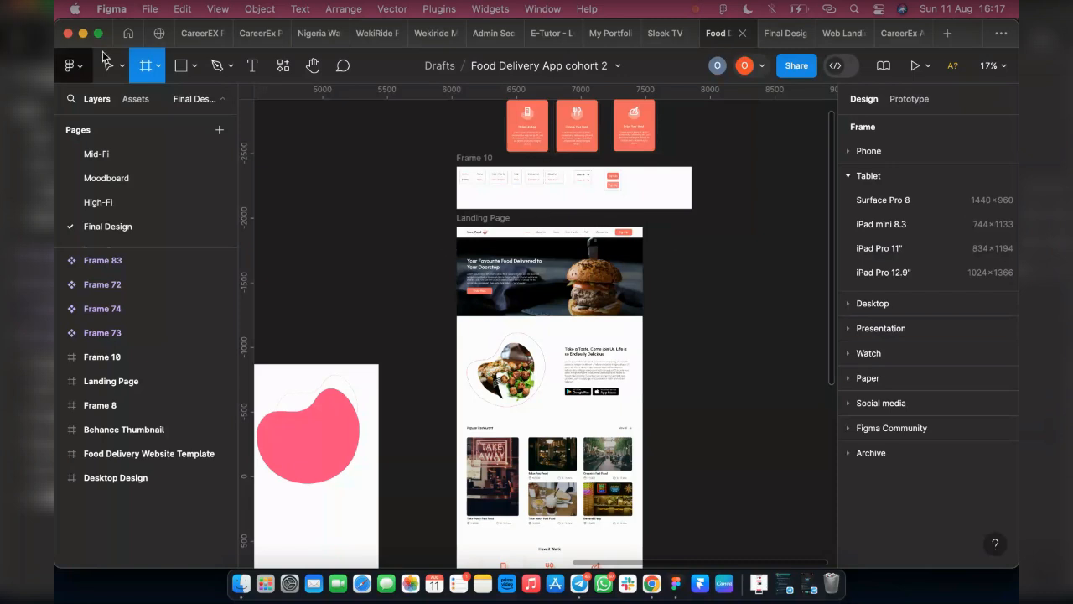
click(781, 33)
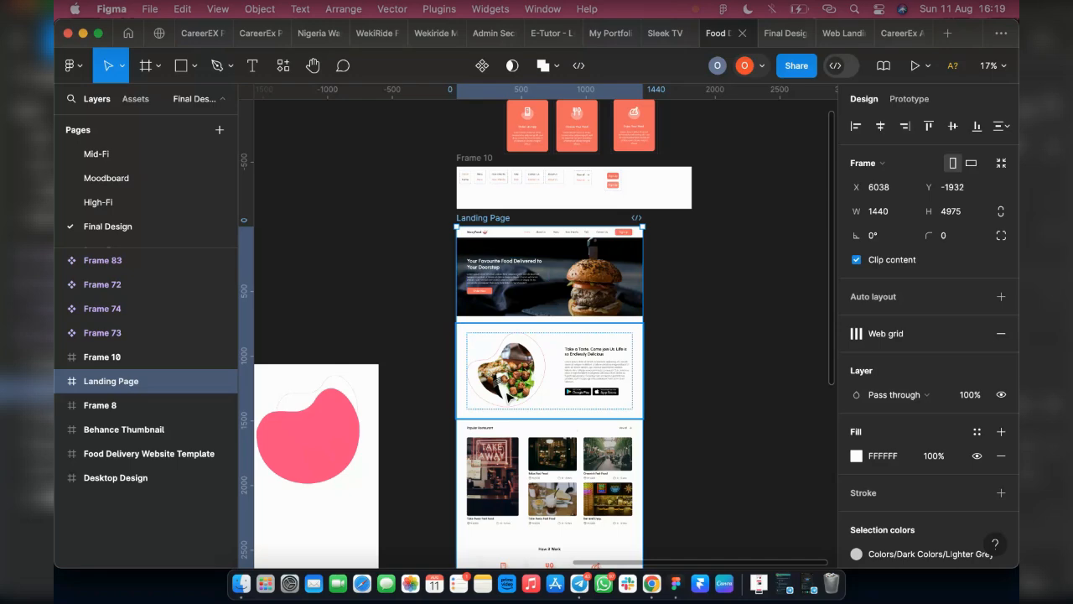
scroll(507, 394, down, 3)
scroll(594, 467, up, 3)
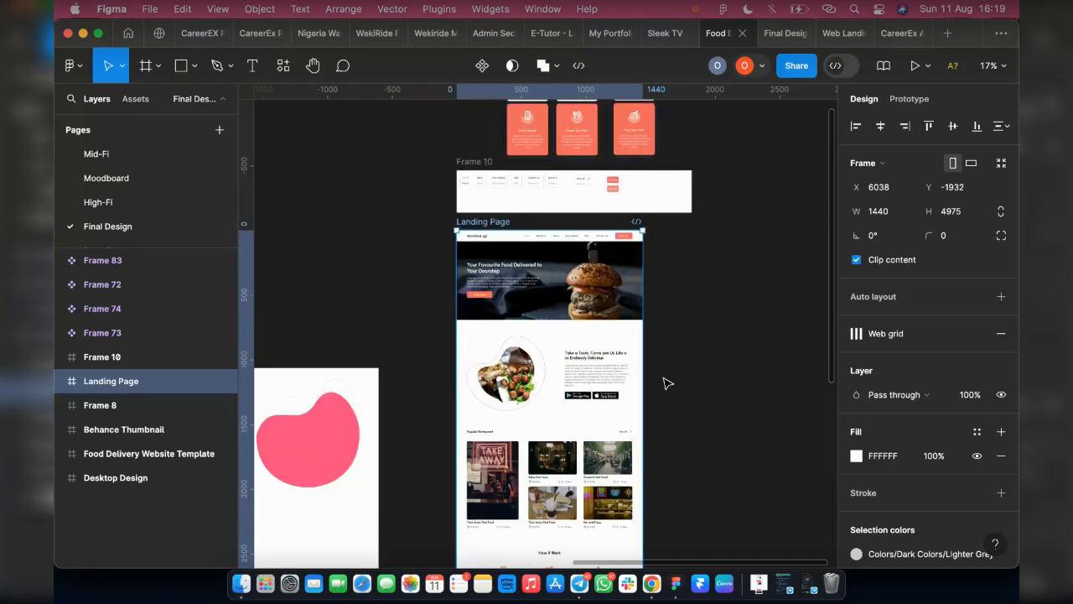
scroll(649, 358, down, 3)
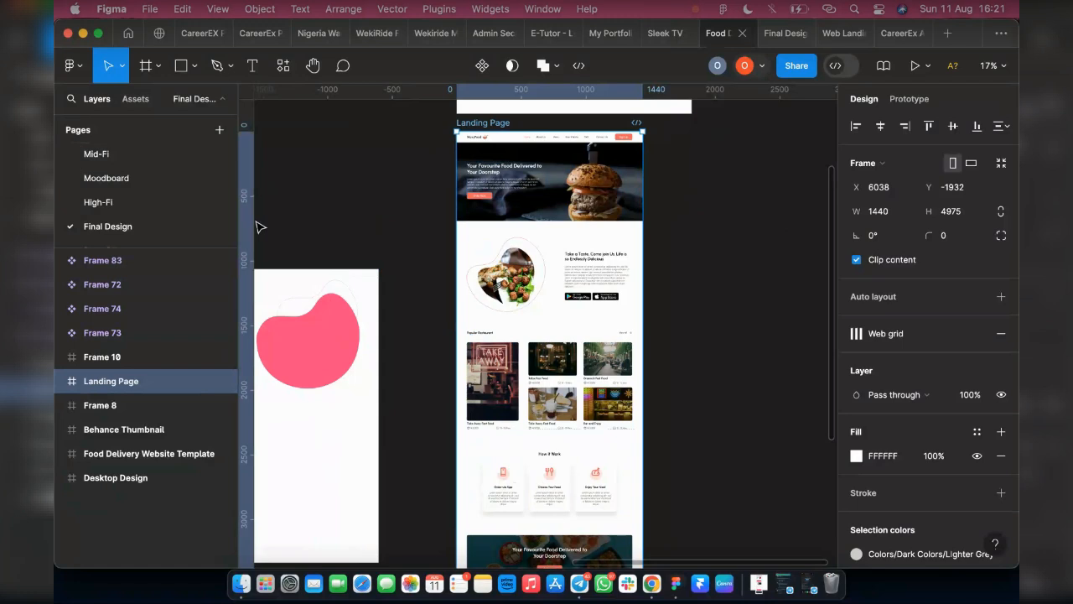
scroll(277, 197, up, 1)
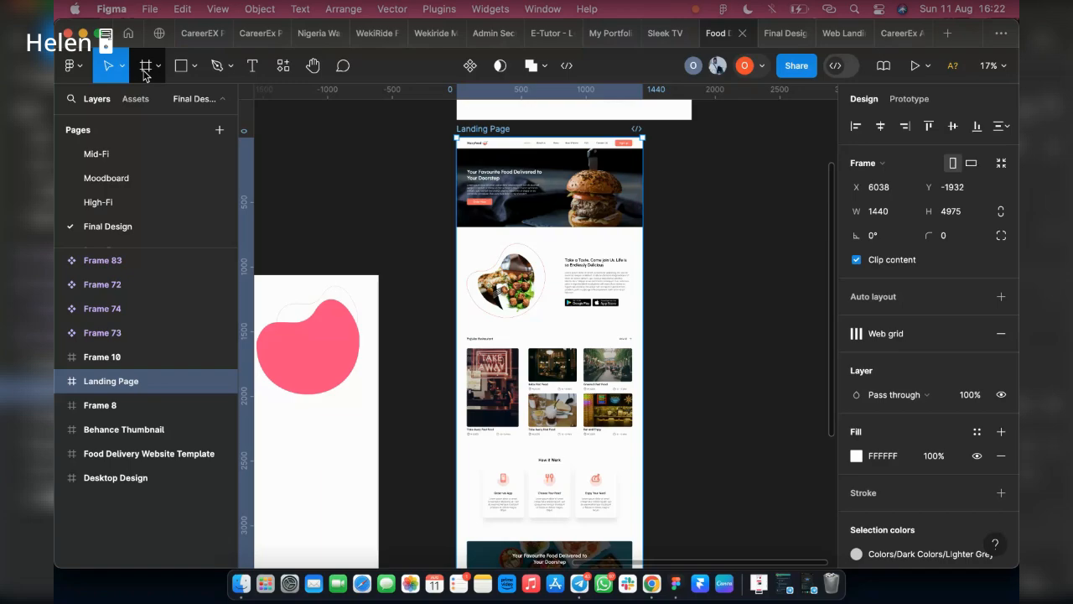
Step: Add an iPhone 13 mini preset frame (375 × 812) beside the Landing Page frame, aligned with its upper edge
key(f)
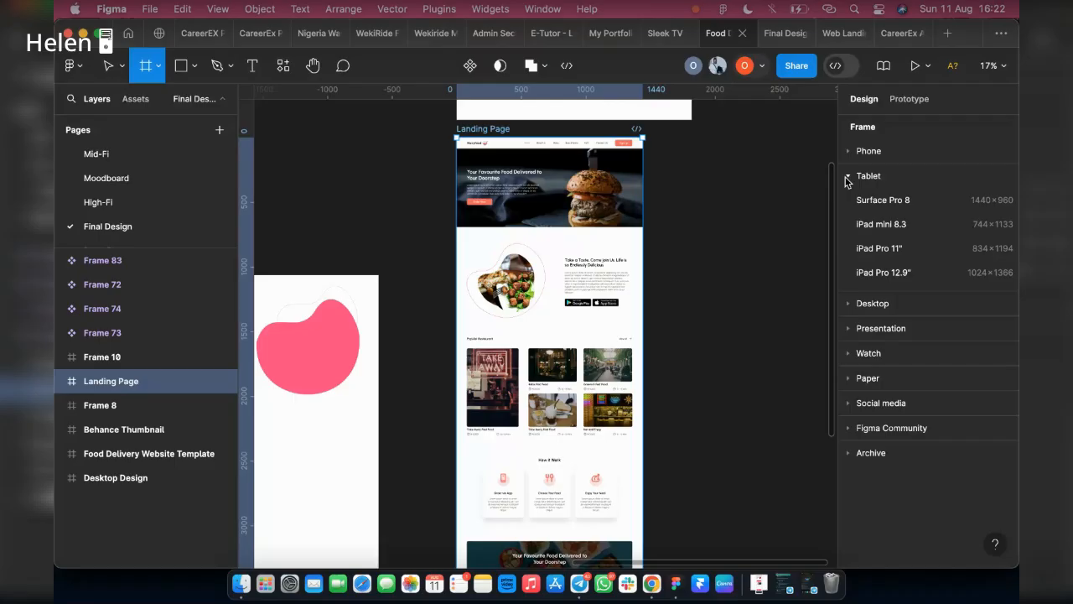
click(848, 176)
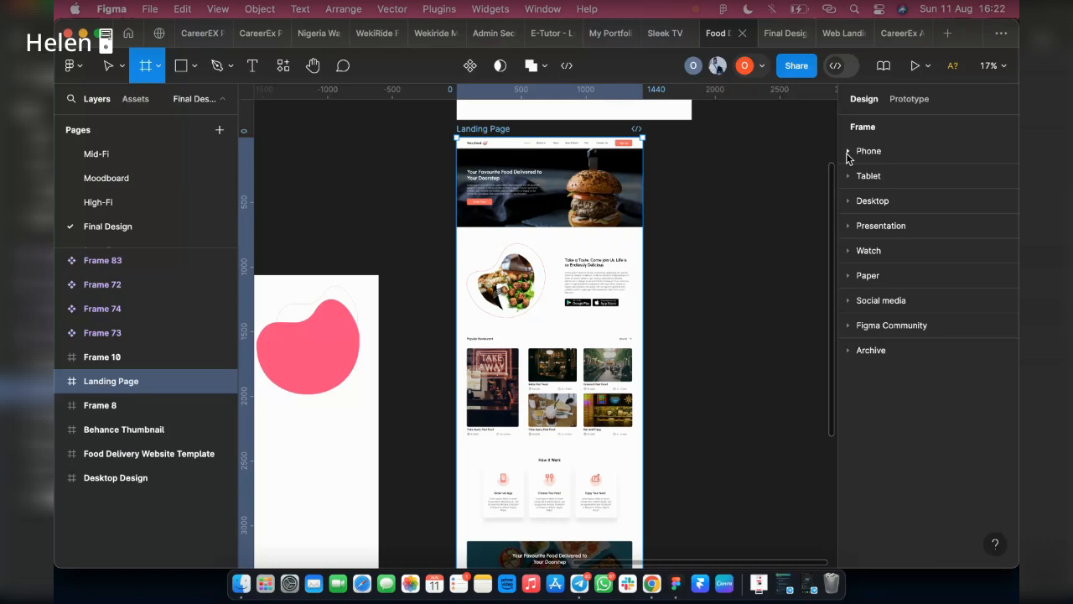
click(848, 152)
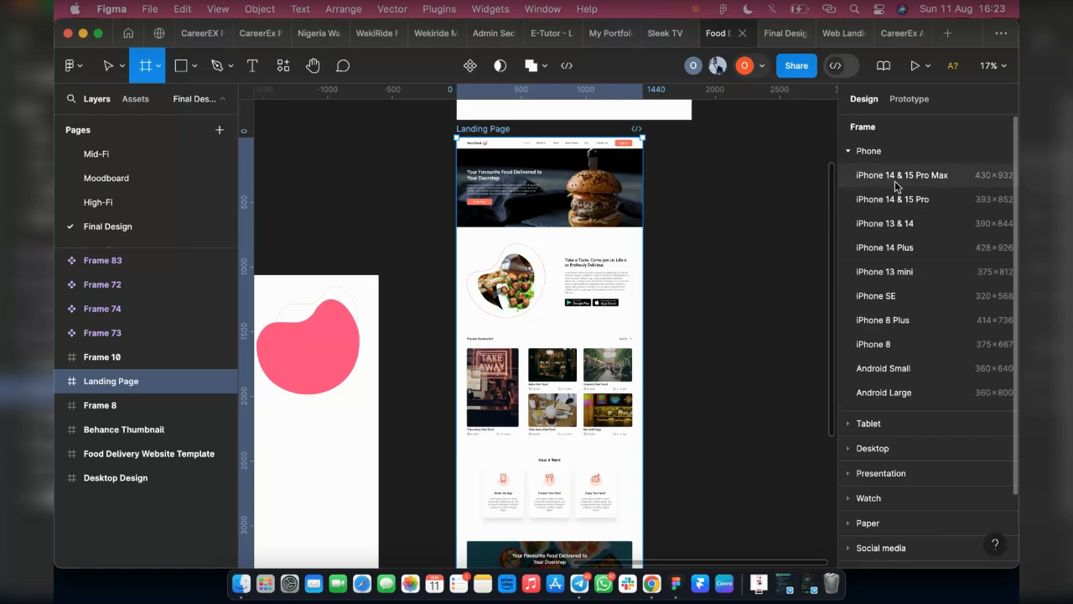
click(893, 271)
drag(646, 303, 668, 179)
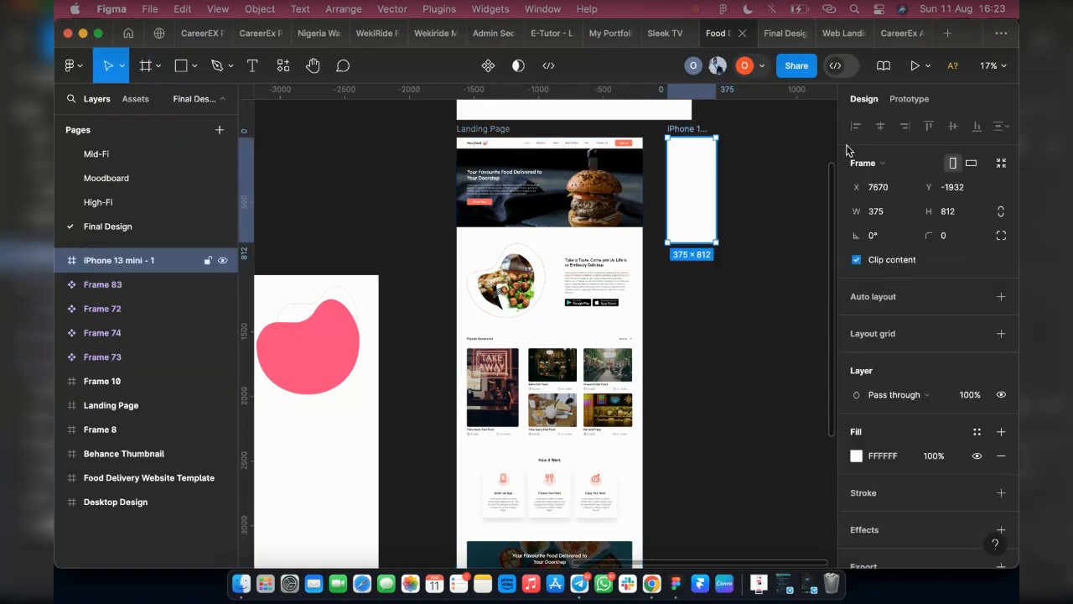
click(158, 66)
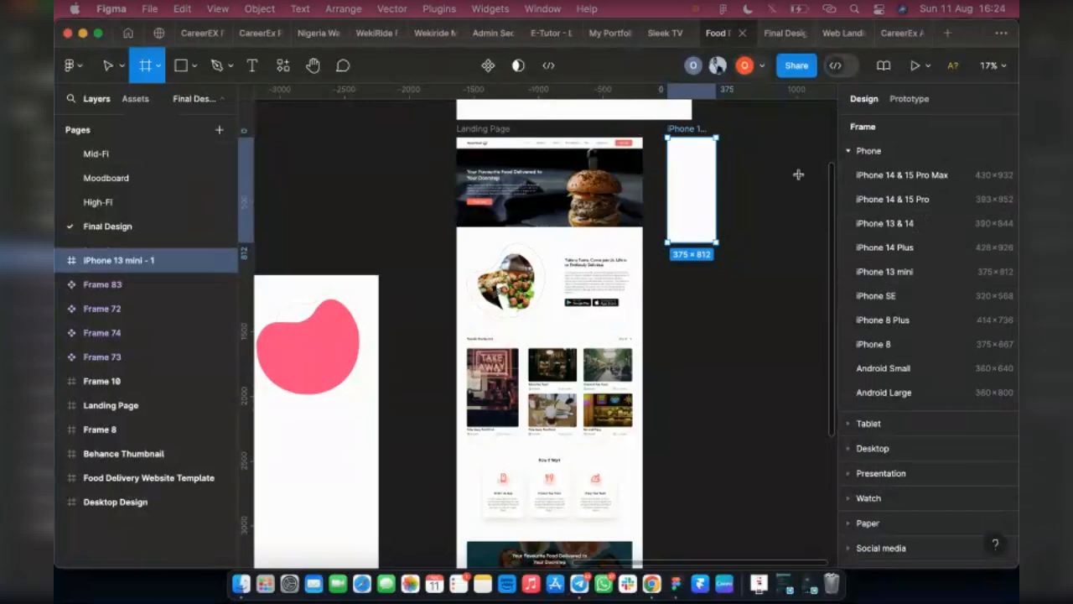
click(96, 66)
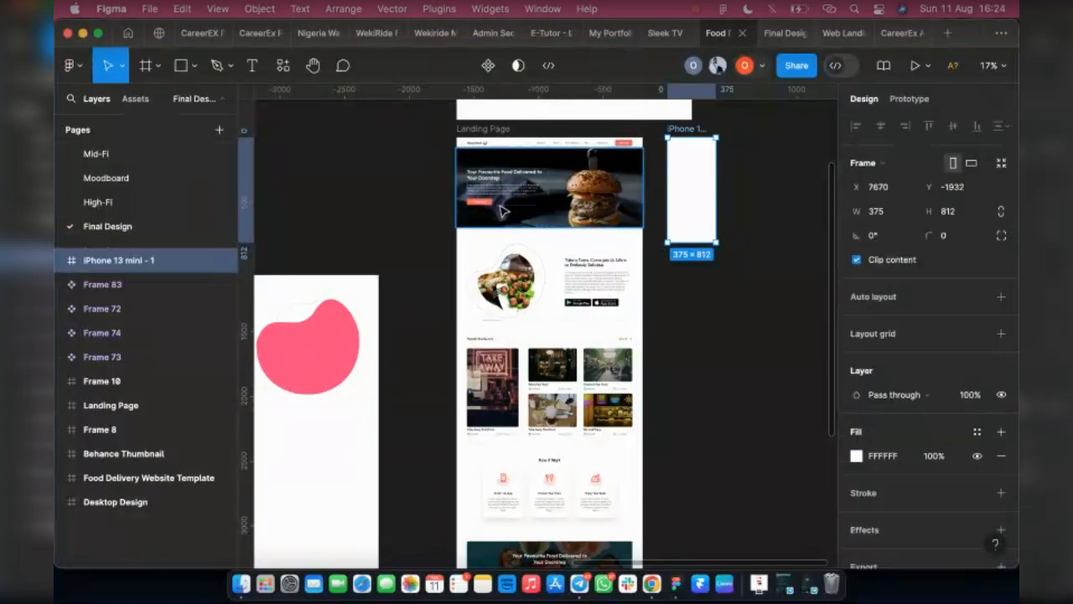
click(653, 135)
click(693, 159)
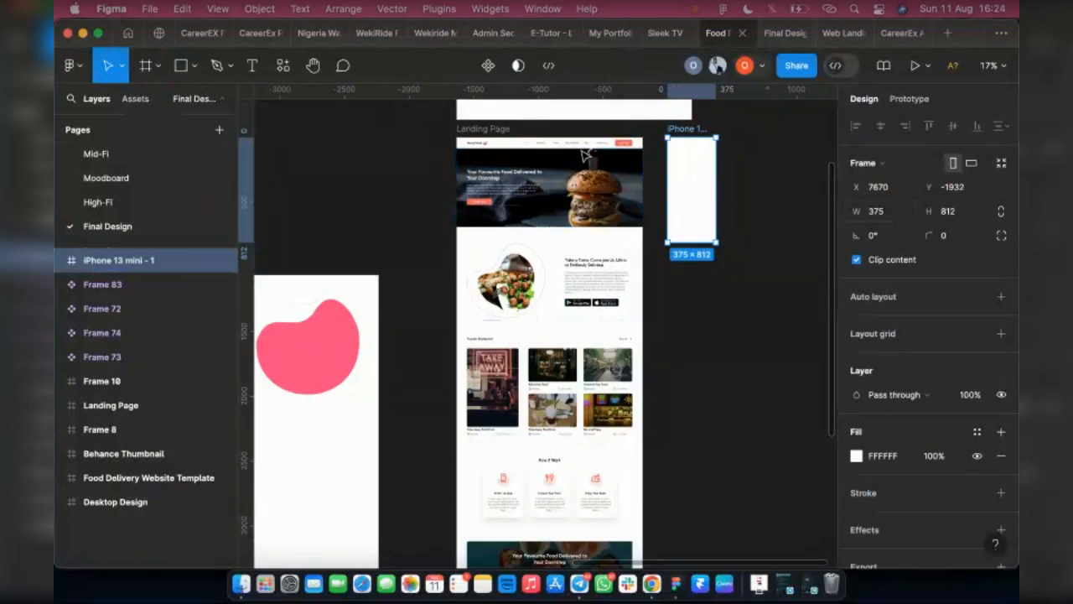
click(471, 129)
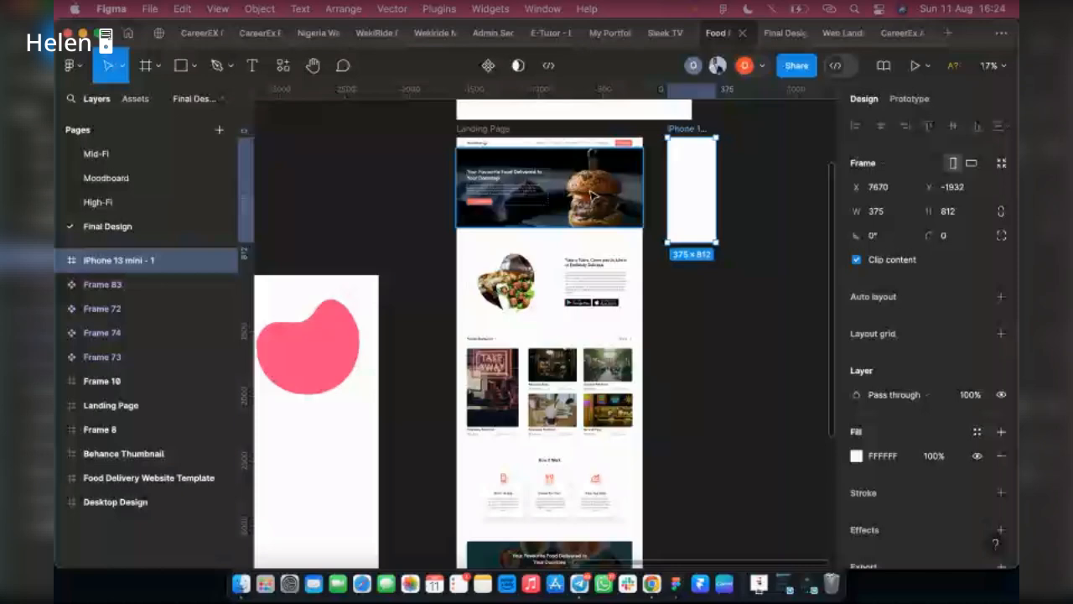
click(460, 136)
click(682, 140)
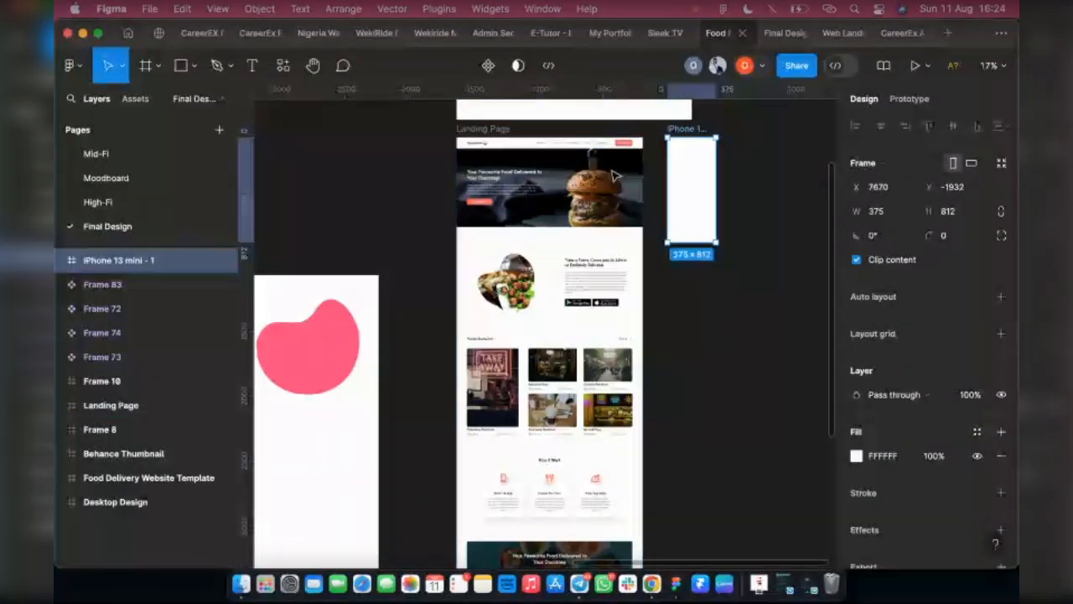
click(490, 131)
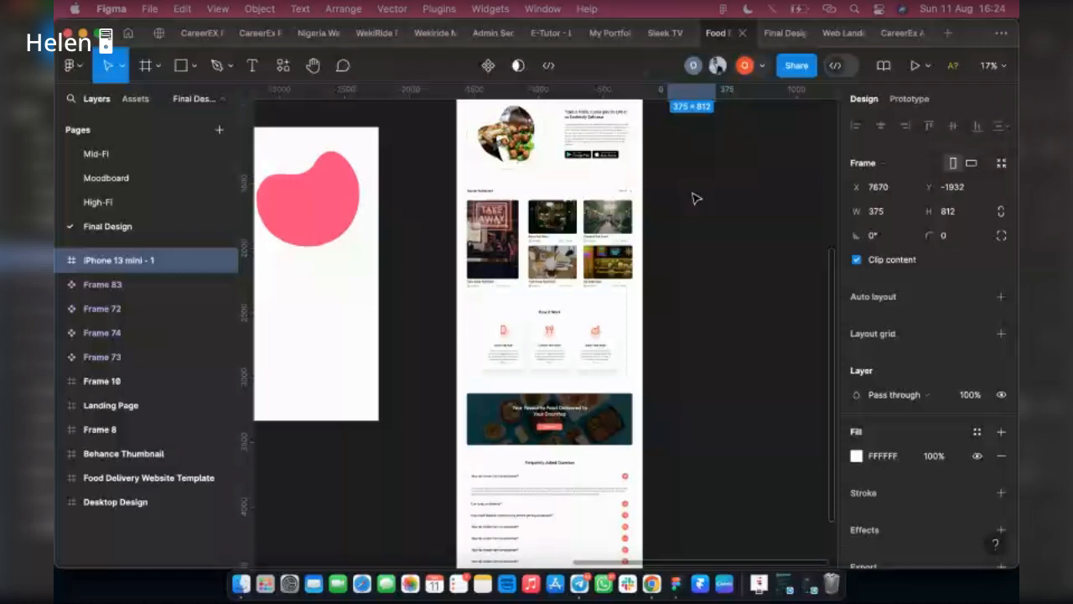
Step: Stretch the iPhone 13 mini frame downward past the end of the landing page, to a height of about 7009
scroll(688, 160, down, 3)
drag(683, 132, 733, 509)
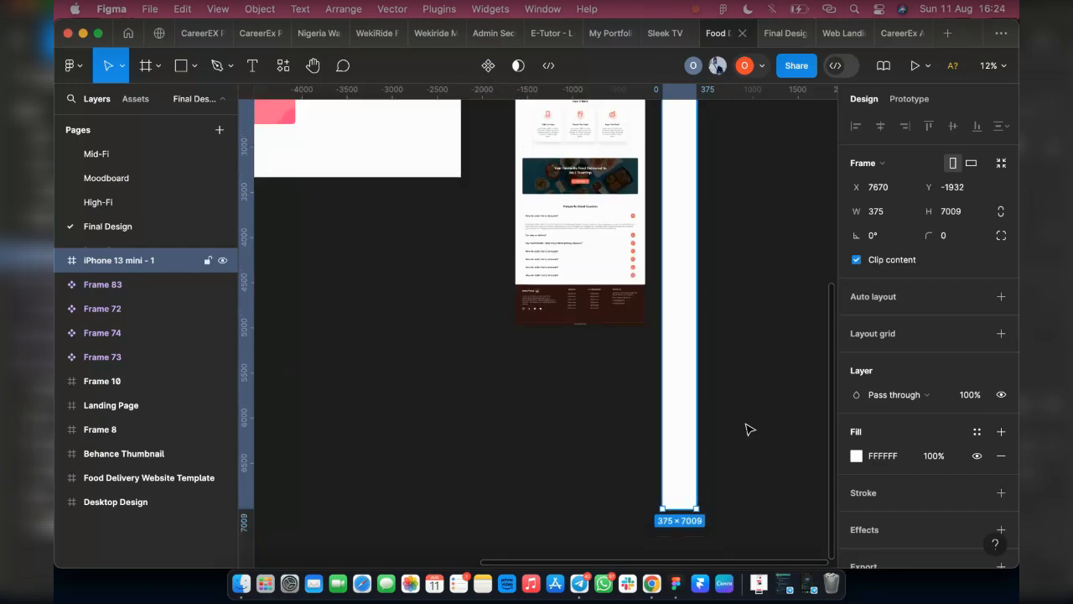
scroll(750, 429, up, 10)
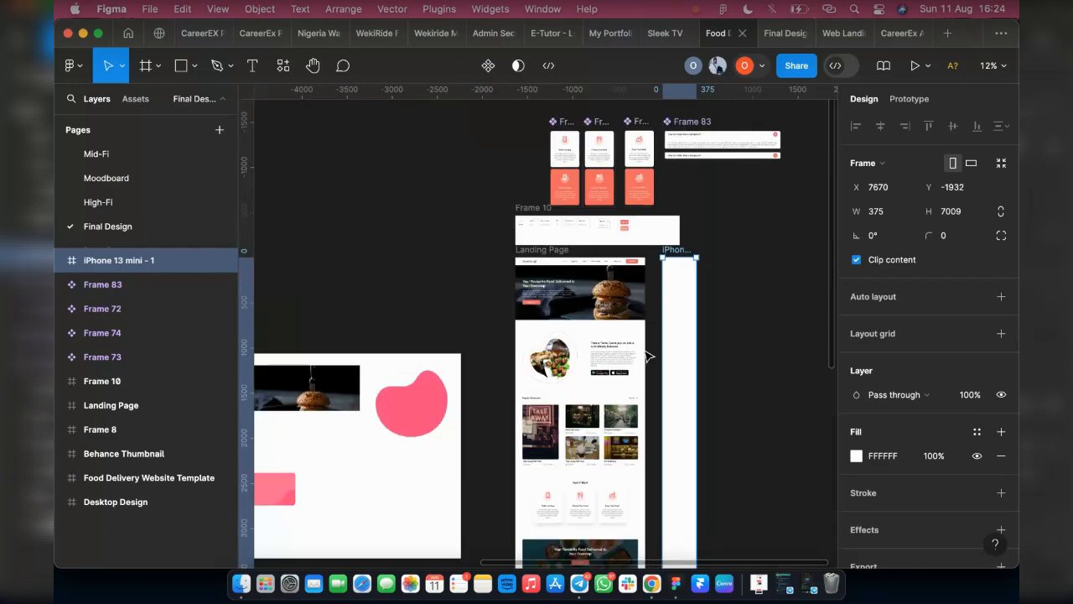
Step: Rename the iPhone 13 mini frame as "Mobile View LP"
scroll(648, 356, up, 3)
scroll(656, 300, up, 6)
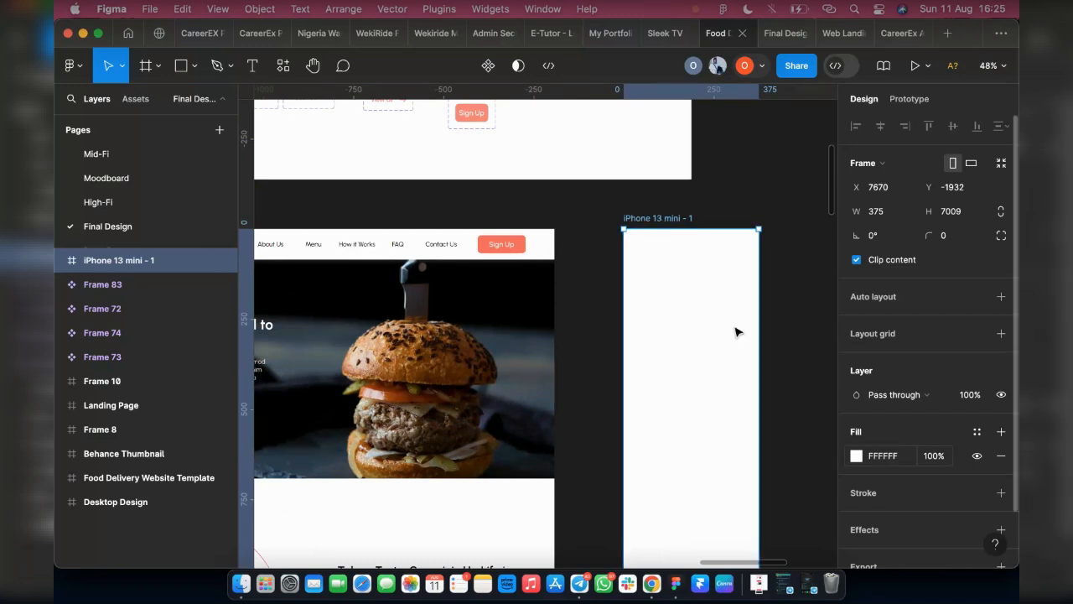
double_click(654, 217)
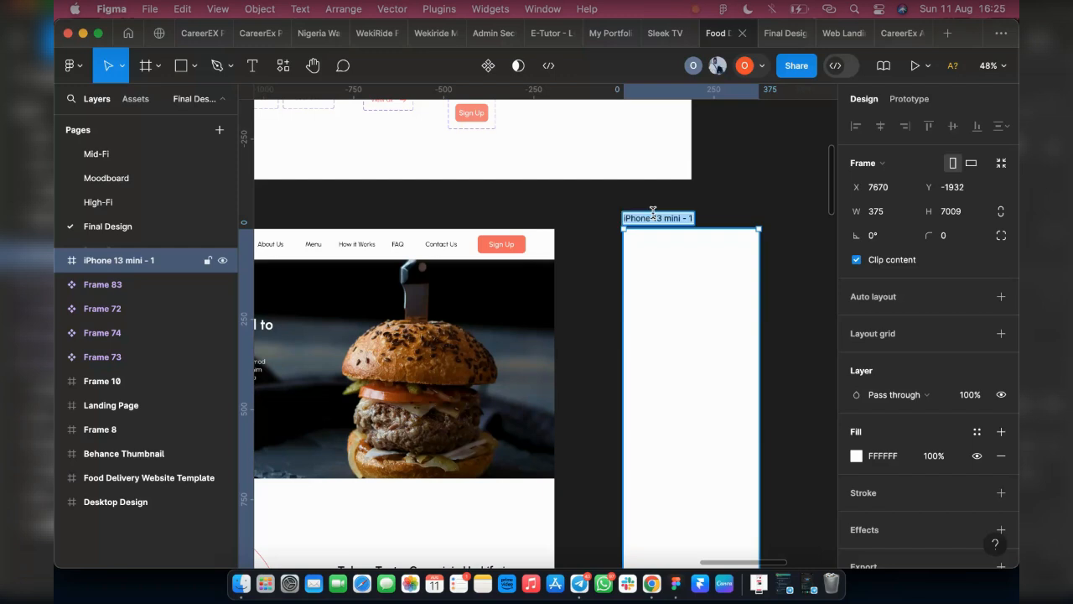
text(Mobile View LP)
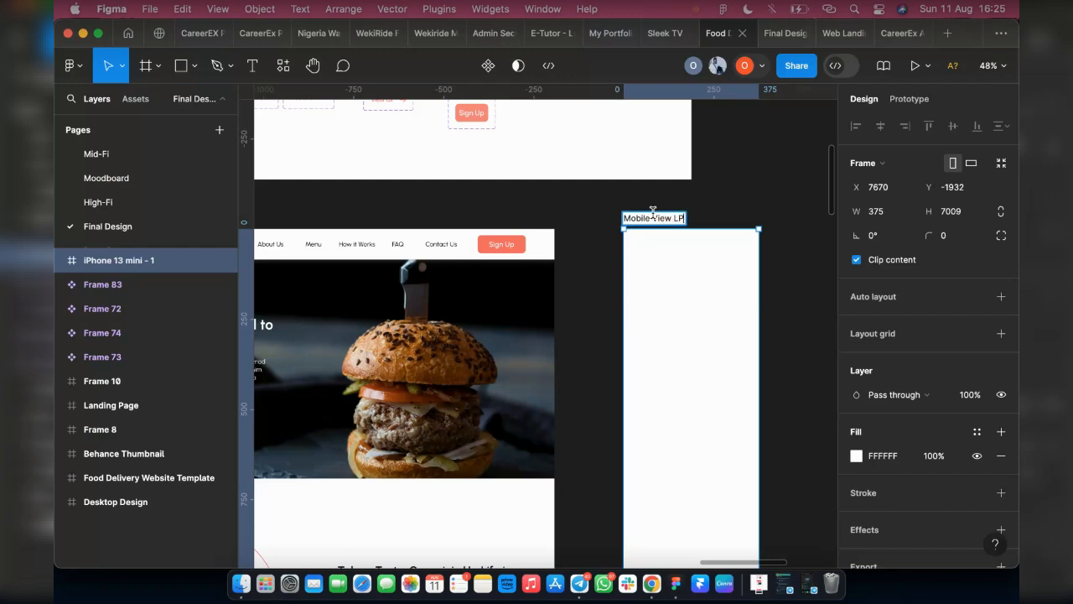
click(700, 191)
Step: Apply the Mobile Grid layout grid style to the Mobile View LP frame
click(635, 220)
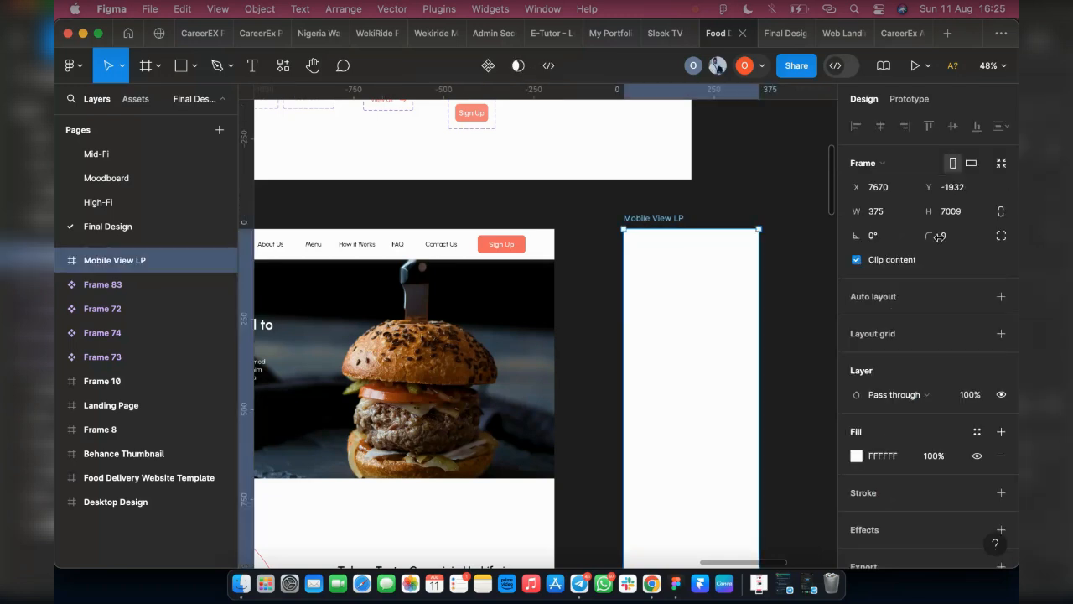
scroll(964, 336, down, 2)
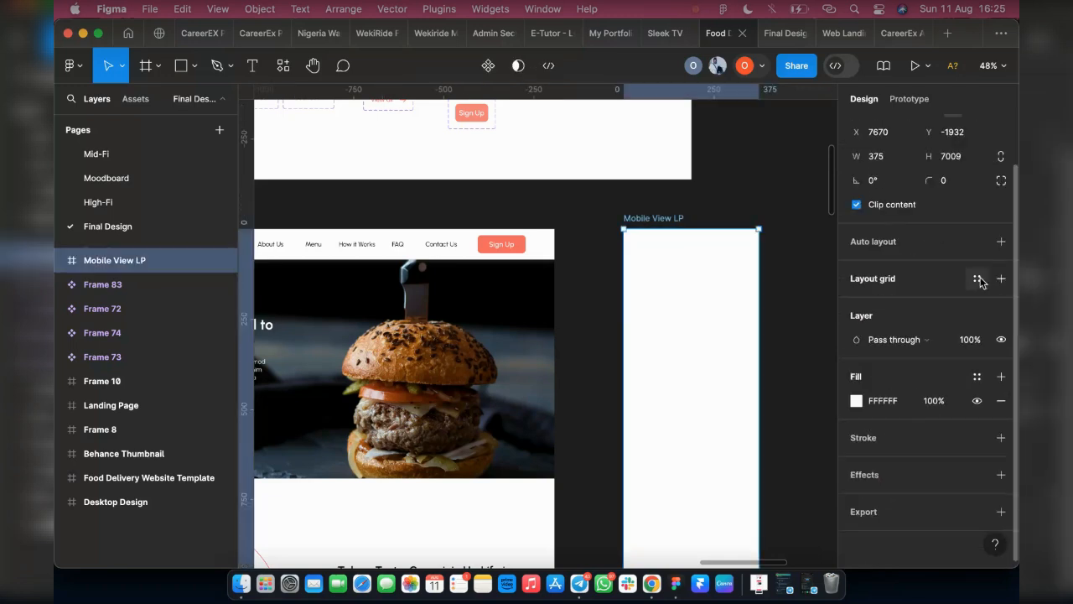
click(978, 279)
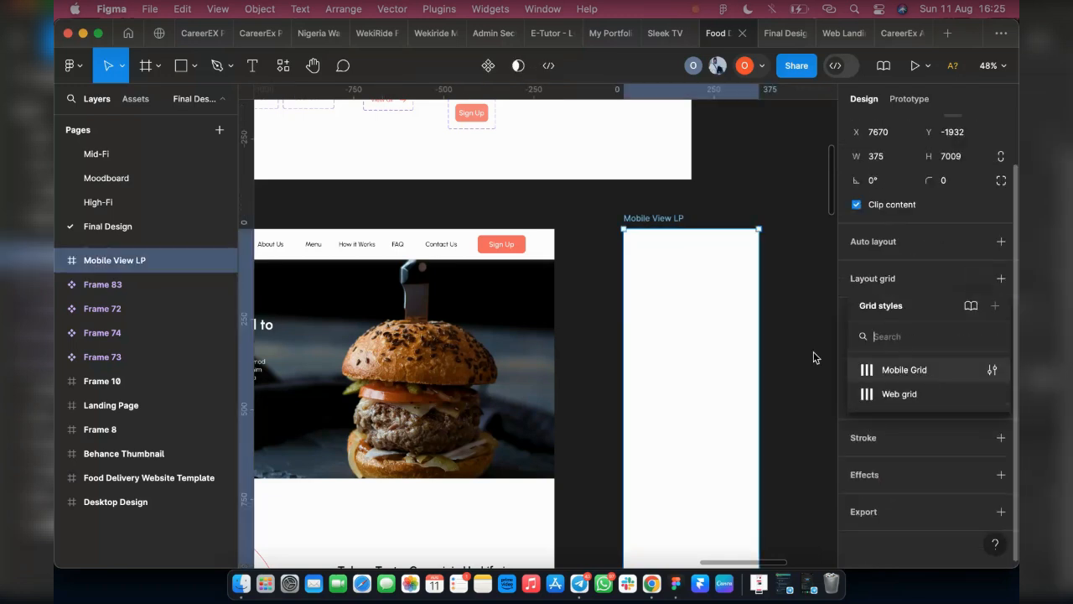
click(904, 370)
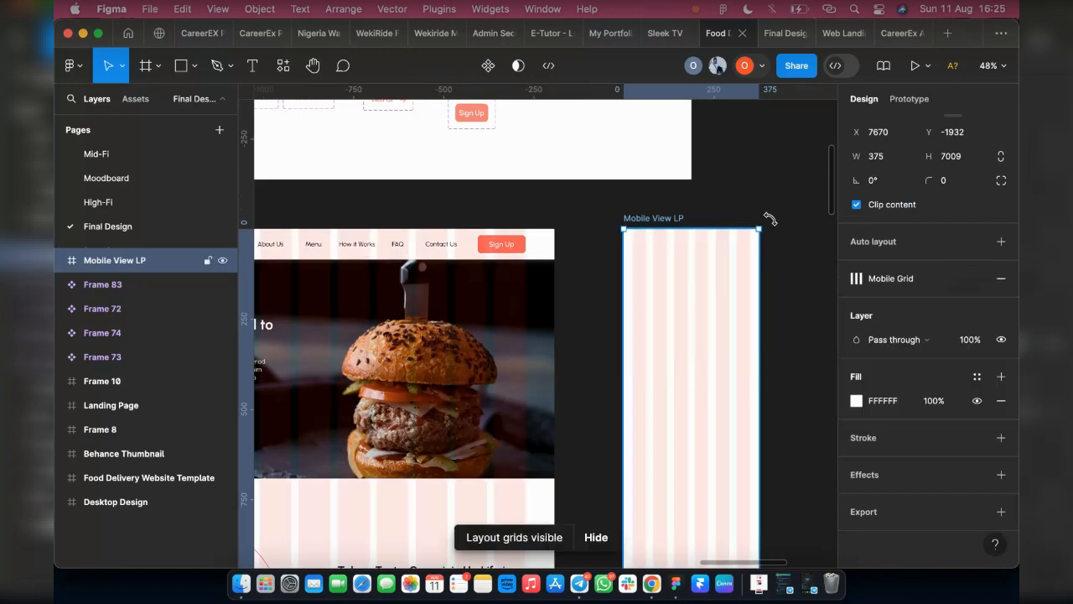
click(717, 224)
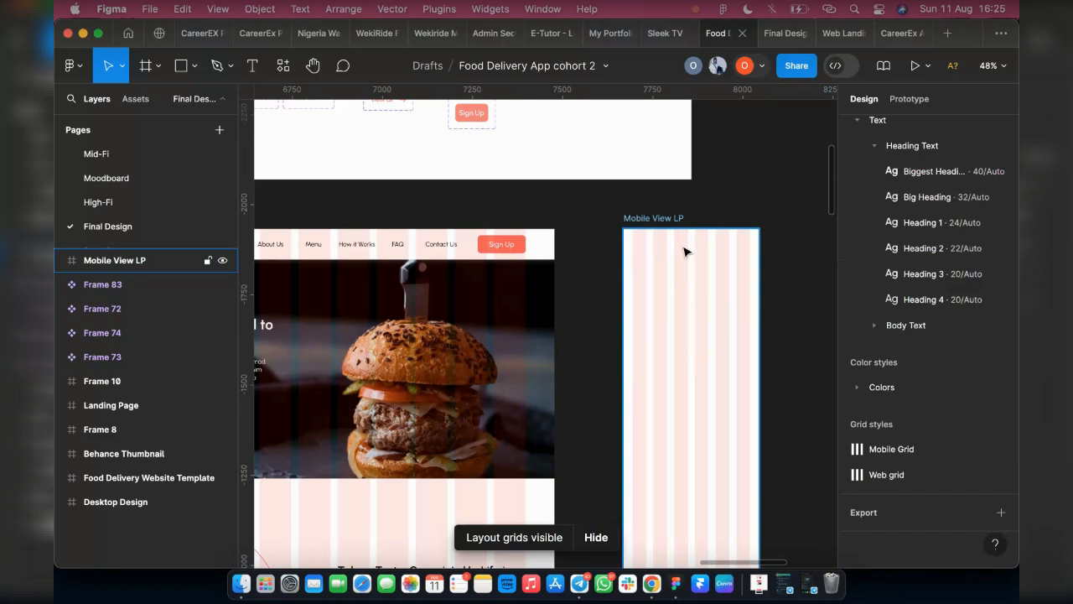
Step: Look through the High-Fi, Moodboard and Mid-Fi pages and copy the iPhone with Notch status bar from the Filled Sign Up screen
click(119, 201)
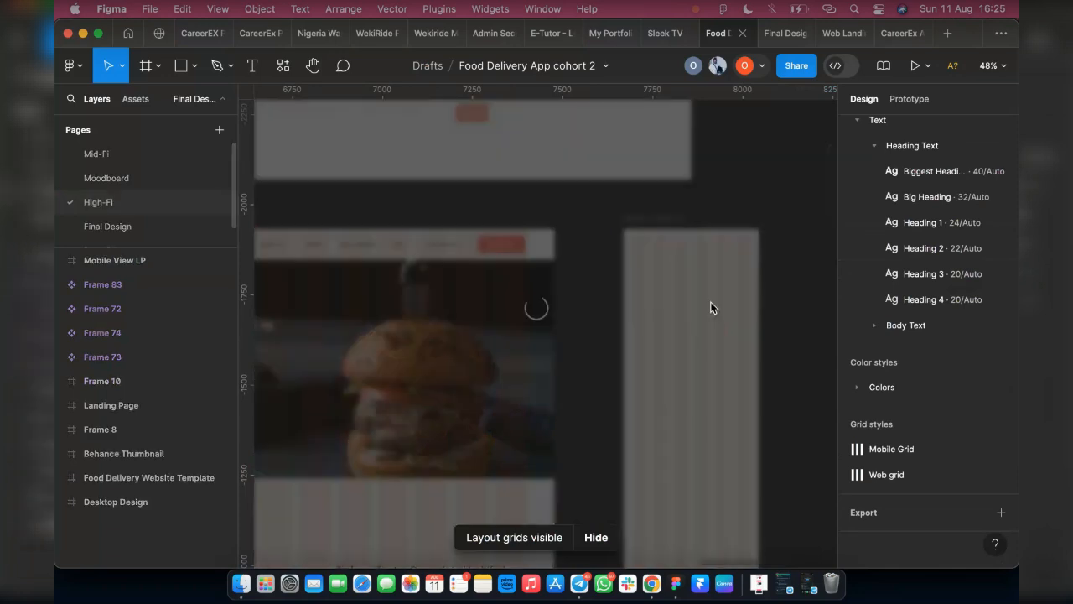
scroll(559, 272, down, 6)
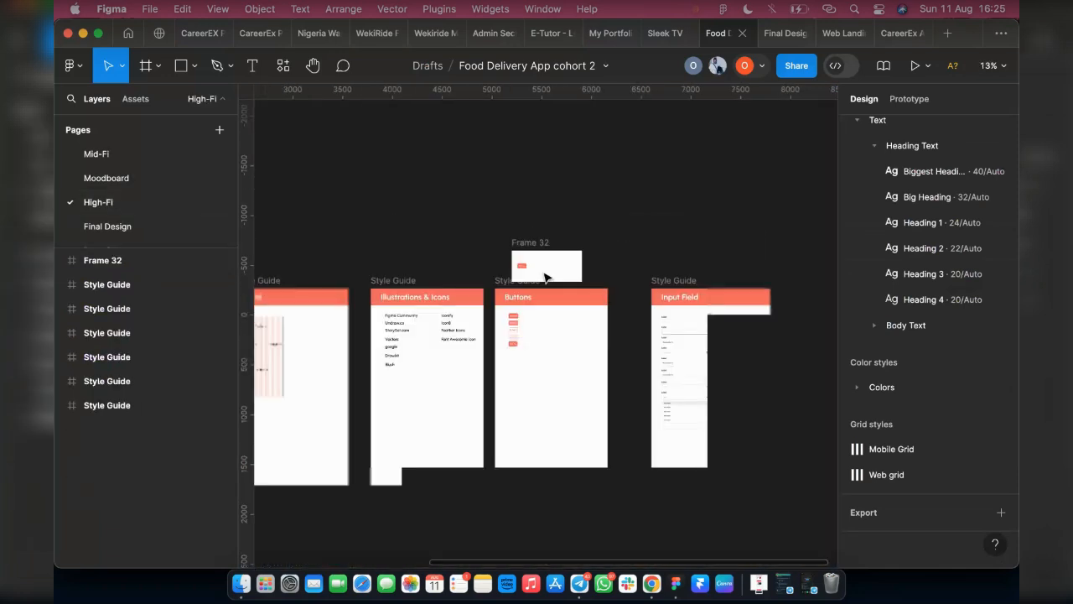
scroll(306, 260, left, 2)
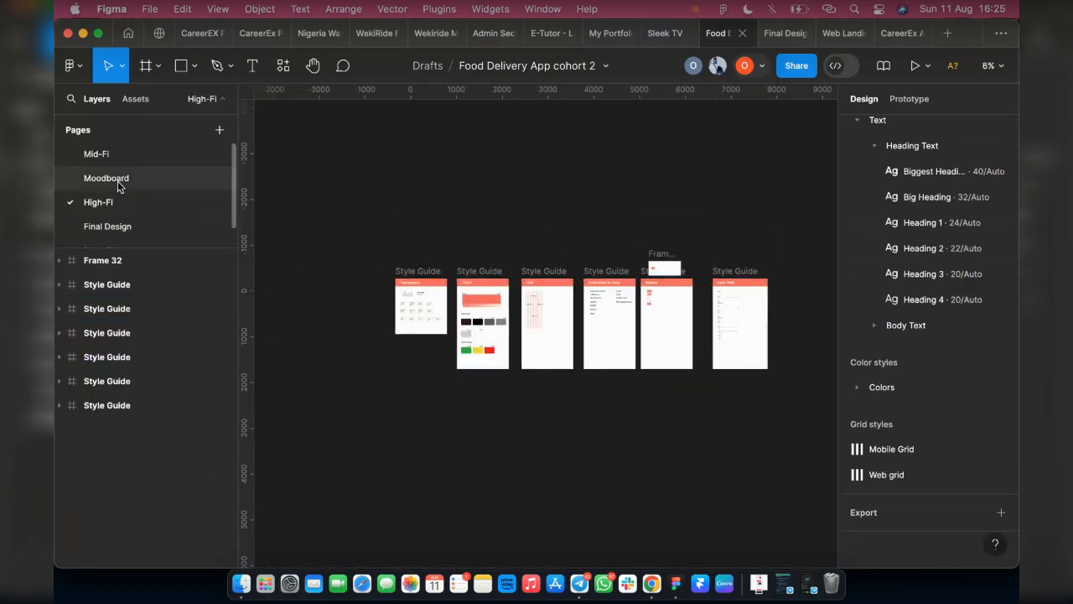
click(106, 178)
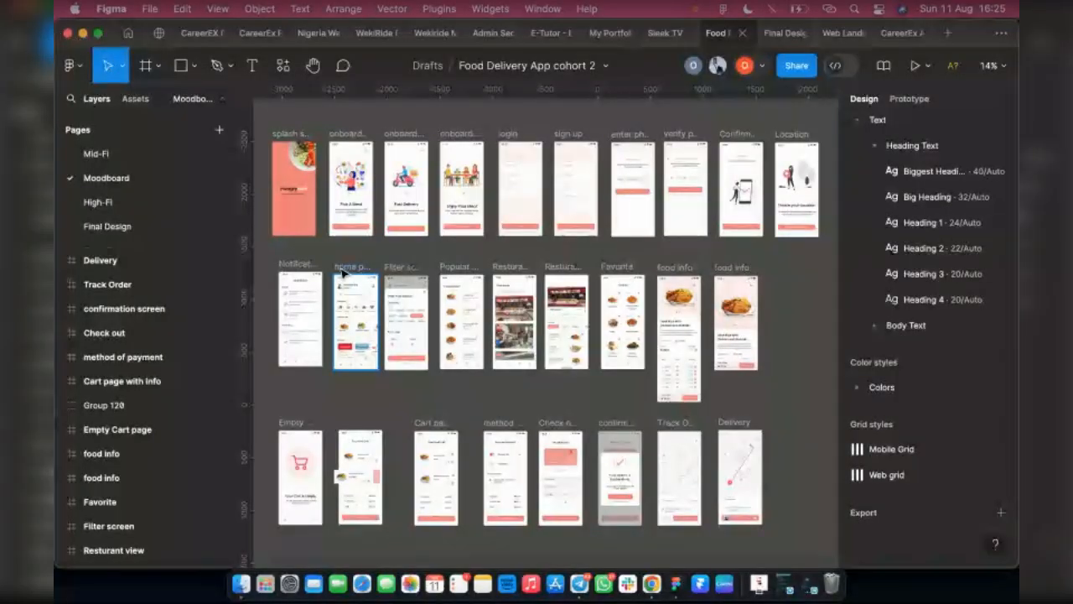
click(92, 160)
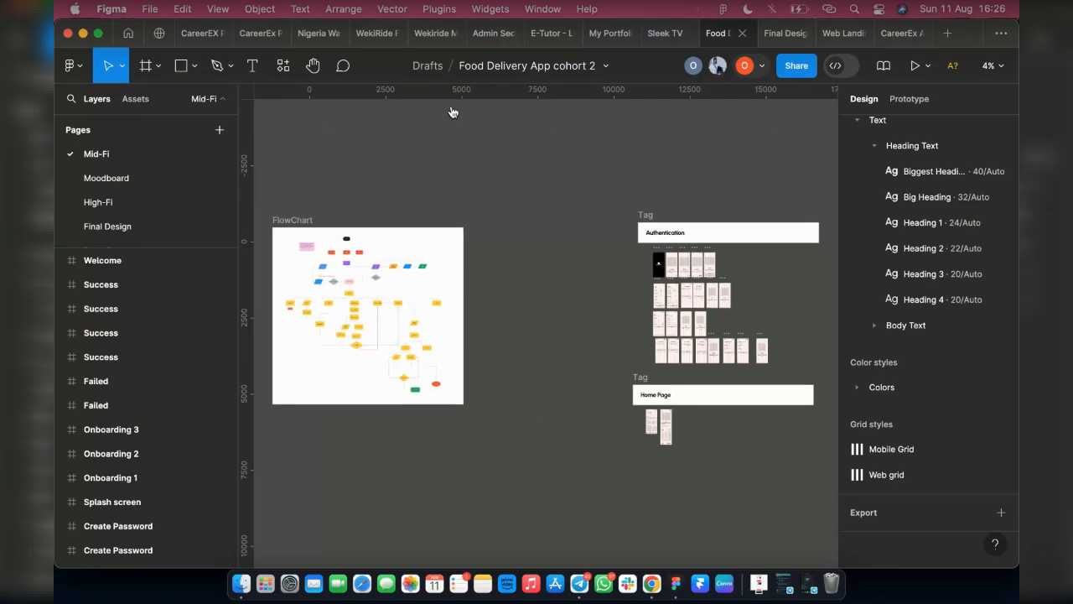
scroll(680, 305, up, 8)
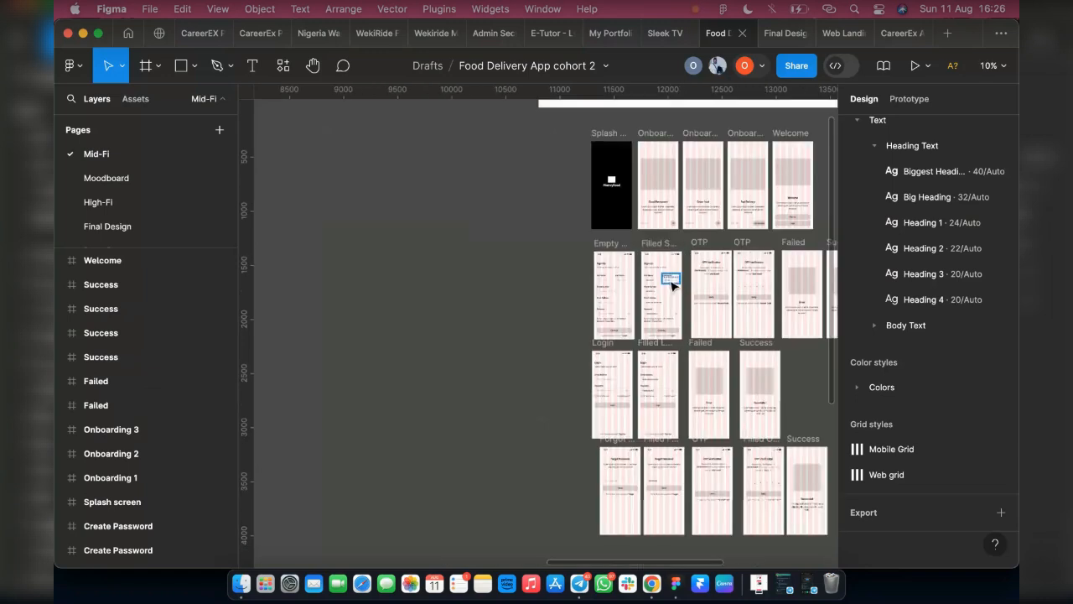
scroll(674, 270, up, 8)
click(564, 182)
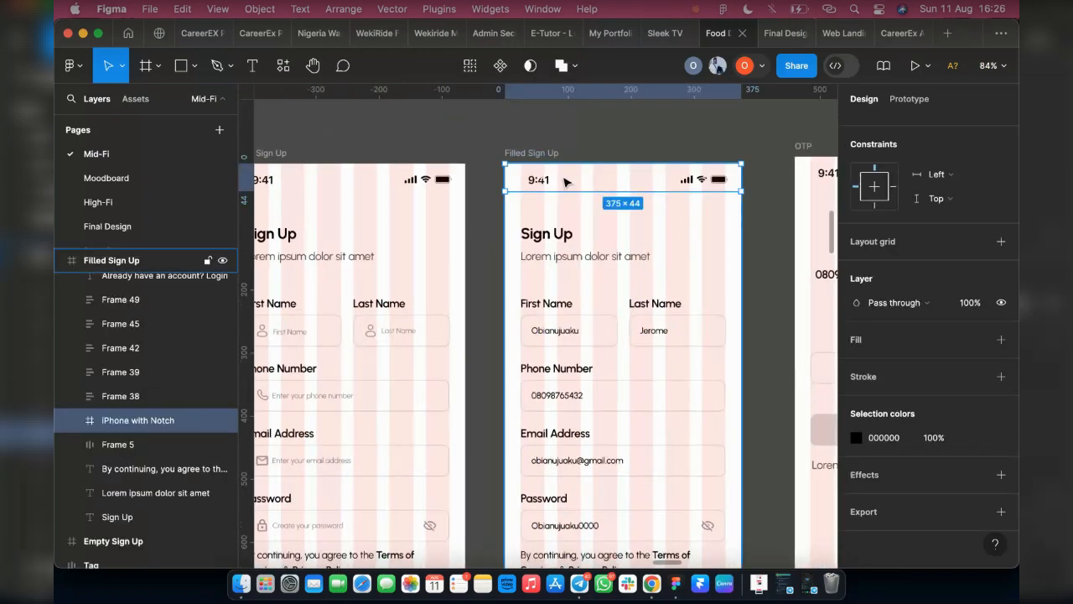
Step: Paste the copied iPhone with Notch status bar into the Mobile View LP frame on the Final Design page
click(117, 230)
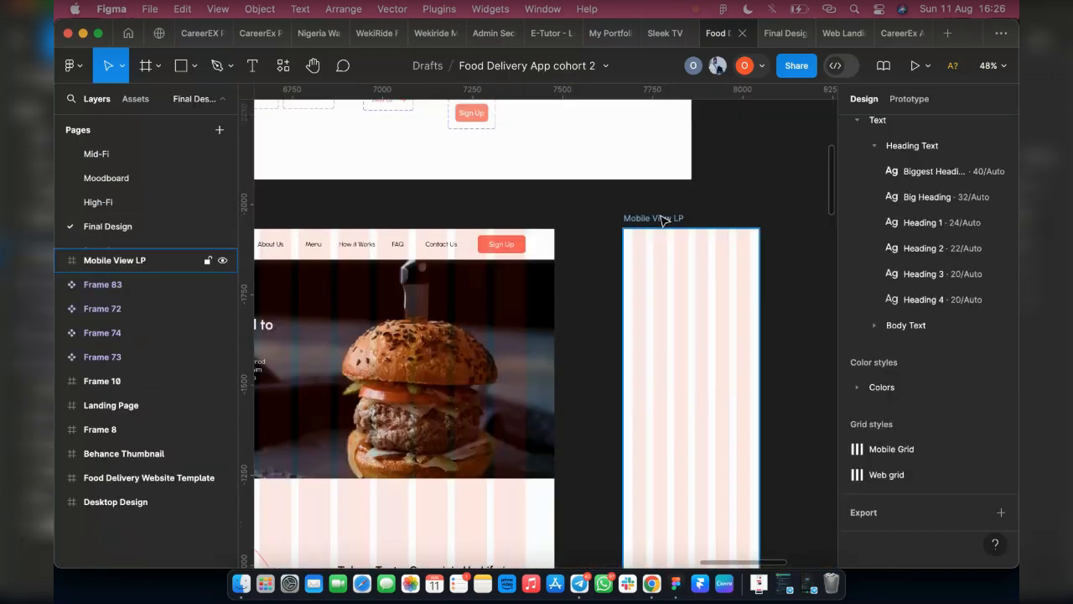
click(662, 219)
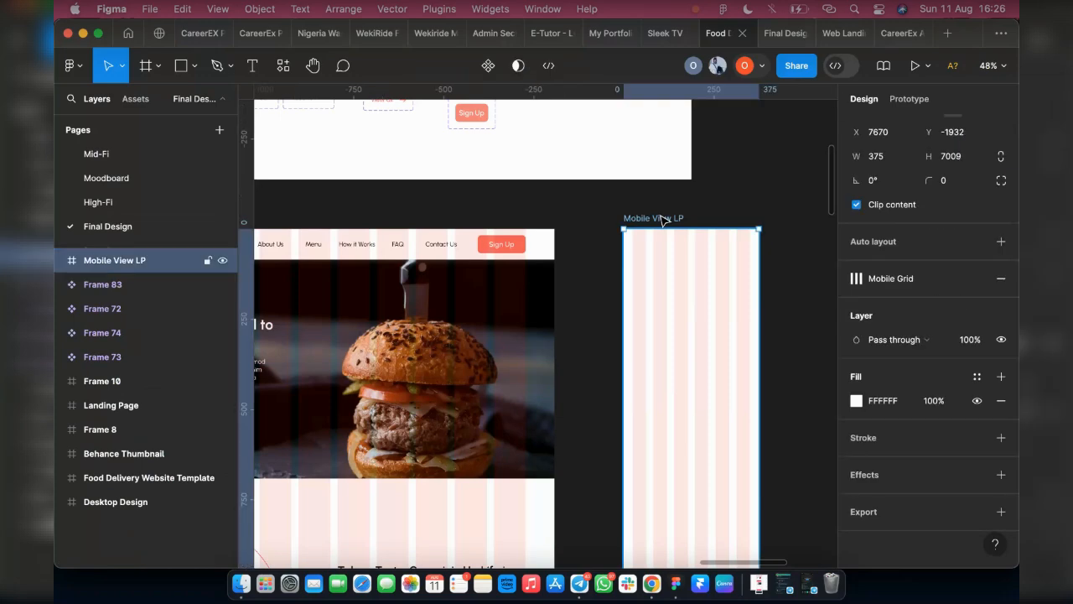
key(super+v)
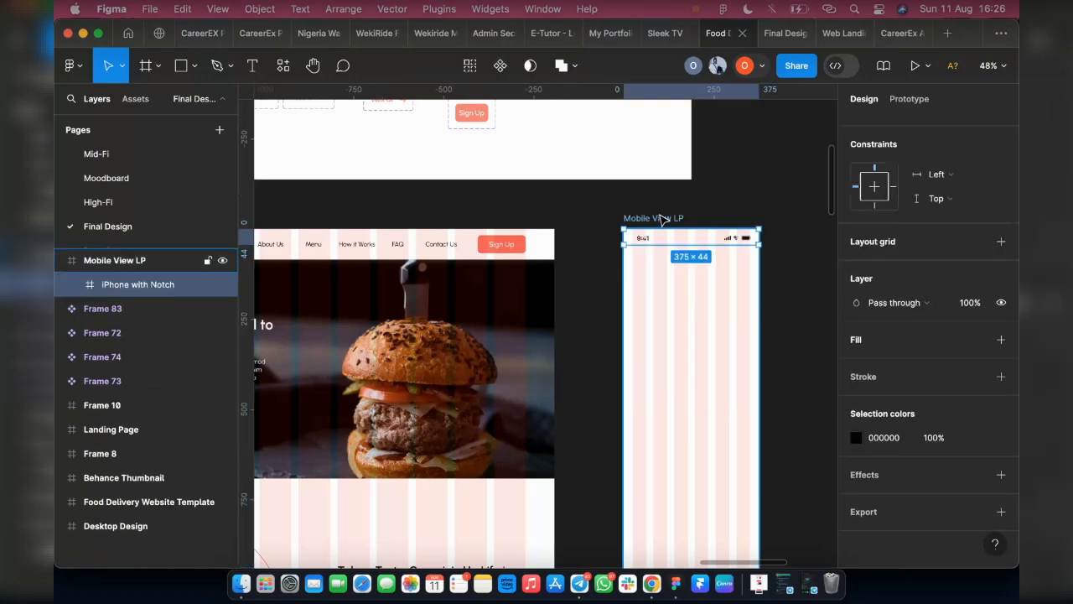
click(708, 209)
click(646, 218)
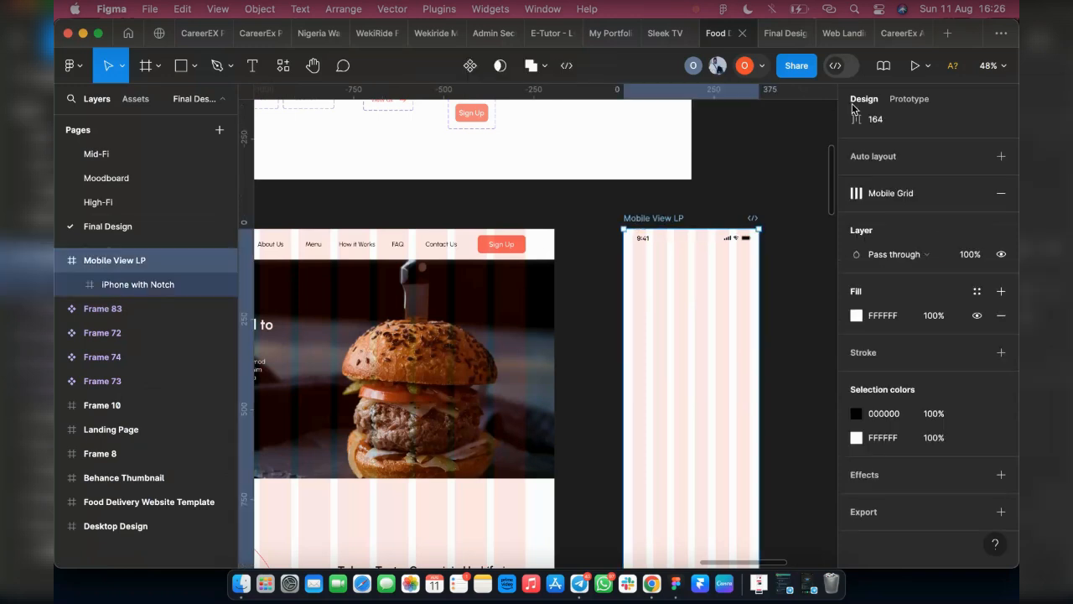
Step: Preview the Mobile View LP frame, set the prototype device to iPhone 13 mini, and return to the design settings with the preview closed
click(930, 68)
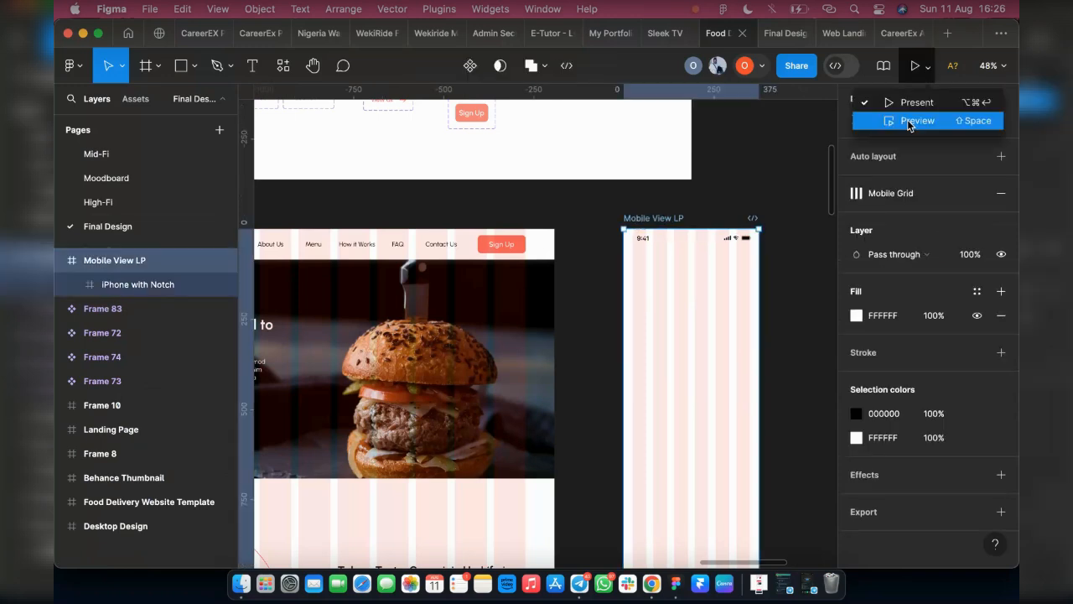
click(918, 120)
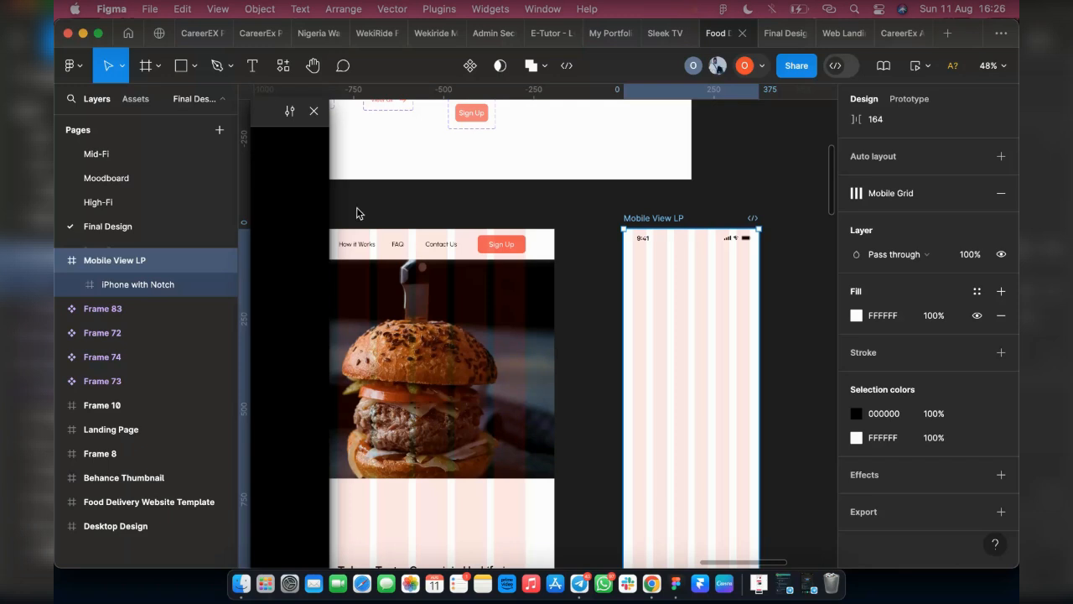
click(763, 176)
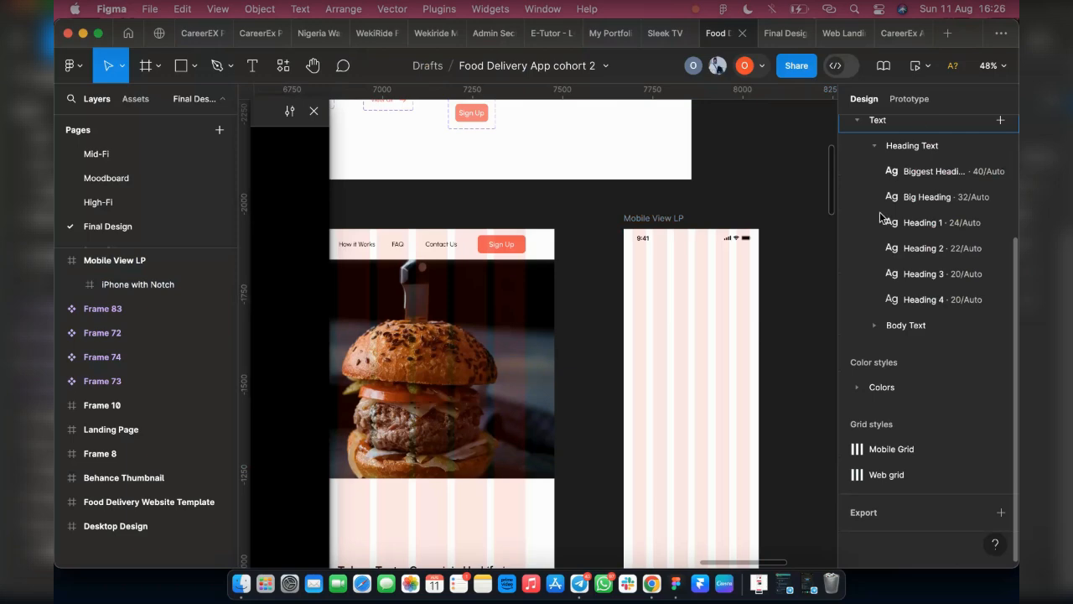
scroll(895, 161, up, 3)
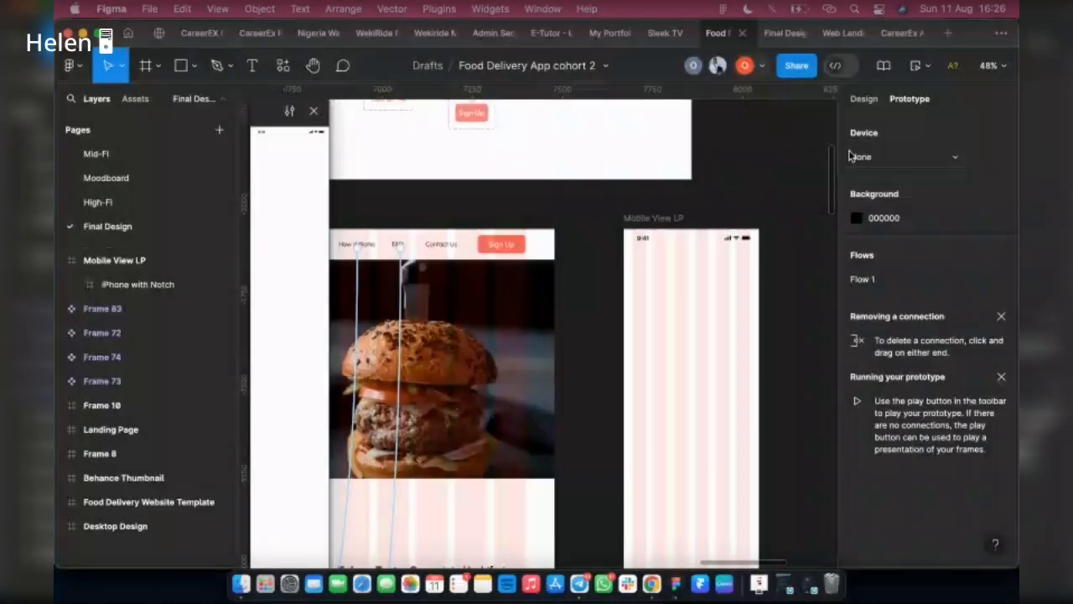
click(851, 157)
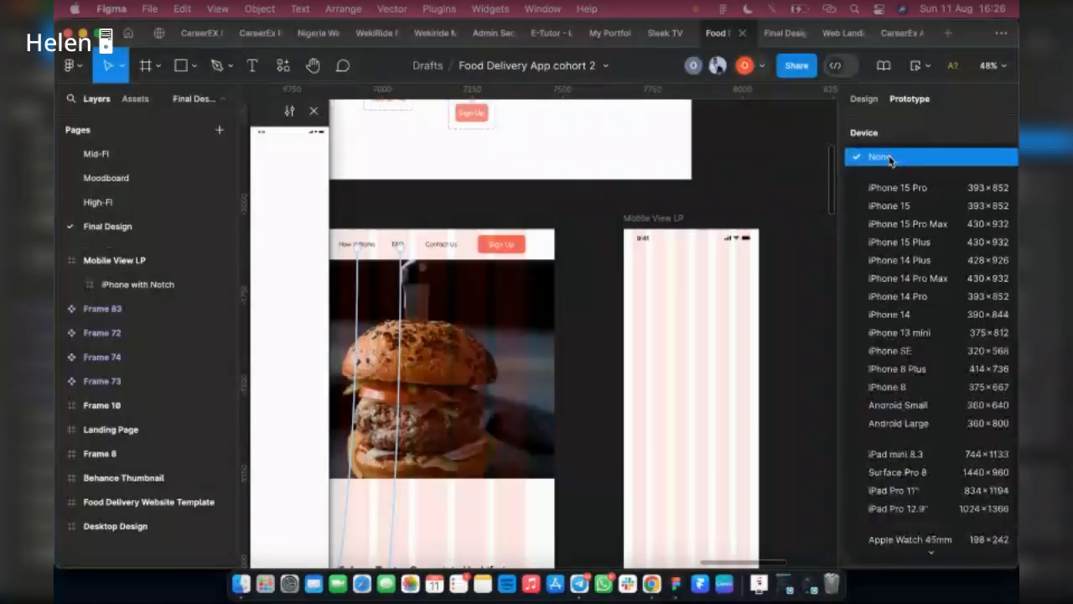
click(887, 333)
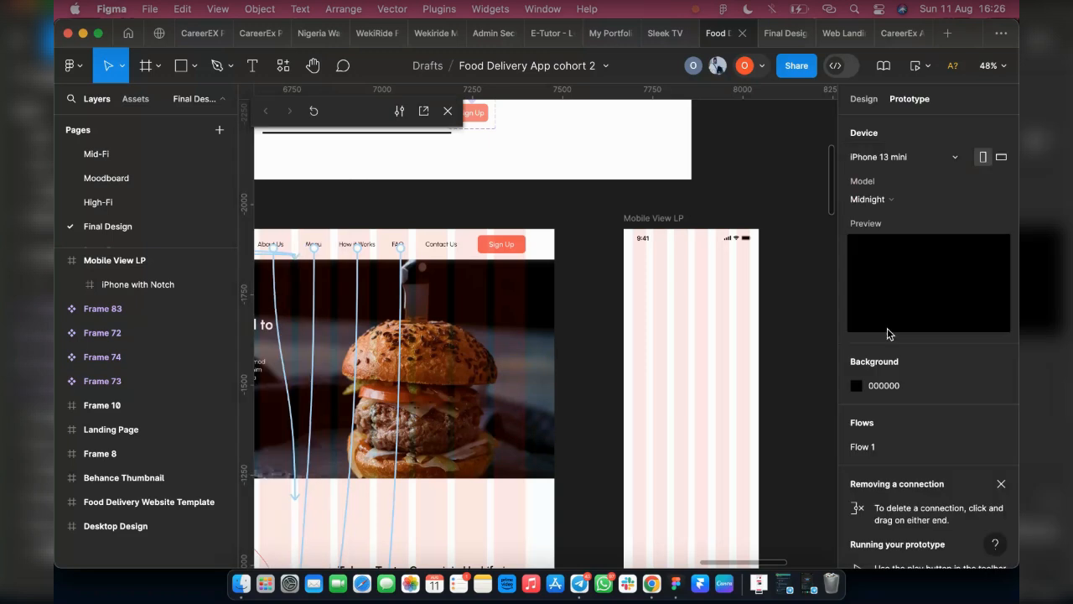
click(865, 99)
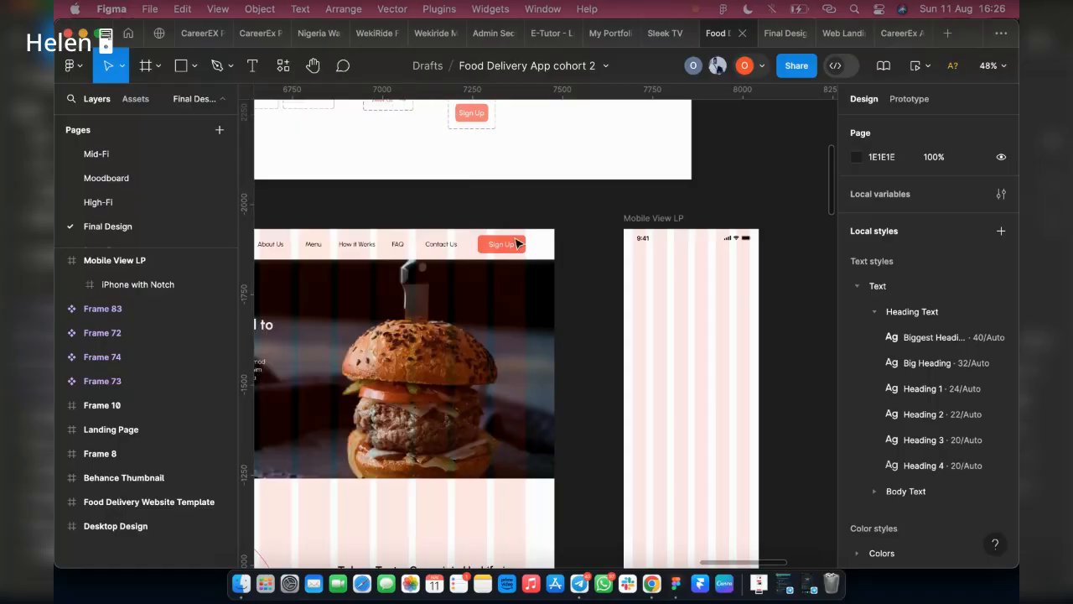
Step: Look over the desktop Landing Page header and hero section and the image assets in Frame 8
scroll(517, 243, left, 3)
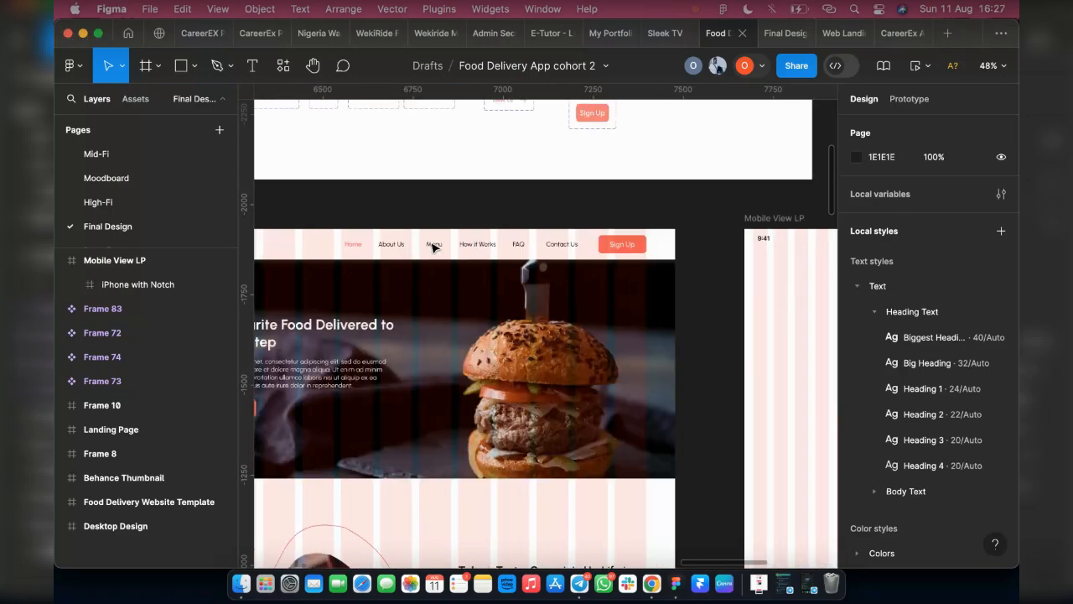
scroll(419, 246, left, 3)
scroll(378, 249, down, 2)
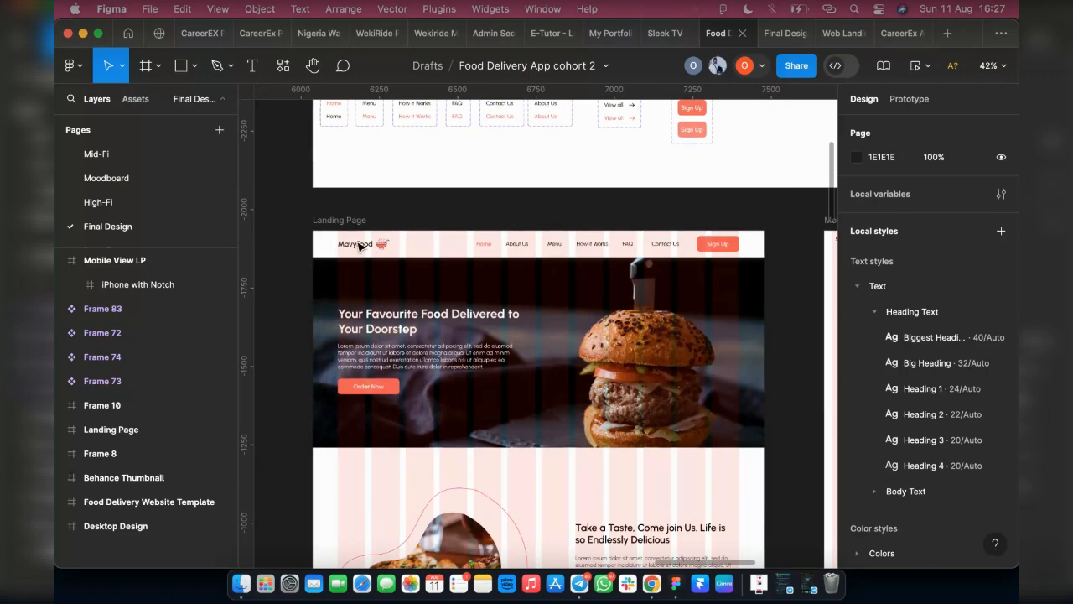
scroll(398, 324, left, 2)
scroll(407, 323, left, 9)
scroll(462, 312, down, 7)
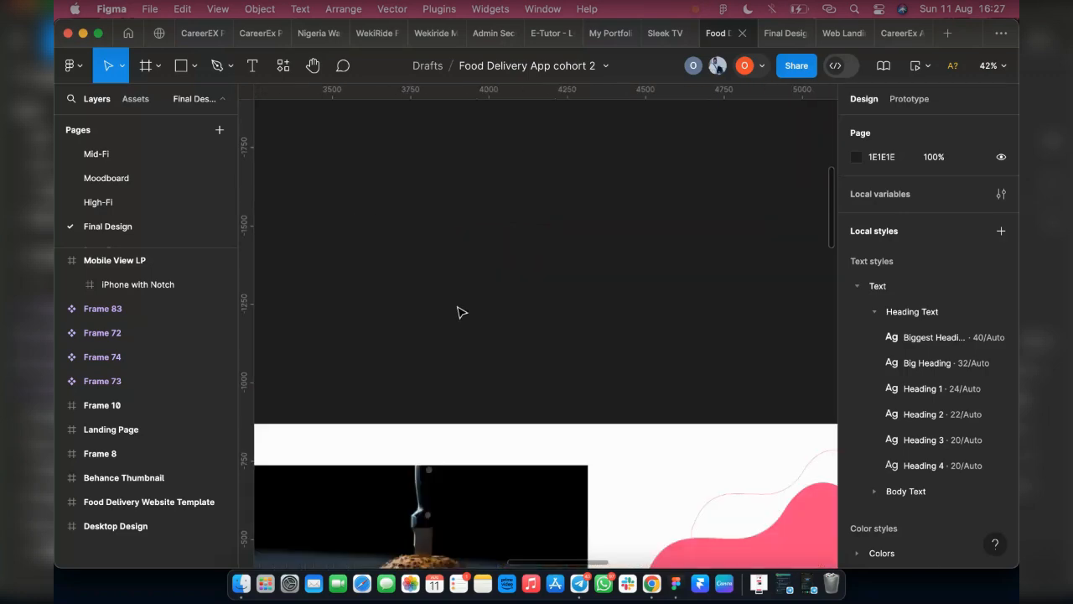
scroll(495, 327, left, 5)
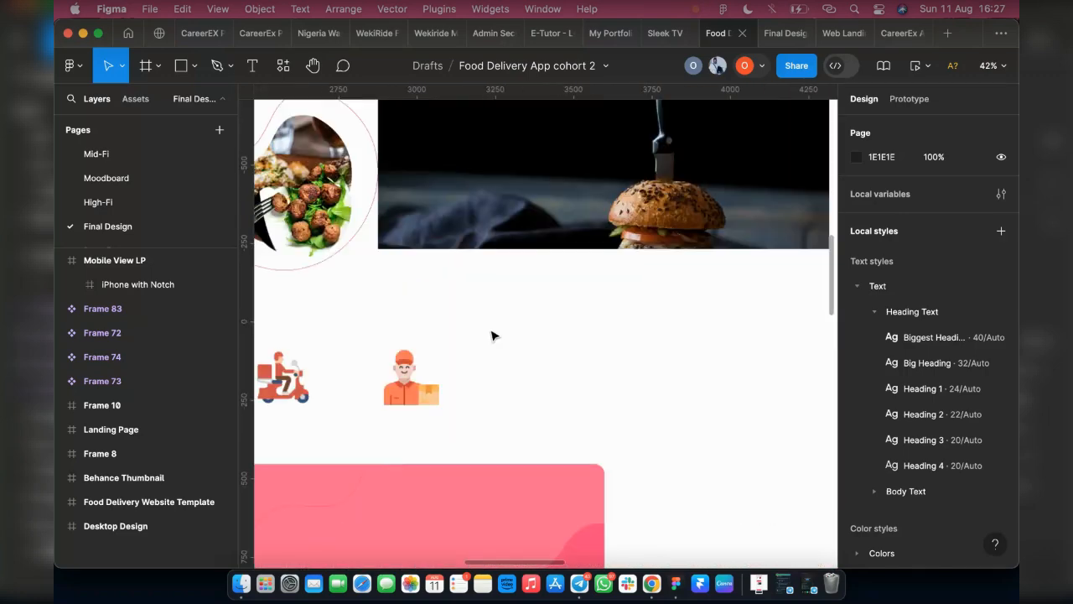
scroll(497, 336, down, 5)
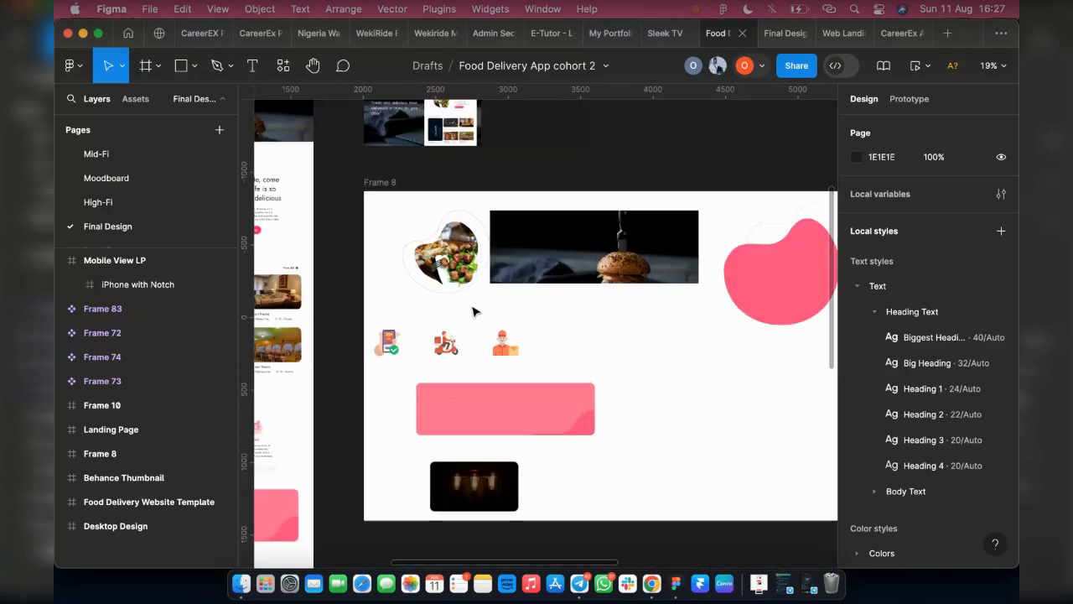
scroll(470, 311, right, 6)
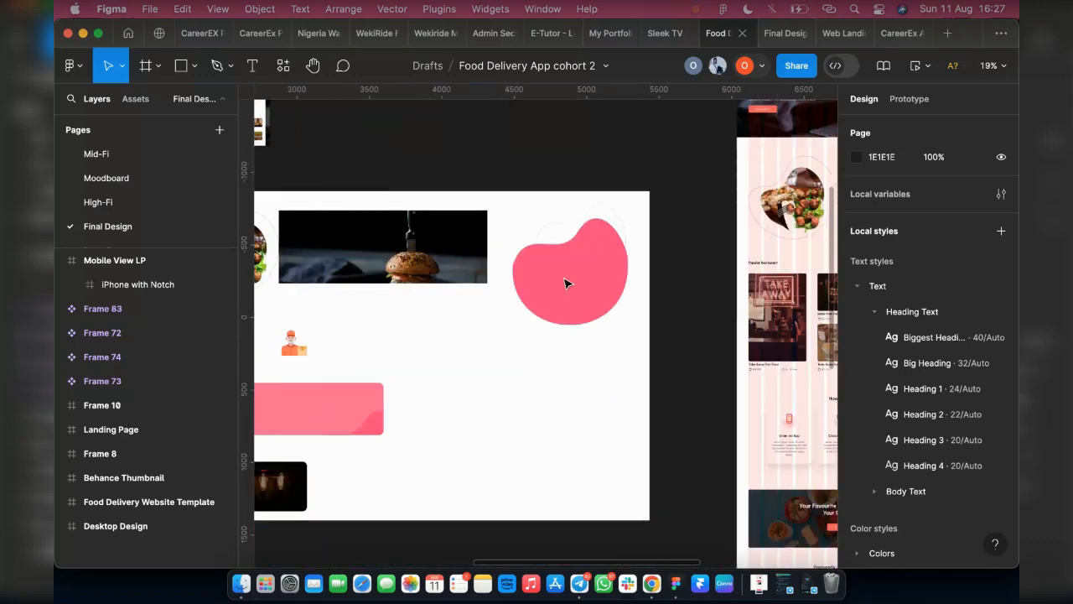
scroll(566, 284, right, 4)
scroll(566, 283, up, 2)
scroll(720, 126, up, 5)
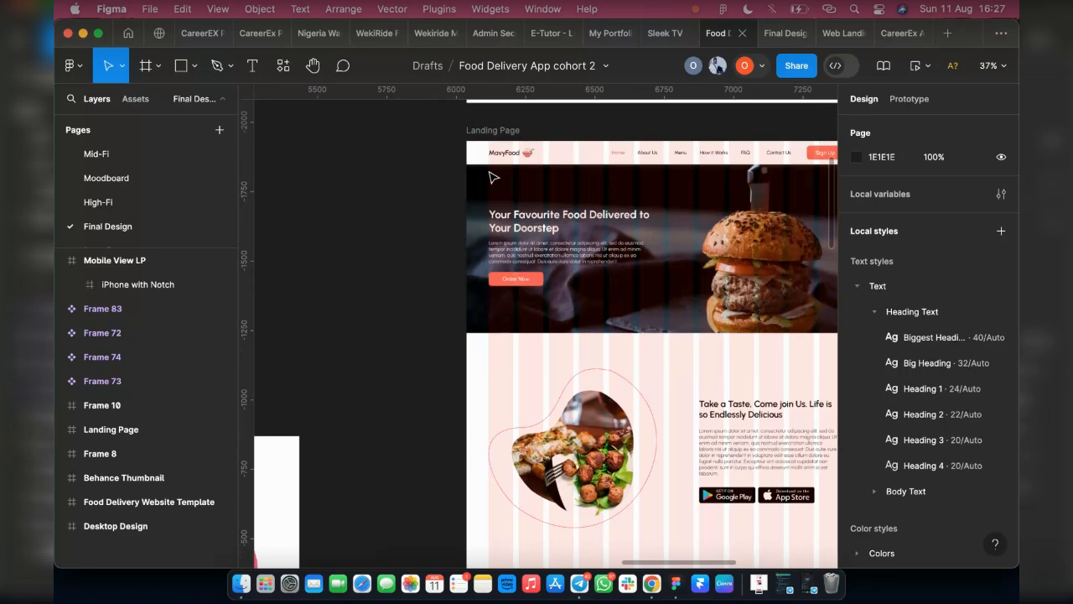
Step: Duplicate the MavyFood logo from the Landing Page header and place the copy in the Mobile View LP frame
click(80, 432)
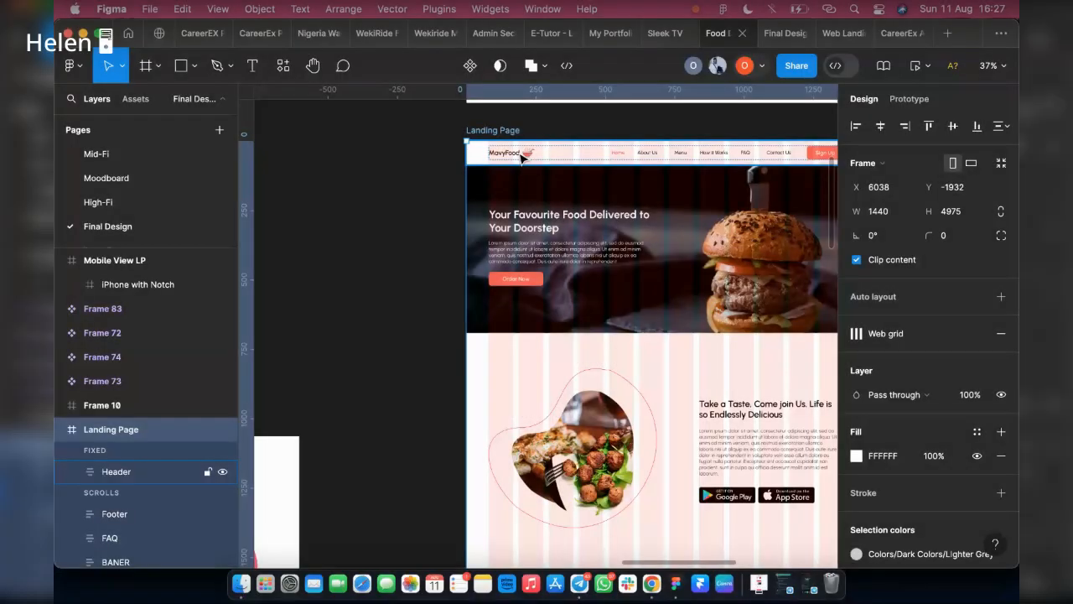
click(521, 155)
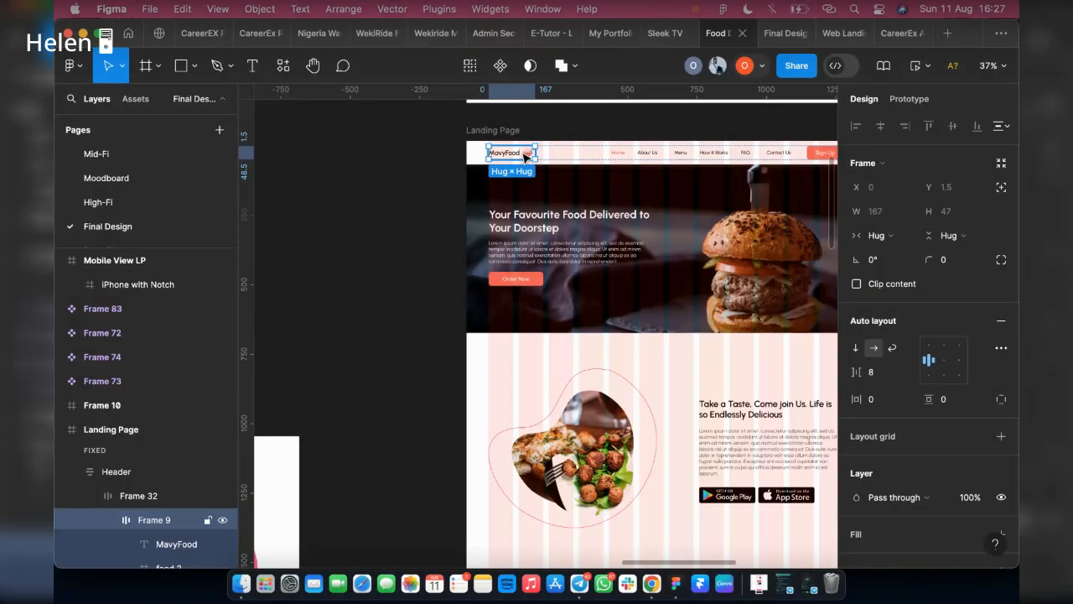
drag(415, 166, 520, 143)
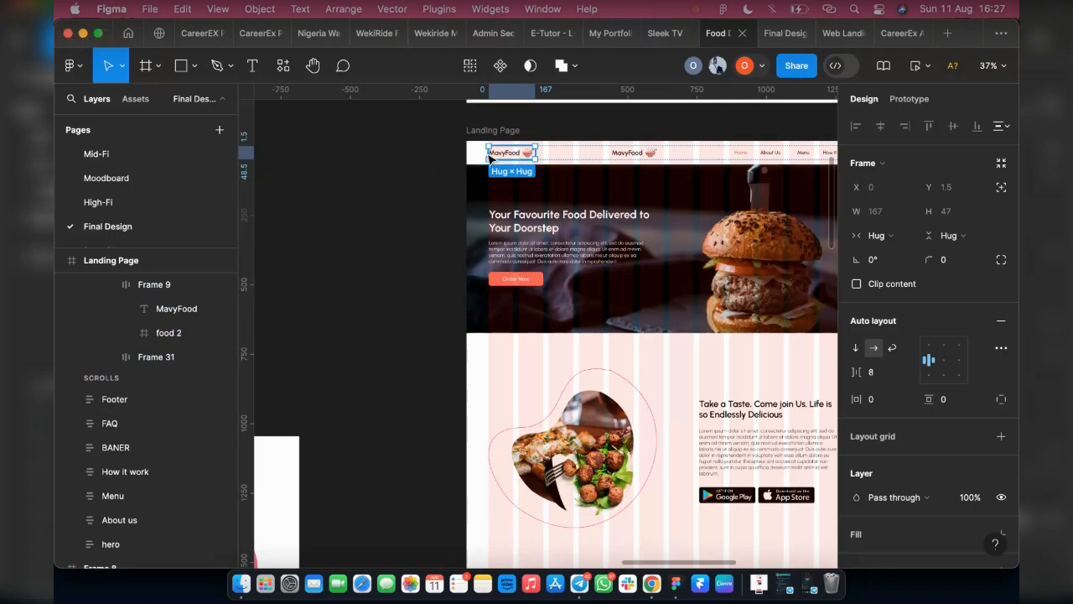
scroll(491, 158, down, 5)
drag(692, 174, 705, 173)
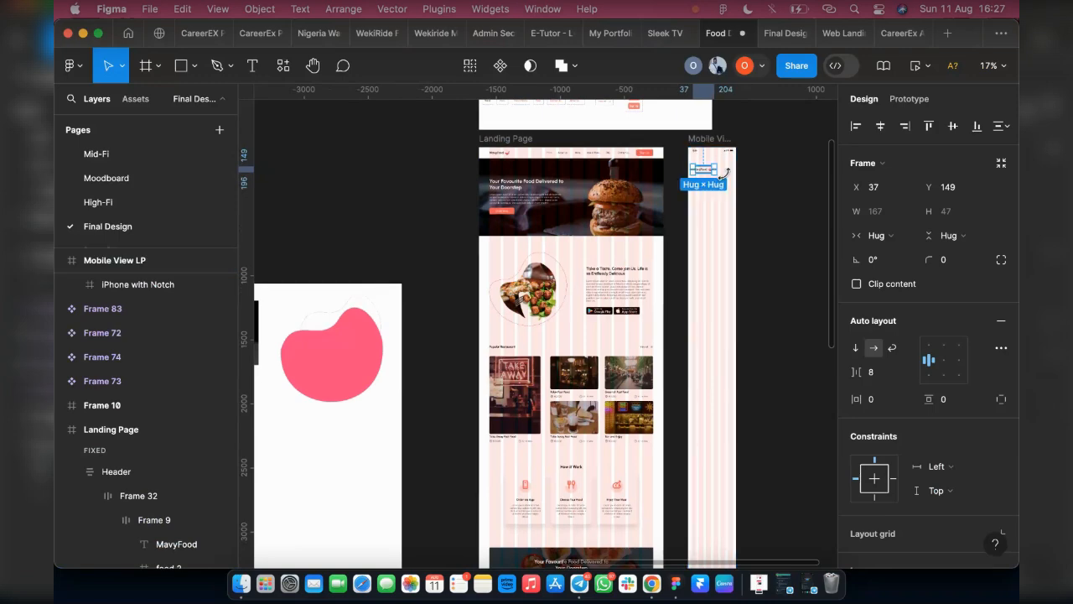
Step: Move the MavyFood logo up below the status bar to X 25, Y 79, aligned with the first mobile grid column
scroll(726, 171, up, 5)
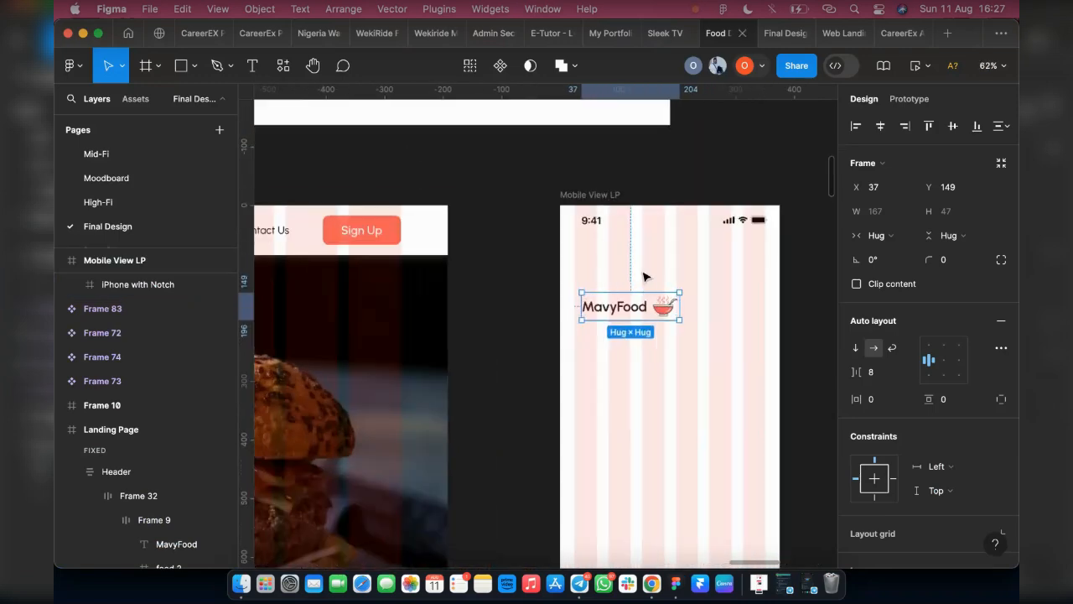
scroll(643, 277, up, 5)
scroll(508, 358, down, 3)
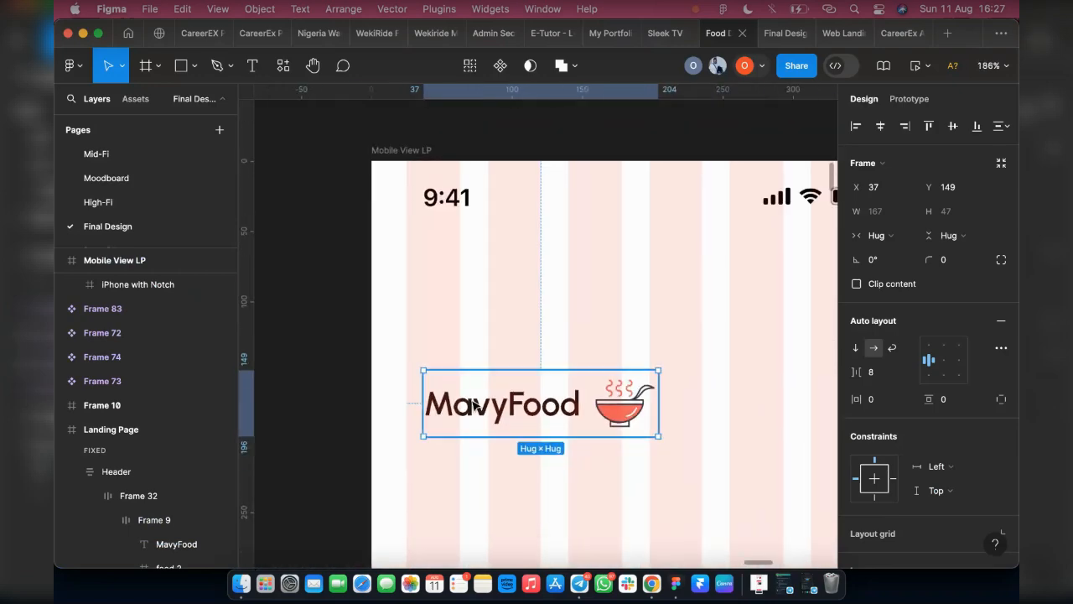
drag(474, 405, 462, 307)
scroll(462, 307, down, 3)
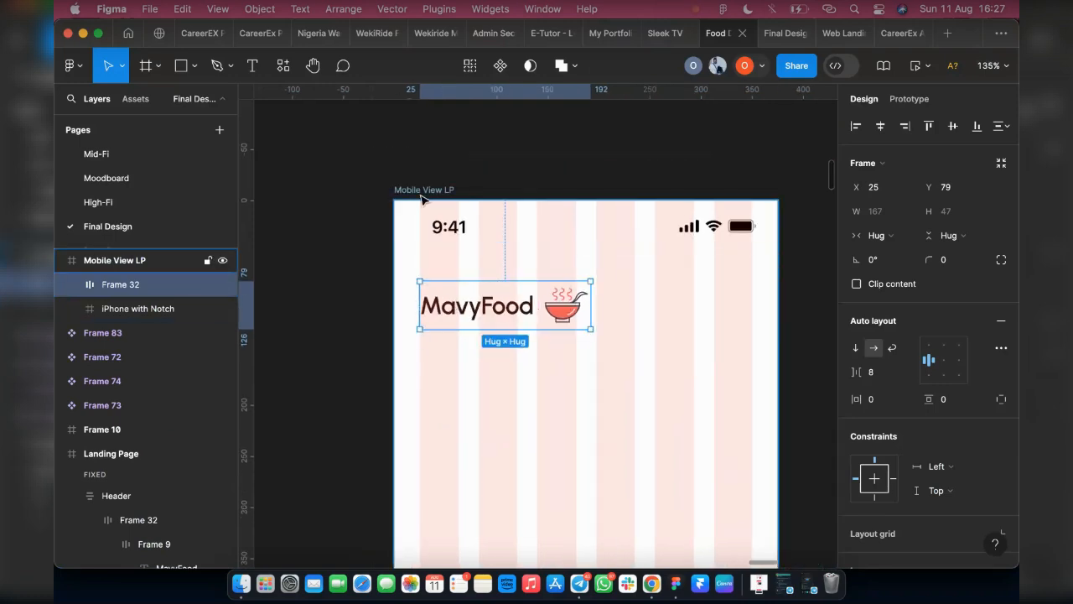
Step: Preview the Mobile View LP frame on the iPhone 13 mini device to check the logo placement, and close the preview
click(424, 191)
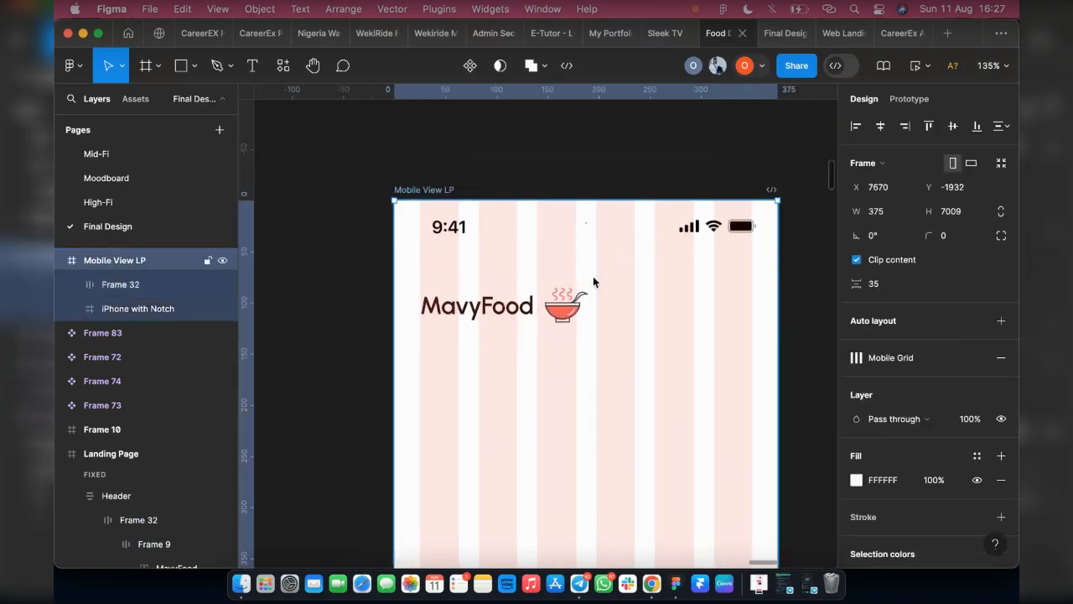
click(916, 65)
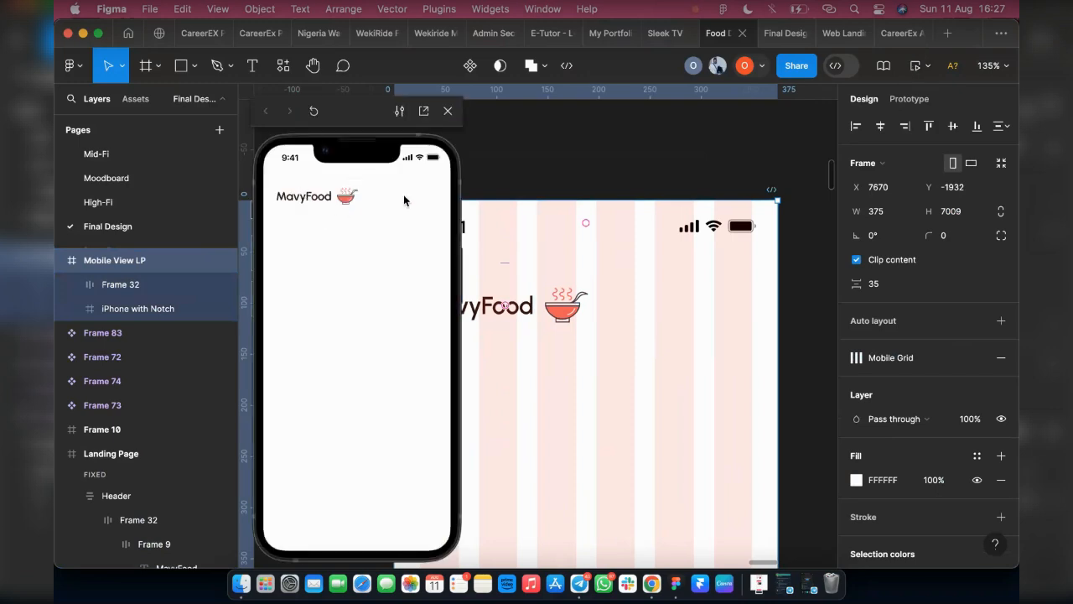
click(449, 112)
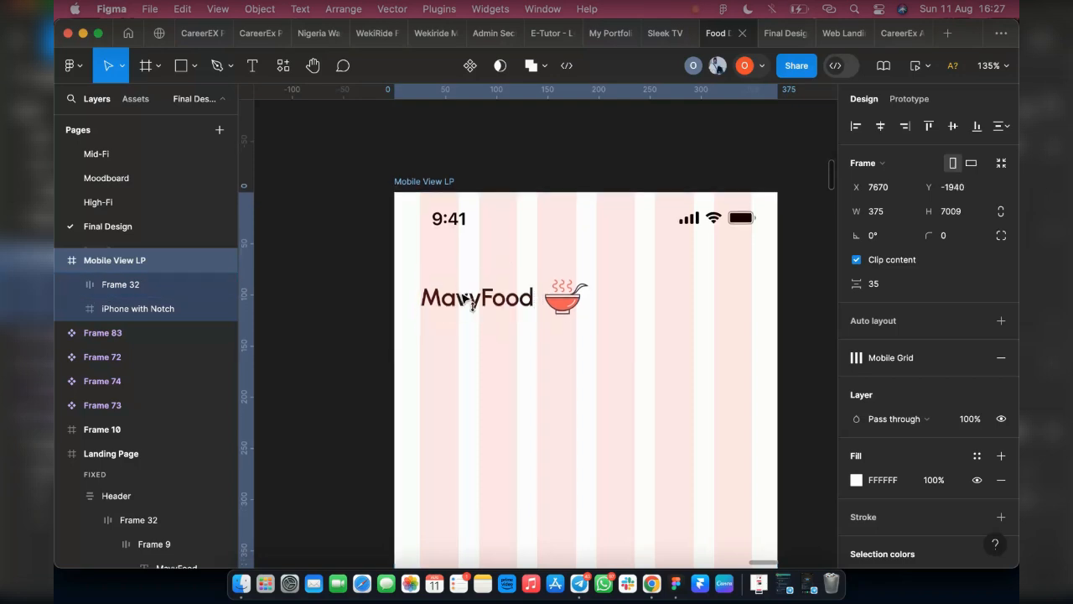
Step: Examine the desktop header's navigation links and Sign Up button against the space beside the logo in the Mobile View LP frame
scroll(599, 307, down, 5)
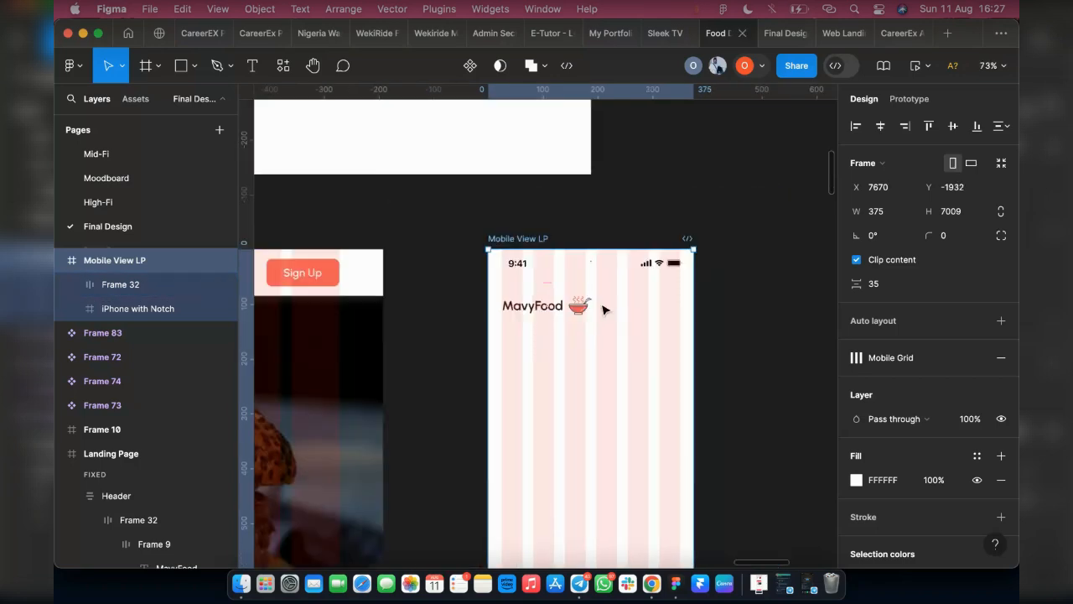
scroll(452, 335, left, 4)
scroll(364, 299, left, 2)
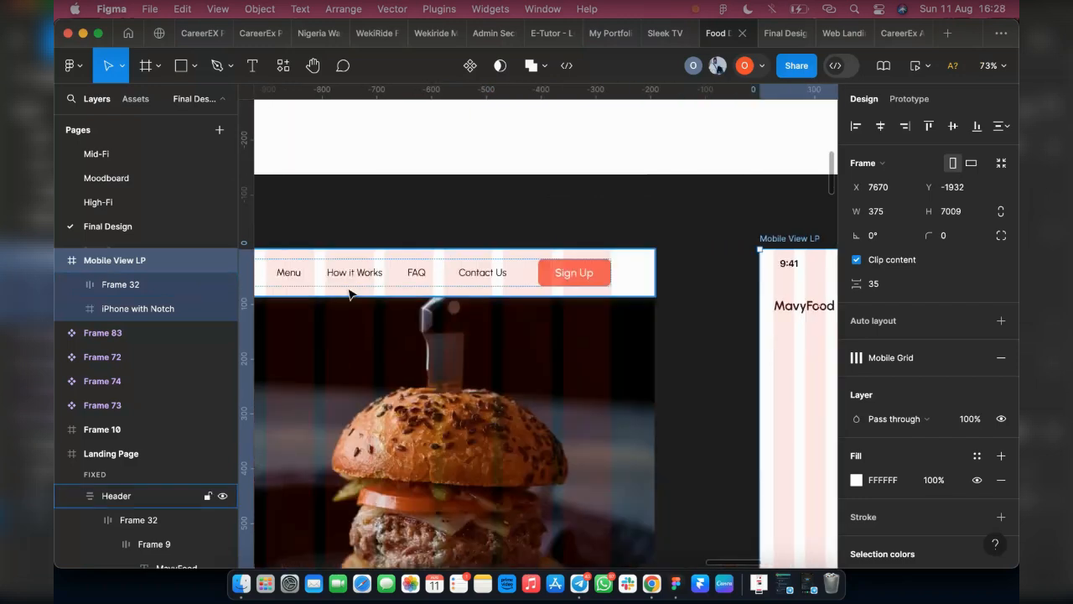
scroll(352, 285, left, 3)
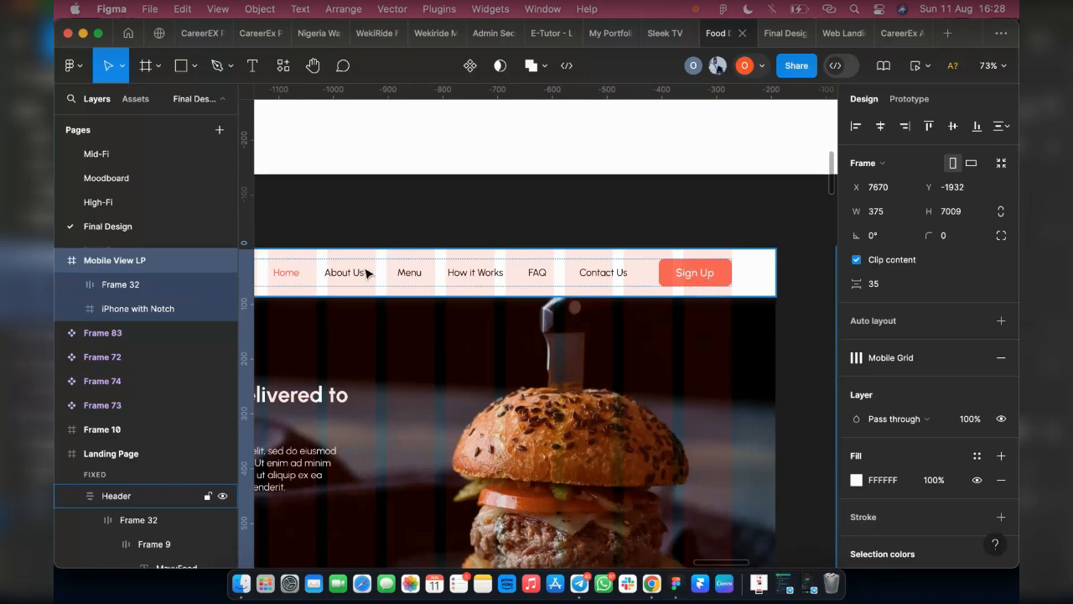
scroll(365, 264, right, 5)
scroll(365, 256, down, 1)
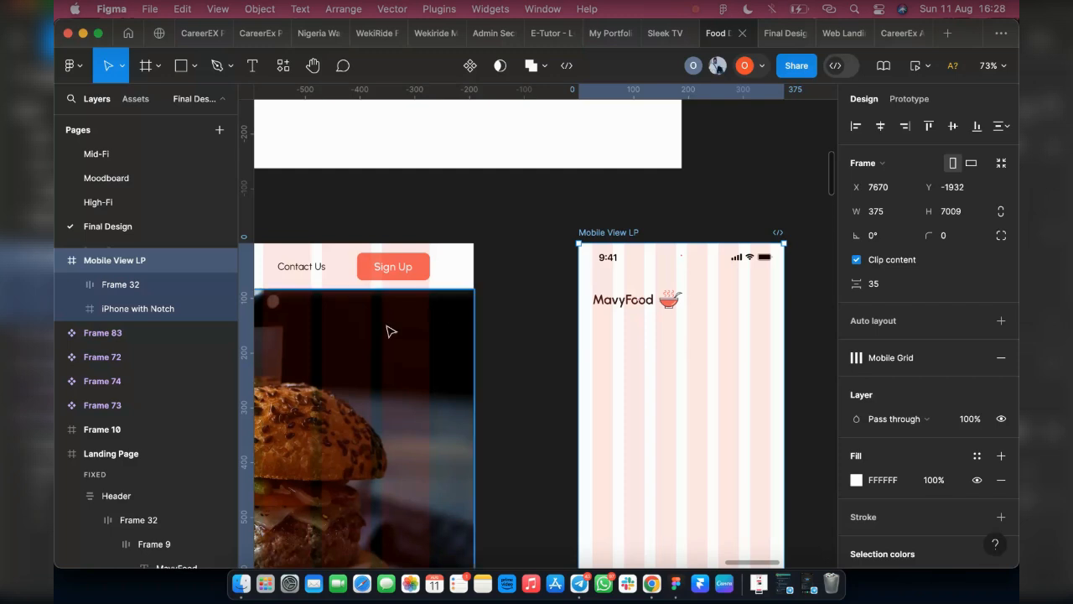
scroll(327, 296, left, 3)
scroll(325, 296, left, 3)
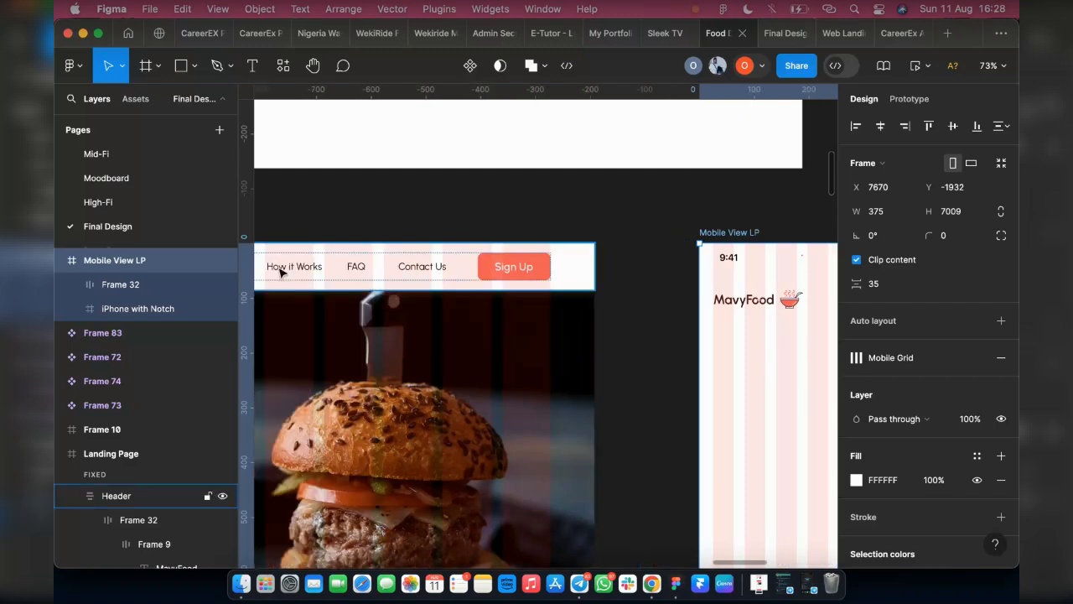
scroll(534, 288, right, 6)
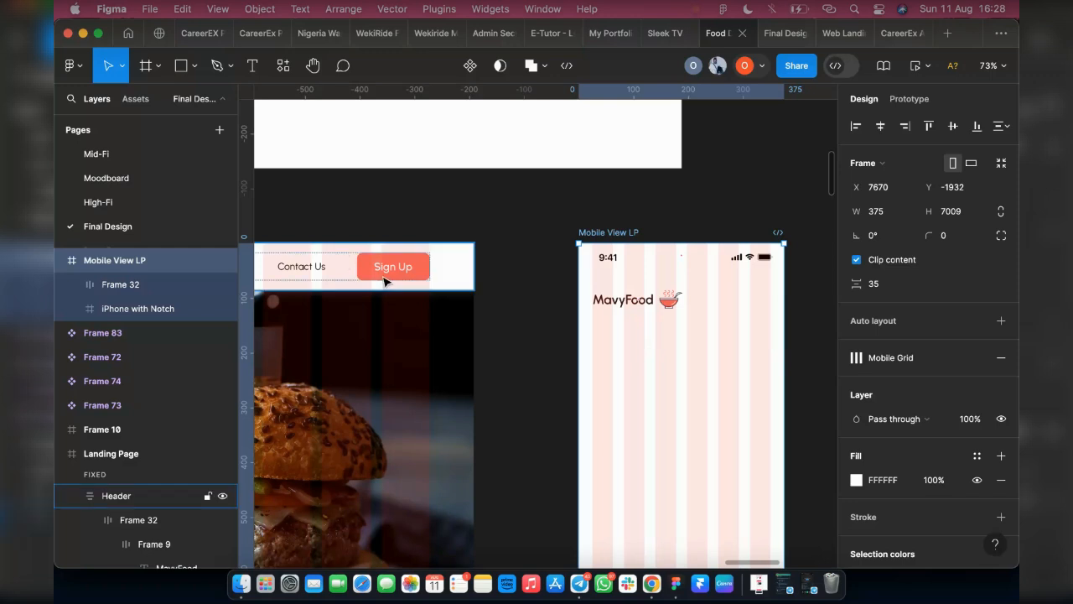
ctrl+scroll(511, 318, down, 3)
ctrl+scroll(516, 321, down, 3)
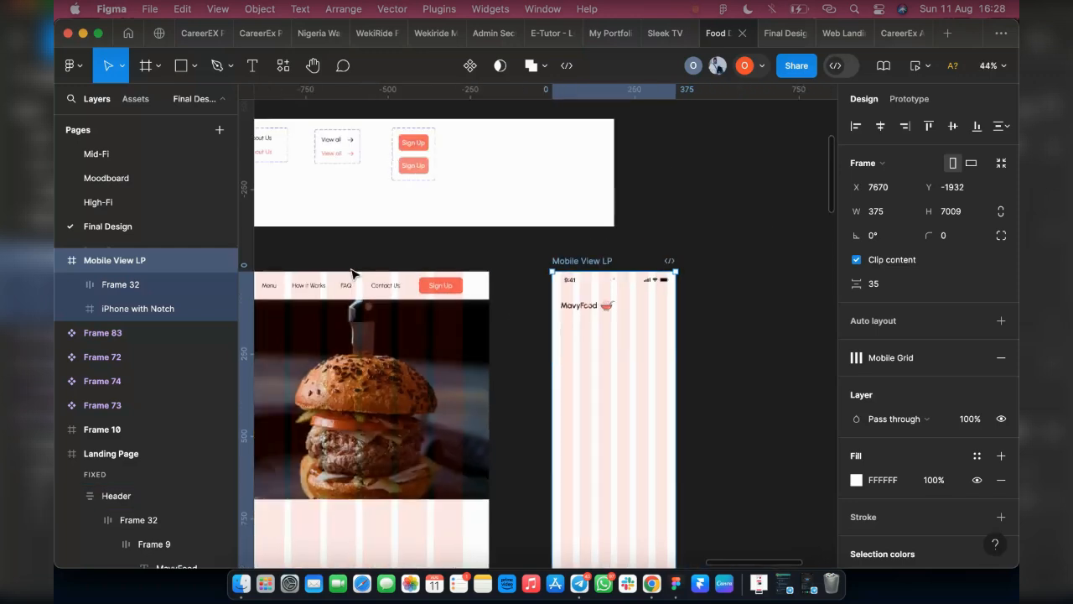
scroll(420, 302, left, 5)
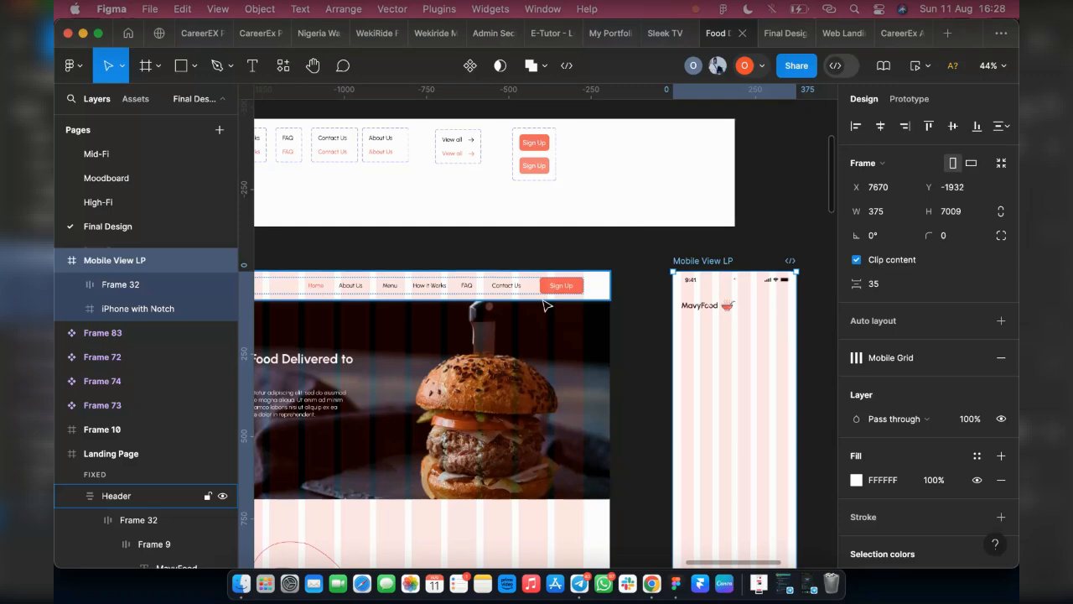
scroll(549, 306, right, 3)
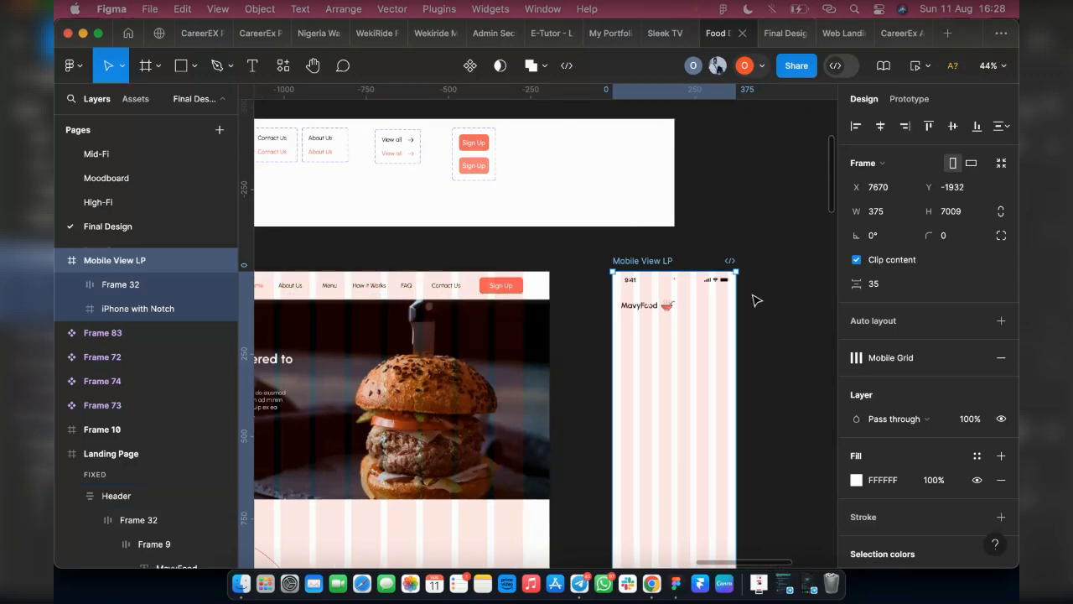
ctrl+scroll(790, 338, up, 1)
ctrl+scroll(645, 305, up, 3)
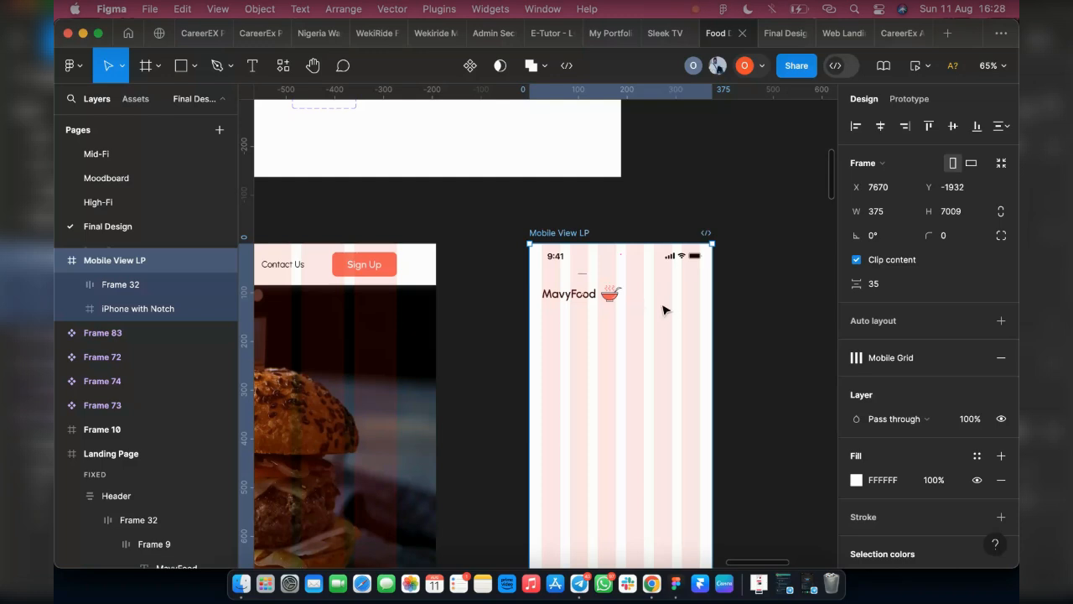
ctrl+scroll(679, 308, up, 1)
ctrl+scroll(679, 309, up, 2)
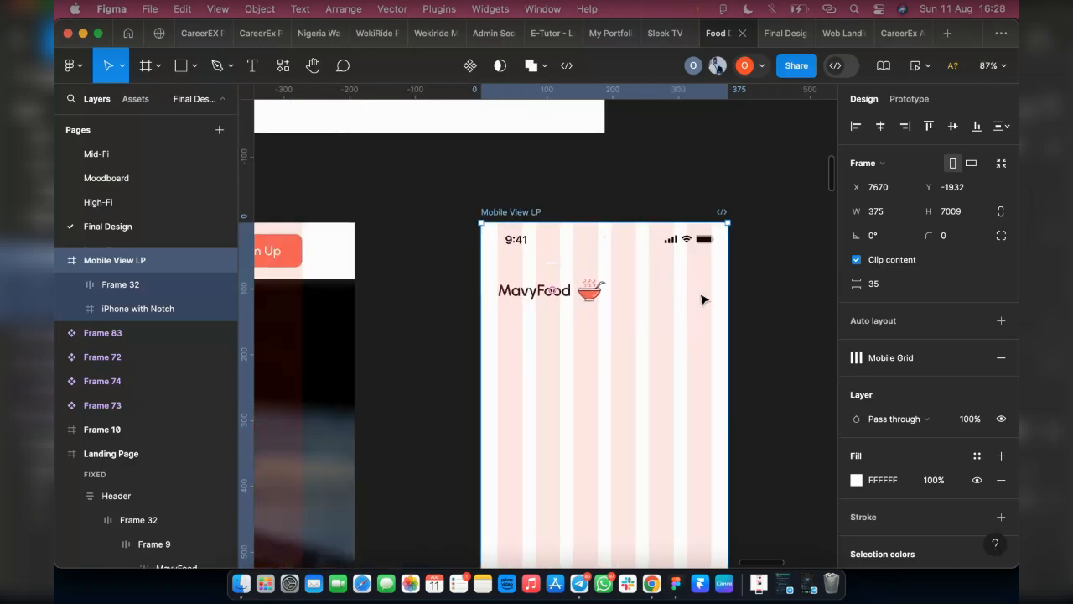
Step: Open the Iconify plugin and search its icons for "MENU"
right_click(613, 309)
mouse_move(686, 436)
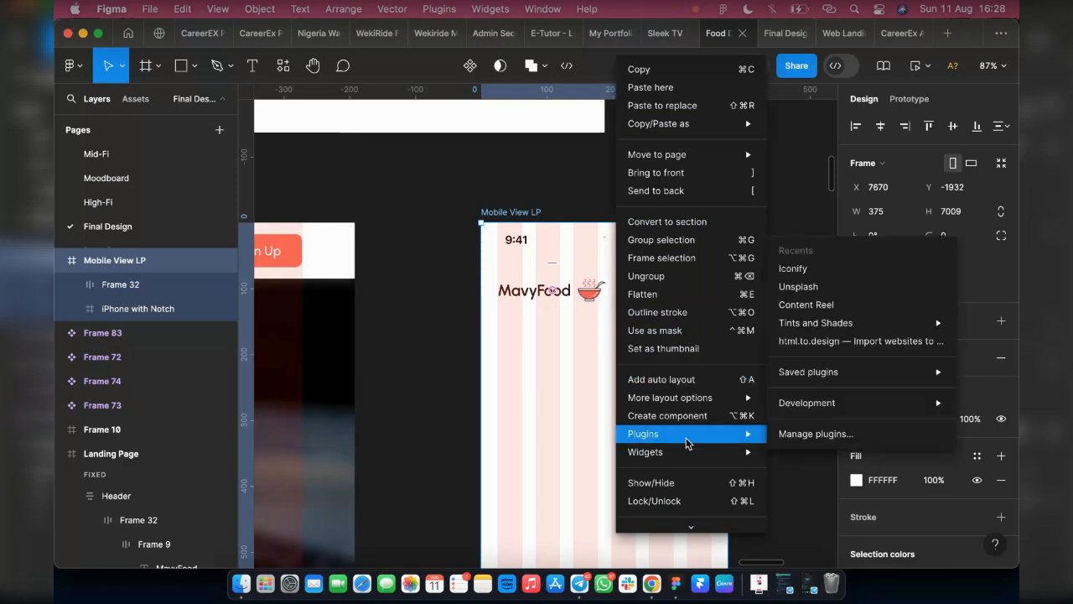
click(792, 268)
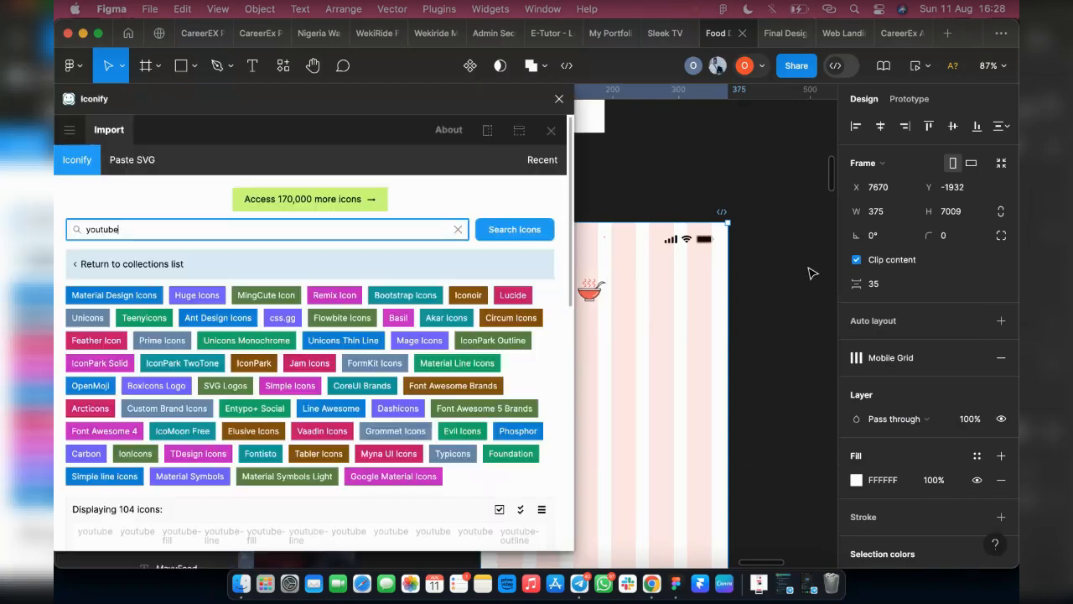
key(BackSpace)
key(BackSpace)
key(BackSpace)
key(BackSpace)
key(BackSpace)
key(BackSpace)
key(BackSpace)
text(MENU)
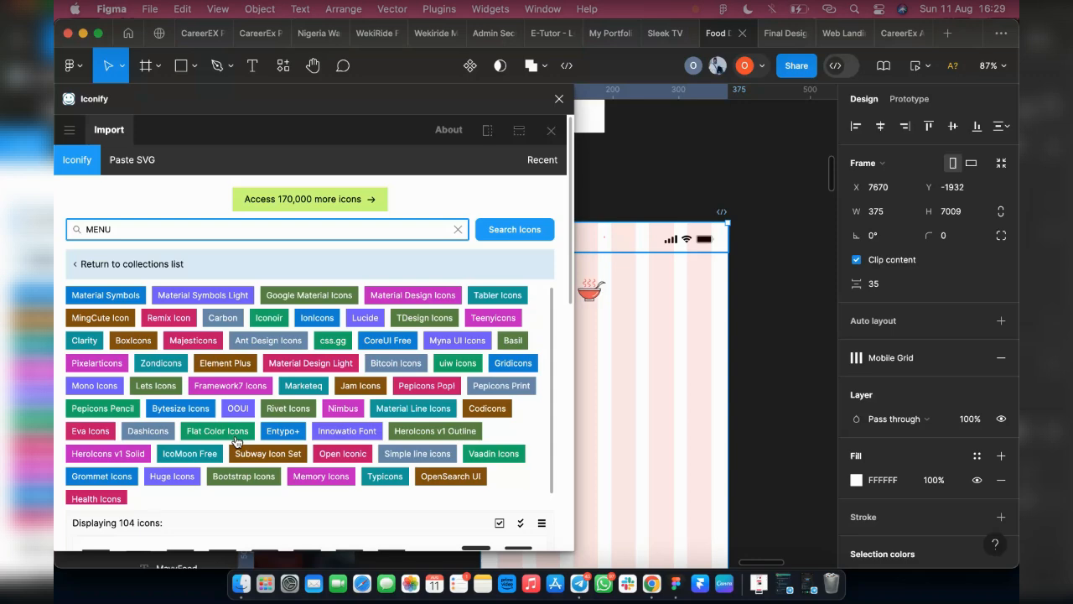
Step: Place a round three-line menu icon from the results in the Mobile View LP frame near the logo and give it auto layout
scroll(411, 478, down, 3)
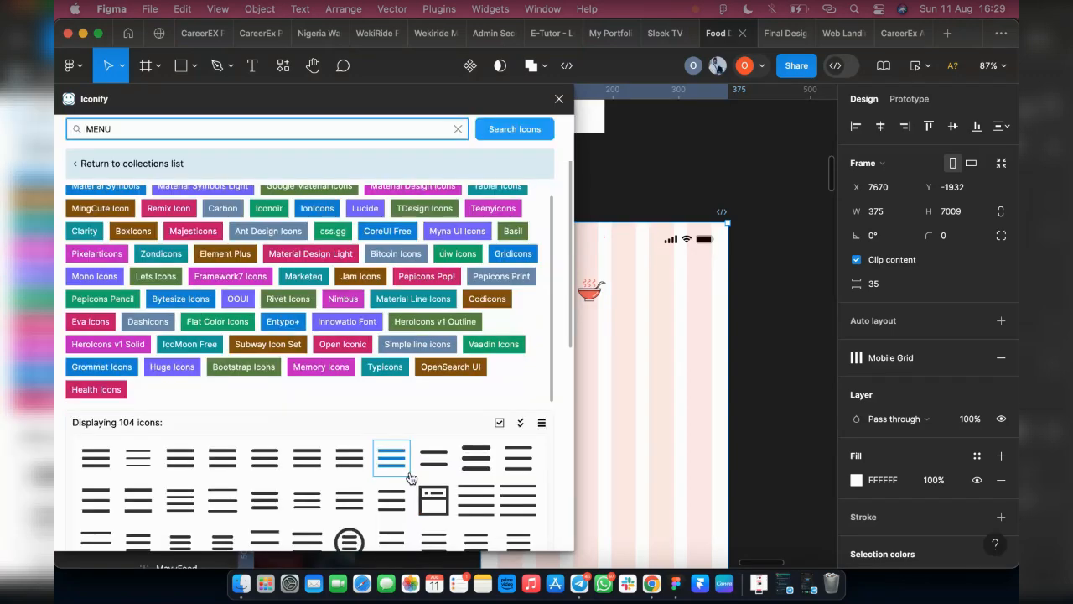
drag(411, 478, 662, 362)
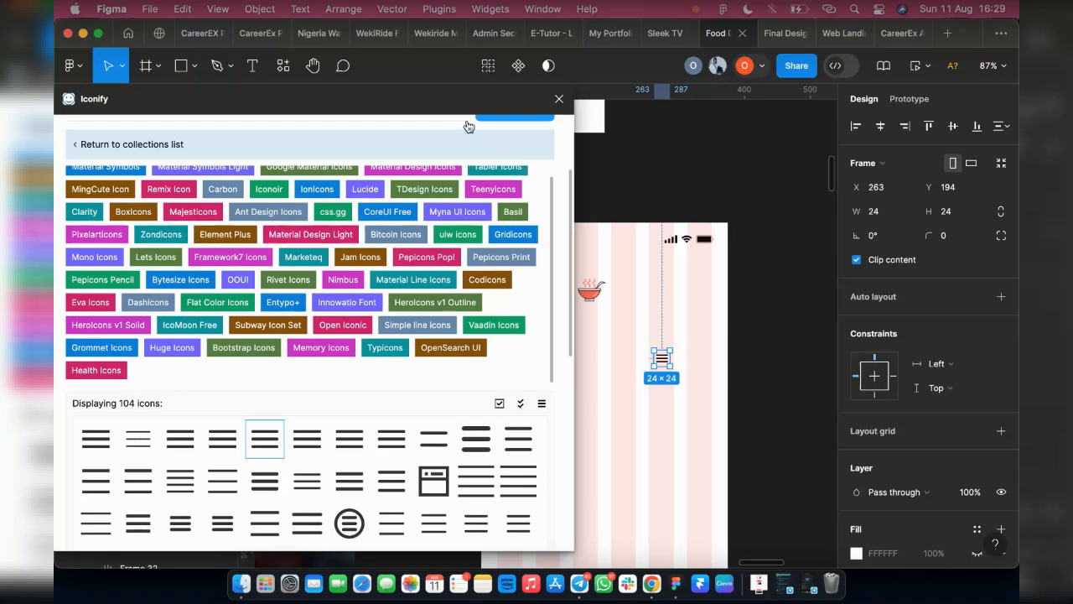
scroll(468, 126, up, 3)
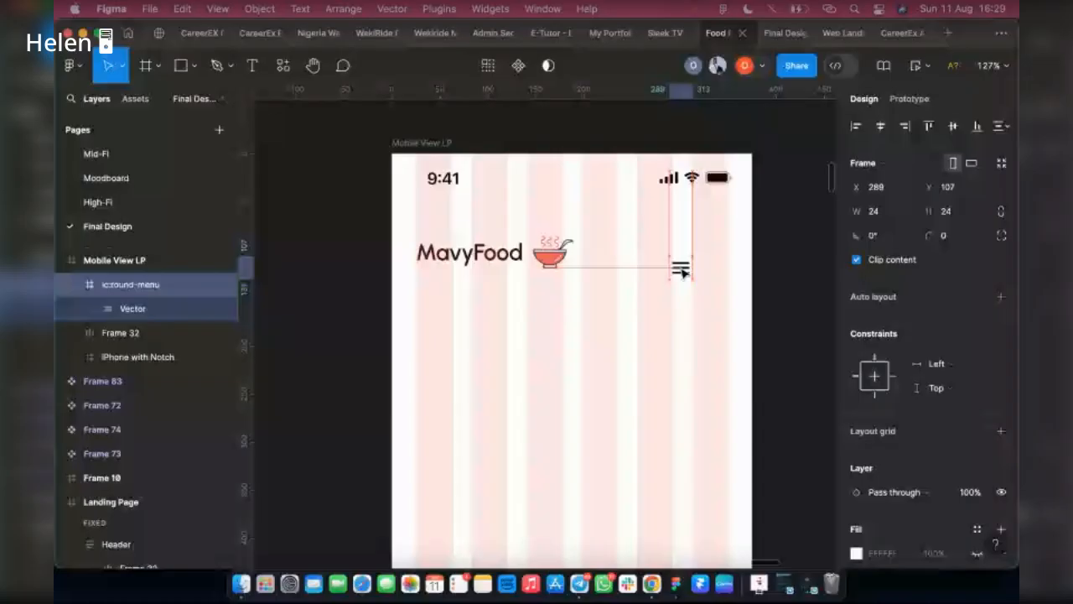
key(shift+a)
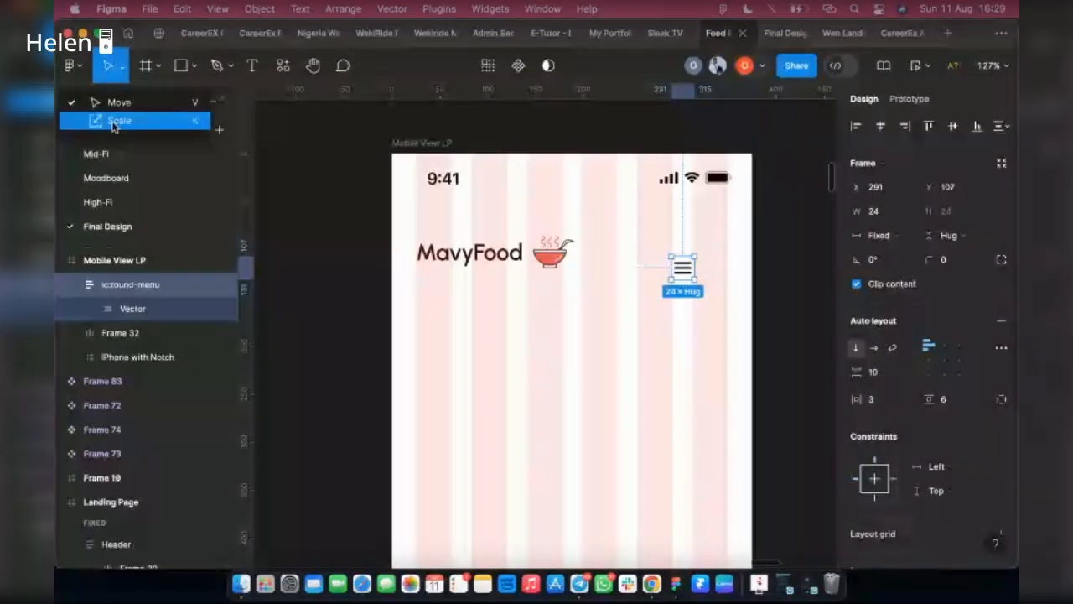
Step: Scale the menu icon to 36 × 36 and move it level with the MavyFood logo at X 302, Y 84
click(115, 123)
drag(669, 286, 661, 290)
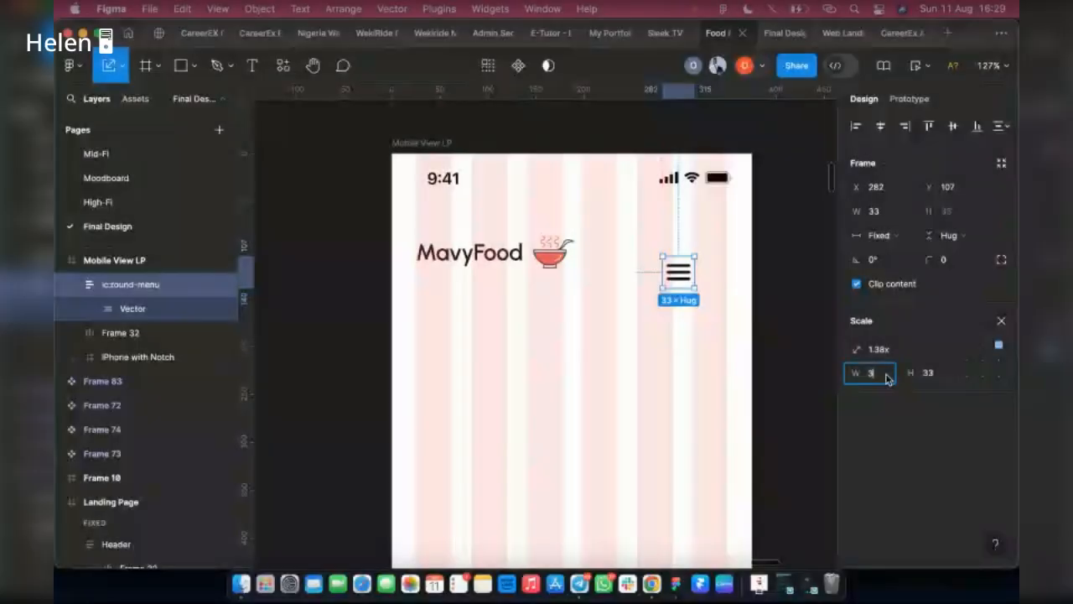
click(926, 374)
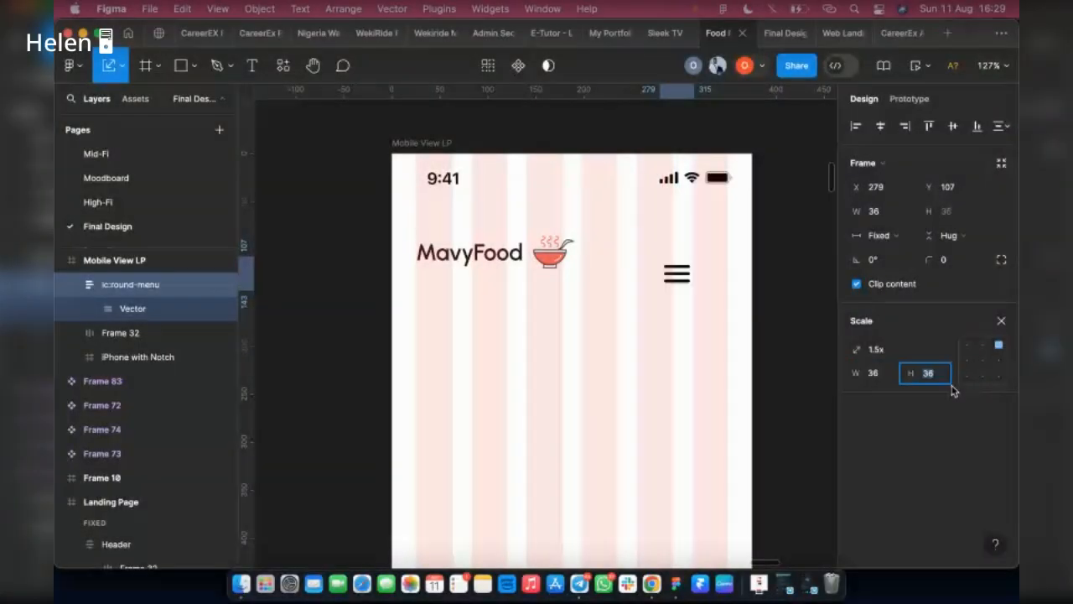
click(662, 290)
drag(662, 289, 684, 267)
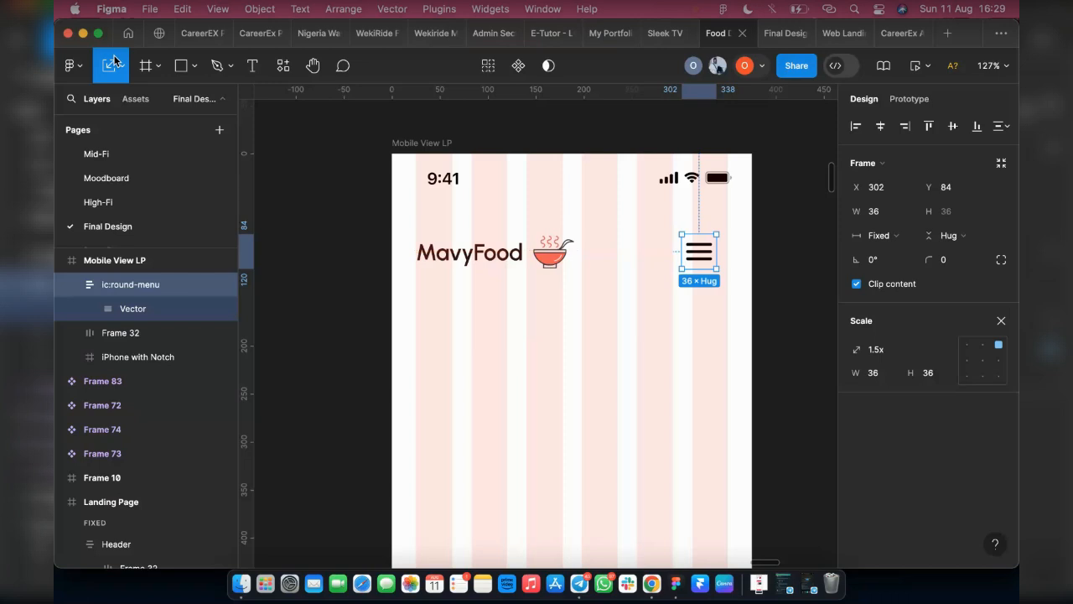
click(120, 65)
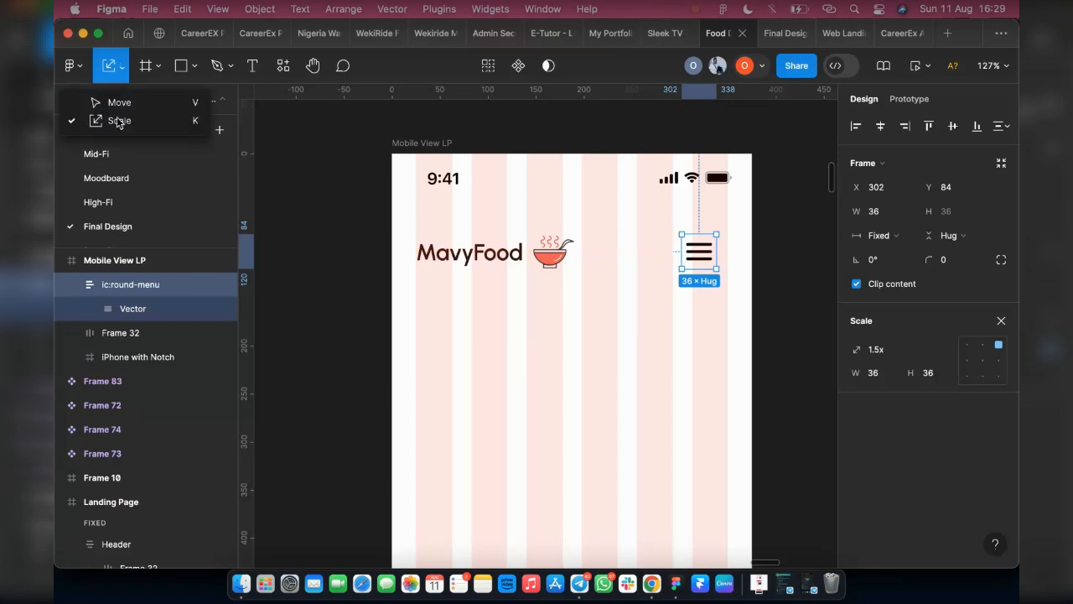
click(122, 103)
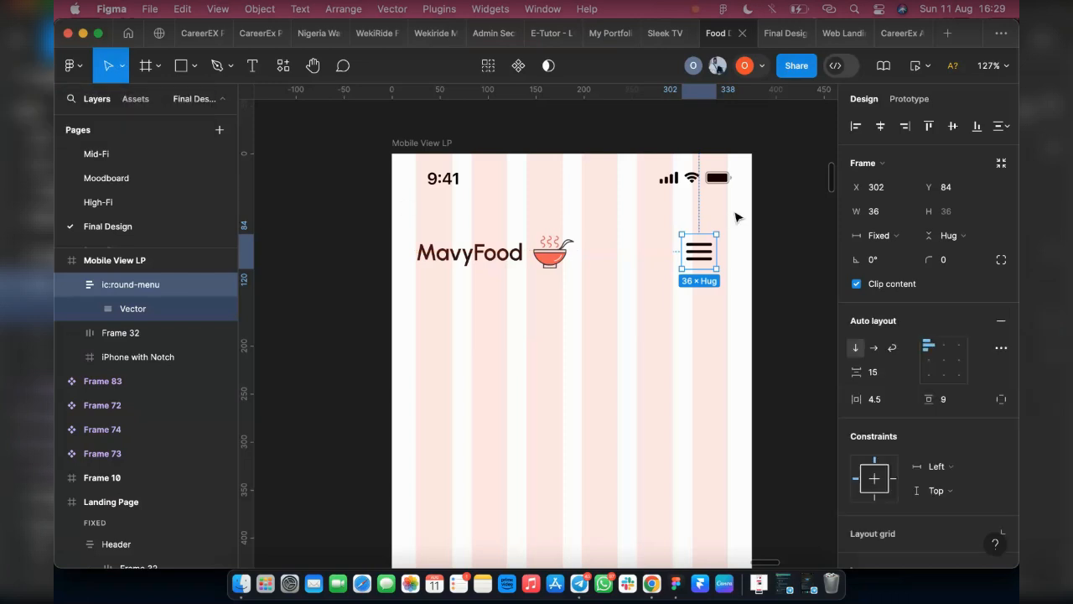
Step: Compare the menu icon's alignment with the logo, then shift the icon to X 313, Y 84 in the last mobile grid column
shift+click(498, 253)
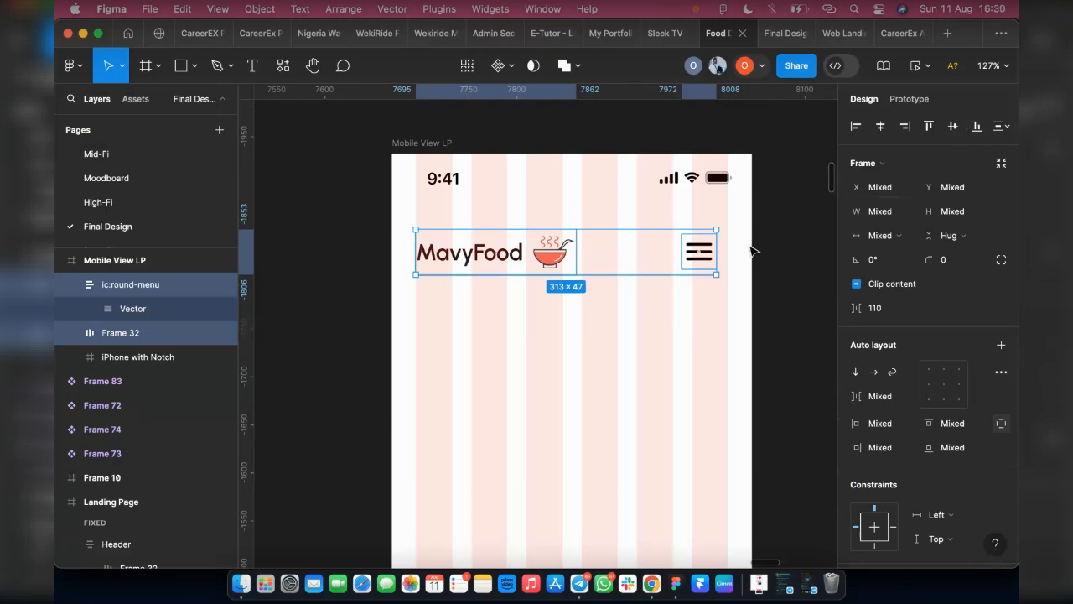
scroll(754, 233, up, 3)
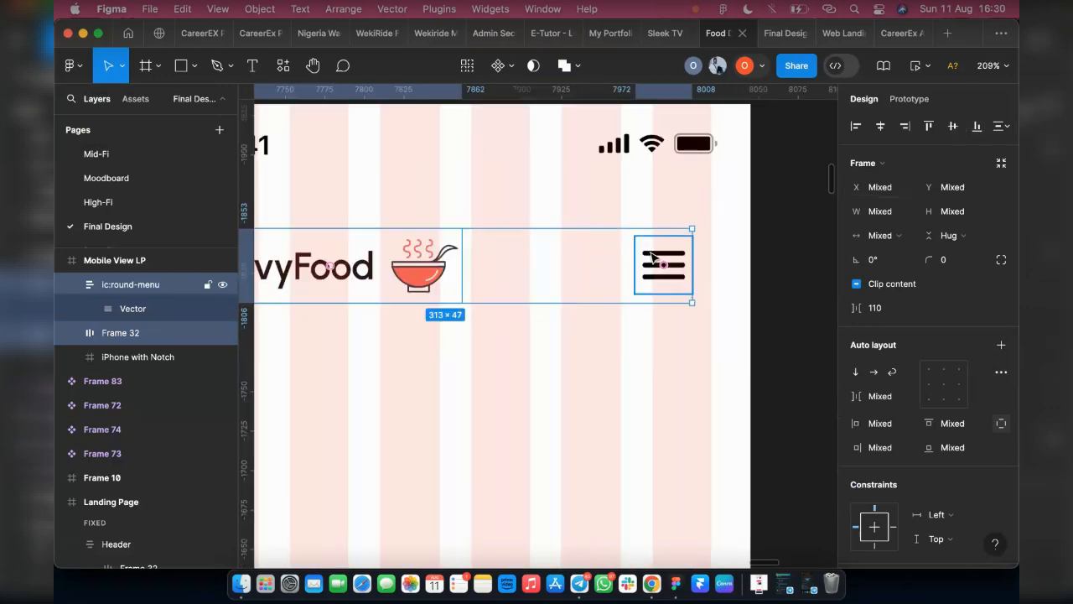
click(651, 256)
drag(651, 256, 669, 257)
Step: Fill the menu icon's frame with the Lighter Grey colour style and detach the style
scroll(922, 310, down, 5)
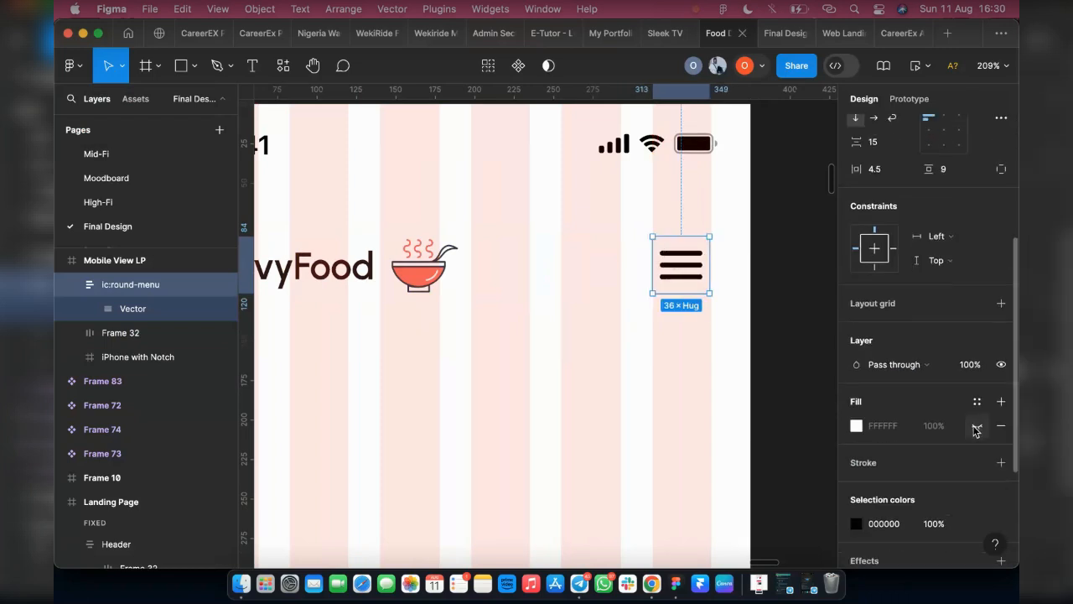
click(856, 425)
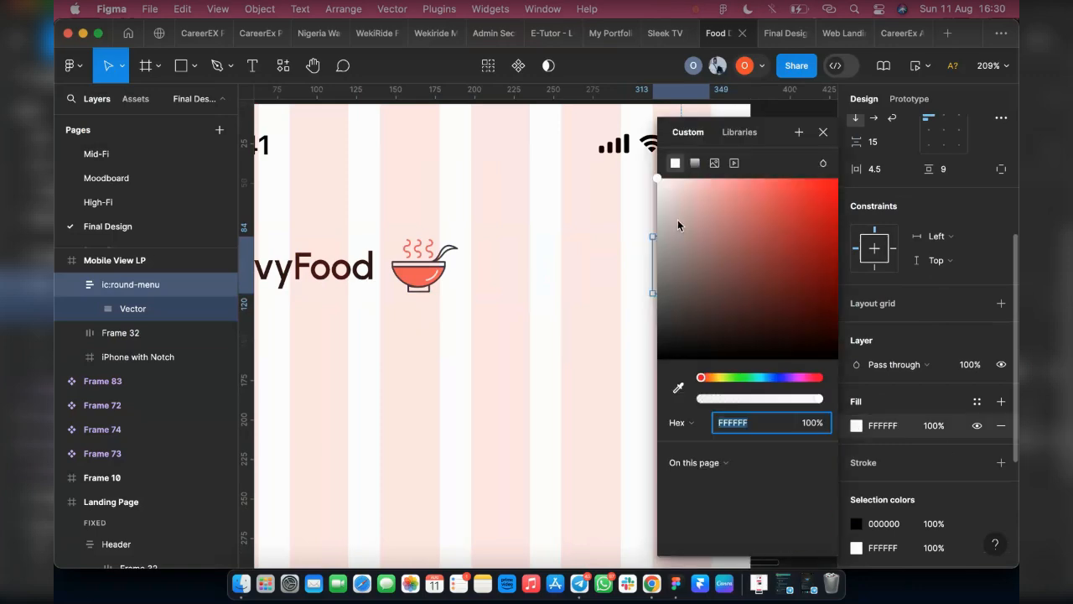
click(976, 401)
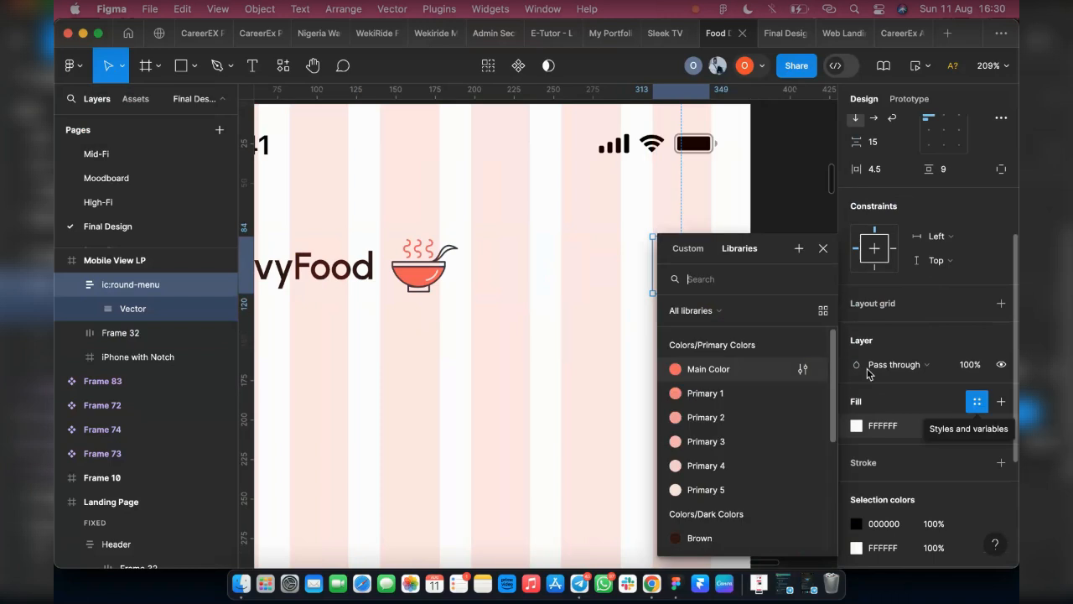
scroll(725, 462, down, 4)
click(709, 443)
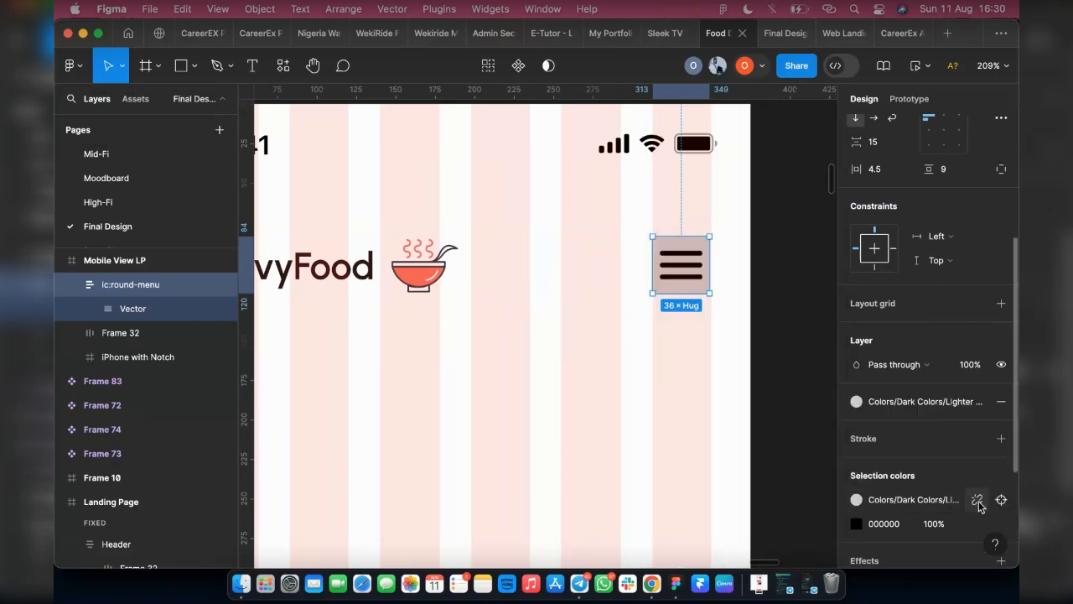
click(978, 500)
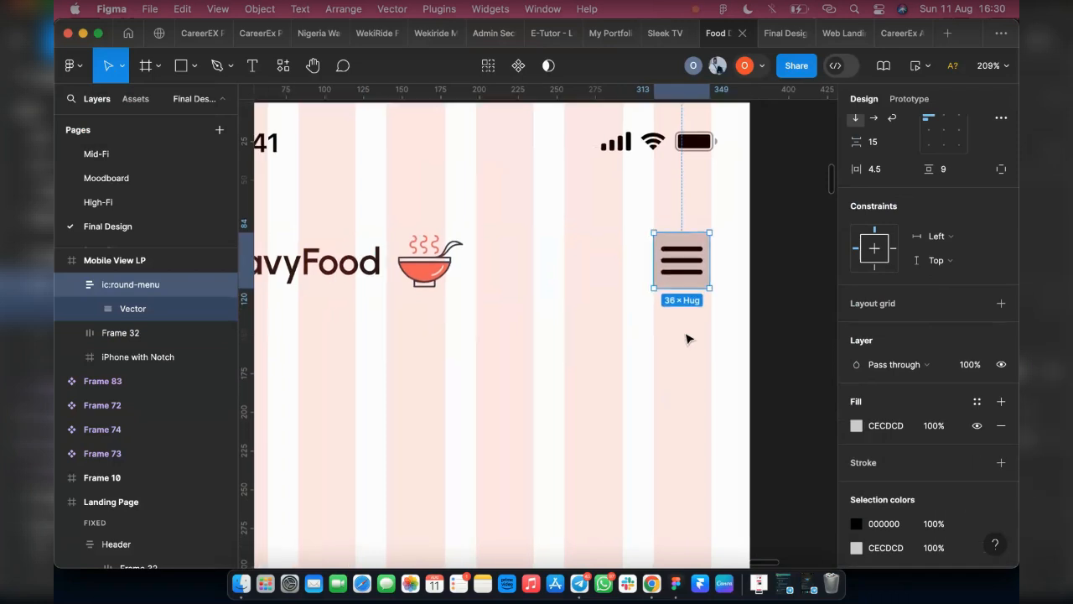
Step: Select the desktop Landing Page frame and hide the layout grids
scroll(686, 338, down, 15)
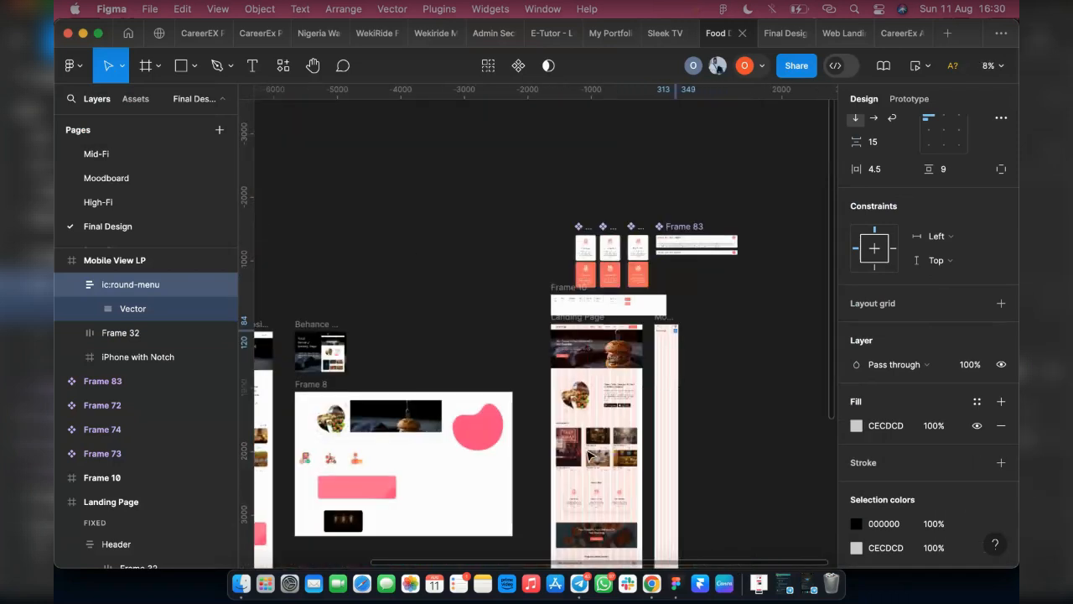
scroll(591, 455, up, 5)
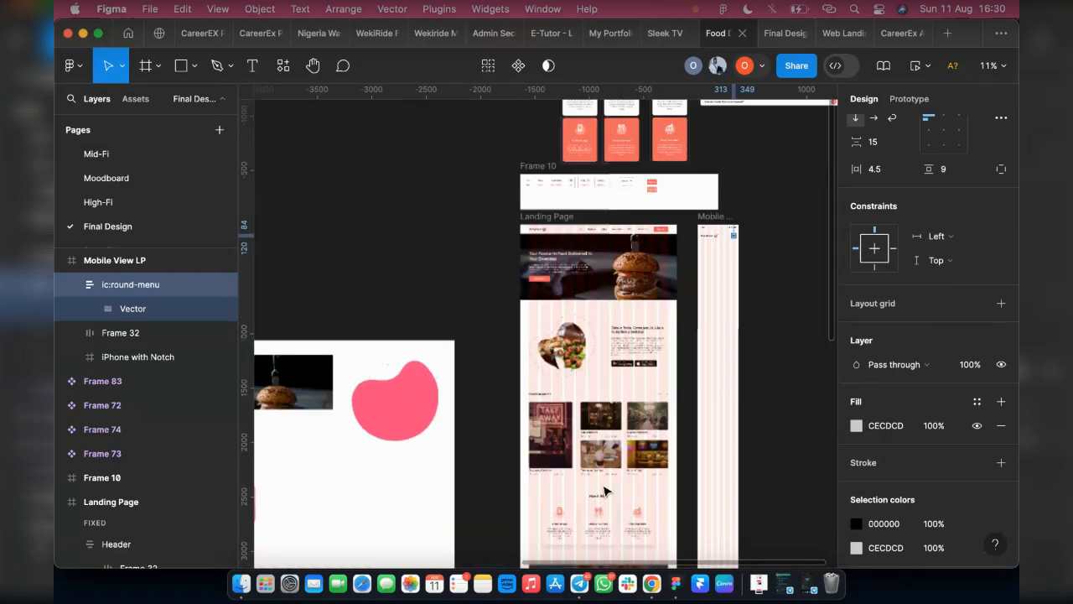
click(535, 219)
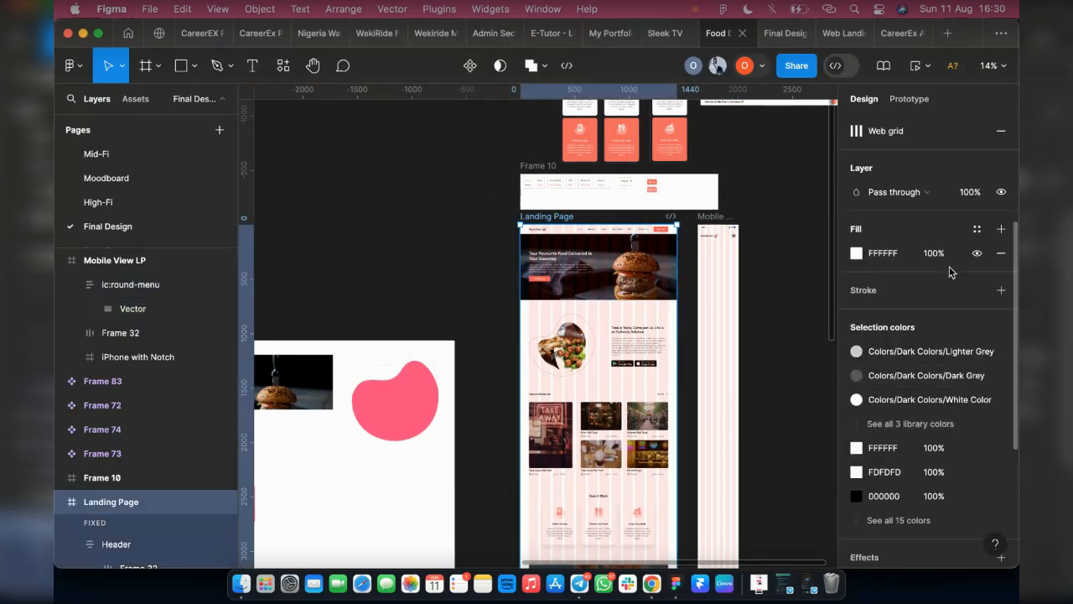
scroll(949, 266, up, 3)
key(ctrl+g)
scroll(644, 340, down, 3)
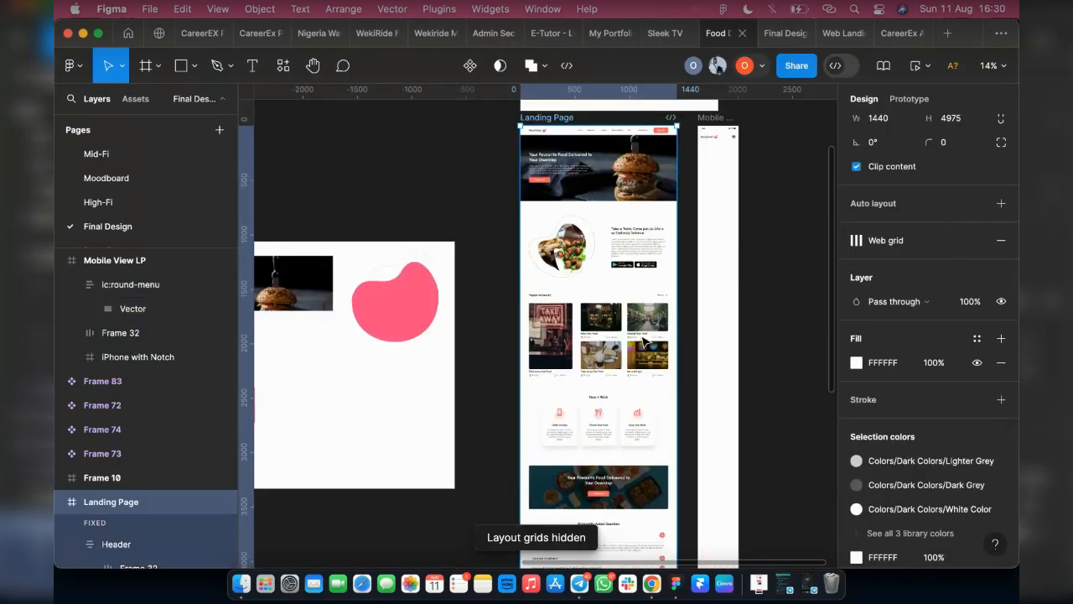
Step: Copy the FDFDFD fill colour code from the "Can i pay on delivery?" item in the Landing Page's FAQ section
scroll(643, 339, down, 5)
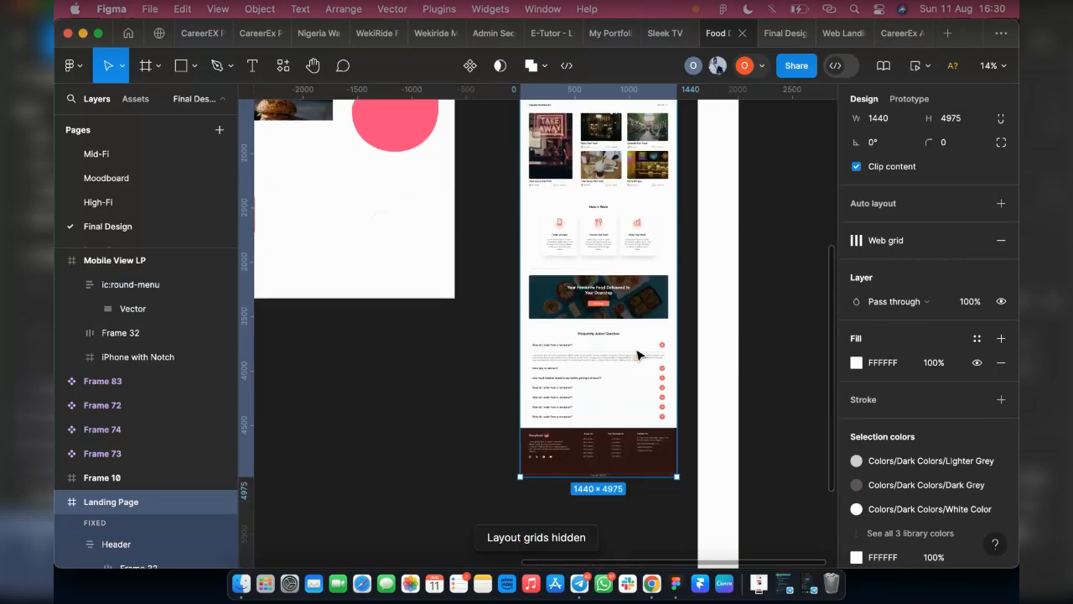
scroll(619, 384, up, 5)
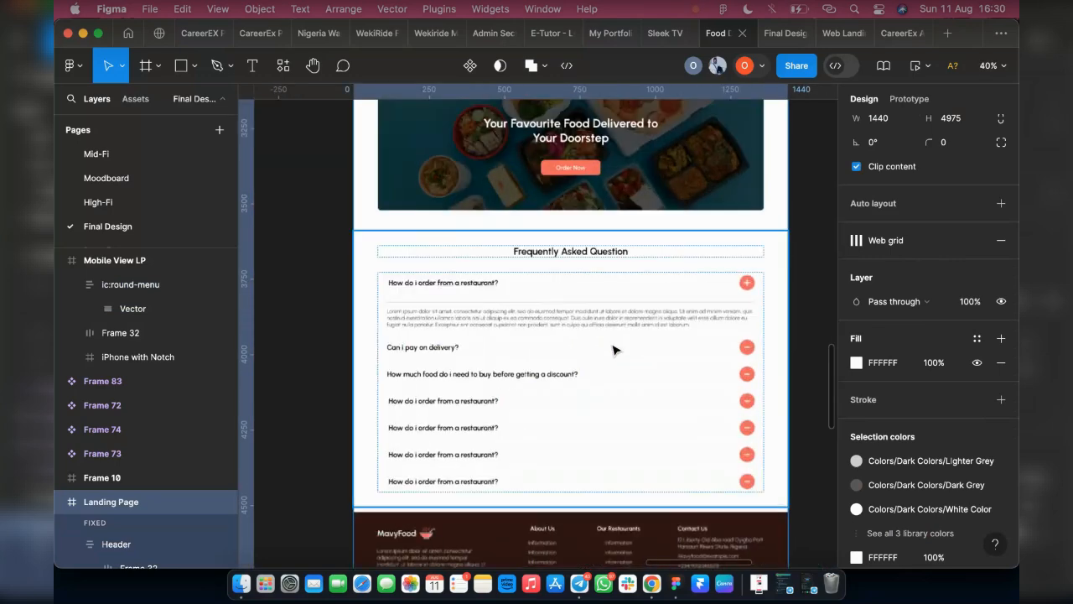
click(614, 349)
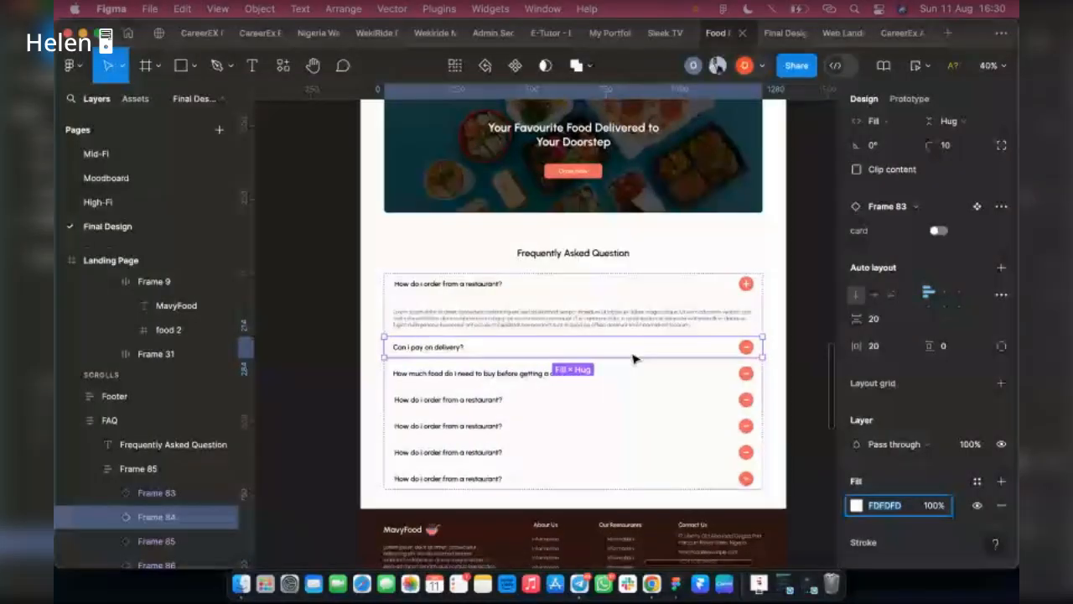
Step: Set the fill of the menu icon's frame in Mobile View LP to FDFDFD
scroll(633, 358, down, 10)
scroll(668, 310, up, 3)
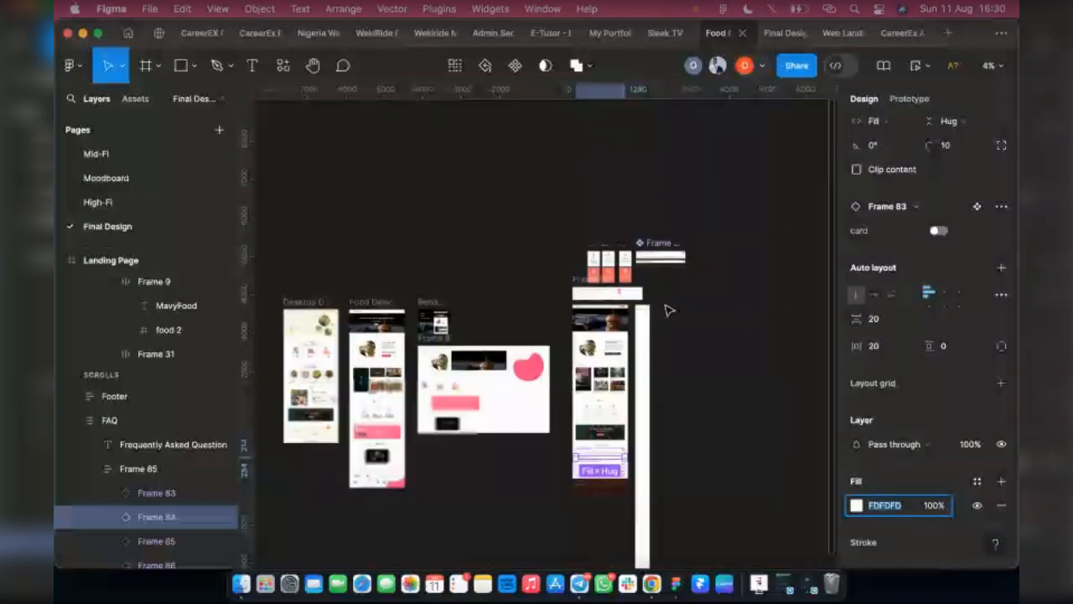
scroll(669, 310, up, 10)
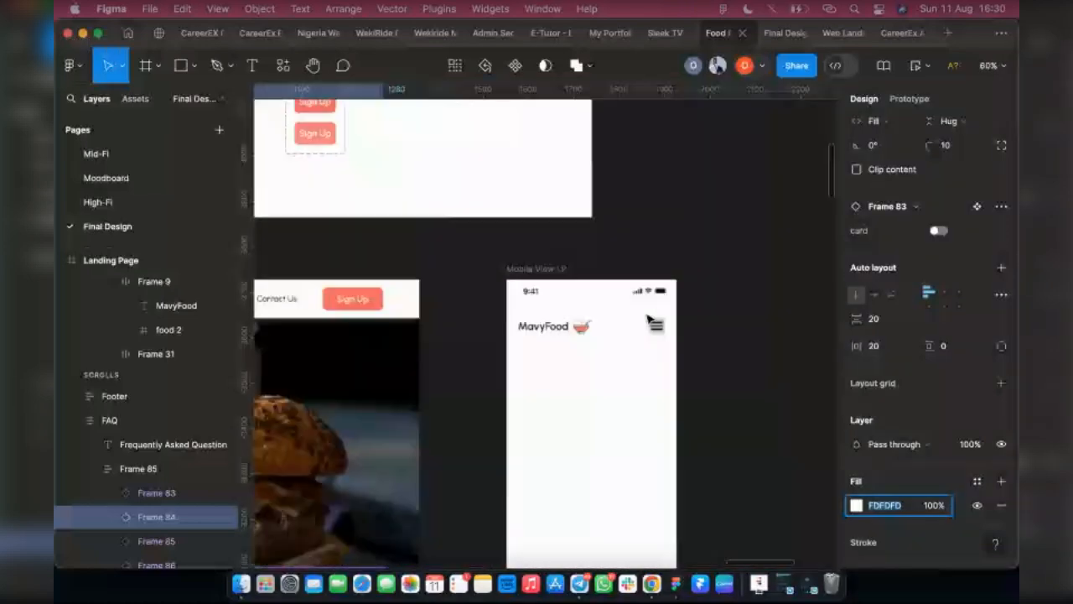
scroll(649, 318, up, 5)
click(670, 351)
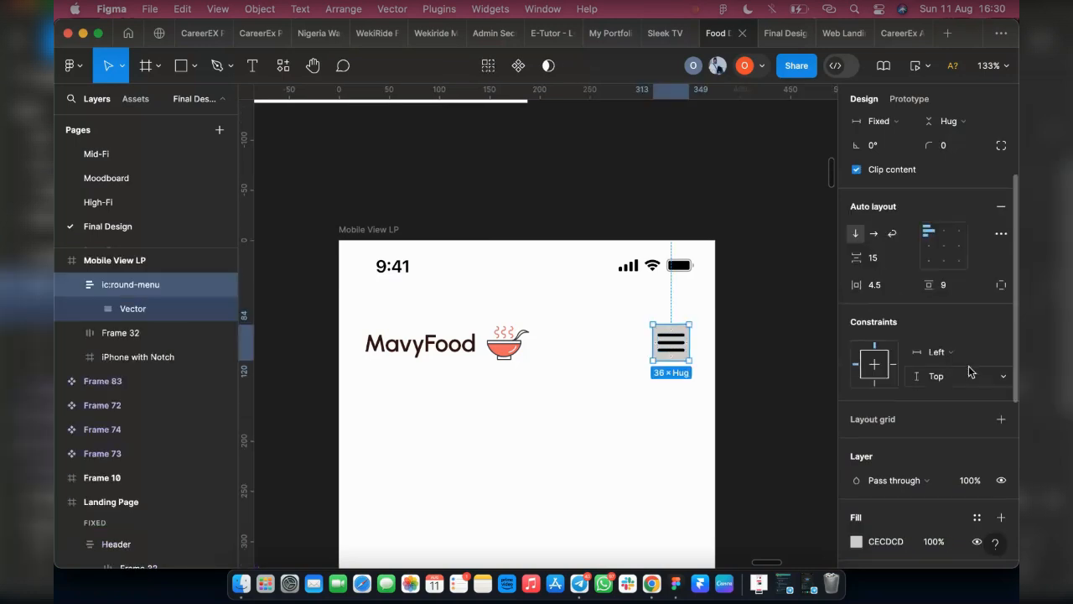
scroll(923, 393, down, 5)
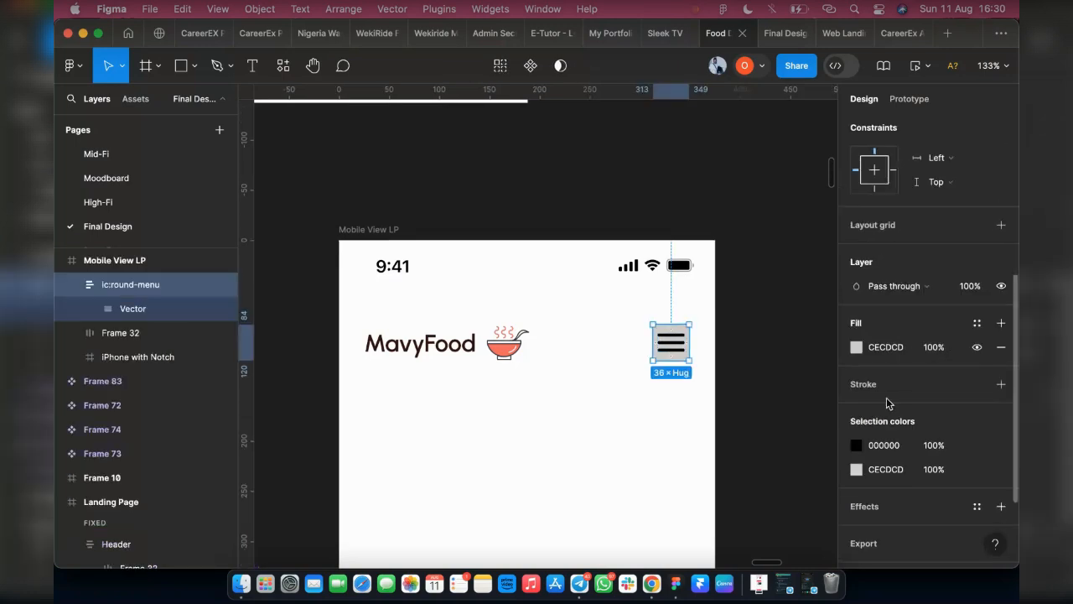
click(887, 346)
text(FDFDFD)
key(Return)
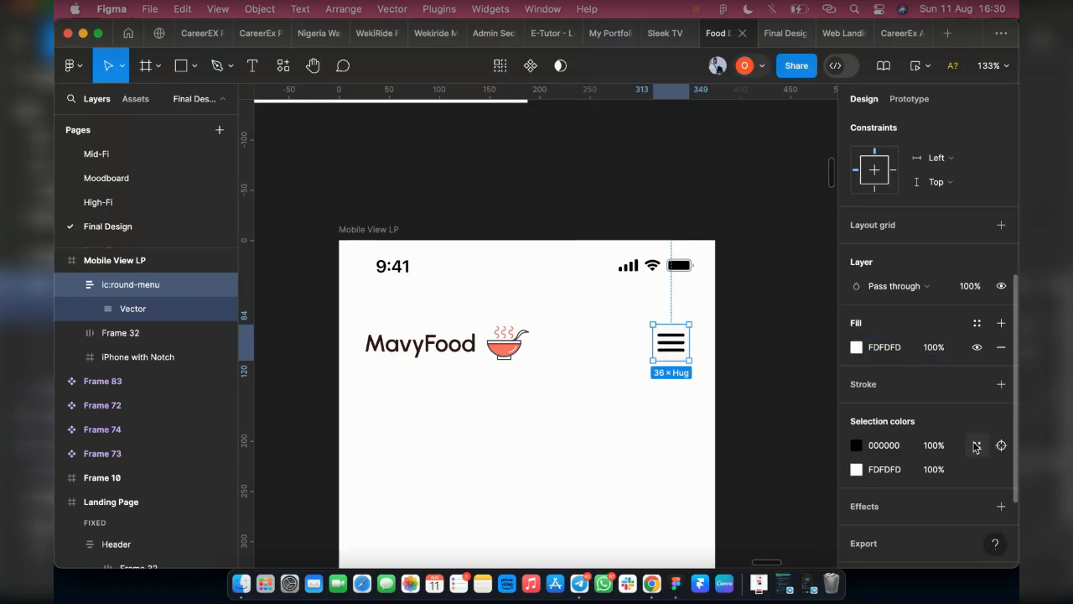
Step: Apply the Brown dark colour style to the menu icon's black lines and check the icon up close
click(976, 445)
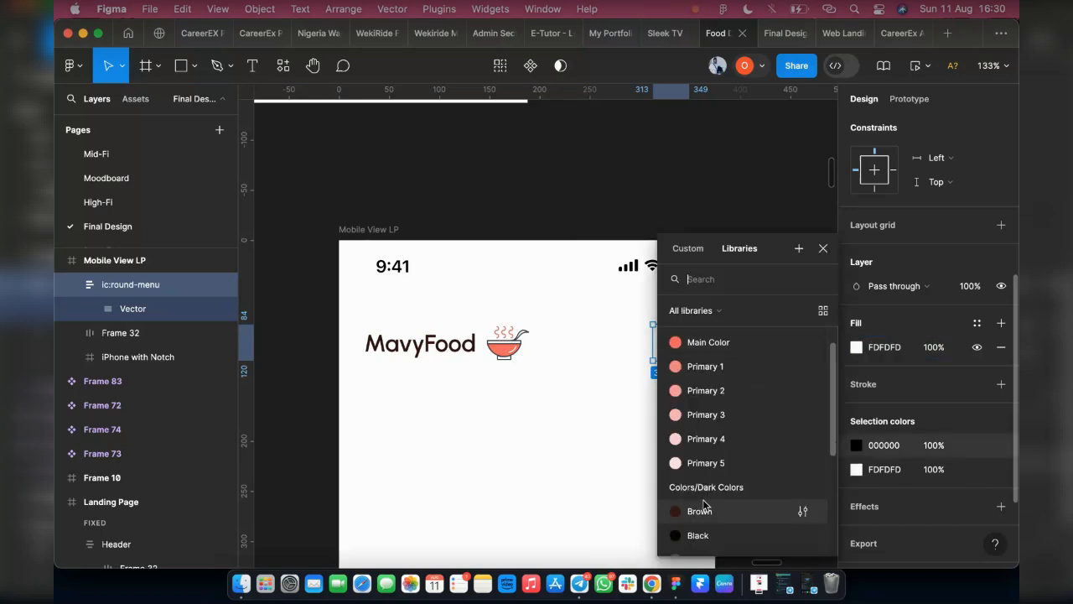
click(701, 510)
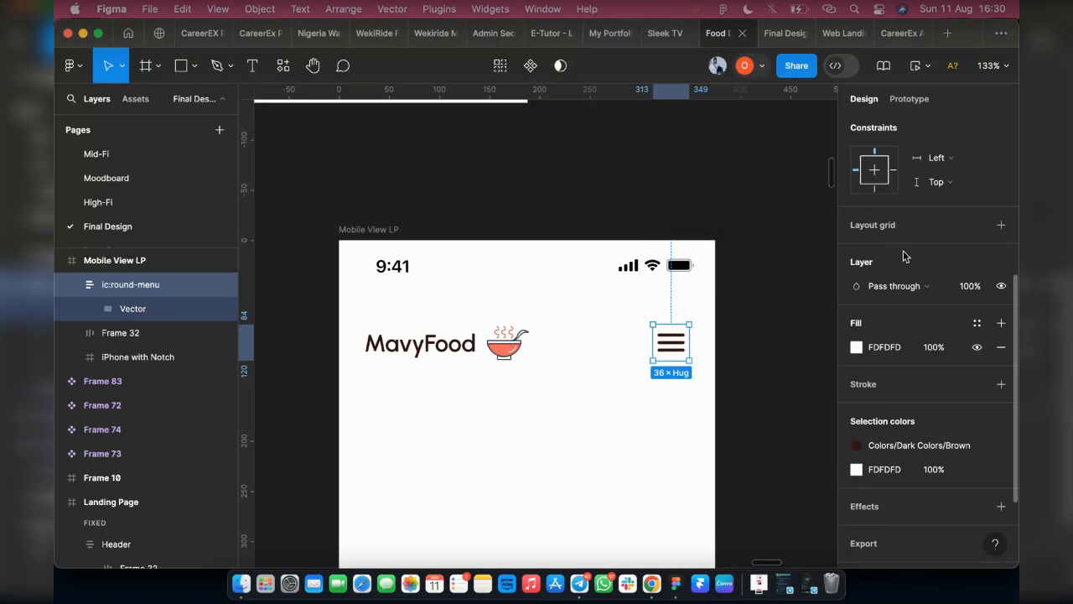
scroll(880, 234, up, 5)
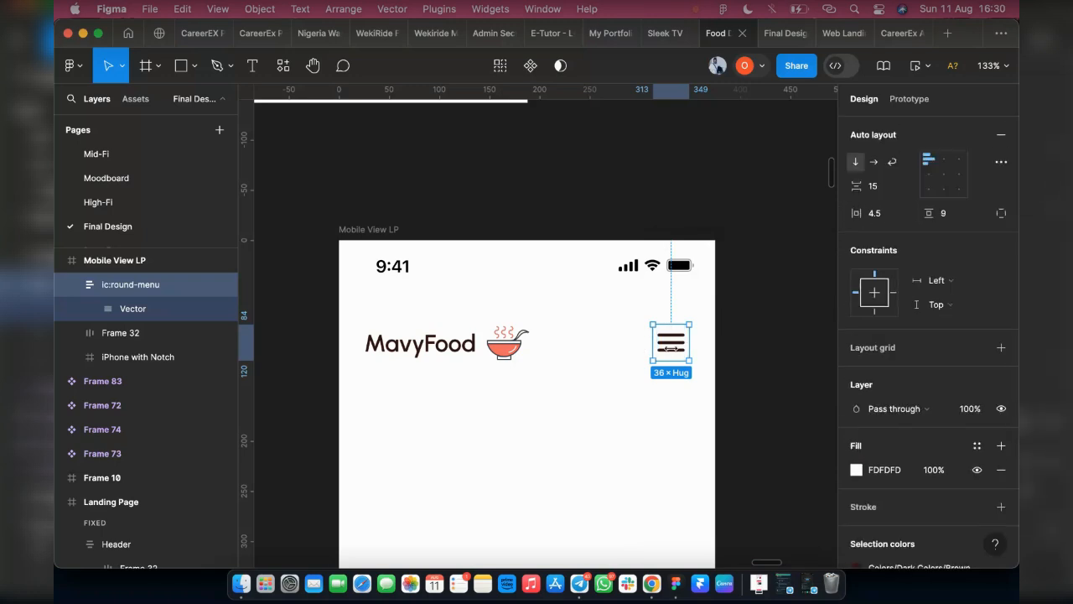
scroll(678, 345, up, 5)
scroll(680, 352, up, 2)
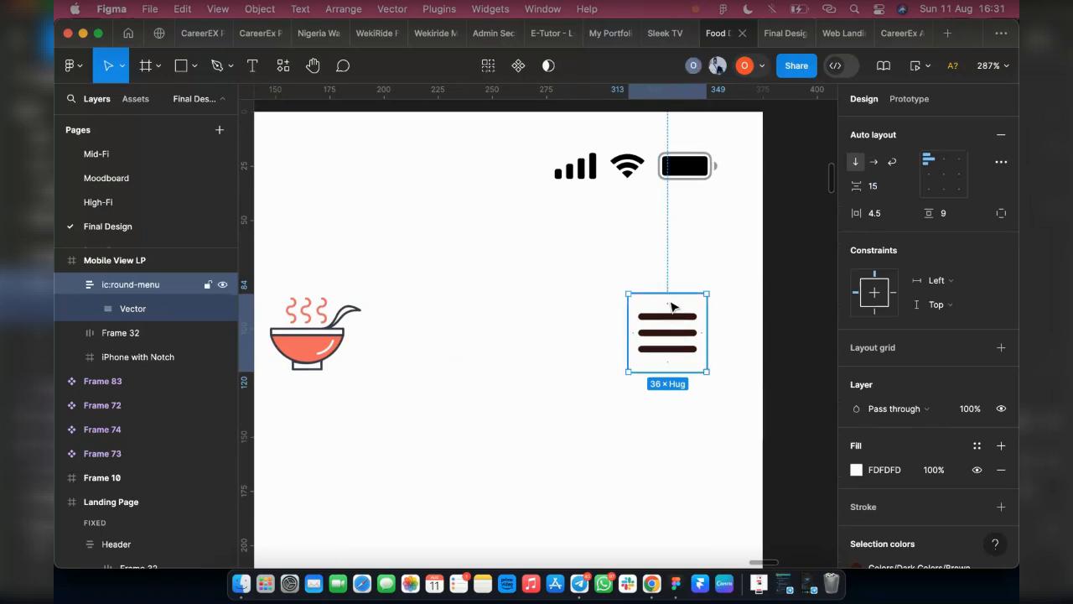
Step: Set the menu icon frame's horizontal padding to 9 and centre its auto layout alignment
scroll(676, 369, up, 6)
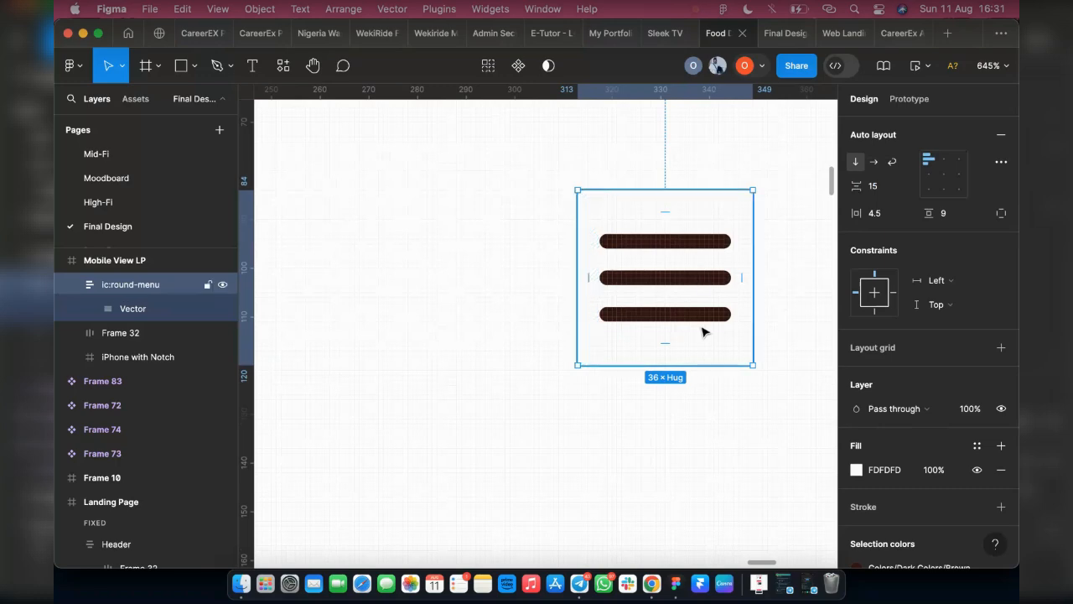
click(891, 216)
text(9)
key(Return)
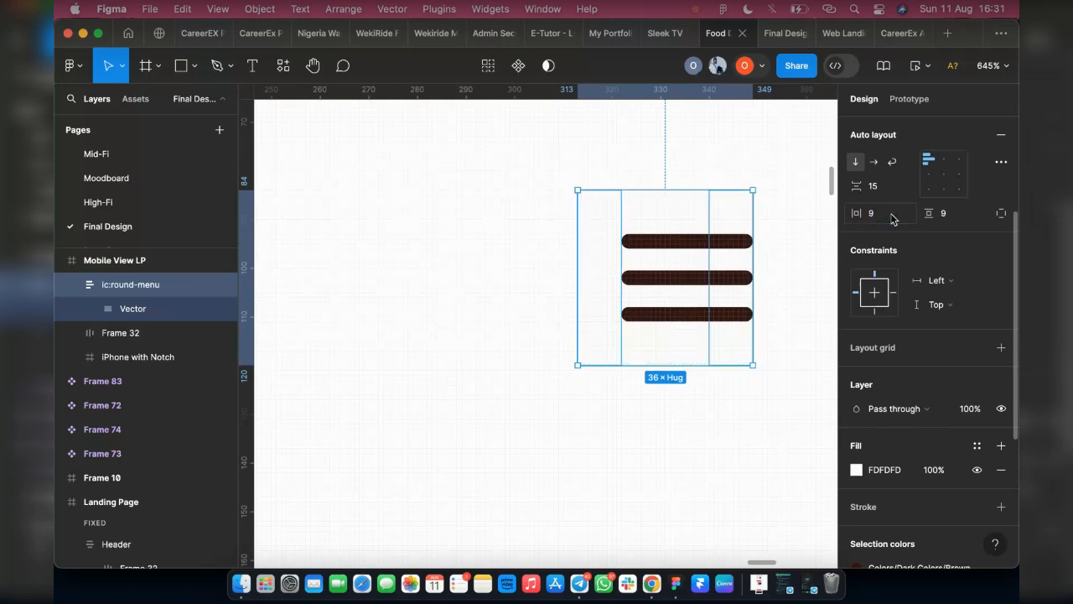
click(943, 179)
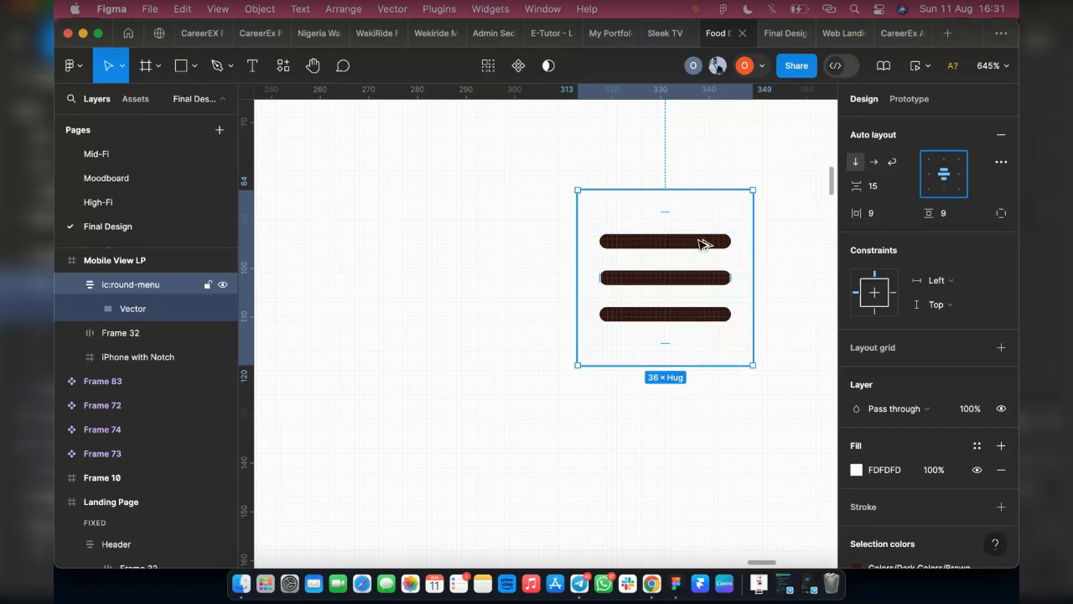
Step: Check the header's side margins and shift the menu icon to sit 25 from the mobile frame's right edge
key(alt)
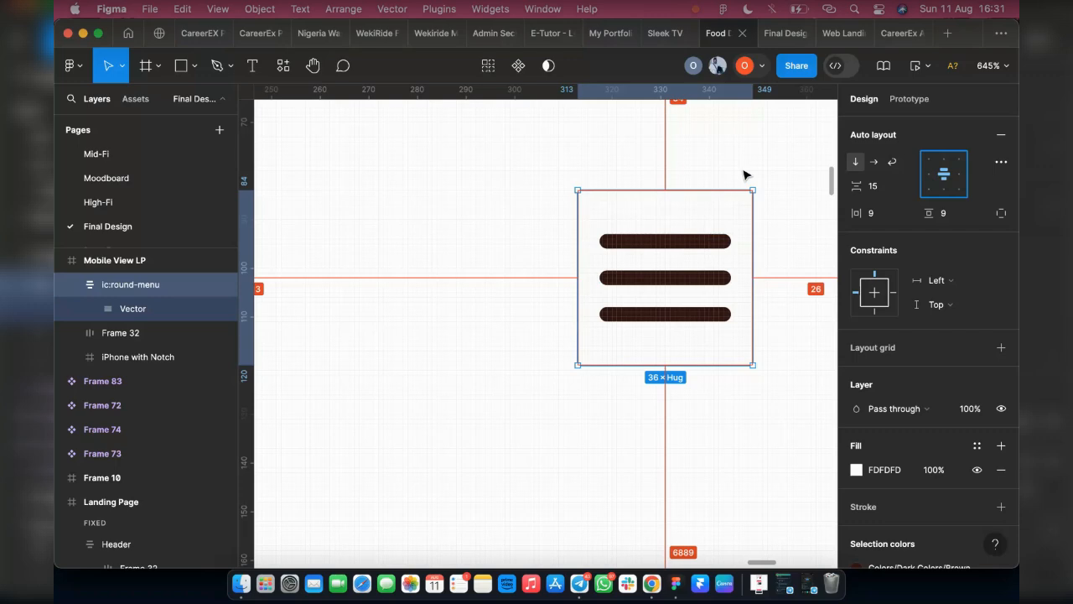
scroll(736, 201, down, 5)
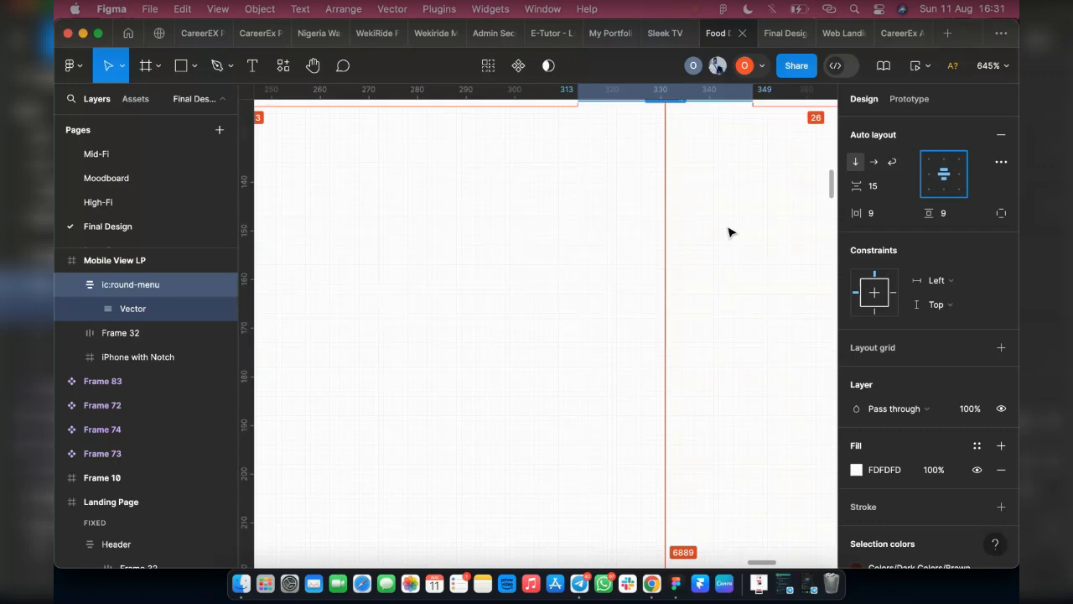
scroll(688, 204, down, 4)
scroll(673, 287, up, 4)
scroll(664, 286, down, 2)
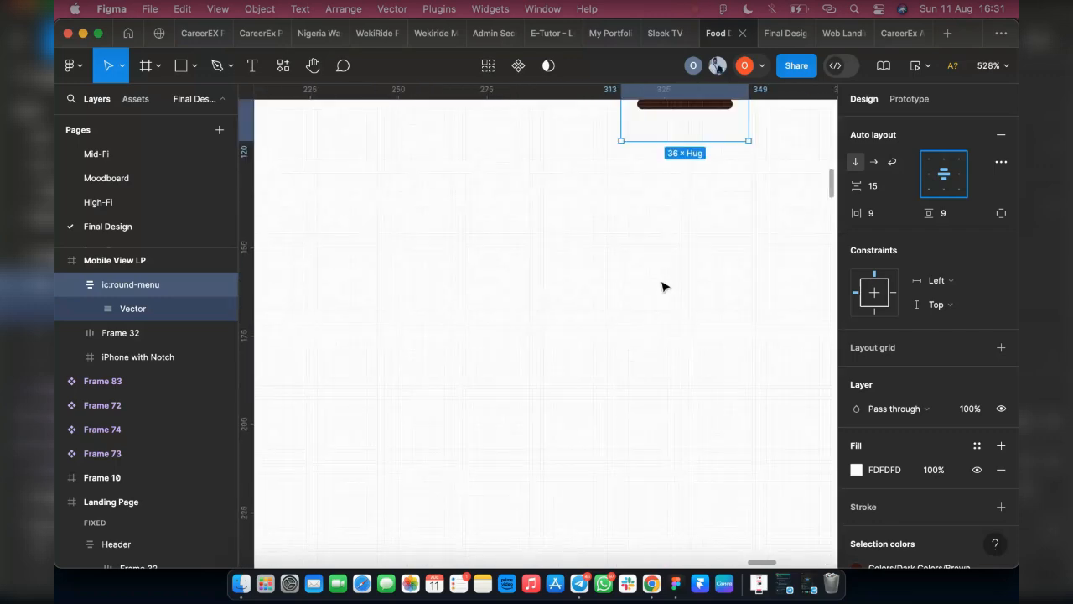
scroll(759, 352, up, 5)
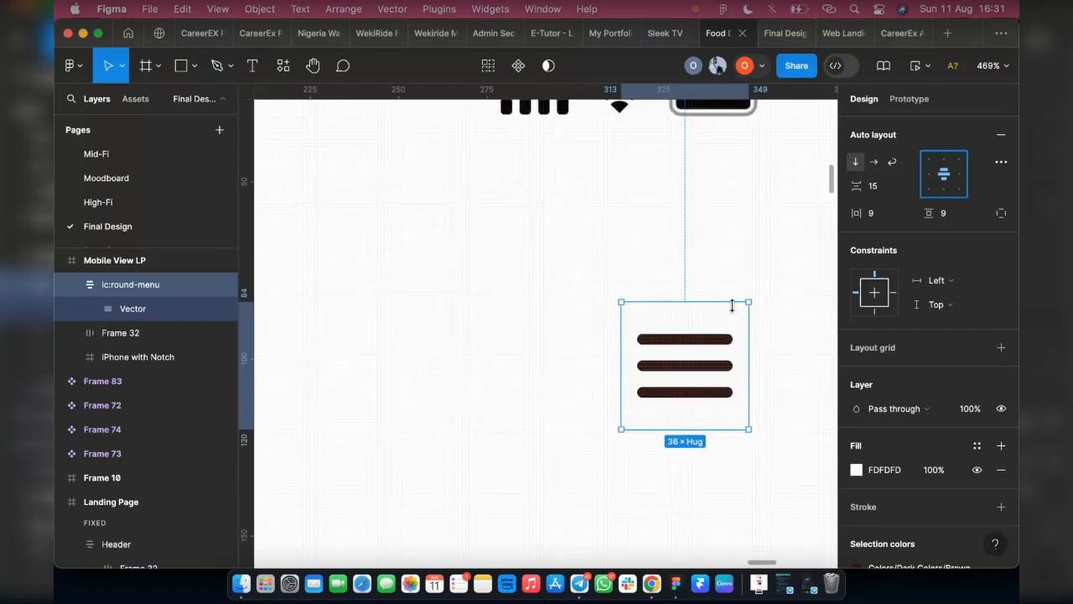
scroll(732, 306, down, 5)
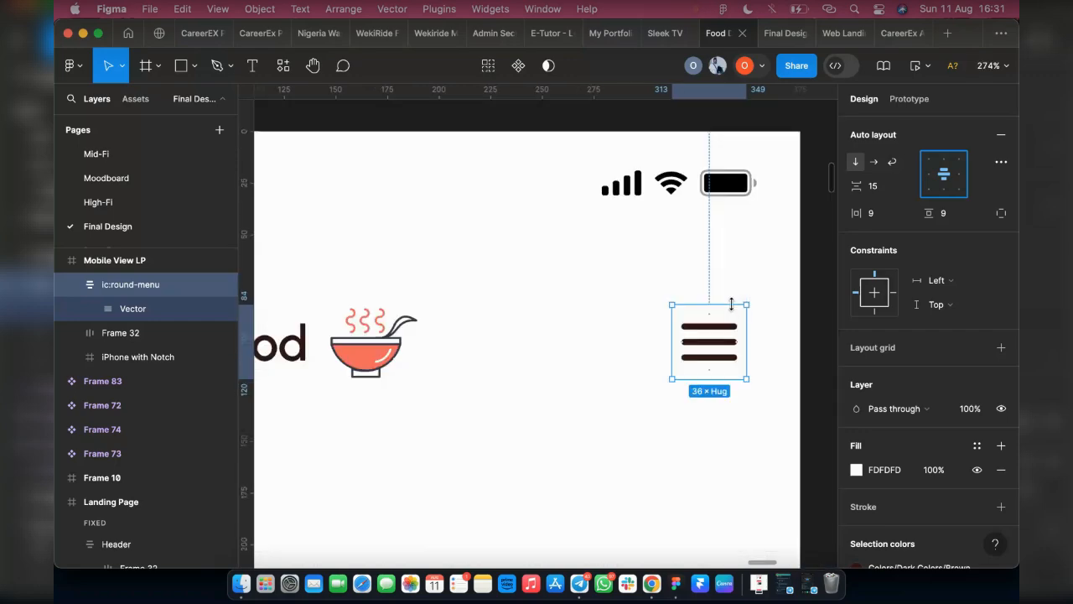
click(403, 345)
scroll(453, 336, left, 3)
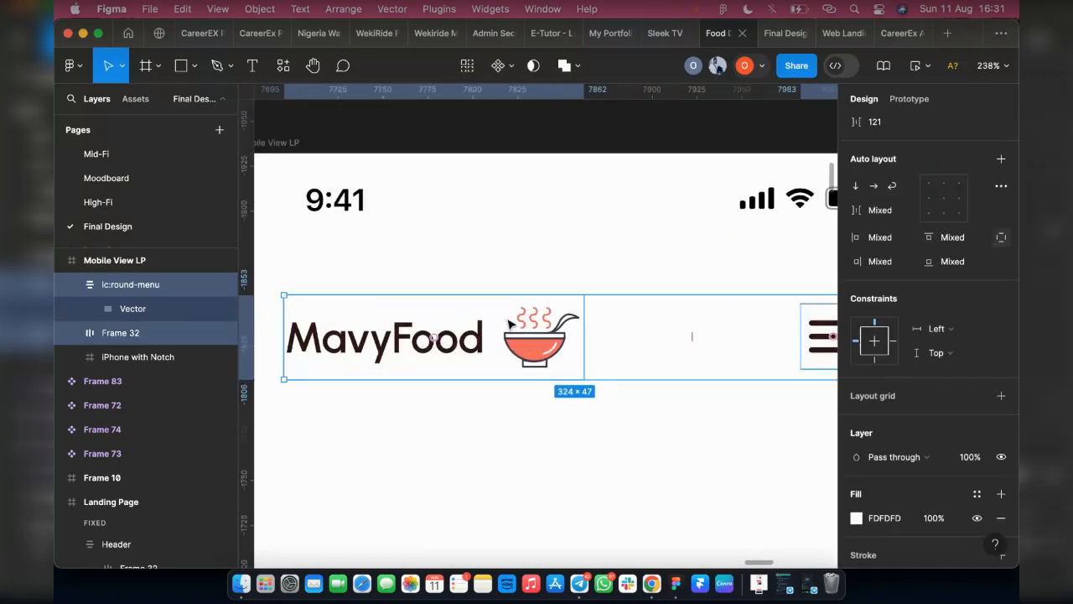
scroll(509, 324, down, 3)
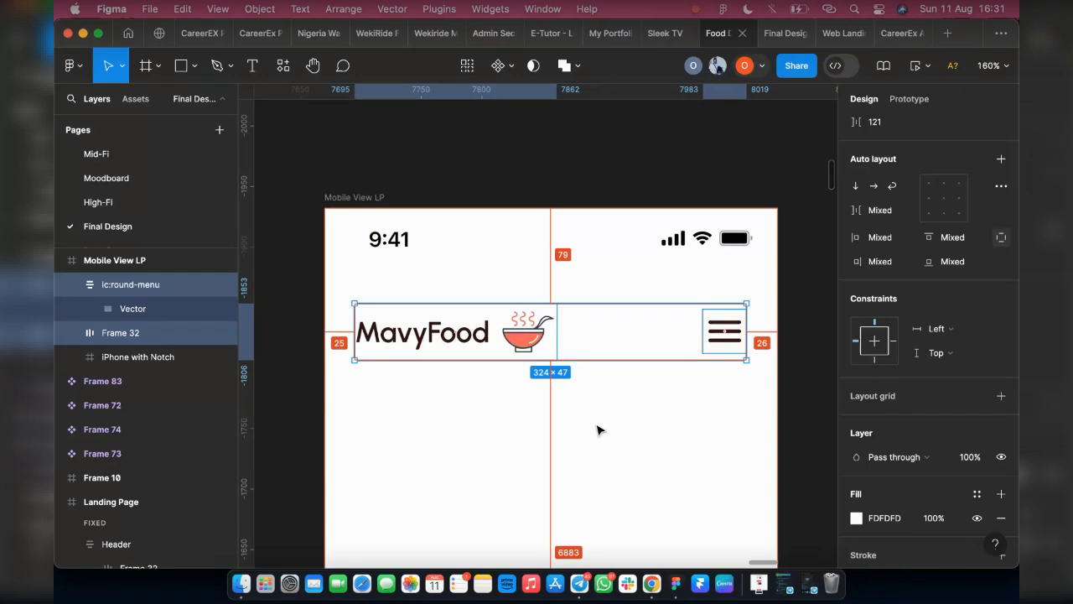
click(713, 344)
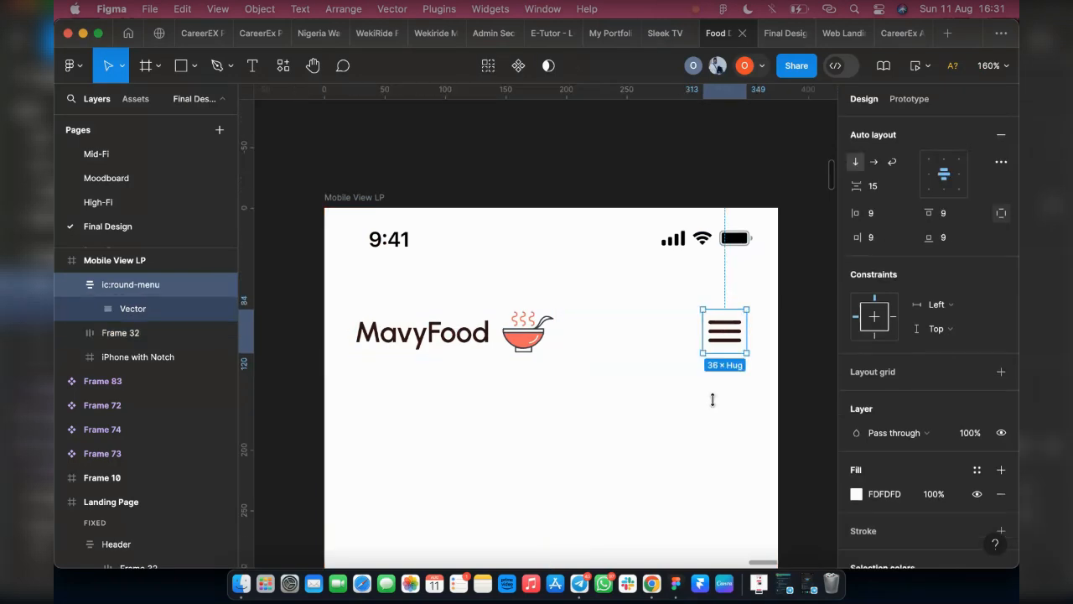
key(alt)
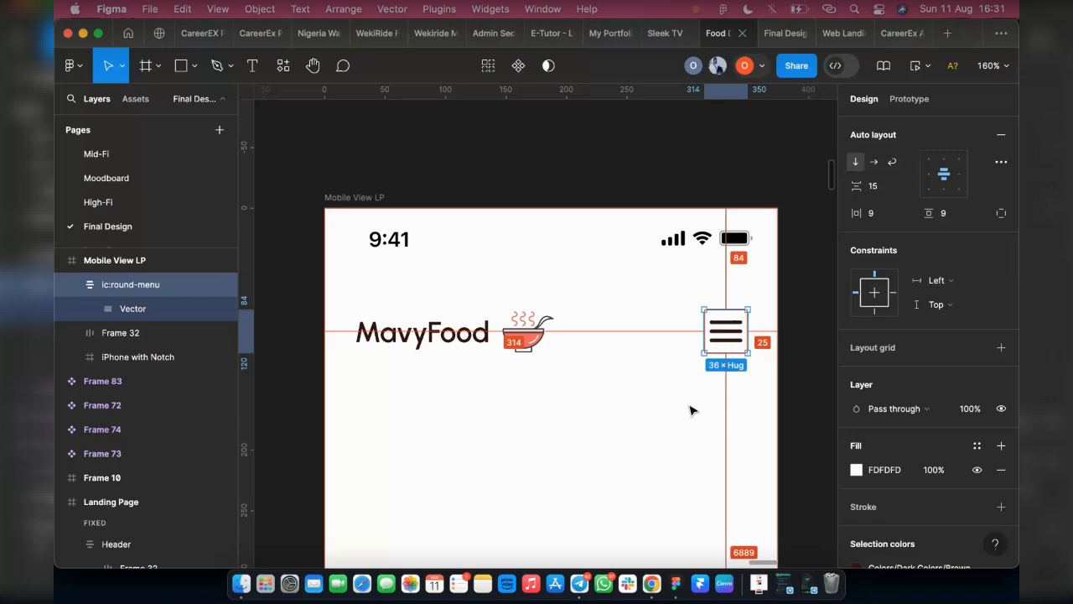
Step: Combine the MavyFood logo and menu icon into one auto layout row and show the layout grids
shift+click(467, 337)
key(shift+a)
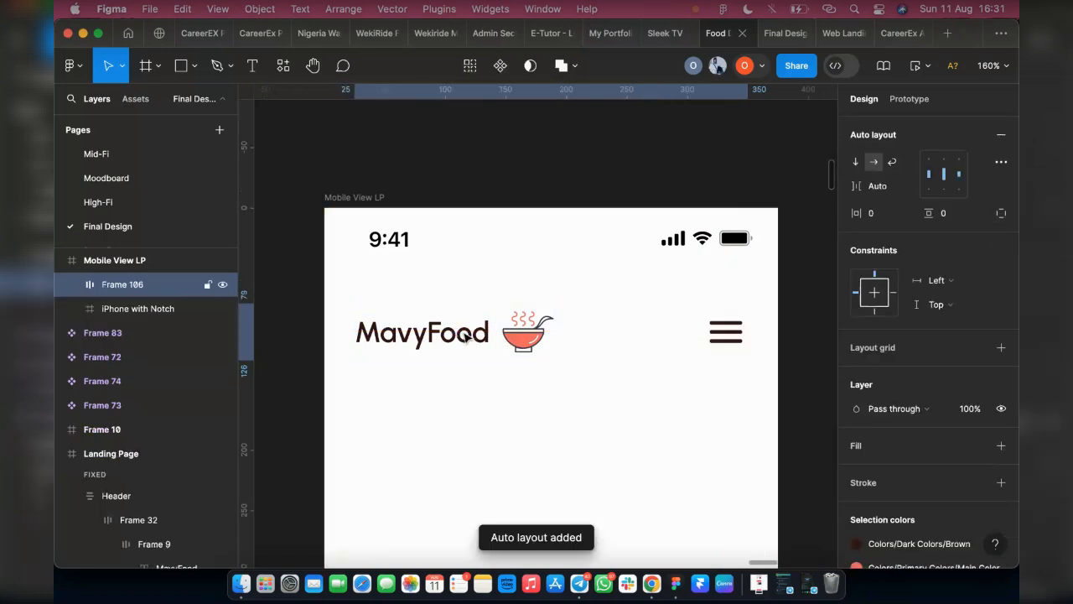
click(480, 245)
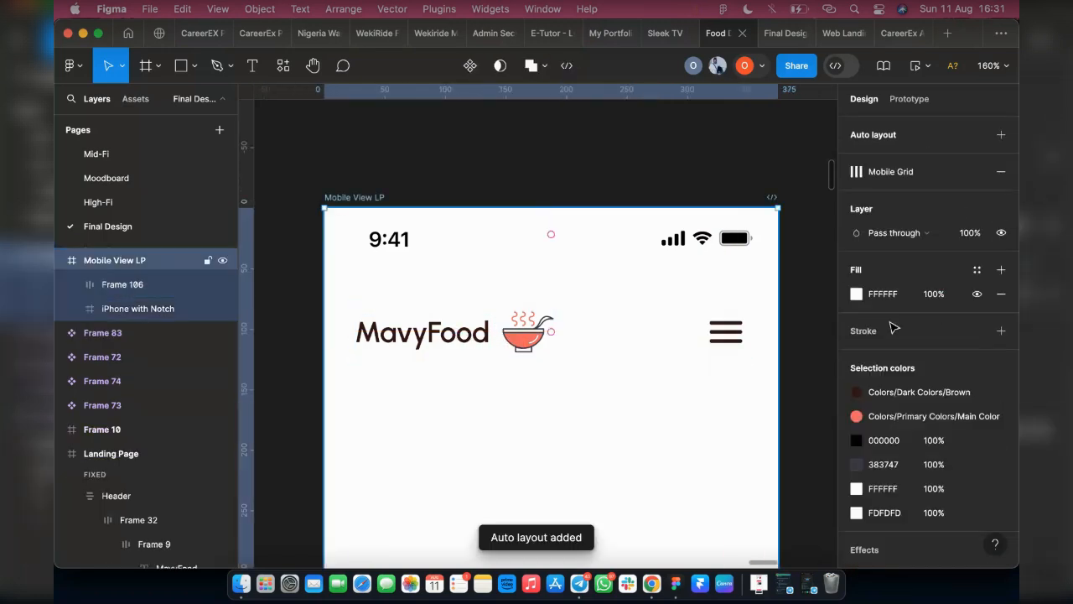
click(953, 172)
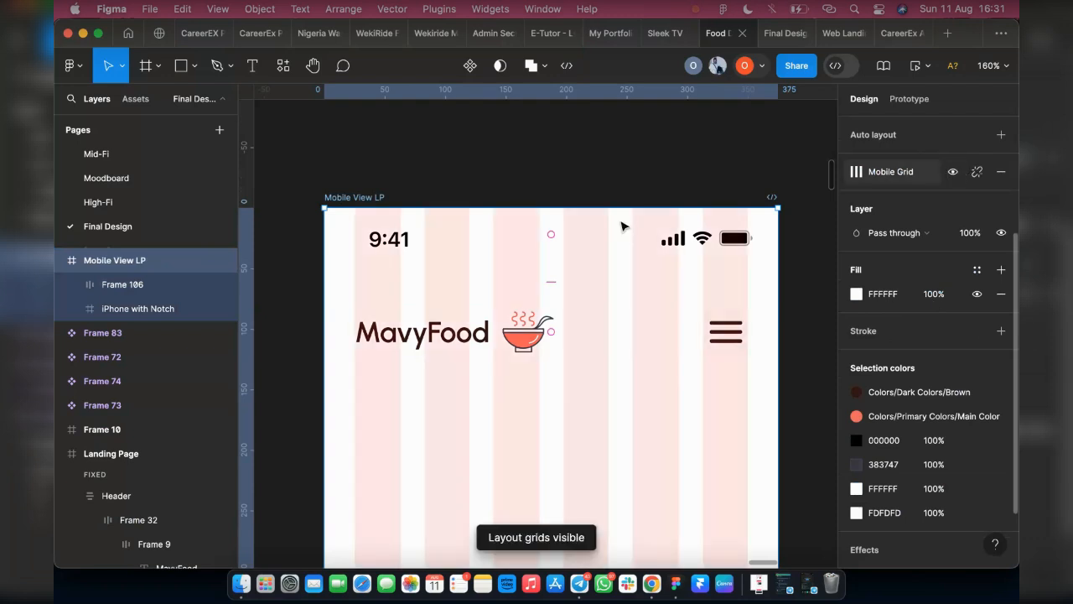
click(633, 352)
scroll(505, 406, up, 2)
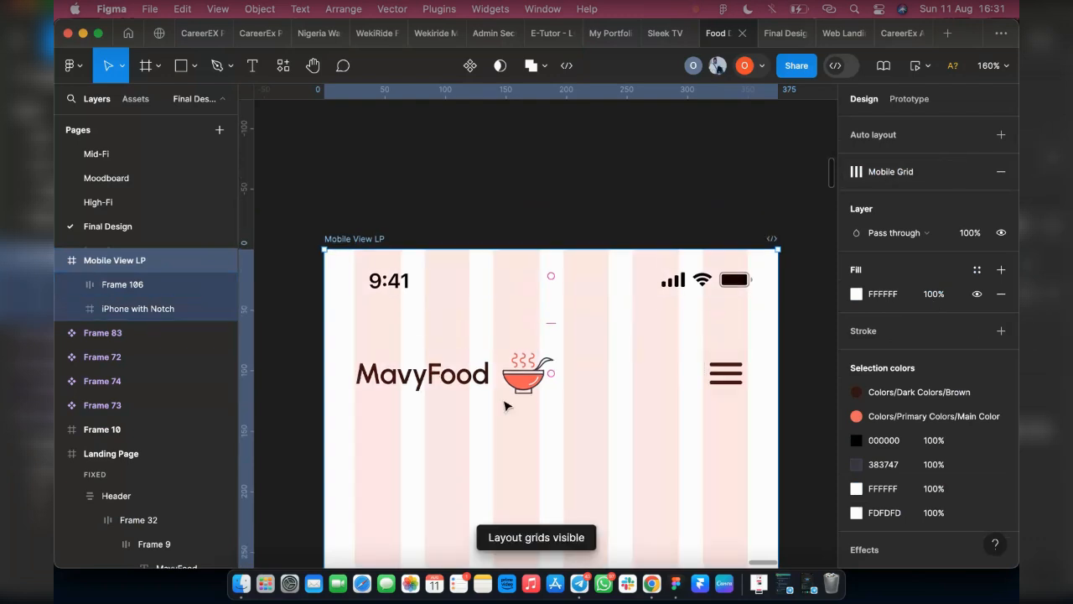
Step: Examine the fill and drop shadow settings of the desktop Landing Page's Header
scroll(504, 405, up, 4)
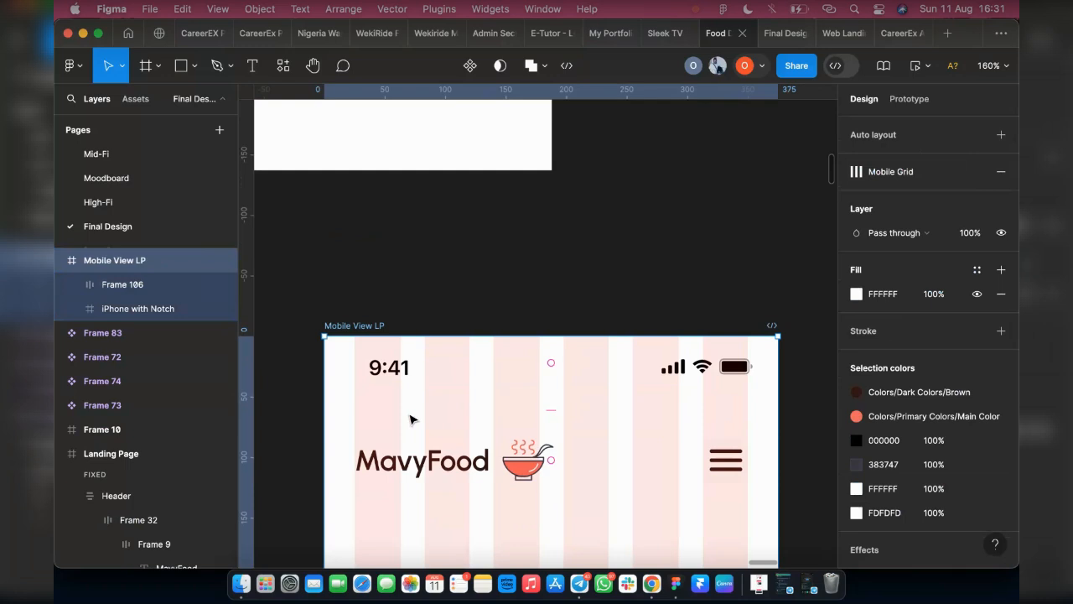
scroll(410, 419, left, 5)
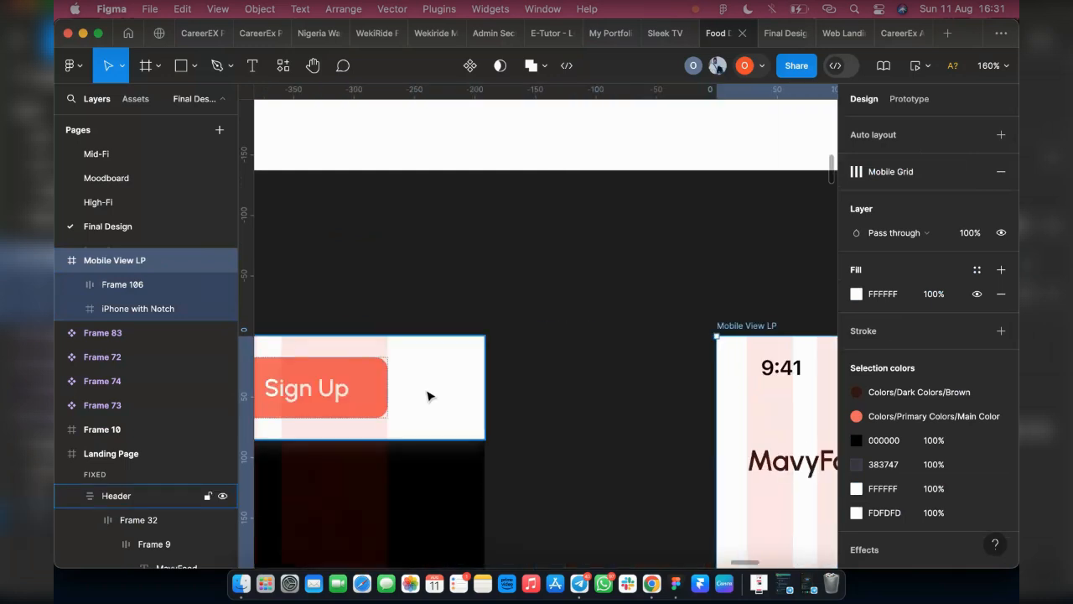
click(427, 396)
scroll(886, 421, down, 5)
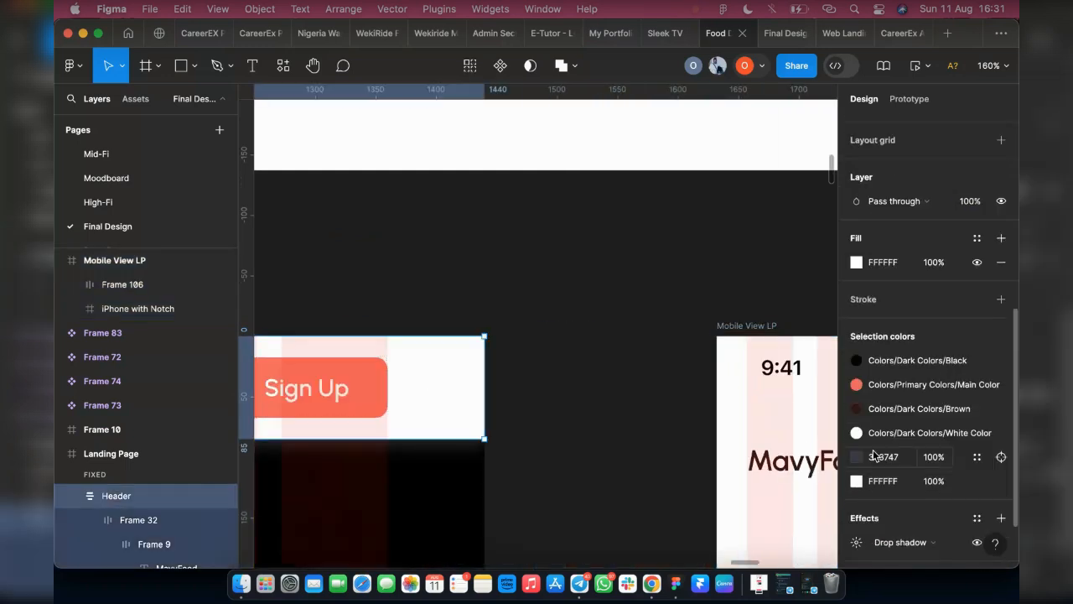
scroll(873, 455, down, 2)
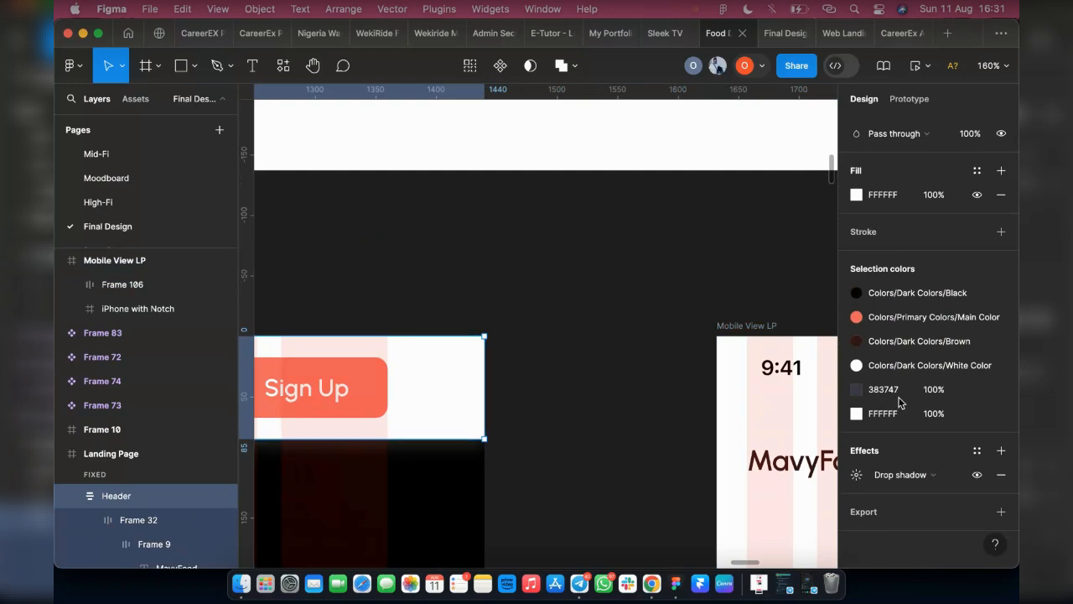
click(856, 474)
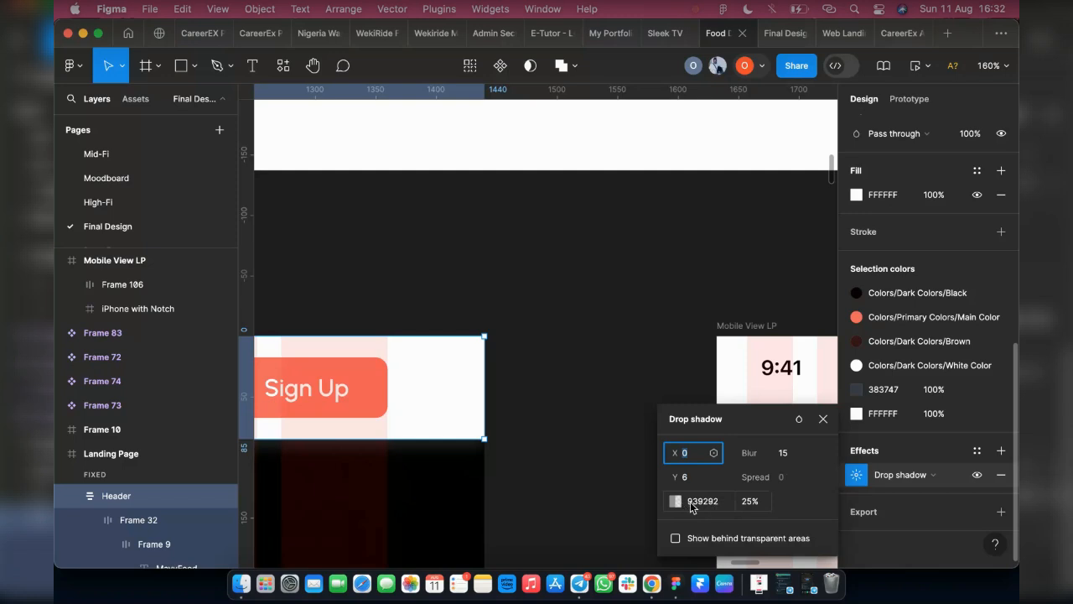
click(503, 364)
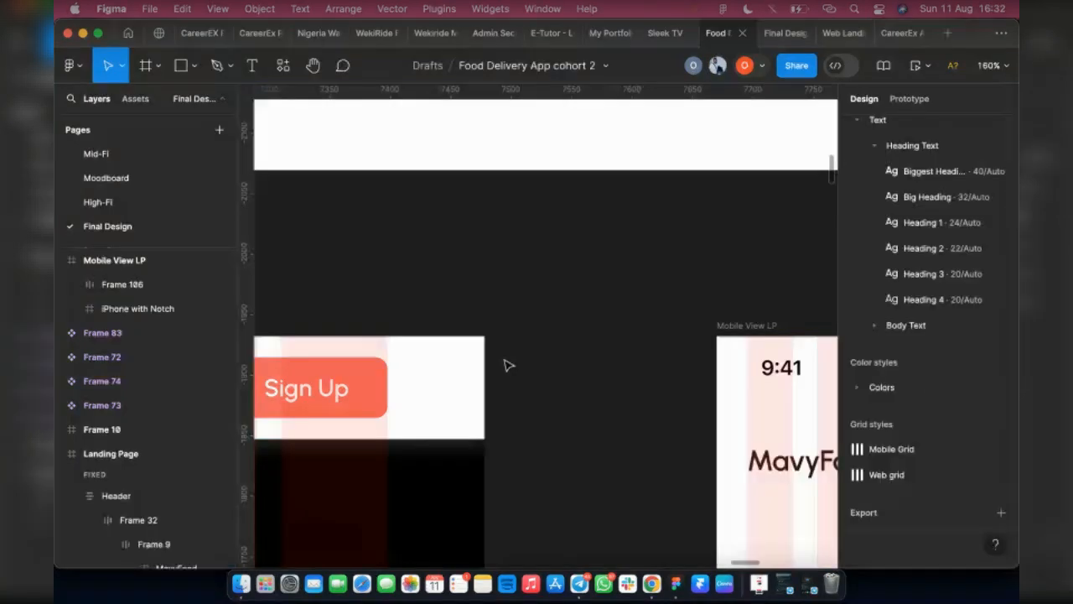
Step: Wrap the mobile header row in another auto layout frame and resize it to 375 × 92, extending up to the status bar
scroll(515, 364, right, 5)
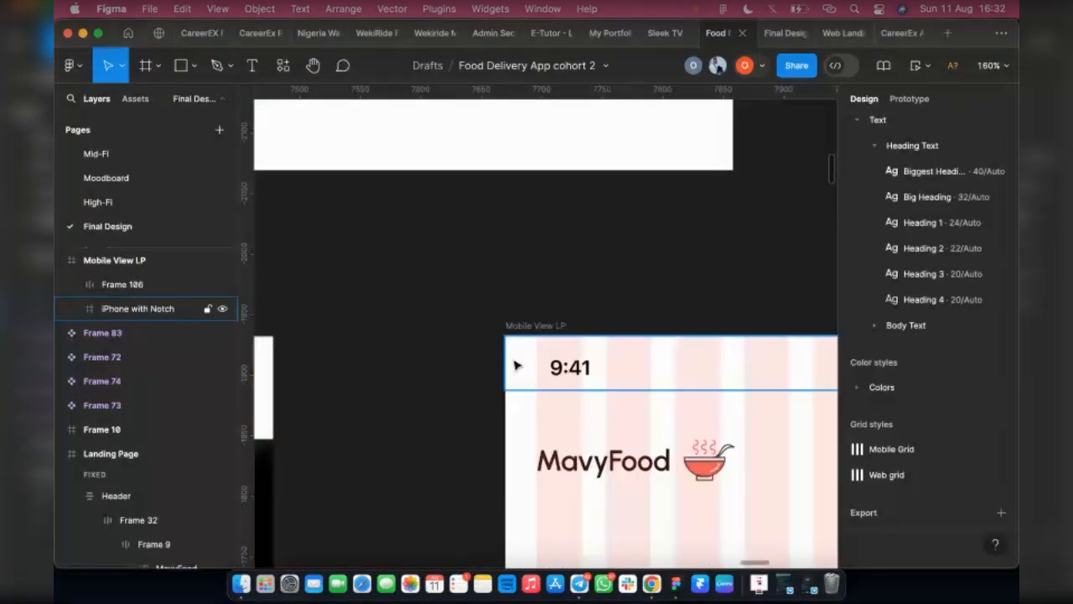
scroll(596, 464, right, 3)
click(601, 457)
key(shift+a)
drag(341, 466, 319, 460)
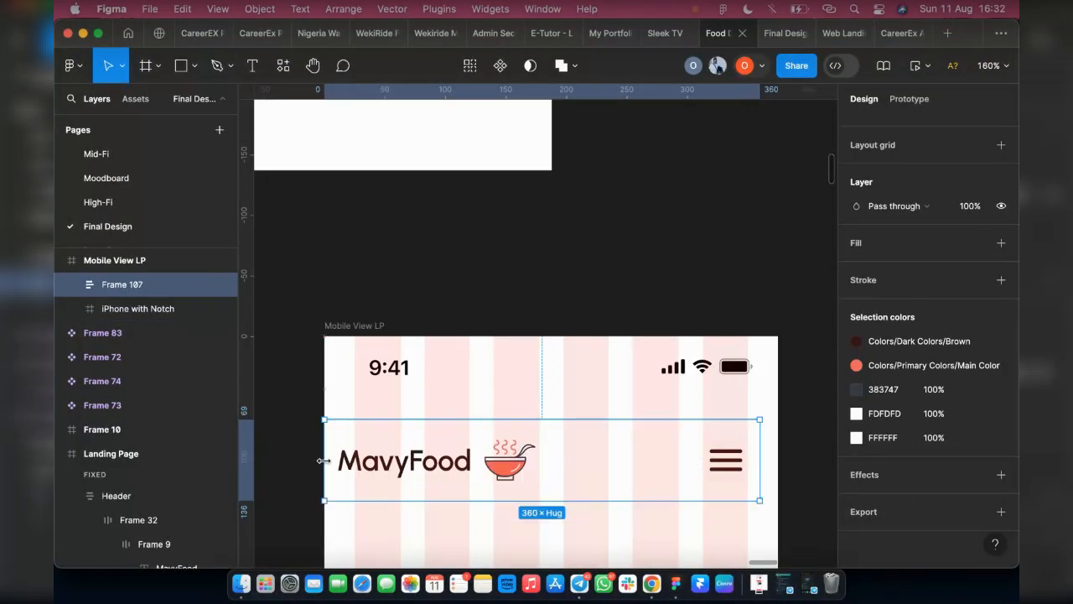
drag(762, 460, 779, 460)
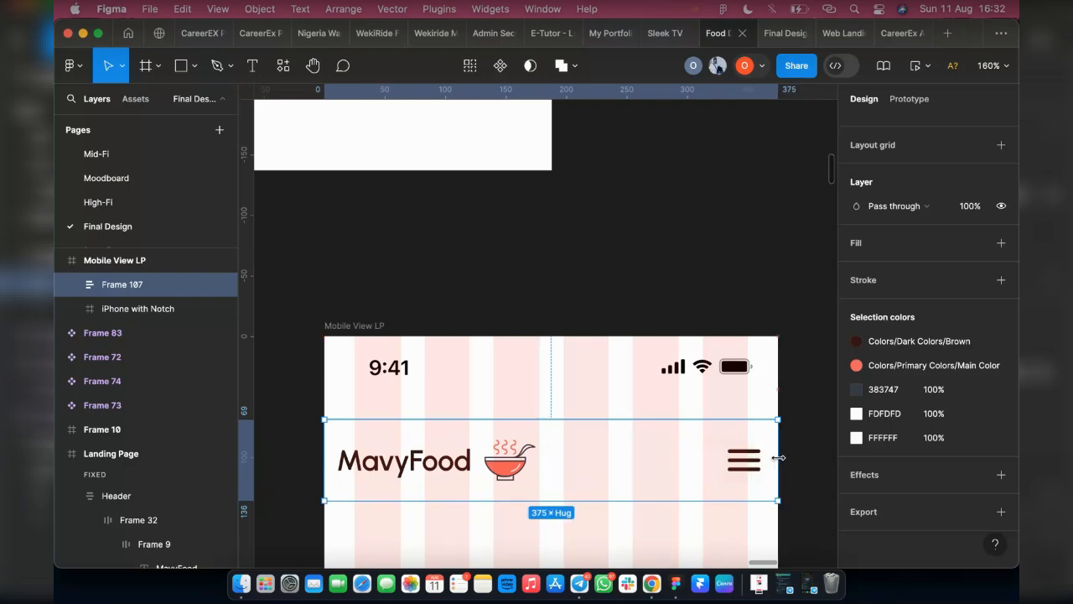
drag(560, 420, 562, 383)
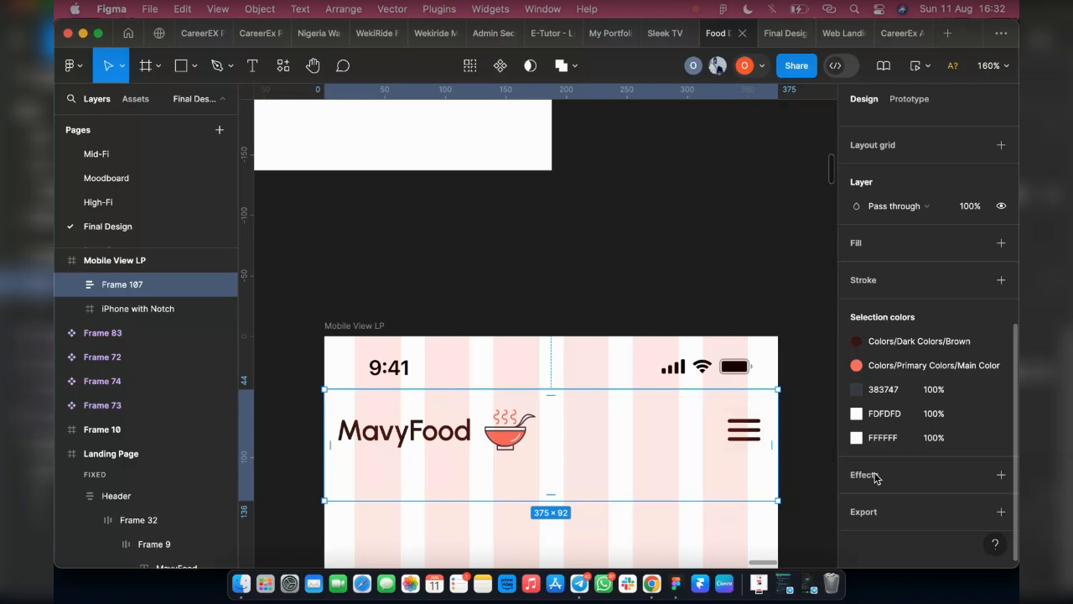
Step: Centre the content of the outer mobile header frame and set its horizontal padding to 25
scroll(916, 426, up, 3)
scroll(916, 426, up, 3)
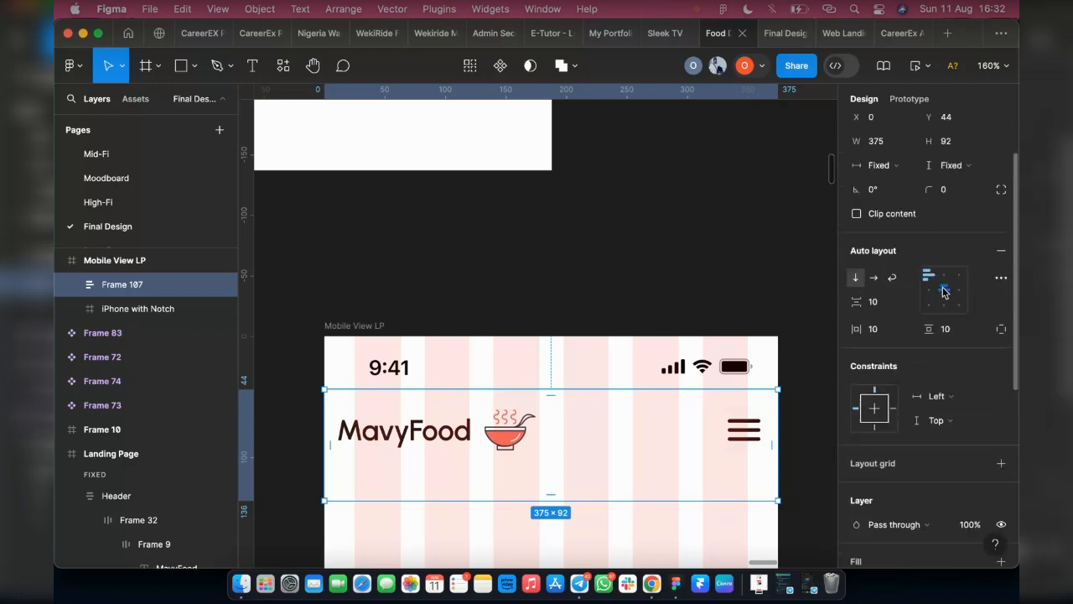
click(943, 290)
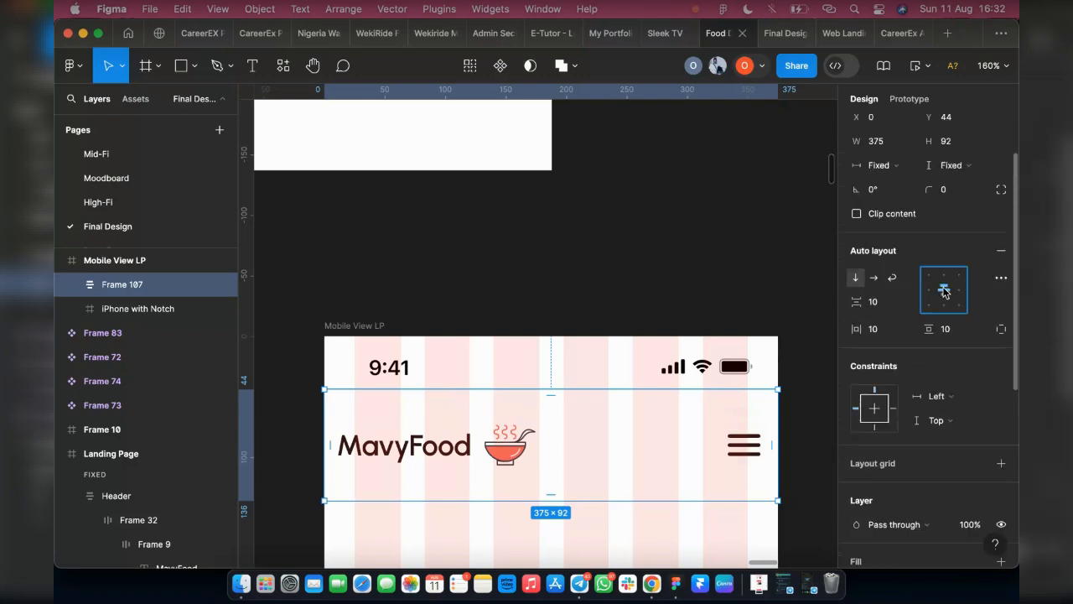
click(880, 332)
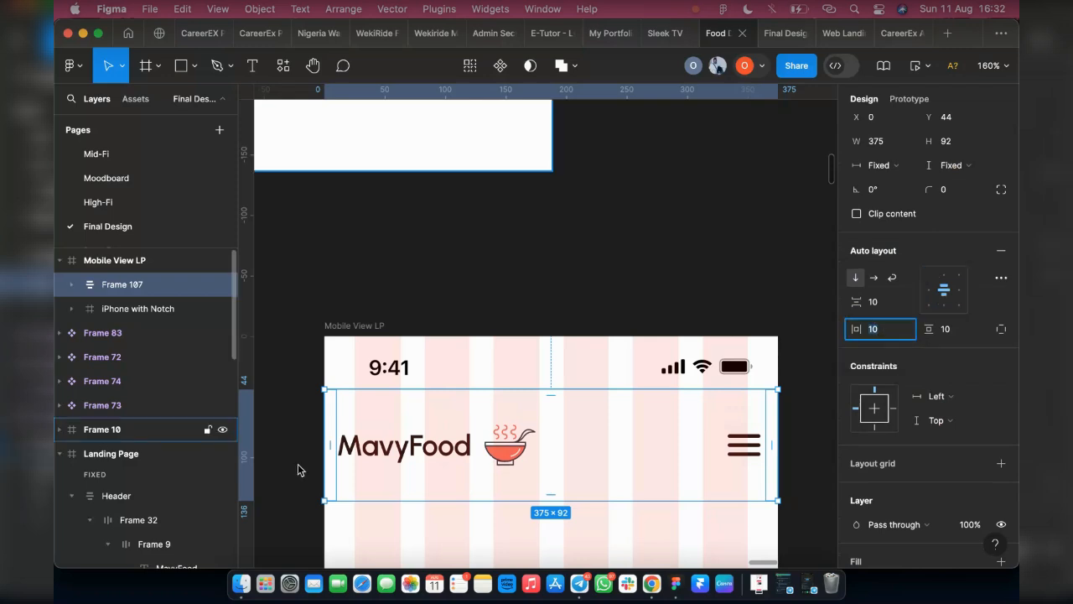
text(25)
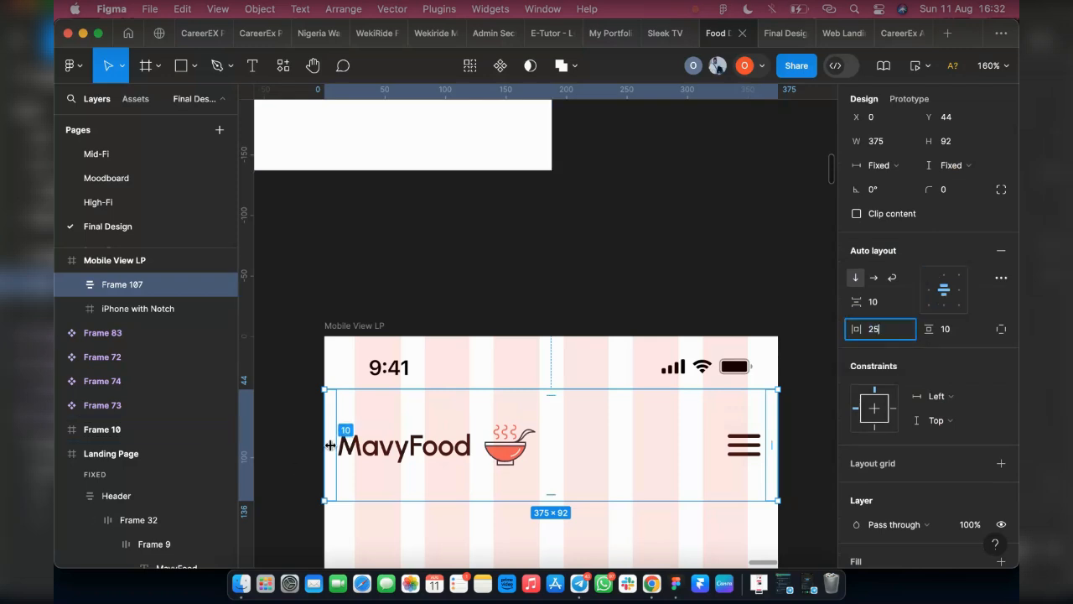
key(Return)
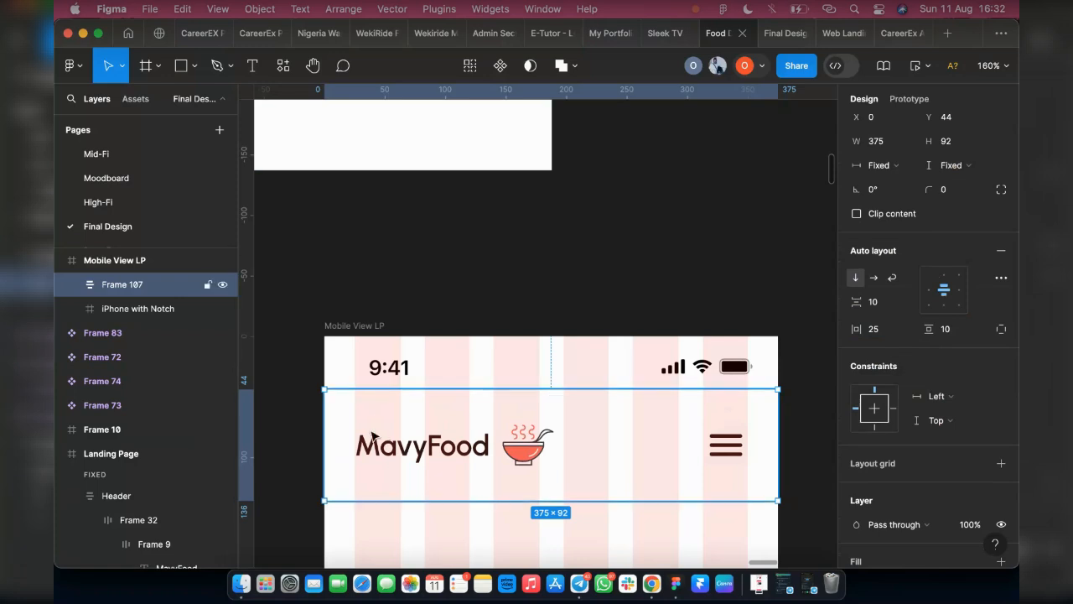
Step: Add a drop shadow and an FFFFFF fill to the outer mobile header frame
scroll(922, 296, down, 5)
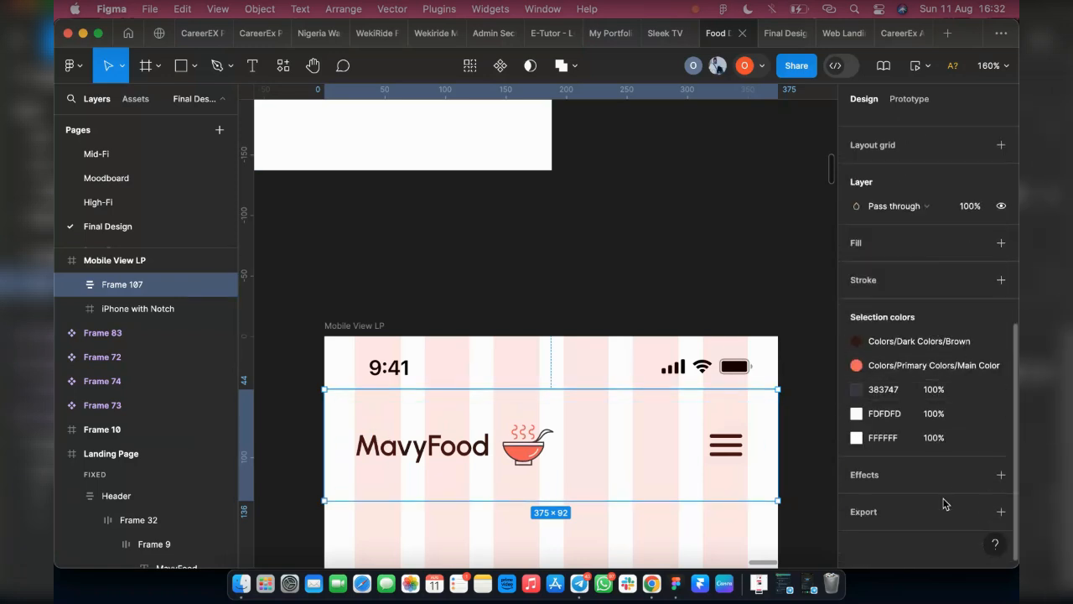
click(1001, 474)
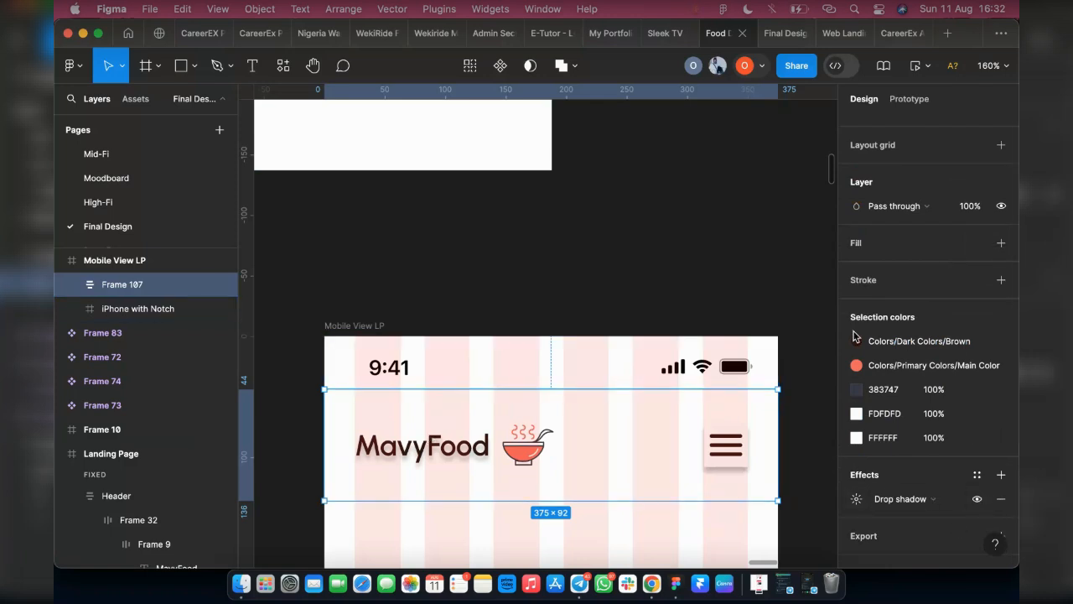
click(1002, 243)
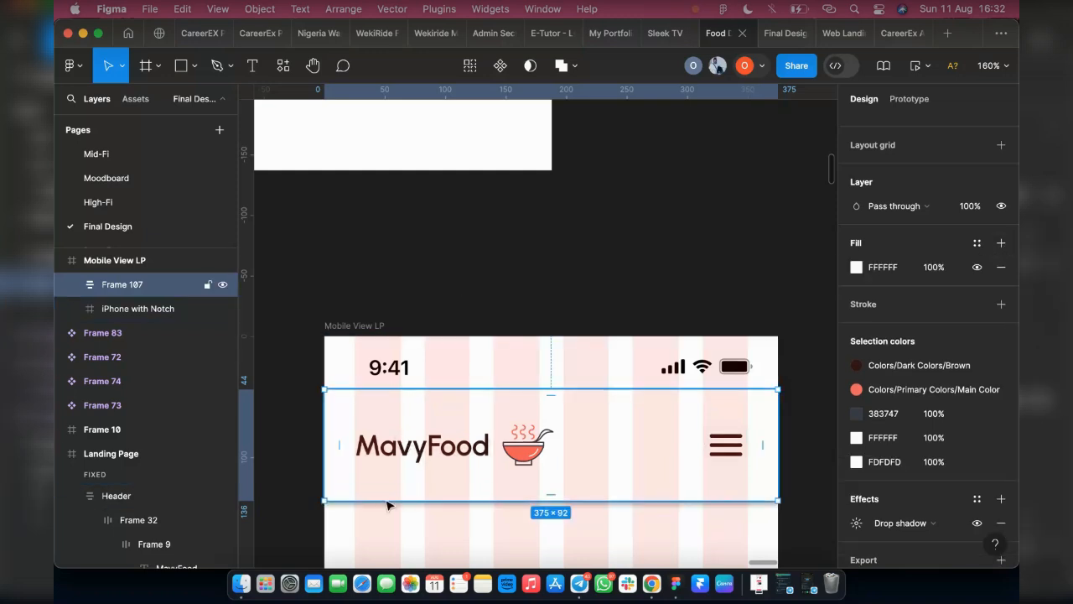
scroll(688, 395, down, 5)
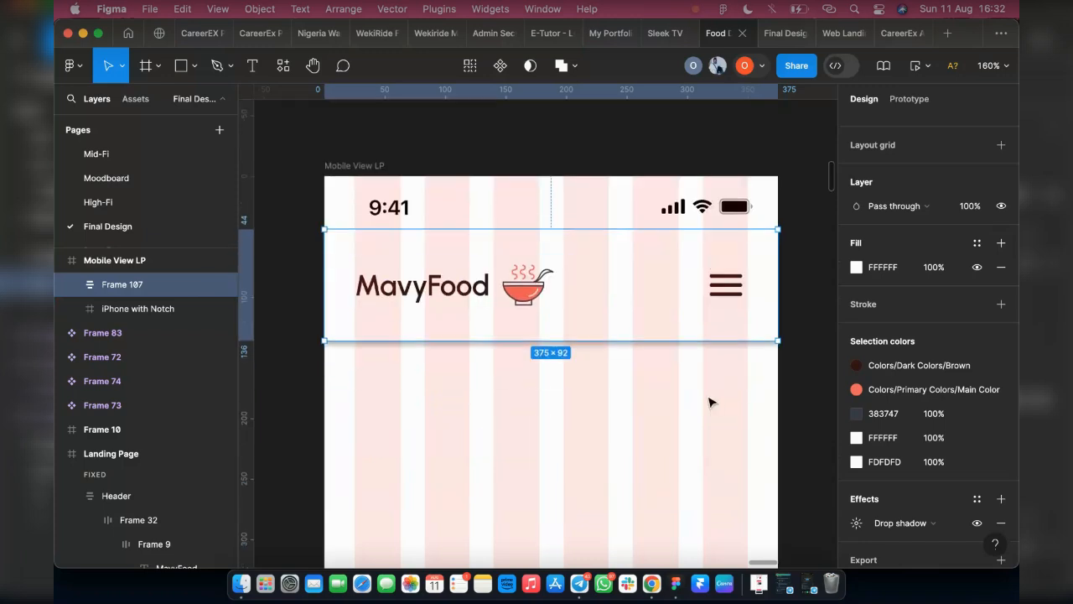
Step: Set the mobile header's drop shadow colour to 939292 and its blur to 16
click(857, 523)
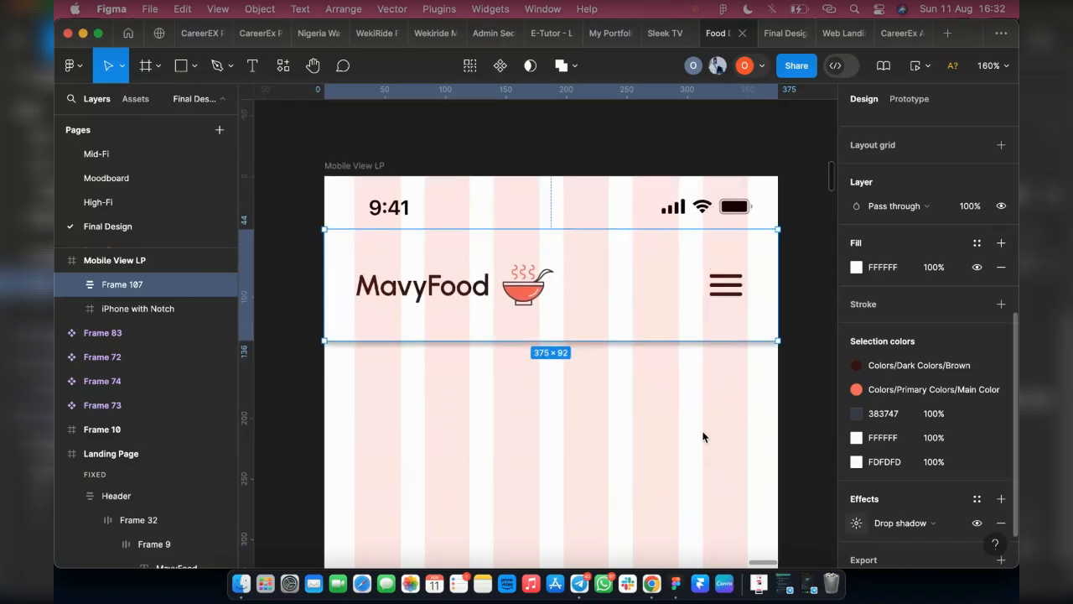
click(712, 501)
text(939292)
click(788, 454)
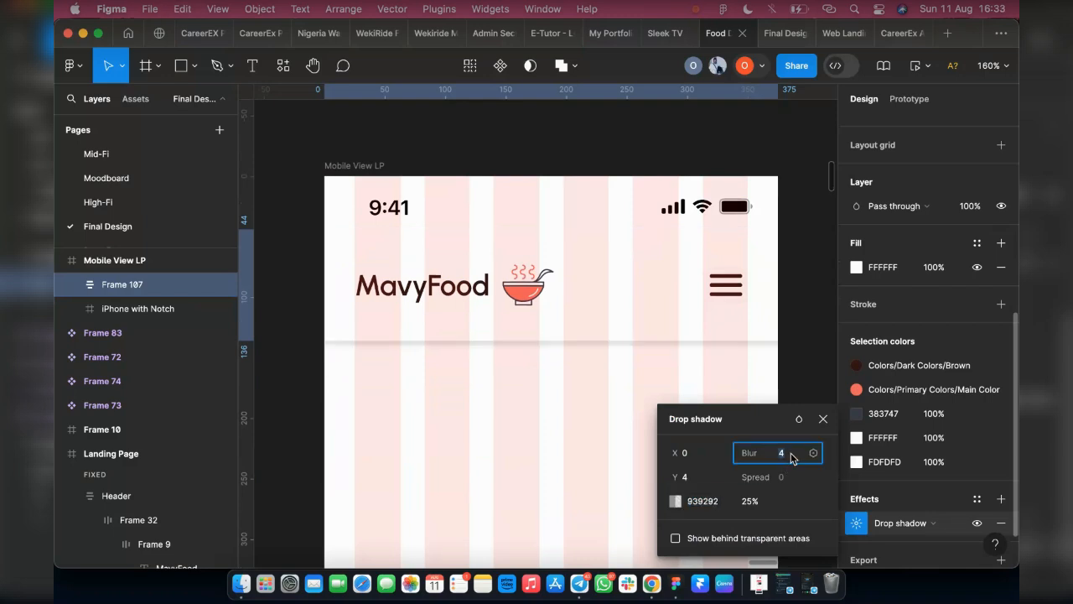
key(Return)
Step: Check the drop shadow offset and blur values of the desktop Landing Page's Header
scroll(537, 243, left, 6)
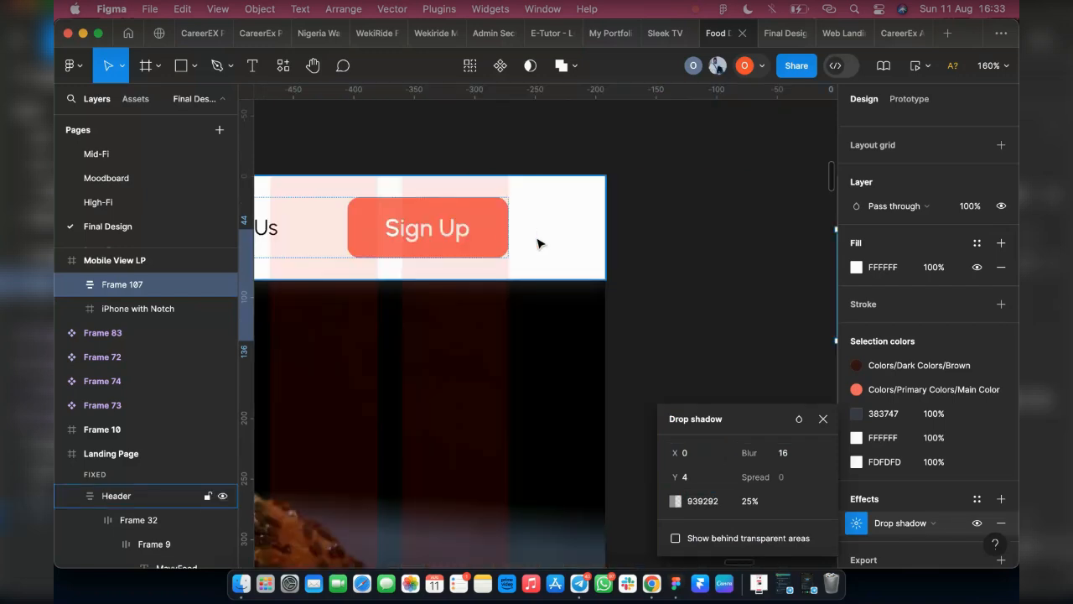
key(Escape)
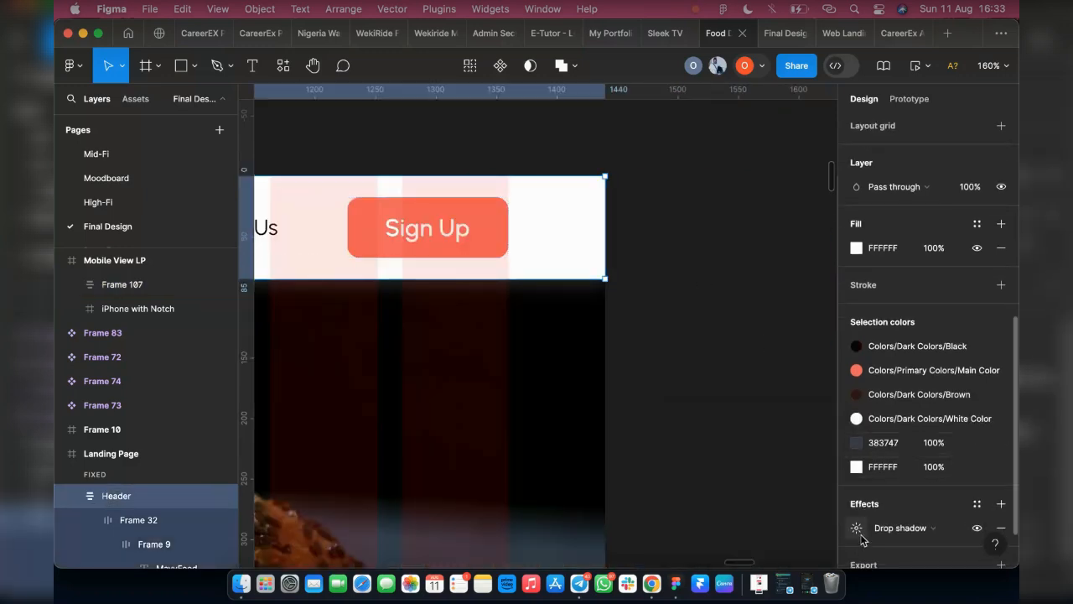
click(857, 528)
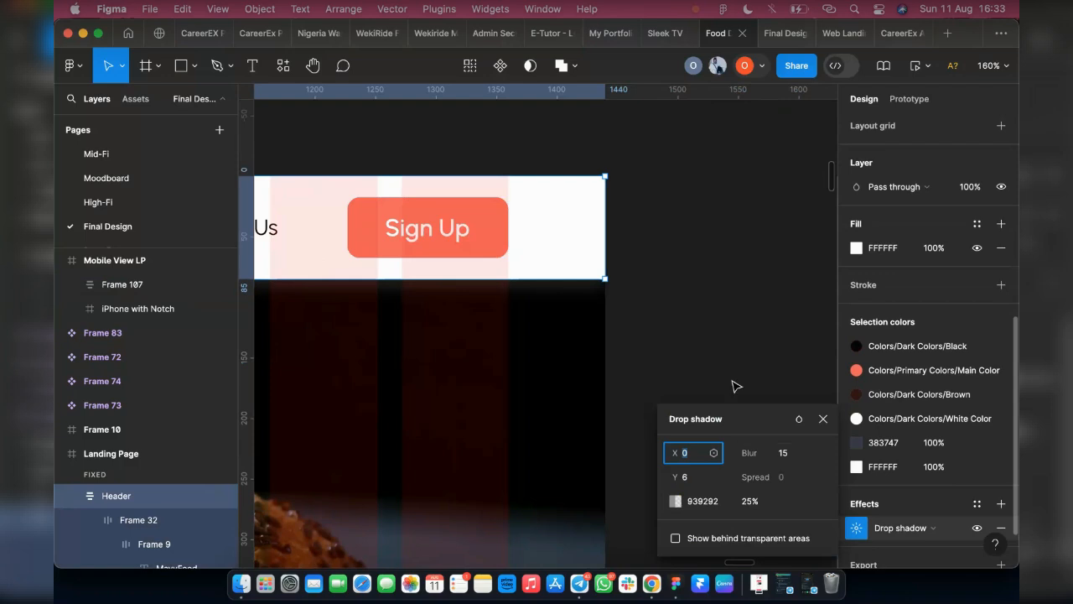
scroll(542, 396, right, 1)
click(551, 391)
scroll(551, 390, right, 4)
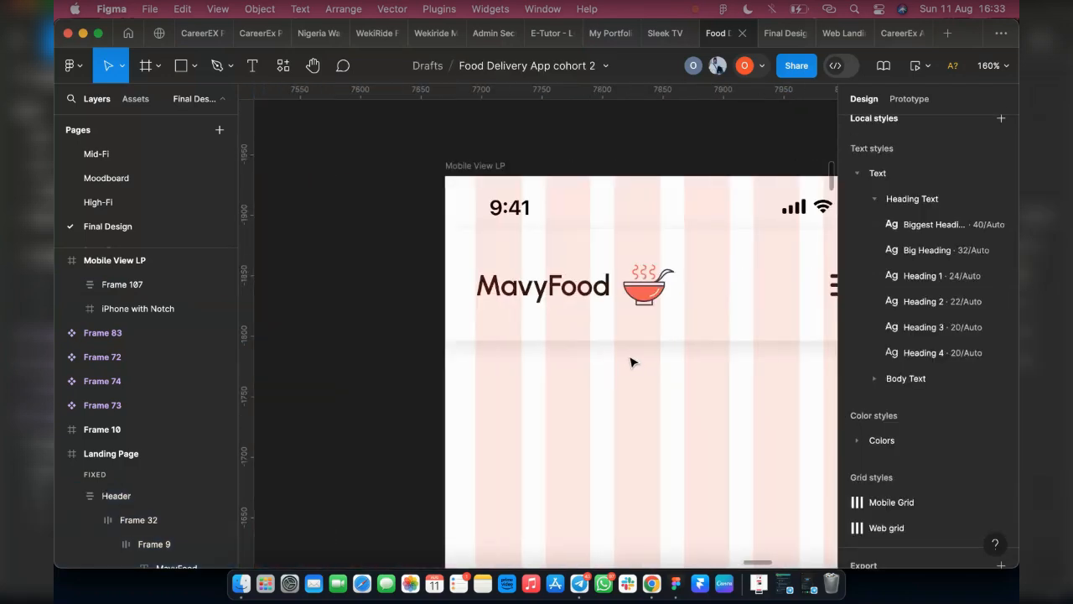
Step: Set the mobile header's drop shadow Y offset to 6 and its blur to 15
click(643, 328)
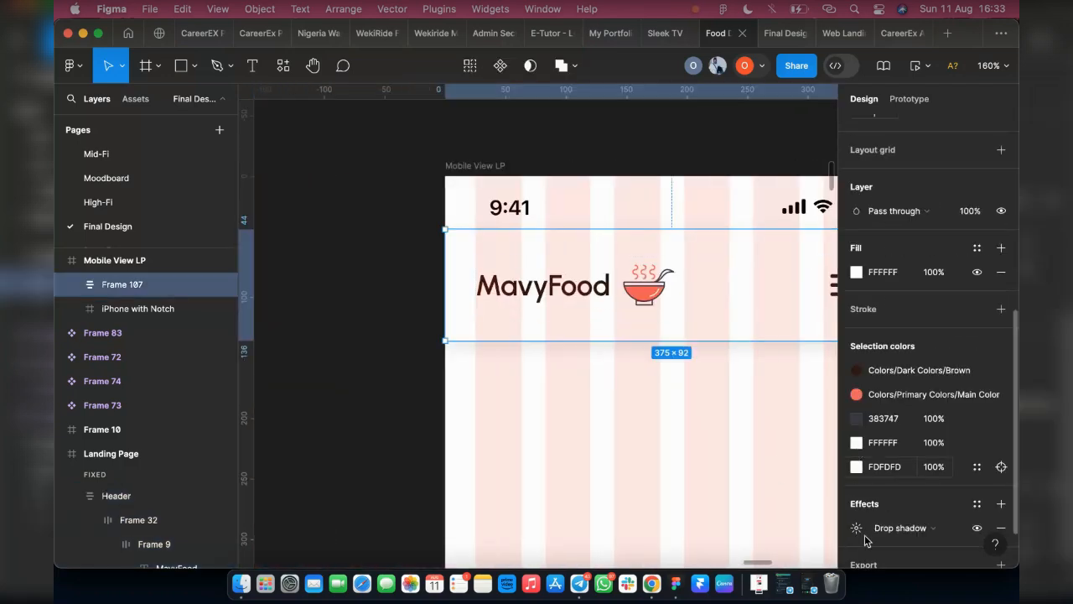
click(859, 530)
click(694, 476)
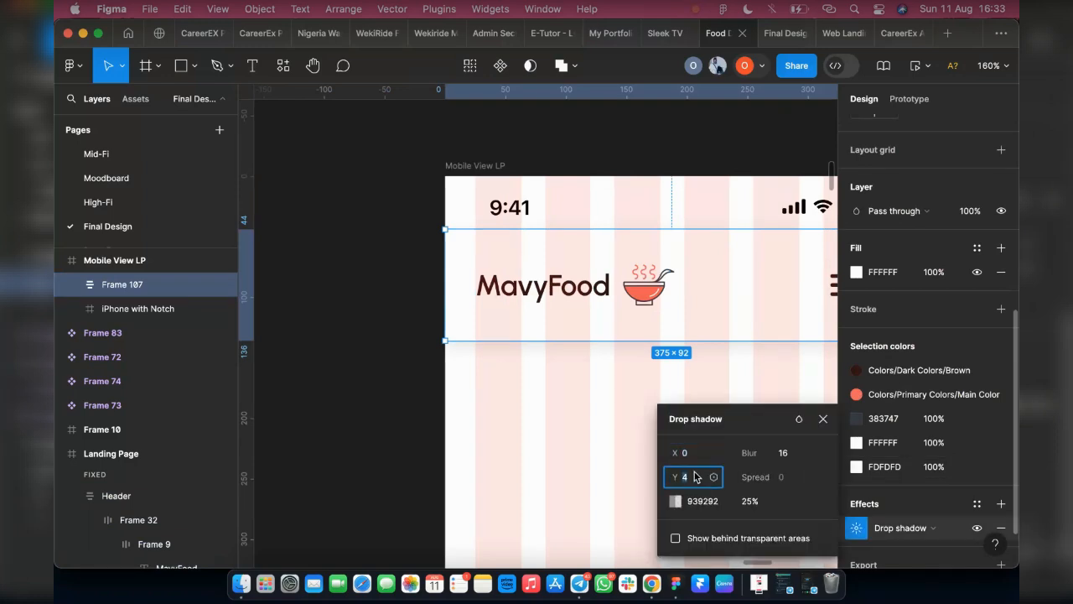
text(6)
click(782, 457)
text(15)
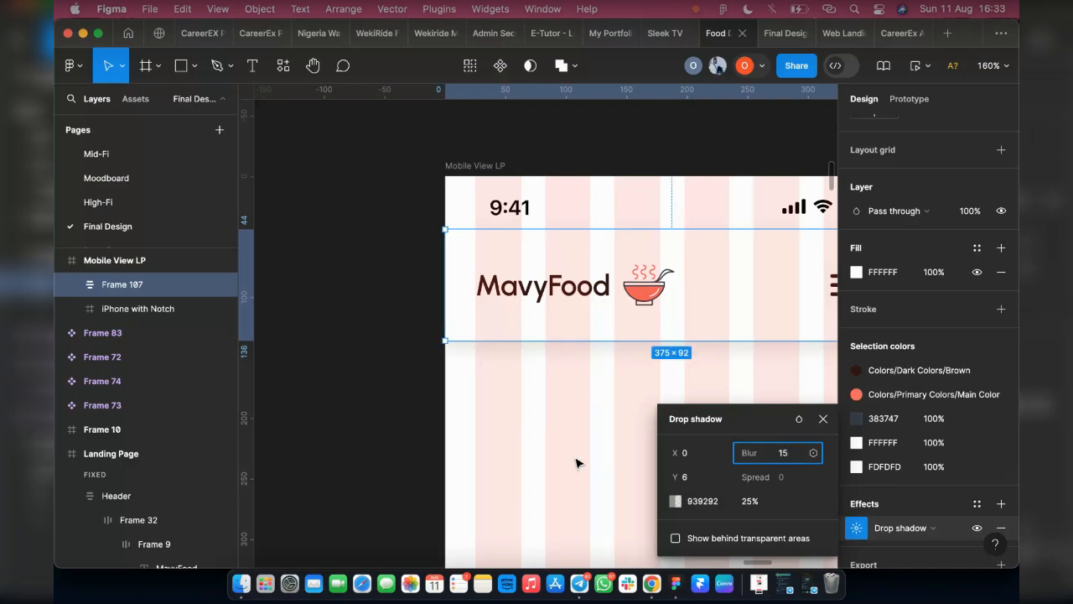
click(560, 414)
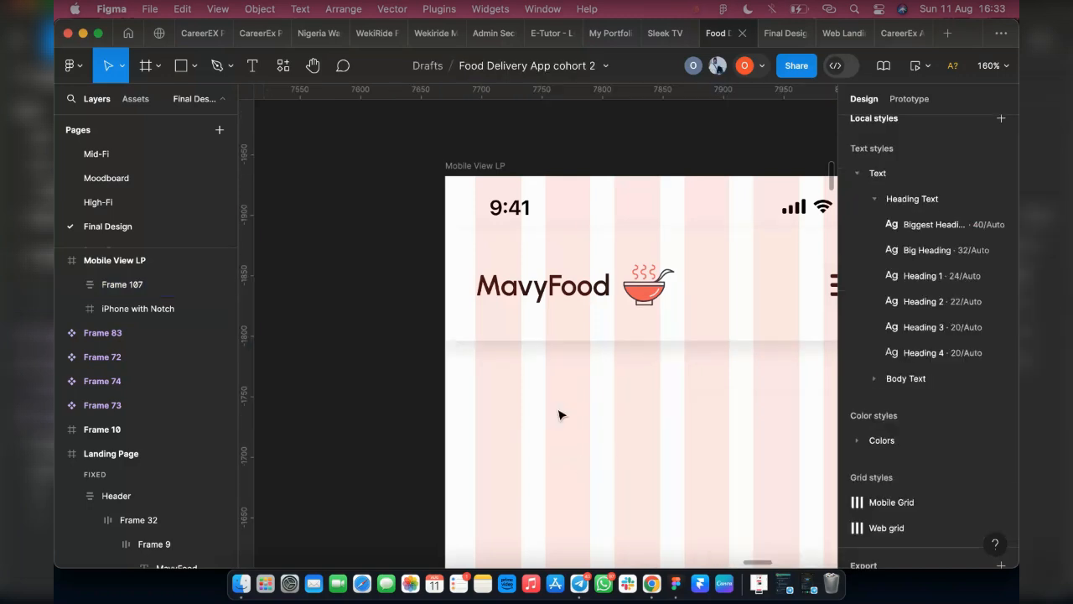
Step: Preview the Mobile View LP frame in the phone prototype and close the preview
scroll(498, 403, down, 5)
click(498, 245)
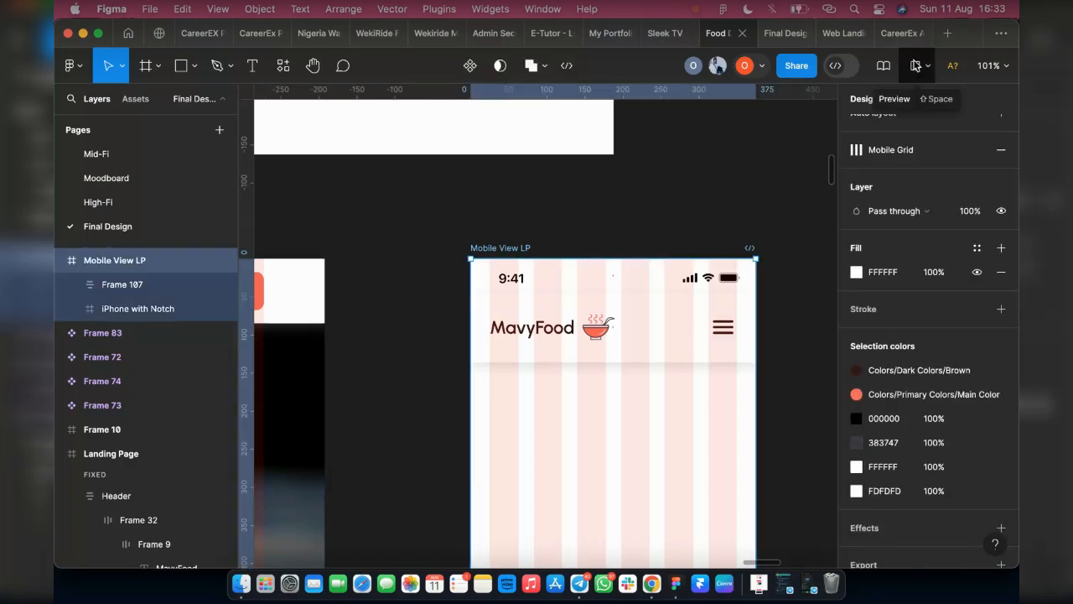
click(916, 66)
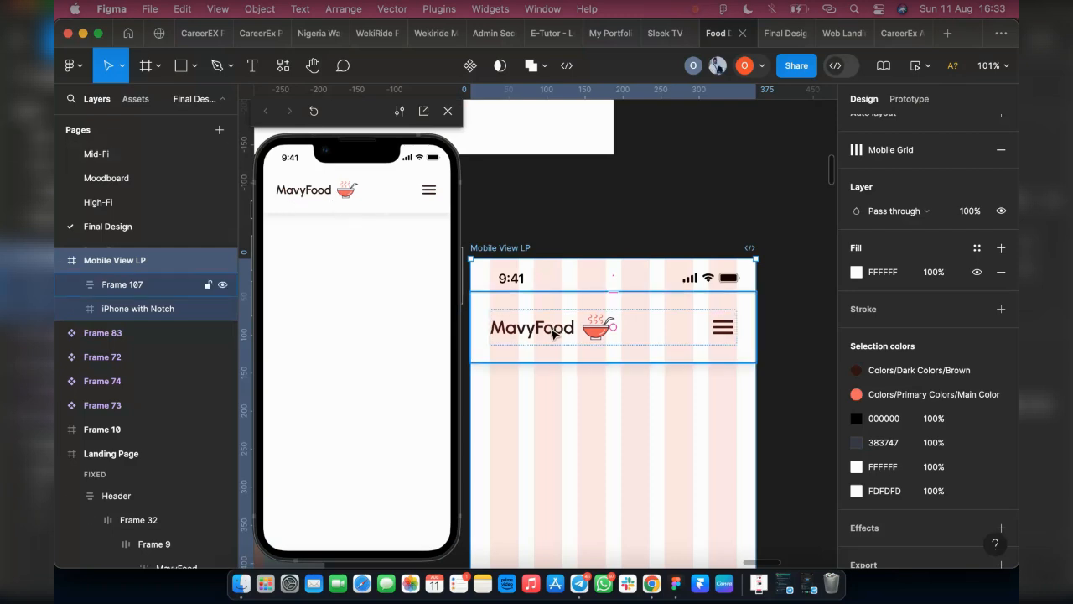
scroll(555, 331, left, 5)
scroll(565, 294, right, 3)
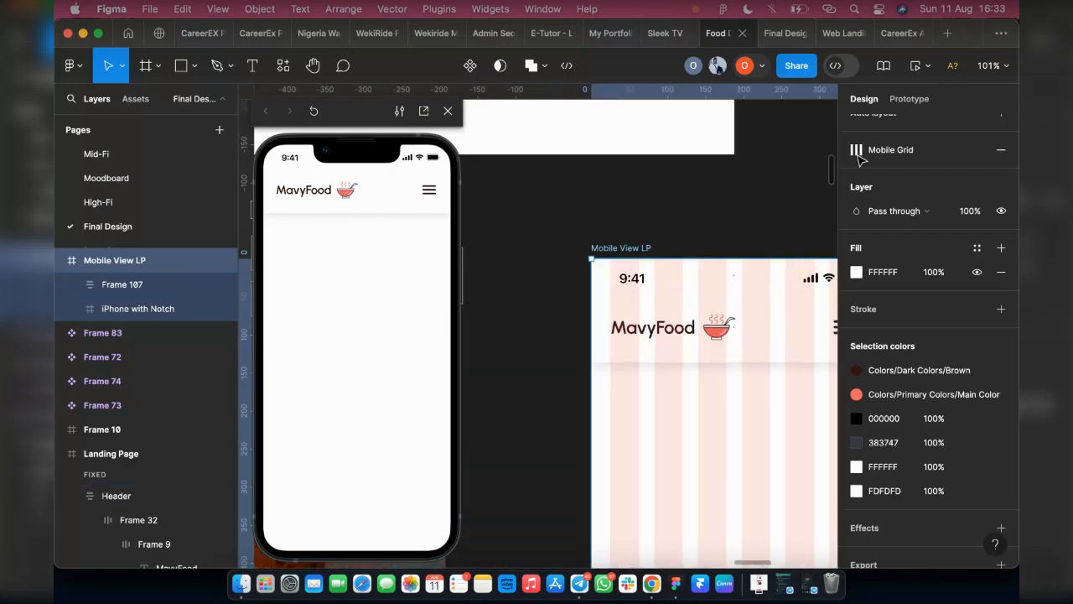
click(448, 110)
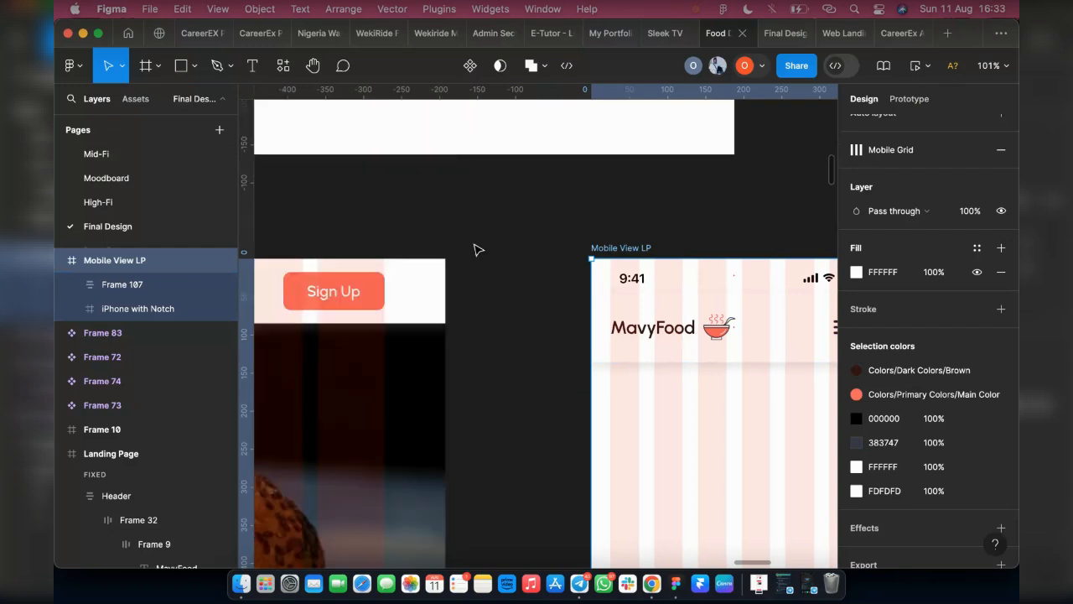
Step: Wrap the iPhone status bar and the mobile header frame together in an auto layout frame and rename it header
scroll(537, 293, down, 5)
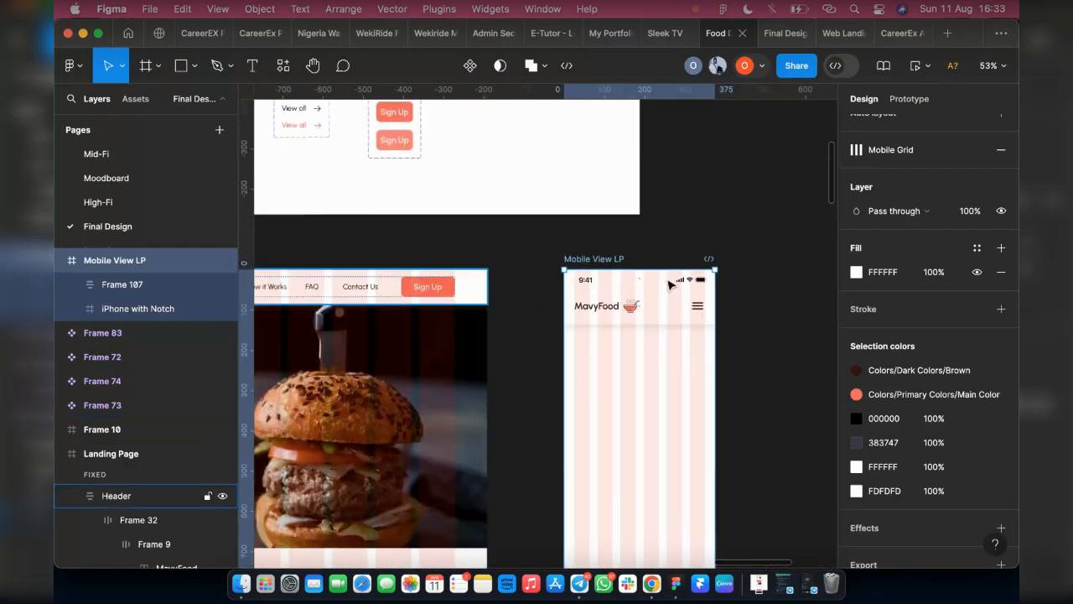
scroll(642, 426, up, 5)
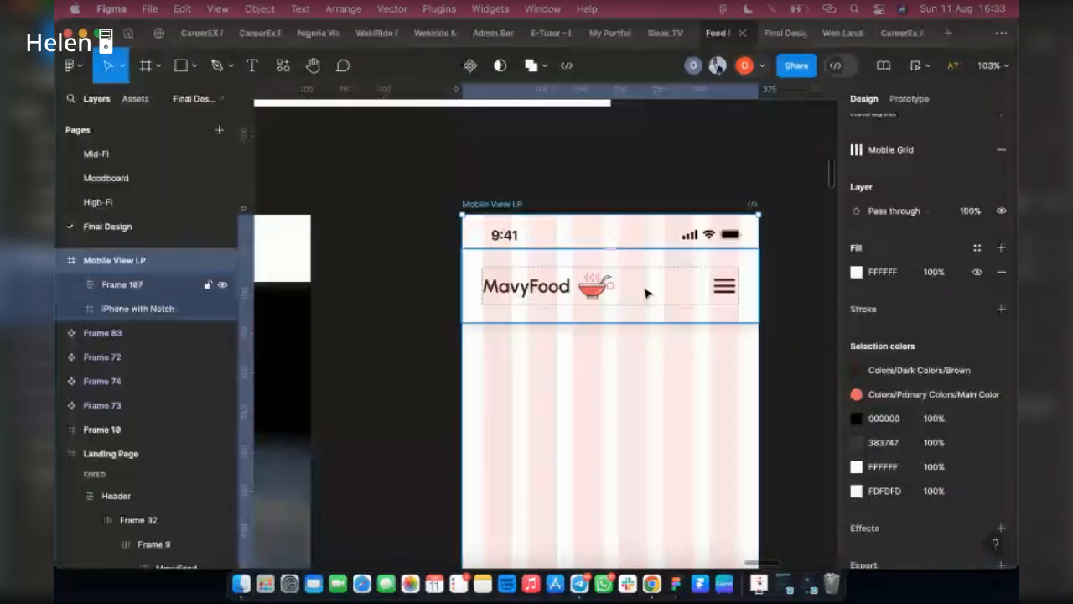
scroll(646, 292, up, 3)
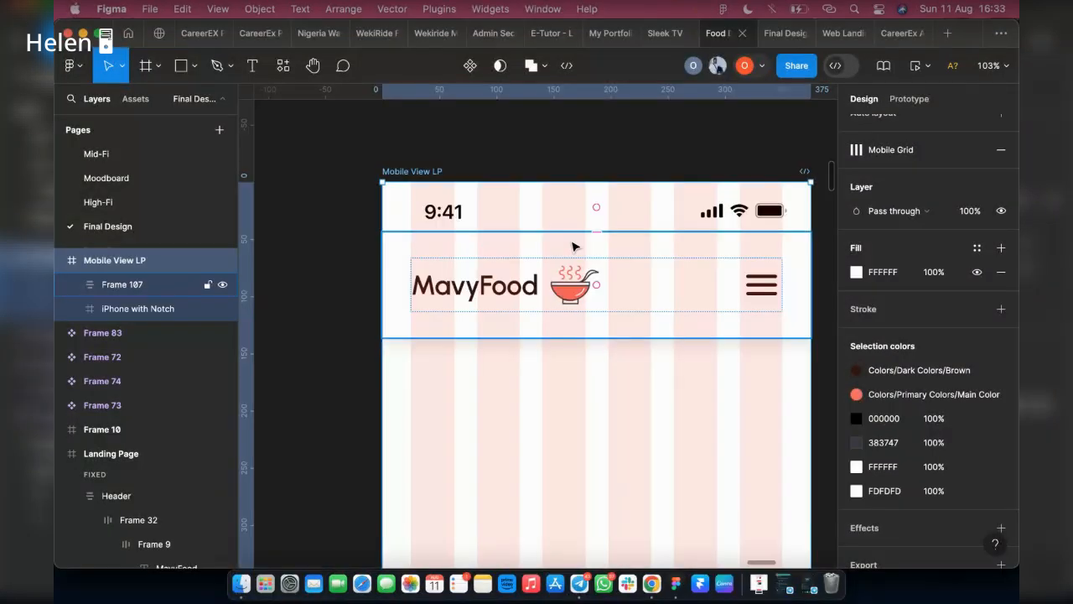
click(511, 210)
shift+click(609, 299)
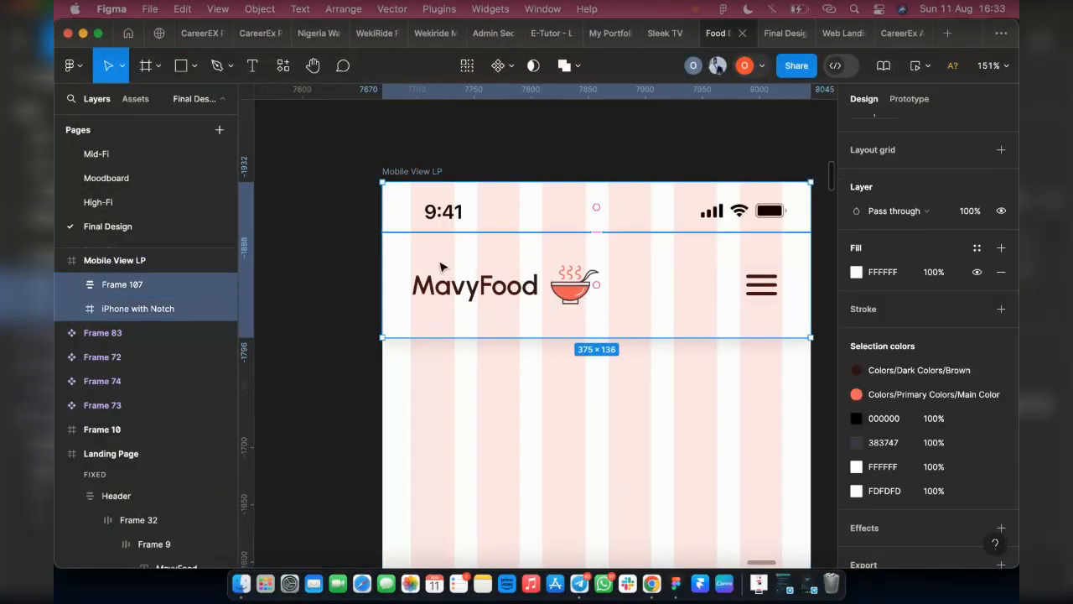
key(shift+a)
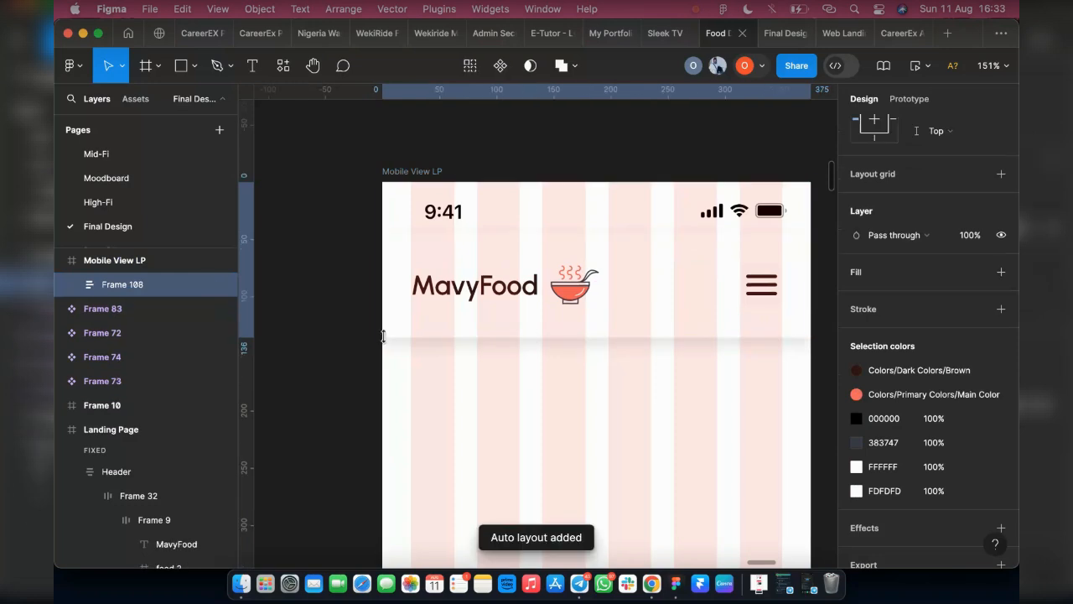
double_click(134, 285)
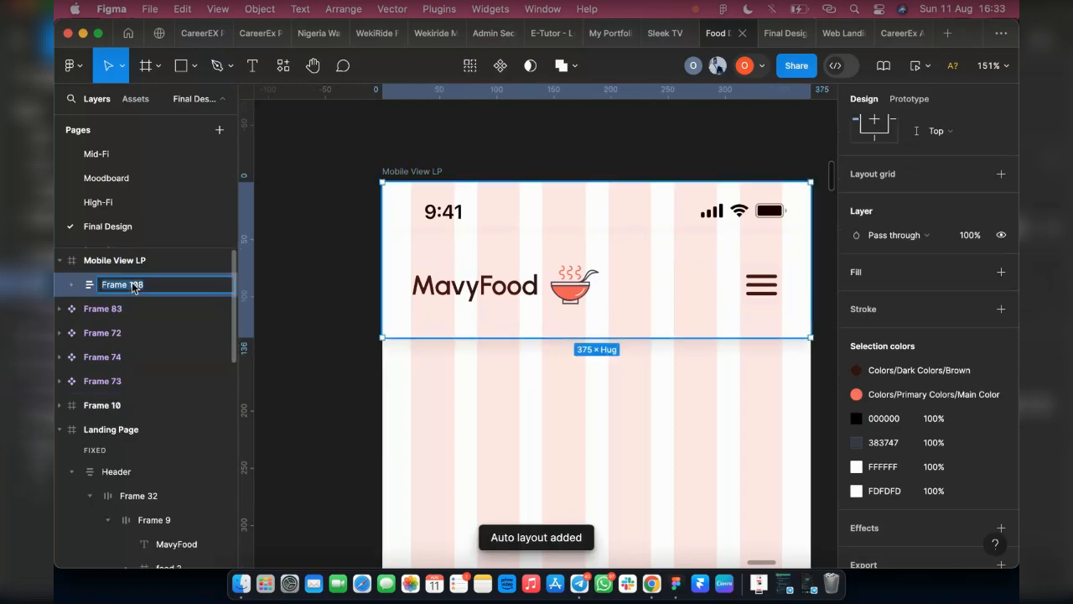
text(H)
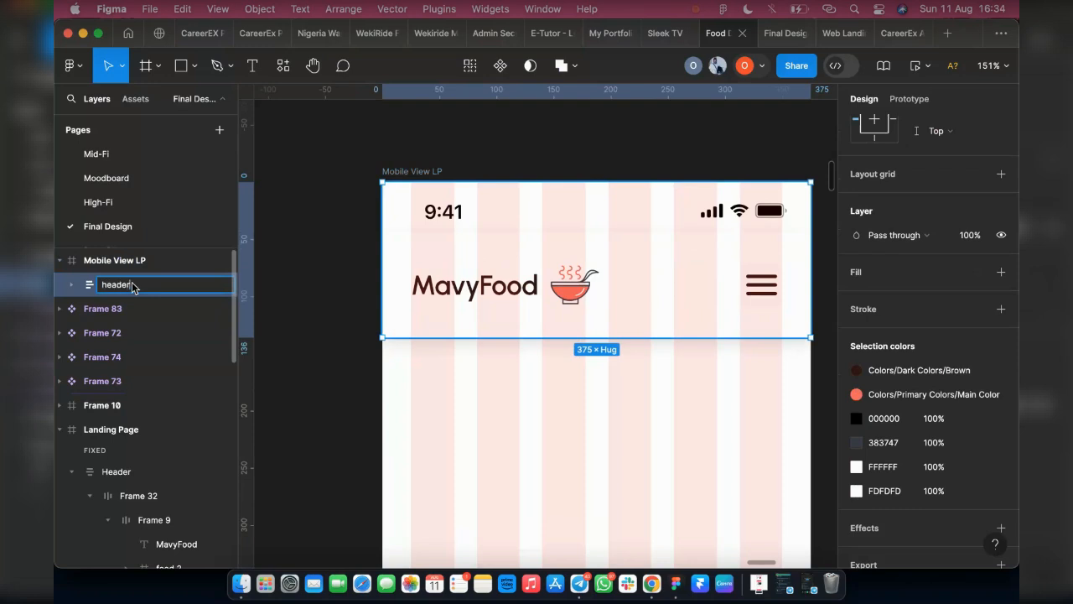
key(Return)
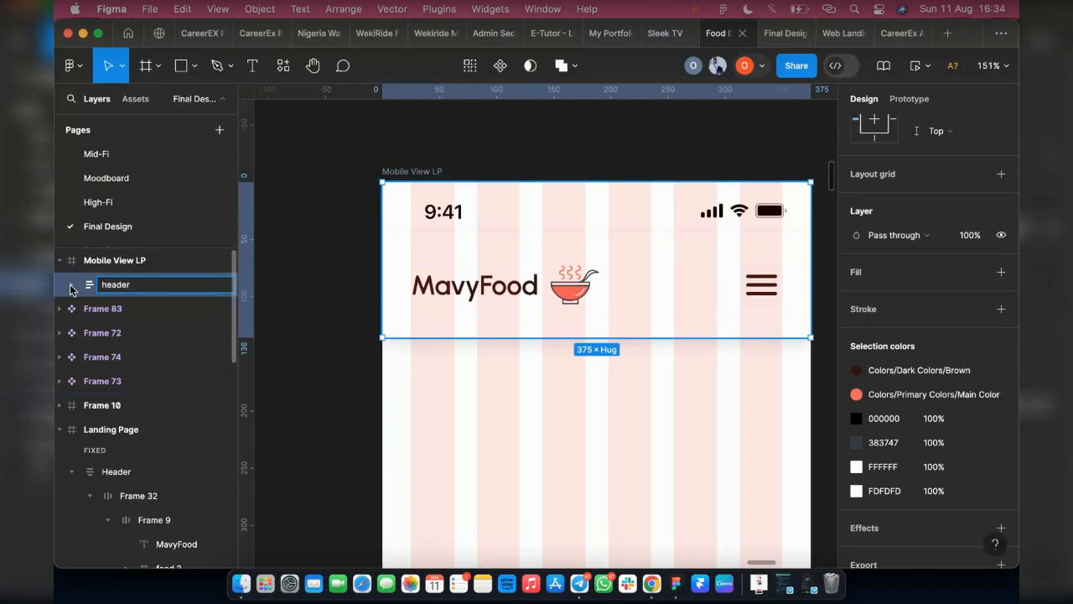
click(277, 342)
Step: Lock the mobile header layer and unlock it again
click(208, 286)
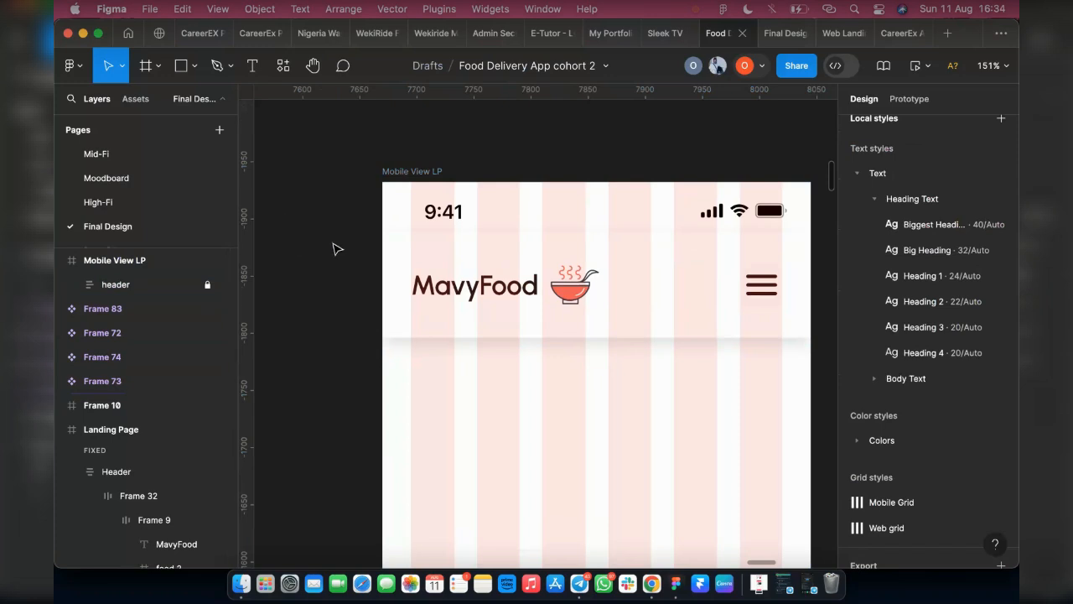
scroll(319, 246, down, 5)
scroll(395, 257, left, 3)
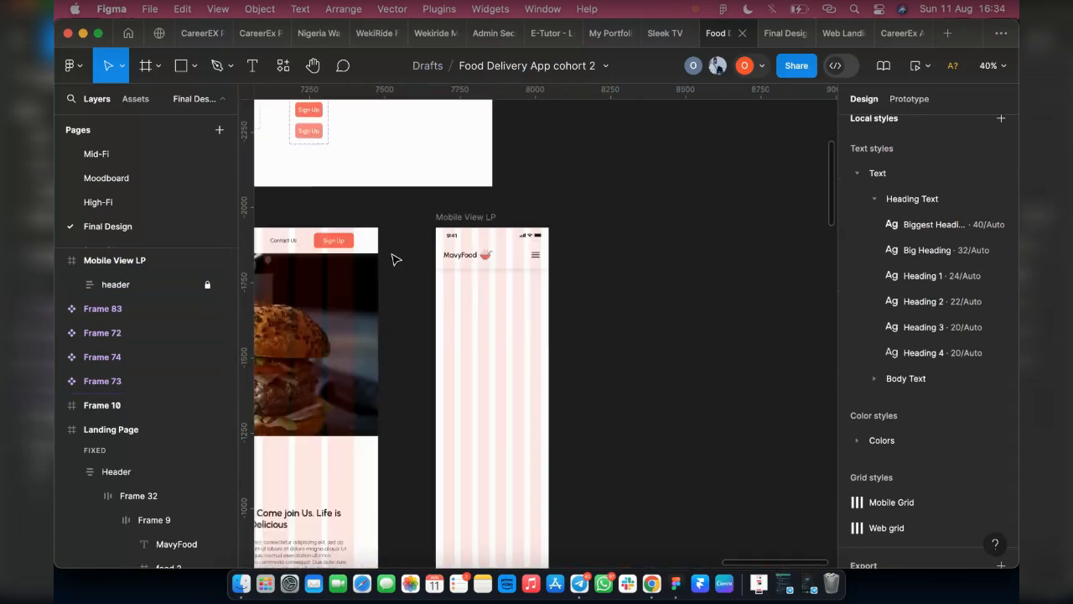
scroll(395, 256, up, 4)
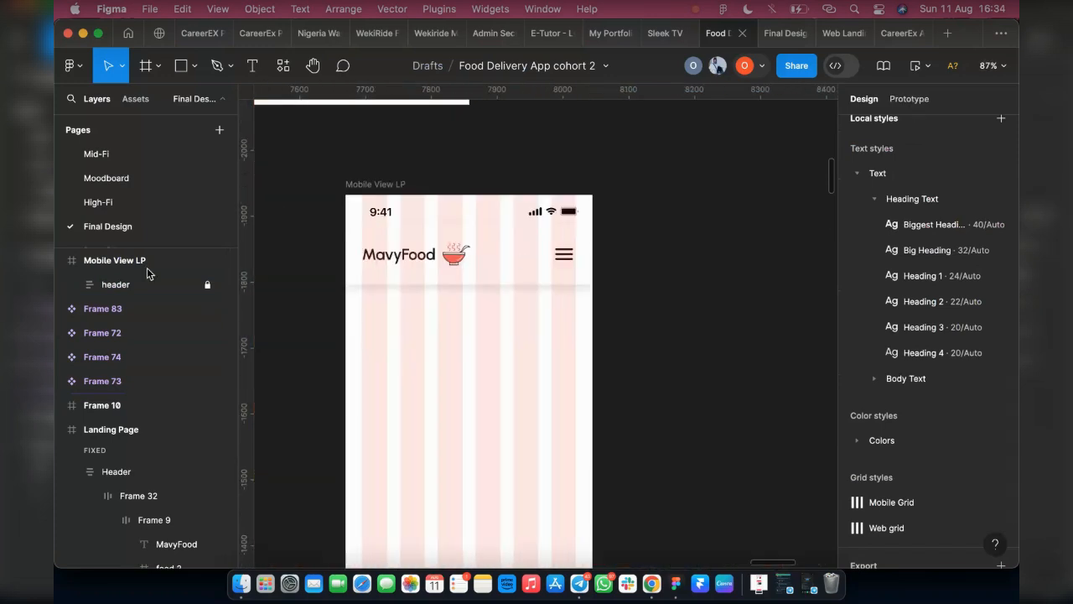
click(206, 288)
Step: Remove the tap interaction that scrolls to hero from the mobile header's MavyFood logo
click(409, 263)
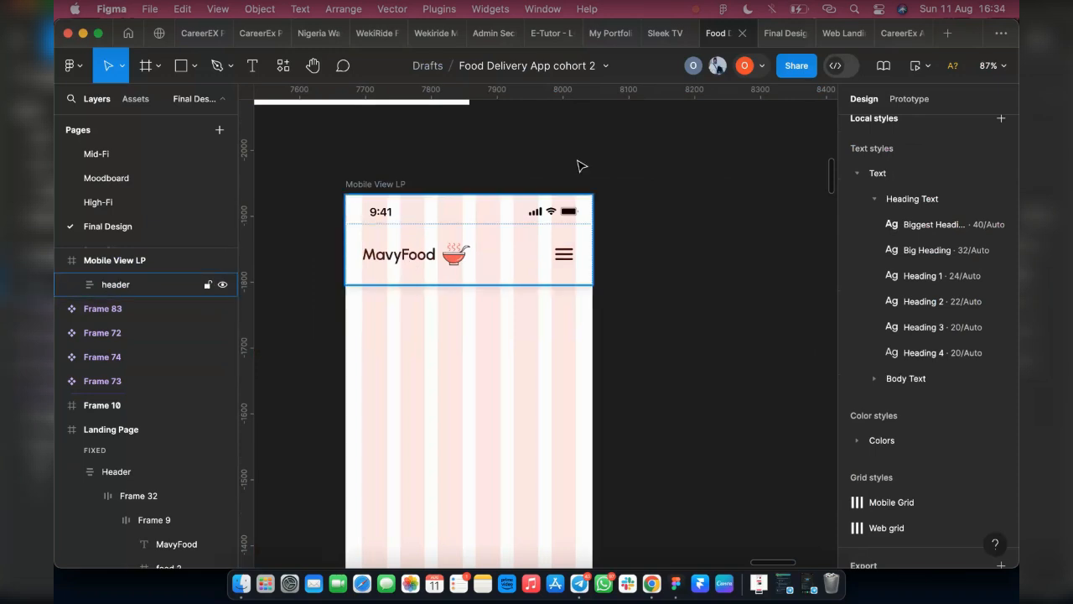
click(909, 98)
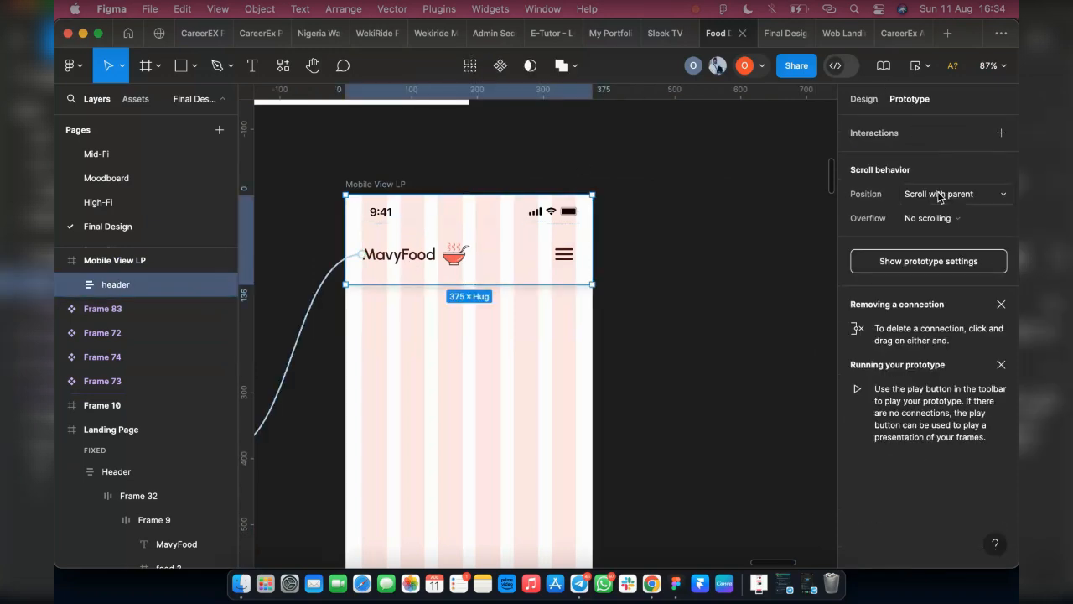
scroll(372, 299, left, 5)
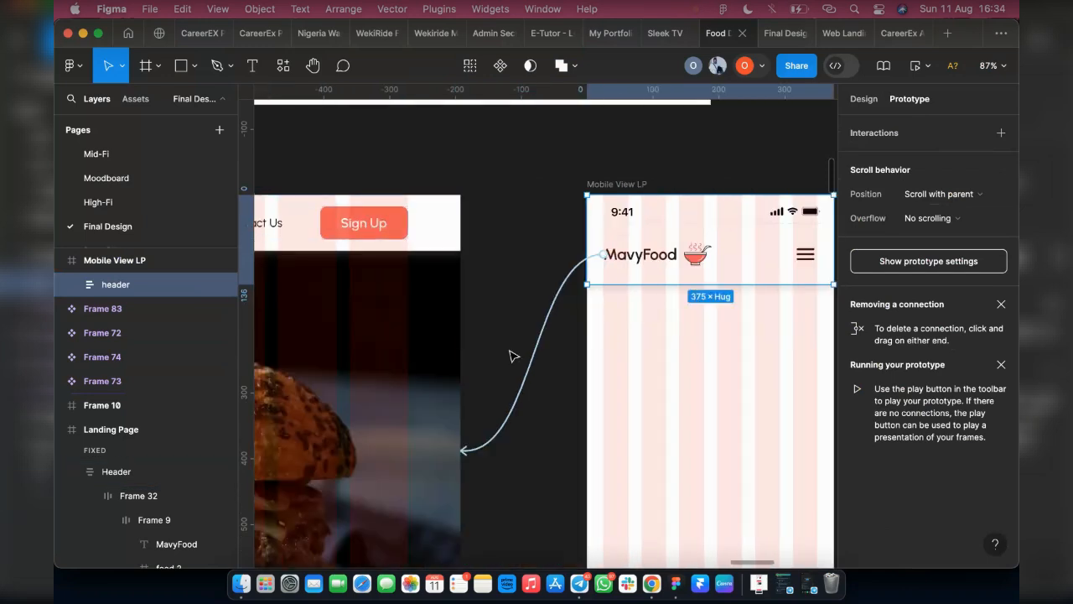
click(539, 363)
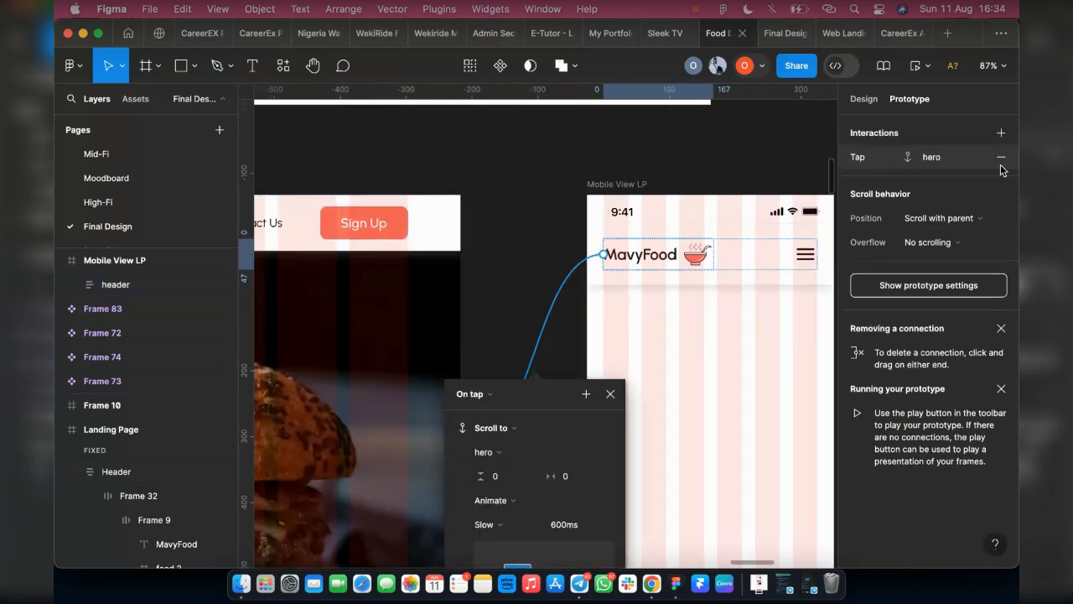
click(1001, 160)
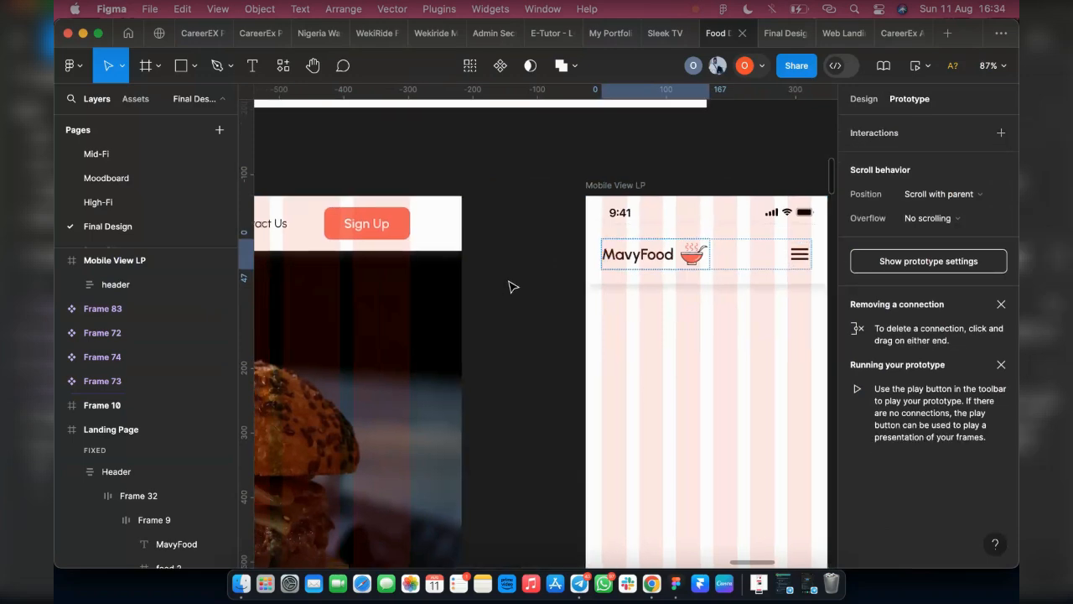
scroll(513, 287, down, 5)
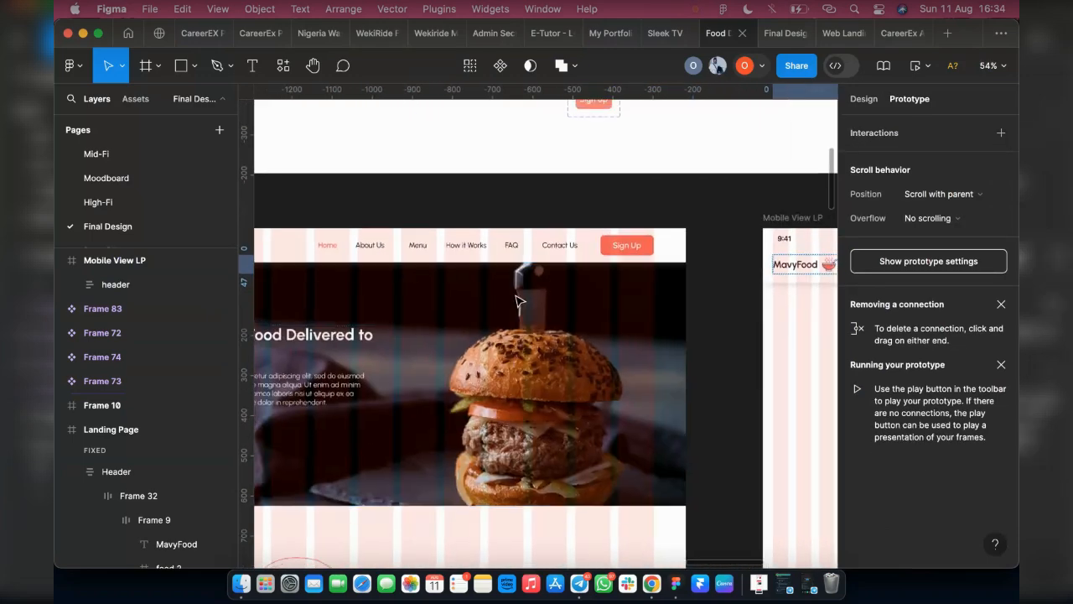
scroll(516, 302, down, 5)
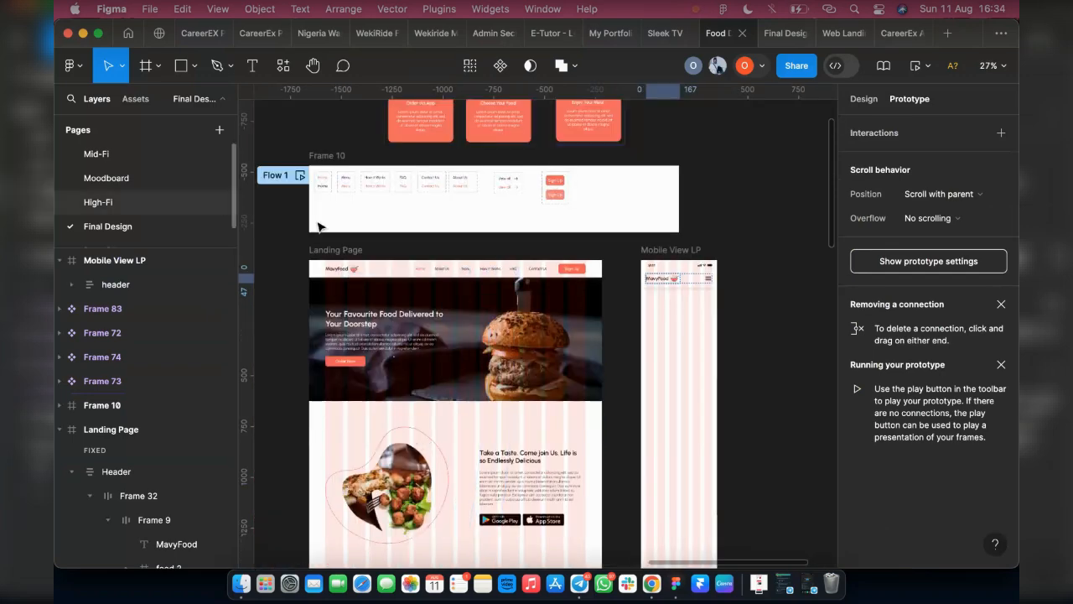
scroll(671, 320, up, 5)
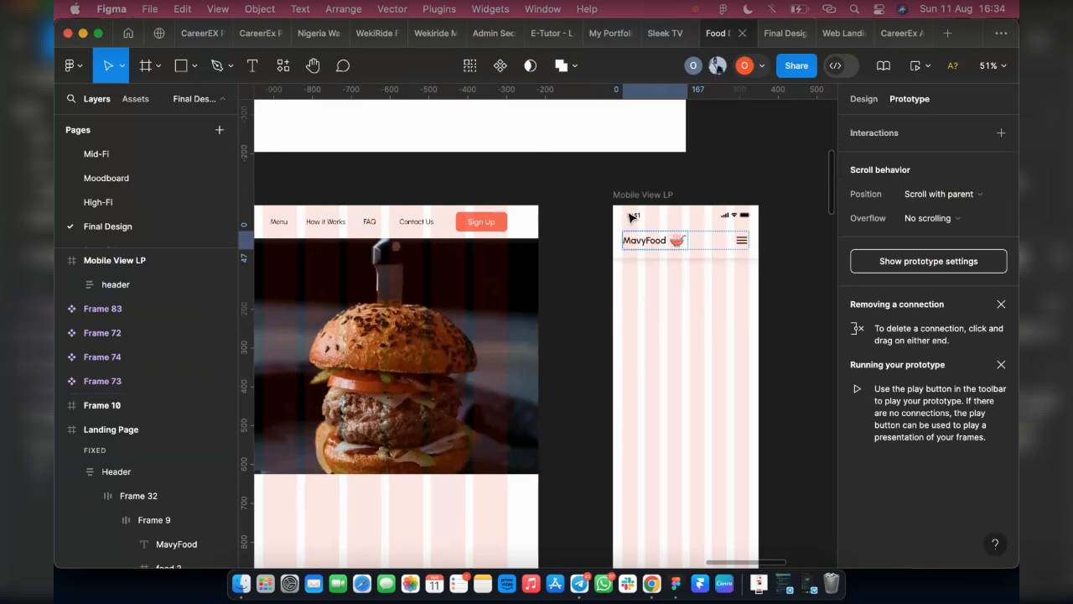
scroll(631, 217, up, 2)
click(658, 244)
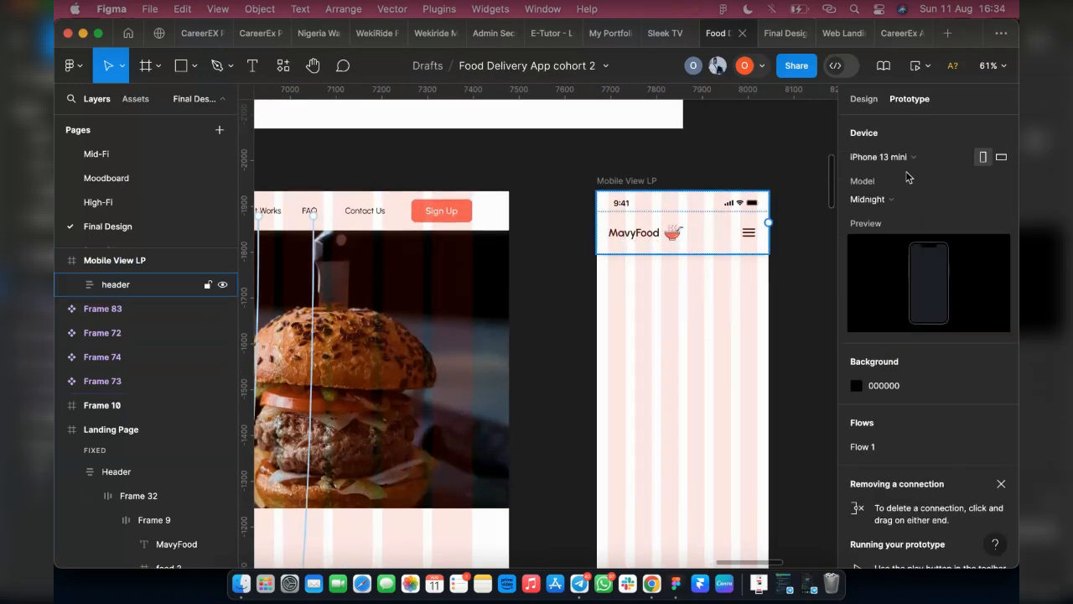
scroll(671, 218, up, 2)
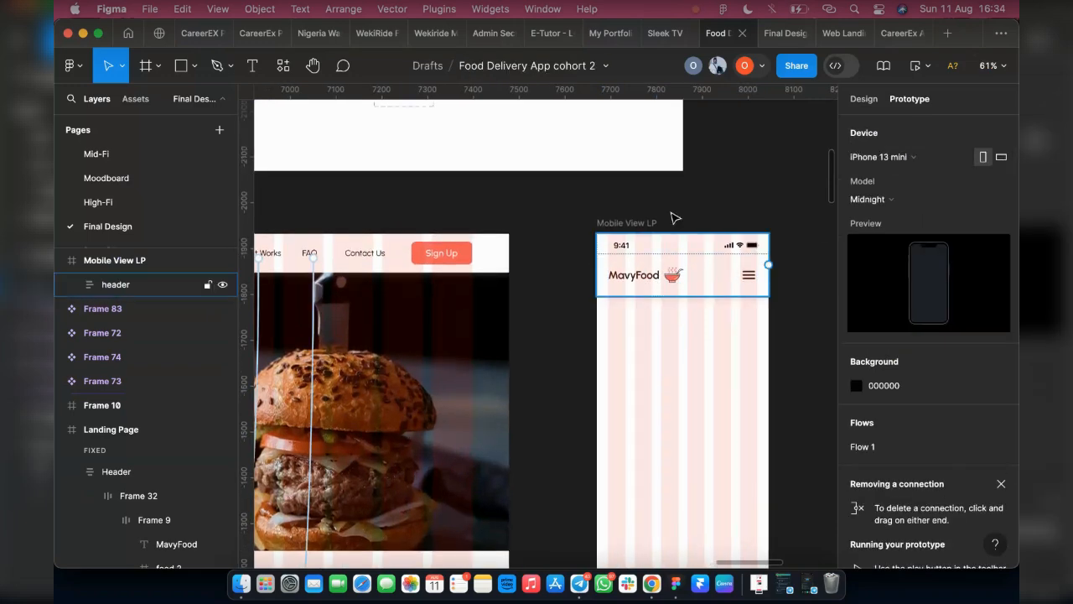
Step: Set the mobile header's scroll position to Fixed (stay in place) within the Mobile View LP frame
click(758, 287)
click(952, 194)
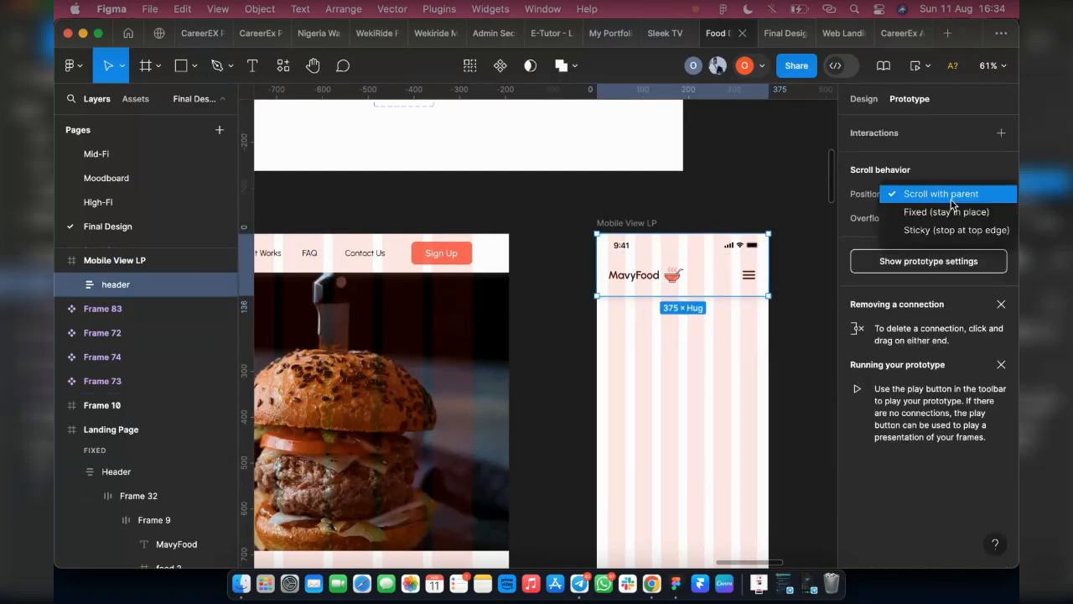
click(952, 211)
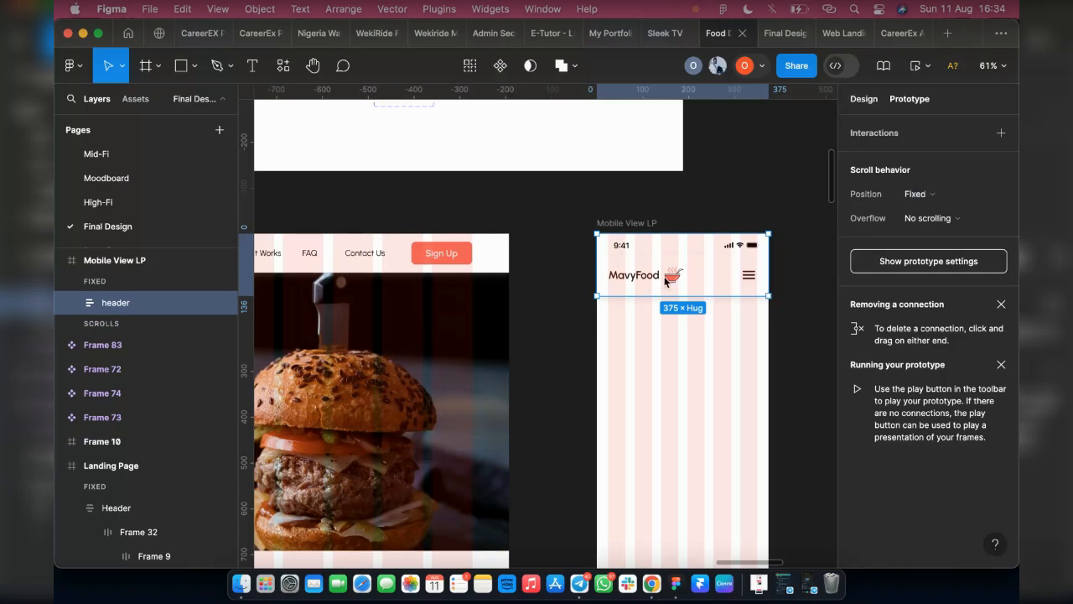
Step: Preview the fixed mobile header in the phone prototype and close the preview
click(863, 99)
click(916, 67)
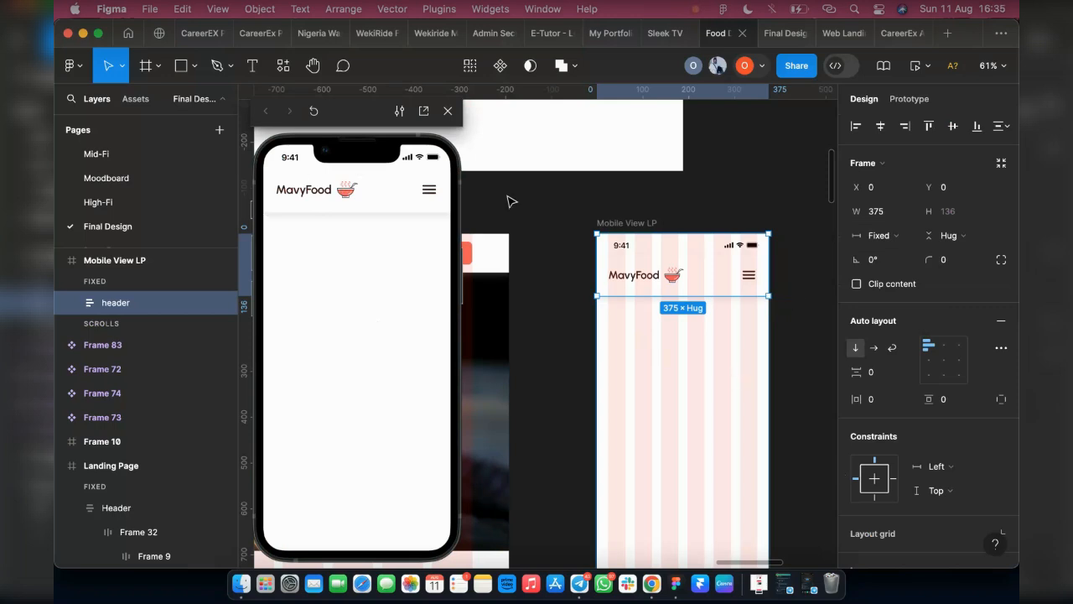
click(447, 111)
Step: Duplicate the Landing Page's hero section and place the copy on the empty canvas beside Mobile View LP, at about X 8237
scroll(772, 287, down, 5)
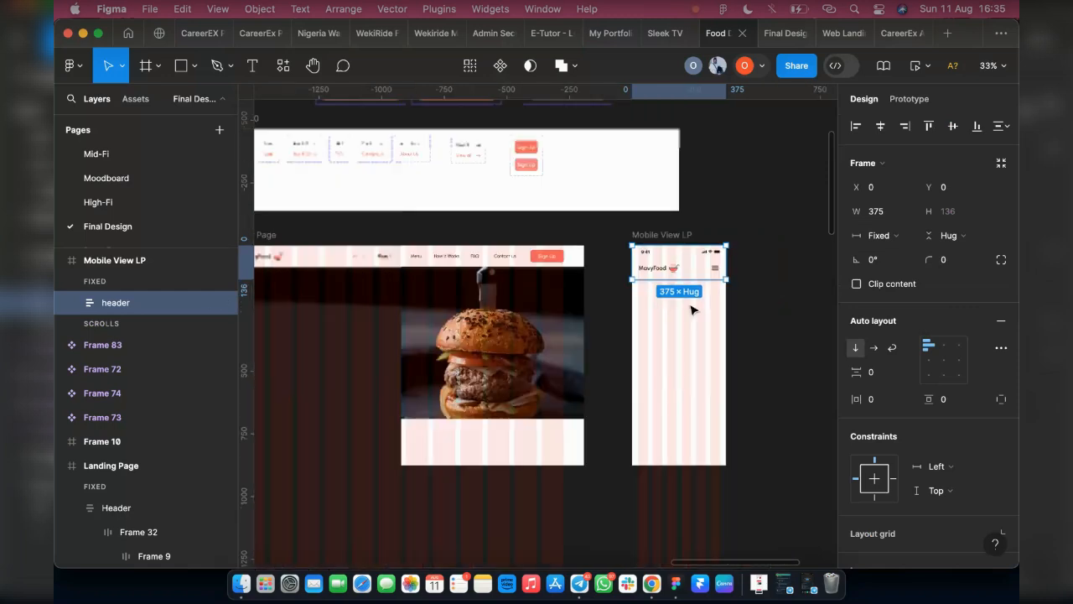
click(446, 351)
scroll(445, 351, down, 2)
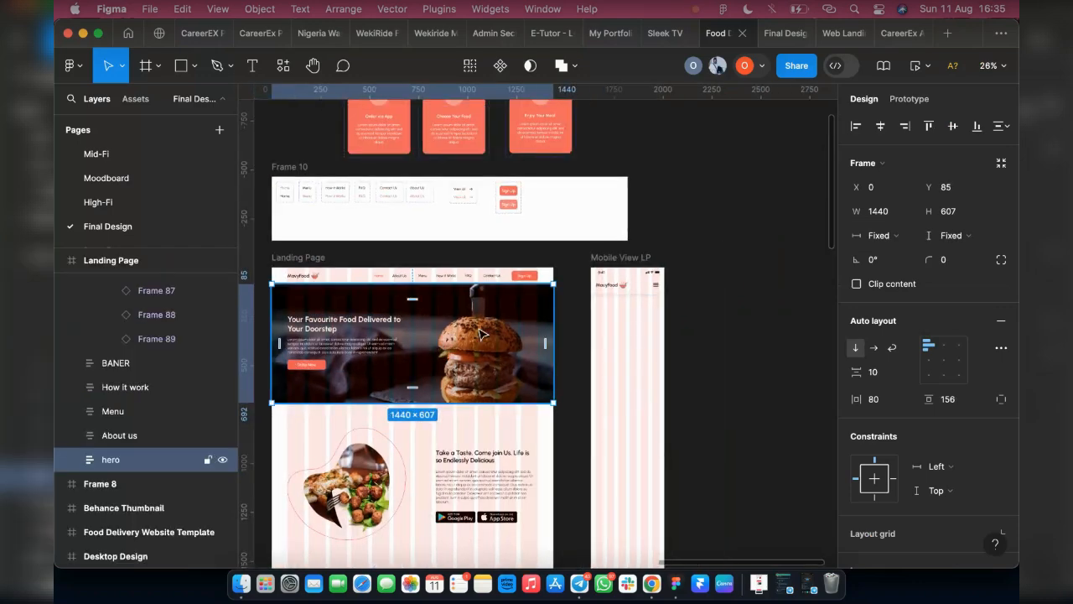
scroll(639, 367, right, 5)
click(607, 344)
key(super+v)
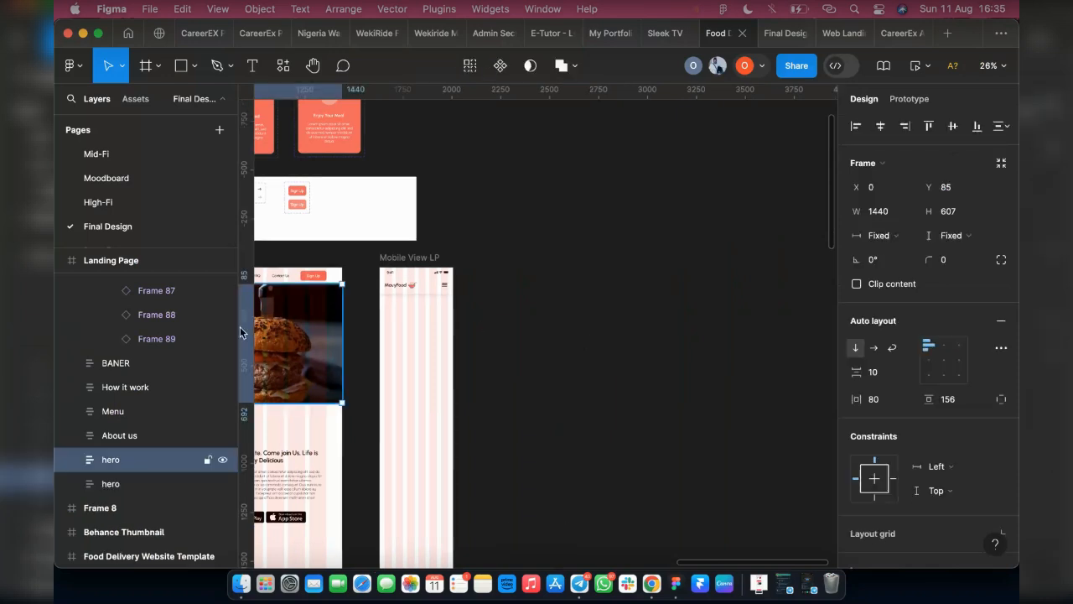
drag(289, 343, 675, 340)
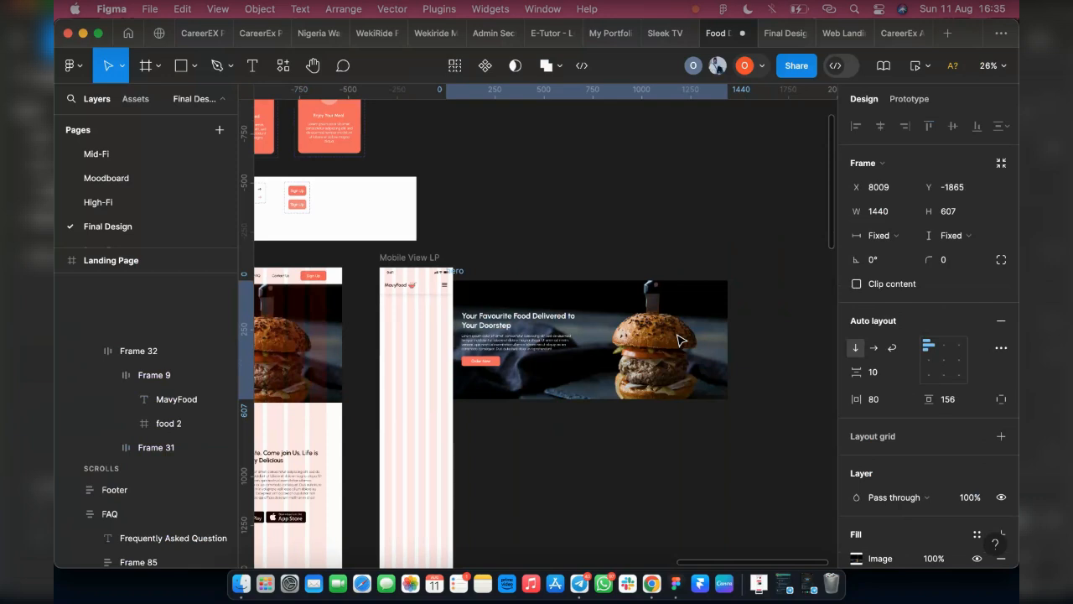
click(929, 99)
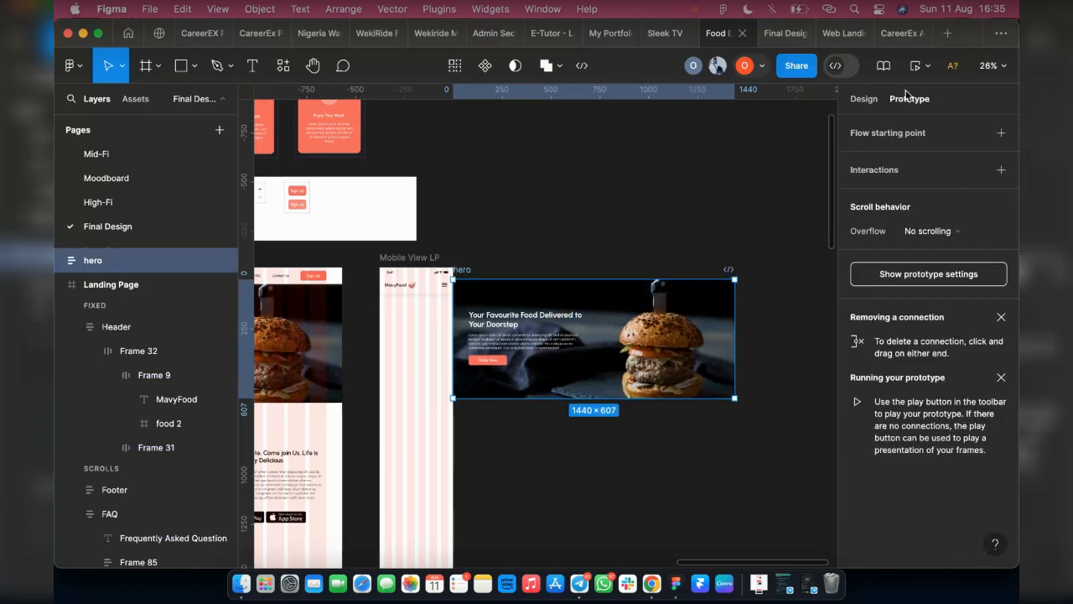
click(967, 283)
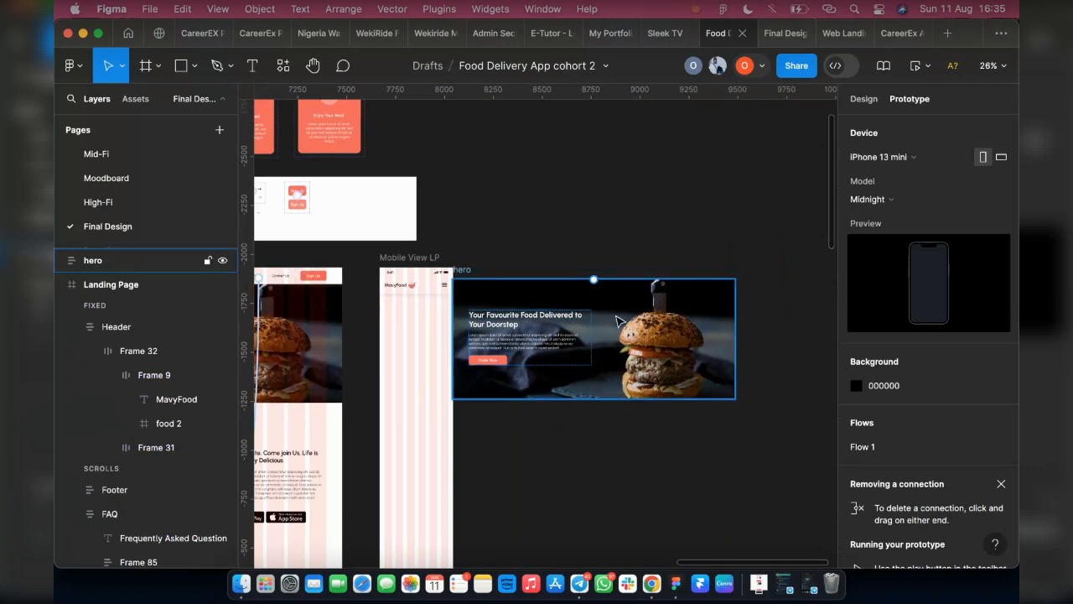
drag(641, 323, 678, 324)
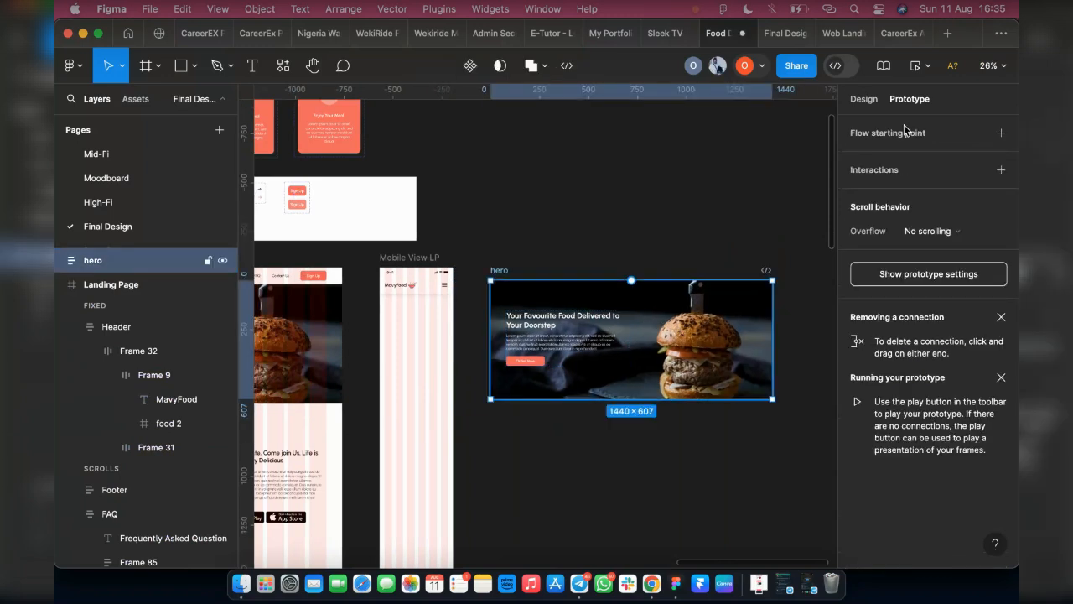
click(864, 99)
Step: Check the Mobile View LP frame's width, try a width of 375 on the copied hero frame, and undo it
scroll(409, 369, up, 2)
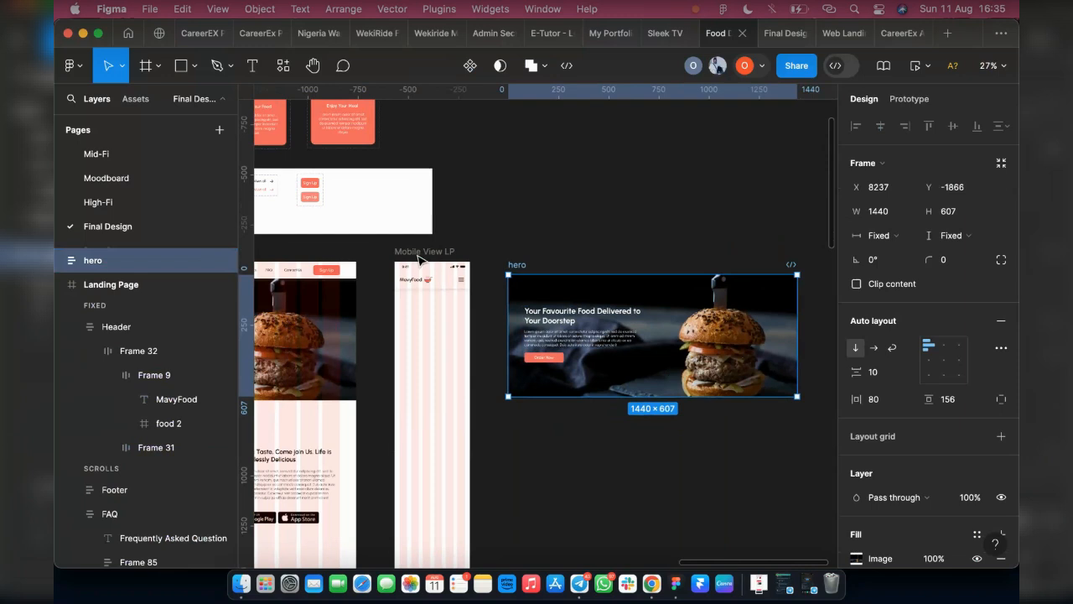
click(413, 258)
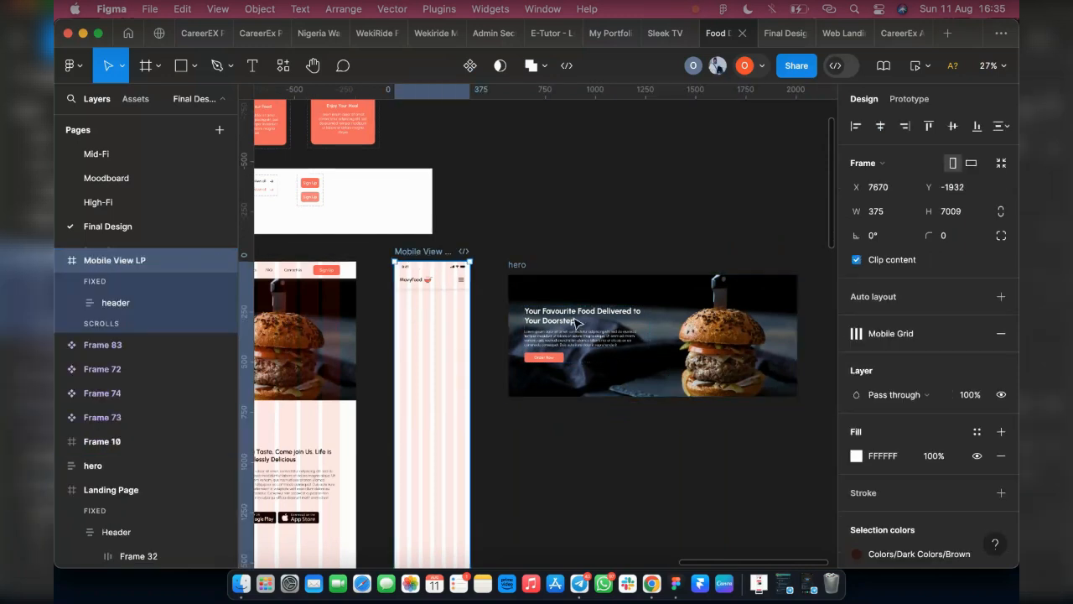
click(513, 270)
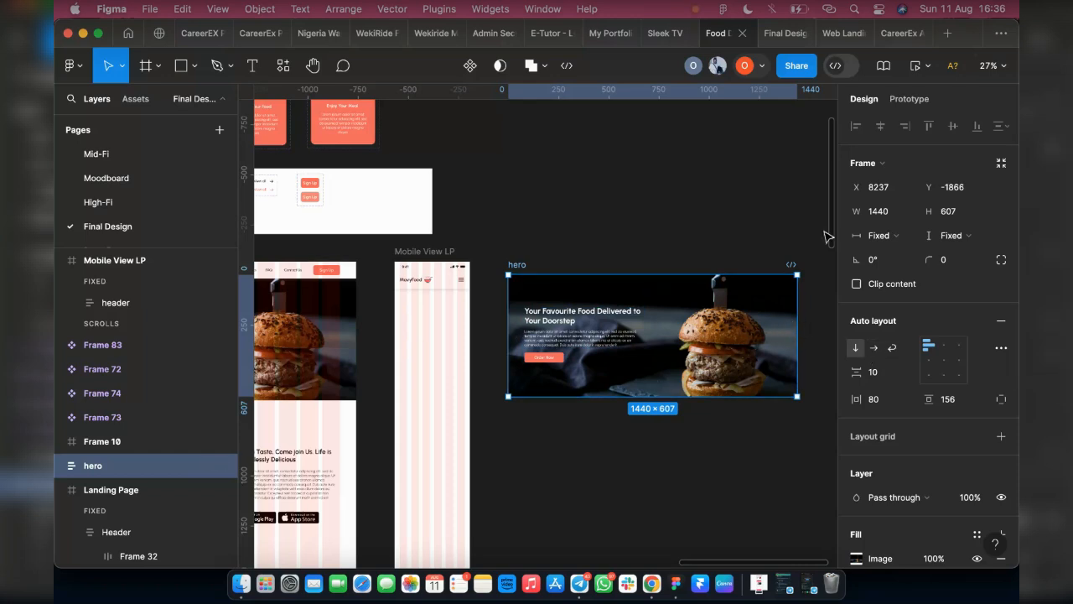
click(876, 216)
text(975)
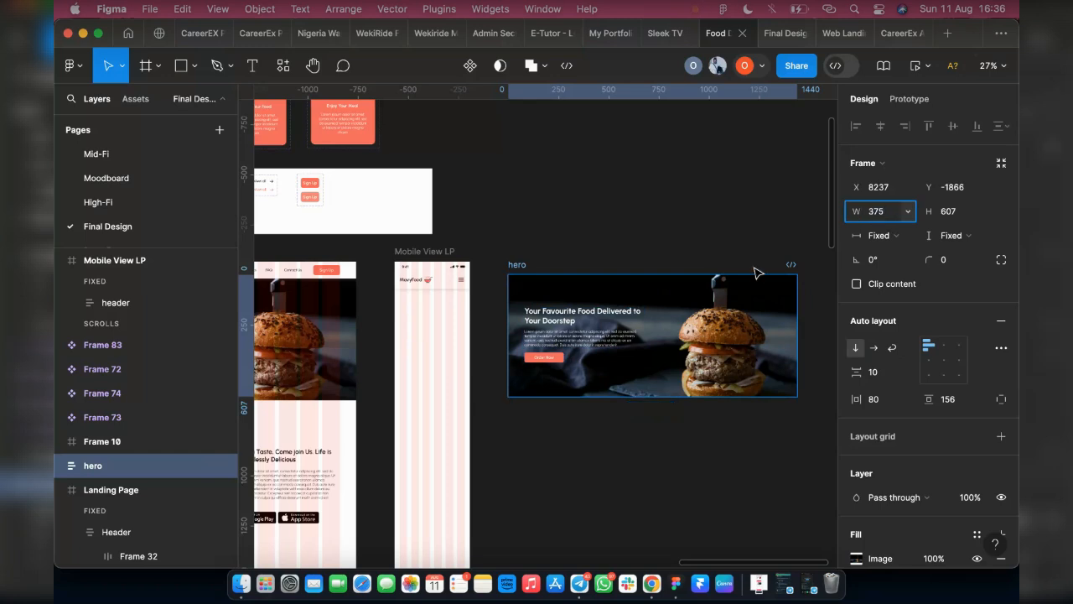
key(Return)
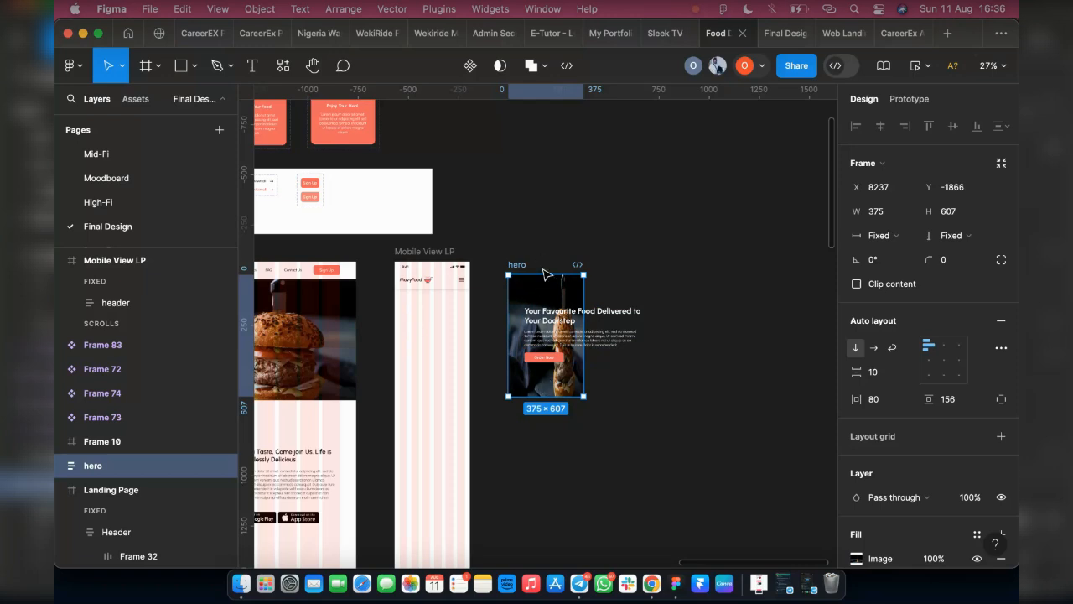
key(super+z)
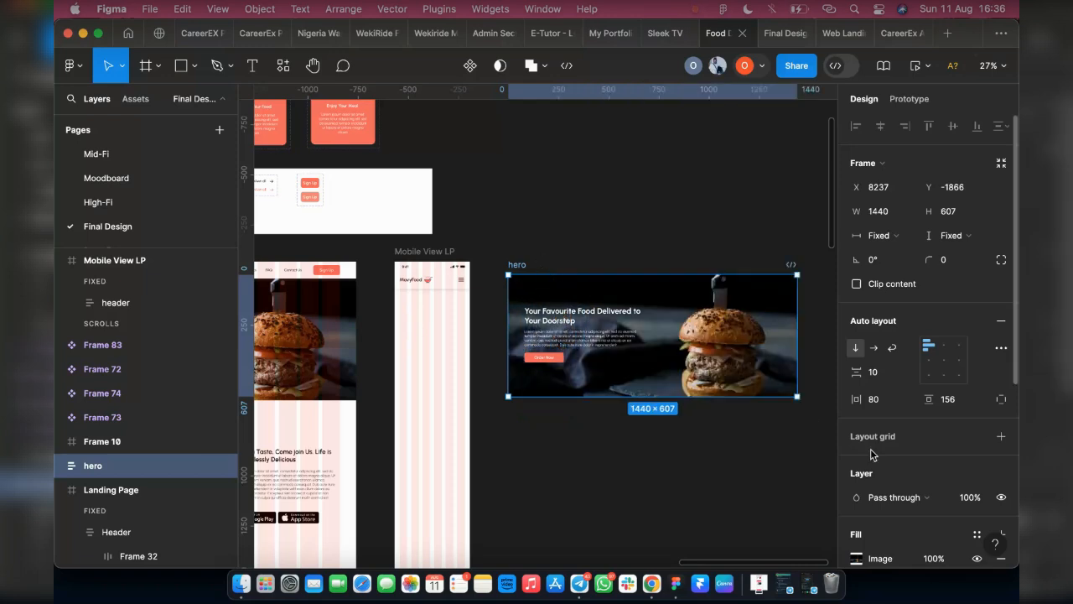
Step: Remove the auto layout from the copied hero frame and expand its layer to show Frame 34
scroll(861, 463, down, 2)
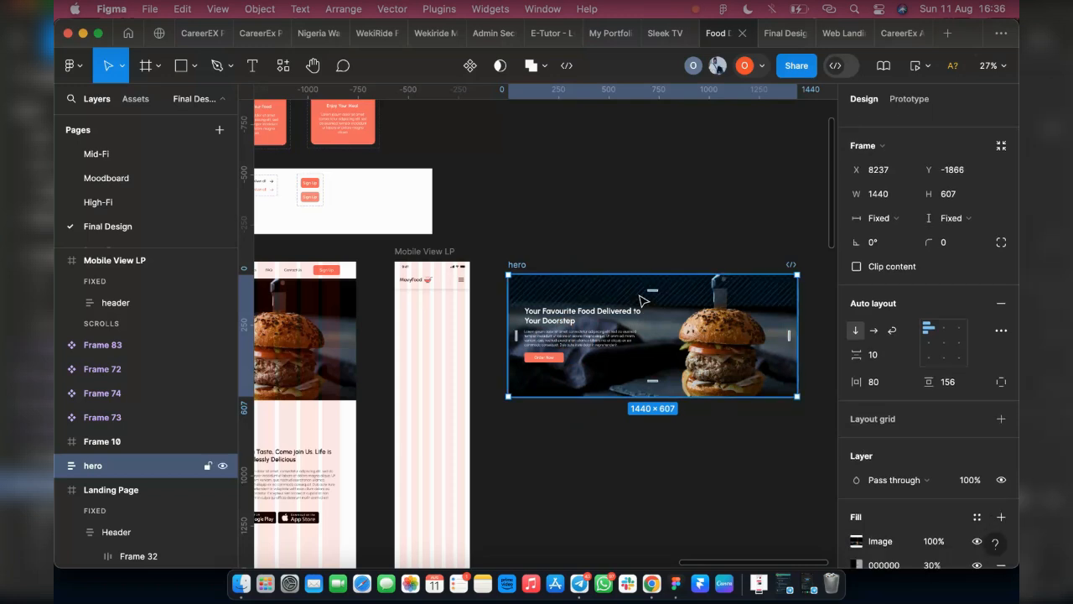
right_click(655, 304)
mouse_move(675, 389)
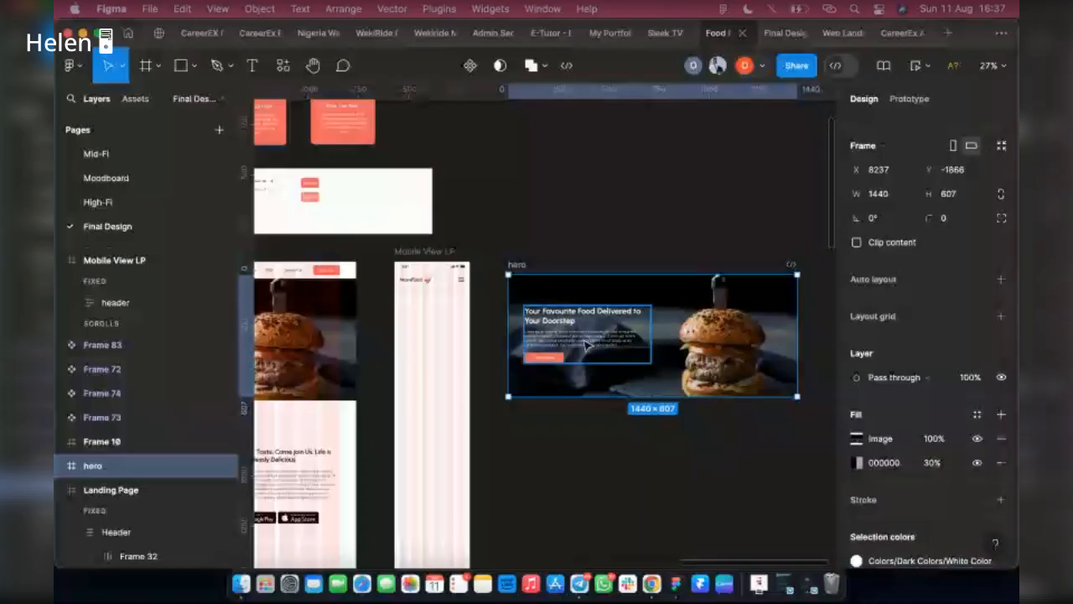
click(61, 466)
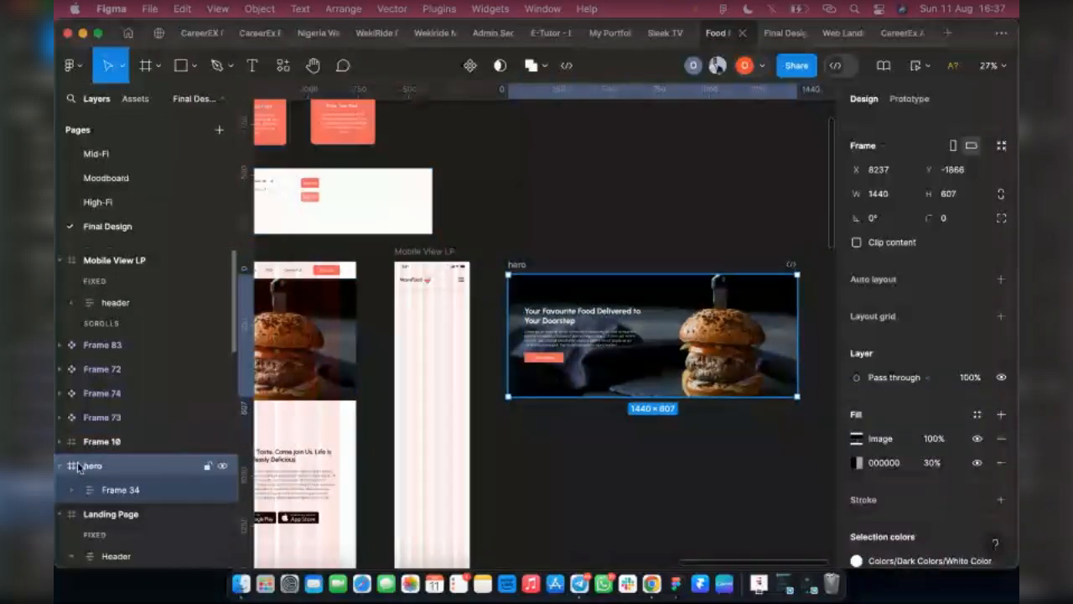
key(shift+a)
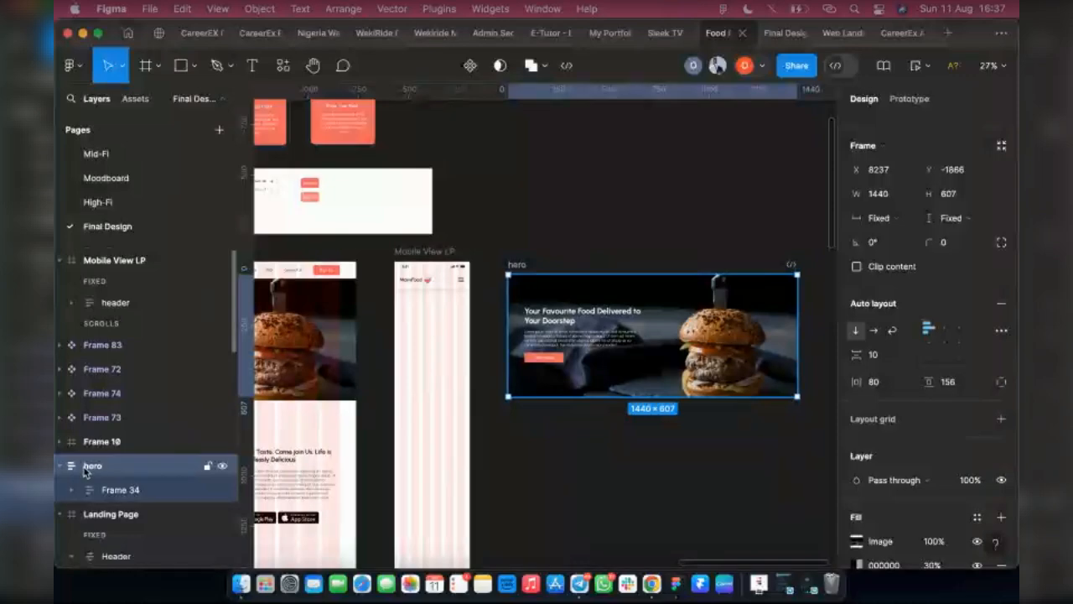
right_click(679, 312)
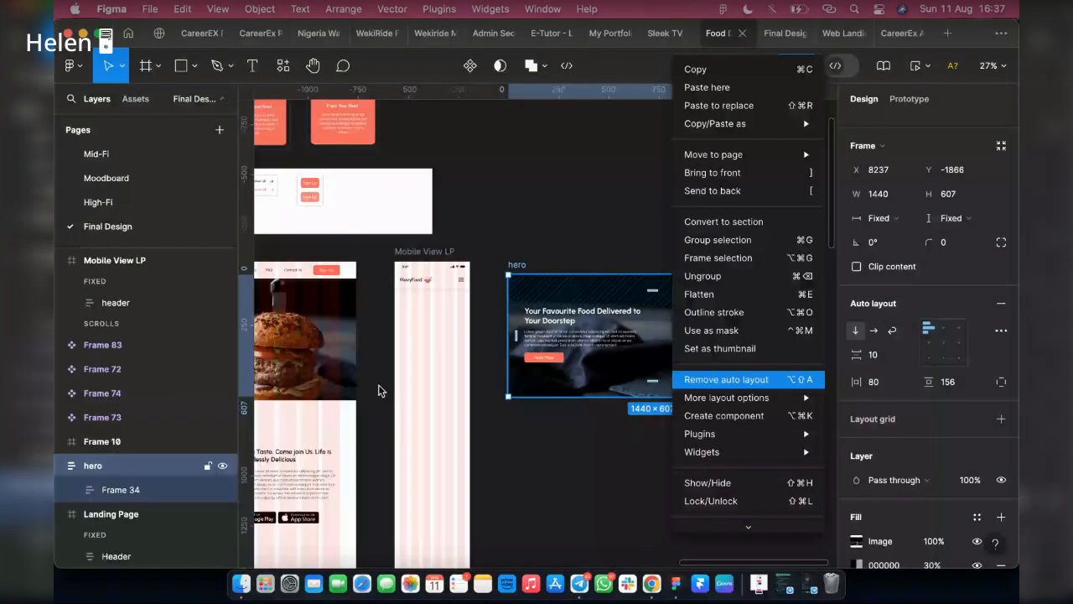
key(Return)
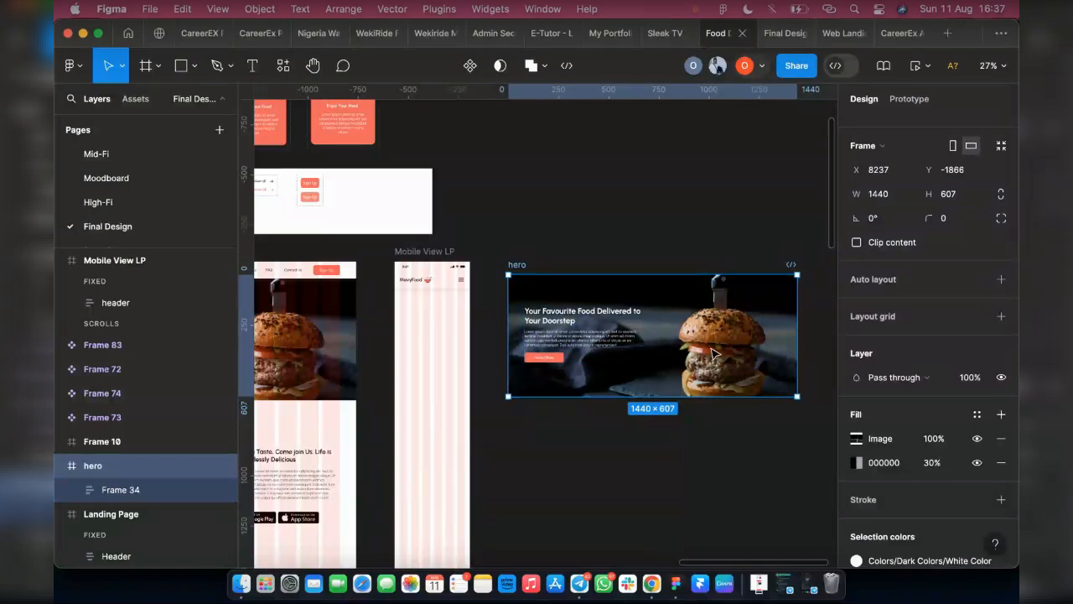
Step: Try the Fill mode on the hero's burger image with the frame stretched to about 959 high, and undo both changes
click(856, 437)
click(681, 240)
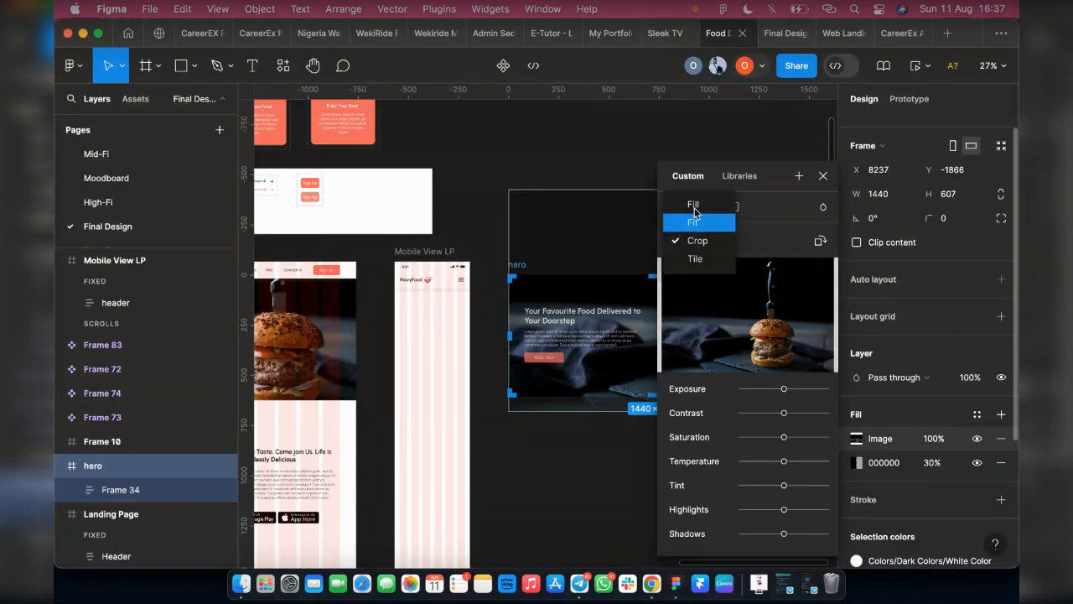
click(695, 201)
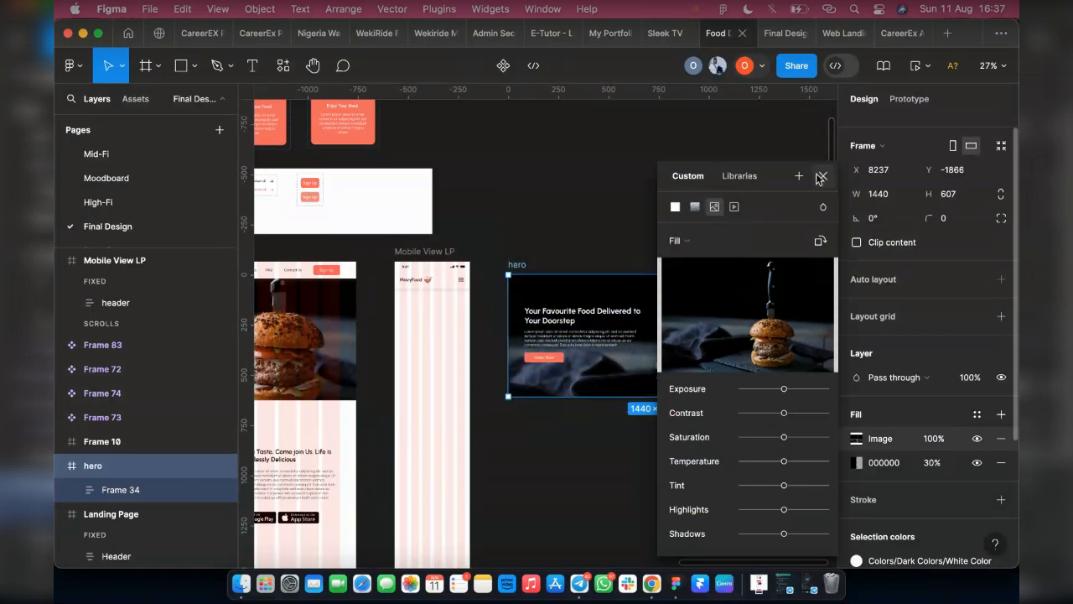
click(823, 175)
drag(634, 397, 637, 463)
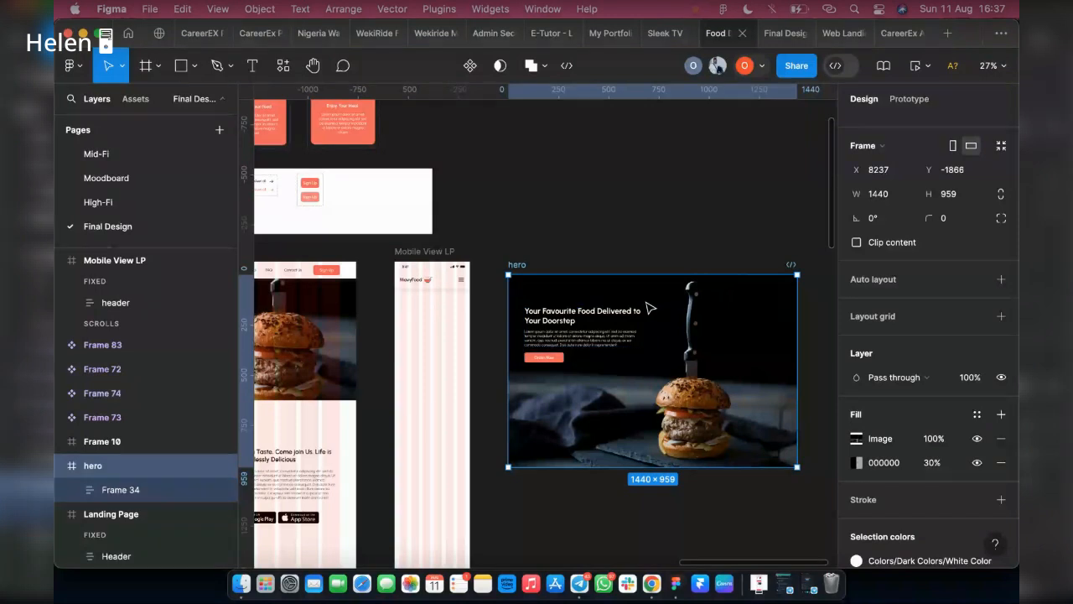
click(856, 438)
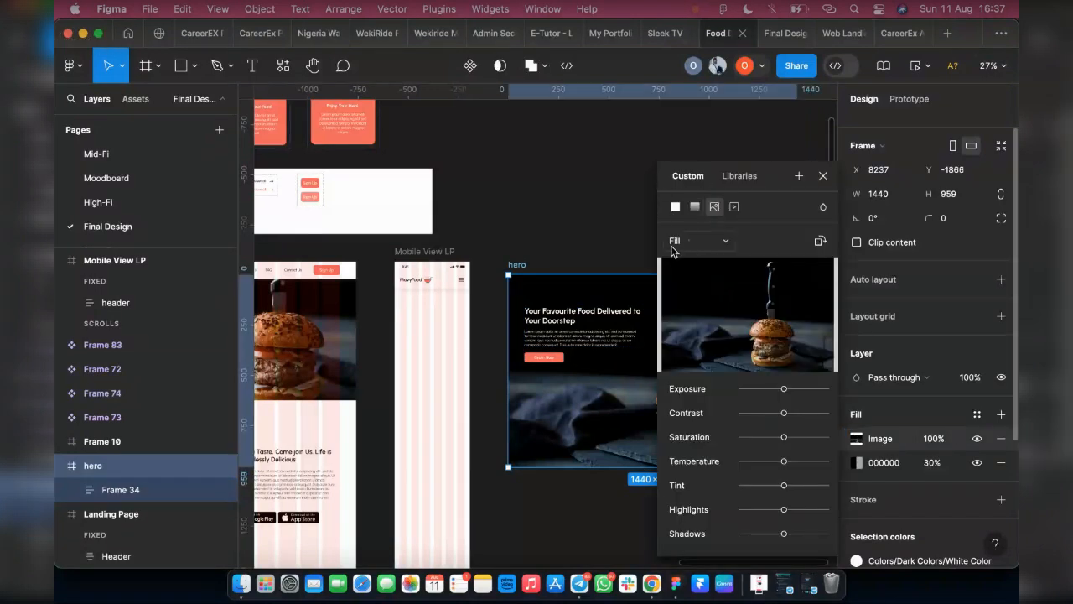
click(683, 241)
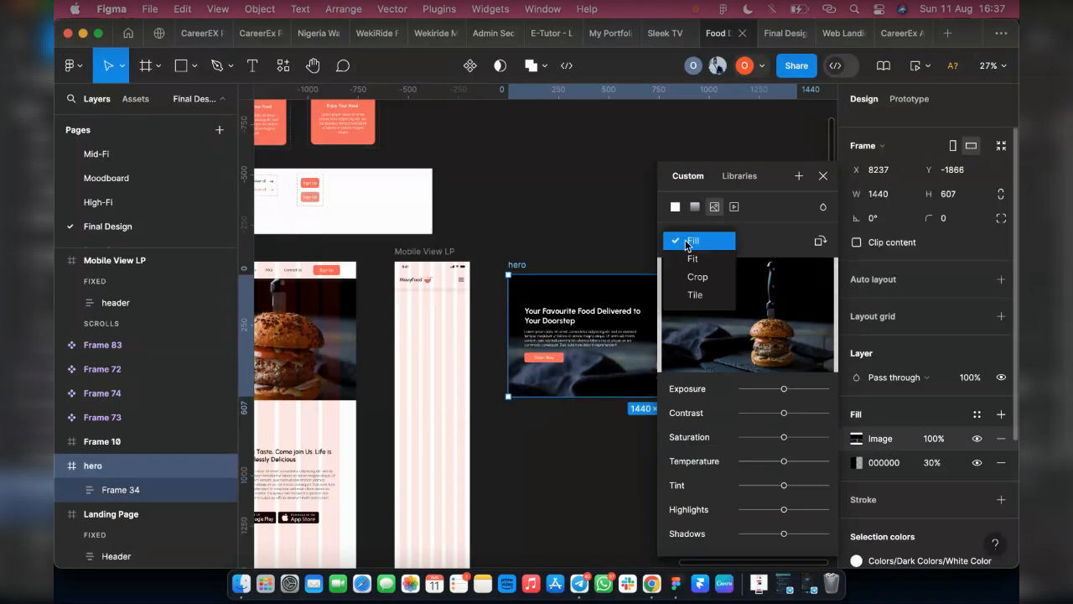
key(super+z)
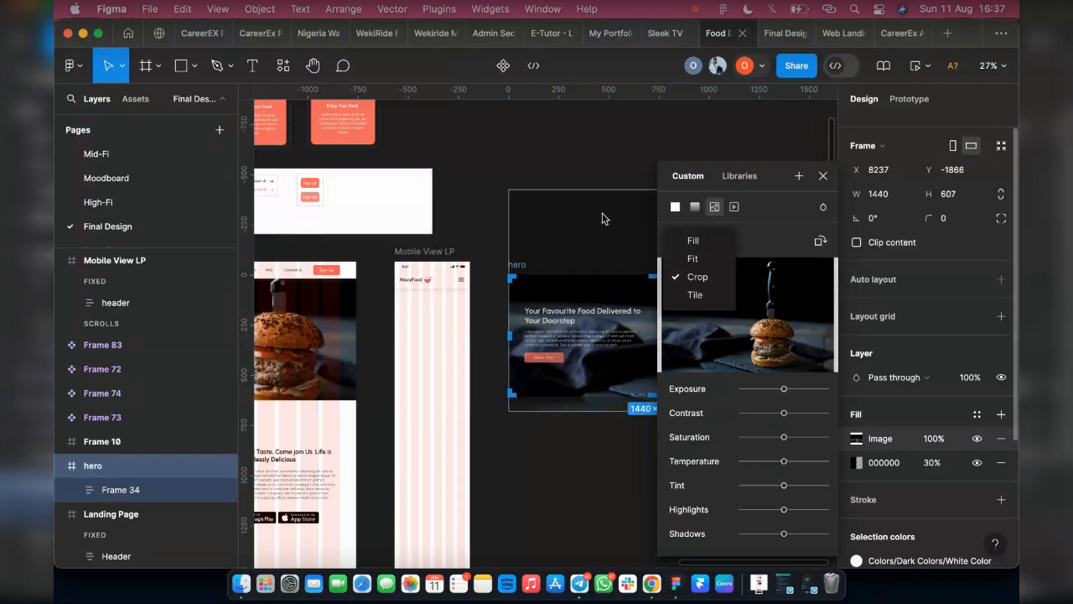
Step: Try stretching the hero frame to about 895 high with its image in Crop mode, and undo the resize
click(825, 182)
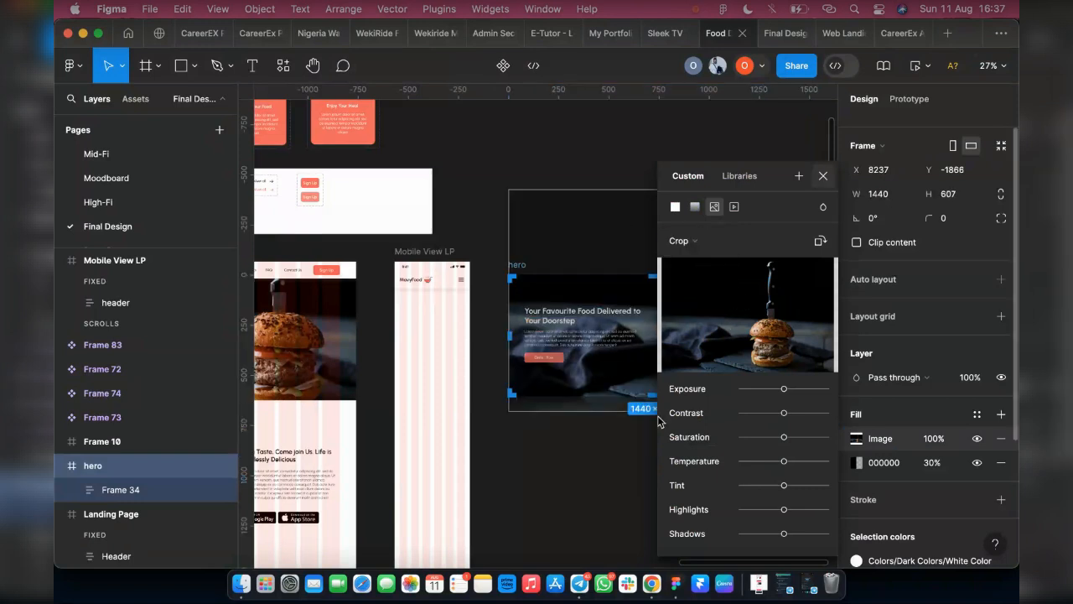
click(825, 177)
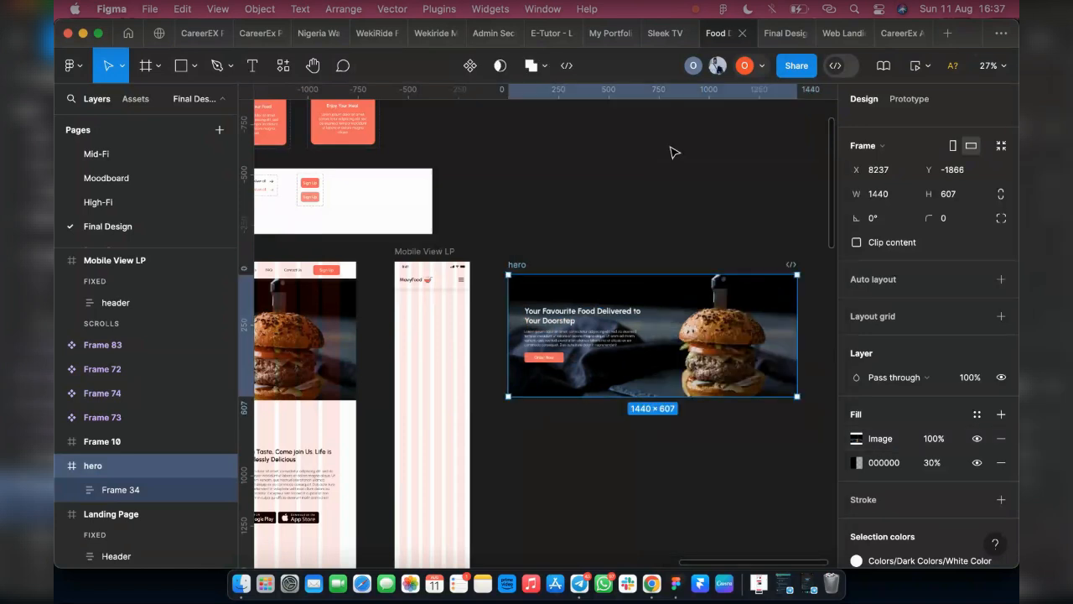
drag(607, 397, 612, 455)
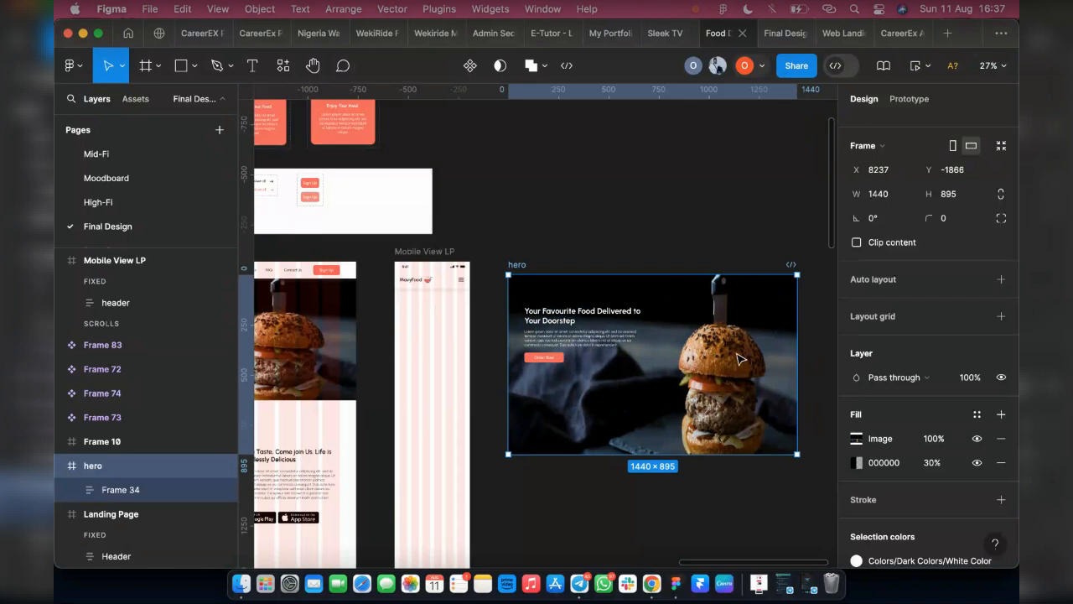
key(super+z)
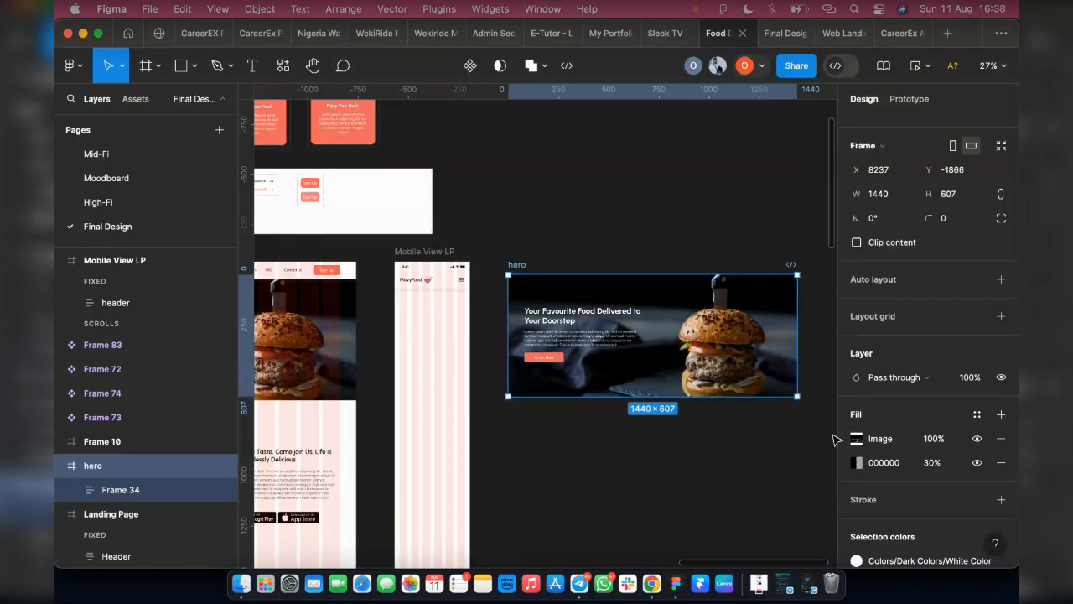
Step: Switch the hero's background image from Crop to Fill and extend the frame's height to about 835
click(856, 437)
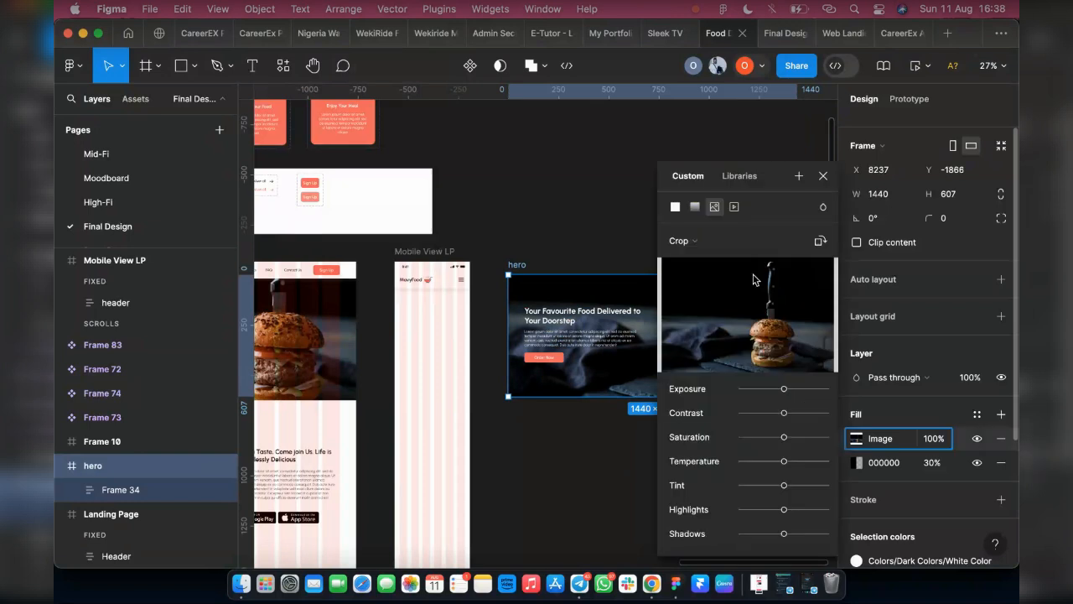
click(678, 241)
click(683, 205)
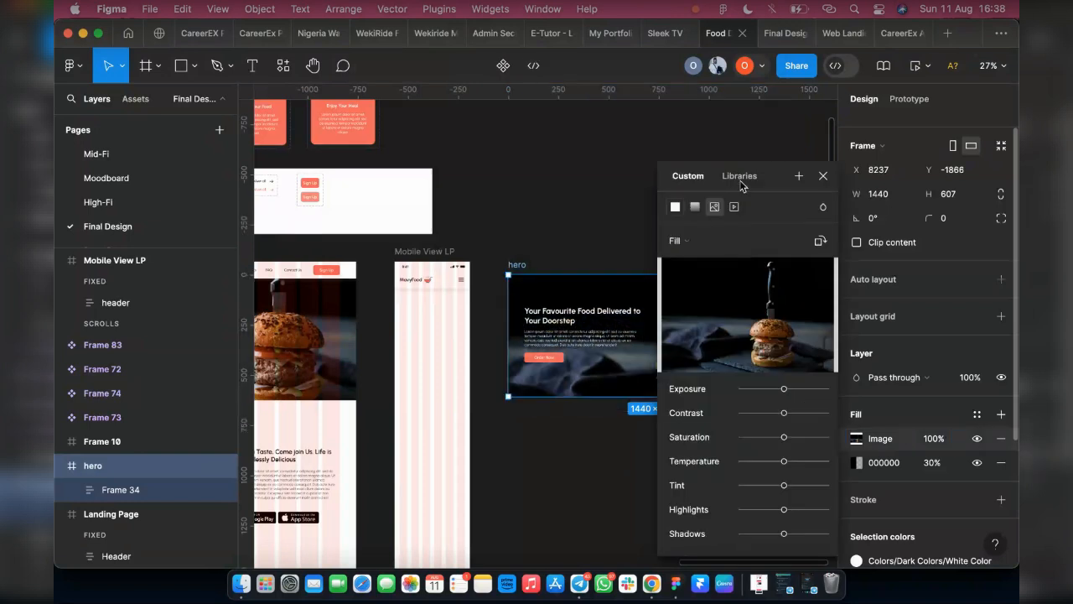
key(Escape)
drag(671, 395, 673, 441)
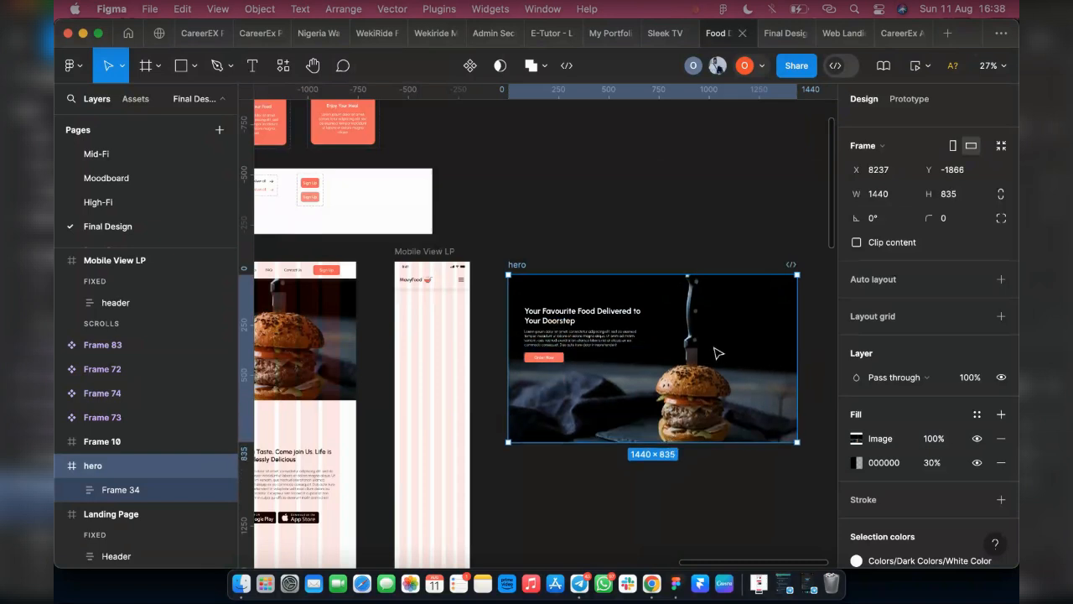
Step: Move the copied hero frame closer to Mobile View LP and apply the Heading 1 text style to its heading
drag(702, 350, 697, 367)
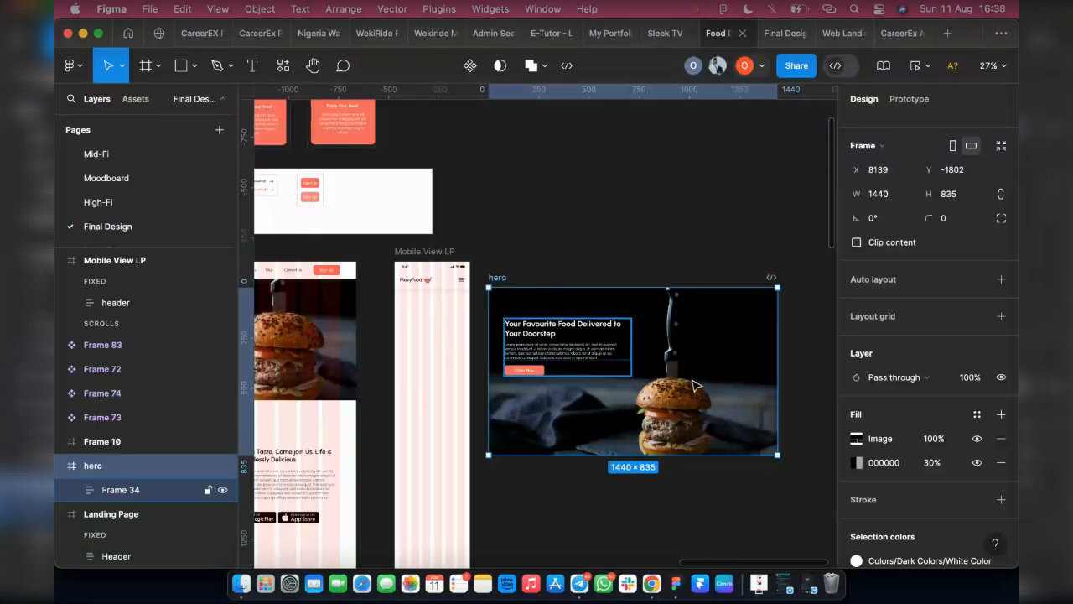
click(541, 344)
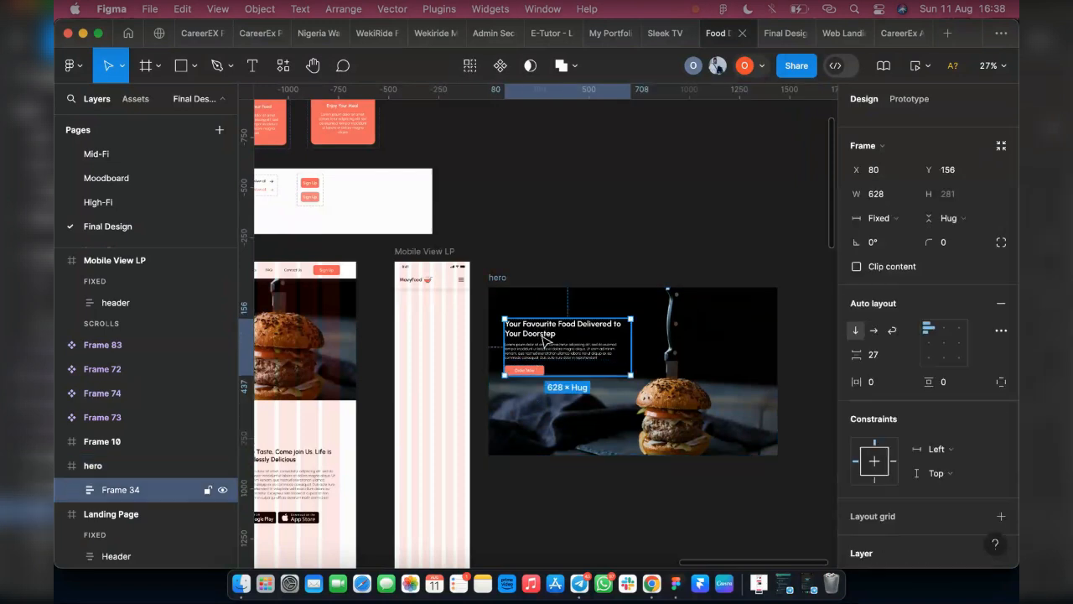
click(542, 342)
click(544, 340)
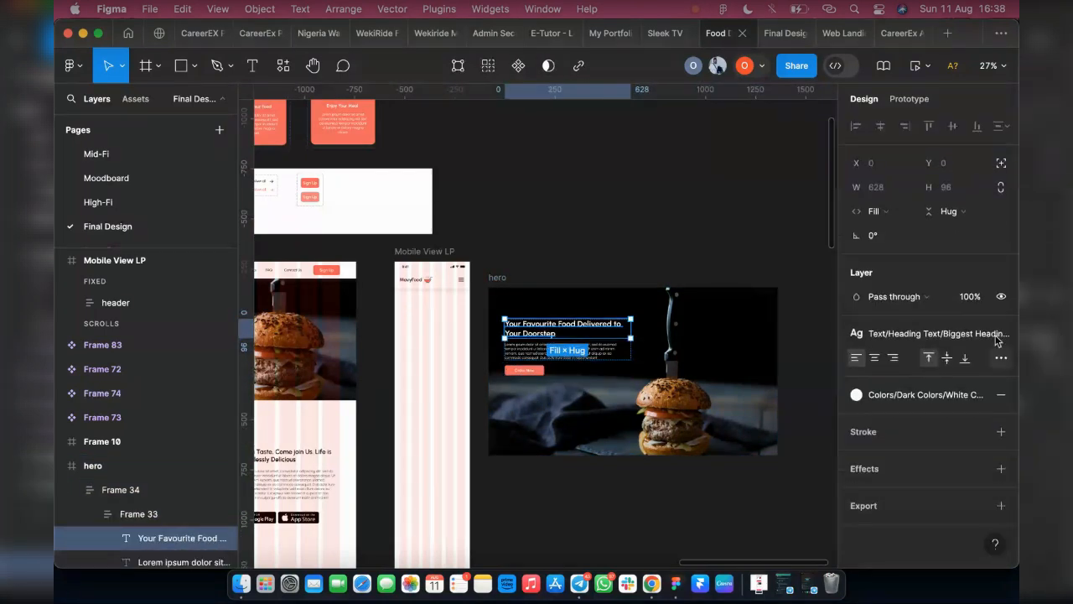
click(948, 337)
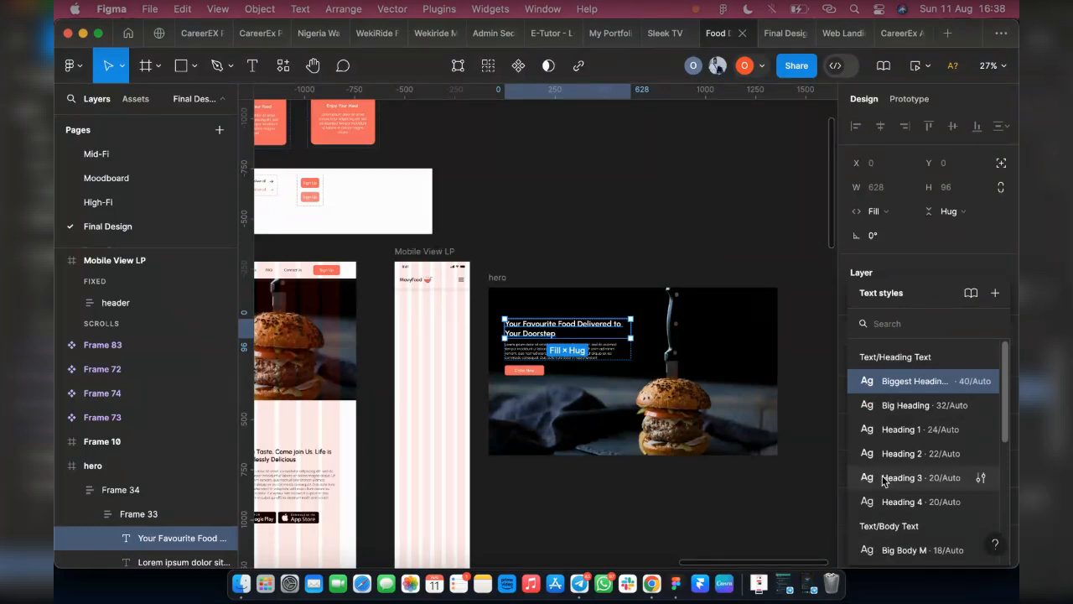
click(906, 431)
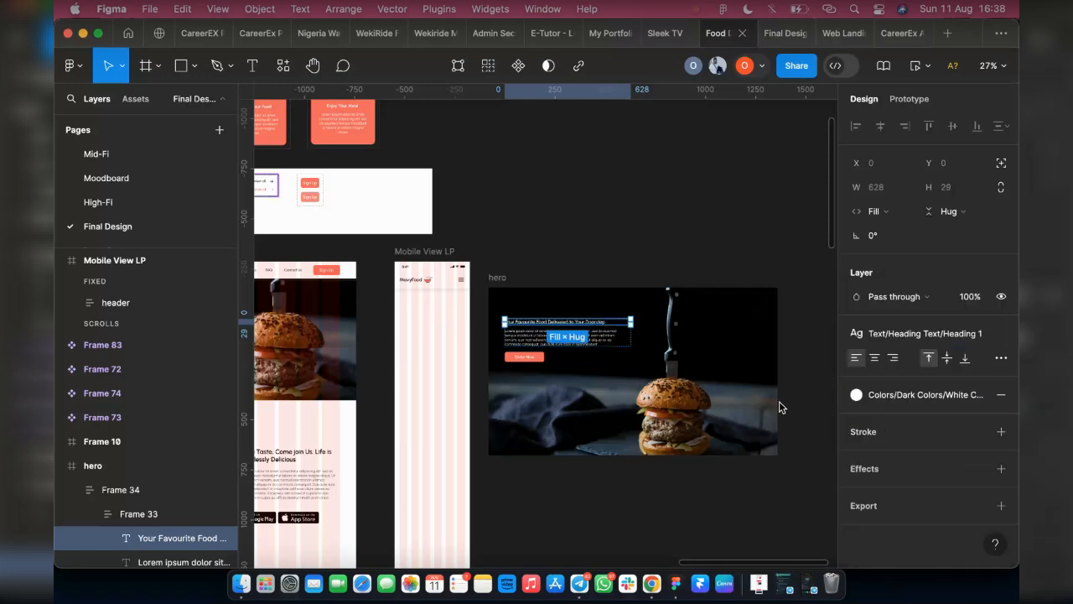
Step: Check the Sign Up title's text settings on the Mid-Fi page's Filled Sign Up screen and return to the Final Design page
click(94, 154)
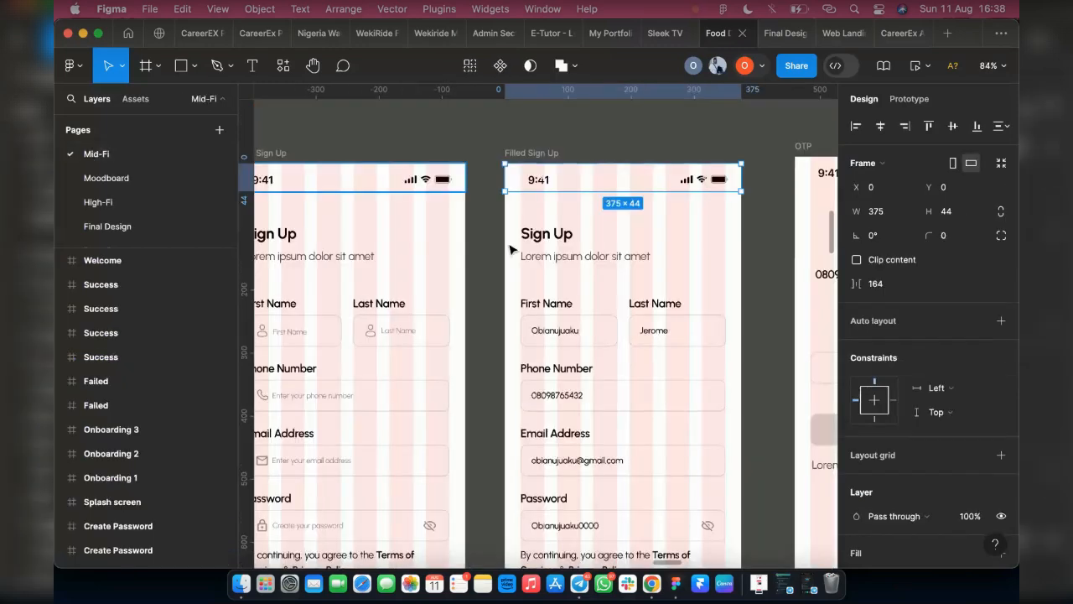
click(564, 243)
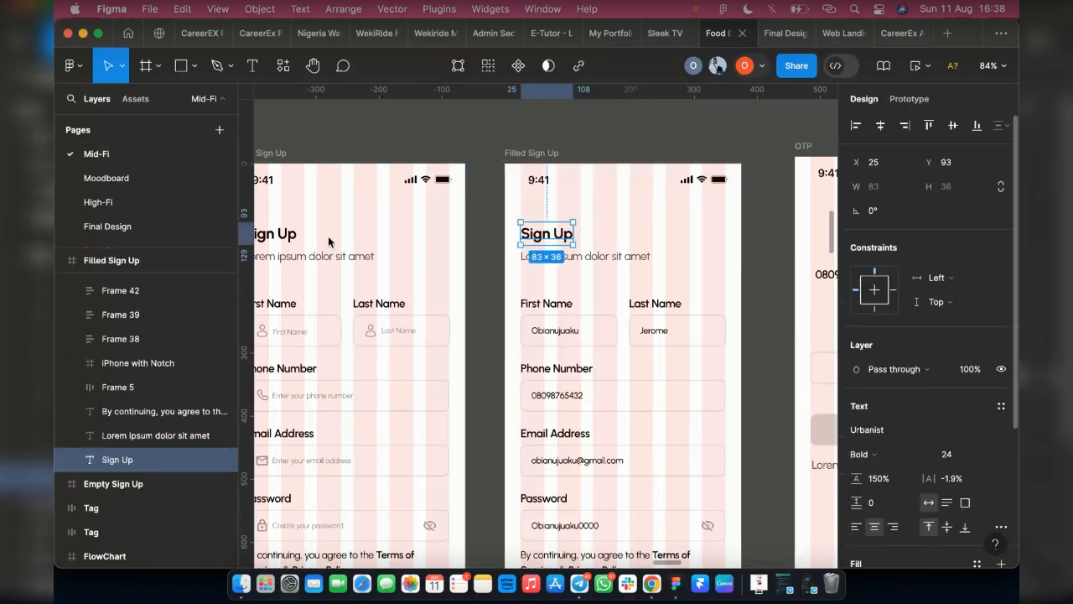
scroll(856, 328, down, 3)
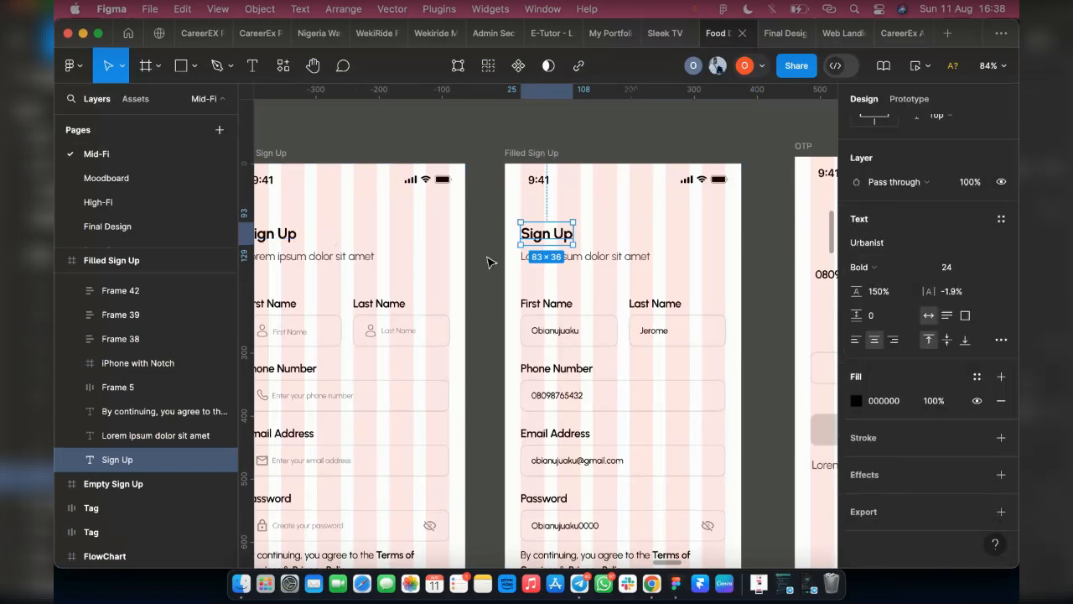
scroll(491, 263, down, 5)
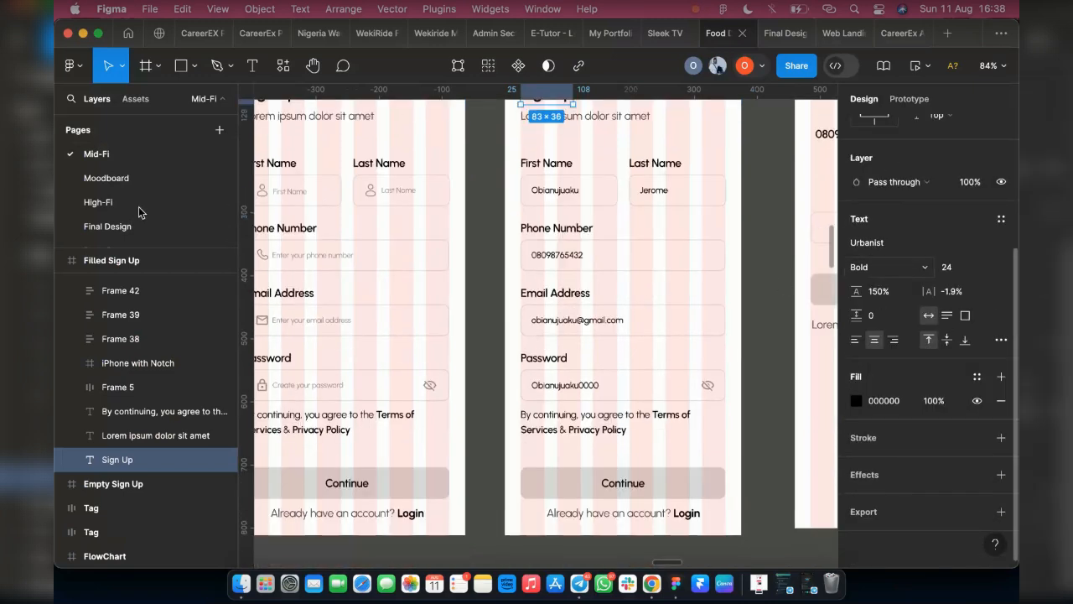
click(118, 227)
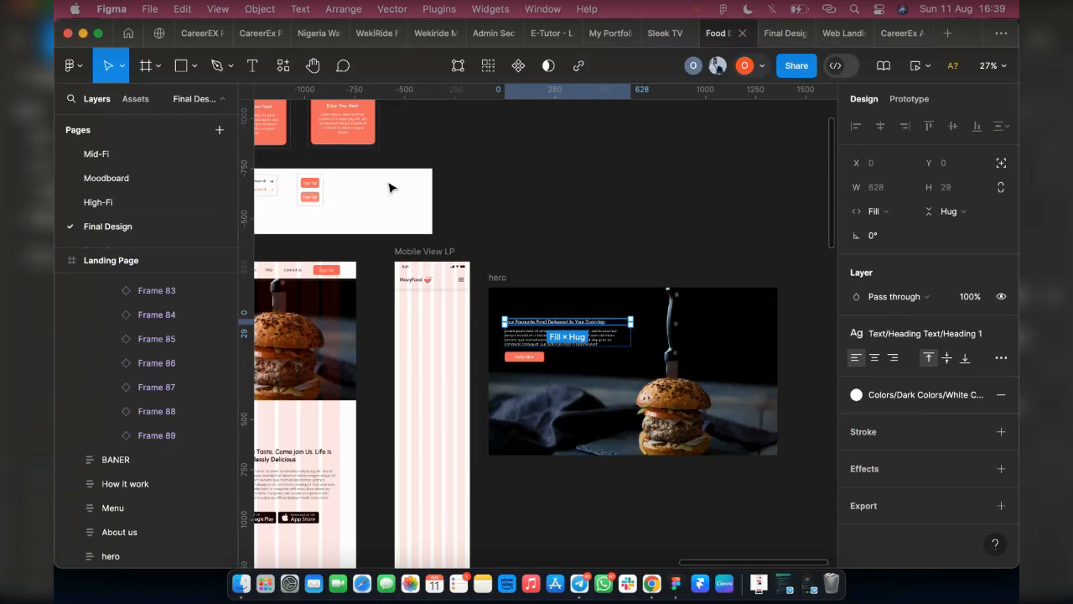
Step: Try the hero heading in Bold with its text style detached, and reapply the Heading 1 style
click(1002, 336)
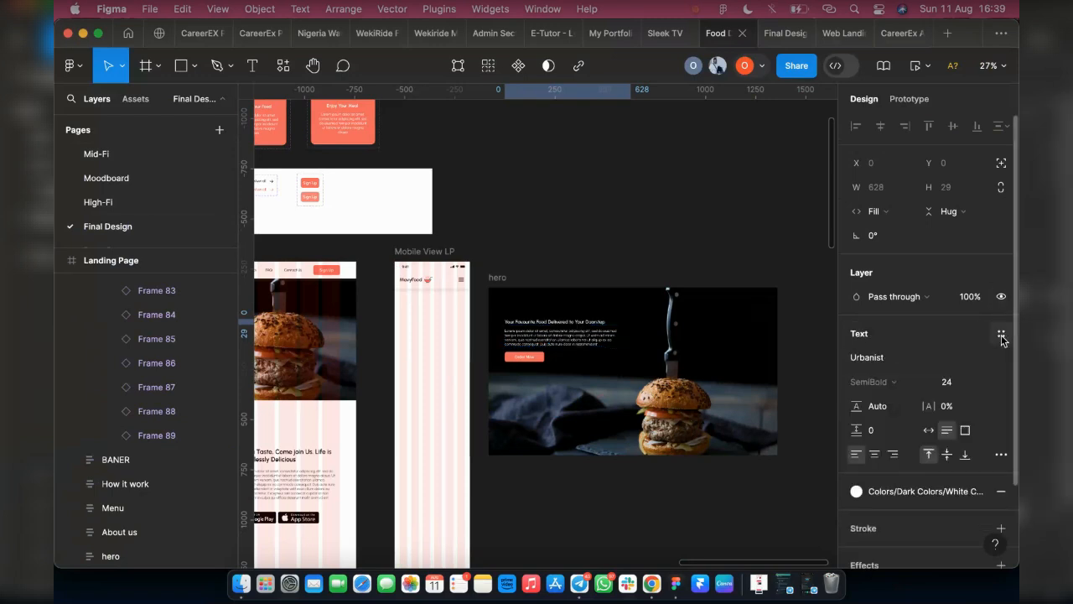
click(900, 385)
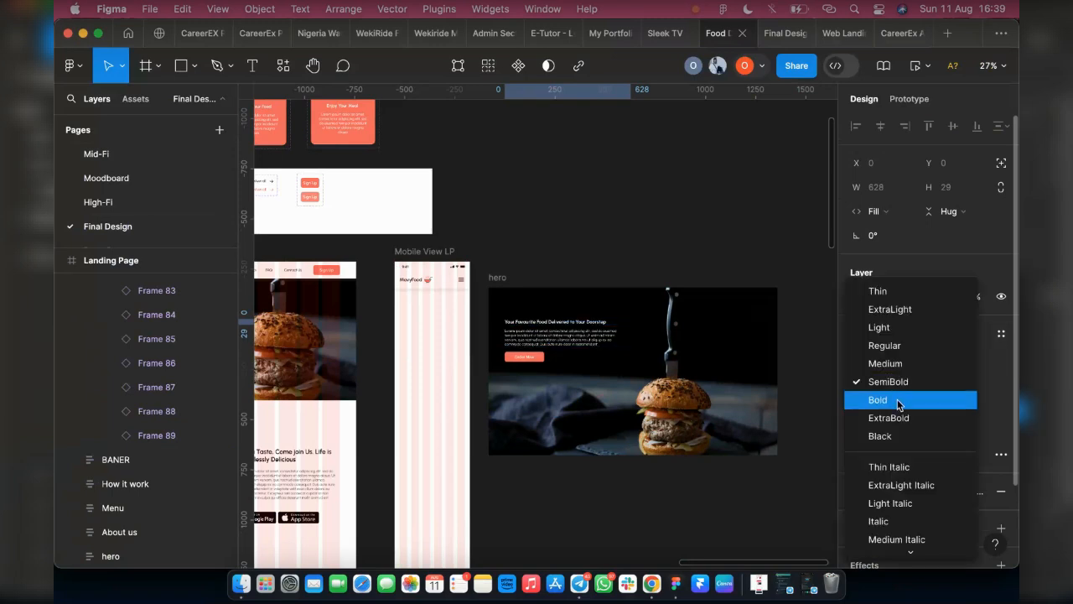
click(900, 400)
click(1002, 334)
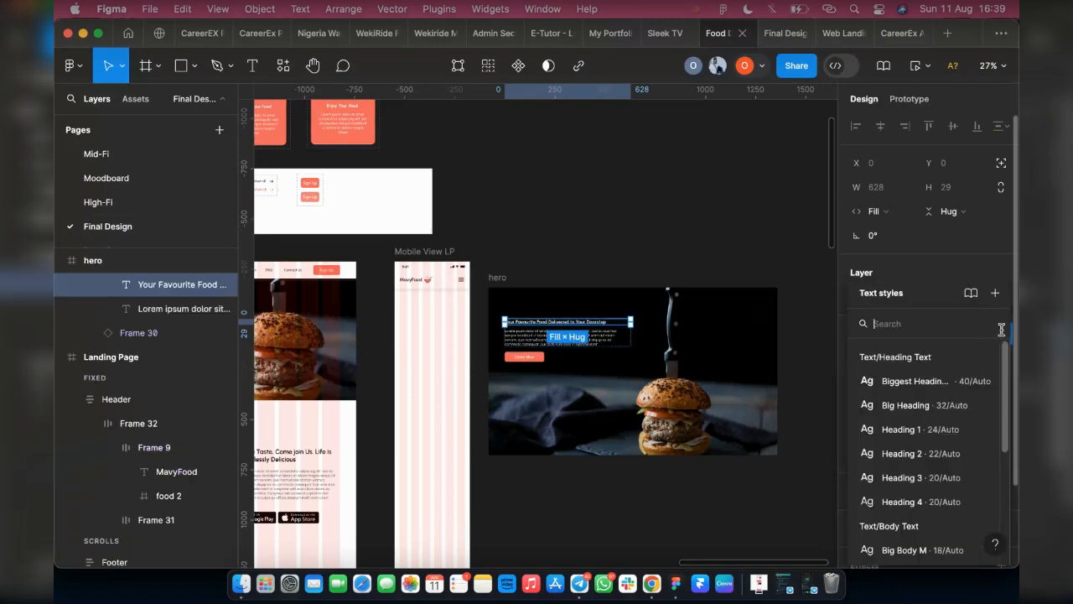
click(901, 429)
Step: Apply the Medium Body R text style to the hero's lorem ipsum paragraph
scroll(520, 319, up, 2)
scroll(520, 321, up, 5)
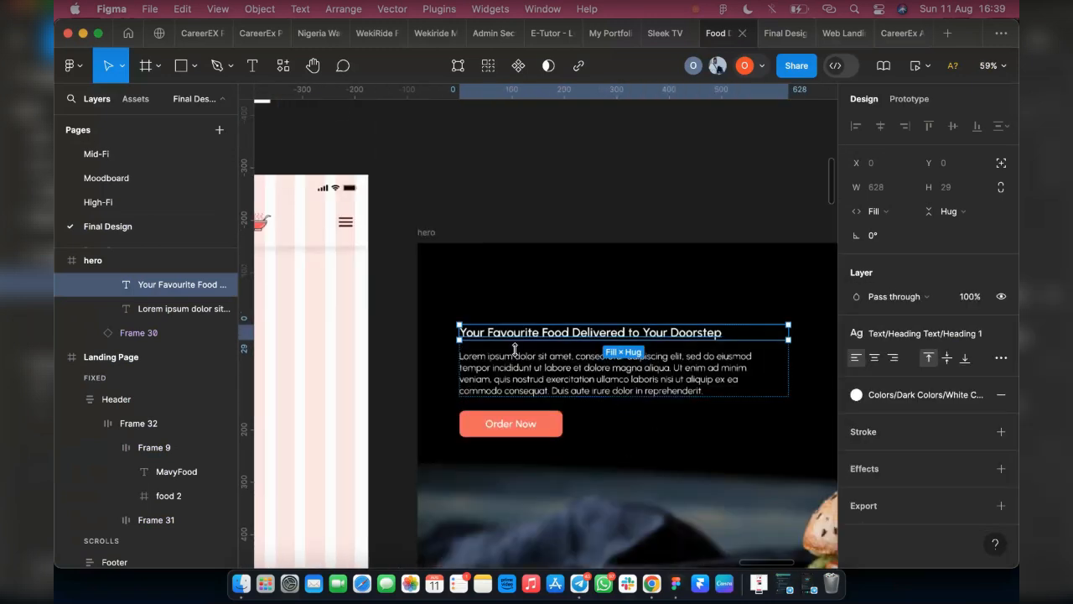
click(587, 378)
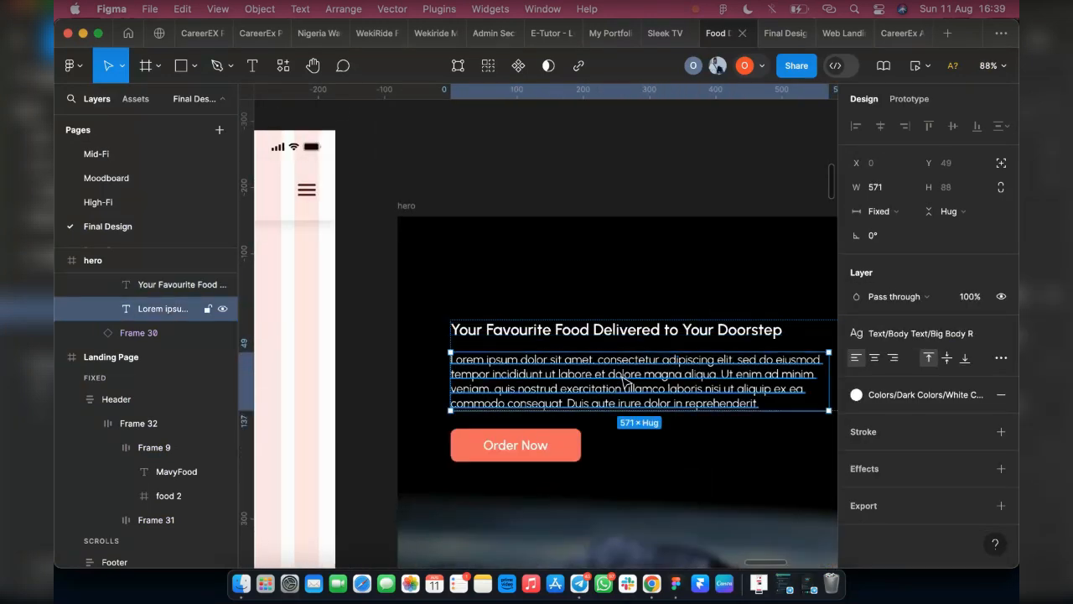
click(929, 333)
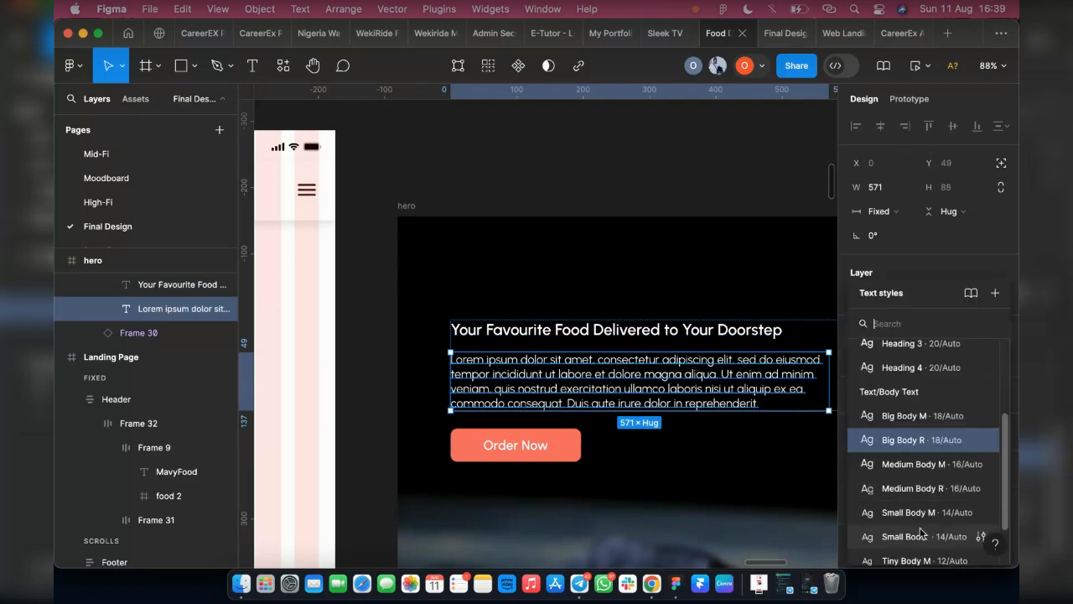
click(922, 488)
Step: Narrow the hero's paragraph to about 313 wide and its heading to about 297 wide
scroll(587, 411, down, 1)
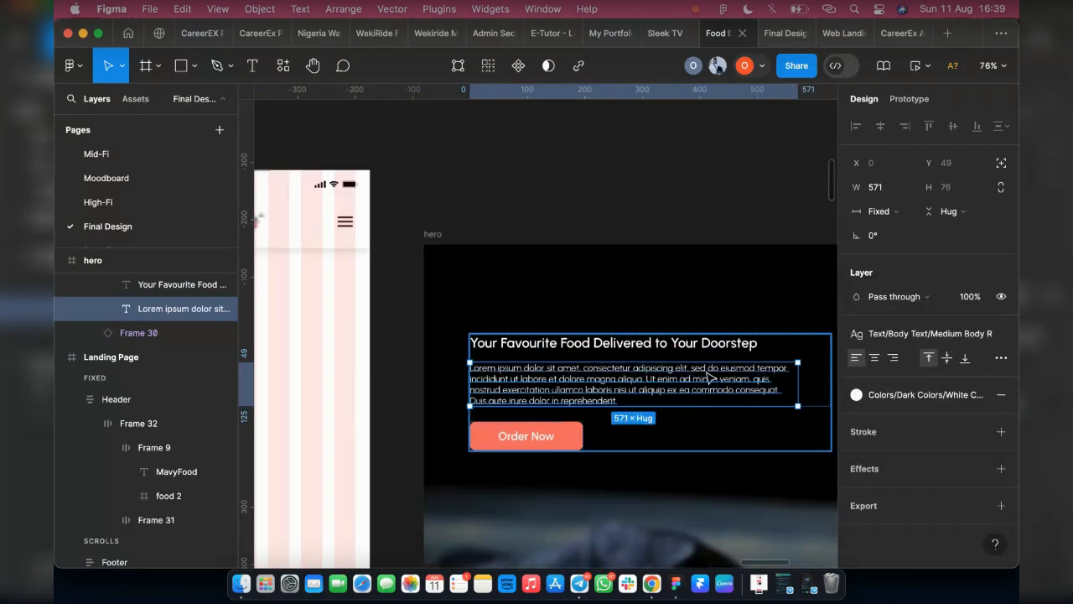
double_click(797, 384)
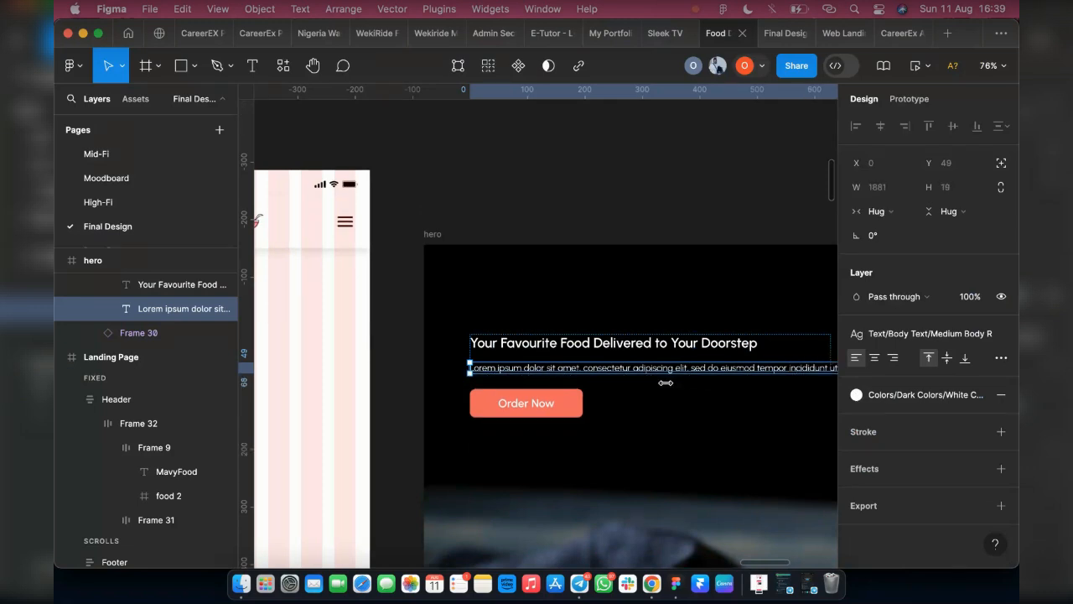
key(super+z)
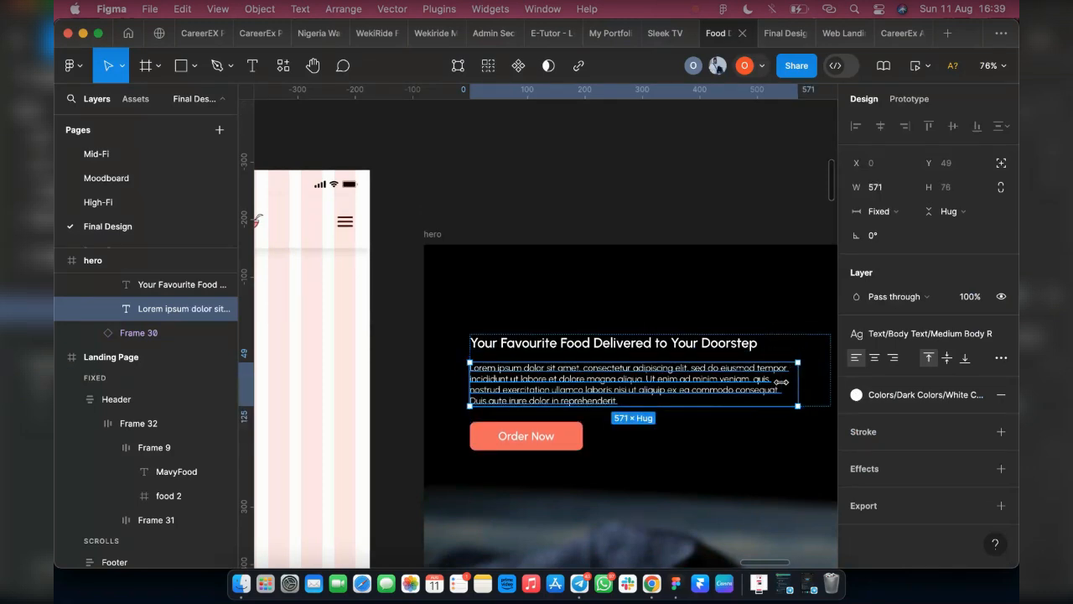
drag(781, 383, 650, 384)
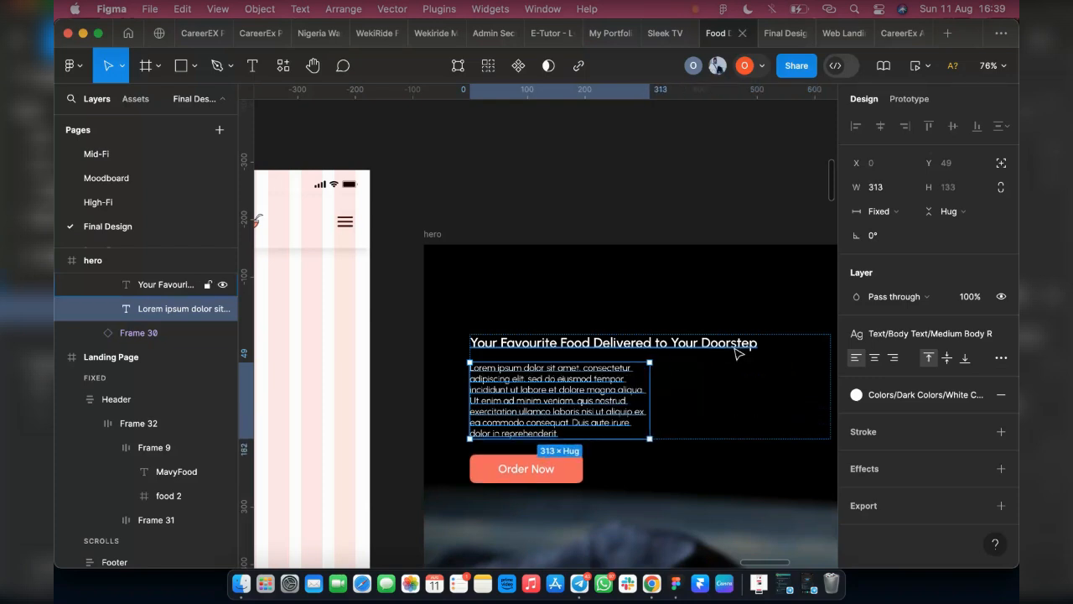
click(736, 346)
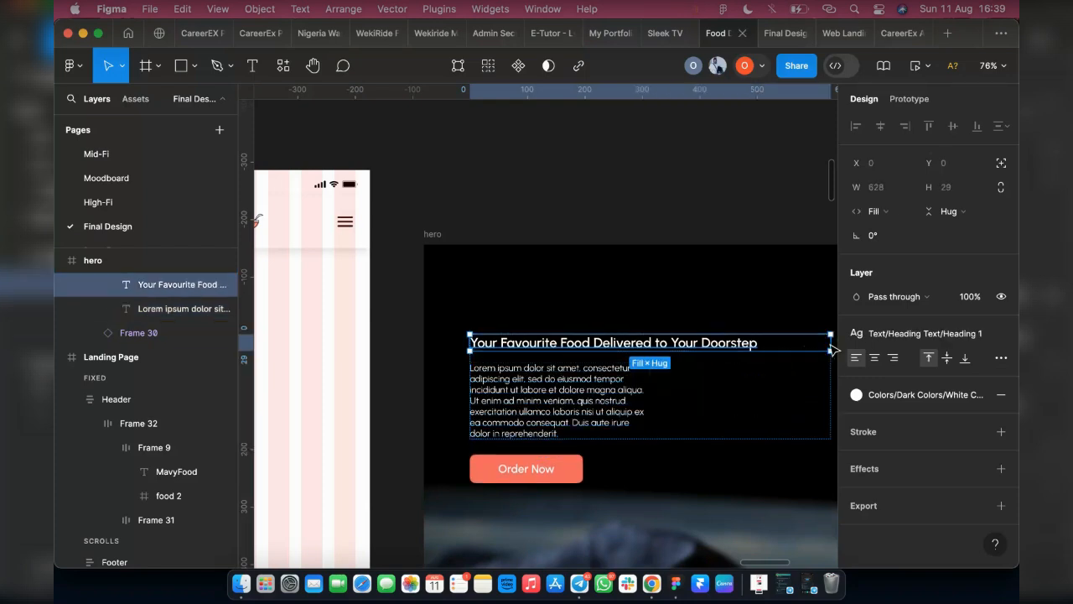
scroll(831, 348, right, 2)
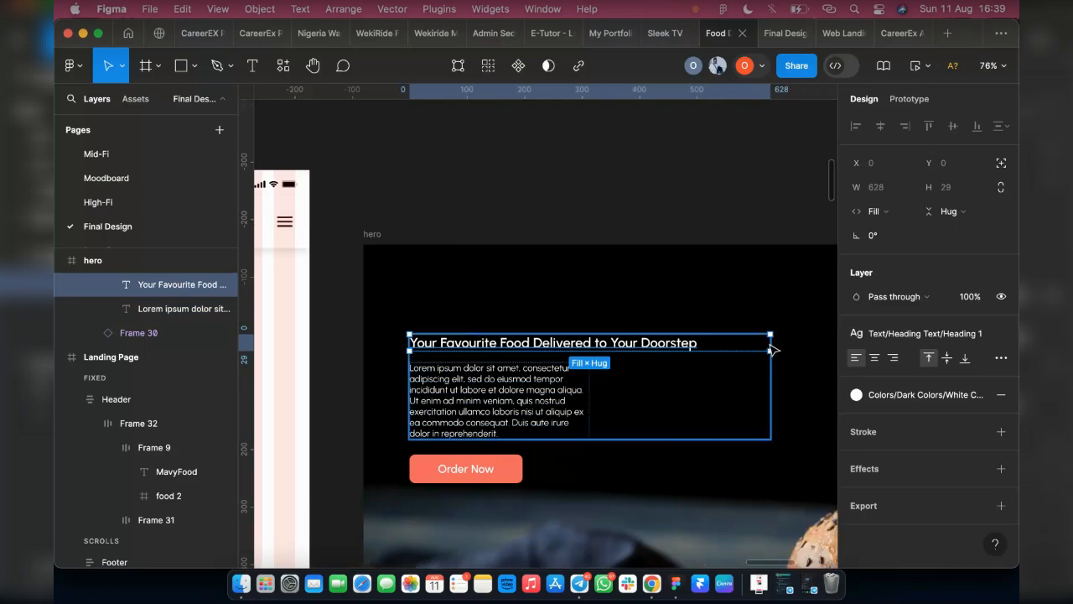
drag(769, 343, 580, 344)
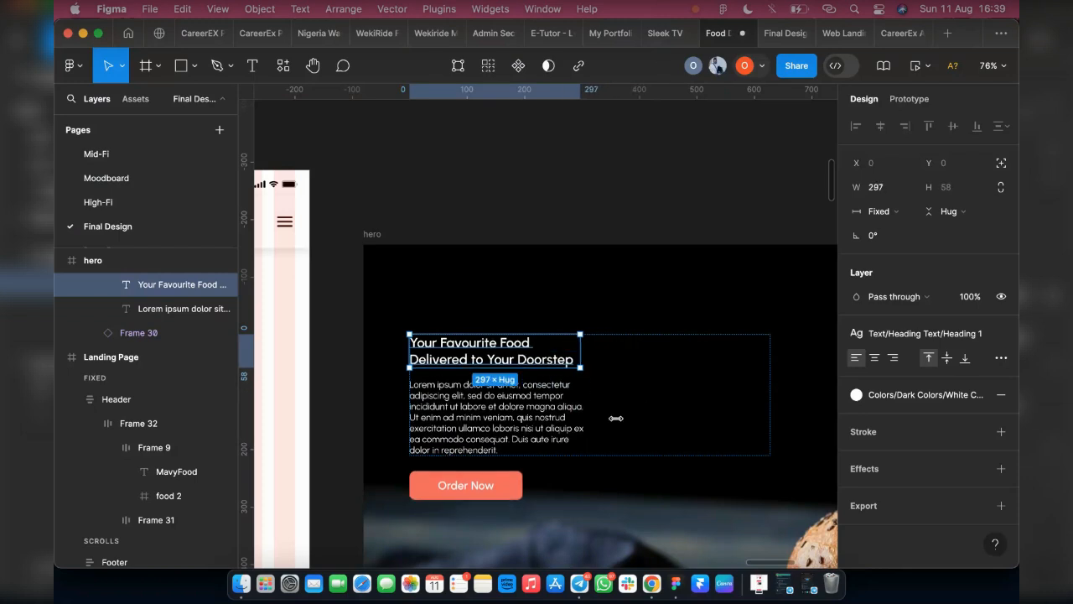
Step: Narrow Frame 33 around the hero text to about 313 wide and its parent Frame 34 to about 324 wide
key(shift+a)
drag(771, 395, 590, 395)
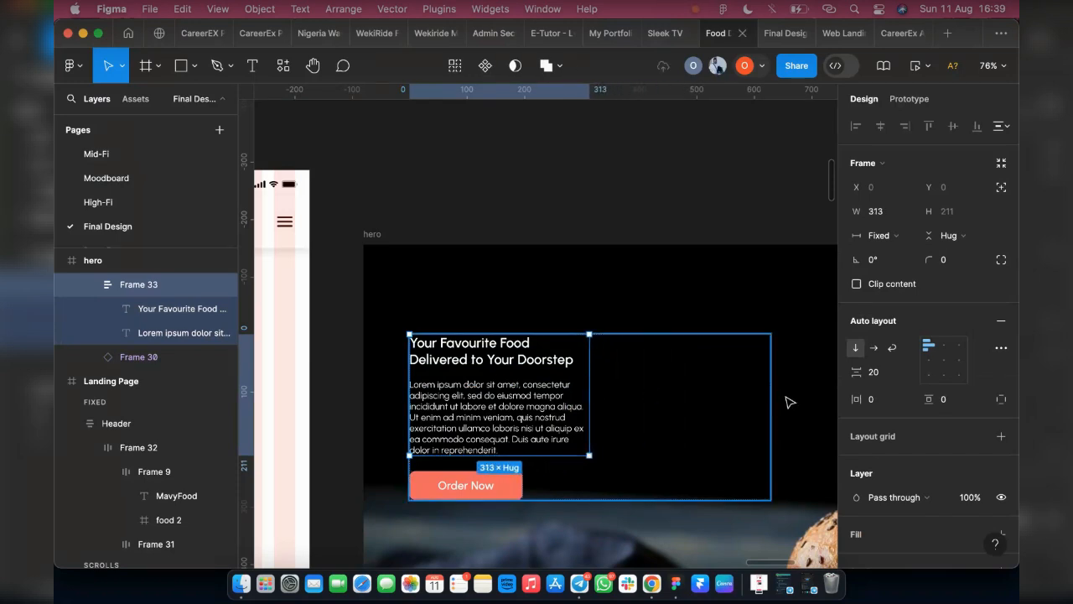
key(shift+a)
drag(770, 397, 594, 396)
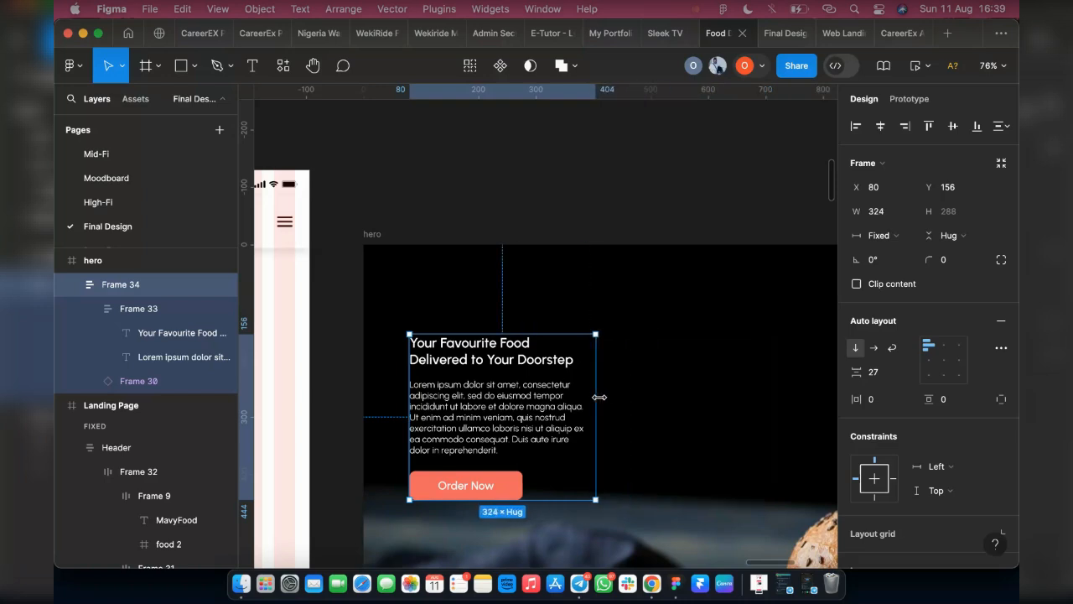
Step: Set the hero frame's width to 375 and center Frame 34 horizontally inside it
scroll(631, 401, down, 3)
scroll(631, 401, down, 1)
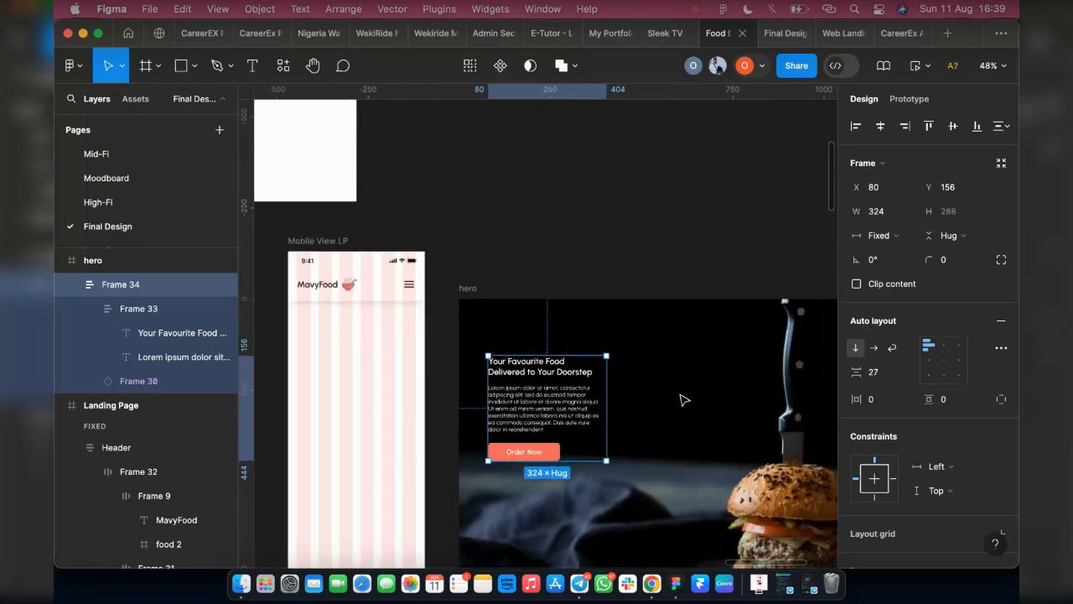
scroll(685, 401, down, 2)
scroll(685, 398, right, 3)
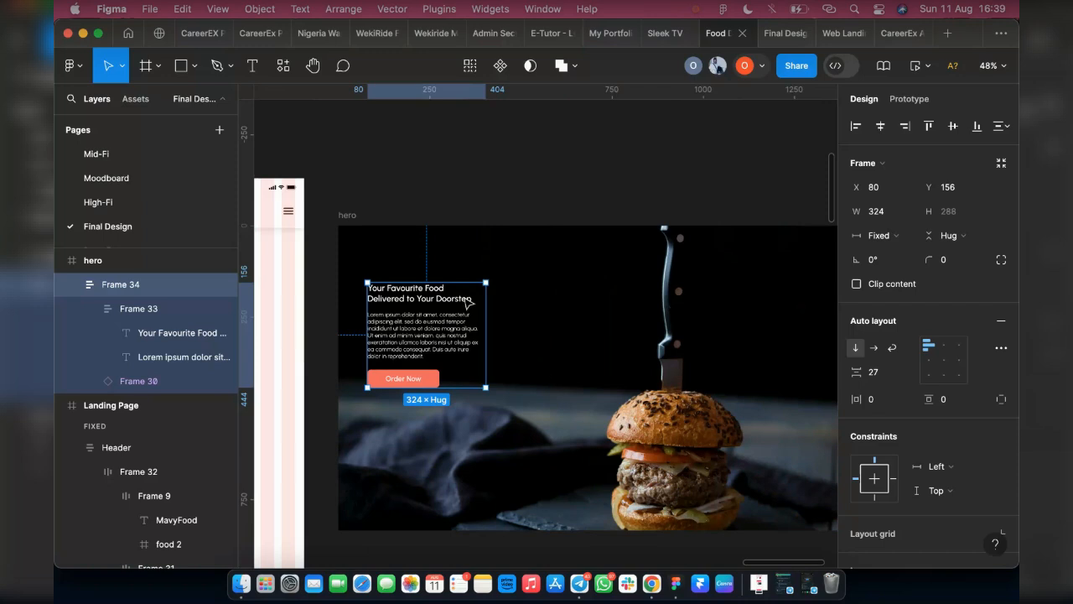
click(386, 223)
click(887, 215)
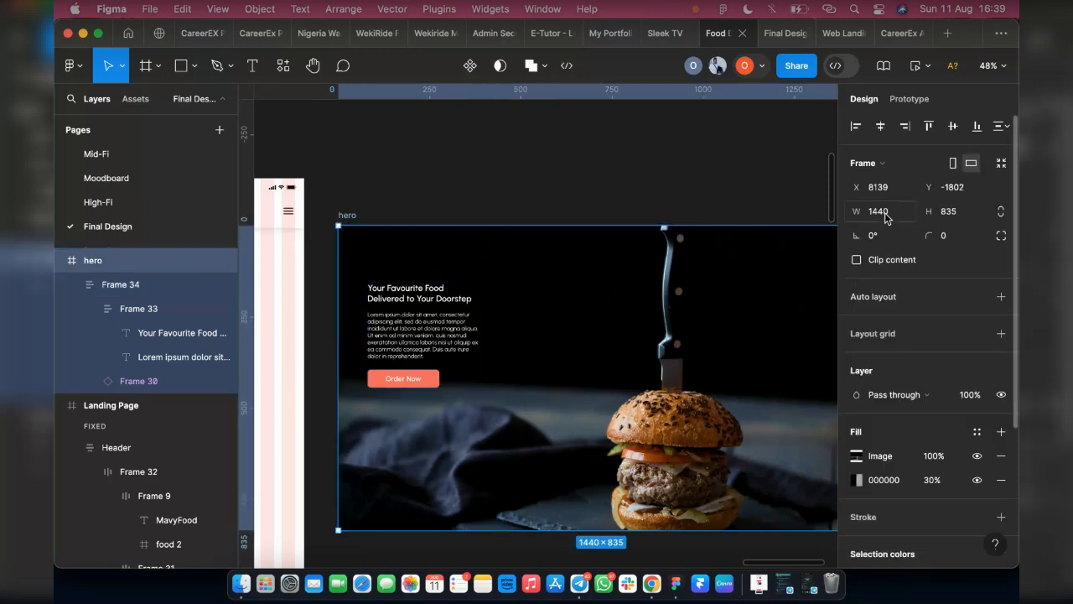
text(375)
key(Return)
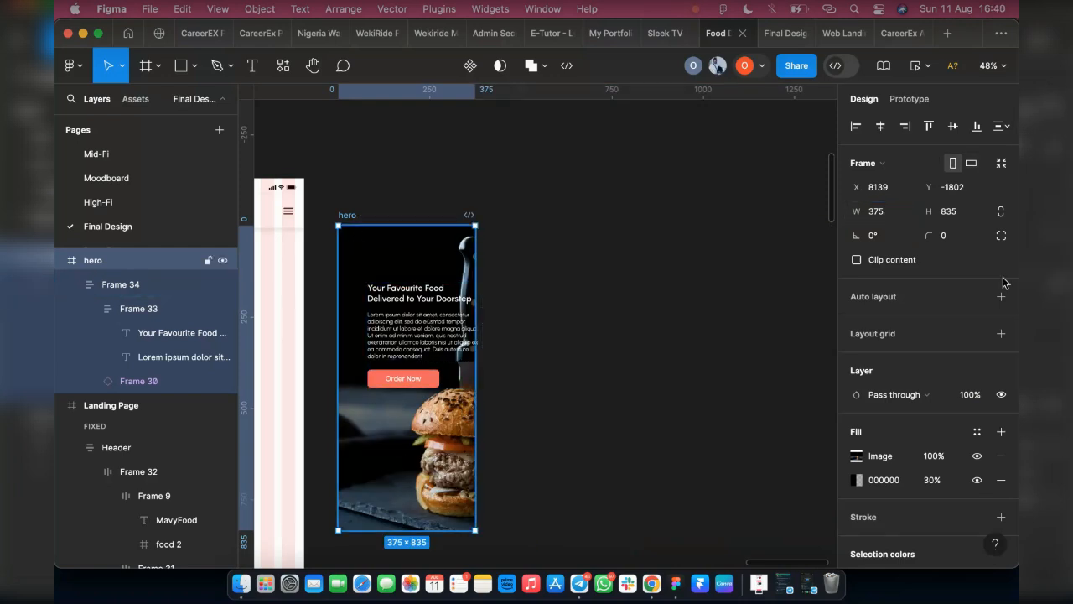
click(377, 312)
click(880, 126)
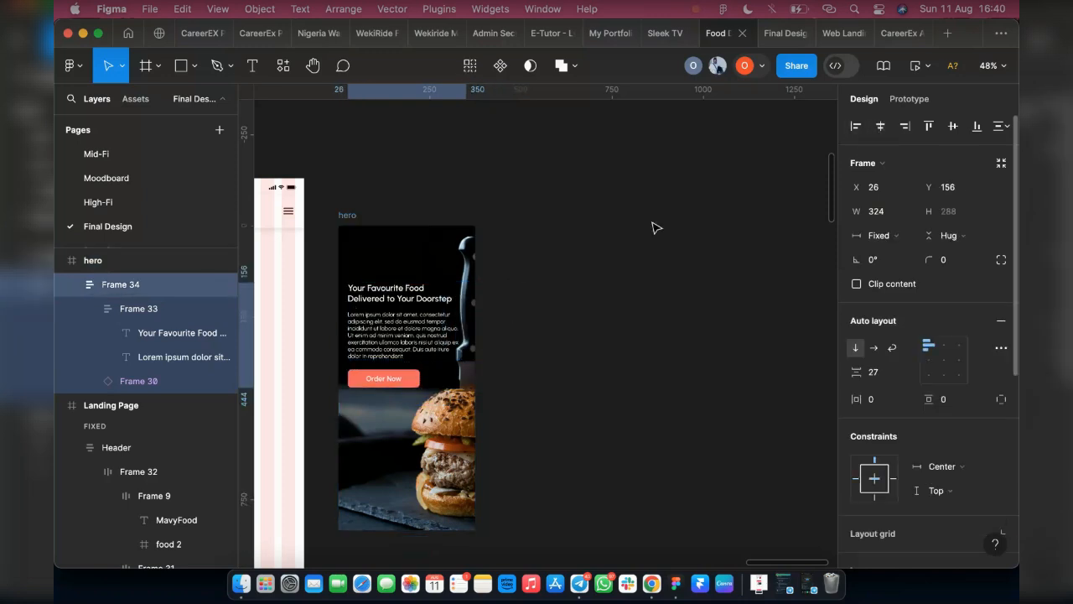
Step: Place the hero frame inside Mobile View LP, aligned to its left edge and directly below the header at Y 136
click(351, 218)
scroll(504, 298, left, 3)
drag(566, 294, 408, 399)
click(856, 126)
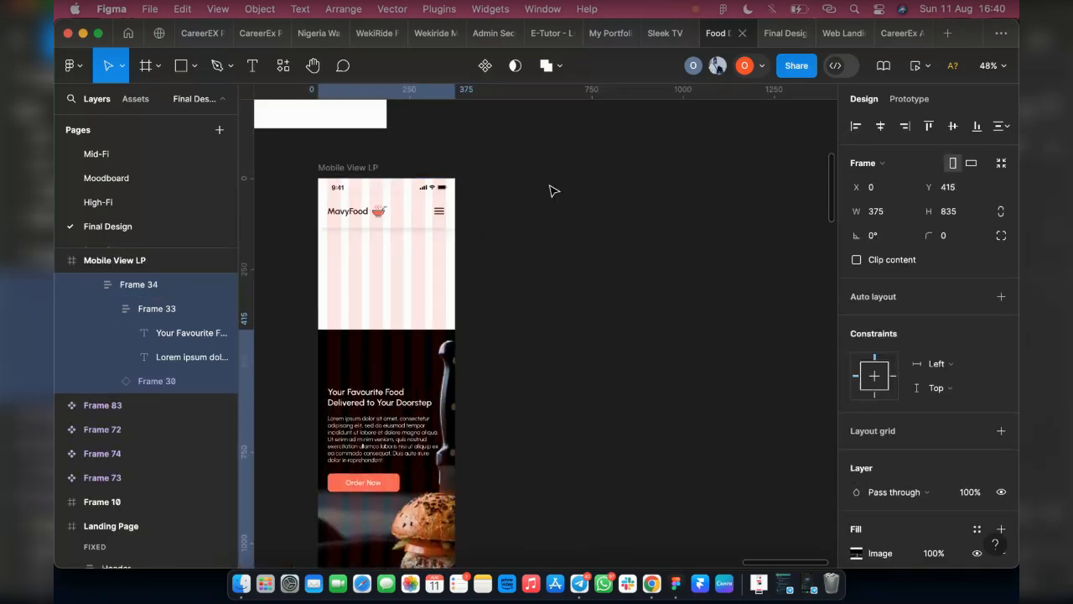
drag(388, 428, 389, 327)
scroll(386, 403, down, 2)
scroll(355, 385, up, 2)
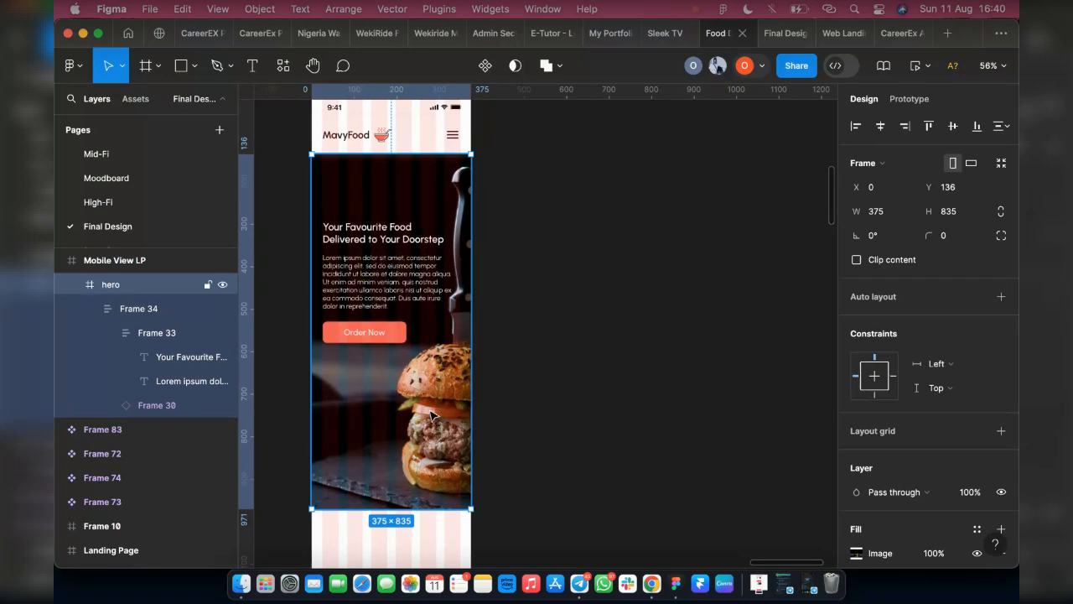
scroll(430, 414, down, 2)
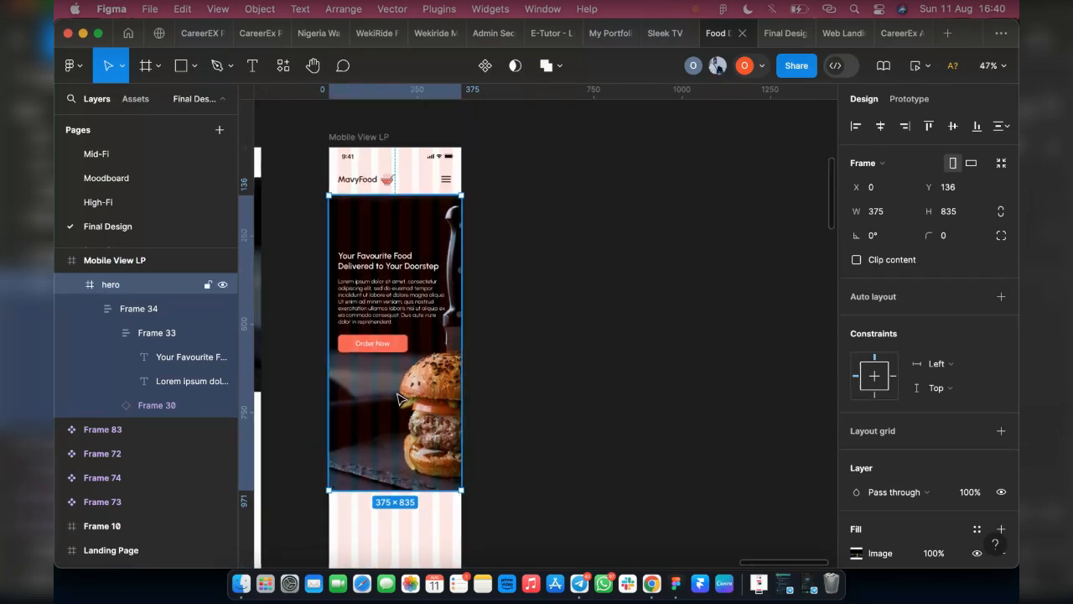
scroll(367, 433, left, 5)
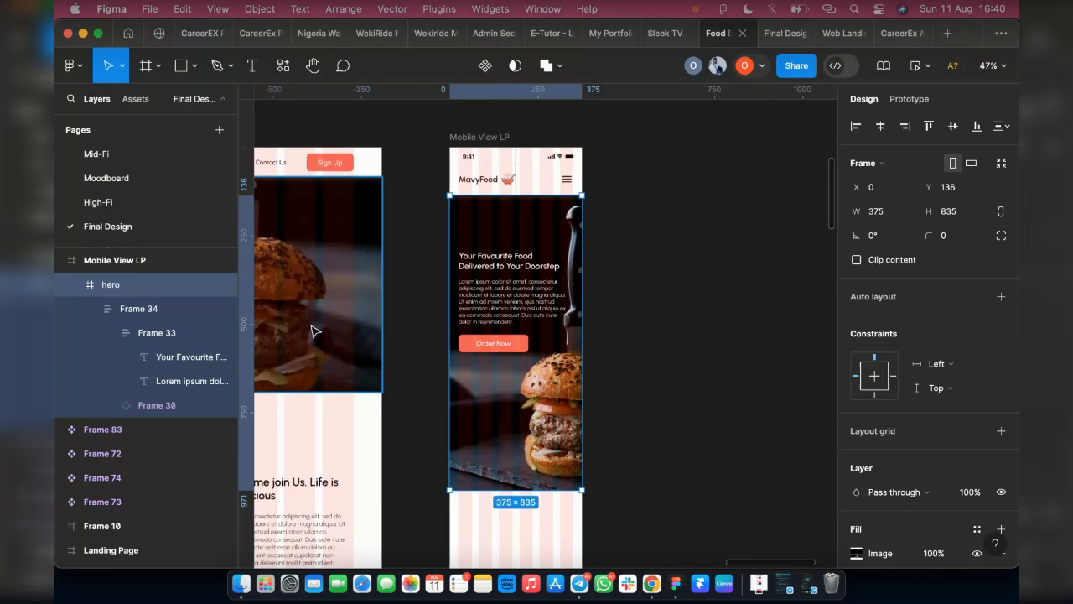
scroll(312, 331, left, 12)
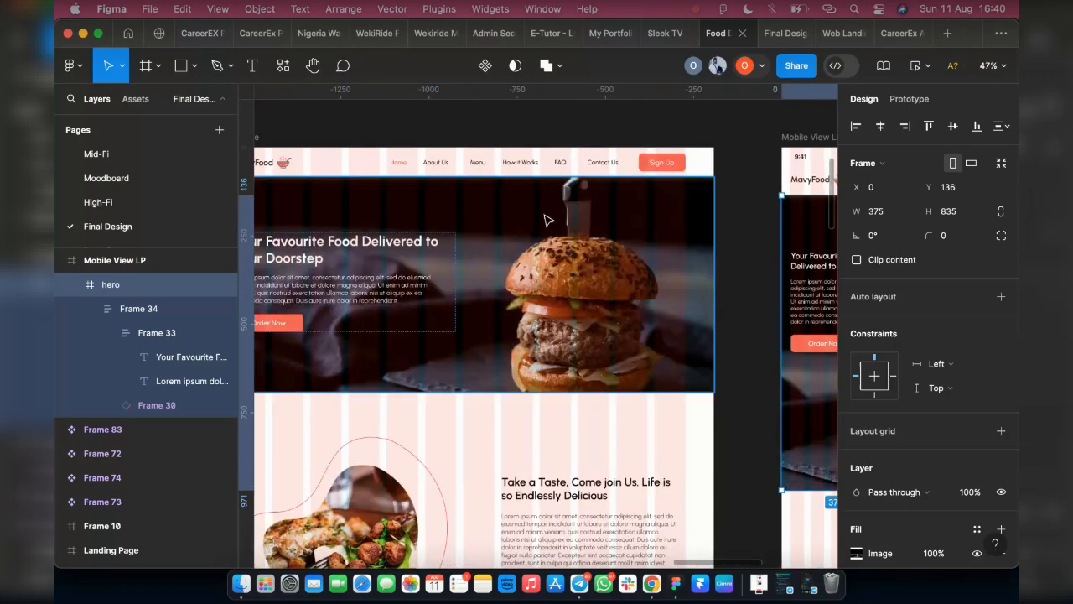
scroll(453, 332, right, 6)
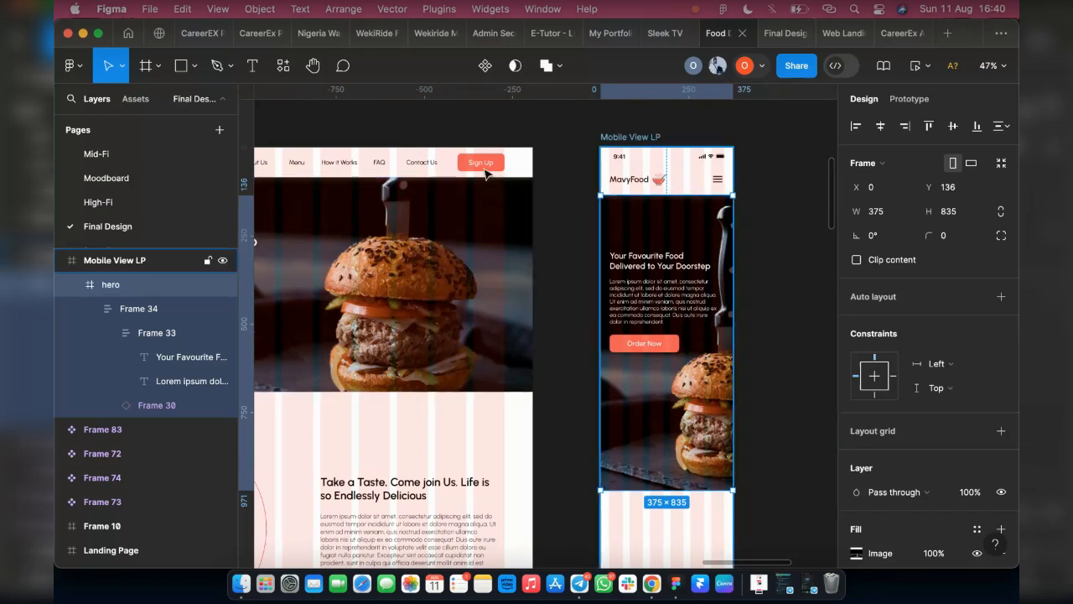
Step: Switch to Chrome, search the web for "bolt" and open the Bolt website at bolt.eu
click(652, 584)
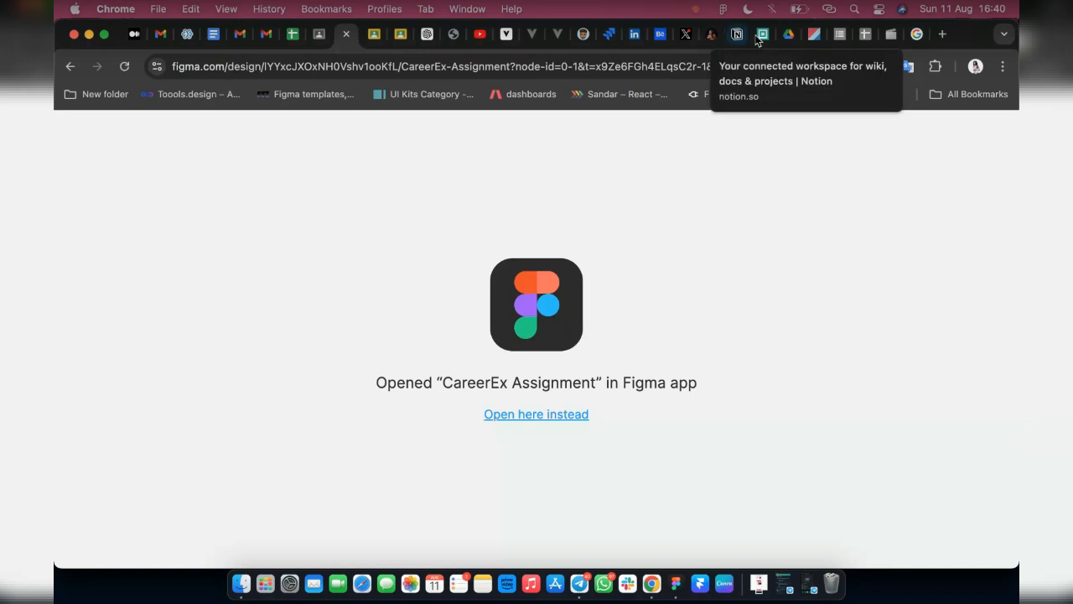
click(916, 35)
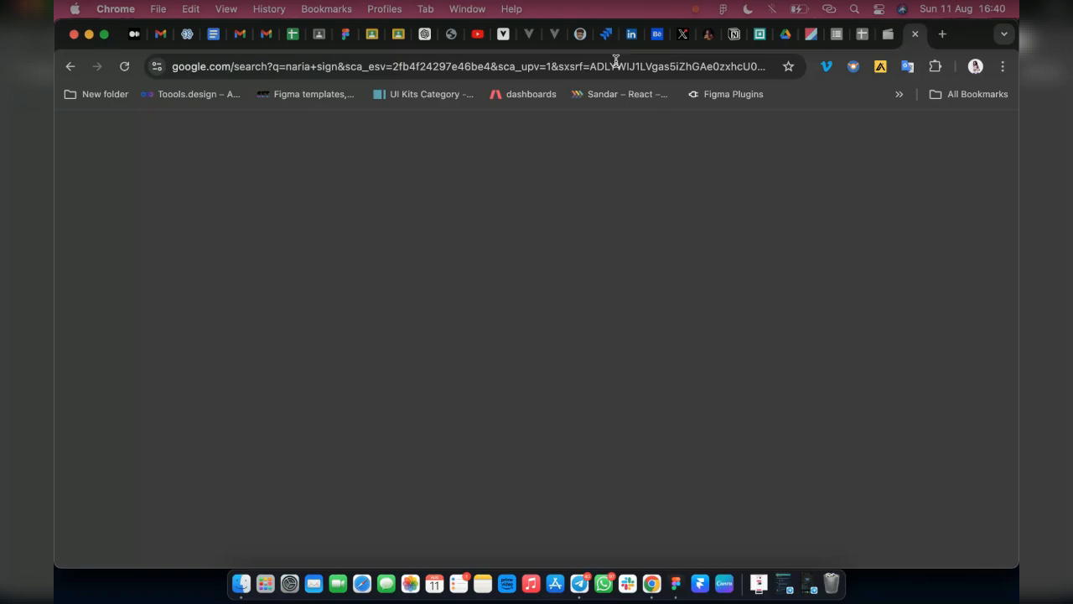
click(608, 67)
text(b)
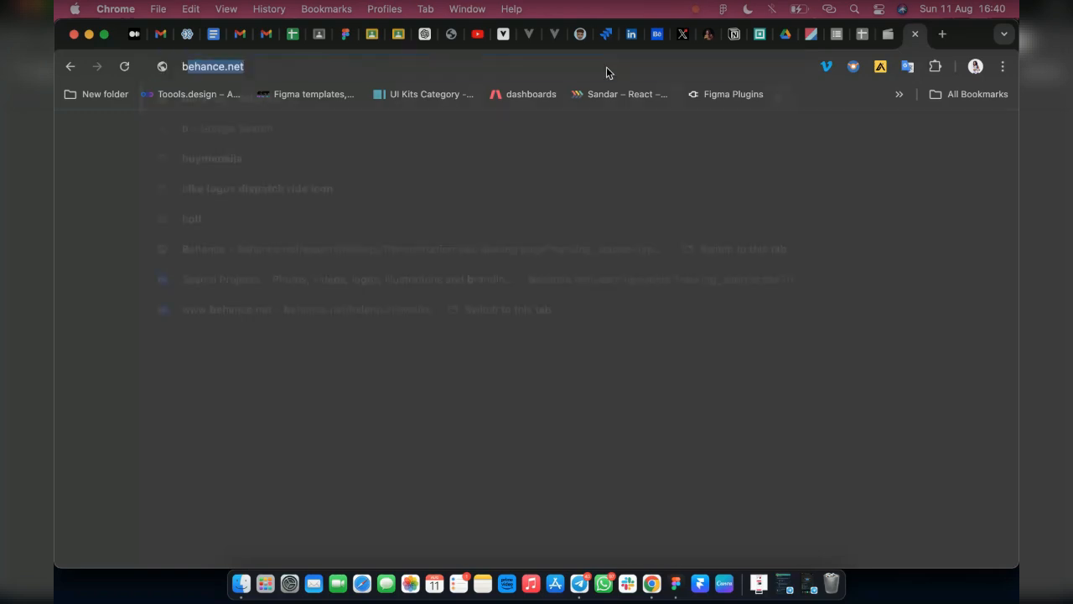
text(olt)
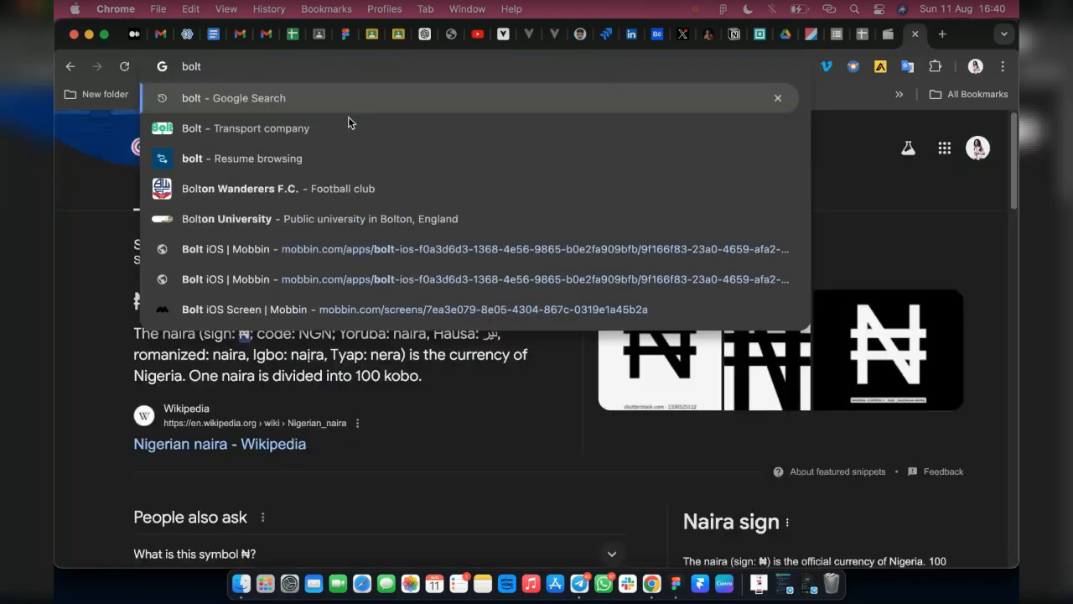
click(228, 137)
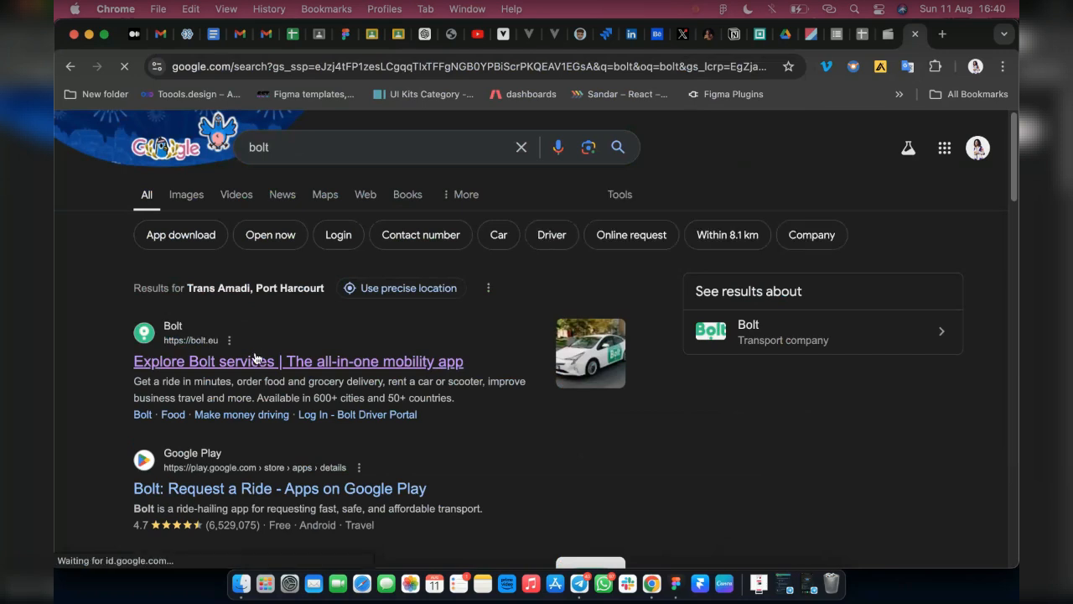
click(255, 361)
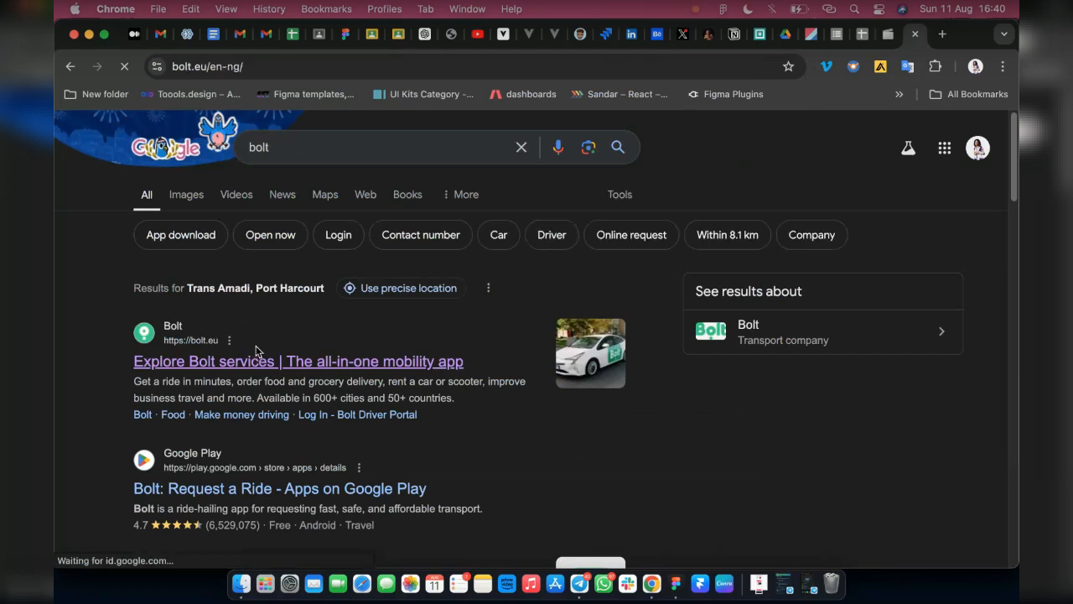
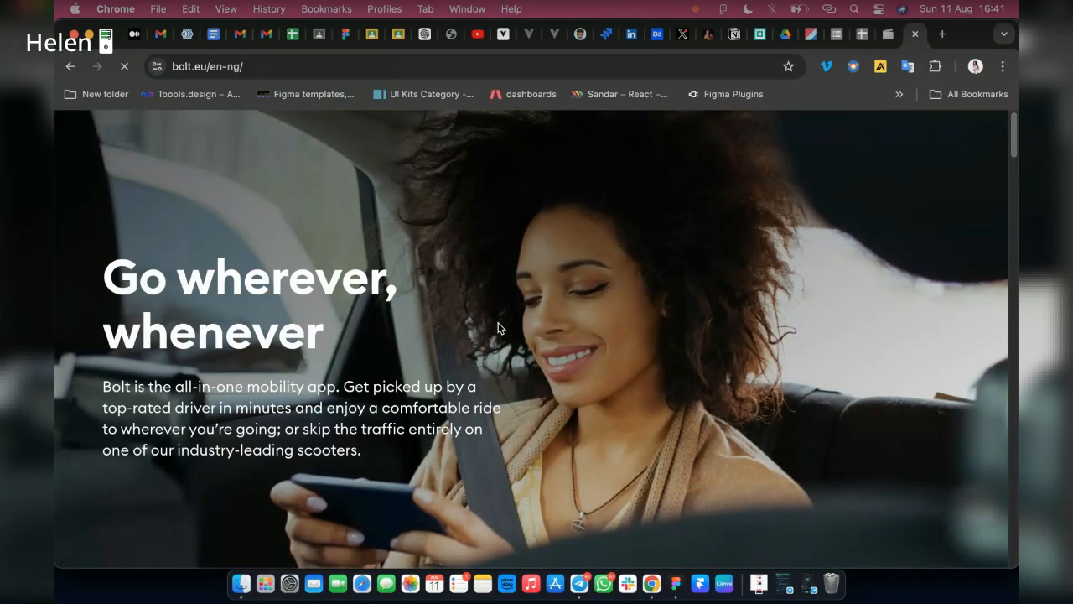
Step: Preview the Bolt page in the developer tools' iPhone XR view, reload it and widen the tools area to examine the mobile hero
key(super+alt+i)
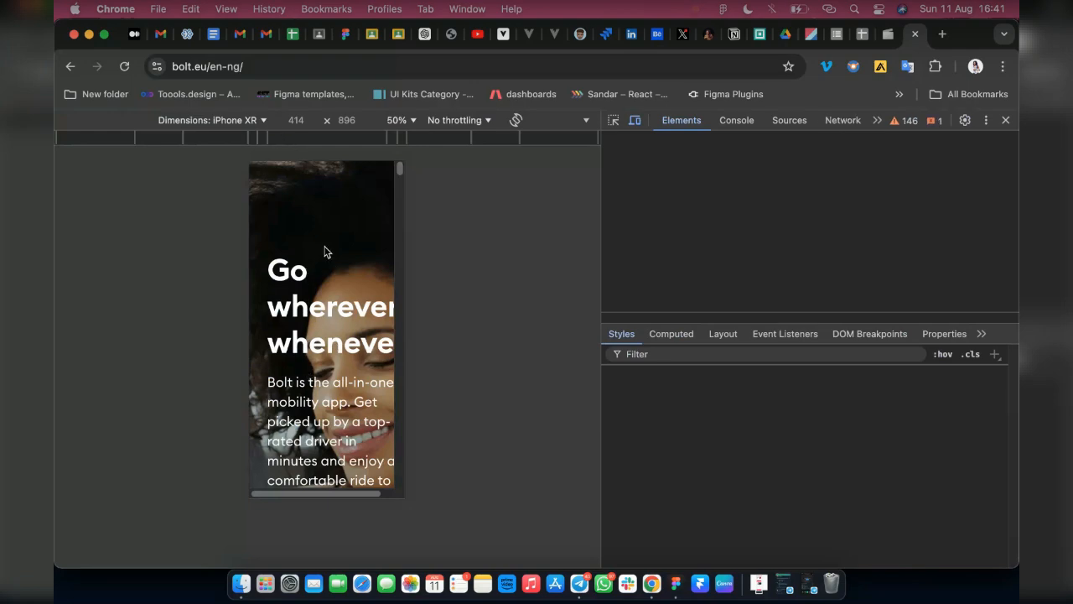
scroll(330, 301, down, 7)
scroll(312, 367, down, 10)
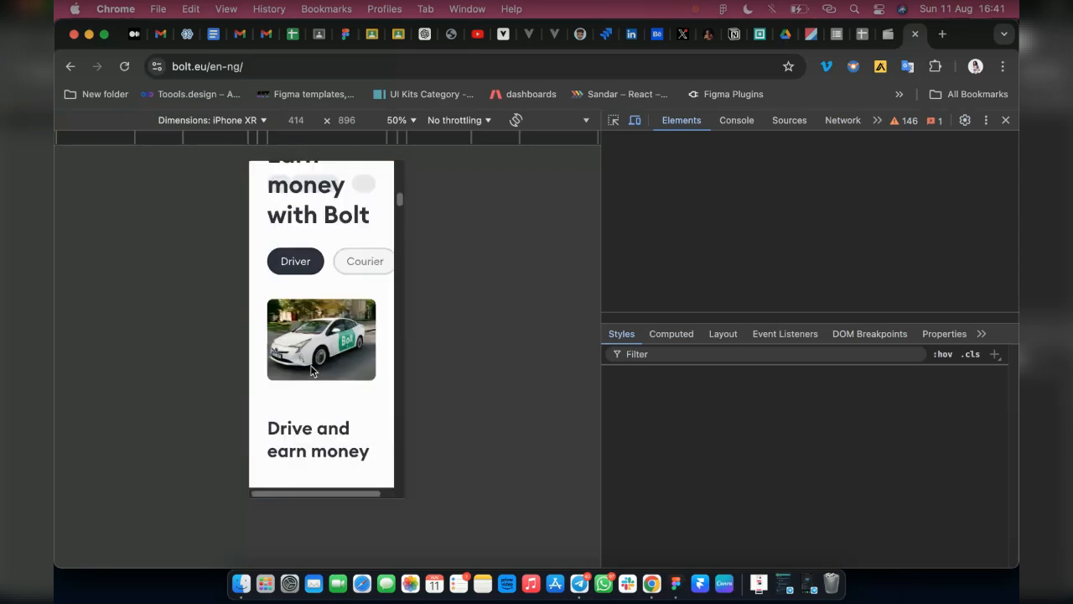
scroll(318, 339, down, 10)
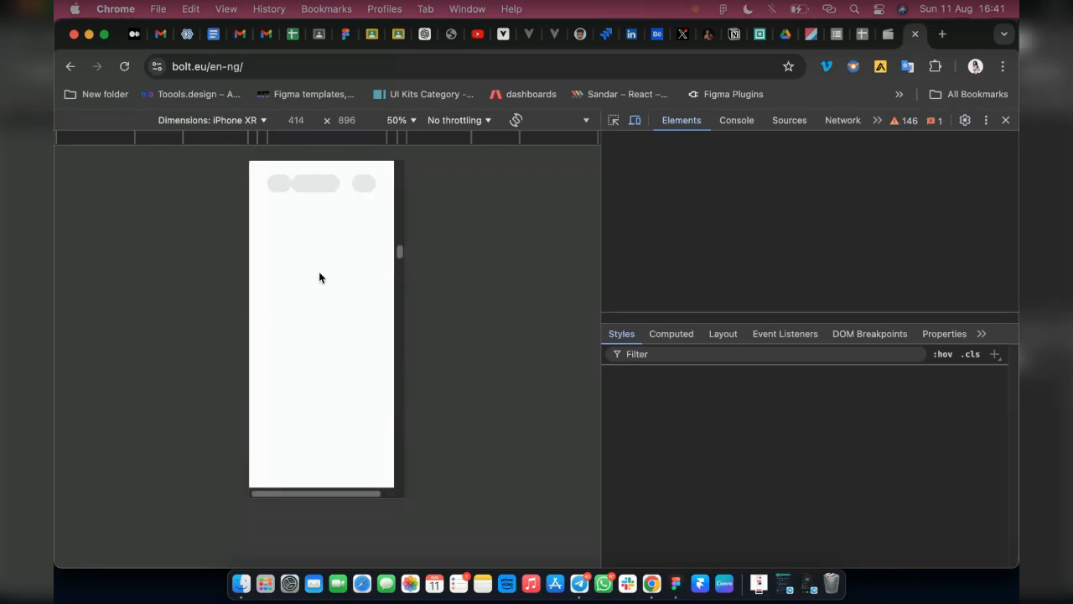
click(123, 70)
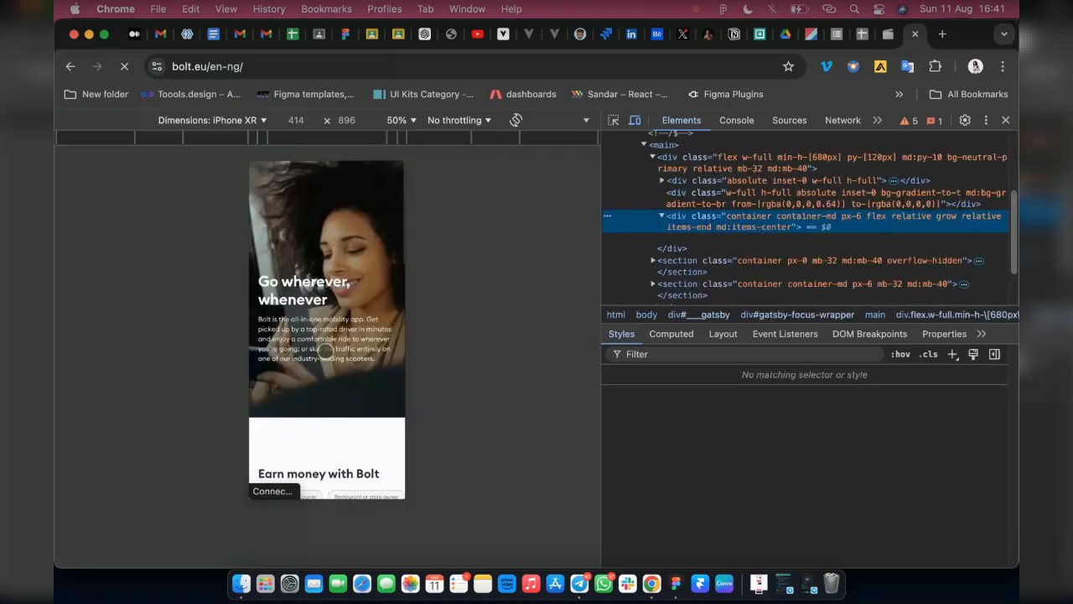
scroll(309, 352, up, 15)
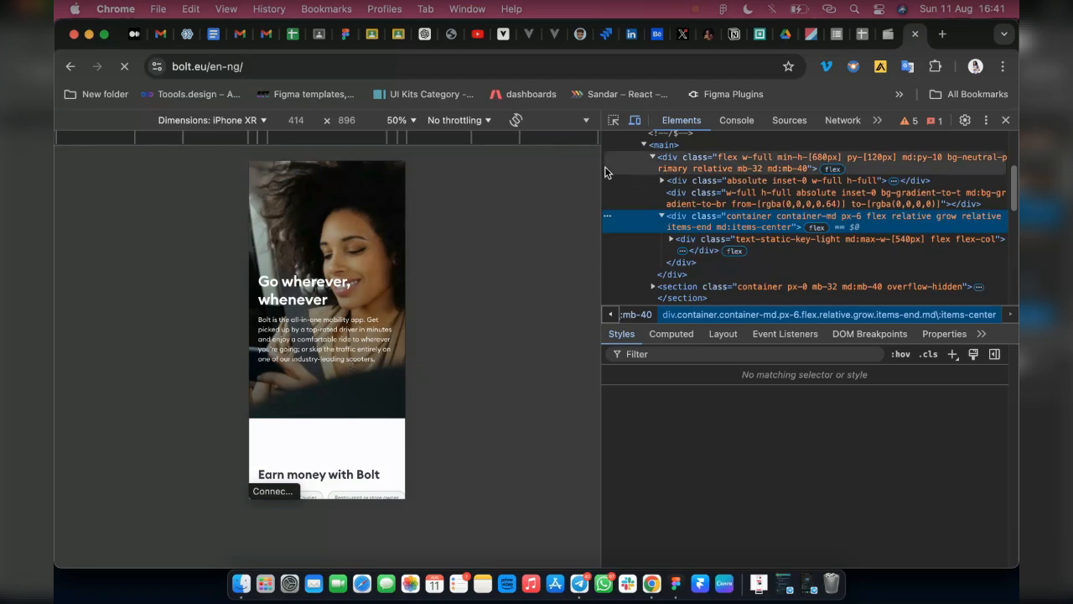
drag(622, 168, 549, 180)
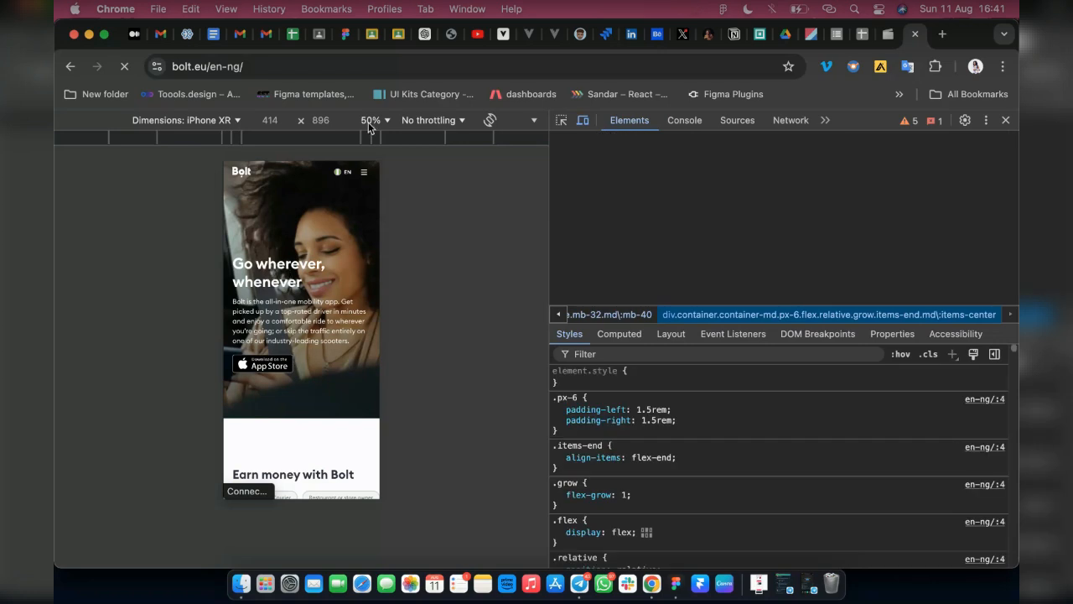
Step: Change the device preview to iPad Air to examine how the Bolt hero adapts to a tablet
click(236, 120)
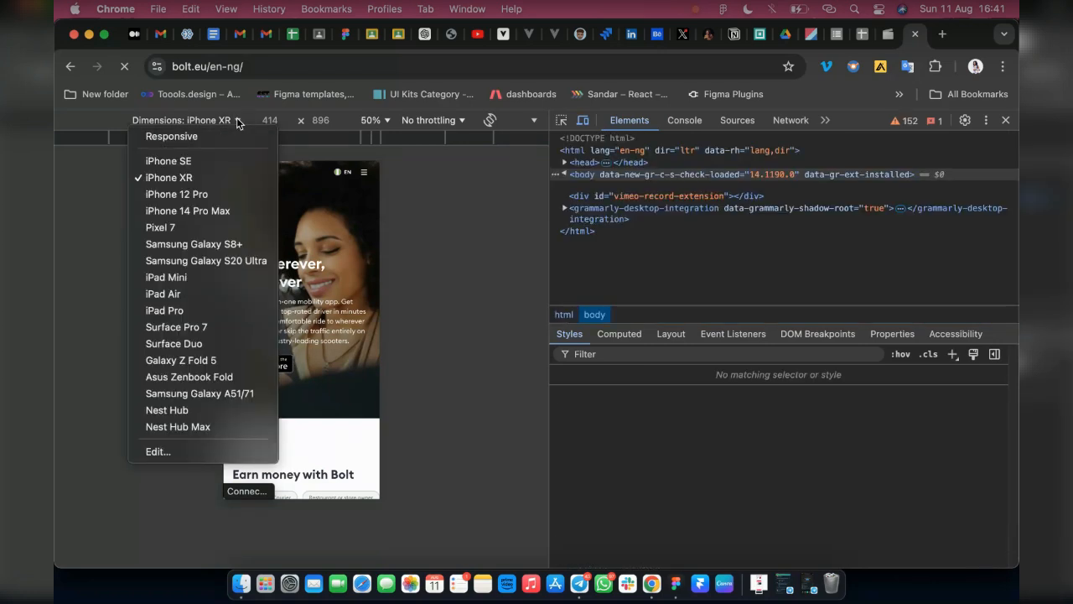
click(185, 289)
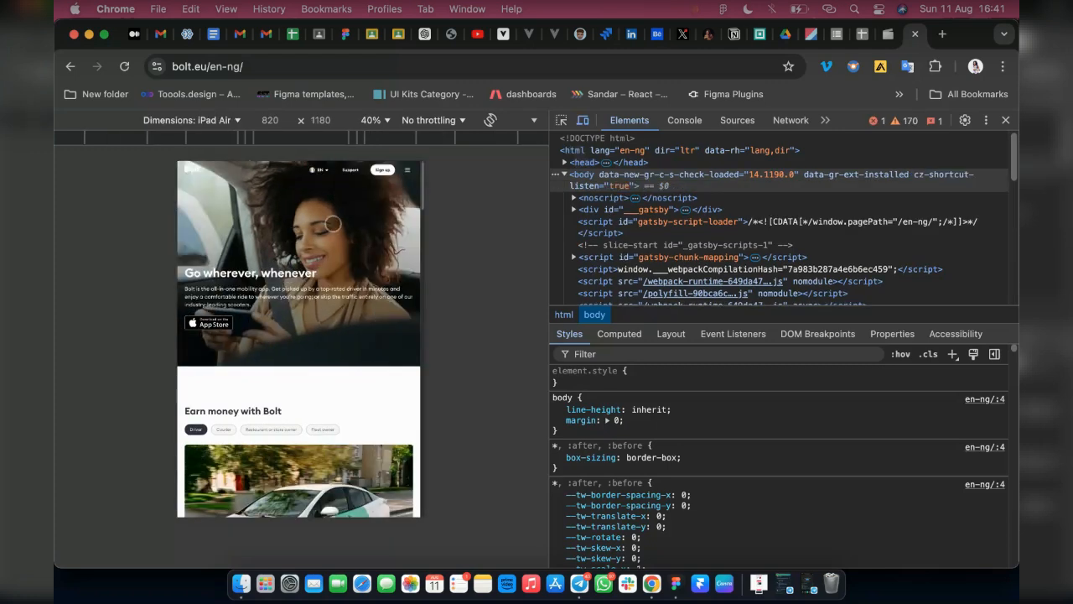
click(222, 122)
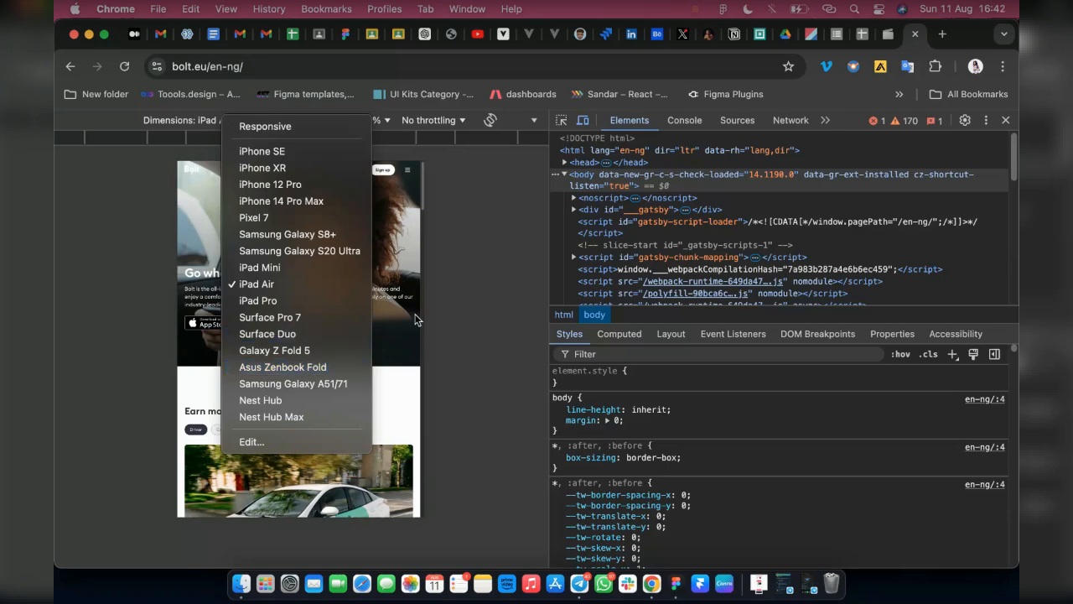
click(159, 230)
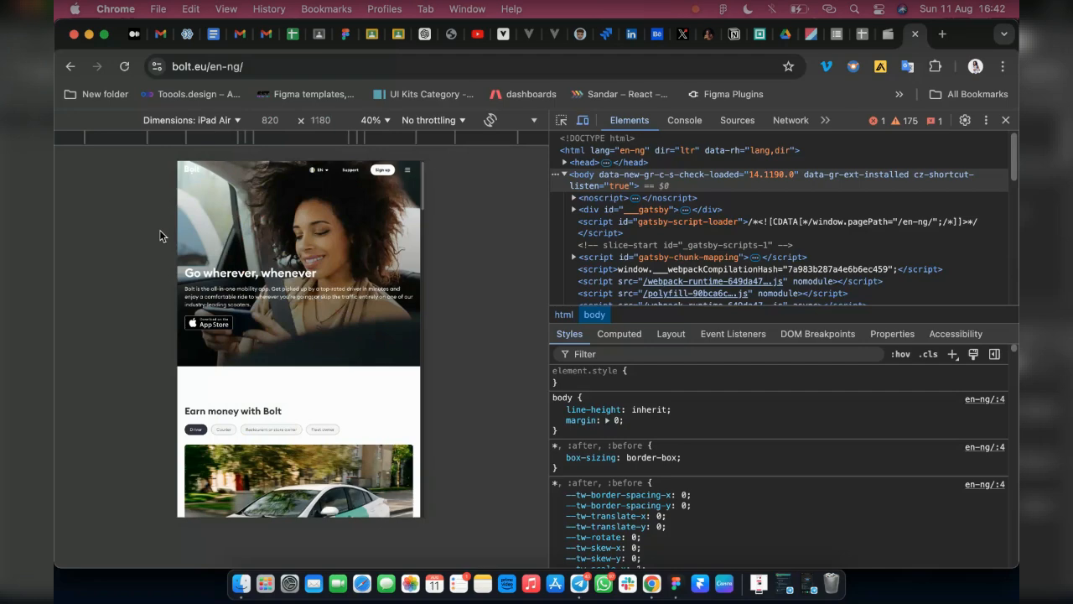
click(676, 584)
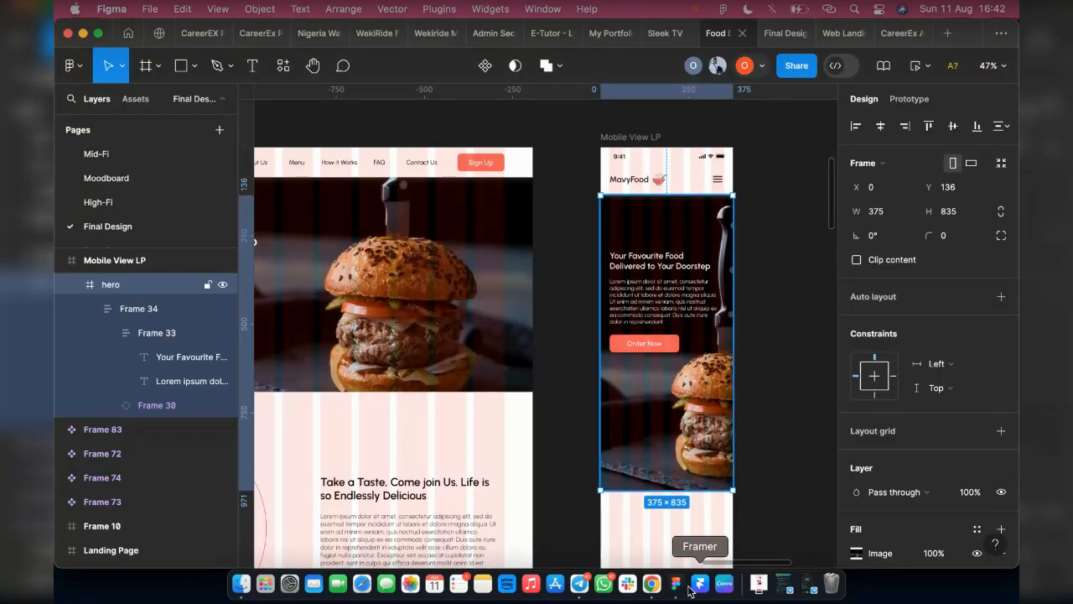
click(651, 584)
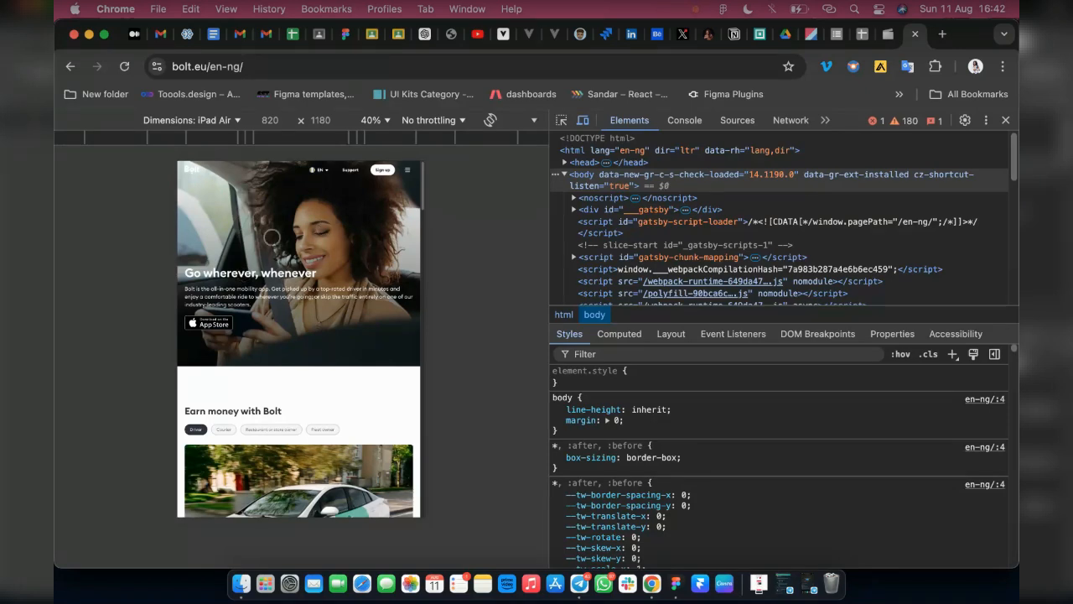
Step: Change the device preview back to iPhone XR and close the developer tools
click(228, 123)
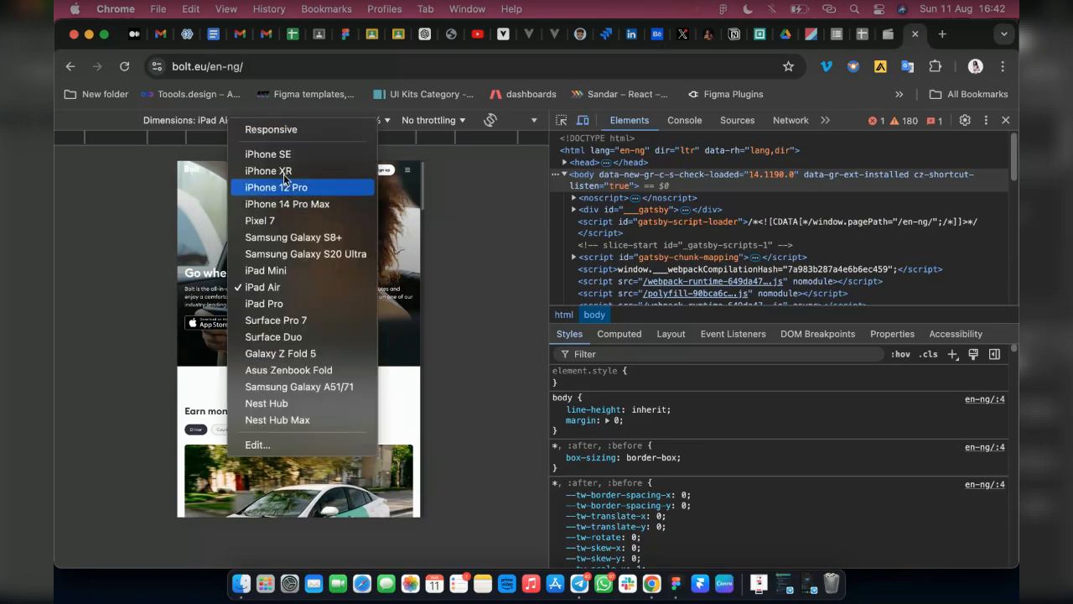
click(299, 272)
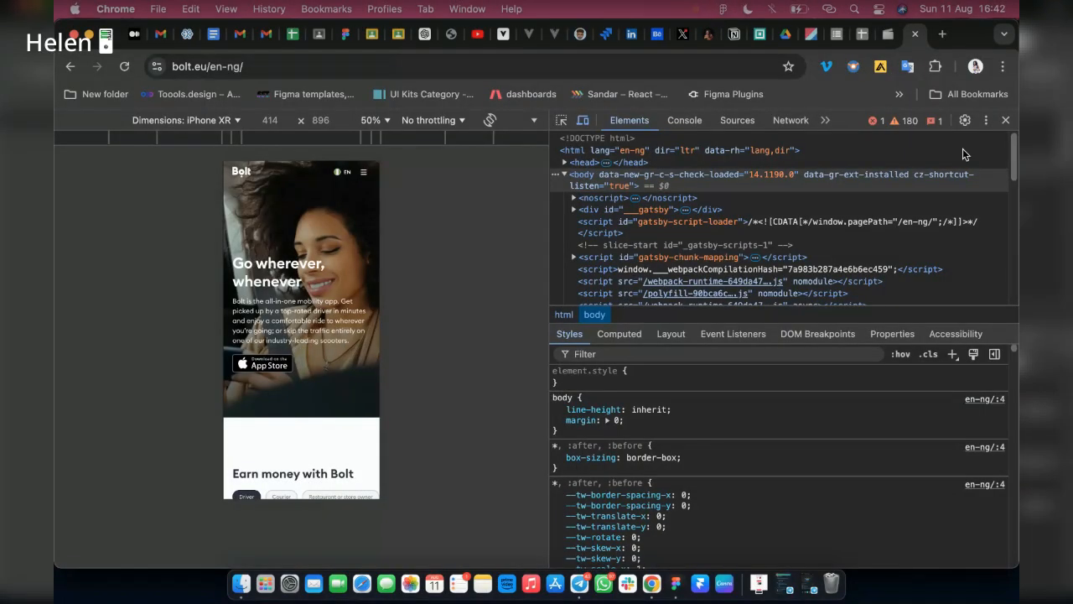
click(1006, 120)
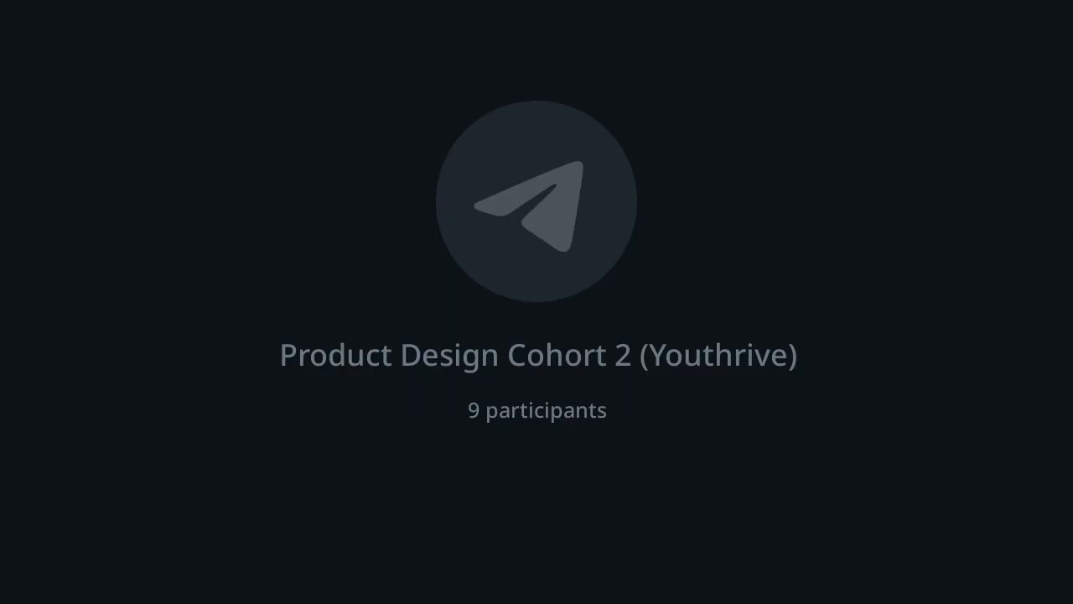
Step: Switch to Figma and move Frame 34 up inside the mobile hero frame to Y 73
click(675, 584)
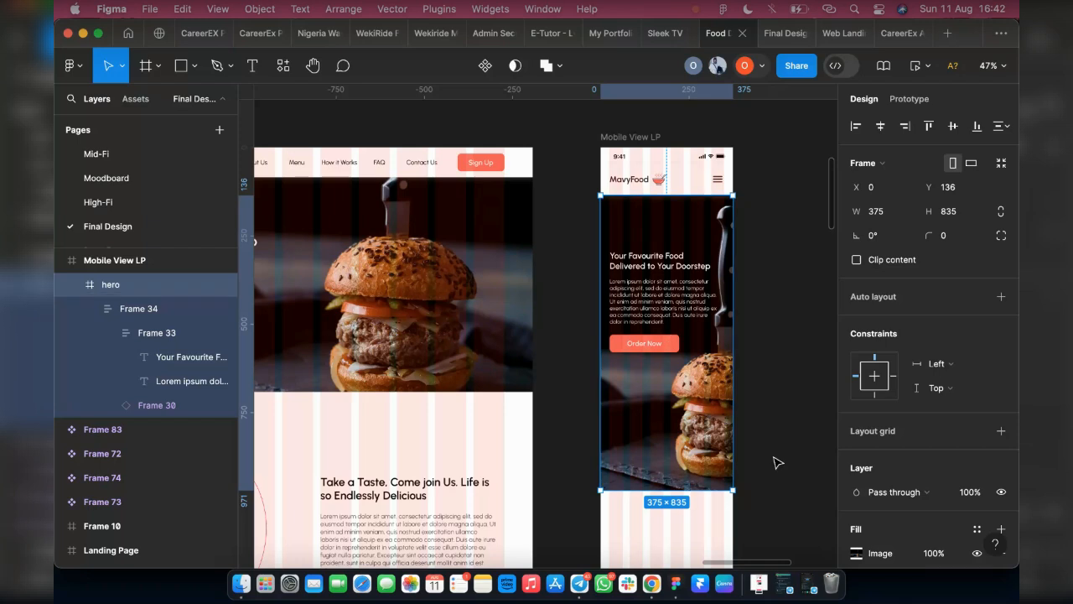
double_click(651, 292)
drag(650, 294, 651, 257)
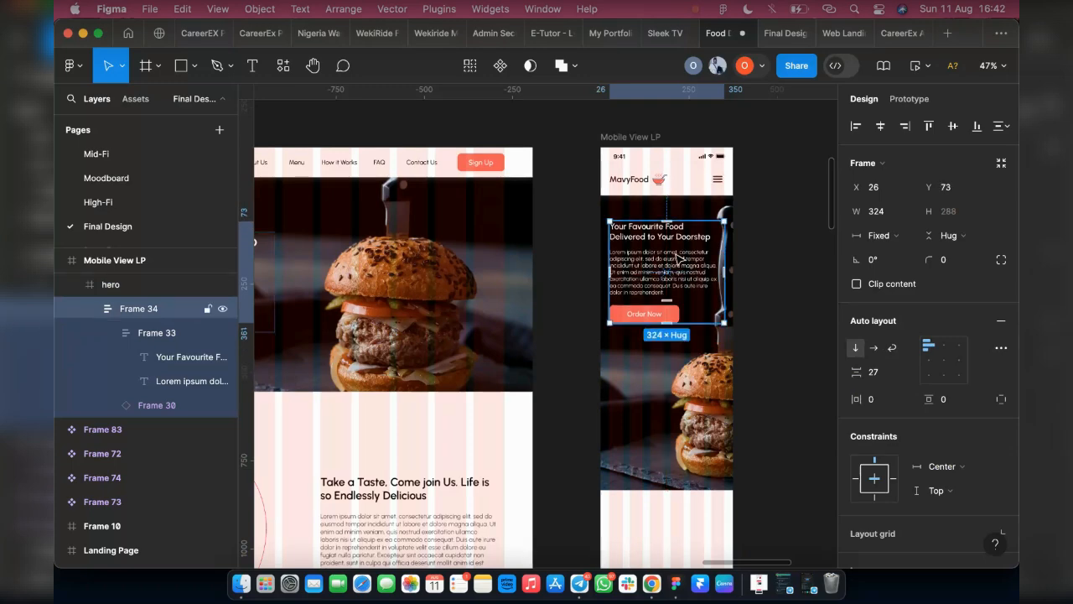
Step: Set the mobile hero's image fill to Crop and shift the image sideways so the burger sits centered in the frame
scroll(604, 314, left, 10)
scroll(596, 361, down, 5)
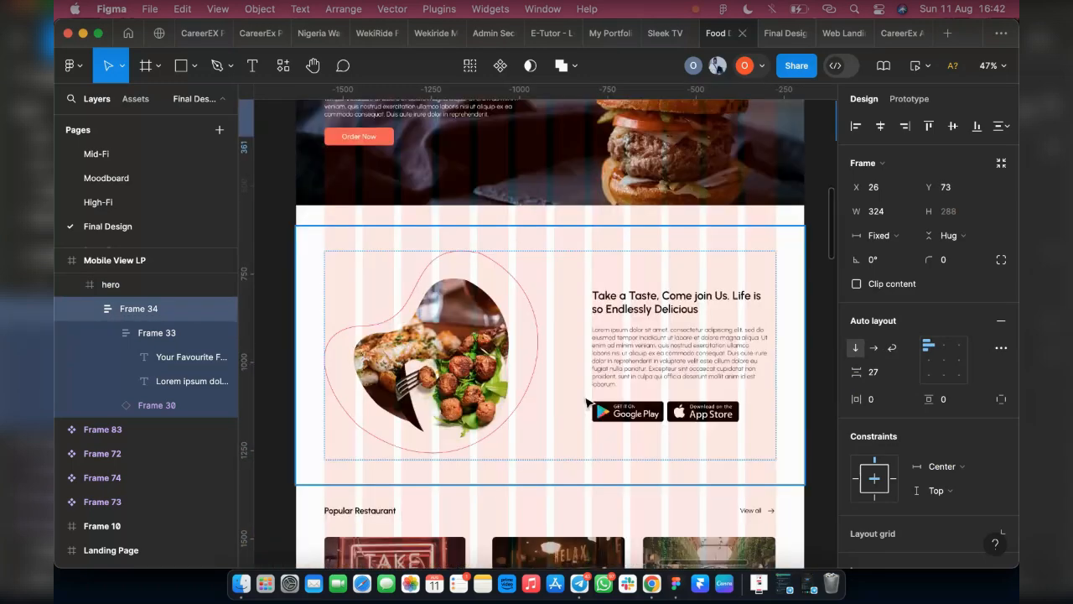
scroll(587, 403, right, 10)
scroll(587, 402, up, 4)
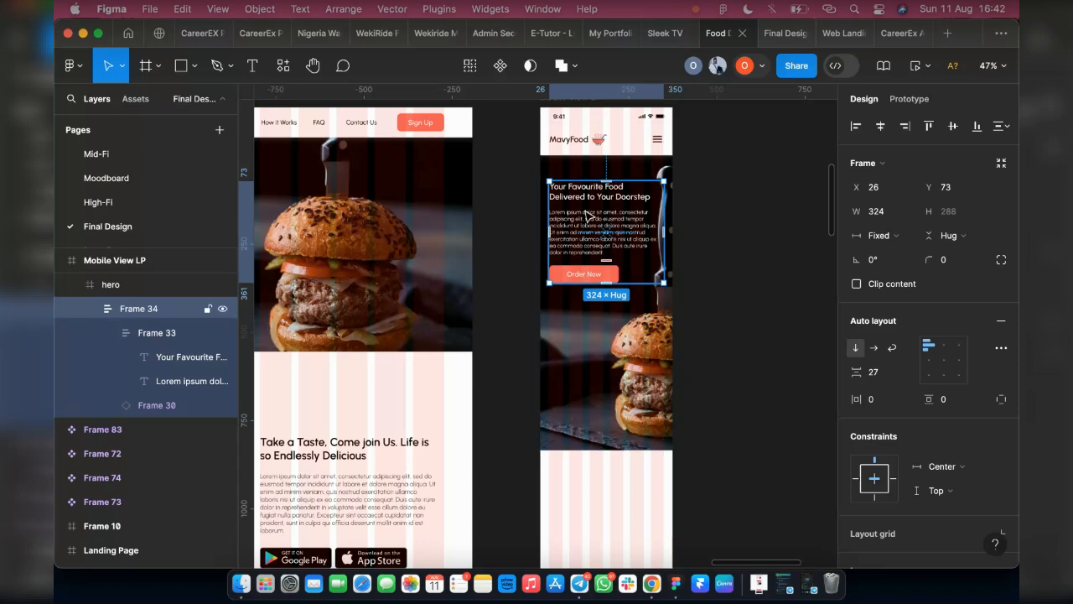
click(666, 418)
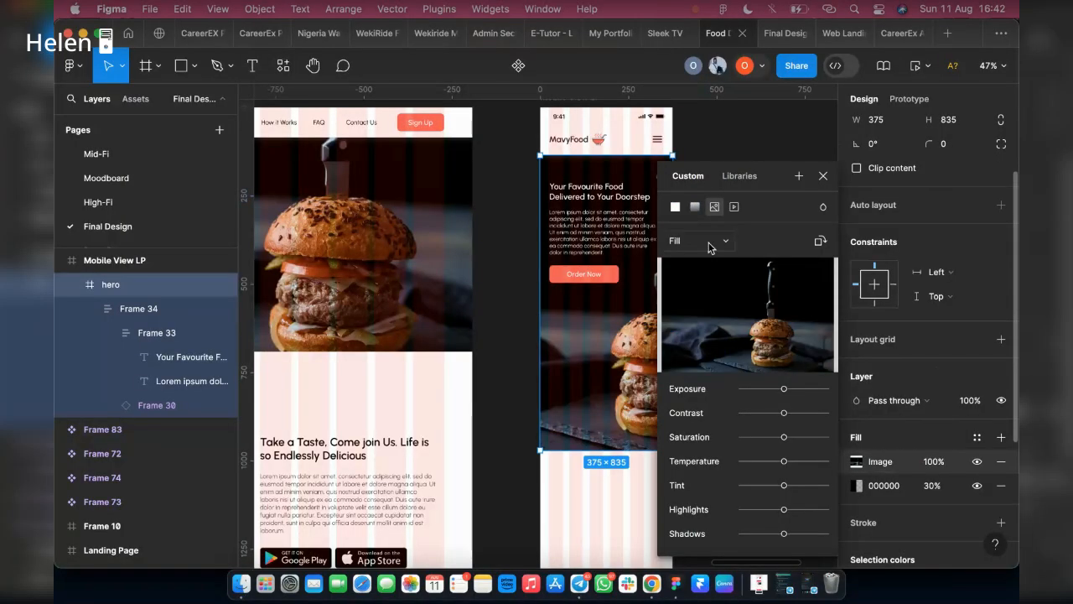
click(692, 240)
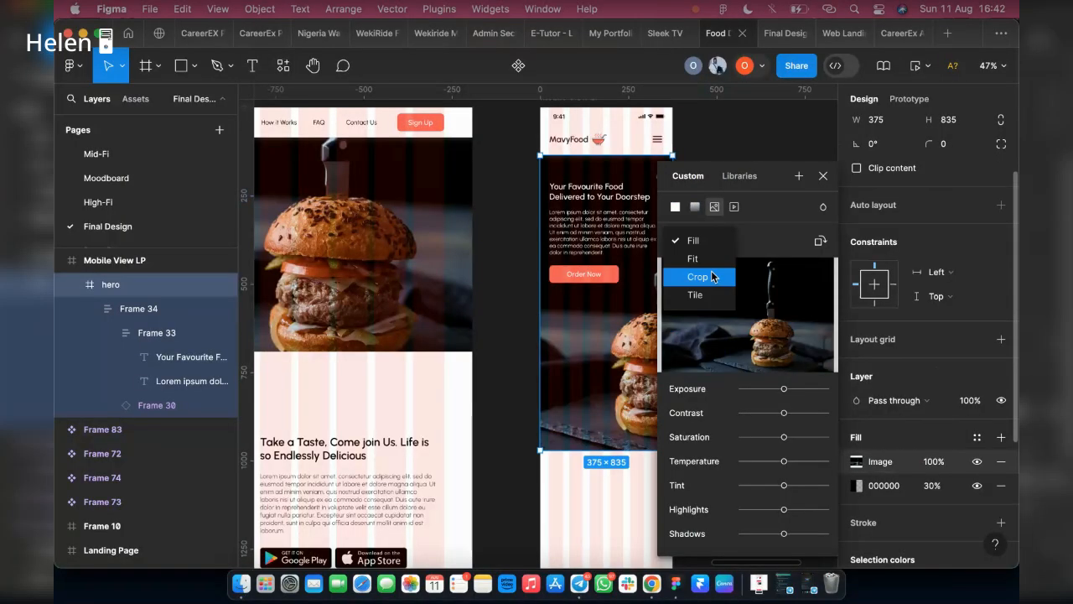
click(713, 276)
click(743, 176)
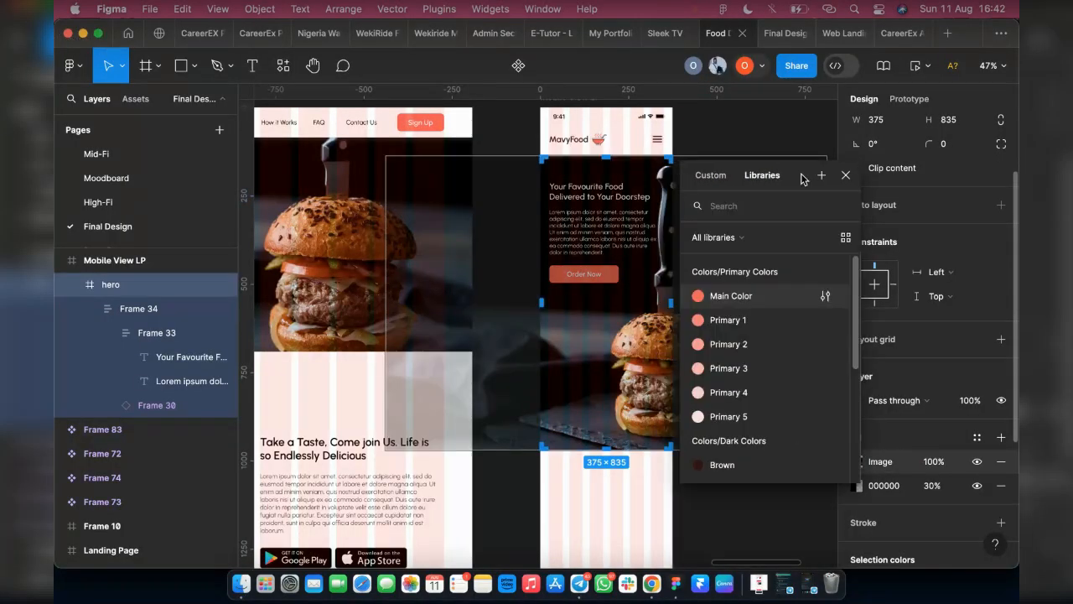
drag(802, 179, 909, 162)
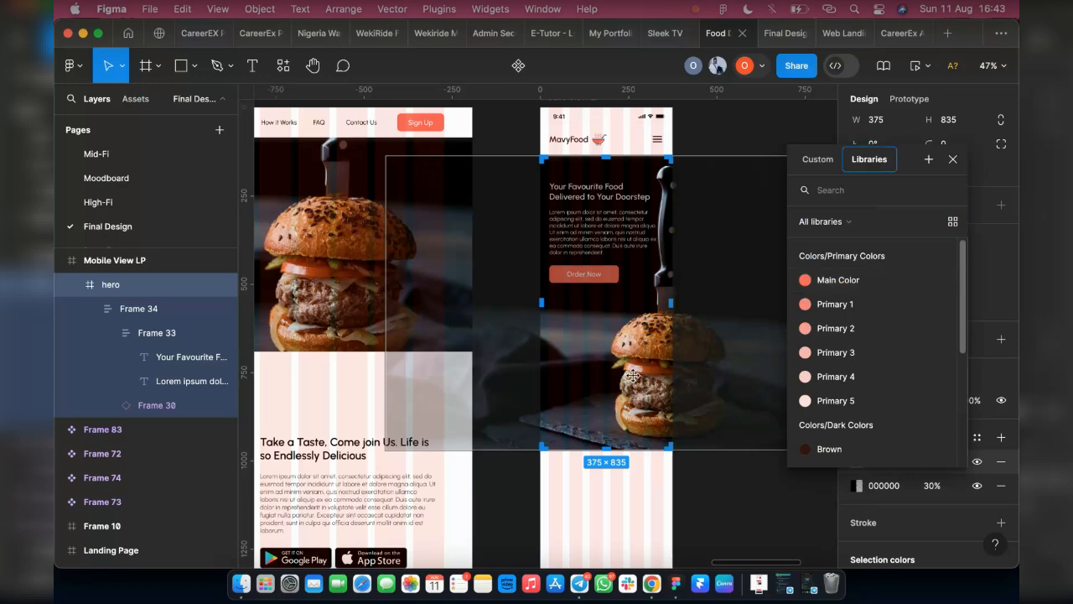
drag(625, 375, 578, 370)
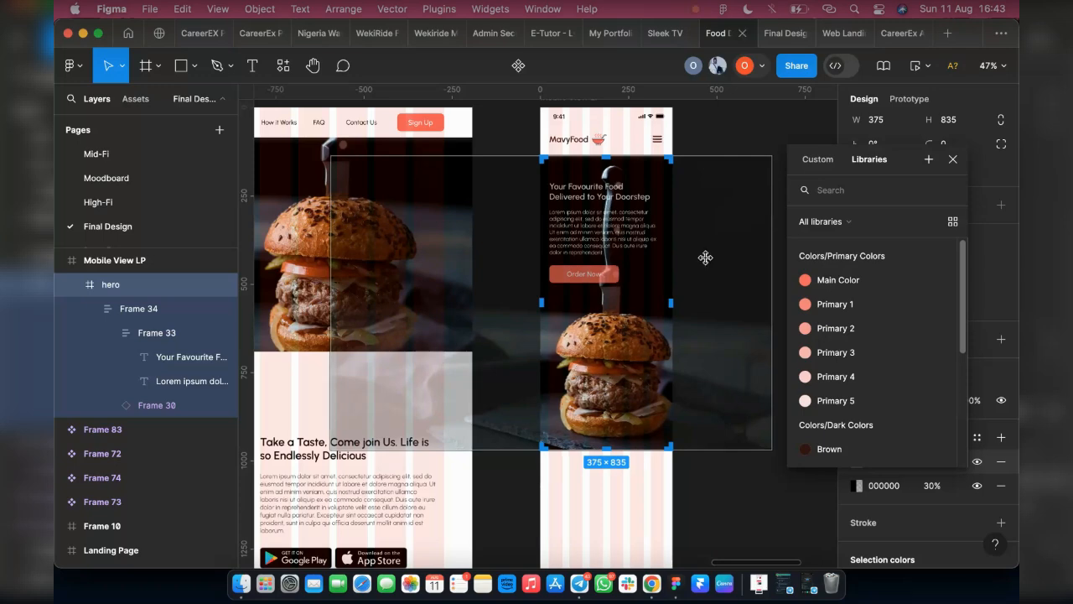
Step: Exit the image crop and preview the Mobile View LP frame, checking how the hero scrolls beneath the fixed header
key(Escape)
scroll(706, 257, up, 1)
click(550, 147)
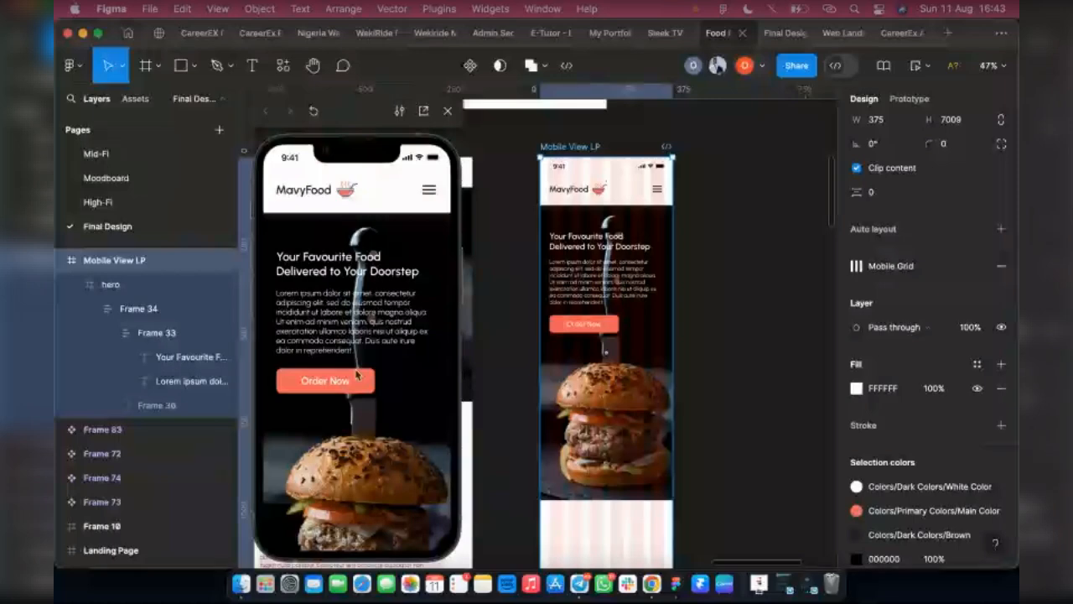
scroll(357, 375, down, 10)
scroll(327, 334, down, 1)
scroll(310, 354, up, 1)
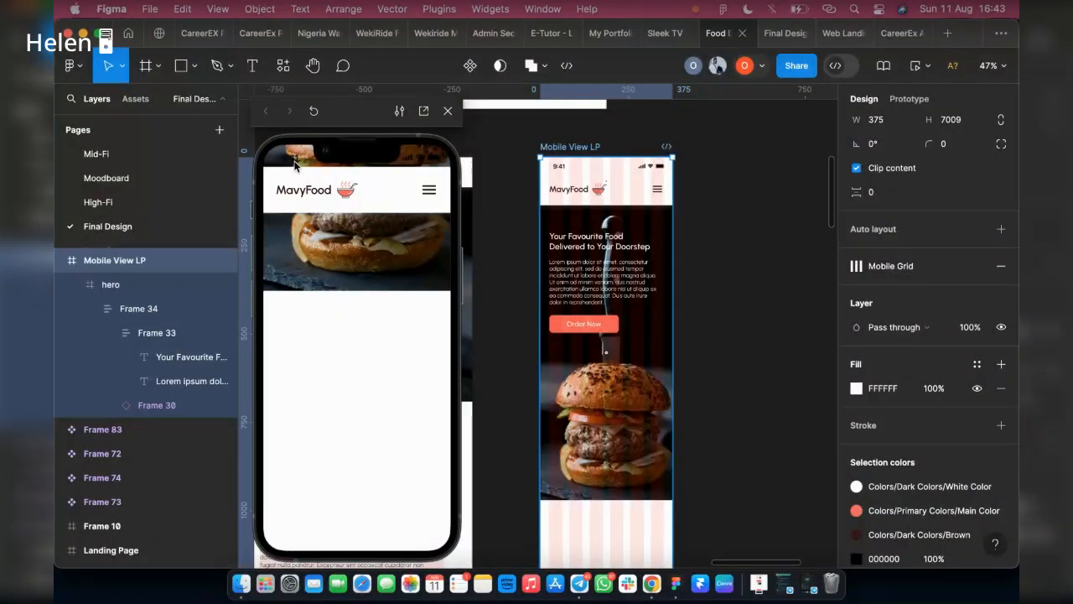
scroll(285, 185, up, 3)
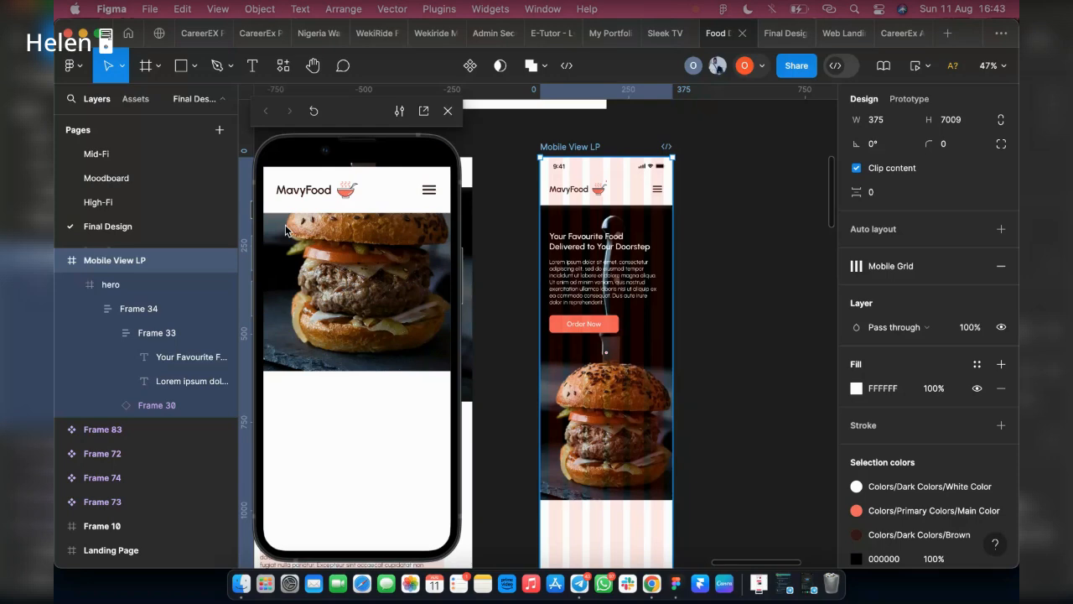
scroll(364, 333, up, 2)
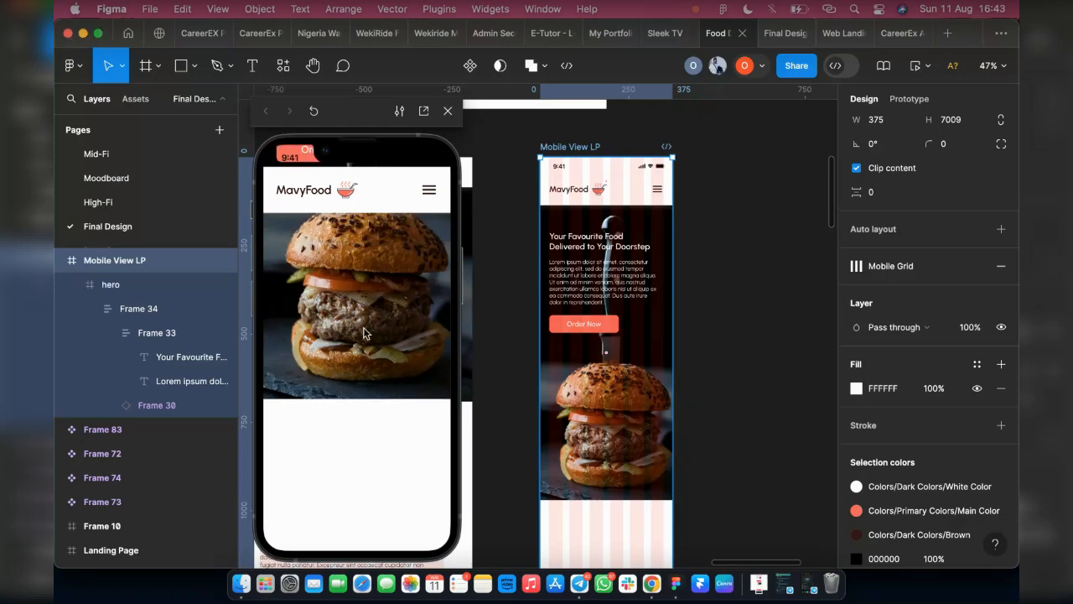
Step: Add a white FFFFFF fill at 100% to the iPhone with Notch status bar inside the mobile header
click(461, 148)
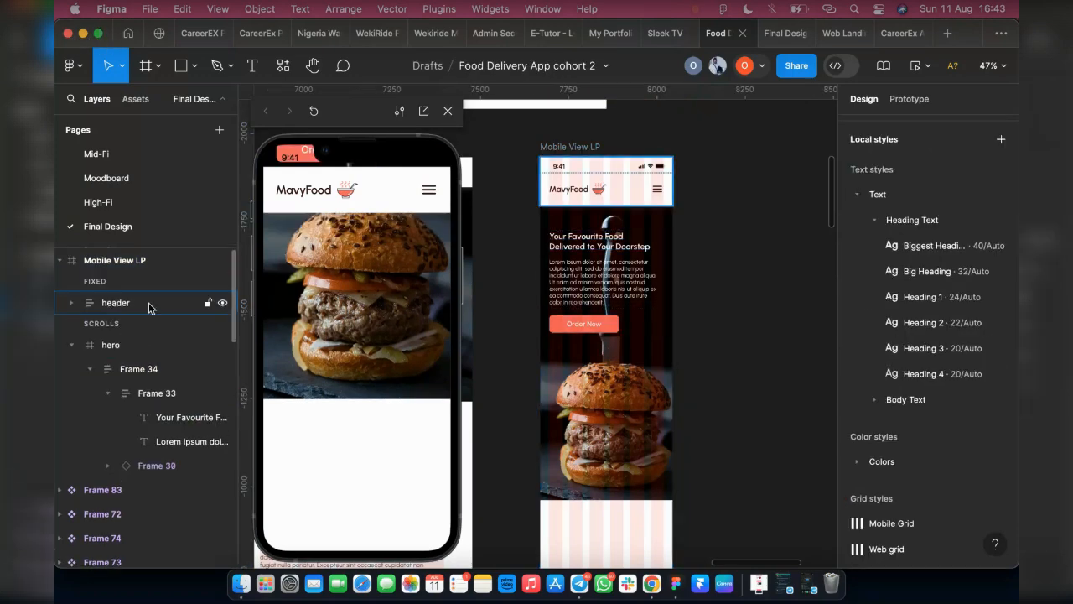
click(71, 302)
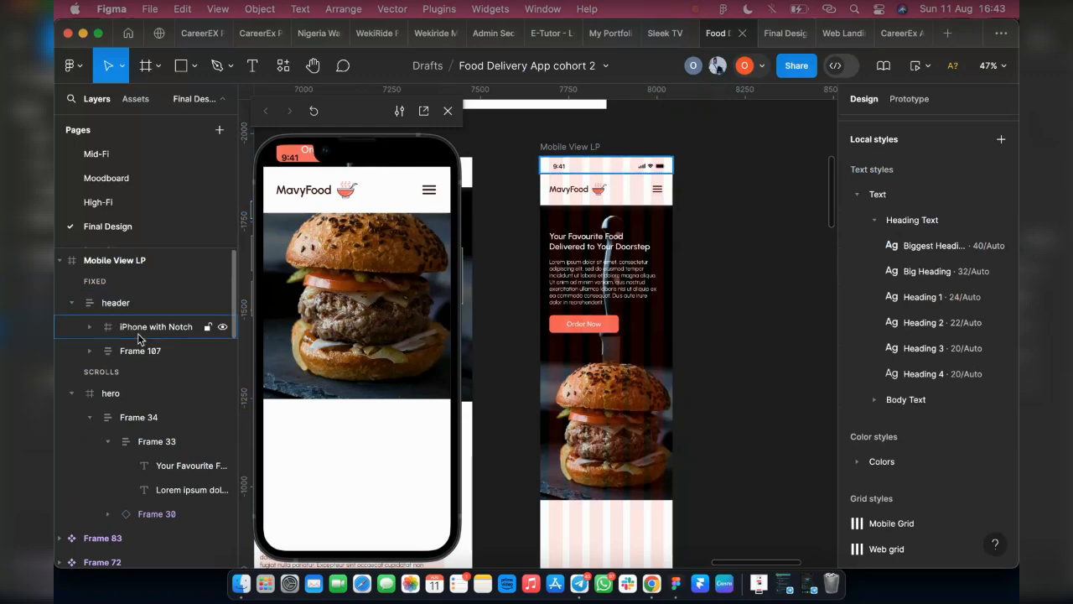
click(143, 326)
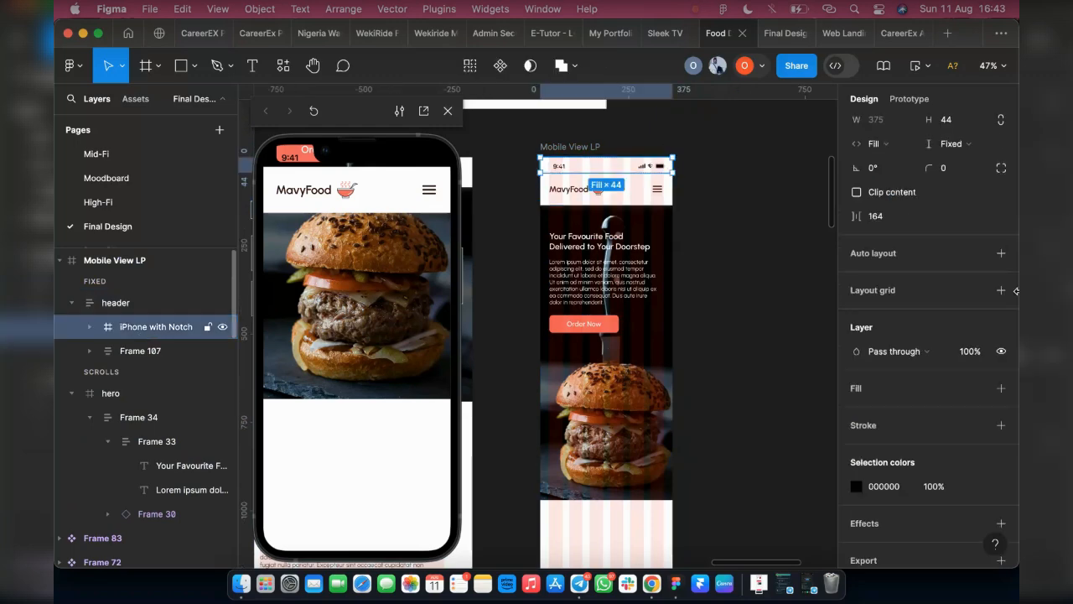
click(1001, 387)
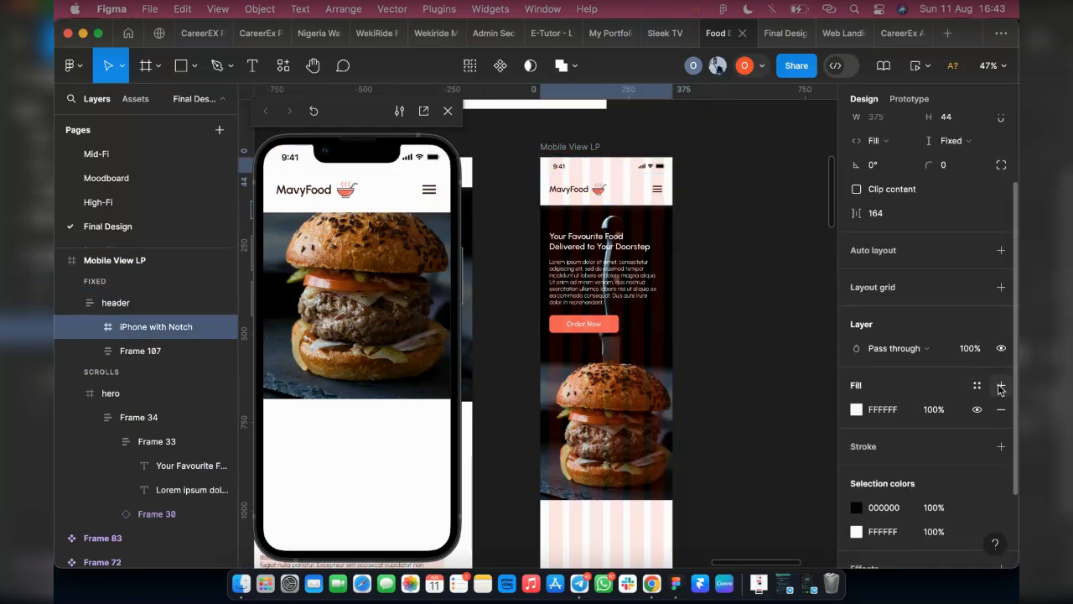
Step: Lock the mobile header layer and check how the hero scrolls beneath the filled status bar in the preview
click(206, 305)
click(208, 303)
scroll(358, 304, down, 3)
scroll(358, 298, down, 2)
scroll(360, 295, up, 10)
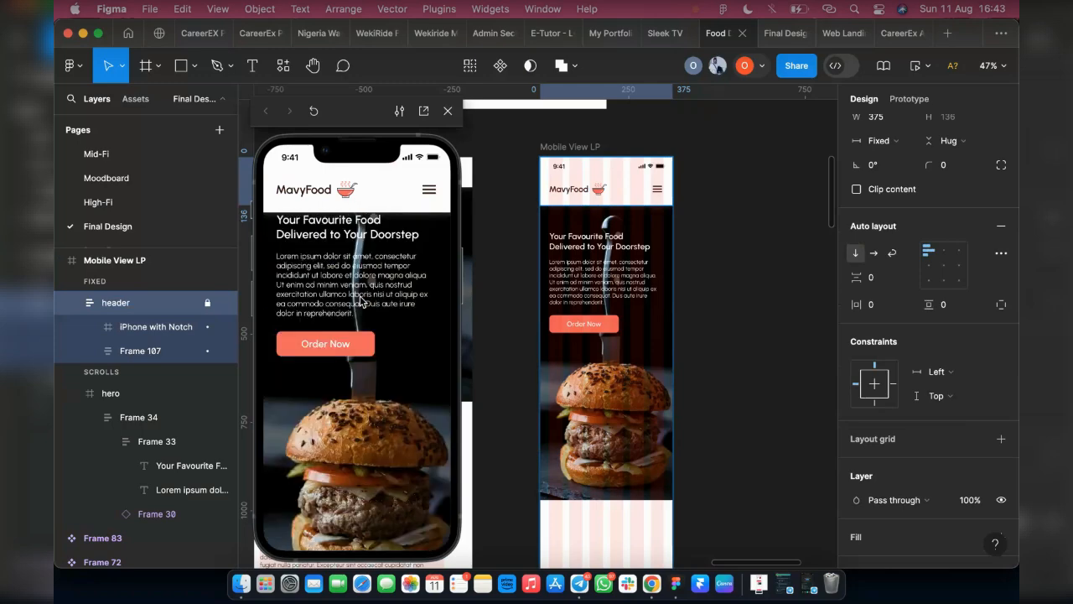
scroll(360, 295, up, 2)
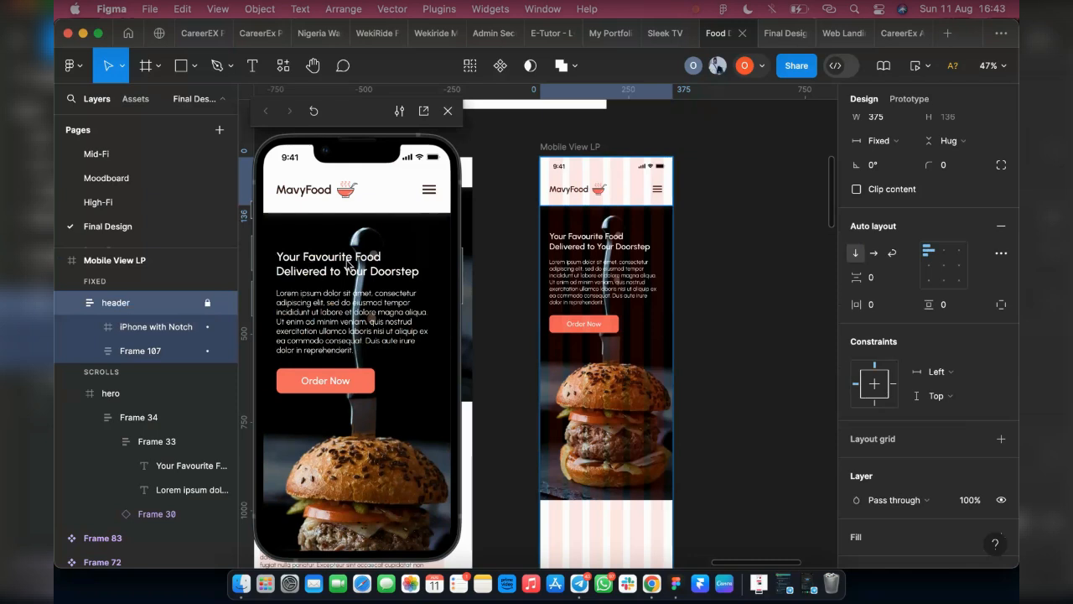
Step: Apply the Big Heading text style to the mobile hero's "Your Favourite Food Delivered to Your Doorstep" heading
click(598, 250)
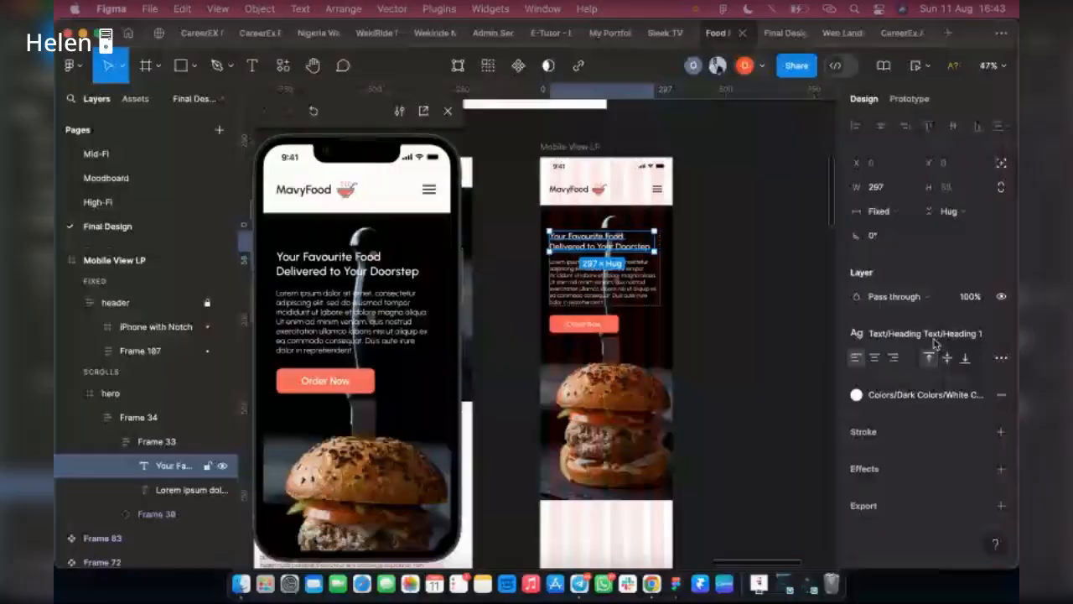
click(598, 249)
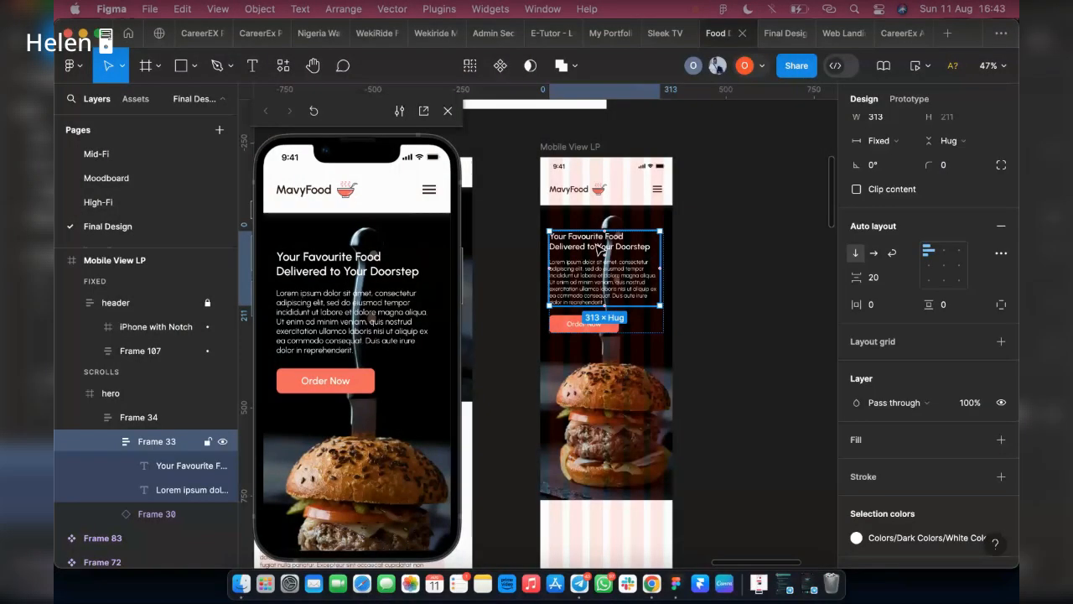
click(598, 249)
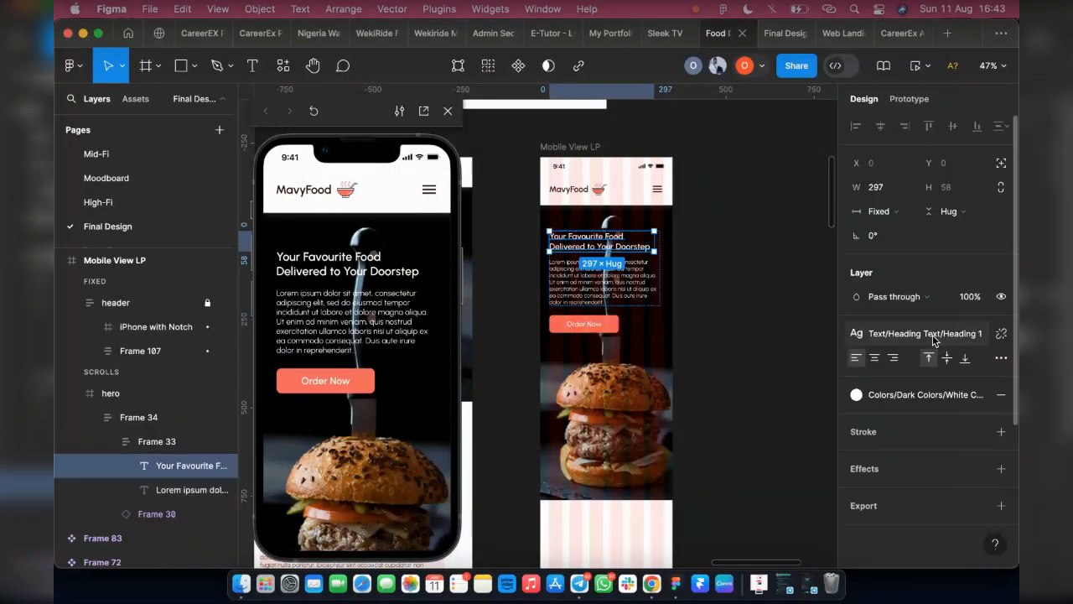
click(933, 337)
click(902, 405)
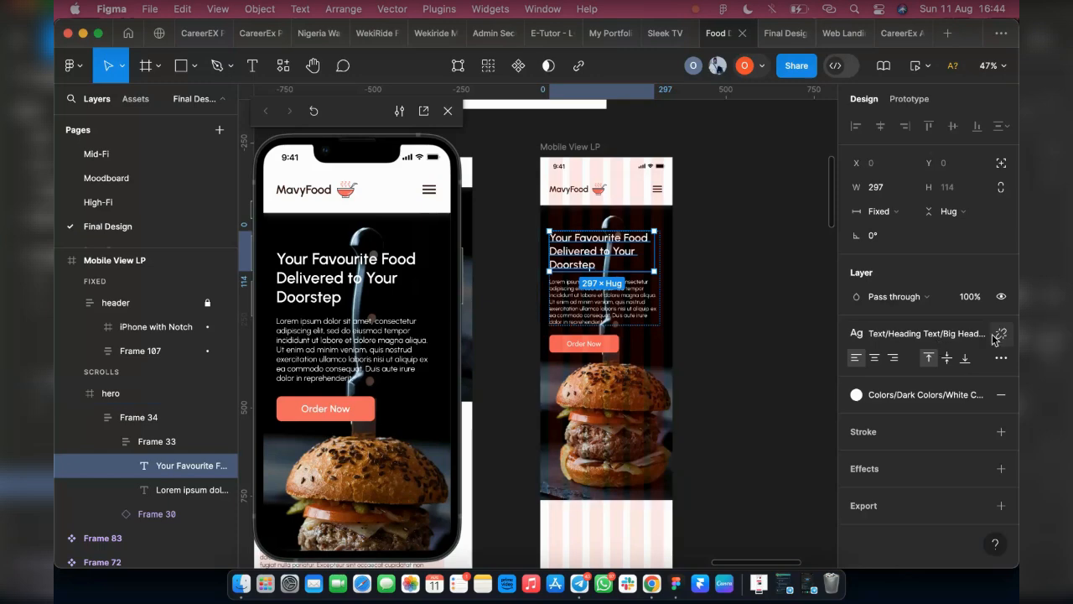
Step: Detach the hero heading from its text style and set its font weight to Bold
click(1001, 334)
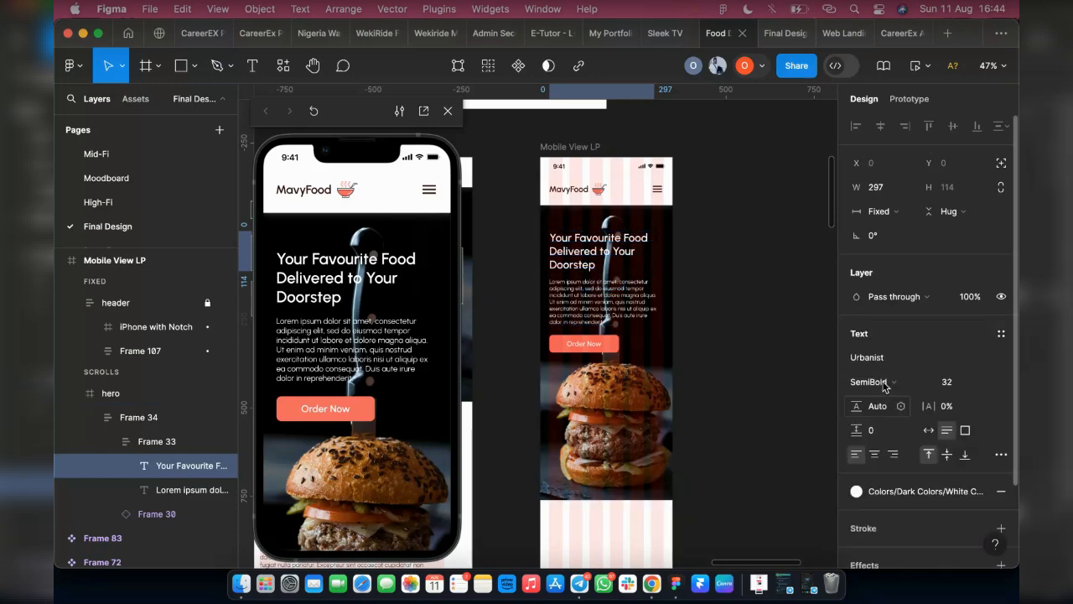
click(884, 384)
click(885, 397)
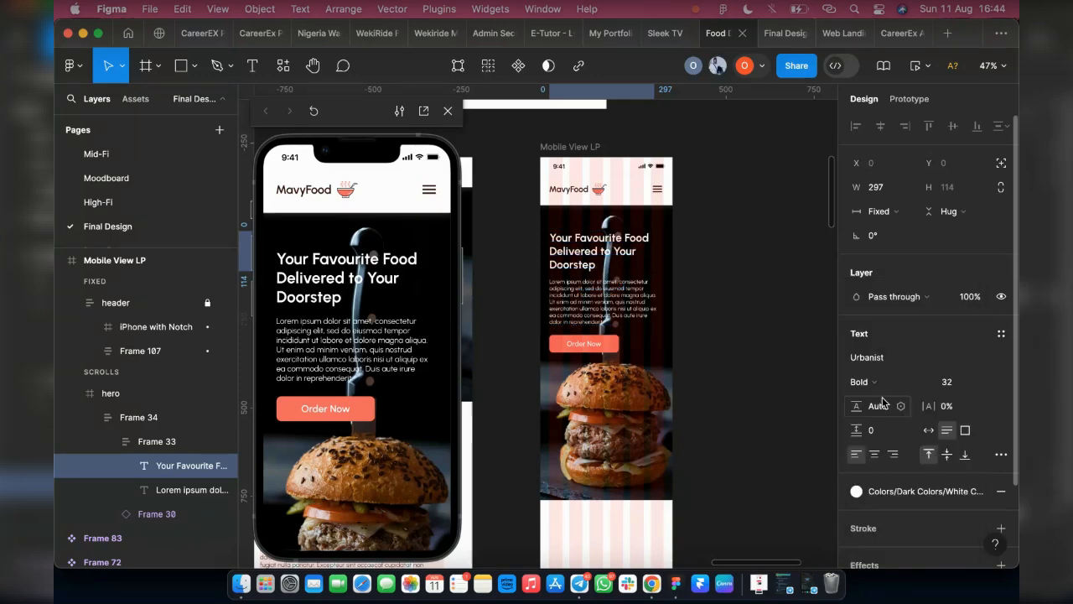
Step: Create a text style named Big Heading Bold from the mobile hero heading
click(1001, 334)
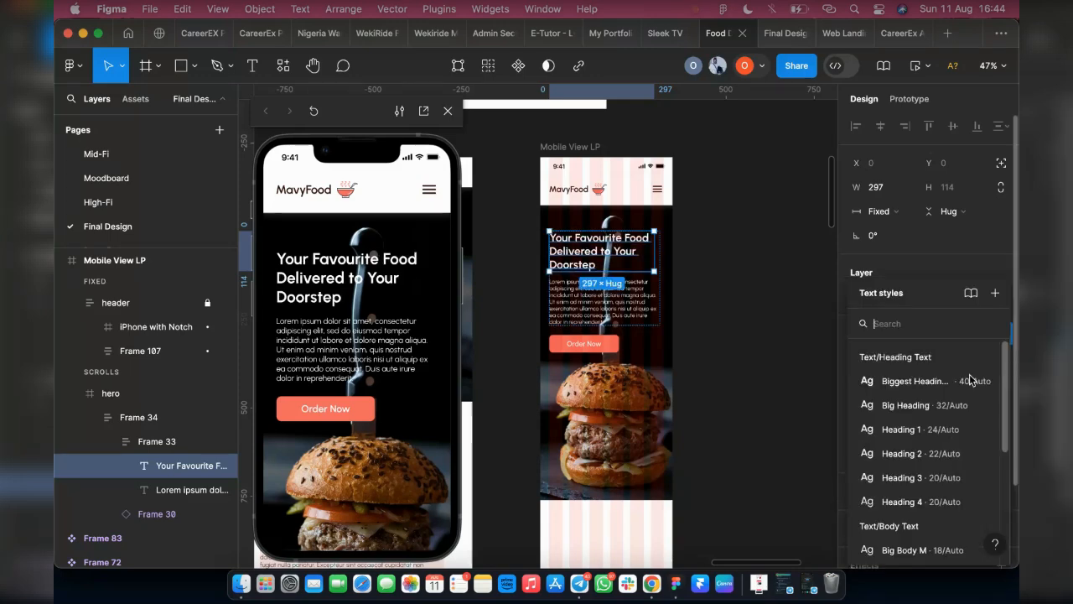
click(996, 295)
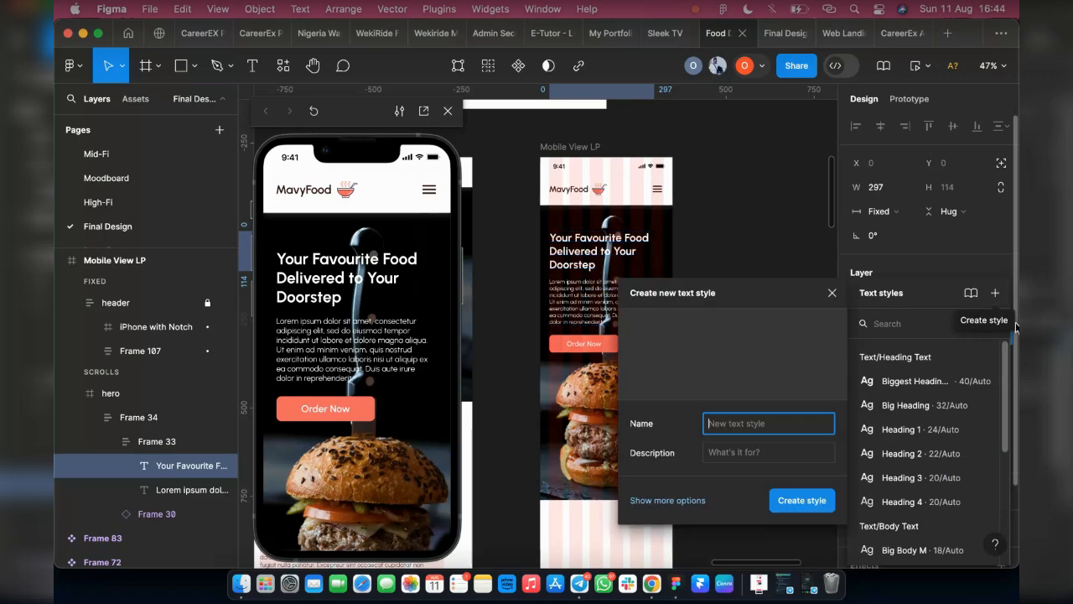
text(Big Heading Bold)
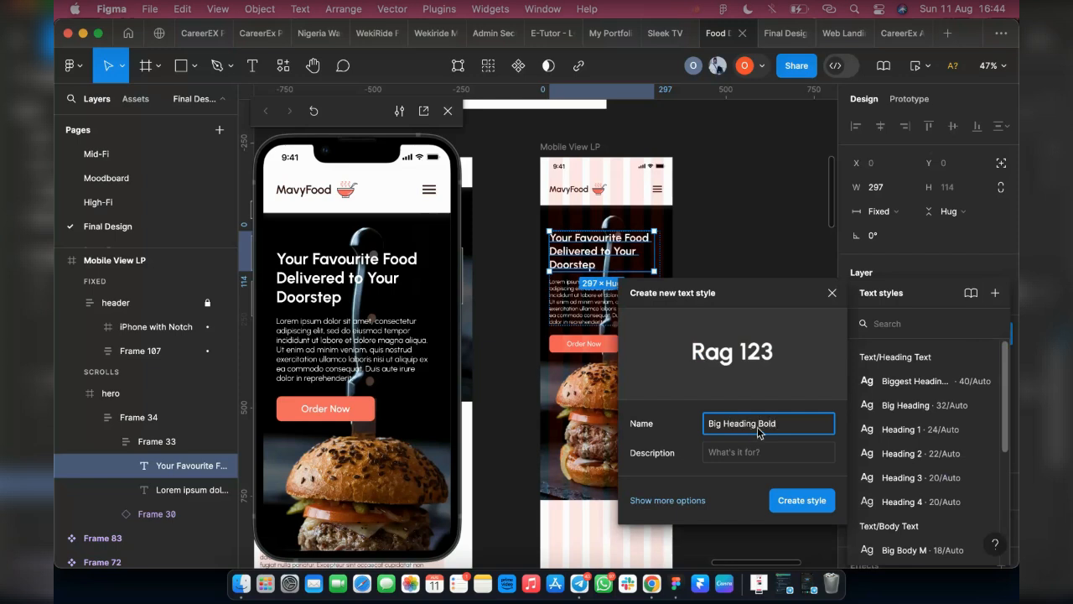
click(804, 501)
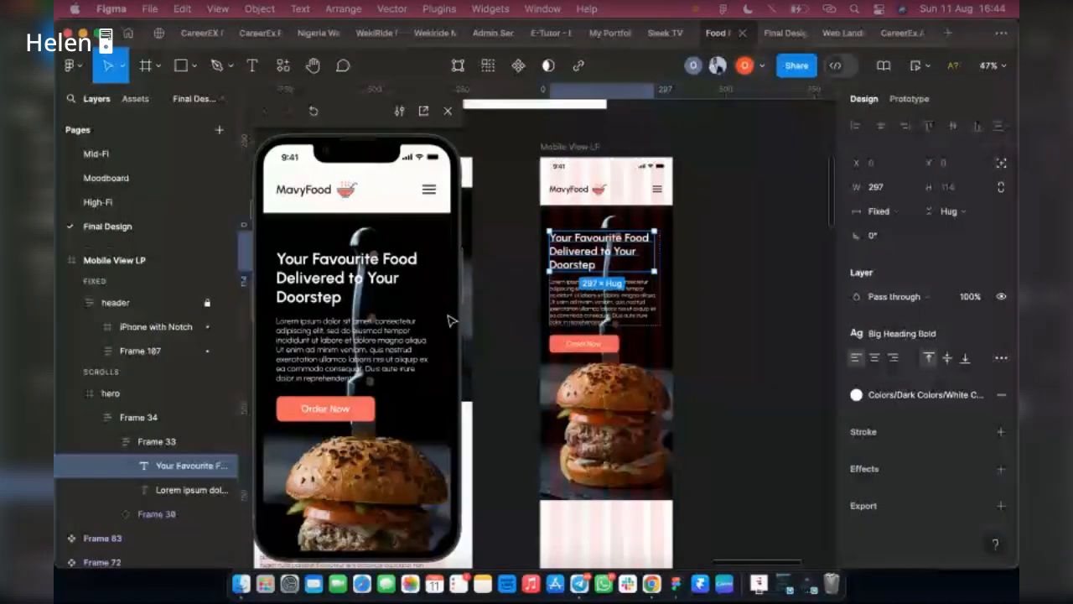
Step: Check the bold hero heading in the Mobile View LP preview, then close the preview
click(515, 364)
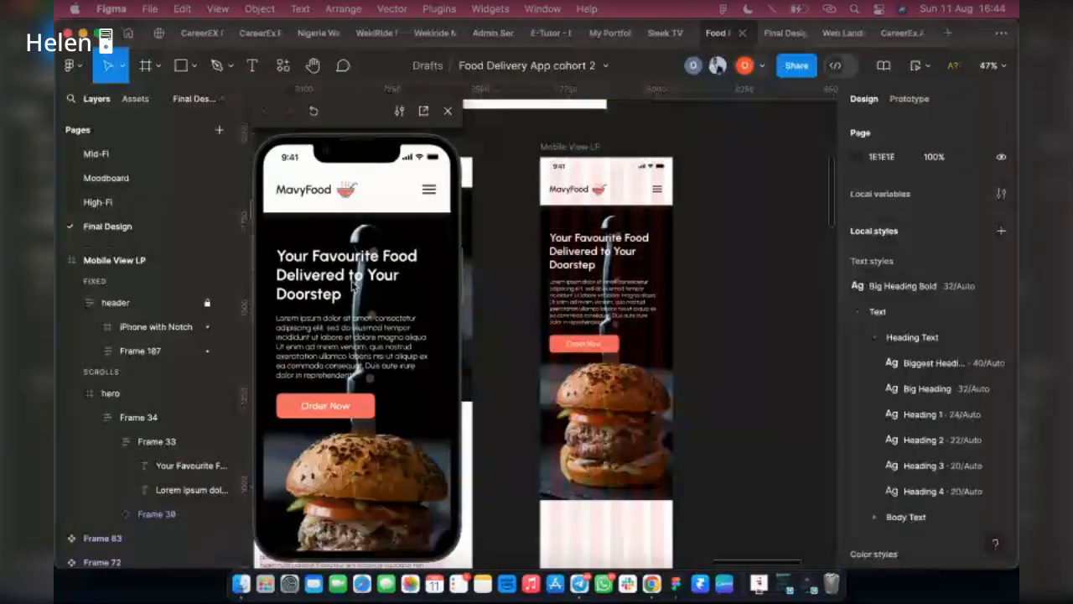
scroll(353, 286, down, 3)
scroll(353, 285, down, 5)
click(550, 148)
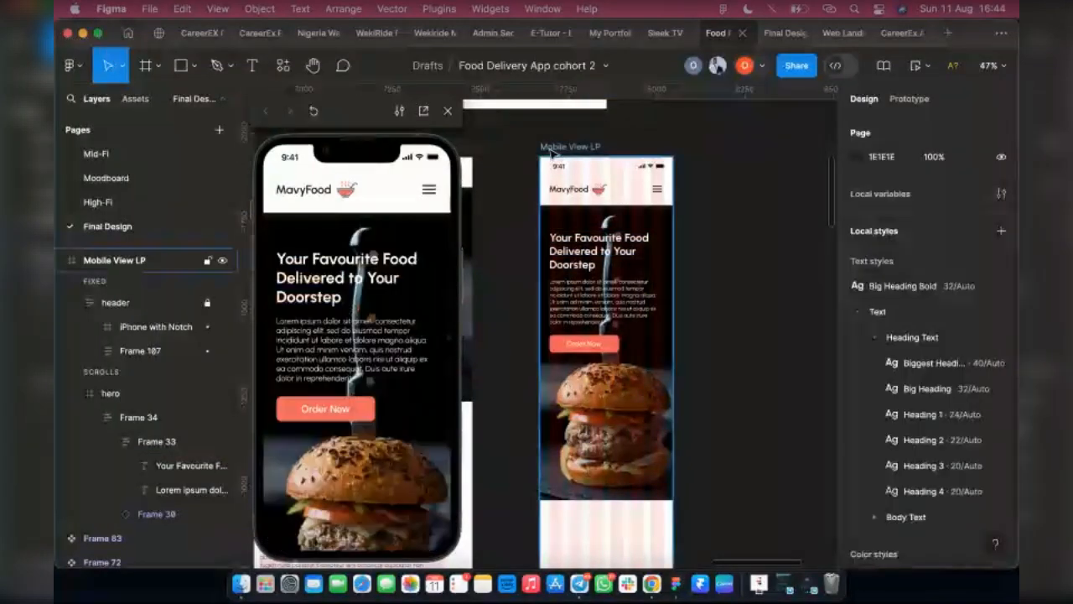
click(551, 149)
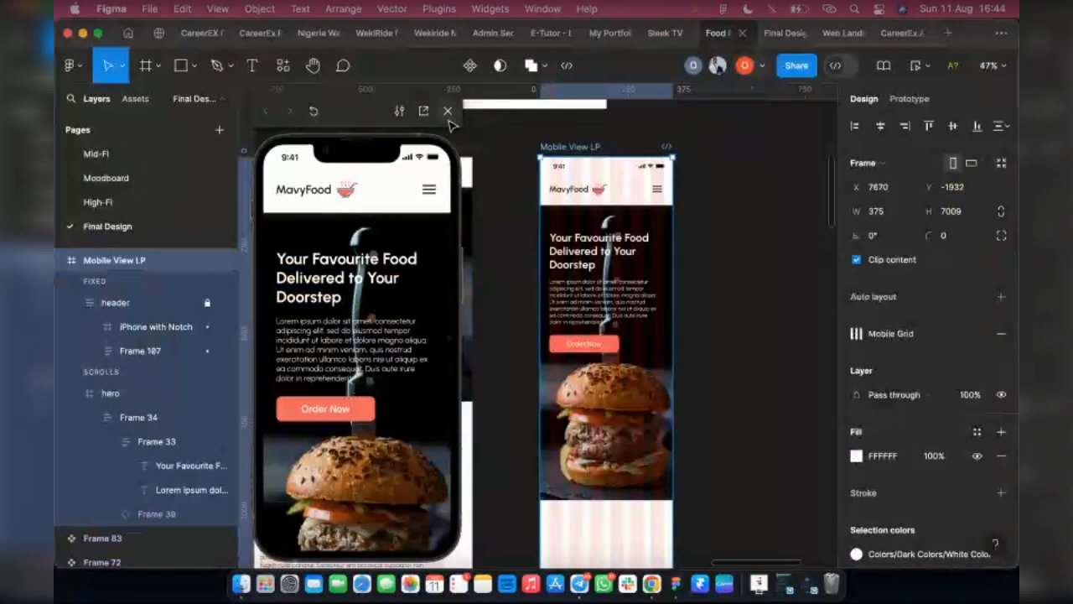
click(448, 110)
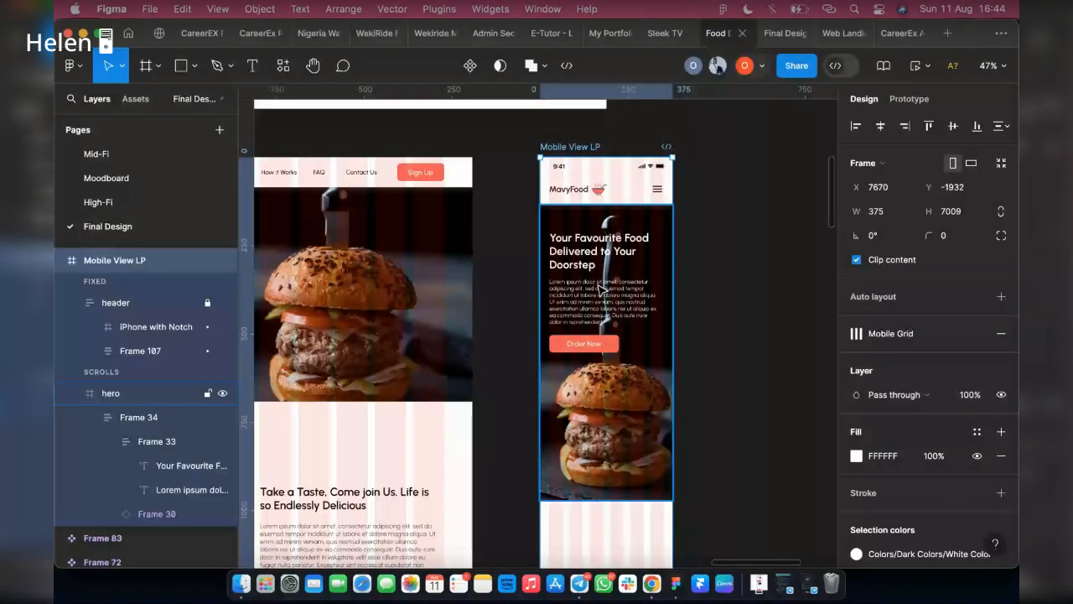
Step: Nudge Frame 34 in the mobile hero to X 25, set its width to 325 and check its side margins
scroll(566, 180, up, 3)
scroll(568, 183, up, 1)
double_click(520, 231)
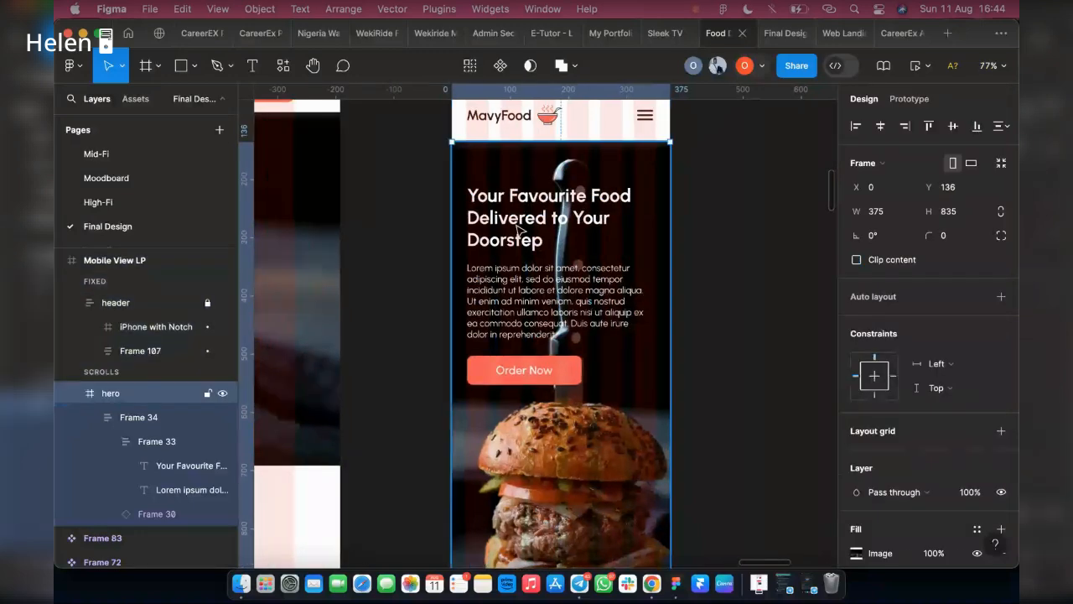
double_click(520, 230)
double_click(521, 230)
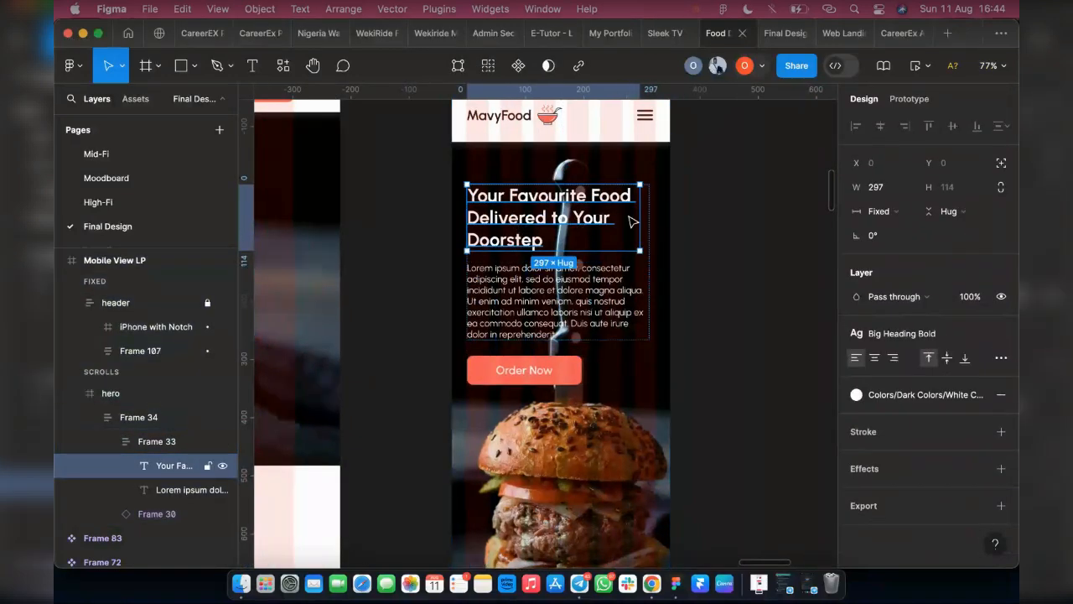
click(626, 382)
scroll(668, 160, up, 1)
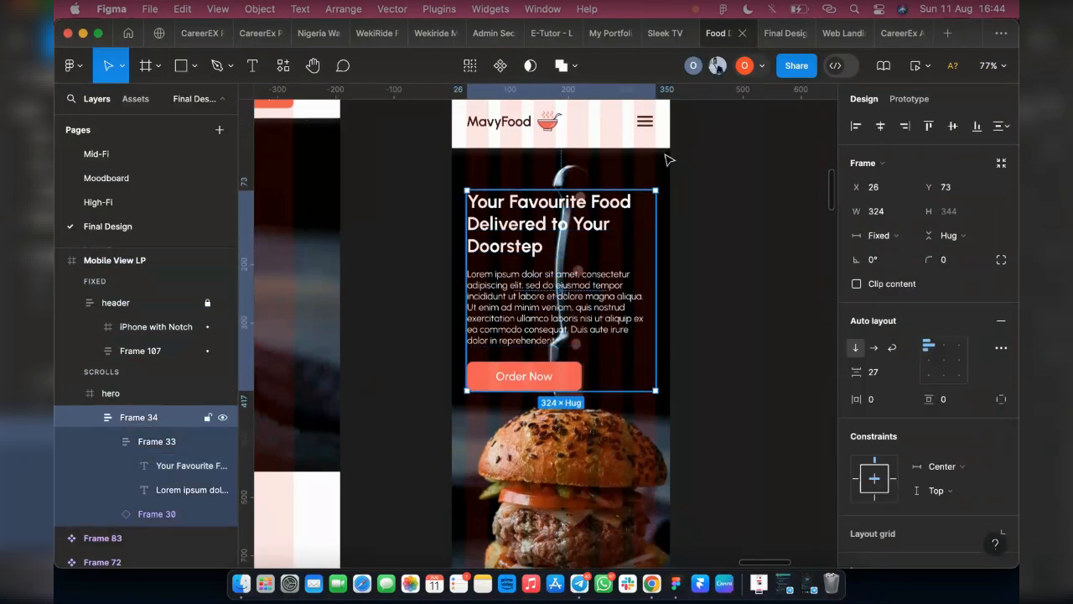
scroll(478, 251, up, 3)
scroll(474, 333, down, 3)
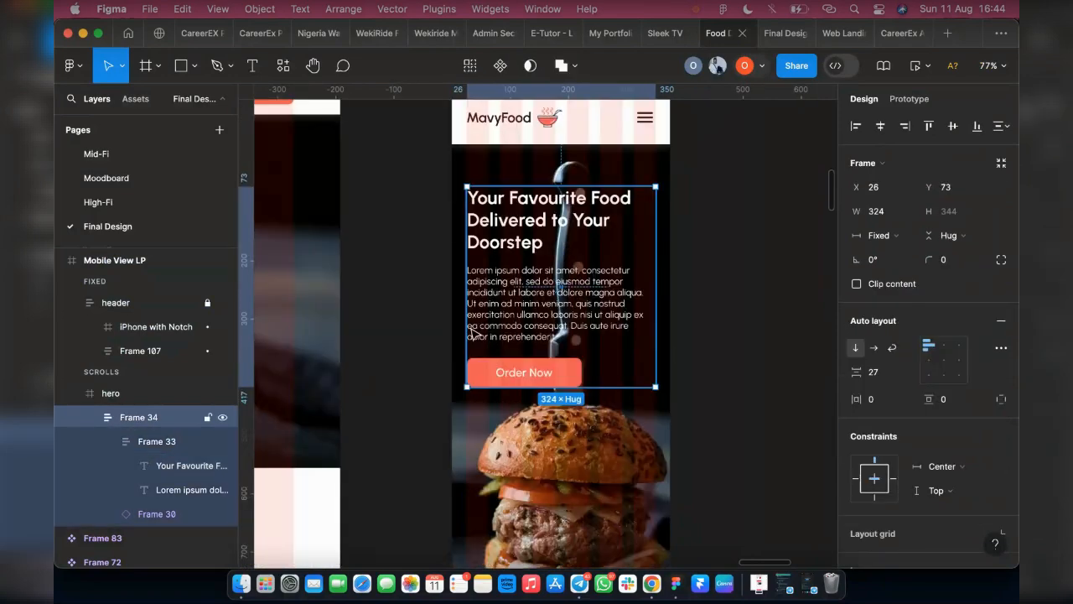
scroll(473, 334, up, 2)
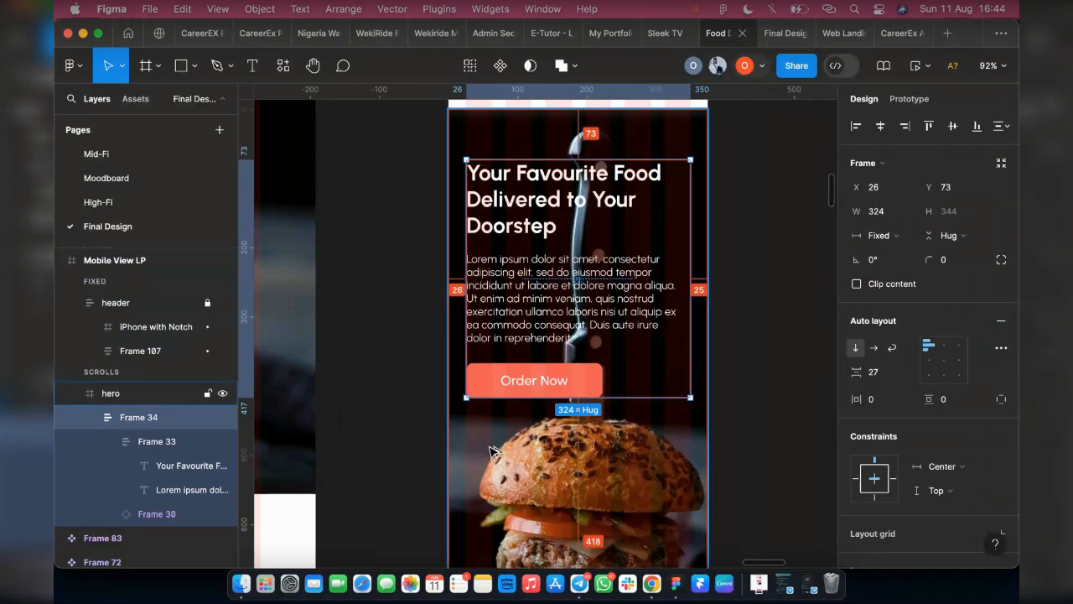
key(Left)
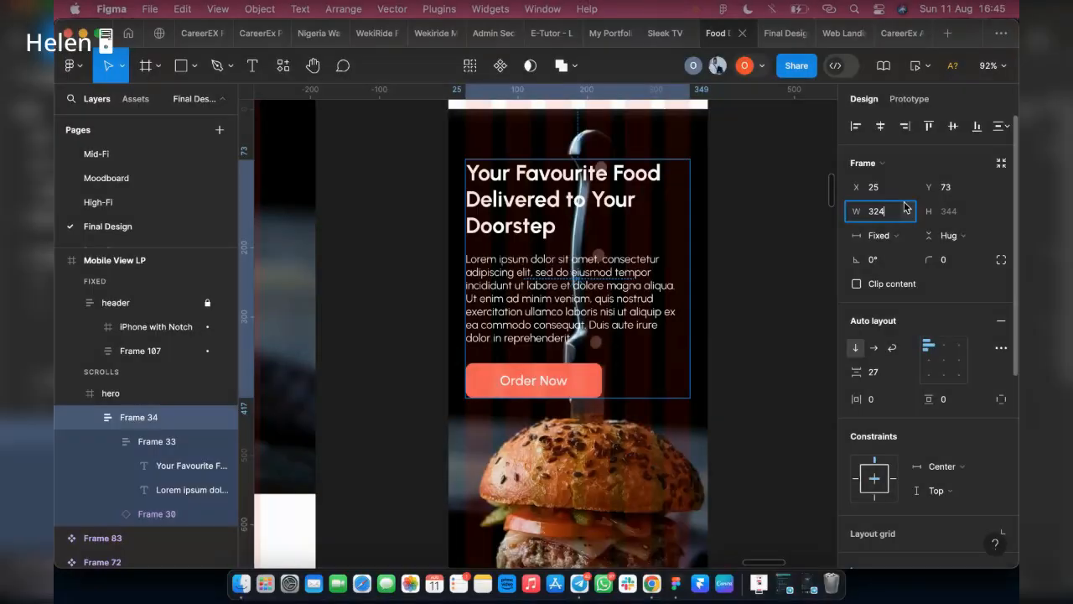
text(+1)
key(Return)
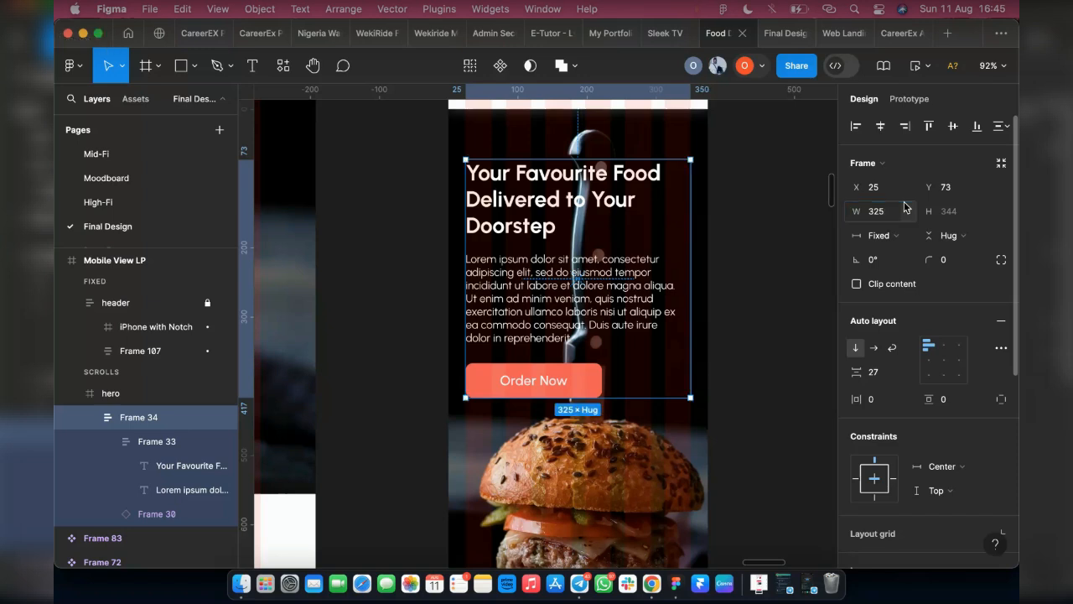
key(alt)
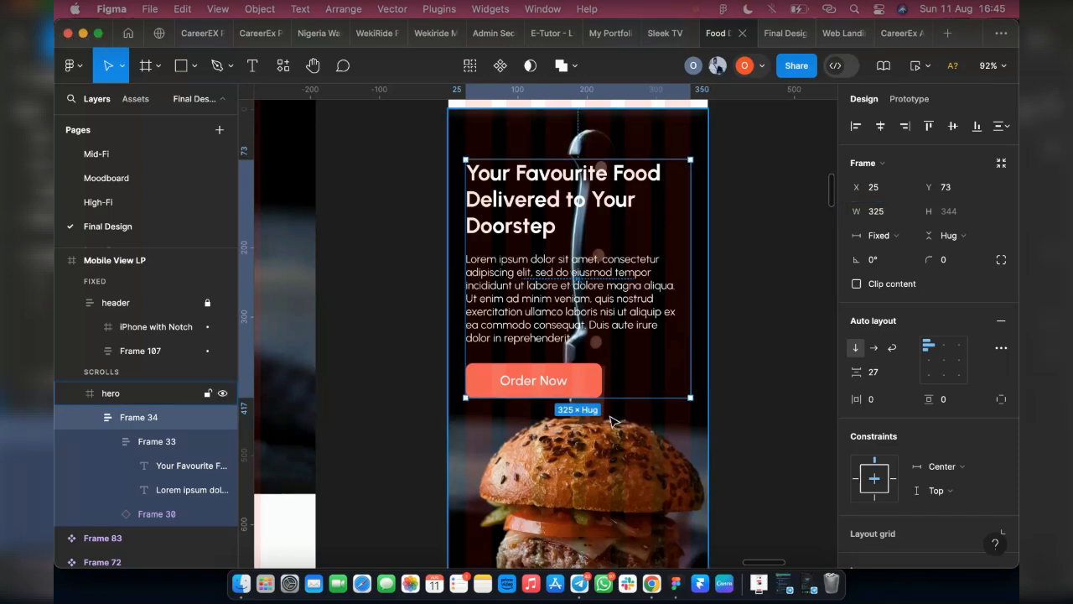
Step: Widen Frame 33, holding the hero heading and paragraph, to fill the 325-wide Frame 34
double_click(526, 260)
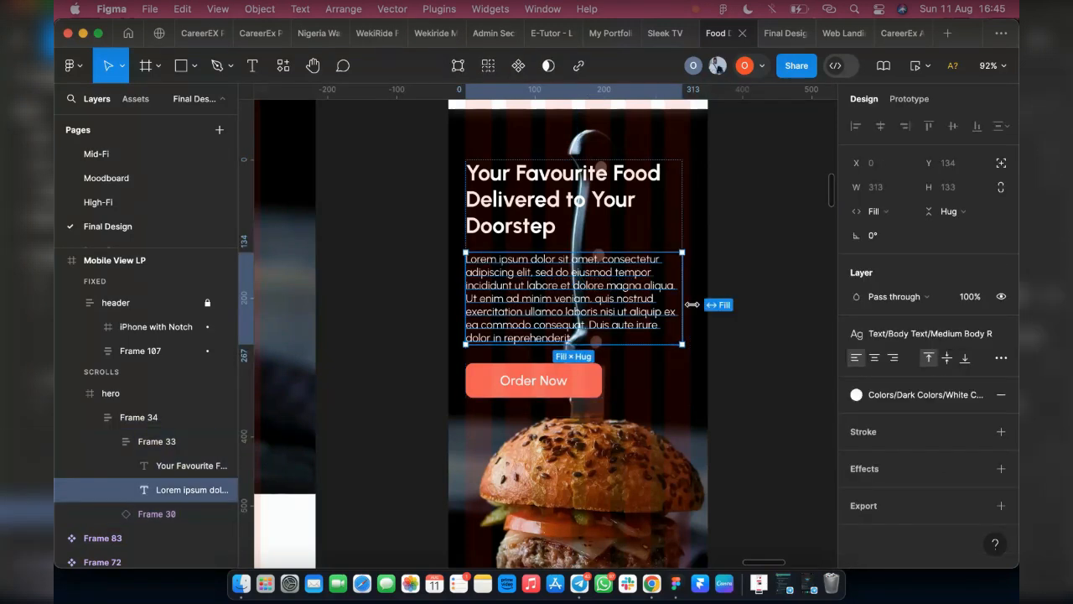
click(683, 234)
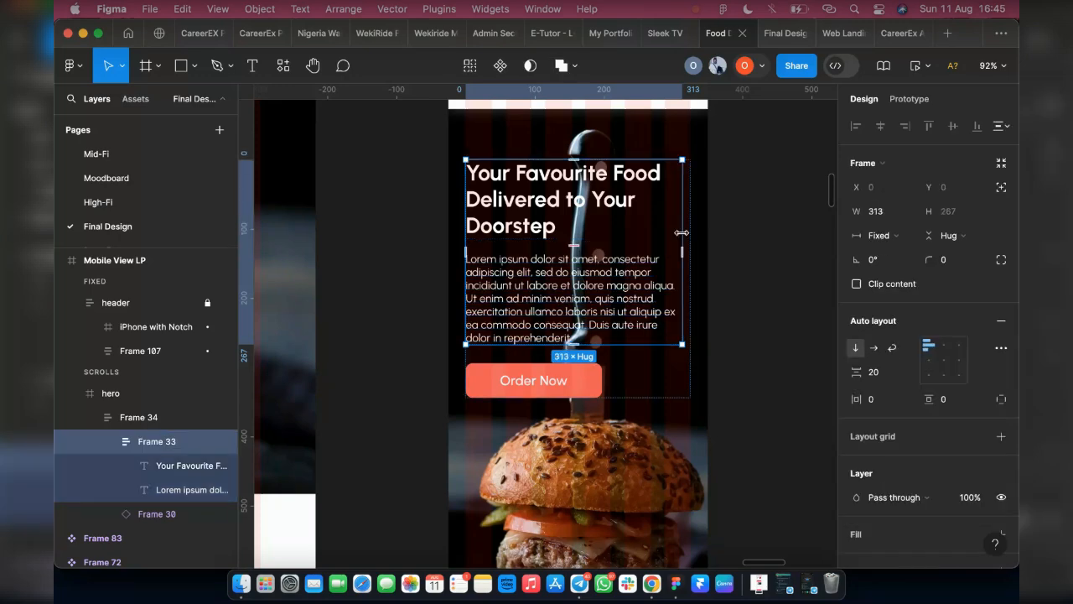
drag(682, 233, 689, 232)
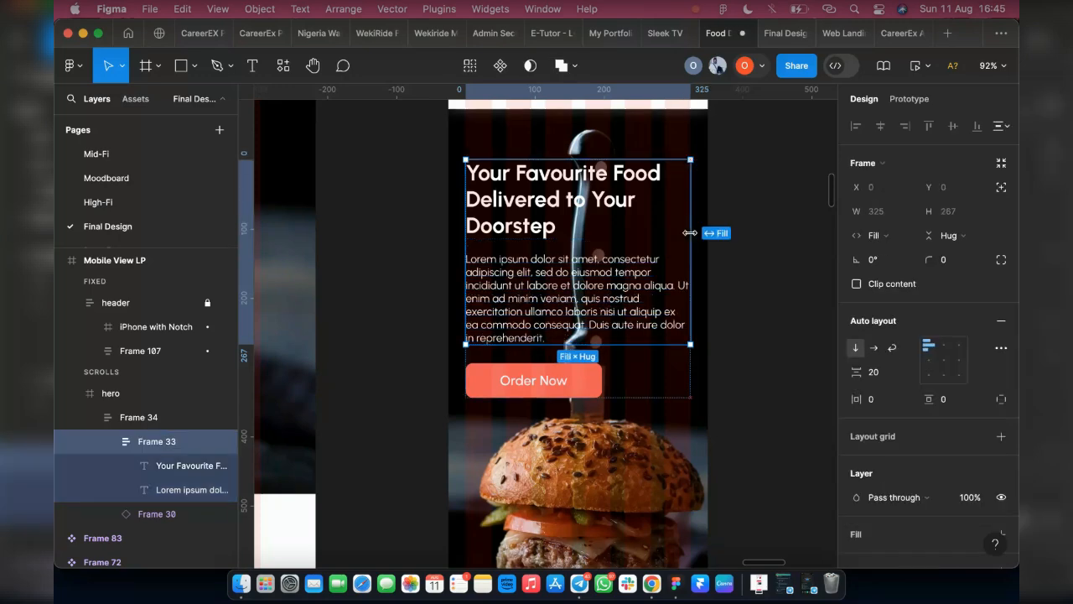
Step: Check the mobile hero heading's width within its text frame and review the hero layout
click(616, 204)
drag(672, 211, 737, 212)
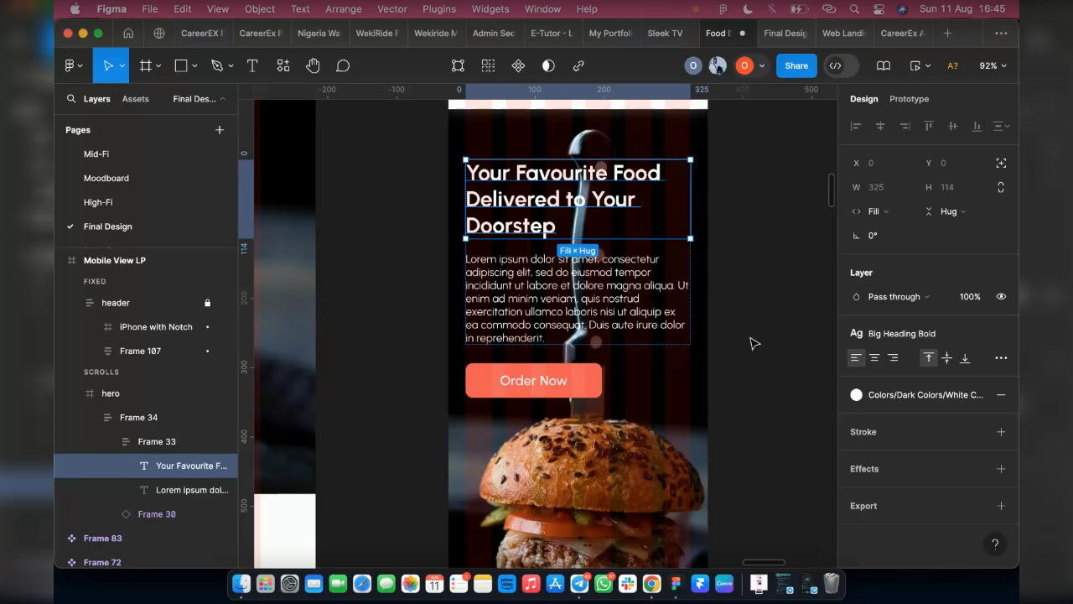
click(751, 338)
scroll(687, 224, up, 1)
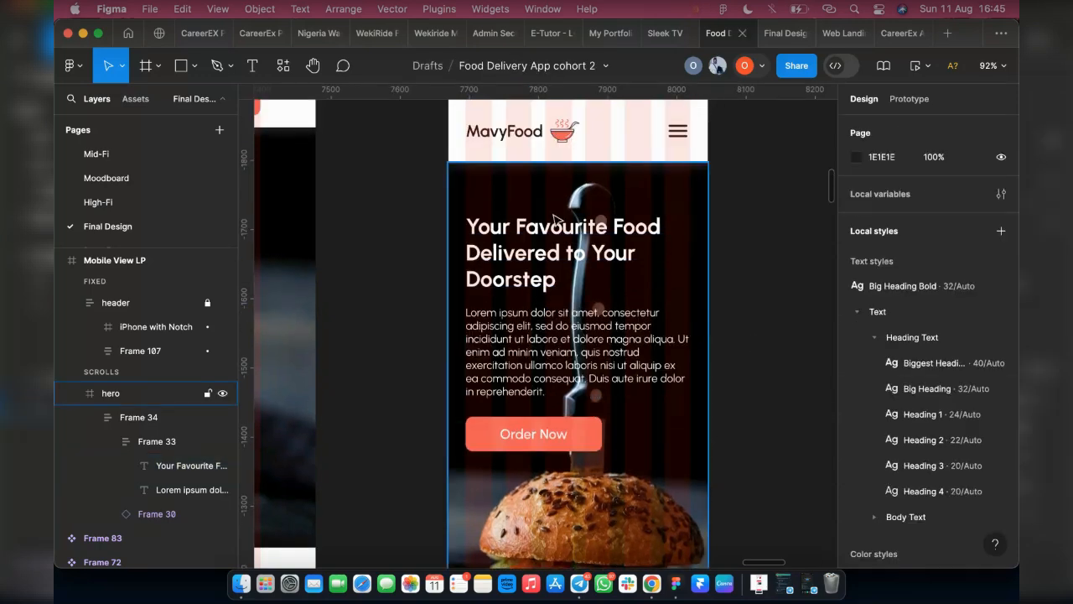
scroll(558, 222, up, 1)
scroll(522, 386, down, 1)
scroll(521, 385, down, 2)
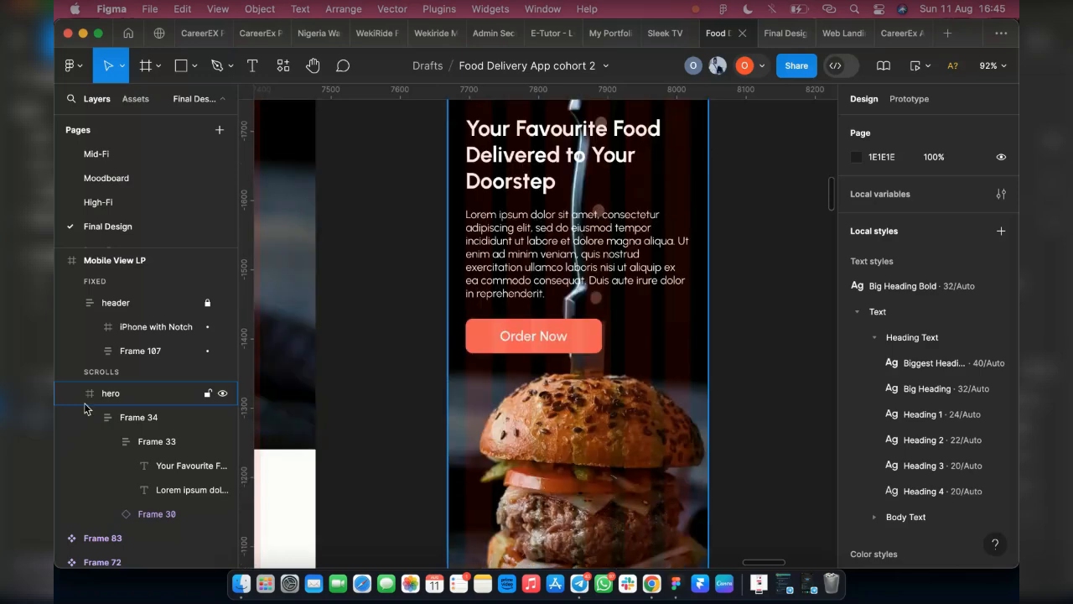
Step: Try horizontal auto layout on the mobile hero frame with a height of 751 and top-left alignment, and undo it
click(333, 385)
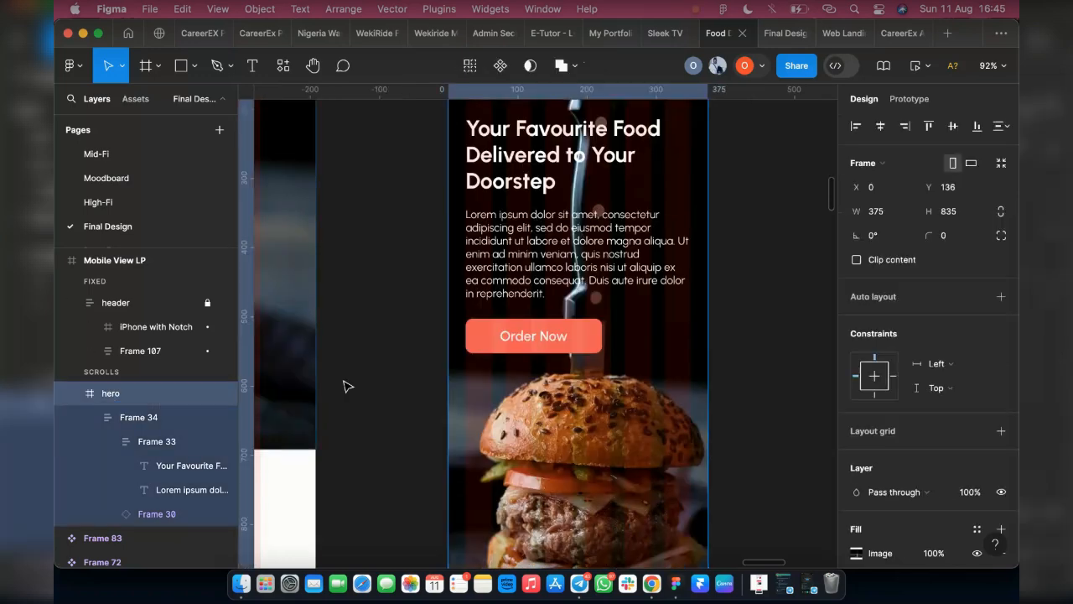
key(shift+a)
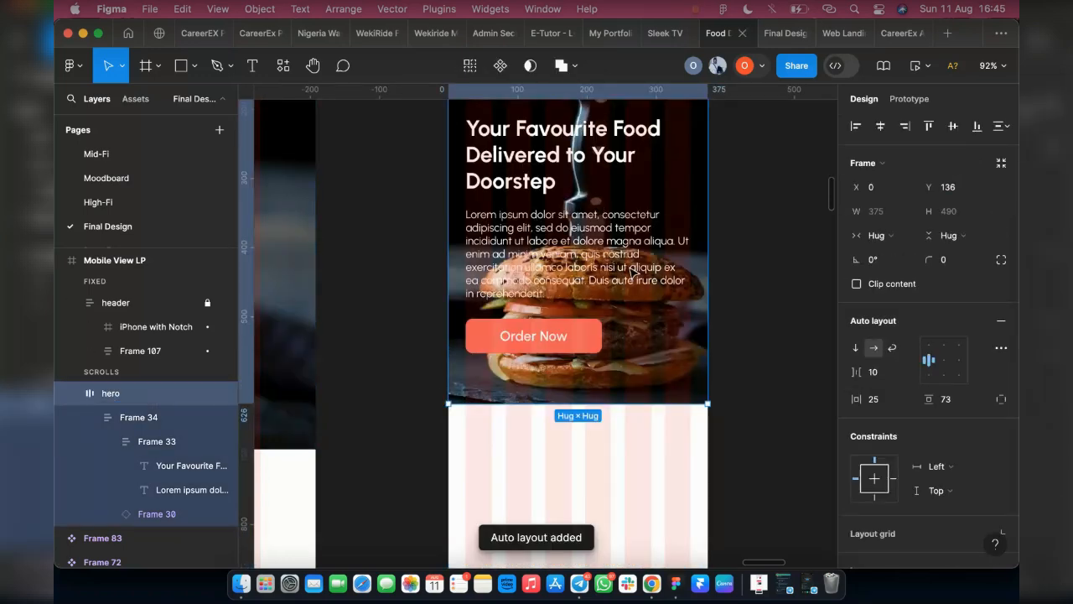
scroll(687, 289, up, 5)
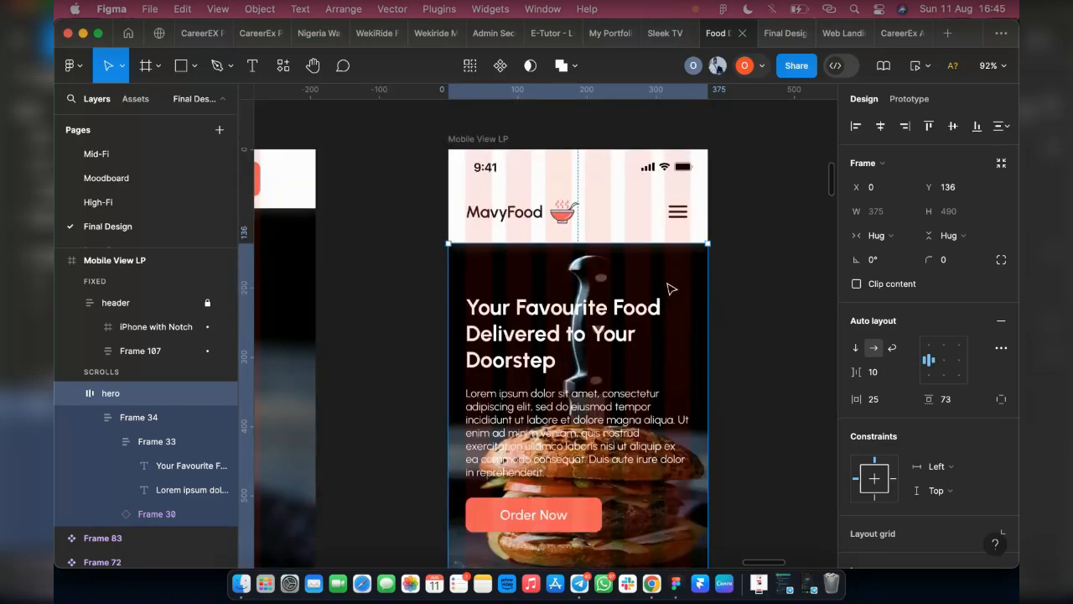
scroll(637, 310, down, 5)
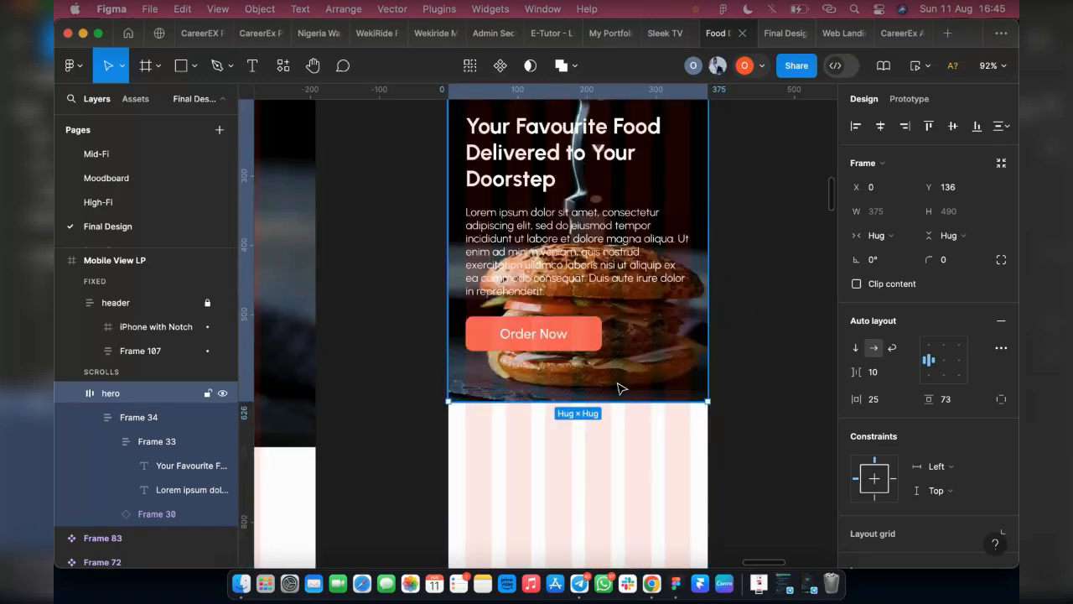
scroll(593, 377, down, 1)
scroll(593, 378, down, 3)
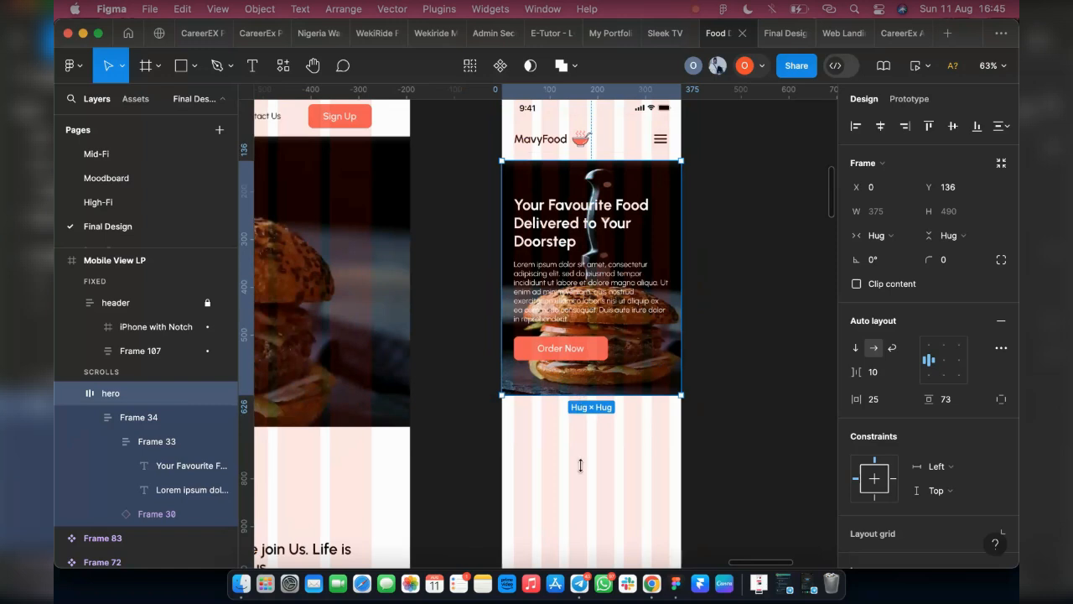
drag(580, 465, 587, 527)
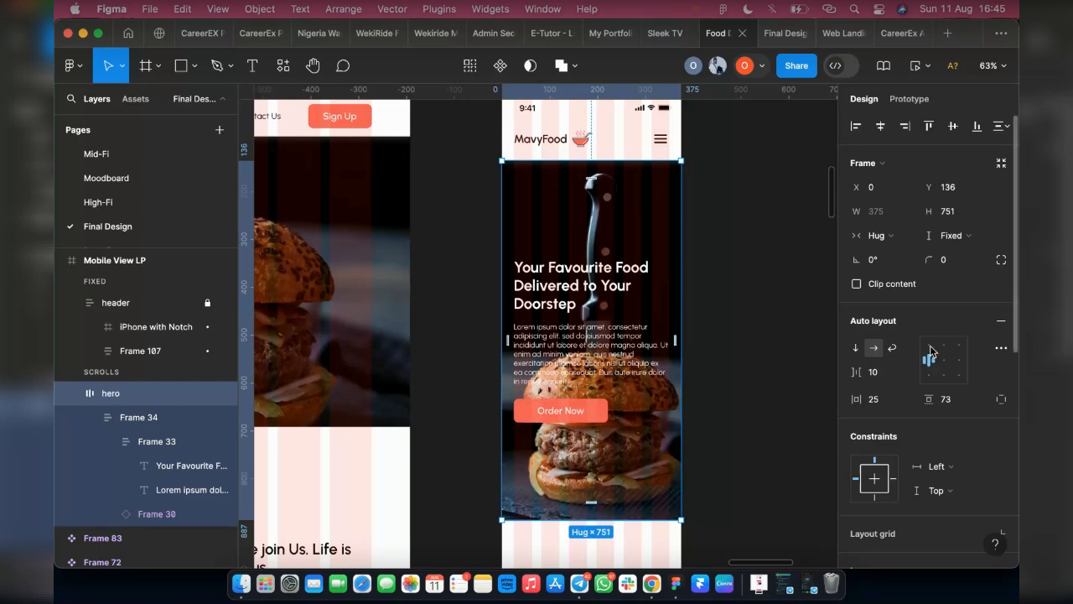
click(928, 344)
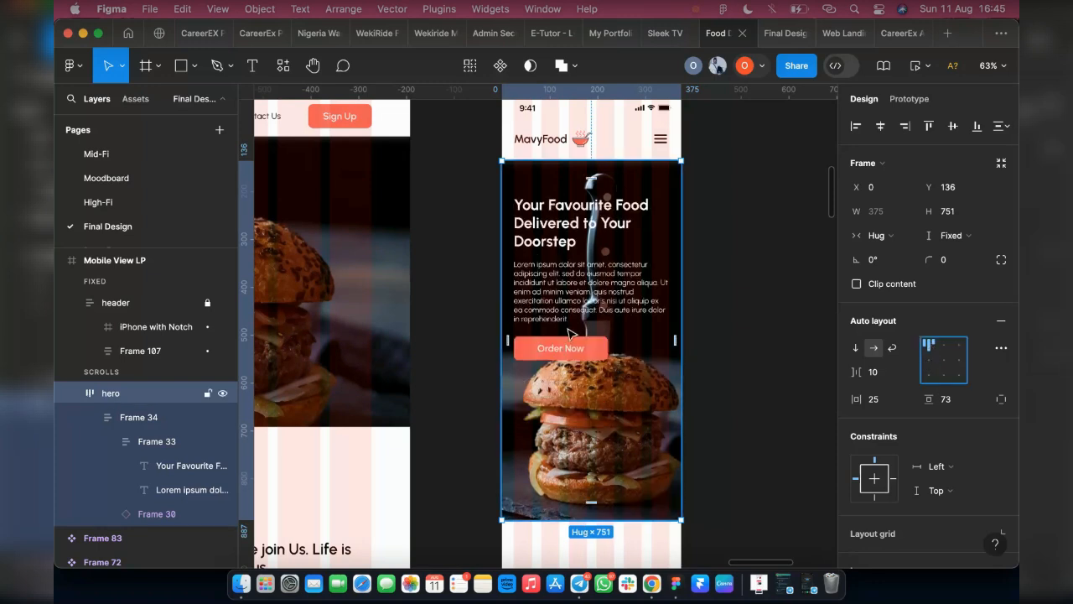
scroll(625, 366, down, 2)
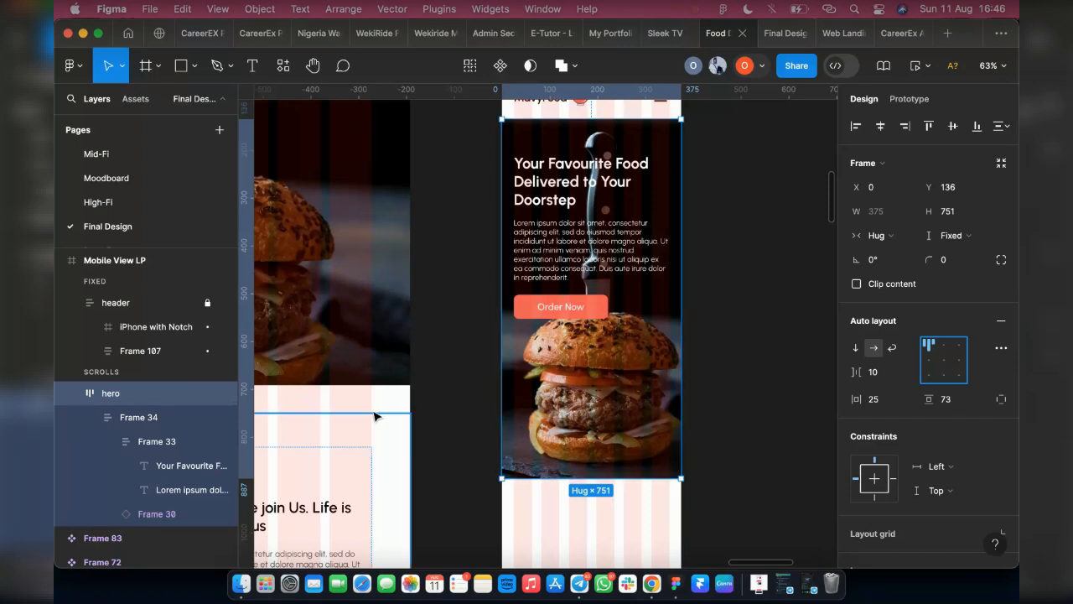
key(alt+v)
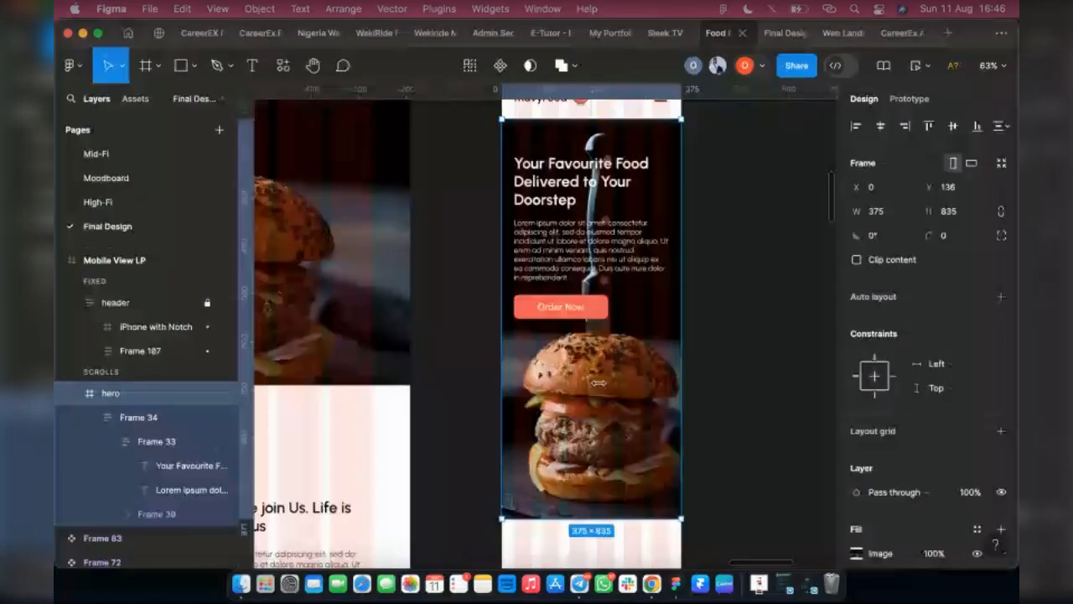
key(Escape)
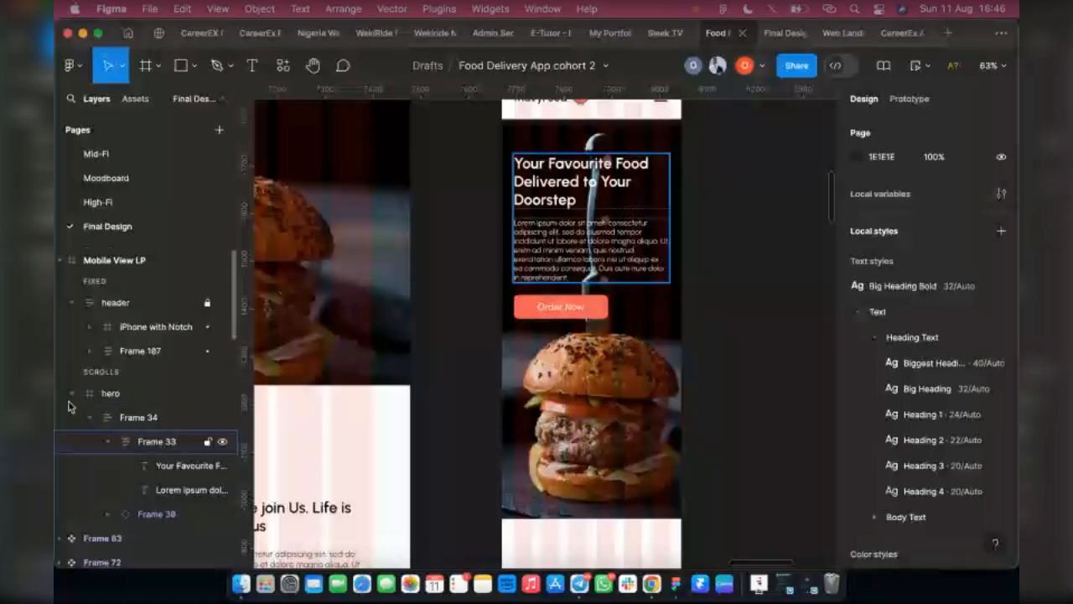
Step: Select the Order Now button nested in the mobile hero to inspect its component properties
click(100, 395)
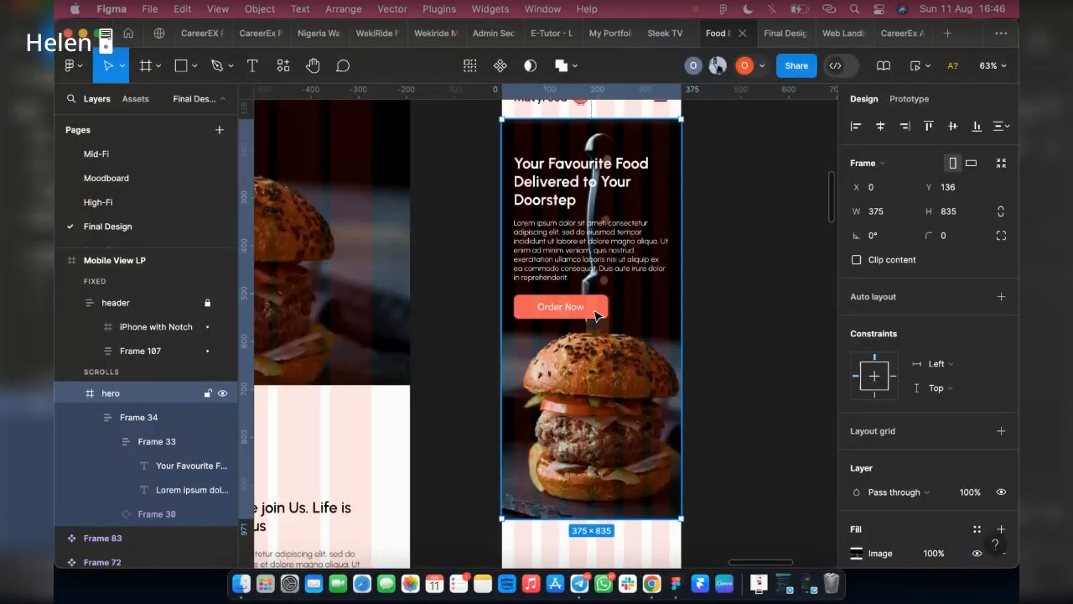
double_click(585, 312)
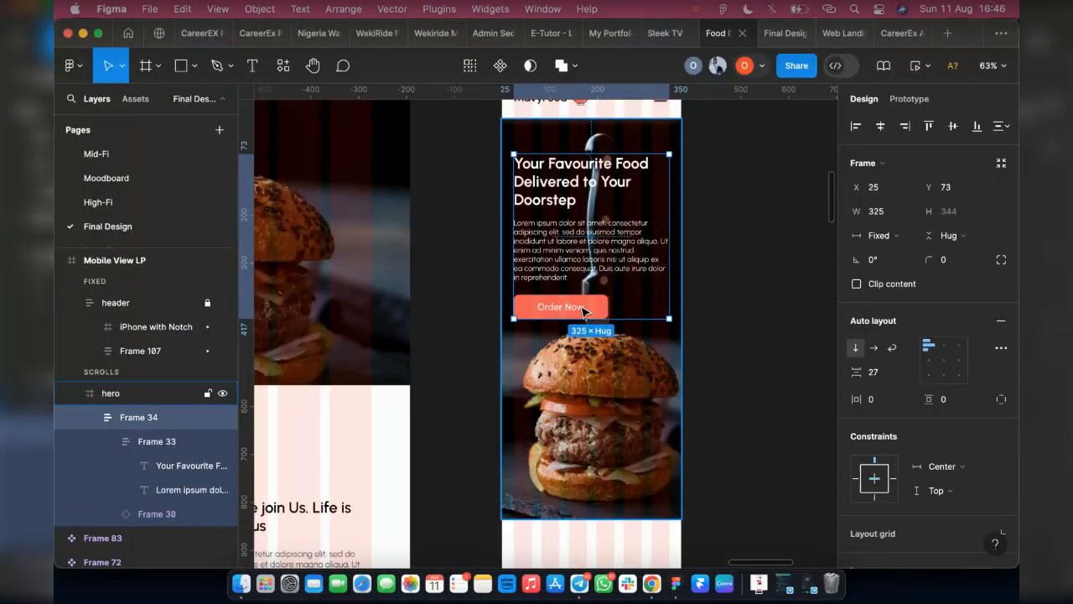
double_click(585, 312)
double_click(585, 312)
click(604, 314)
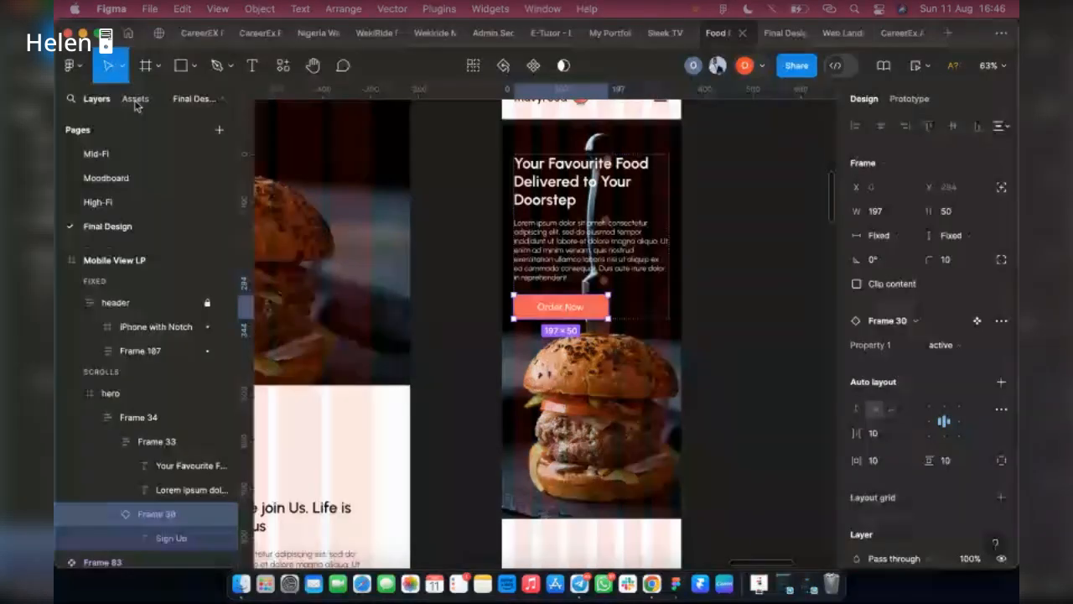
Step: Place an instance of the Frame 30 button from the High-Fi Style Guide components beside the Mobile View LP frame
click(135, 100)
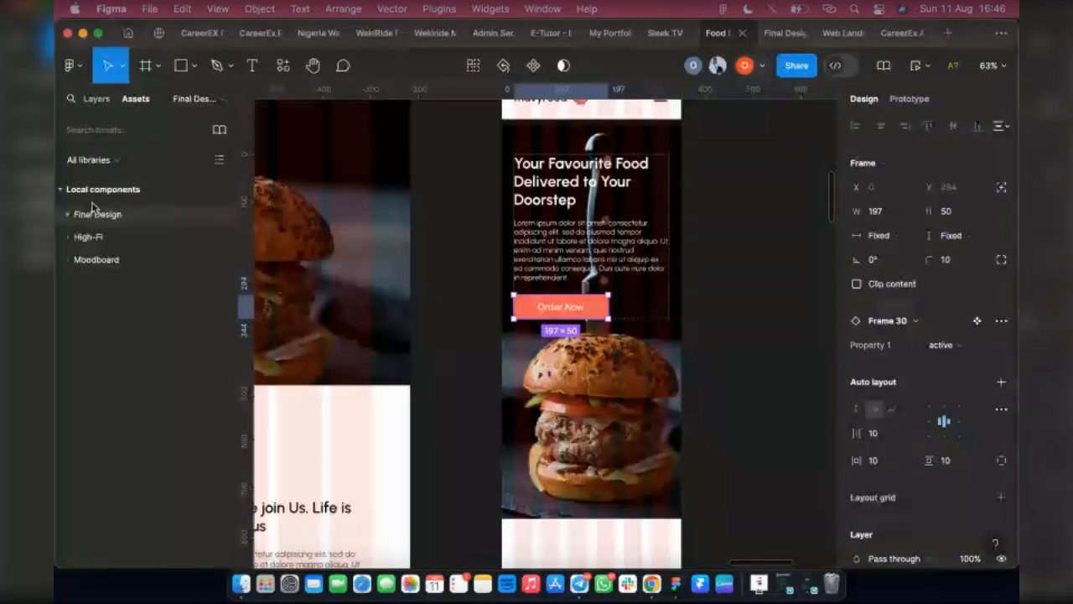
click(68, 240)
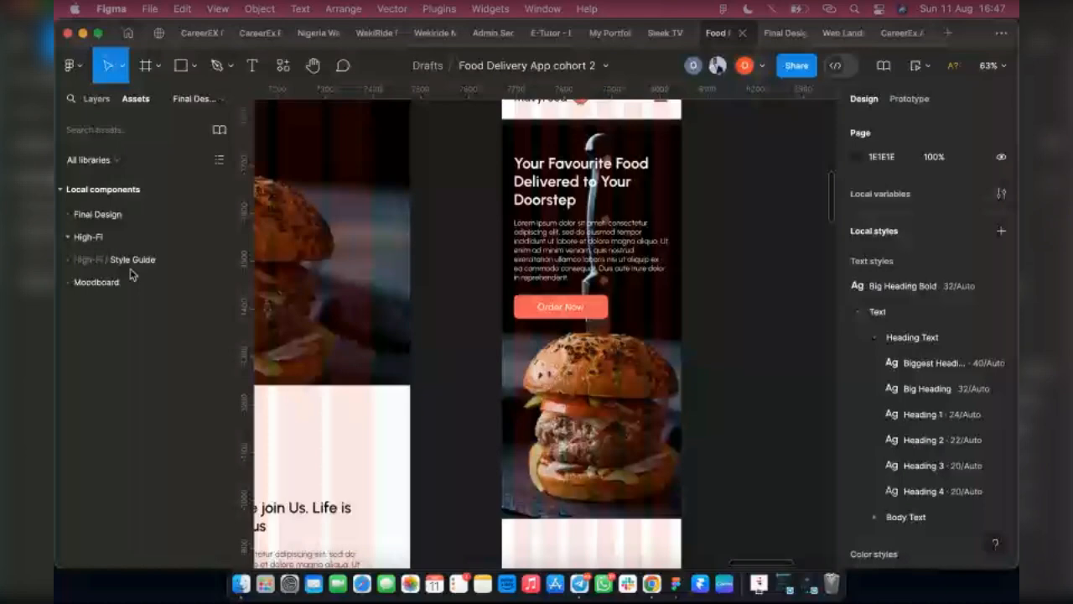
click(69, 260)
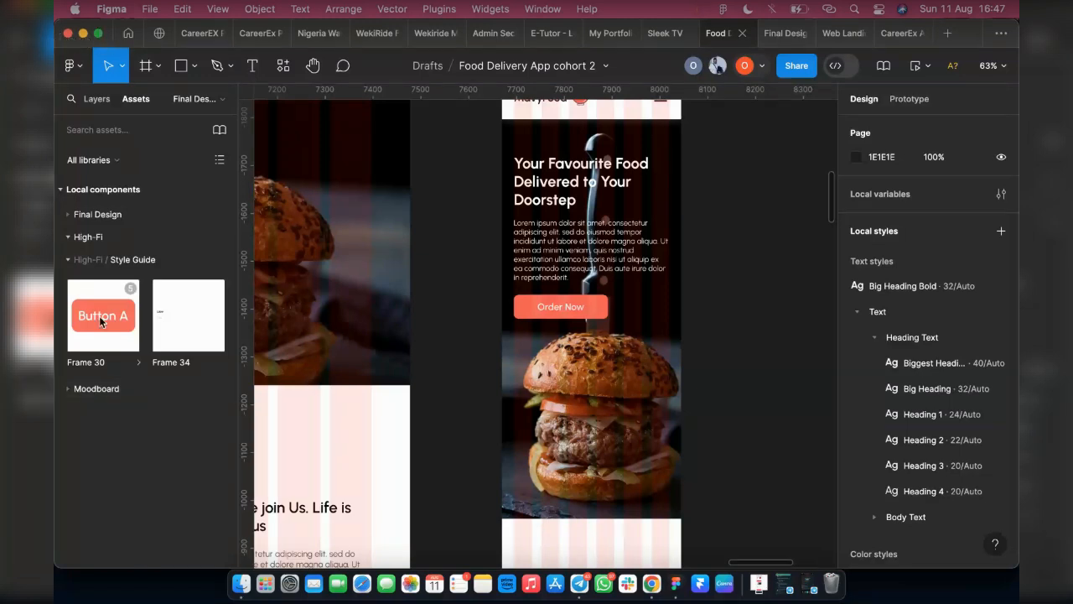
drag(99, 315, 734, 308)
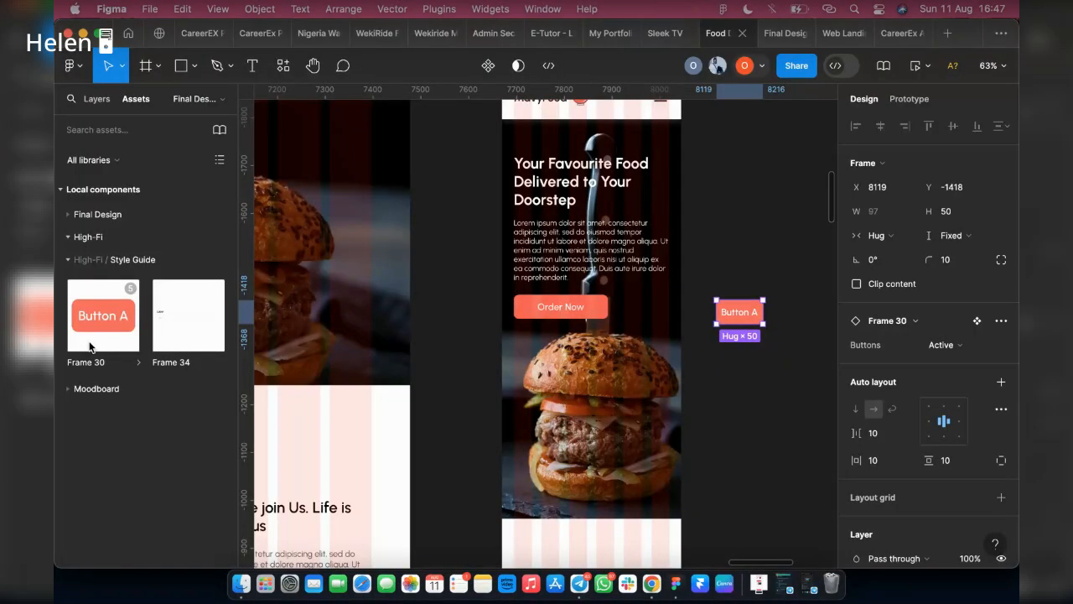
Step: Examine the button component set and its variants in the Buttons style guide on the High-Fi page
click(97, 99)
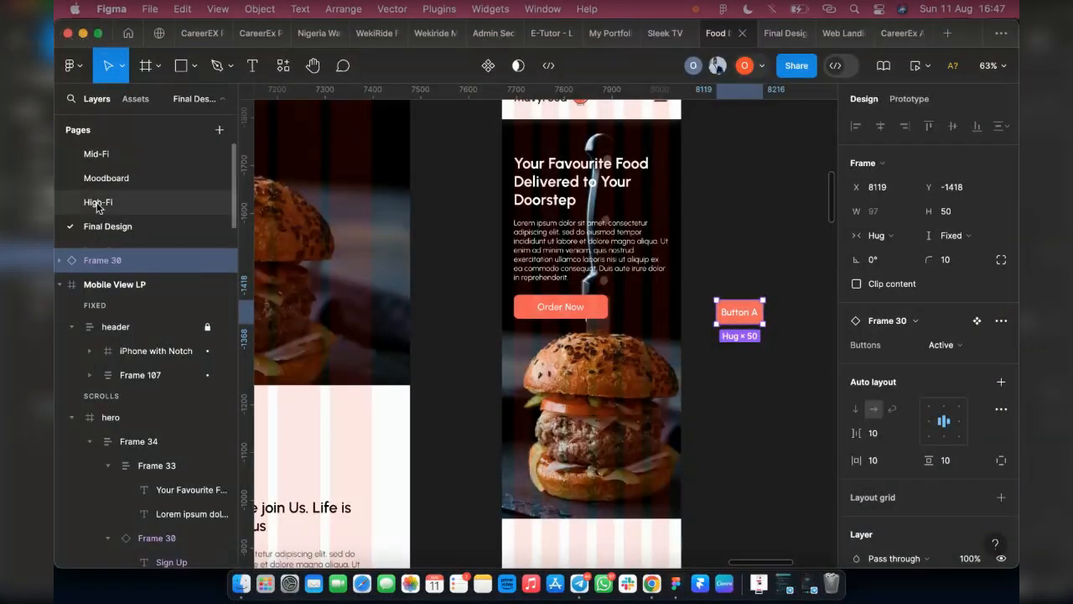
click(130, 207)
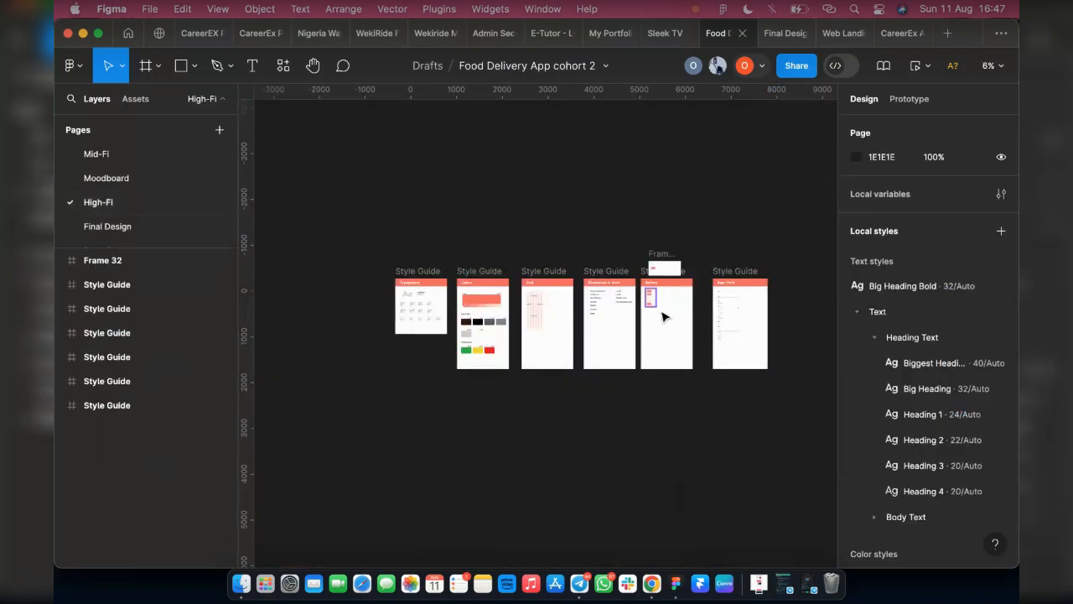
scroll(662, 316, up, 10)
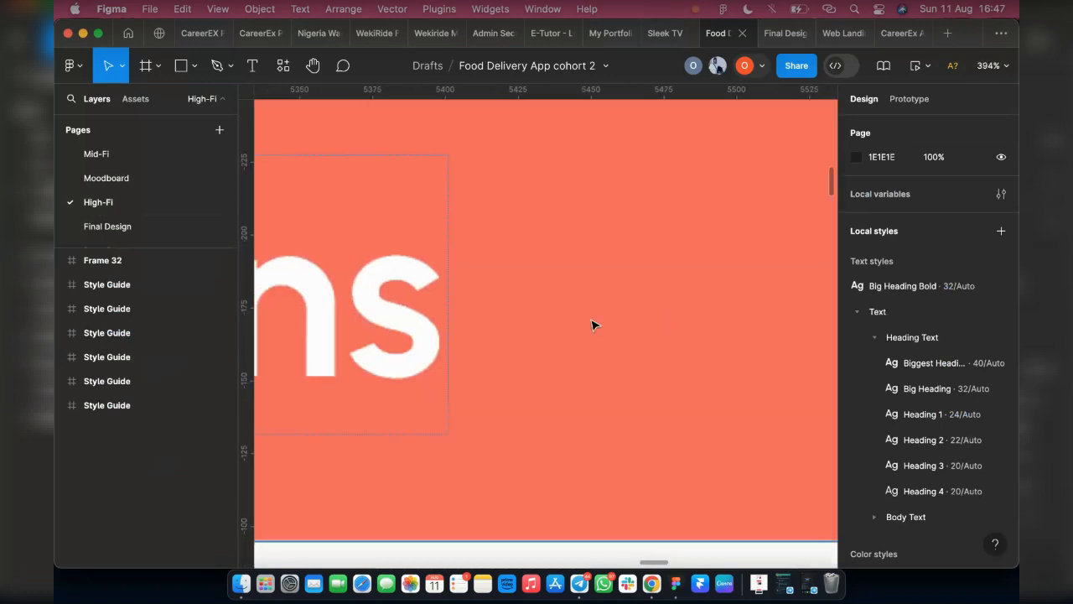
scroll(568, 306, down, 10)
scroll(537, 403, down, 3)
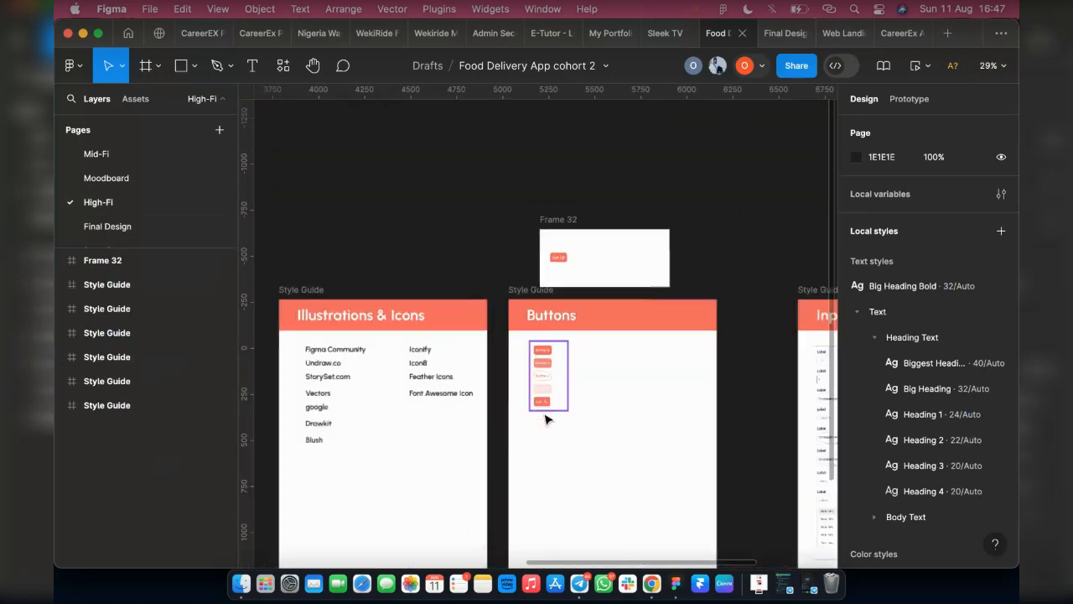
scroll(512, 377, up, 1)
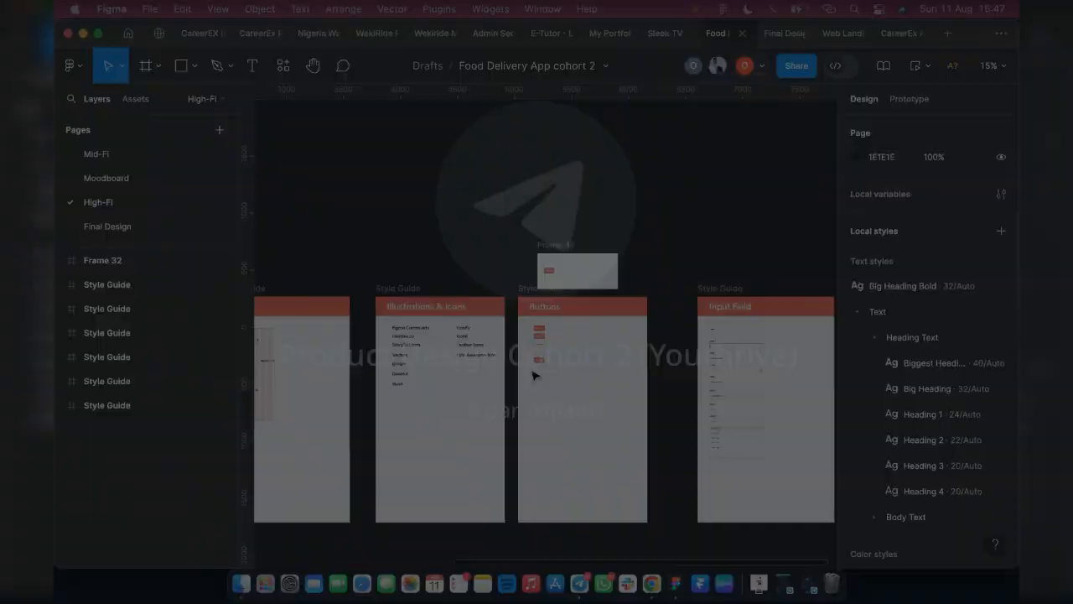
scroll(534, 306, up, 3)
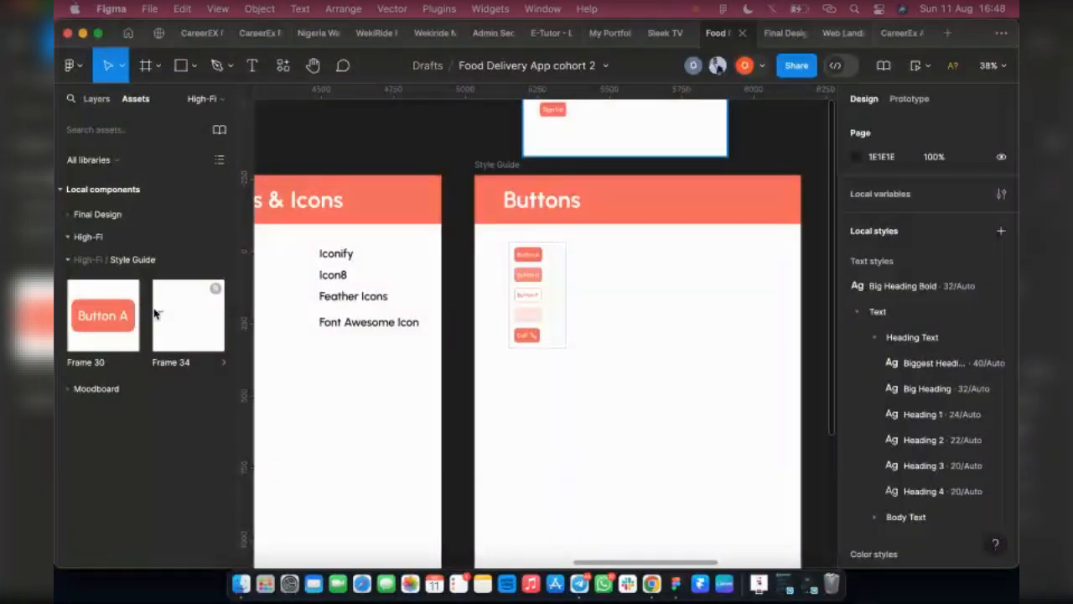
click(526, 293)
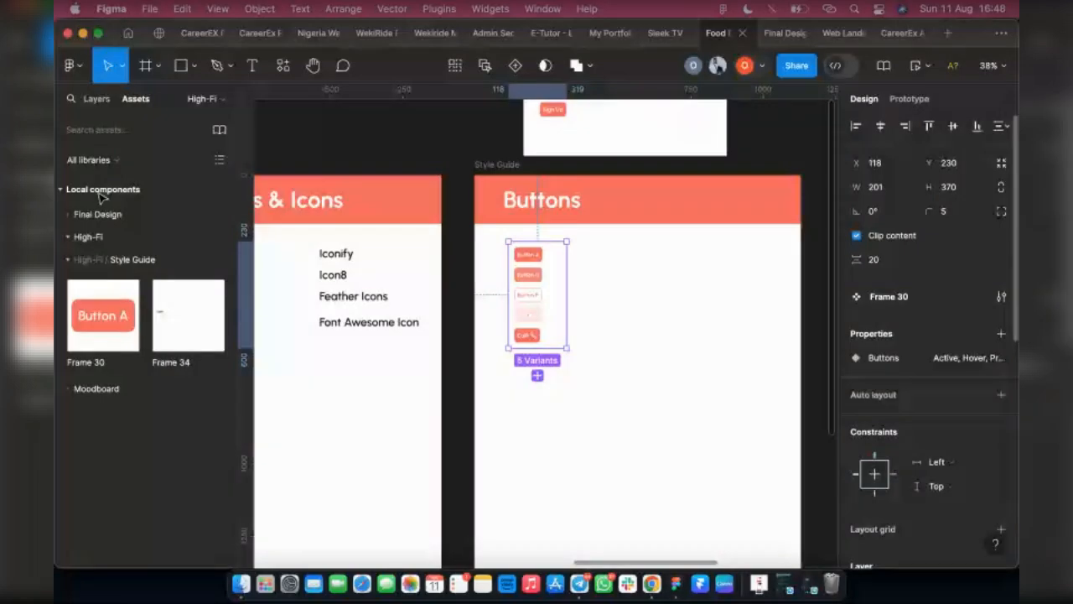
key(alt+1)
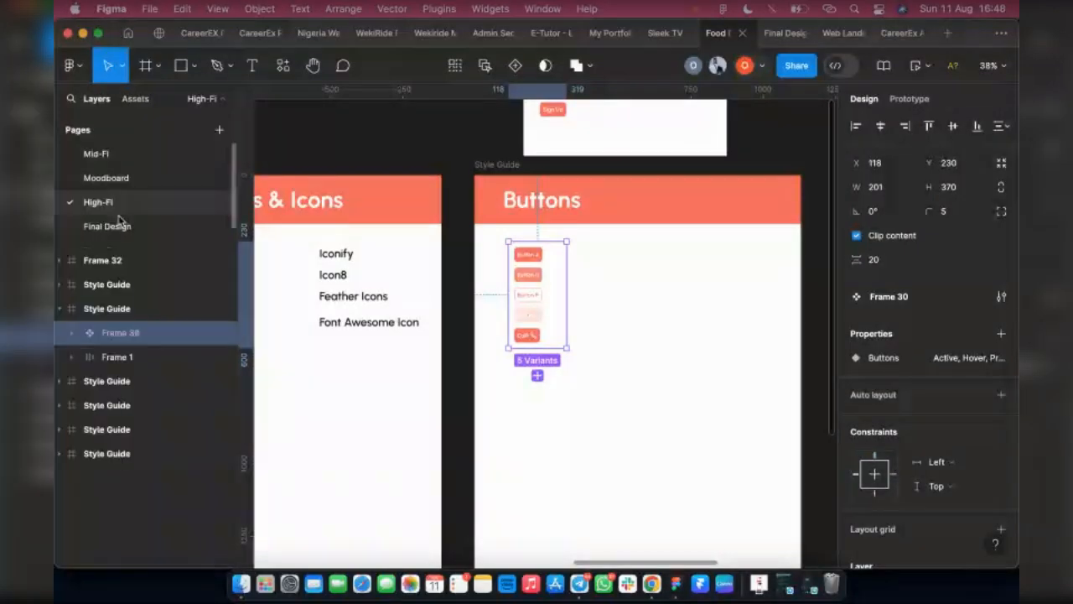
Step: Return to the Final Design page and change the new button instance's label to Order Now
click(123, 228)
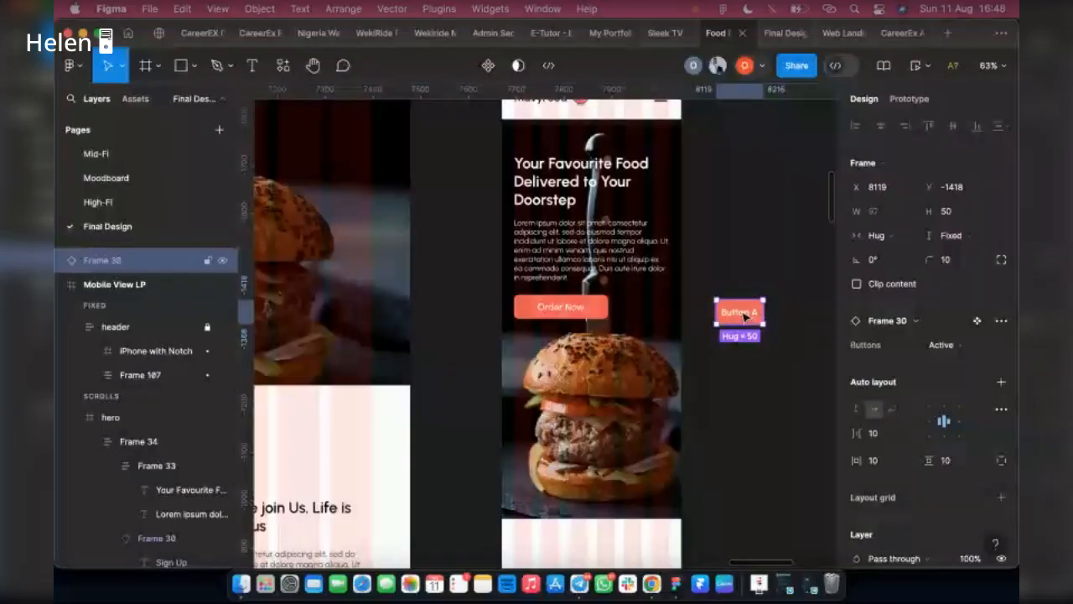
double_click(742, 313)
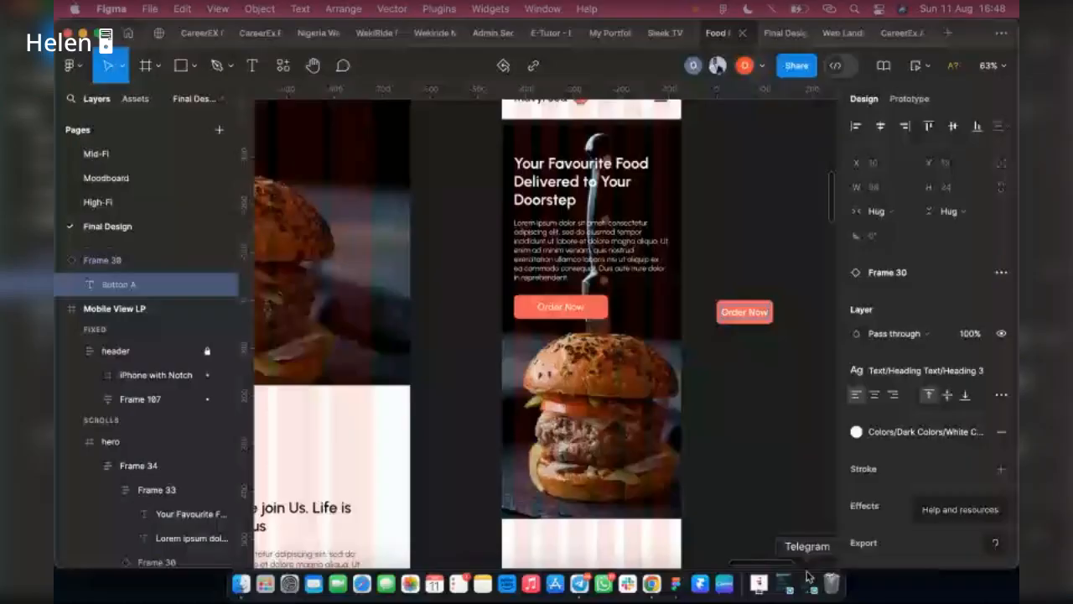
click(807, 579)
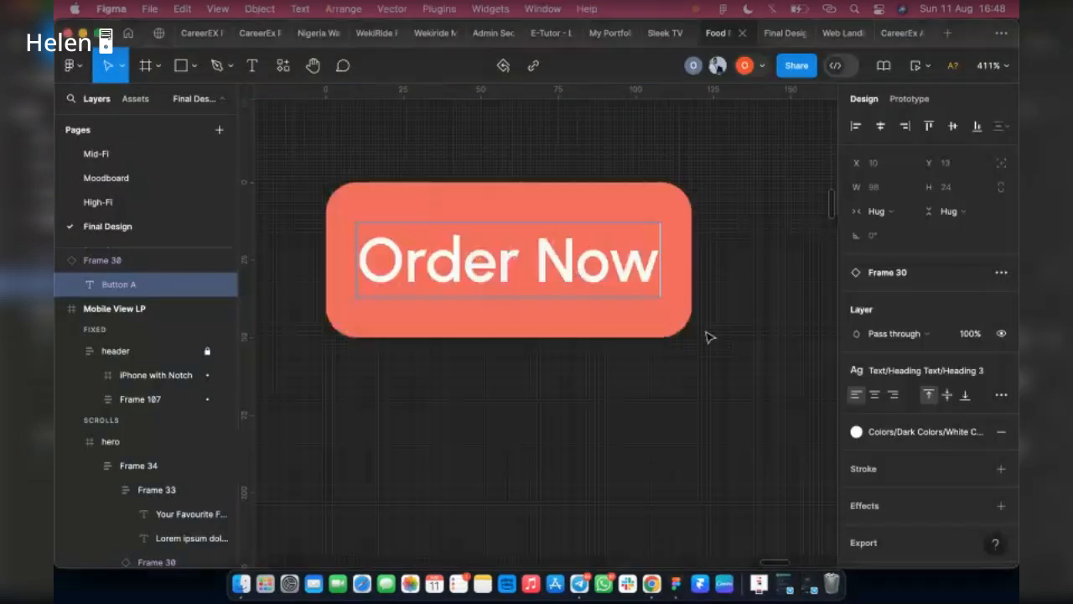
scroll(752, 340, down, 3)
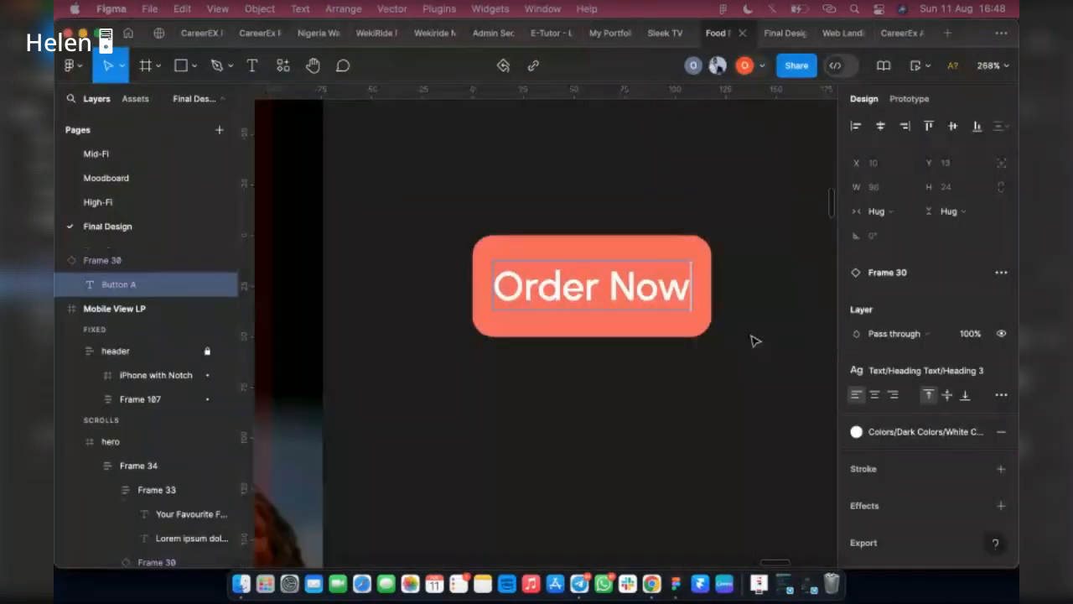
scroll(755, 340, down, 5)
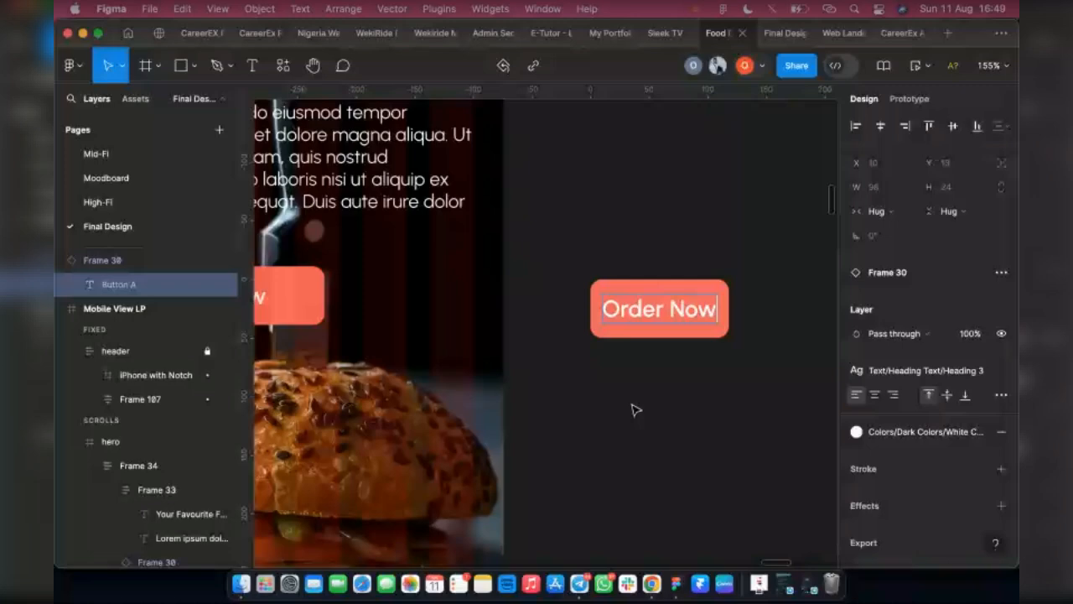
key(Escape)
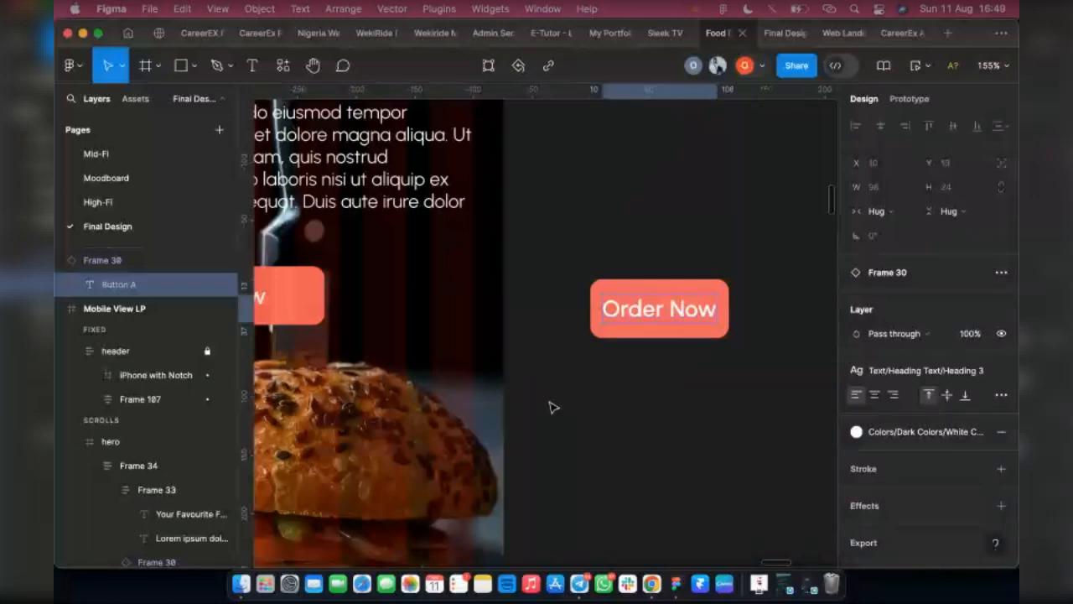
Step: Set the width of the Order Now button instance beside the Mobile View LP frame to 200
scroll(549, 407, left, 5)
click(476, 312)
key(Return)
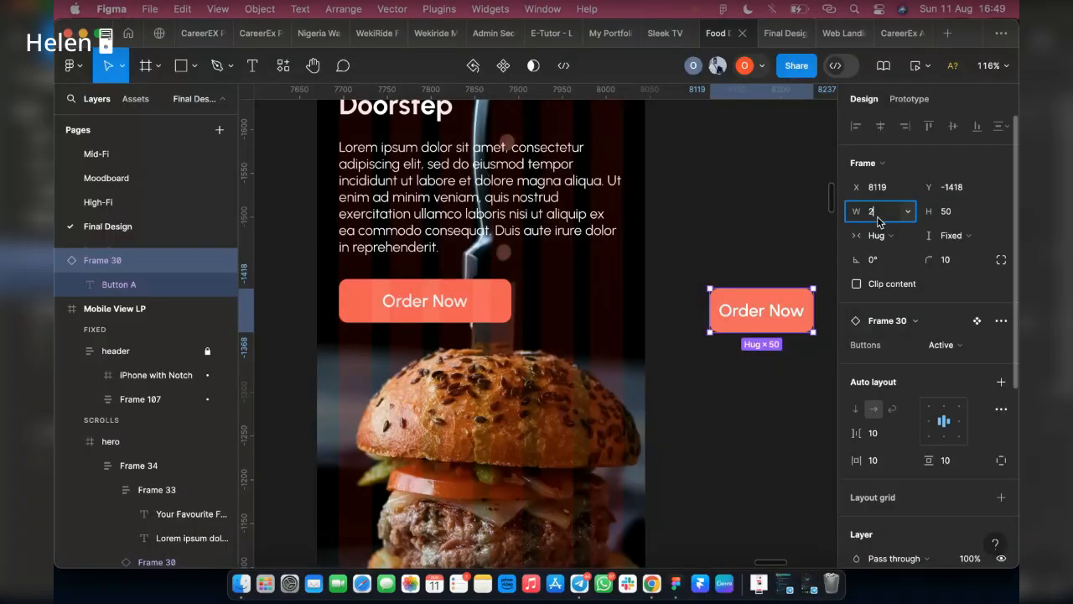
text(00)
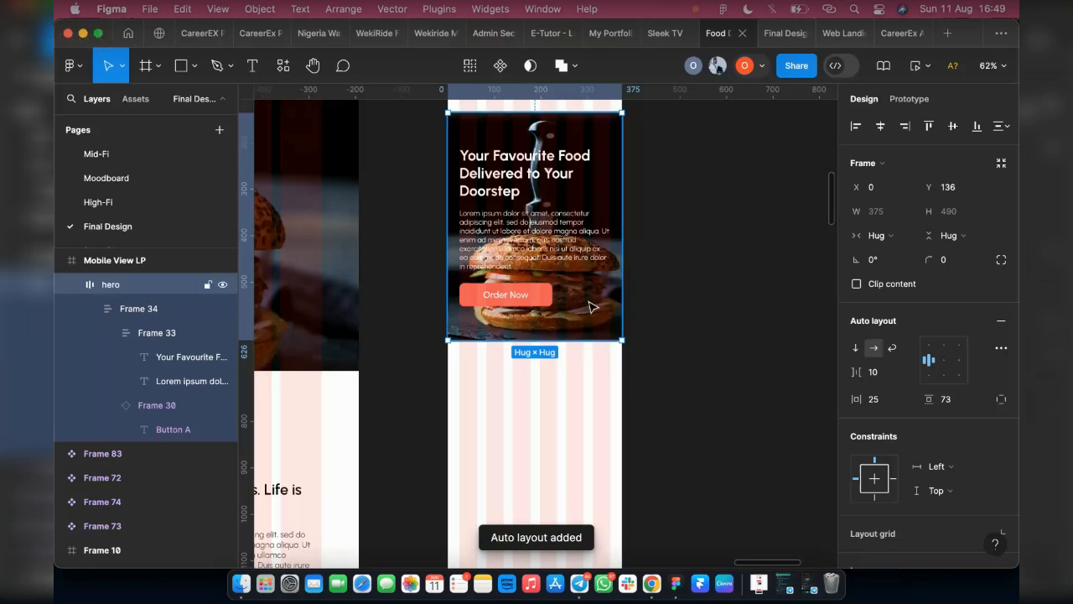
Step: Remove auto layout from the mobile hero, stretch it to 835 high, and reapply auto layout with its height fixed at 835
scroll(495, 337, down, 2)
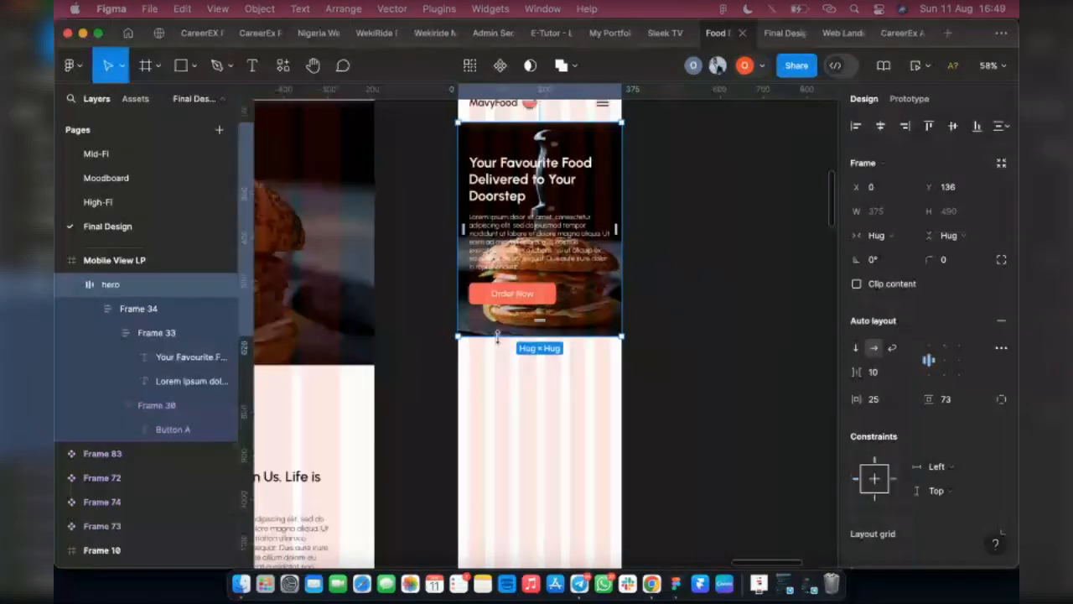
key(alt+shift+a)
drag(498, 336, 562, 484)
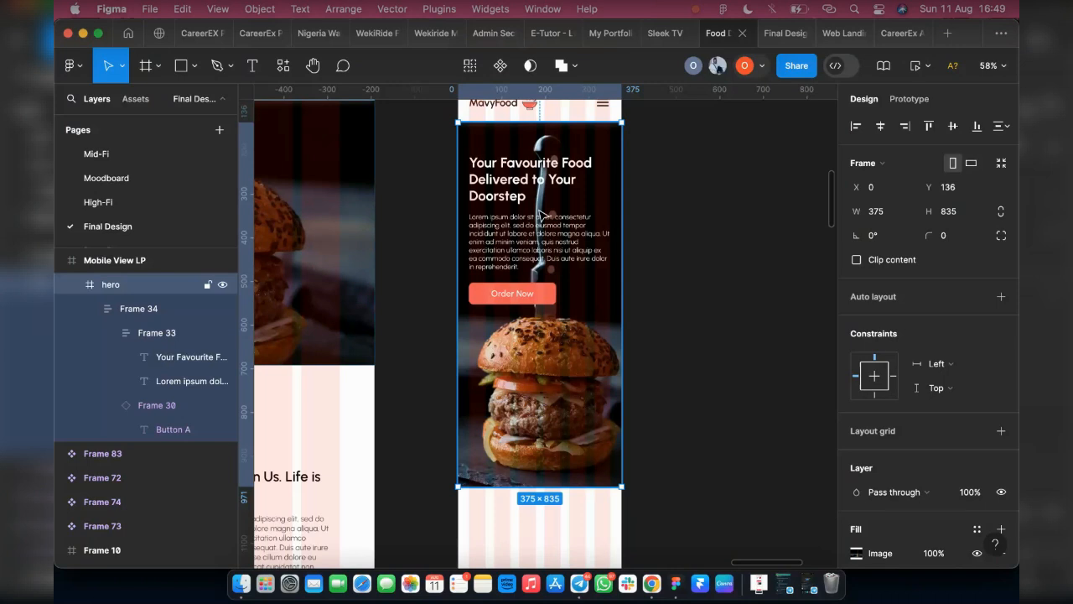
key(shift+a)
click(953, 214)
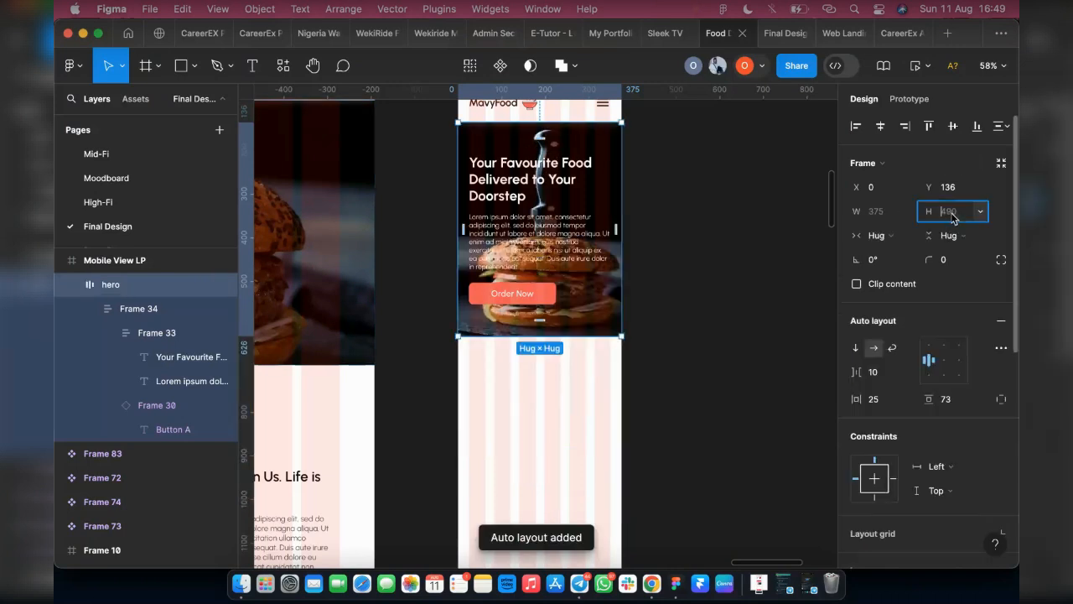
text(835)
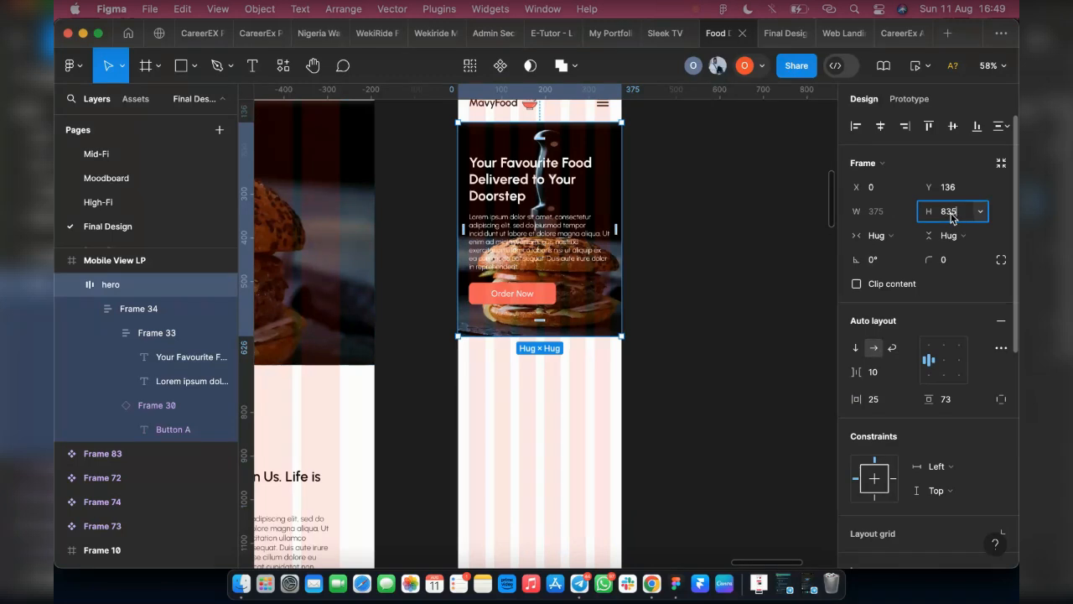
key(Return)
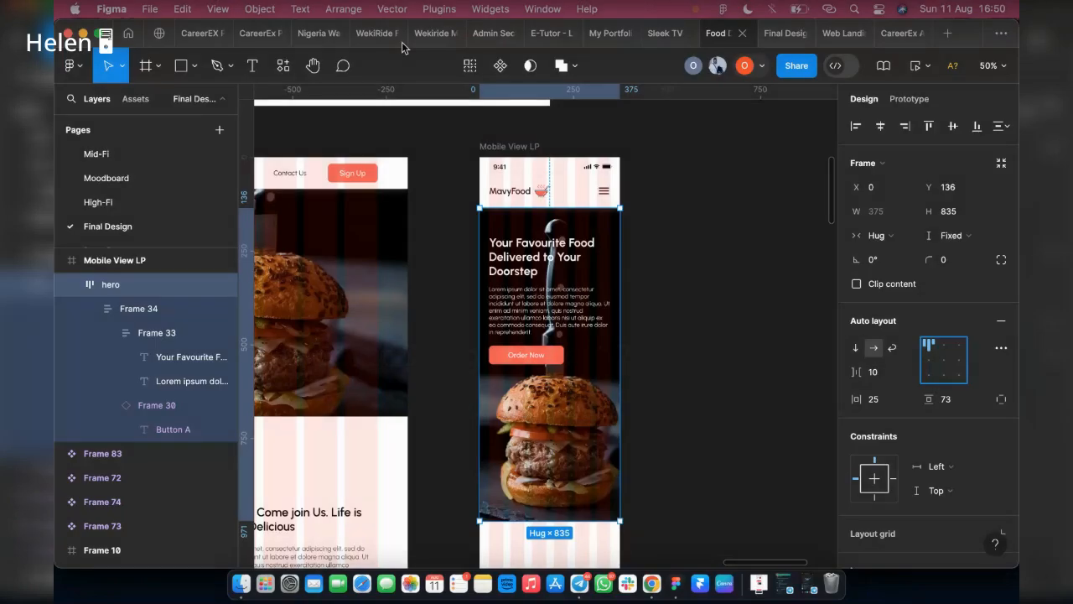
Step: Preview the Mobile View LP frame as a phone prototype and check how the hero scrolls beneath the fixed header
key(Escape)
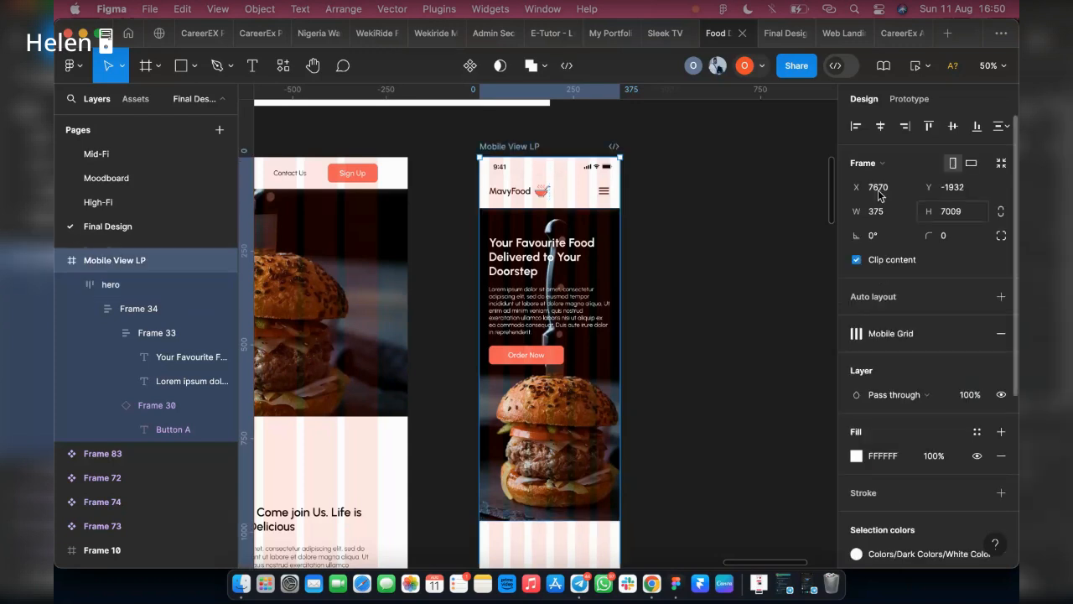
click(912, 66)
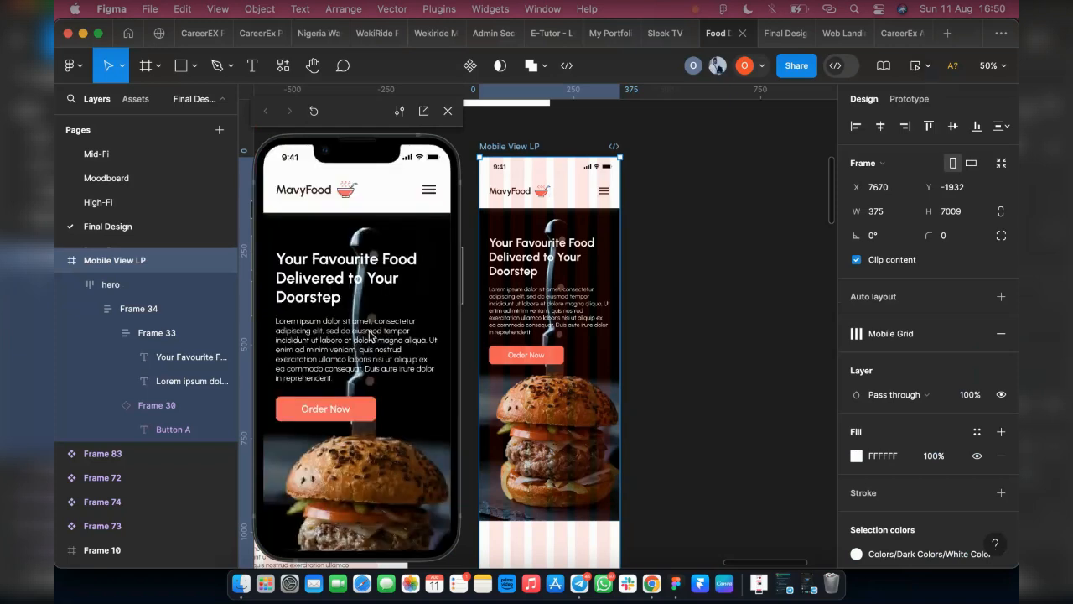
scroll(366, 332, down, 3)
scroll(367, 329, down, 5)
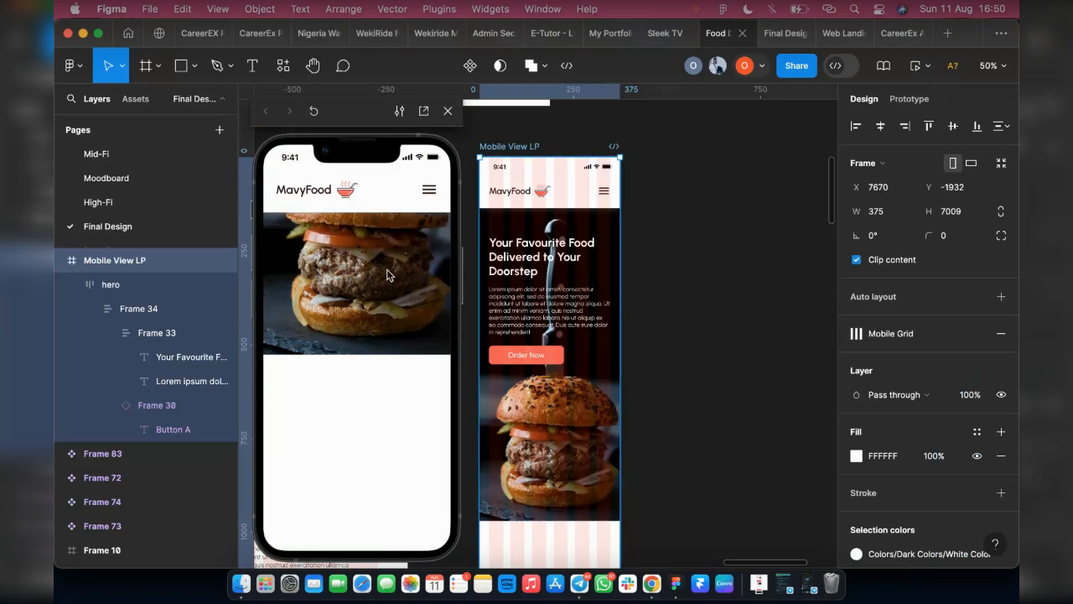
click(448, 114)
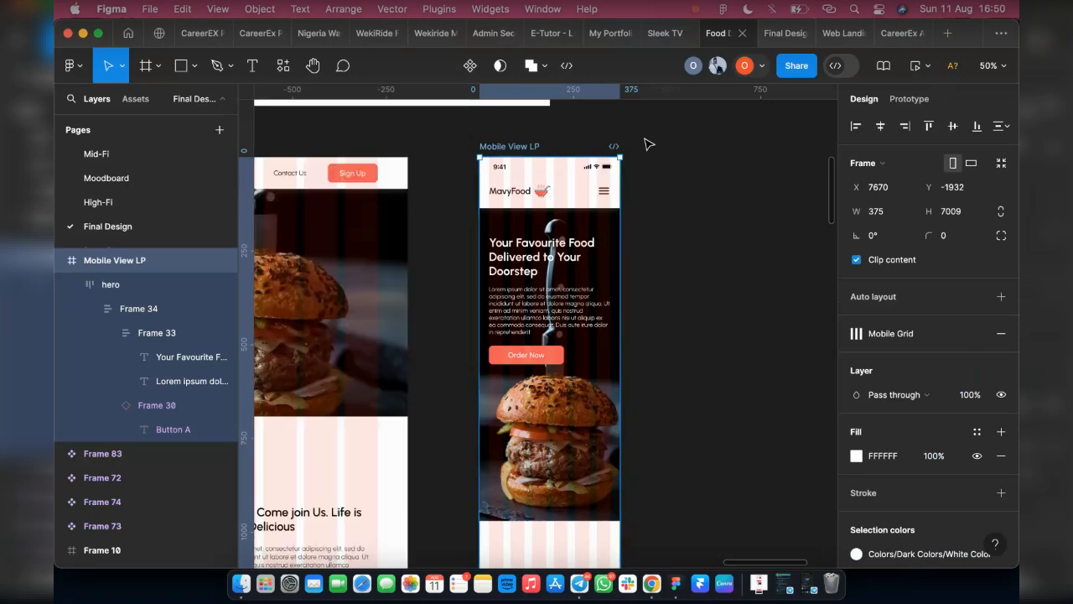
Step: Place a copy of the desktop Landing Page's About us section on the empty canvas beside the Mobile View LP frame
scroll(696, 244, down, 5)
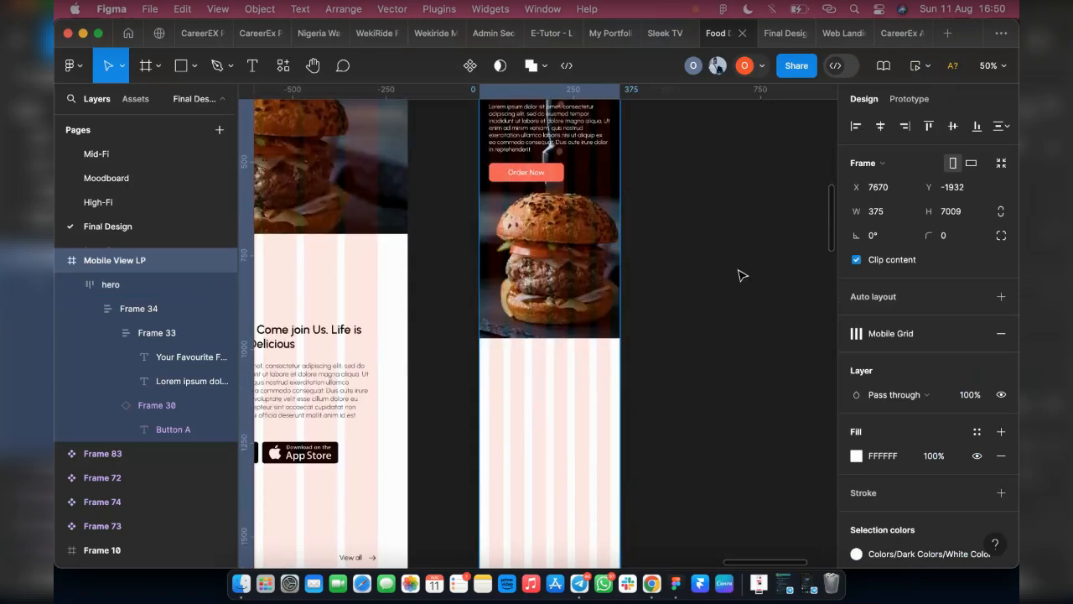
scroll(735, 273, down, 3)
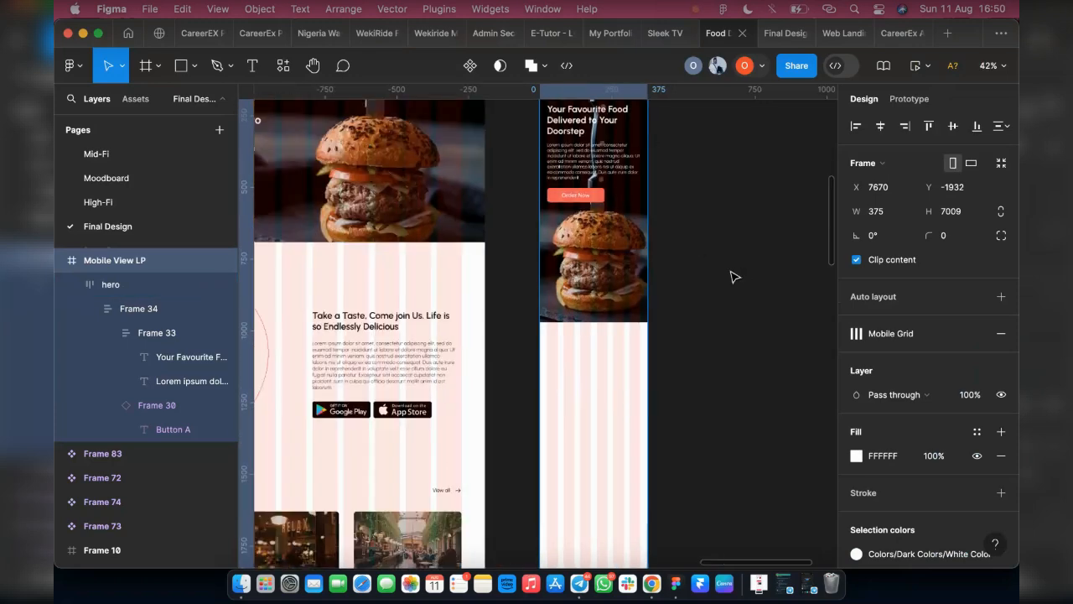
click(391, 353)
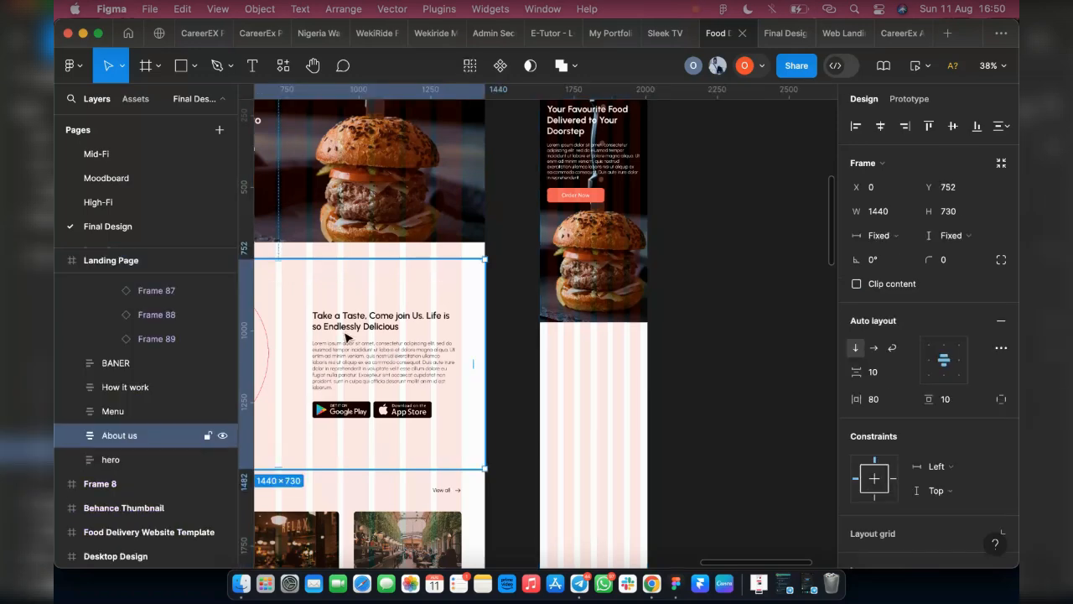
scroll(353, 341, down, 2)
drag(358, 341, 838, 359)
click(642, 314)
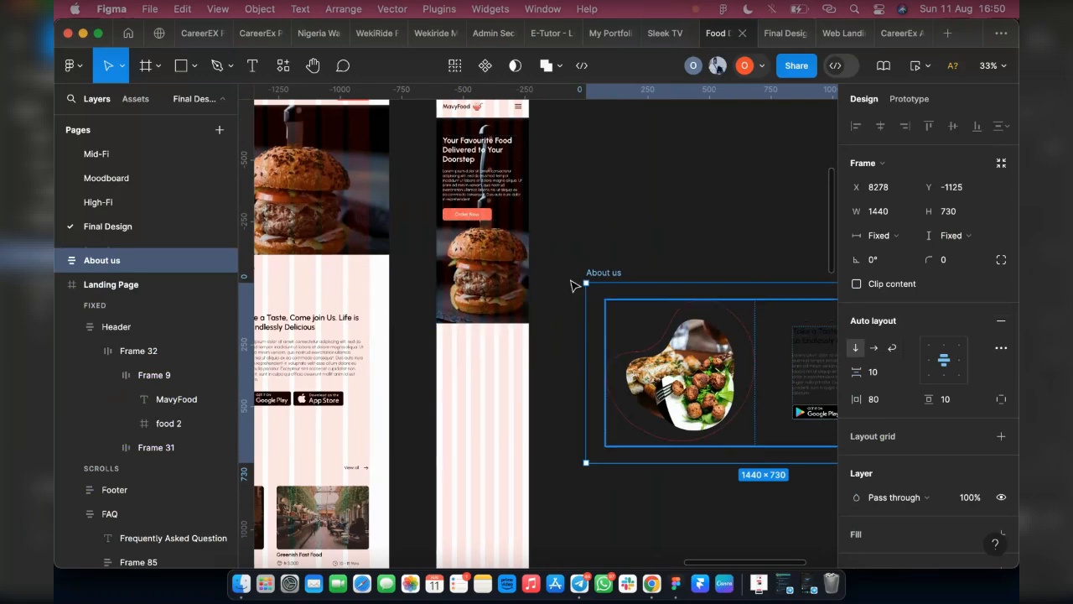
Step: Add a white FFFFFF fill to the copied About us section
click(910, 99)
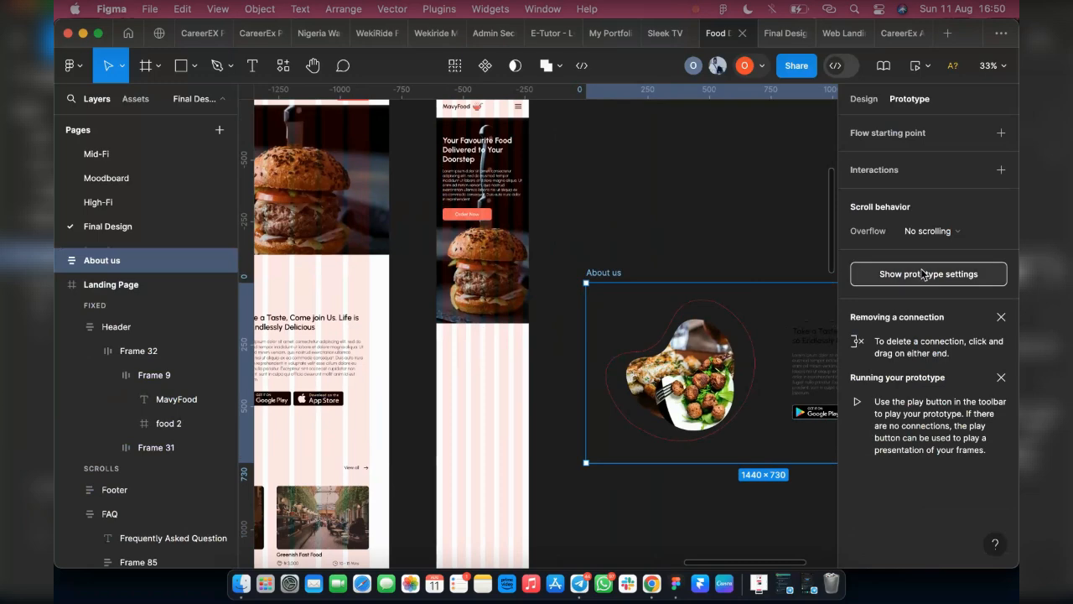
click(956, 271)
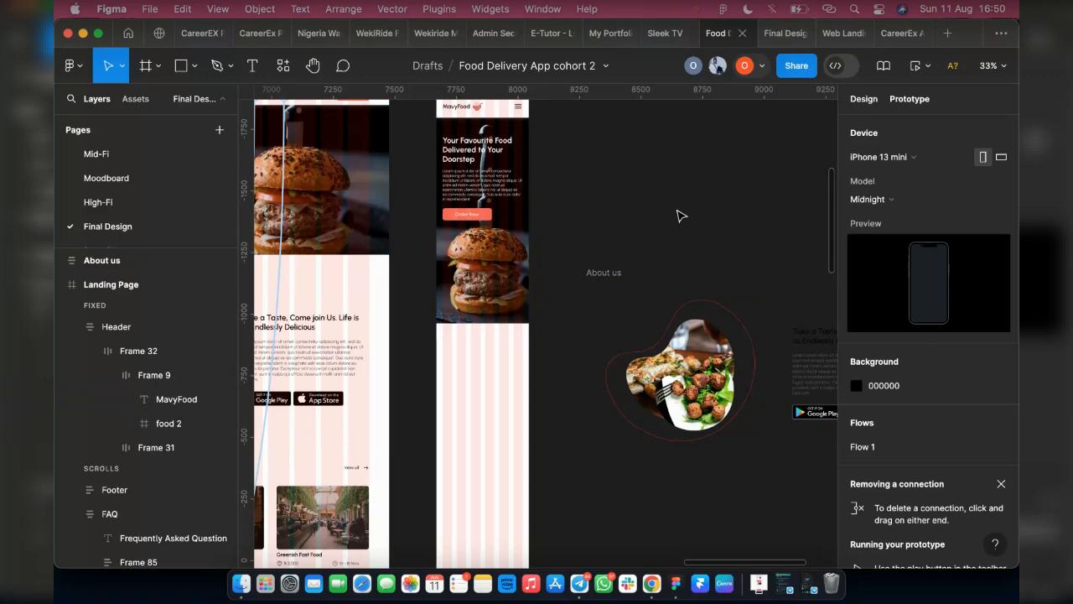
click(605, 274)
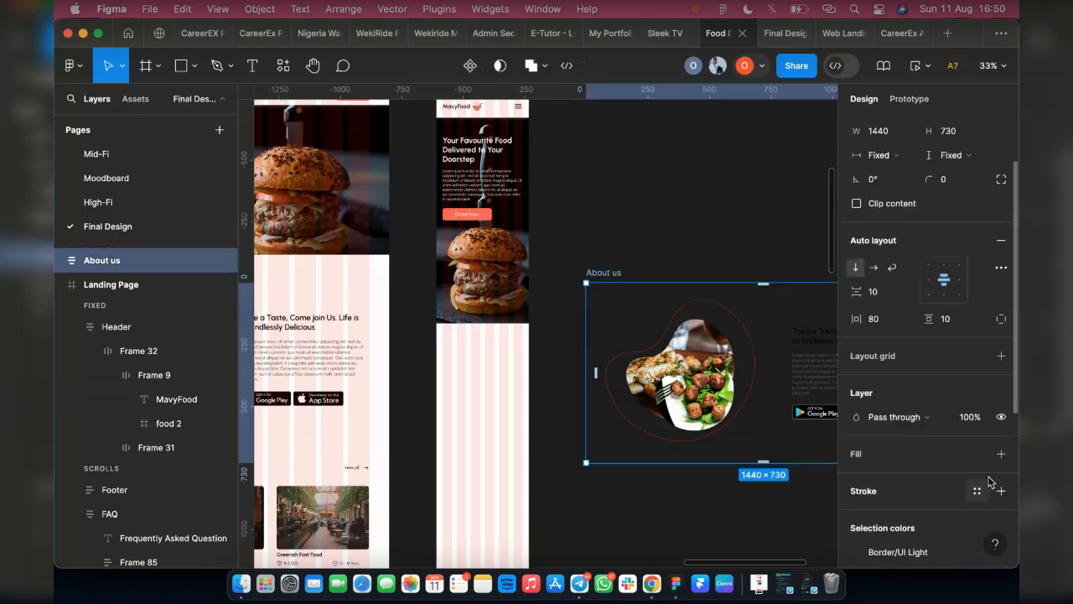
click(1001, 454)
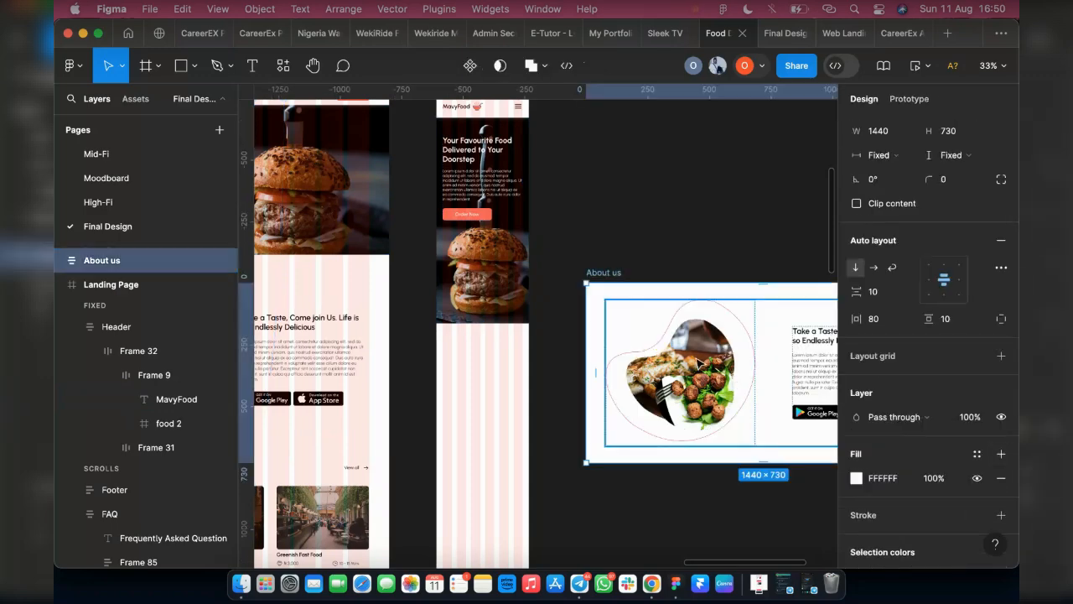
Step: Change the auto layout direction of Frame 39 in the copied About us section to vertical
scroll(611, 379, right, 3)
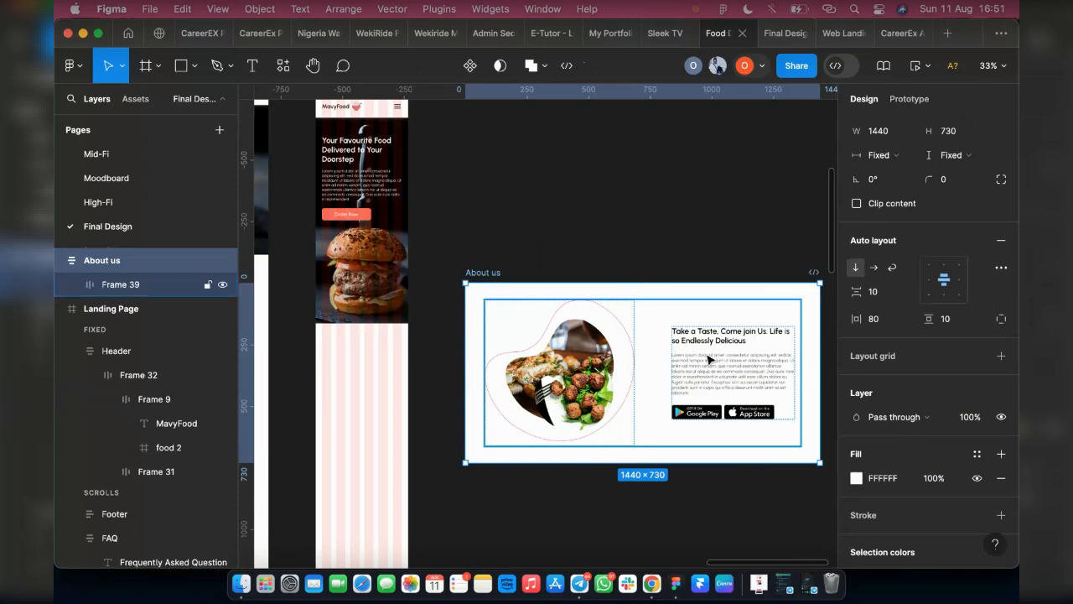
click(712, 362)
click(856, 268)
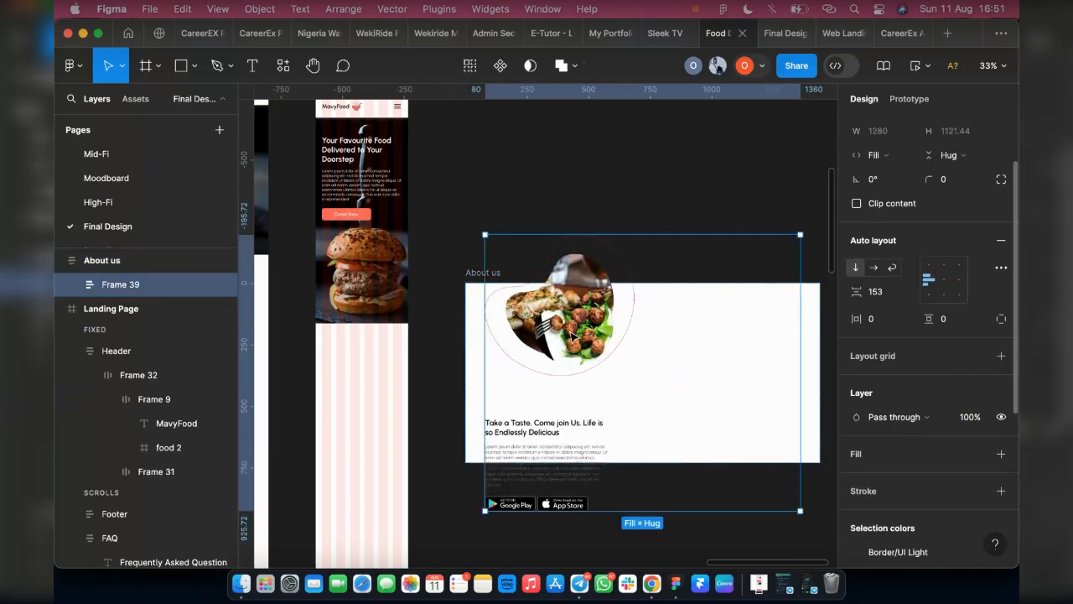
Step: Extend the copied About us section to 1342 high and narrow Frame 39 inside it to 596 wide
click(475, 272)
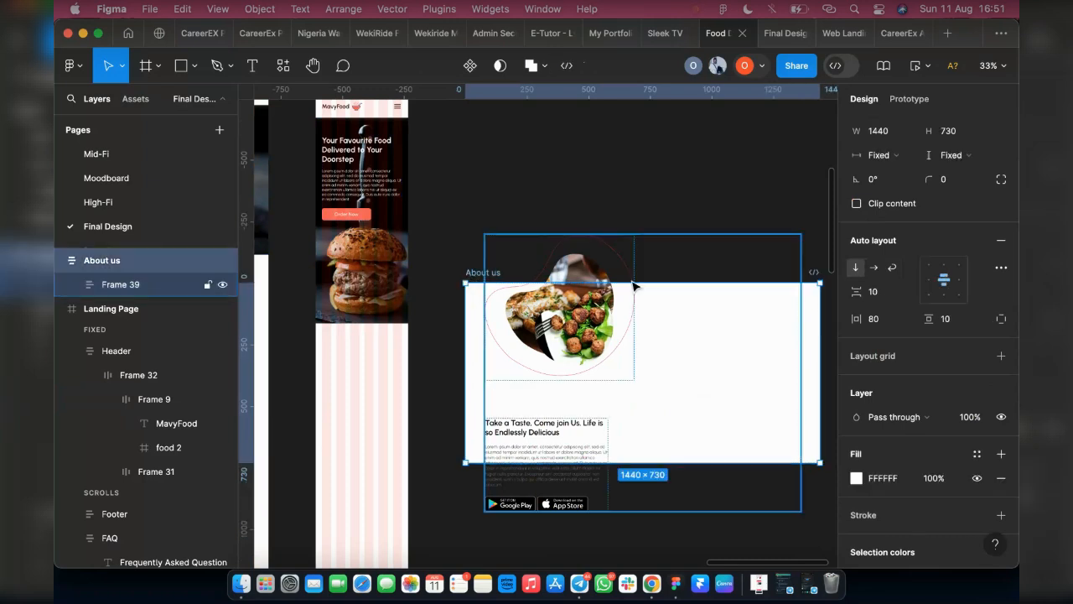
drag(653, 236, 670, 129)
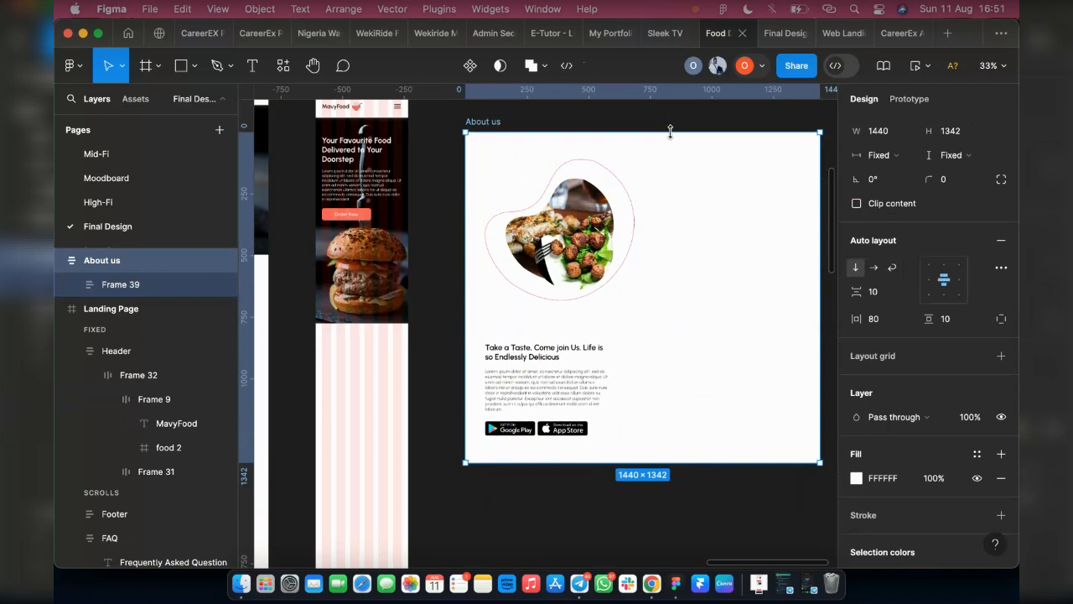
click(732, 287)
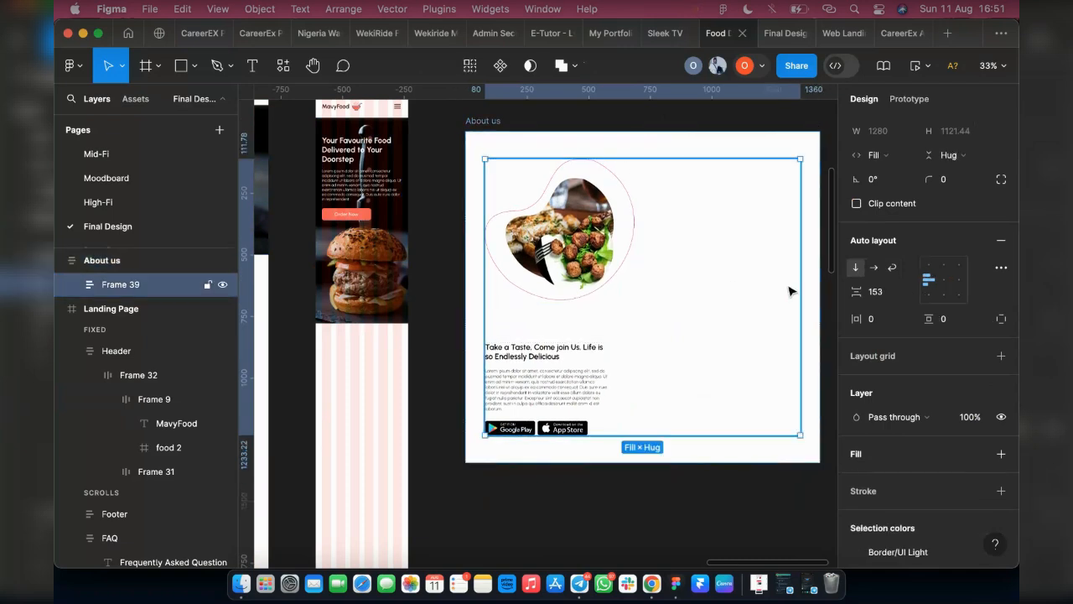
drag(798, 285, 719, 286)
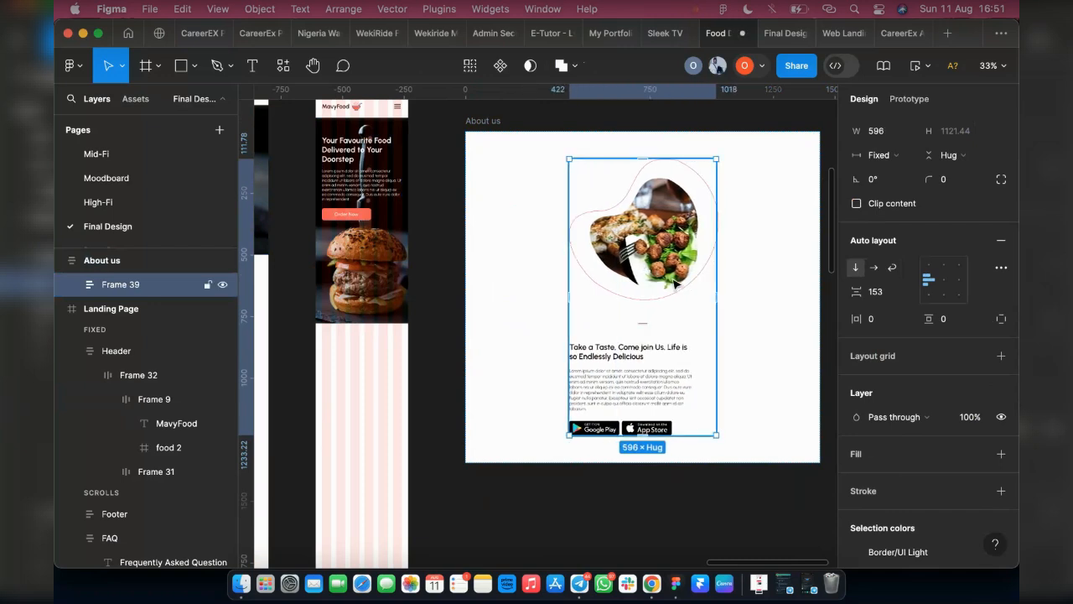
Step: Try to scale the Images group in the copied About us section proportionally to 200 wide
click(675, 284)
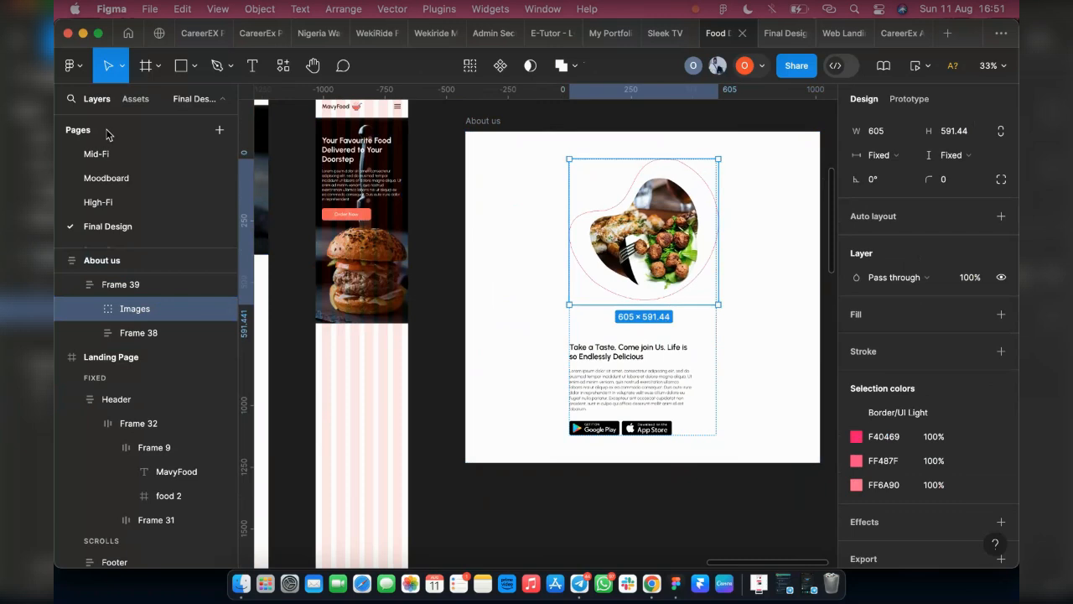
click(122, 67)
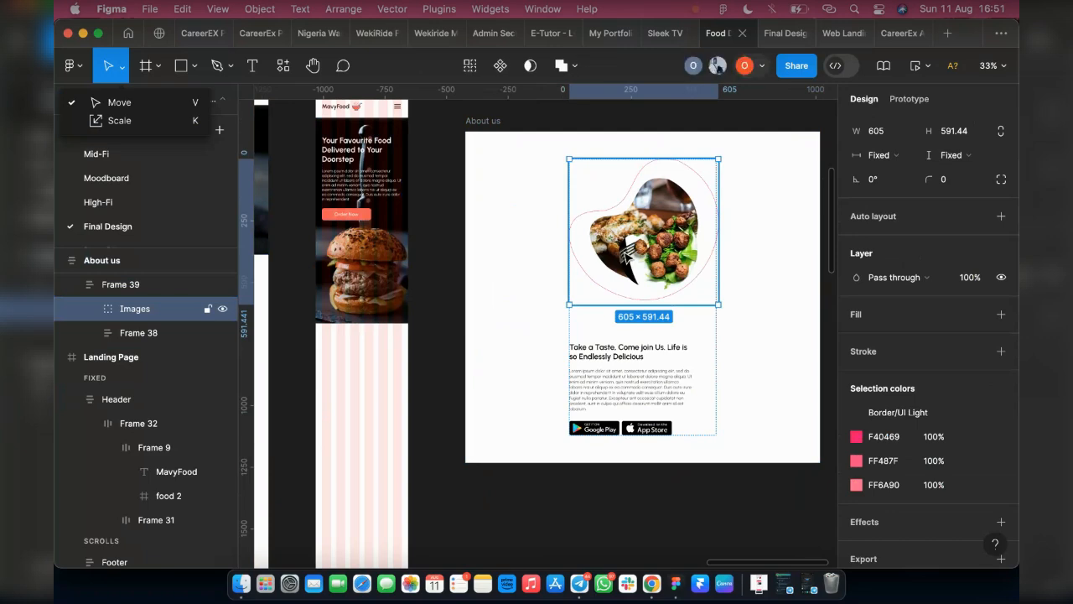
click(624, 250)
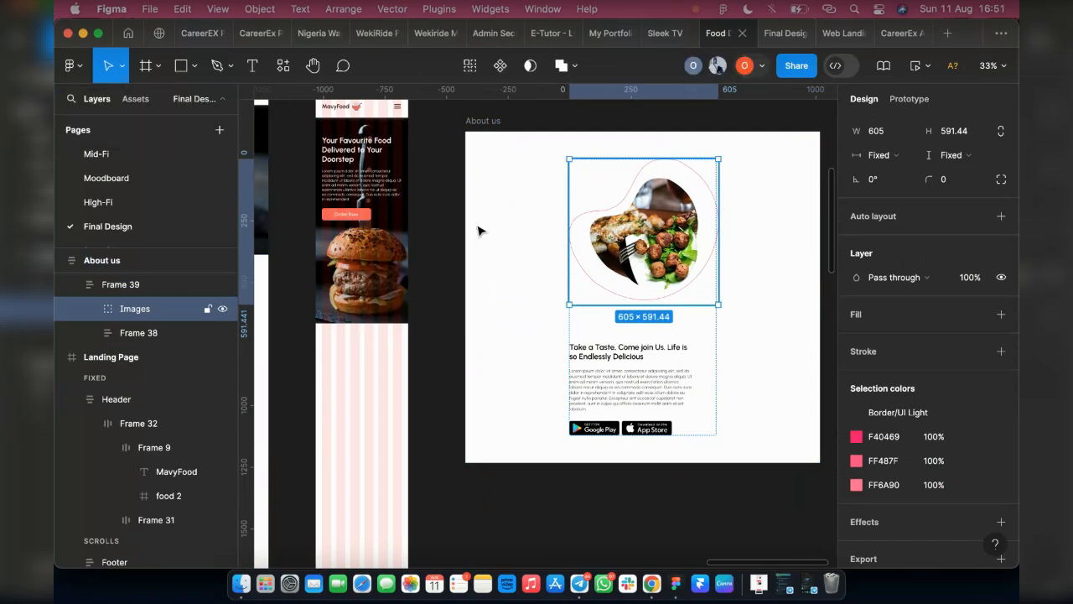
click(124, 66)
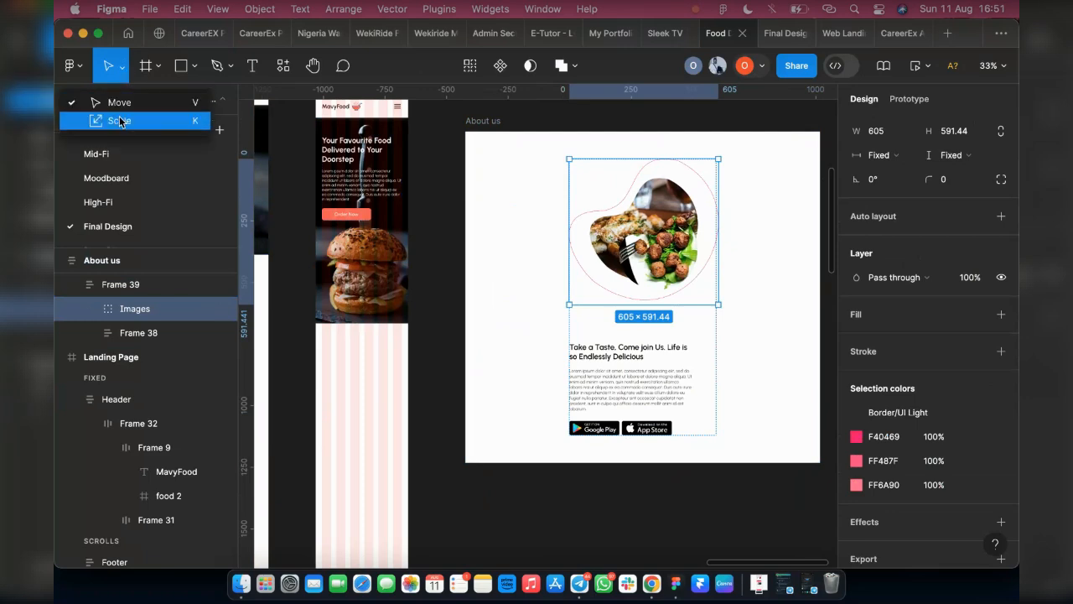
click(126, 120)
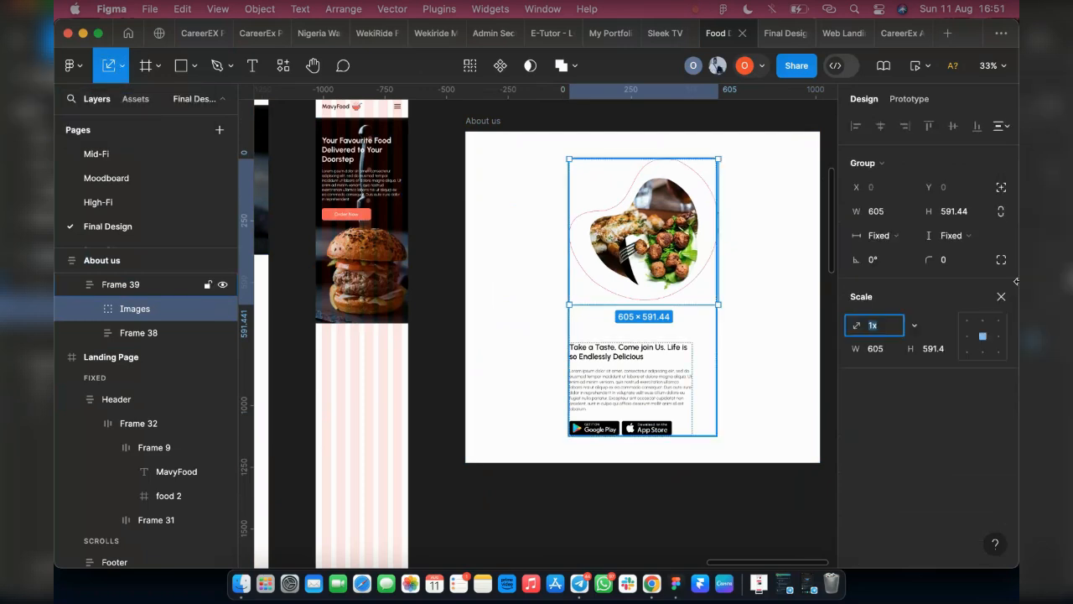
click(875, 356)
text(200)
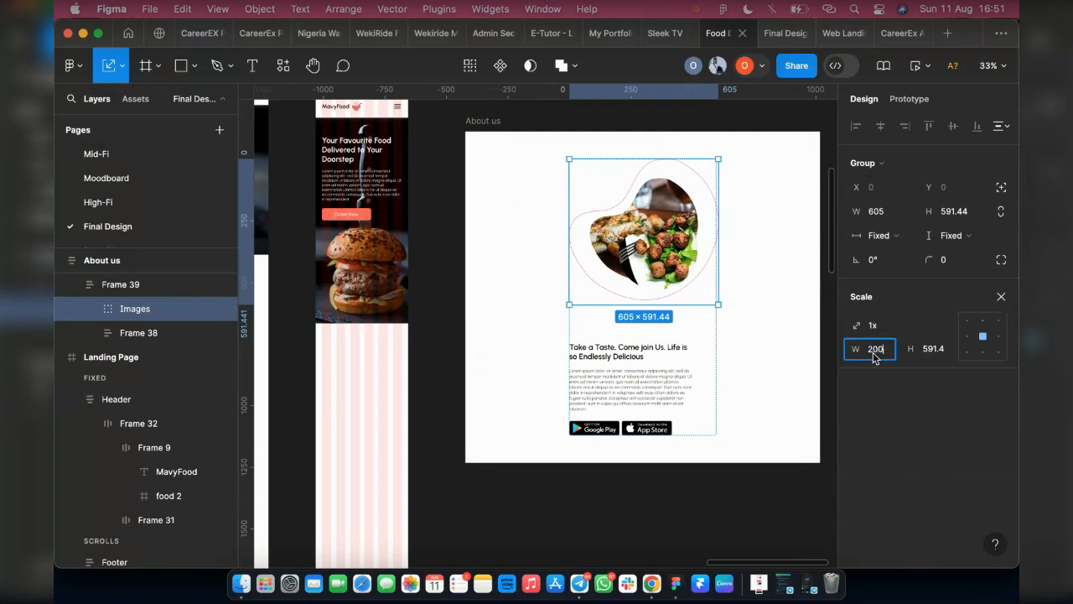
key(Return)
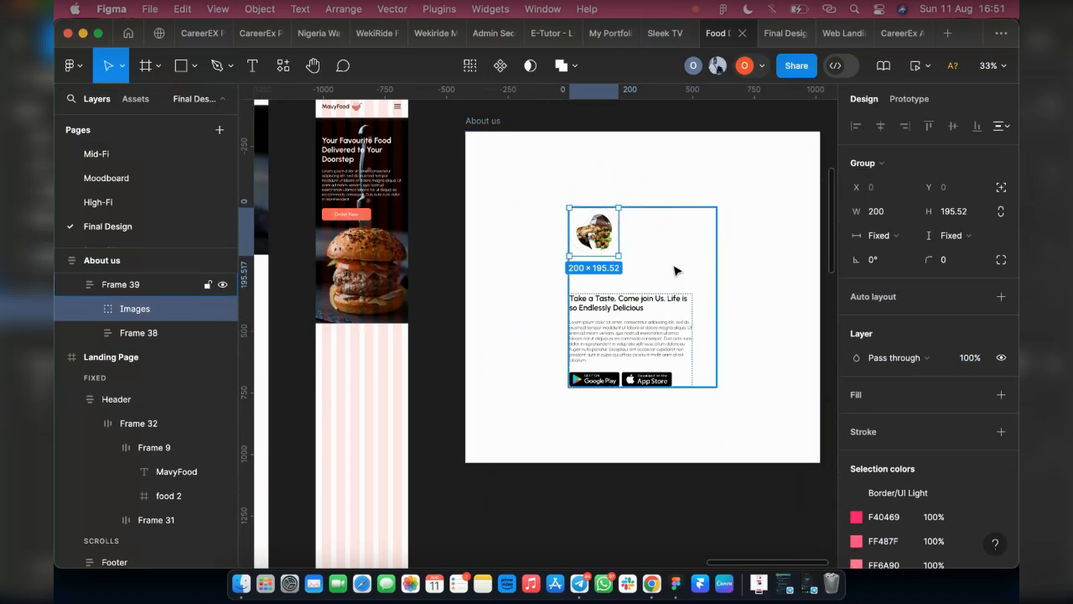
key(super+z)
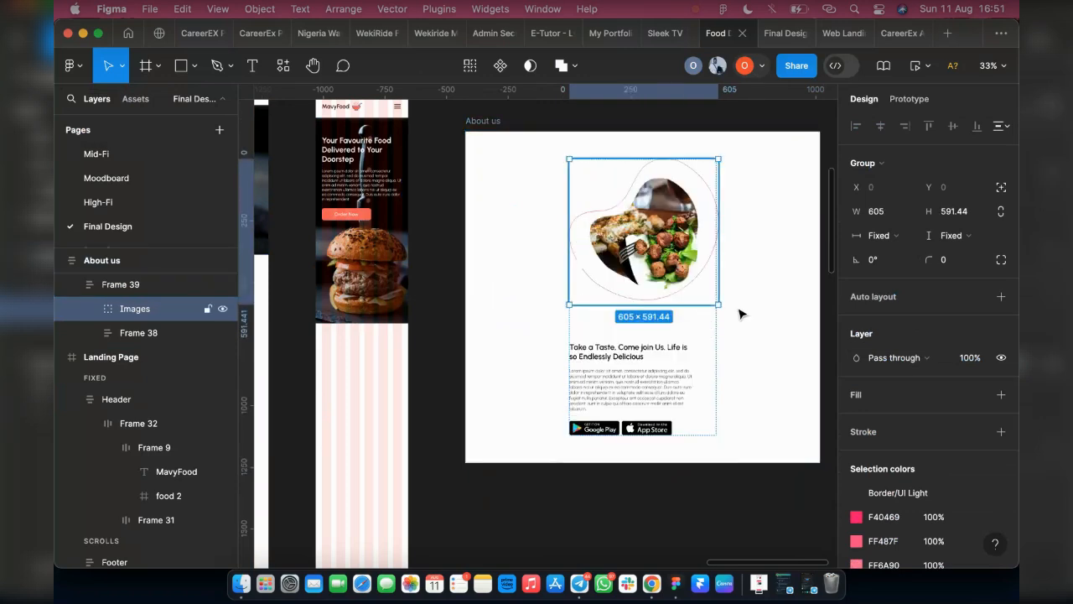
Step: Center-align the contents of Frame 39 in the copied About us section and set the frame's width to 375
click(707, 344)
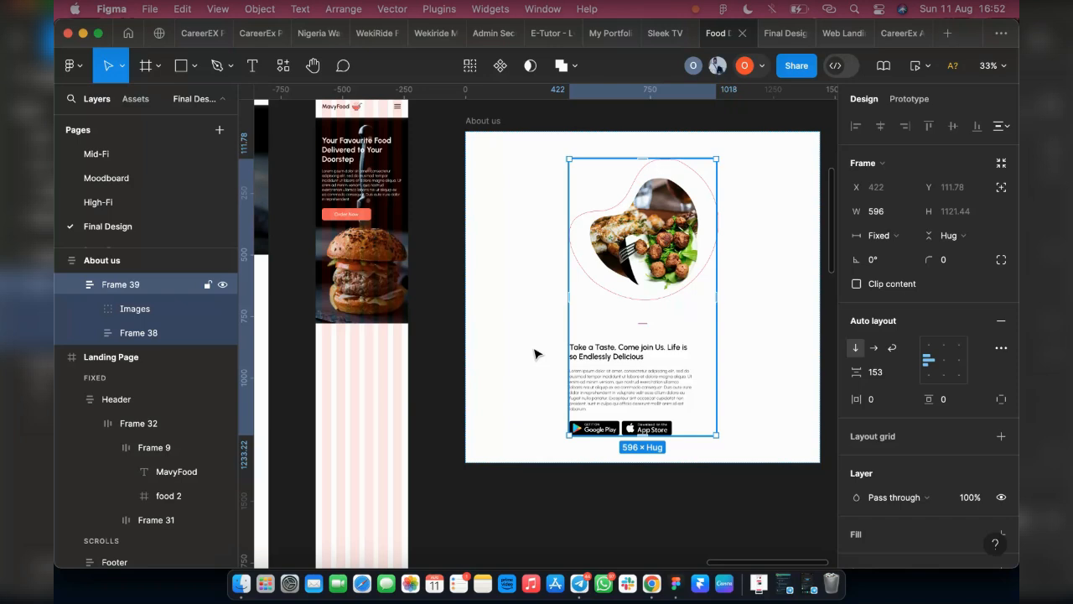
click(944, 364)
click(883, 217)
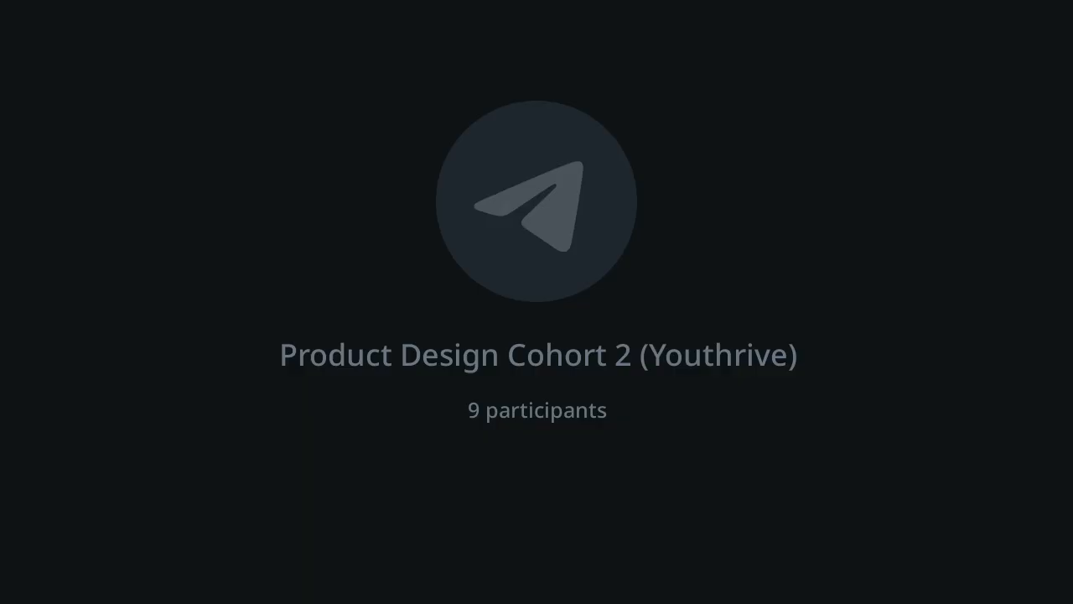
text(375)
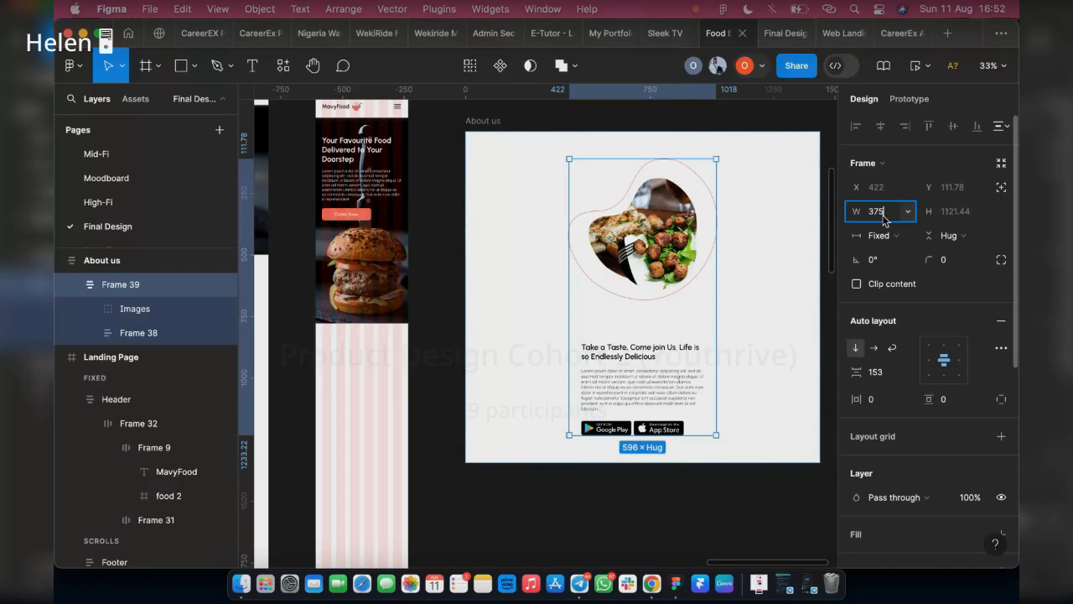
key(Return)
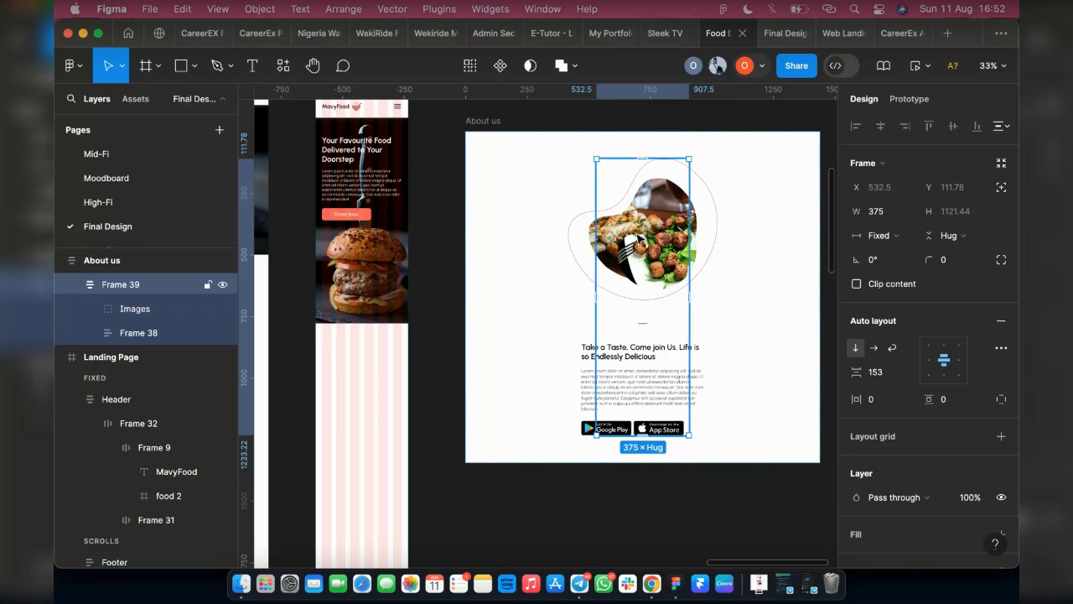
Step: Scale the Images group in the copied About us section down proportionally to a width of 345
double_click(654, 260)
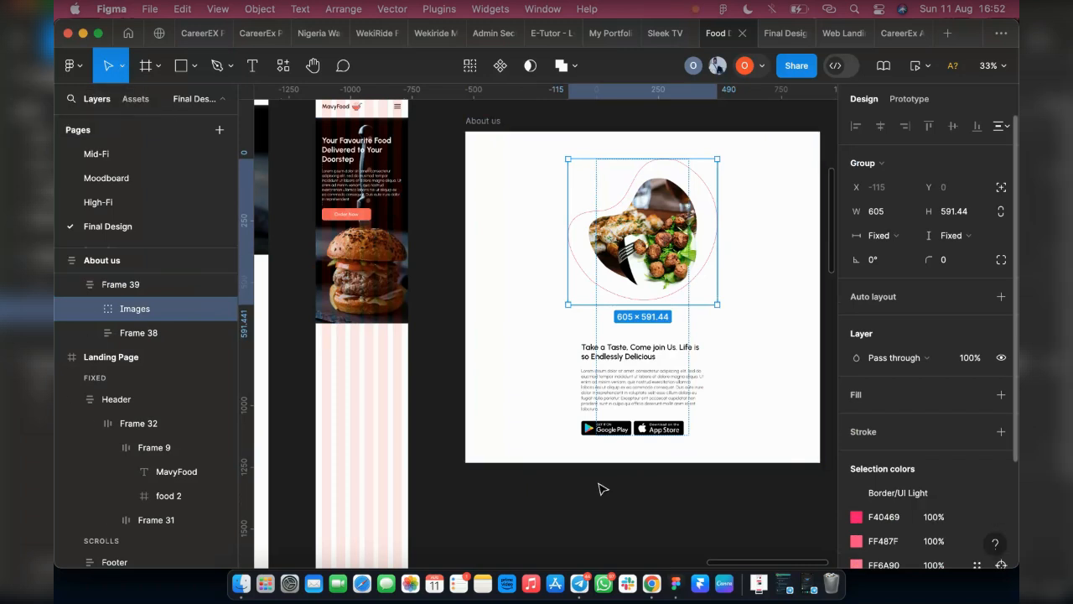
click(123, 70)
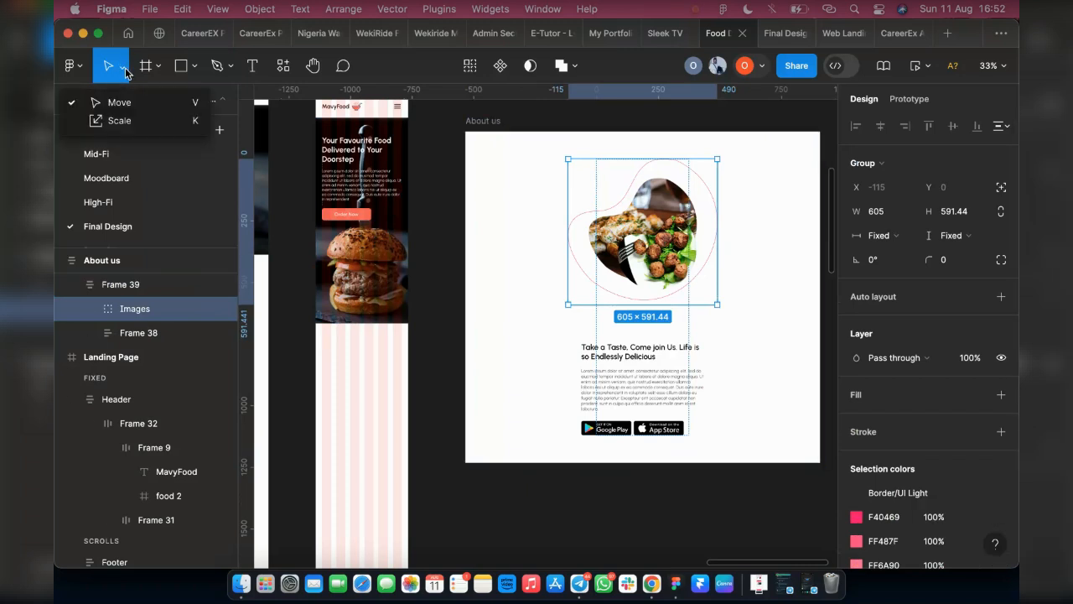
click(137, 127)
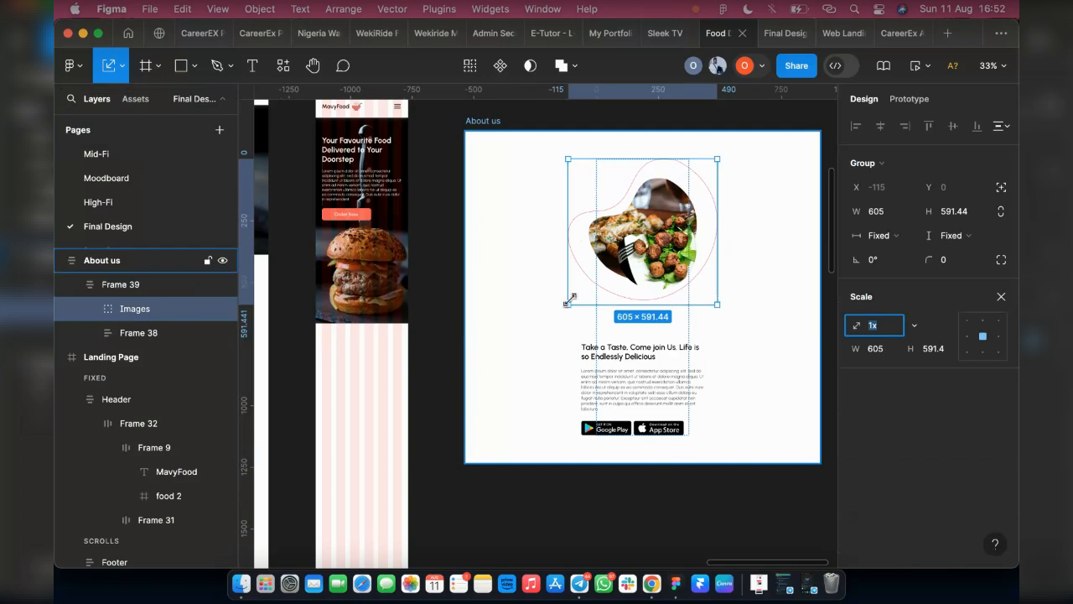
drag(568, 303, 613, 274)
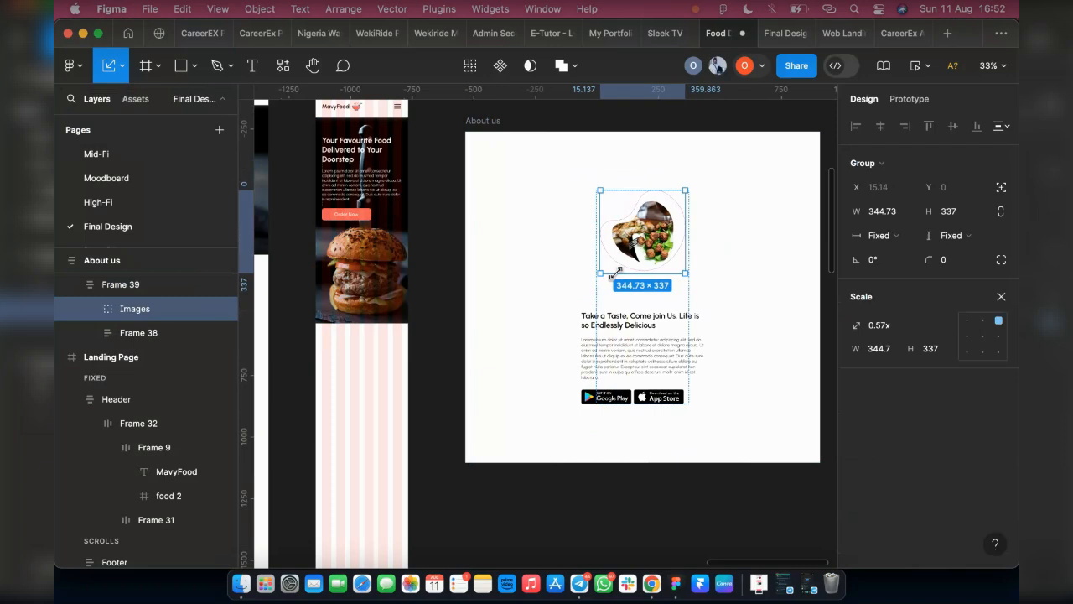
click(892, 355)
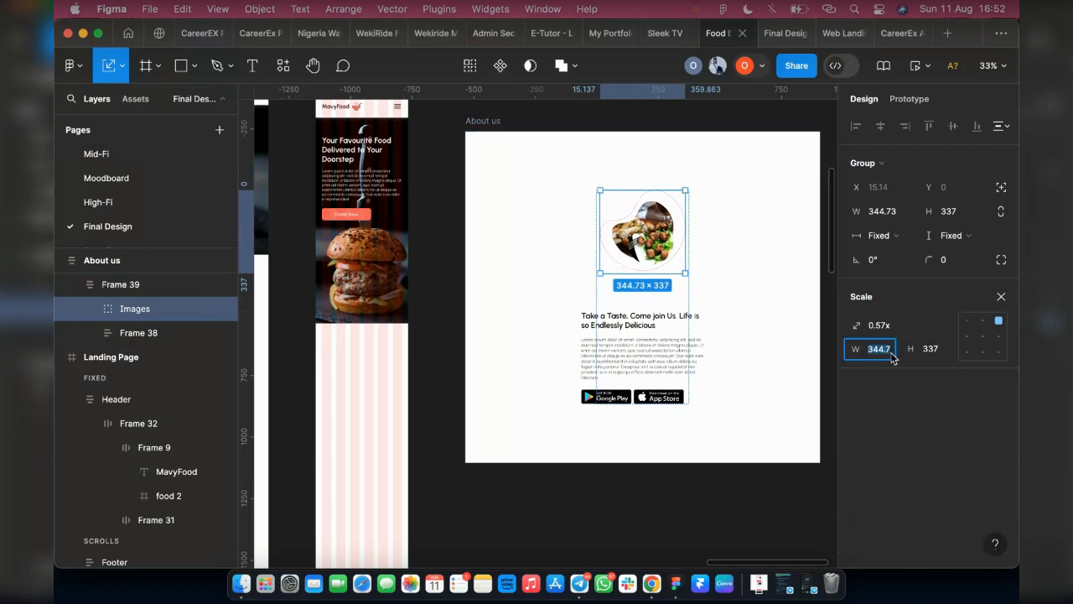
text(345)
key(Return)
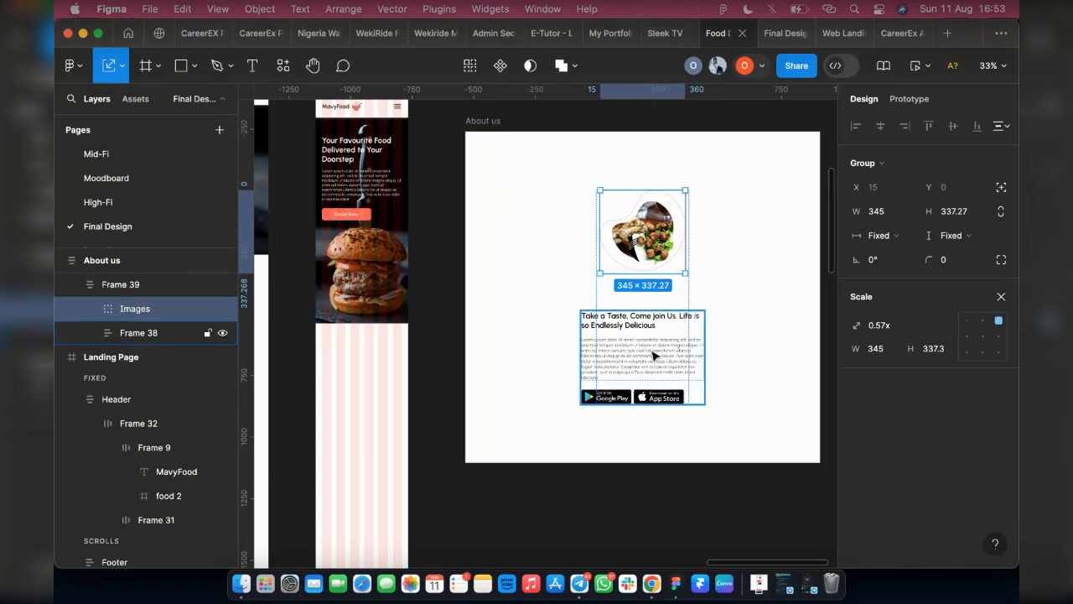
Step: Apply the Heading 2 text style to the "Take a Taste" heading in the About us section
scroll(649, 353, up, 2)
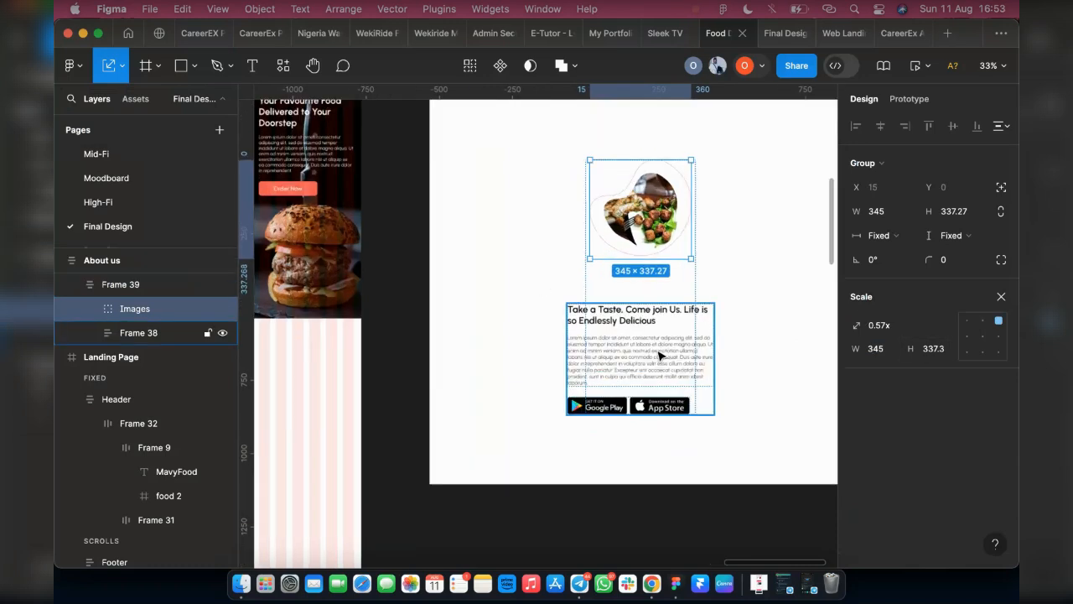
click(621, 320)
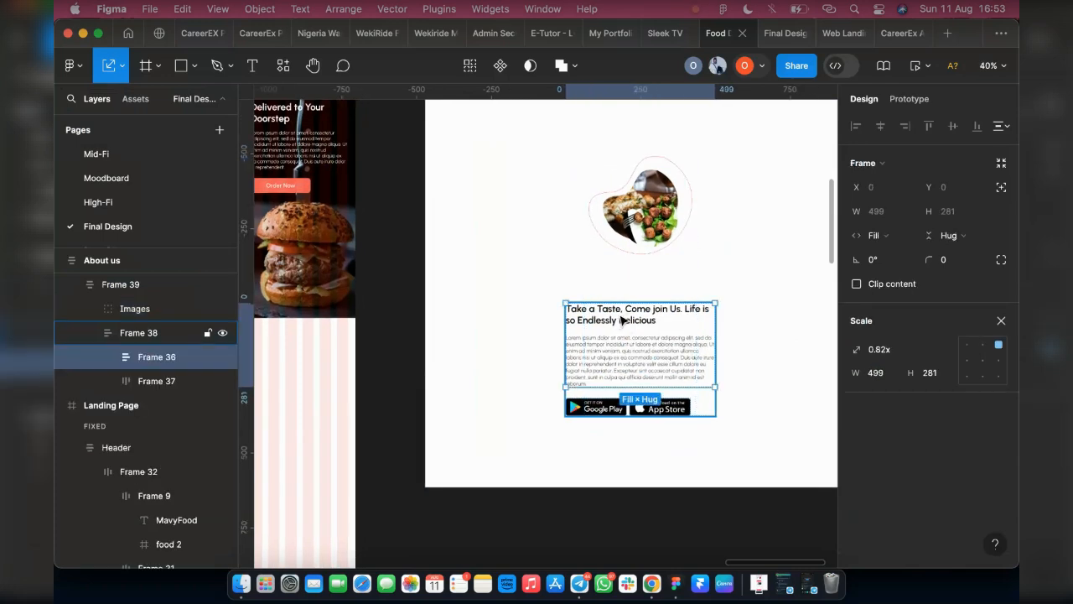
double_click(621, 317)
key(Return)
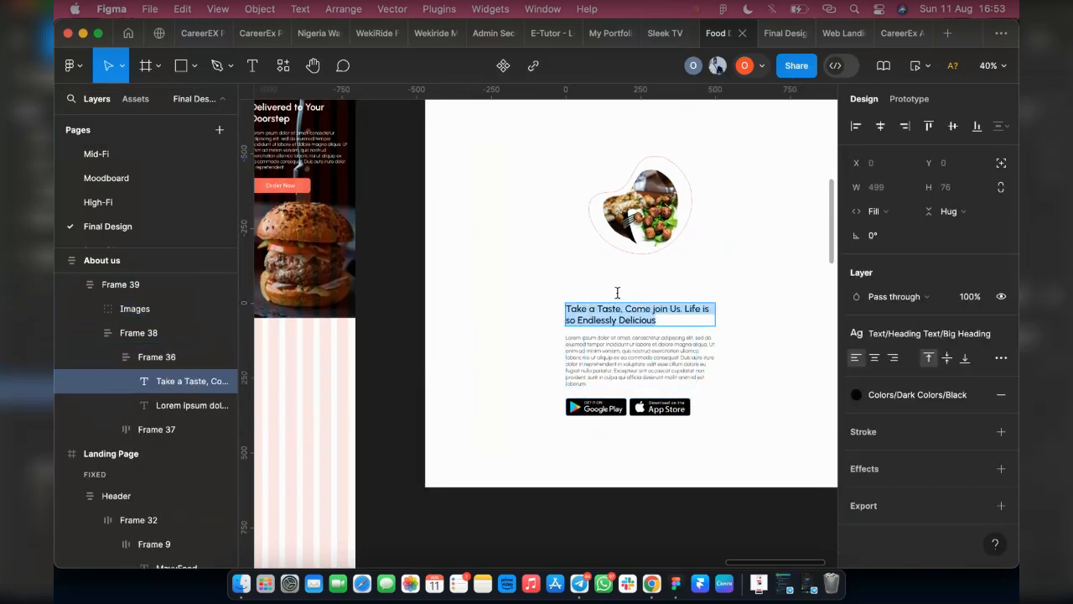
key(Escape)
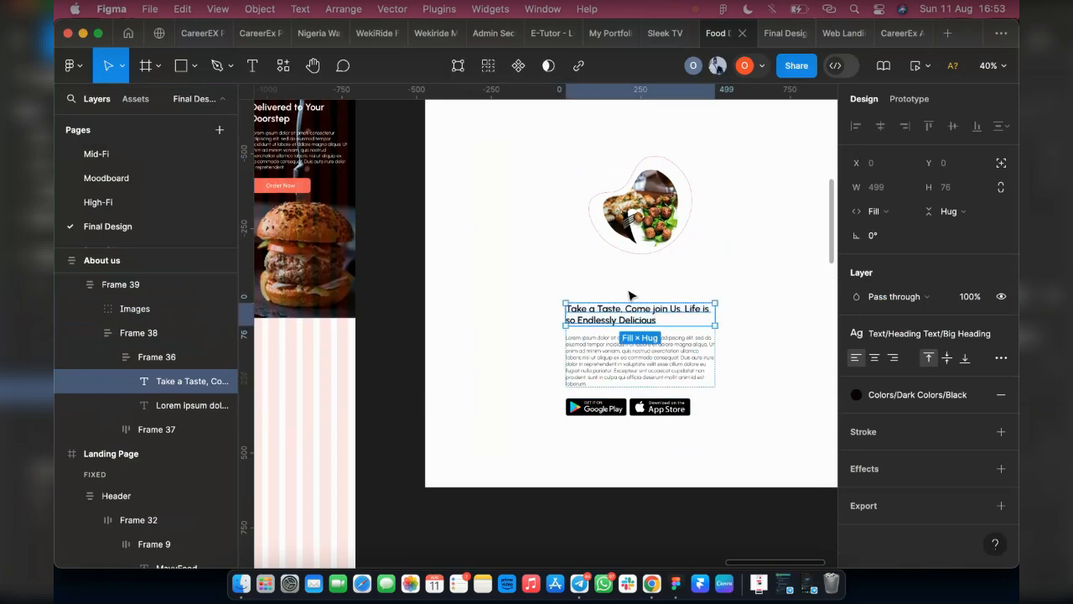
click(926, 336)
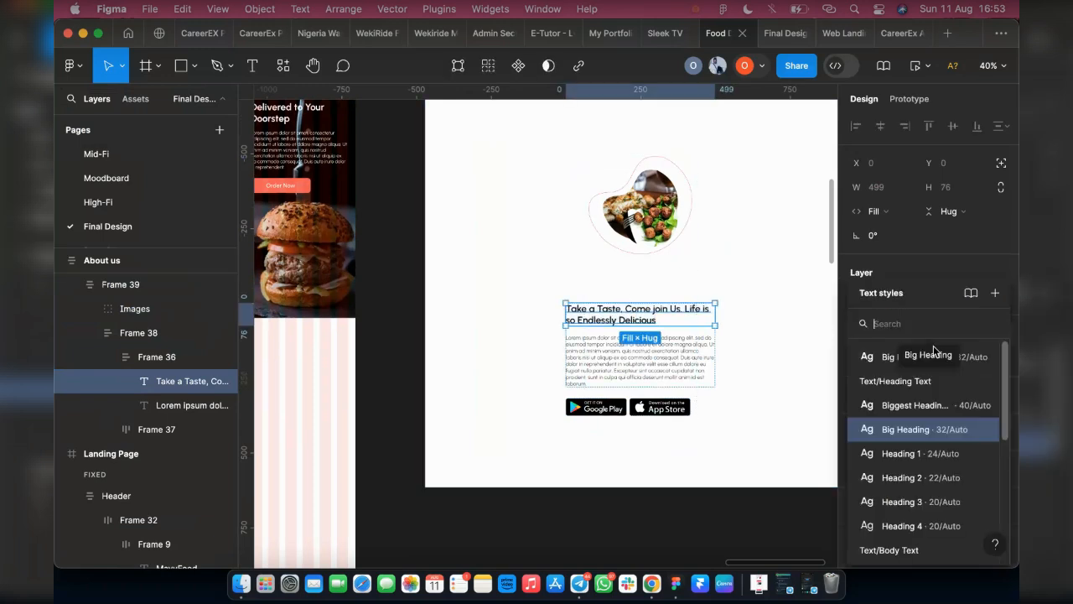
click(921, 480)
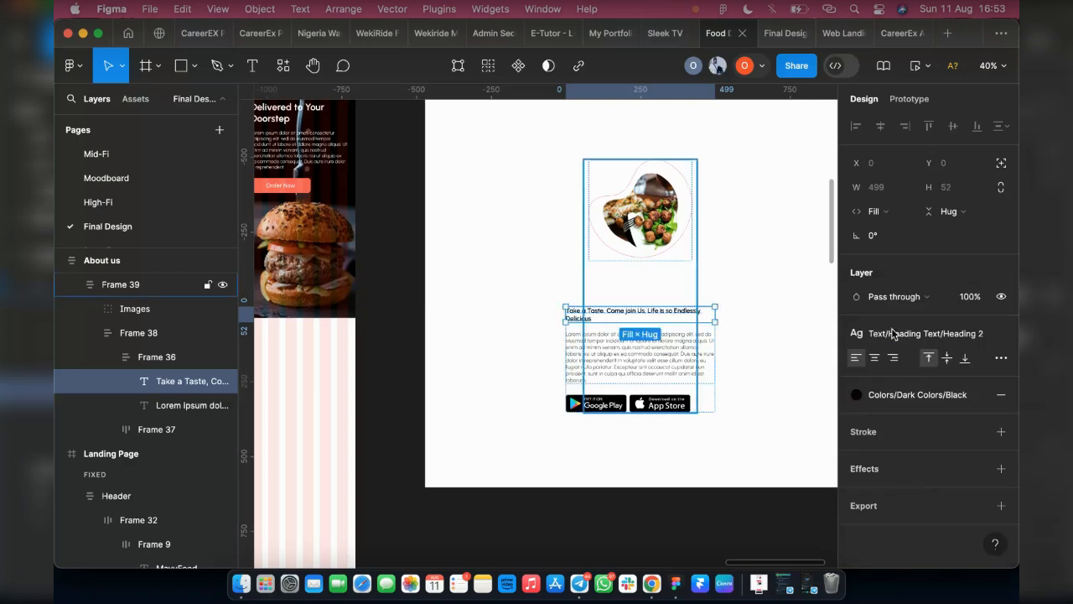
Step: Apply the Medium Body R text style to the lorem ipsum paragraph below the heading
click(618, 352)
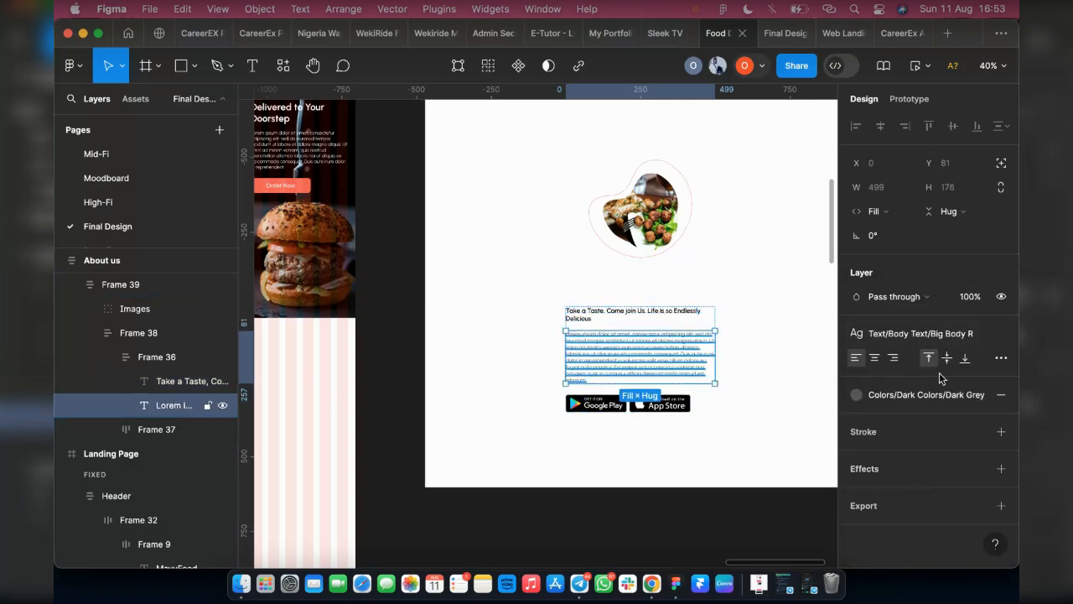
click(940, 333)
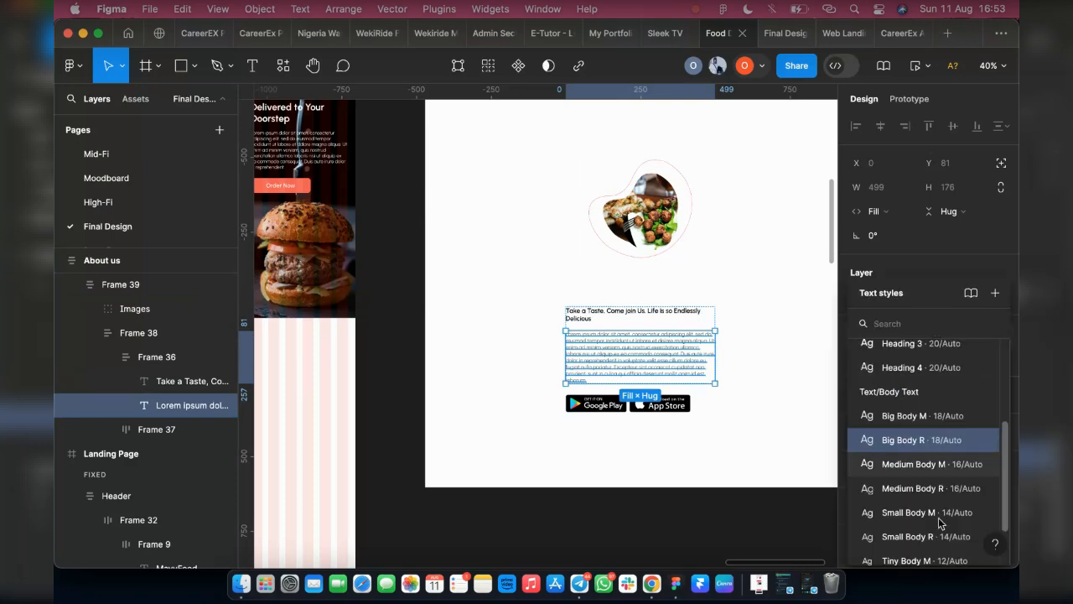
click(939, 489)
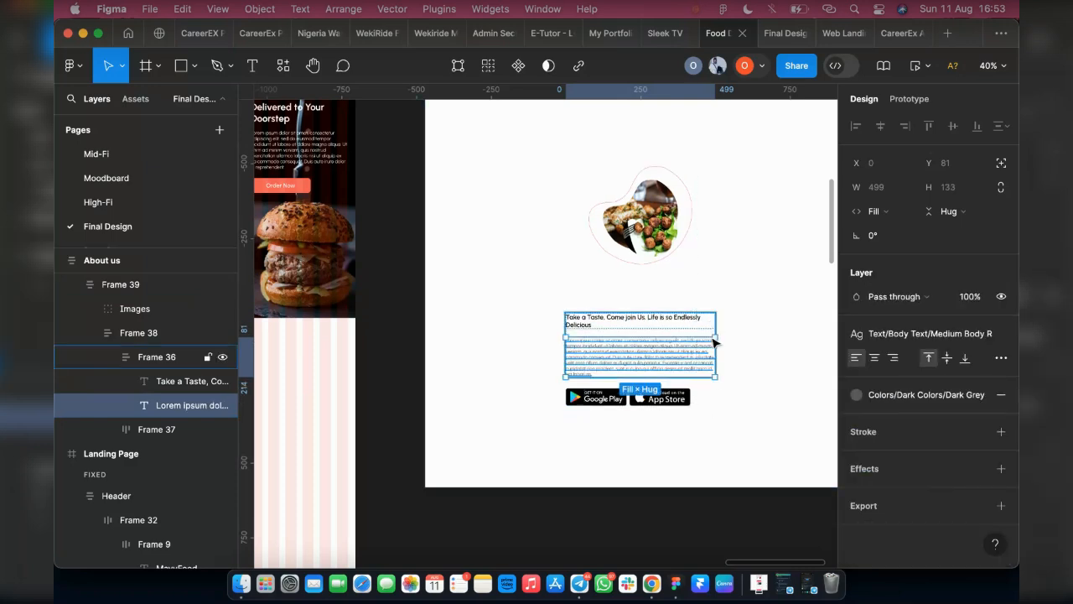
Step: Narrow the frame holding the About us text and store badges to about 374 px wide
click(715, 336)
drag(709, 339, 701, 339)
click(707, 377)
drag(707, 377, 696, 381)
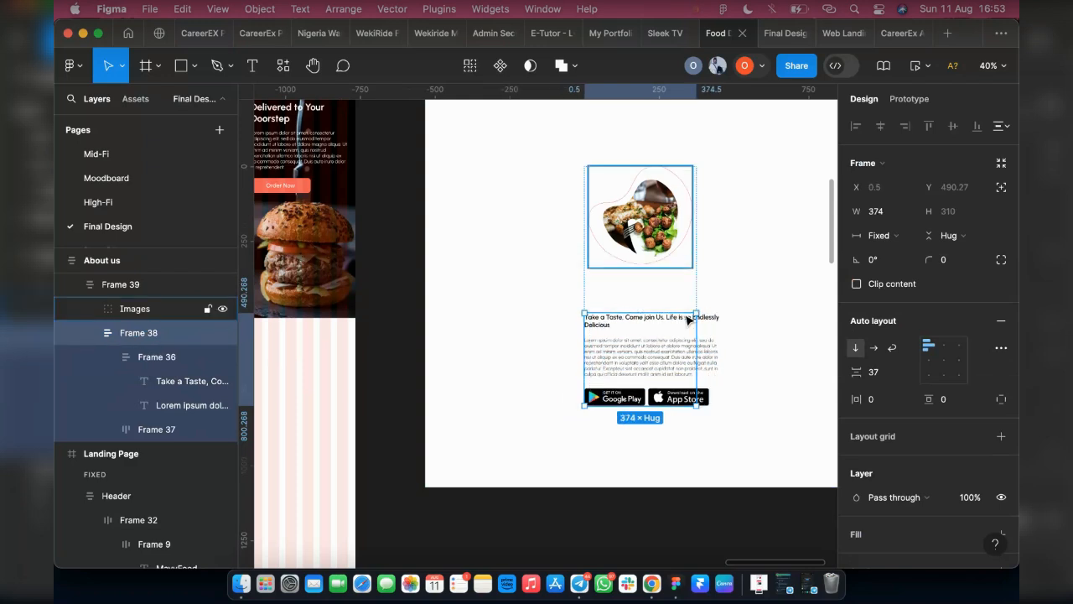
Step: Narrow the paragraph to about 395 px, the heading to about 385 px and their shared text frame to about 374 px
click(655, 362)
click(655, 362)
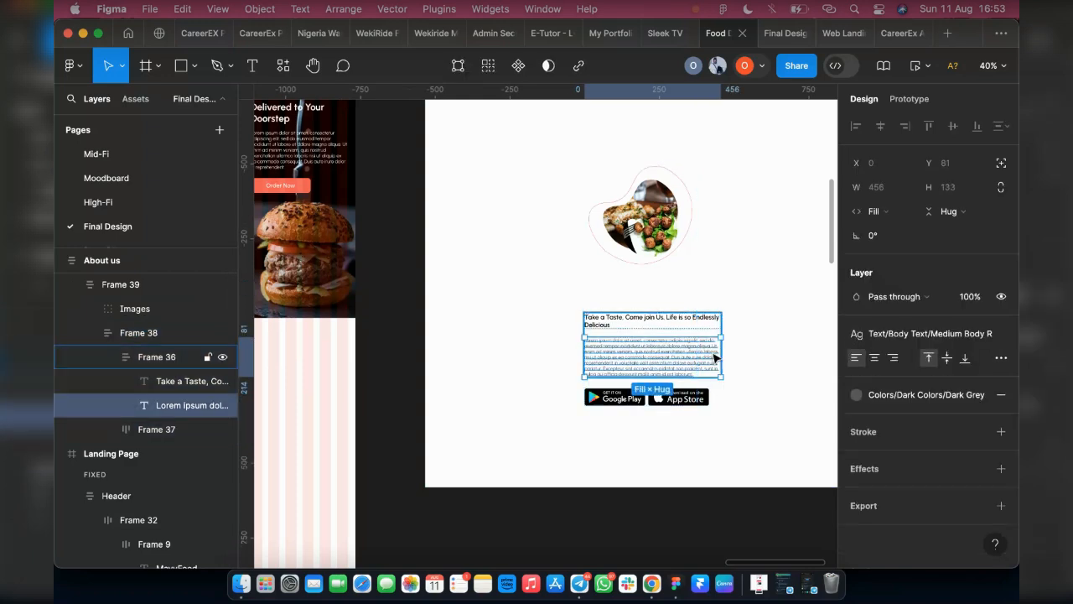
drag(718, 353, 697, 353)
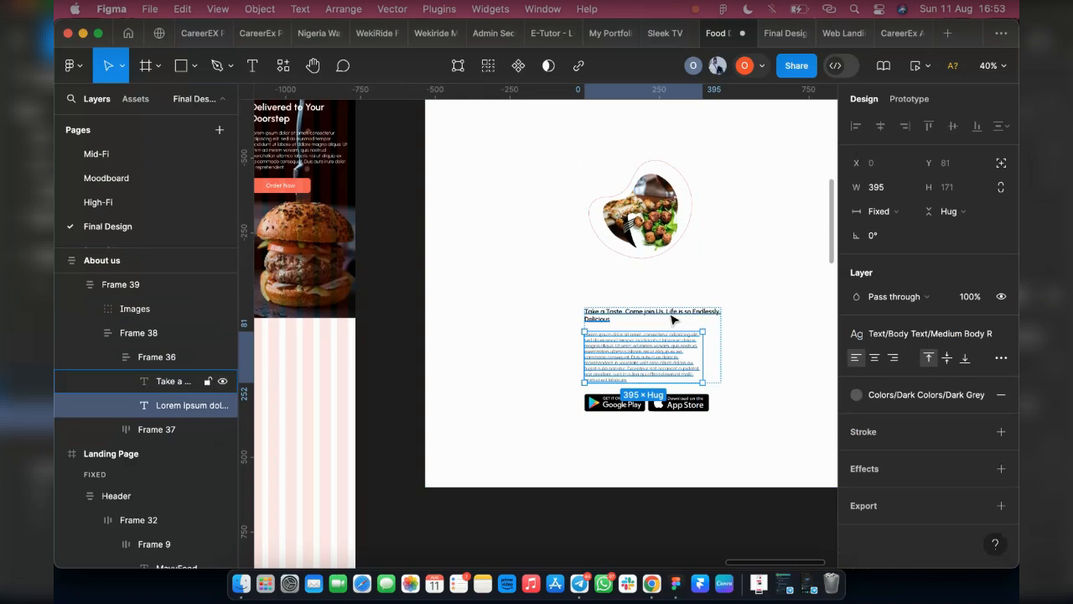
click(675, 314)
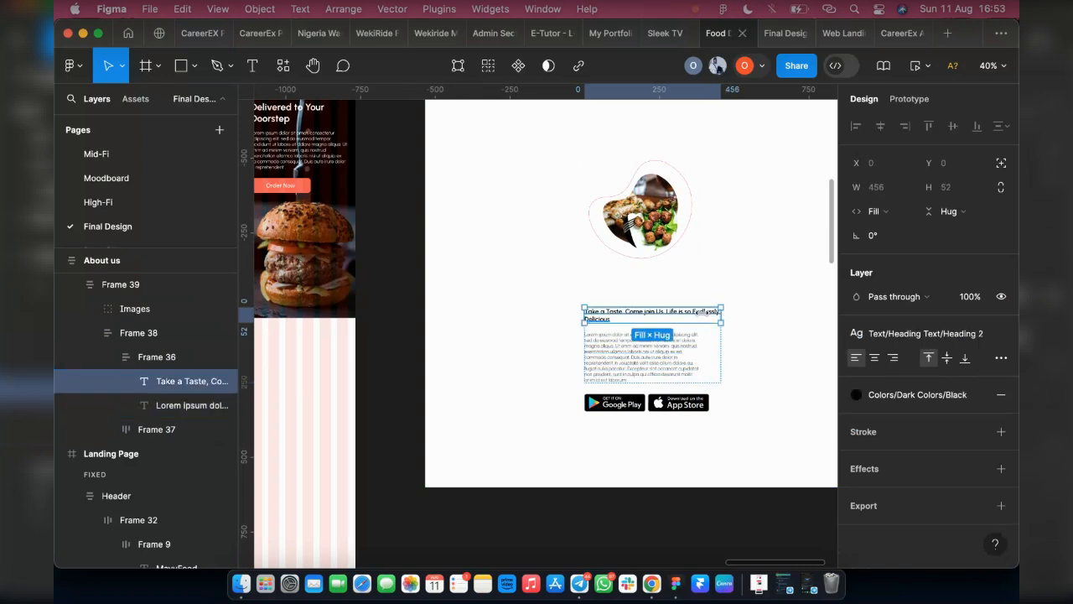
drag(711, 313, 700, 313)
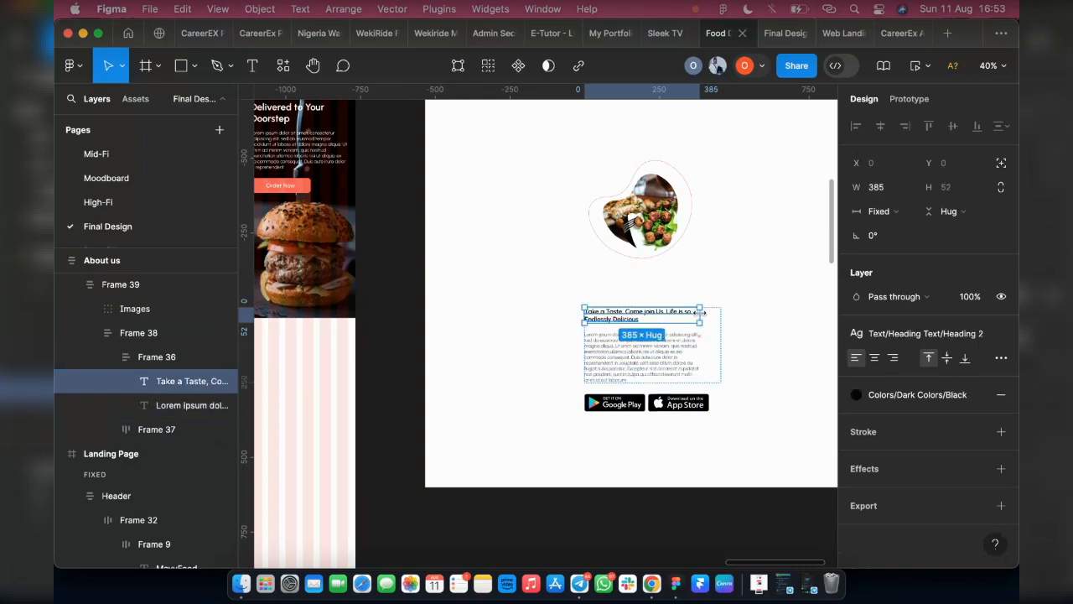
click(714, 360)
drag(707, 356, 697, 357)
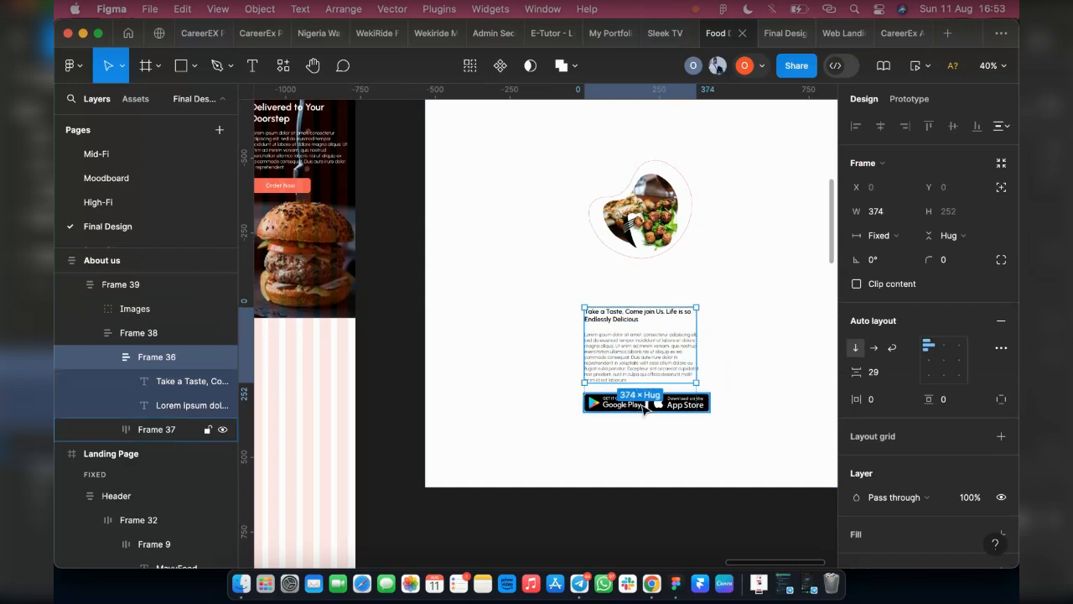
Step: Stack the Google Play and App Store badges vertically, replacing their old frame with a new auto layout frame
click(650, 408)
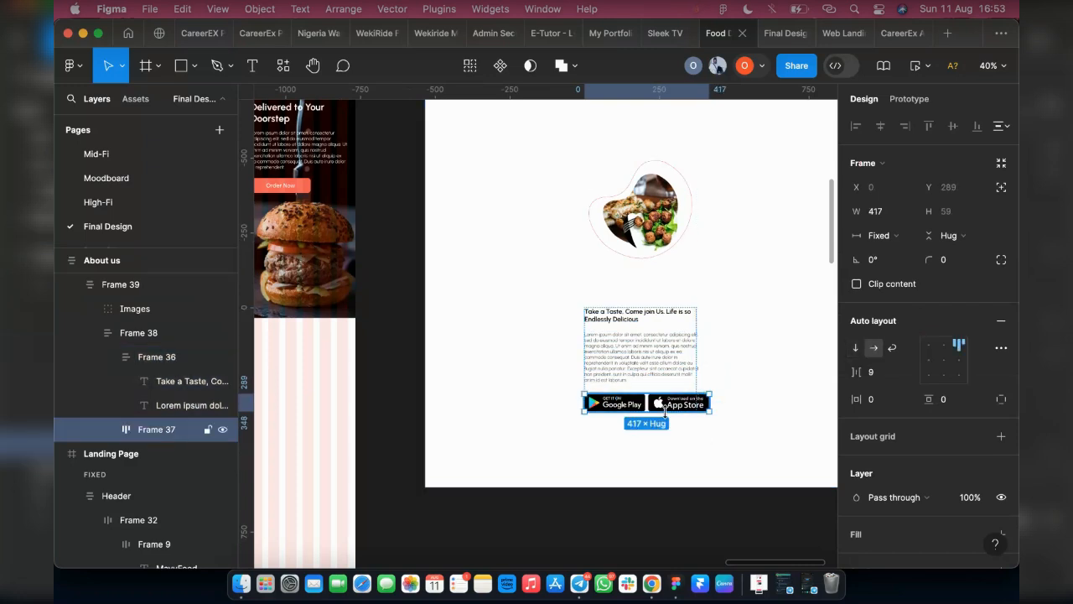
click(856, 349)
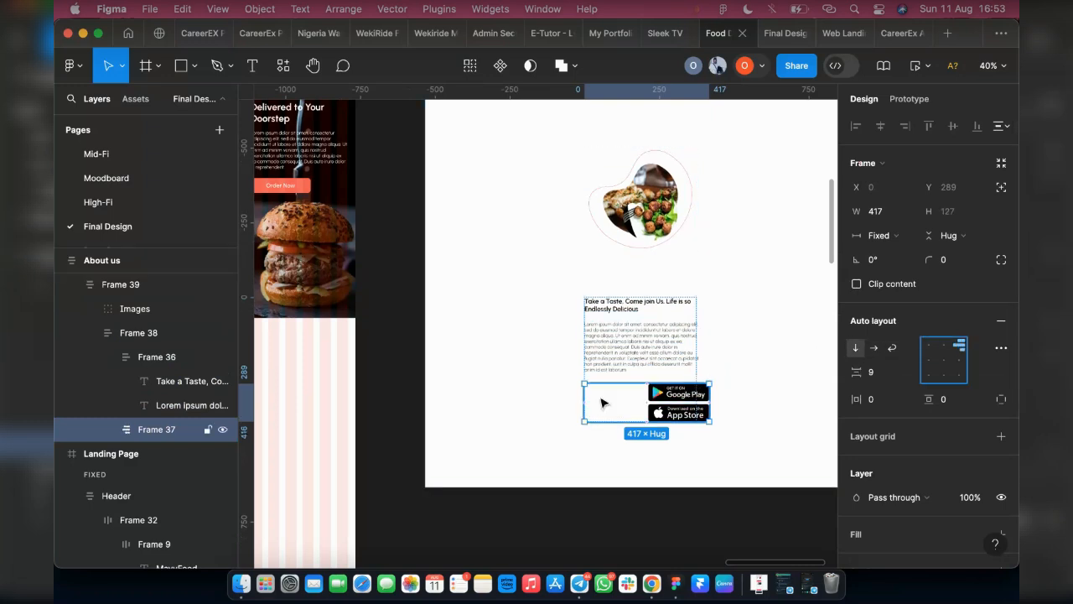
key(super+shift+g)
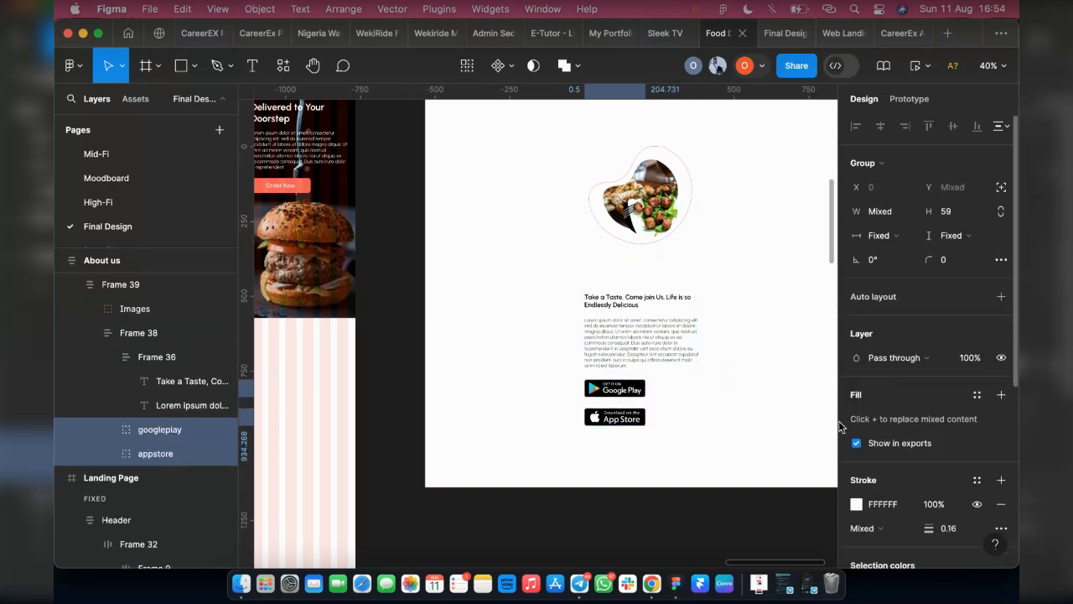
key(shift+a)
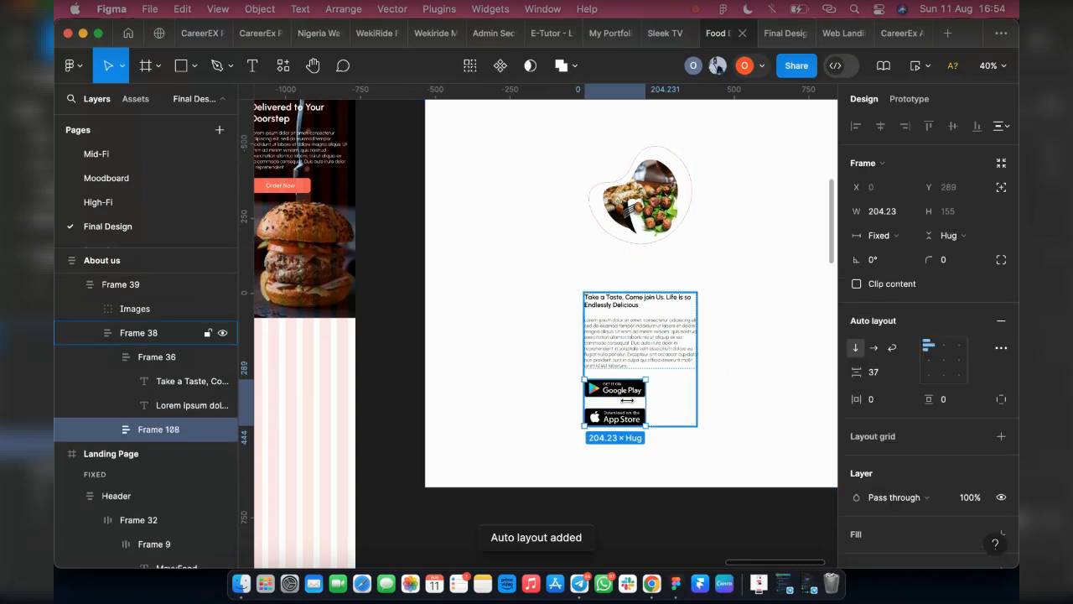
Step: Set the vertical gap between the two store badges to 15
click(880, 373)
text(2)
key(BackSpace)
text(15)
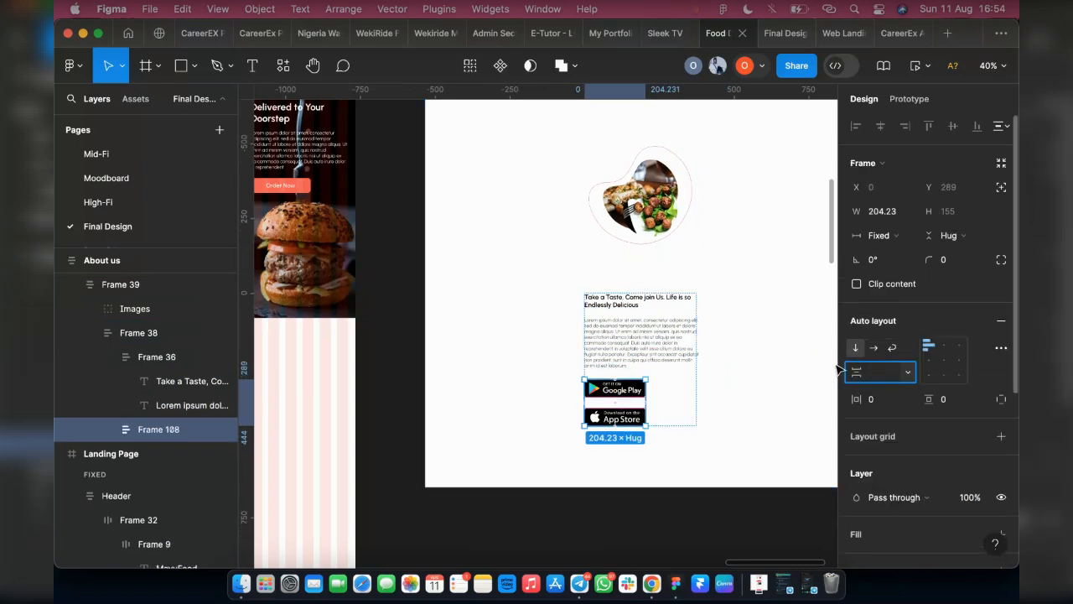
key(Return)
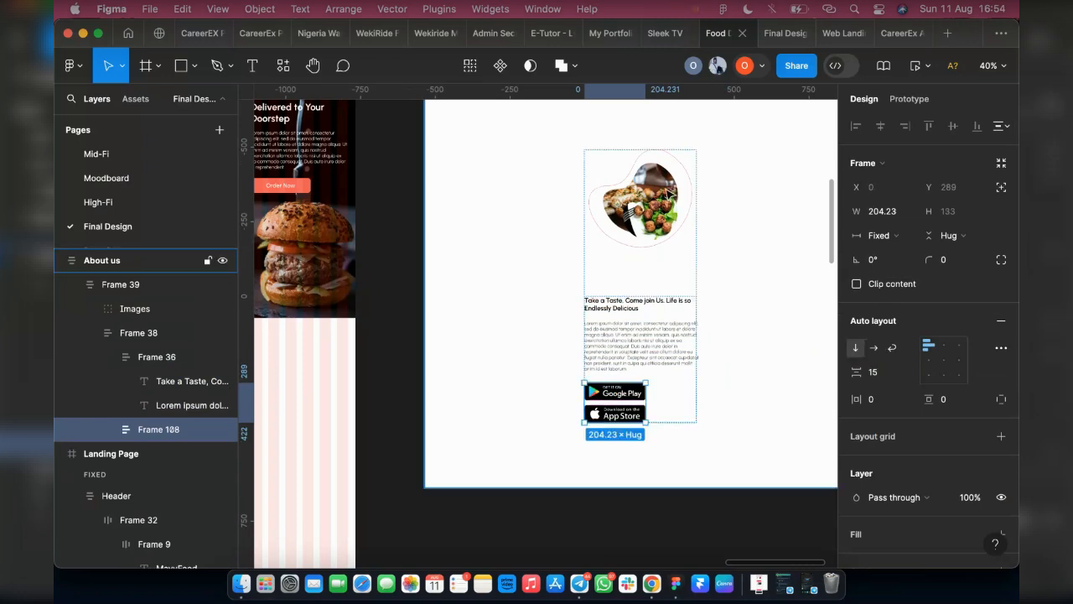
Step: Set the width of the outer About us frame to 375
click(691, 279)
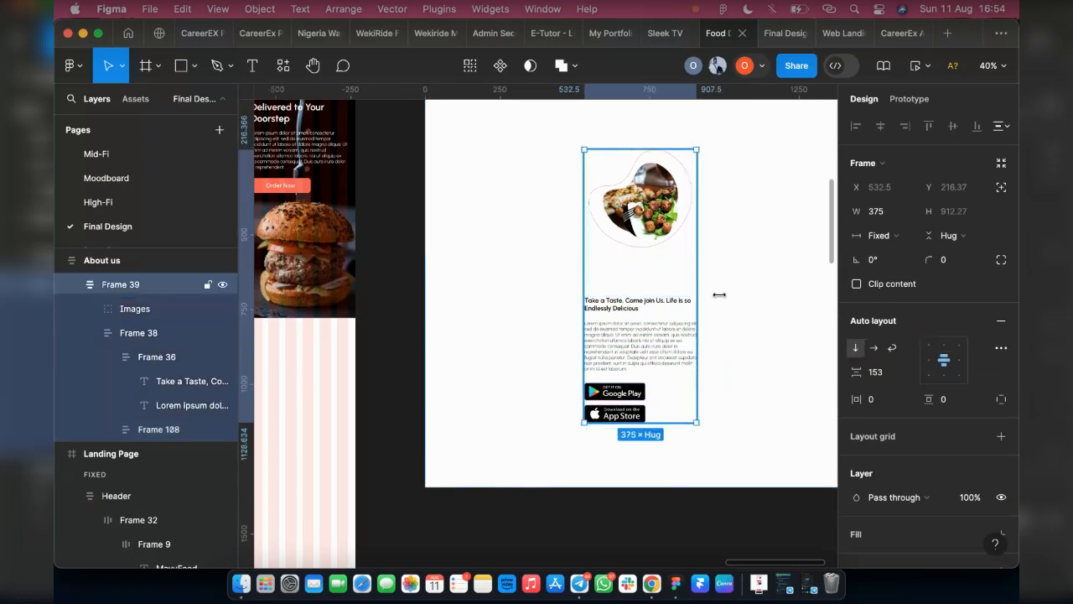
scroll(714, 299, down, 3)
scroll(697, 298, down, 2)
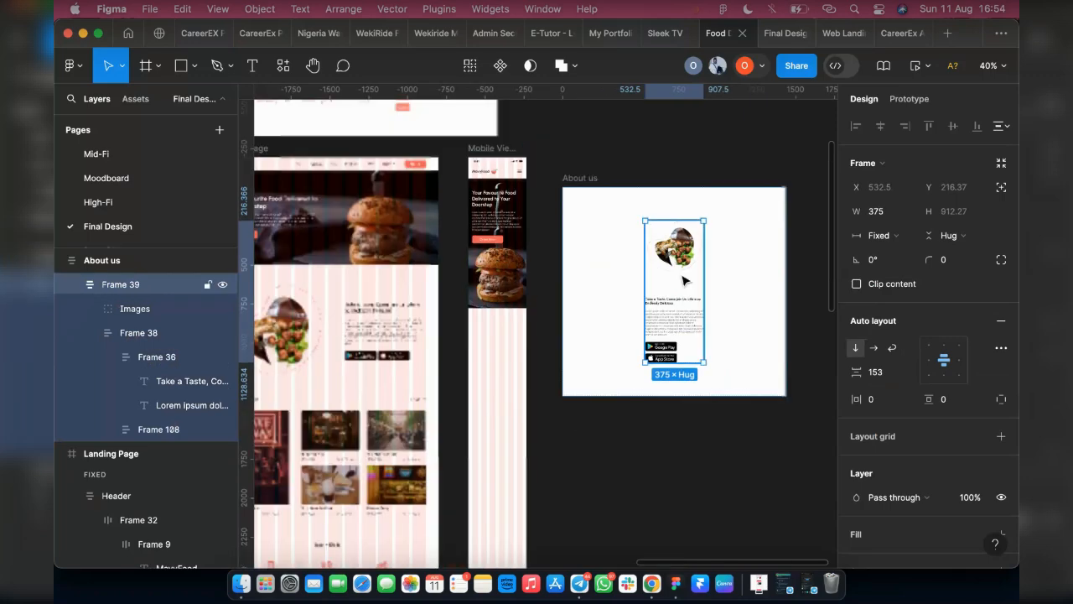
key(shift+Return)
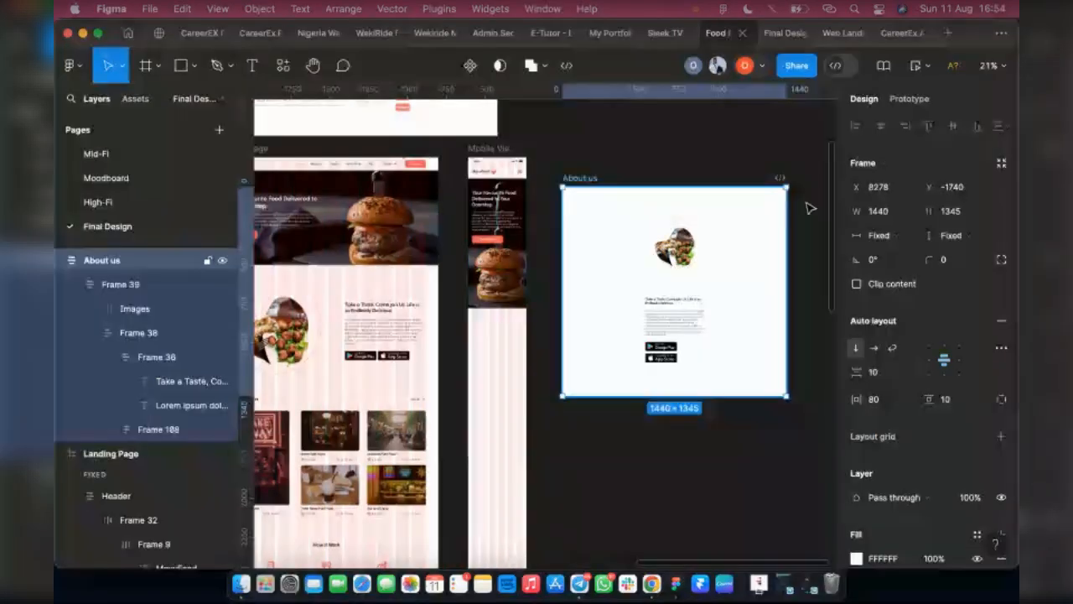
key(Return)
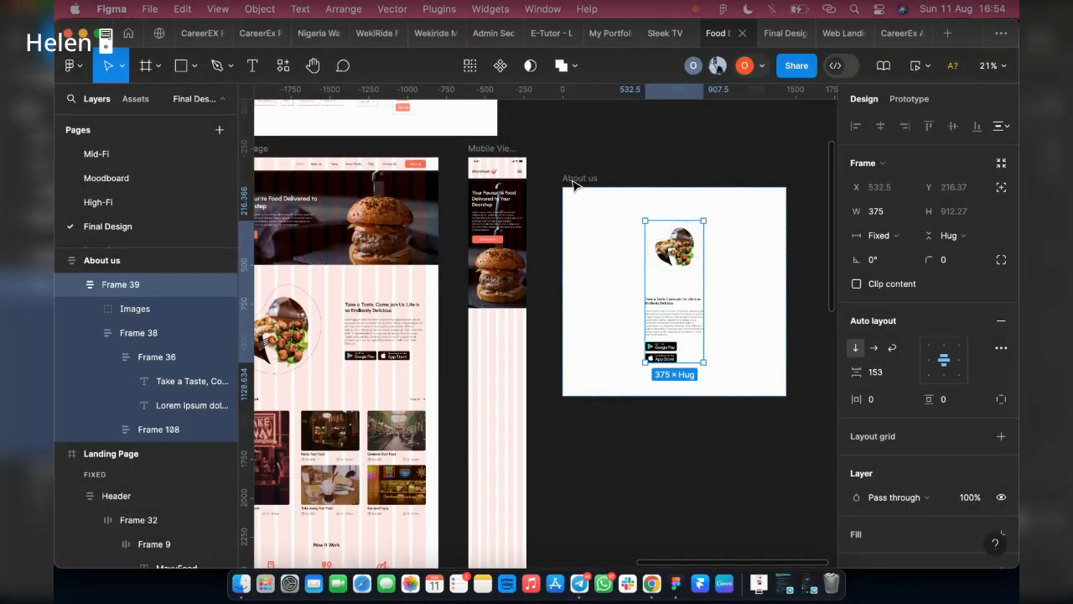
click(570, 178)
click(897, 213)
text(275)
key(BackSpace)
key(BackSpace)
key(BackSpace)
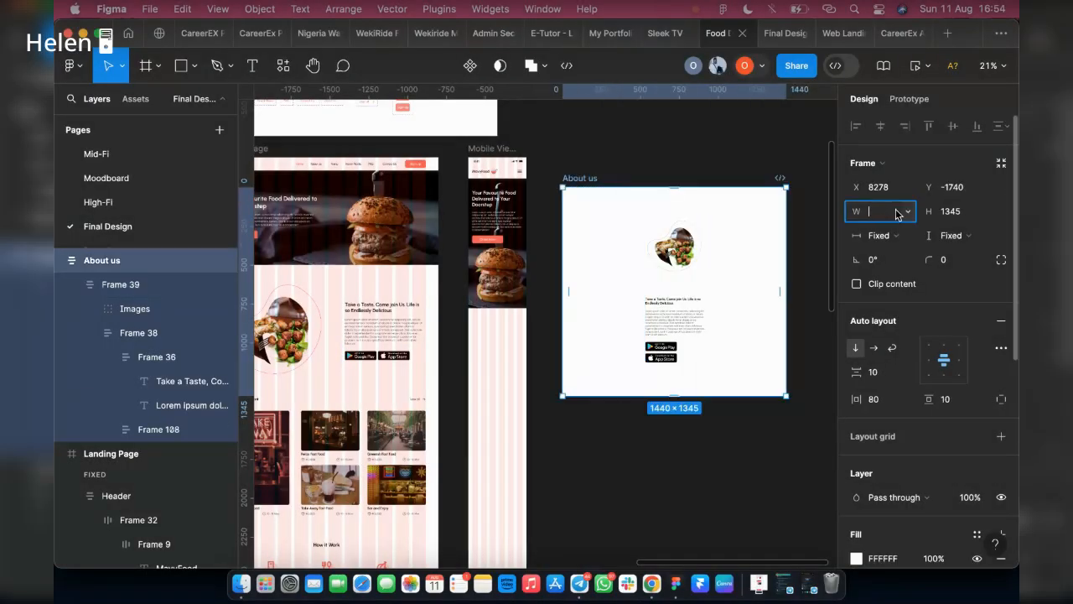
text(375)
key(Return)
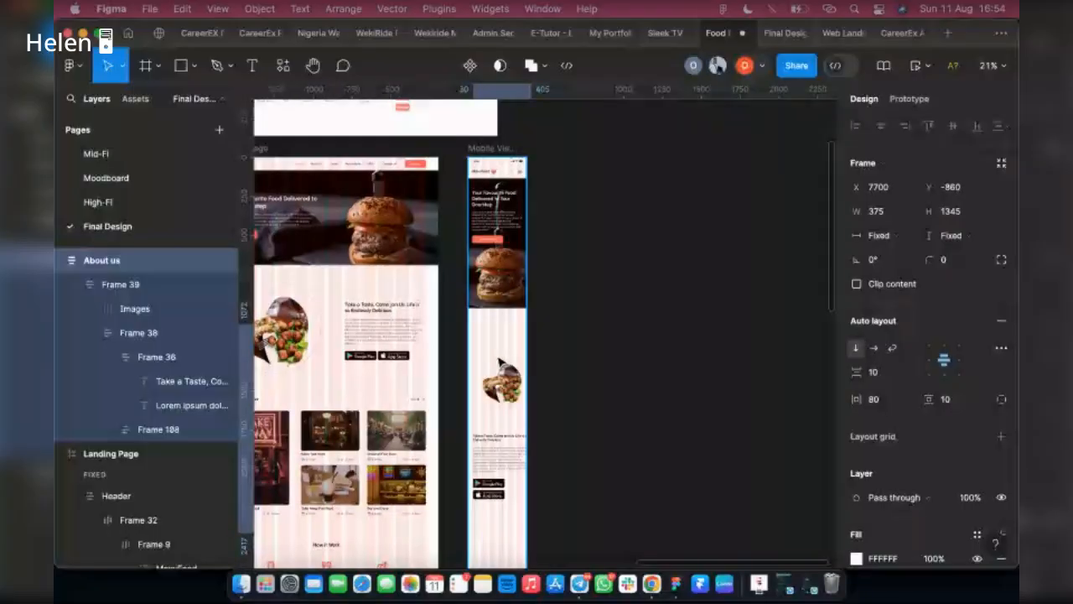
Step: Move the About us section into the mobile view frame below the hero and shorten its height to about 959 px
drag(501, 362, 498, 337)
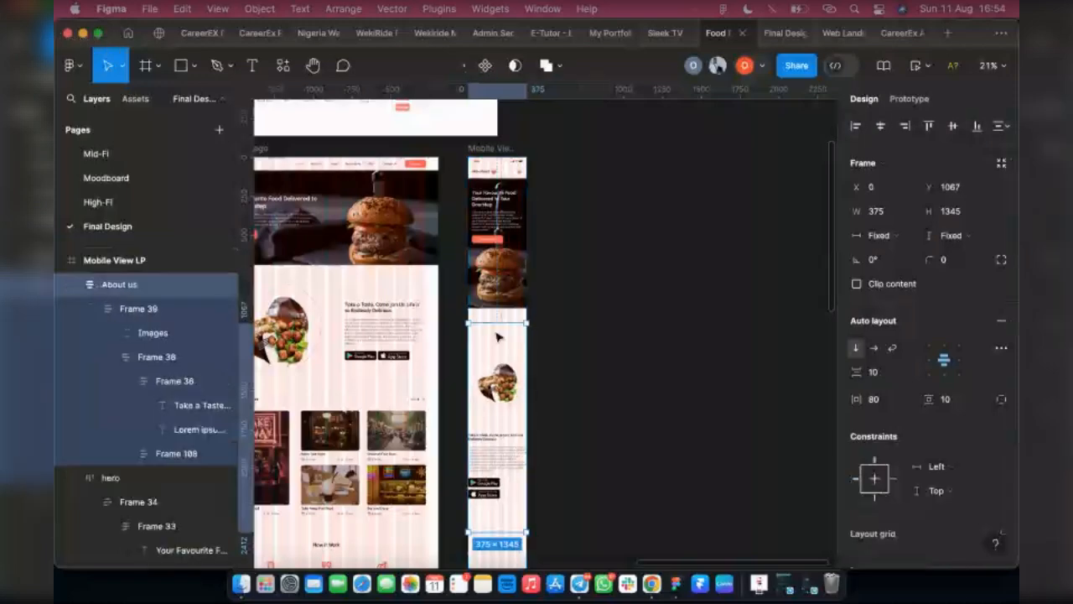
scroll(499, 504, up, 2)
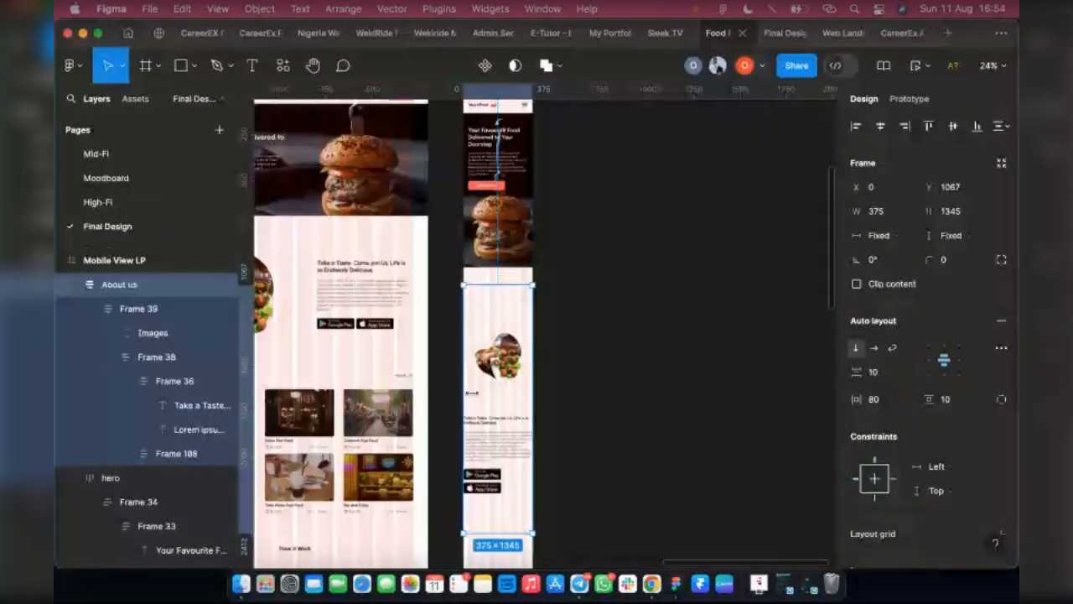
drag(482, 534, 486, 462)
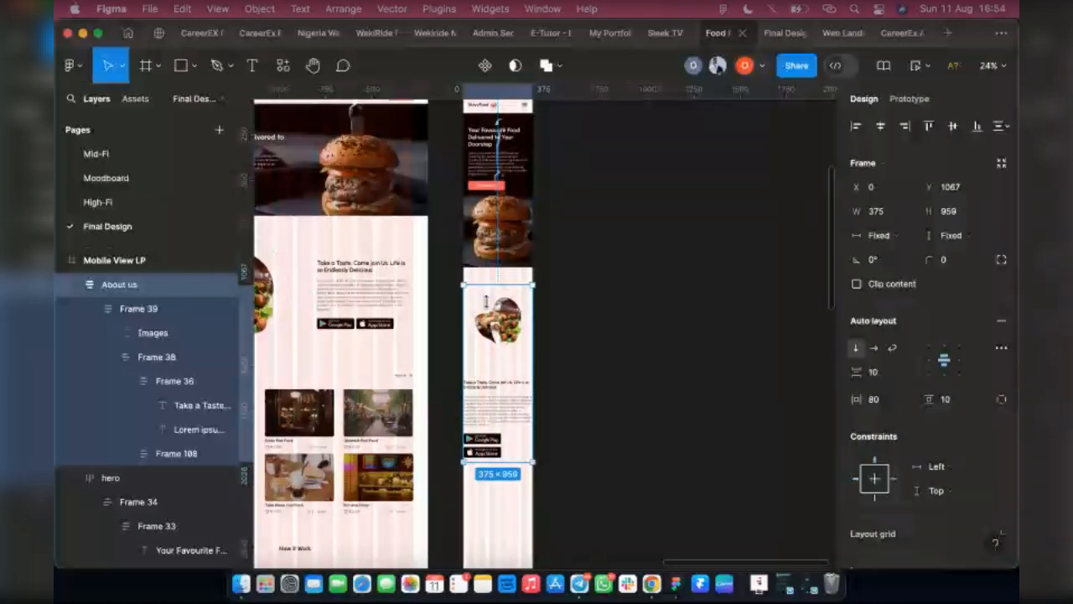
Step: Adjust the vertical position of the About us section so it sits close beneath the mobile hero
drag(486, 301, 495, 337)
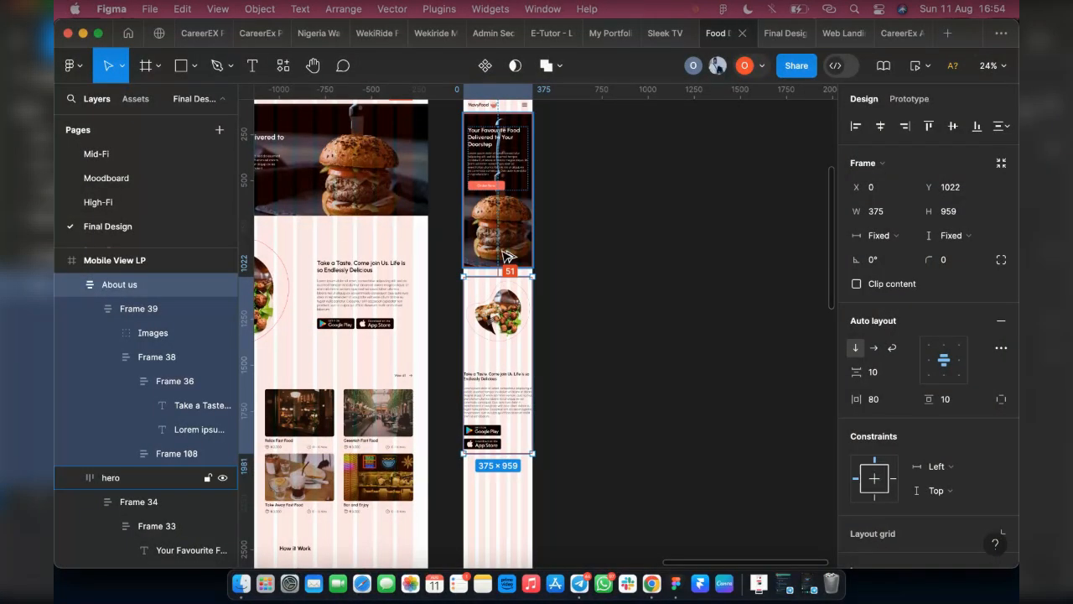
key(shift+Down)
key(shift+Down)
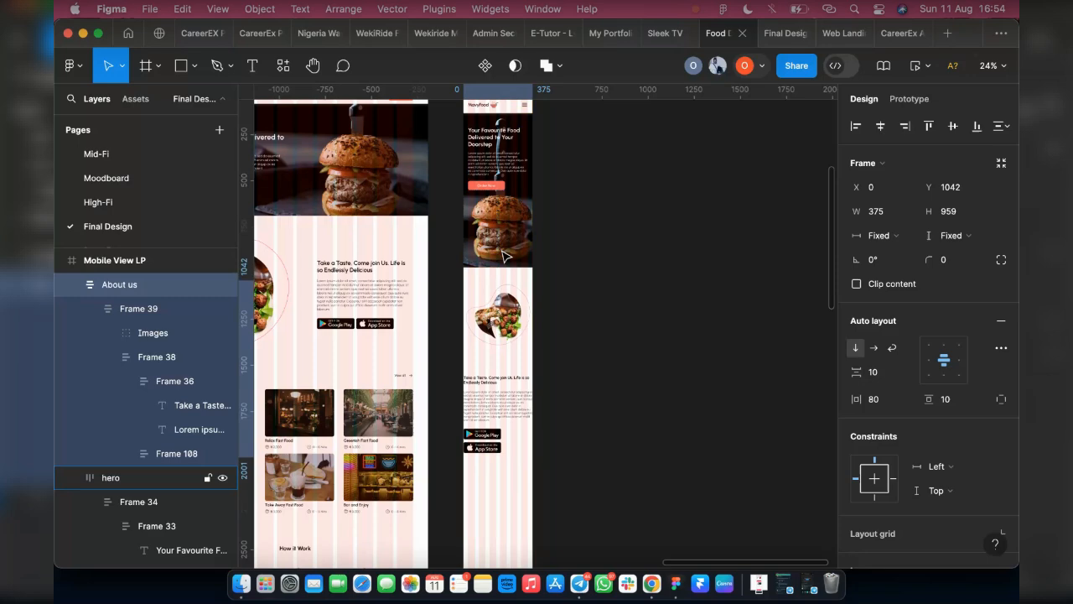
key(Up)
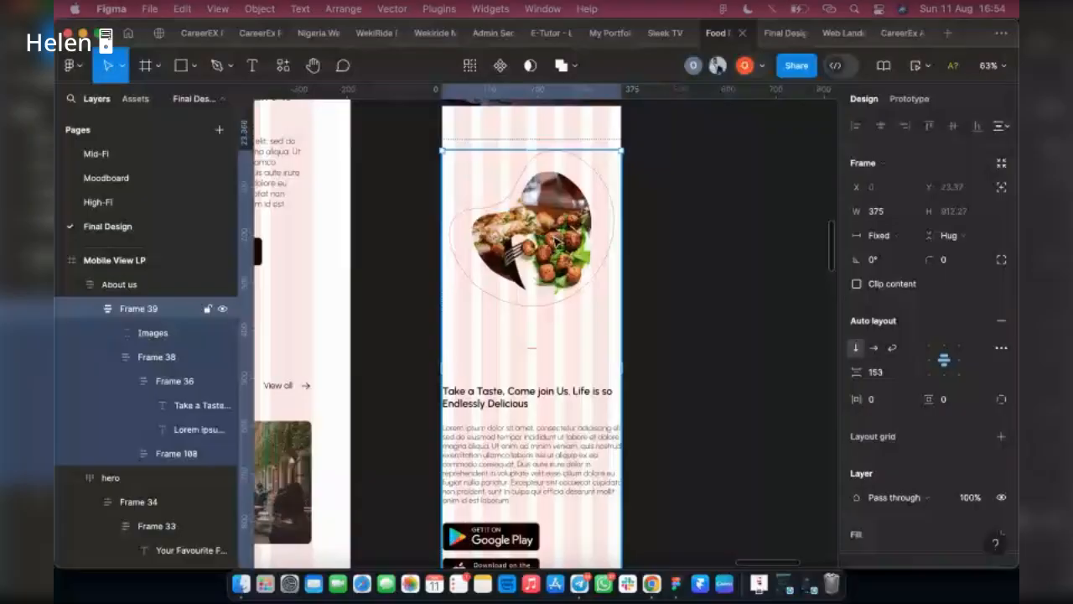
Step: Scale the heart-shaped food image group down proportionally so it fits within the mobile column grid
click(590, 241)
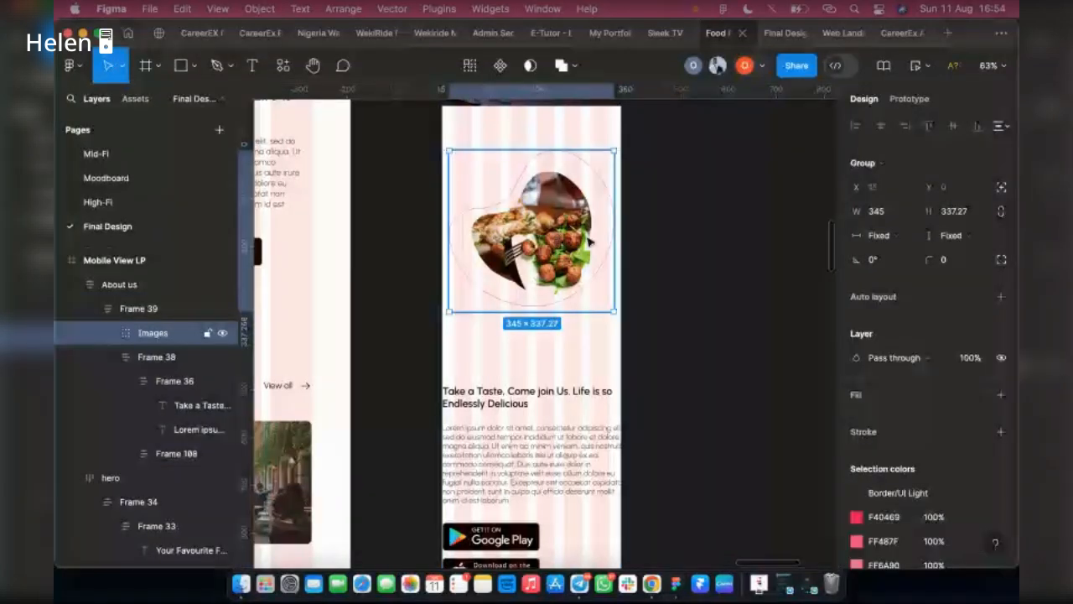
key(k)
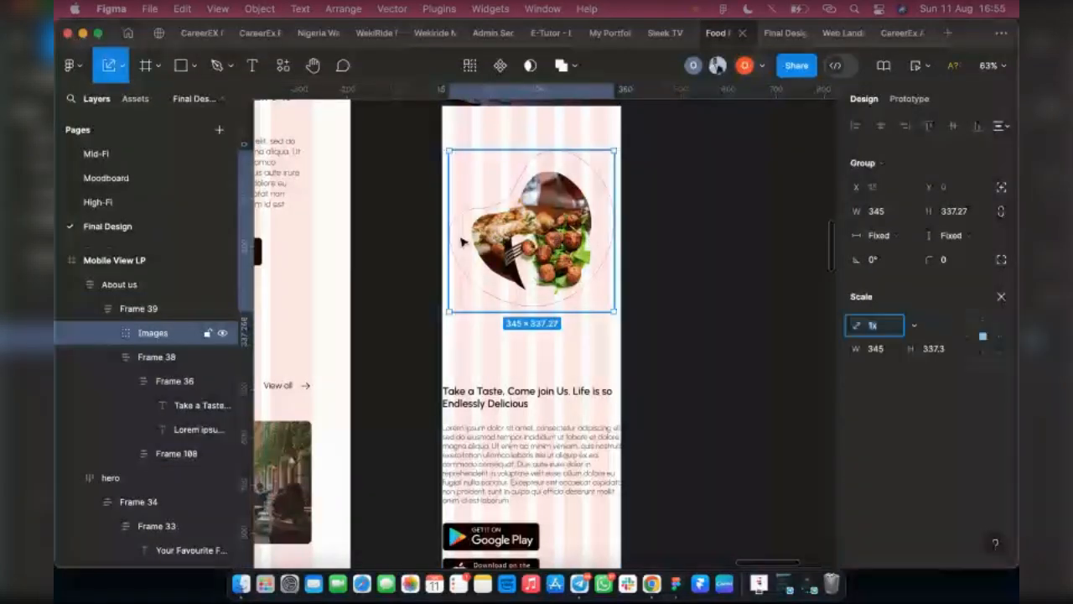
scroll(462, 242, up, 5)
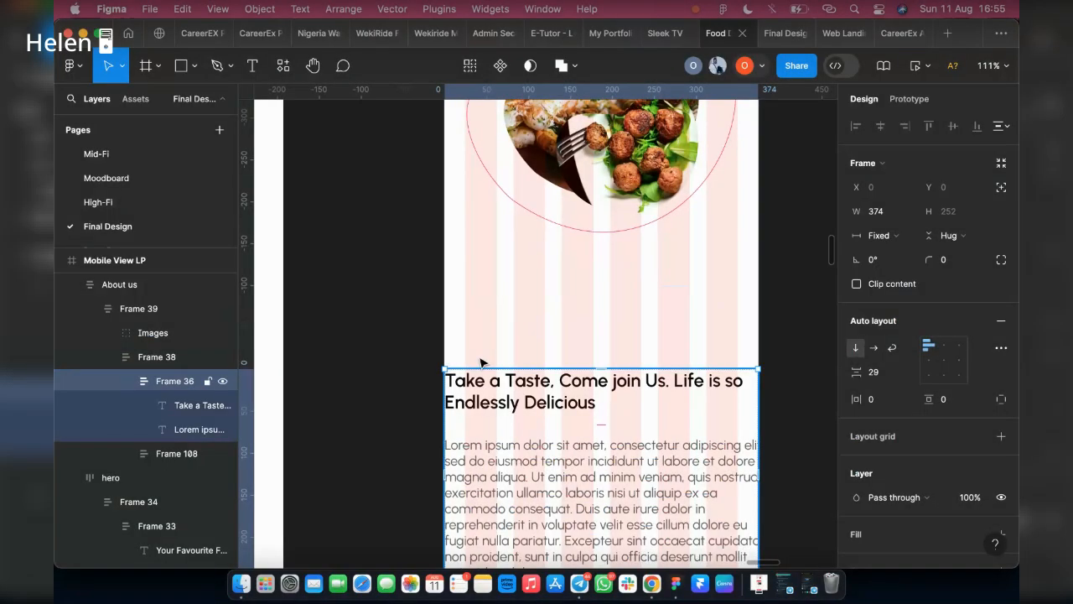
Step: Narrow the frame holding the heading and paragraph to 350 and align its contents top centre
drag(445, 389, 471, 391)
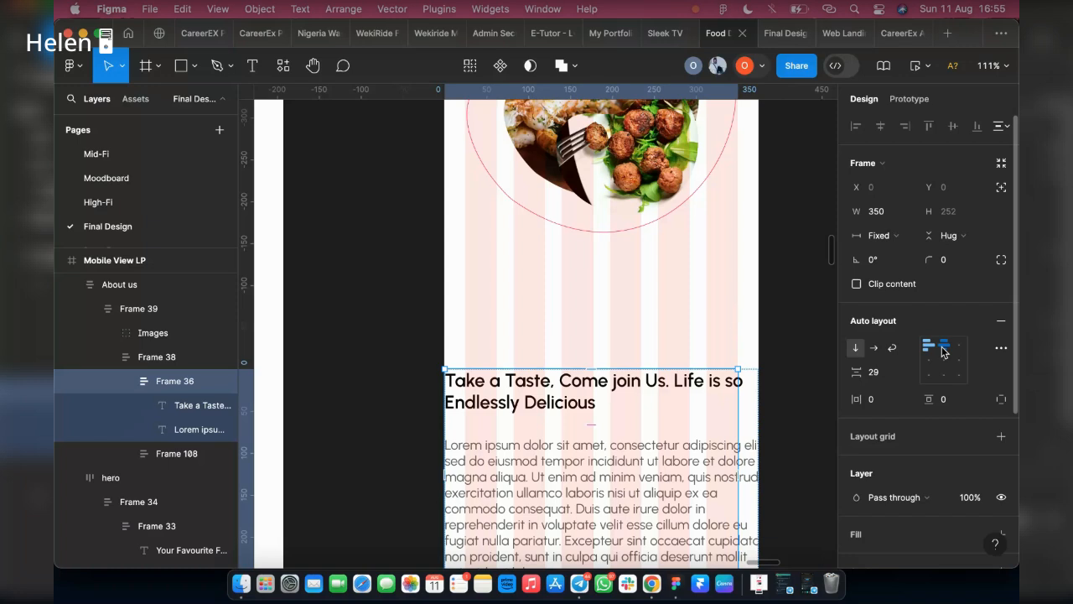
click(943, 351)
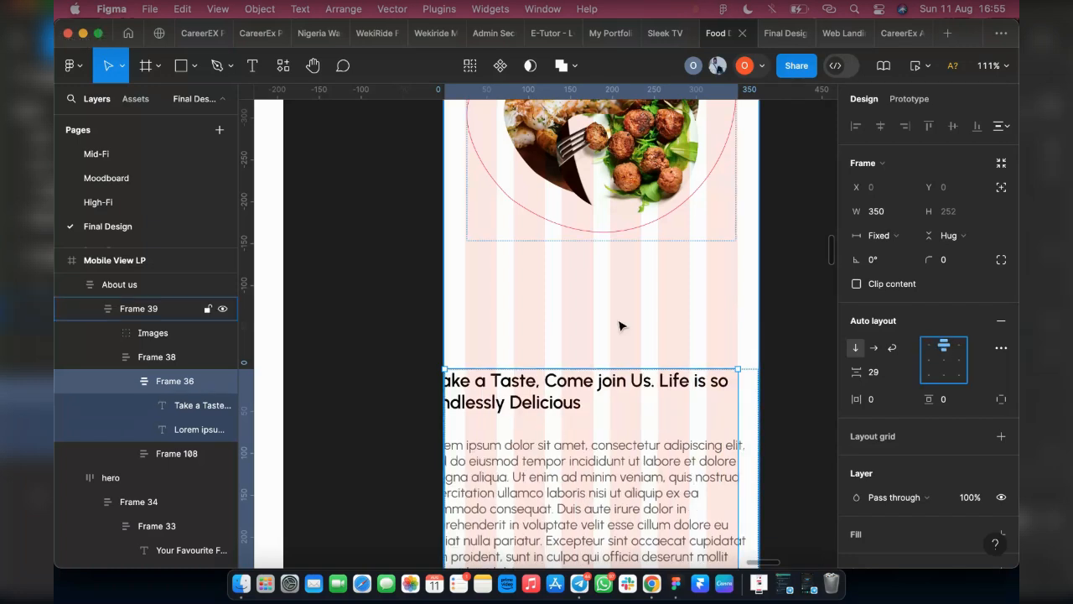
Step: Set the horizontal padding of Frame 39, which holds the image and text, to 25
click(693, 324)
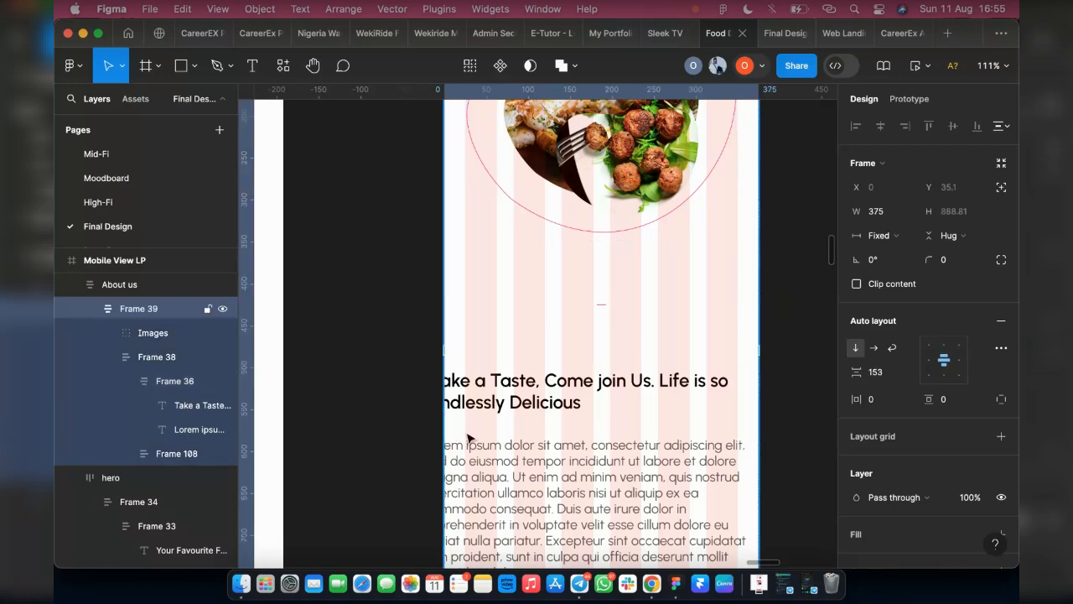
scroll(563, 355, down, 2)
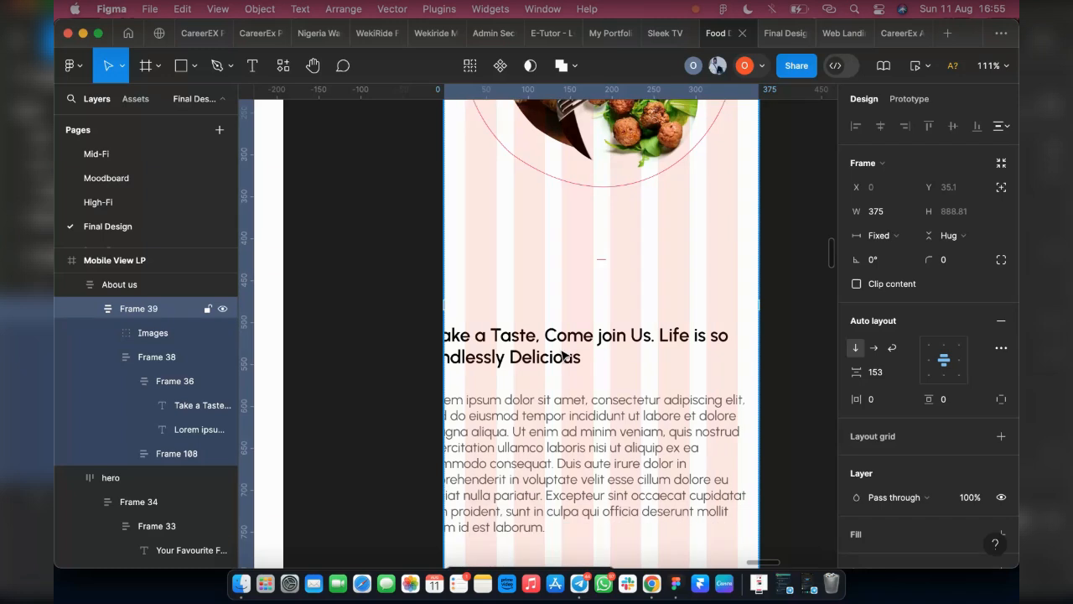
click(878, 404)
text(25)
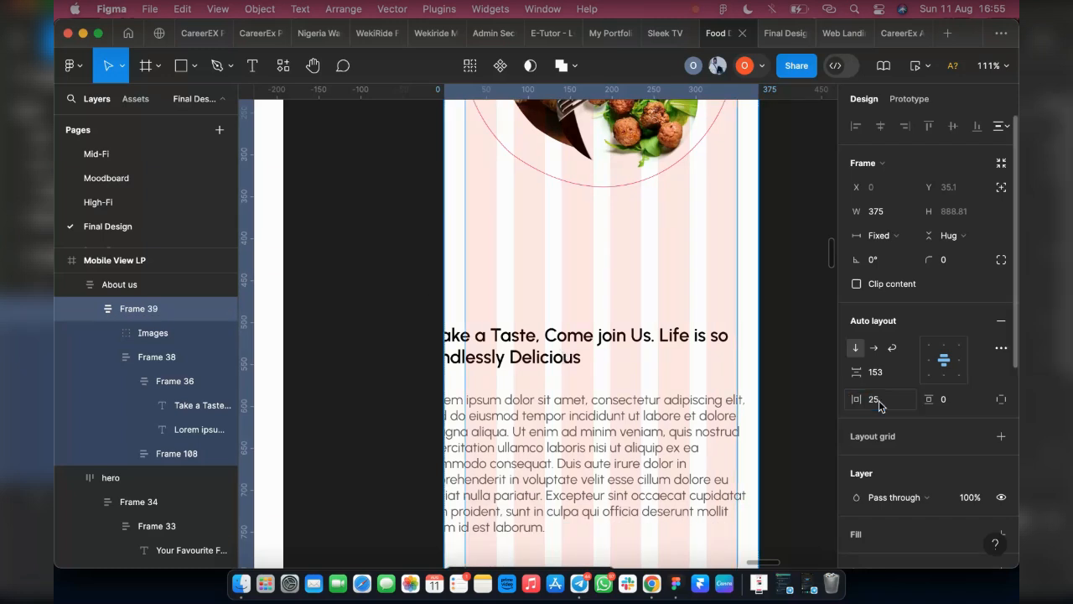
key(Return)
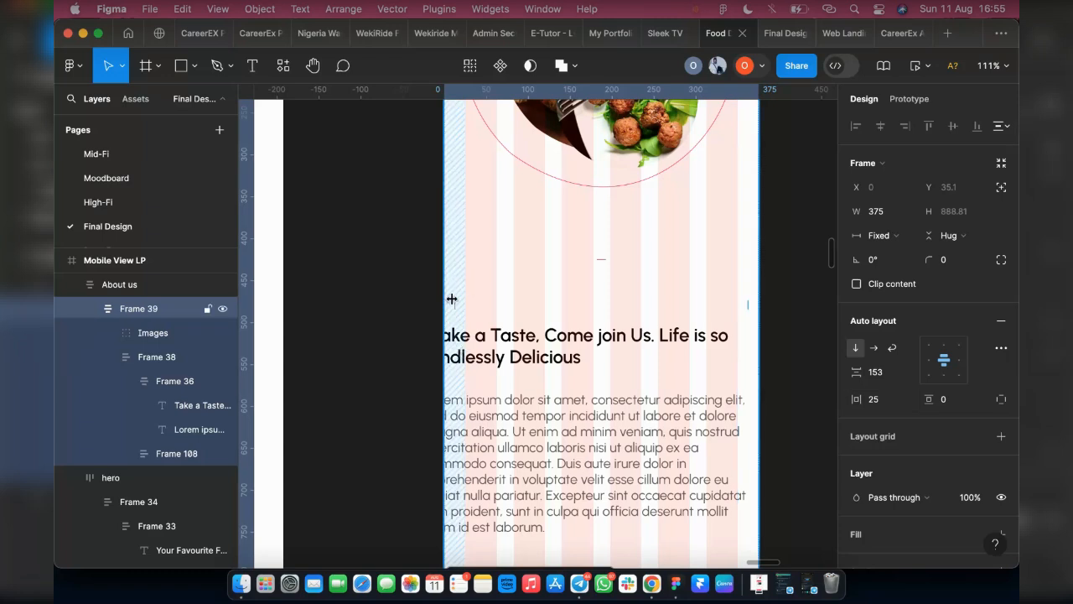
Step: Resize the "Take a Taste" heading so its width fills the surrounding text frame
click(509, 340)
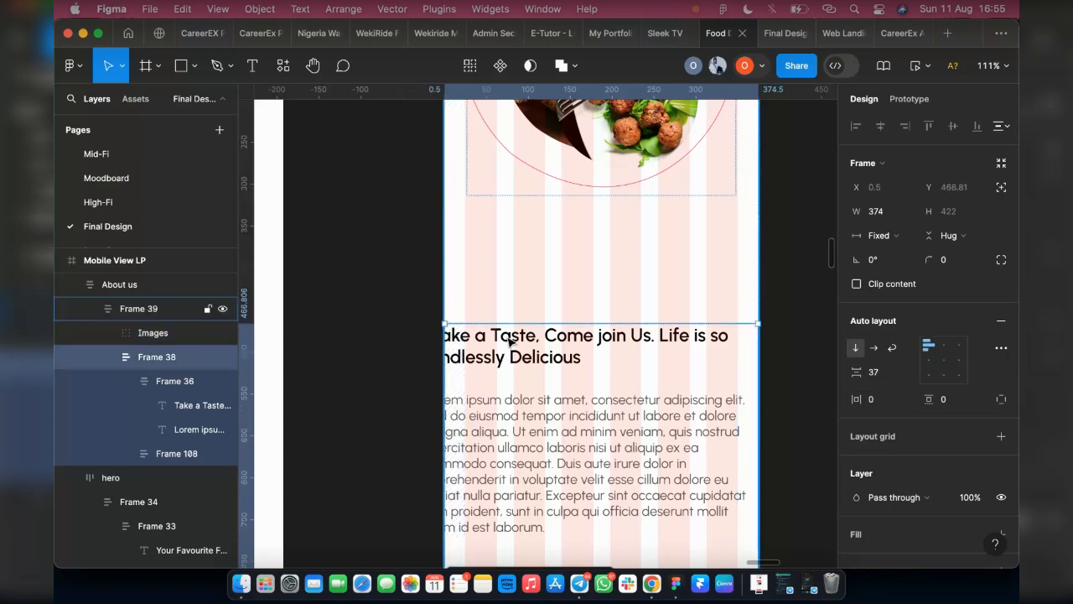
click(509, 339)
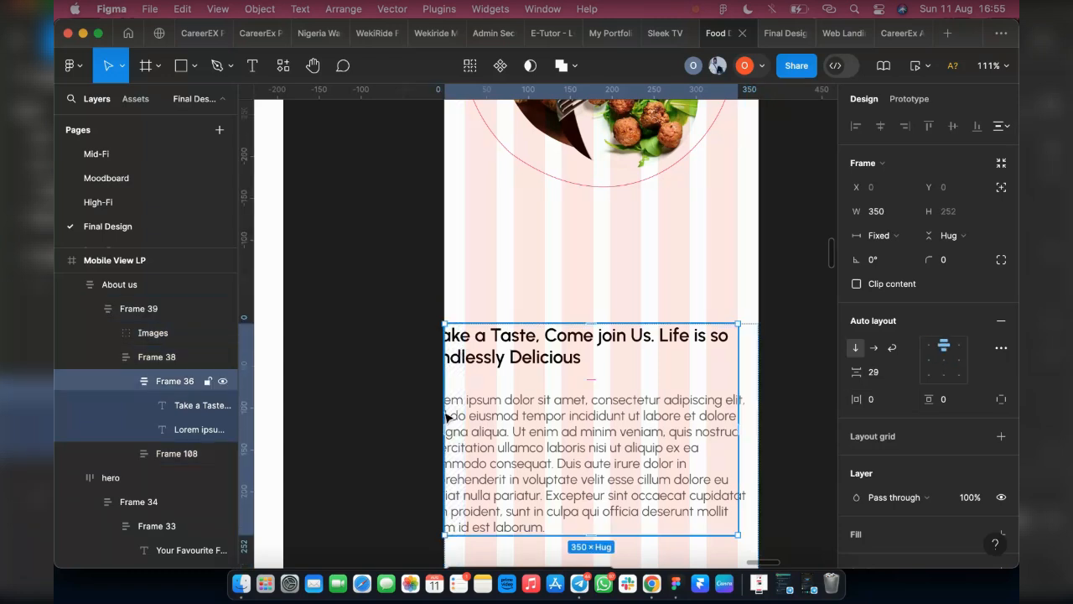
click(481, 361)
drag(431, 345, 467, 344)
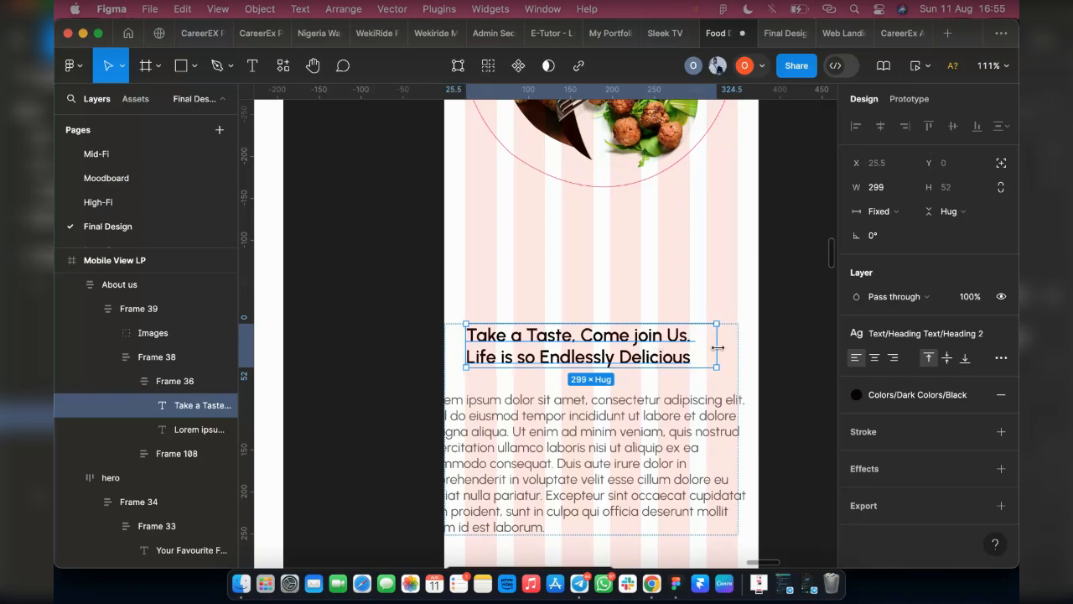
drag(715, 351, 740, 352)
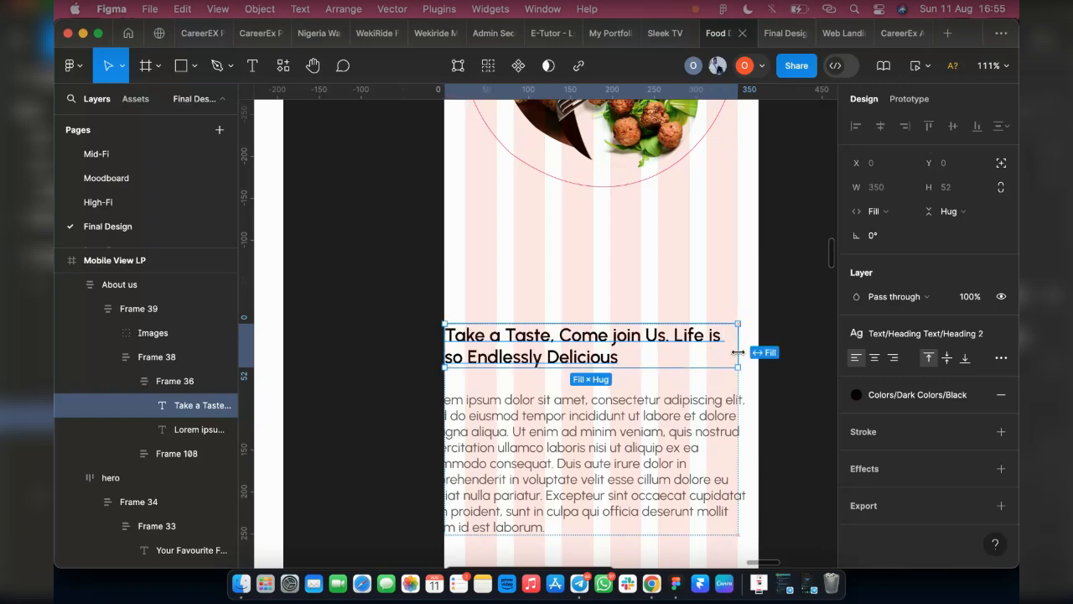
Step: Set the horizontal padding of Frame 36 around the heading and paragraph to 25
click(168, 381)
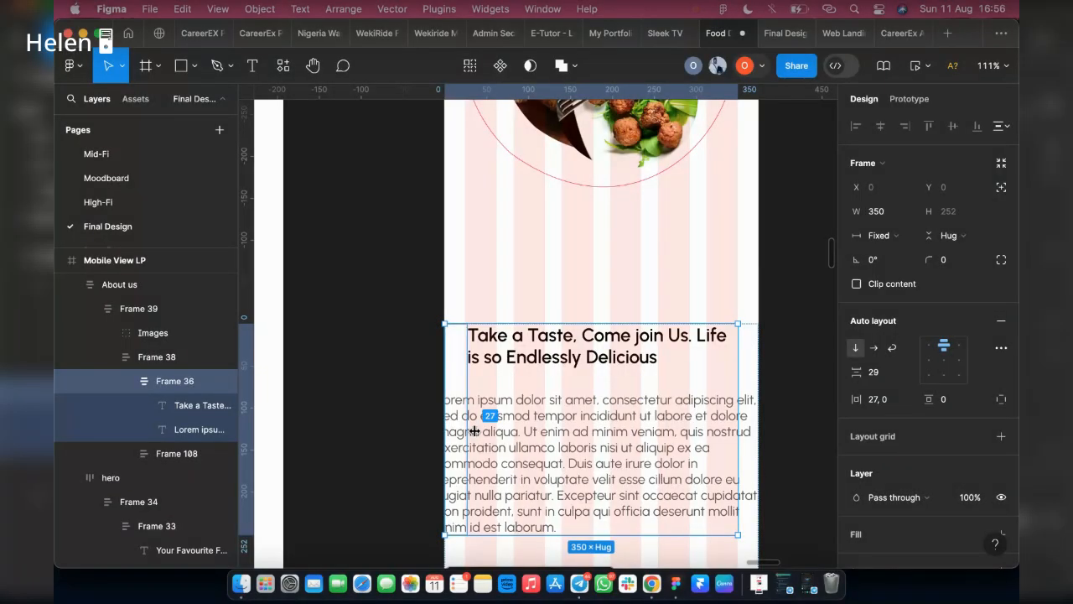
click(876, 400)
text(25)
key(Return)
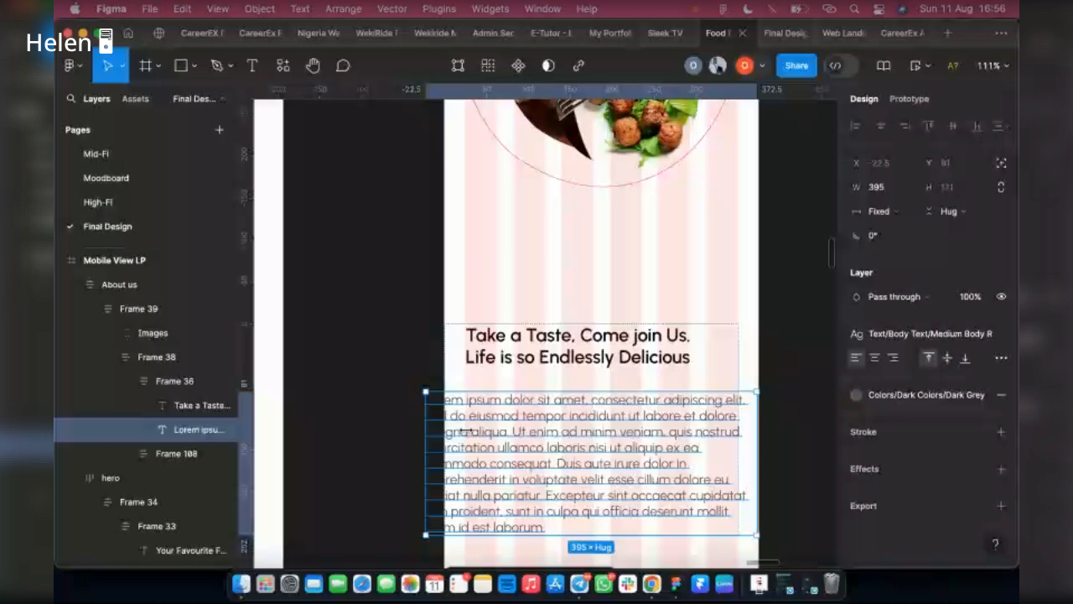
Step: Narrow the Lorem ipsum paragraph to a width of 325 and align the text frame's contents top left
drag(465, 430, 463, 430)
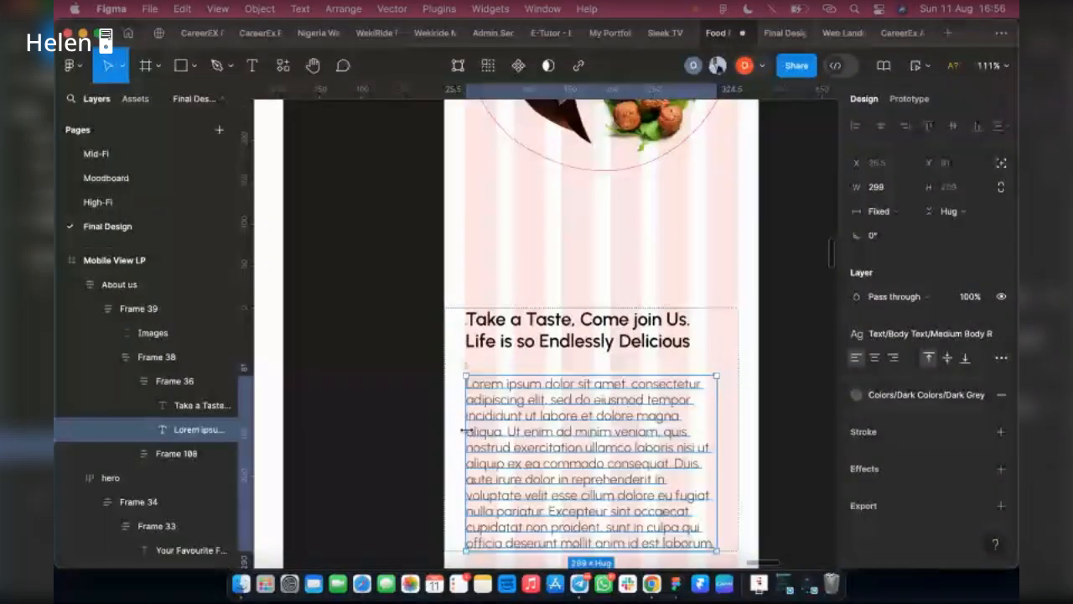
drag(718, 434, 740, 424)
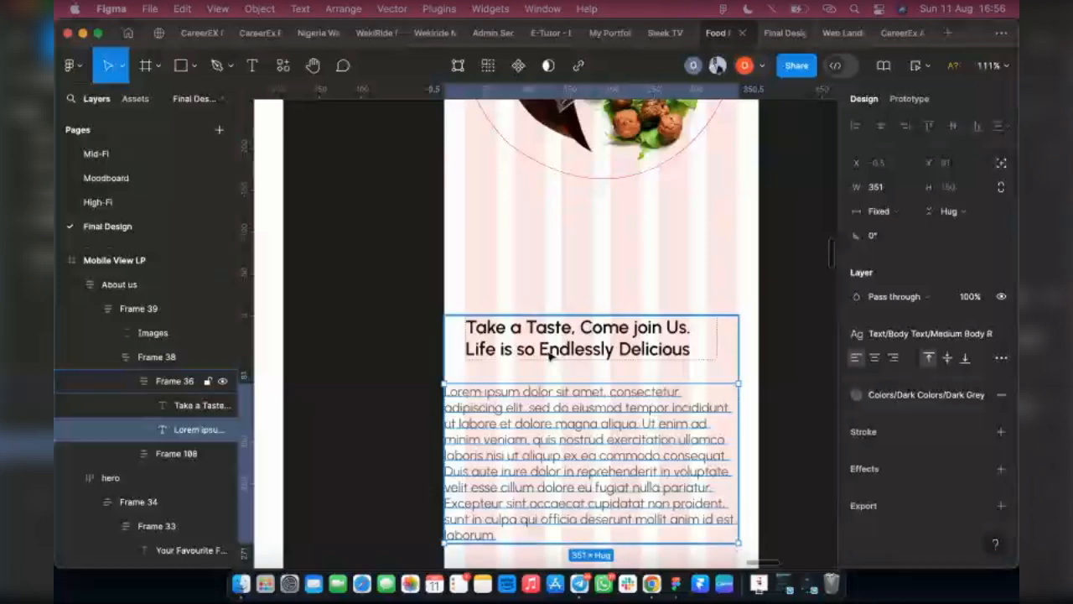
click(717, 356)
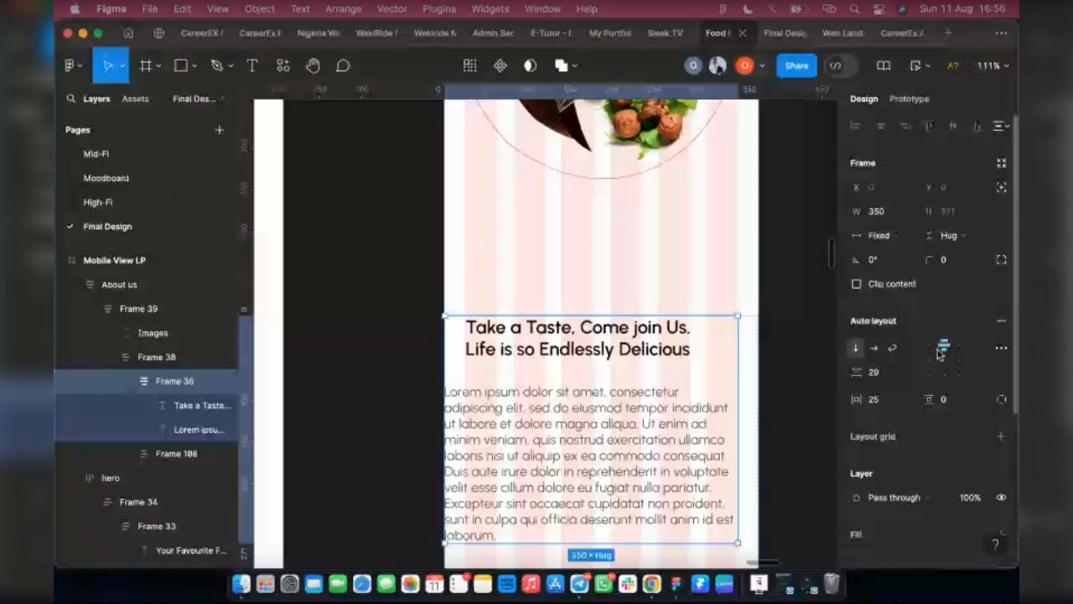
click(928, 346)
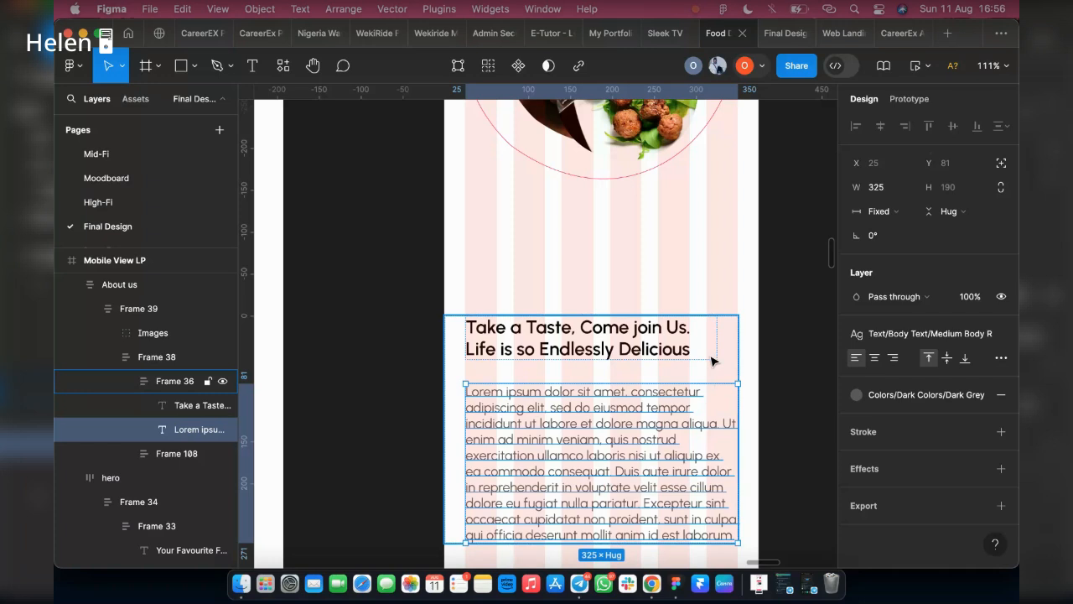
Step: Set the vertical gap between the heading and the paragraph to 20
click(120, 389)
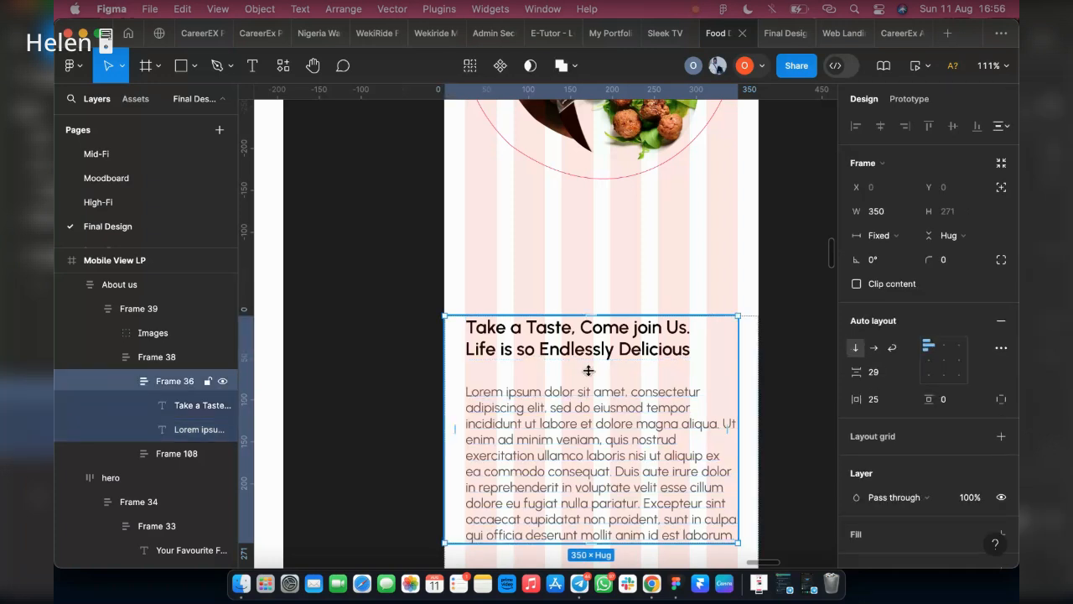
click(894, 380)
text(20)
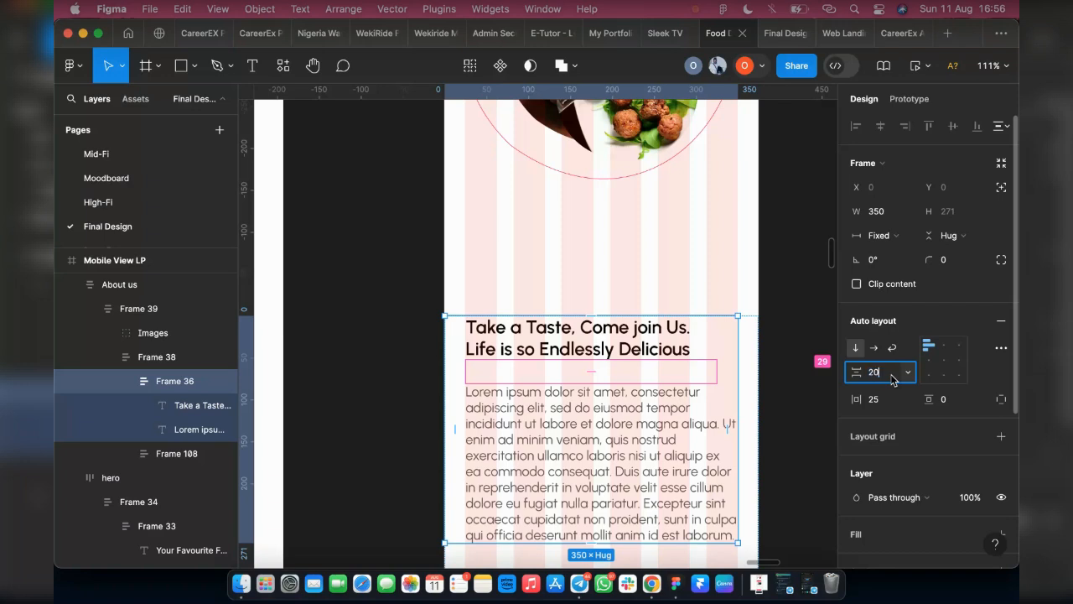
key(Return)
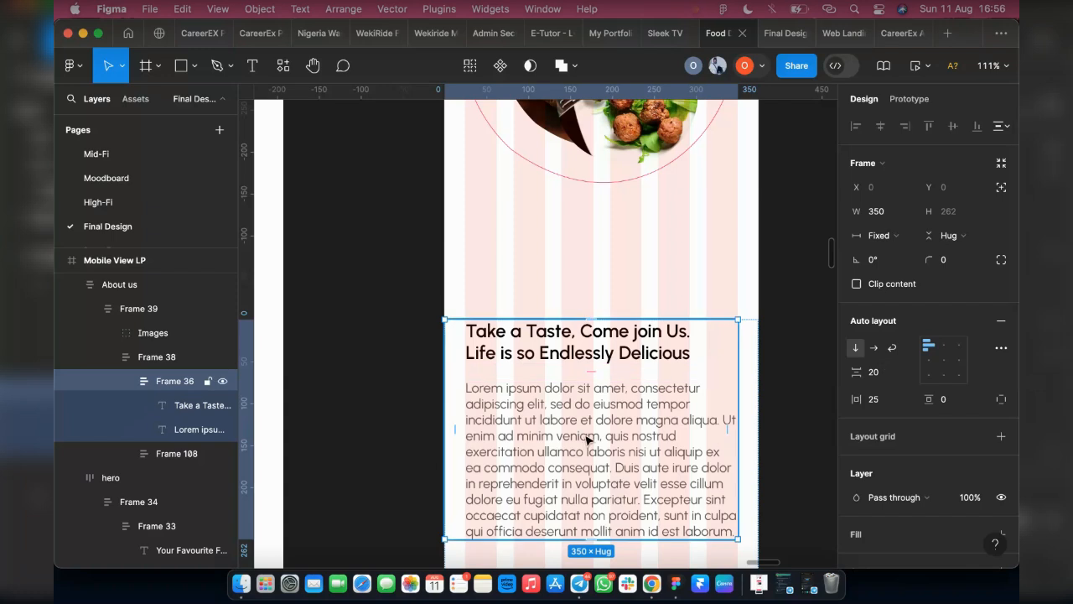
Step: Inspect the nested frames holding the text and store badges, briefly hiding and showing the text frame to identify it
click(132, 361)
scroll(656, 376, down, 2)
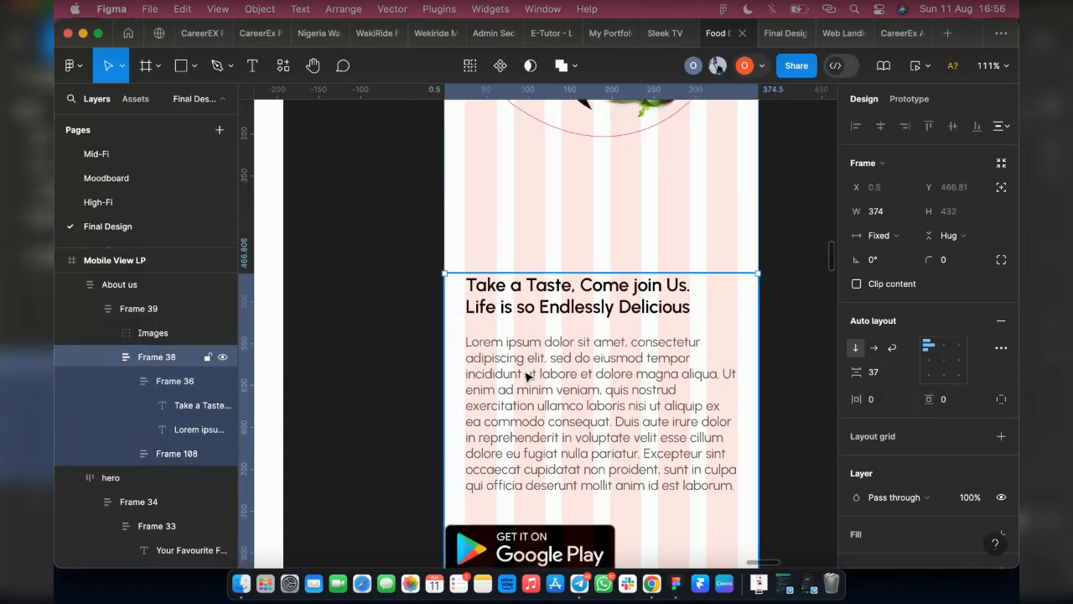
scroll(526, 376, down, 4)
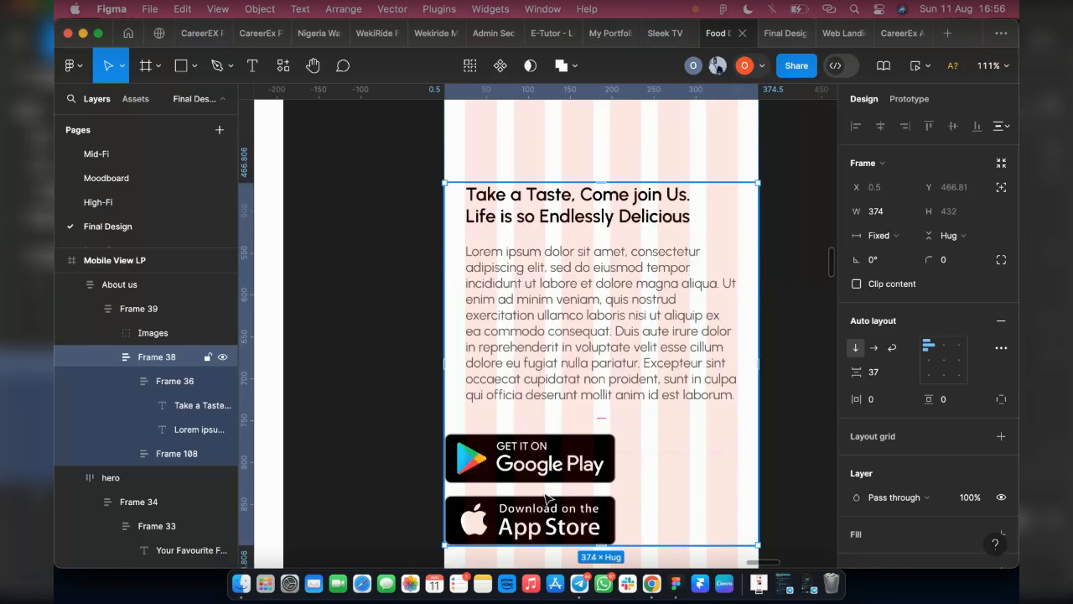
click(511, 463)
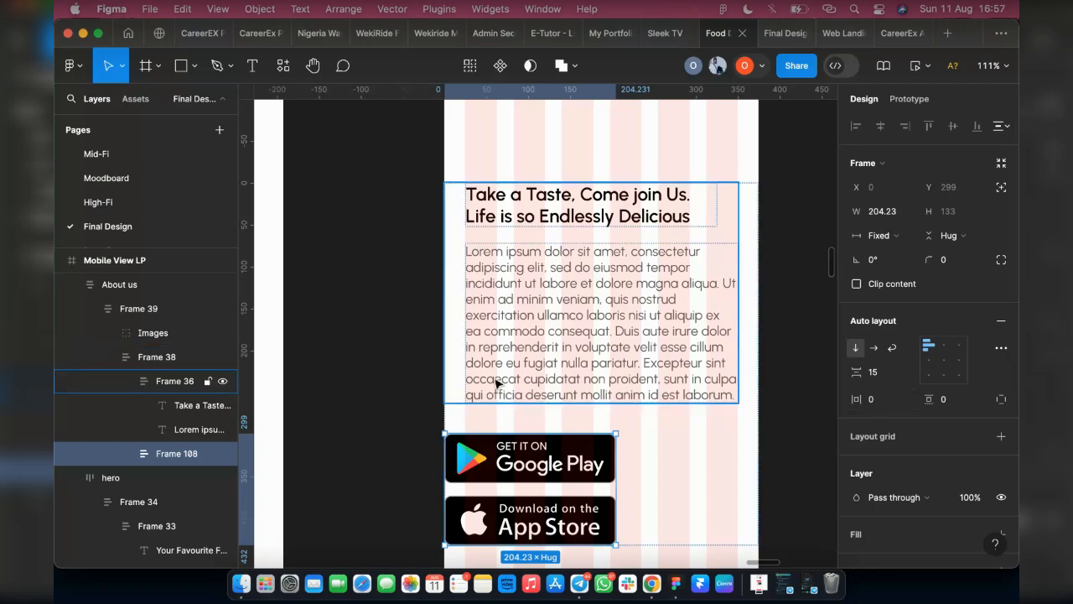
click(172, 381)
click(127, 384)
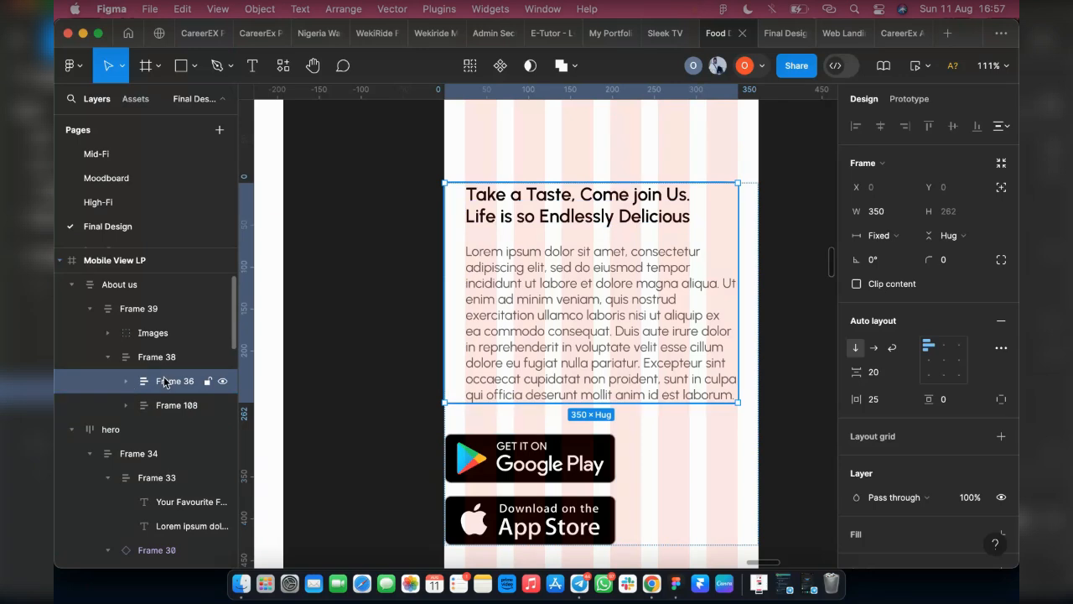
click(223, 383)
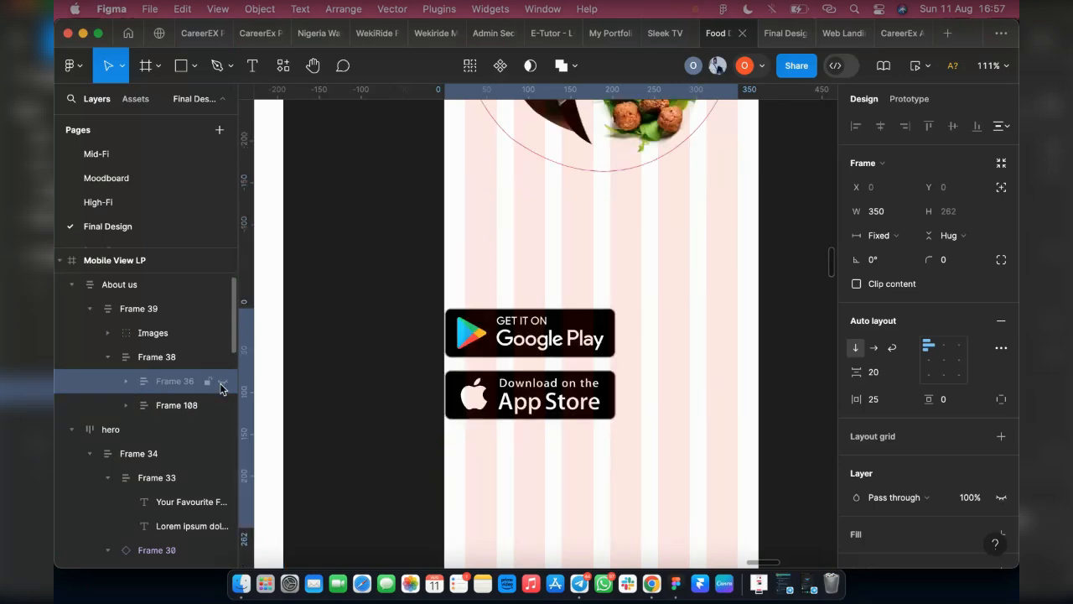
click(223, 383)
click(151, 405)
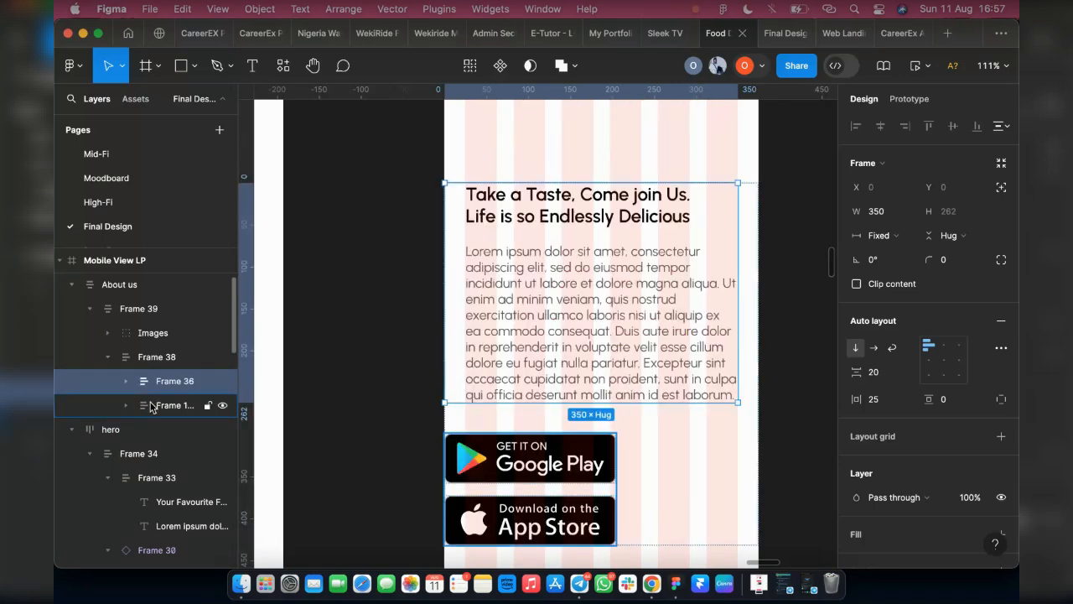
Step: Set the horizontal padding of Frame 38, which contains both the text block and the store badges, to 25
click(165, 359)
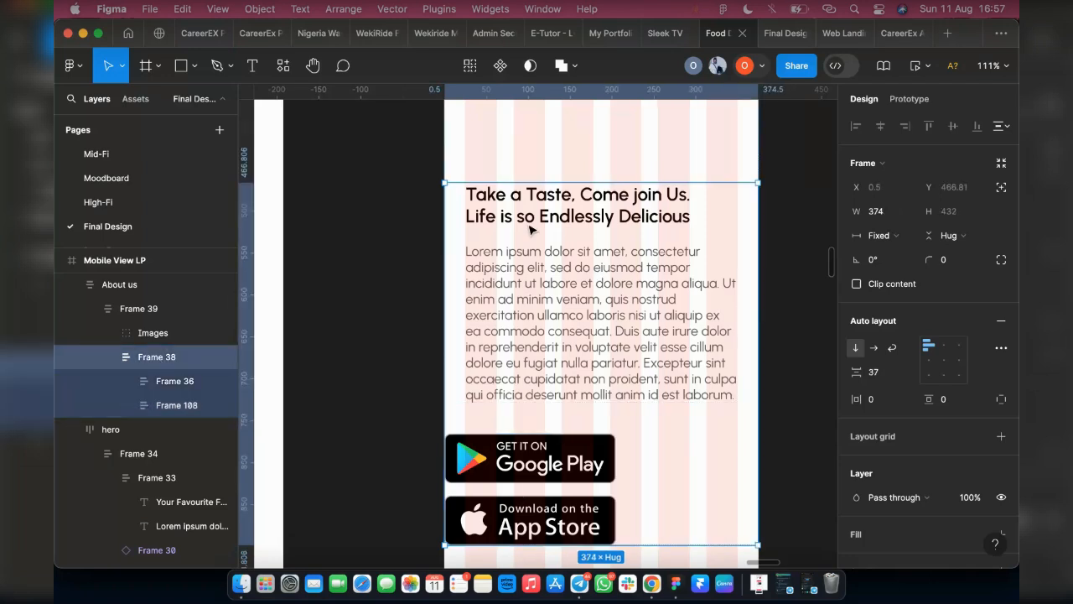
click(879, 401)
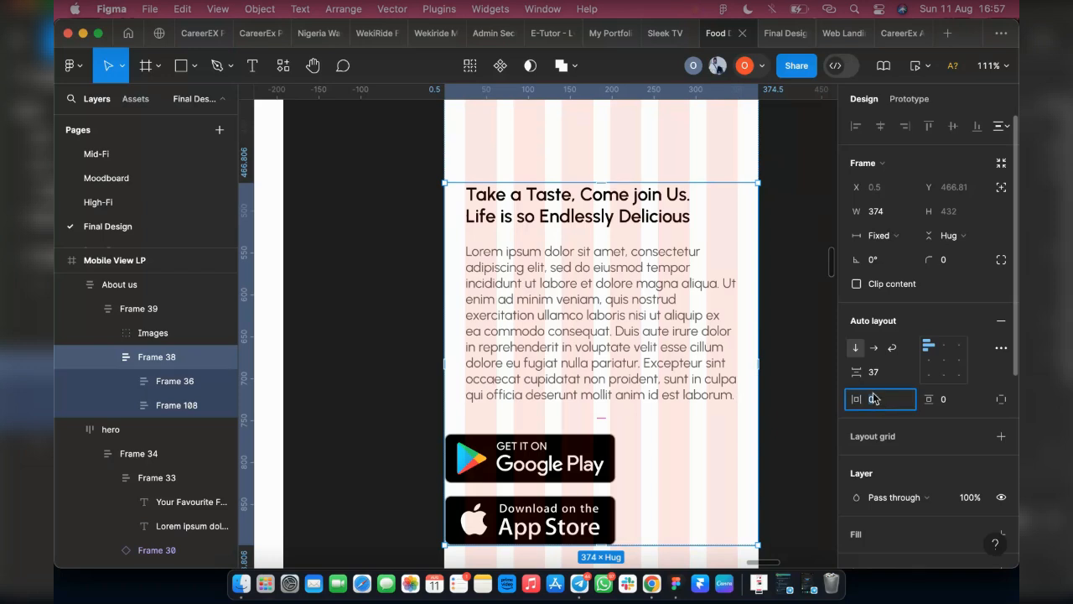
text(25)
key(Return)
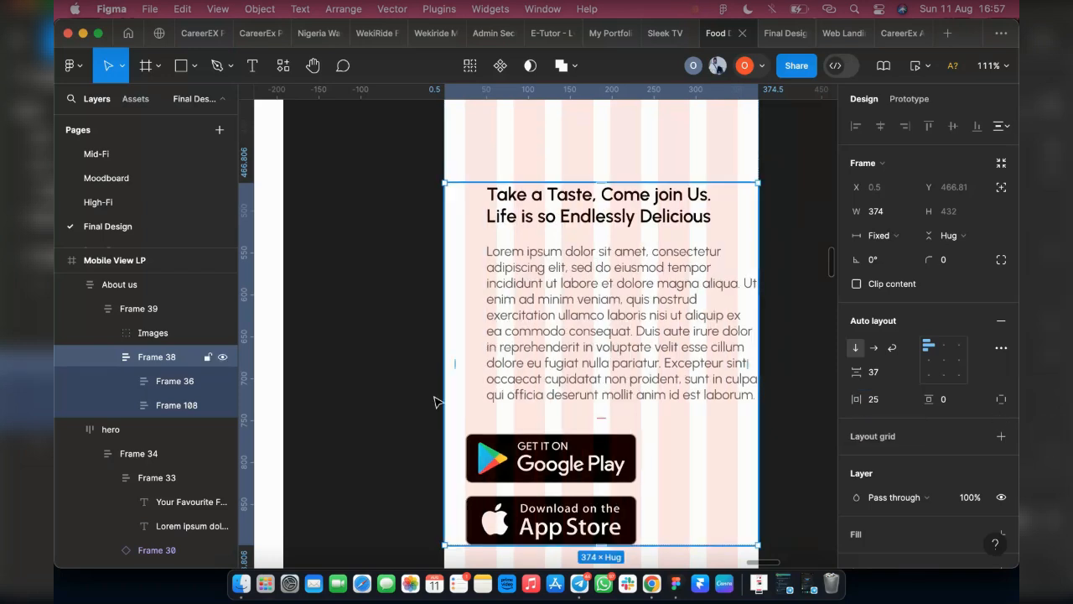
Step: Set the inner text frame's horizontal padding to 0 and narrow the frame to a width of 325
click(498, 362)
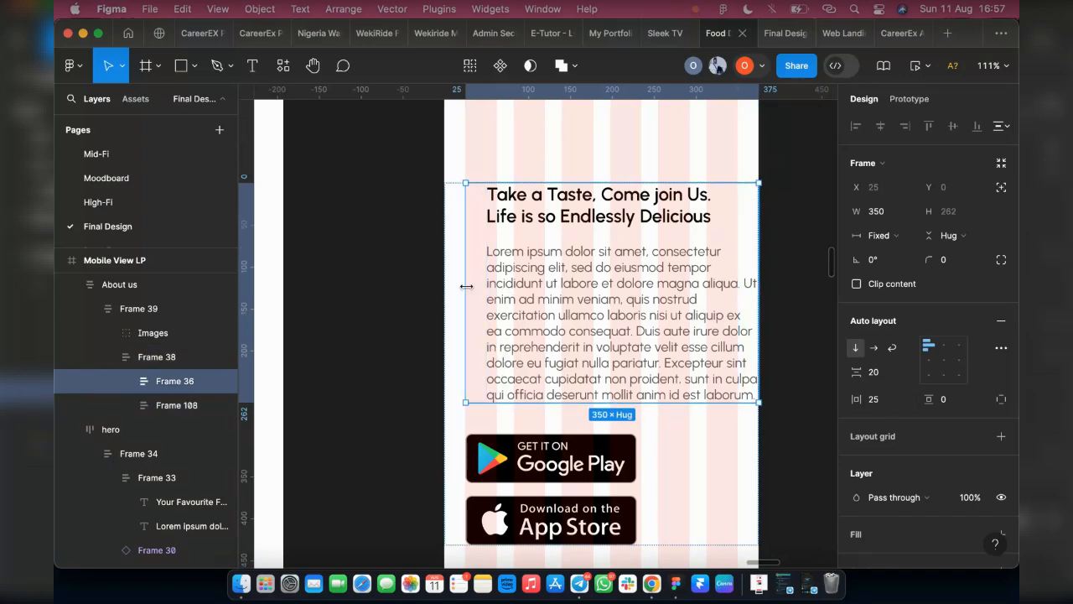
click(880, 402)
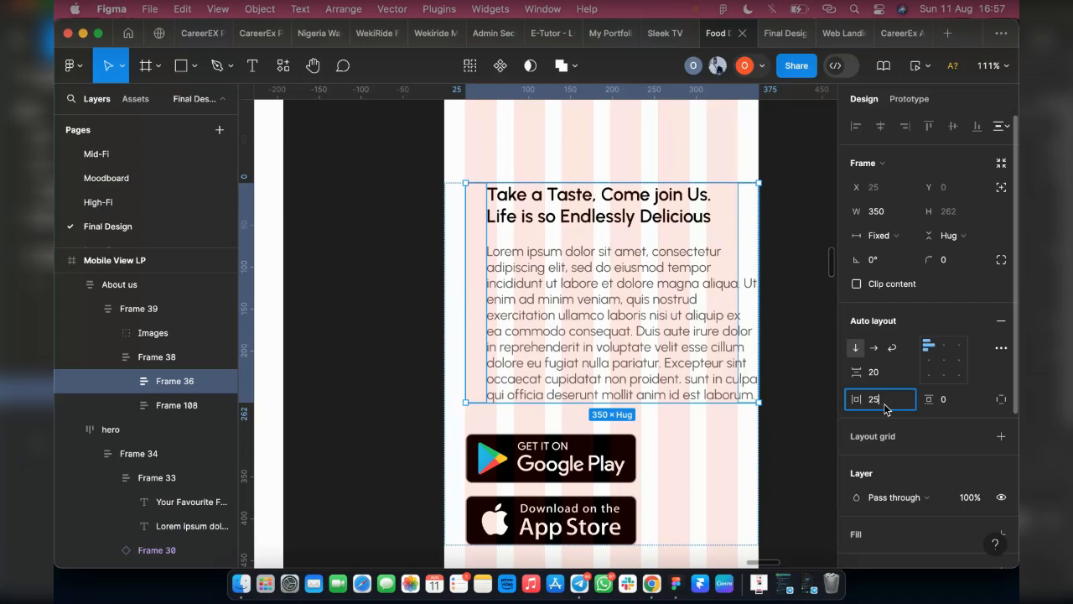
text(0)
key(Return)
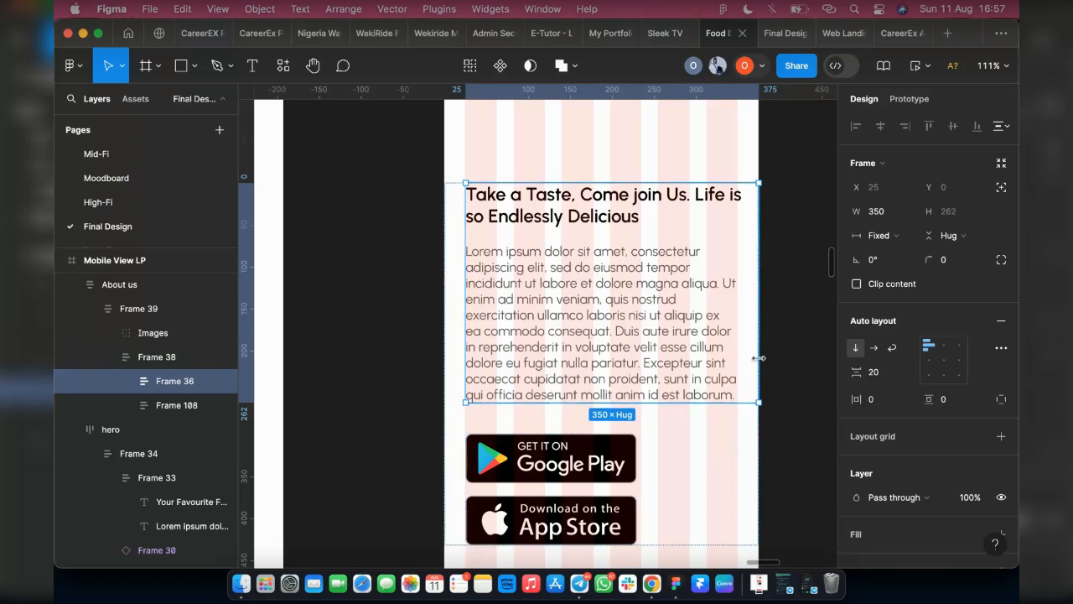
drag(759, 357, 736, 359)
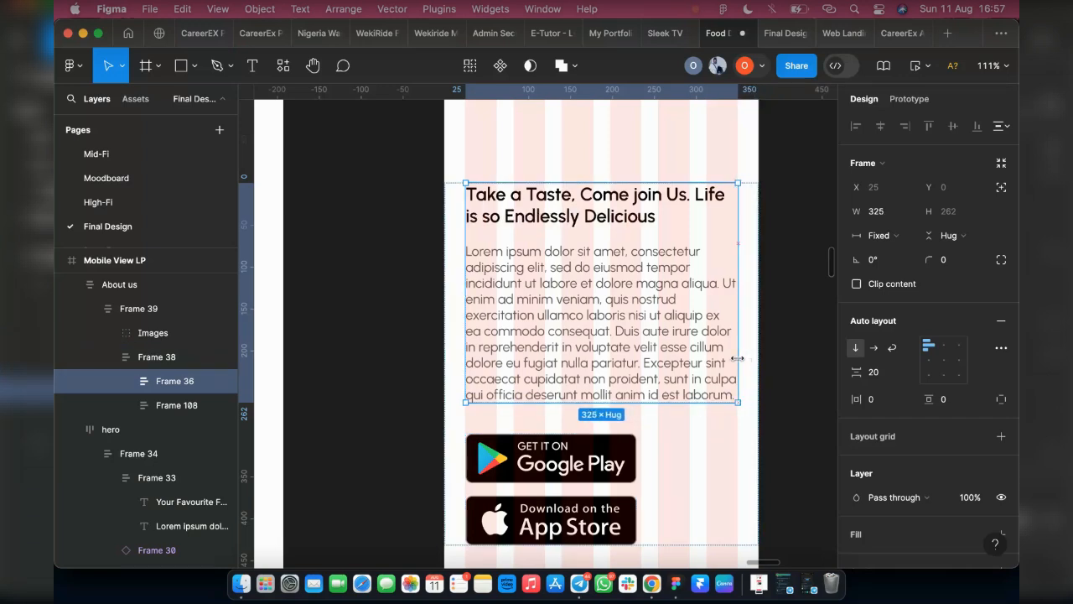
Step: Widen Frame 108, which holds the two store badges, to fill the available width of Frame 38
click(700, 471)
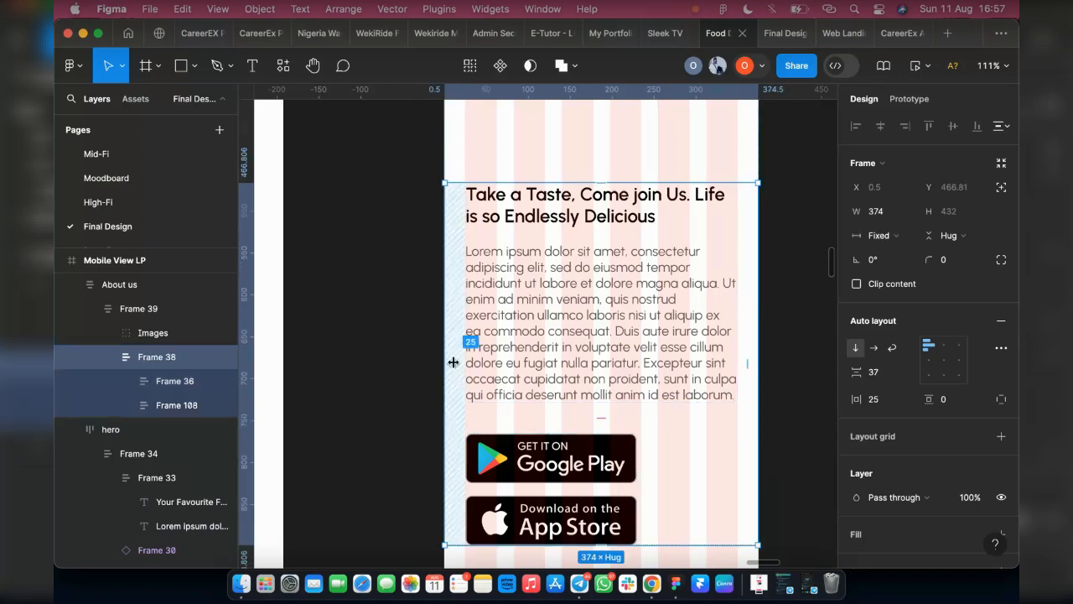
click(625, 470)
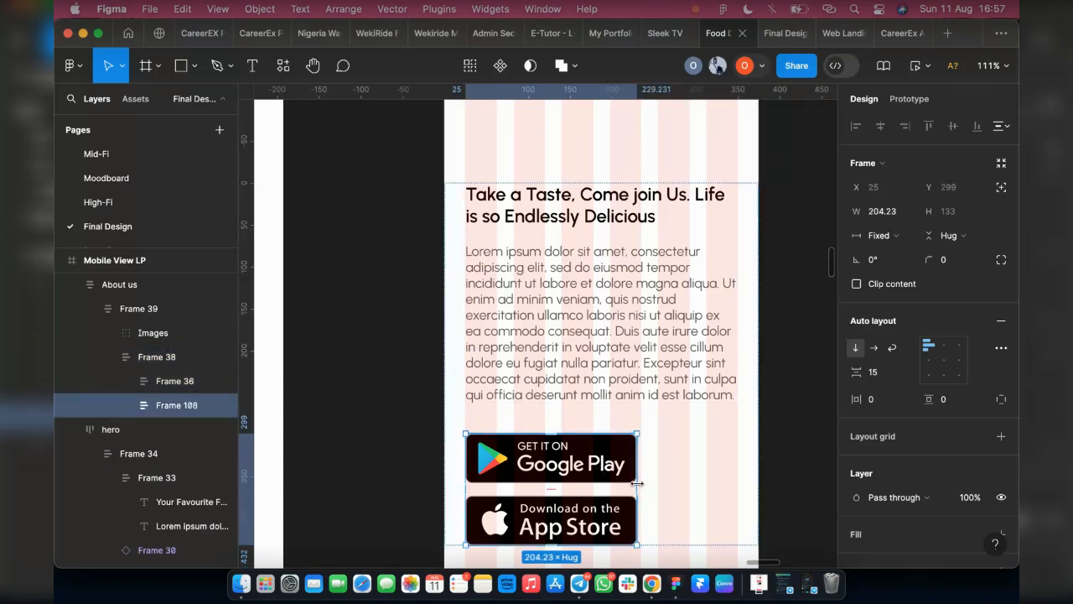
drag(637, 483, 742, 485)
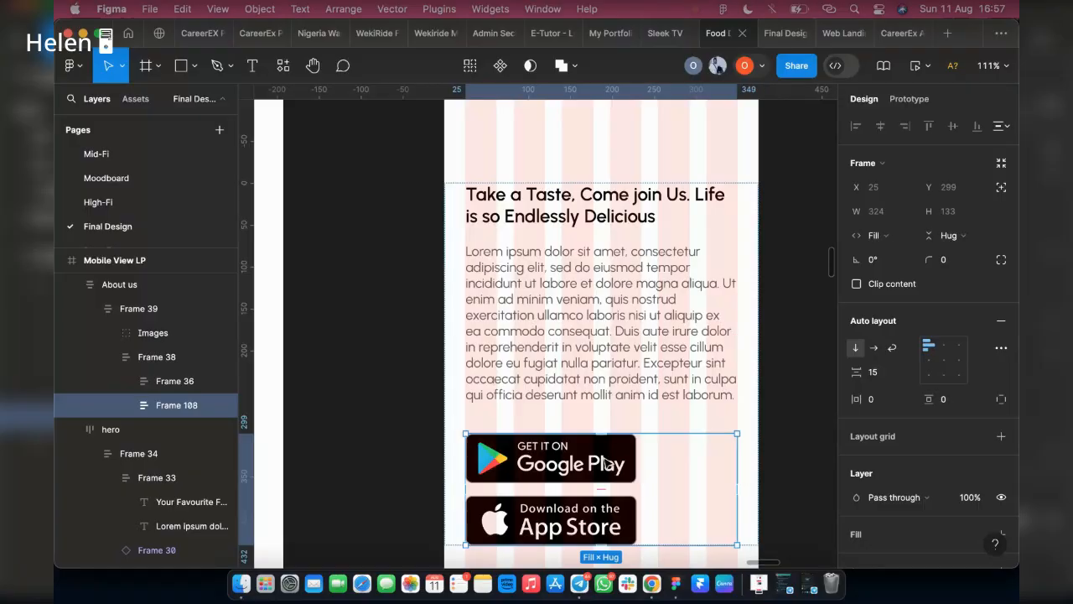
Step: Try to stretch the Google Play badge to a width of 324.5, then return it to its original width
click(607, 463)
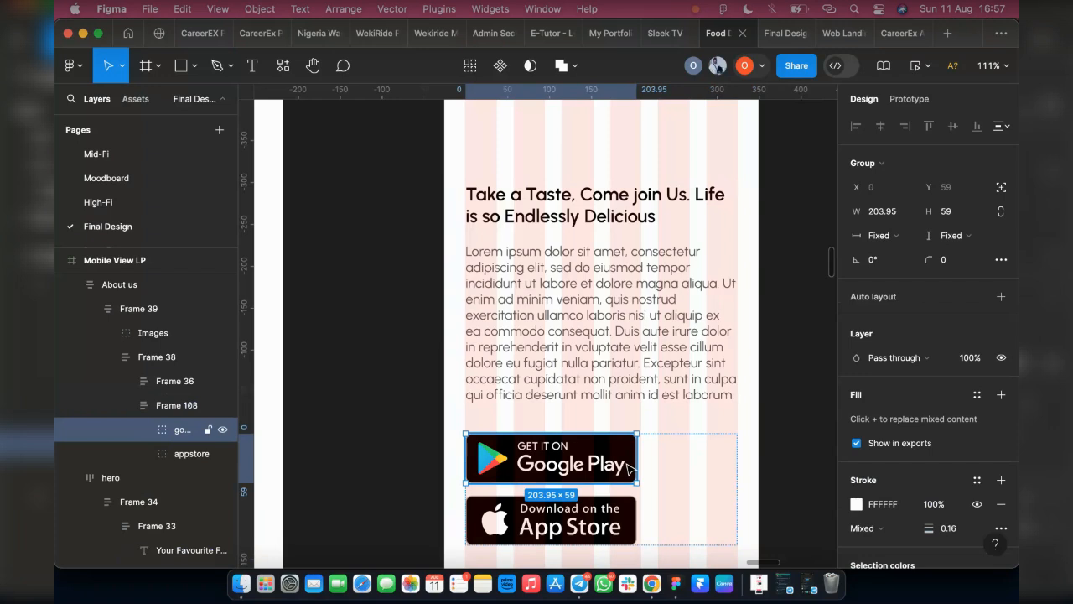
drag(635, 461, 736, 466)
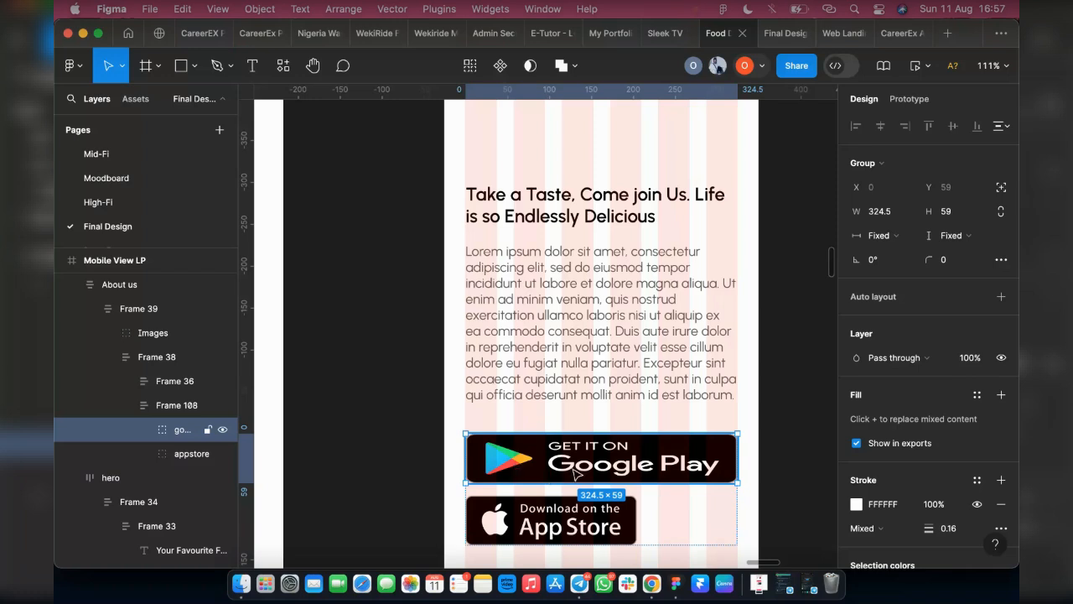
drag(726, 484, 637, 484)
Step: Expand the googleplay group and examine its nested layers down to the text layer inside g26
scroll(585, 457, down, 1)
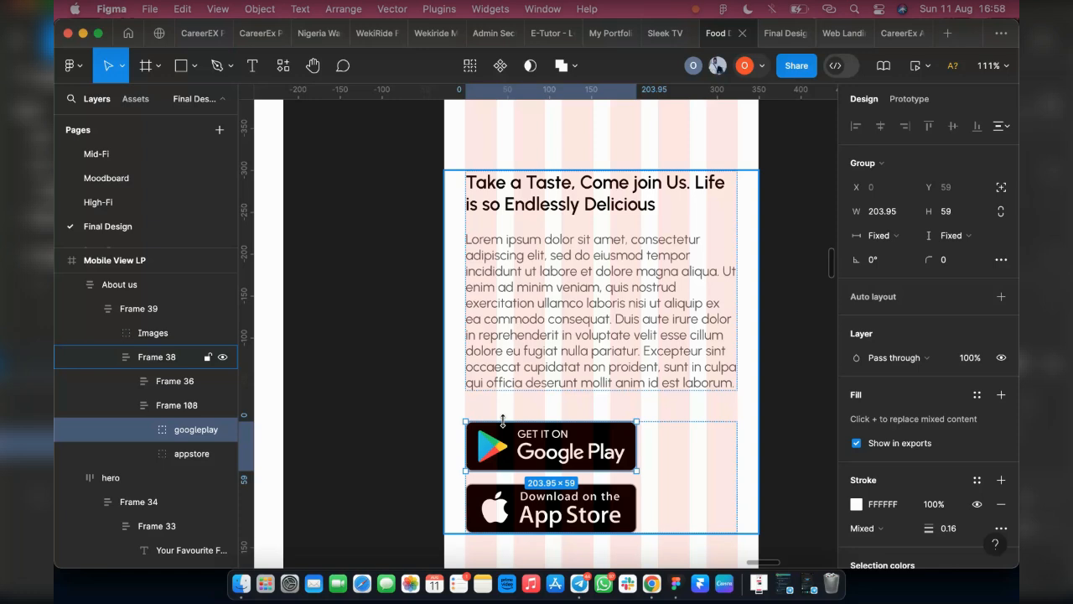
scroll(503, 421, down, 4)
click(144, 429)
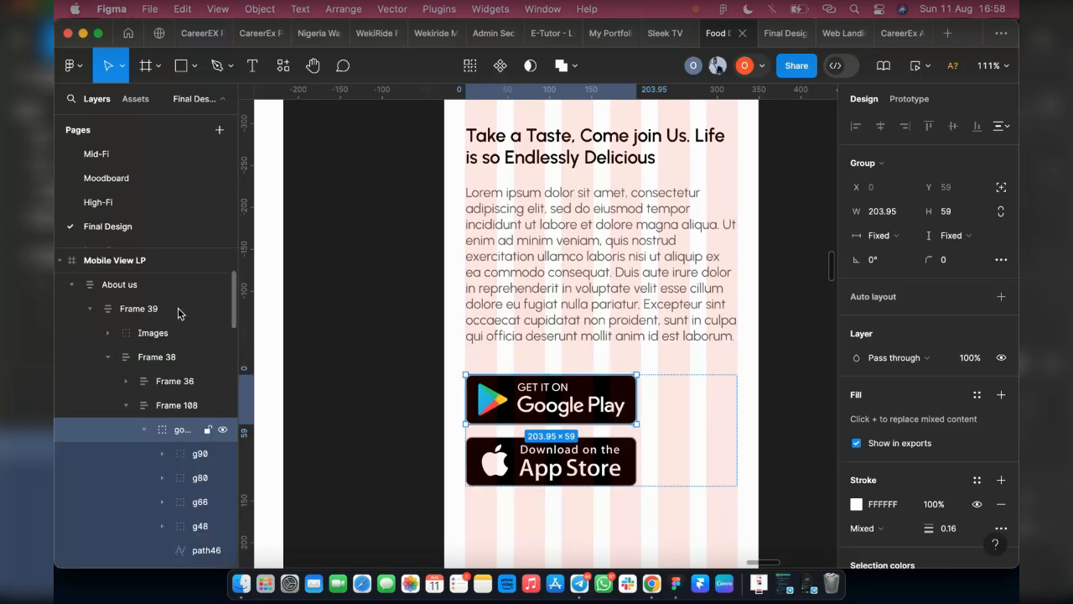
scroll(343, 402, down, 2)
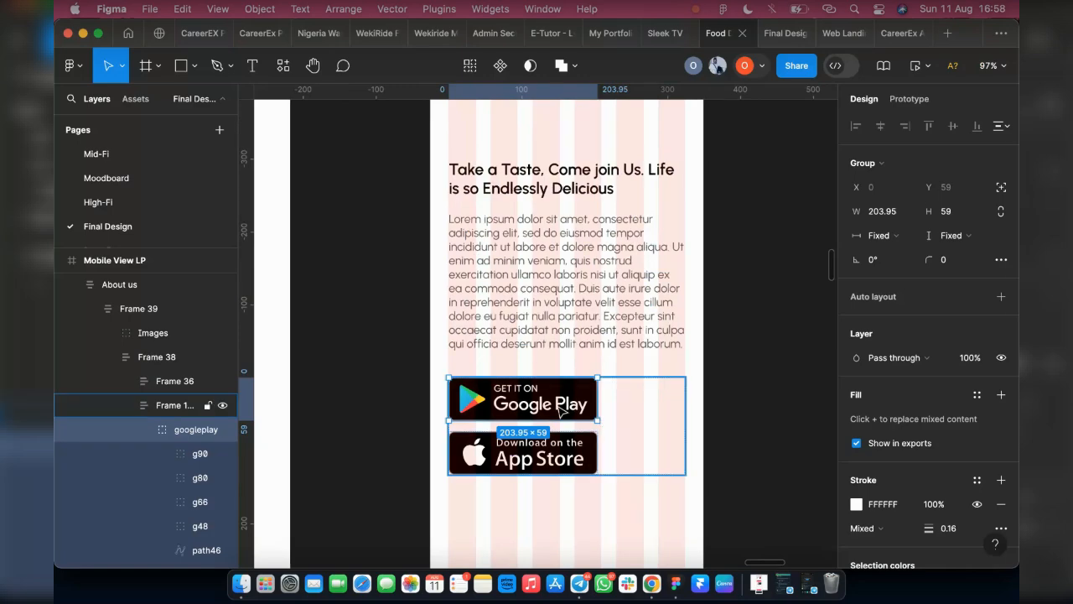
scroll(282, 319, up, 5)
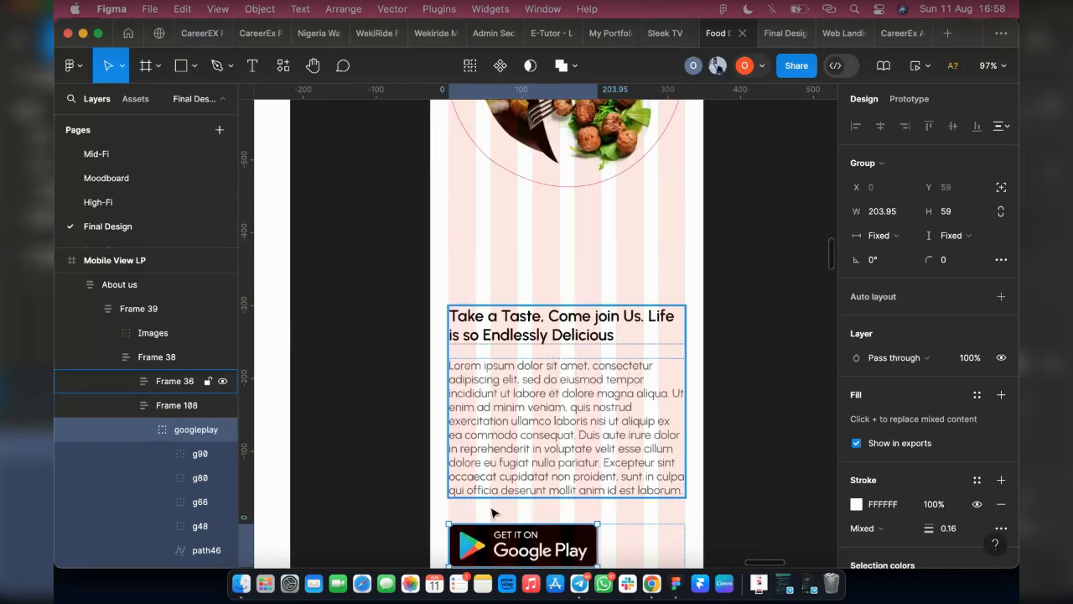
scroll(495, 512, down, 2)
scroll(565, 471, down, 2)
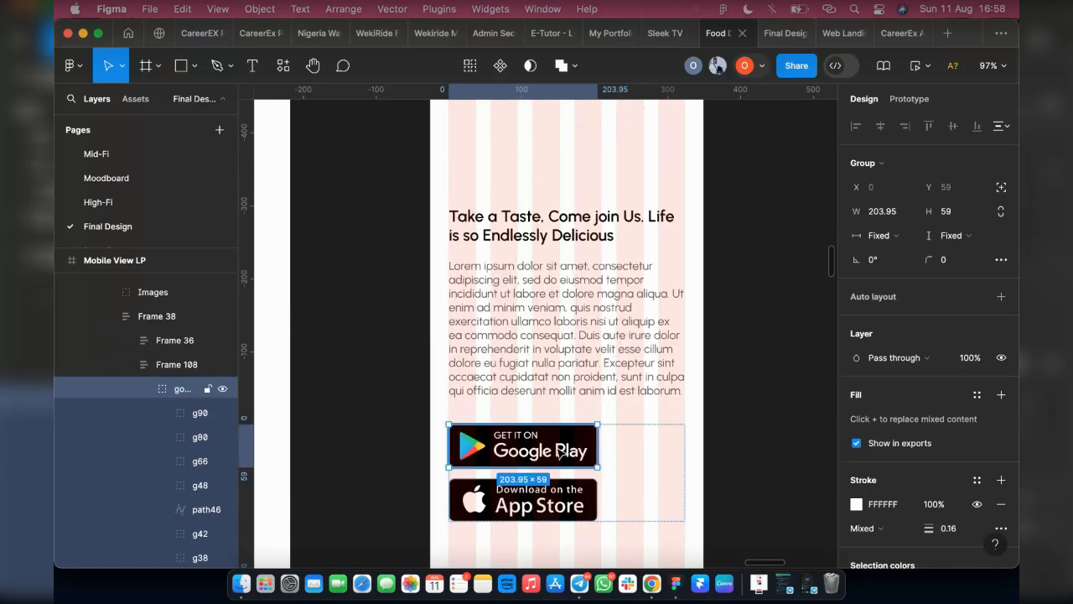
scroll(178, 488, down, 3)
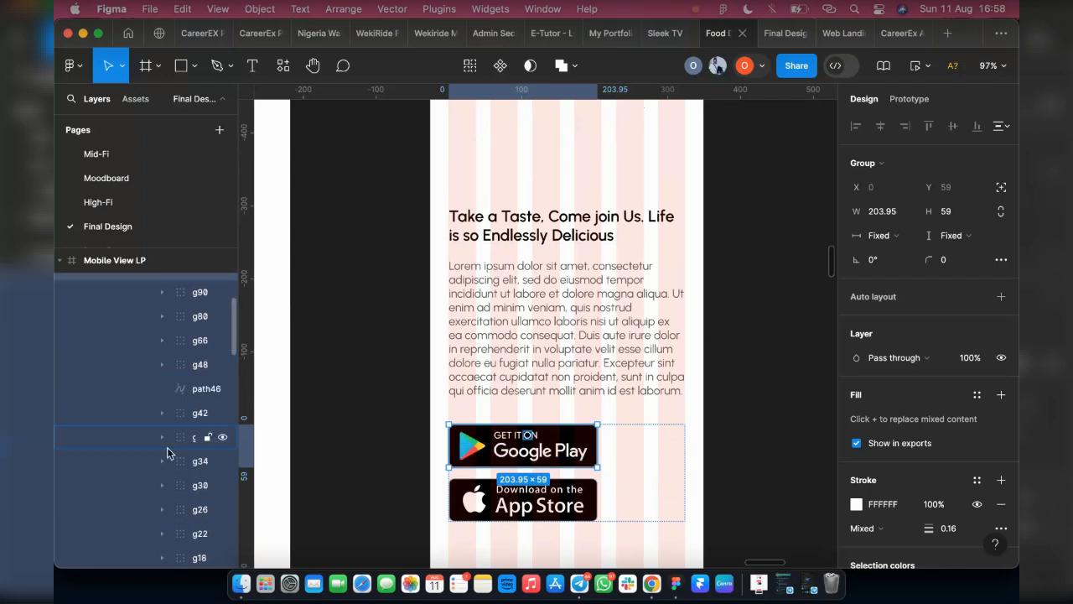
scroll(172, 470, down, 4)
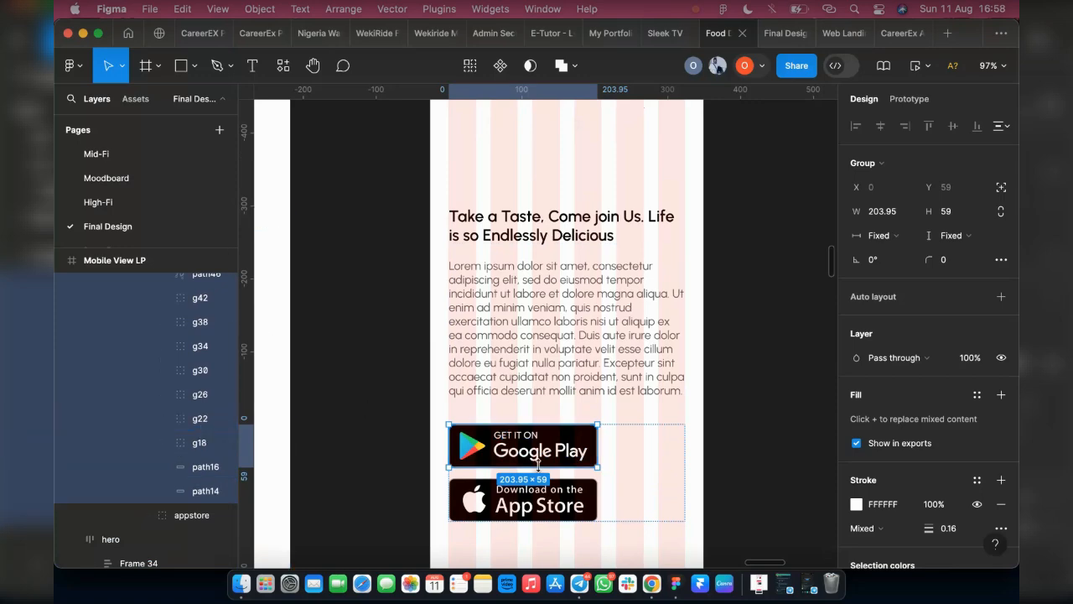
scroll(537, 463, up, 5)
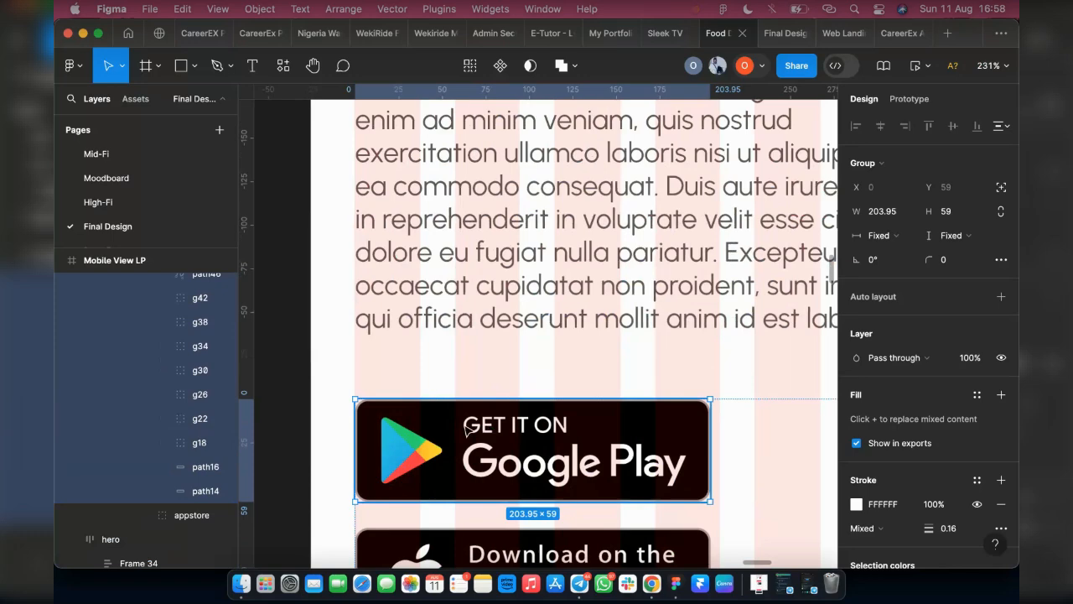
click(162, 394)
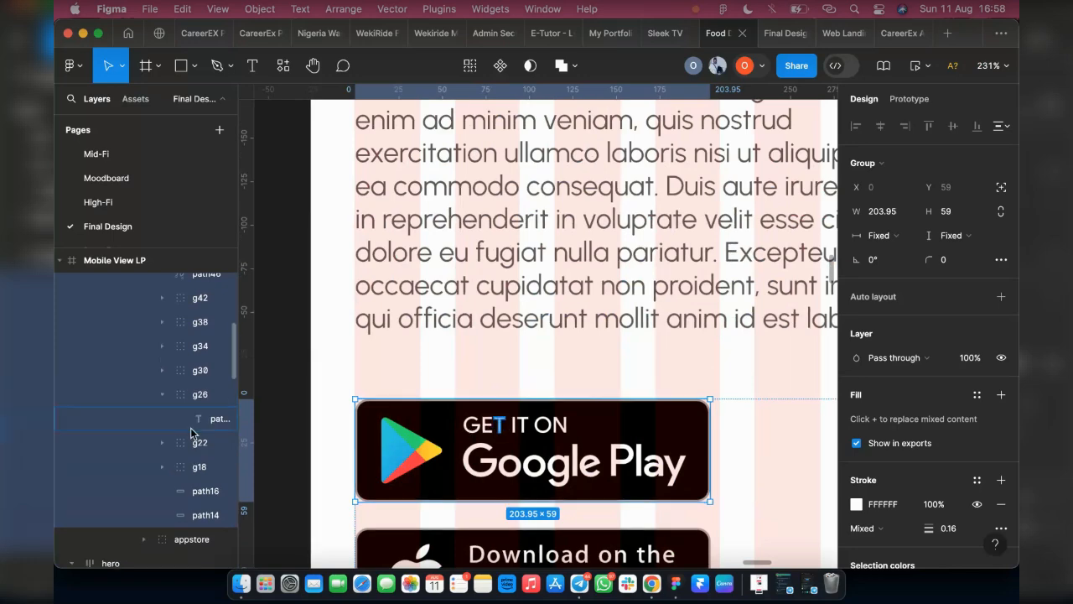
click(215, 421)
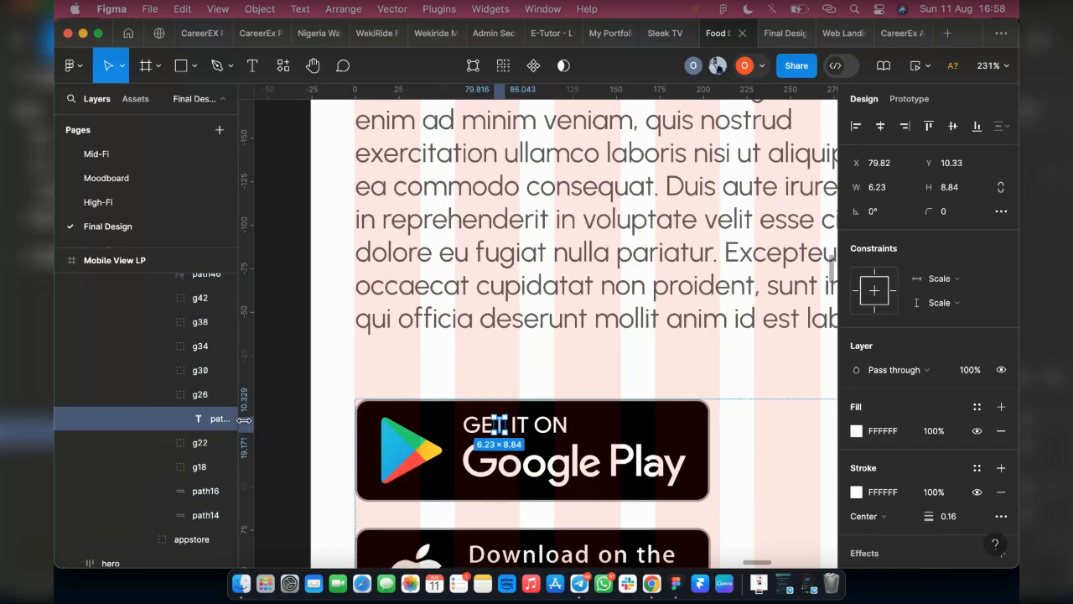
Step: Widen the layer list and briefly hide and show path28 to identify its part of the Google Play badge
key(Escape)
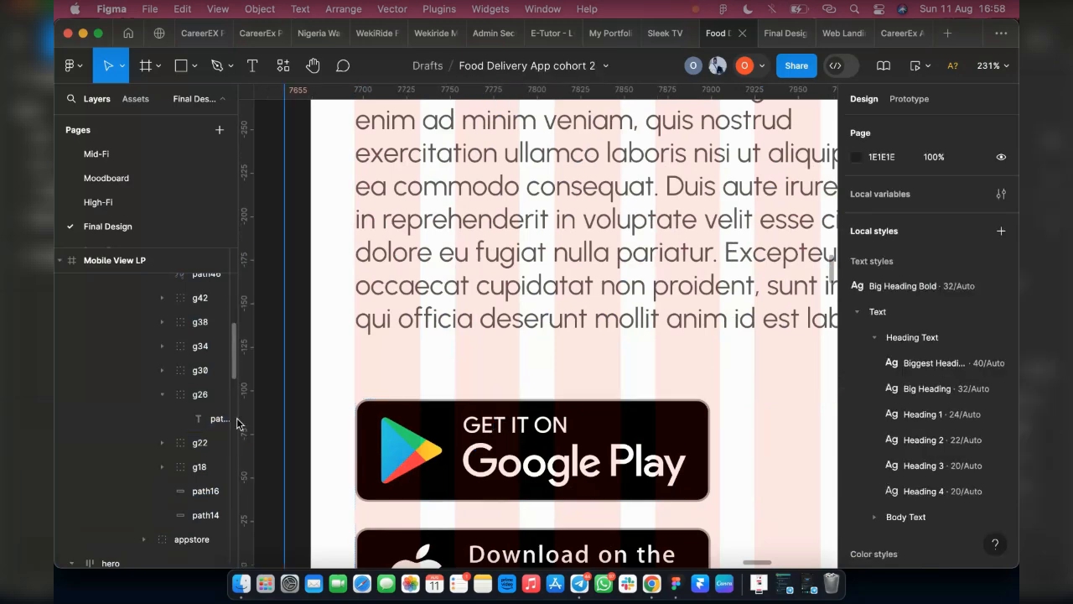
drag(237, 423, 281, 420)
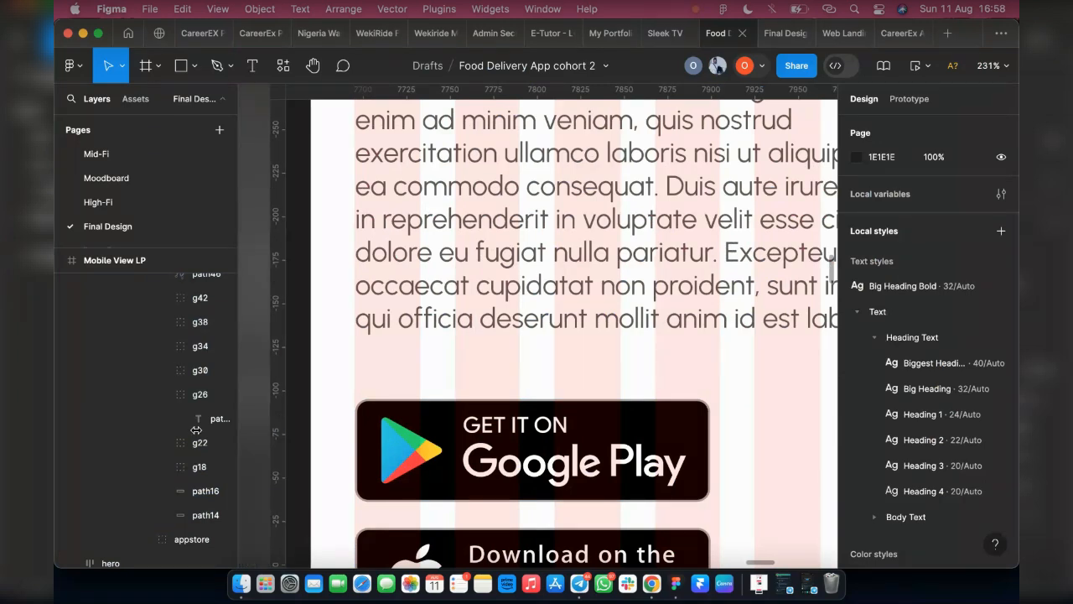
click(260, 419)
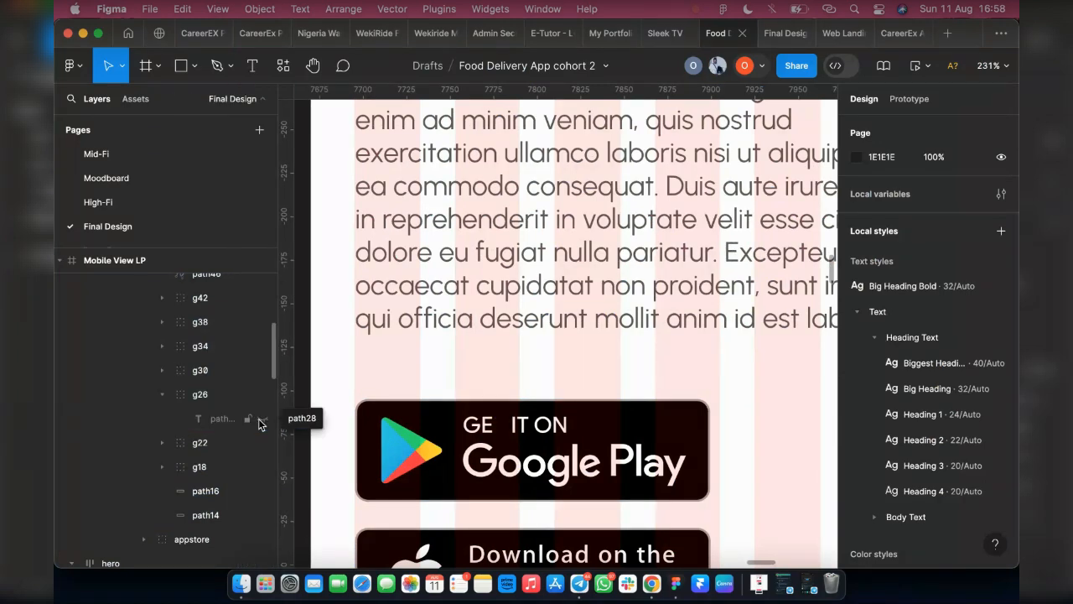
click(261, 420)
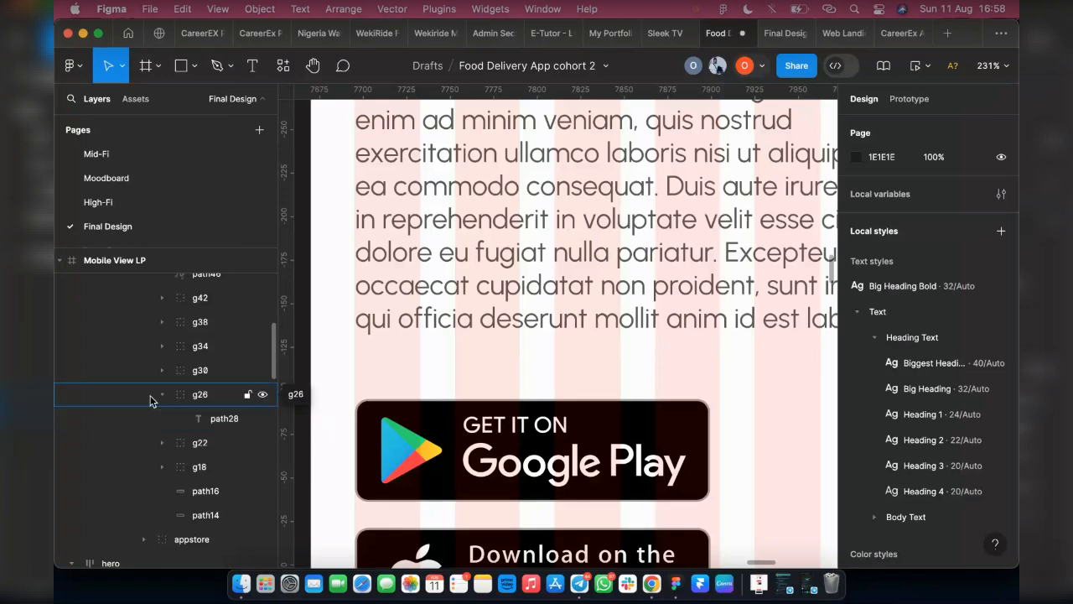
Step: Select the Google Play badge's logo and lettering layers from g18 up to g90, then clear the selection
click(149, 395)
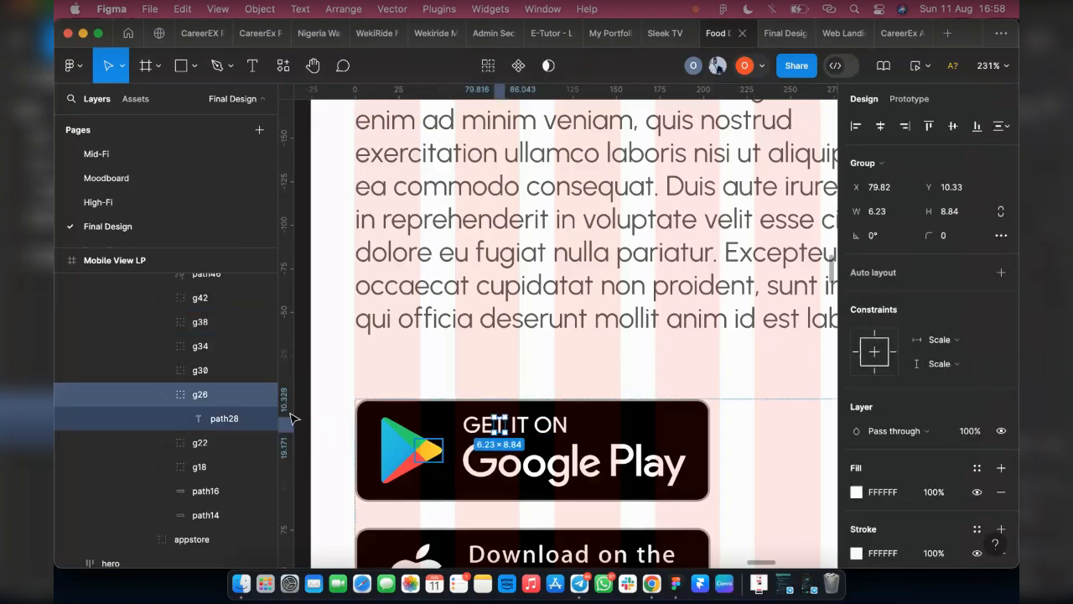
click(197, 472)
scroll(204, 383, up, 1)
scroll(199, 332, up, 1)
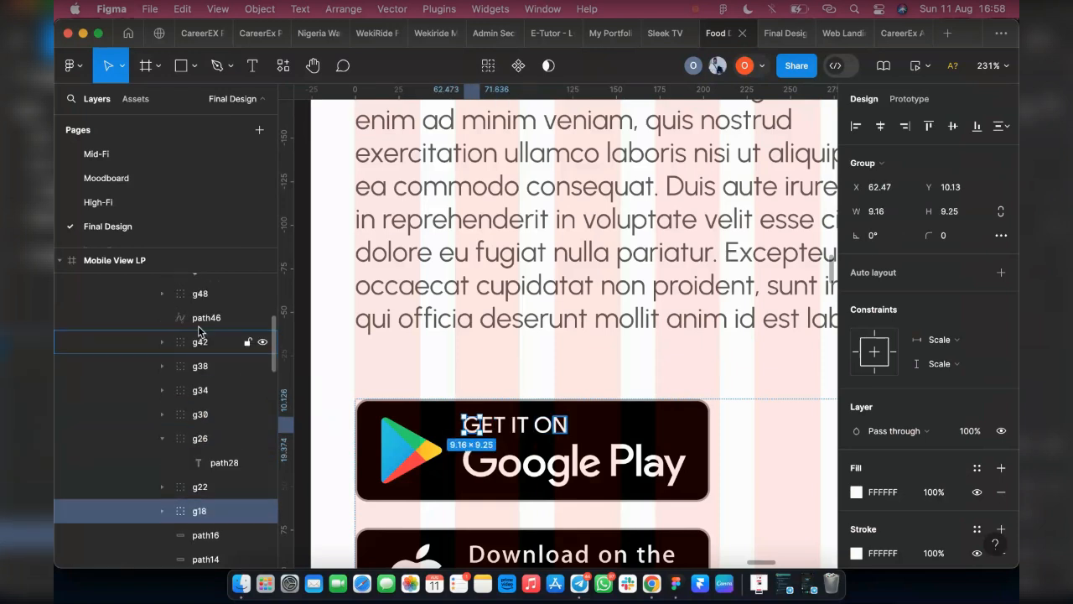
scroll(201, 336, up, 5)
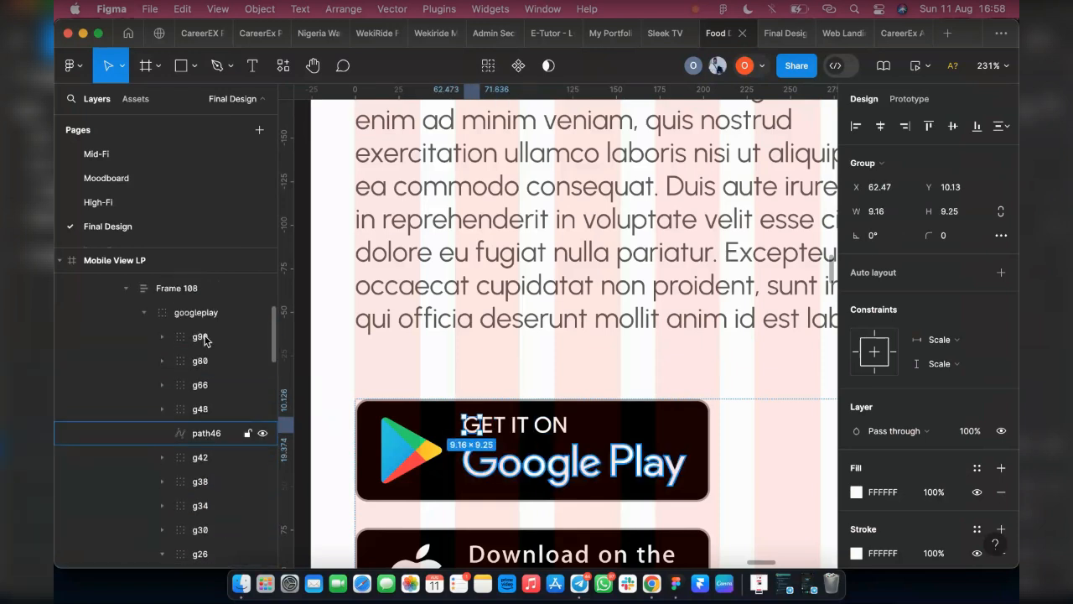
shift+click(201, 337)
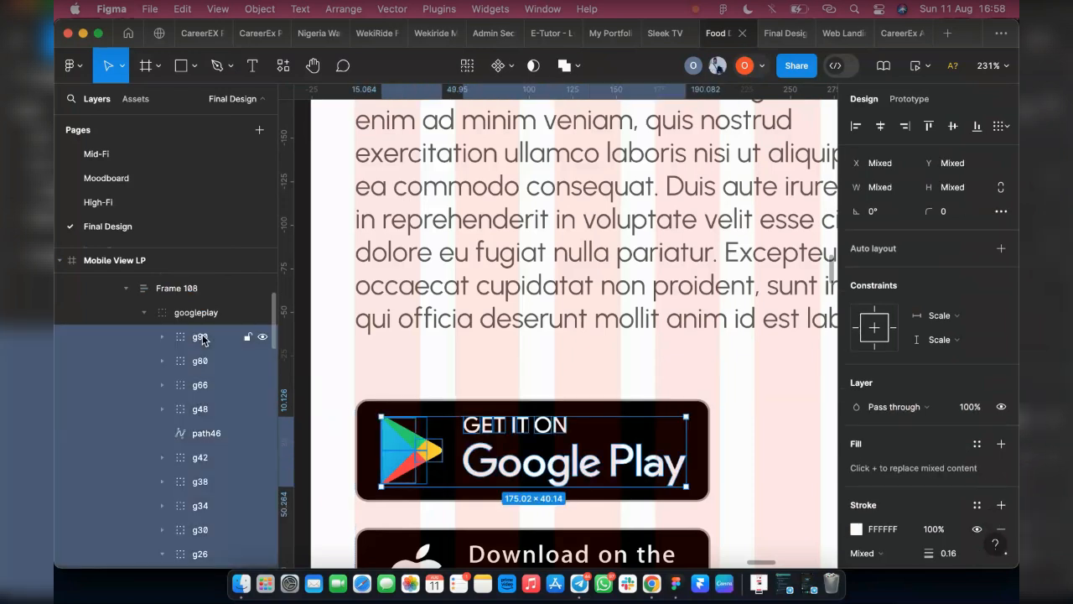
key(shift+a)
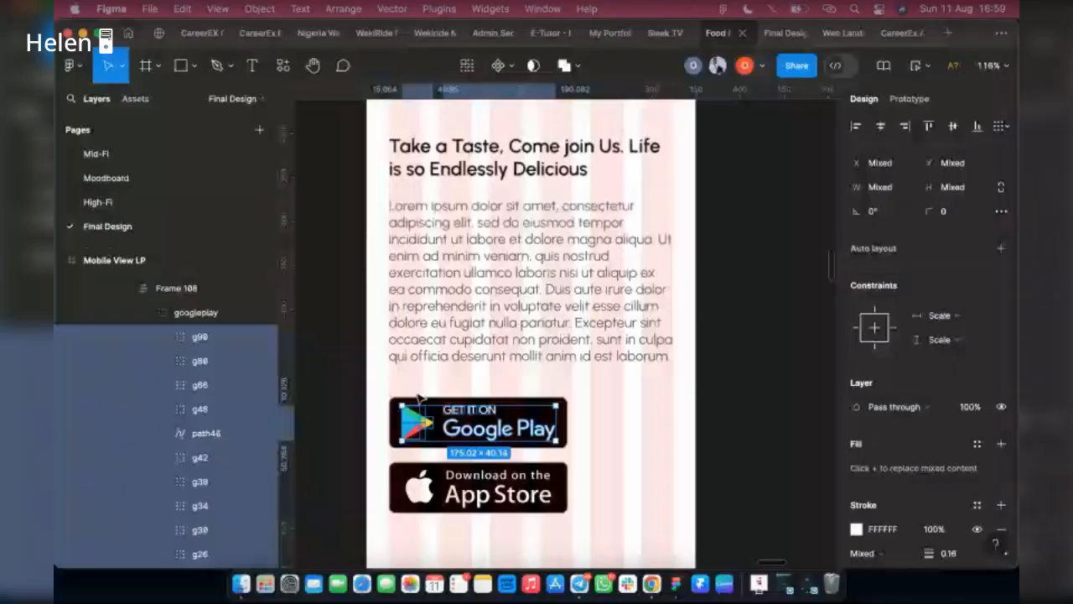
key(Escape)
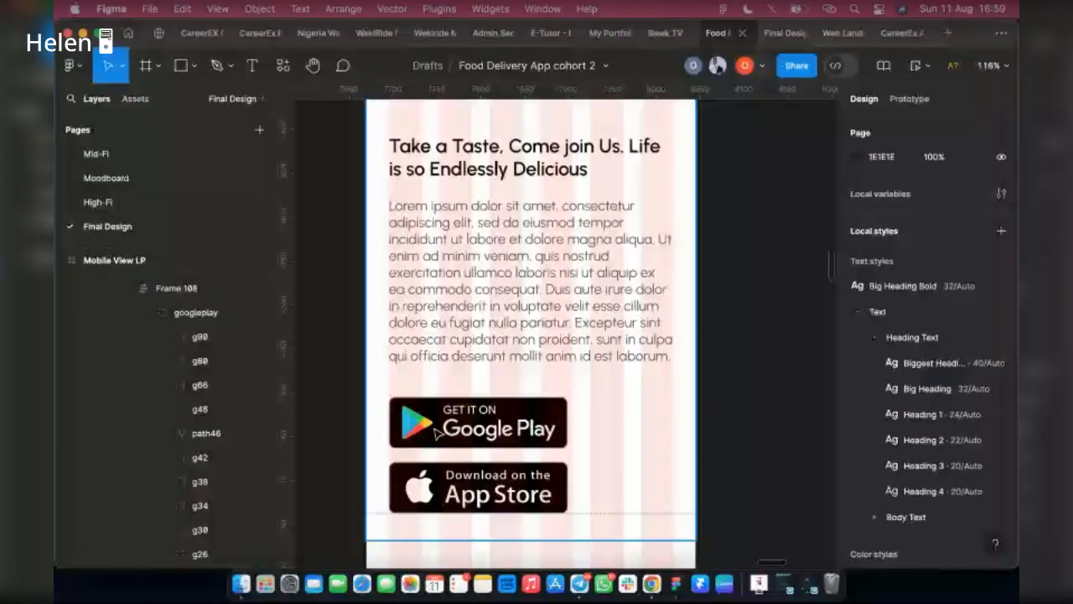
Step: Select path46 in the googleplay group and briefly hide and show it to identify its lettering
scroll(599, 467, down, 2)
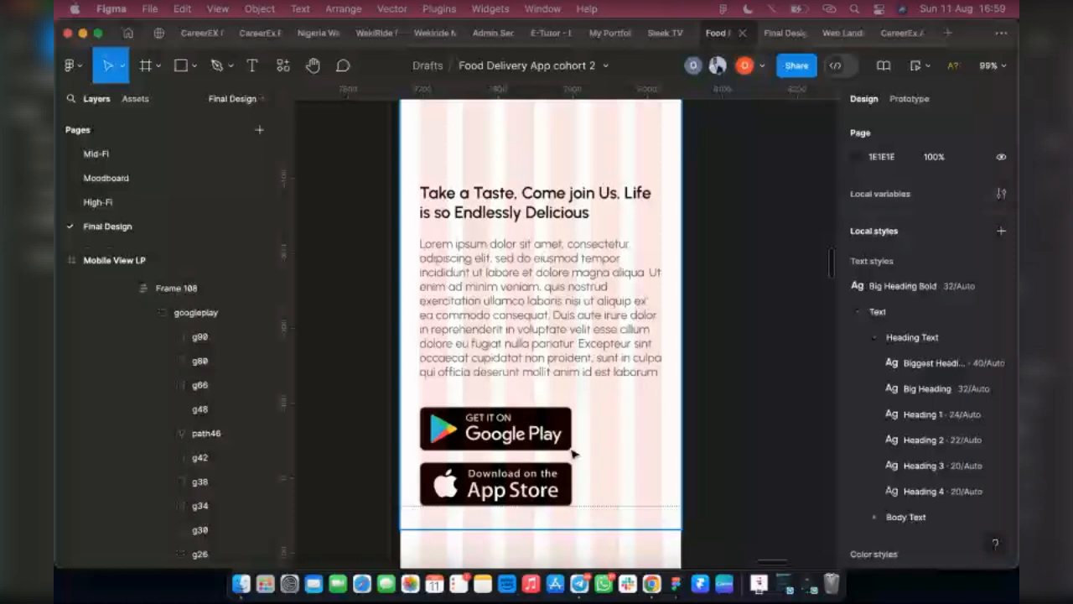
scroll(573, 453, up, 1)
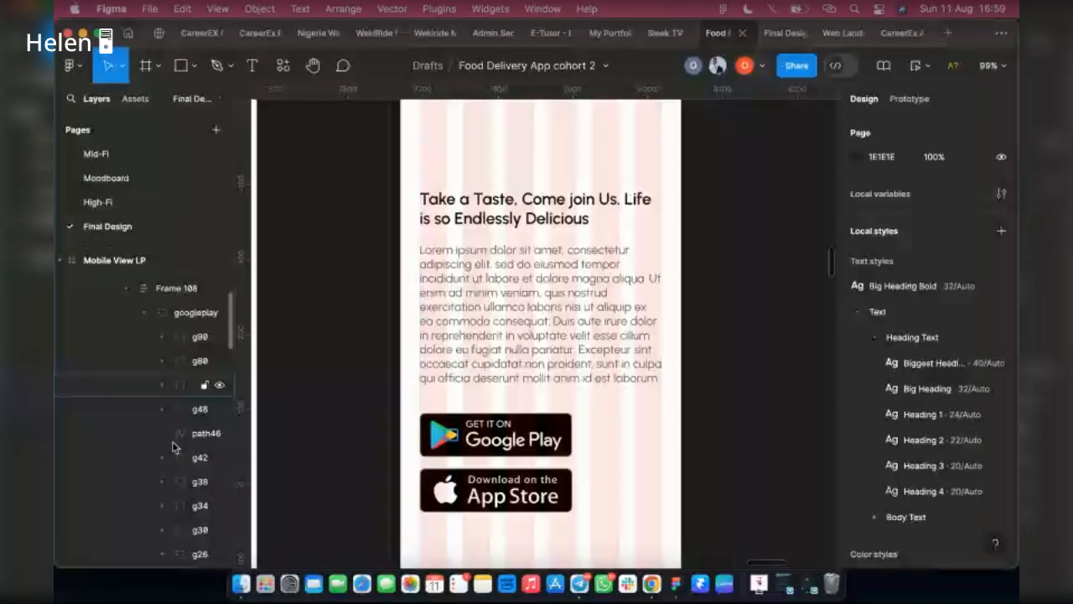
click(186, 435)
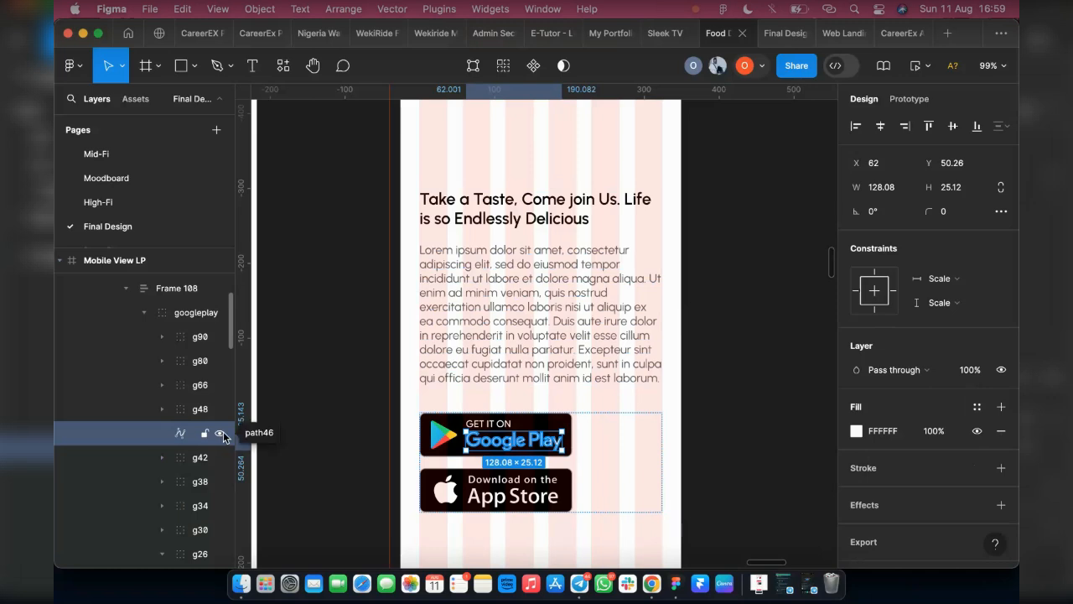
click(221, 434)
click(220, 434)
scroll(520, 355, up, 1)
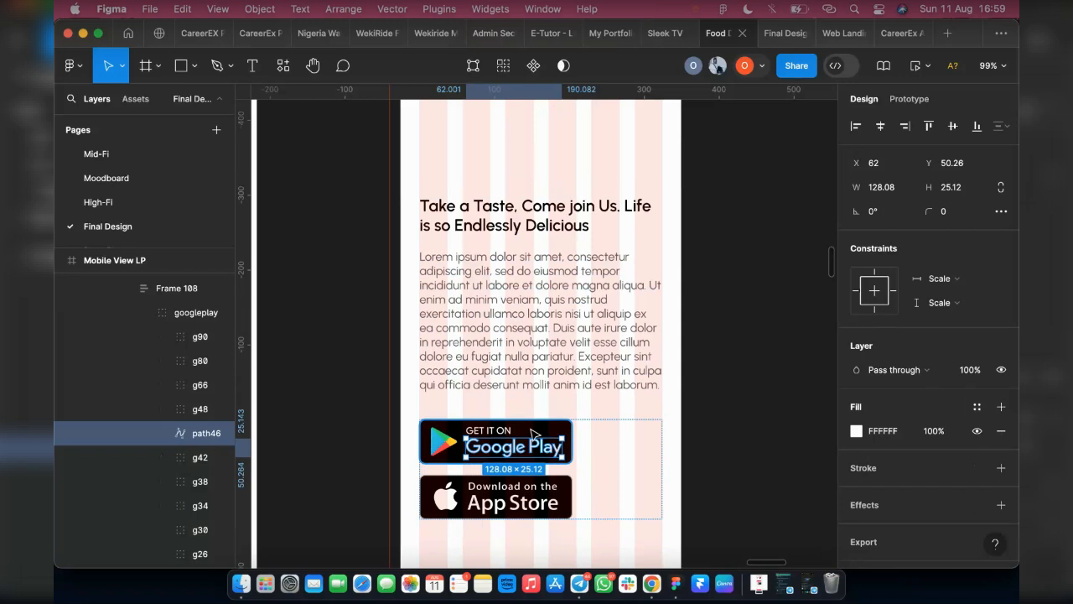
Step: Try a horizontal layout for the store badges in Frame 108, then restore the vertical direction
click(579, 450)
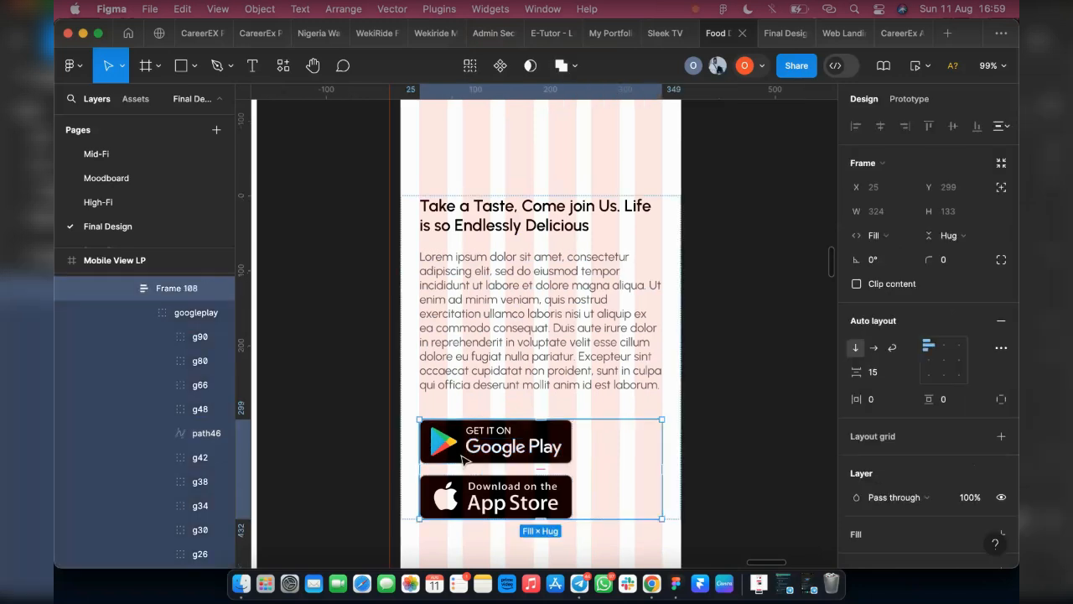
click(873, 350)
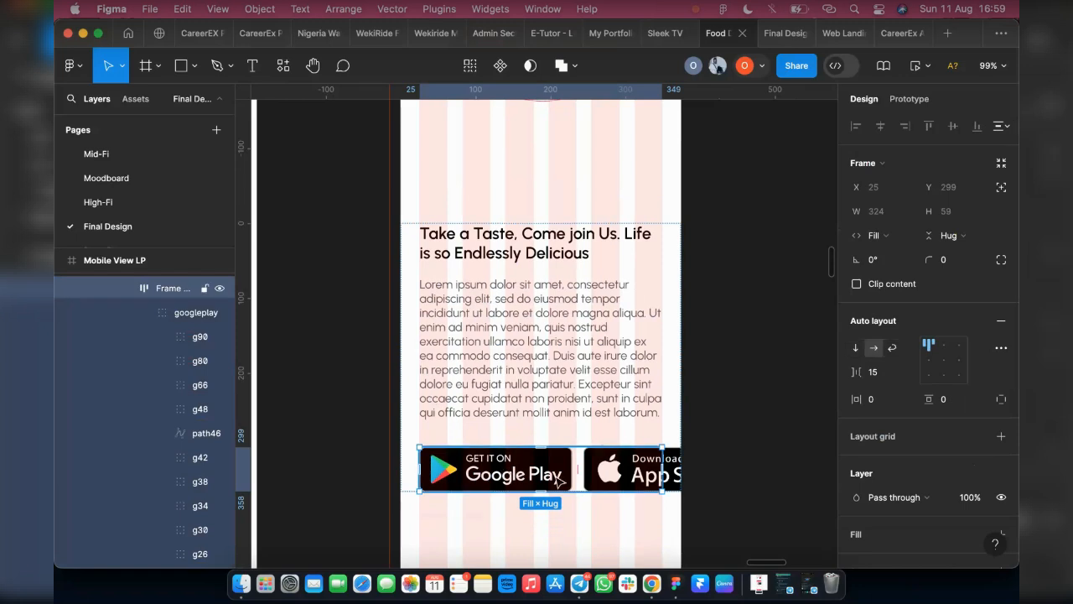
click(854, 348)
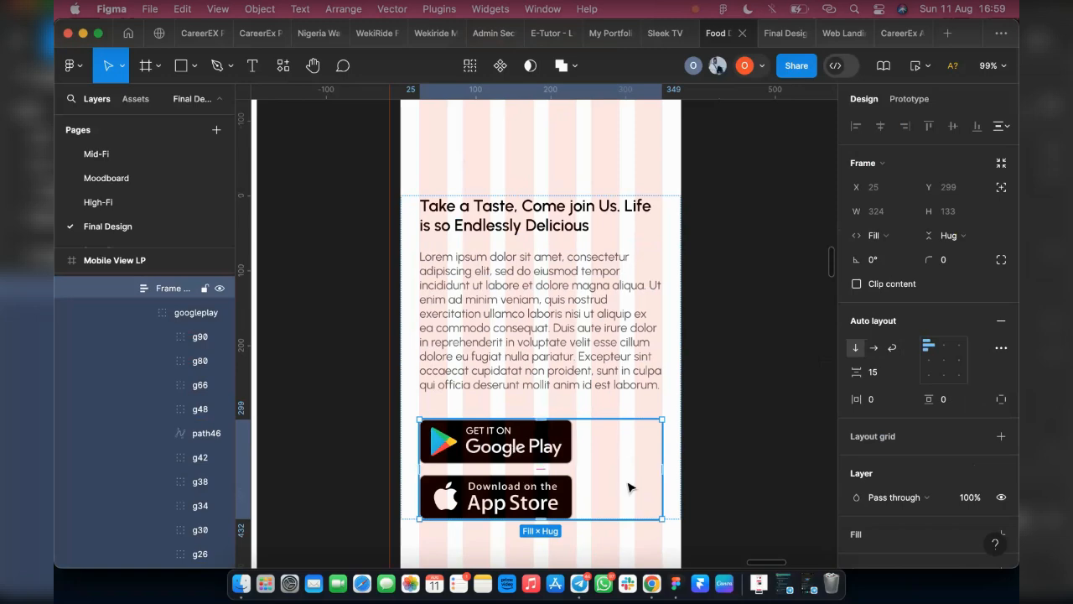
Step: Delete the stray vertical ruler guide beside the mobile frame
scroll(599, 278, up, 4)
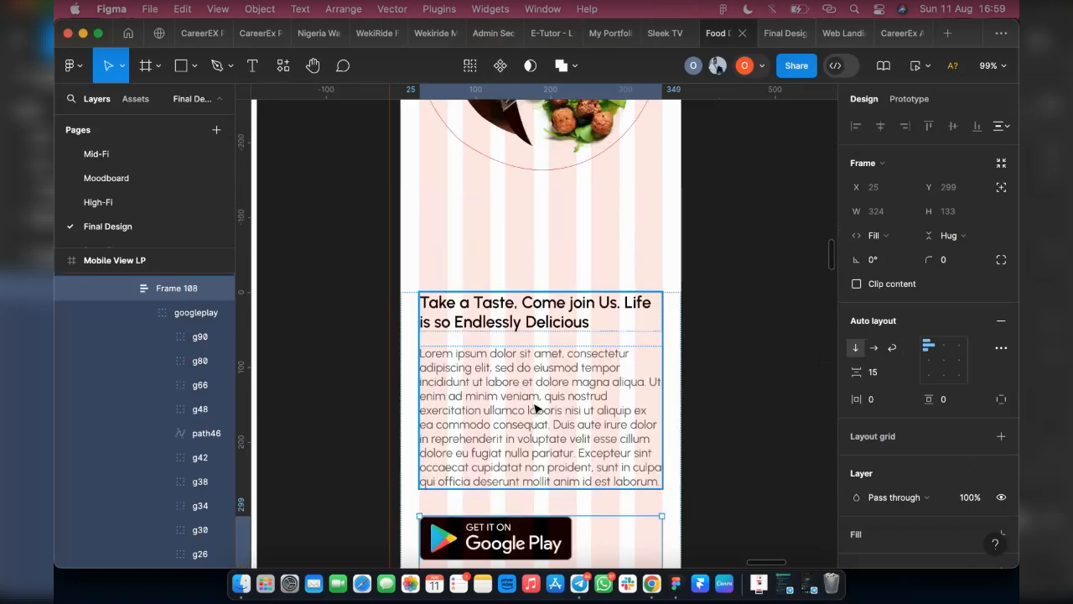
click(609, 276)
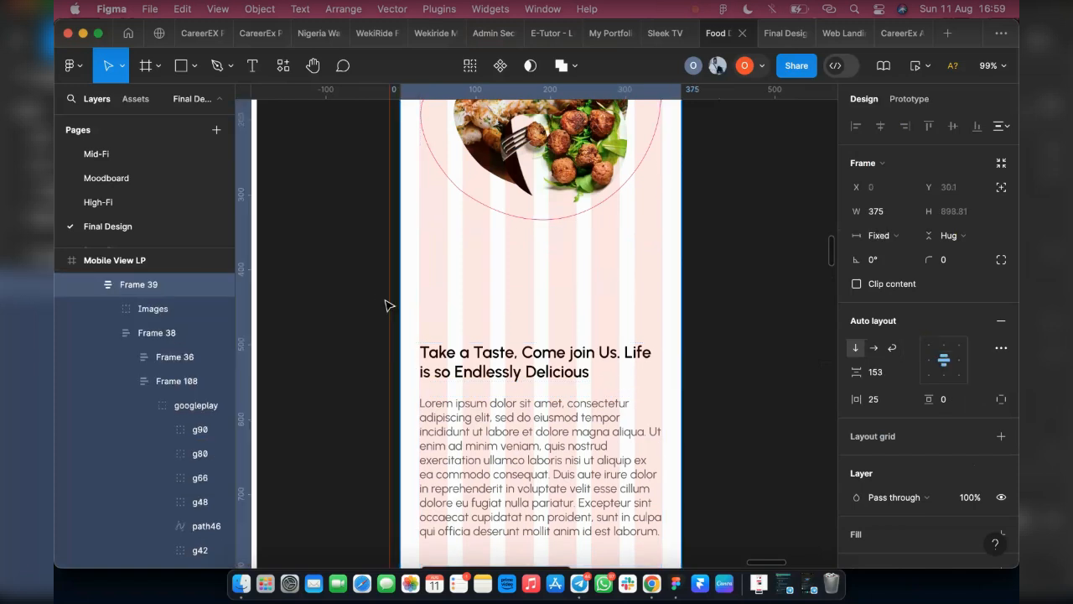
click(385, 300)
key(Delete)
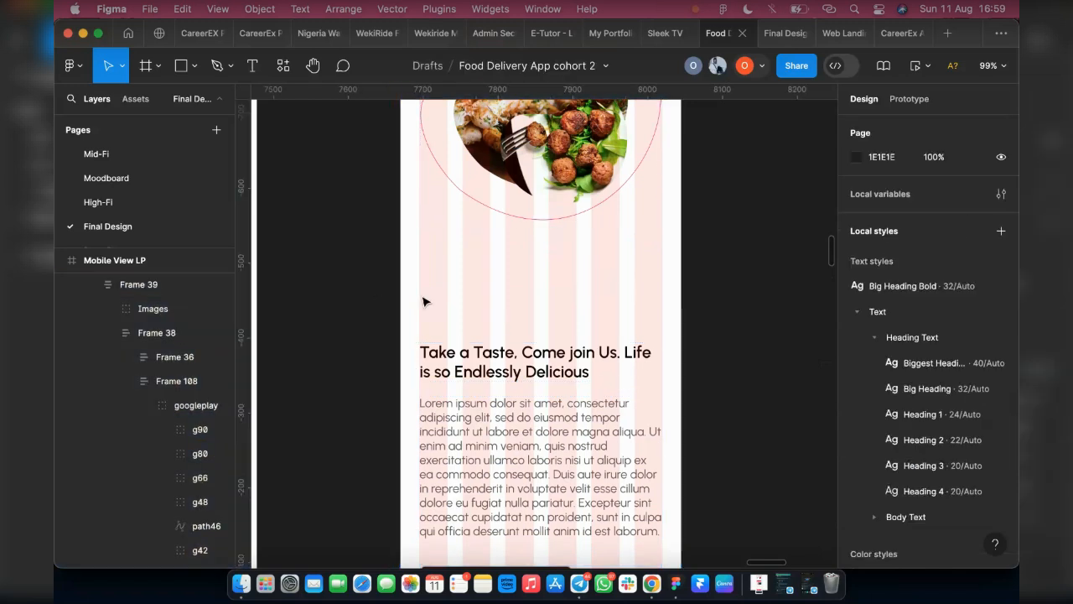
Step: Set the vertical spacing between the image and the text block in Frame 39 of the mobile About us section to 50
click(555, 314)
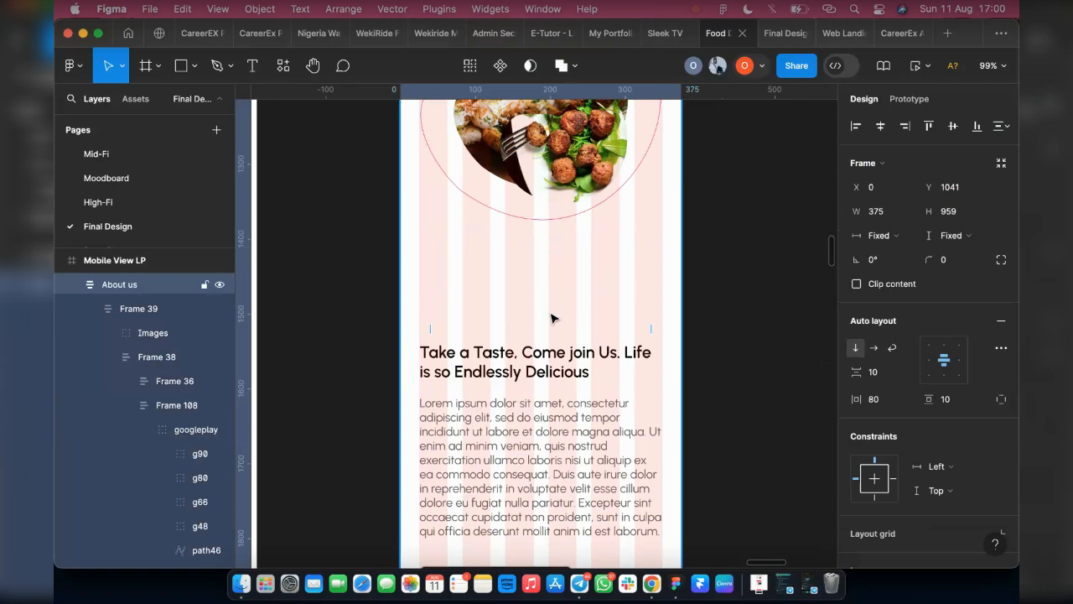
scroll(555, 319, down, 2)
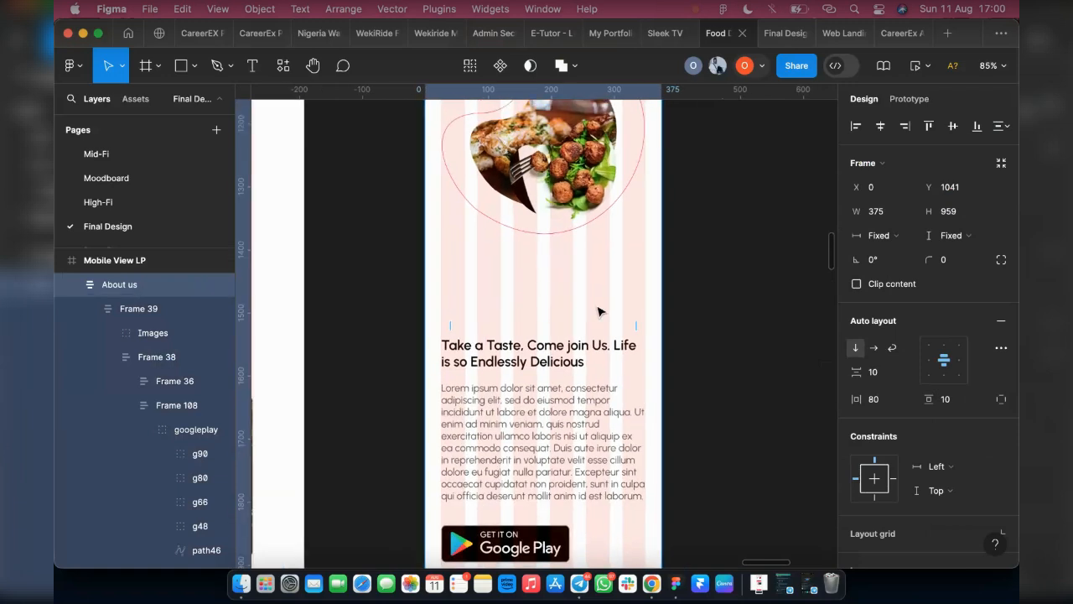
scroll(556, 346, down, 3)
scroll(556, 346, down, 1)
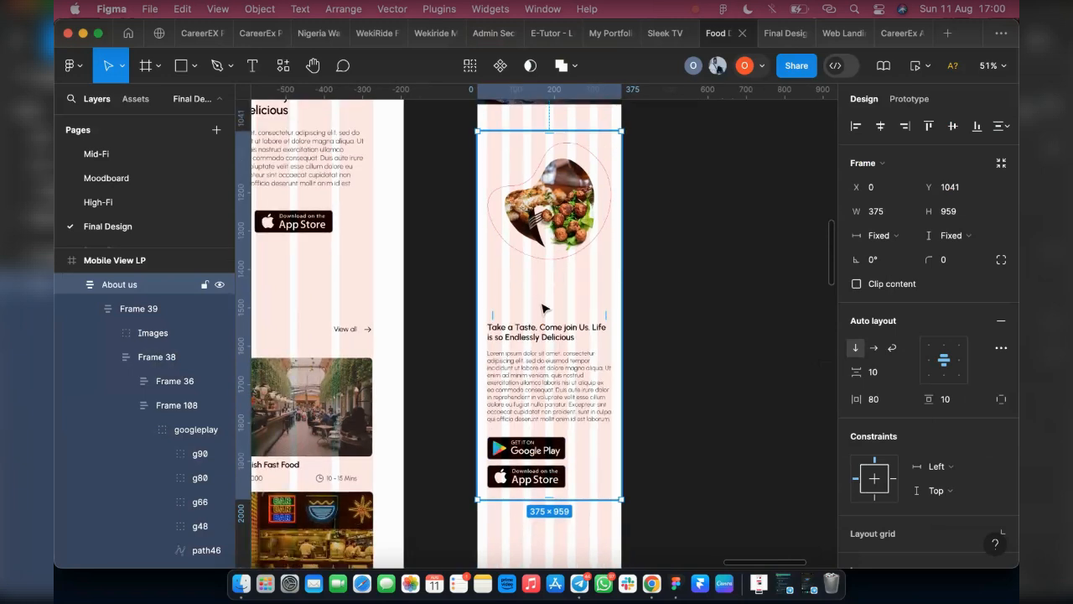
click(540, 307)
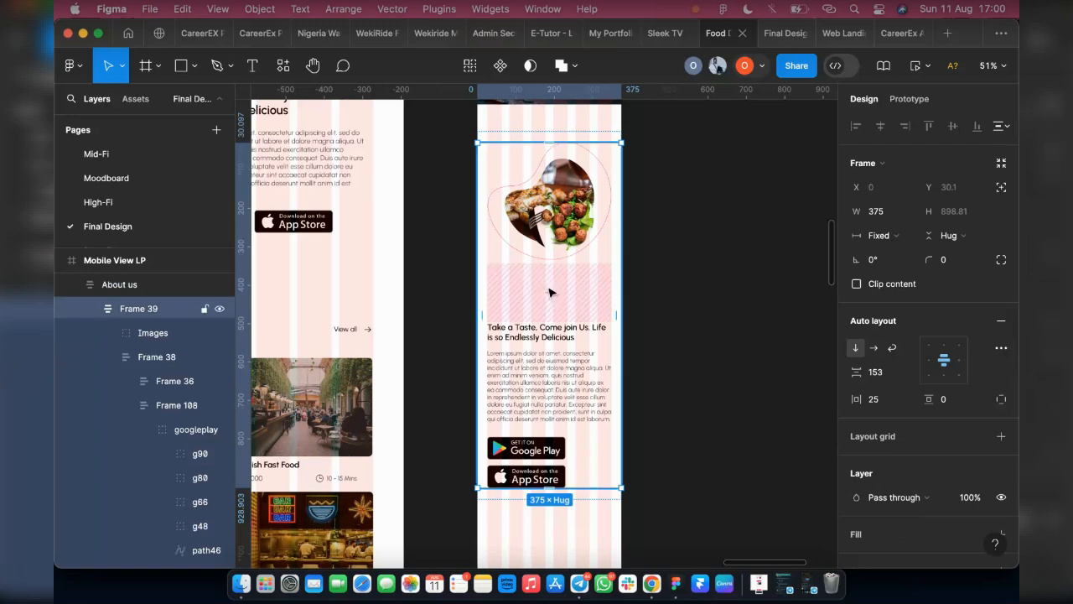
click(886, 380)
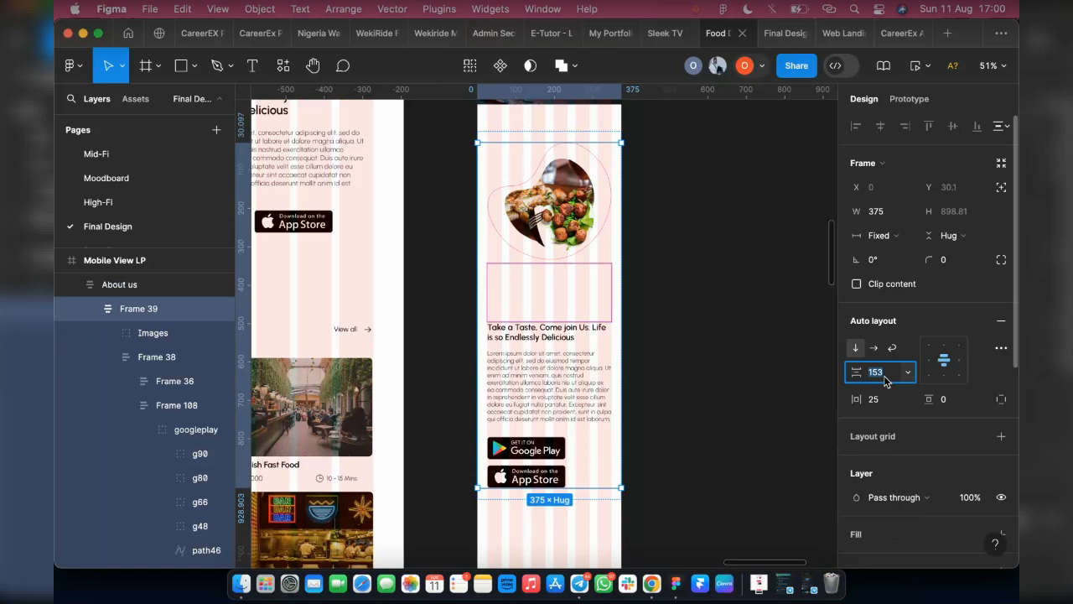
text(50)
key(Return)
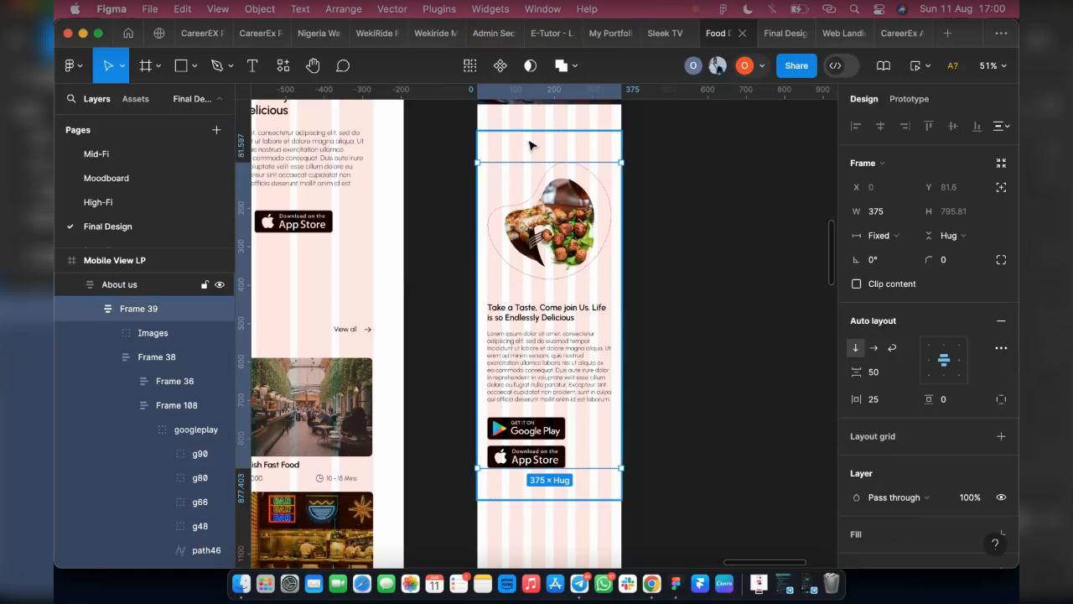
Step: Shorten the mobile About us frame to a height of 877 and move it up toward the hero image, to about Y 1015
click(585, 150)
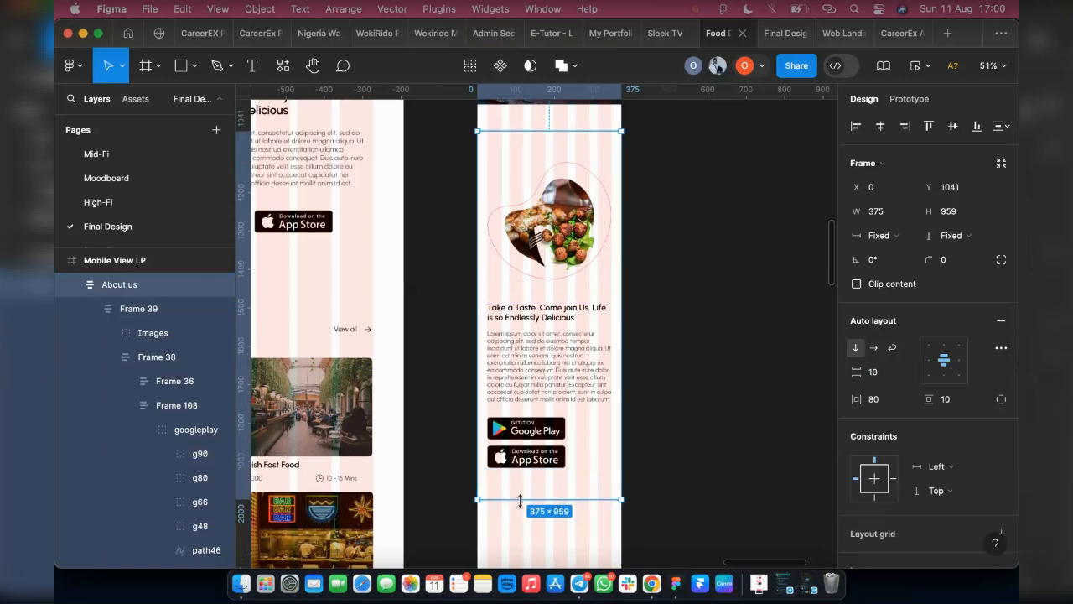
drag(521, 490, 521, 465)
scroll(570, 391, up, 2)
drag(570, 392, 571, 381)
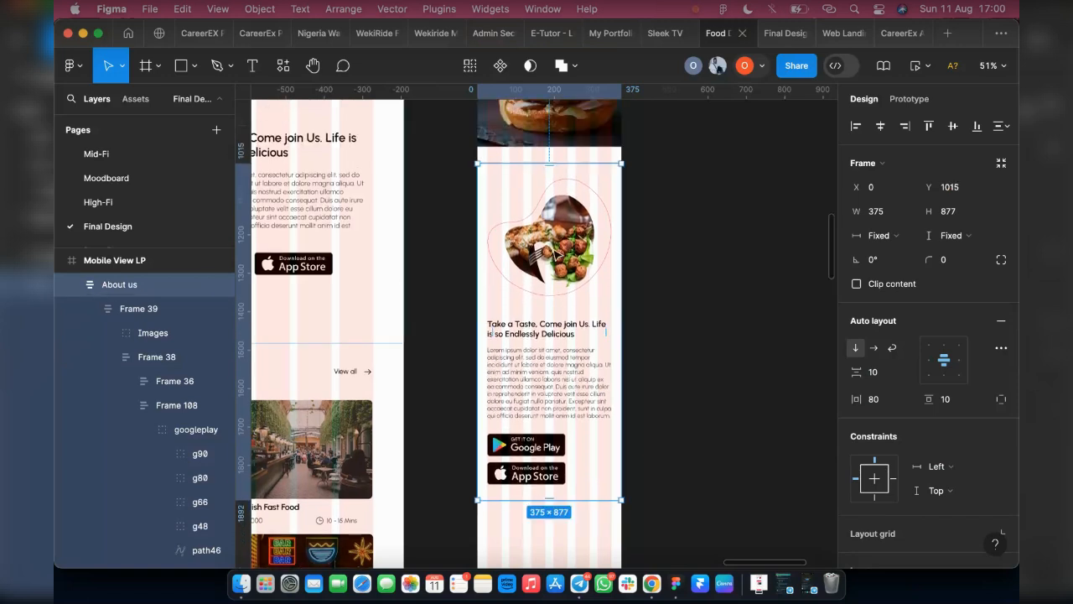
Step: Nudge the About us frame down to Y 1021 so it sits 50 px below the hero section
key(alt)
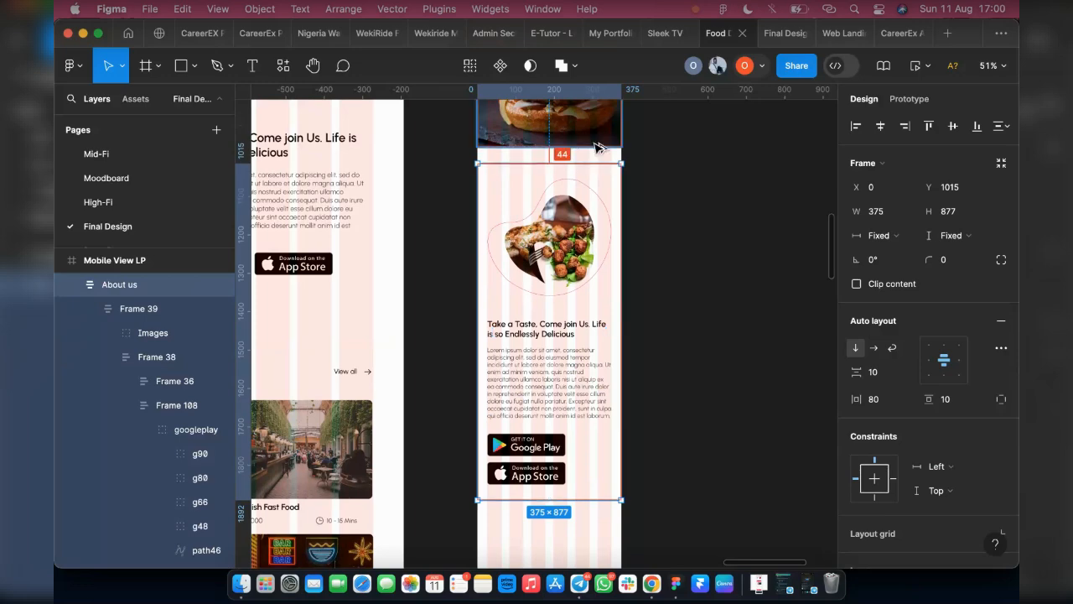
key(Down)
key(Down)
key(Down)
key(Down)
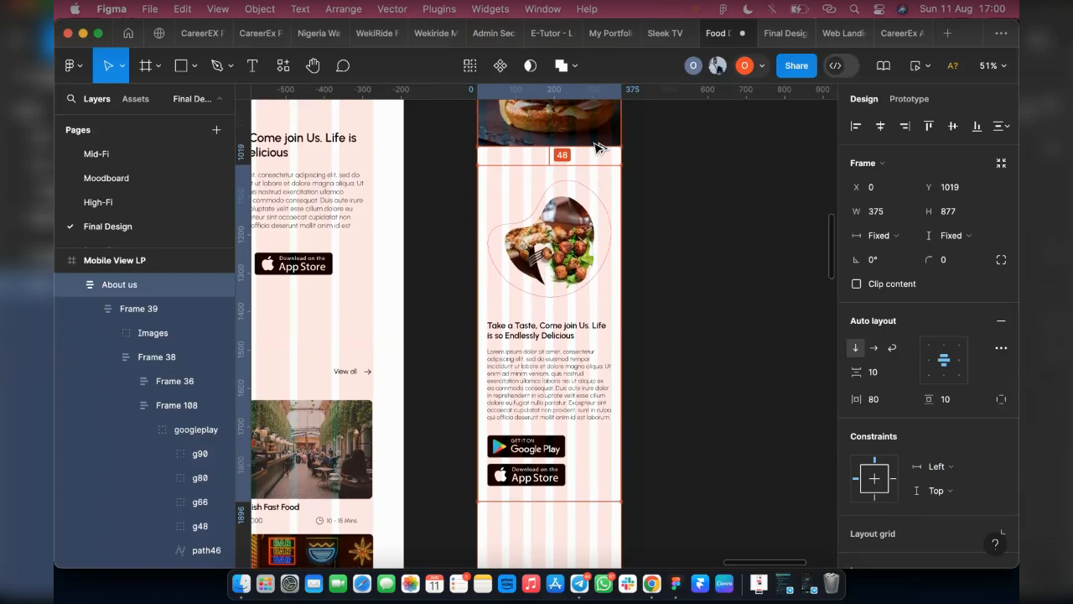
key(Down)
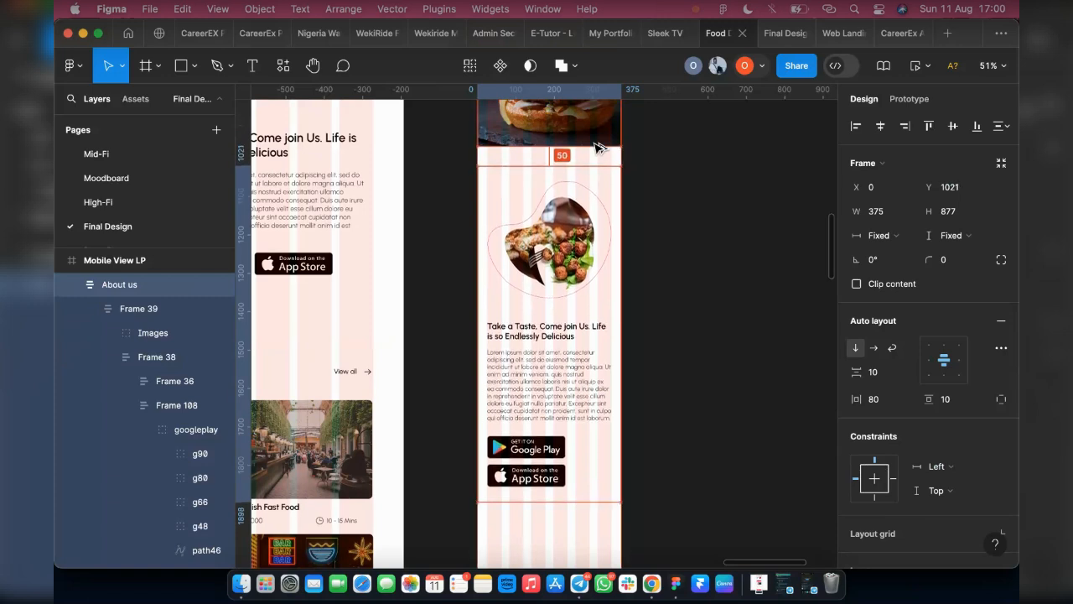
key(Down)
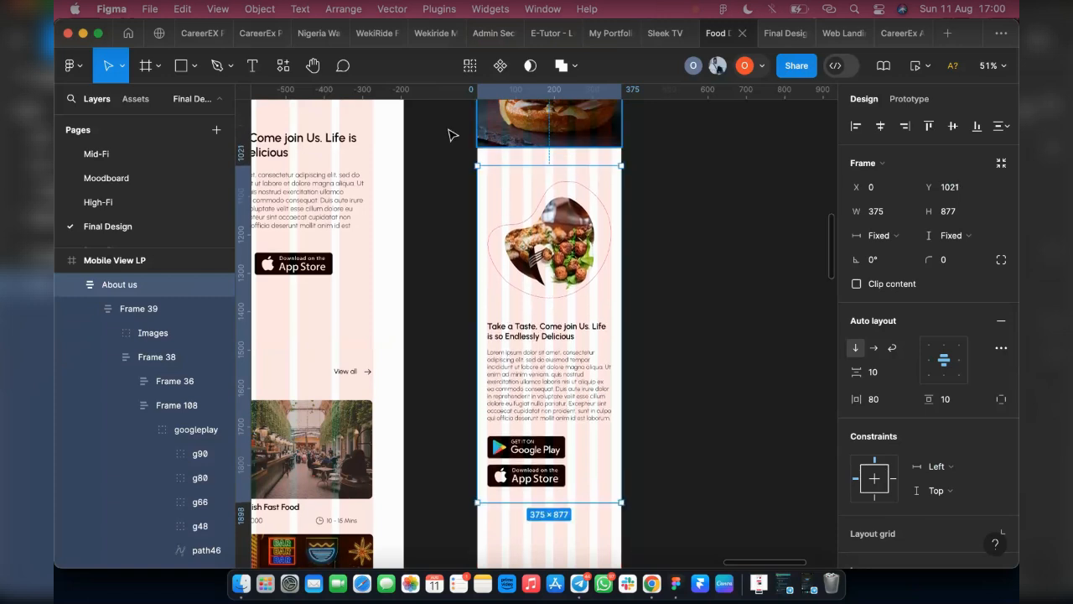
Step: Preview the mobile landing page, examine the hero and About us sections on the phone, and close the preview
scroll(567, 319, down, 5)
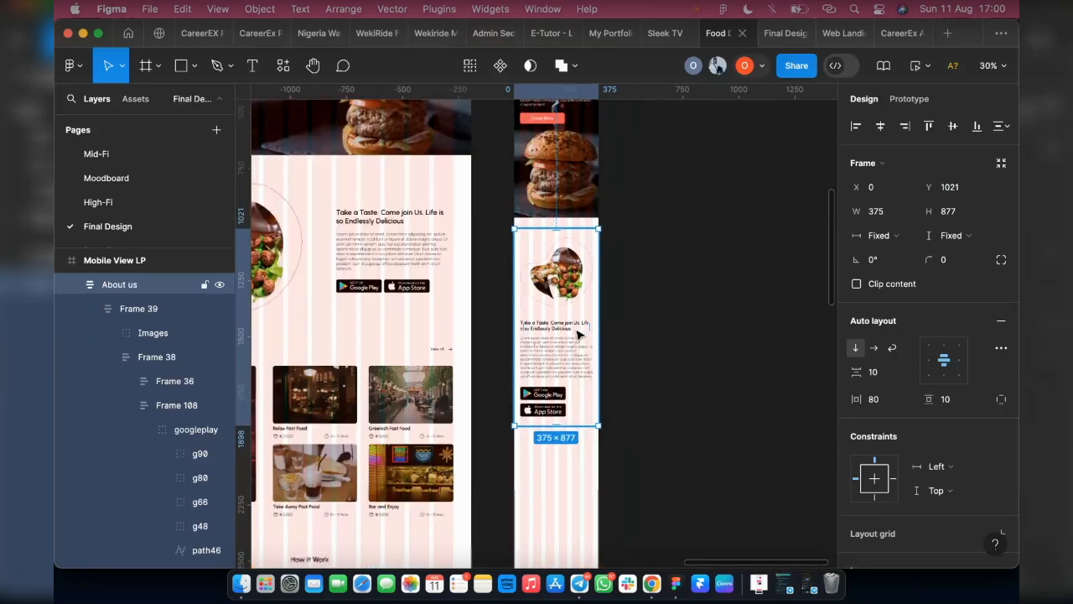
scroll(576, 333, down, 1)
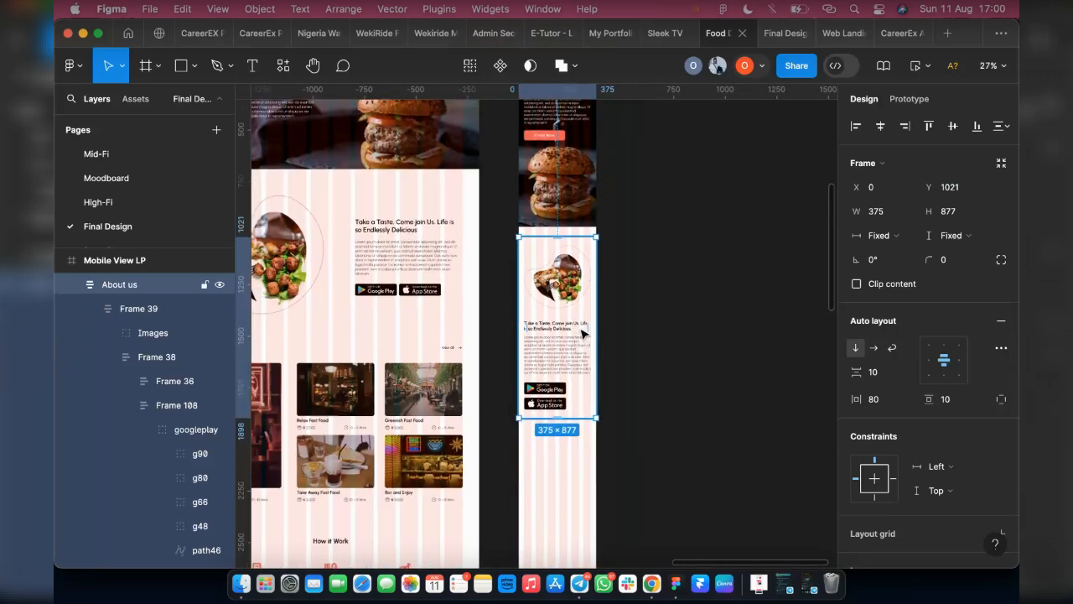
click(917, 69)
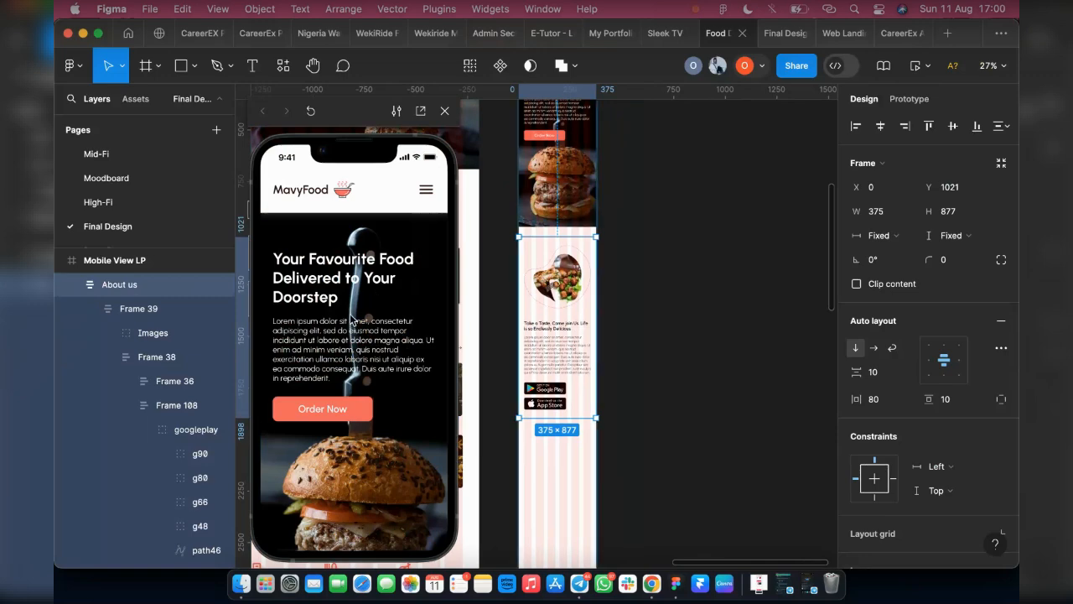
scroll(350, 315, down, 5)
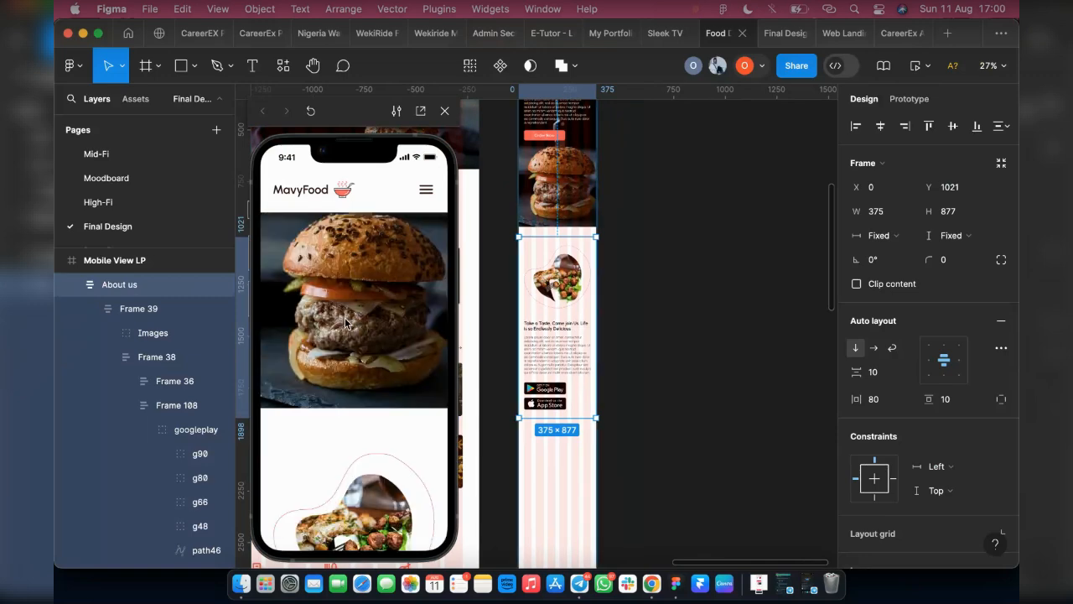
scroll(345, 321, down, 4)
scroll(345, 321, down, 5)
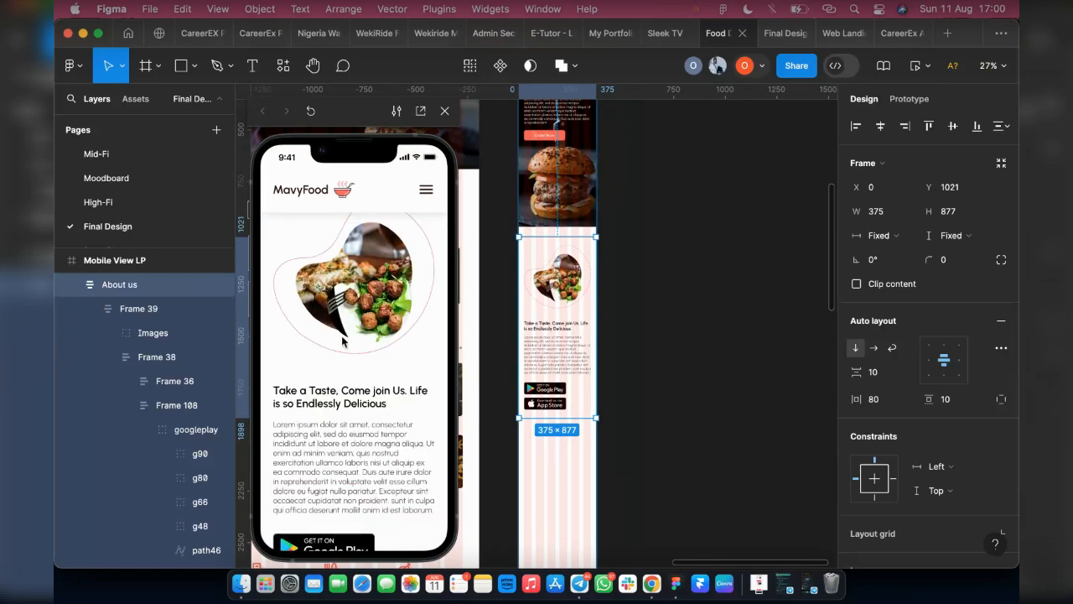
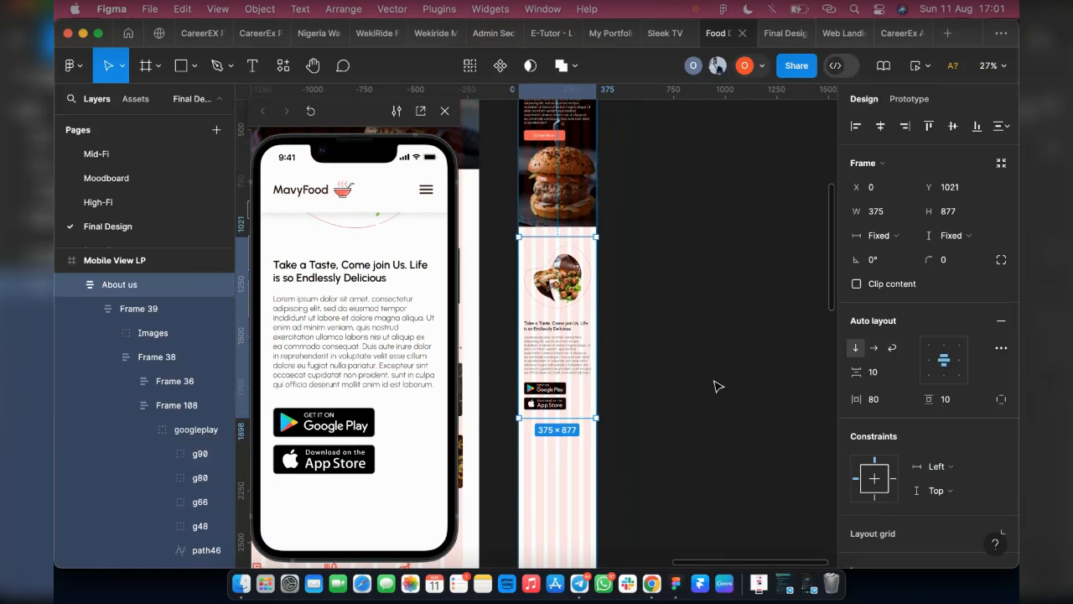
scroll(317, 367, up, 1)
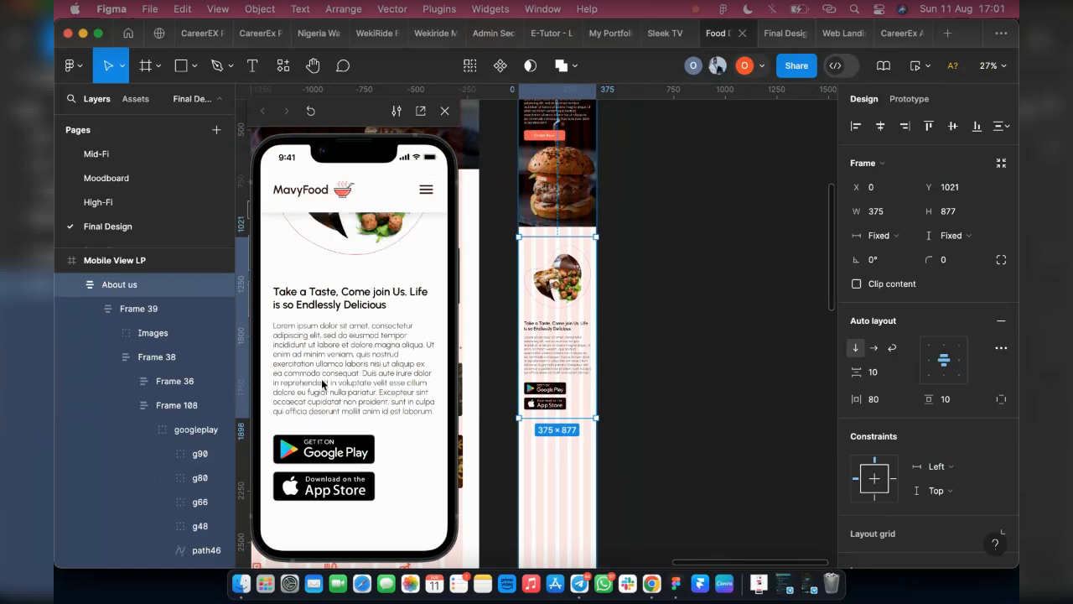
scroll(321, 378, up, 10)
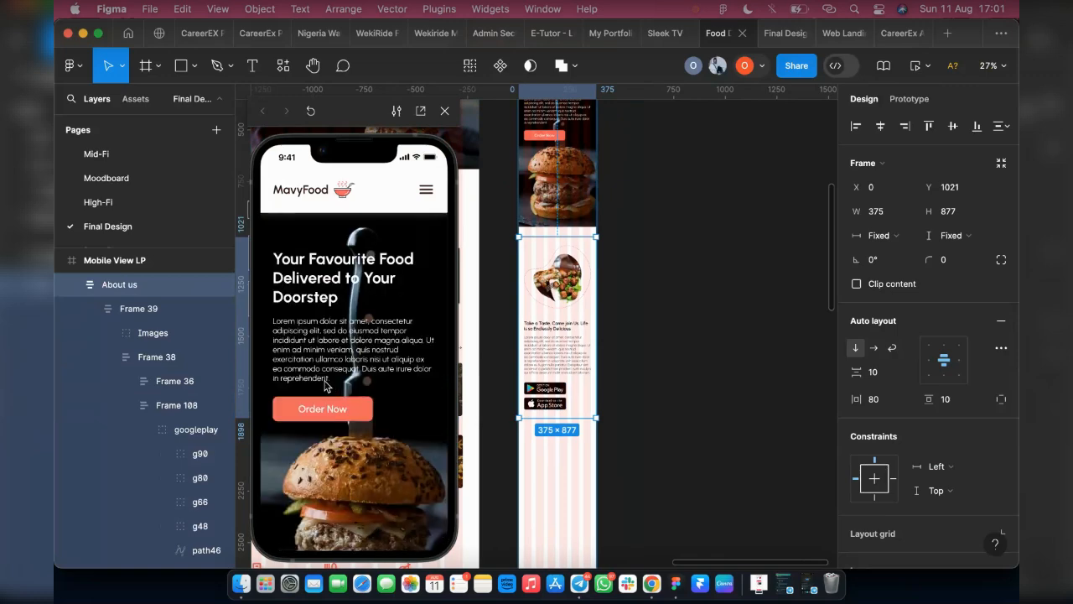
scroll(326, 386, down, 5)
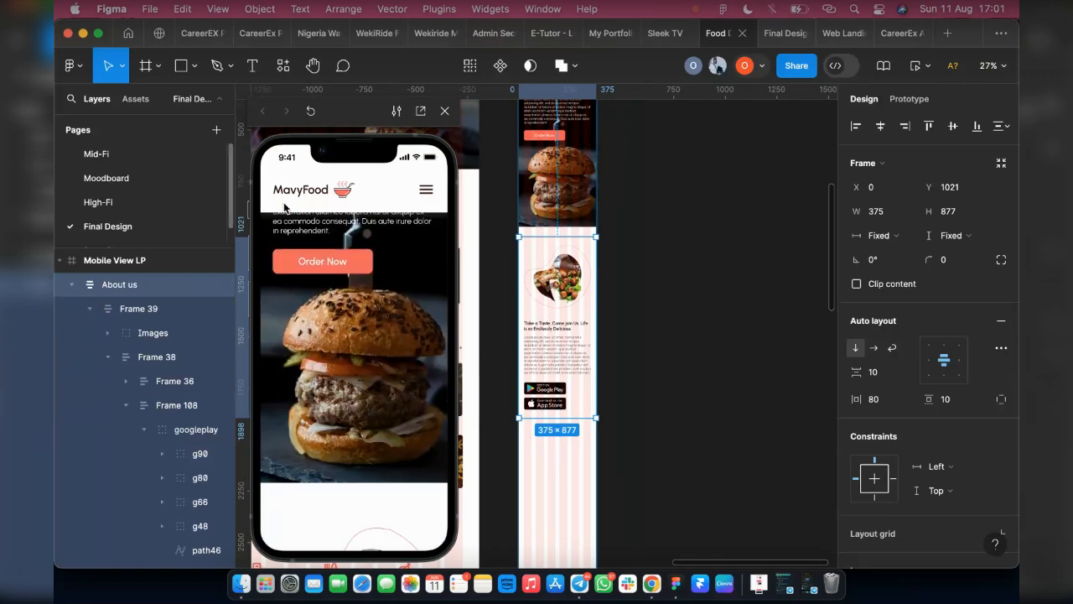
scroll(381, 236, down, 5)
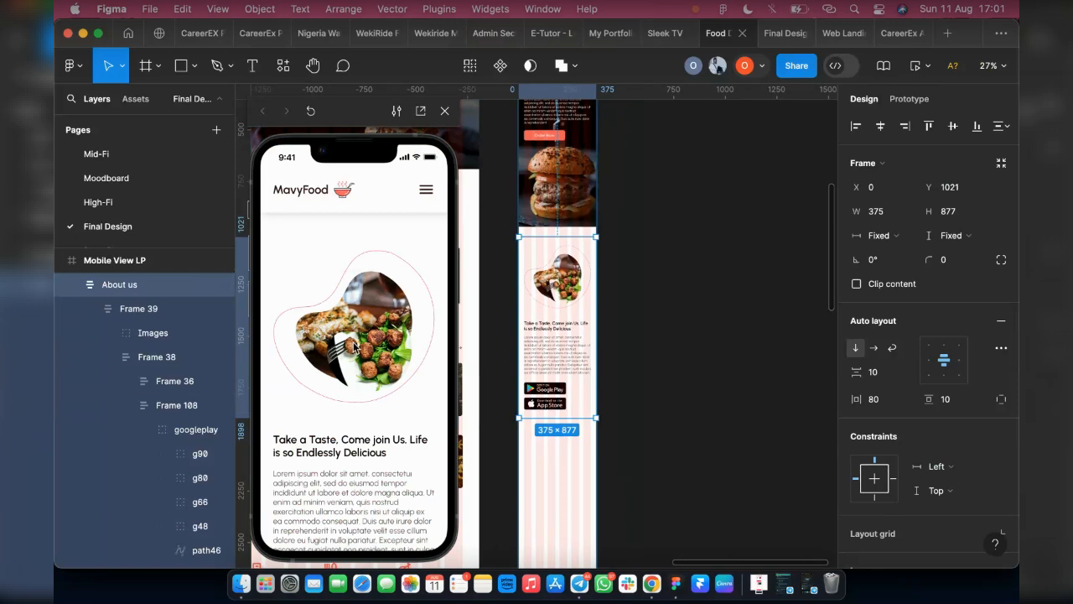
scroll(354, 344, down, 5)
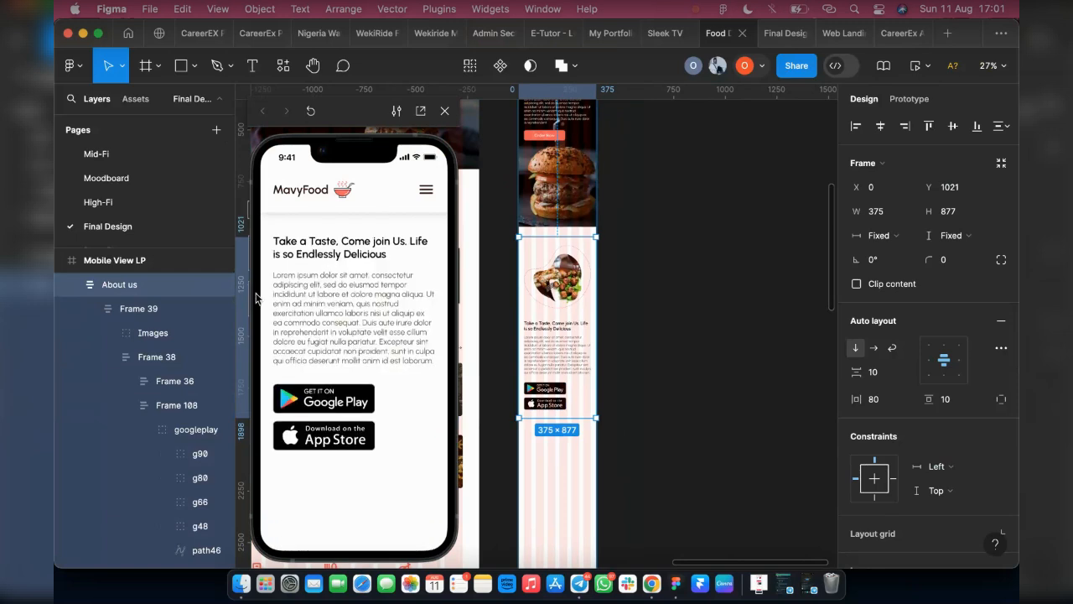
click(444, 111)
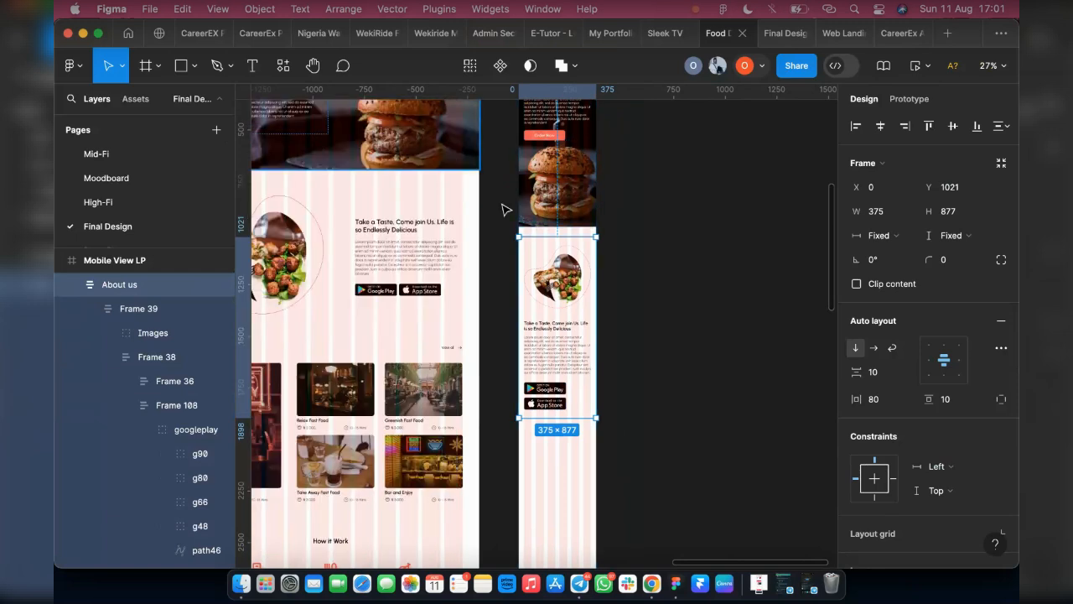
Step: Place a copy of the desktop Menu section on the empty canvas beside the mobile frame and give it an FFFFFF fill
scroll(711, 472, left, 4)
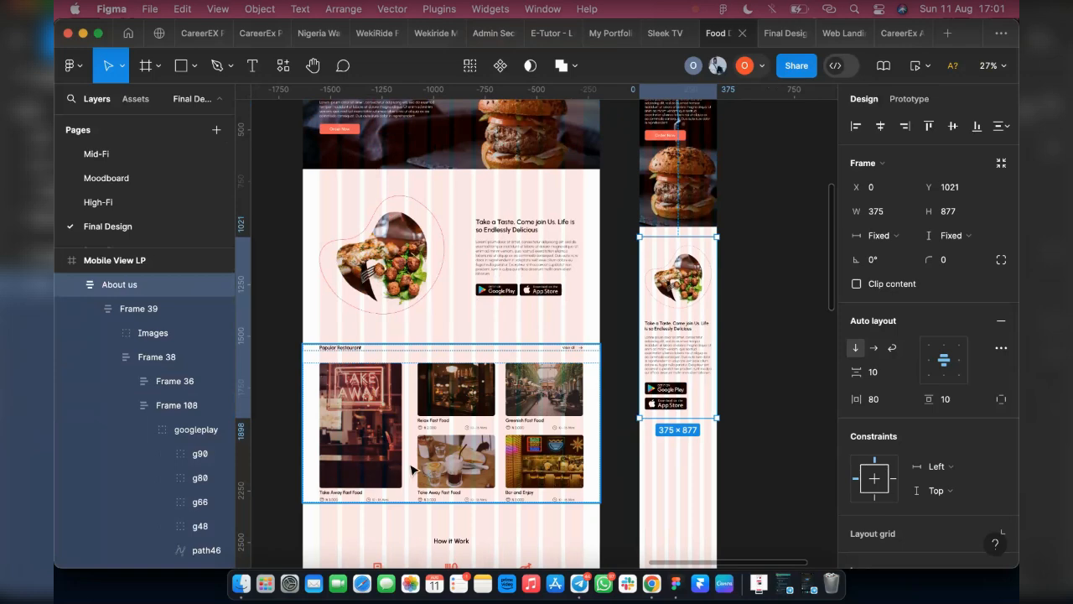
click(310, 480)
scroll(308, 478, down, 2)
drag(348, 442, 760, 427)
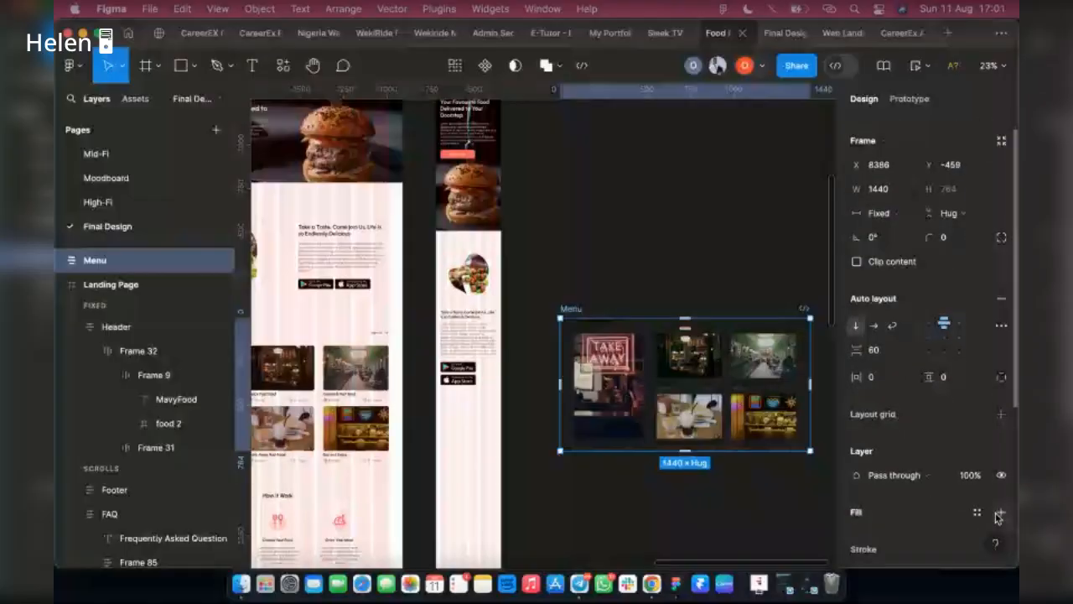
click(1000, 512)
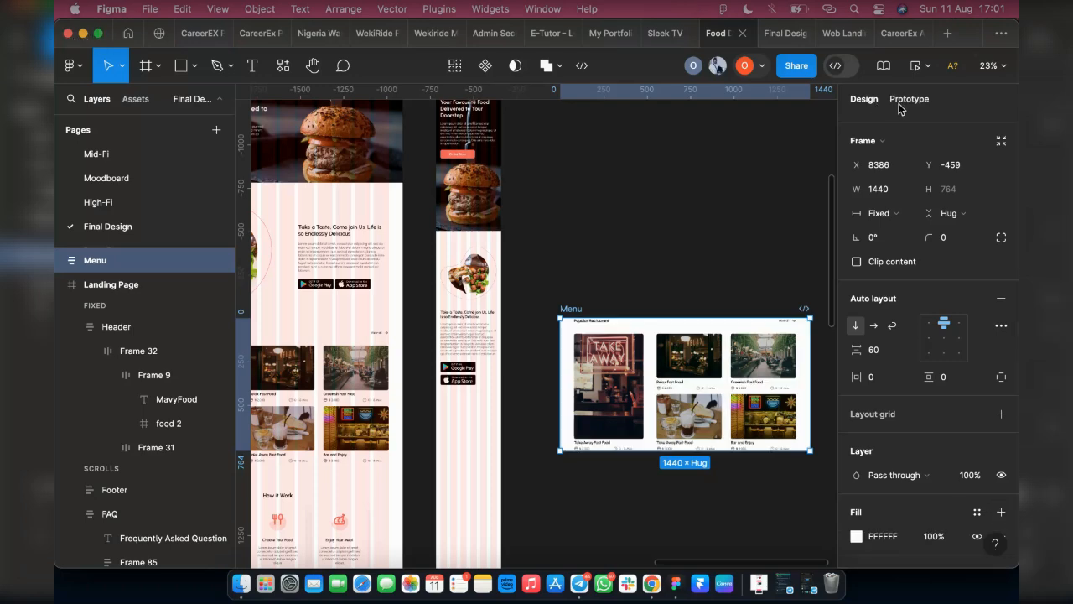
Step: Check the Menu copy's scroll behavior and the page's prototype device settings, and return to the design properties
click(902, 101)
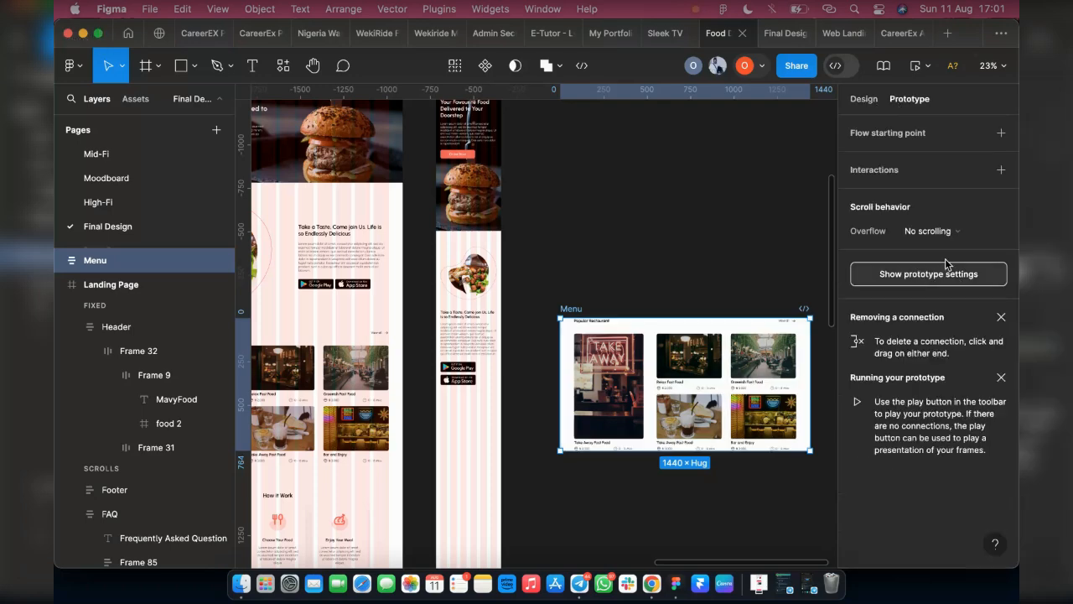
key(Escape)
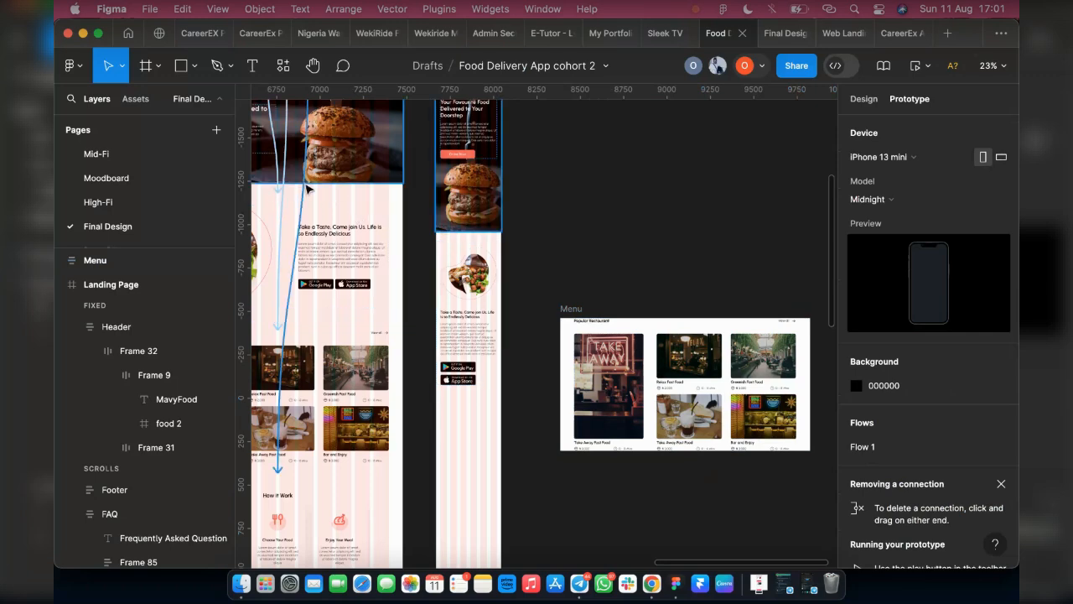
click(869, 101)
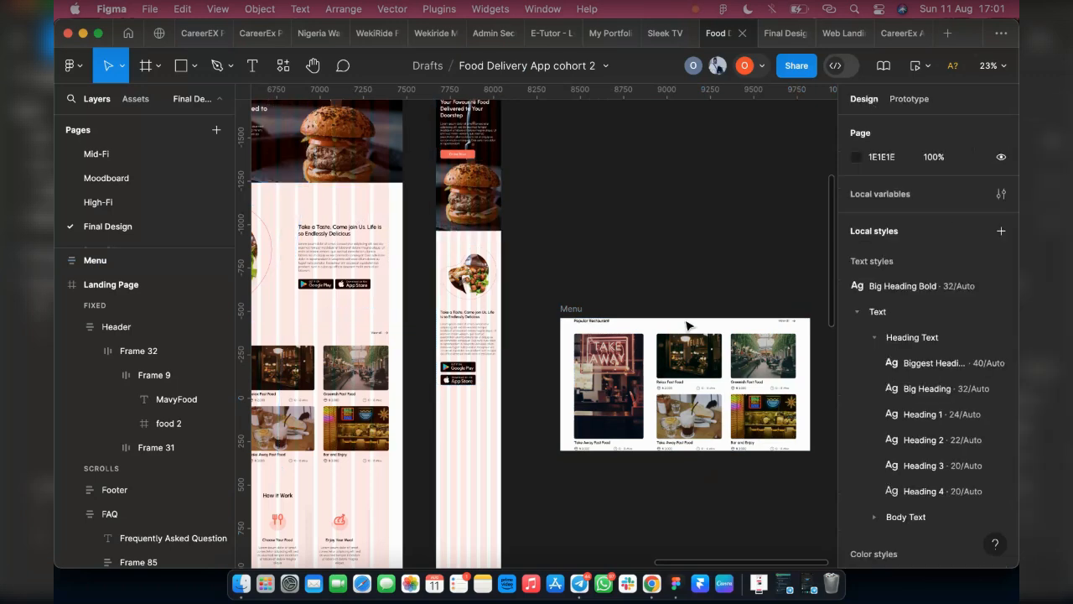
Step: Place a copy of the Menu section's Popular Restaurant heading row in the mobile frame below the app badges, at X 0, Y 2133
scroll(687, 325, down, 3)
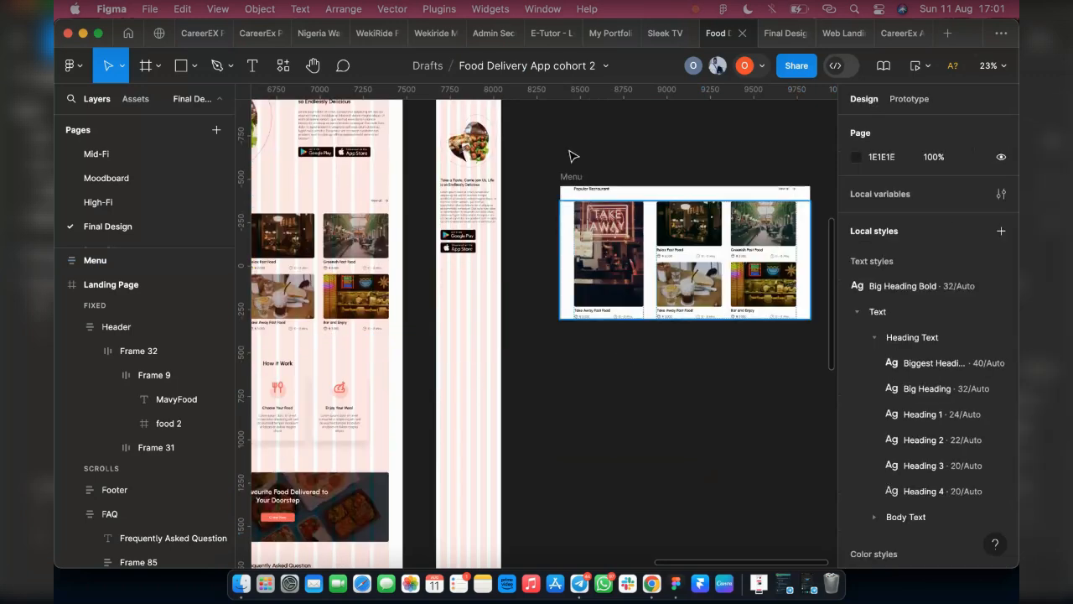
click(610, 249)
scroll(607, 244, up, 2)
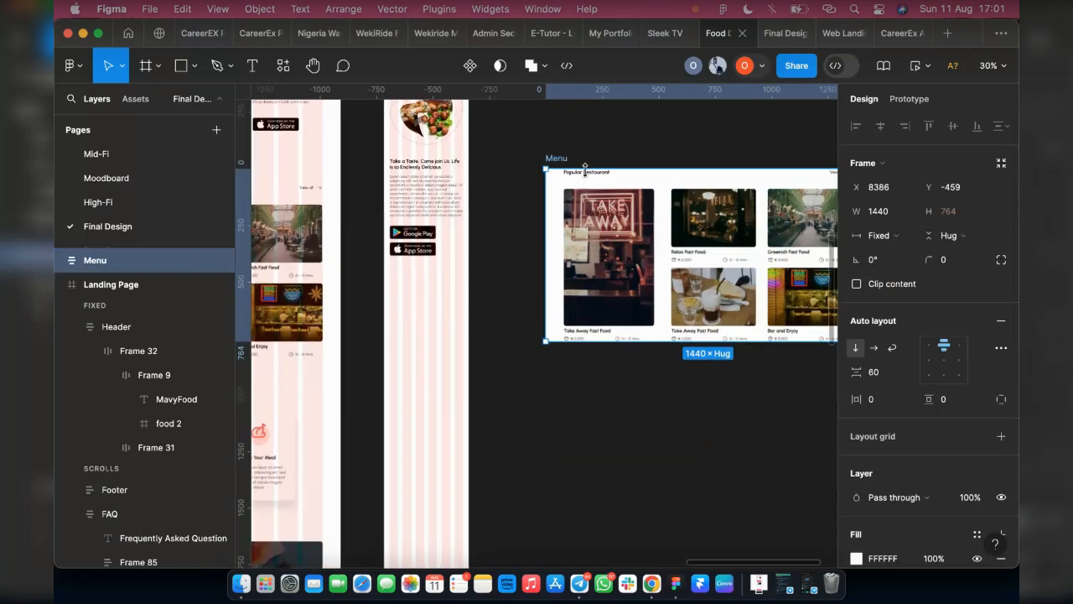
click(587, 180)
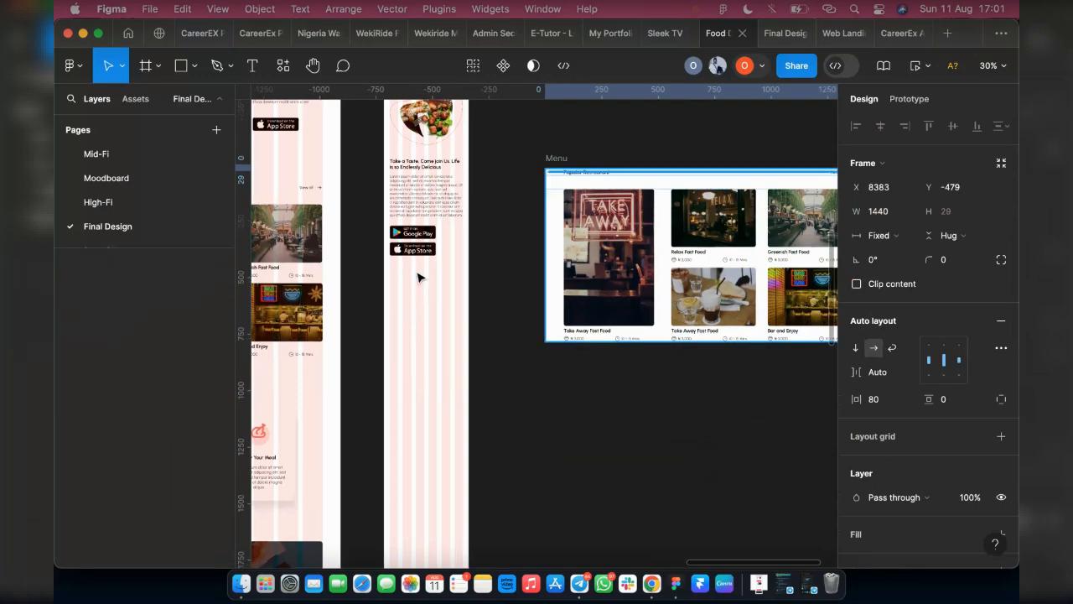
drag(418, 273, 447, 280)
drag(583, 355, 420, 301)
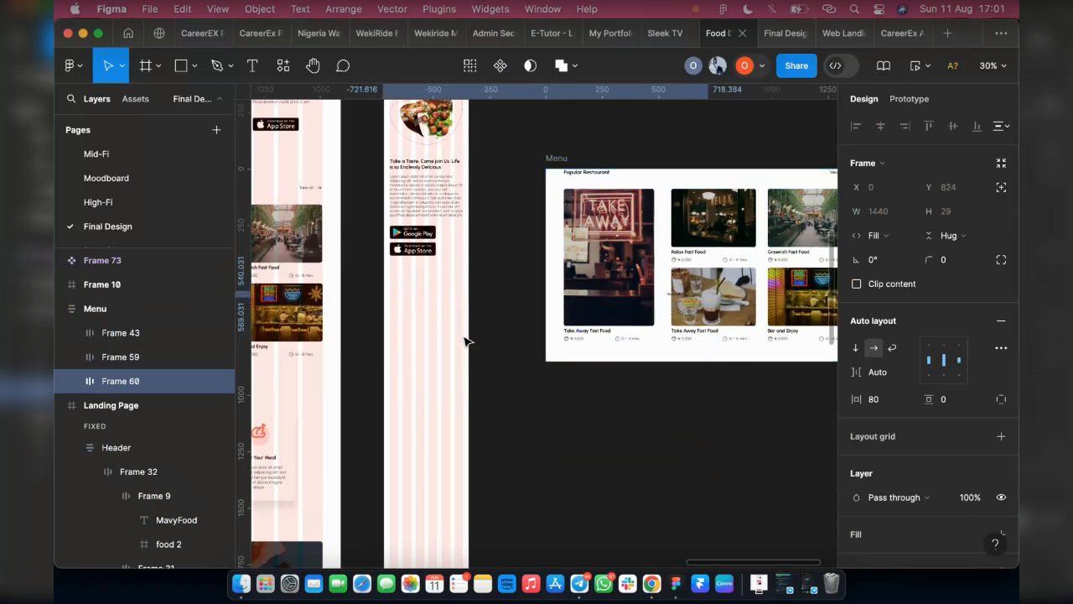
key(super+z)
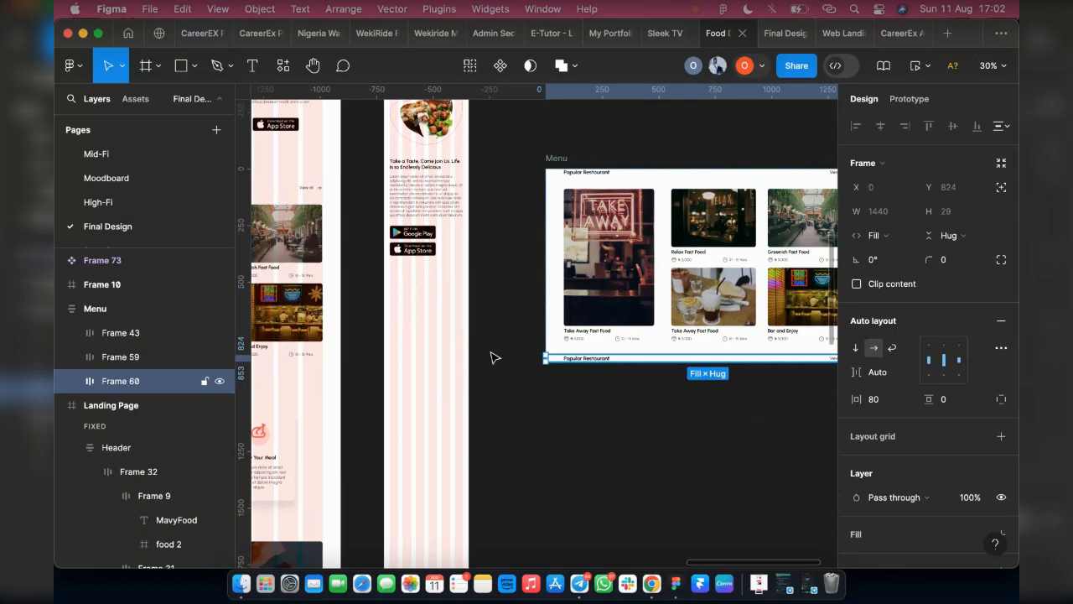
mouse_move(450, 307)
mouse_down()
mouse_move(395, 357)
mouse_move(573, 486)
mouse_move(608, 449)
mouse_move(431, 319)
mouse_move(450, 323)
mouse_up()
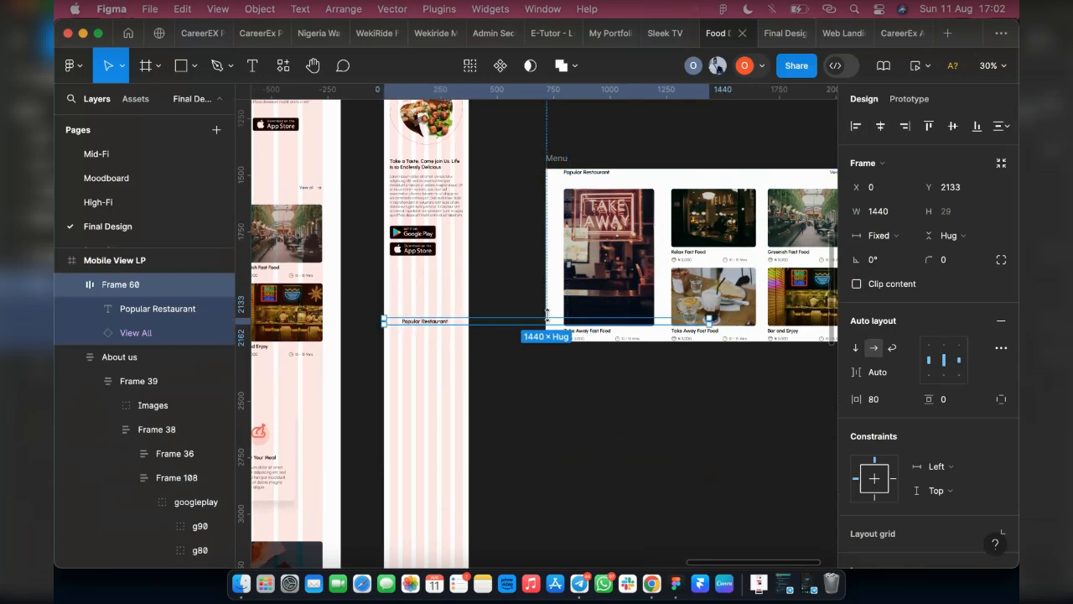
Step: Resize the mobile Popular Restaurant heading row to 375 px wide and set its horizontal padding to 25
key(alt+a)
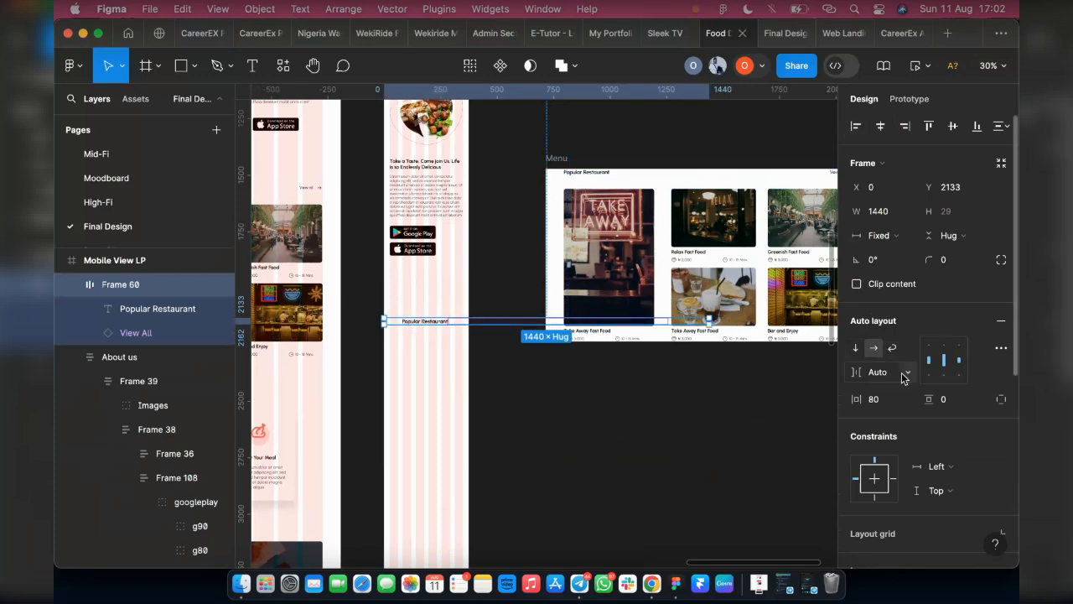
click(901, 373)
click(901, 370)
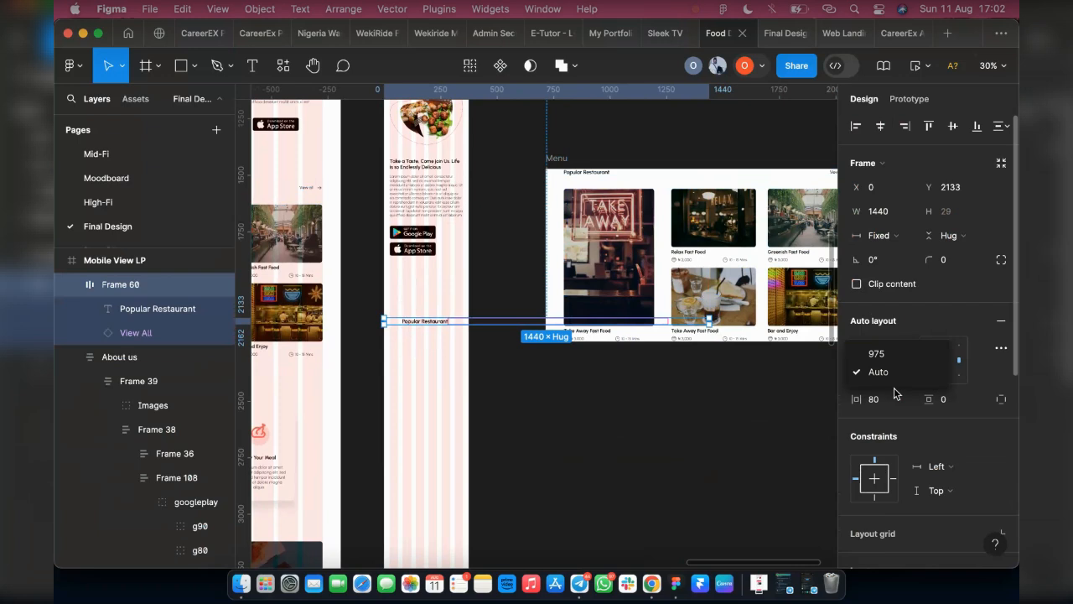
drag(711, 320, 472, 323)
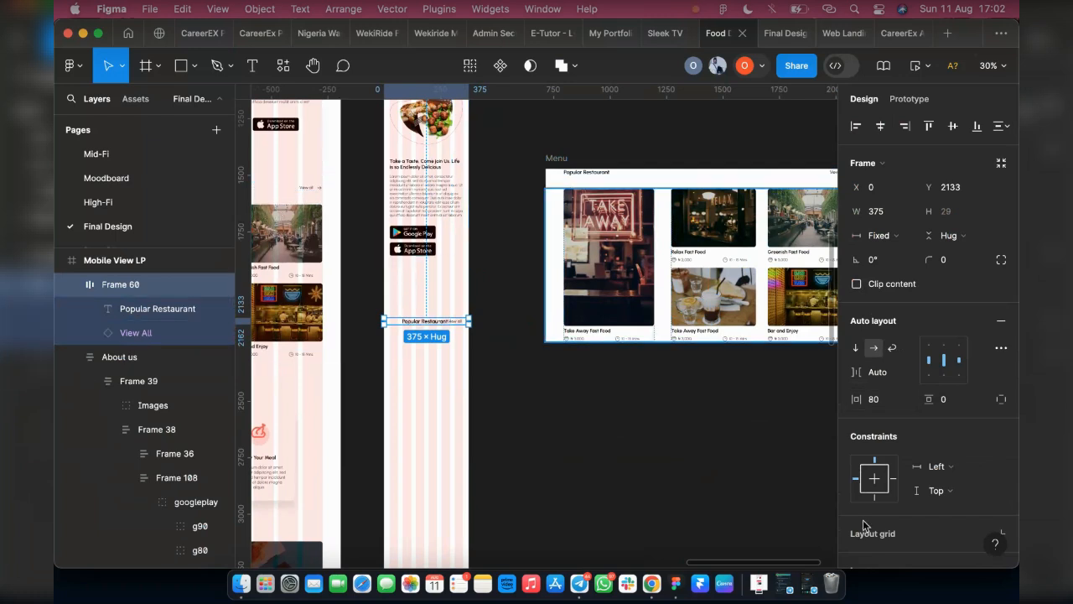
text(25)
key(Return)
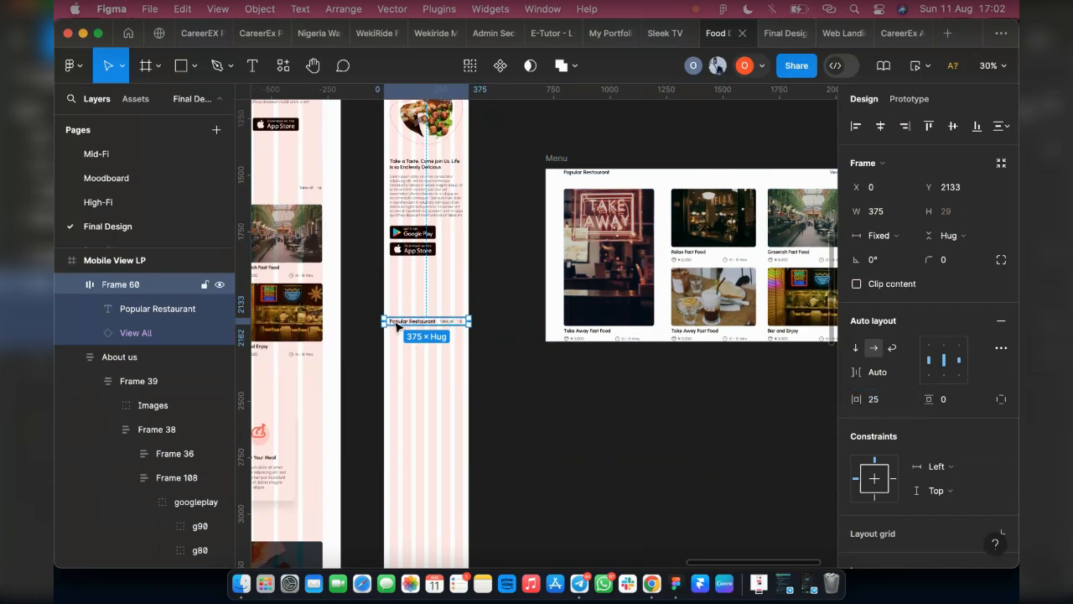
Step: Apply the Heading 3 text style to the Popular Restaurant title in the mobile frame
scroll(405, 325, up, 1)
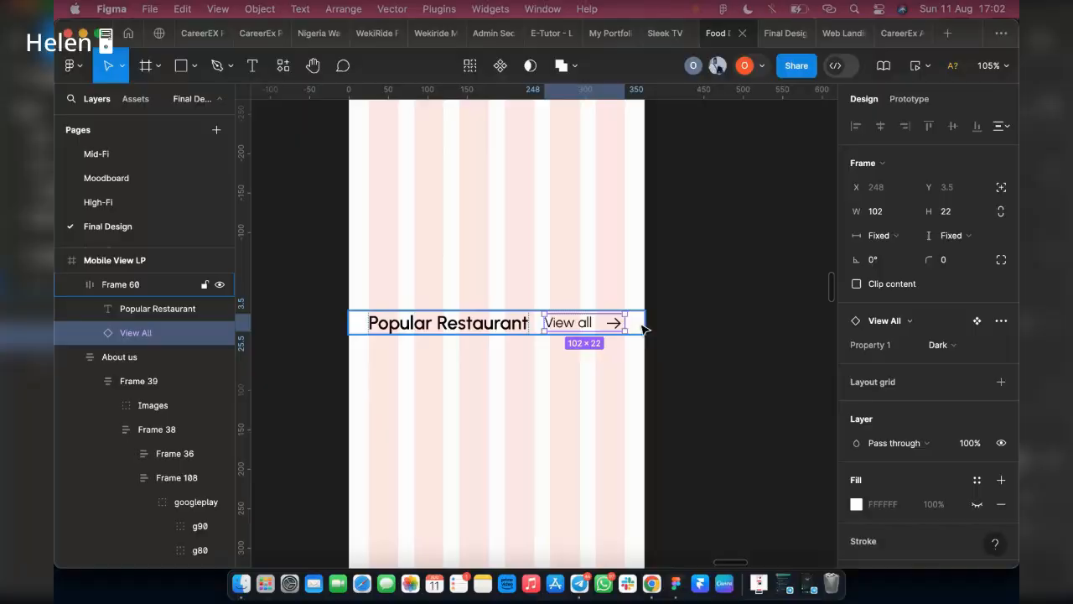
click(641, 327)
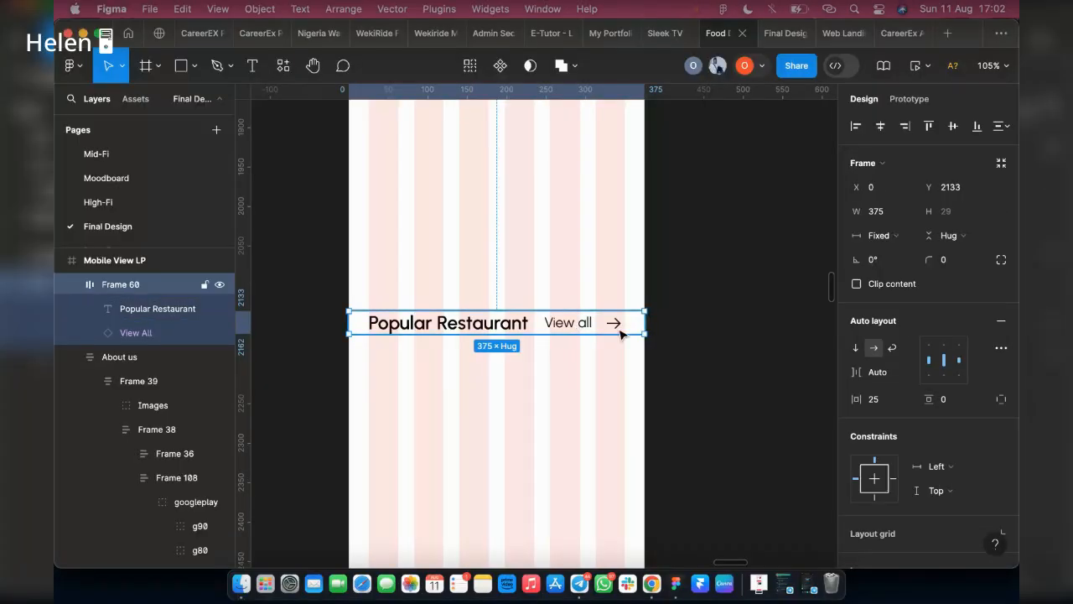
scroll(620, 334, down, 1)
click(491, 331)
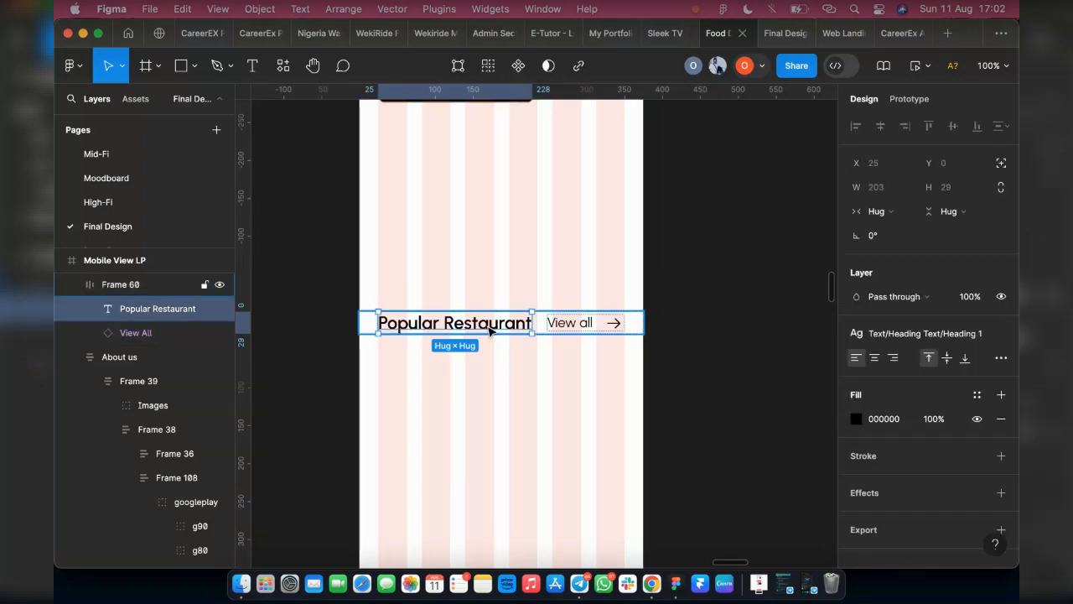
click(934, 335)
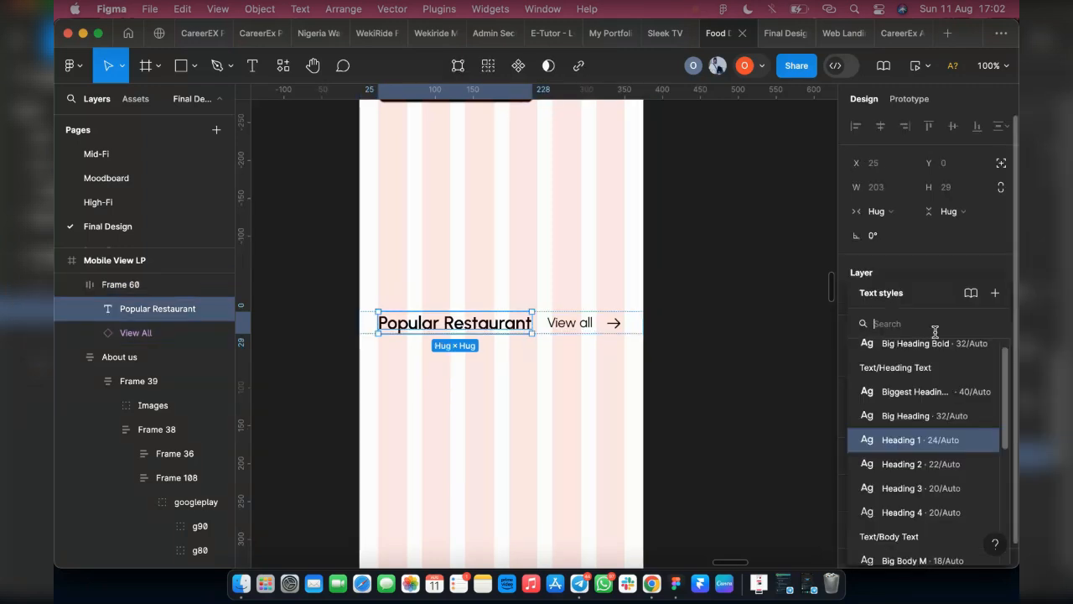
click(929, 488)
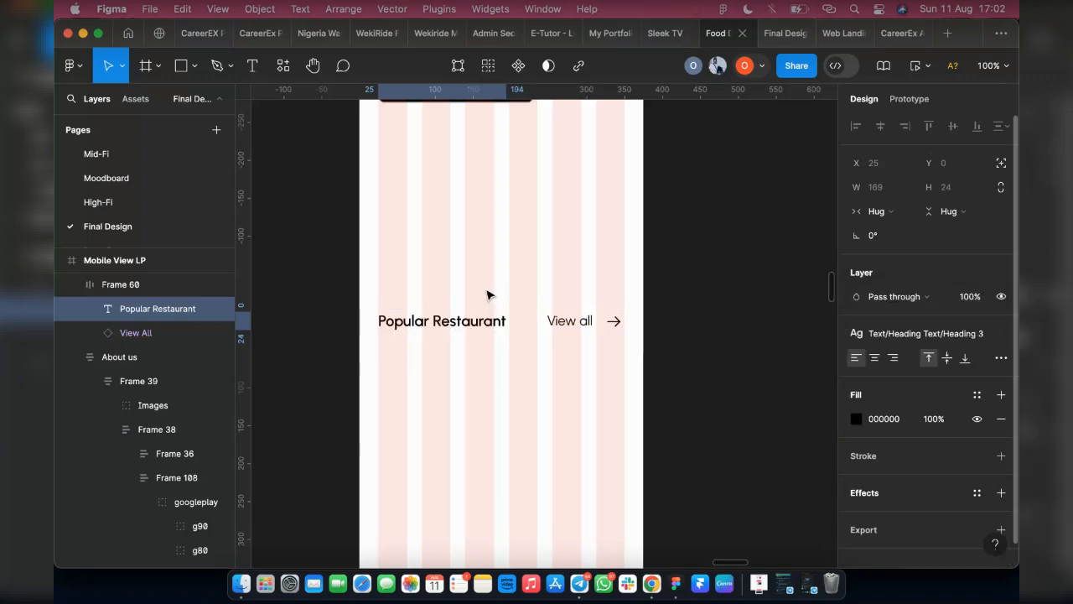
Step: Move the Popular Restaurant heading row up to Y 1968, below the App Store badge in the mobile frame
click(576, 321)
click(519, 327)
drag(519, 327, 508, 200)
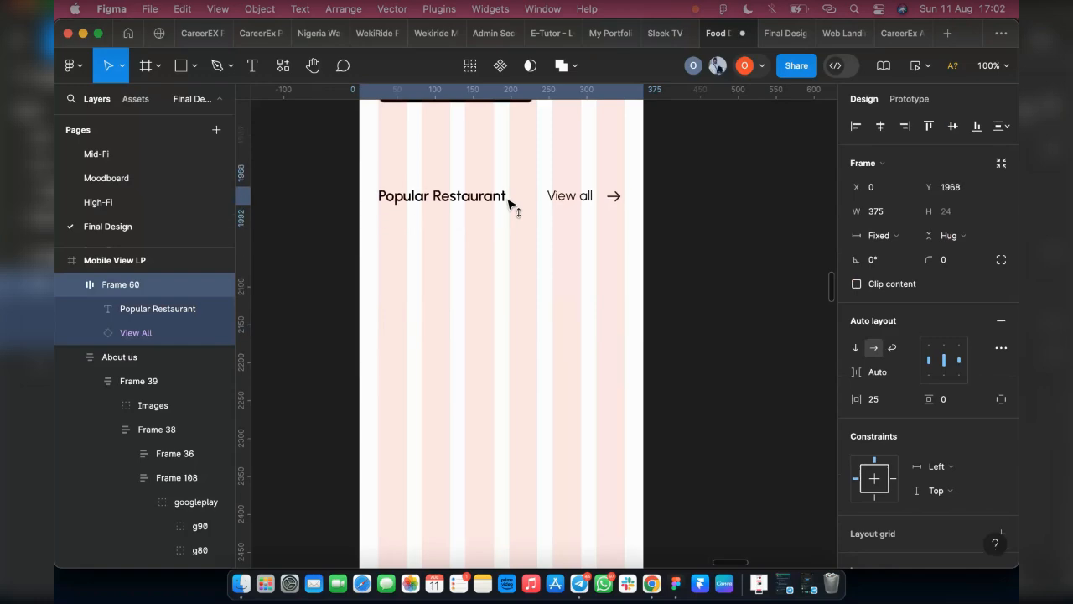
scroll(462, 410, down, 3)
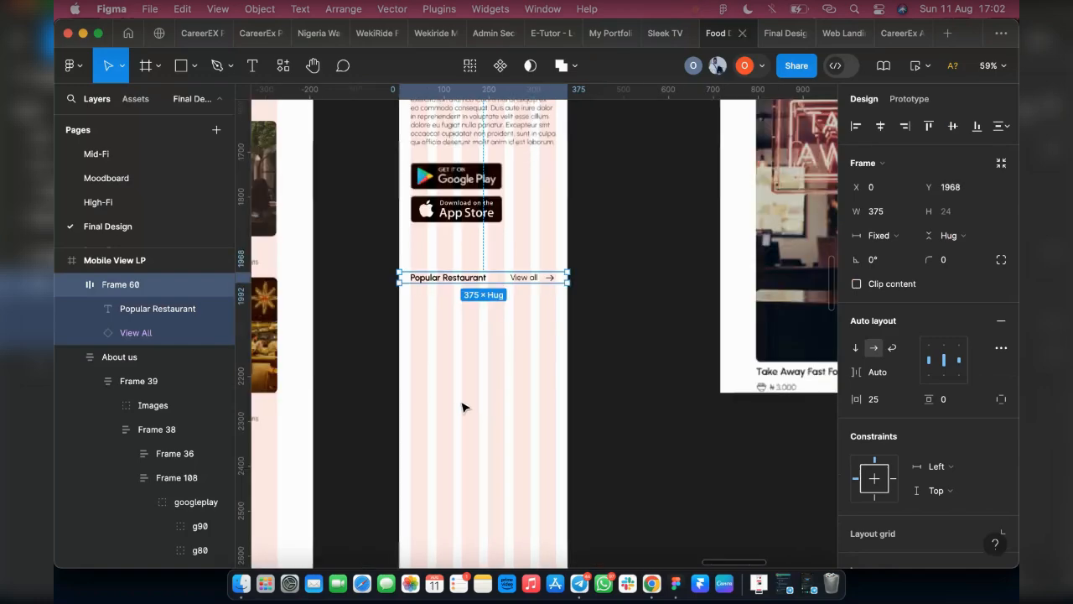
Step: Ungroup the desktop Menu copy and give its heading row and restaurant cards frame an FFFFFF fill
scroll(495, 420, right, 5)
scroll(495, 420, right, 3)
scroll(685, 492, up, 3)
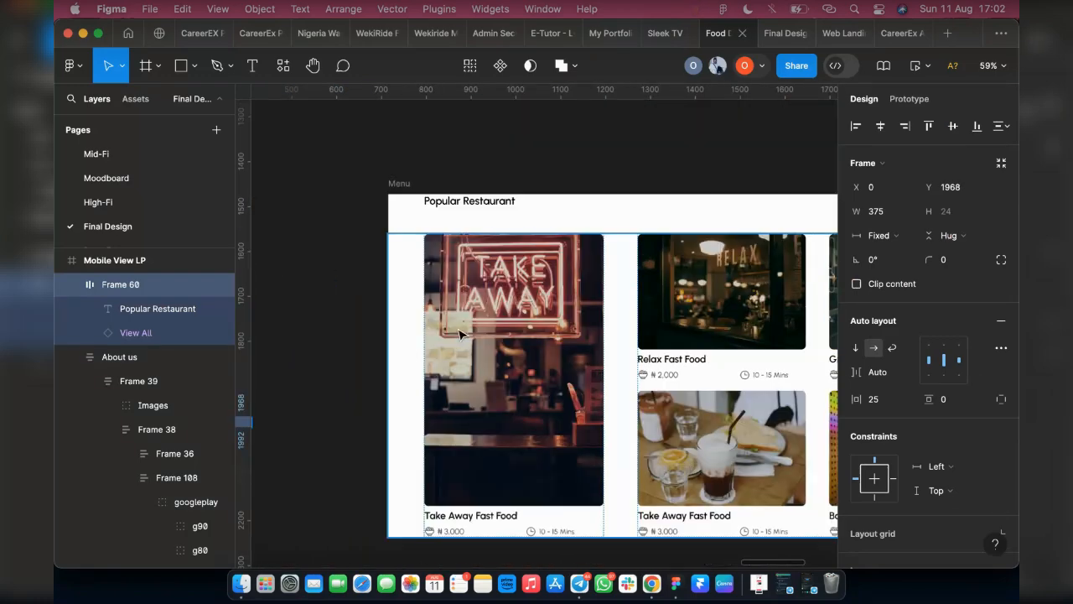
scroll(426, 253, down, 1)
scroll(434, 227, down, 2)
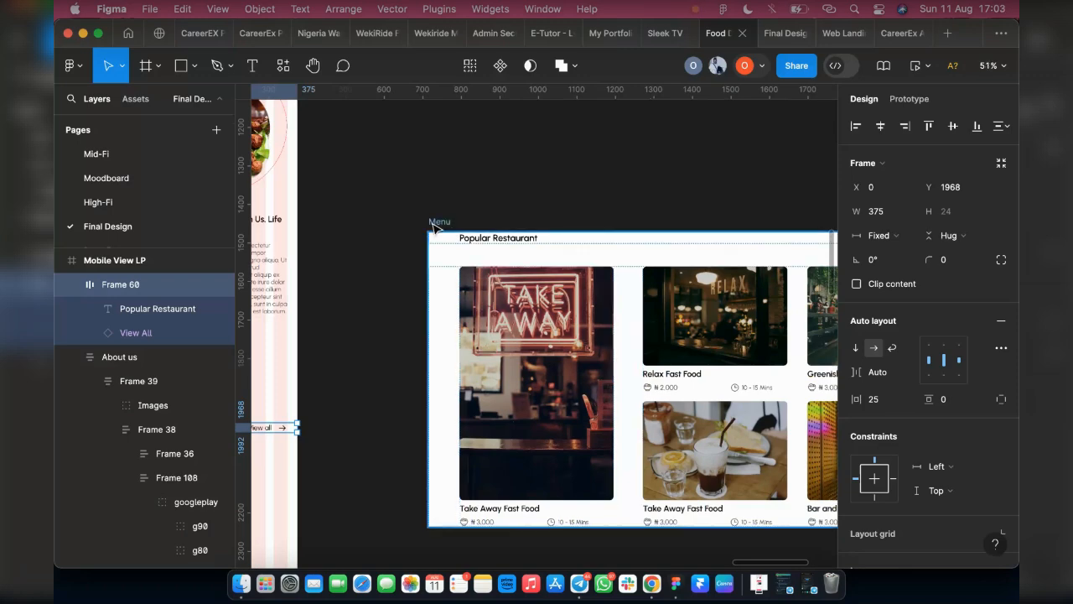
click(434, 227)
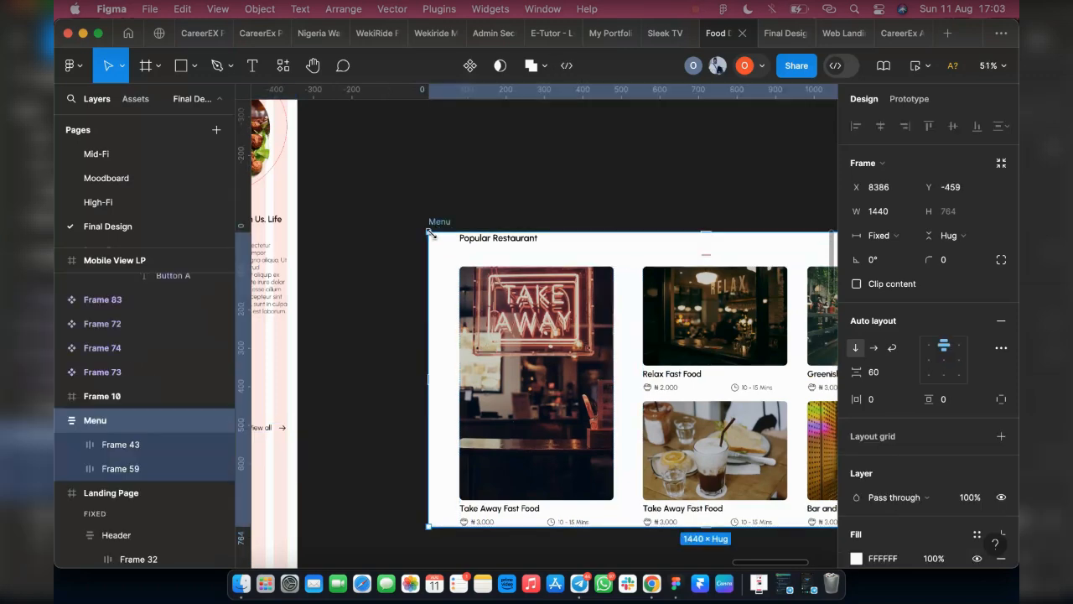
key(super+shift+g)
scroll(328, 333, right, 3)
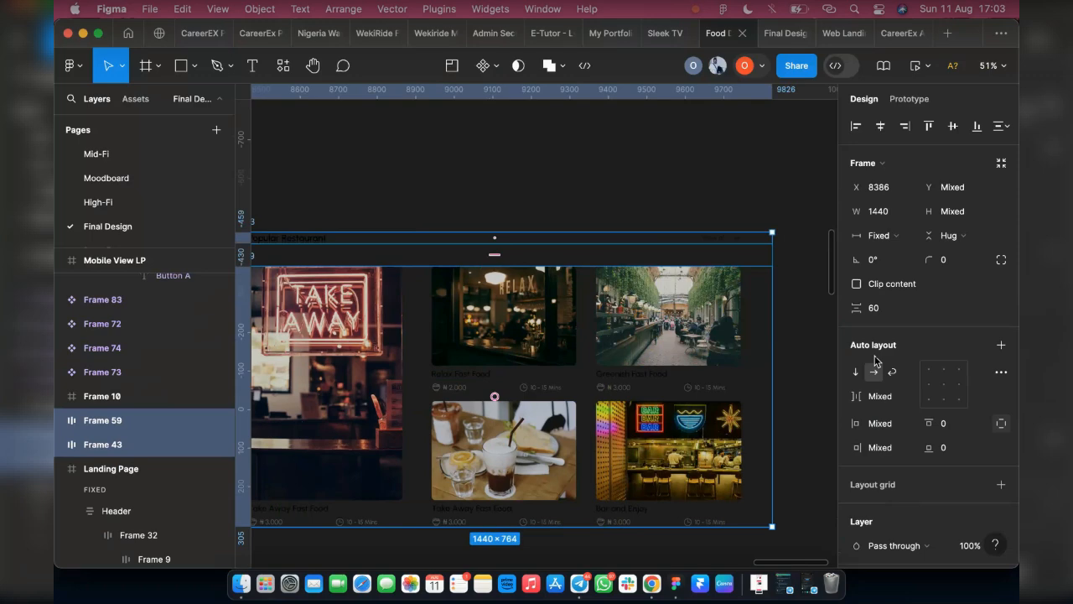
scroll(877, 361, down, 1)
scroll(942, 429, down, 3)
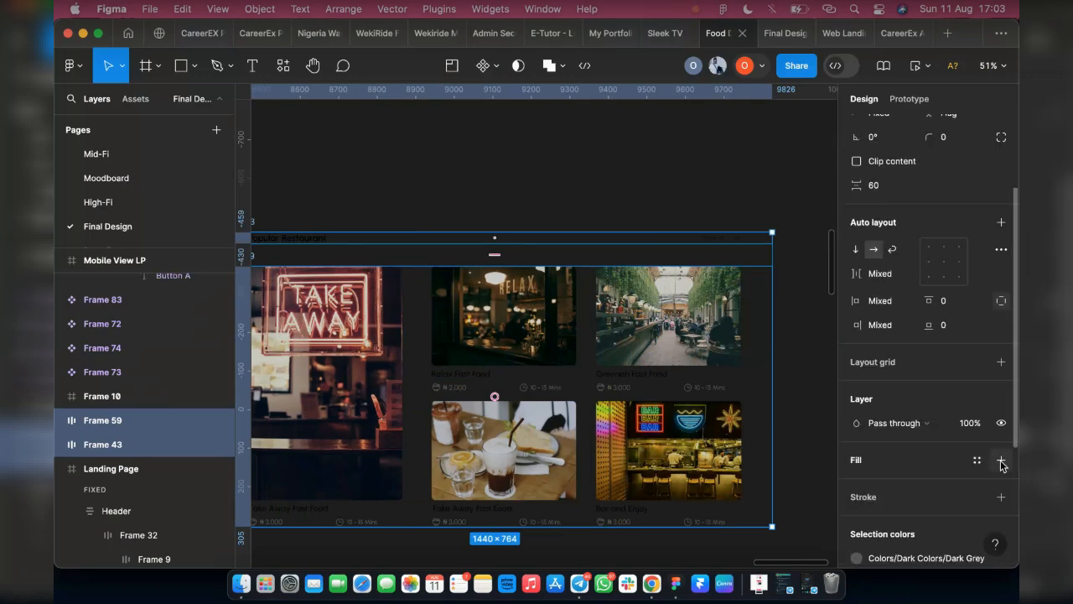
click(1001, 460)
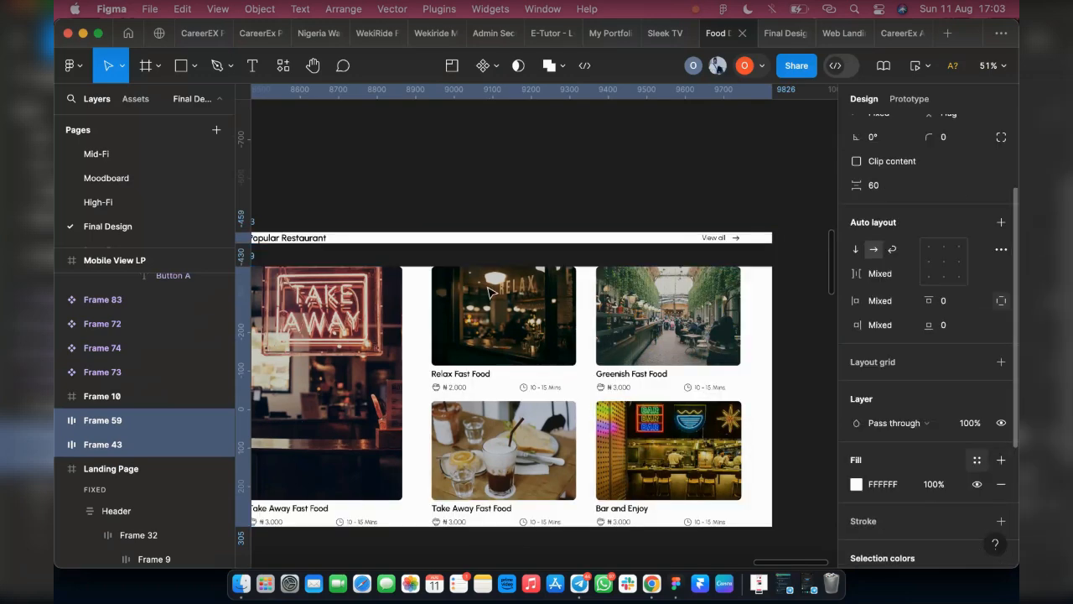
Step: Remove the leftover 1440 px Popular Restaurant heading row above the desktop restaurant cards copy
click(506, 248)
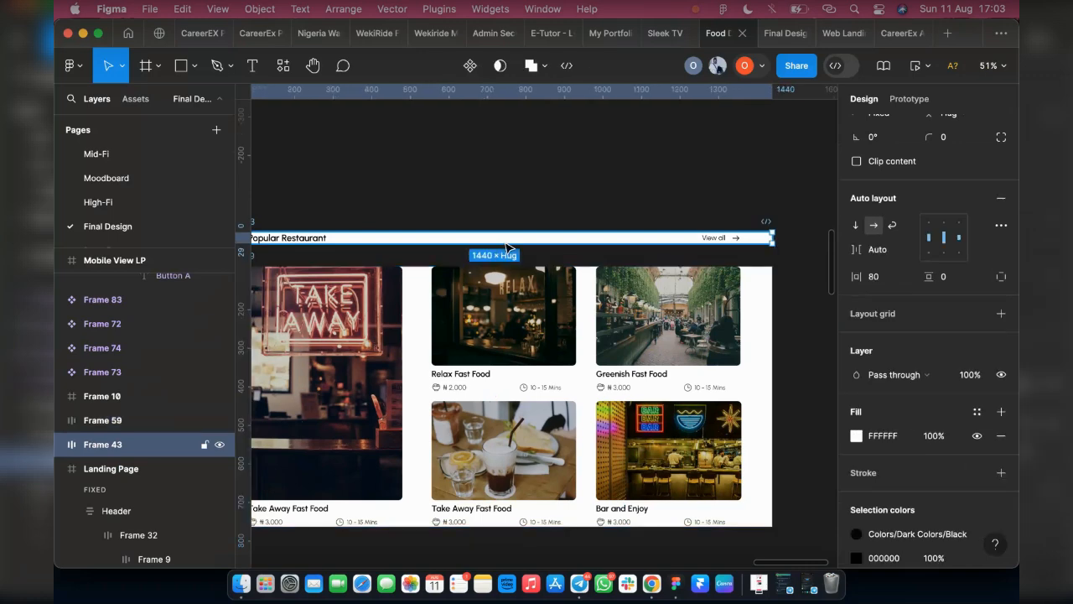
key(super+x)
scroll(476, 249, down, 3)
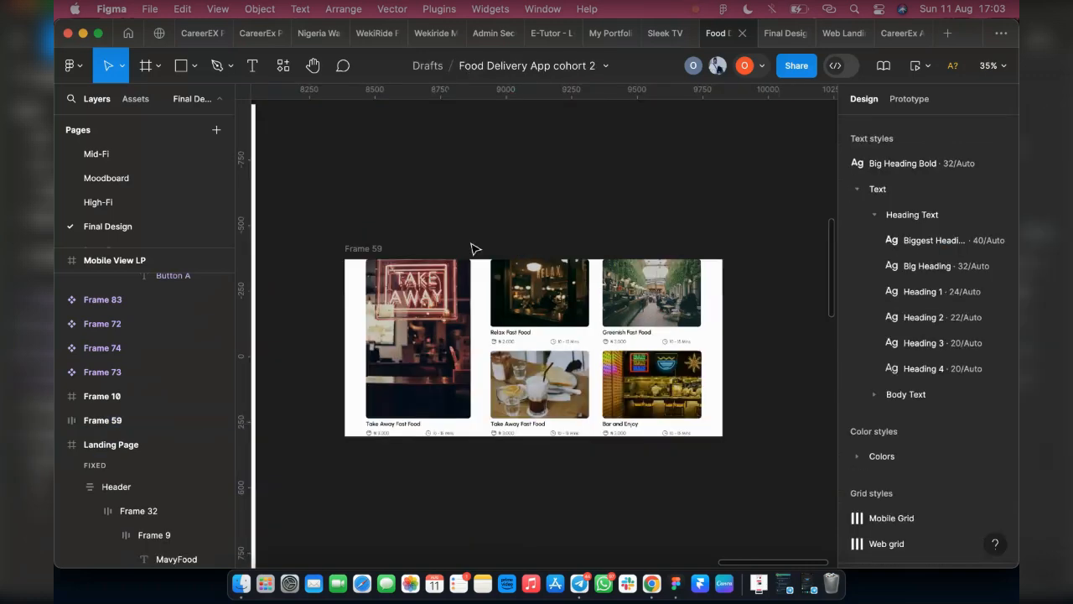
Step: Remove auto layout from Frame 59, which holds the copied restaurant cards
scroll(376, 368, up, 3)
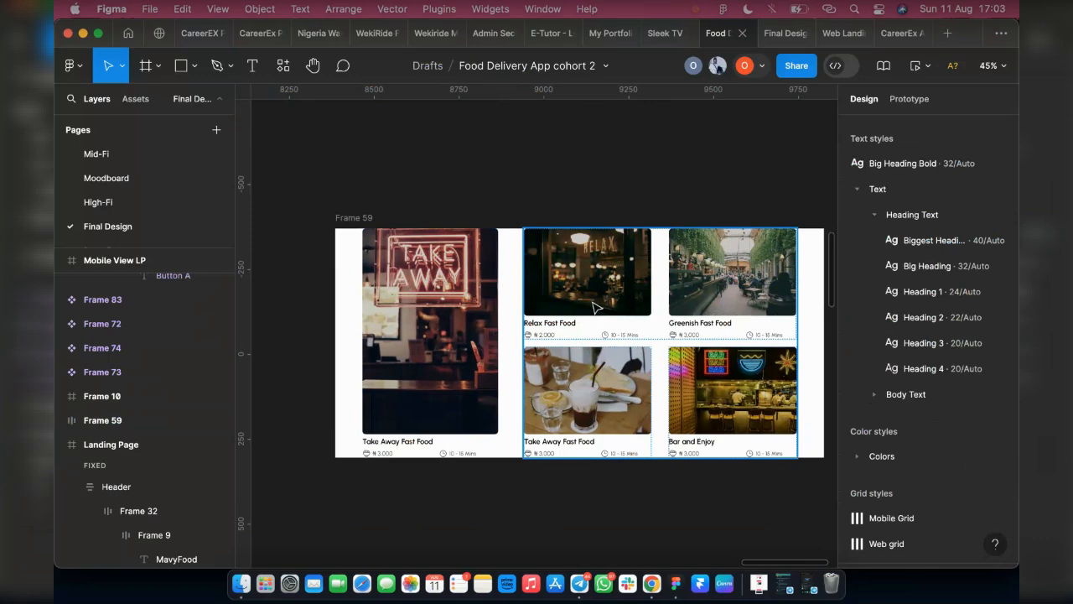
scroll(594, 307, down, 3)
click(448, 250)
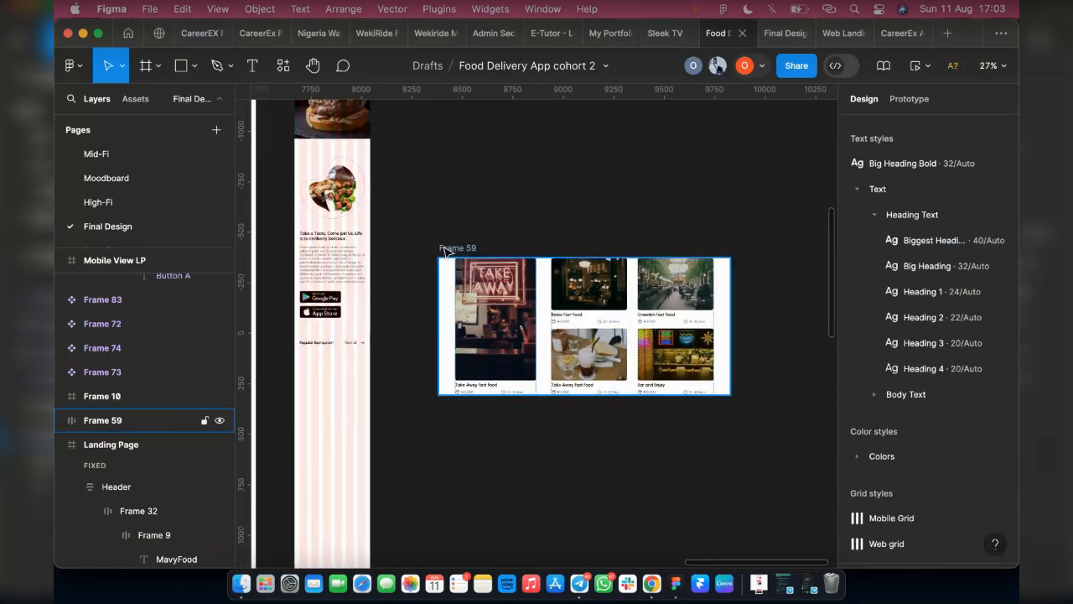
click(484, 303)
right_click(485, 303)
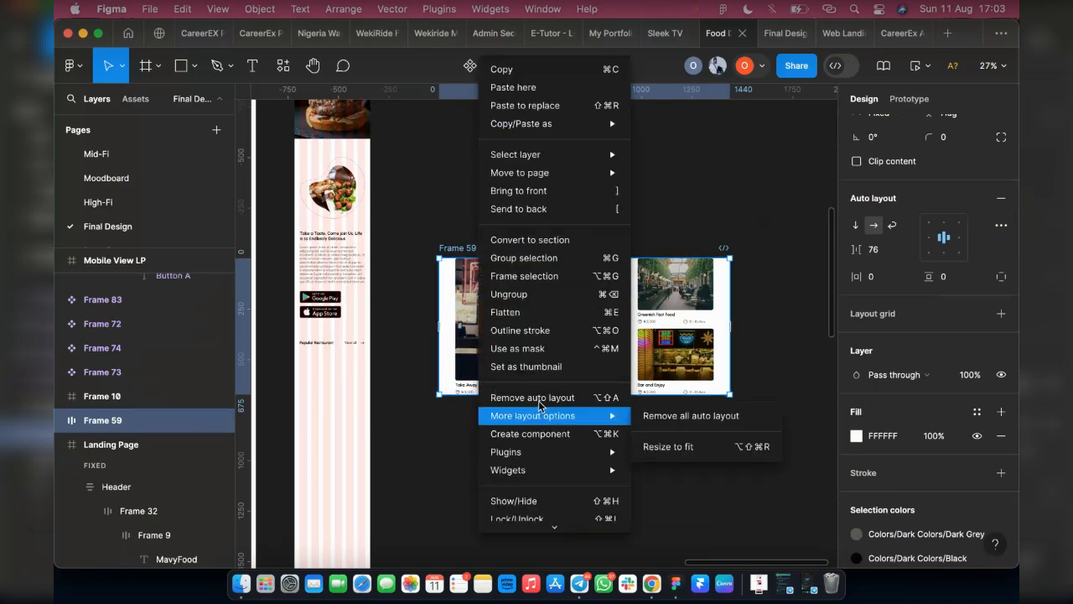
click(541, 400)
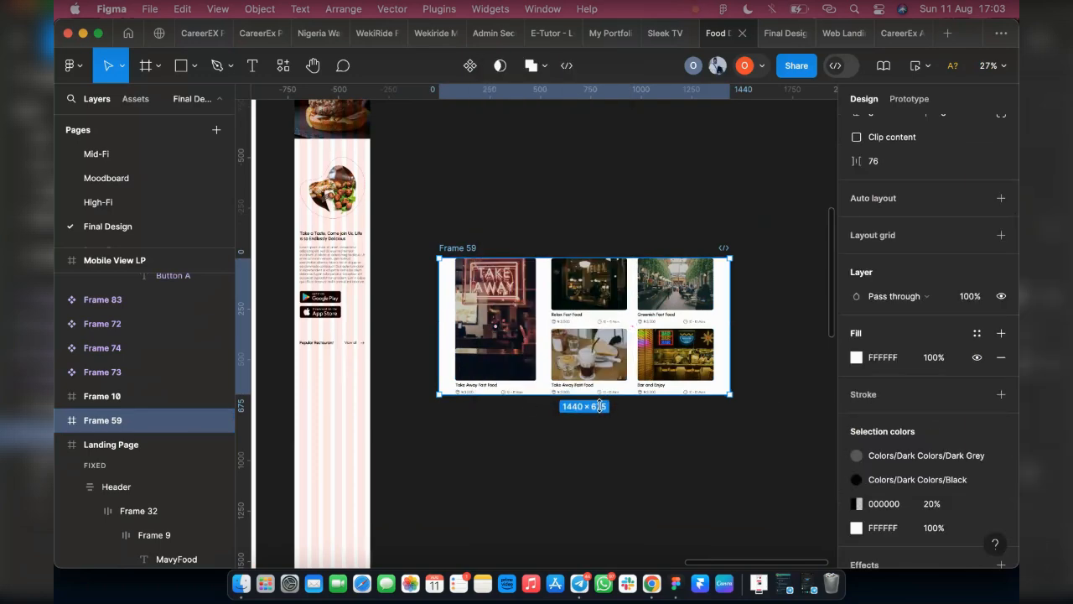
Step: Remove auto layout from Frame 58 around the four smaller restaurant cards and ungroup it inside Frame 59
scroll(600, 405, up, 2)
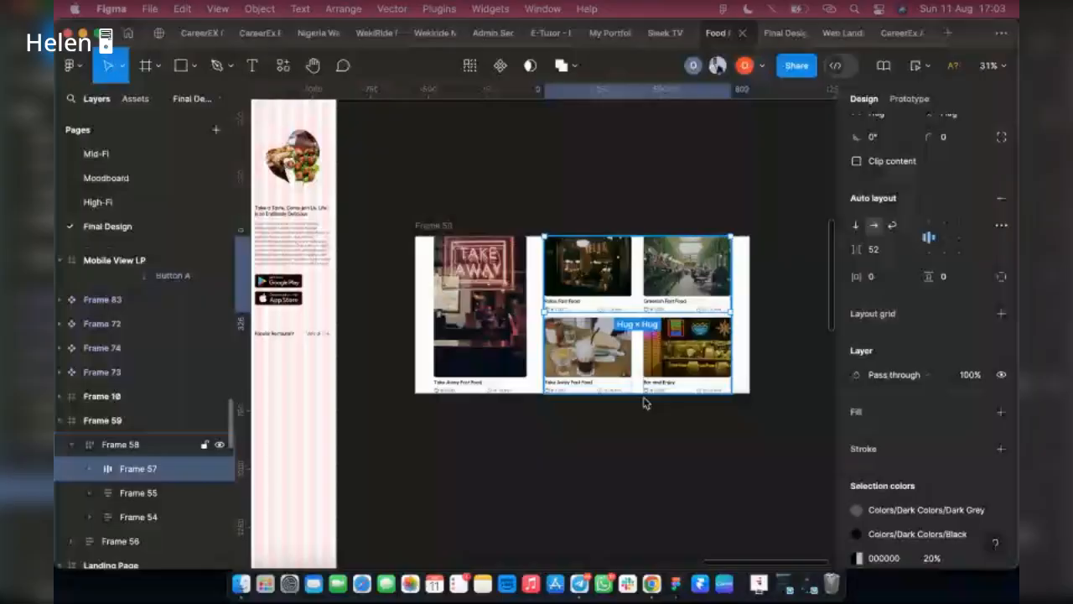
click(126, 445)
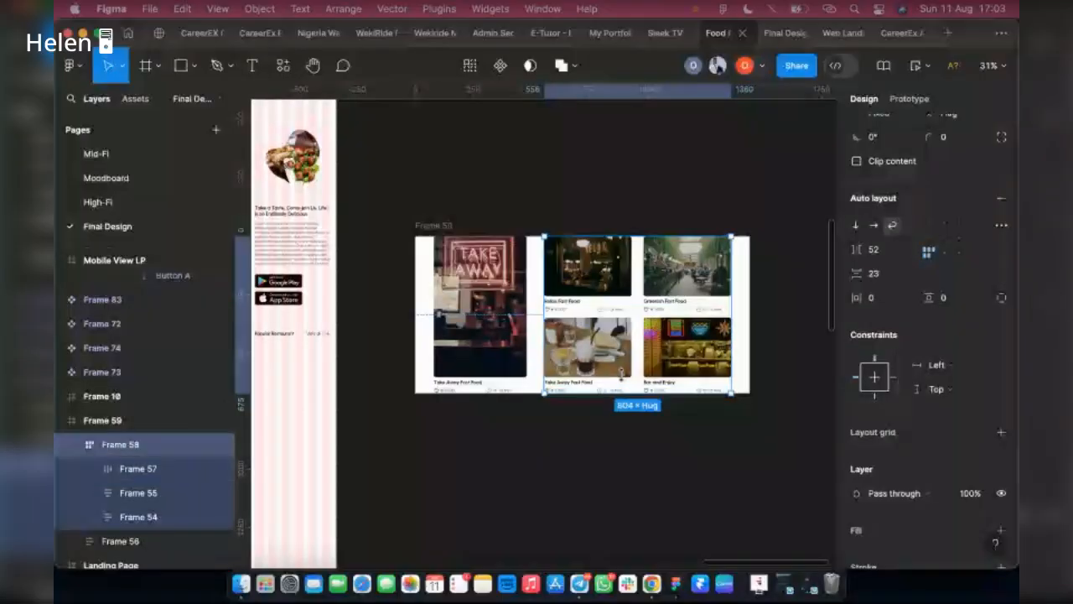
right_click(622, 375)
click(675, 378)
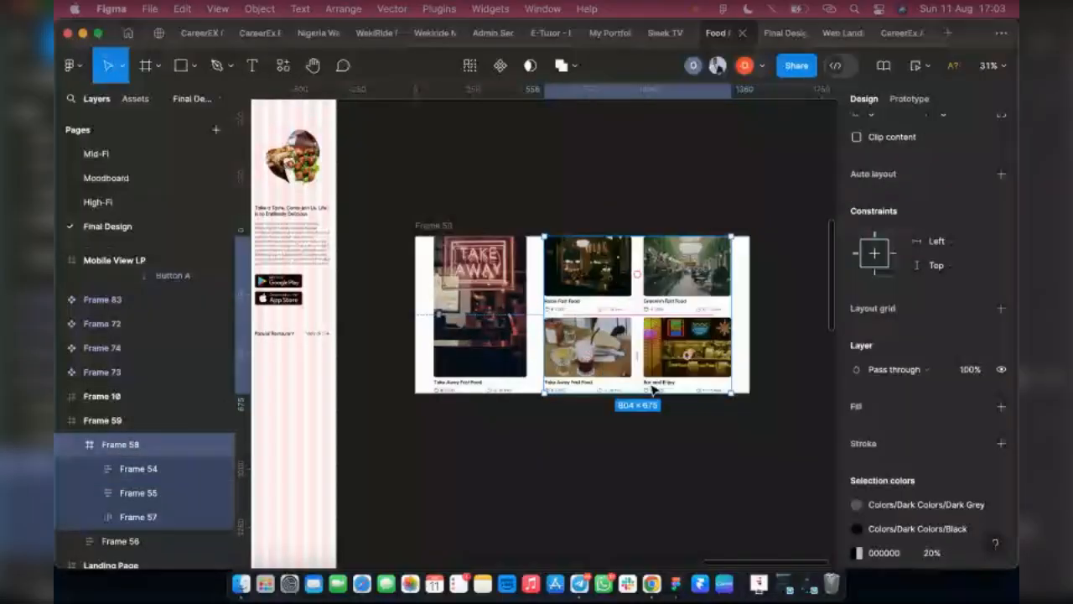
key(super+shift+g)
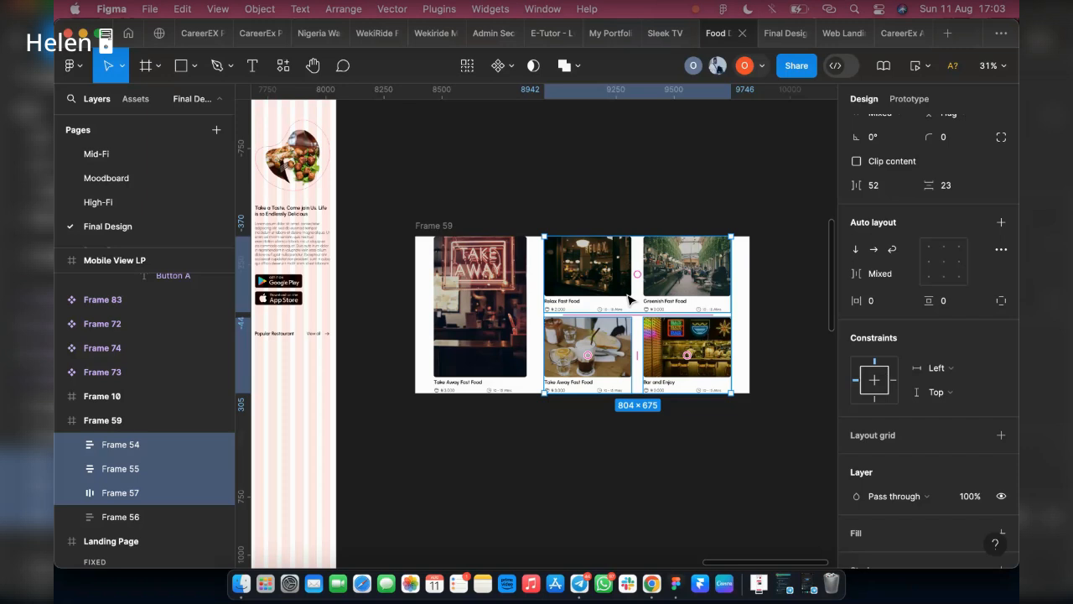
key(Return)
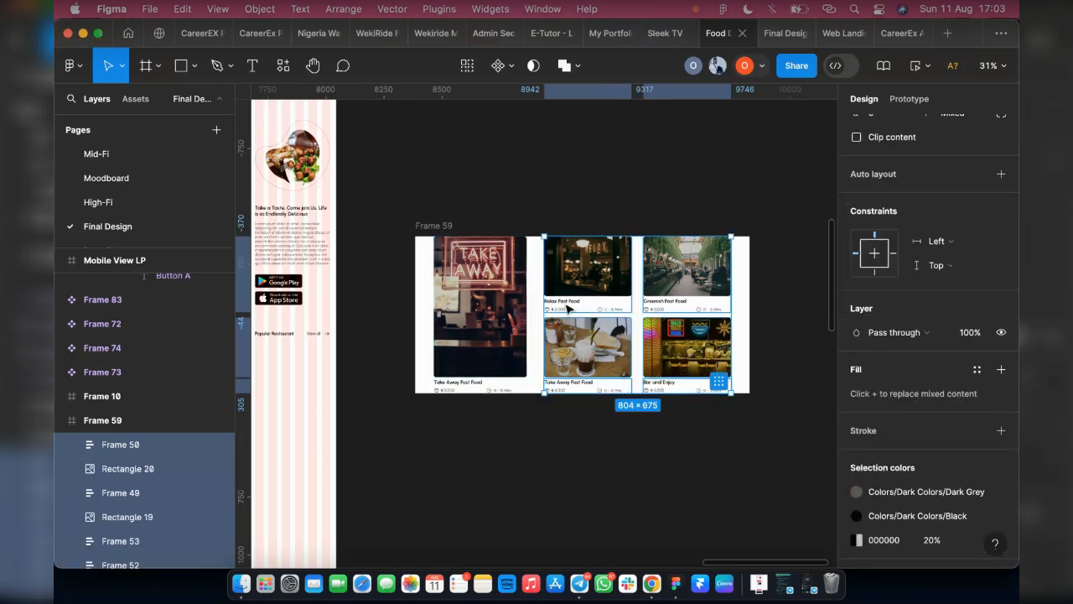
key(shift+Return)
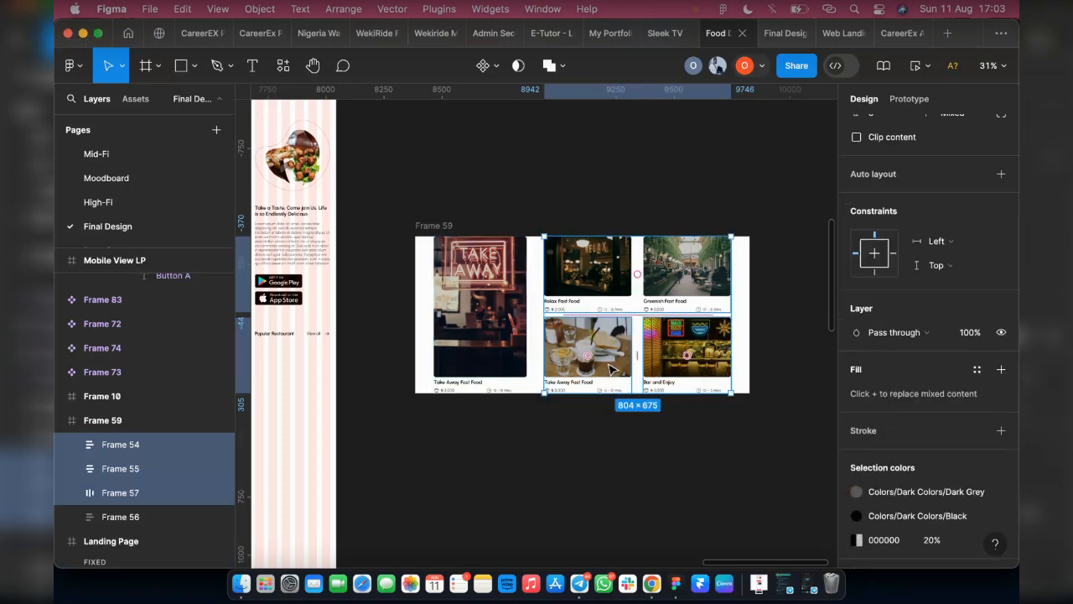
Step: Ungroup Frames 54, 55 and 57 inside Frame 59 so the smaller restaurant cards can be selected individually
key(Return)
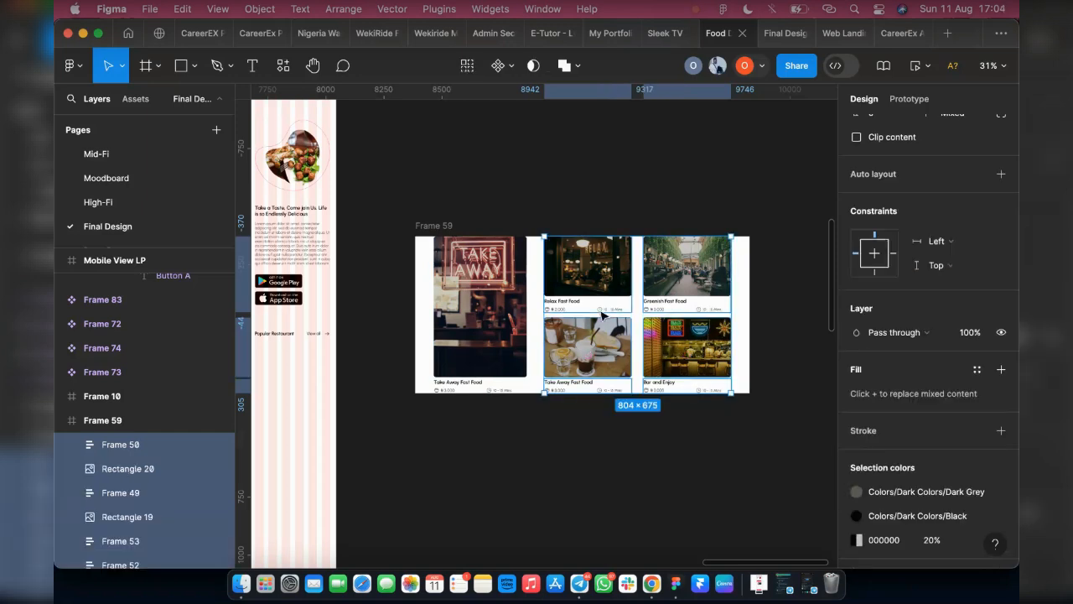
scroll(587, 277, down, 2)
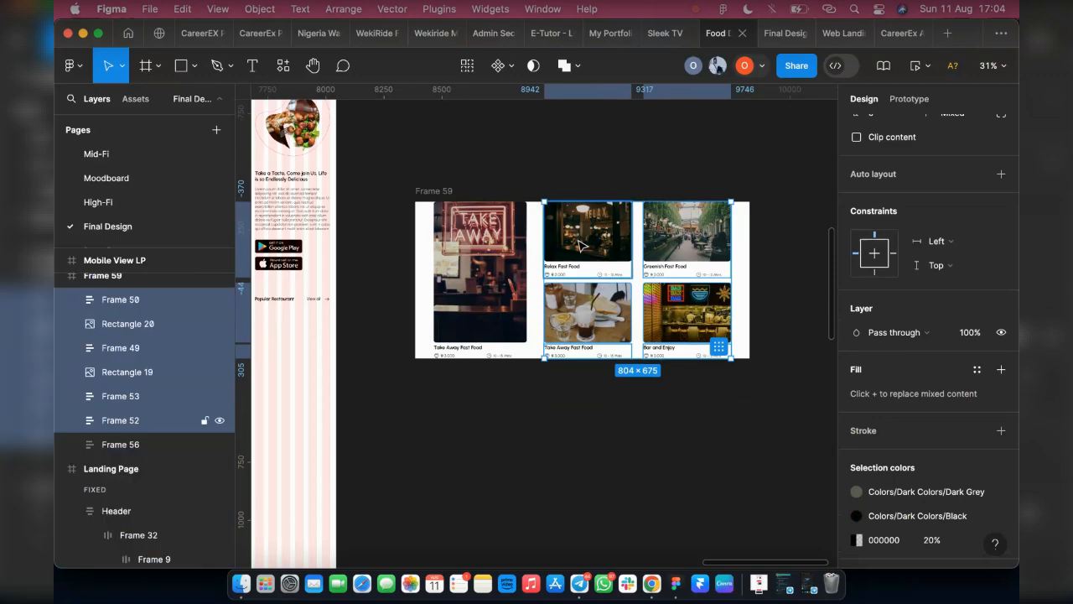
click(579, 245)
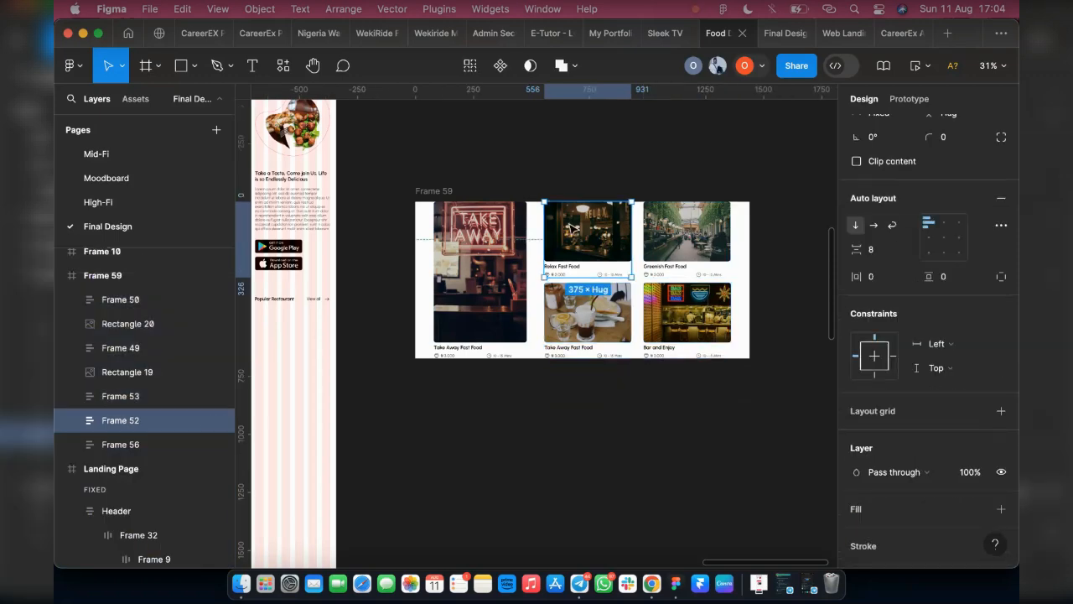
click(418, 194)
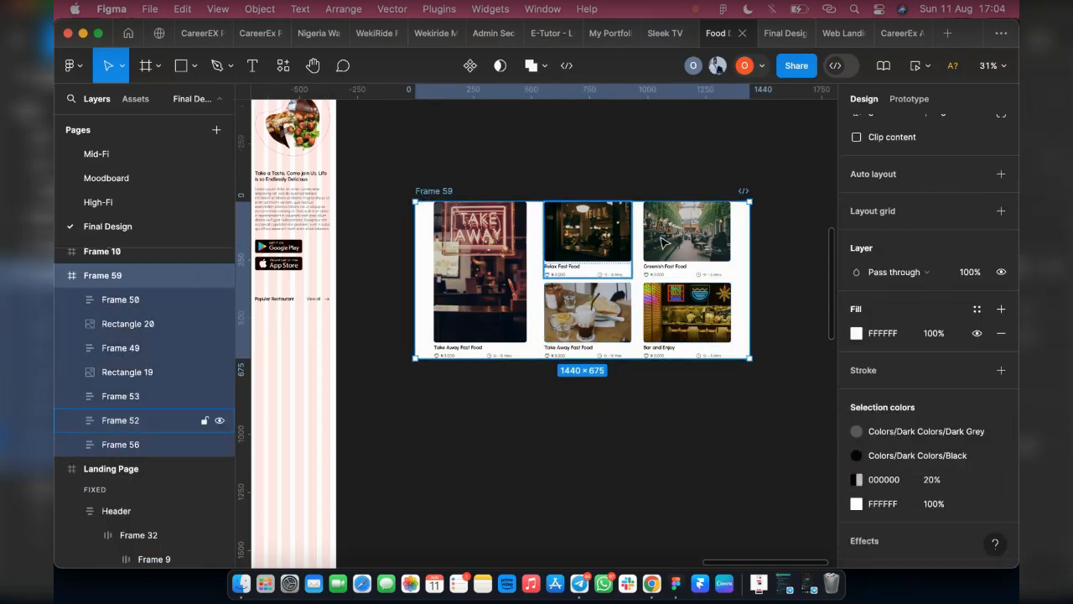
Step: Move the Relax Fast Food and Greenish Fast Food cards out of Frame 59 onto the empty canvas just below it
click(614, 241)
shift+click(678, 241)
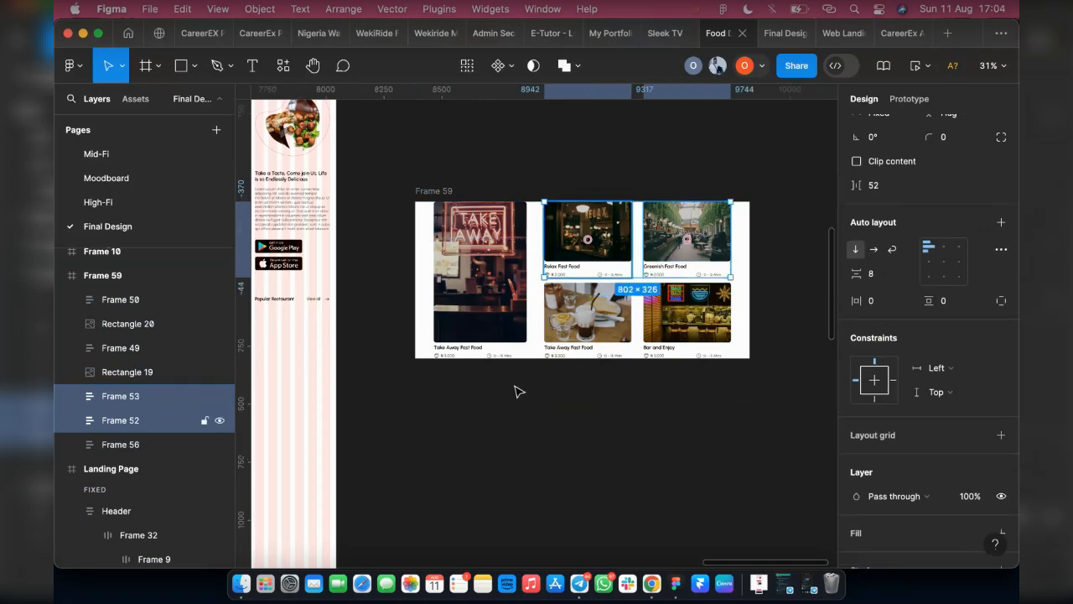
drag(586, 237, 321, 373)
scroll(321, 373, left, 3)
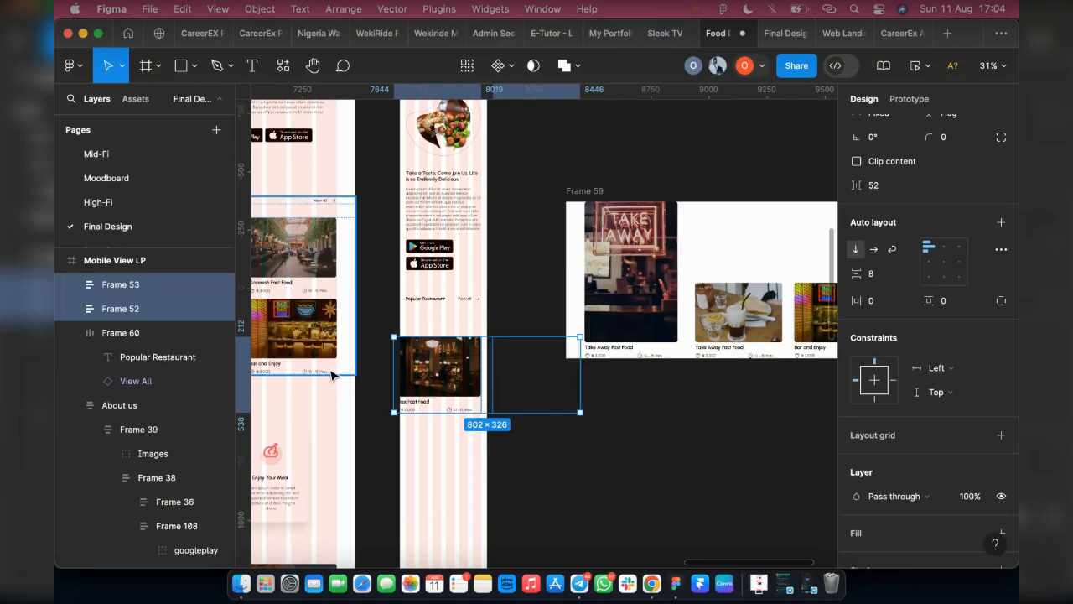
scroll(501, 400, up, 3)
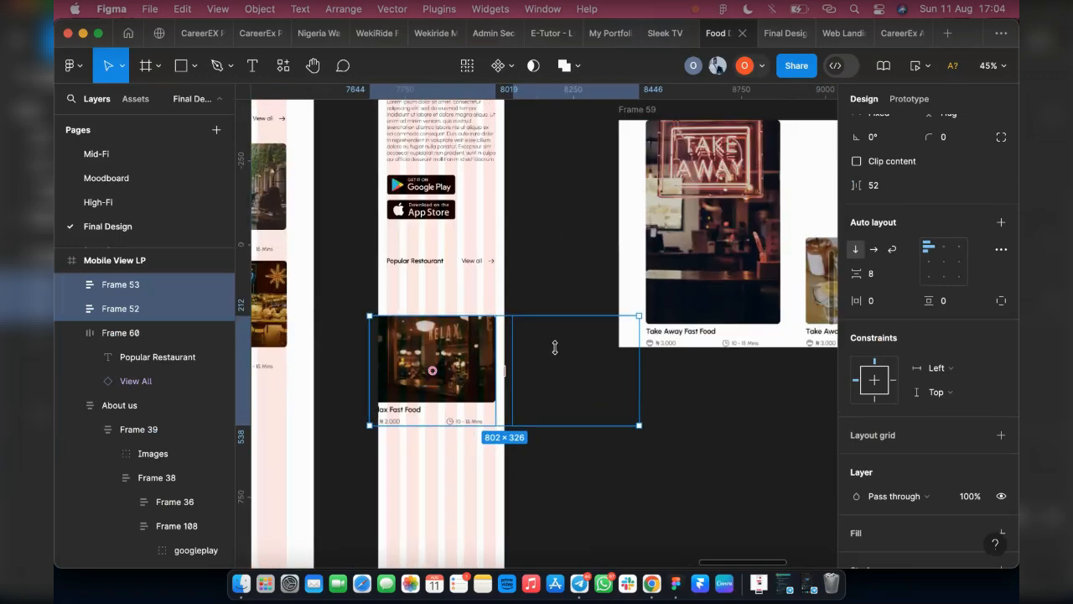
drag(439, 363, 655, 443)
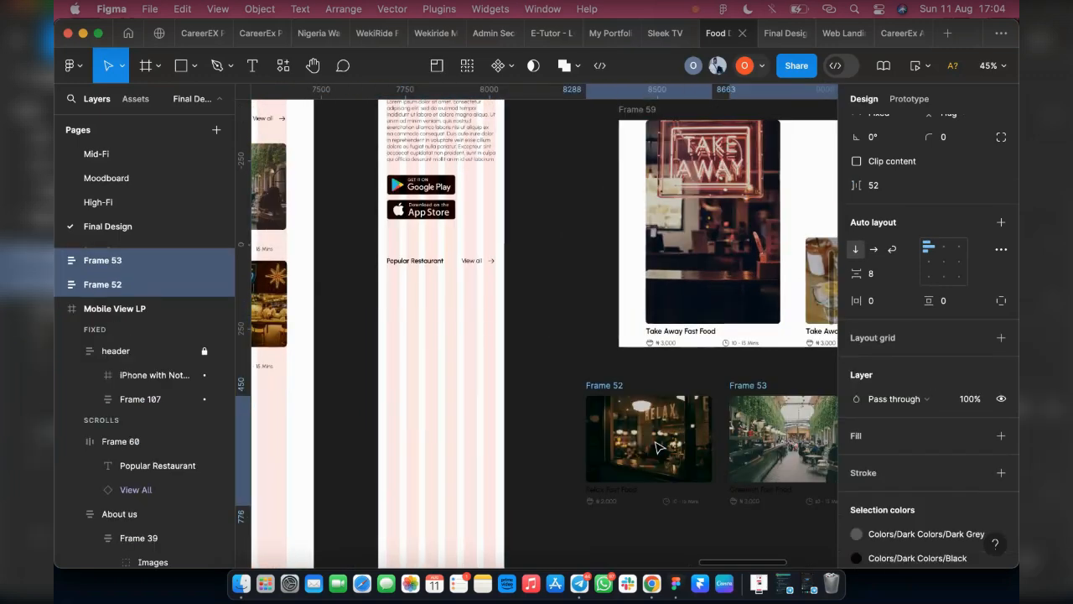
scroll(553, 417, right, 3)
scroll(553, 416, up, 2)
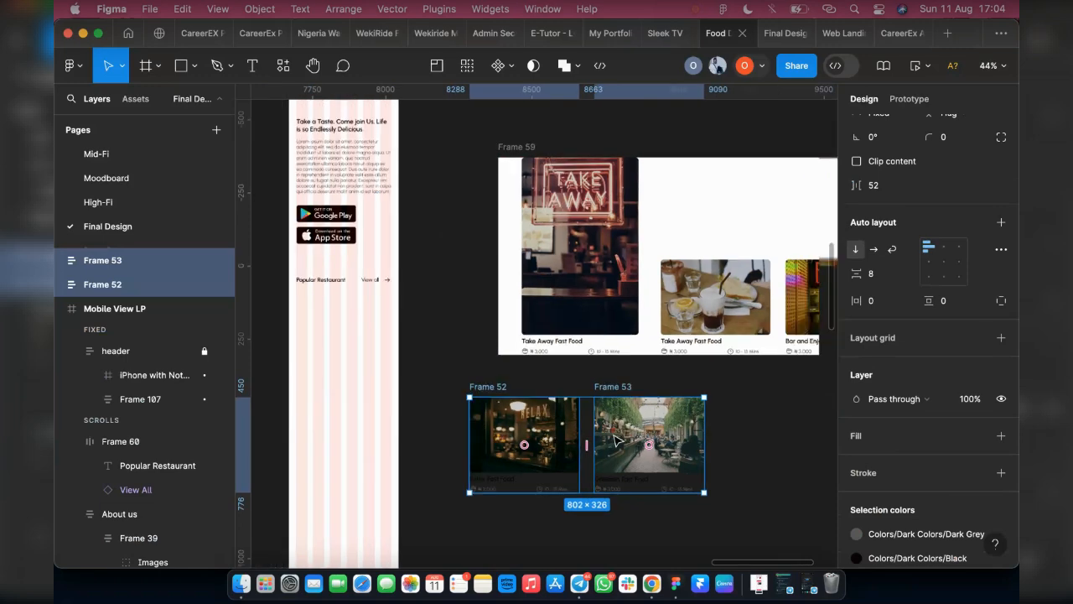
Step: Draw a frame about 2131 × 2441 px around Frame 59 and the two loose restaurant cards
scroll(553, 417, down, 3)
key(f)
scroll(368, 194, down, 5)
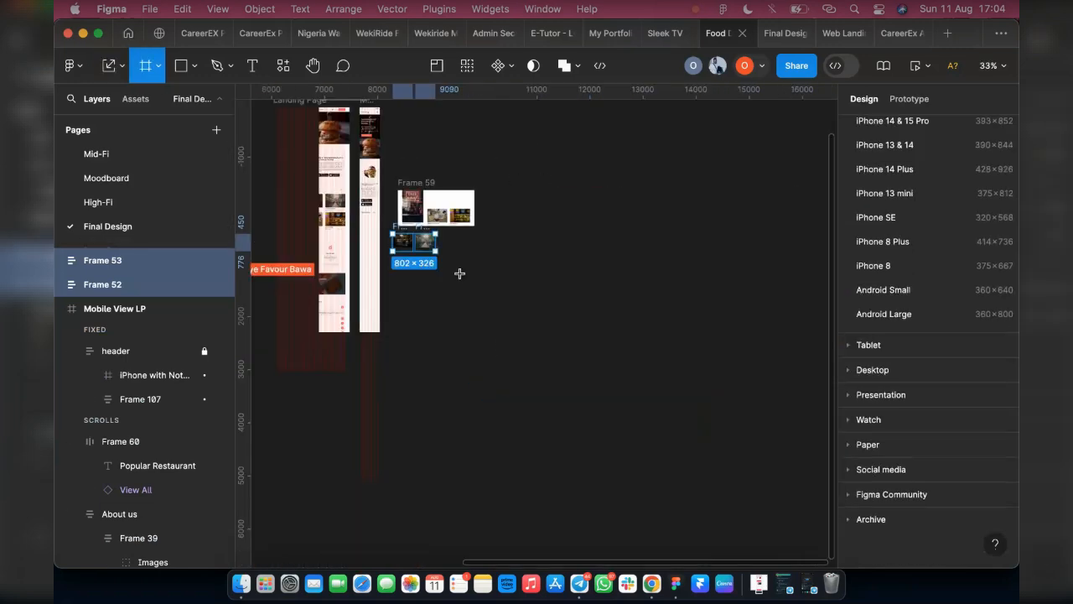
drag(386, 164, 500, 291)
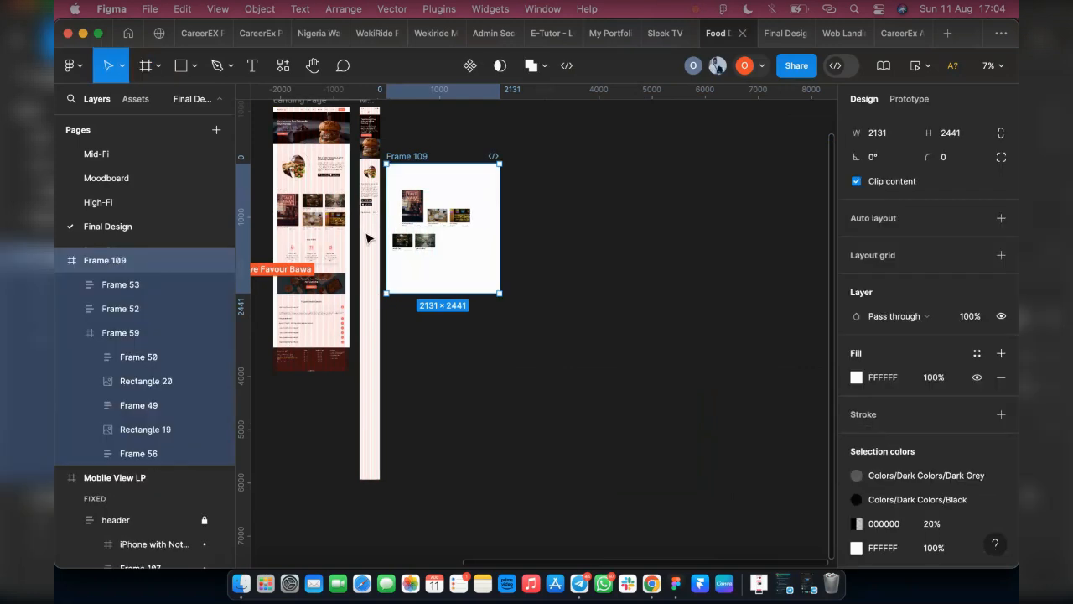
Step: Ungroup Frame 59 so its restaurant cards sit directly inside the new large frame
scroll(375, 240, up, 3)
scroll(436, 179, up, 5)
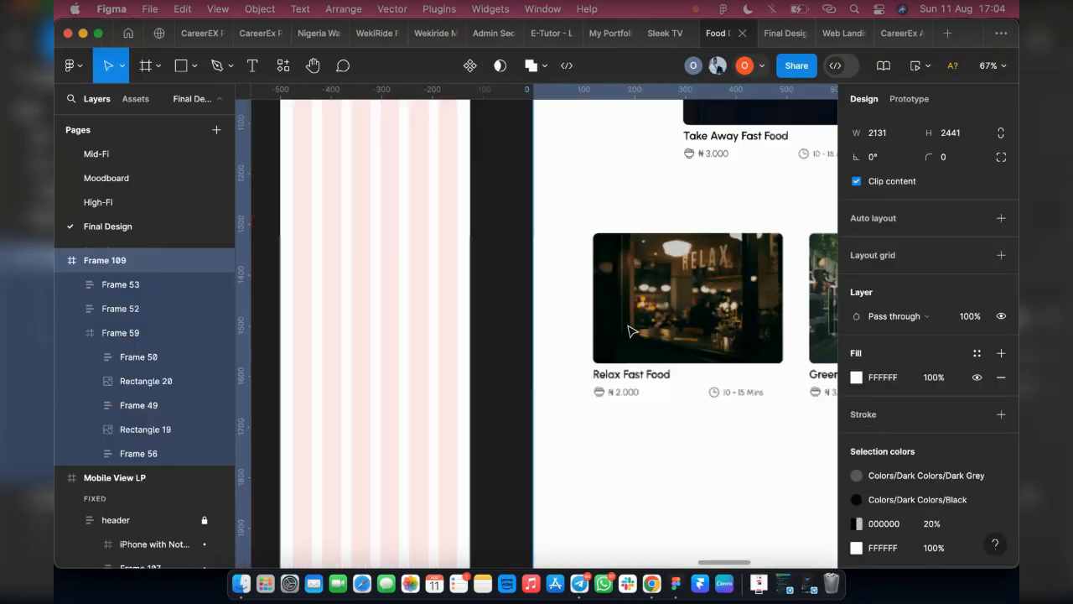
scroll(734, 208, down, 2)
click(734, 208)
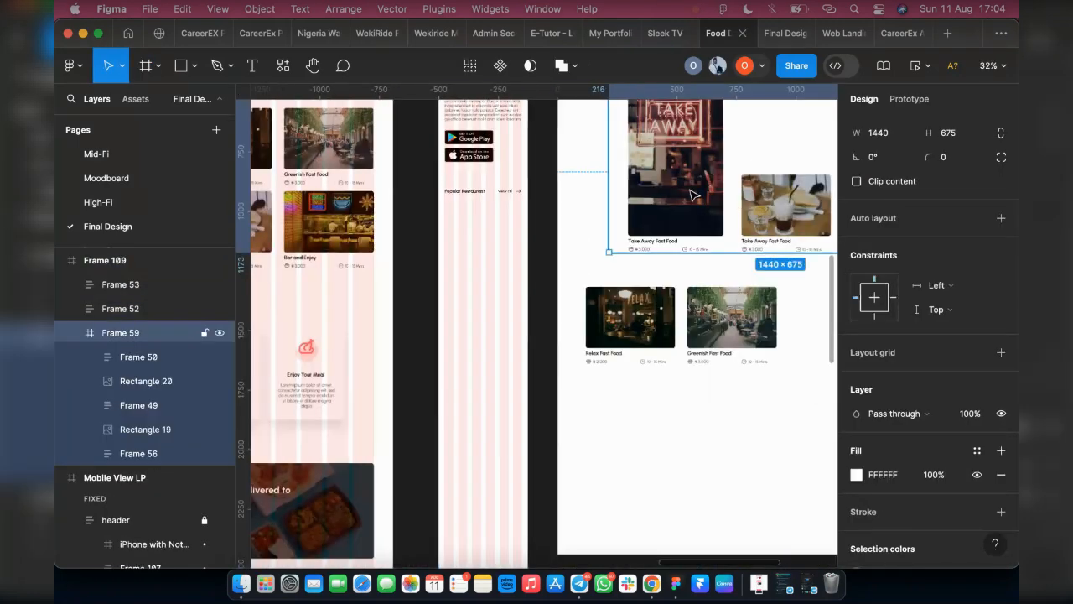
key(super+shift+g)
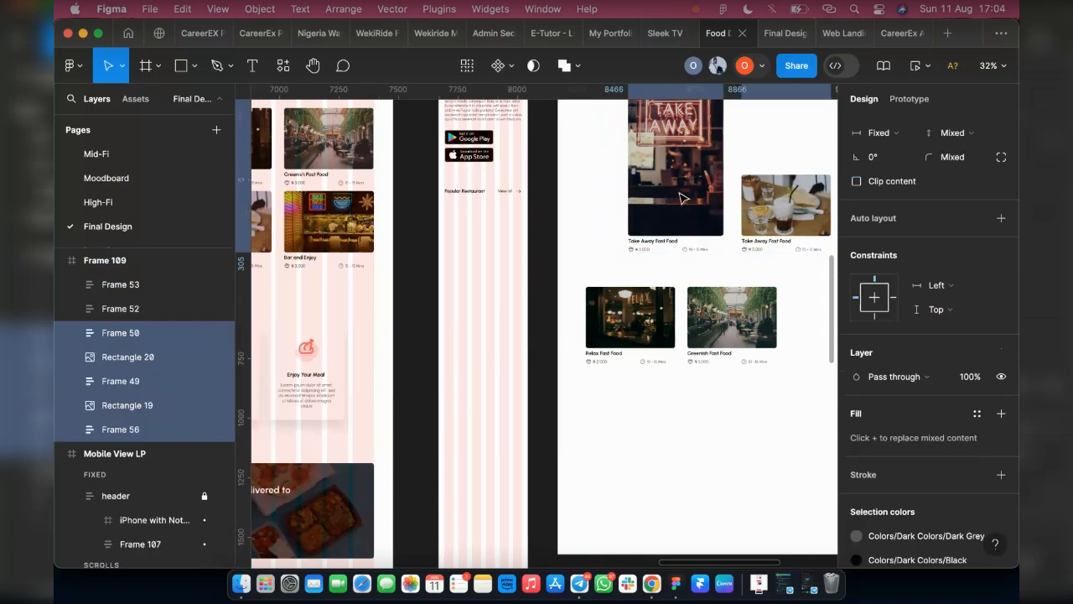
Step: Move the large Take Away Fast Food card onto the mobile page, directly under the Popular Restaurant heading
click(681, 198)
drag(681, 198, 499, 290)
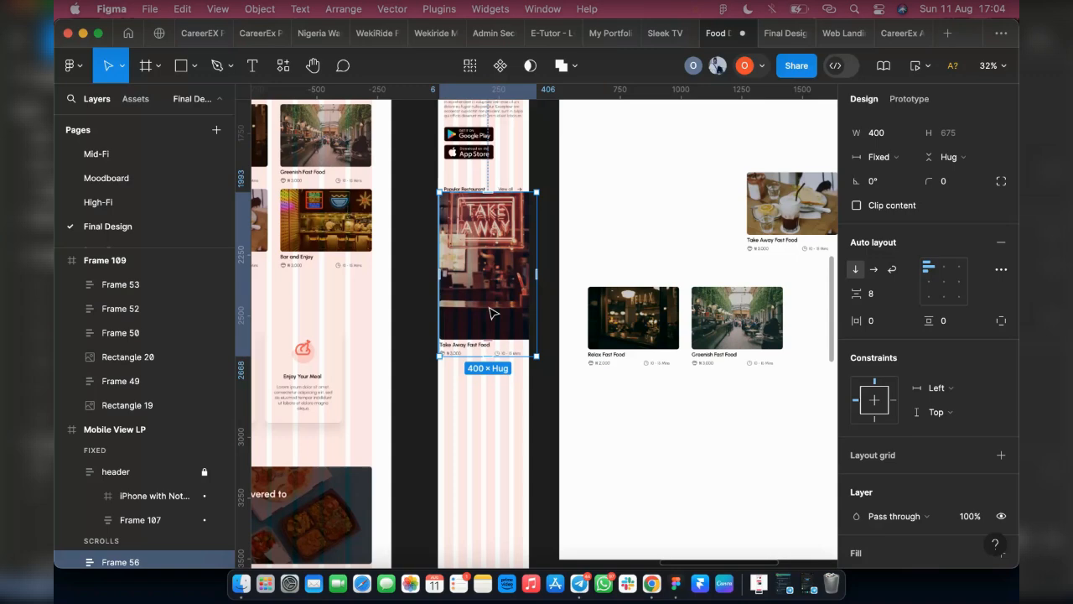
scroll(508, 312, up, 10)
scroll(503, 320, down, 10)
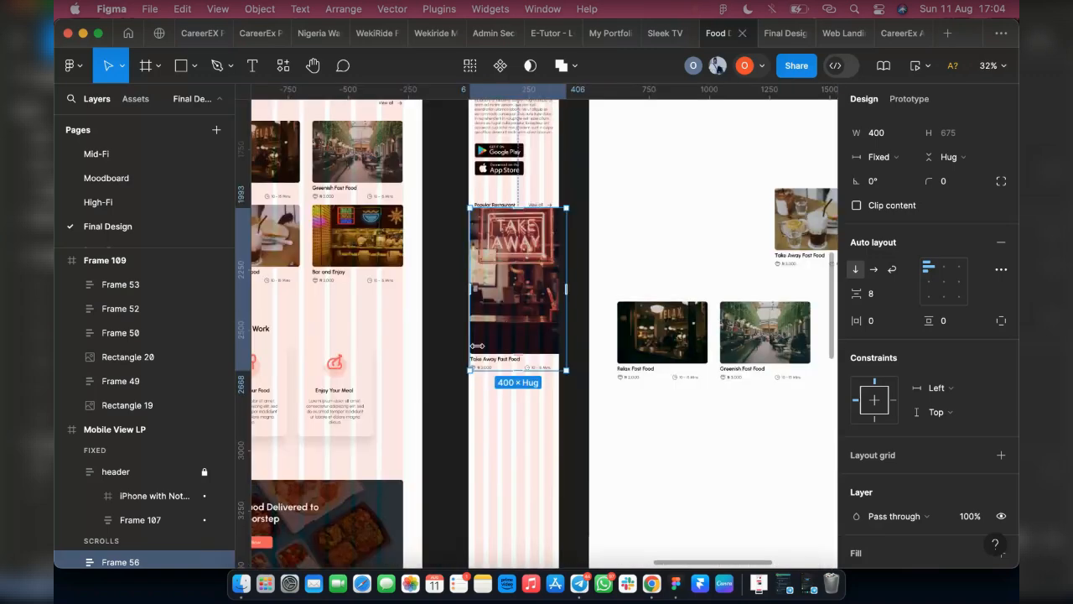
Step: Narrow the image of the mobile Take Away Fast Food card to 370 px wide
click(502, 350)
click(498, 350)
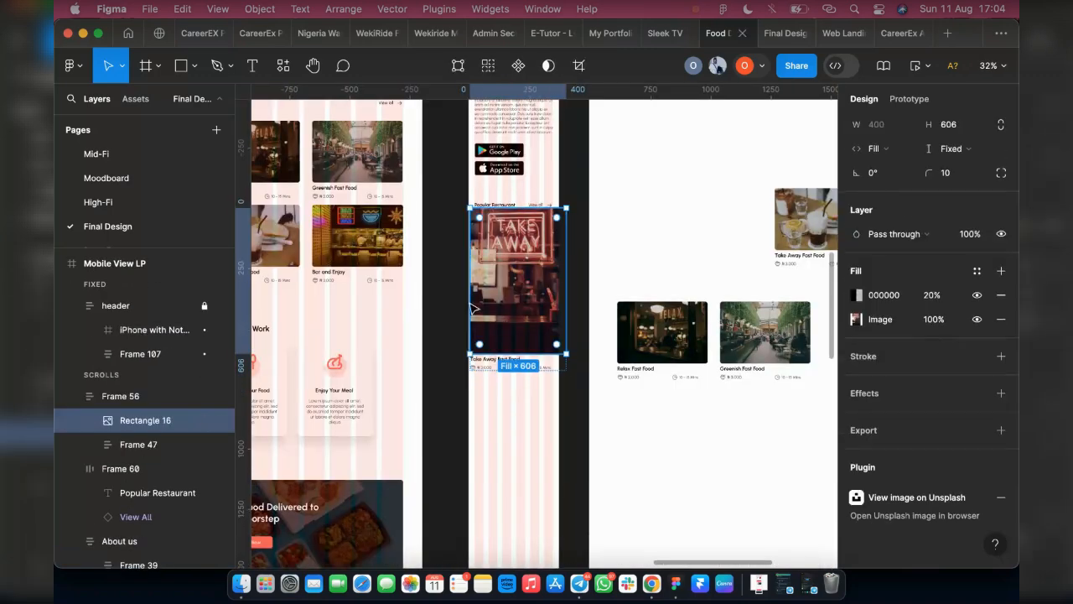
scroll(467, 297, up, 1)
scroll(468, 297, up, 2)
drag(468, 296, 479, 297)
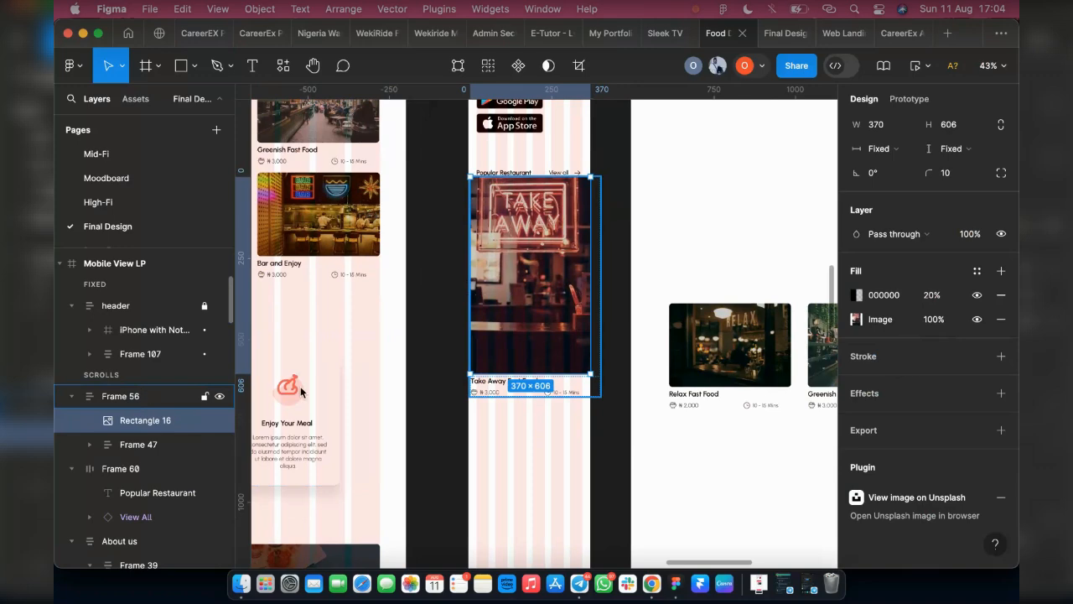
Step: Place the Take Away Fast Food card at X 25 on the mobile page, in line with the heading and column grid
click(141, 395)
scroll(872, 158, up, 3)
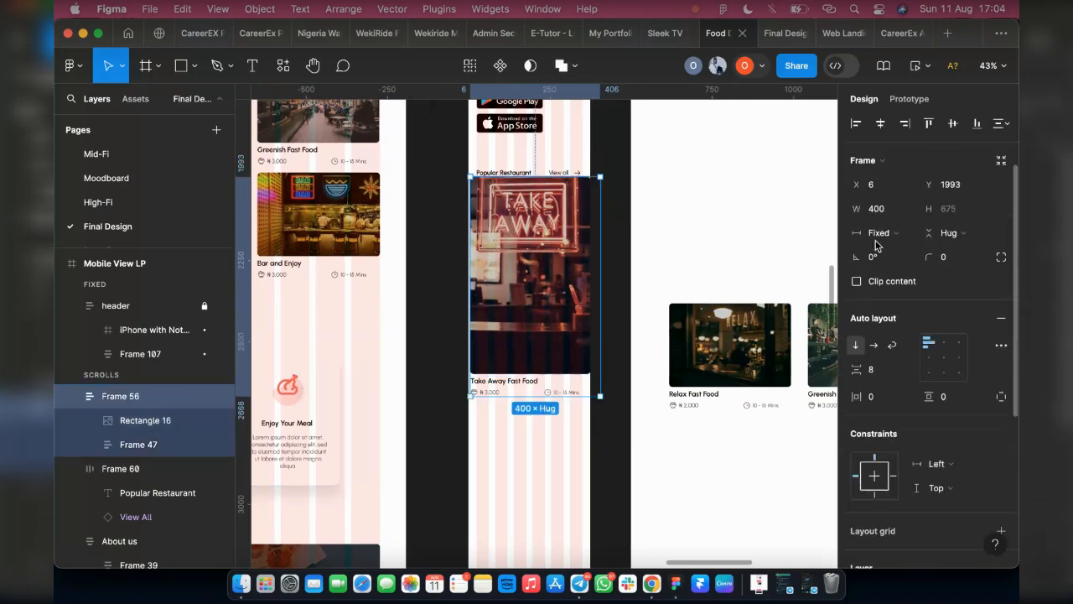
click(856, 125)
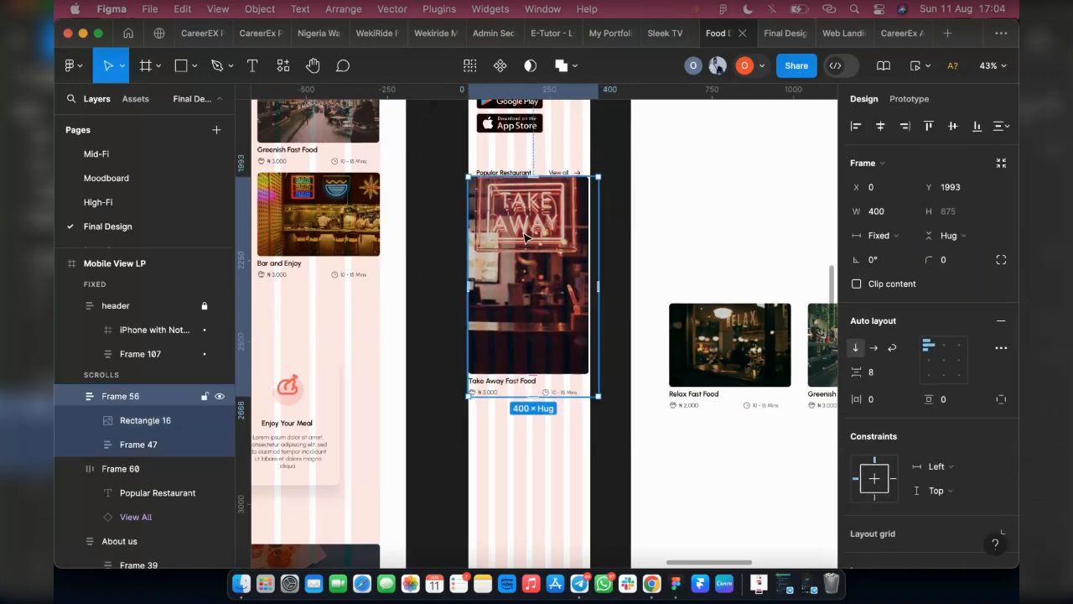
scroll(520, 232, up, 3)
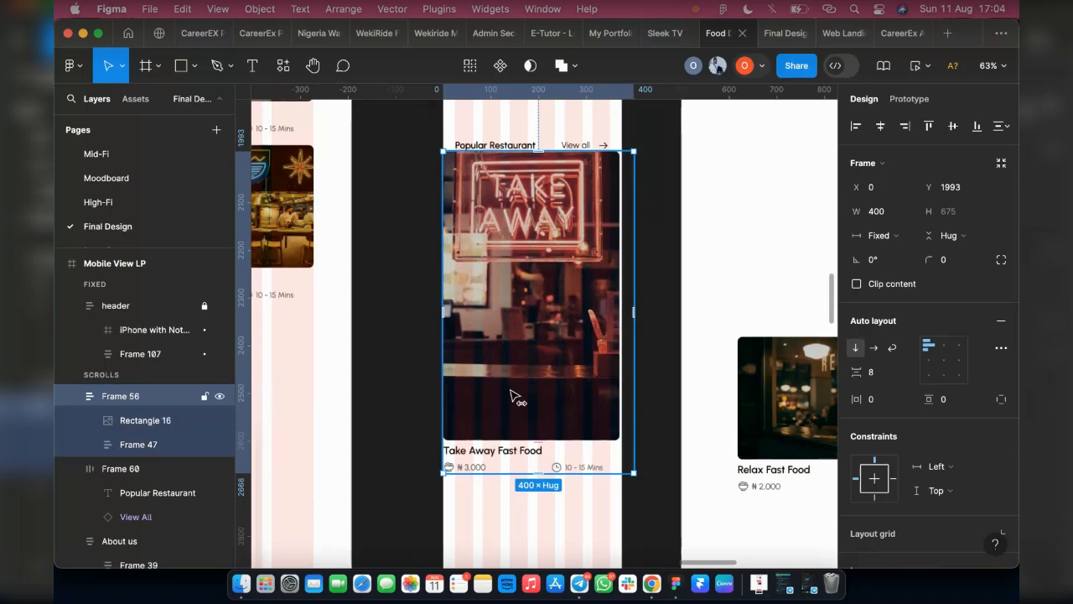
drag(515, 396, 518, 398)
Step: Resize the Take Away Fast Food card's image to 325 × 439 px
double_click(546, 358)
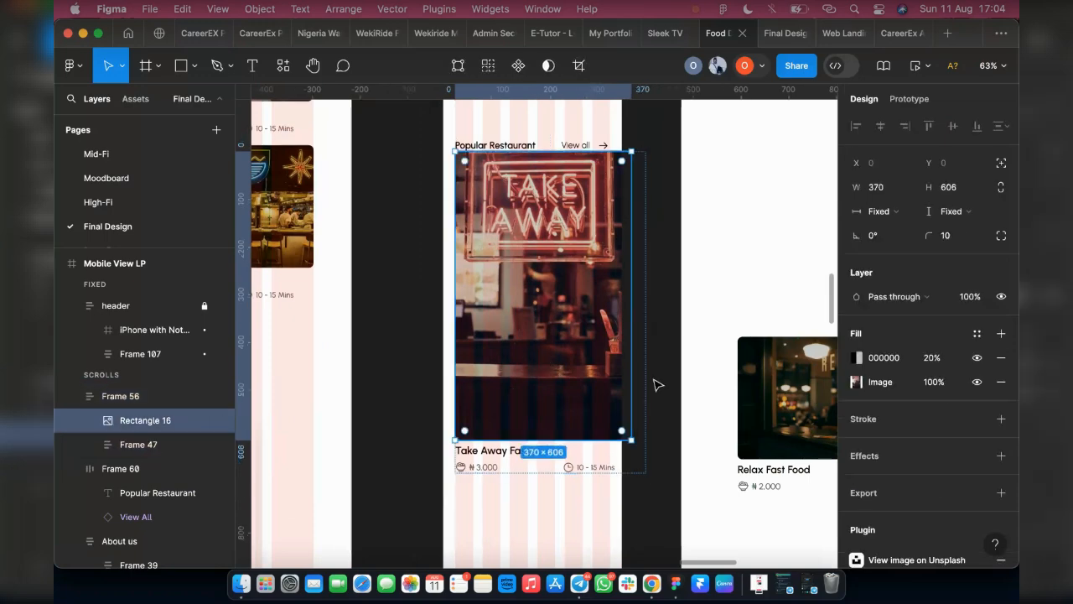
drag(628, 367, 609, 368)
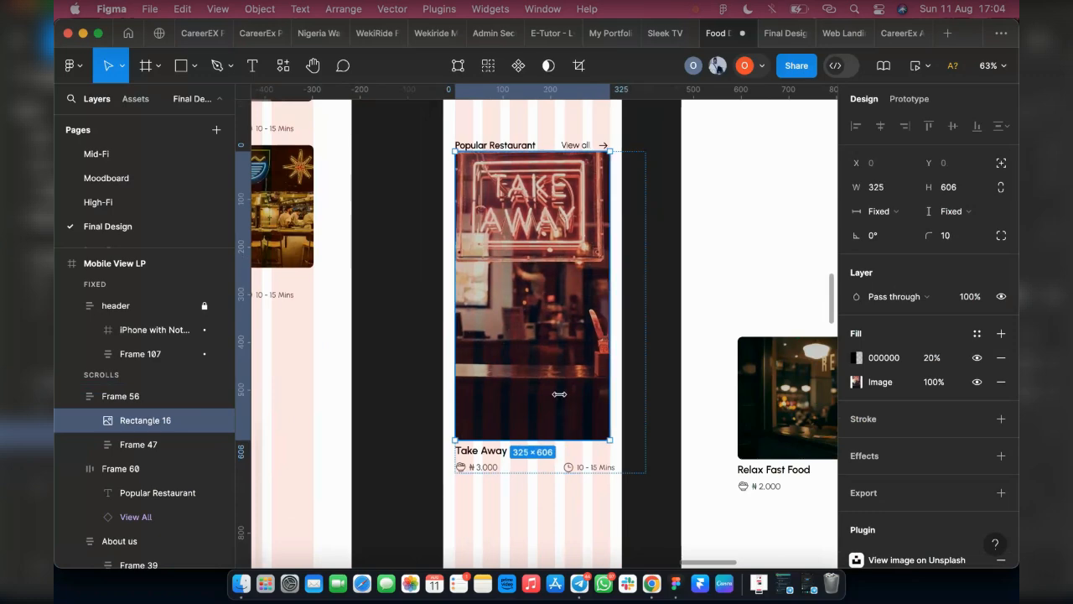
drag(486, 438, 503, 359)
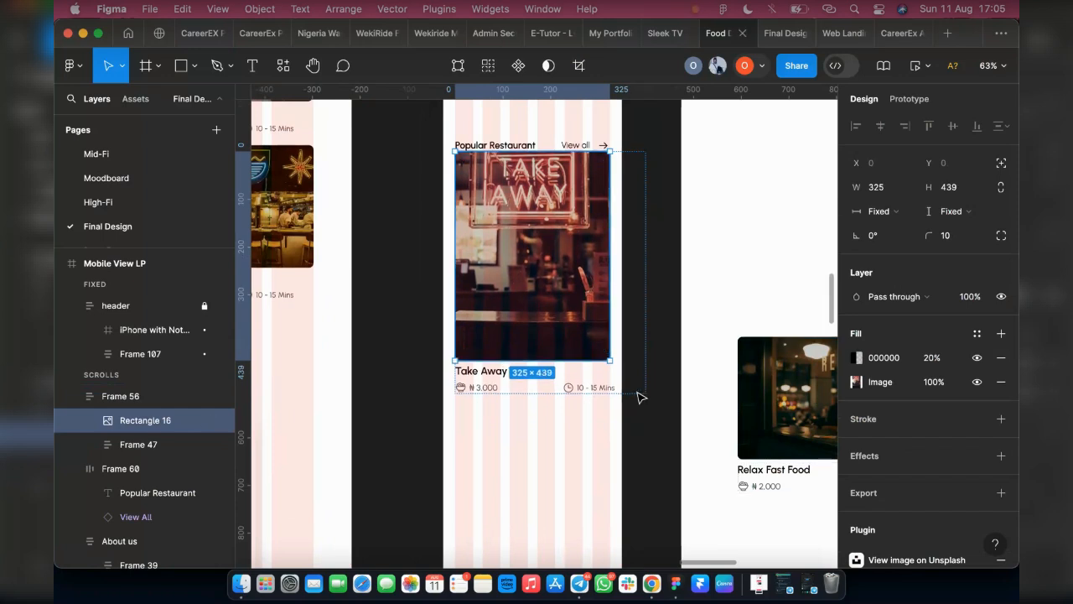
Step: Narrow the Take Away Fast Food card's frame to 325 px so it matches the image width
click(645, 379)
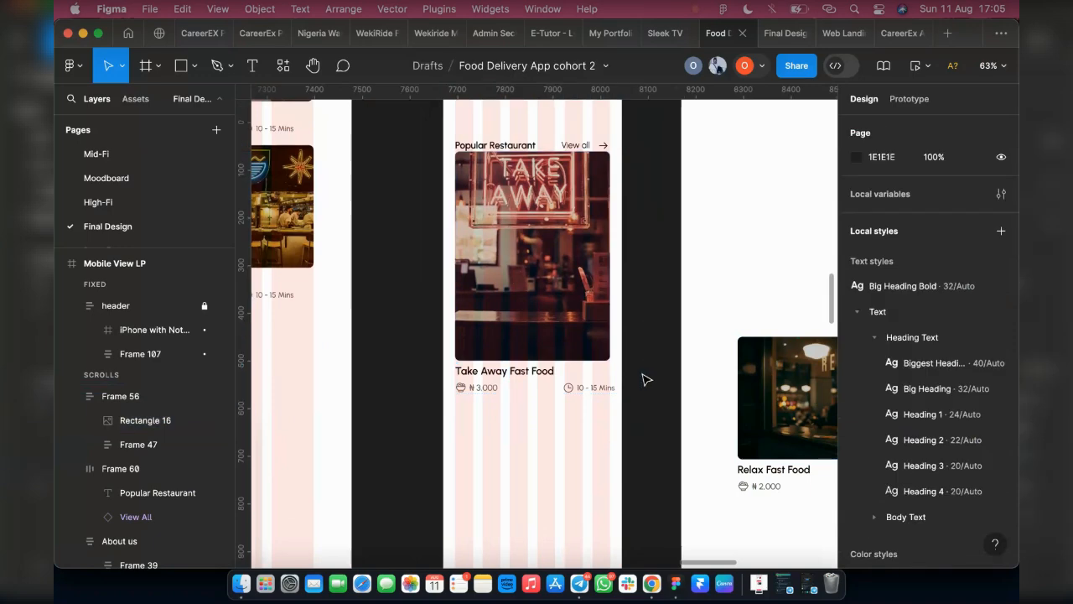
click(587, 379)
drag(652, 323, 610, 325)
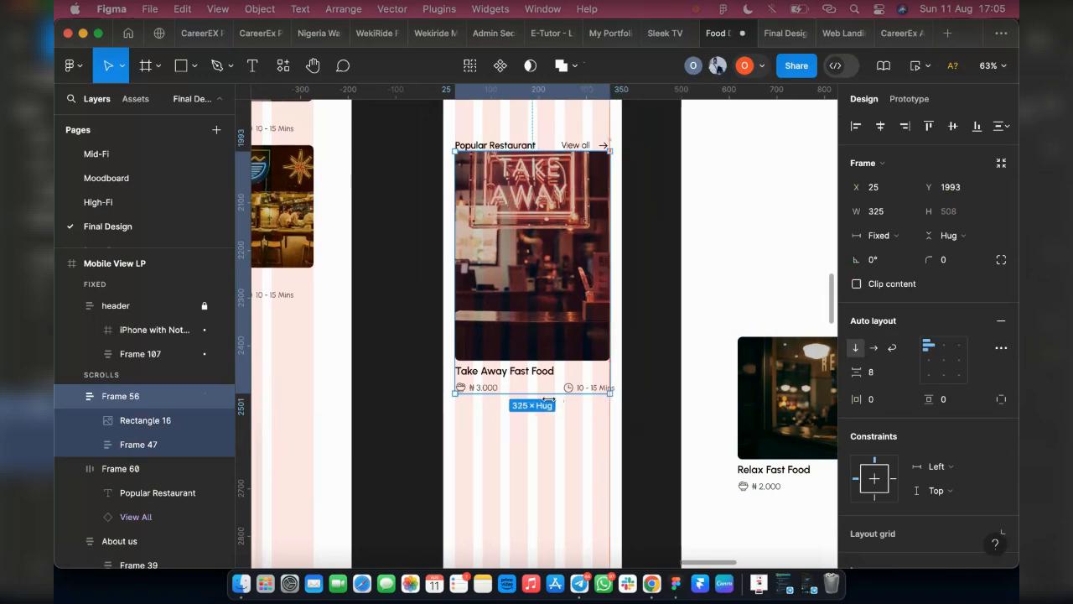
Step: Set the horizontal gap of the card's price and delivery time row to Auto
scroll(548, 399, up, 5)
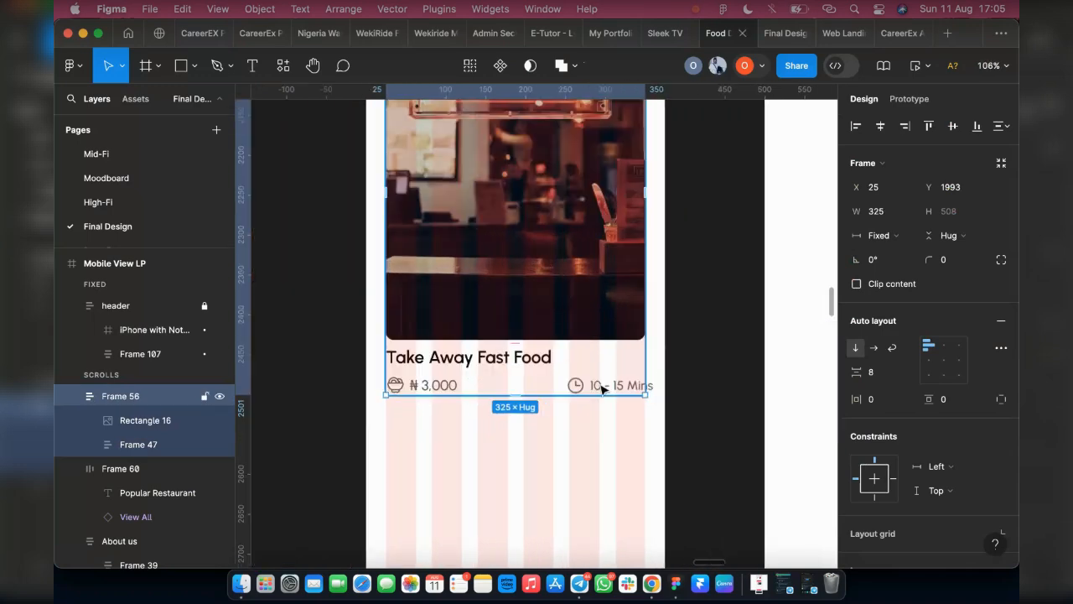
double_click(595, 387)
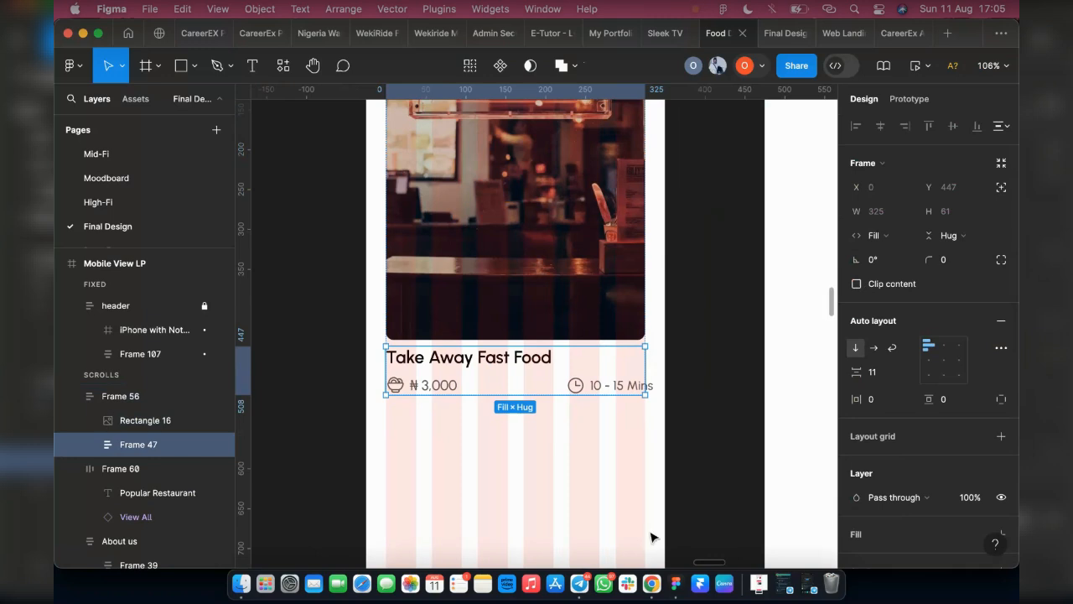
double_click(431, 387)
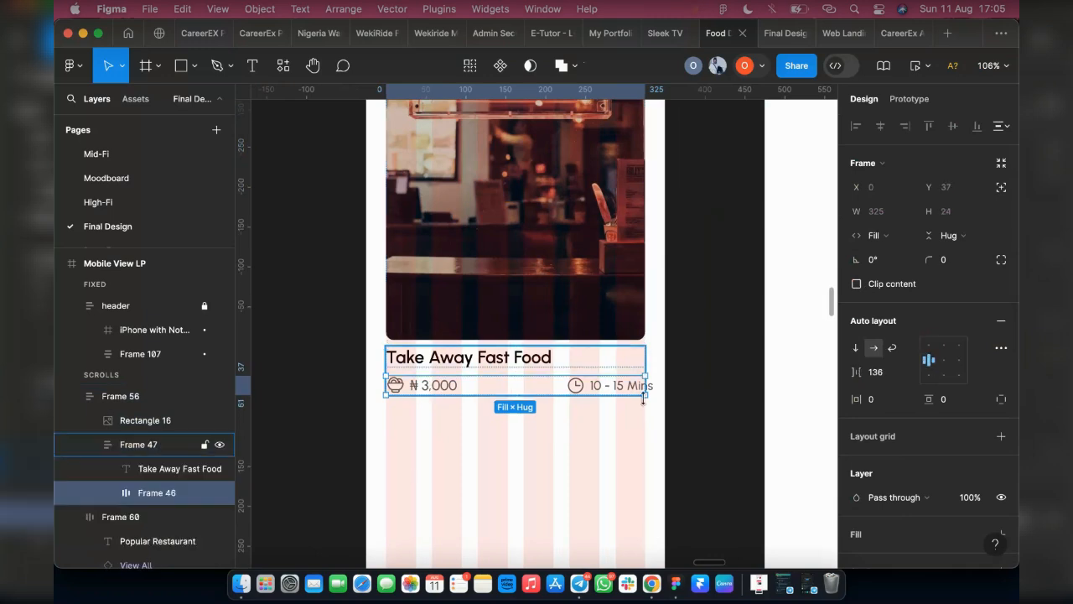
click(909, 377)
click(888, 419)
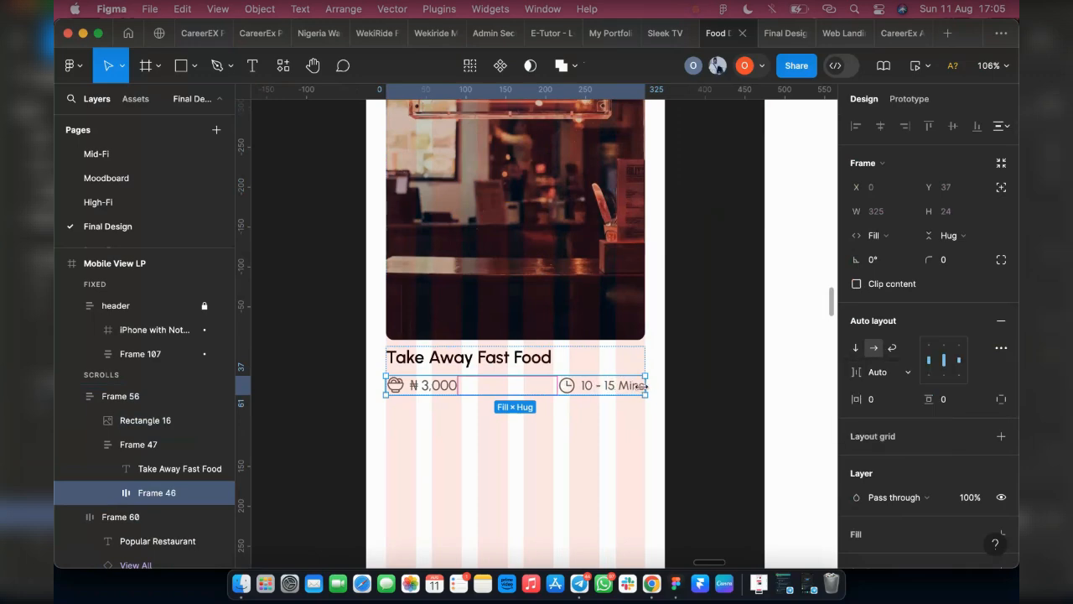
Step: Apply the Heading 3 text style to the Take Away Fast Food card title
click(529, 362)
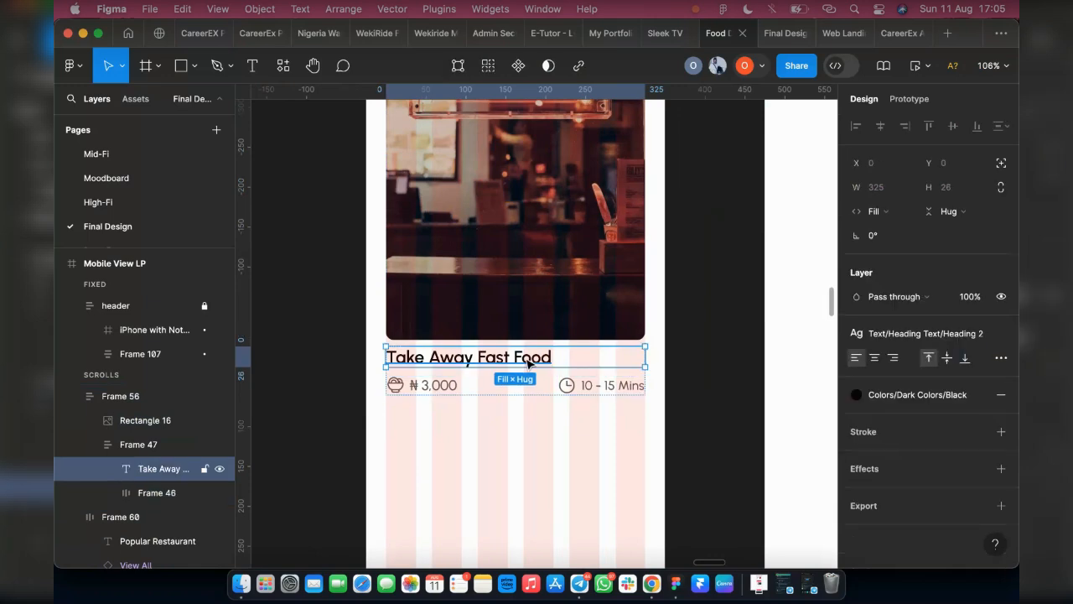
click(955, 332)
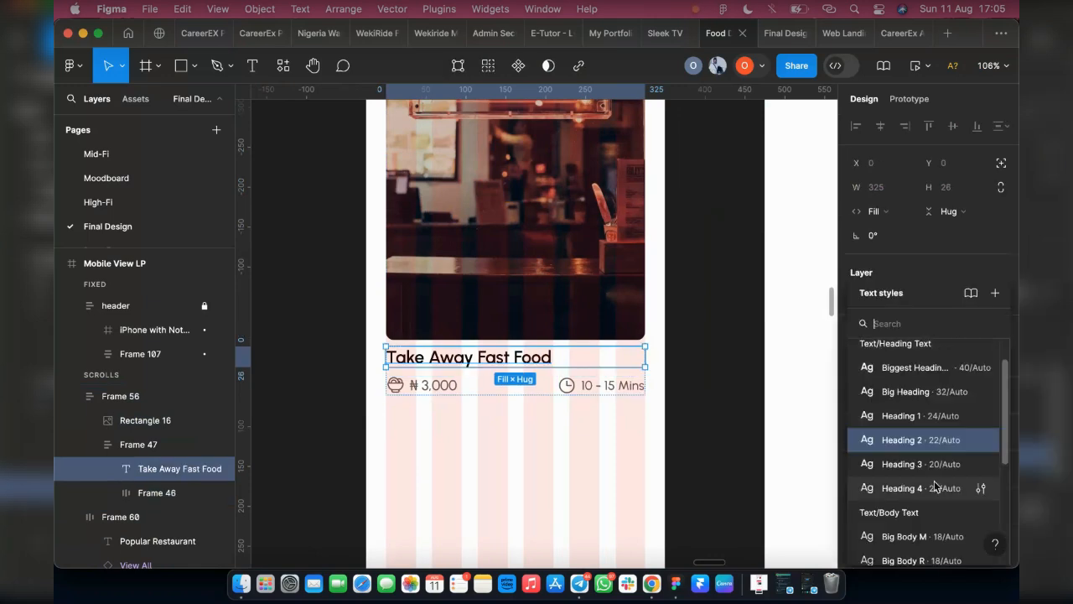
click(981, 464)
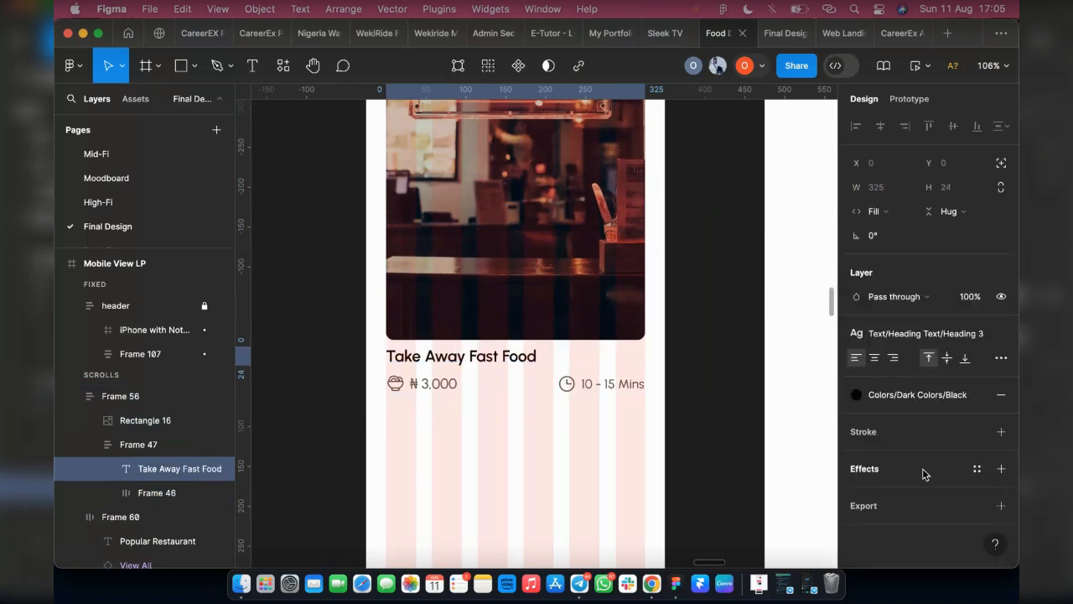
Step: Apply a smaller body text style to the card's delivery time and the Medium Body M style to its price
double_click(419, 386)
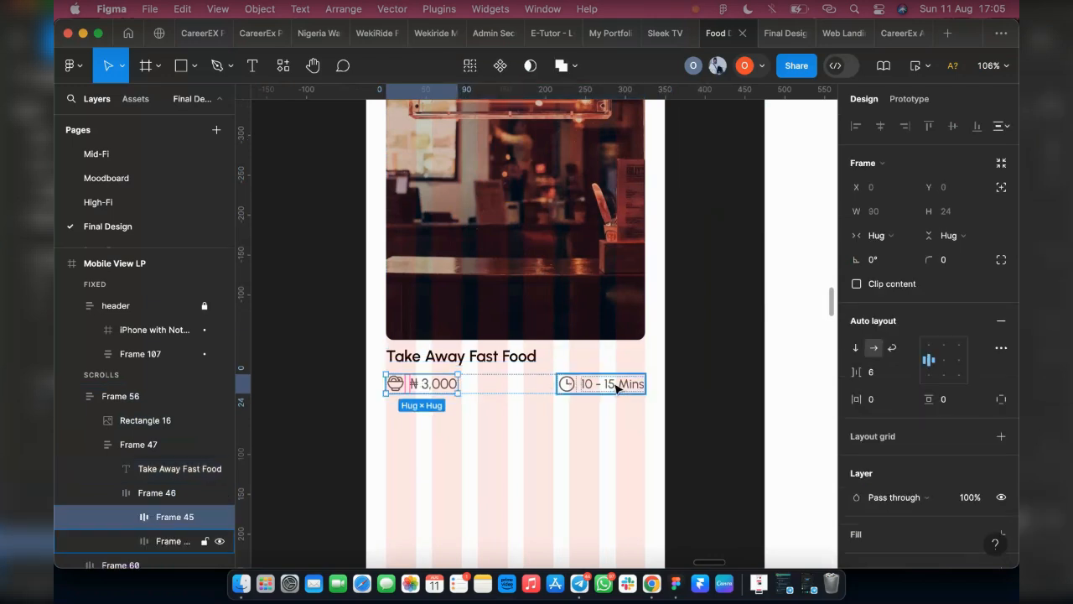
double_click(427, 383)
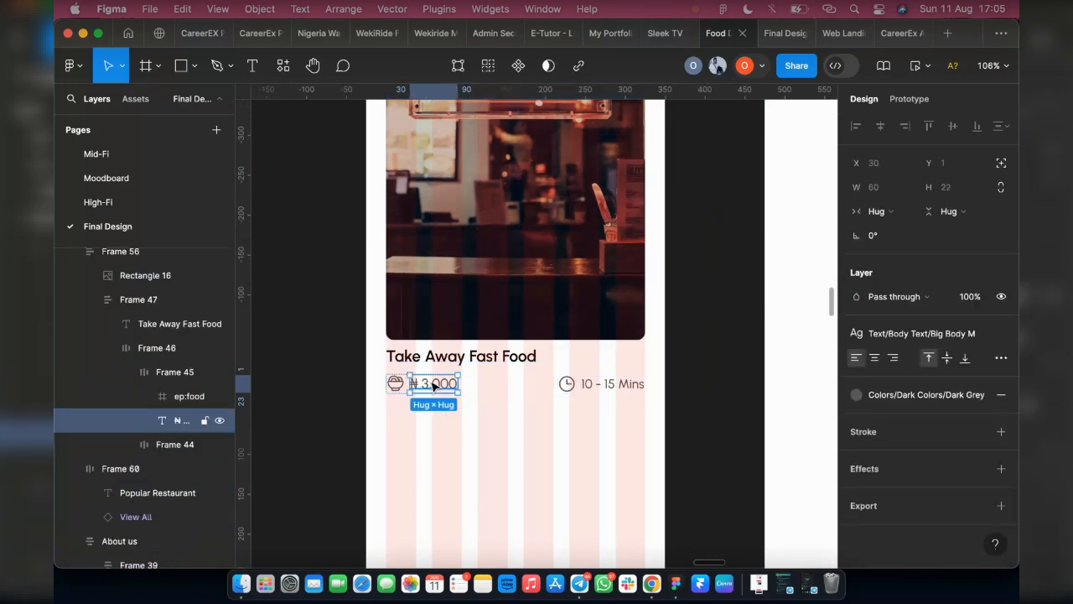
shift+double_click(621, 386)
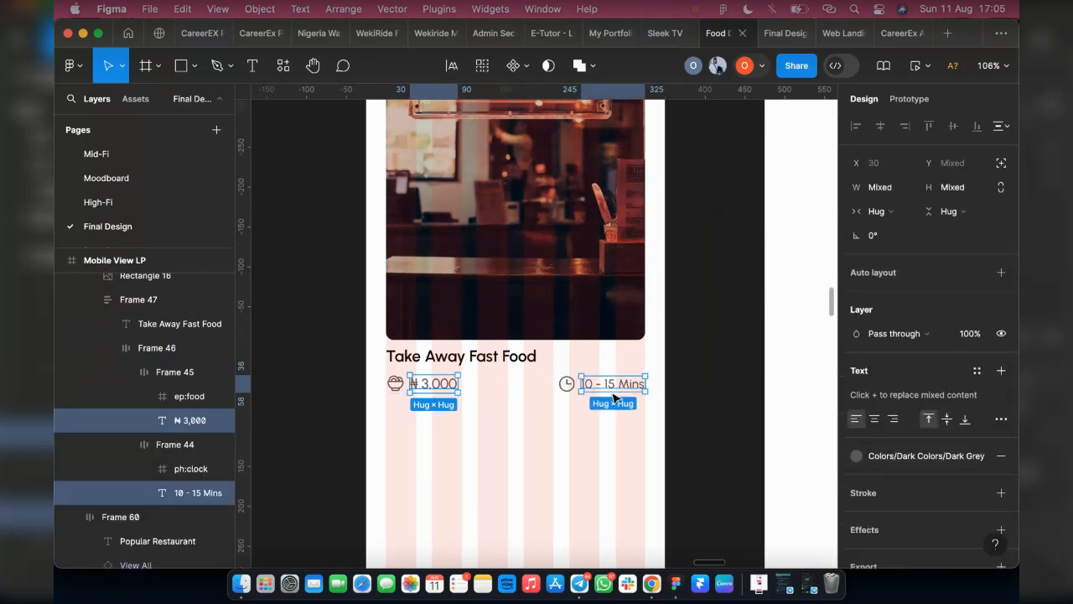
click(610, 390)
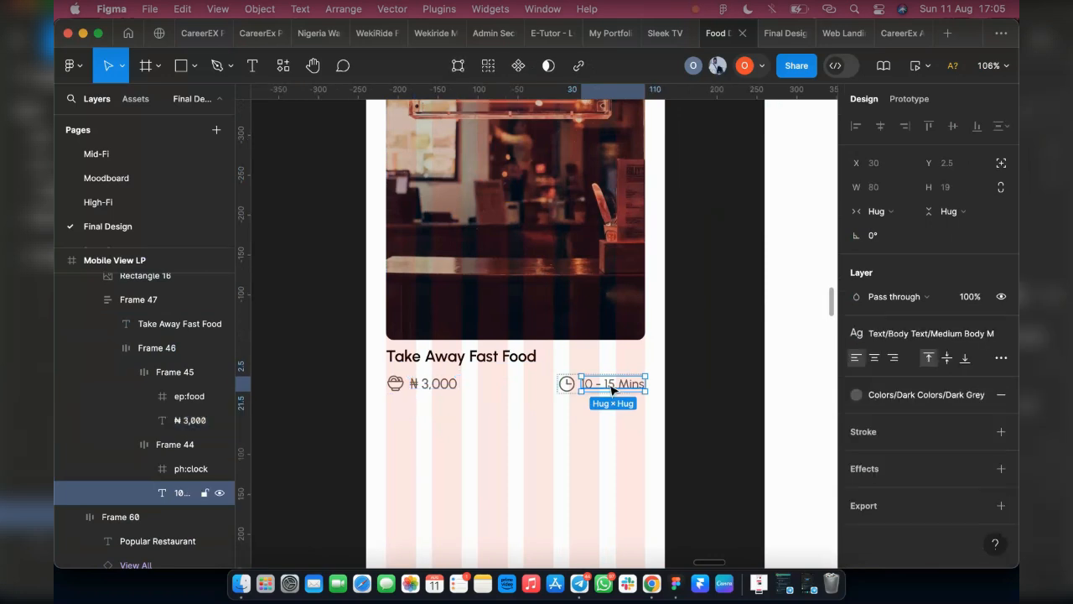
click(905, 333)
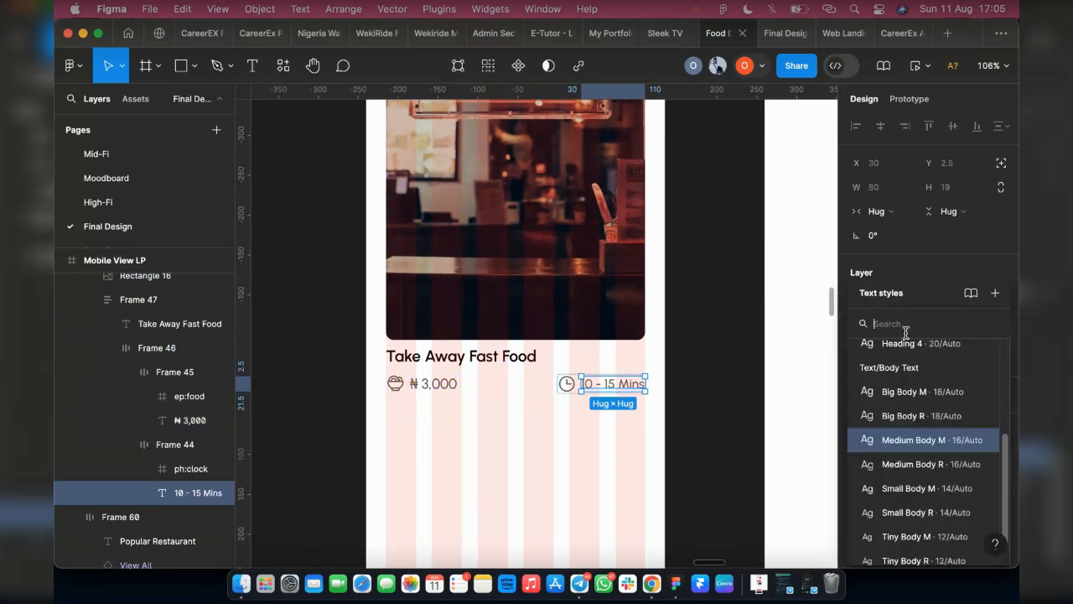
click(439, 391)
click(902, 287)
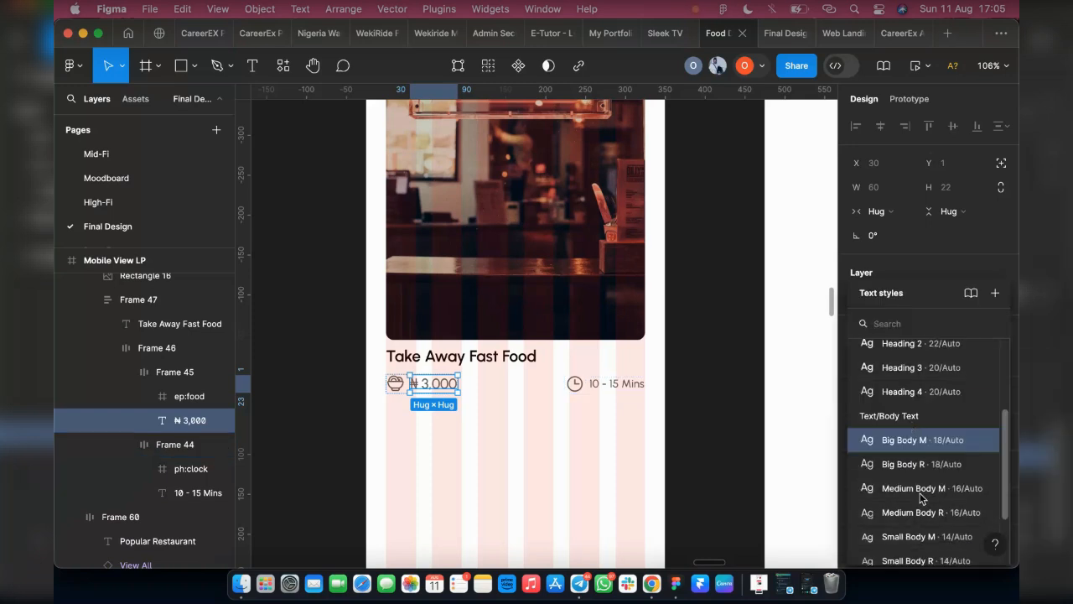
click(921, 493)
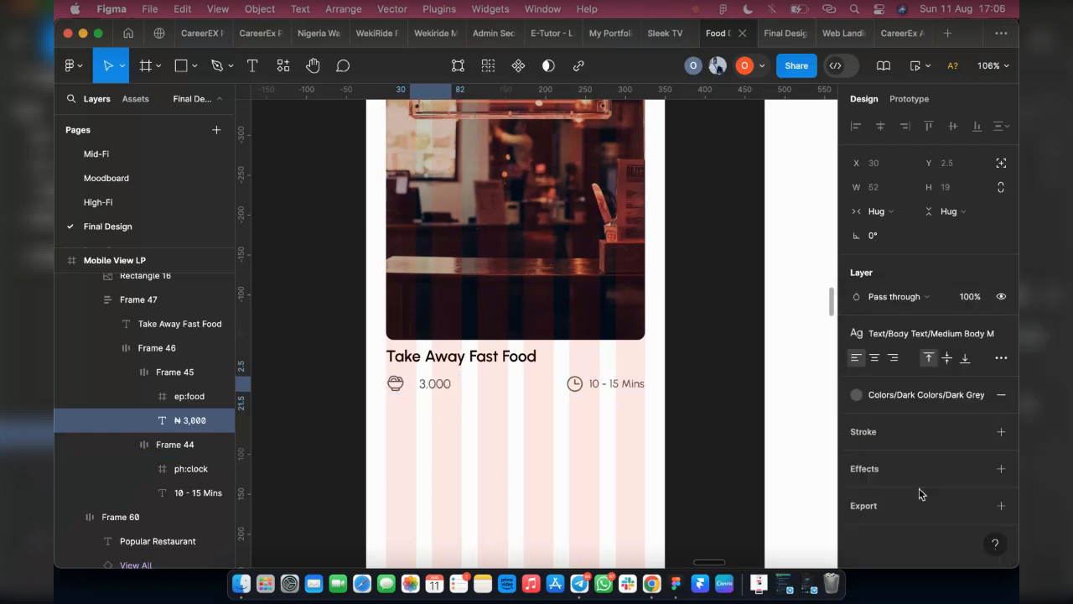
Step: Look up "naria sign" in Chrome, returning to Figma to restore the ₦ symbol before 3,000 in the card's price
scroll(401, 410, up, 5)
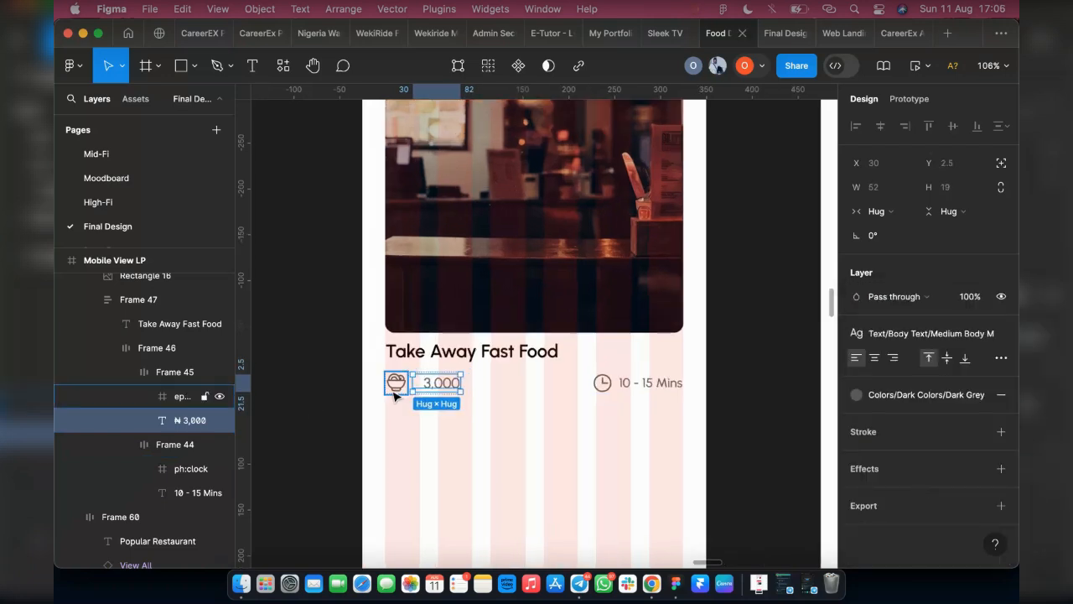
scroll(425, 390, up, 2)
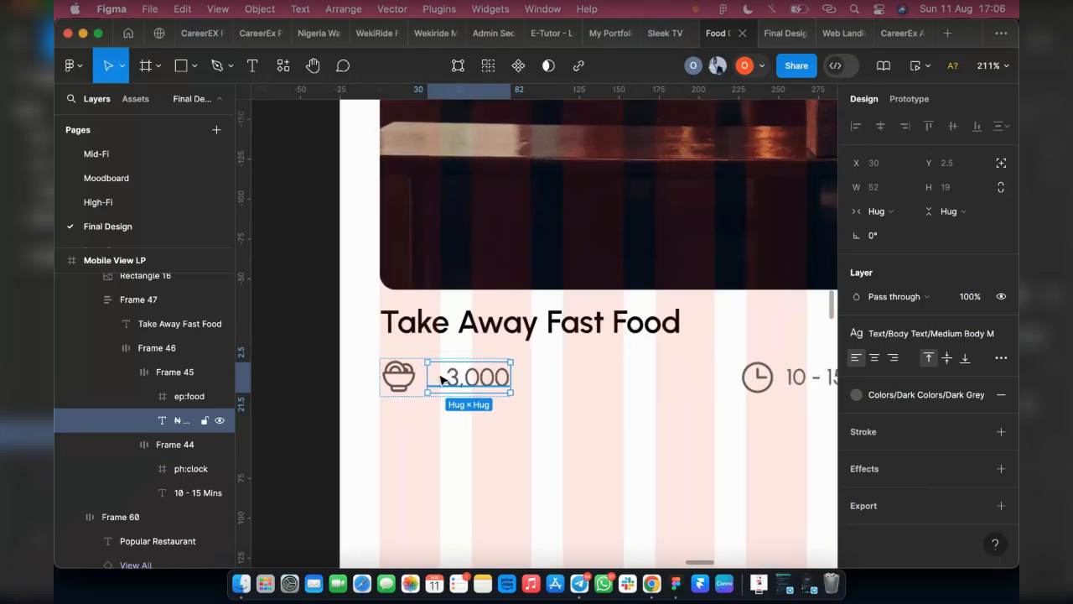
double_click(440, 379)
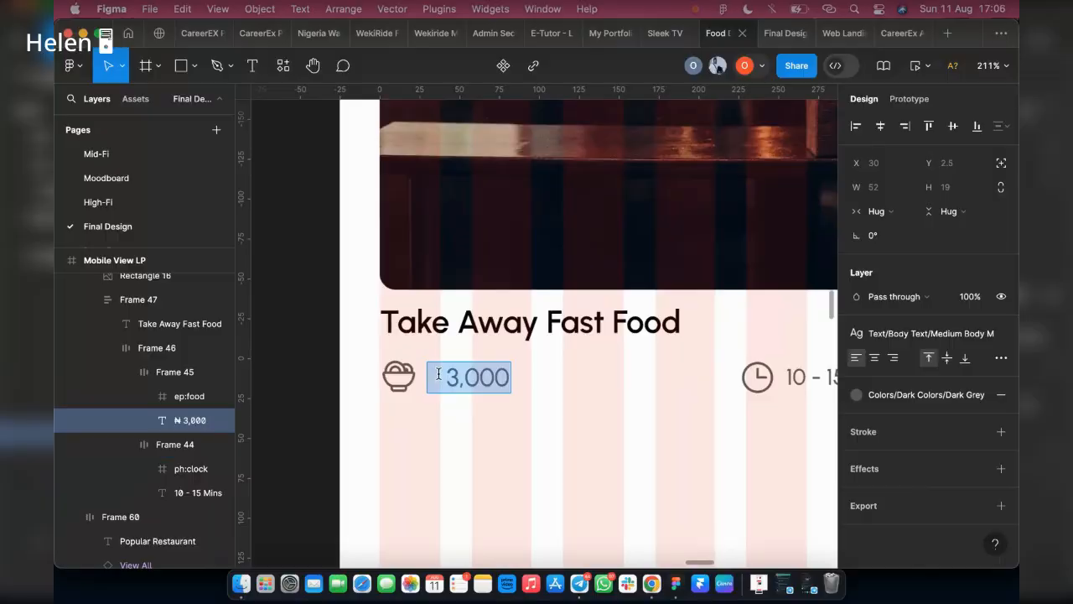
key(super+Tab)
click(937, 34)
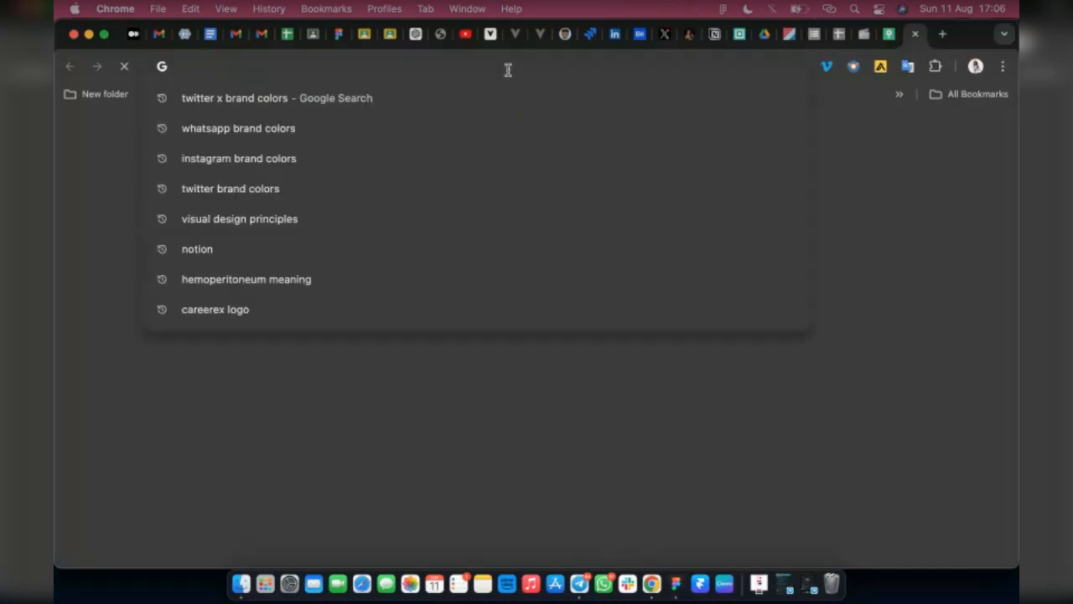
text(naria sign)
key(Return)
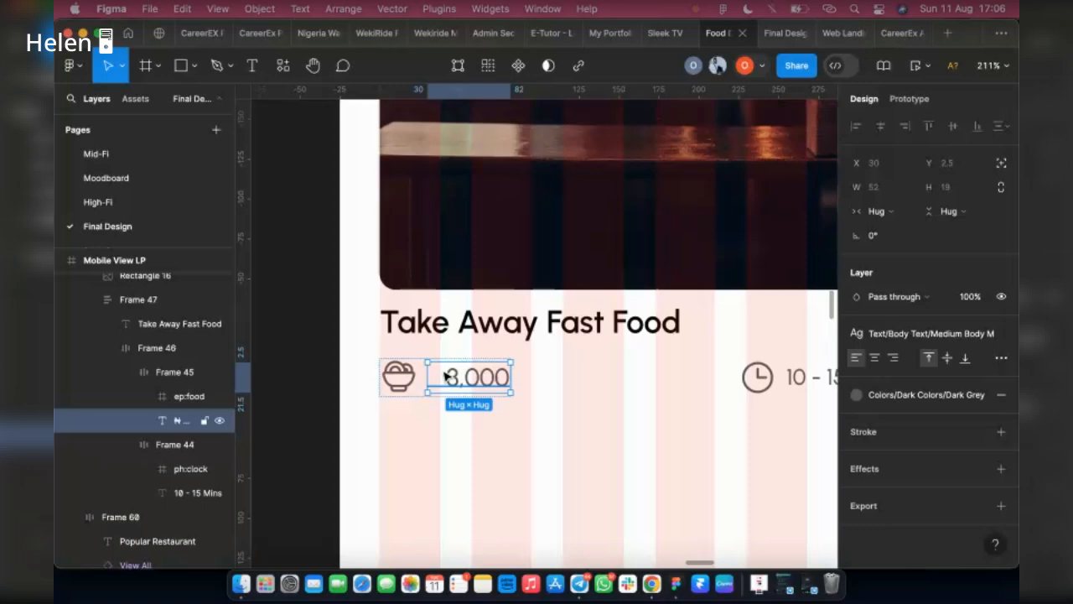
key(Escape)
Step: Reposition the Take Away Fast Food image within its crop so the neon sign sits fully inside the frame, using the desktop version as reference
scroll(439, 422, down, 2)
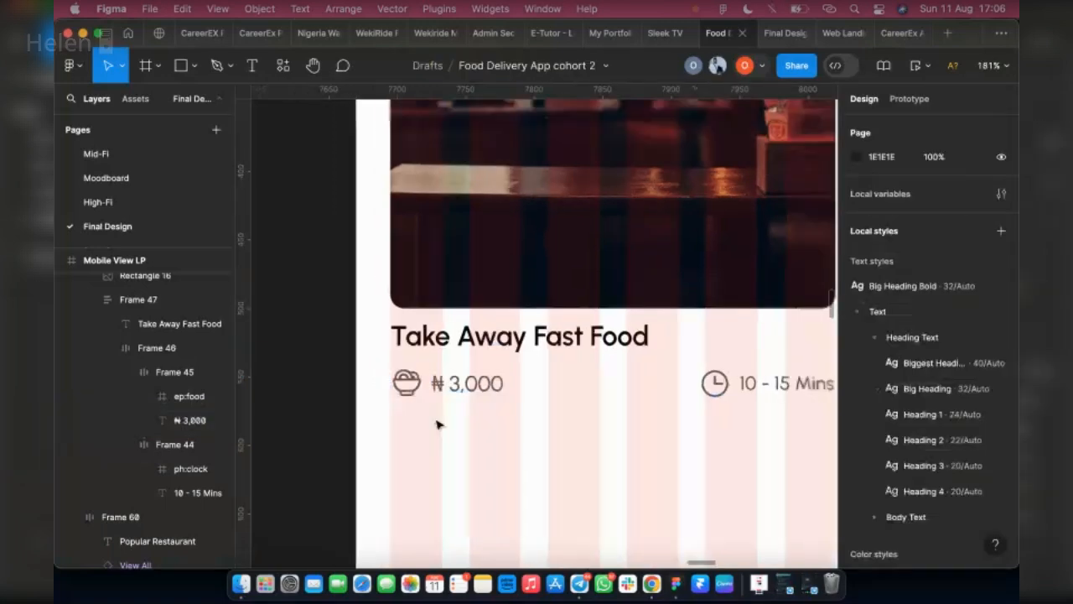
scroll(632, 380, down, 3)
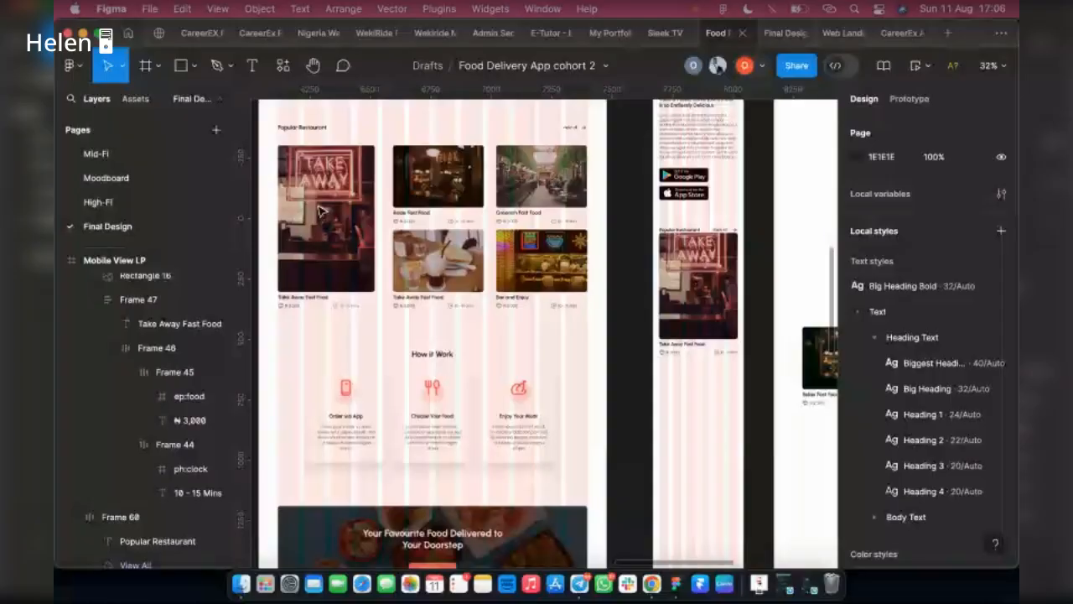
scroll(369, 193, left, 3)
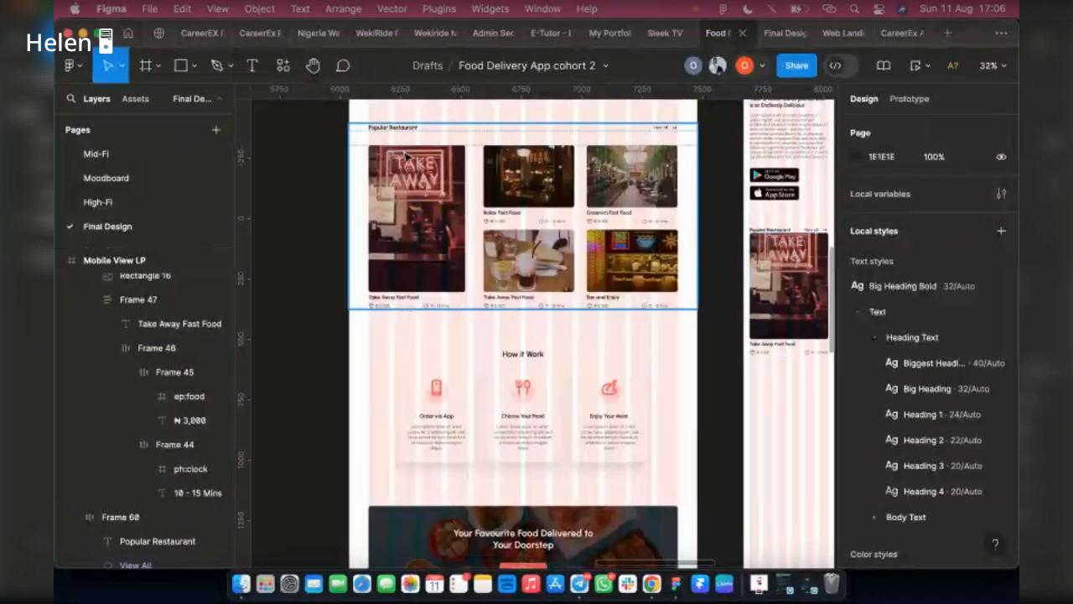
scroll(411, 185, right, 4)
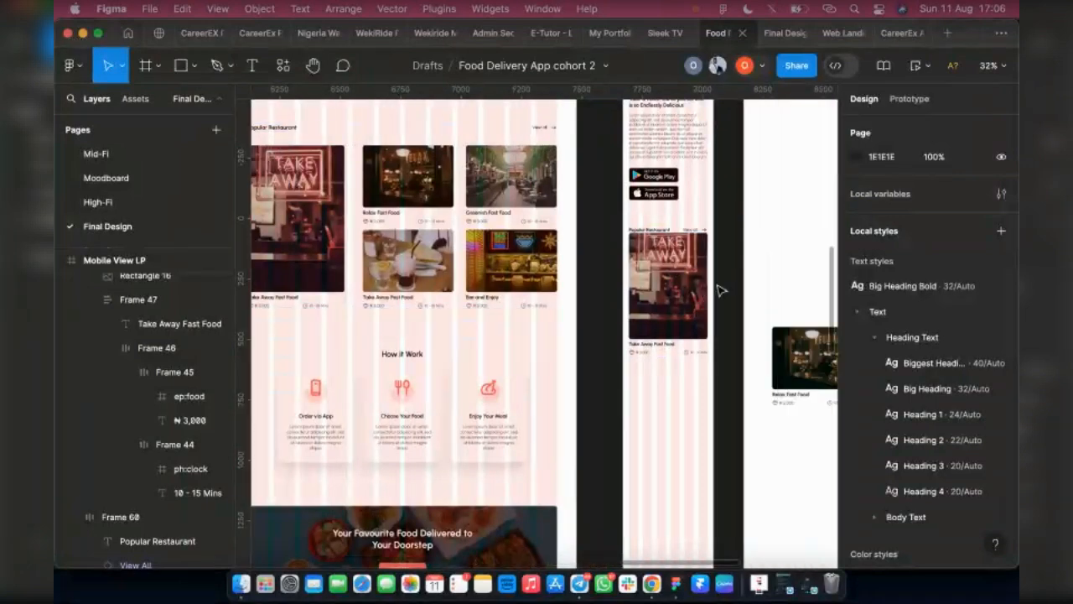
scroll(708, 281, up, 1)
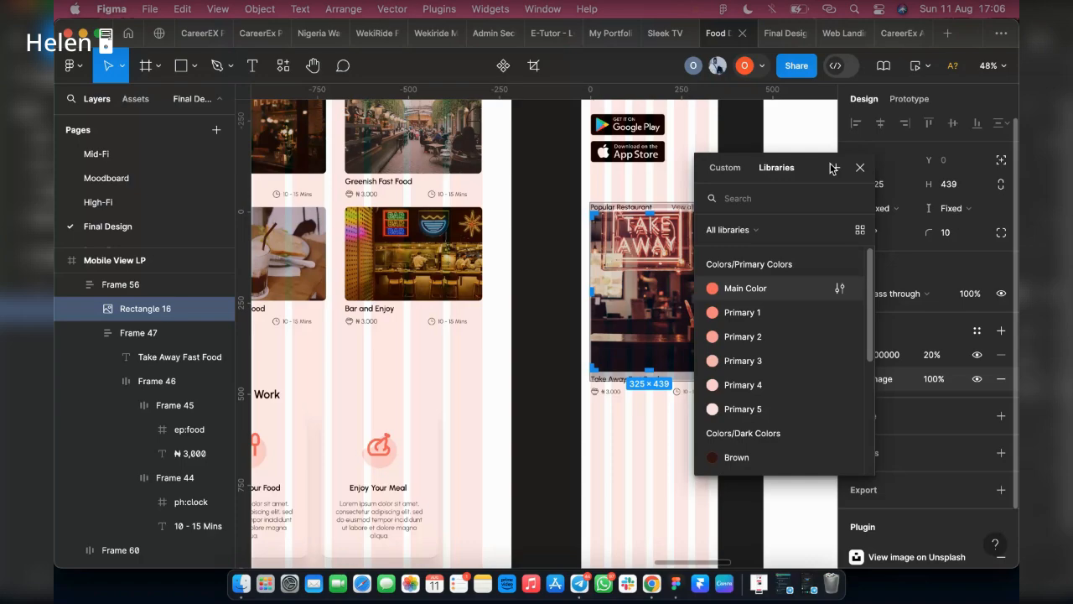
drag(830, 169, 914, 169)
scroll(660, 319, up, 2)
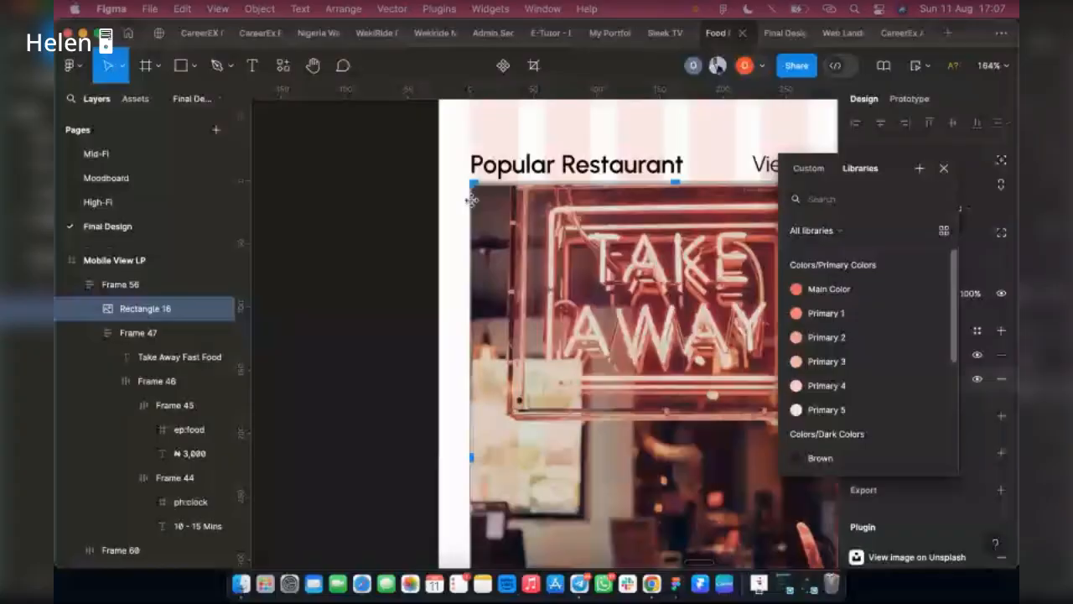
scroll(472, 200, up, 1)
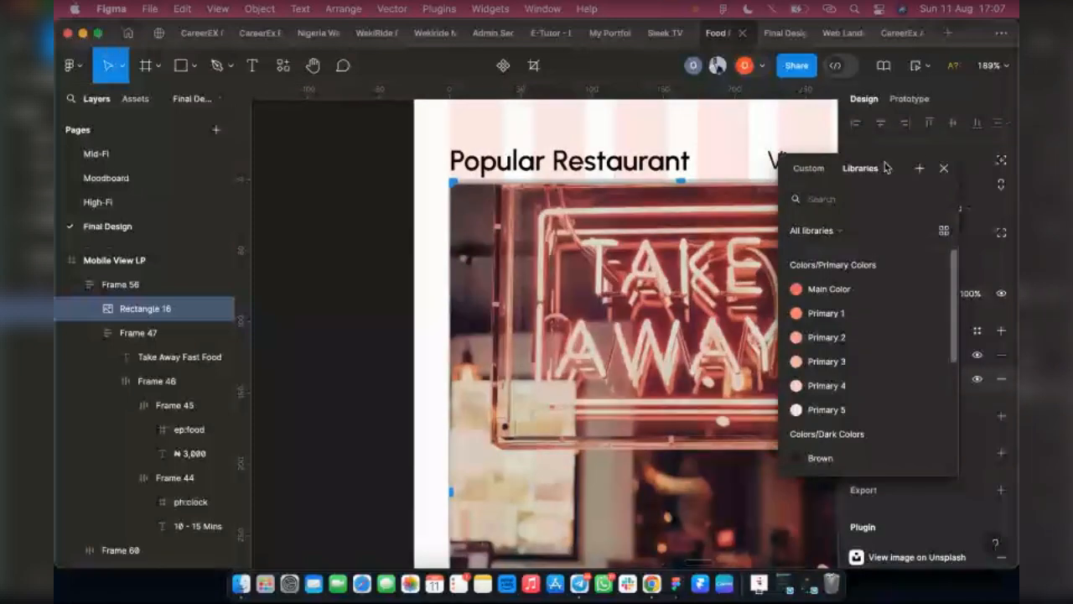
click(944, 168)
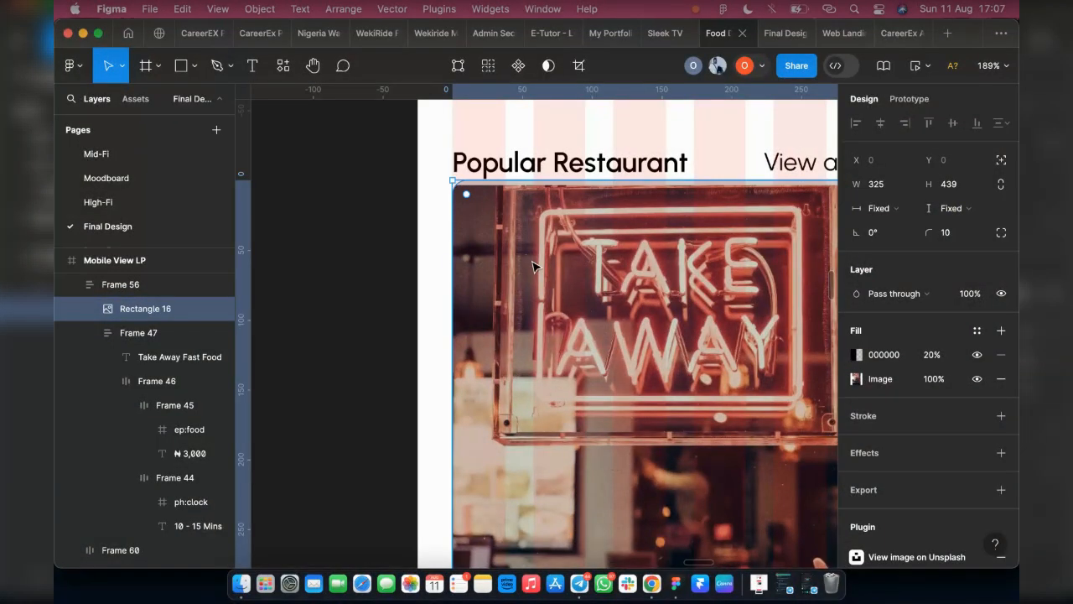
Step: Fine-tune the Take Away Fast Food image's crop so the picture covers the upper edge of its rounded frame
key(shift+1)
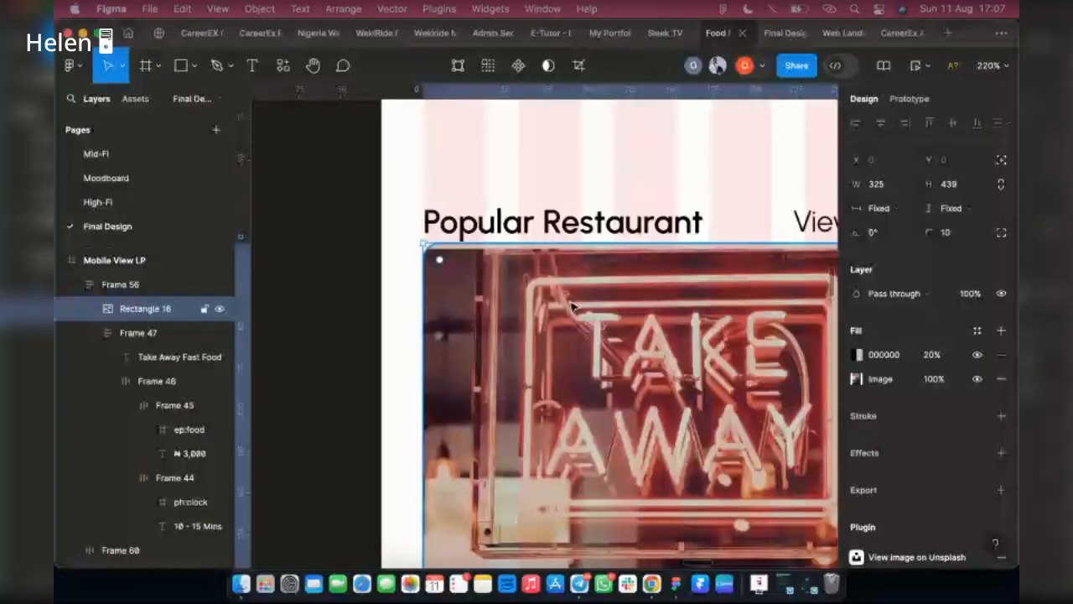
key(Escape)
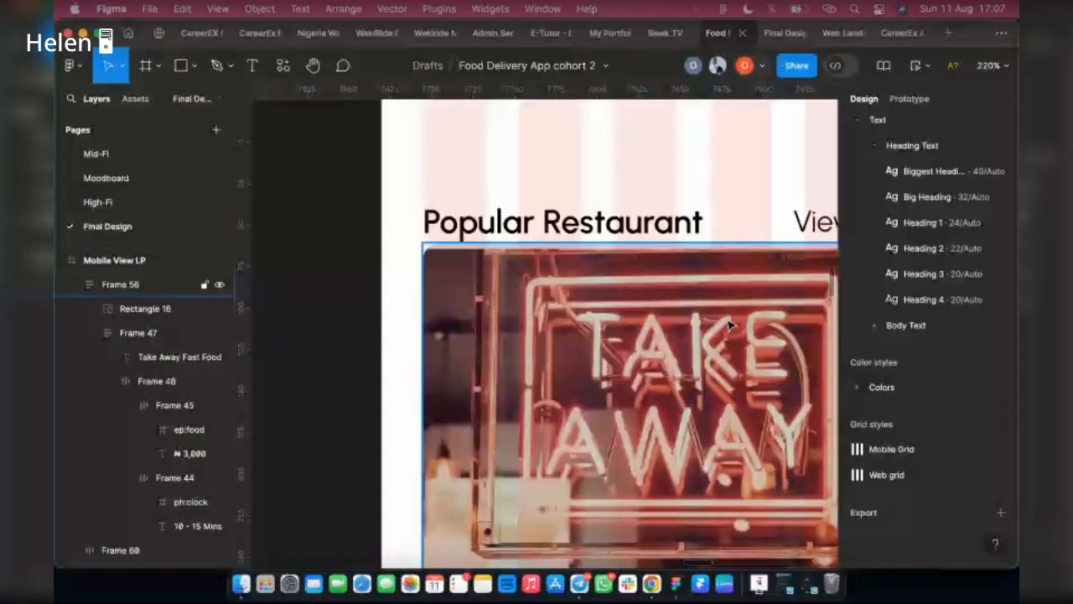
click(730, 325)
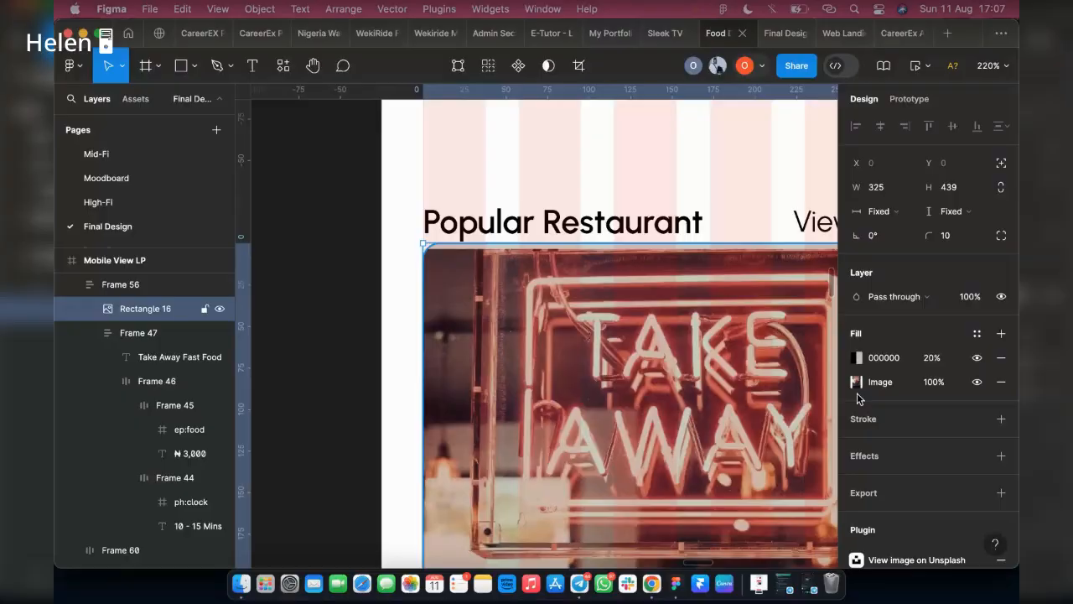
double_click(534, 352)
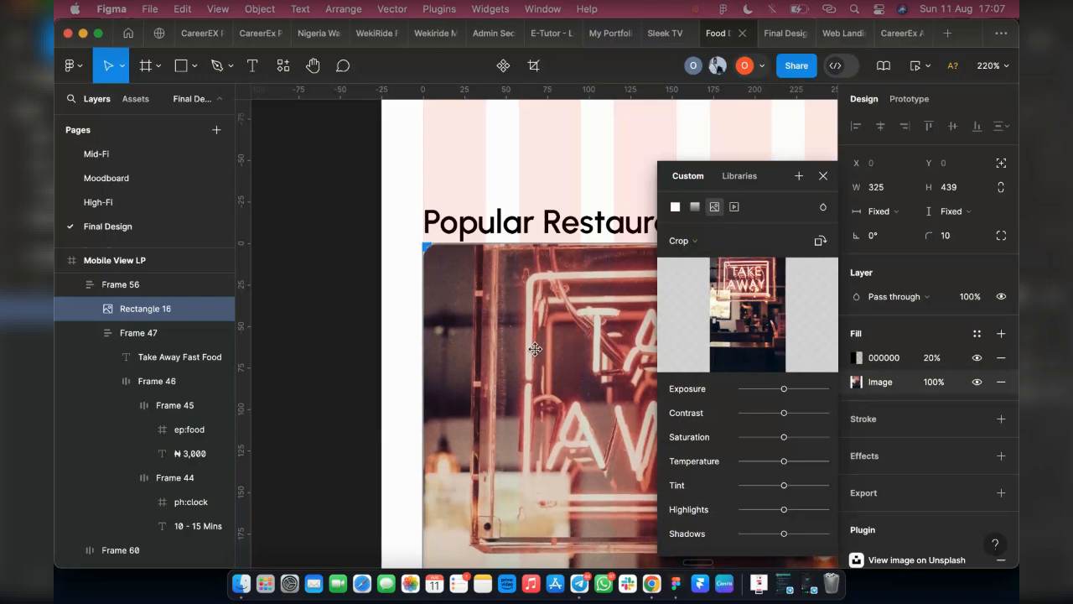
click(825, 176)
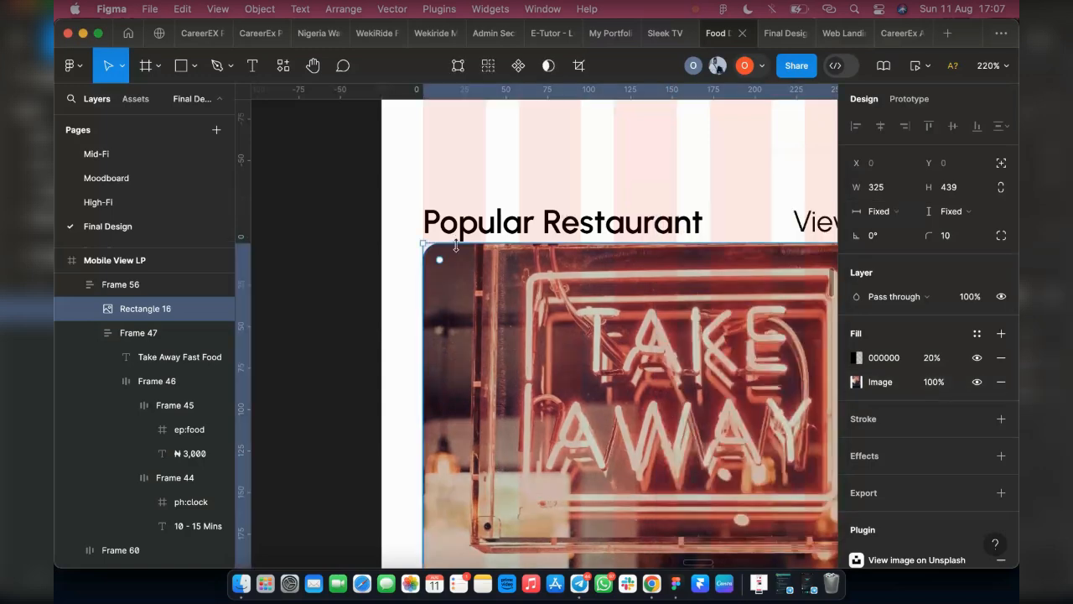
scroll(452, 245, up, 3)
scroll(574, 242, down, 1)
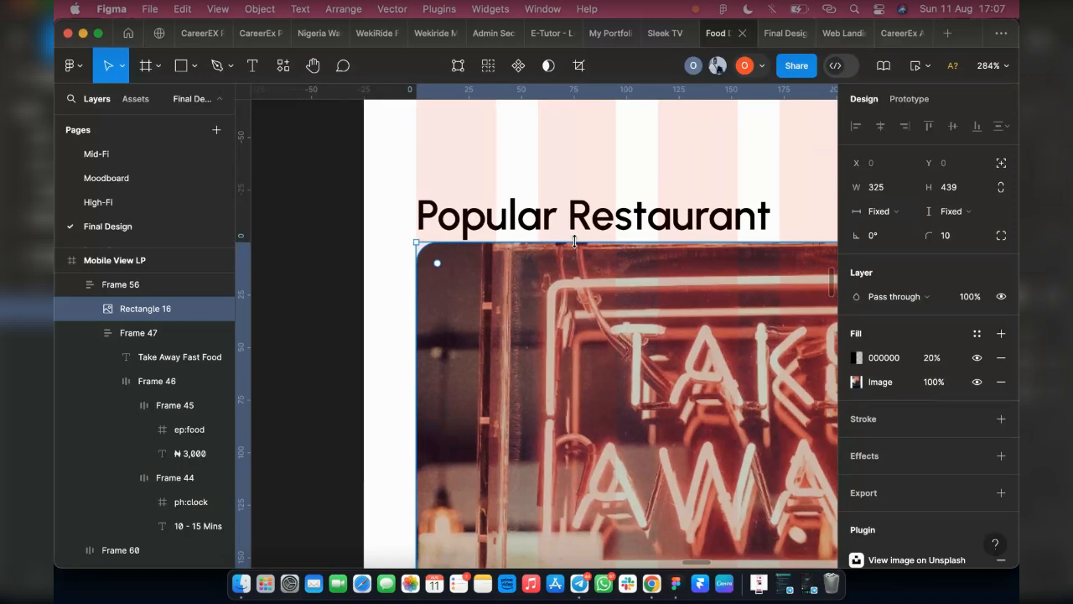
scroll(575, 241, down, 1)
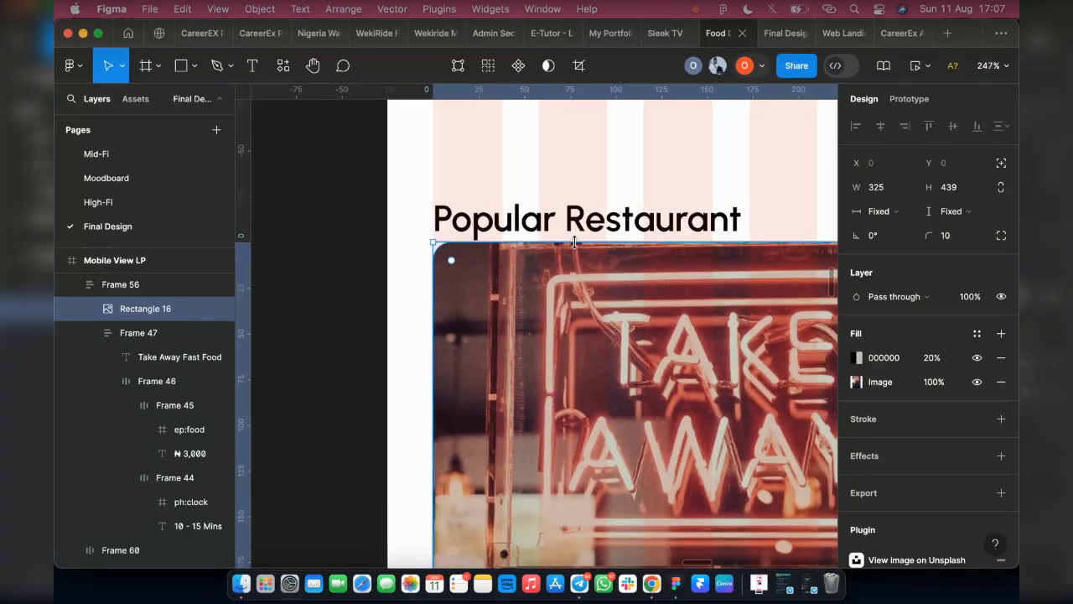
scroll(575, 241, down, 2)
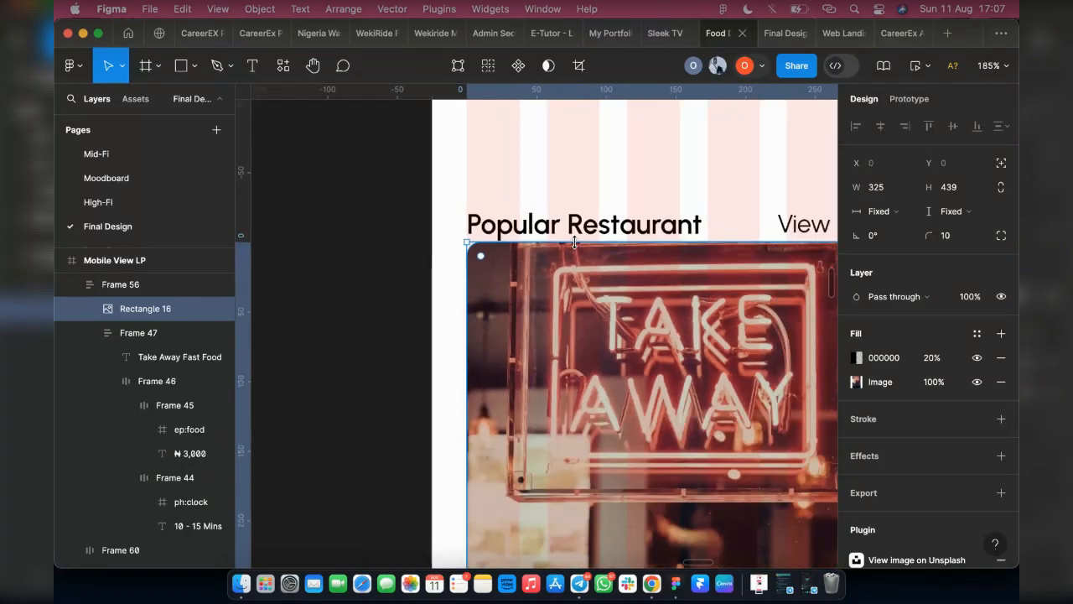
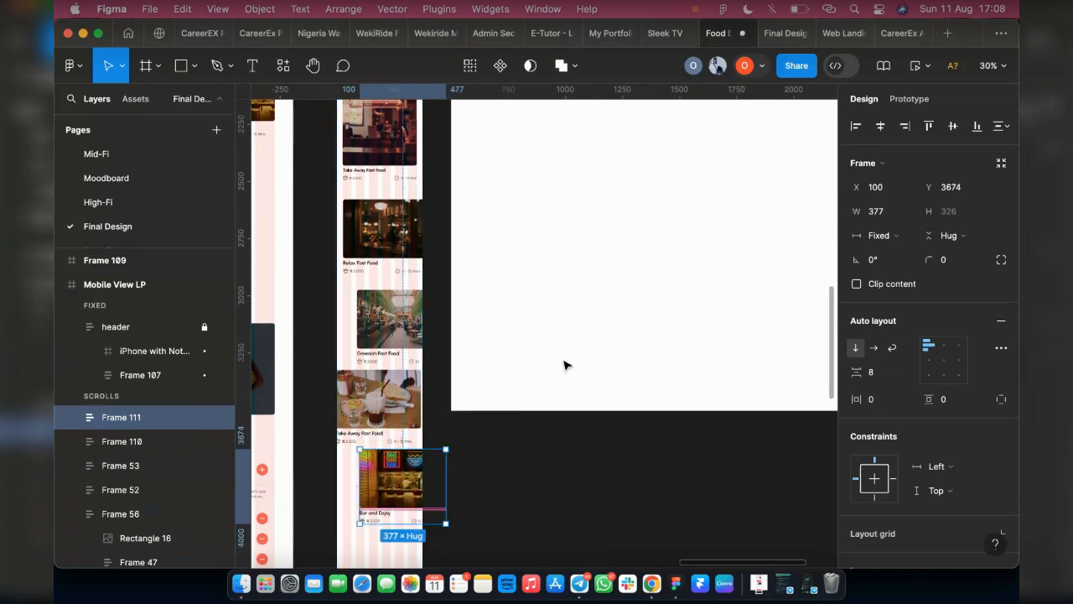
Step: Delete the large empty white frame beside the mobile layout
click(548, 383)
scroll(551, 411, up, 2)
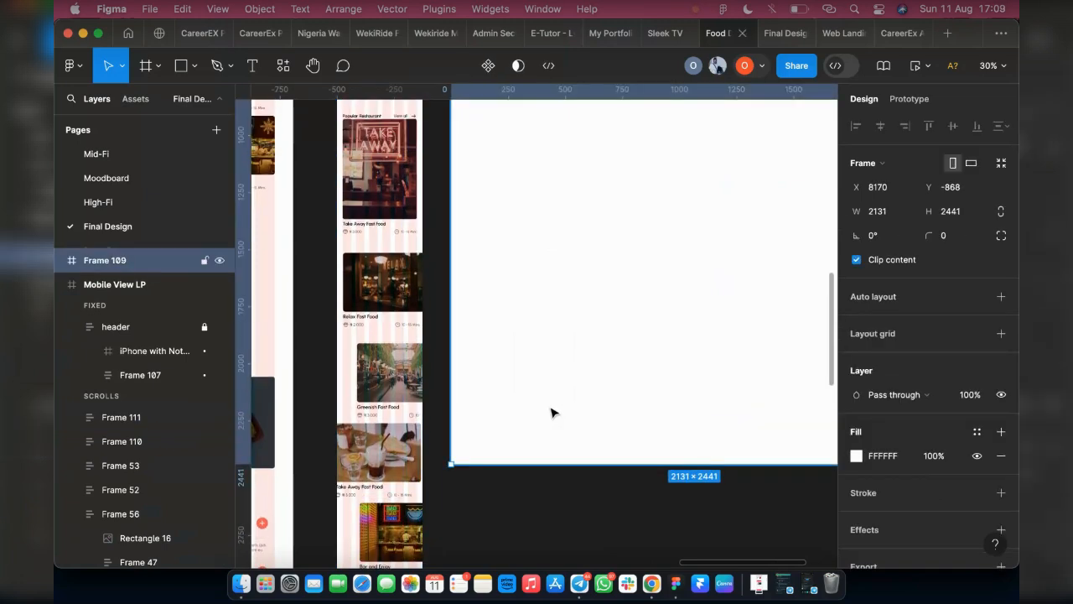
key(Delete)
Step: Left-align the four smaller restaurant cards and line them up with the Take Away Fast Food card's left edge above them
click(382, 285)
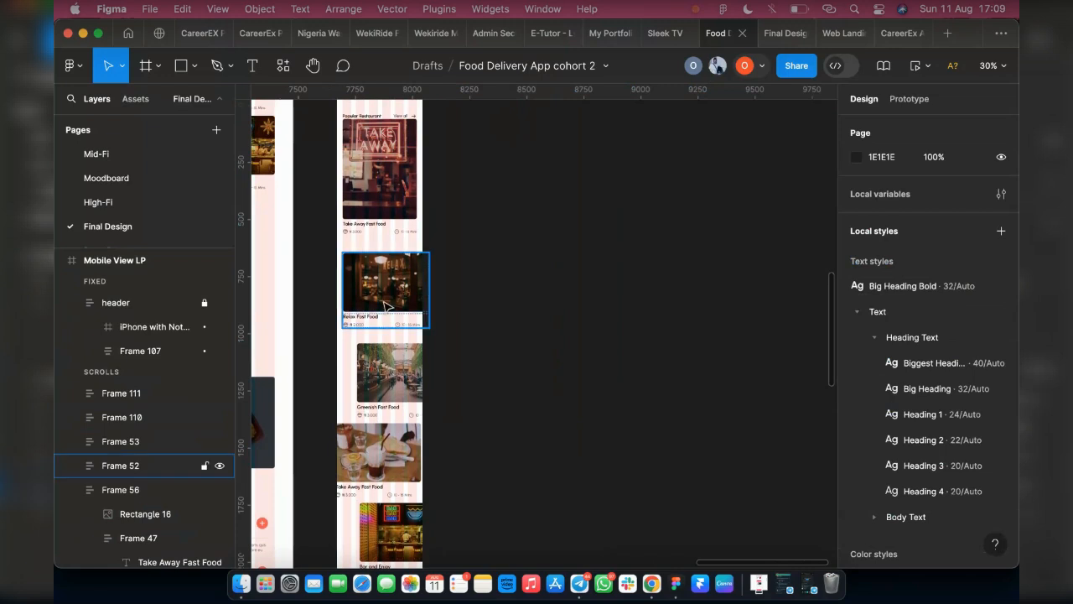
shift+click(377, 408)
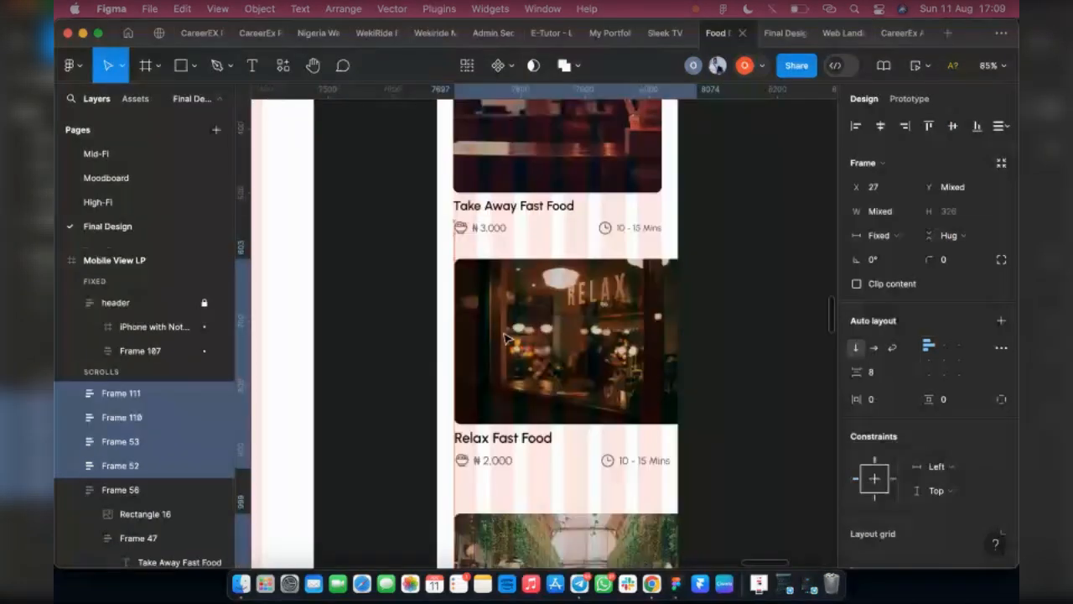
drag(505, 339, 504, 334)
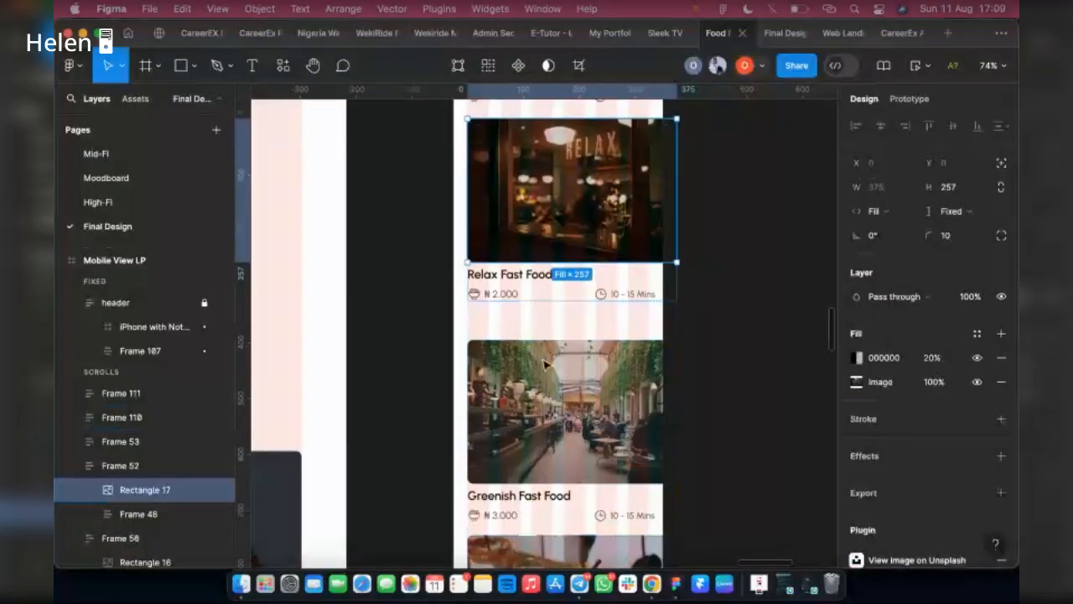
Step: Narrow the images of the Relax, Greenish, Take Away and Bar and Enjoy cards together to about 325 px wide, inside the mobile margin
shift+click(522, 397)
scroll(525, 393, down, 3)
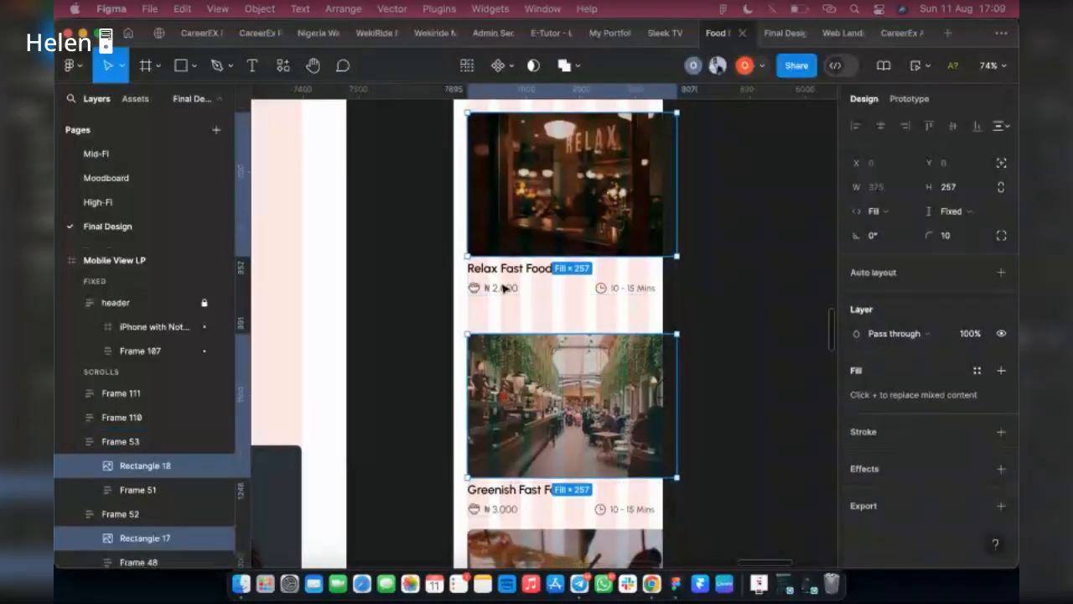
scroll(591, 351, down, 4)
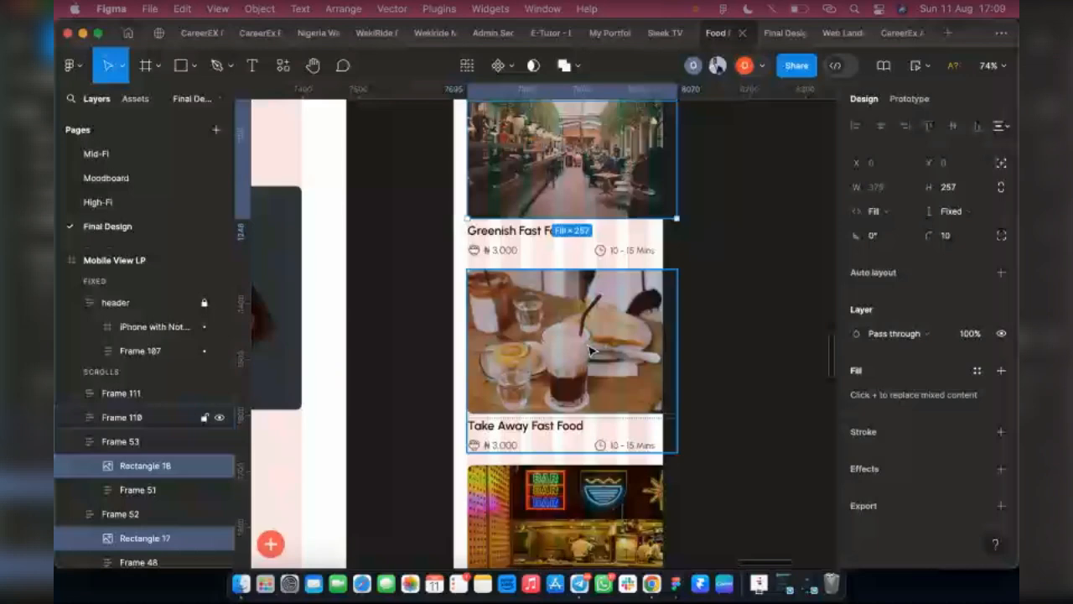
scroll(591, 353, down, 1)
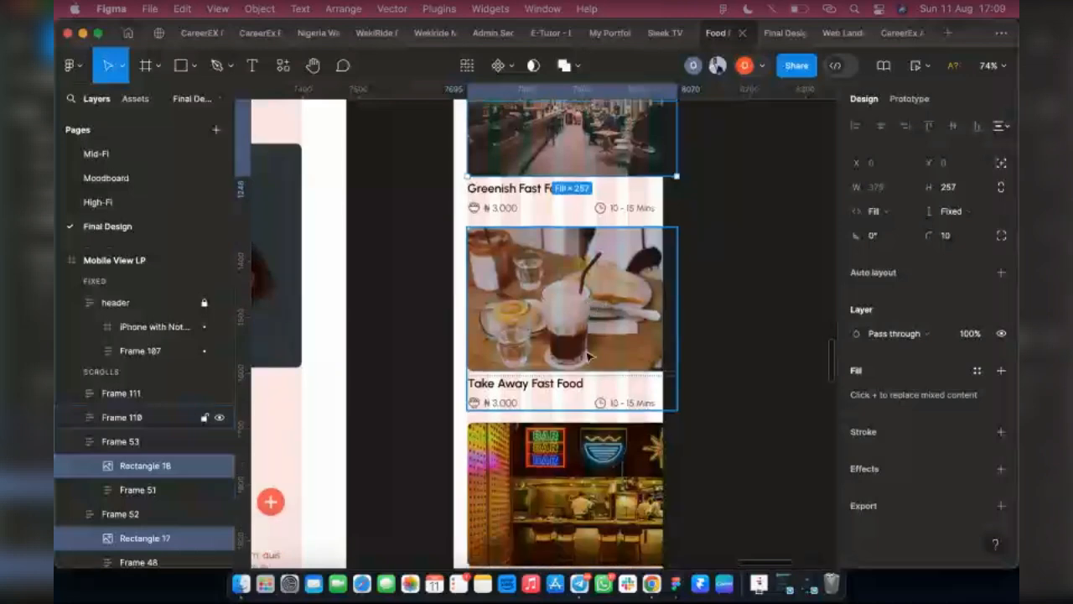
scroll(587, 353, down, 2)
scroll(593, 324, up, 3)
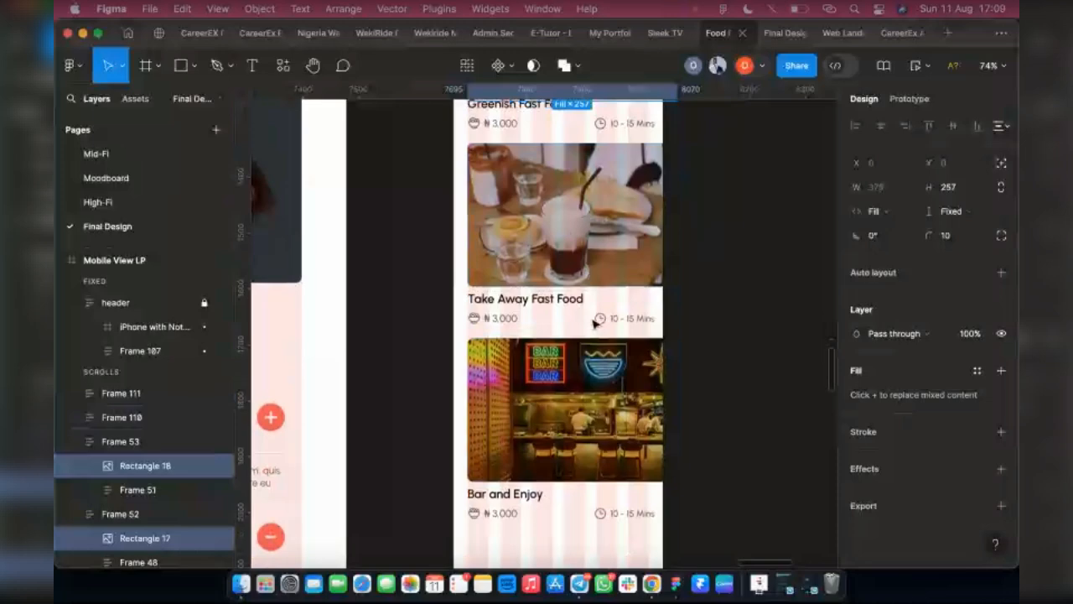
shift+click(563, 365)
shift+click(563, 365)
scroll(564, 365, down, 1)
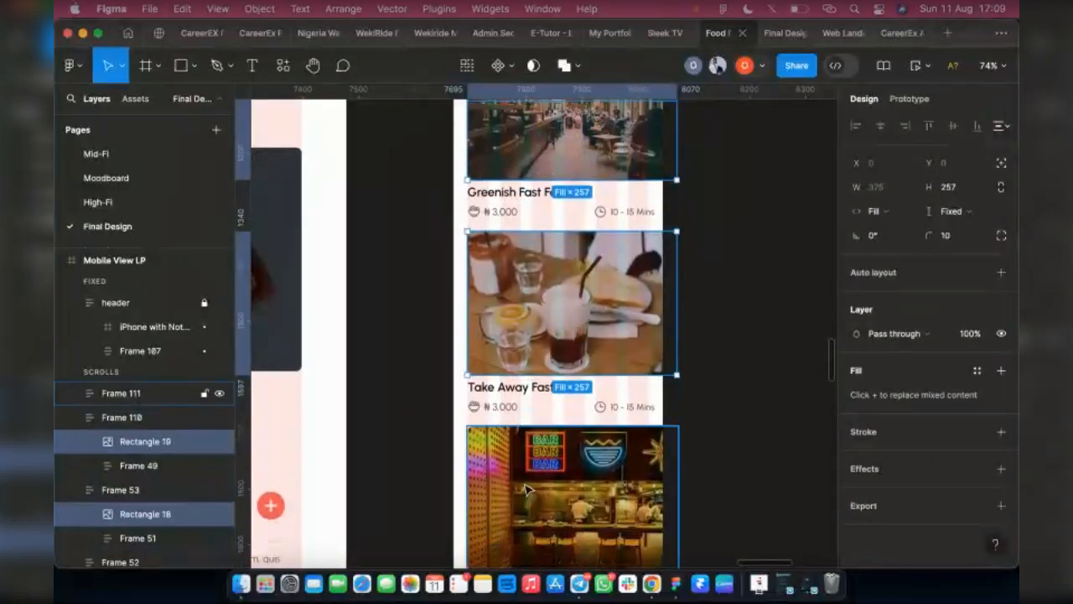
shift+click(526, 489)
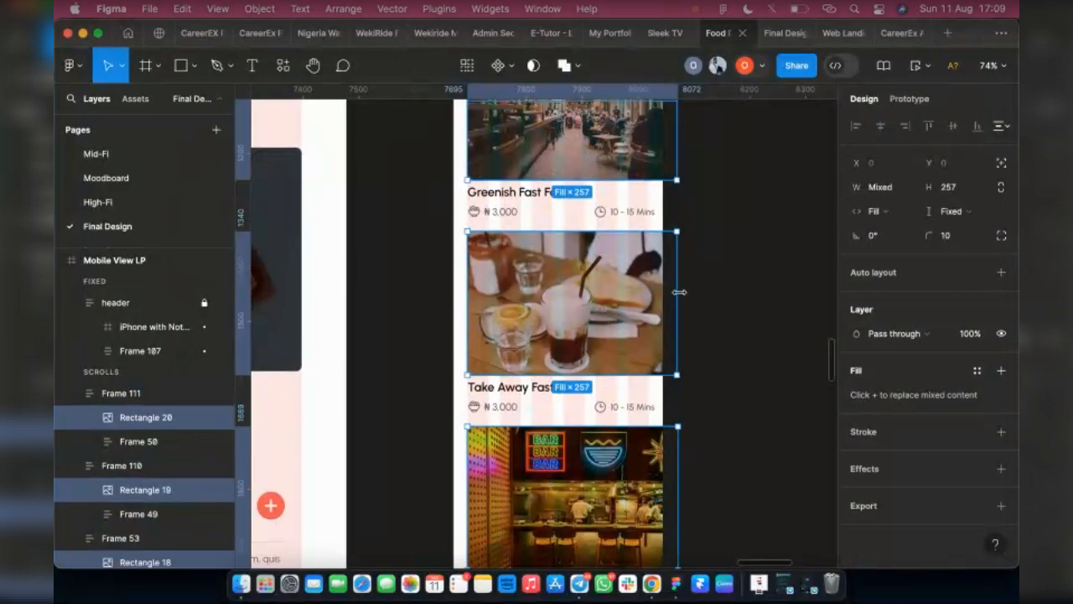
drag(679, 292, 648, 295)
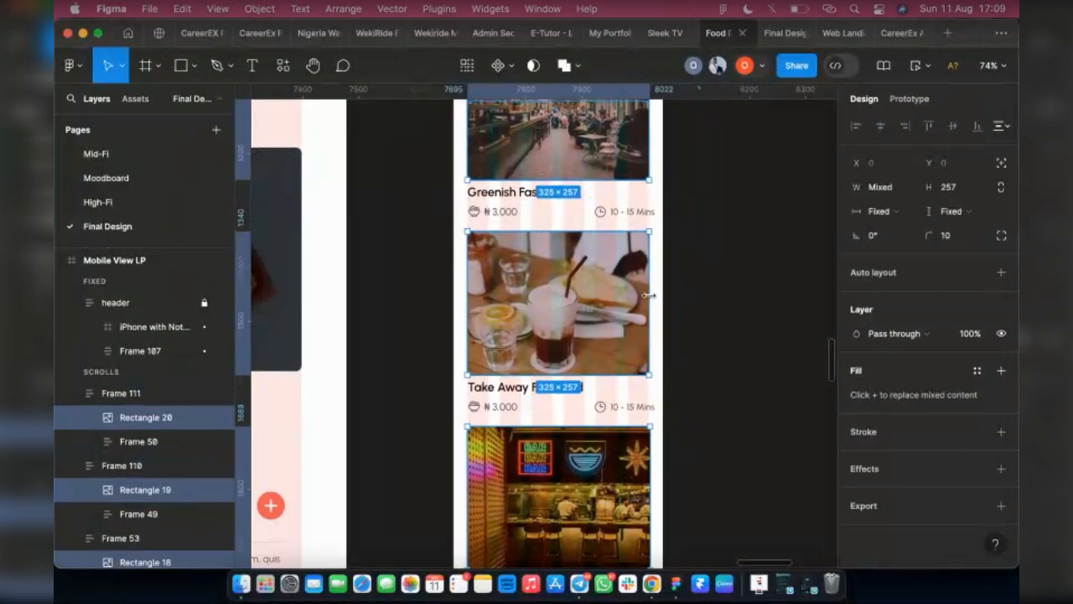
scroll(648, 295, up, 5)
scroll(646, 296, up, 1)
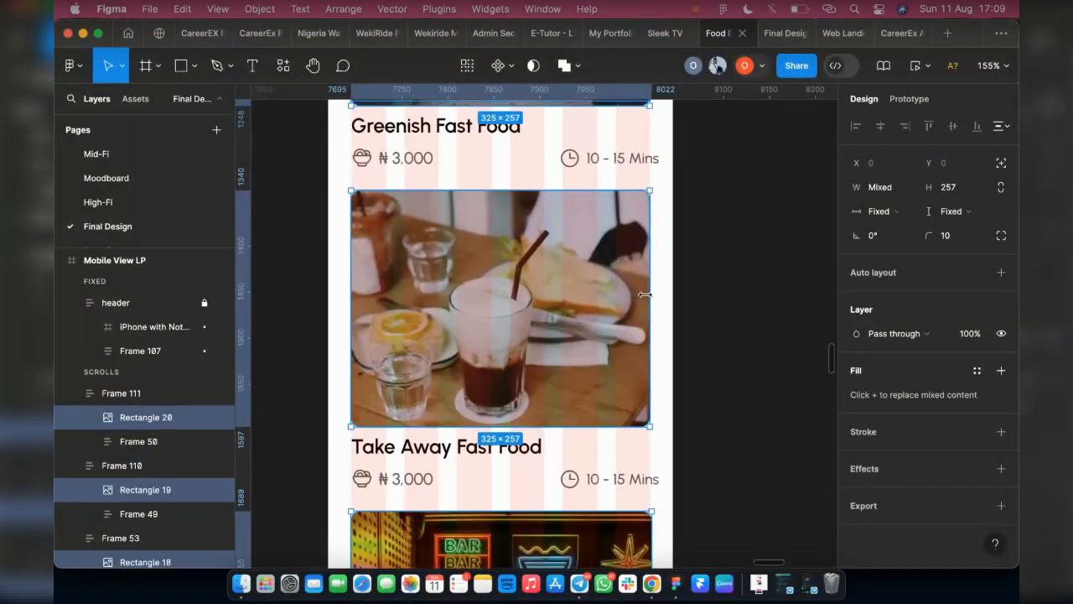
scroll(645, 295, down, 3)
scroll(644, 295, down, 3)
scroll(498, 428, down, 5)
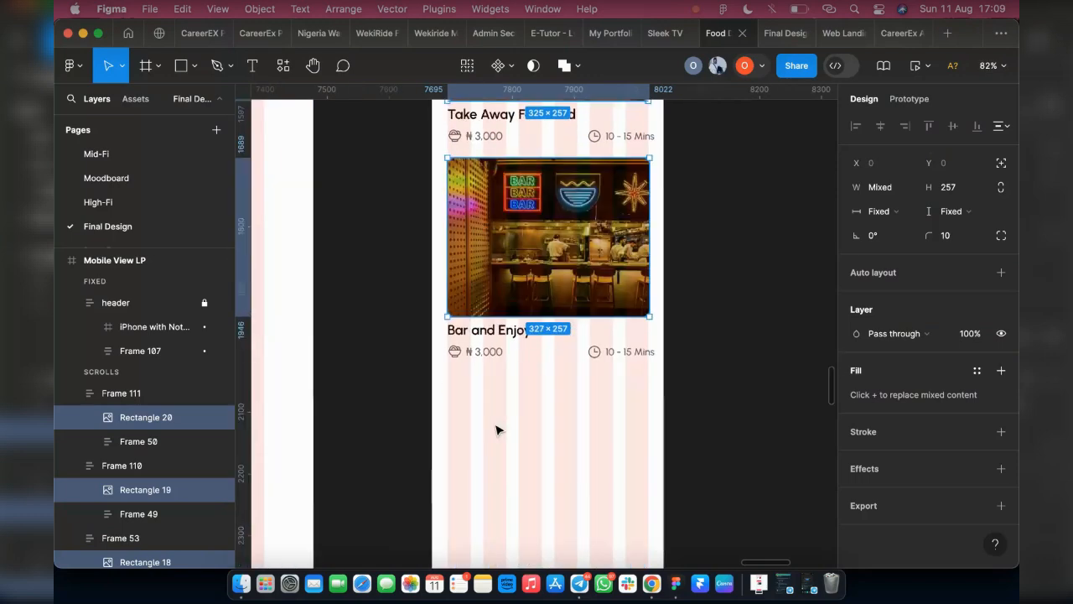
double_click(482, 355)
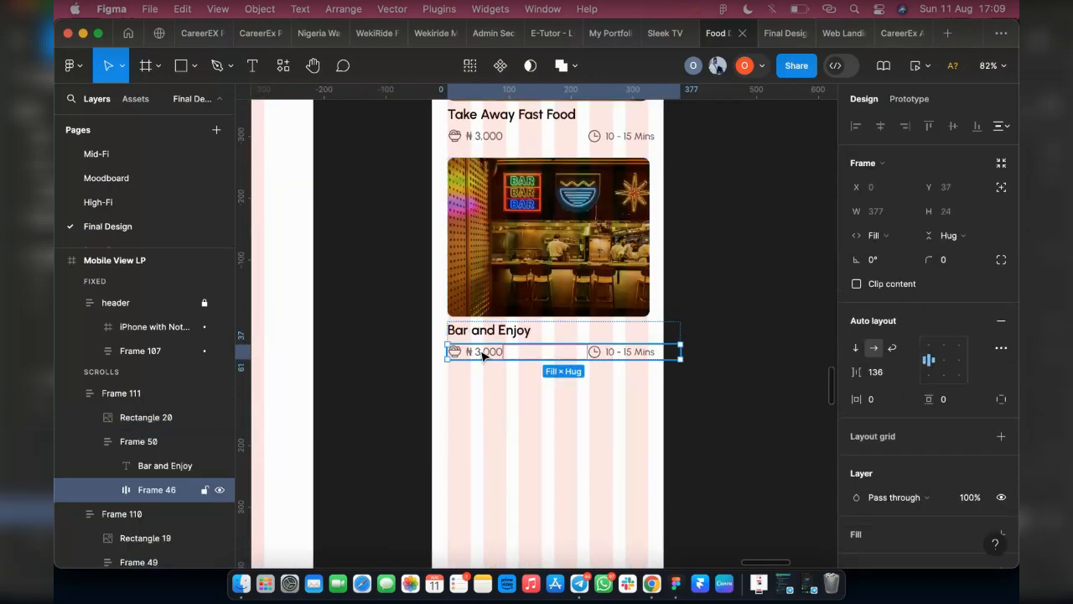
scroll(553, 277, up, 3)
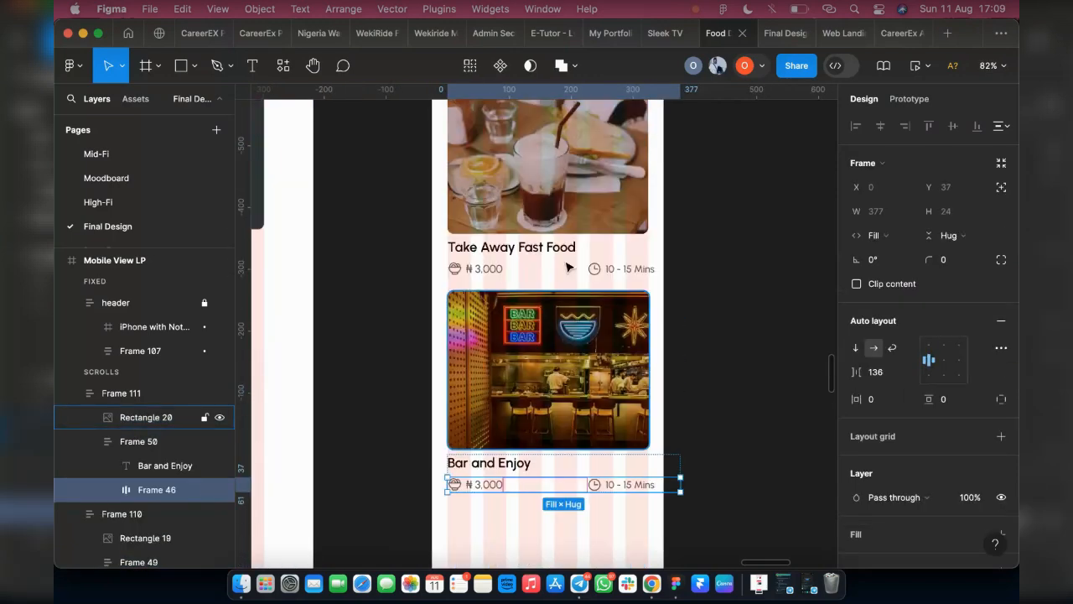
shift+click(609, 270)
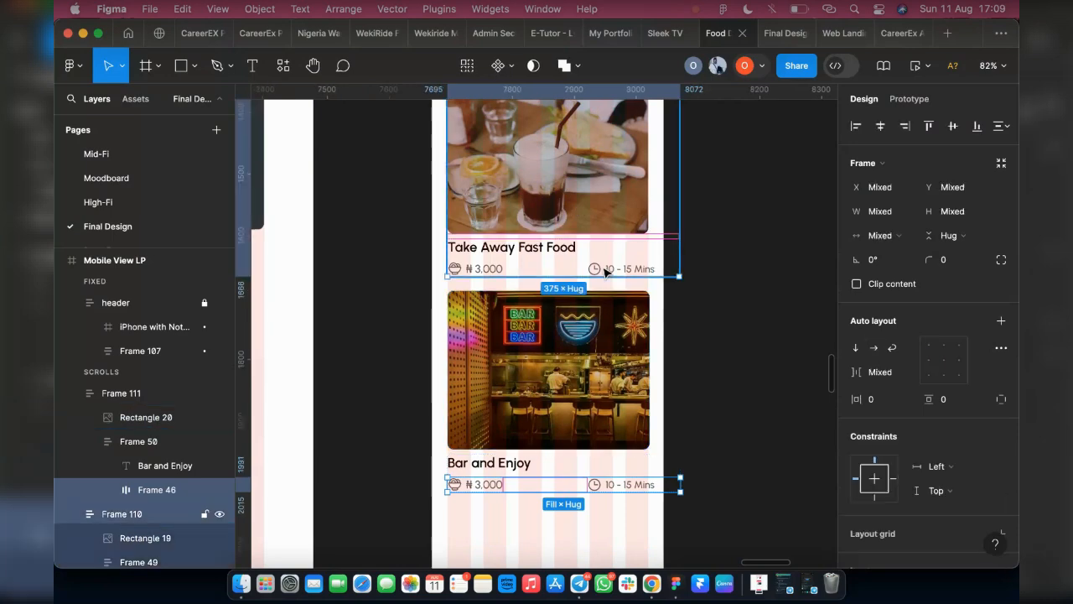
scroll(592, 323, up, 1)
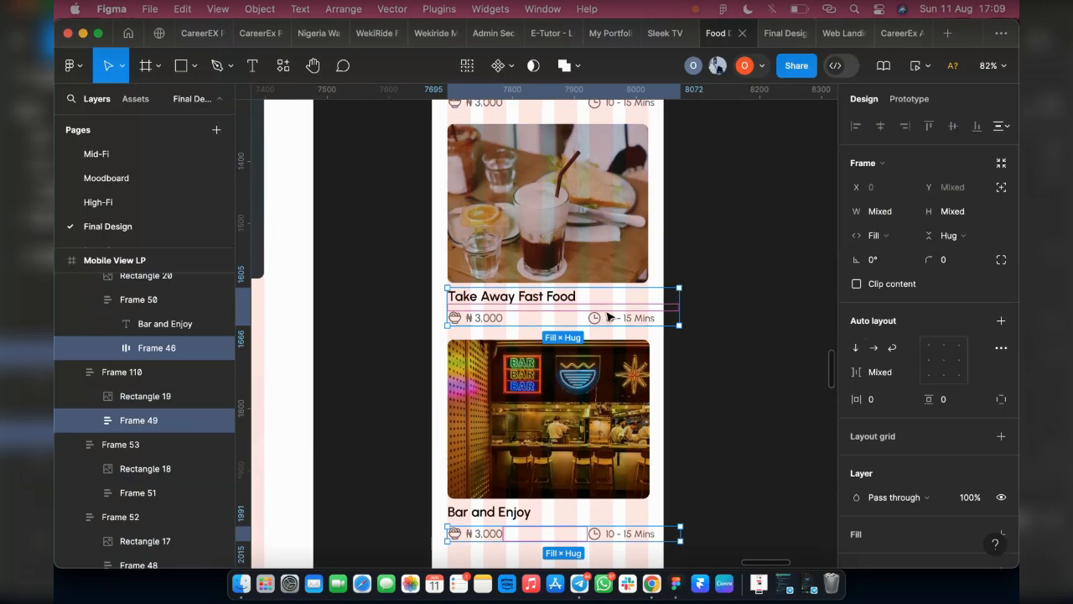
shift+click(608, 321)
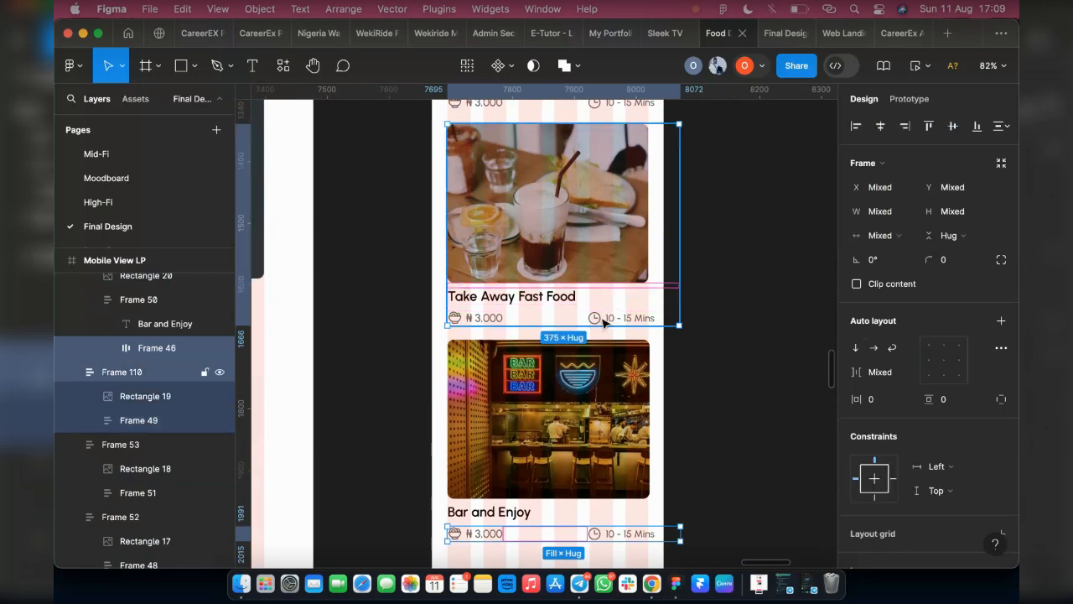
shift+click(607, 321)
click(604, 321)
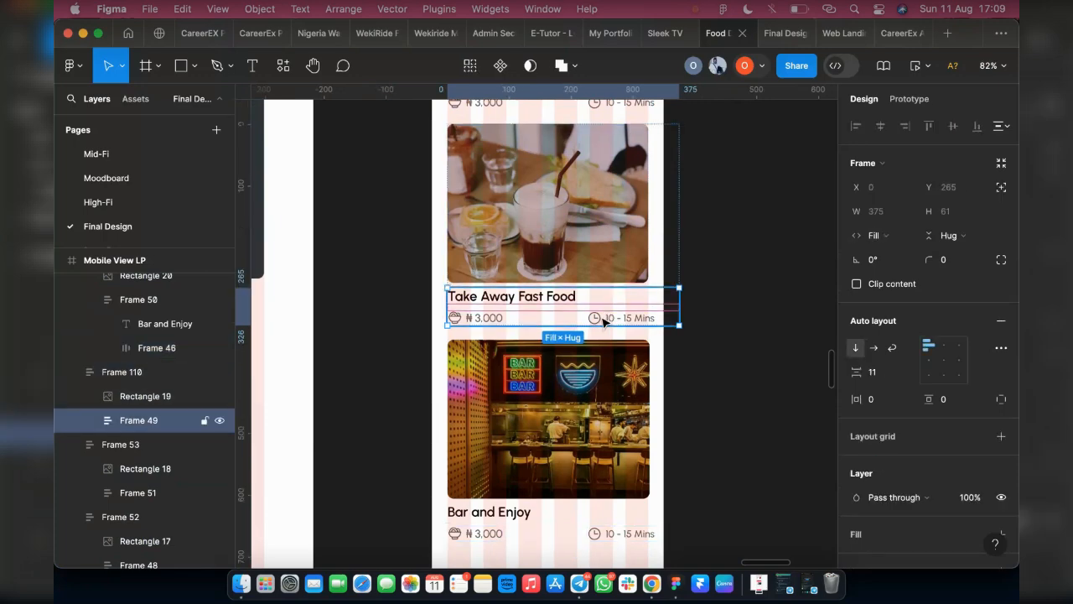
Step: Give the price-and-time rows of the Greenish, lower Take Away and Bar and Enjoy cards Auto spacing and narrow them to about 322 px
super+click(603, 319)
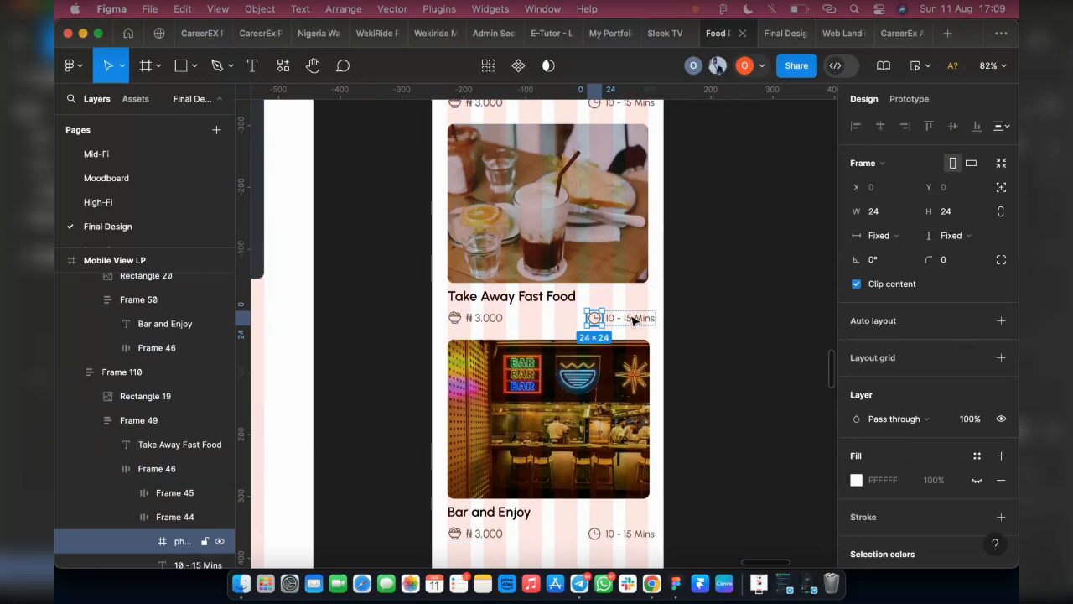
key(shift+Return)
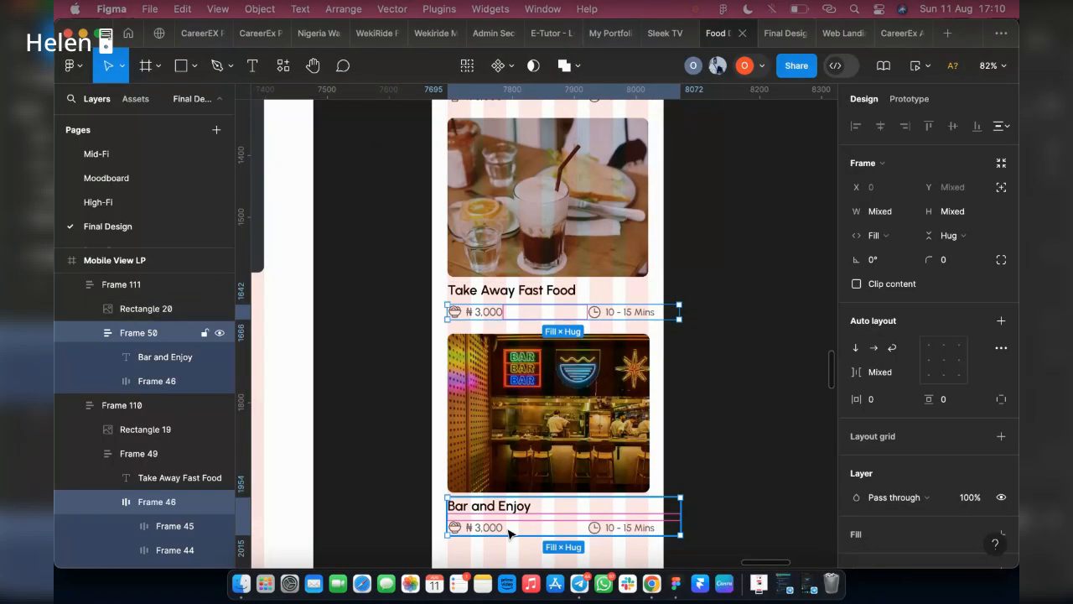
shift+double_click(509, 531)
scroll(570, 437, up, 2)
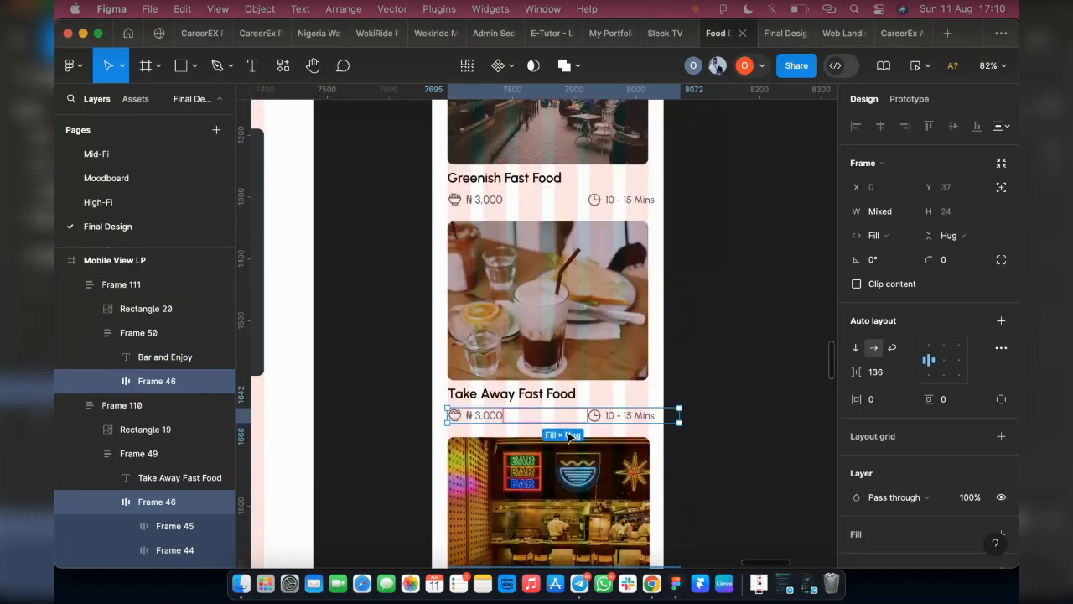
shift+double_click(479, 201)
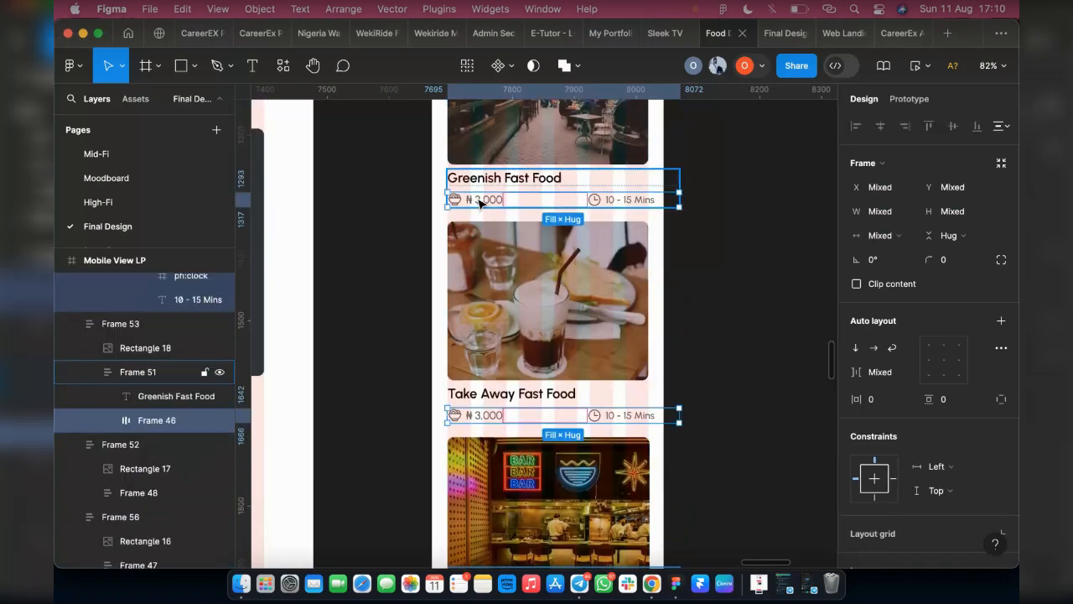
scroll(486, 251, up, 8)
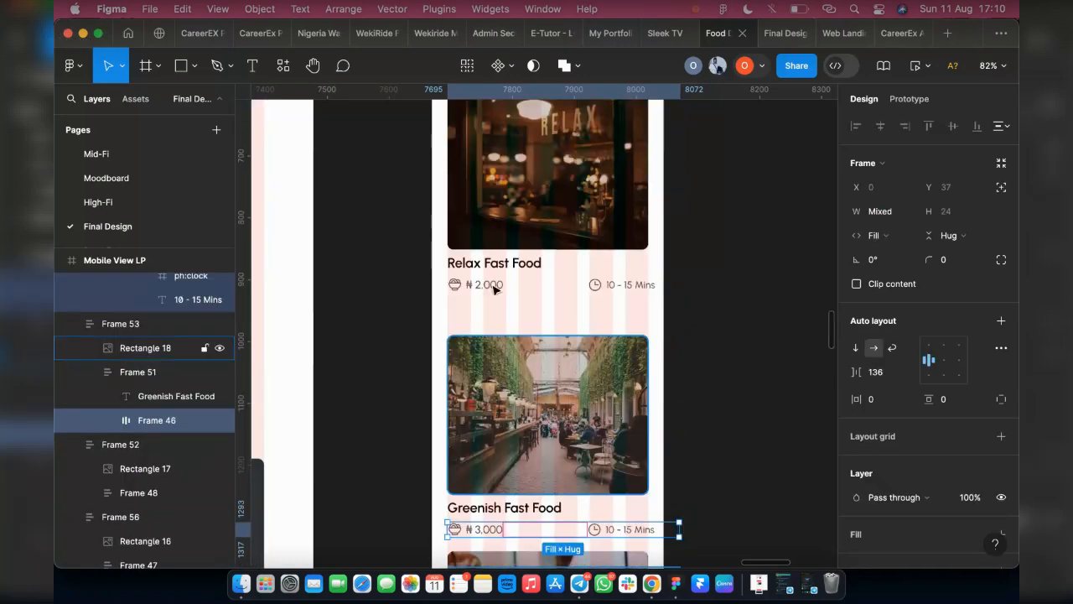
scroll(638, 302, down, 3)
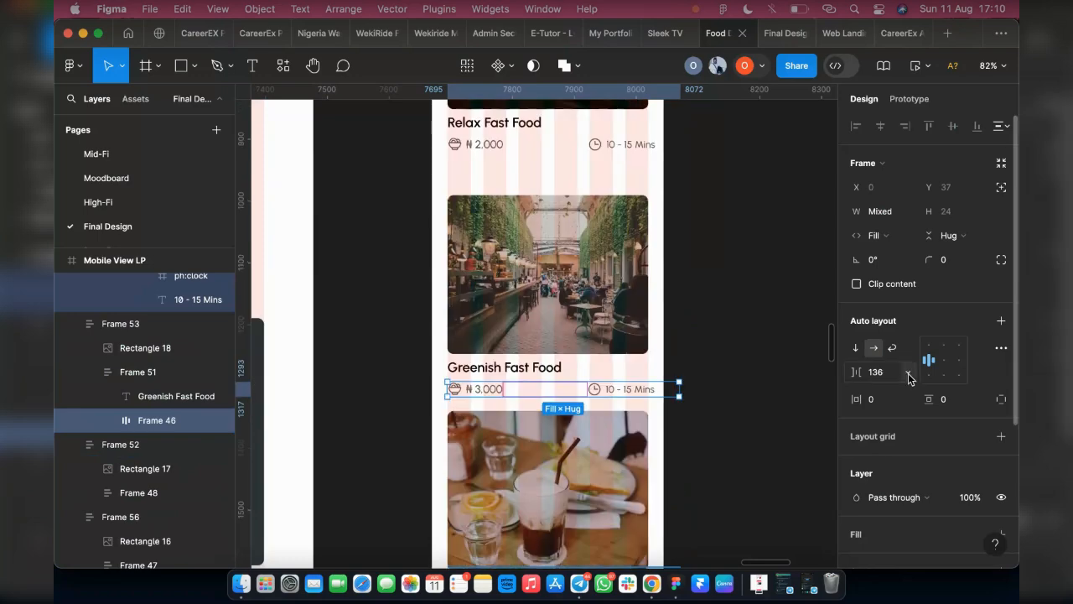
click(909, 374)
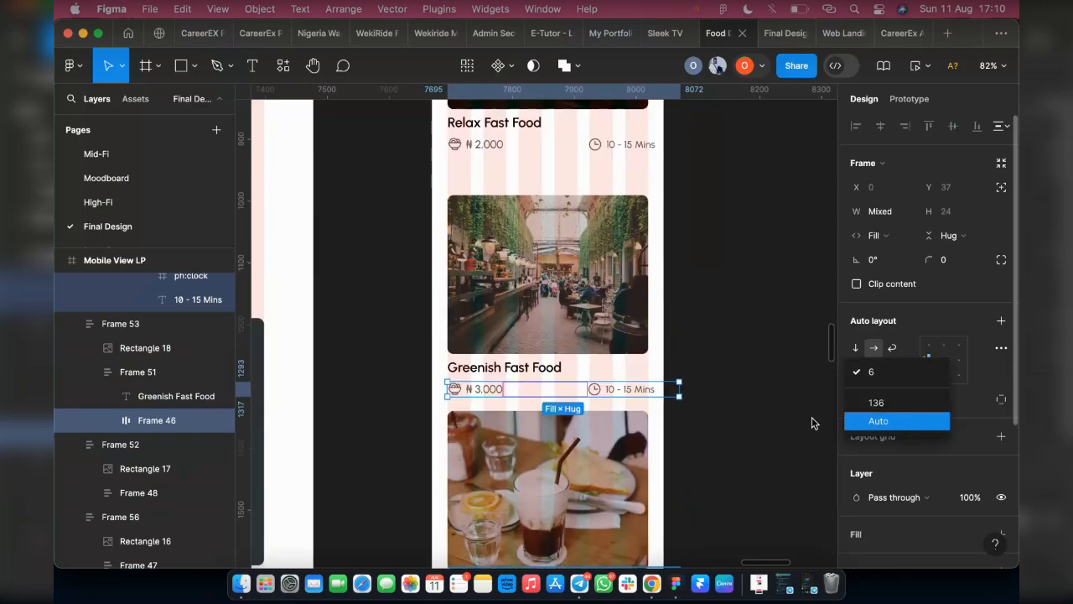
click(904, 423)
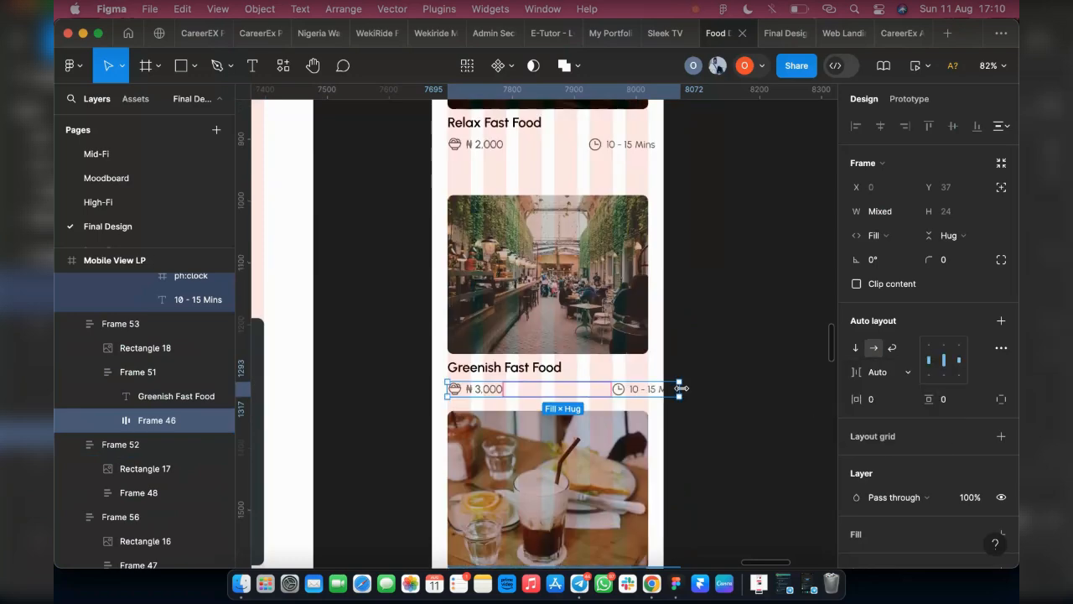
drag(681, 388, 648, 389)
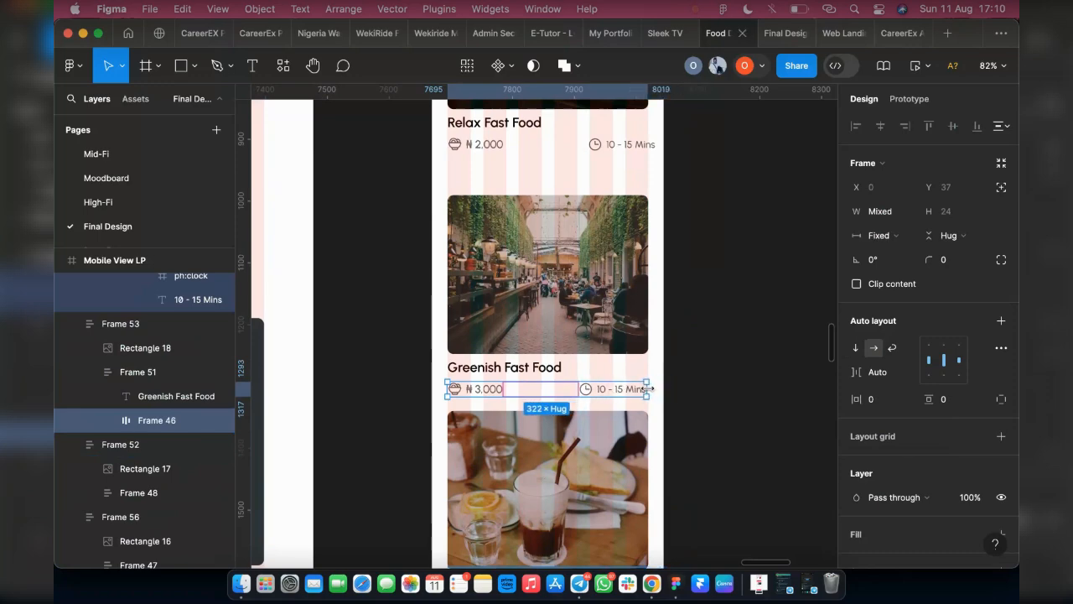
Step: Set the Relax Fast Food card's price-and-time row to Auto spacing and narrow it to 324 px, matching its image
click(623, 148)
double_click(623, 148)
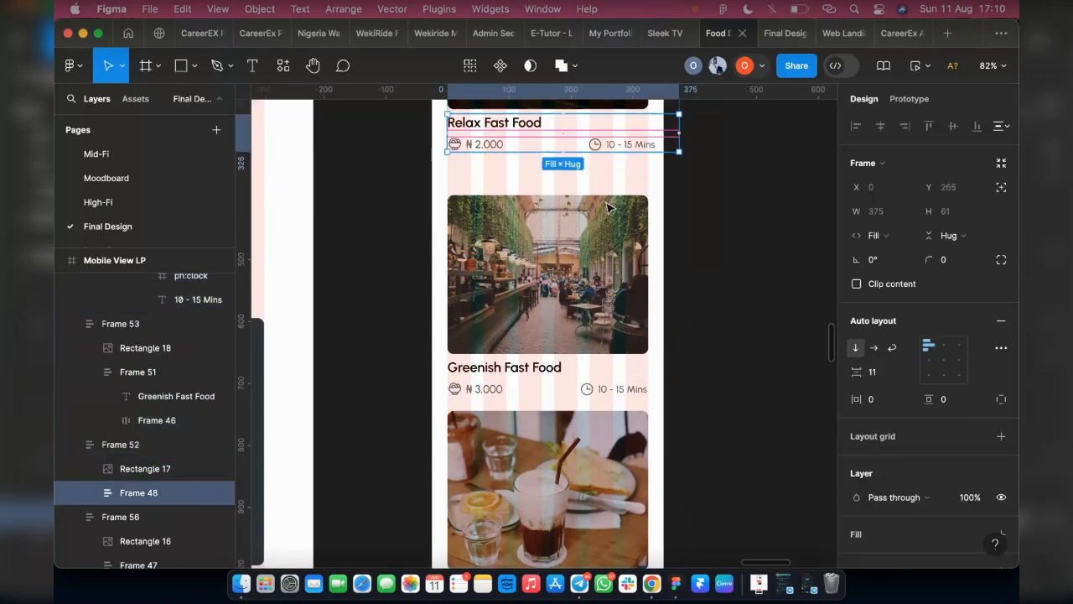
scroll(609, 207, up, 5)
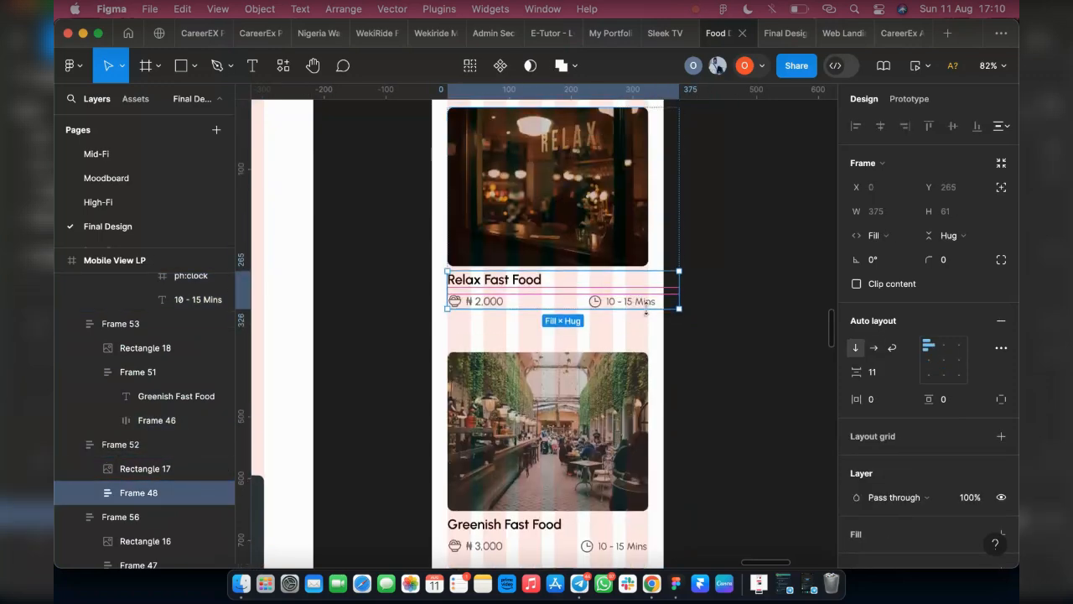
click(643, 302)
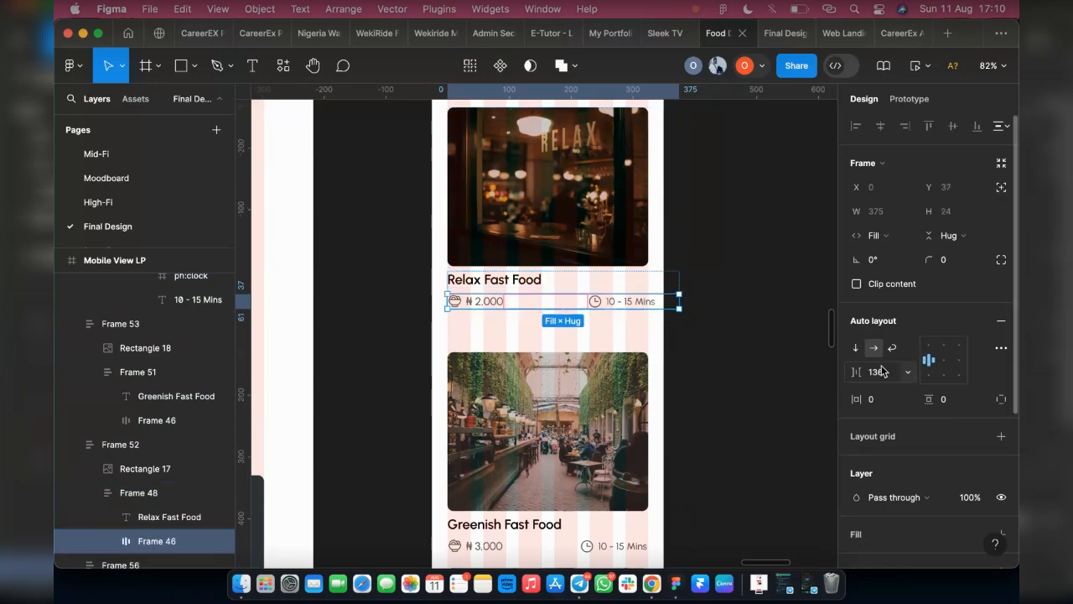
click(909, 375)
click(879, 388)
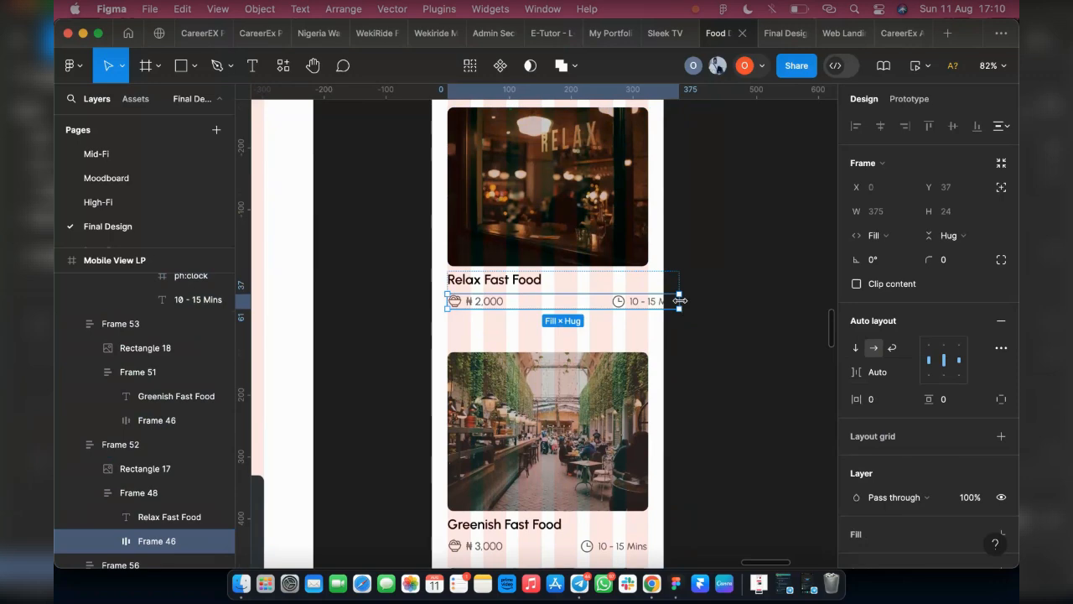
drag(678, 300, 648, 301)
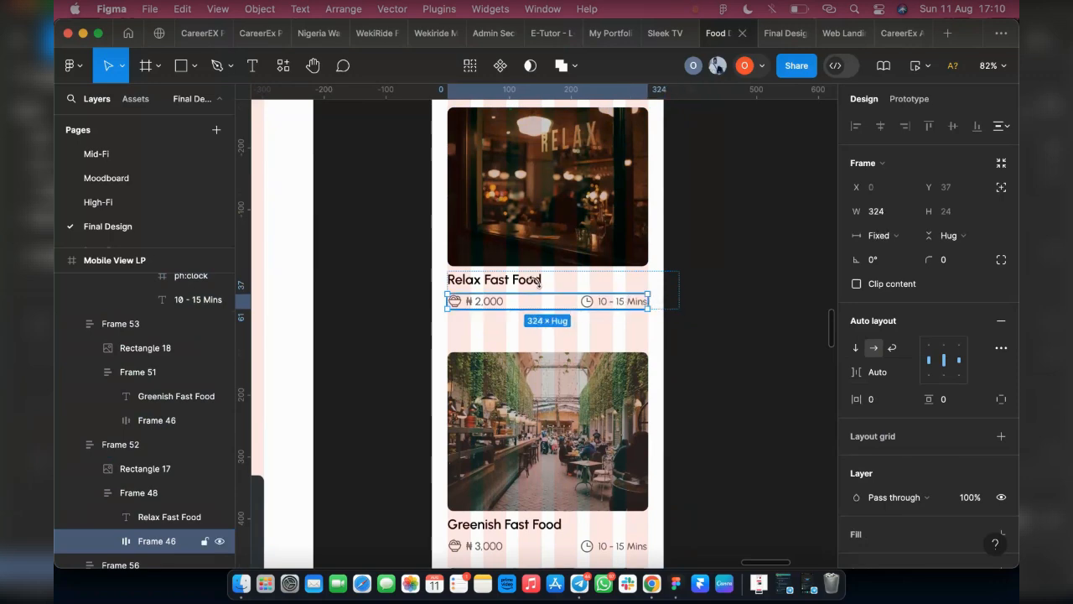
Step: Apply the Heading 3 text style to the titles of the Relax, Greenish, lower Take Away and Bar and Enjoy cards together
click(504, 288)
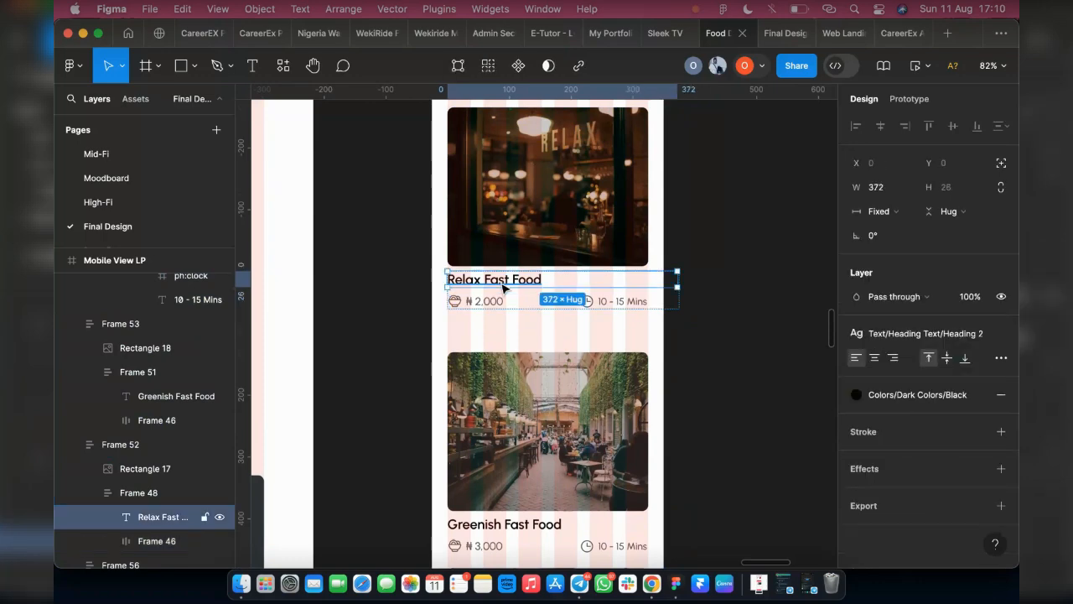
scroll(513, 251, up, 5)
scroll(513, 228, down, 2)
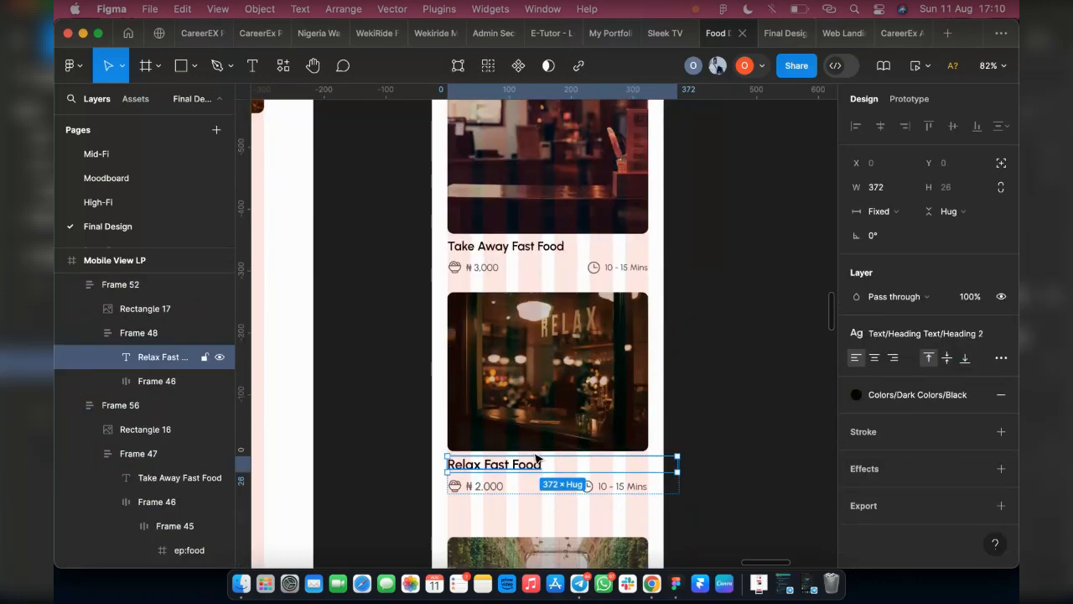
scroll(537, 459, down, 8)
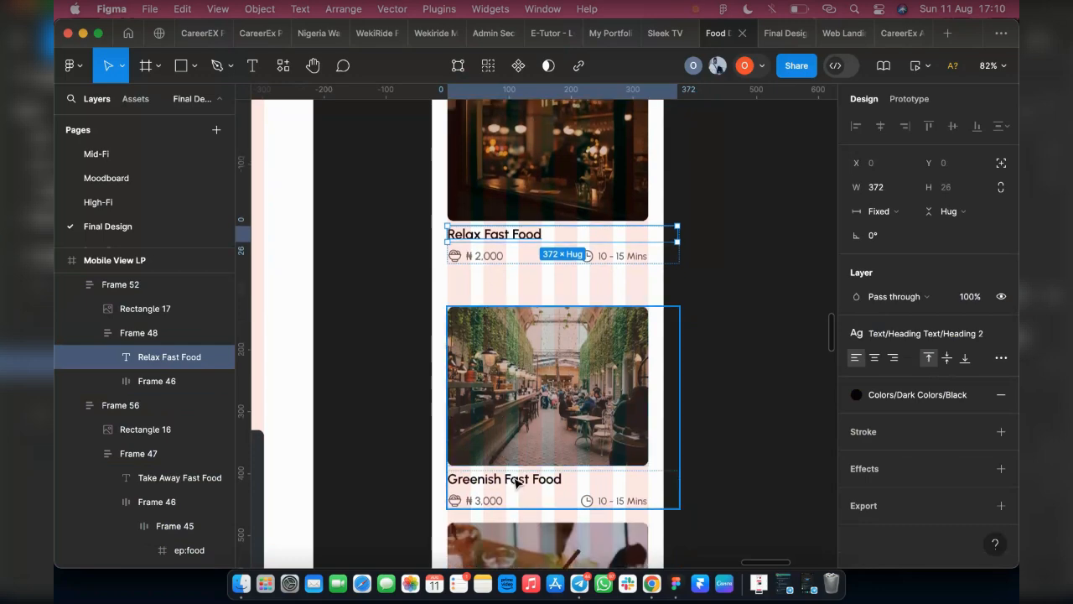
shift+click(516, 482)
scroll(524, 470, down, 10)
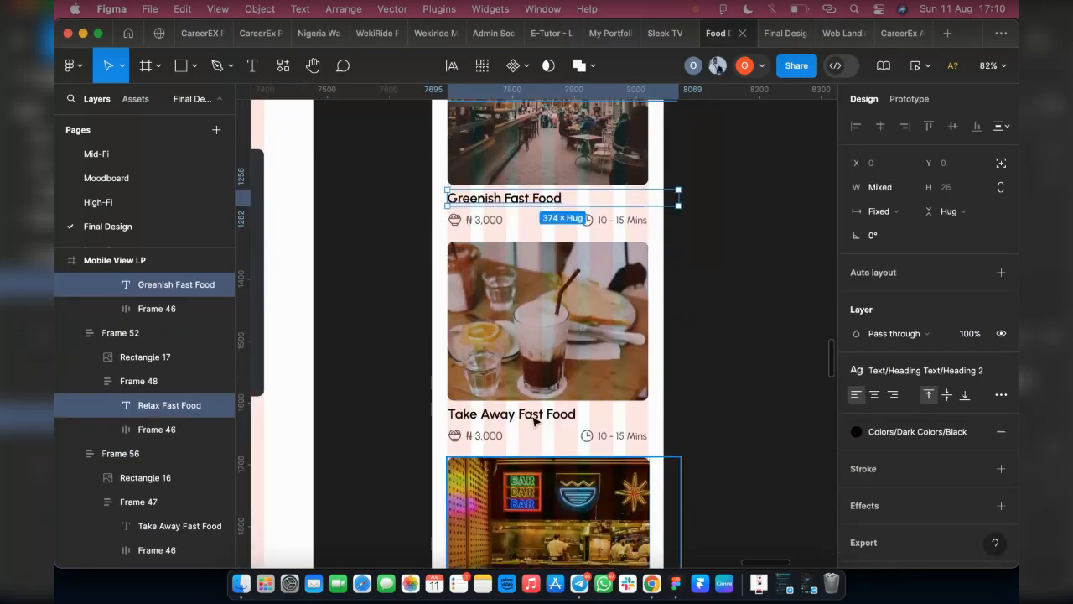
shift+click(537, 417)
shift+double_click(536, 417)
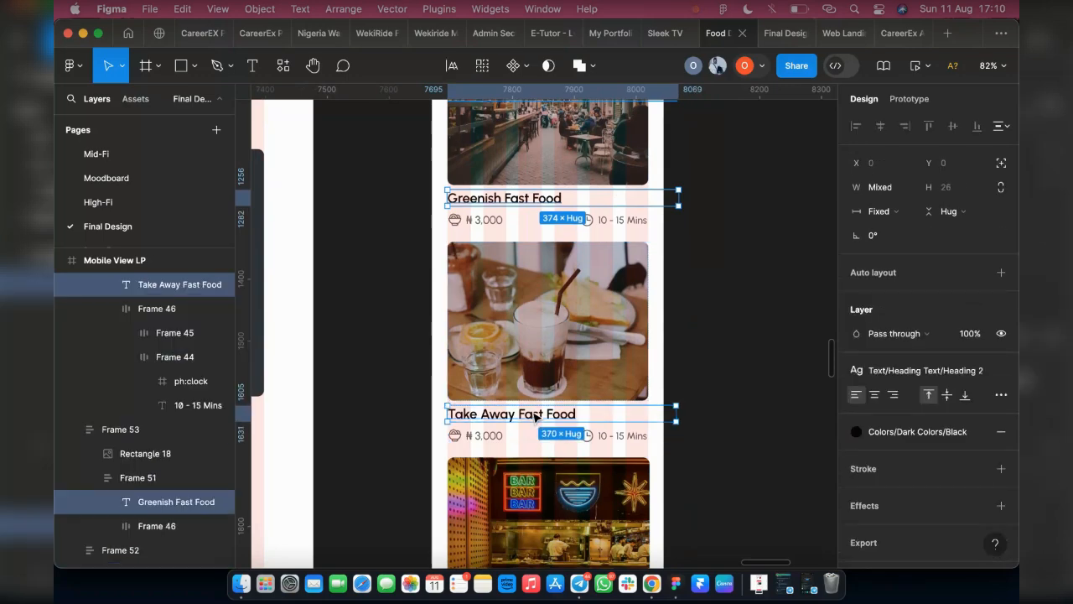
scroll(535, 419, down, 3)
scroll(530, 432, down, 2)
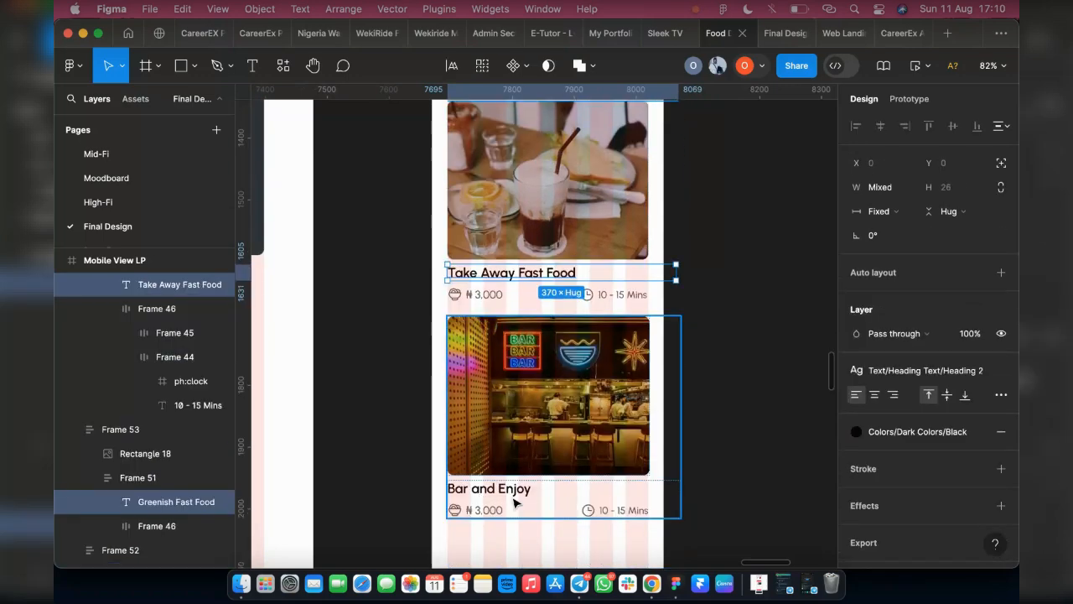
shift+click(516, 495)
shift+double_click(516, 495)
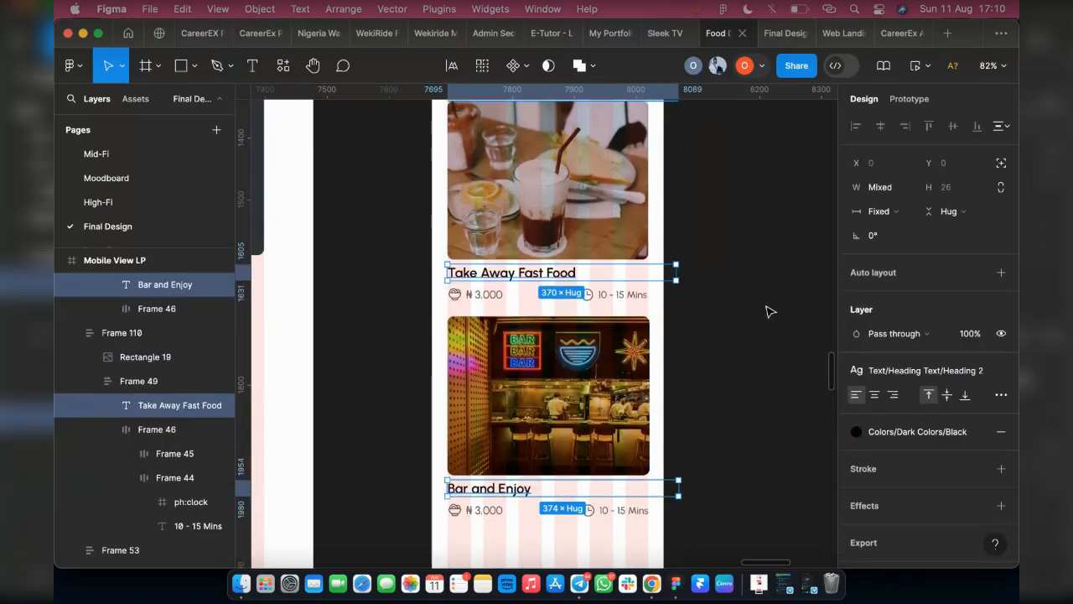
click(925, 370)
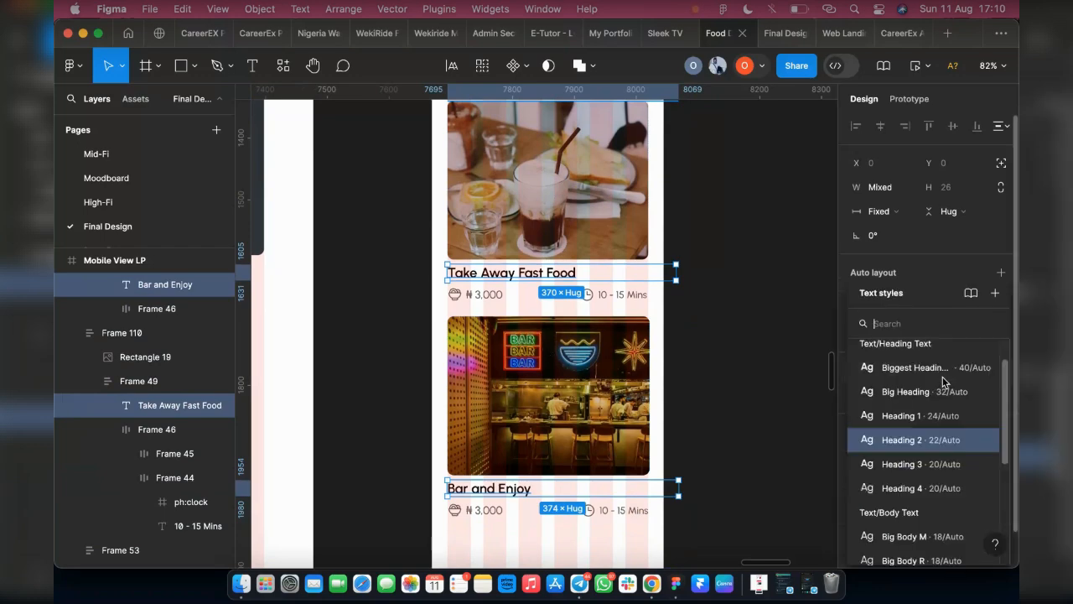
click(933, 463)
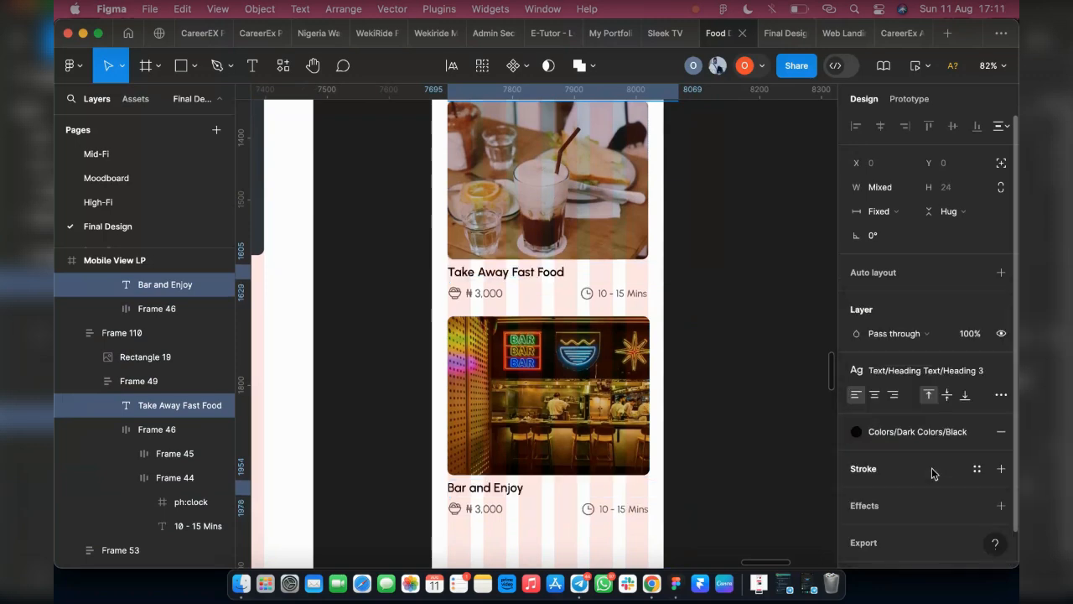
Step: Apply the Small Body M text style to the 10 - 15 Mins labels of the Relax, Greenish, lower Take Away and Bar and Enjoy cards
click(618, 294)
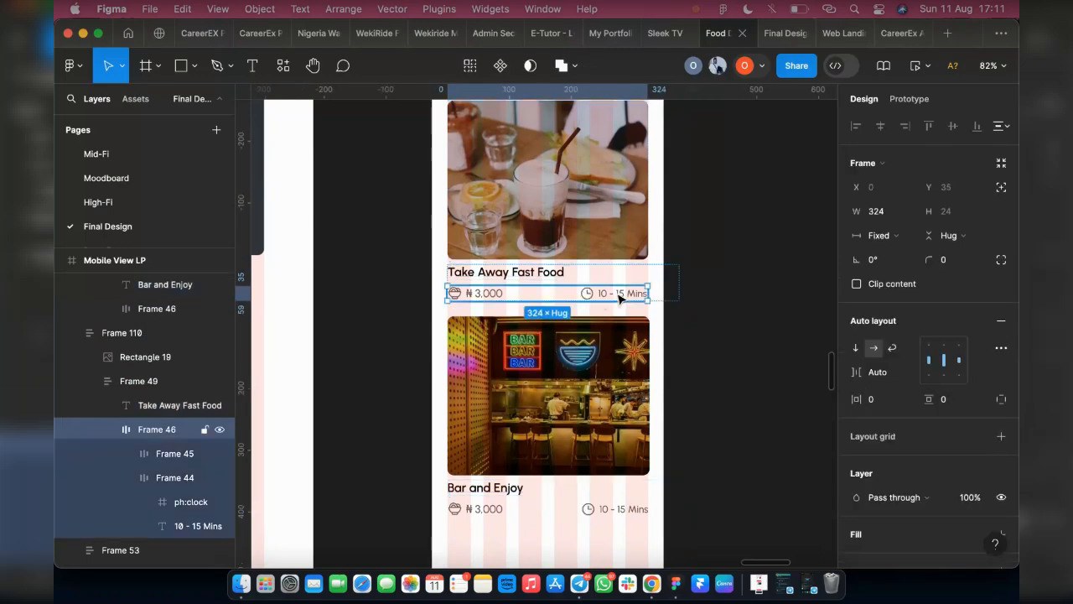
double_click(618, 294)
click(642, 272)
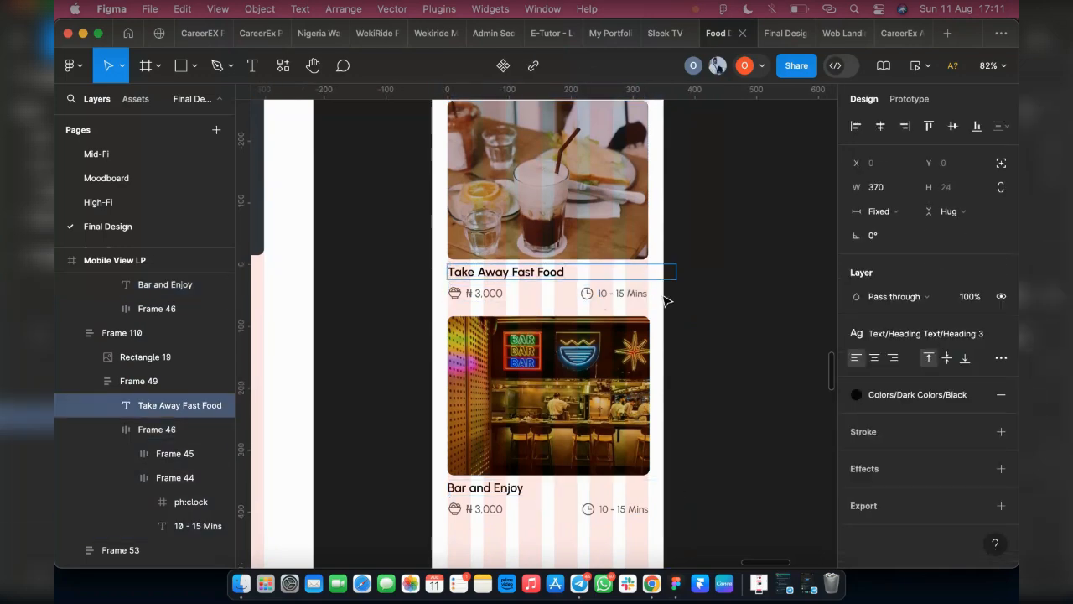
click(631, 295)
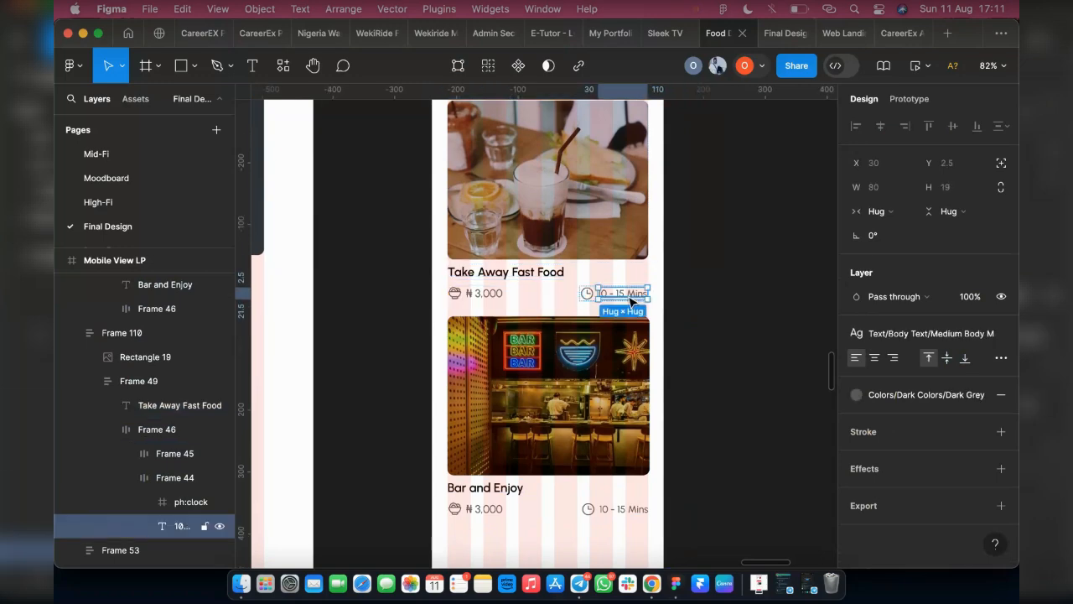
shift+click(643, 513)
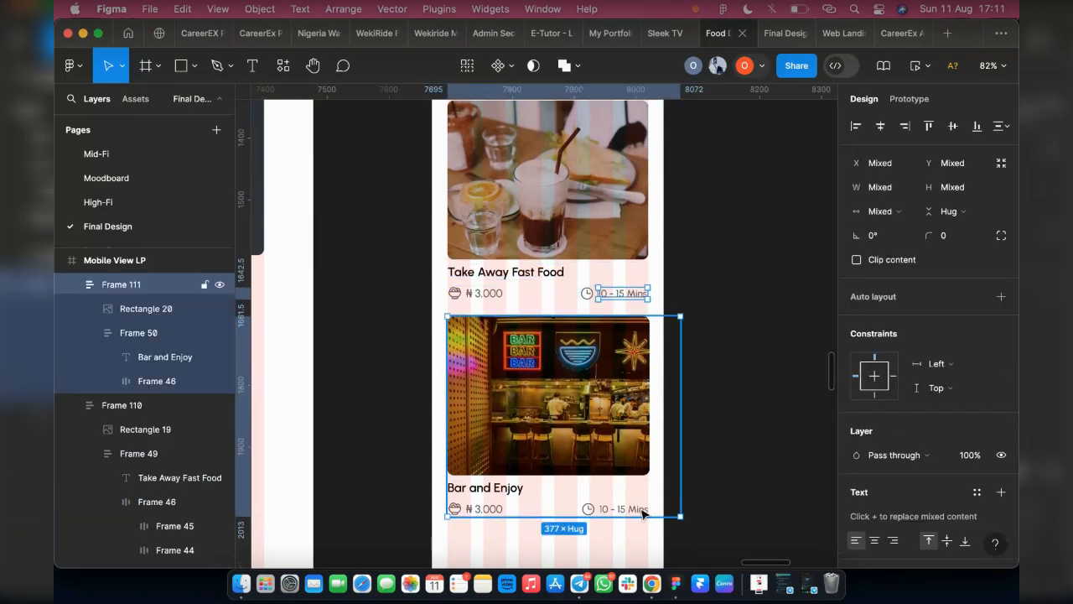
shift+click(643, 513)
shift+click(643, 513)
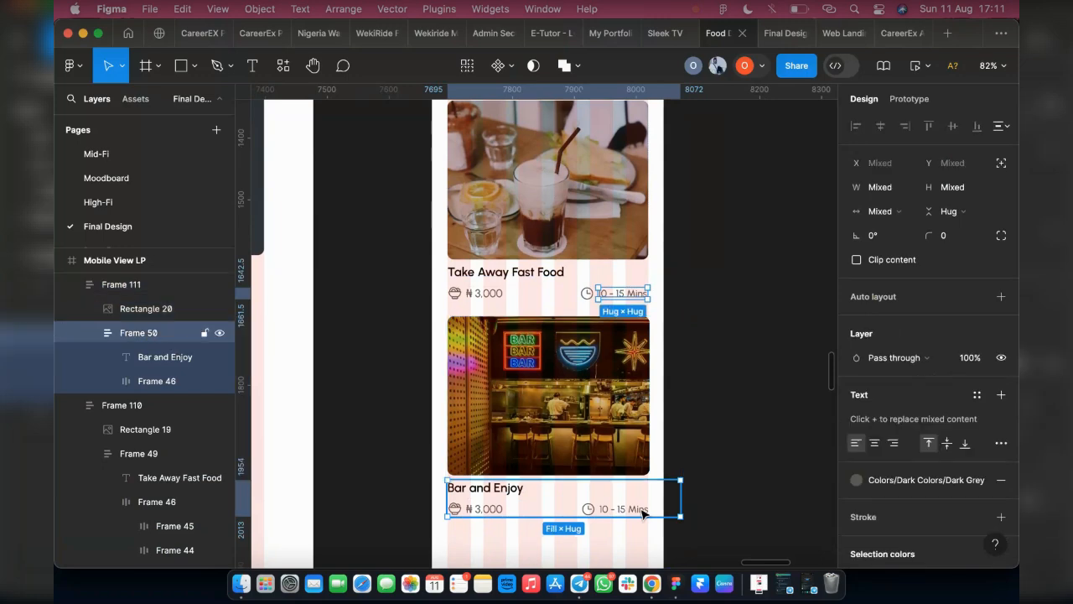
shift+click(641, 513)
shift+click(639, 513)
shift+click(639, 513)
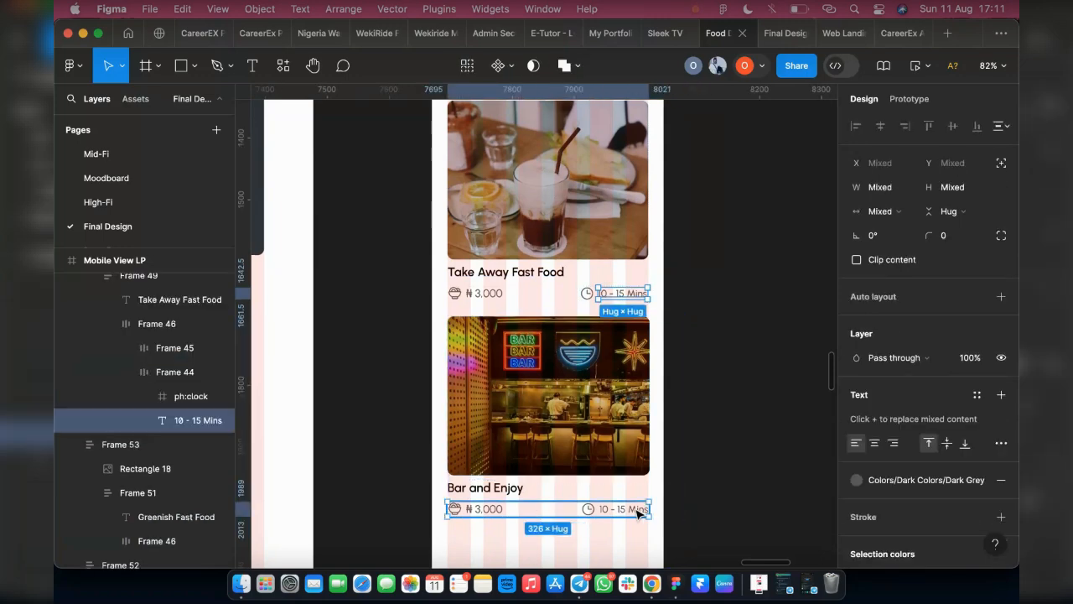
shift+click(639, 514)
shift+click(639, 513)
shift+click(639, 513)
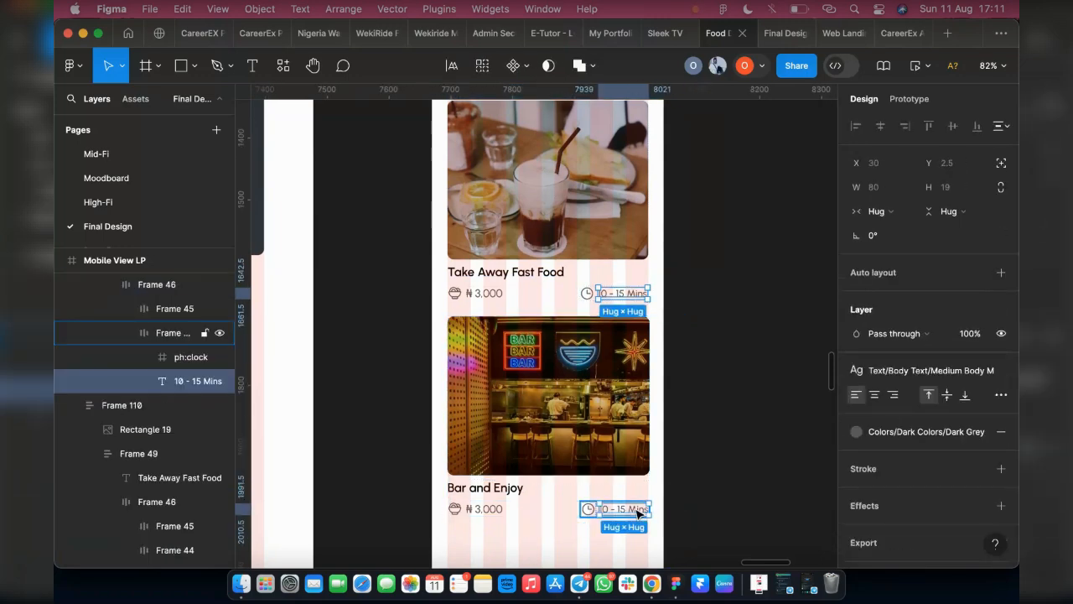
scroll(621, 335, up, 5)
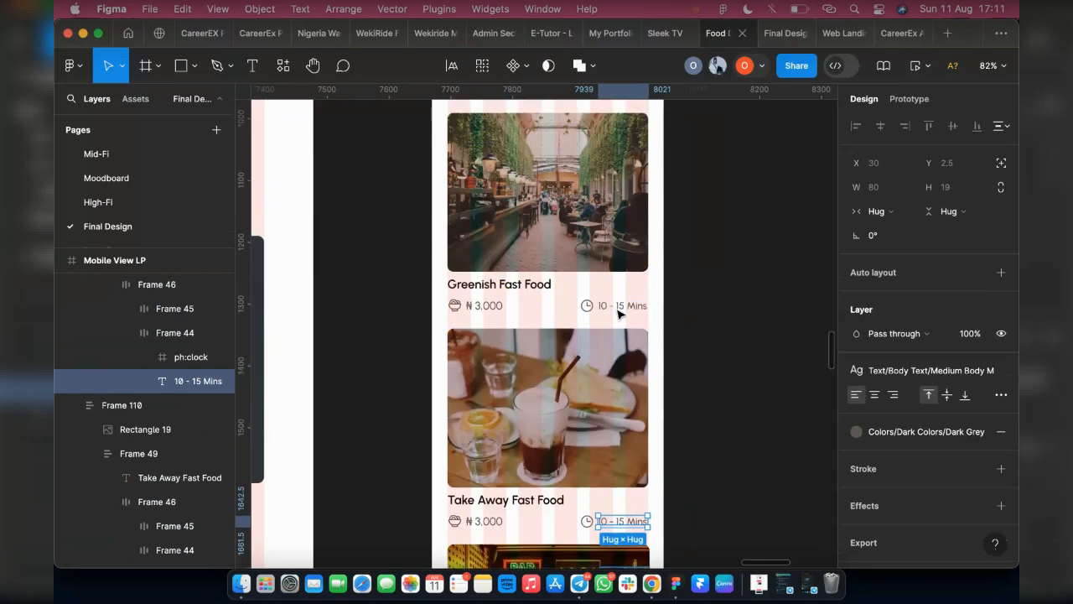
shift+click(620, 311)
shift+click(620, 309)
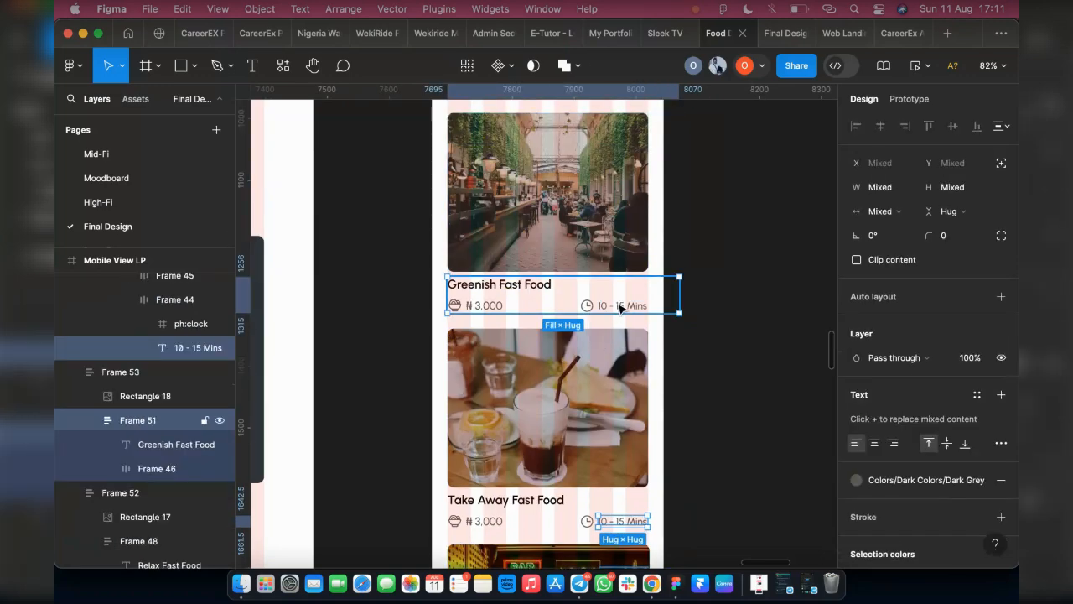
shift+click(620, 309)
shift+click(619, 308)
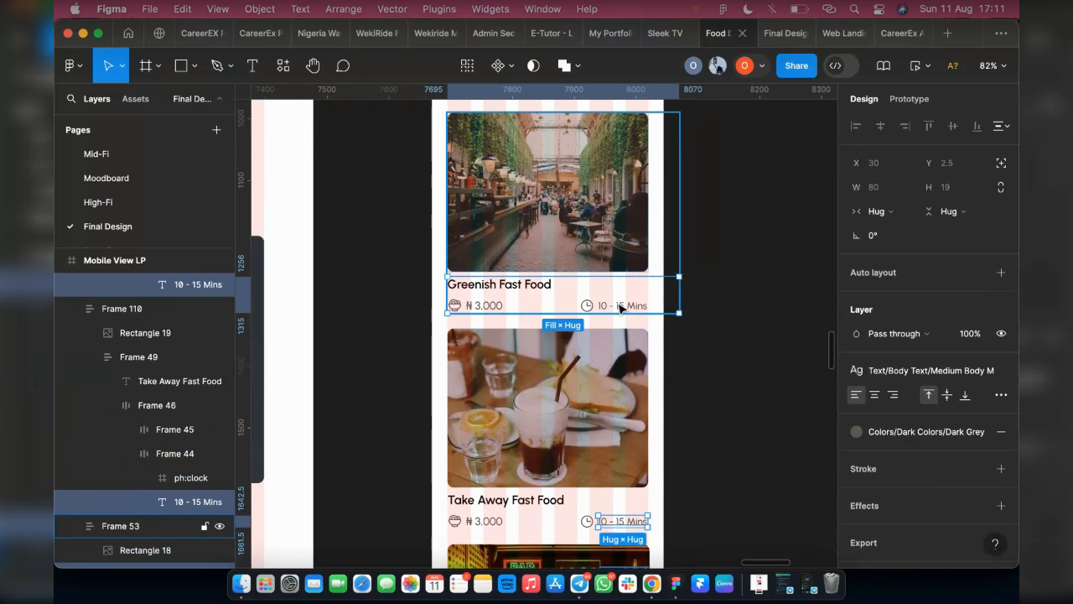
shift+click(619, 308)
shift+click(620, 309)
shift+double_click(620, 308)
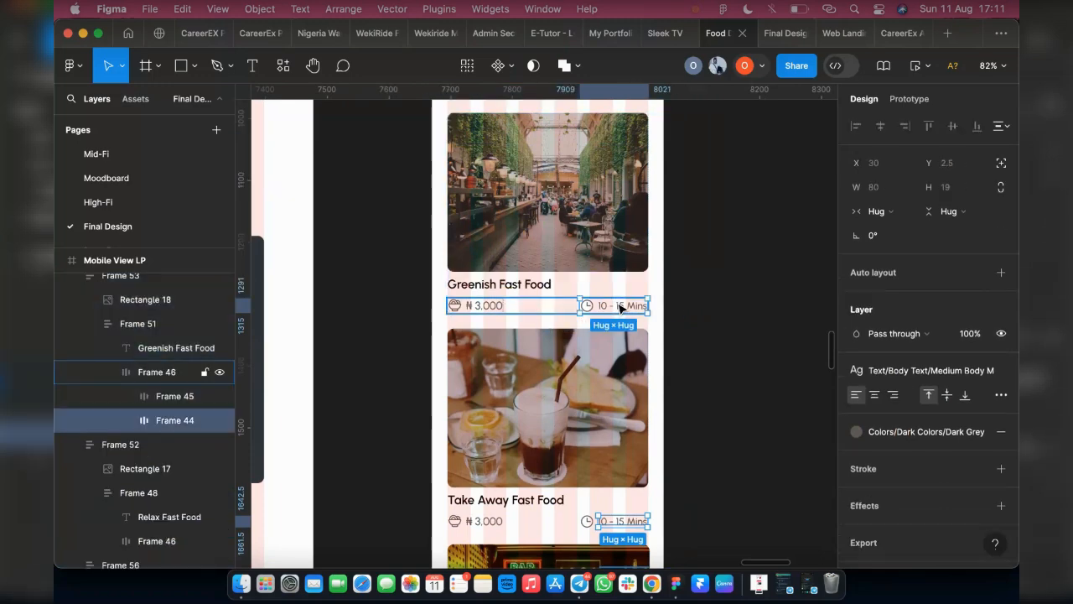
shift+click(620, 308)
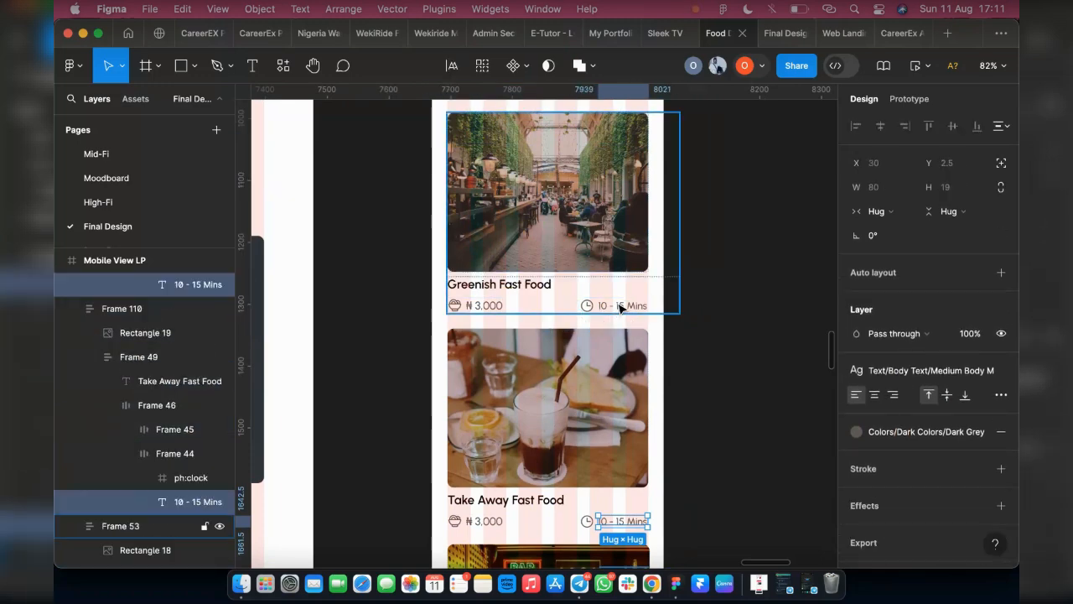
shift+click(621, 309)
shift+click(620, 309)
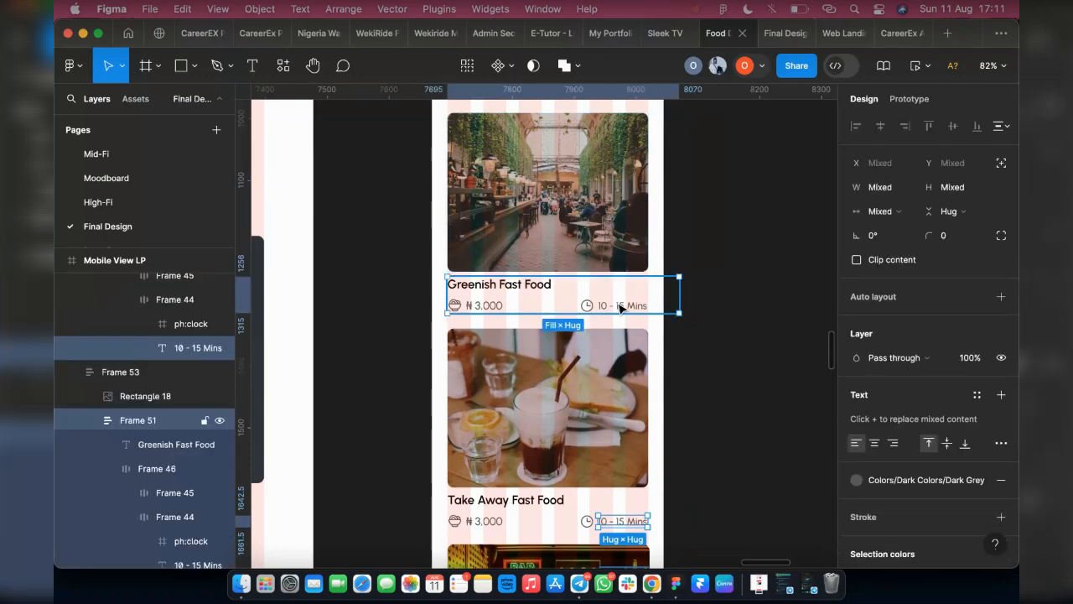
shift+double_click(620, 309)
shift+click(620, 309)
shift+double_click(620, 308)
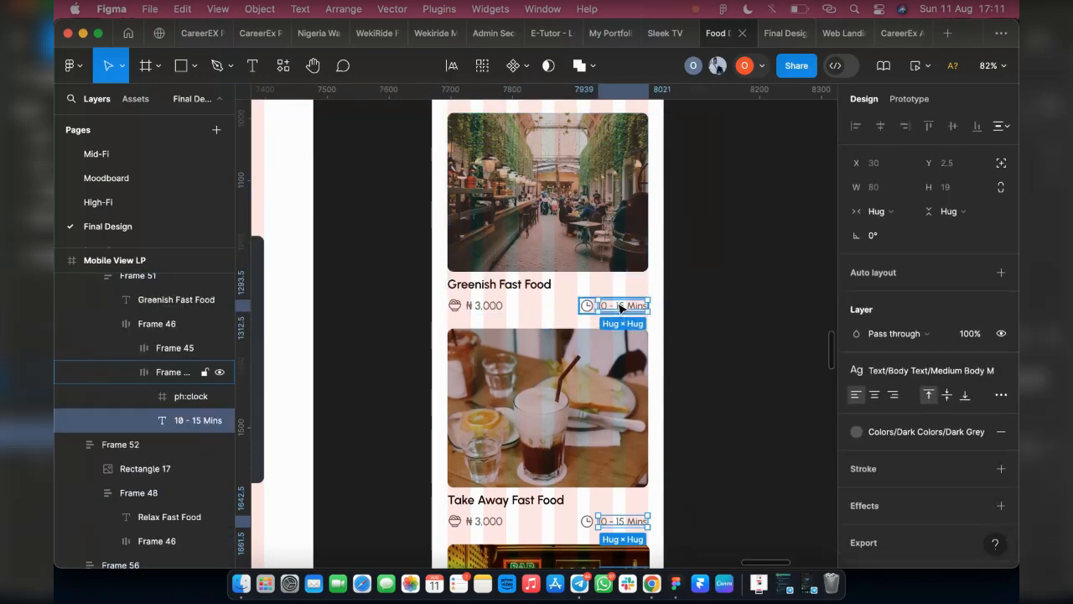
shift+click(620, 310)
scroll(618, 314, up, 5)
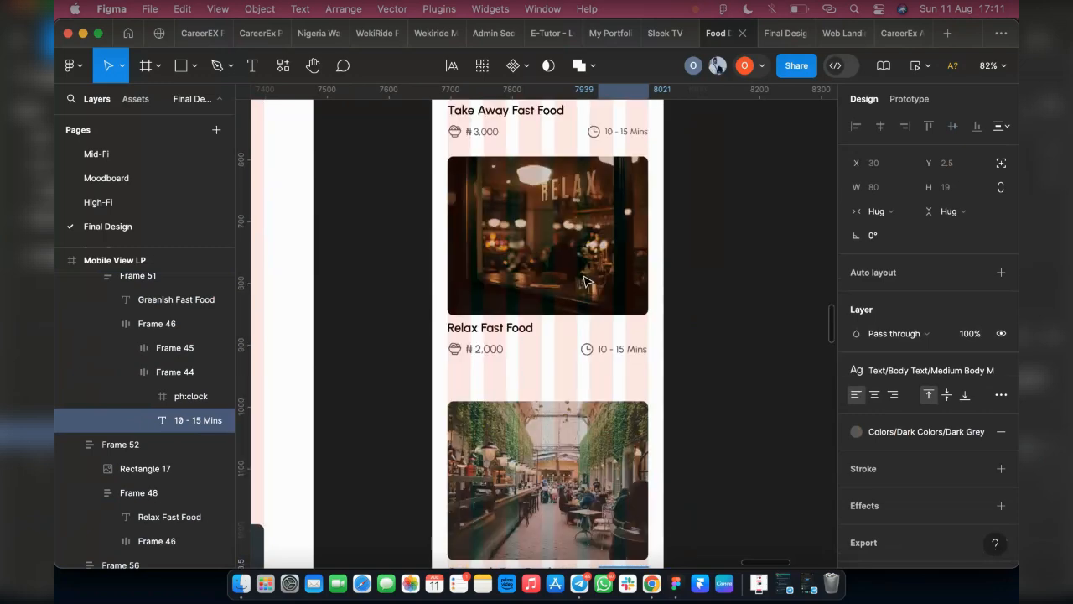
shift+double_click(620, 348)
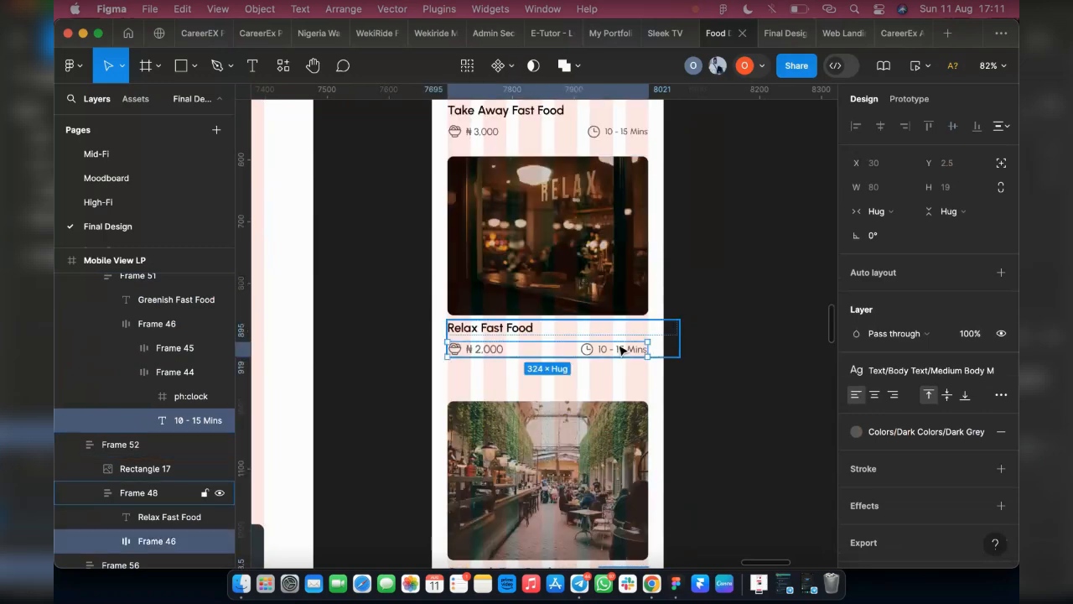
shift+double_click(620, 349)
shift+double_click(620, 349)
scroll(620, 351, up, 1)
scroll(620, 348, up, 3)
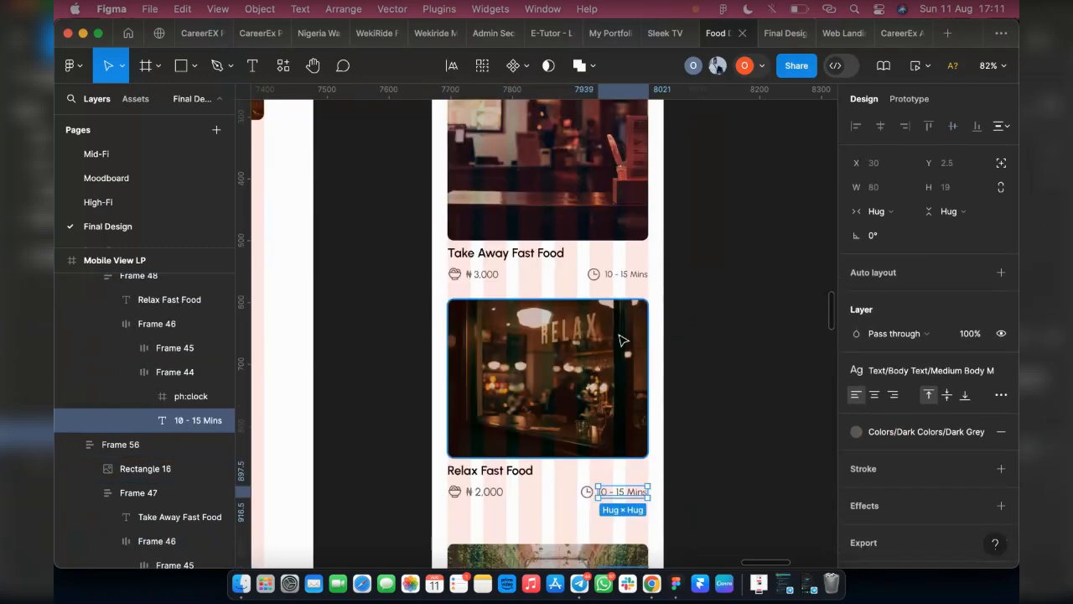
click(938, 370)
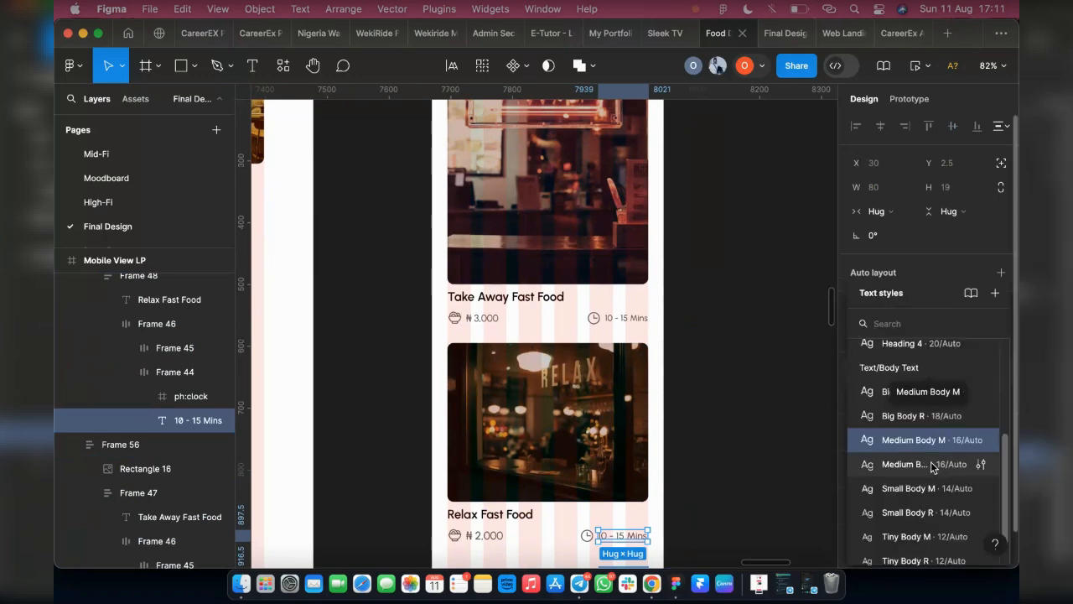
click(921, 493)
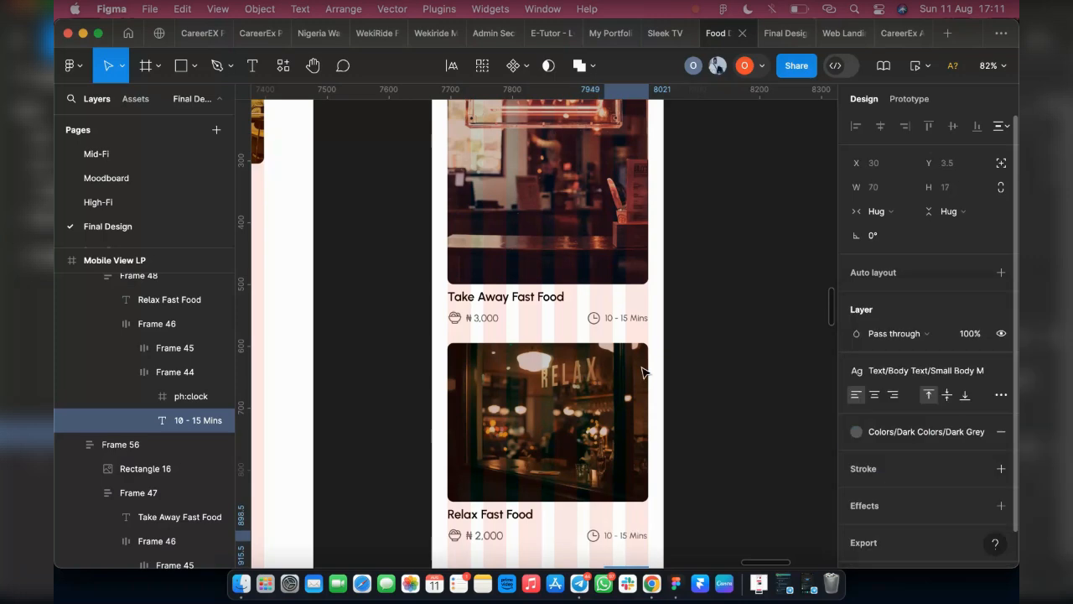
Step: Apply the Medium Body M text style to the prices of the Relax, Greenish, lower Take Away and Bar and Enjoy cards
scroll(506, 324, down, 2)
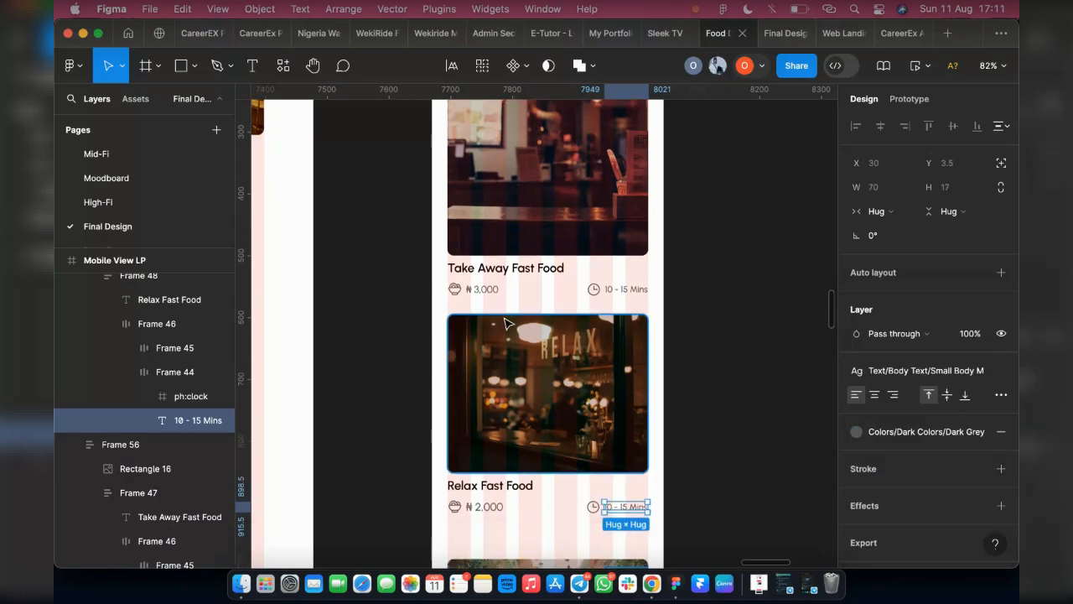
scroll(507, 324, down, 5)
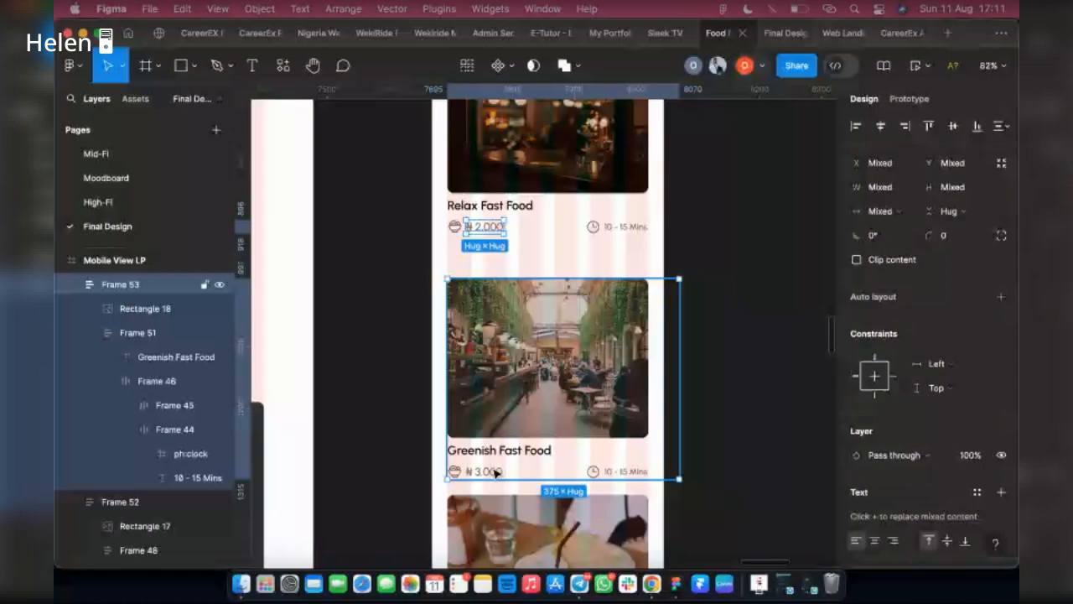
click(494, 472)
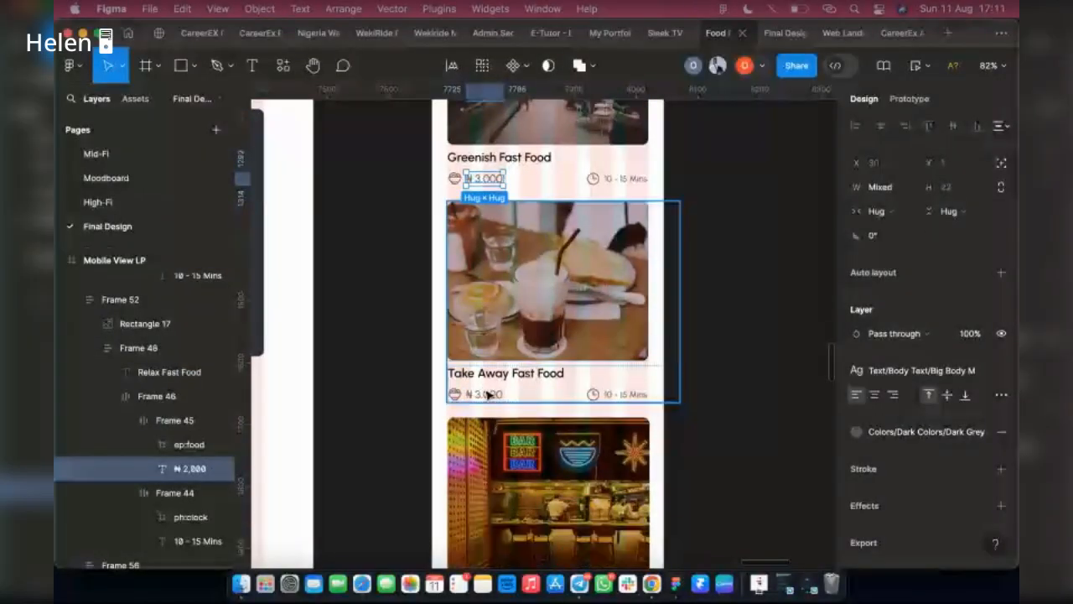
click(489, 394)
double_click(488, 398)
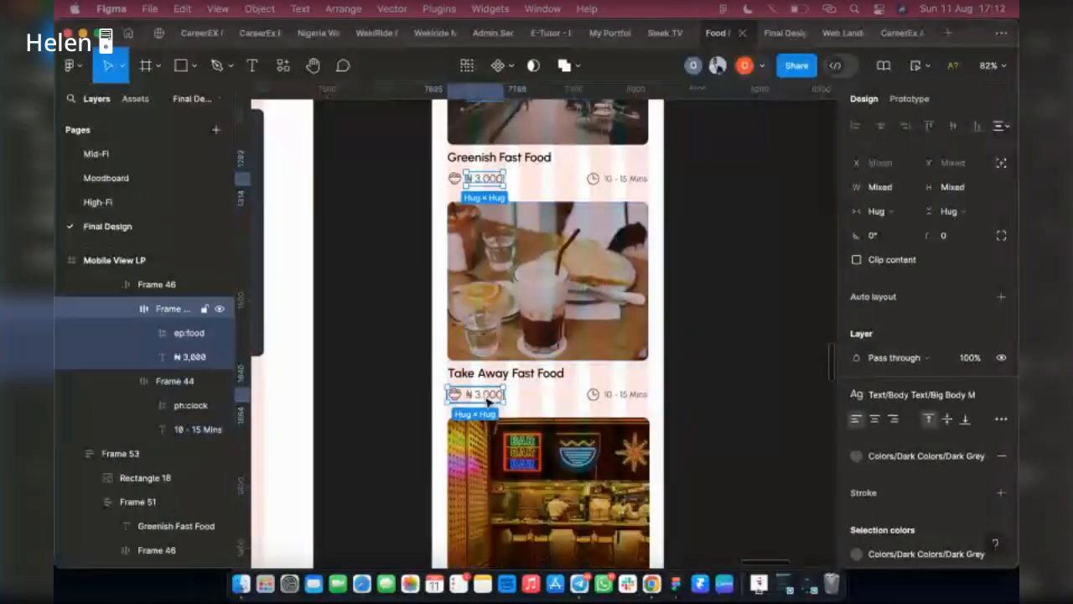
scroll(491, 419, down, 5)
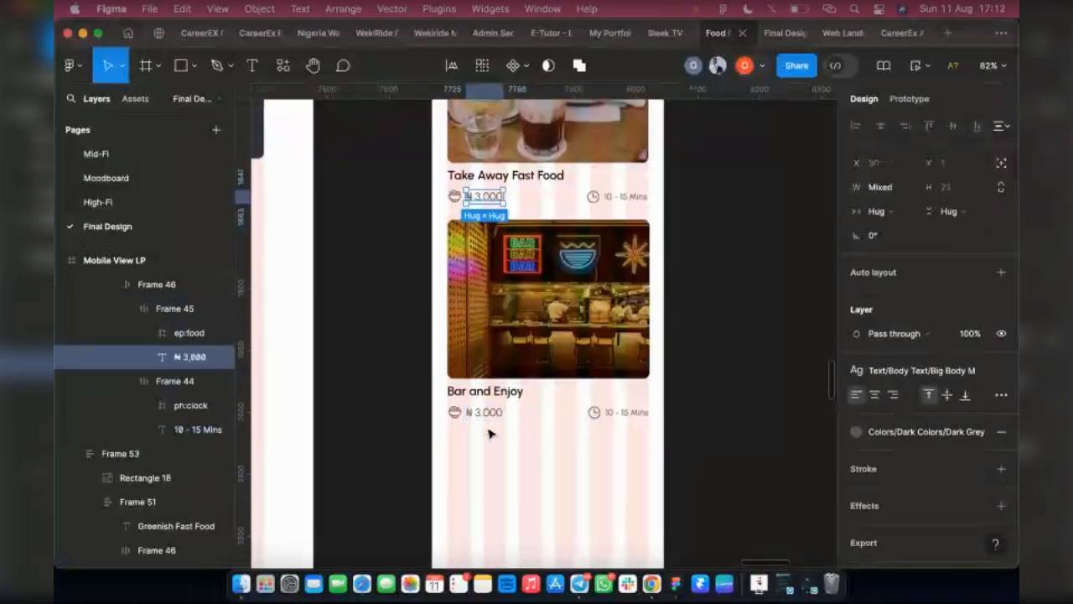
scroll(492, 377, down, 2)
click(493, 325)
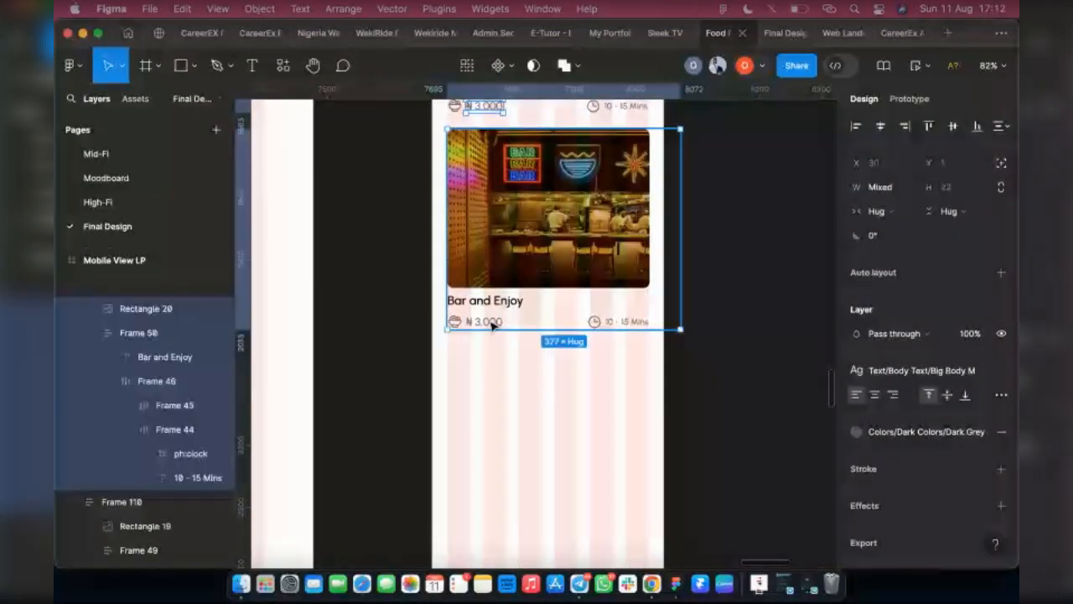
double_click(493, 324)
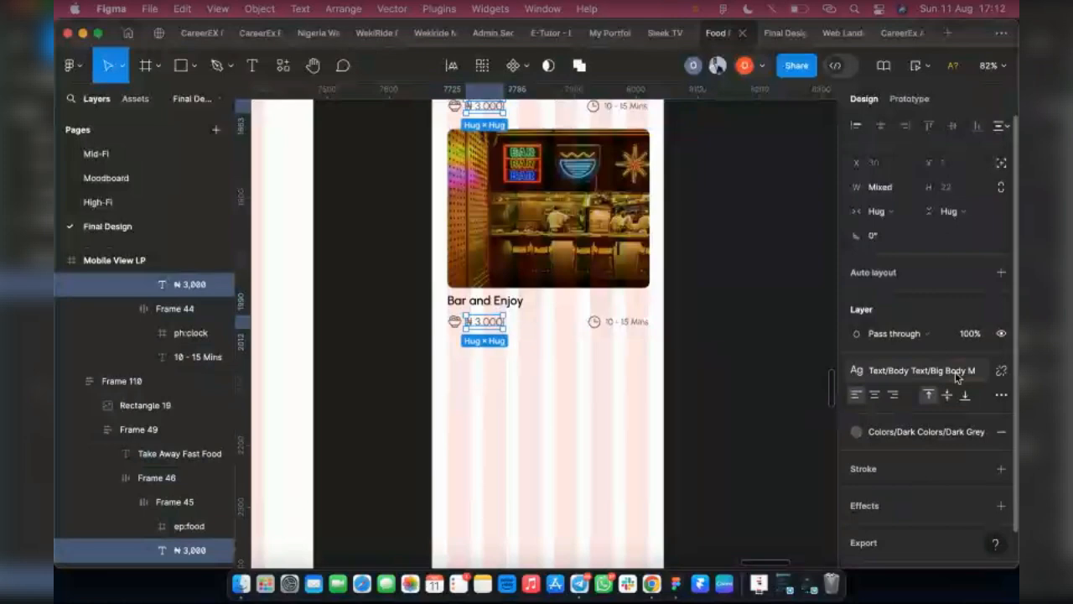
click(955, 371)
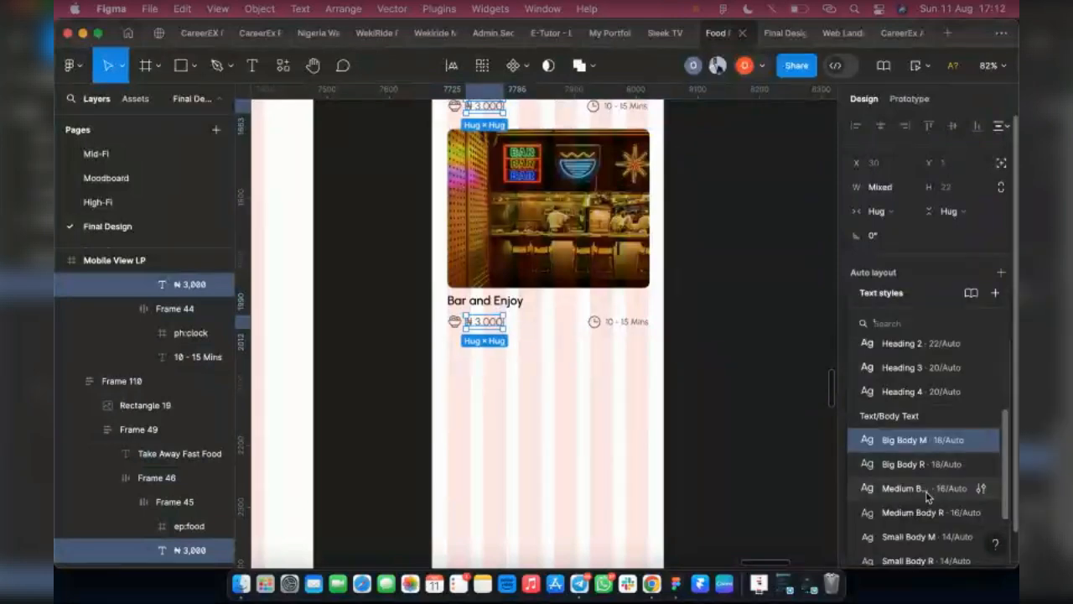
click(903, 488)
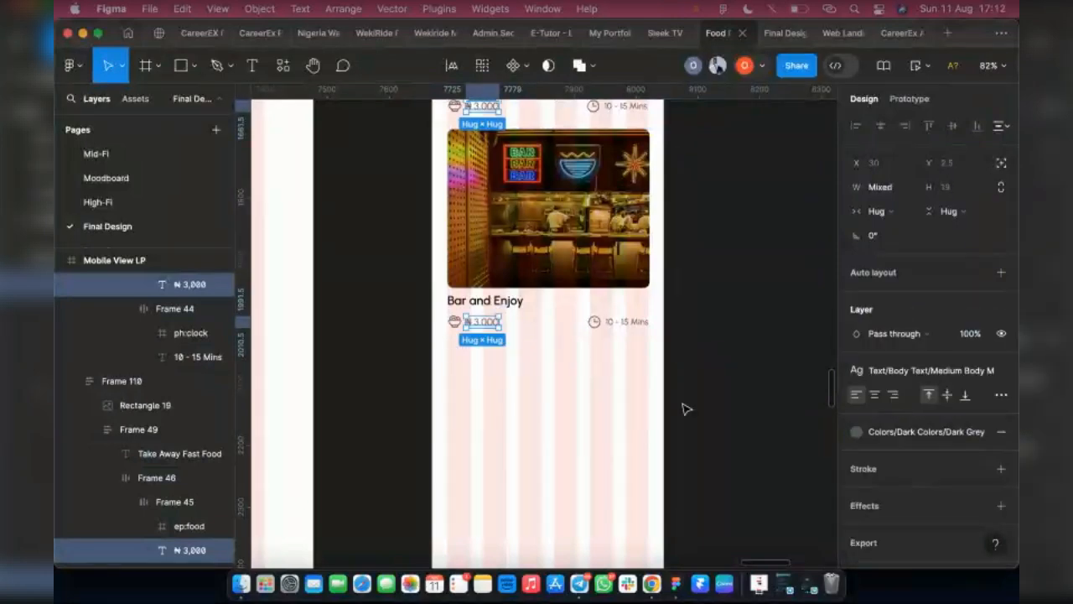
Step: Narrow the Relax, Greenish, lower Take Away and Bar and Enjoy card frames together to about 323 px, matching their images
scroll(683, 408, up, 2)
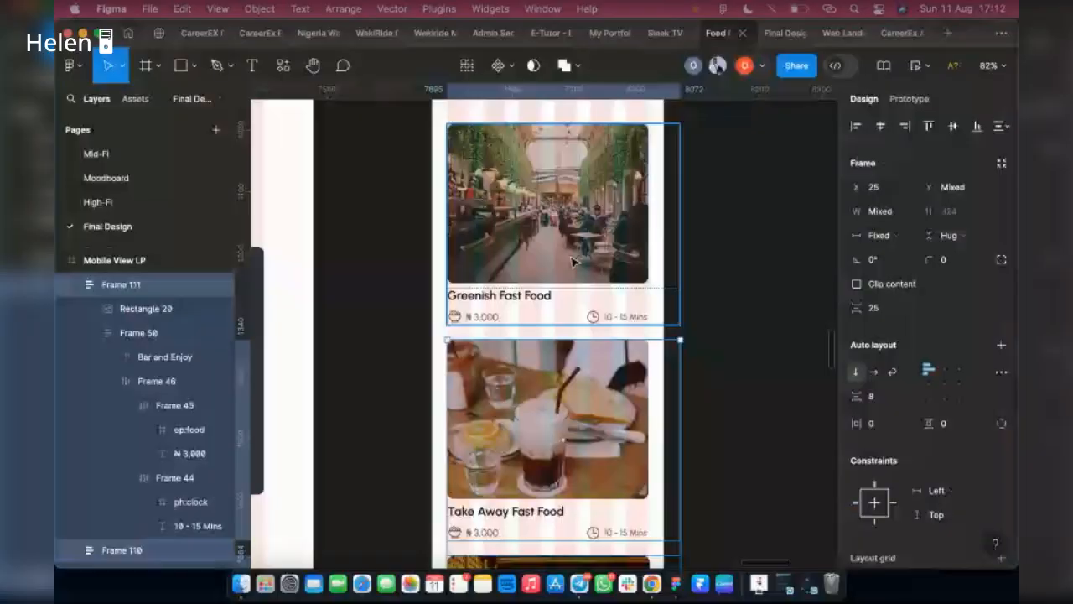
scroll(573, 262, up, 8)
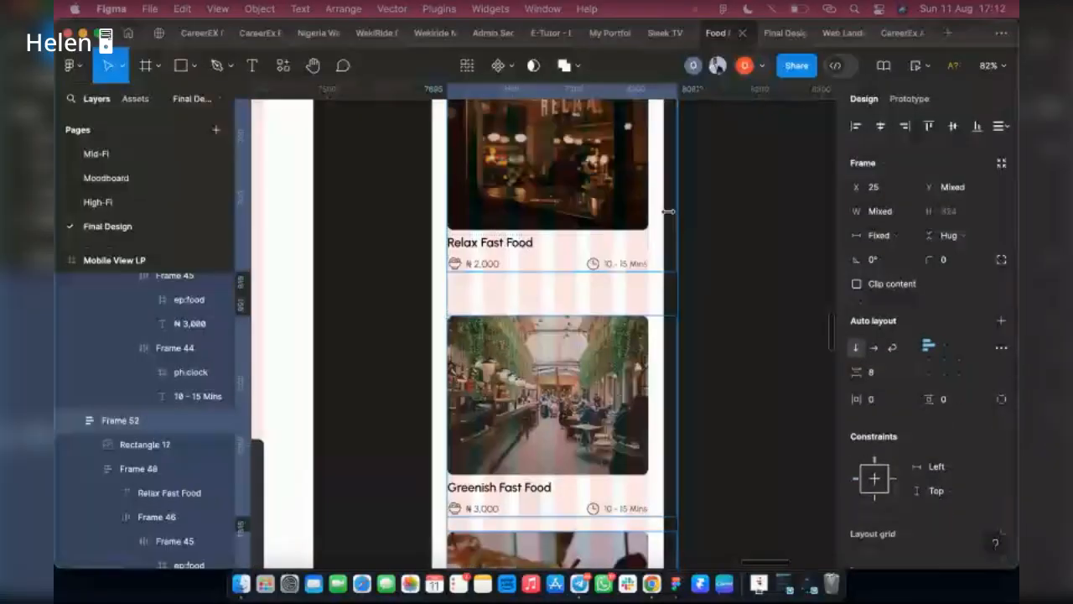
drag(668, 211, 646, 216)
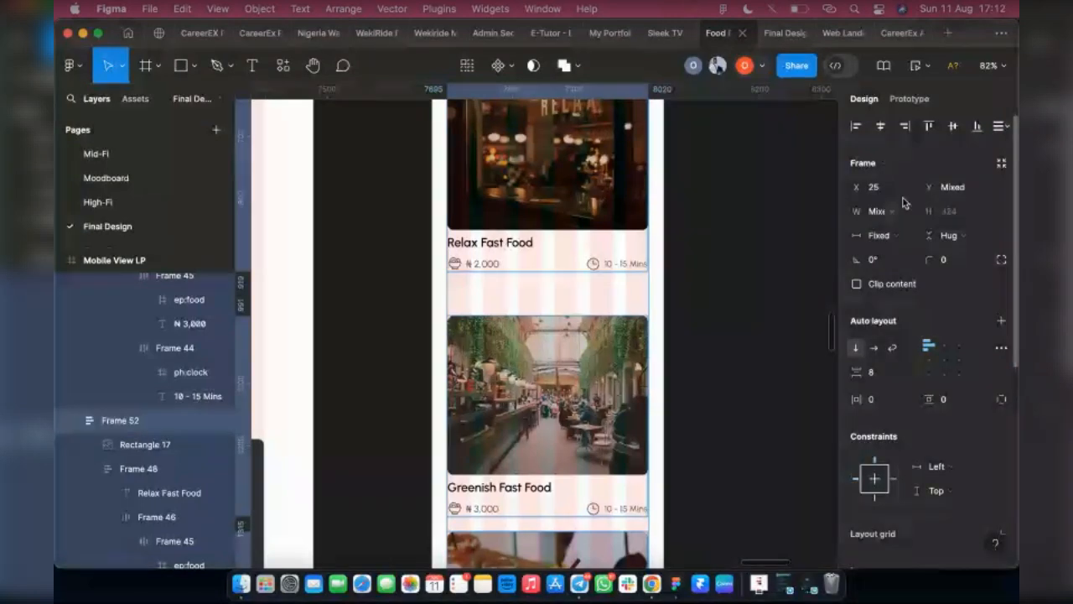
key(shift+a)
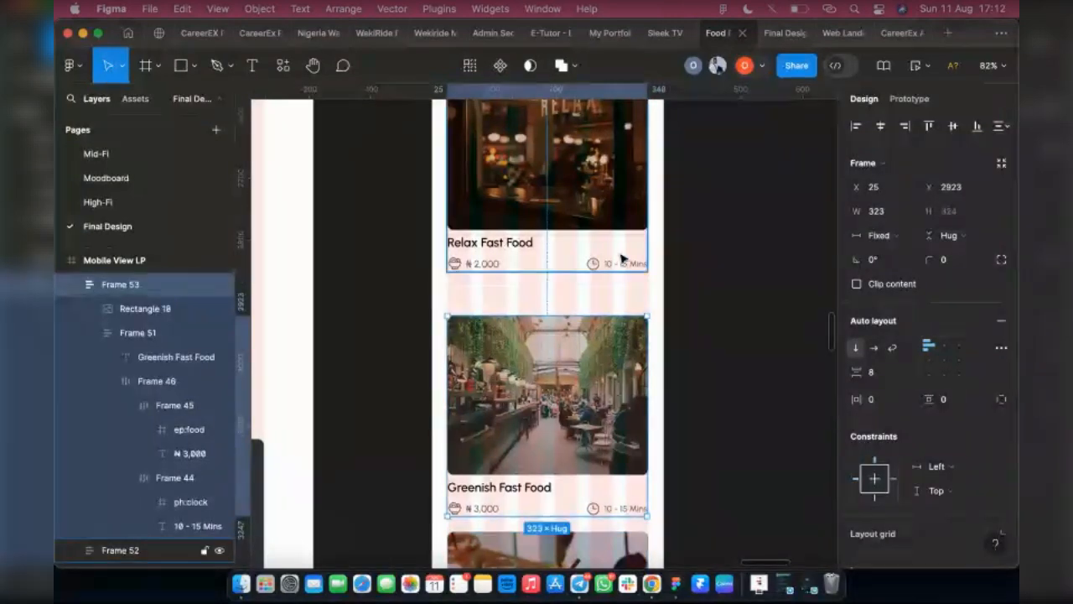
Step: Compare the frame widths of the Greenish, lower Take Away and Bar and Enjoy cards
scroll(620, 258, down, 3)
click(570, 461)
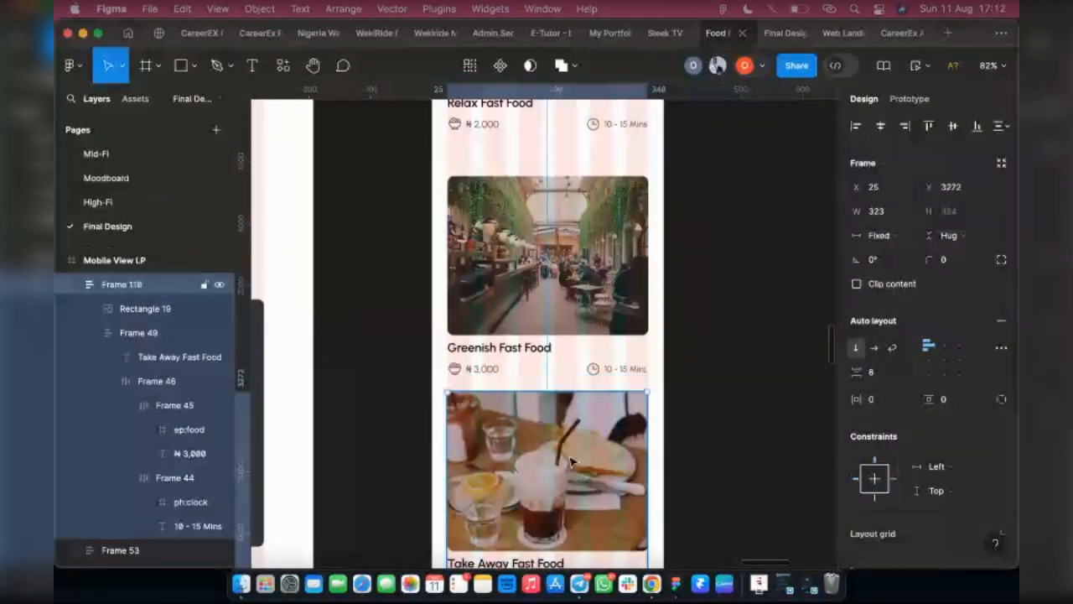
scroll(688, 280, down, 3)
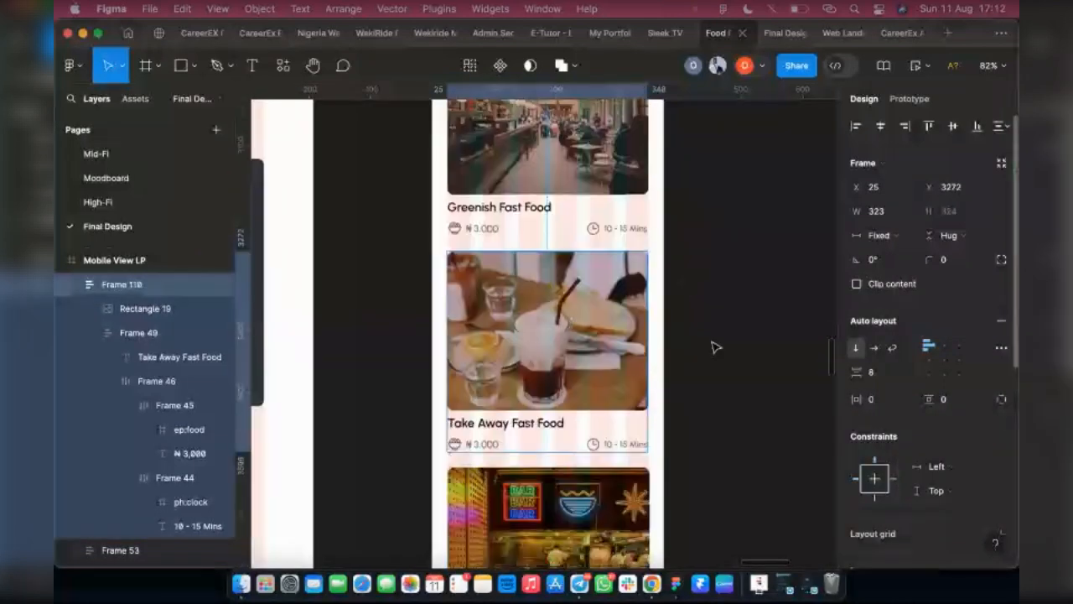
click(558, 491)
scroll(628, 458, up, 1)
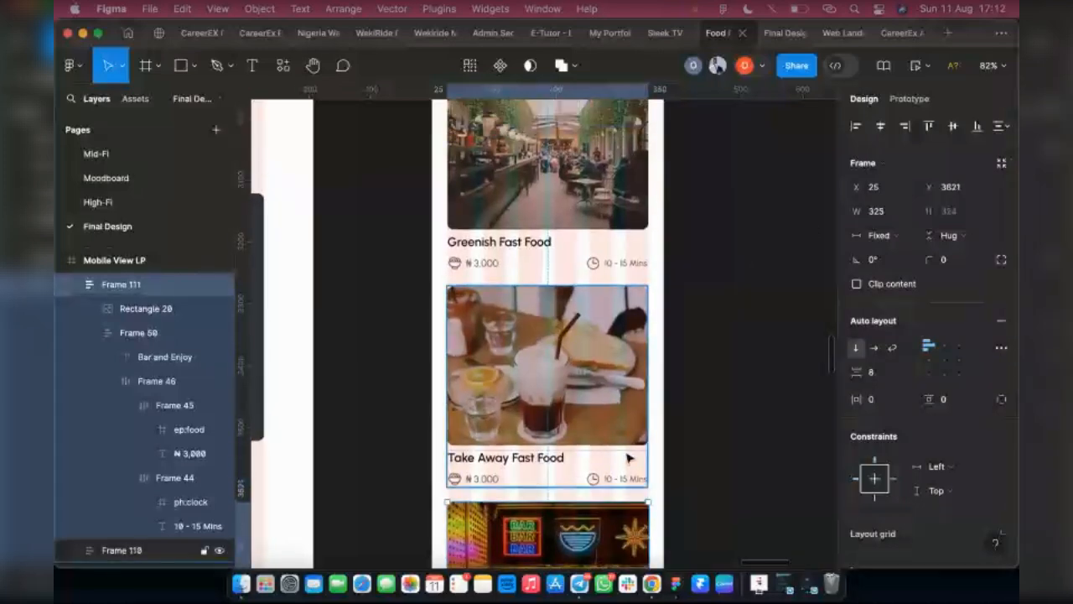
scroll(629, 457, up, 2)
scroll(633, 450, up, 3)
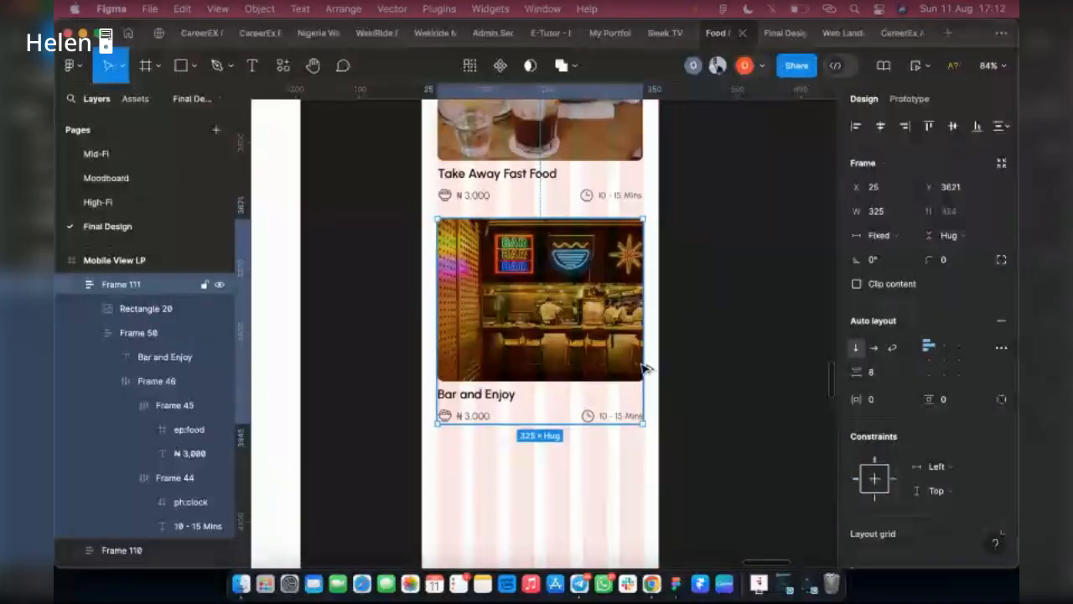
scroll(610, 464, up, 1)
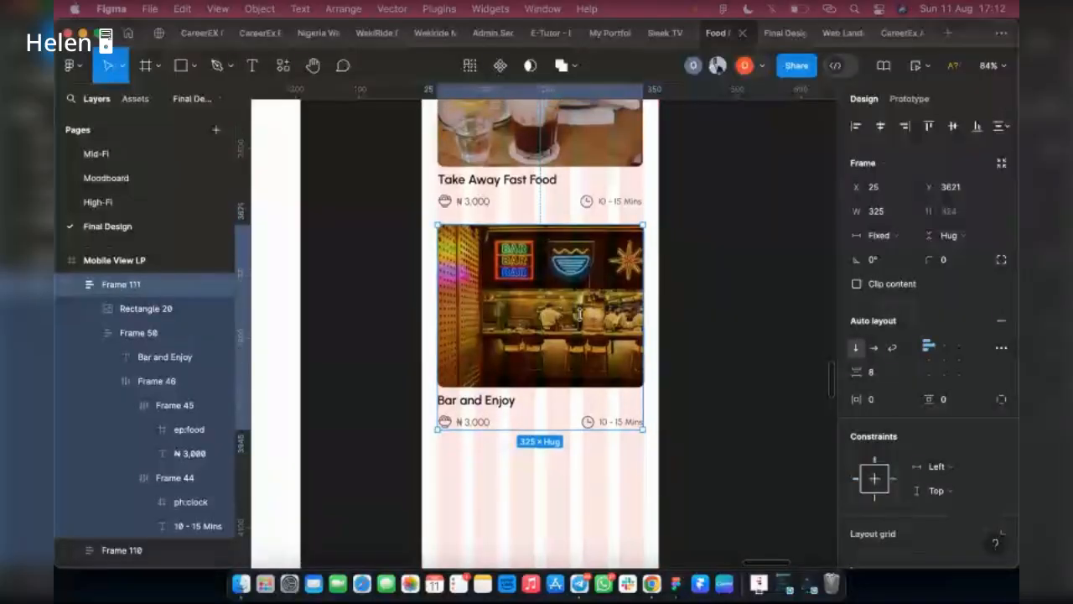
Step: Set the width of all five Popular Restaurant card frames, from Bar and Enjoy up to the first Take Away, to 325 px
shift+click(551, 159)
scroll(558, 252, up, 5)
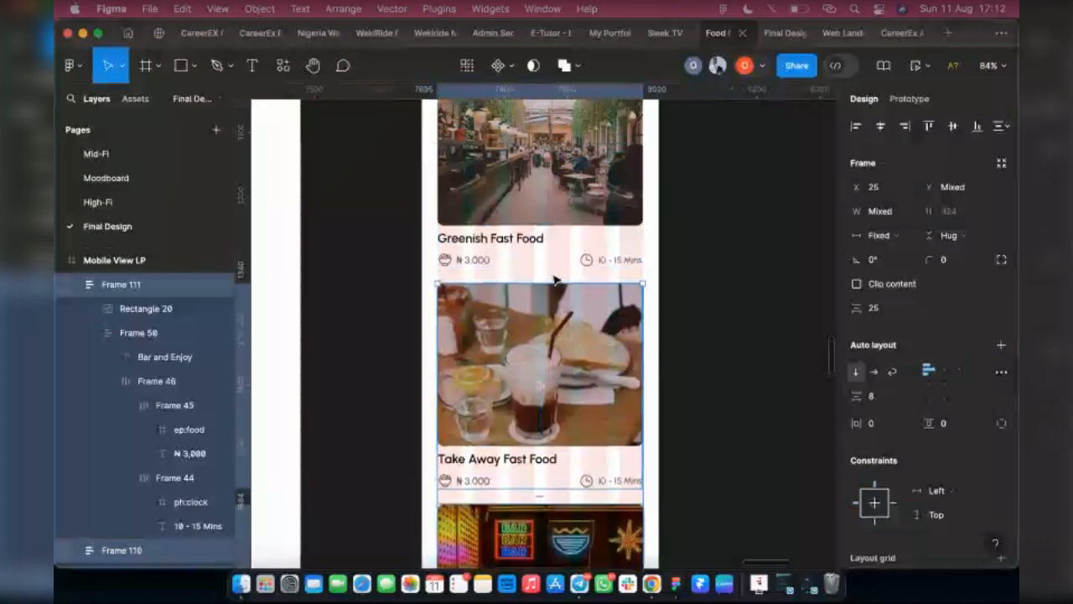
shift+click(565, 212)
scroll(578, 243, up, 5)
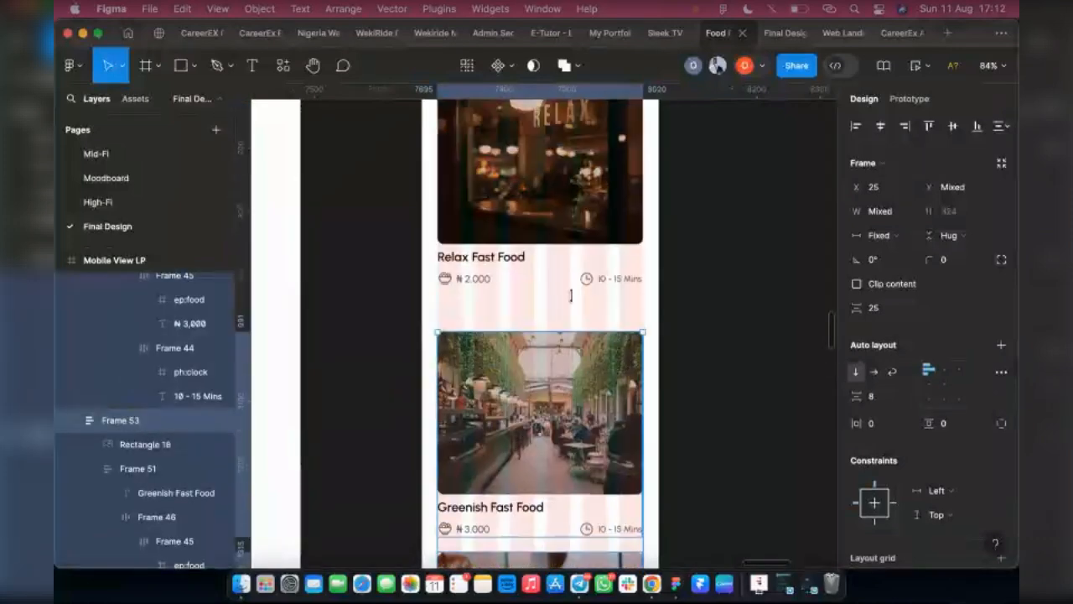
shift+click(587, 260)
scroll(600, 286, up, 1)
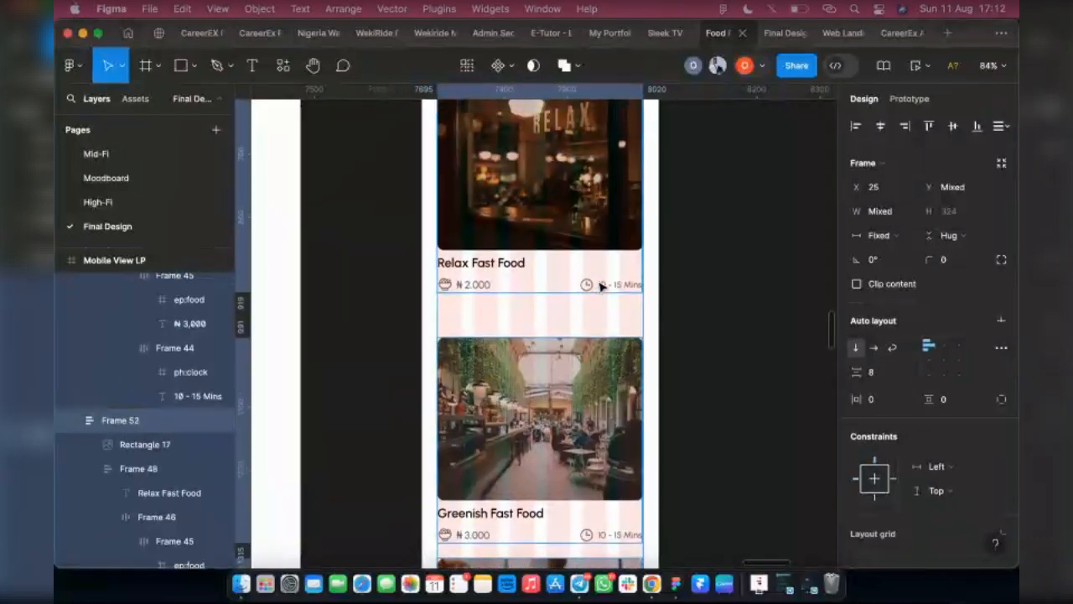
scroll(600, 286, up, 4)
shift+click(587, 168)
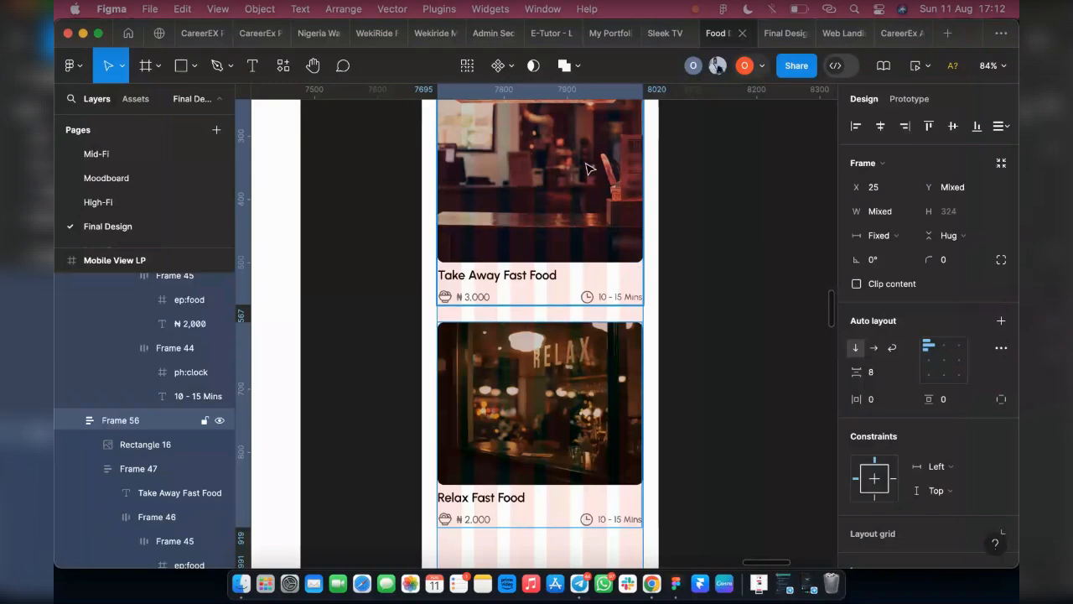
click(870, 217)
text(2)
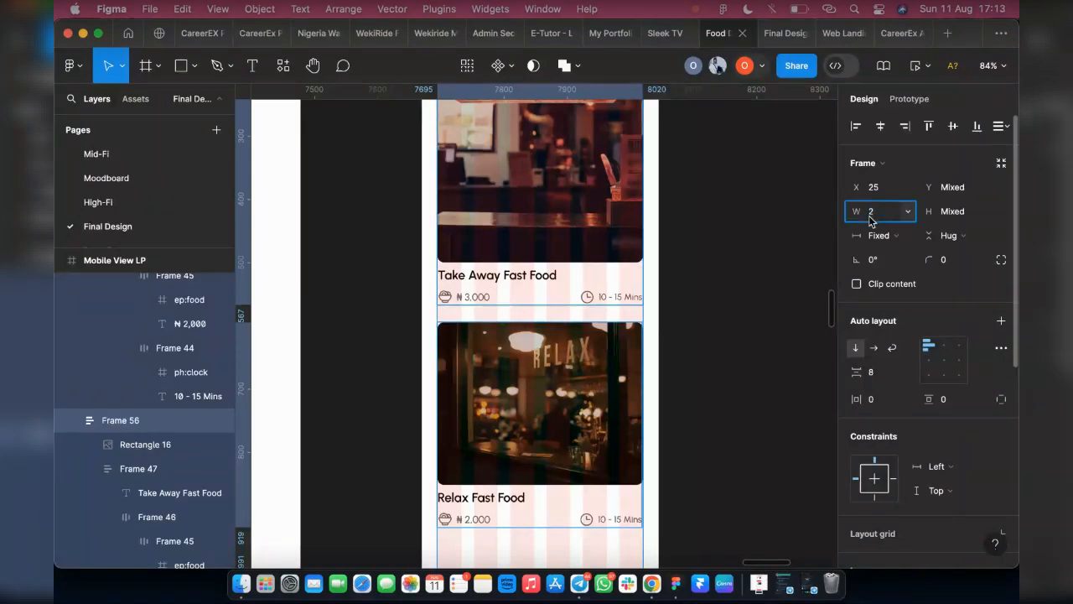
text(5)
key(BackSpace)
key(BackSpace)
text(35)
key(BackSpace)
text(25)
key(Return)
Step: Set the image widths in the Bar and Enjoy, lower Take Away, Greenish and Relax cards to 325 px
scroll(704, 252, down, 3)
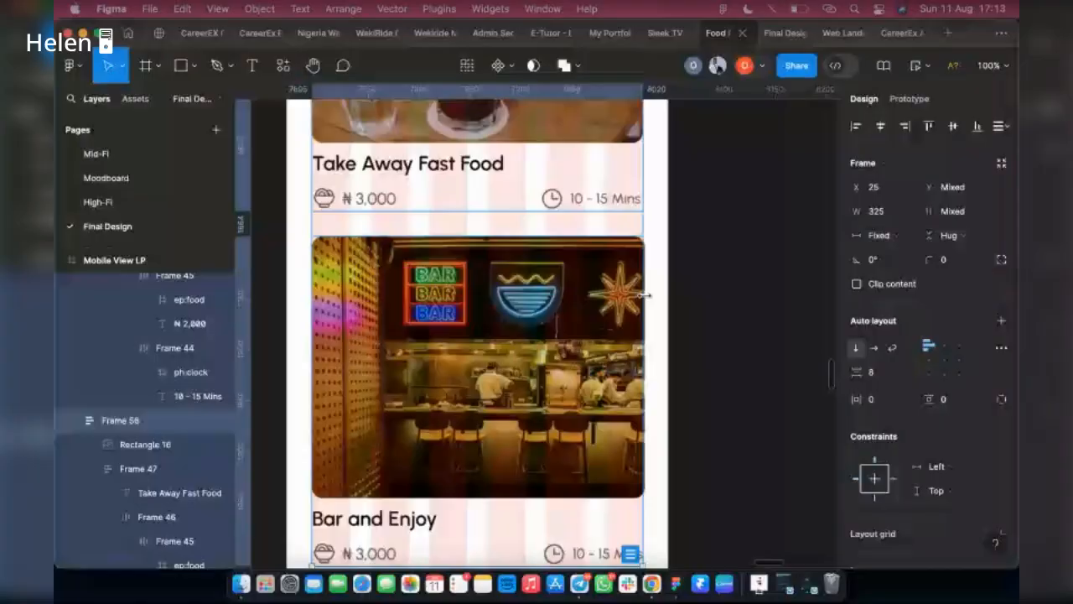
scroll(646, 295, up, 3)
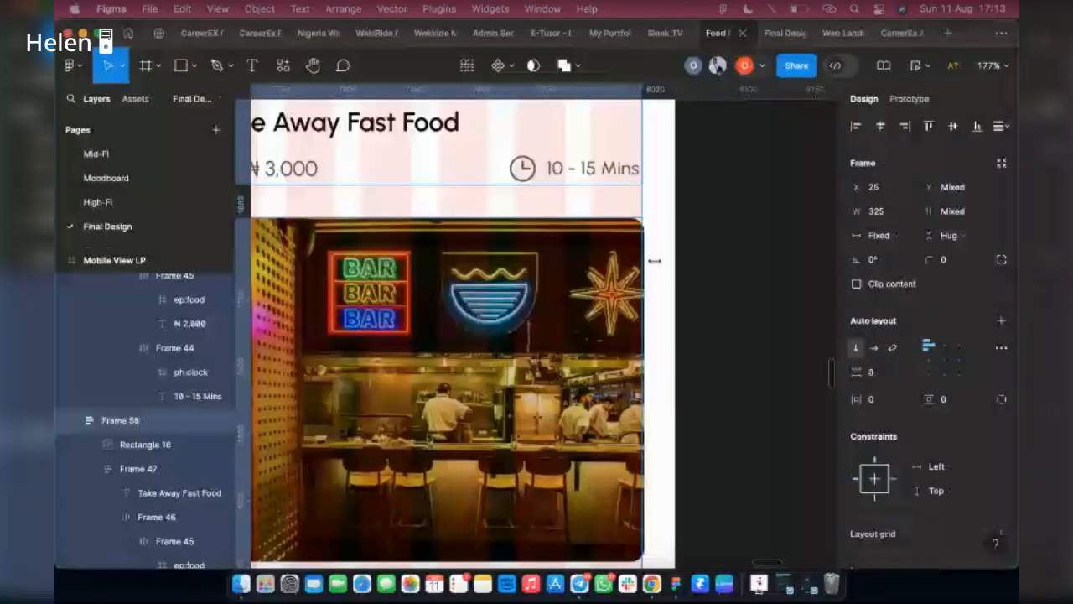
scroll(514, 426, down, 2)
click(545, 419)
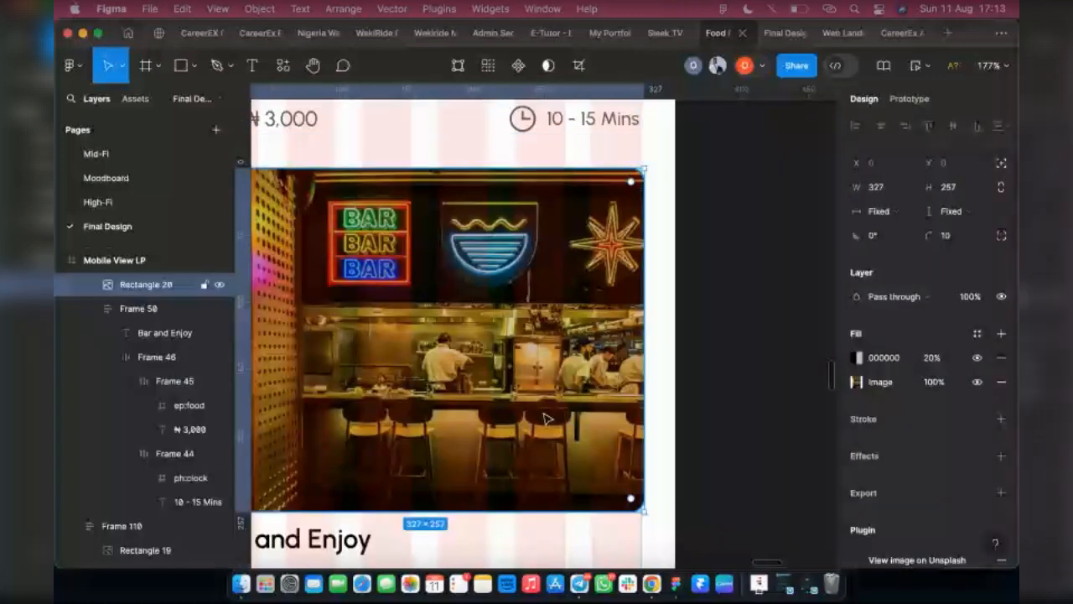
scroll(726, 454, down, 2)
scroll(524, 241, up, 7)
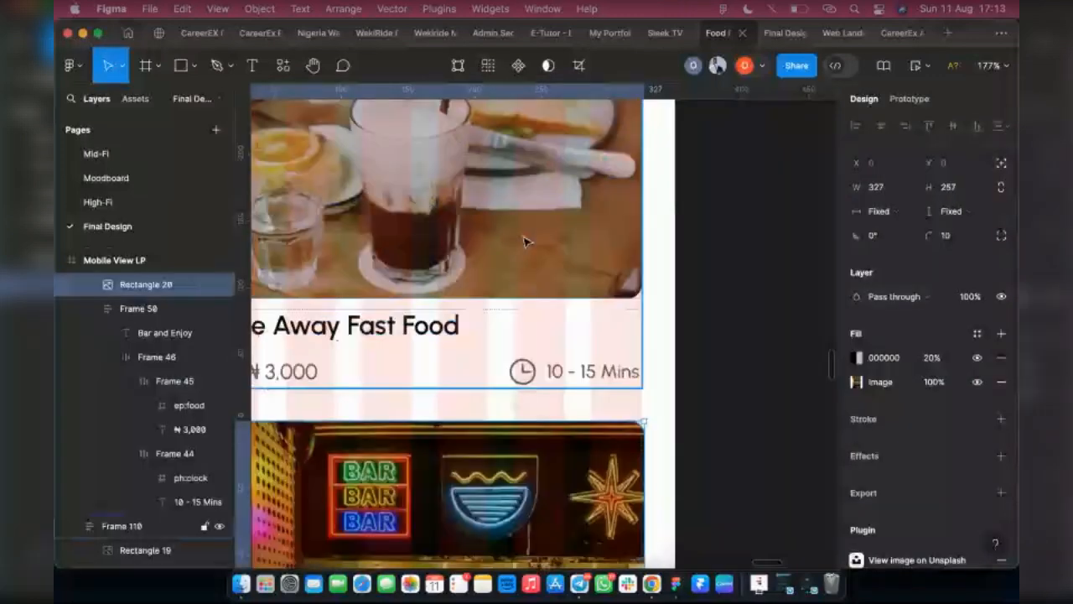
shift+click(584, 413)
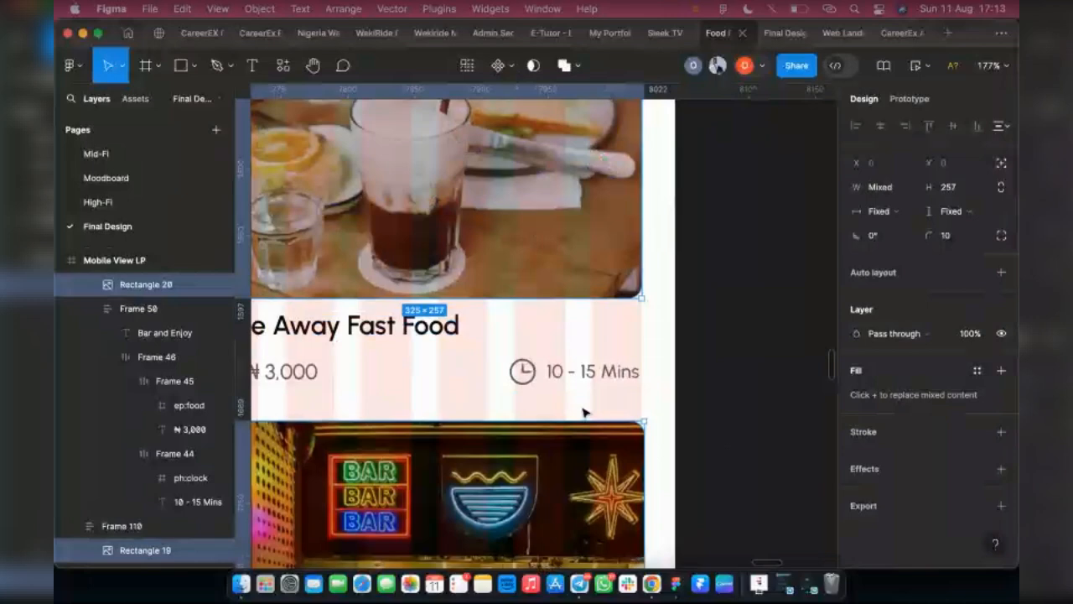
scroll(584, 413, down, 4)
scroll(568, 344, up, 5)
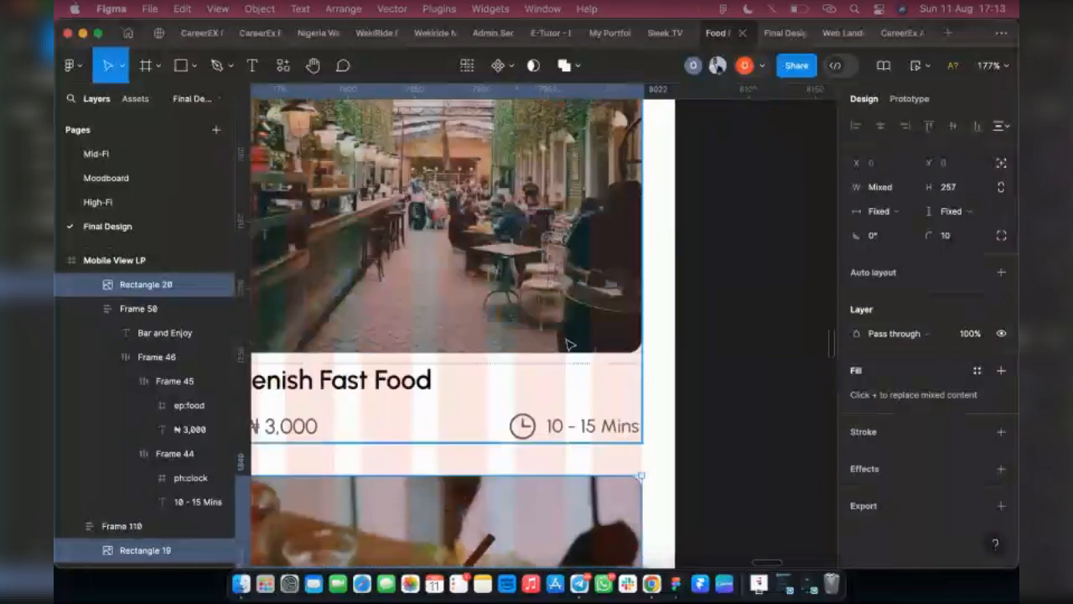
click(568, 343)
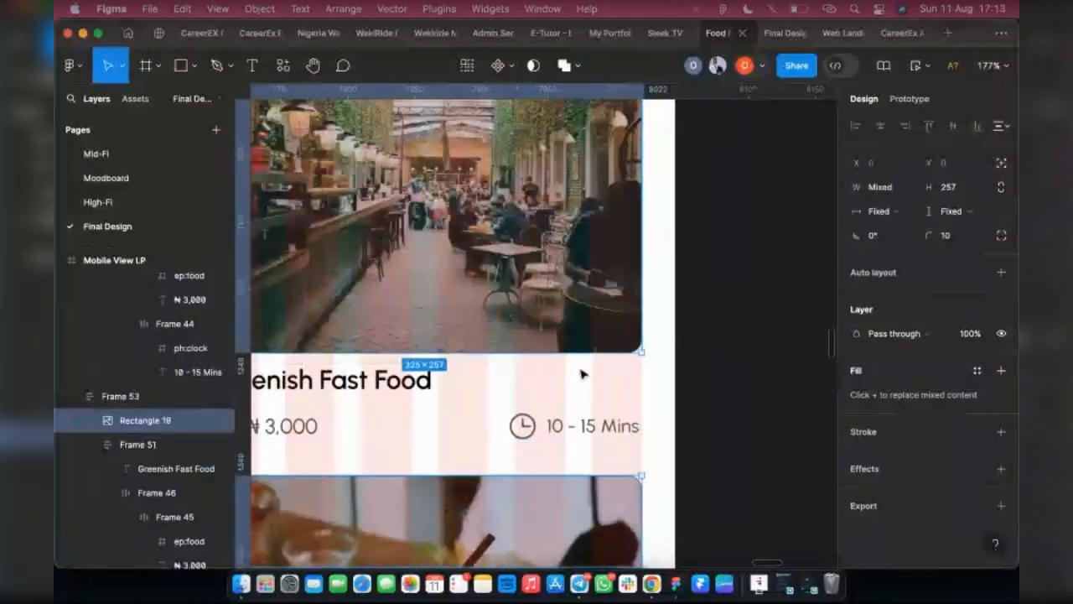
scroll(583, 374, up, 10)
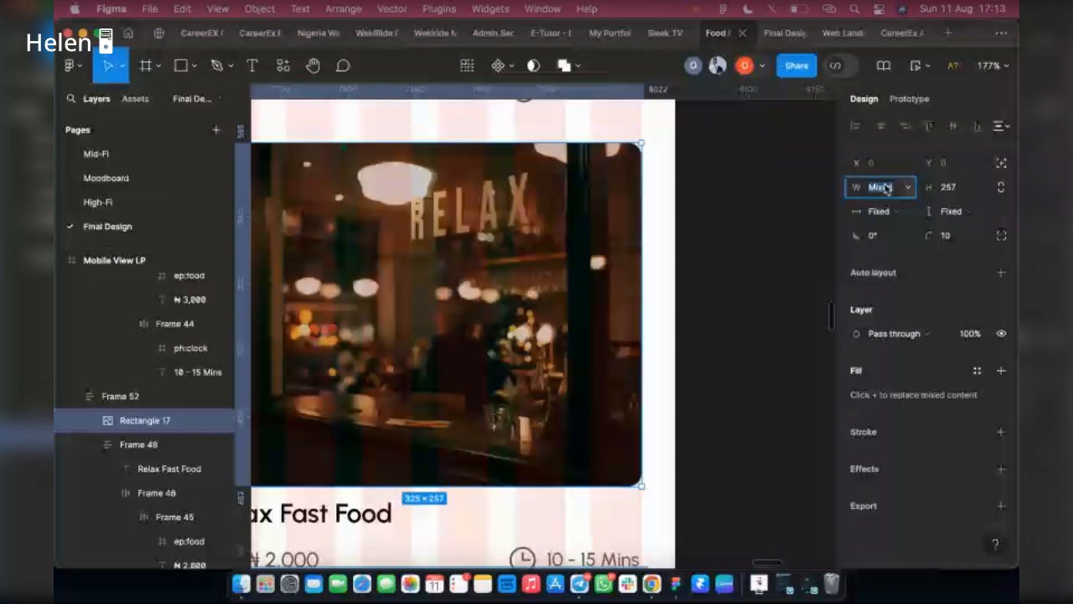
text(325)
click(781, 253)
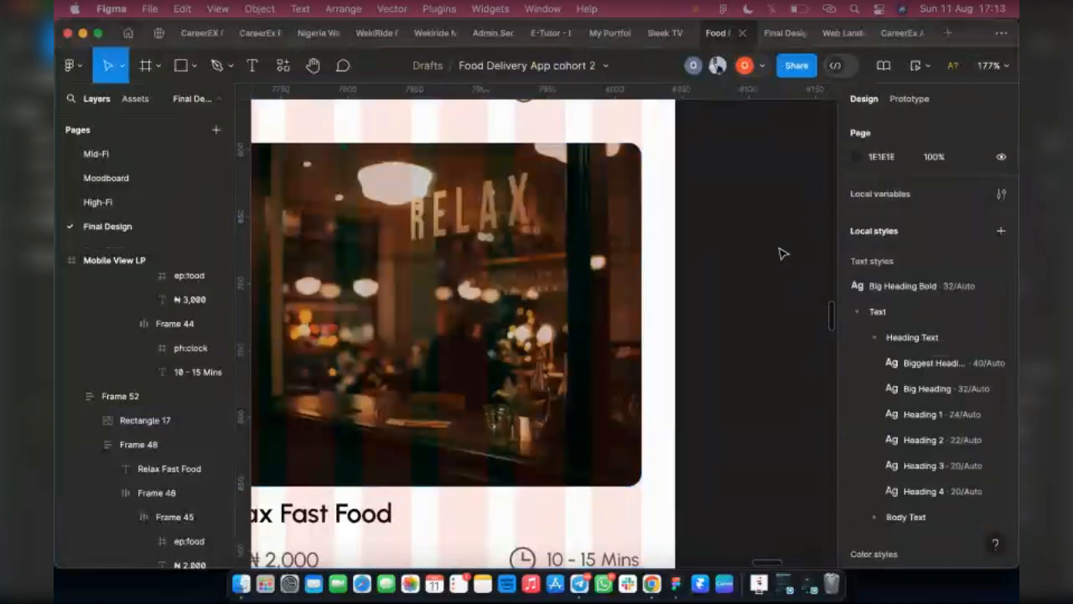
Step: Preview the whole Mobile View LP frame as a phone prototype
scroll(780, 253, down, 10)
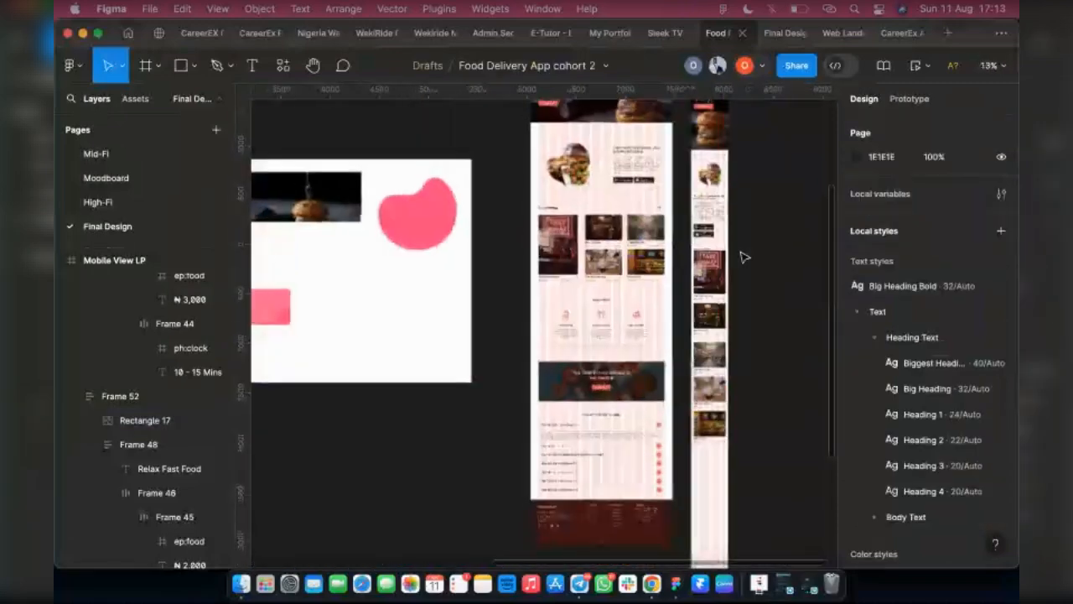
scroll(743, 230, up, 2)
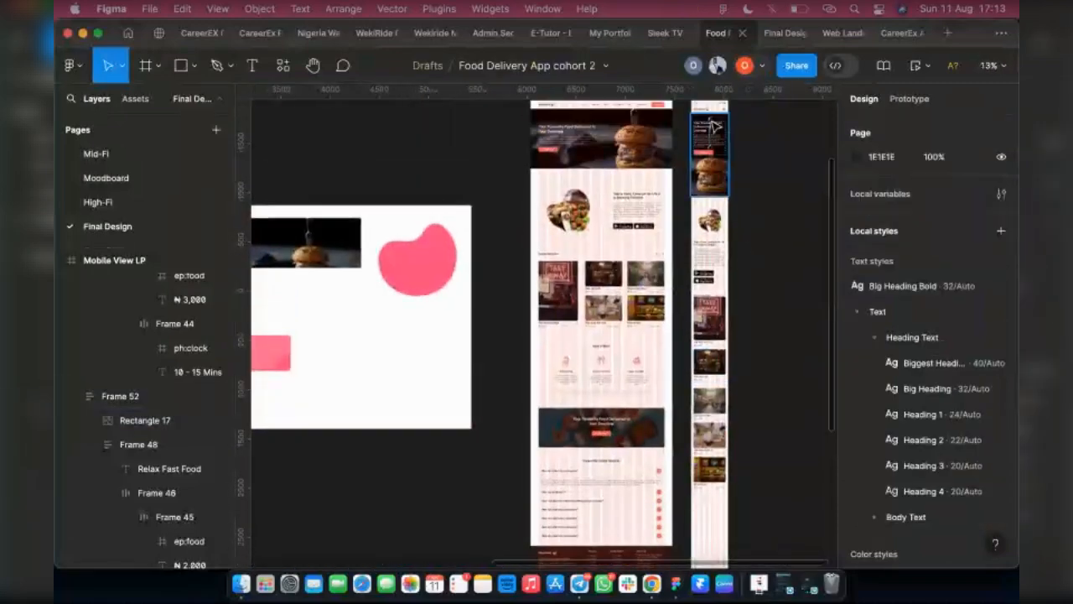
click(717, 112)
scroll(718, 111, up, 2)
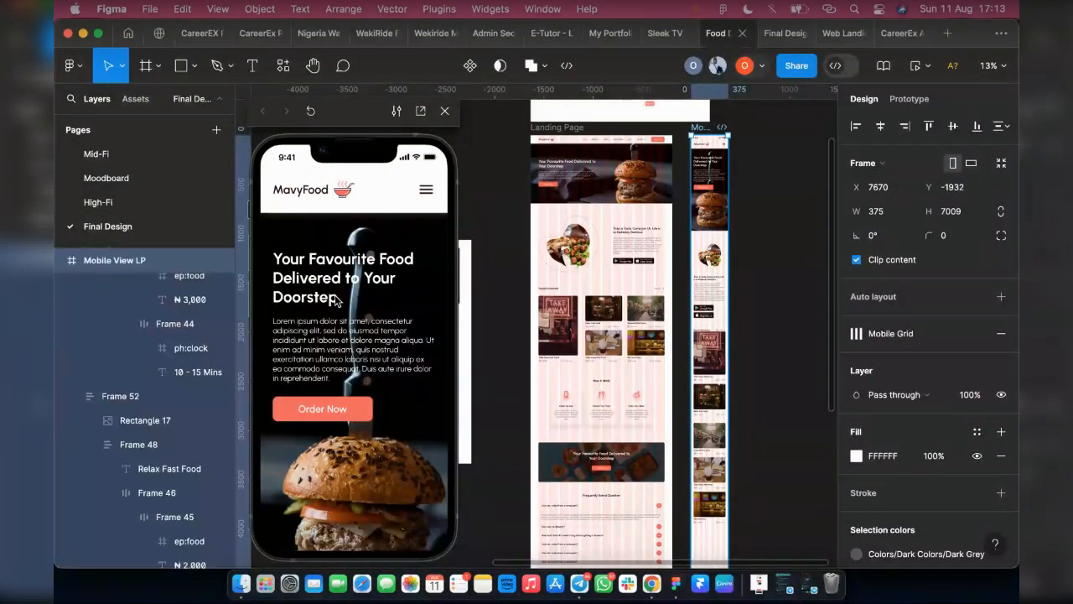
Step: Review the mobile landing page in the phone preview, from the hero section down through the Popular Restaurant cards
scroll(351, 305, down, 3)
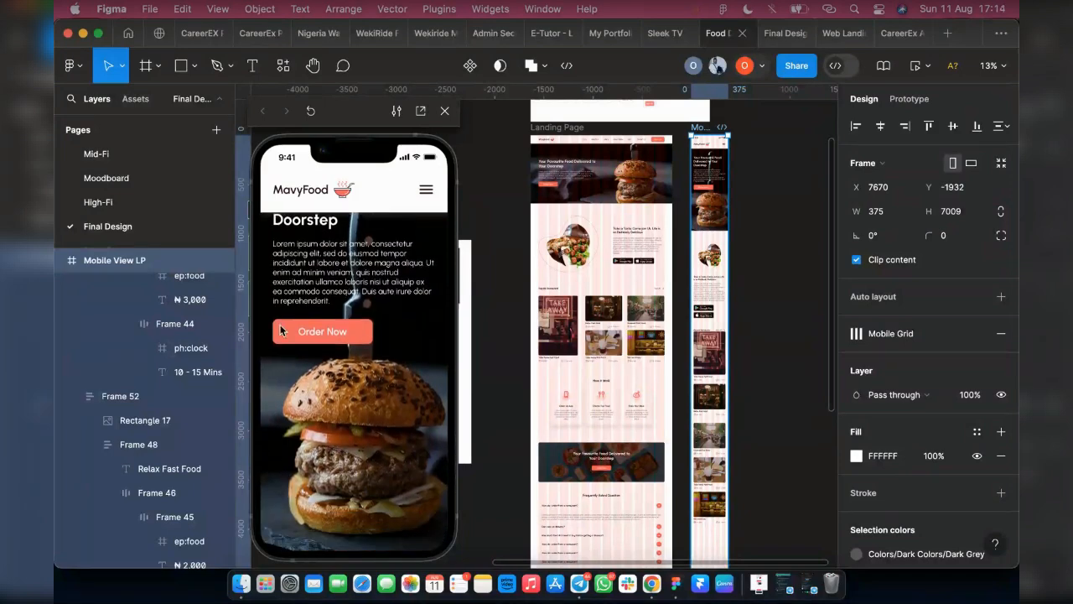
scroll(343, 315, down, 8)
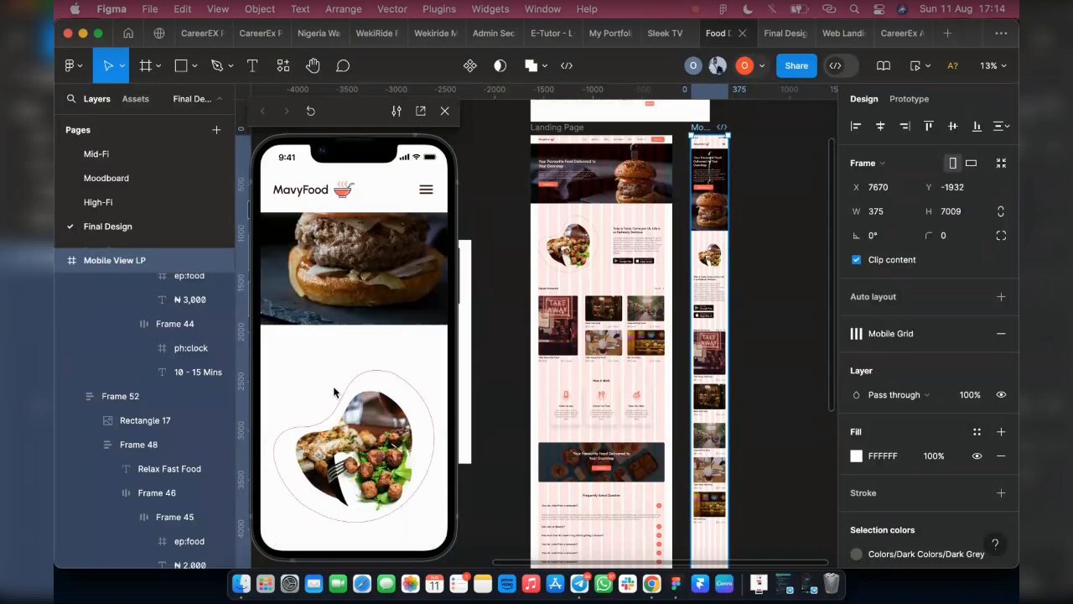
scroll(335, 390, down, 4)
scroll(340, 397, down, 9)
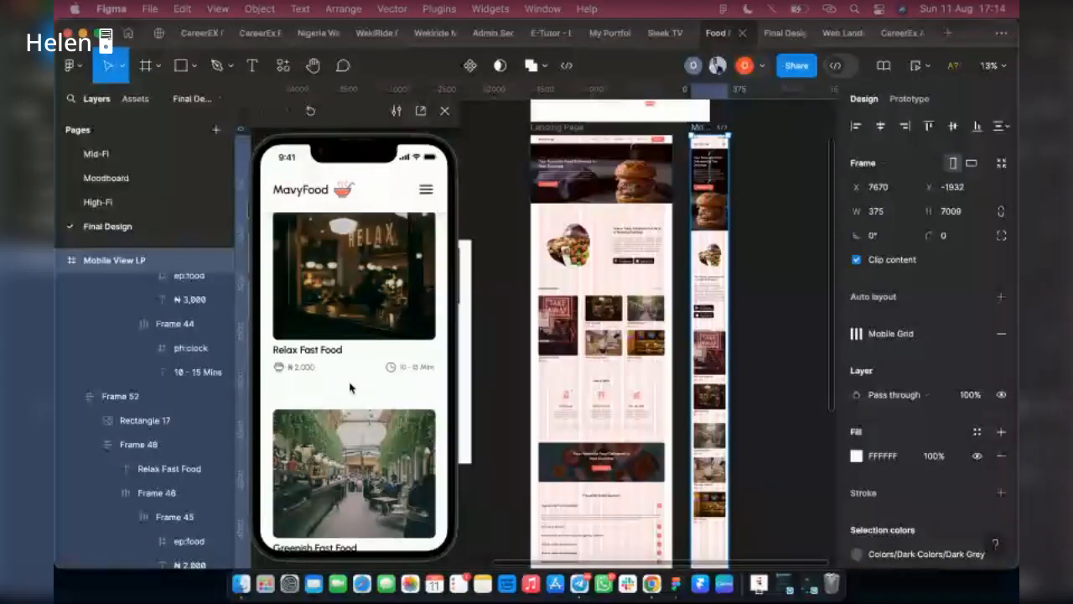
scroll(350, 387, down, 5)
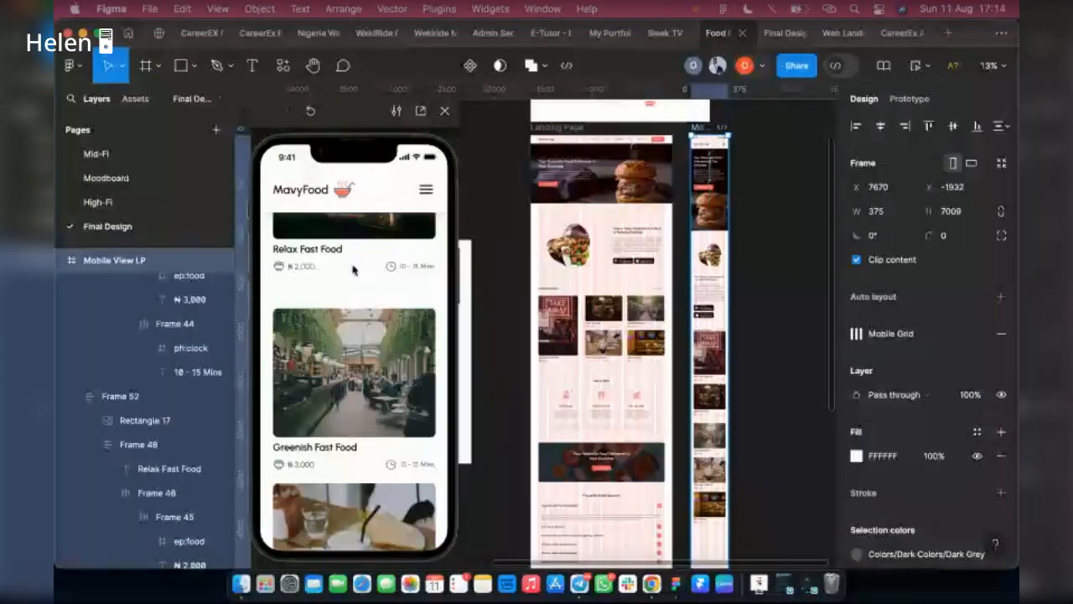
scroll(377, 461, down, 5)
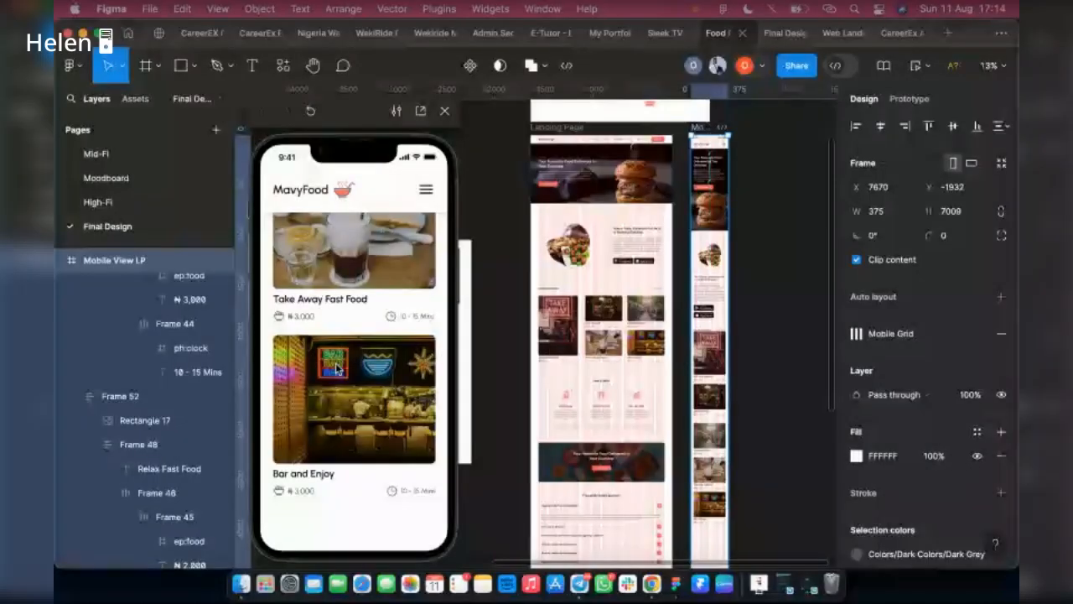
scroll(336, 369, up, 5)
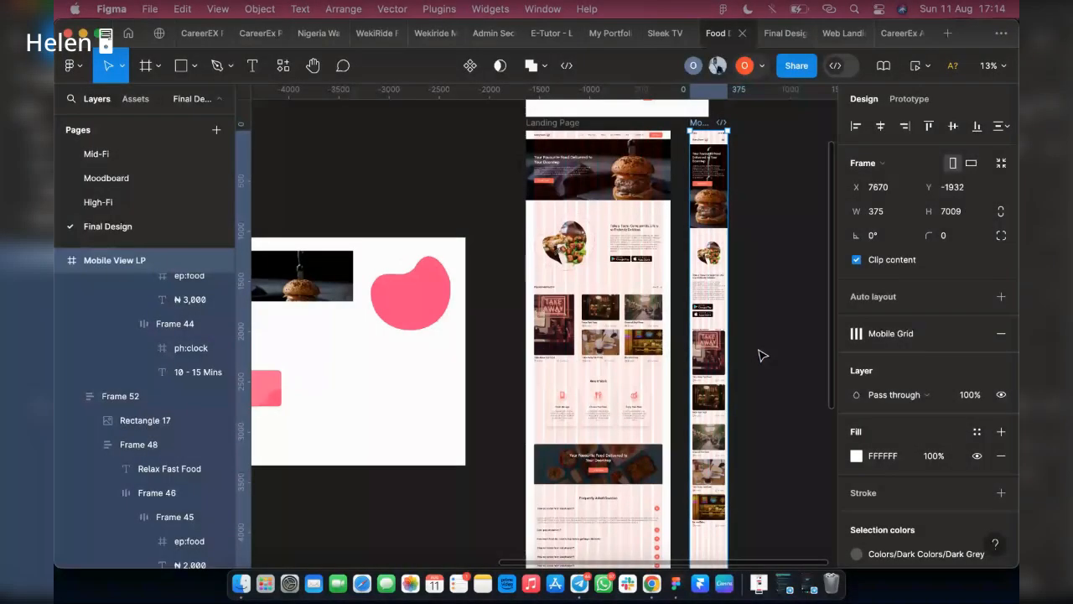
Step: Move the mobile Popular Restaurant heading row up slightly from the first card and apply the Heading 1 text style to its title
scroll(762, 356, up, 3)
scroll(718, 310, up, 5)
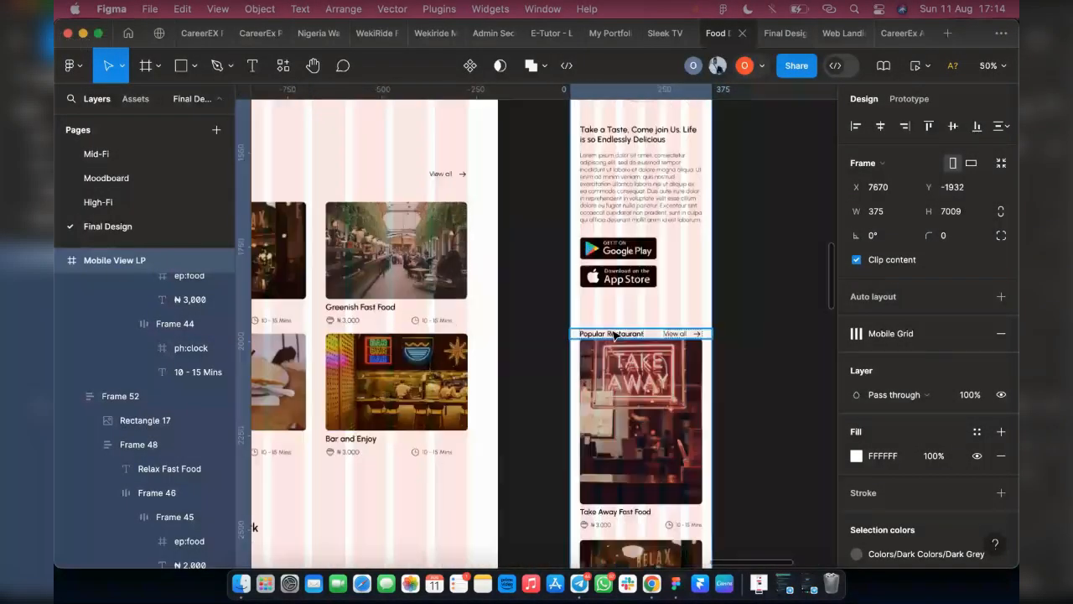
click(612, 331)
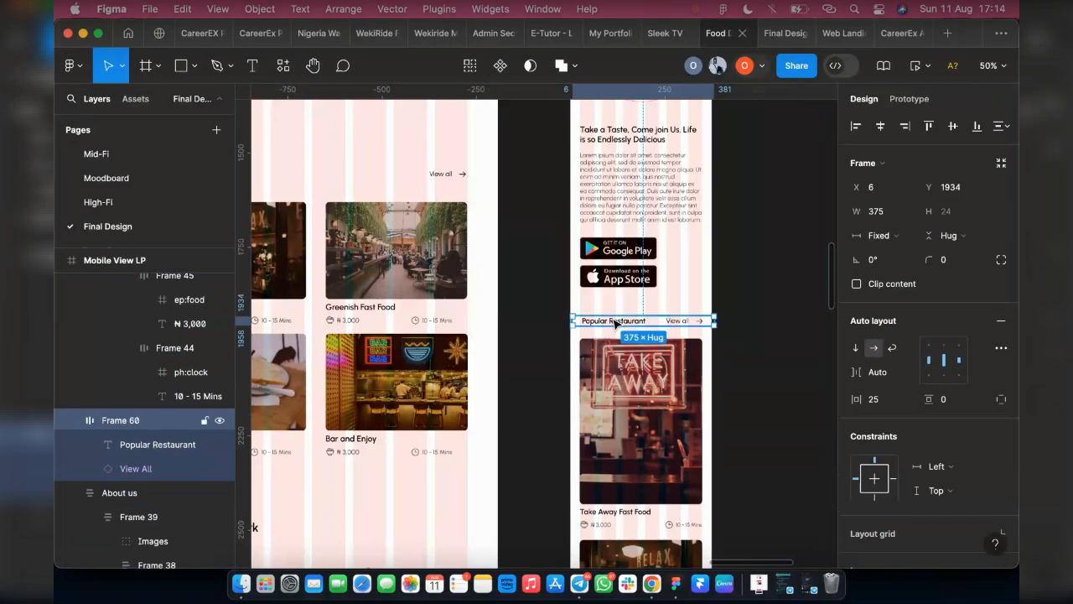
click(616, 322)
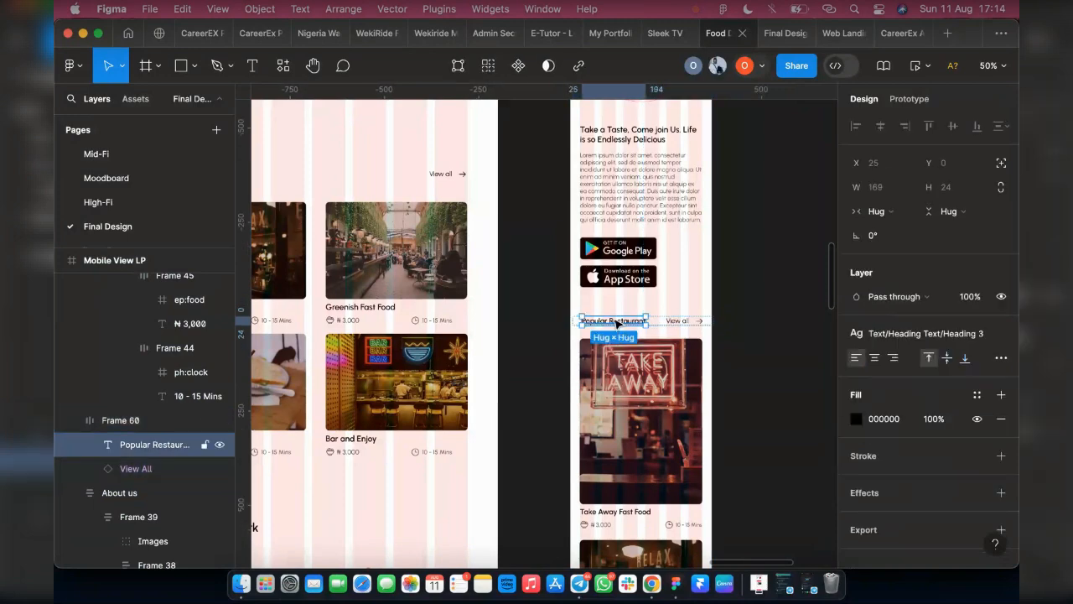
click(939, 339)
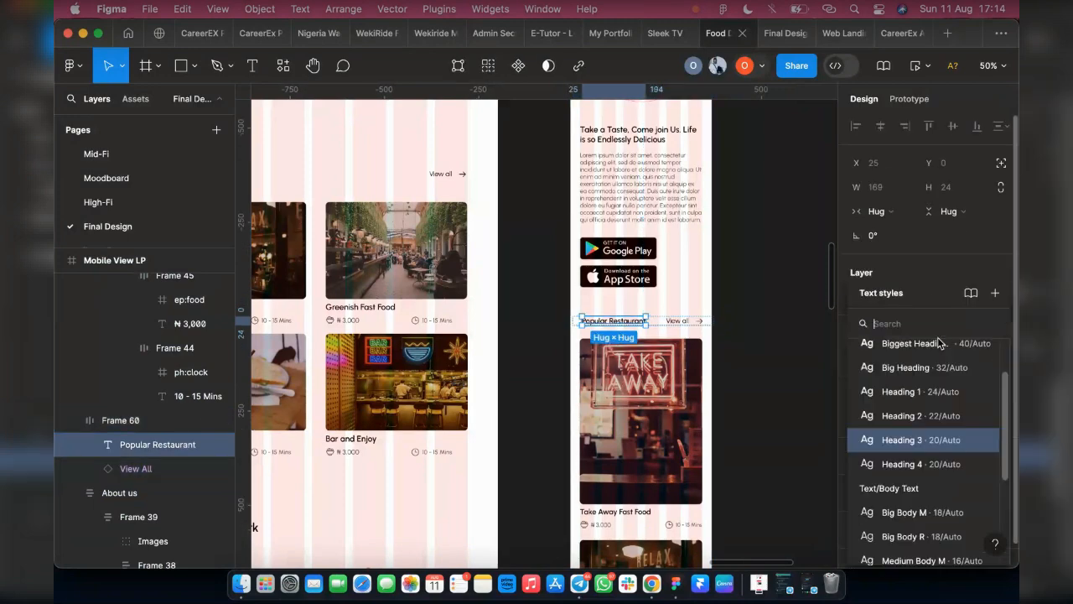
click(927, 402)
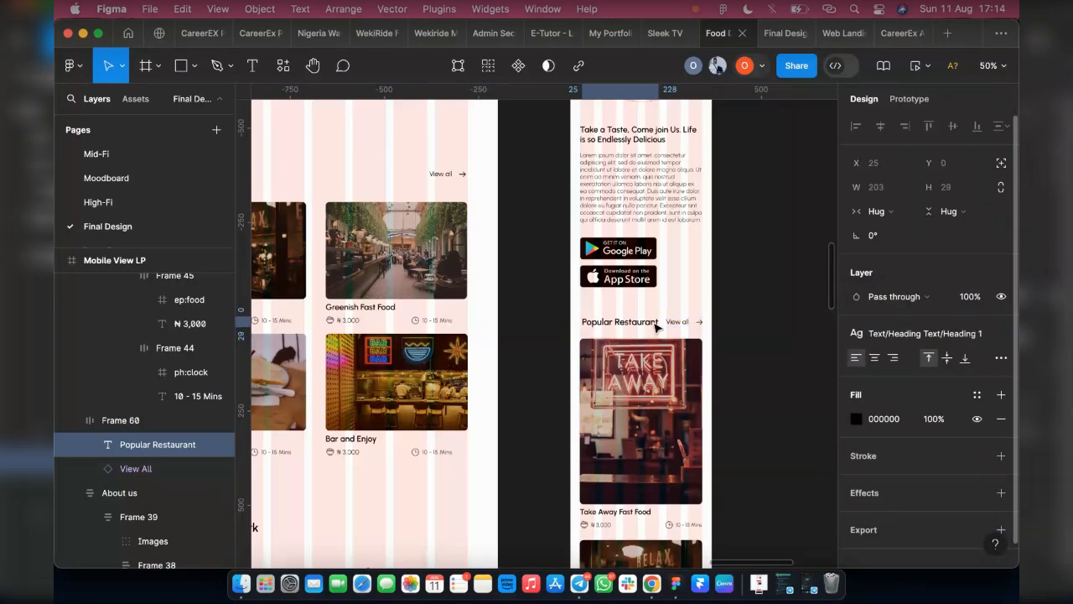
click(120, 420)
Step: Wrap all five mobile Popular Restaurant cards, from the first Take Away to Bar and Enjoy, in one vertical auto layout
scroll(616, 405, down, 3)
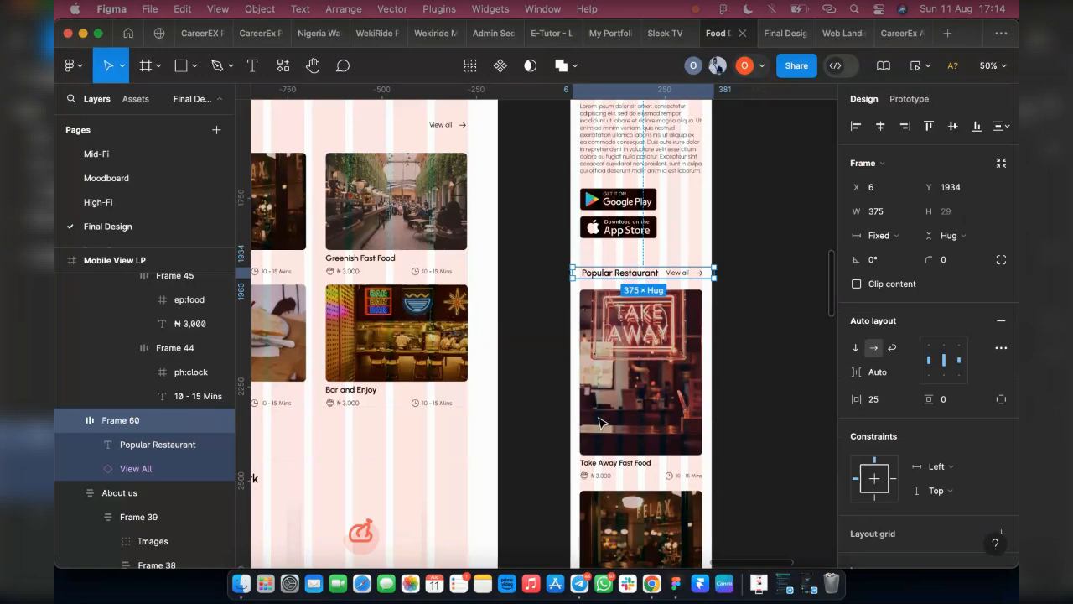
click(616, 405)
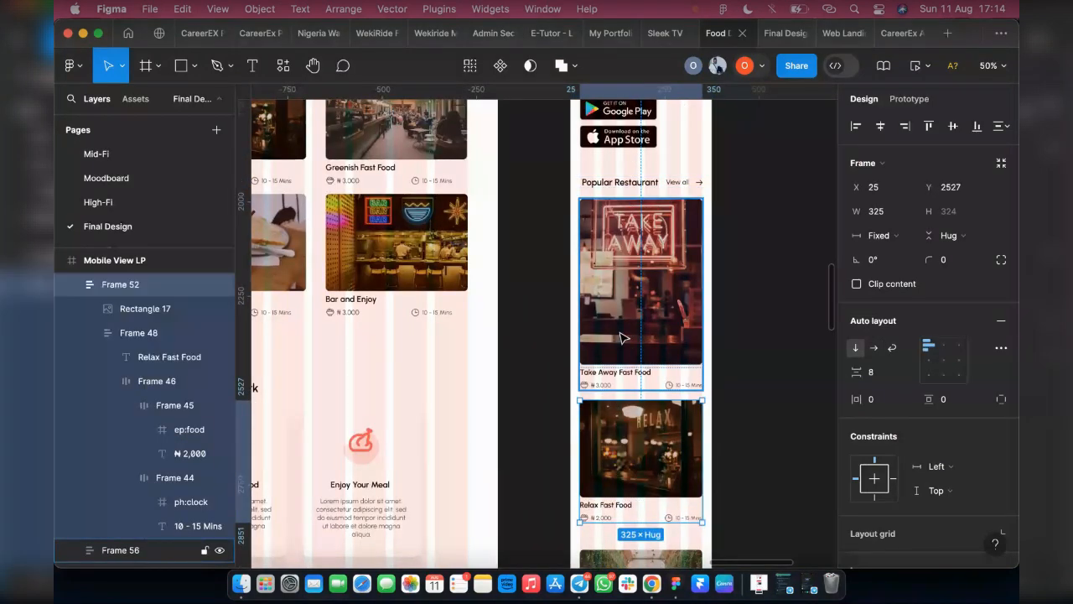
shift+click(622, 337)
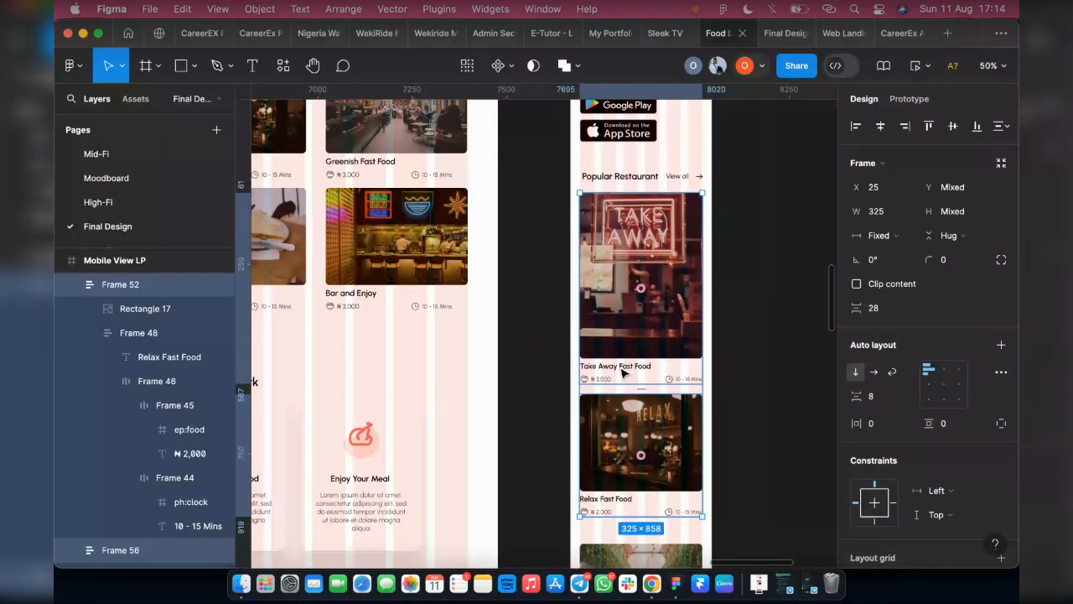
scroll(621, 369, down, 4)
shift+click(659, 438)
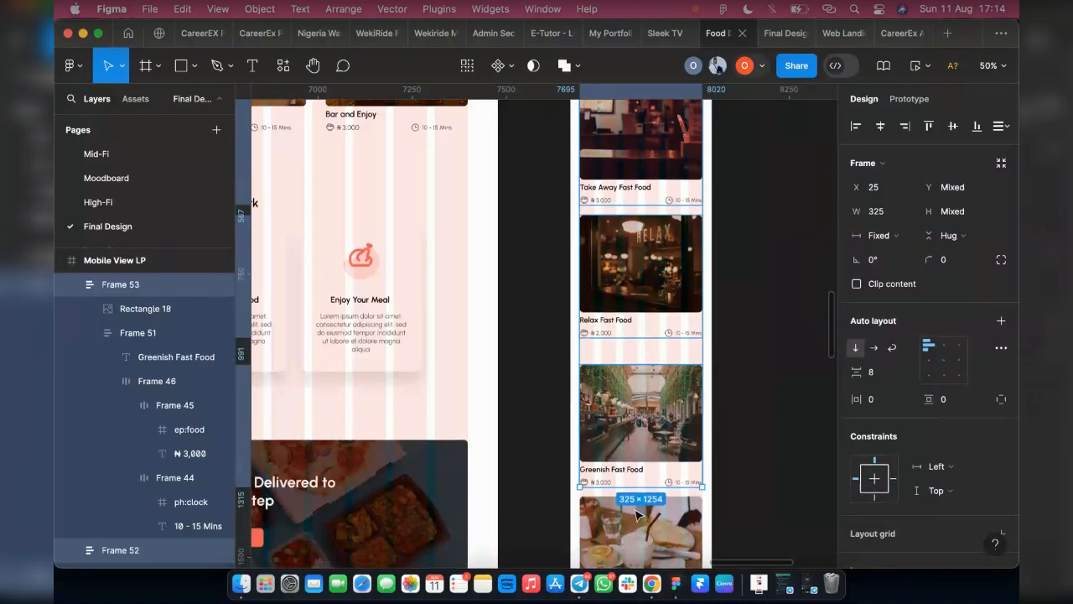
scroll(663, 436, down, 3)
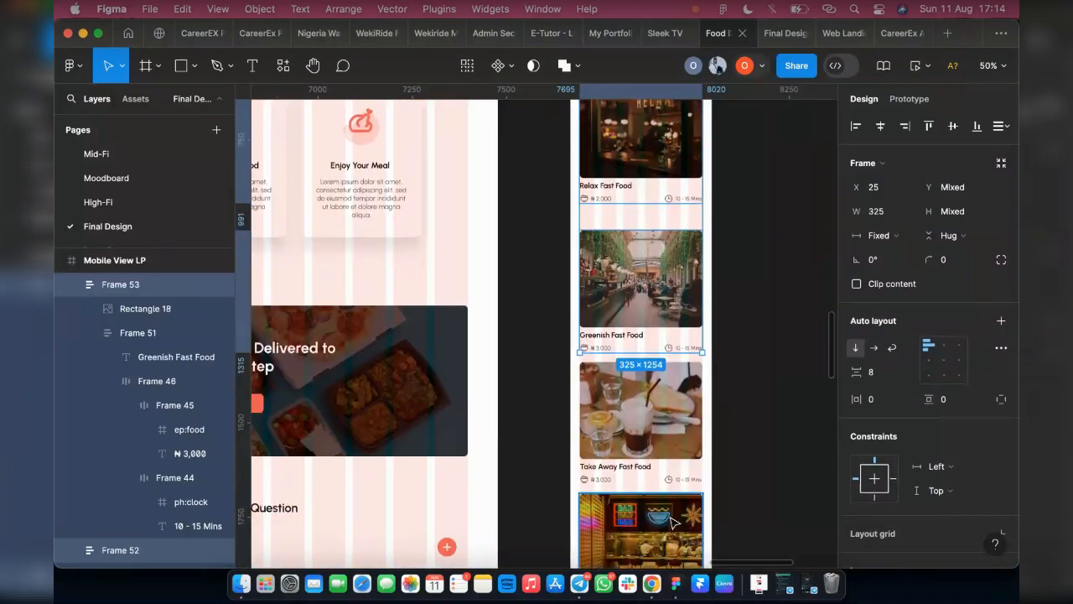
shift+click(684, 423)
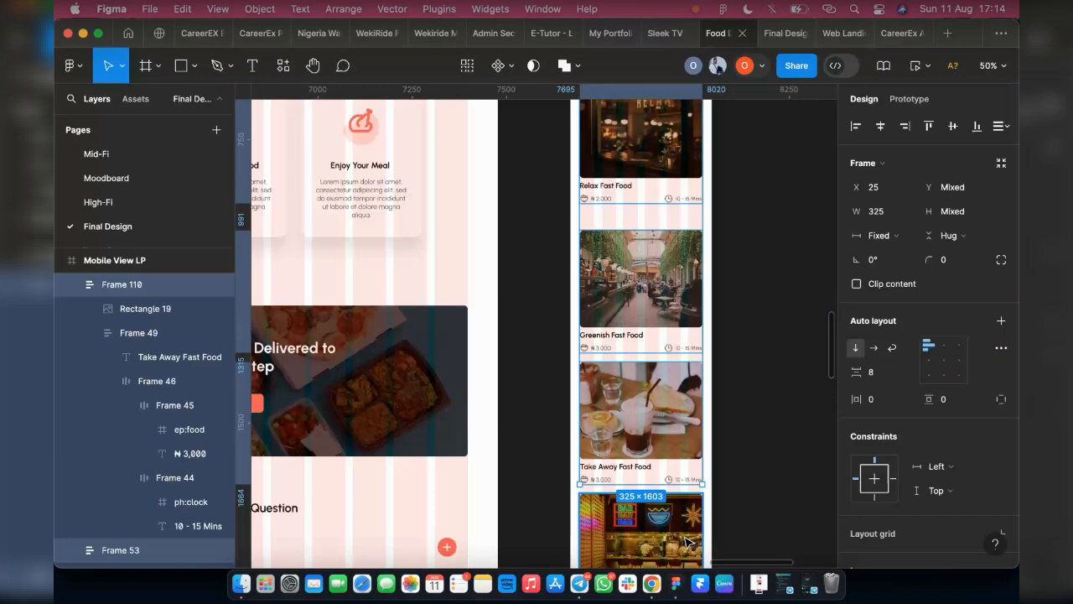
shift+click(686, 541)
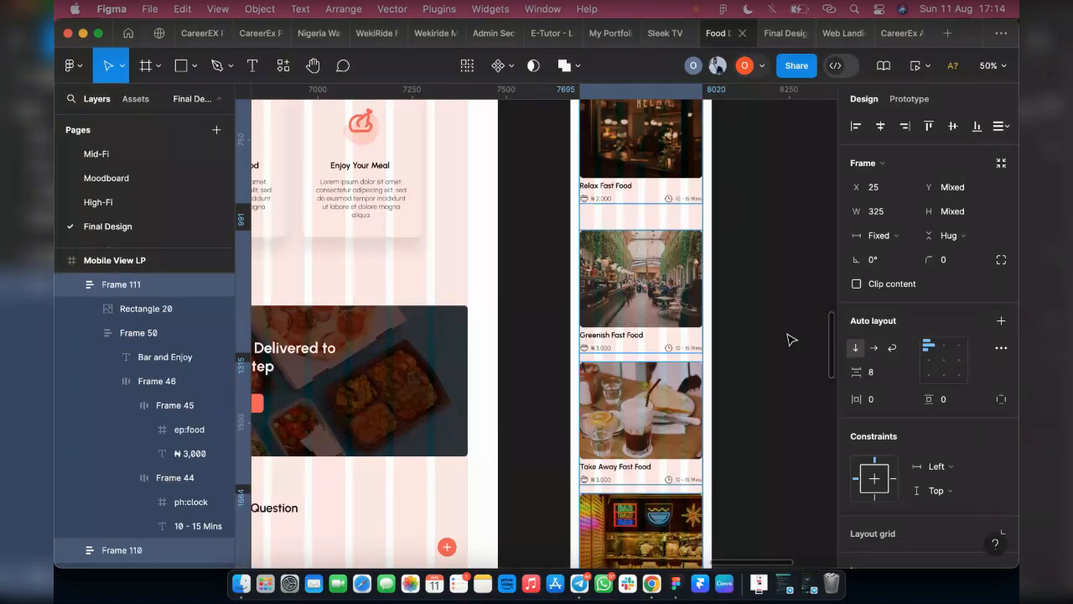
key(shift+a)
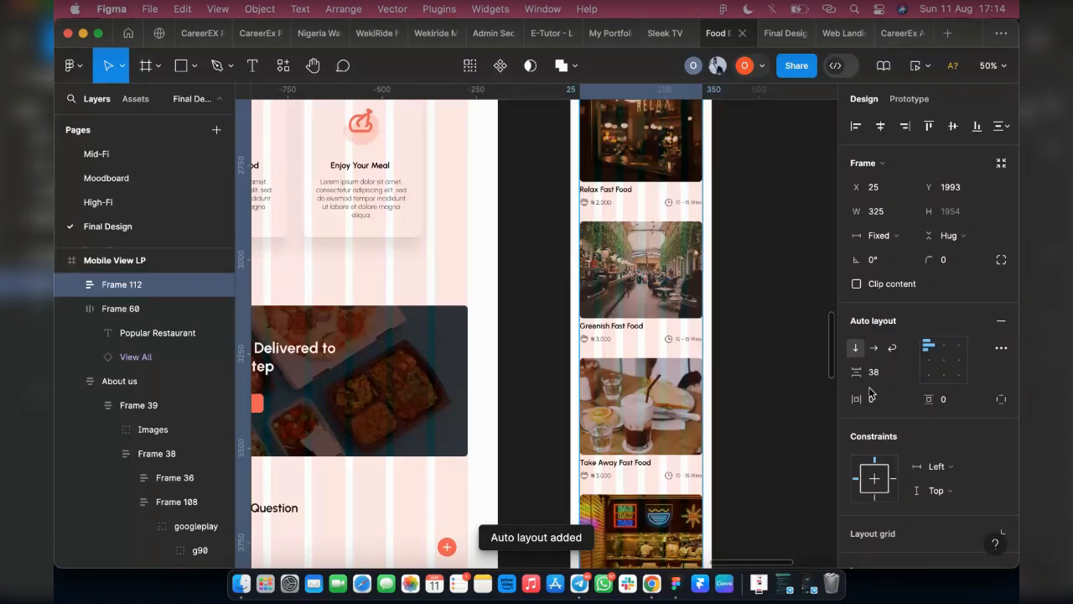
Step: Set the vertical spacing between the cards in the new auto layout to 20
click(877, 374)
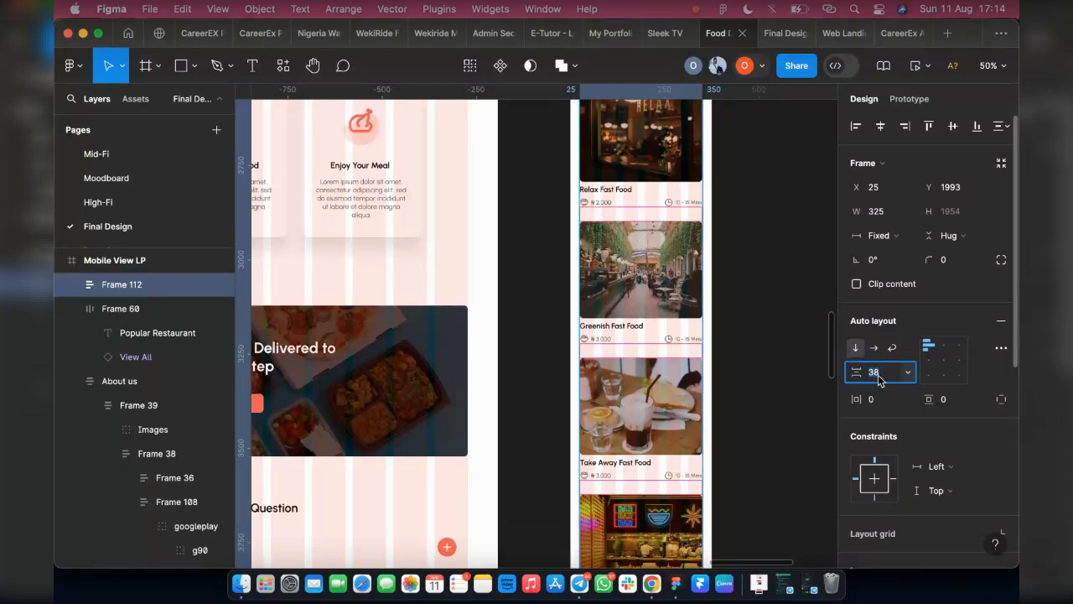
text(20)
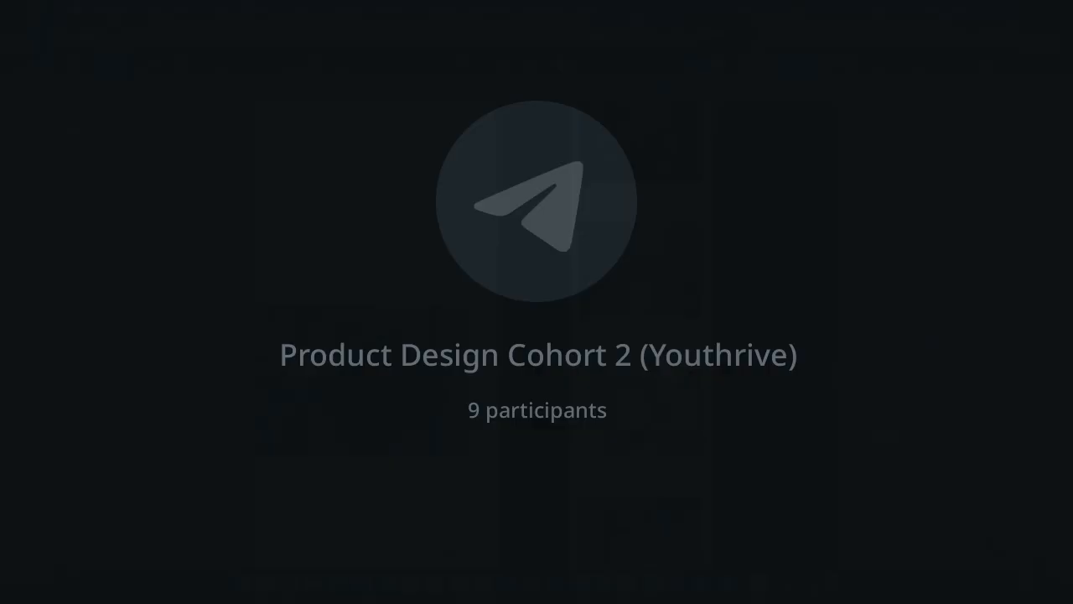
key(Return)
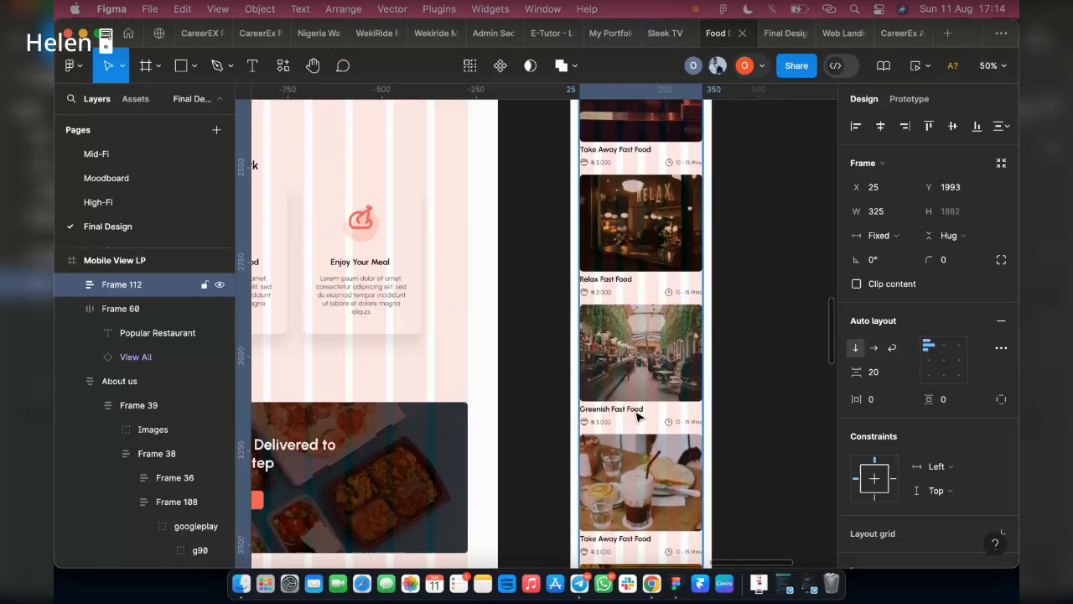
Step: Combine the Popular Restaurant heading row and card stack in an auto layout with 40 spacing, aligned to the mobile frame's left edge
scroll(637, 417, up, 10)
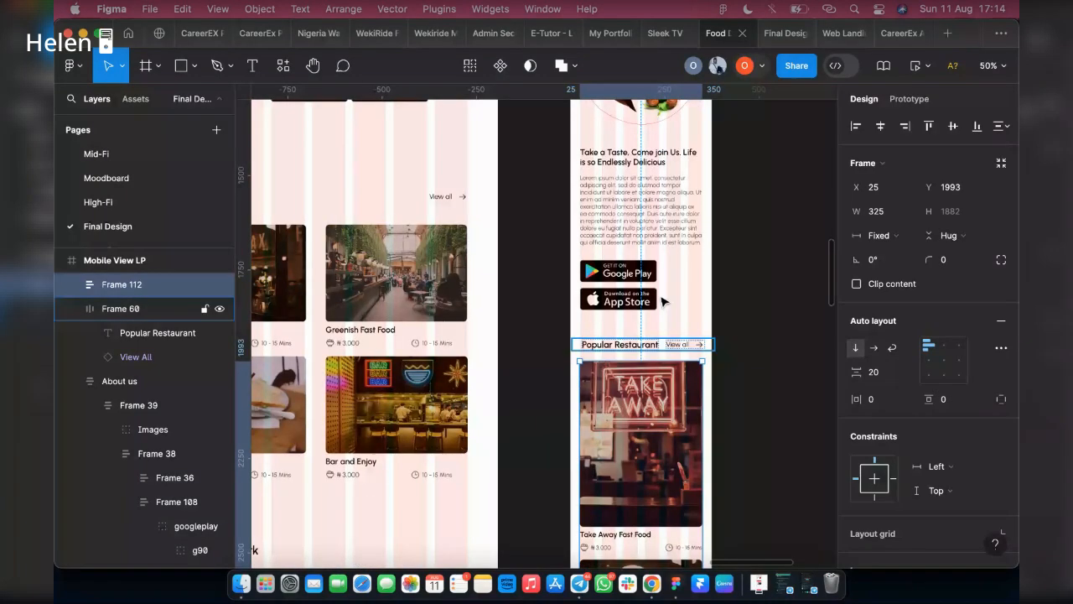
shift+click(639, 351)
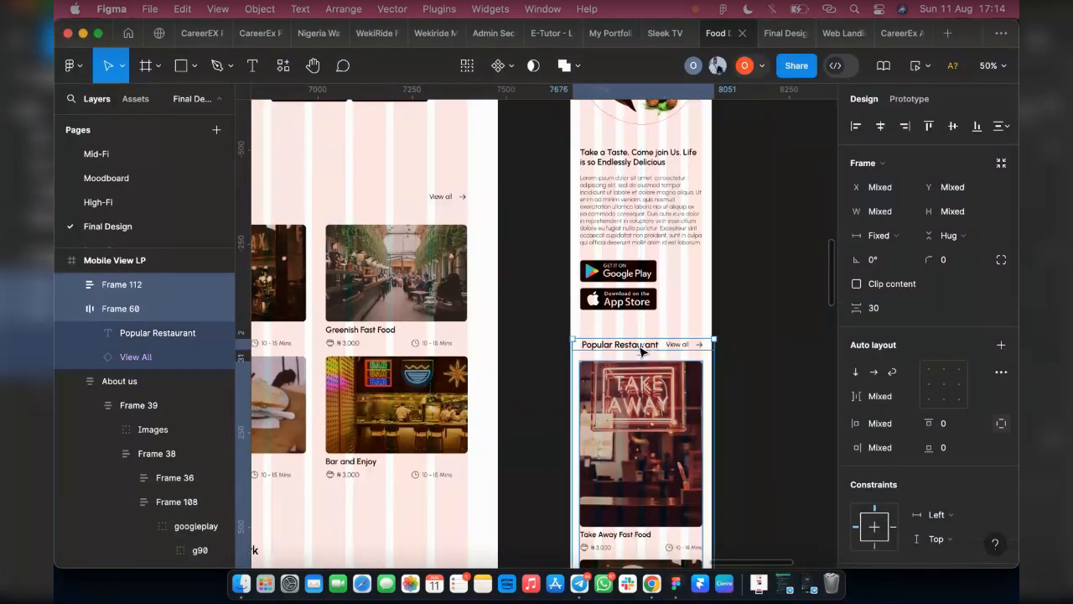
key(shift+a)
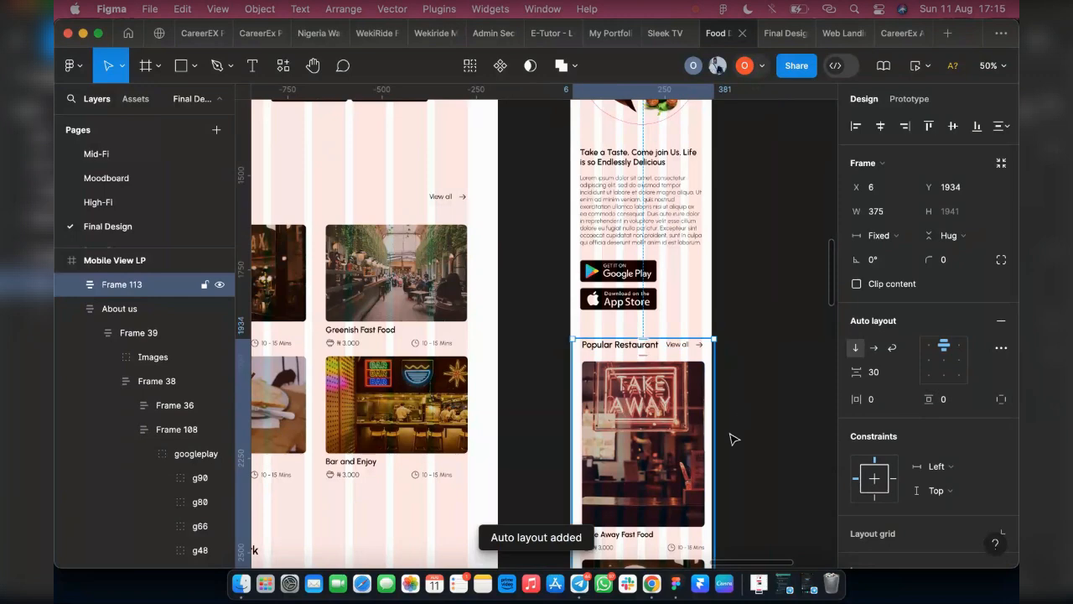
click(848, 129)
scroll(703, 339, down, 2)
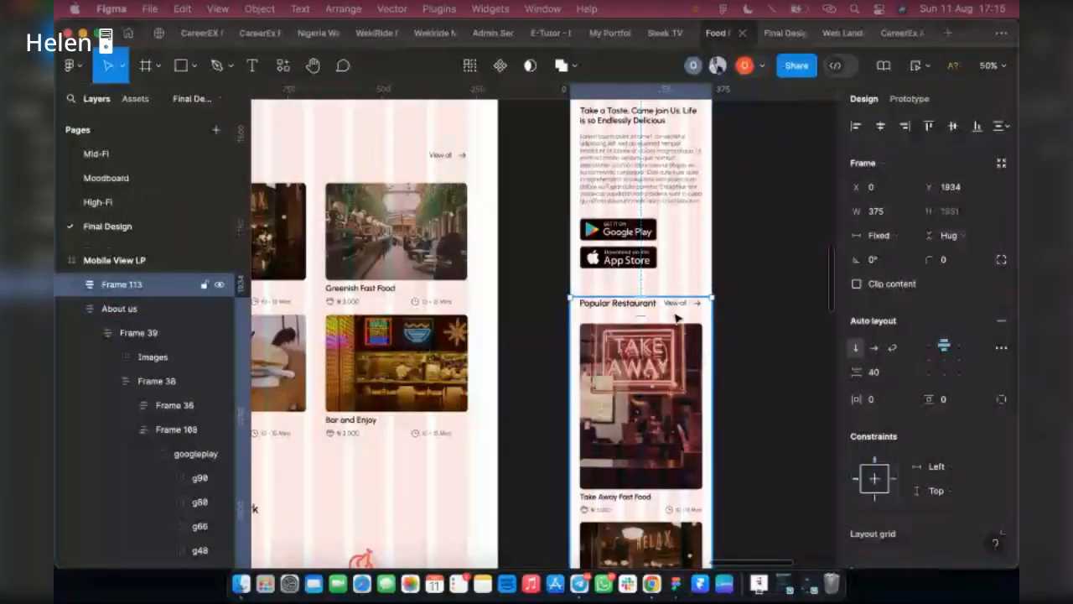
Step: Set the vertical padding of the combined Popular Restaurant section to 20
click(945, 399)
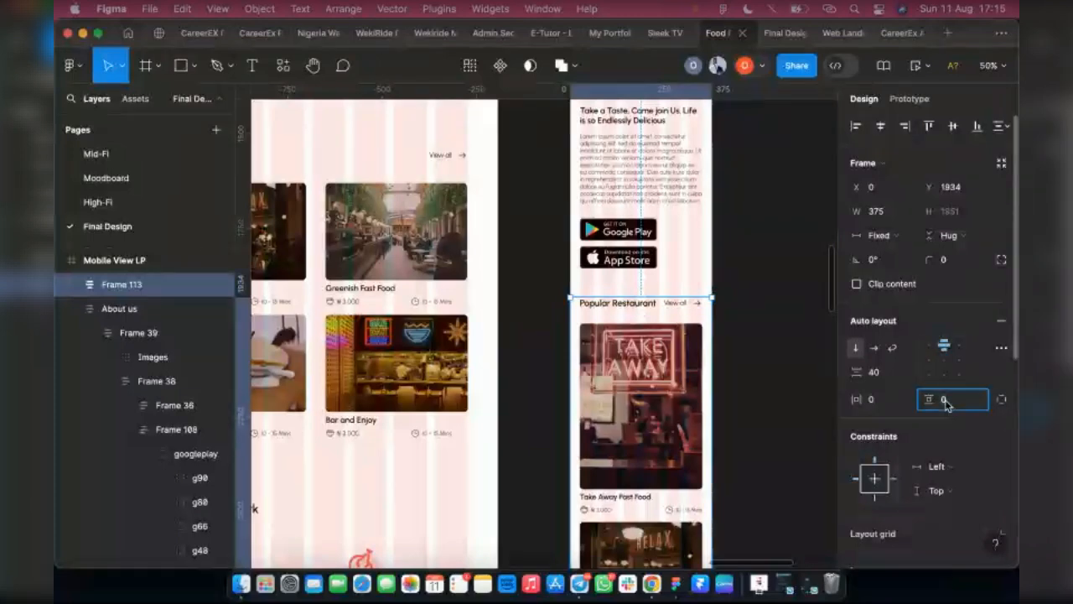
text(20)
key(Return)
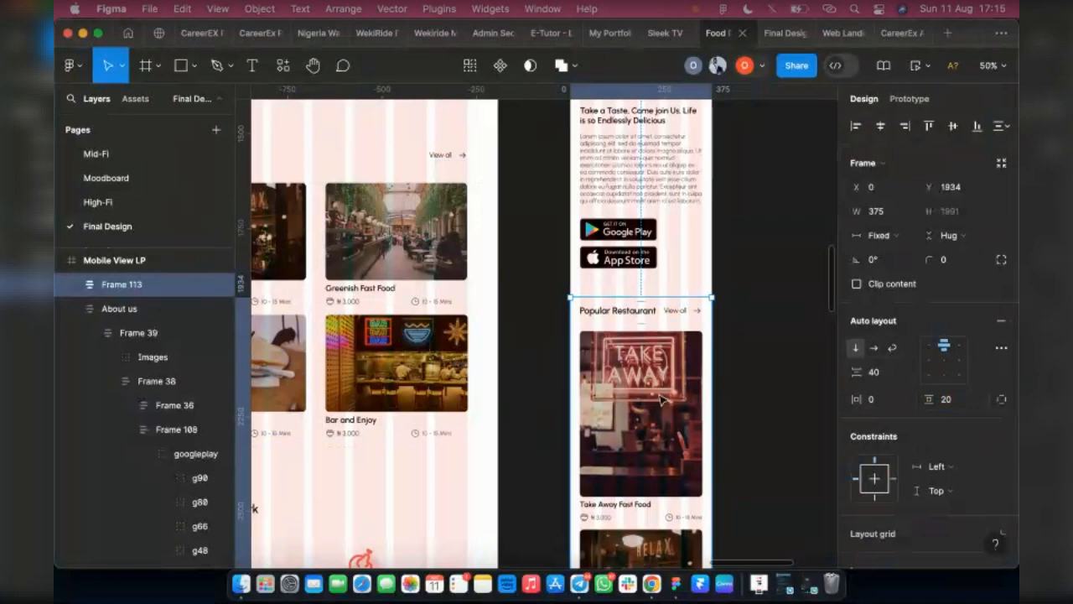
Step: Preview the Mobile View LP frame as a phone prototype and check the Popular Restaurant section down to the Bar and Enjoy card
scroll(661, 400, down, 2)
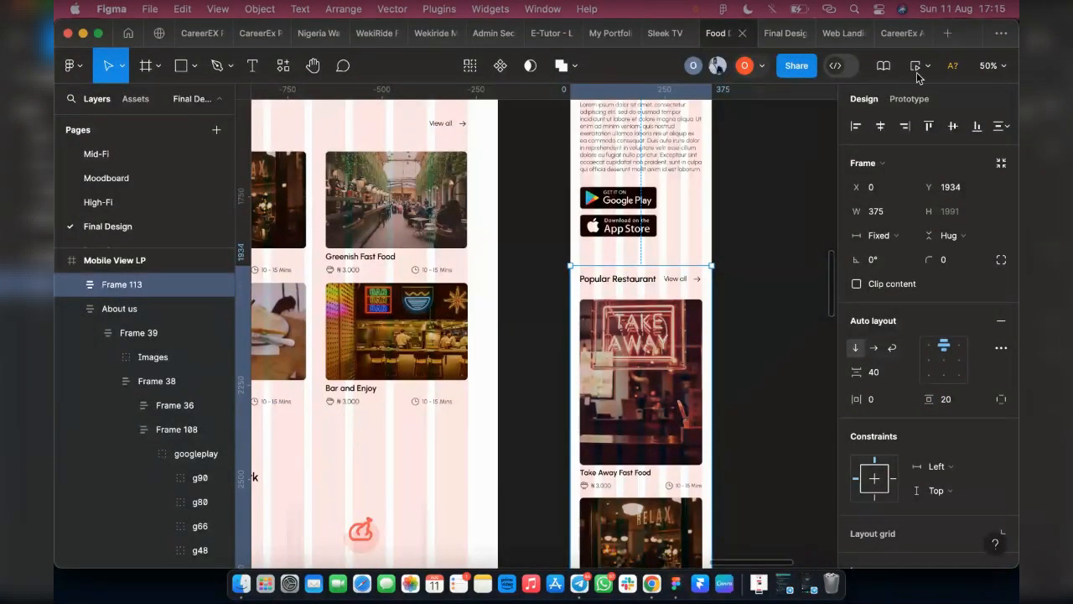
key(Escape)
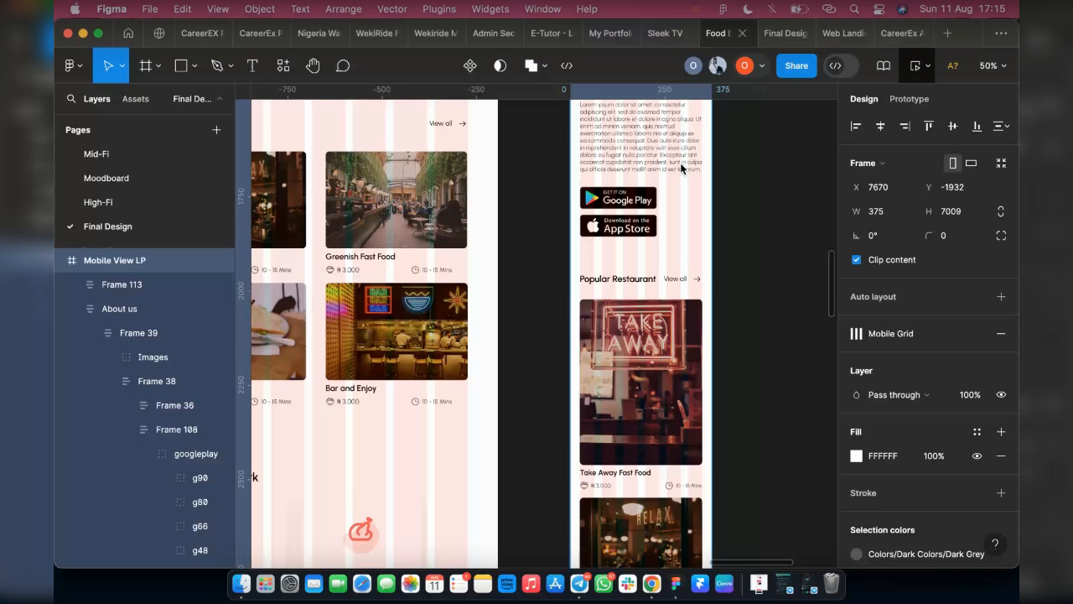
key(shift+space)
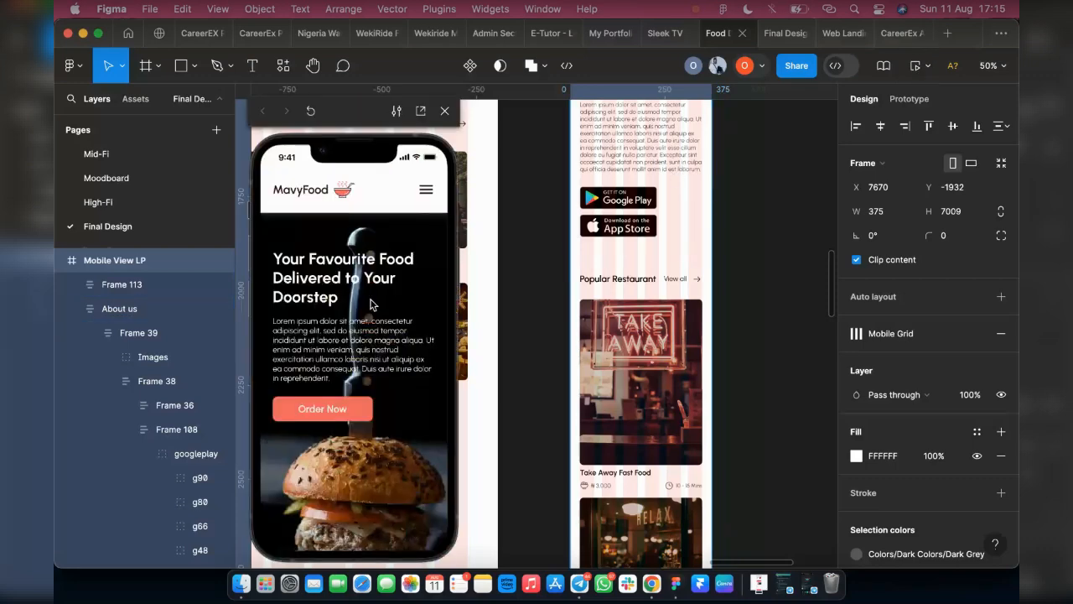
scroll(335, 277, down, 3)
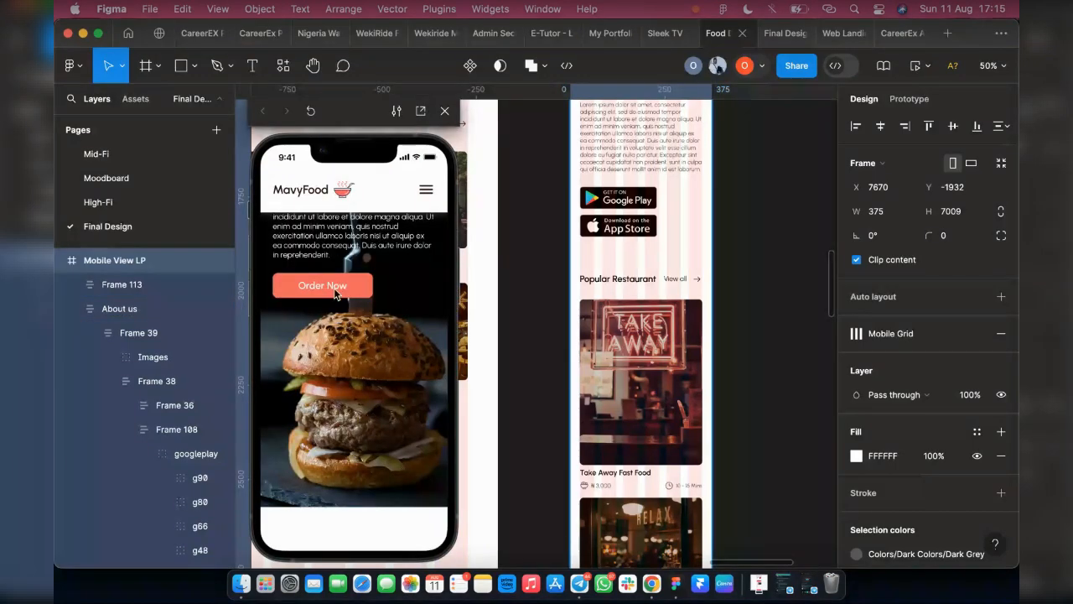
scroll(402, 299, down, 1)
scroll(391, 321, down, 8)
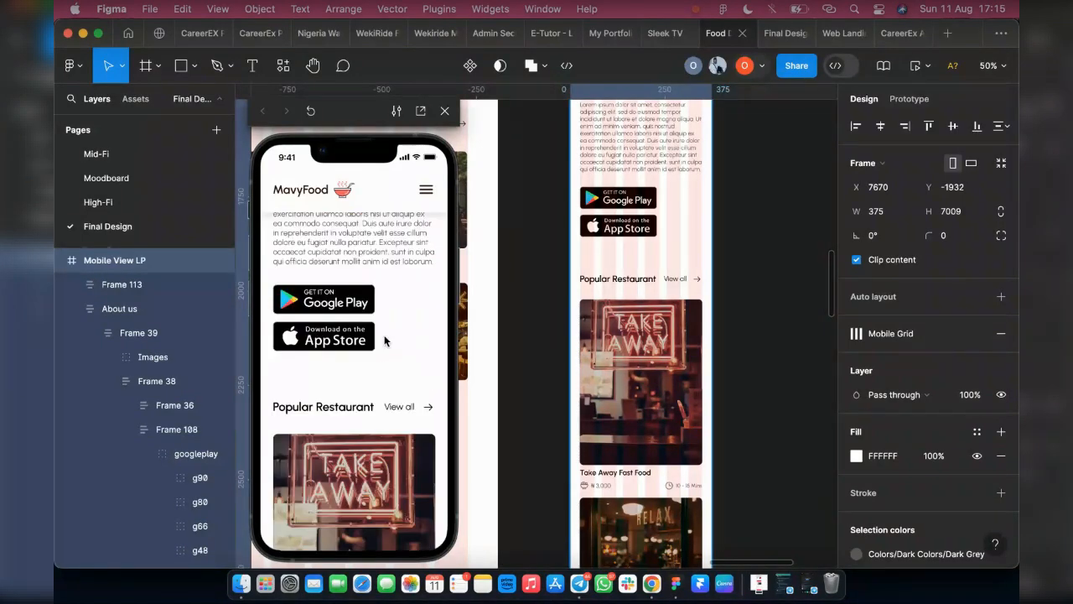
scroll(385, 343, down, 1)
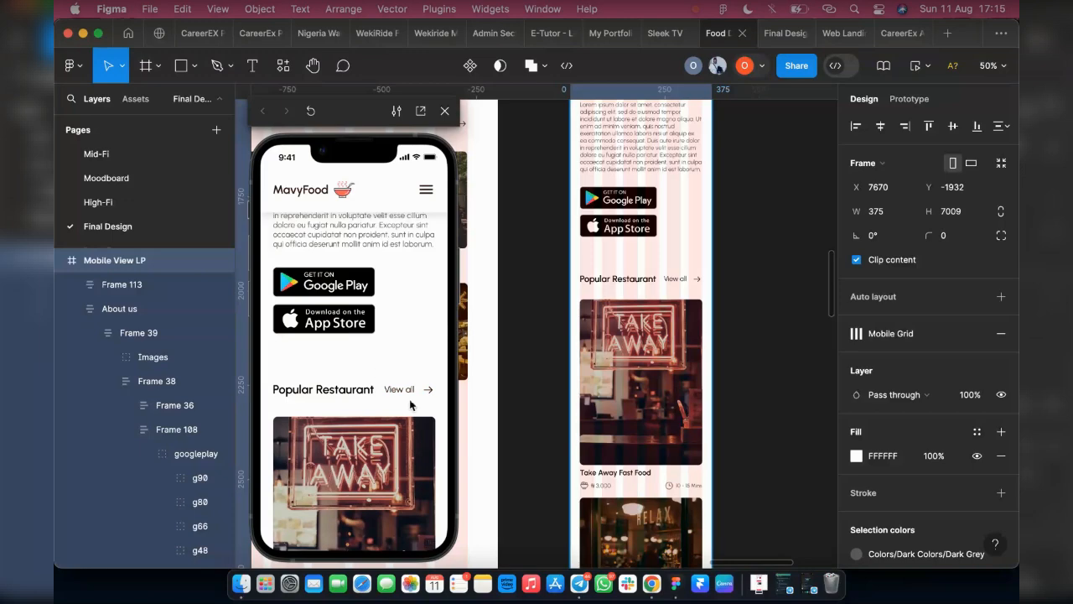
scroll(397, 389, down, 3)
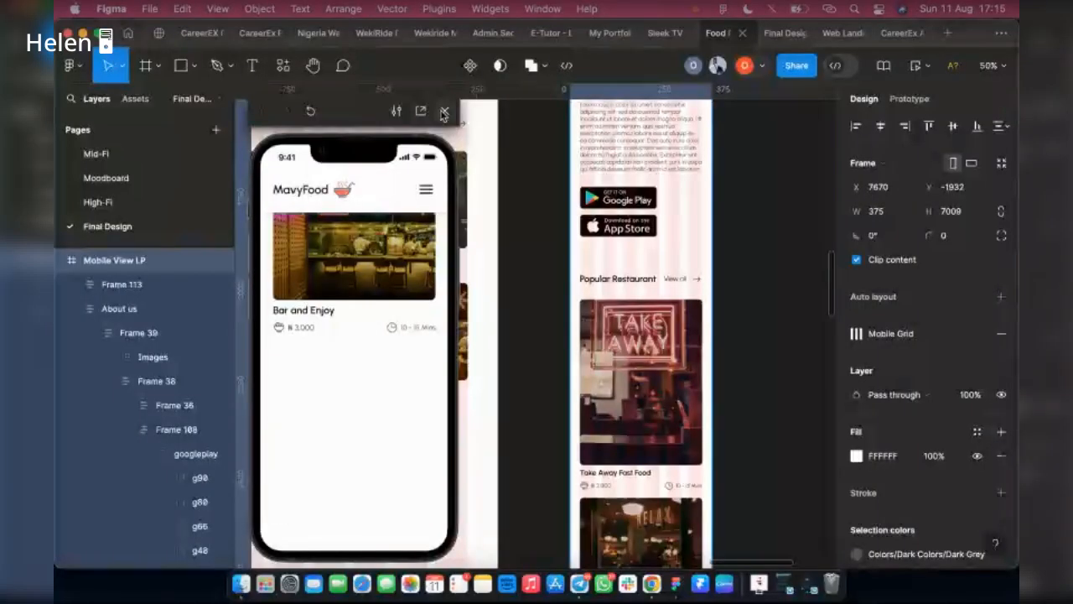
Step: Close the prototype preview and compare the desktop How it Work section with the mobile frame
click(444, 112)
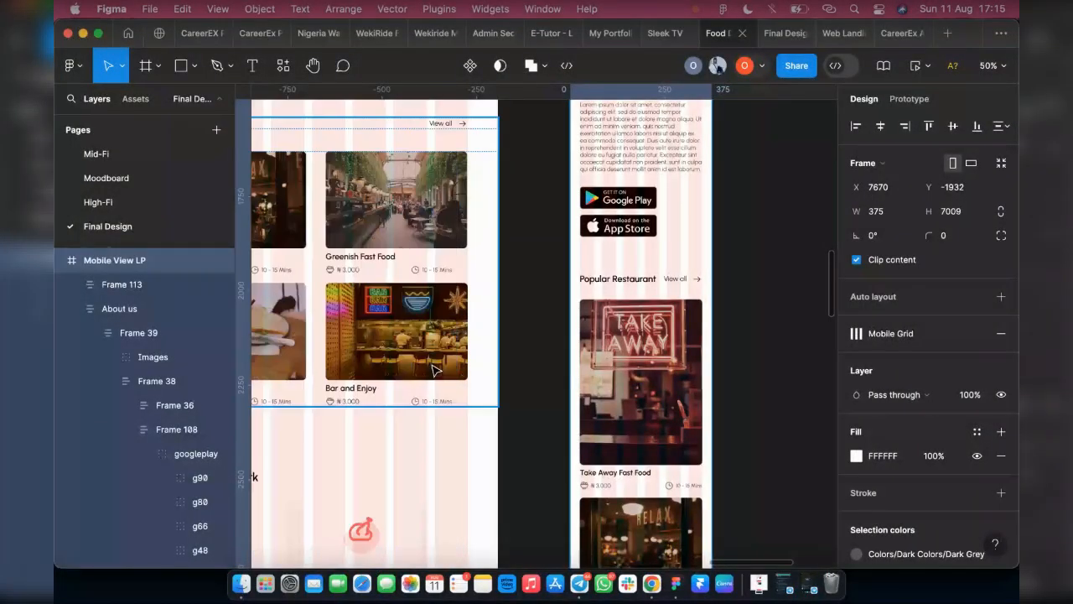
scroll(587, 406, down, 3)
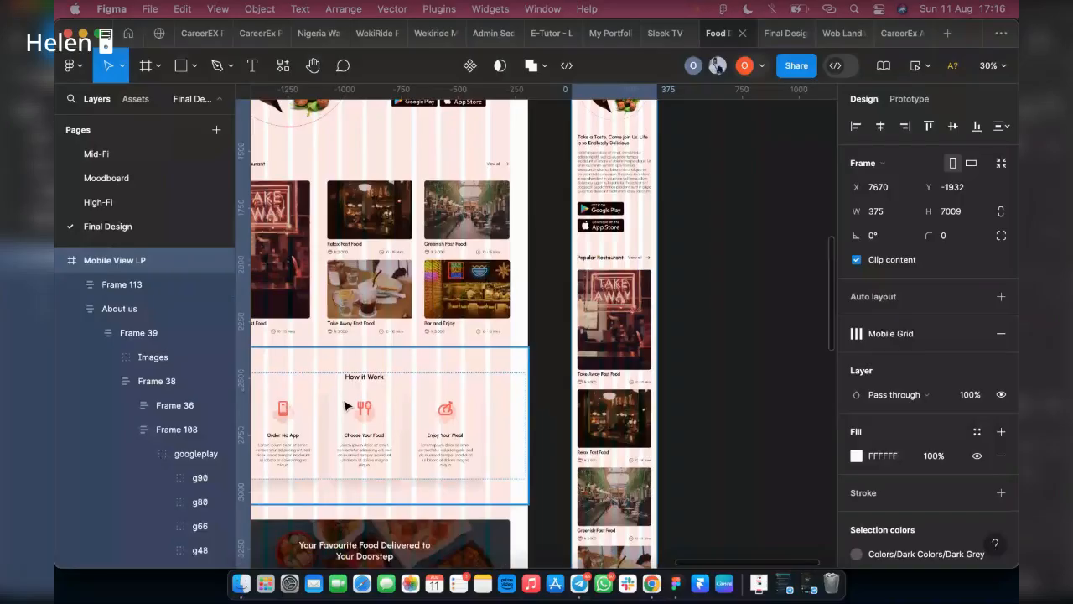
scroll(345, 406, down, 3)
scroll(351, 407, up, 3)
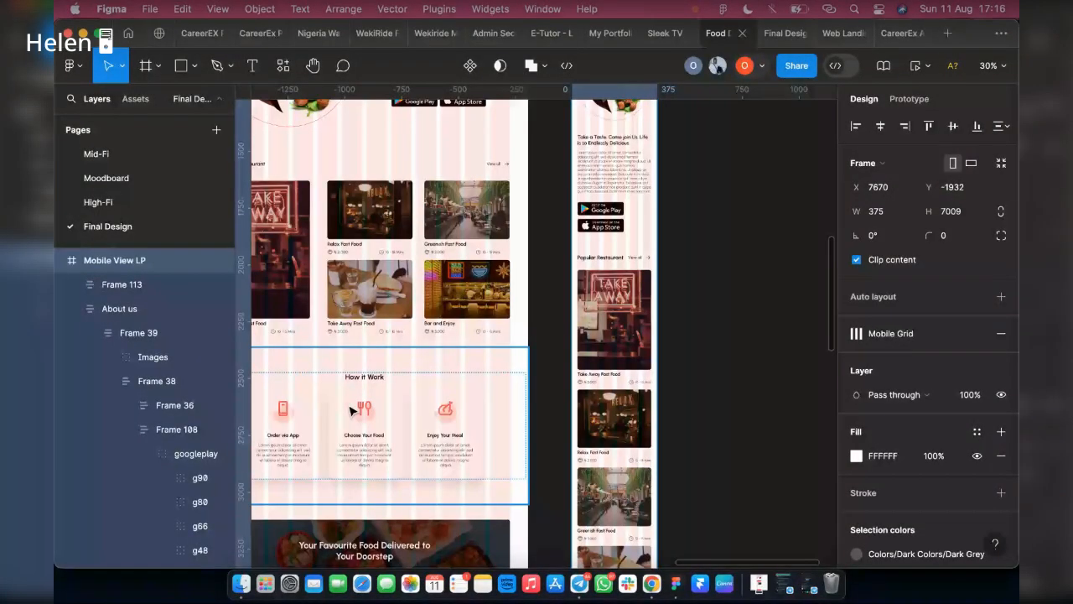
scroll(356, 409, down, 3)
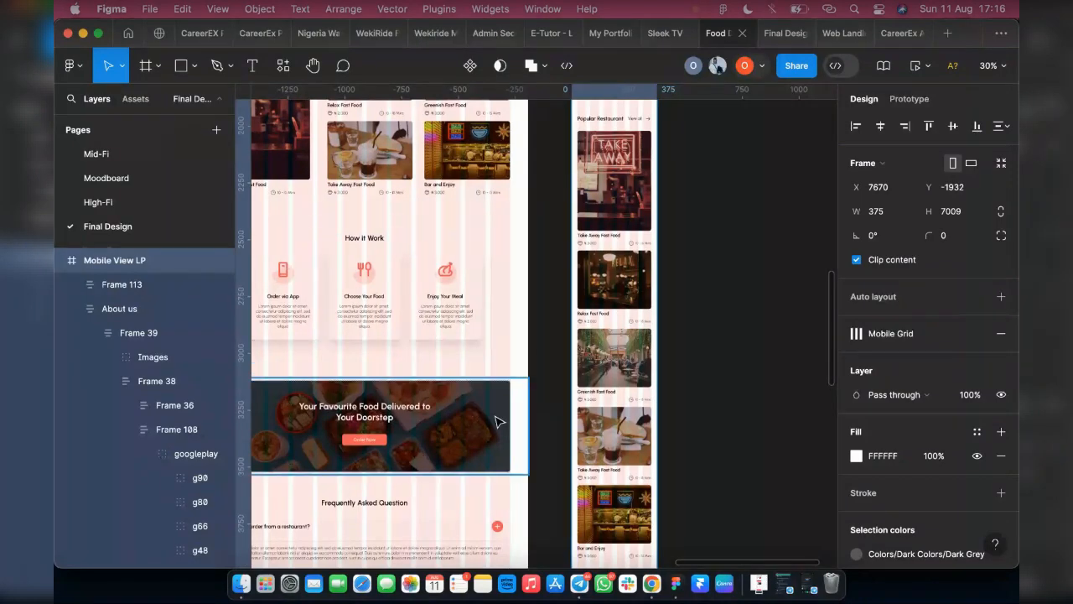
scroll(721, 277, up, 1)
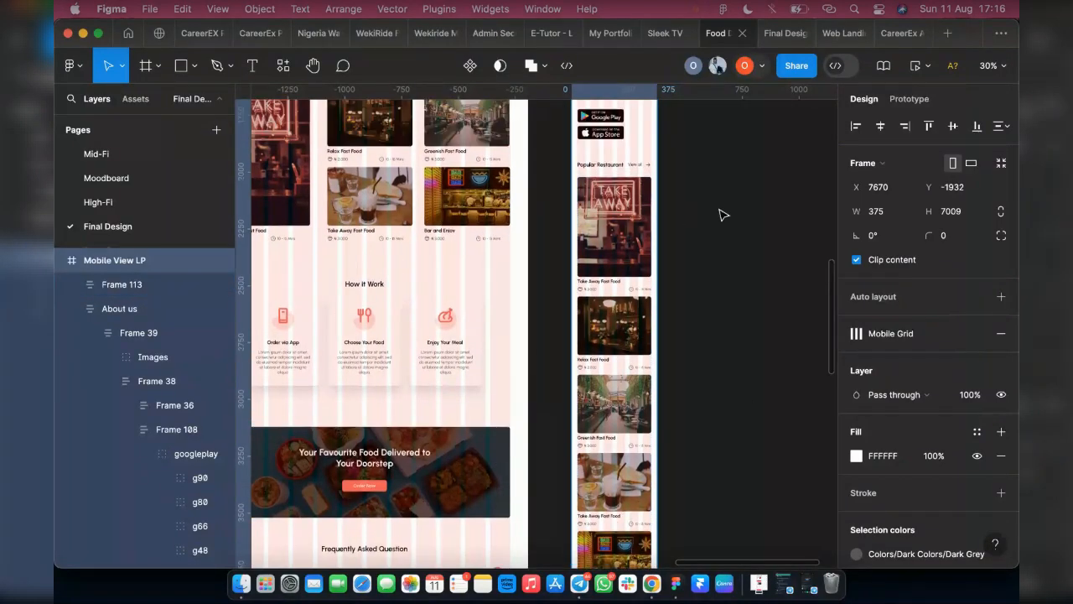
scroll(663, 171, up, 2)
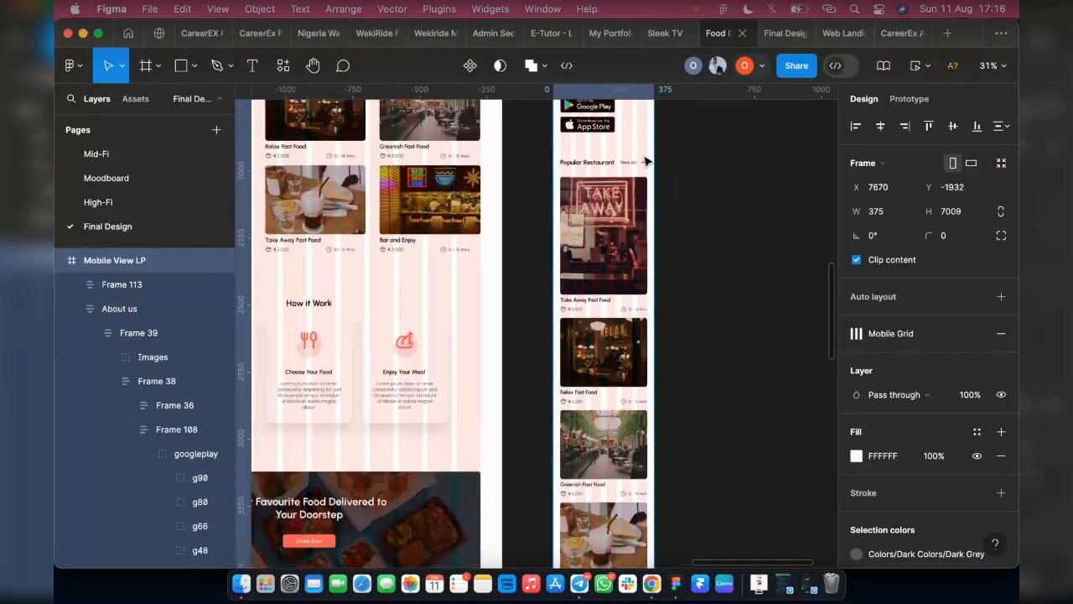
Step: Detach the View all instance in the mobile Popular Restaurant heading row from its component
scroll(646, 161, up, 5)
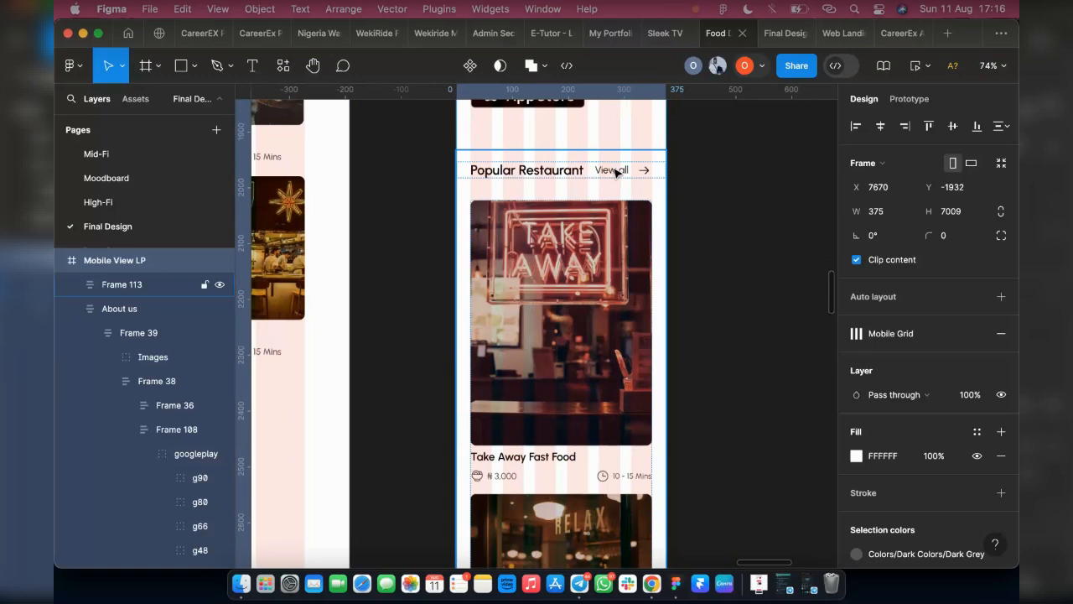
double_click(615, 172)
click(615, 172)
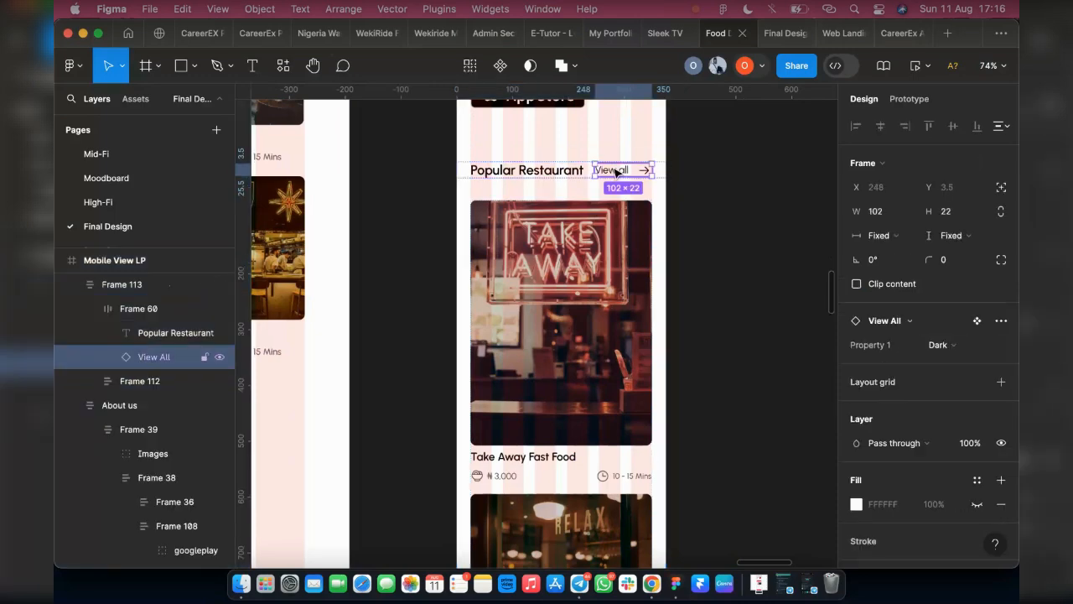
scroll(639, 172, down, 1)
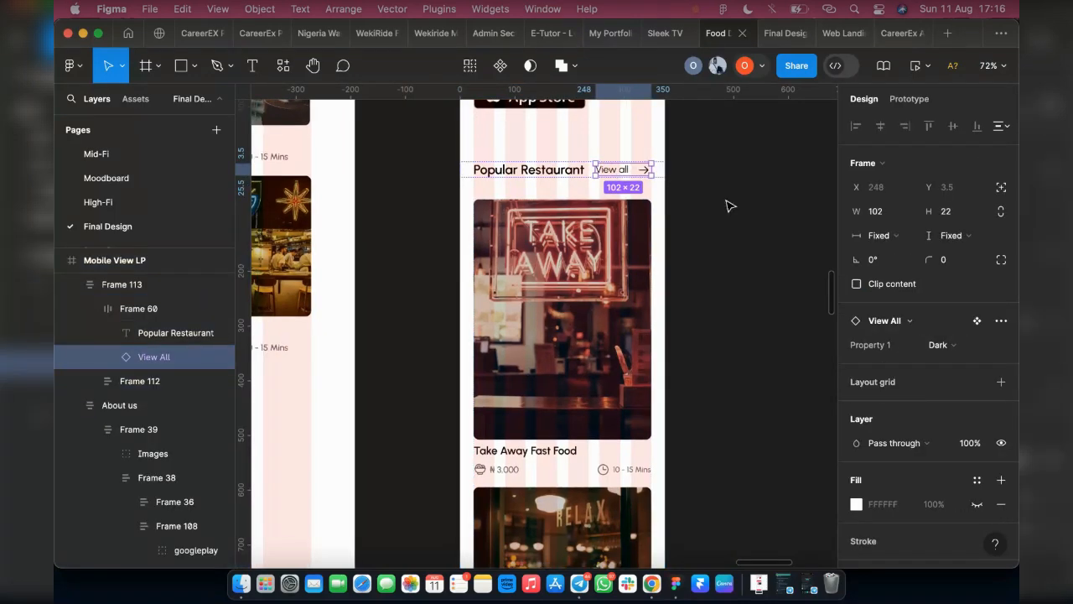
scroll(627, 176, up, 5)
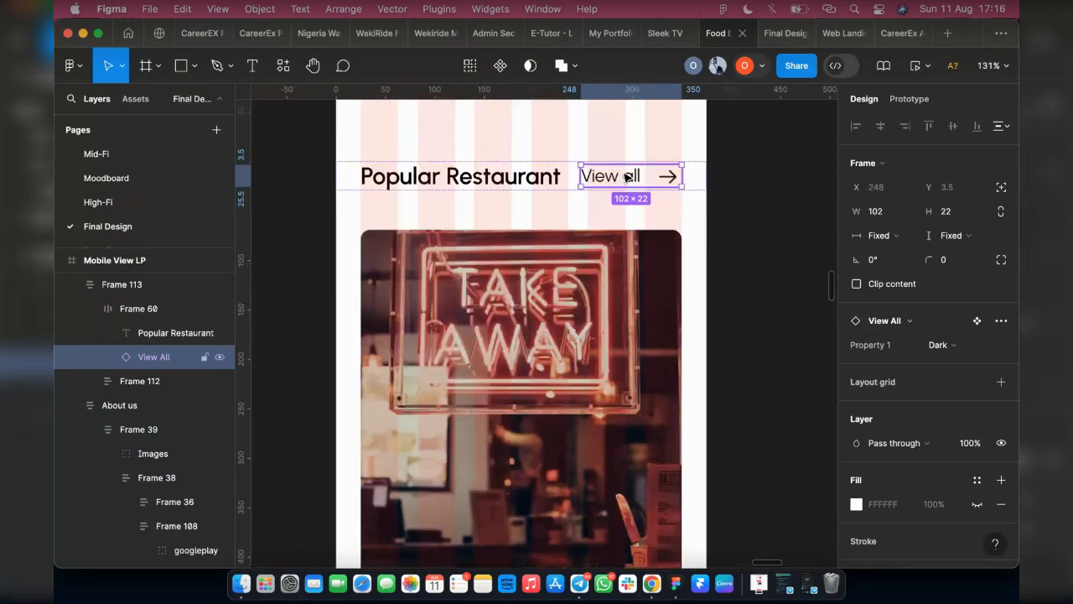
right_click(627, 177)
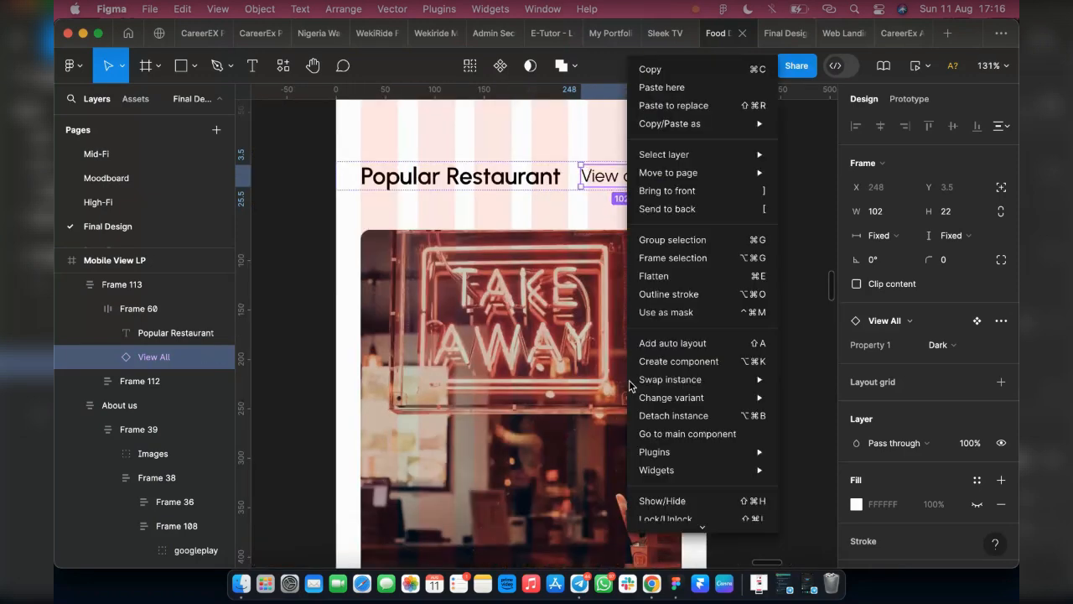
click(671, 426)
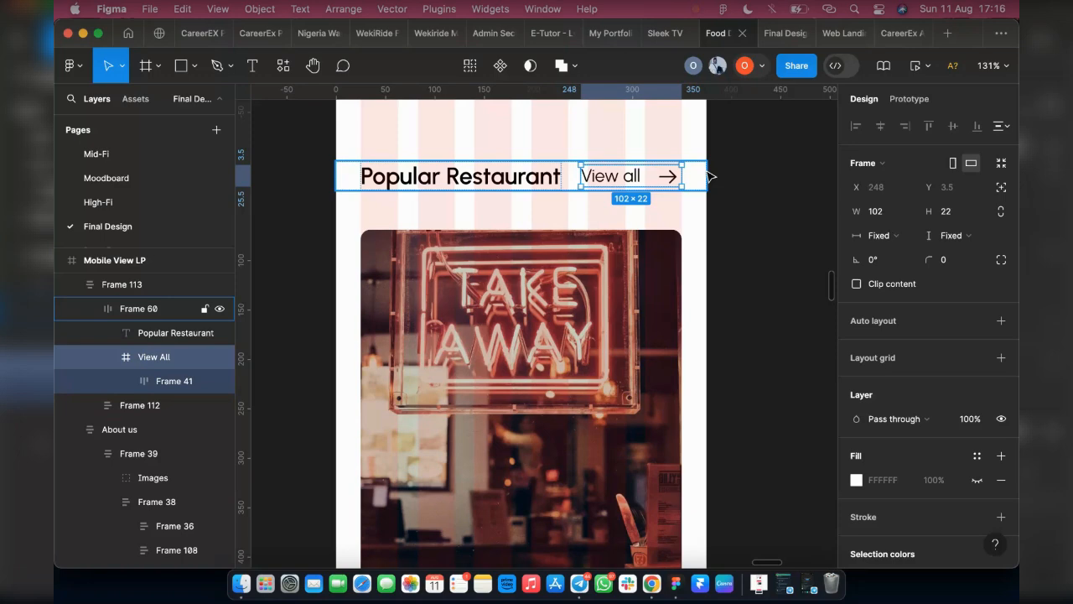
Step: Add auto layout to the detached View all frame and align both it and its inner text-and-arrow frame to left centre
key(shift+a)
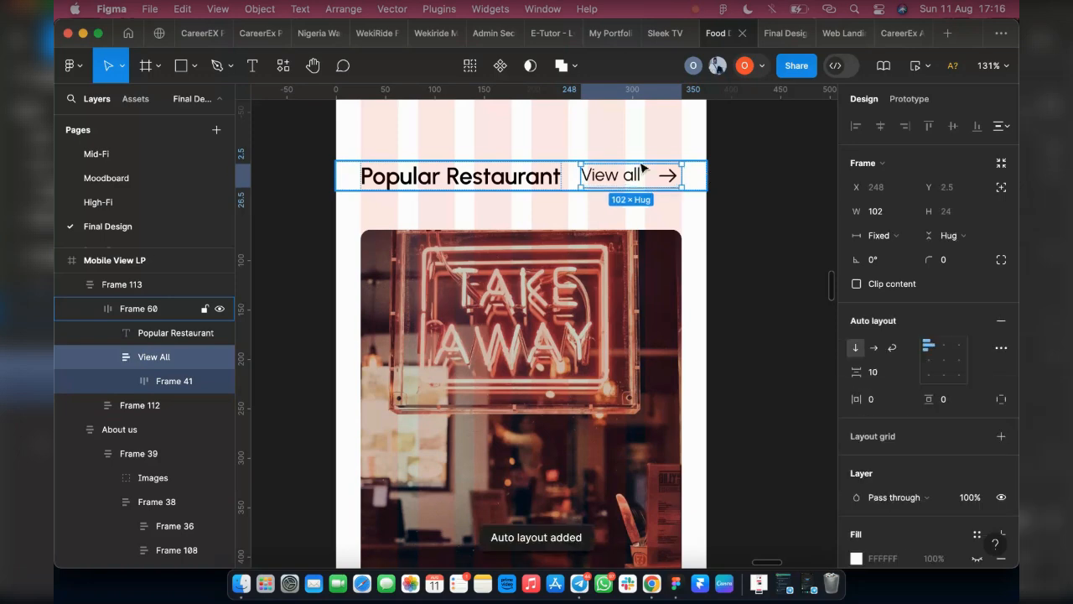
click(929, 360)
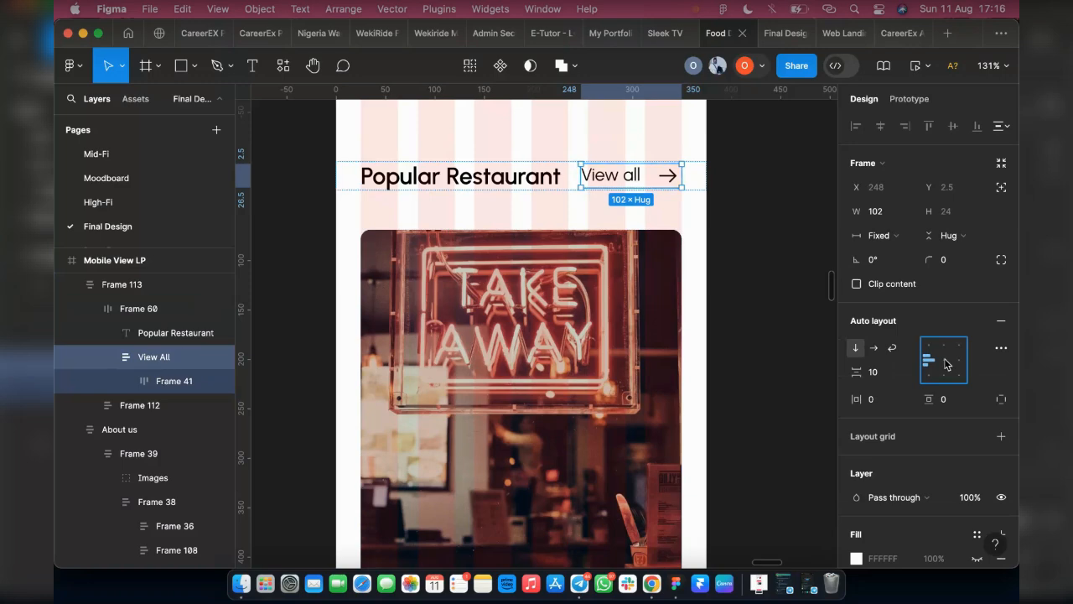
key(Return)
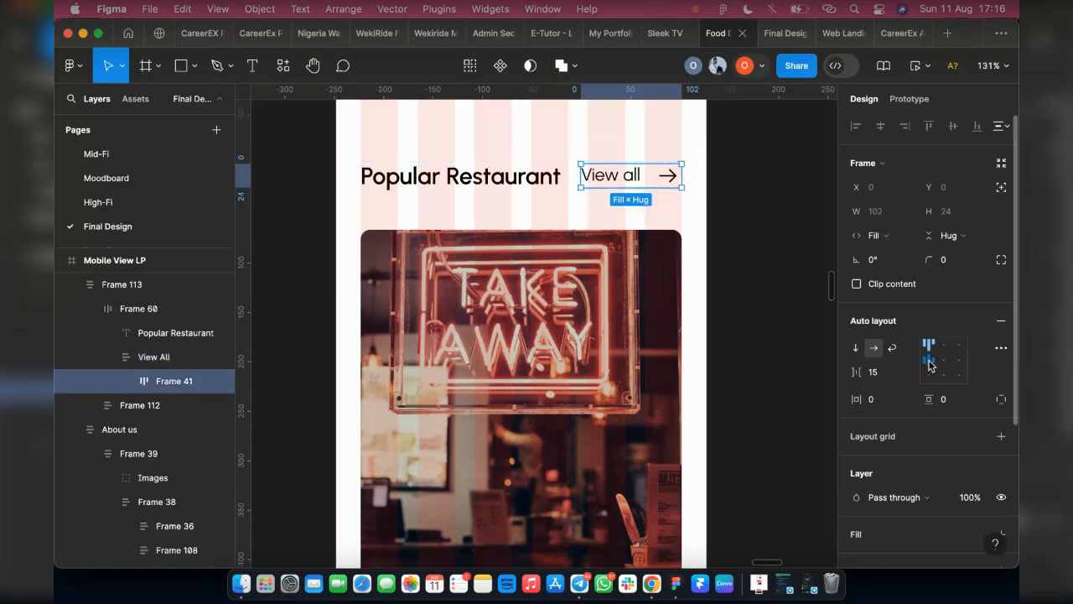
click(929, 362)
Step: Duplicate the desktop How it work section and place the copy on the empty canvas just right of the mobile frame
scroll(695, 202, down, 10)
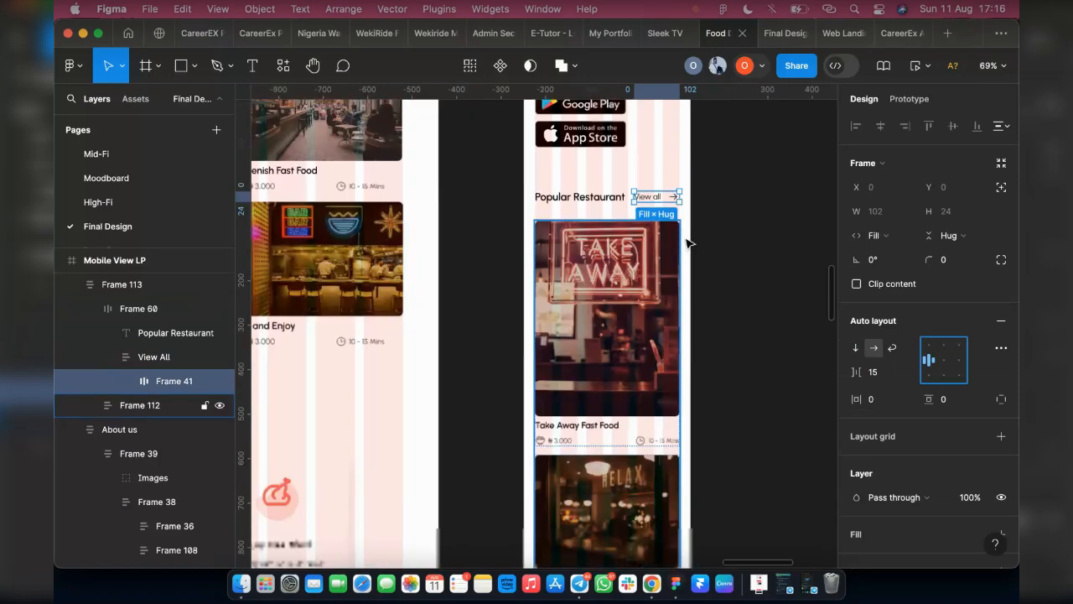
scroll(686, 243, down, 5)
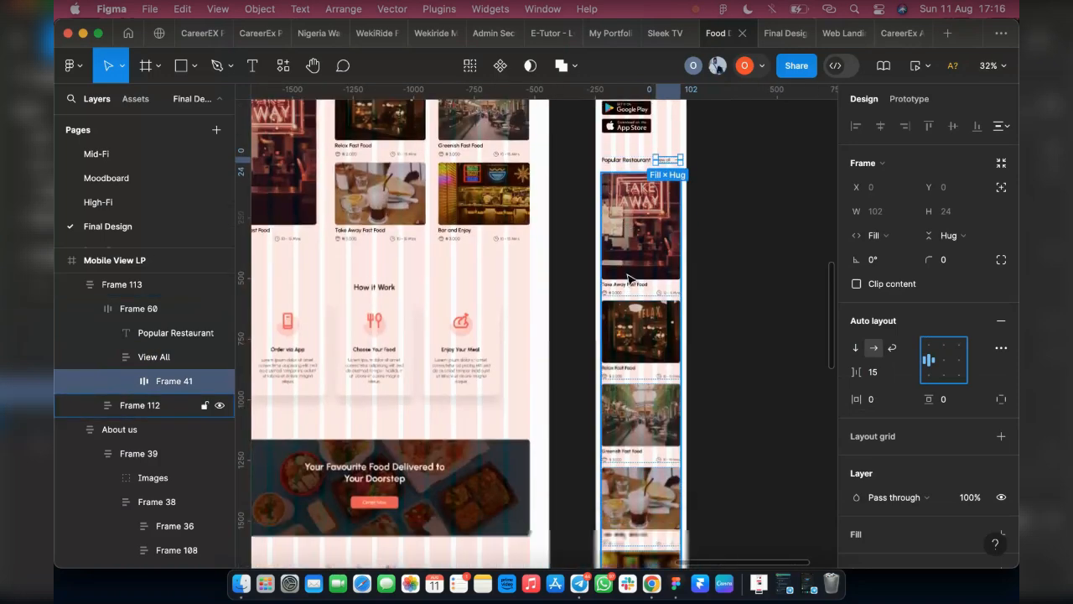
scroll(738, 310, up, 10)
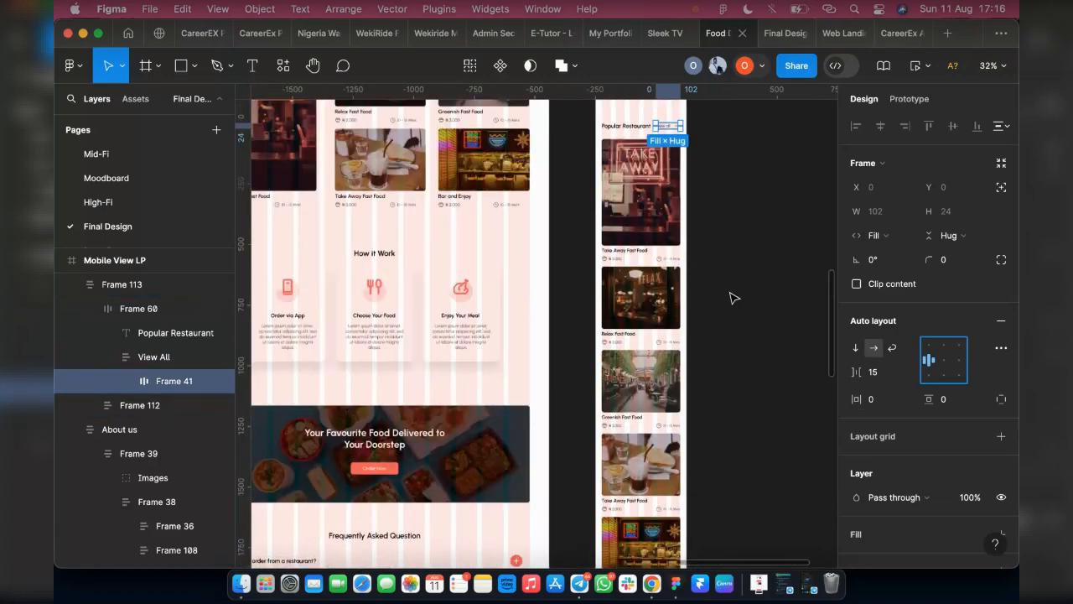
click(642, 379)
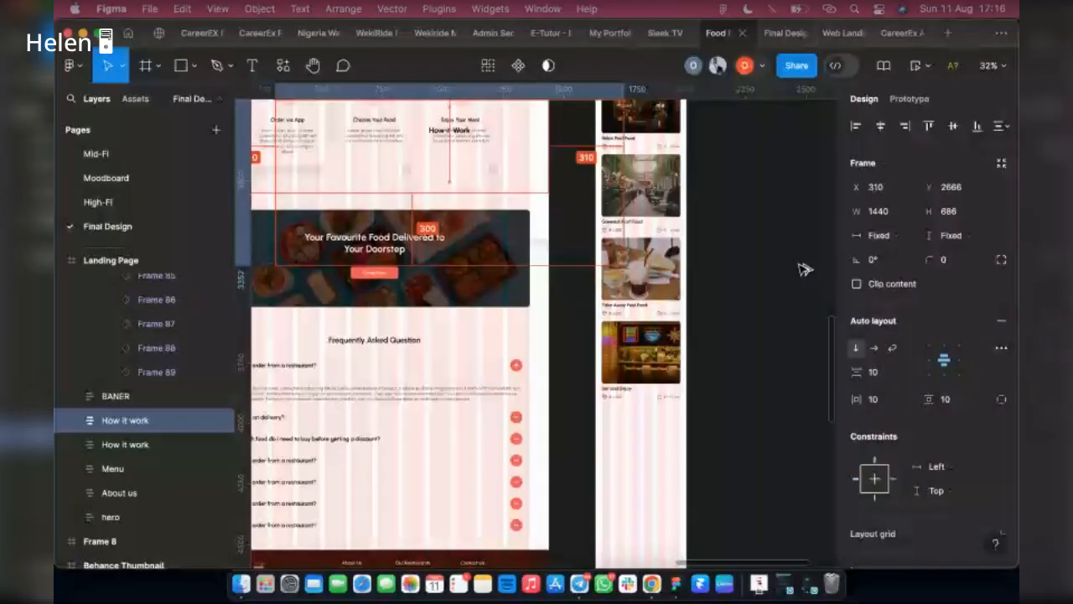
drag(805, 269, 803, 269)
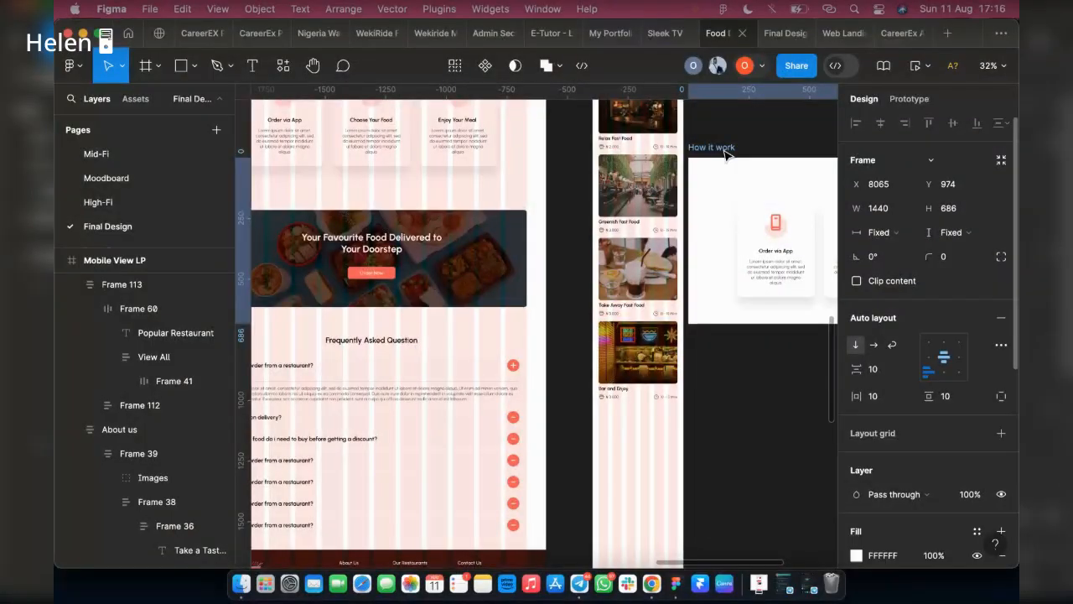
click(904, 99)
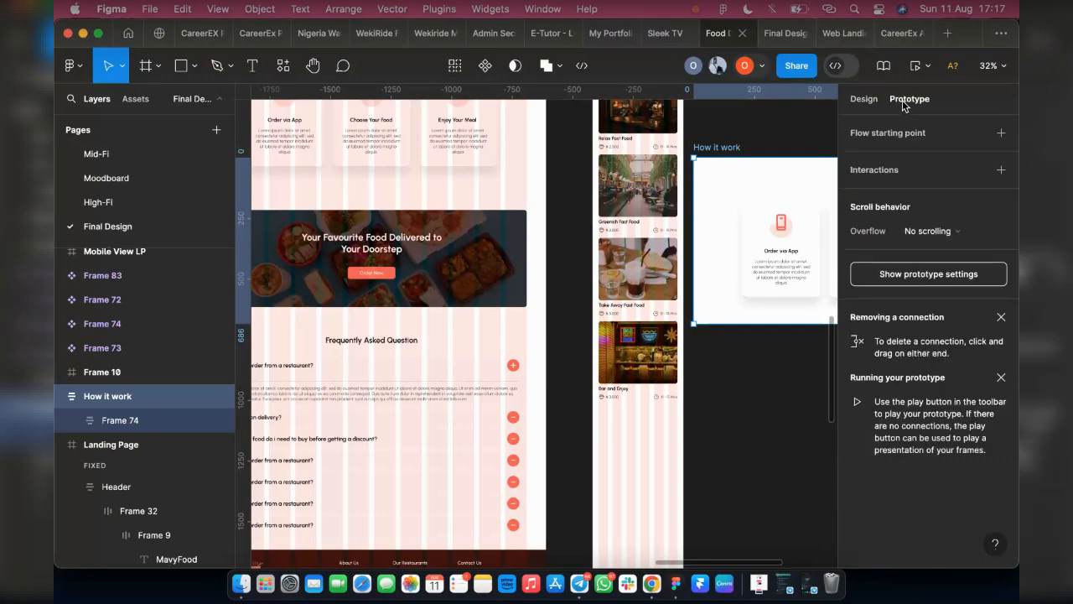
click(920, 274)
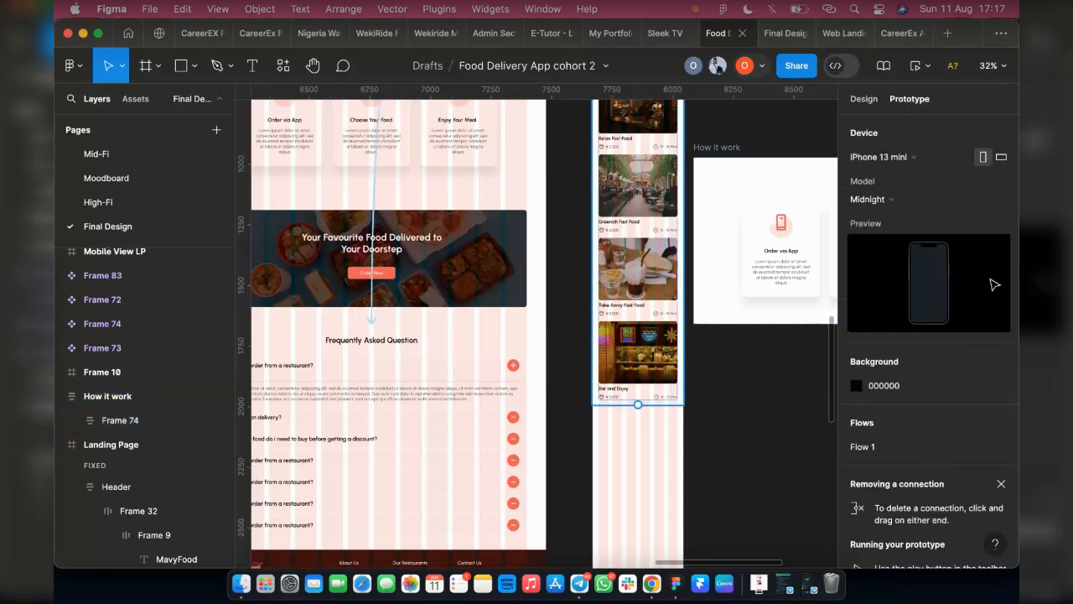
click(863, 98)
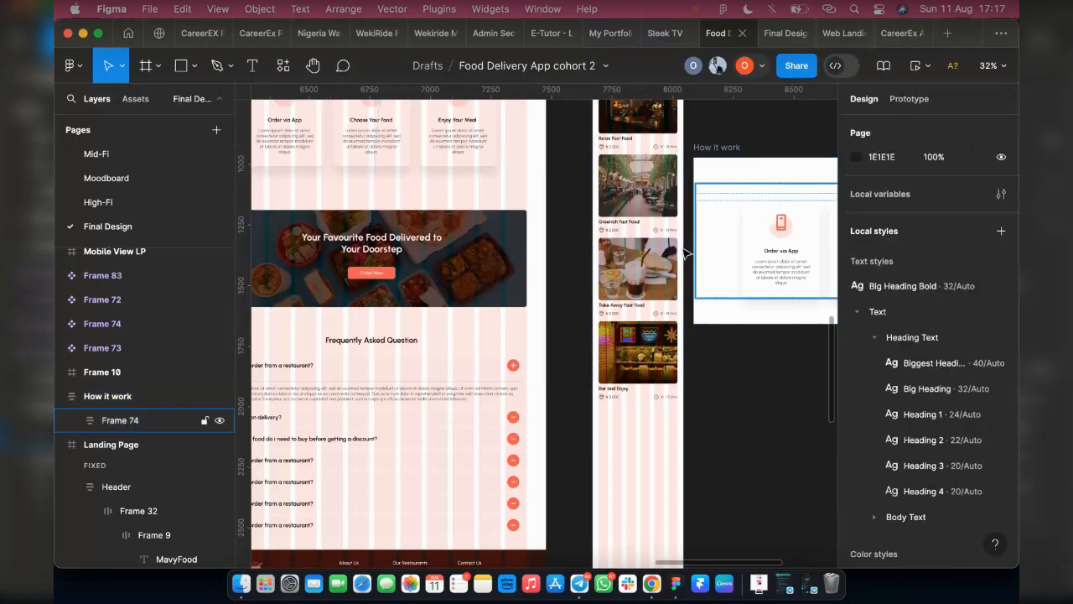
Step: Apply the Heading 2 text style to the How it Work title in the copied section
scroll(686, 253, right, 3)
scroll(631, 196, right, 3)
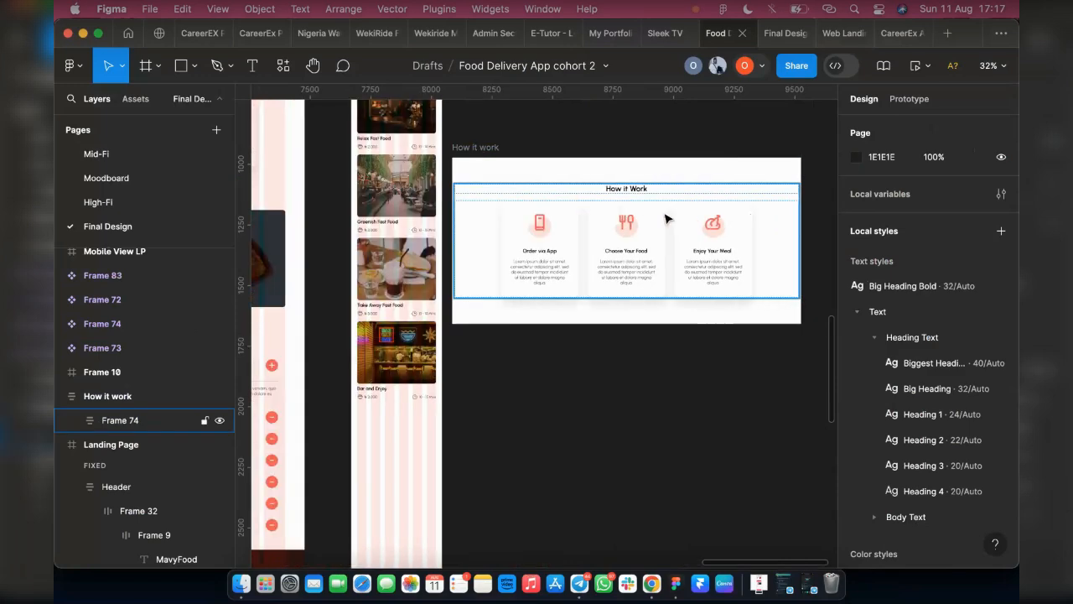
double_click(632, 192)
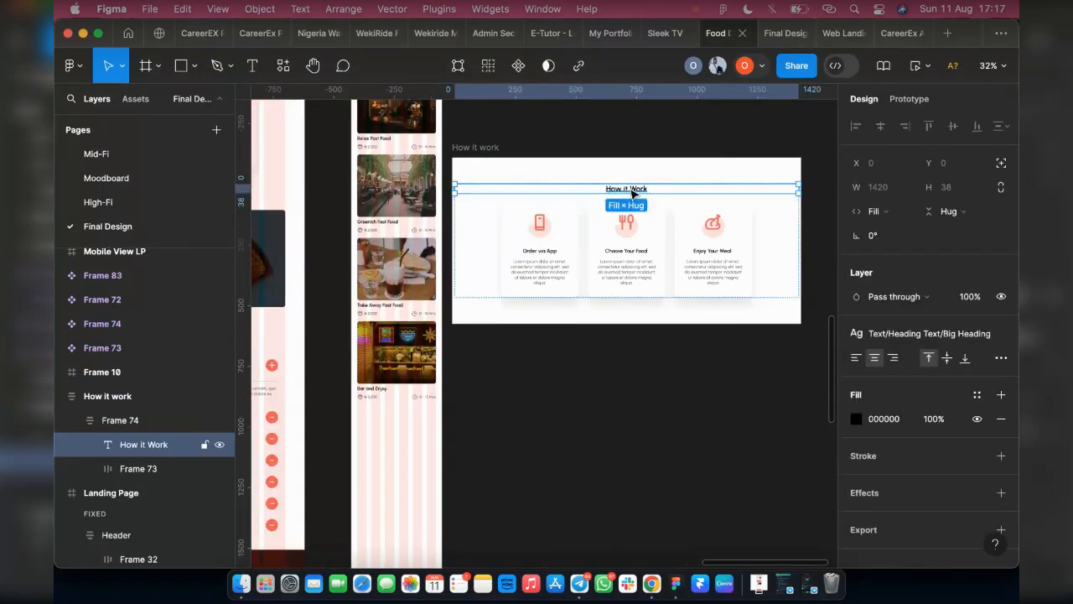
click(949, 332)
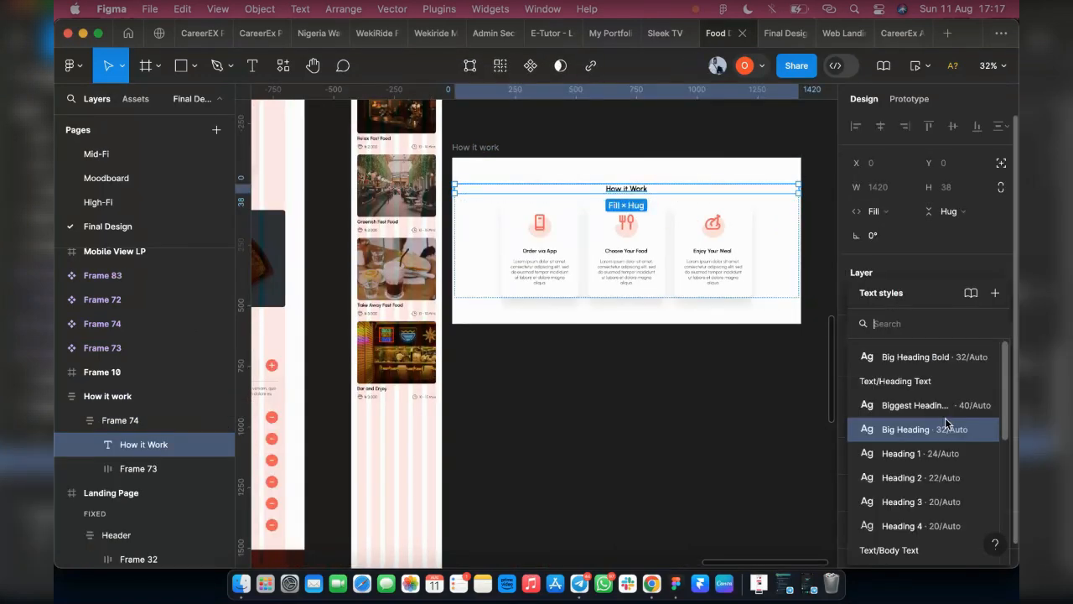
click(941, 477)
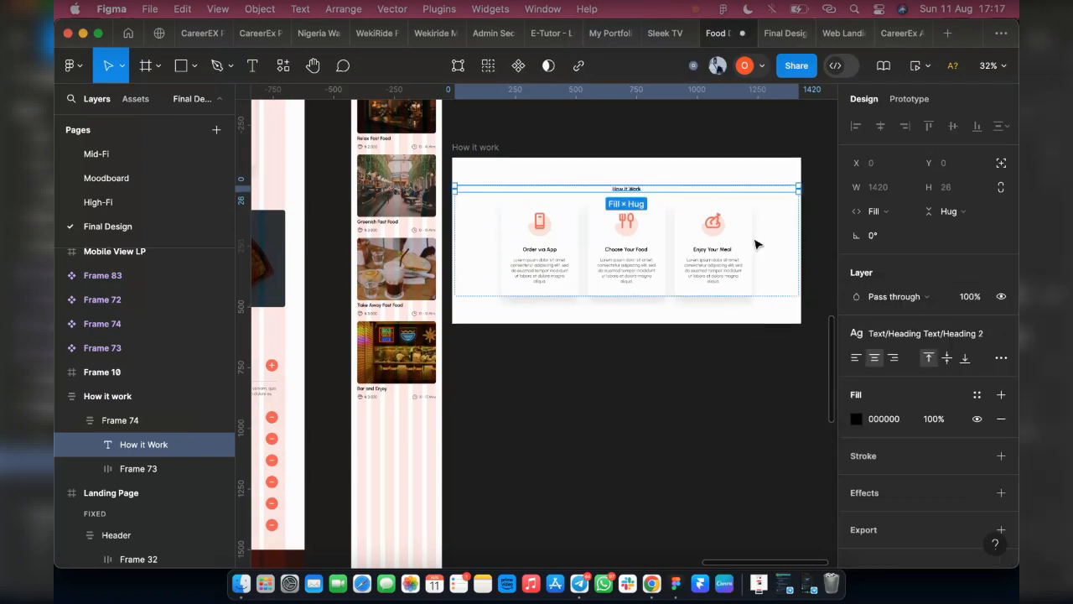
Step: Select the row of three cards in the copied How it work section
key(Tab)
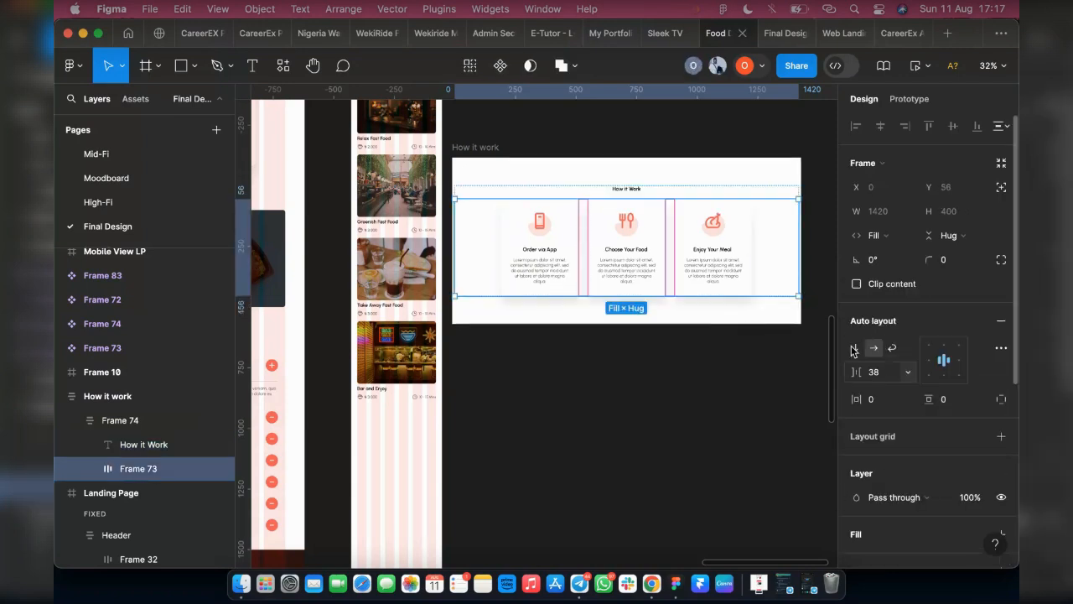
Step: Switch the three-card container Frame 73 to a vertical auto layout and narrow it to 320 wide
click(856, 348)
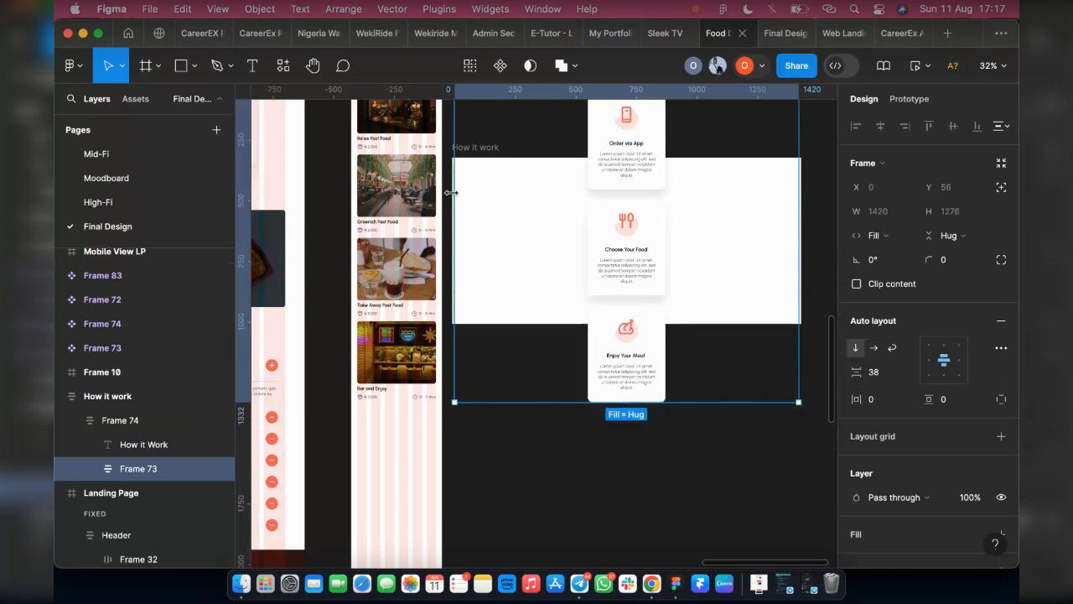
scroll(791, 307, up, 2)
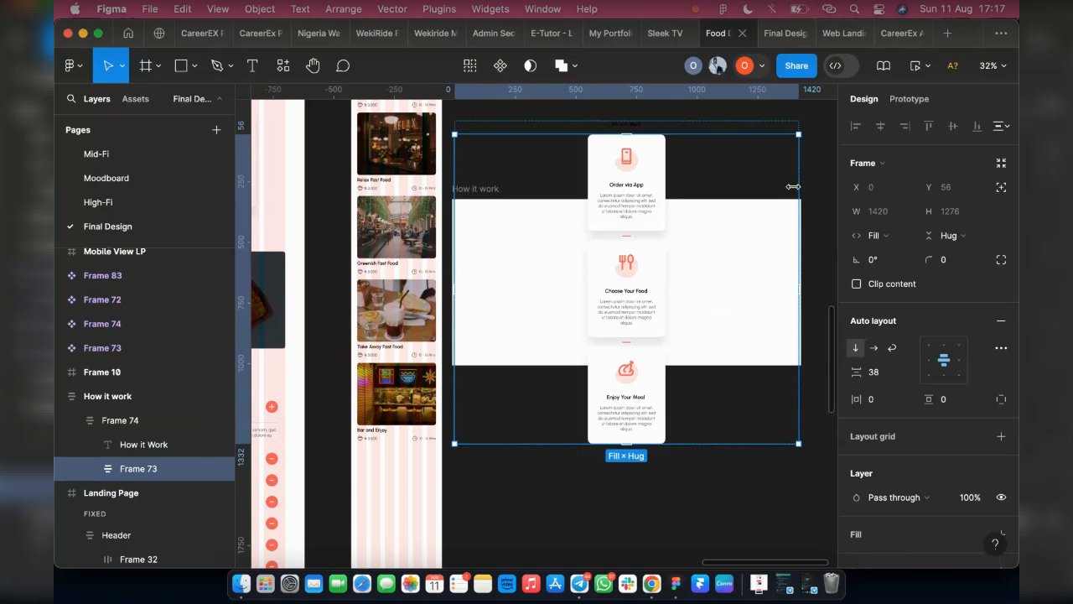
drag(798, 199, 665, 199)
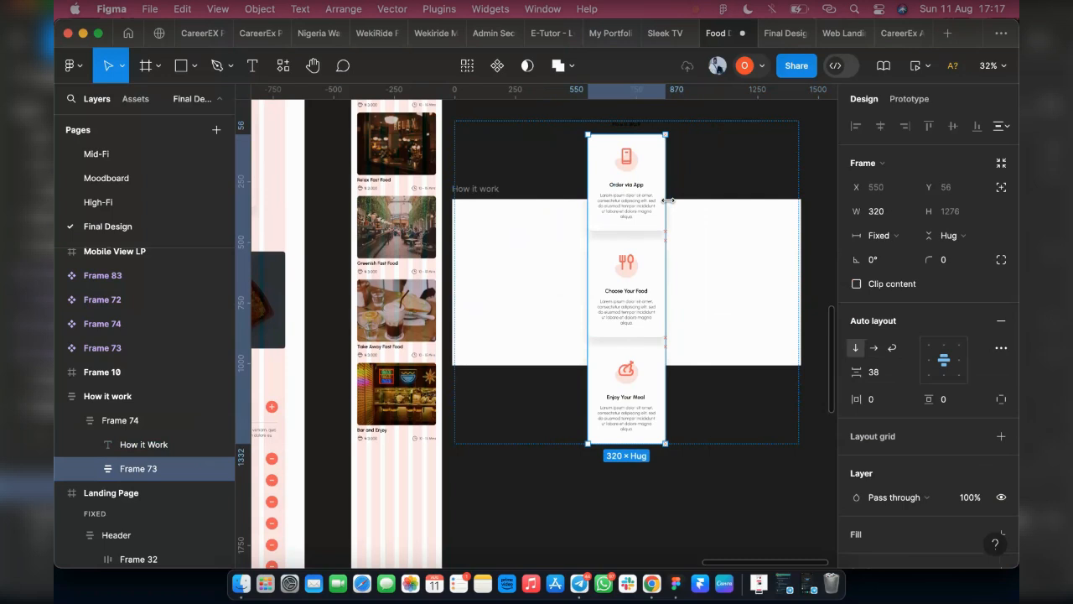
Step: Narrow the parent Frame 74 to about 364 wide and set the outer How it work frame's width to 375
click(501, 231)
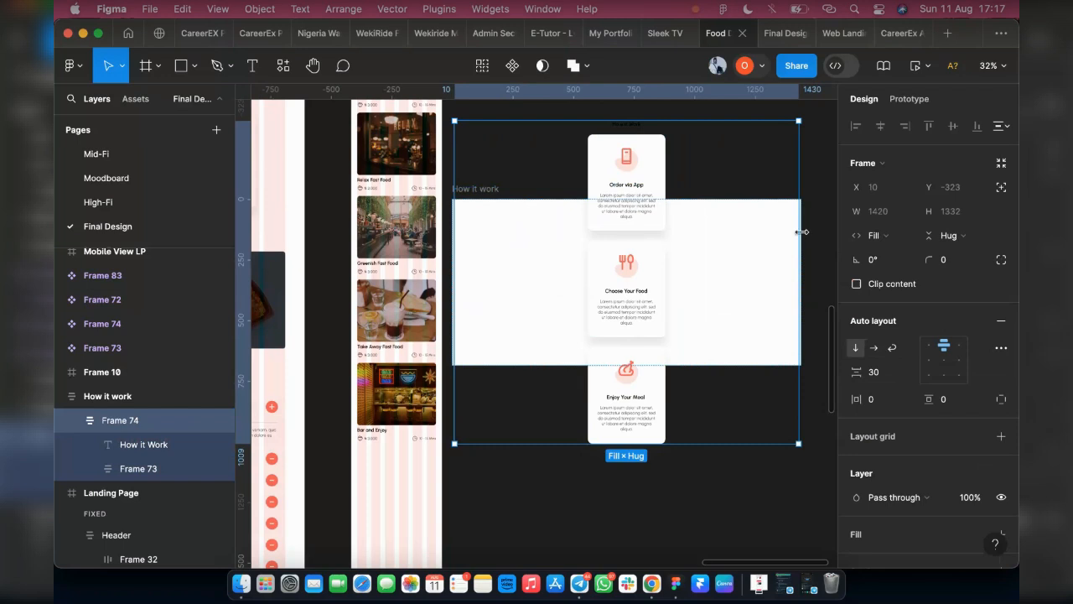
drag(800, 237, 671, 248)
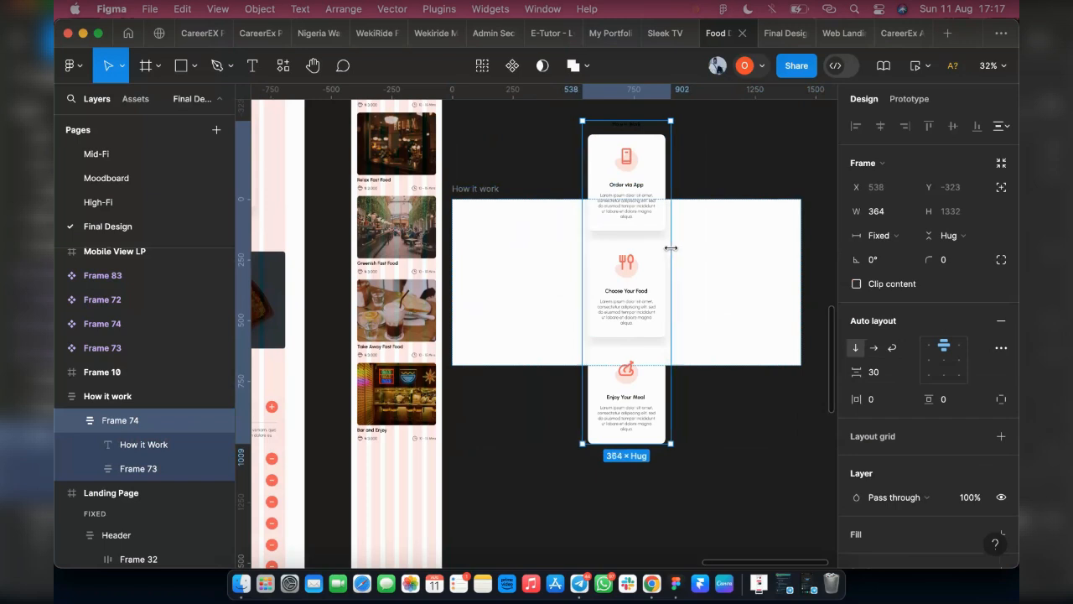
click(473, 201)
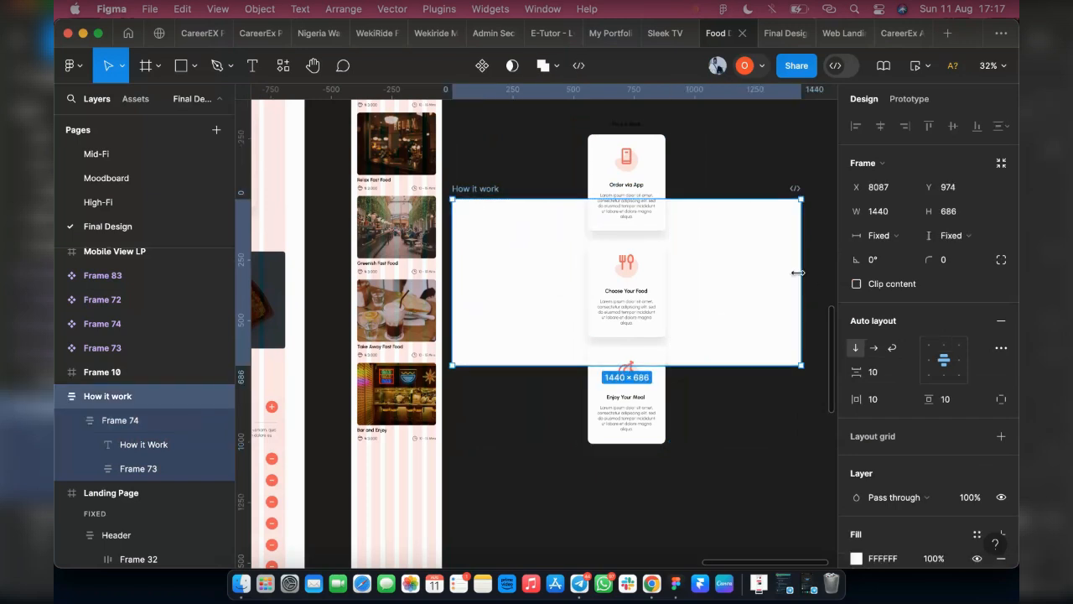
drag(802, 281, 551, 275)
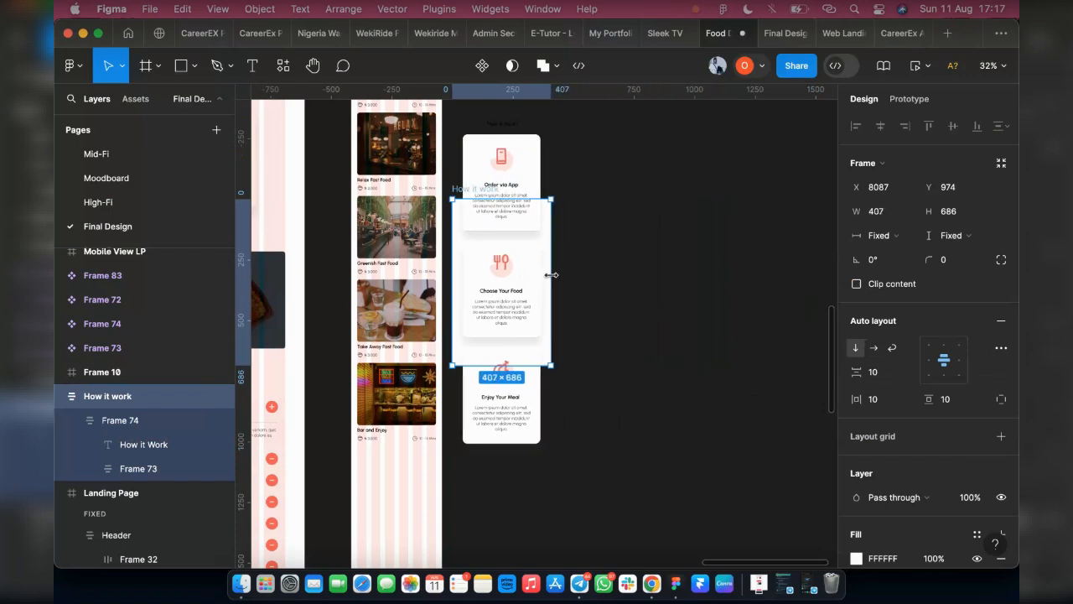
click(868, 213)
text(37)
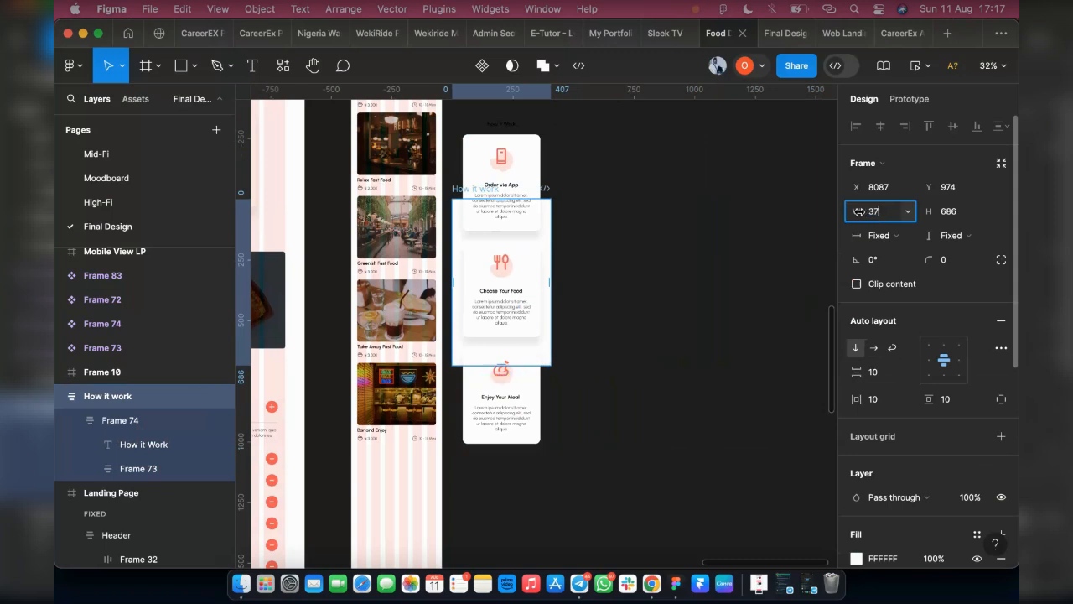
text(5)
key(Return)
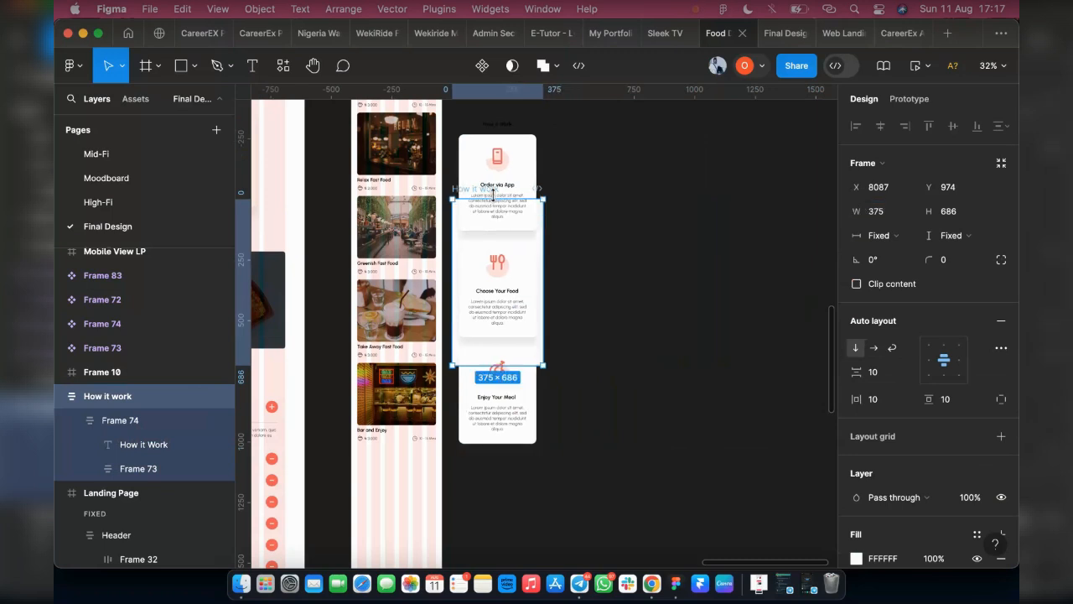
Step: Extend the How it work frame upward to a height of 1402 so it encloses the heading and all cards
drag(500, 198, 488, 146)
scroll(490, 151, up, 2)
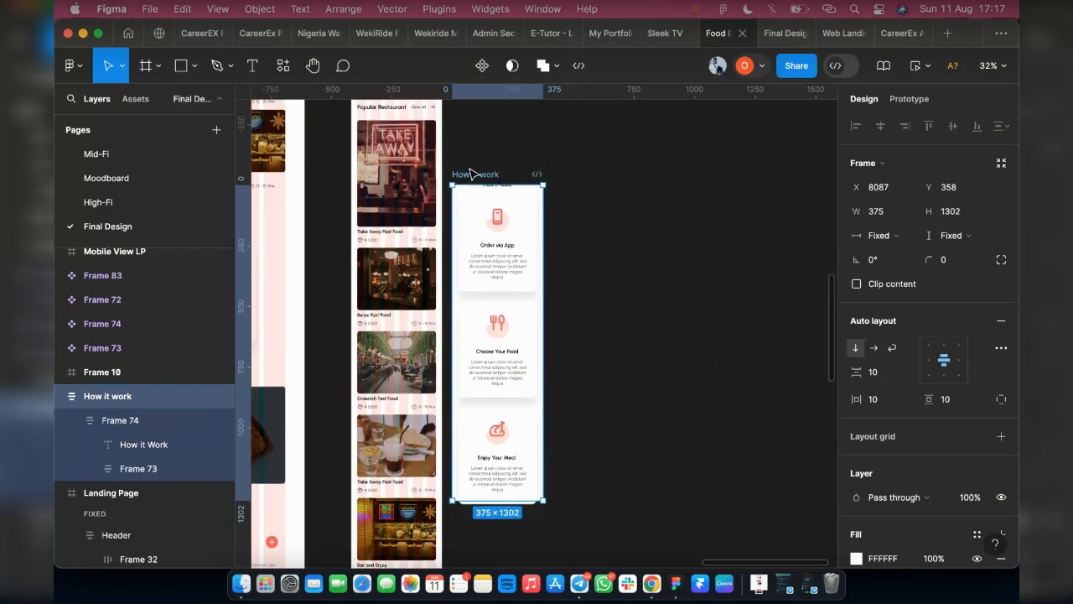
drag(468, 186, 468, 159)
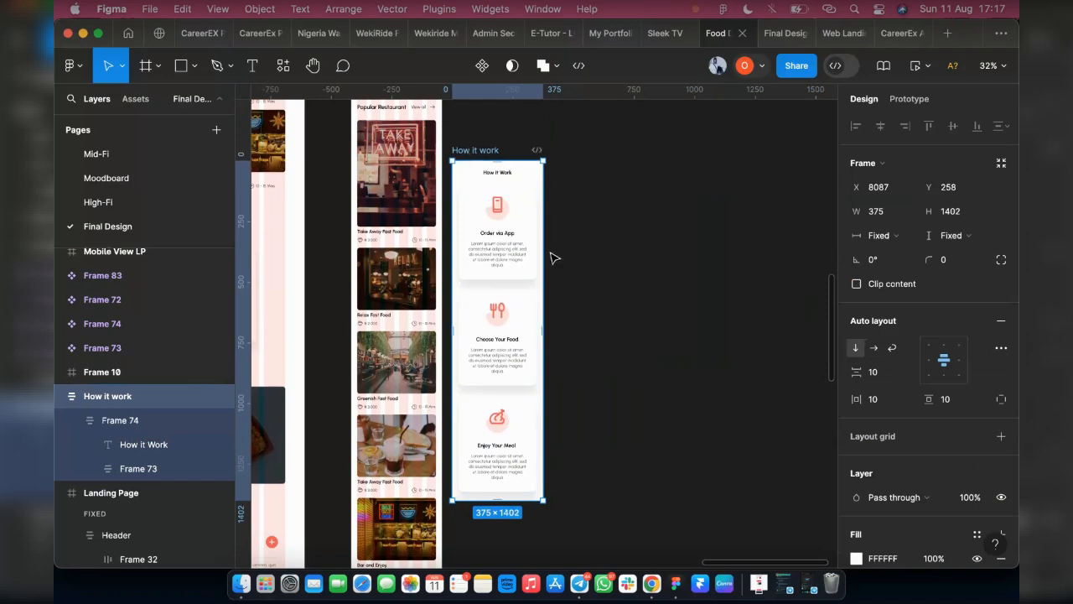
Step: Place the How it work section inside the Mobile View LP frame, directly beneath the Bar and Enjoy card at X 0, Y 3925
scroll(587, 256, down, 3)
scroll(620, 258, down, 1)
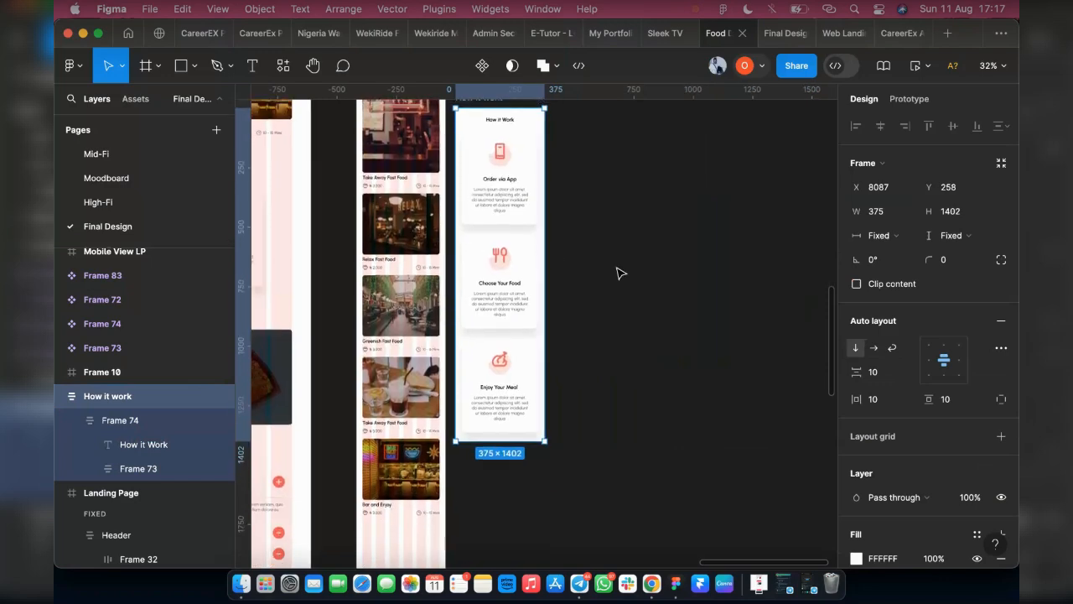
scroll(620, 274, down, 1)
scroll(520, 193, down, 2)
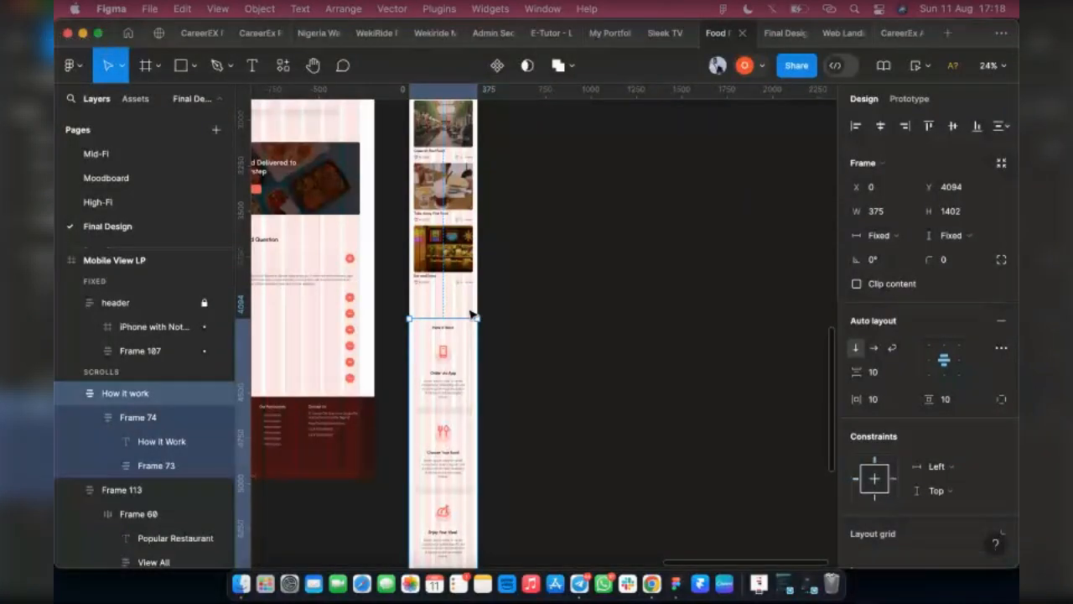
scroll(410, 373, up, 3)
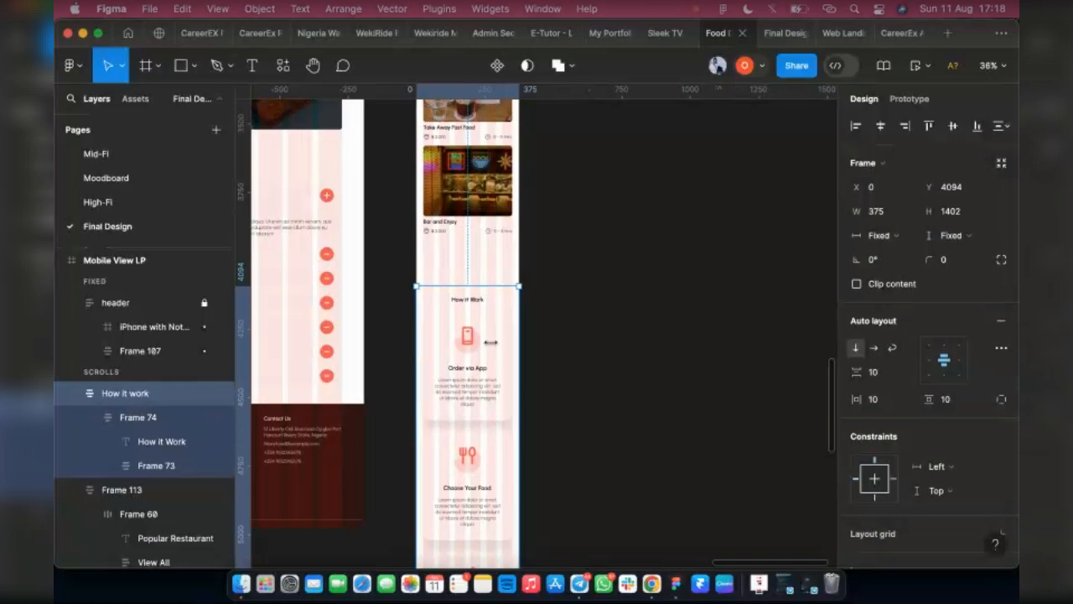
drag(444, 357, 446, 314)
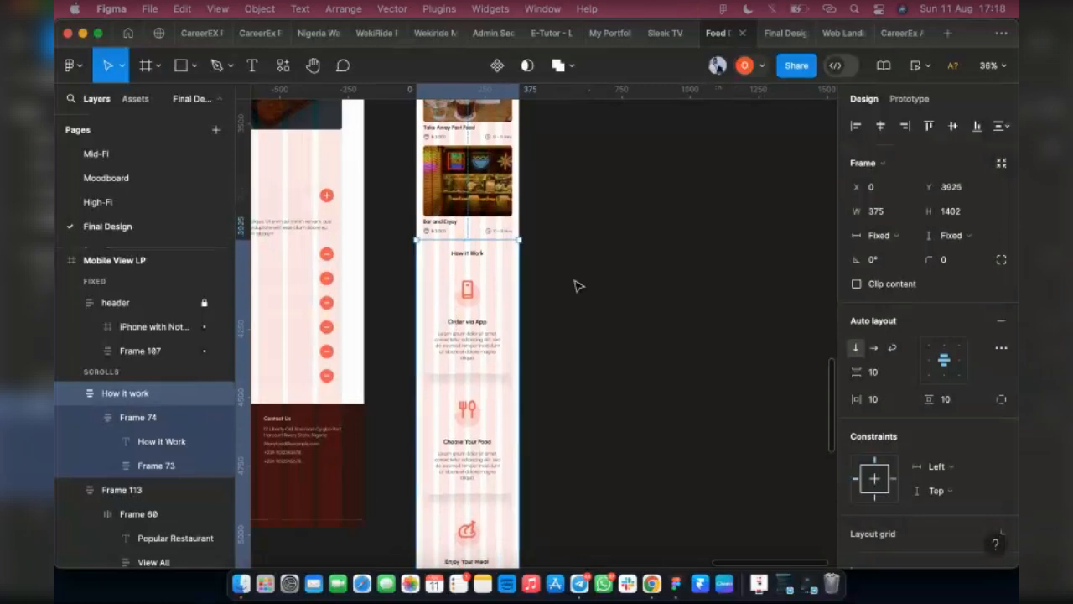
Step: Set the width of the card container Frame 73 in the mobile How it work section to 325
scroll(449, 349, up, 1)
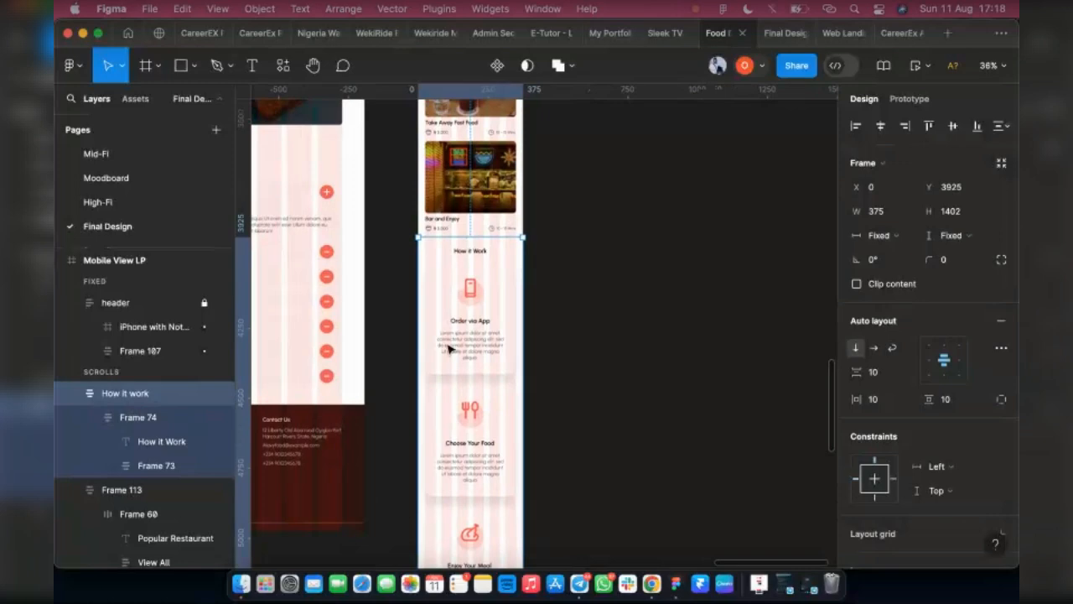
scroll(449, 350, up, 5)
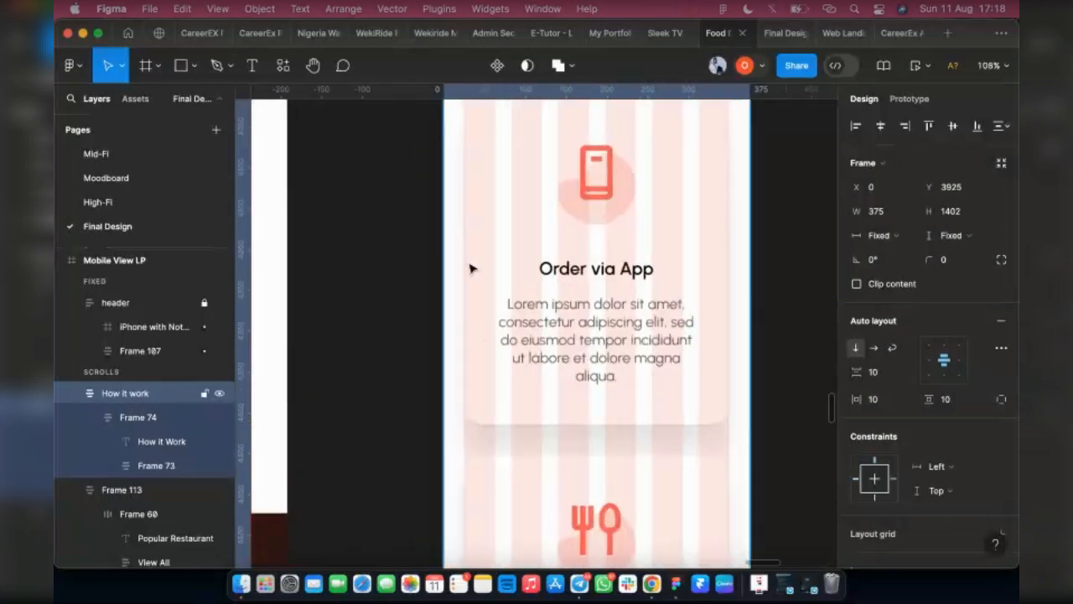
scroll(529, 419, down, 1)
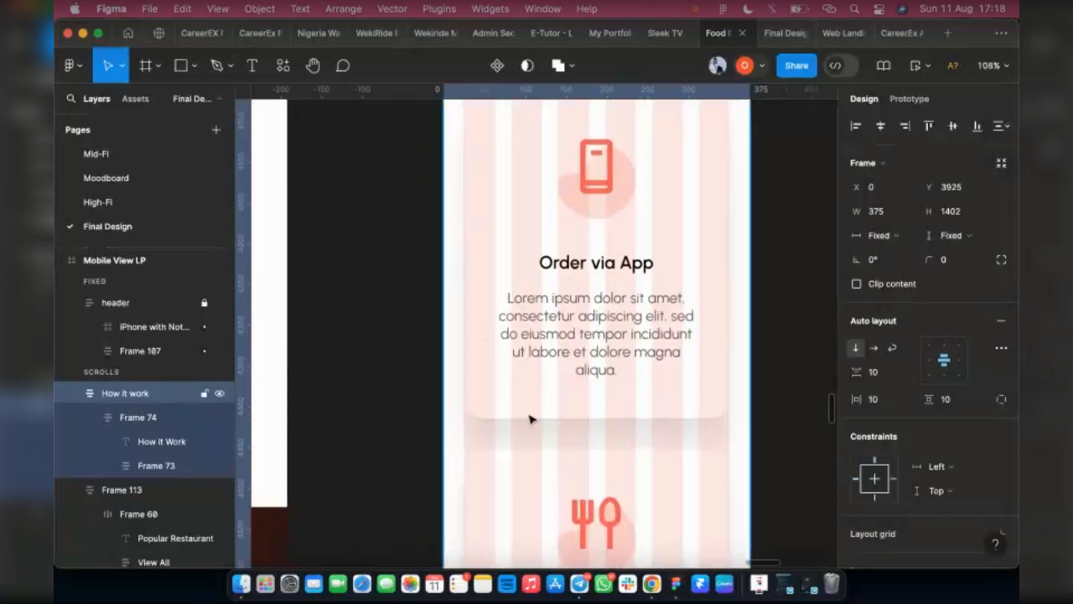
click(141, 465)
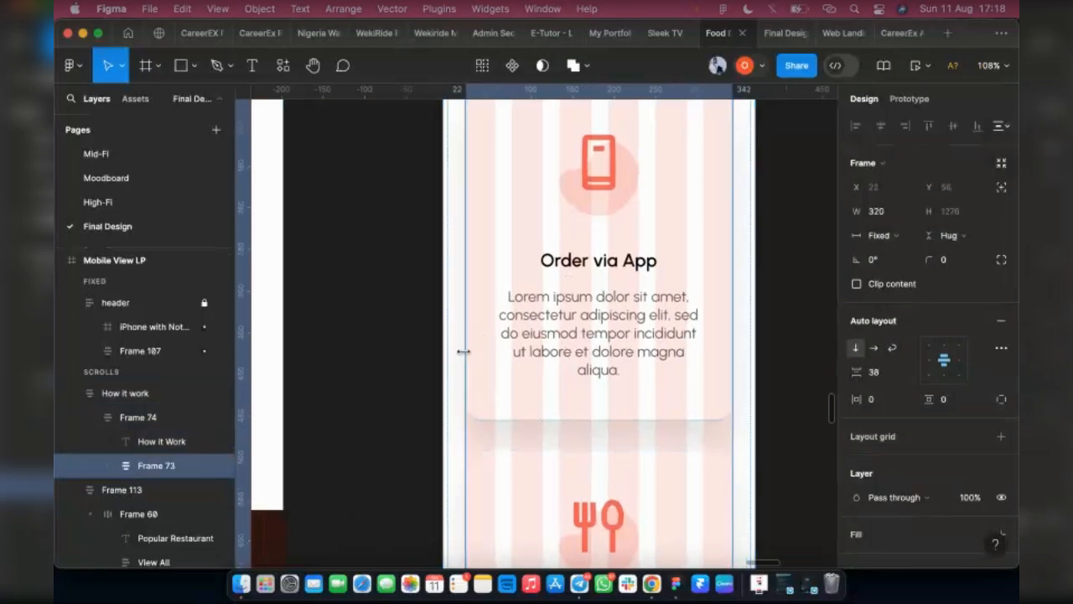
scroll(464, 352, up, 5)
drag(464, 352, 460, 352)
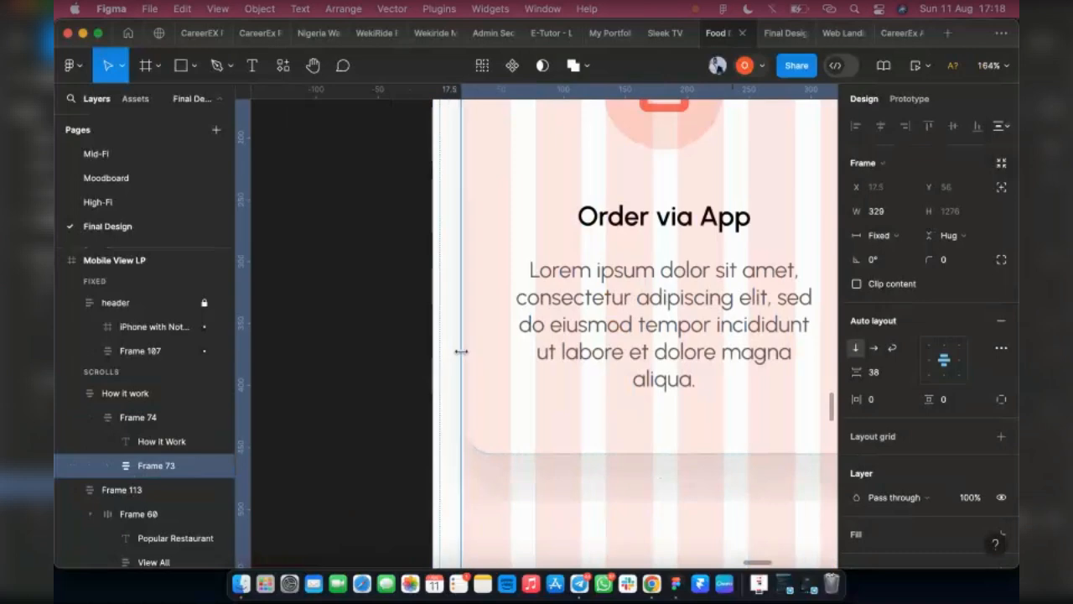
click(897, 215)
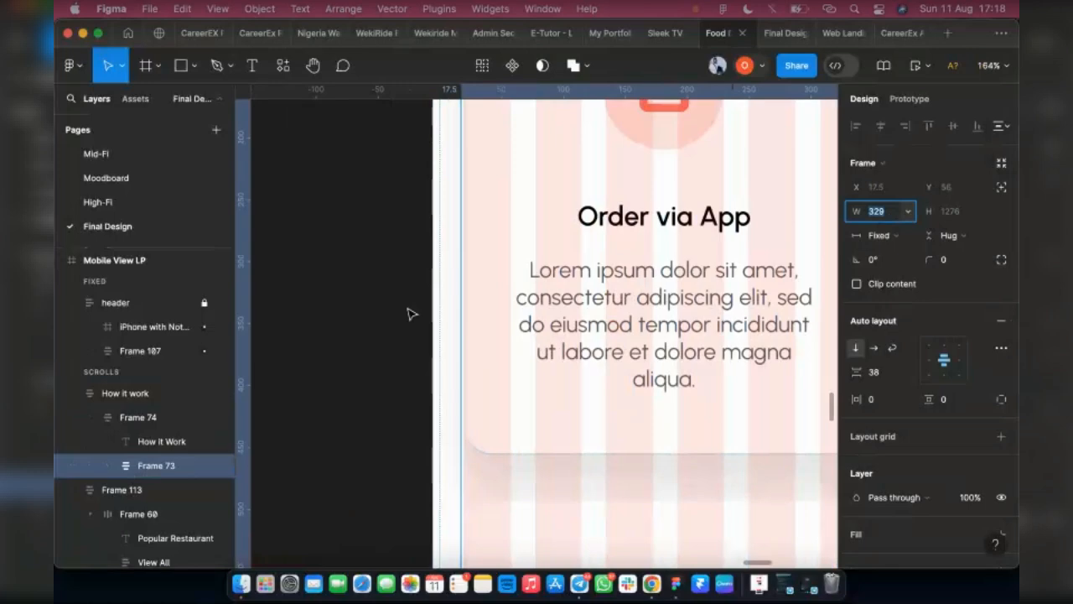
text(325)
key(Return)
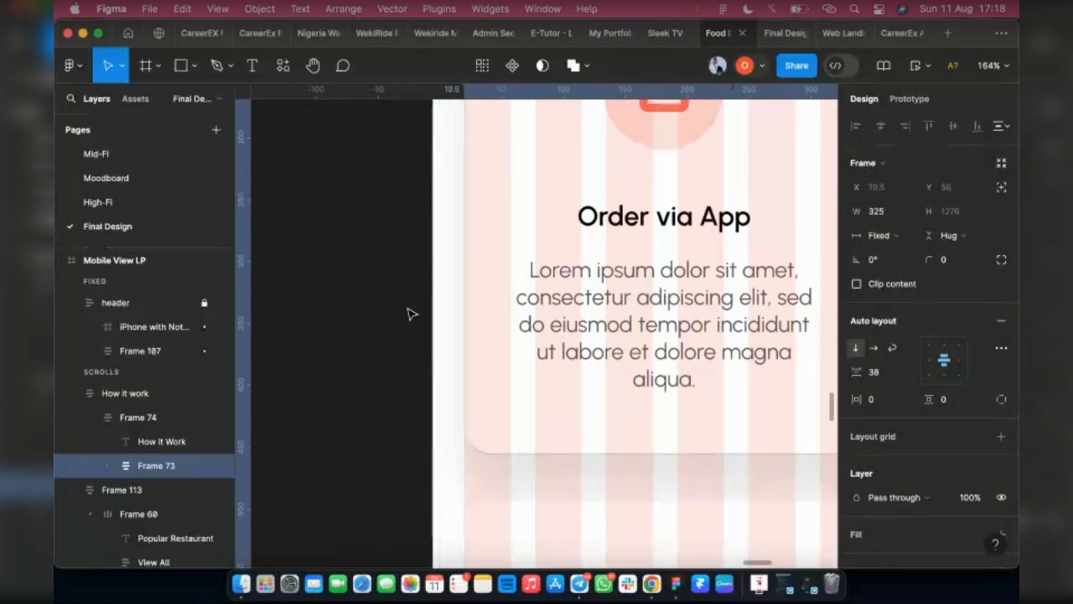
Step: Set the width of all three cards inside Frame 73 to 325
click(108, 466)
click(159, 494)
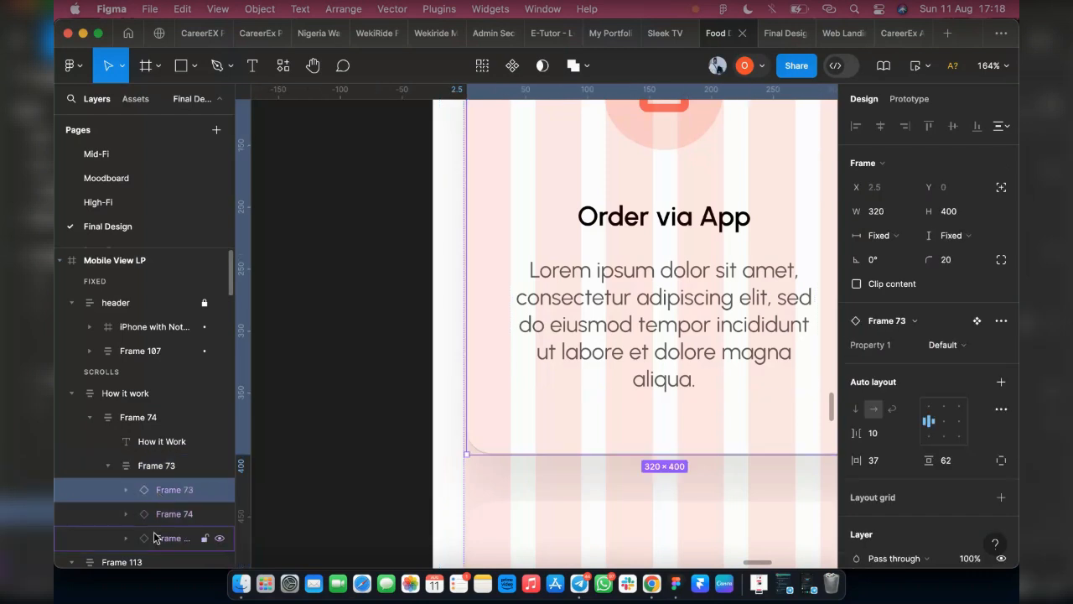
click(159, 538)
shift+click(163, 497)
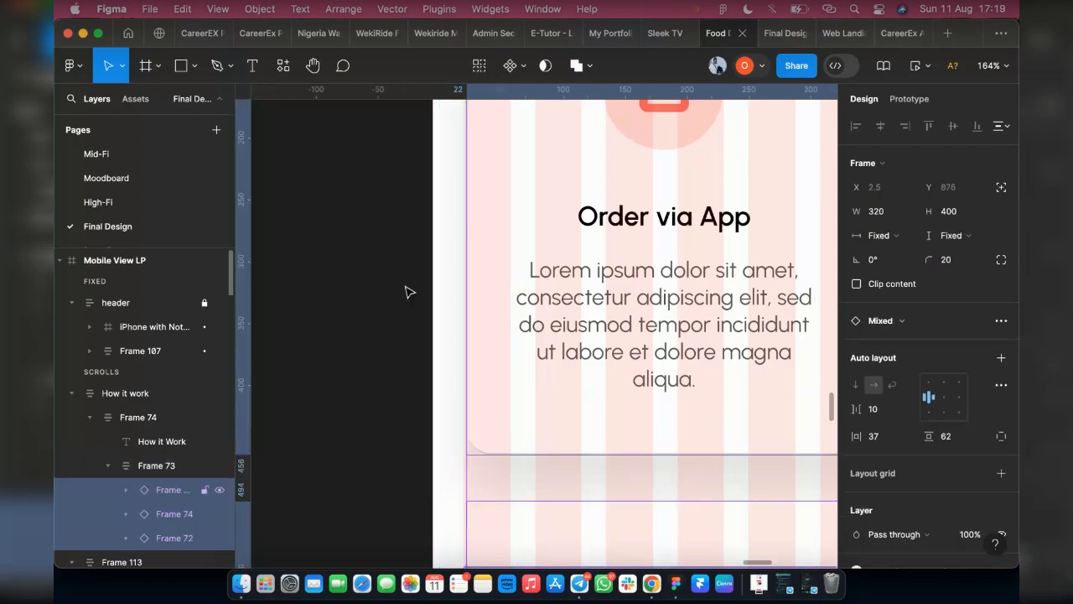
click(876, 211)
text(325)
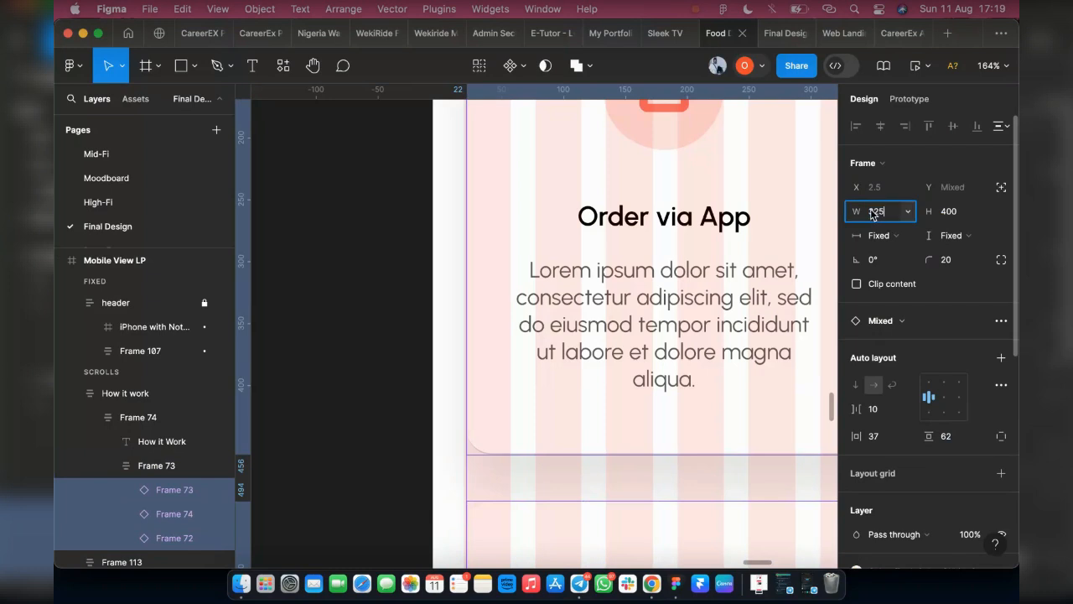
key(Return)
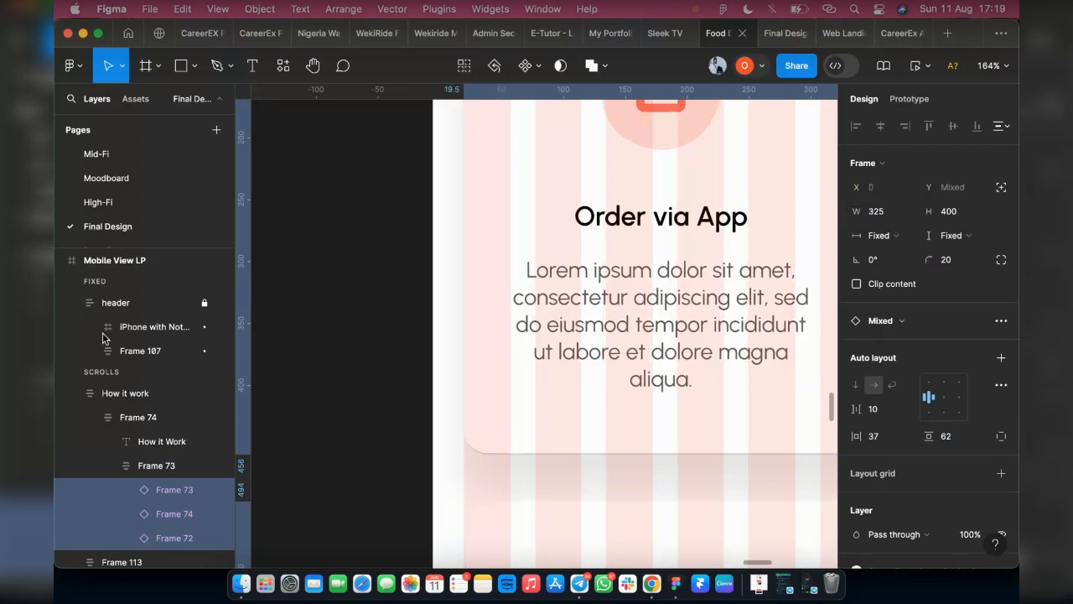
Step: Examine the side margins of the How it work cards, the whole section, and the empty area beneath it in the mobile frame
ctrl+scroll(419, 356, down, 3)
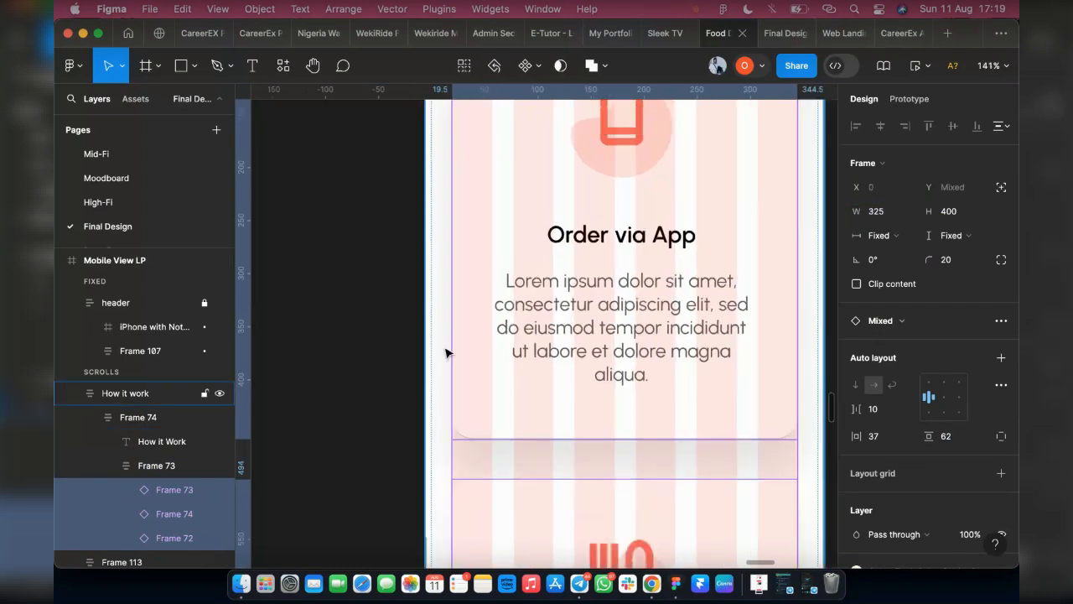
ctrl+scroll(671, 344, down, 3)
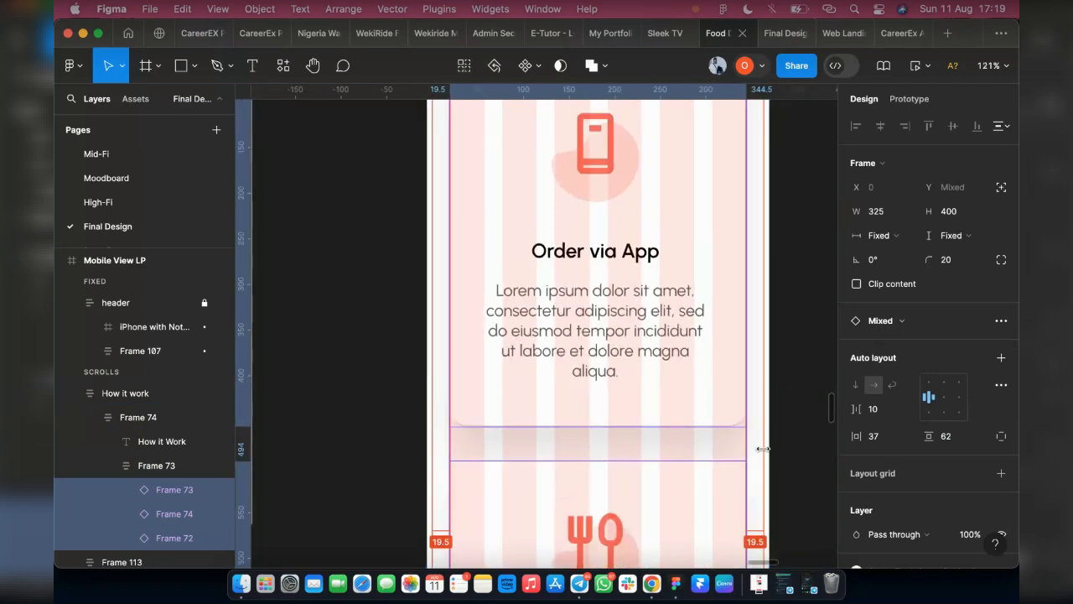
click(173, 467)
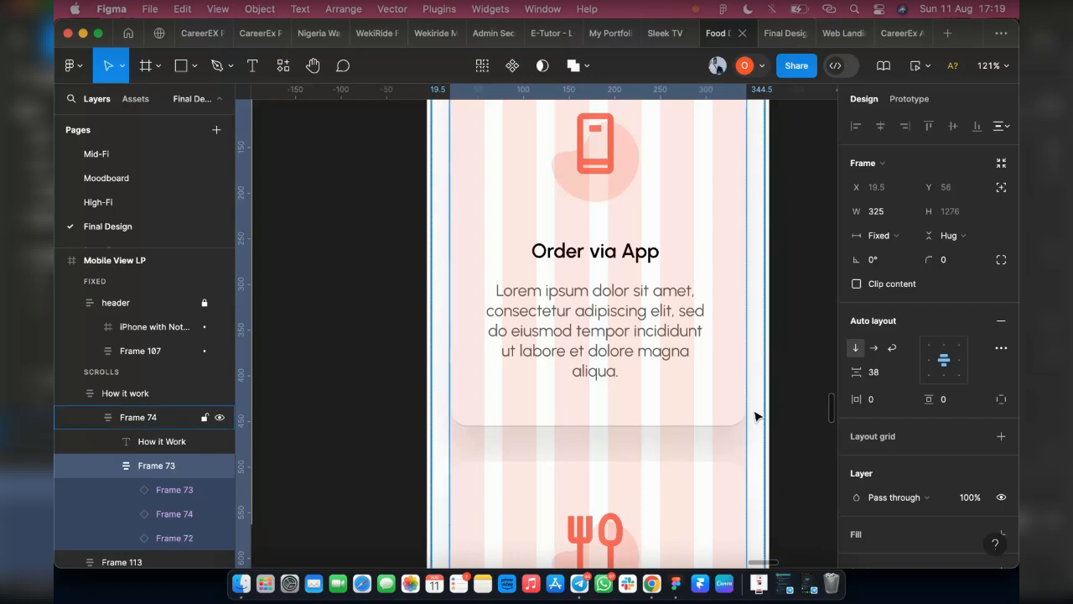
scroll(758, 328, up, 3)
scroll(530, 242, up, 4)
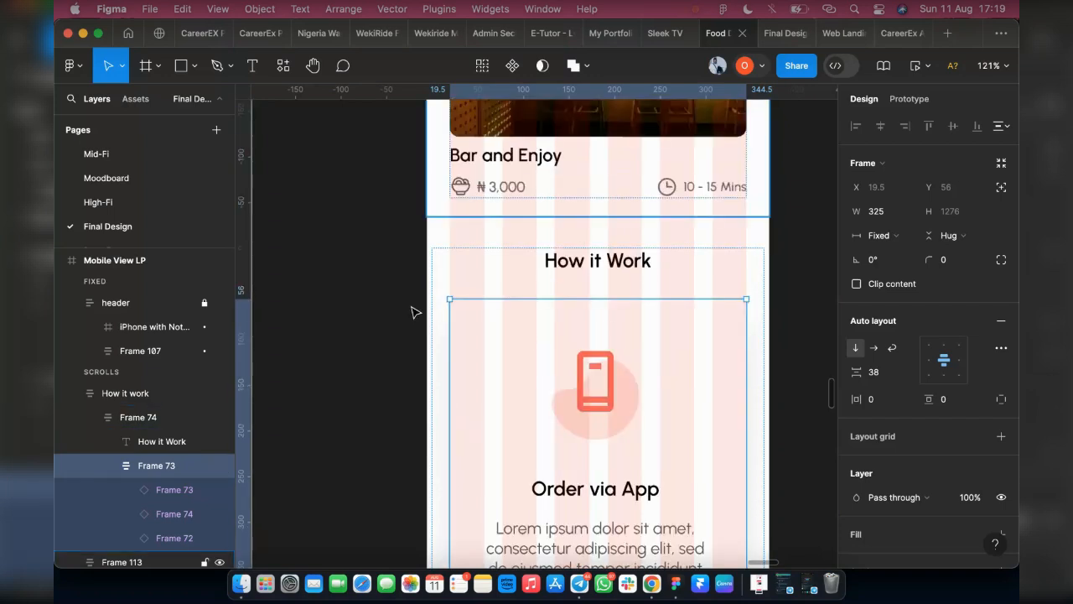
click(494, 254)
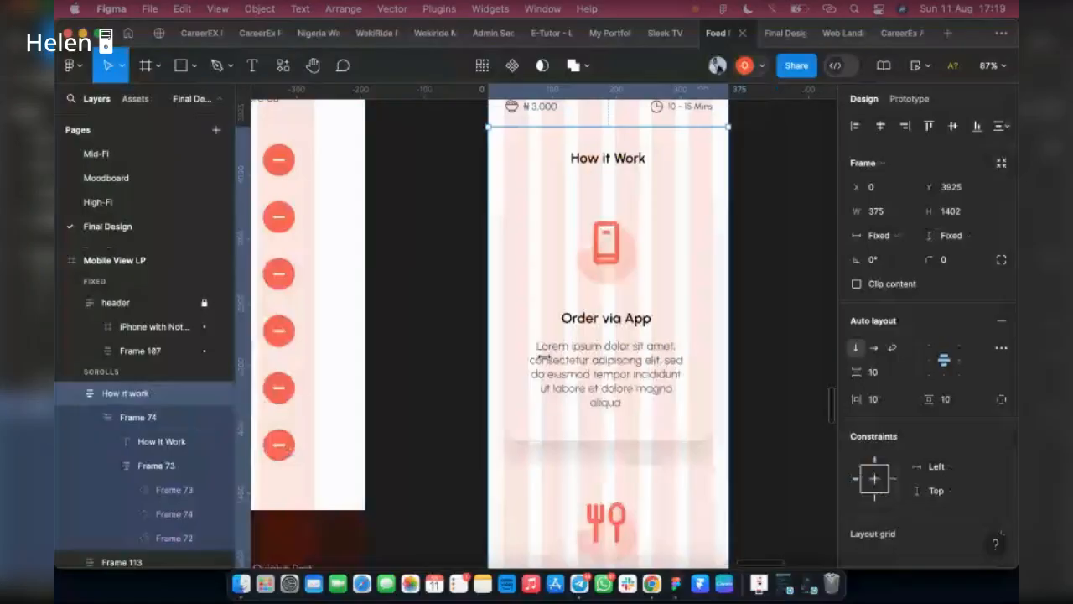
scroll(653, 372, down, 5)
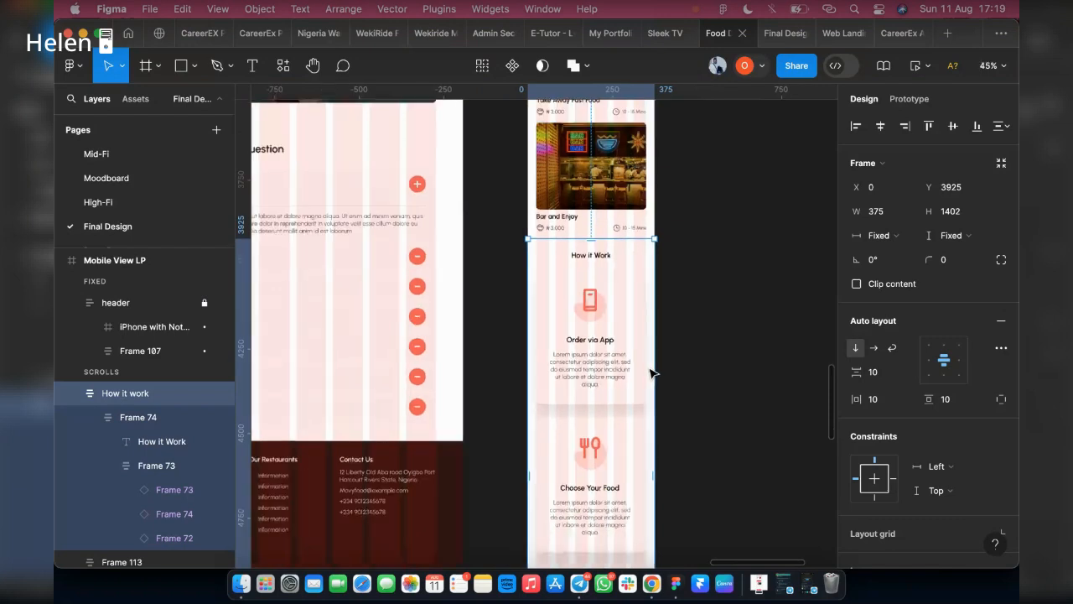
scroll(652, 373, down, 1)
scroll(659, 383, down, 5)
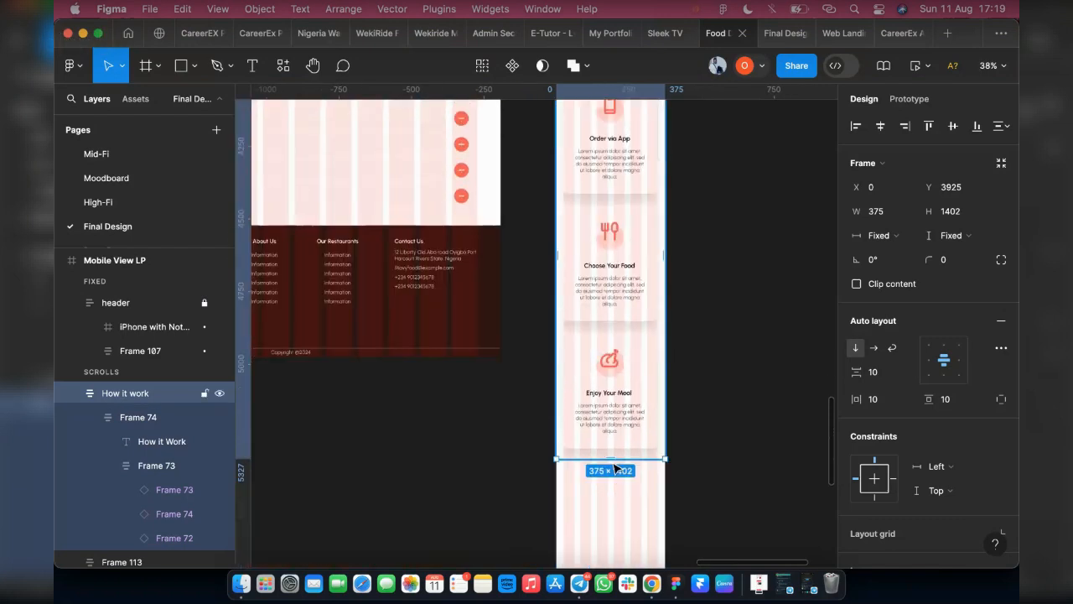
scroll(613, 445, down, 5)
scroll(610, 347, down, 2)
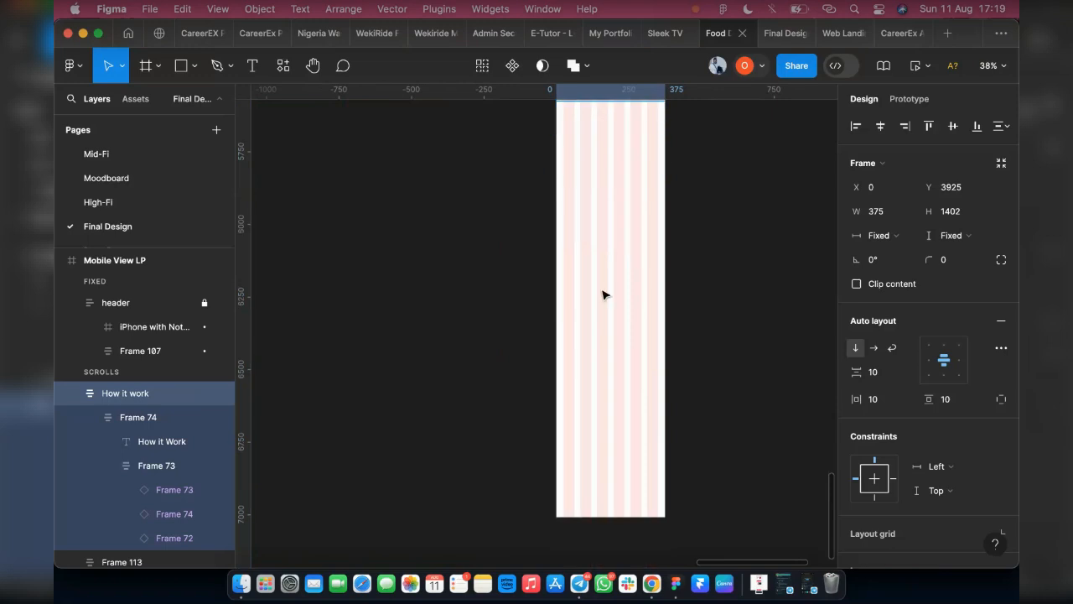
scroll(603, 292, down, 3)
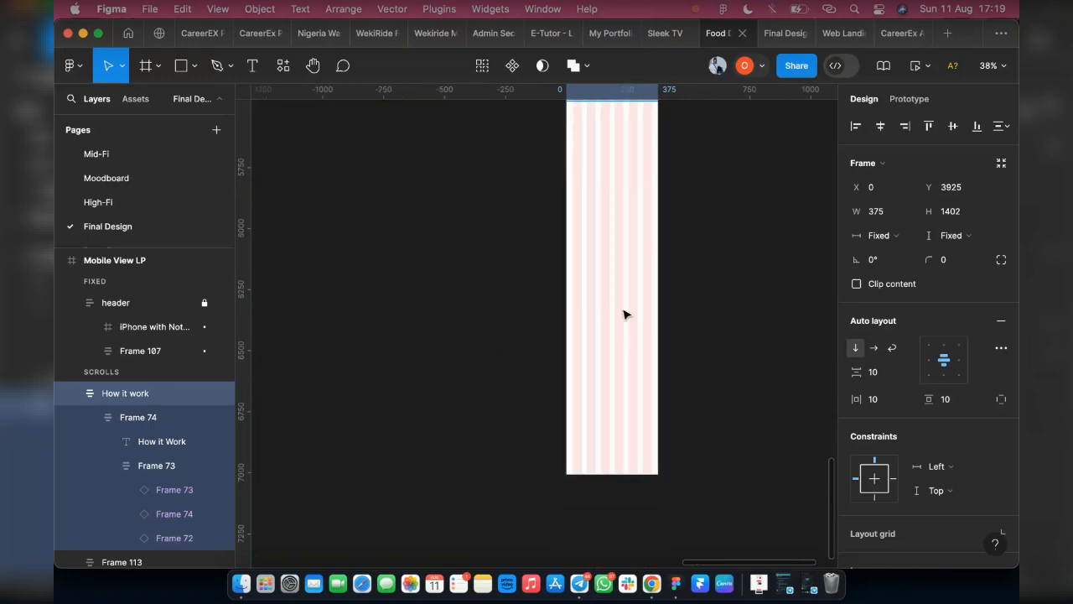
Step: Hide the layout grid on the Mobile View LP frame
click(100, 262)
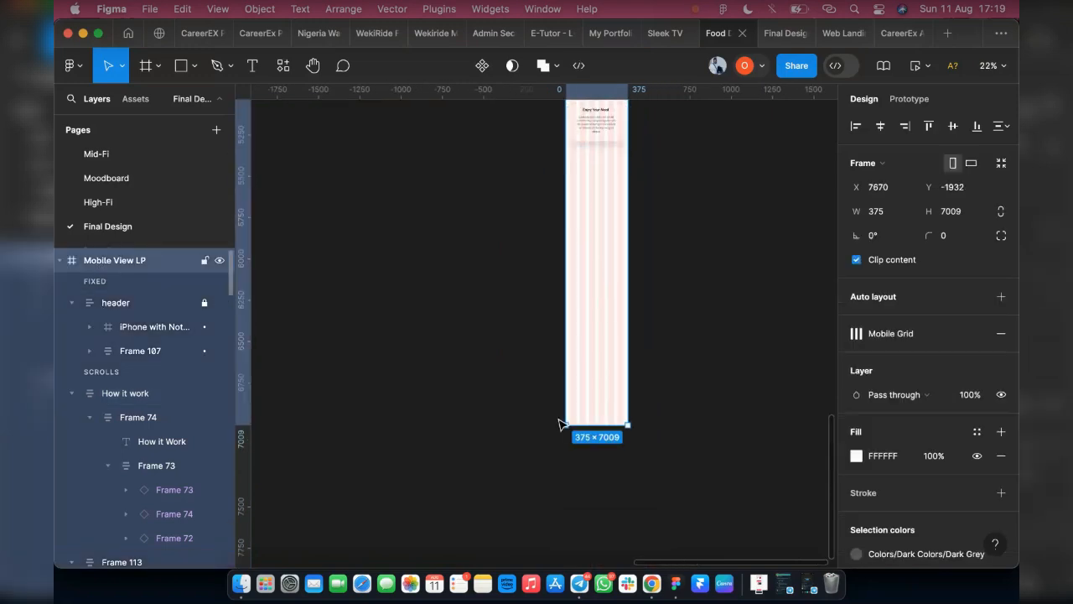
scroll(549, 422, down, 3)
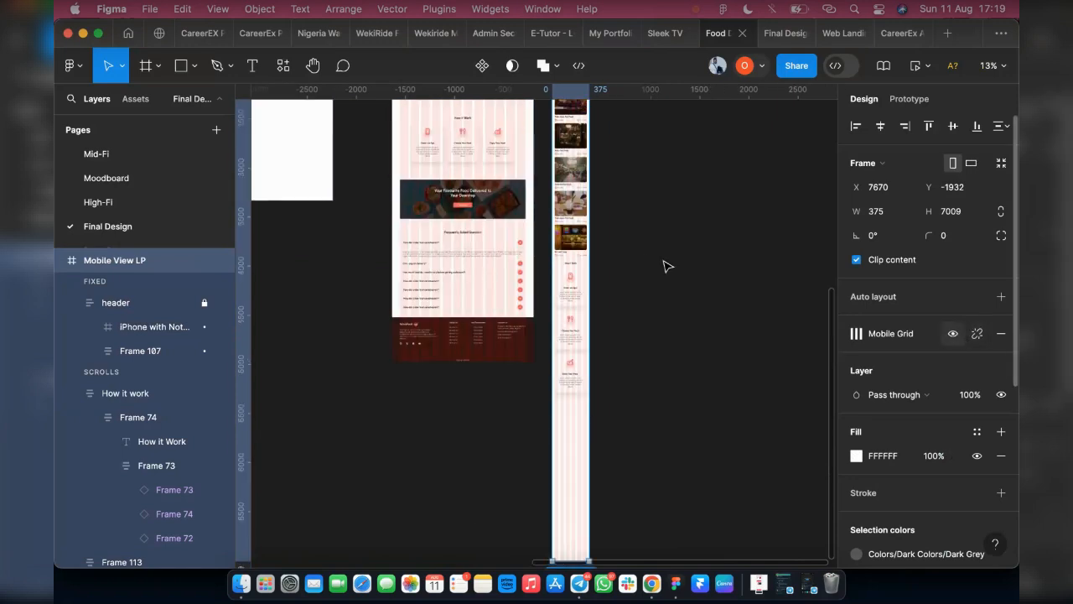
key(ctrl+g)
scroll(491, 277, up, 2)
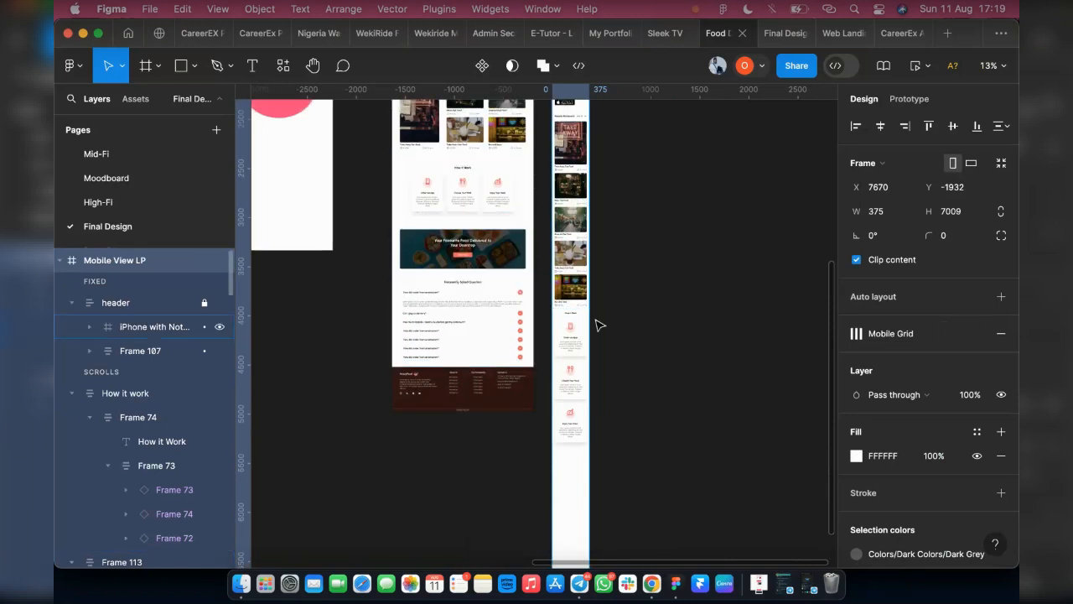
Step: Extend the Mobile View LP frame downward to a height of about 8288, leaving room beneath the How it work section
scroll(599, 325, down, 5)
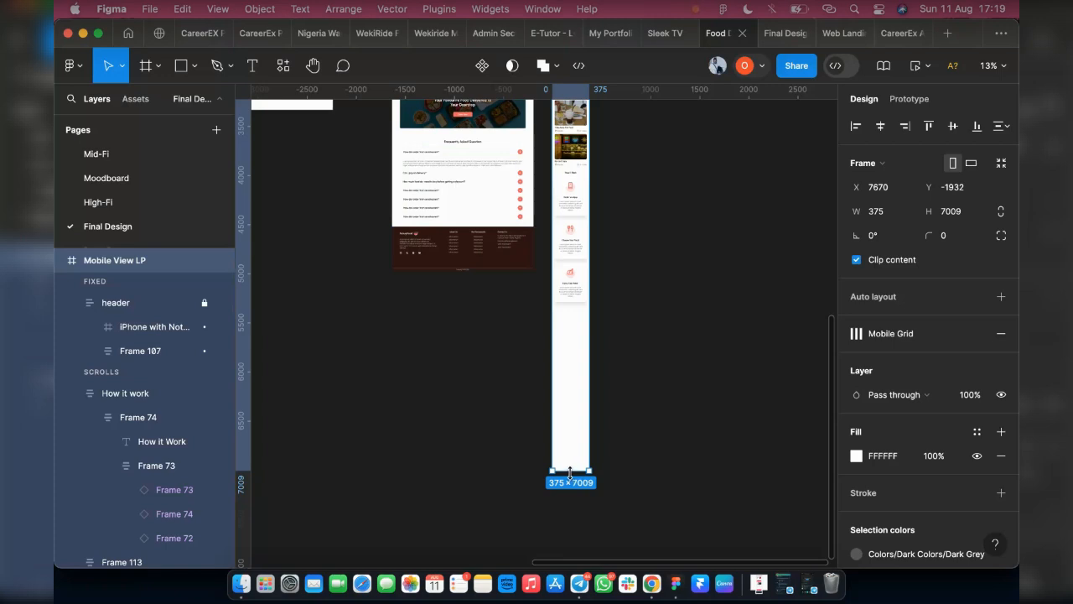
drag(571, 515, 570, 540)
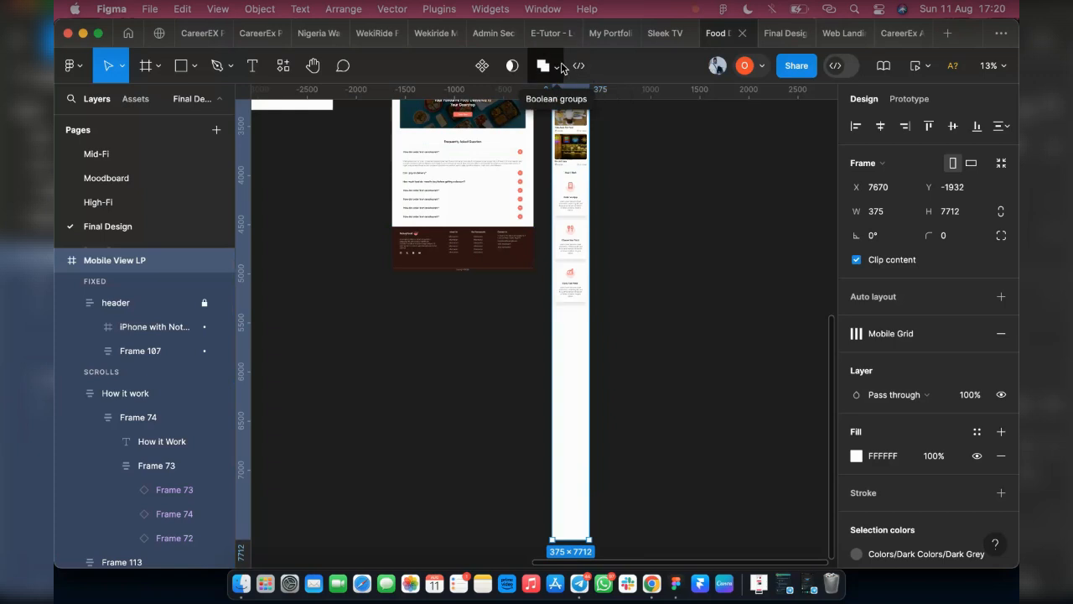
scroll(451, 203, up, 1)
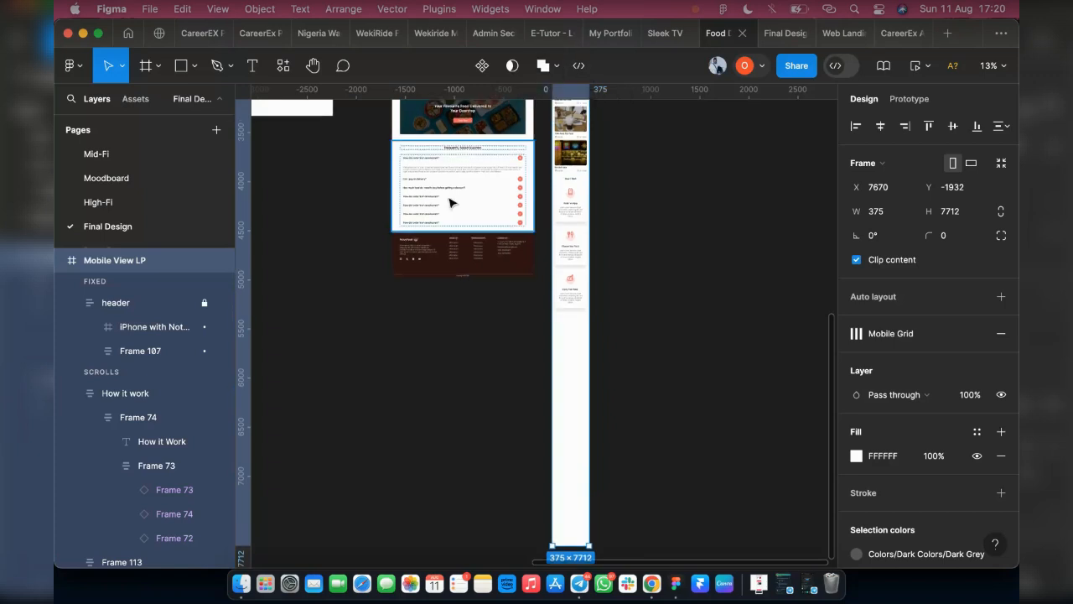
scroll(451, 203, up, 5)
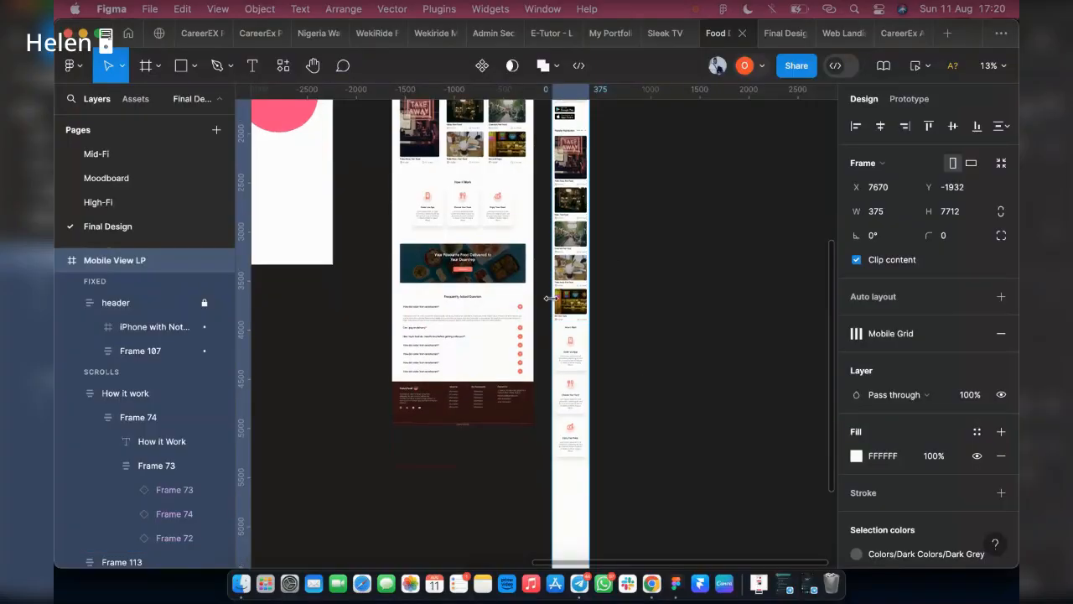
scroll(549, 307, down, 5)
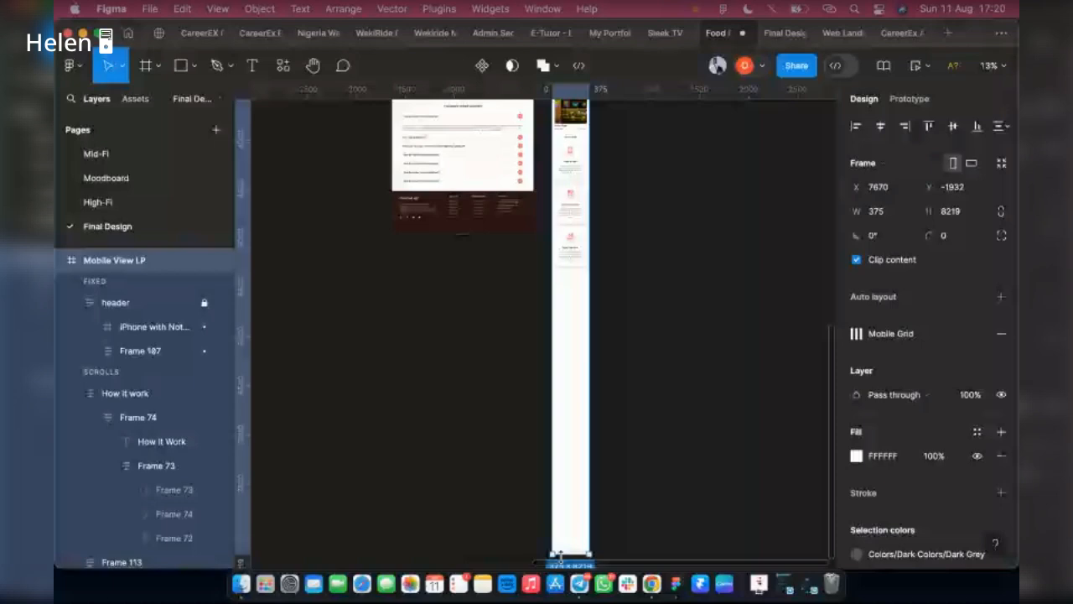
drag(561, 557, 560, 562)
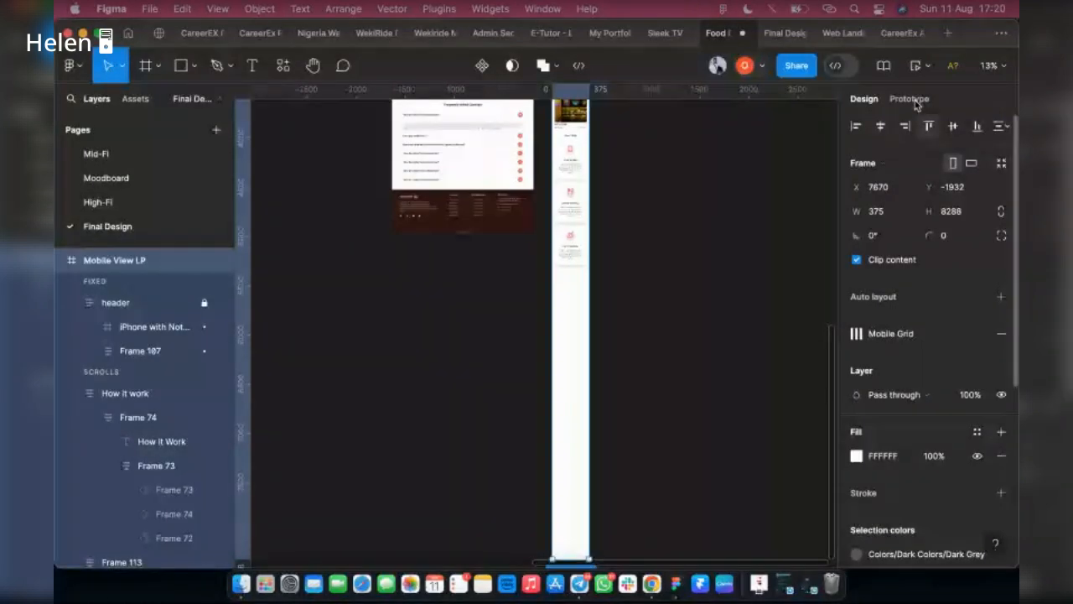
Step: Preview the Mobile View LP prototype and review it from the hero down to the How it work heading
click(915, 66)
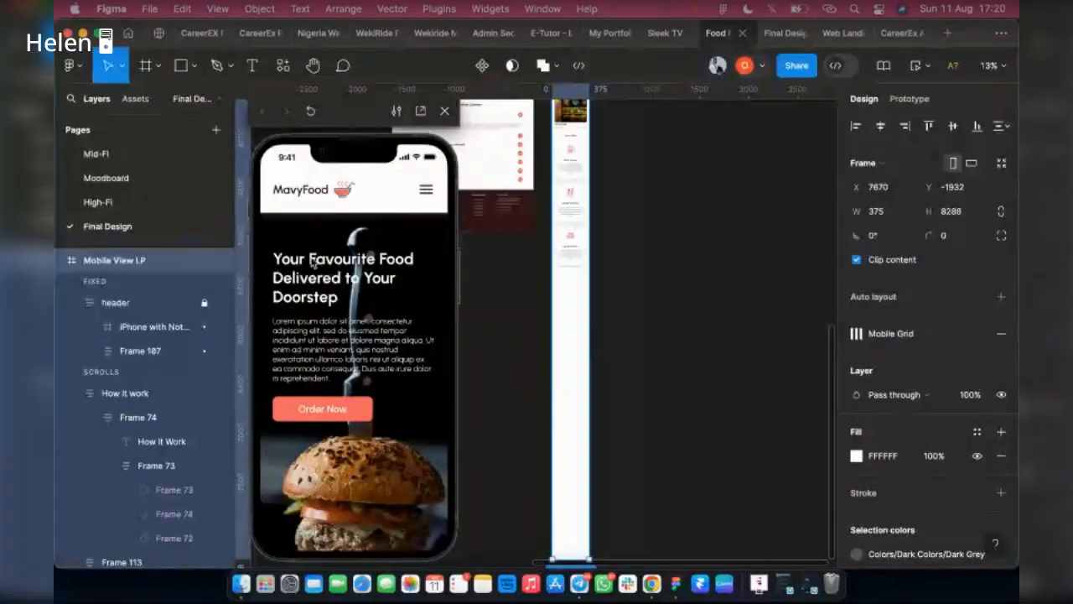
scroll(317, 384, down, 3)
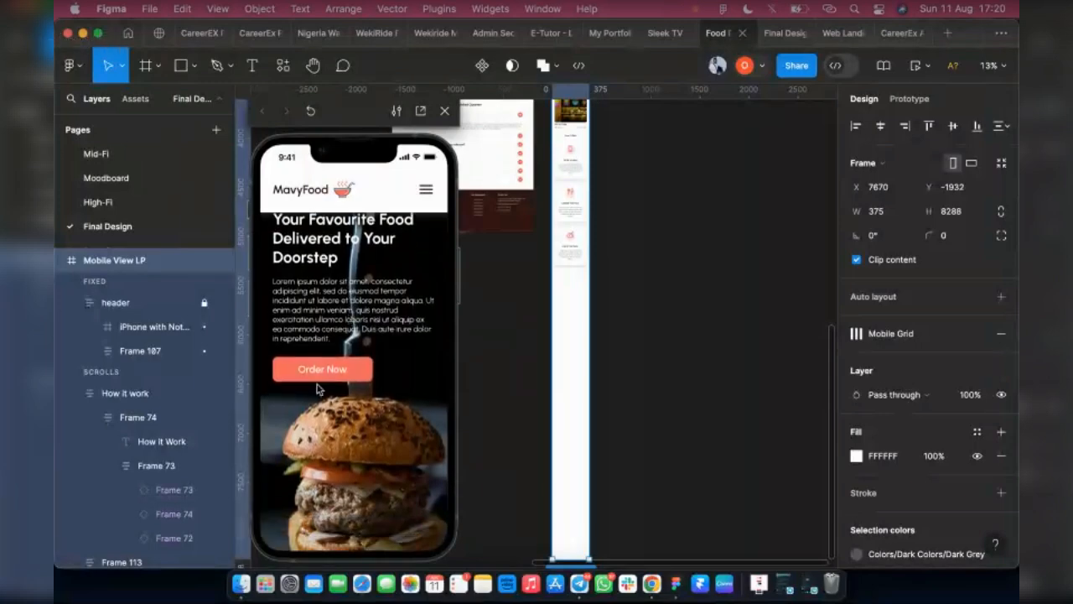
scroll(318, 388, down, 10)
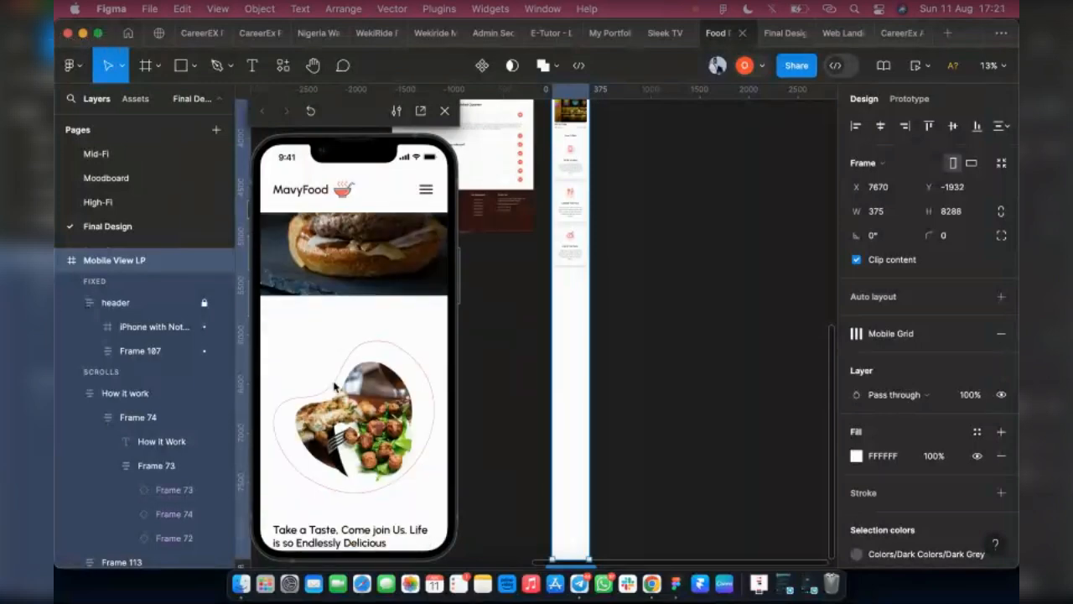
scroll(332, 390, down, 10)
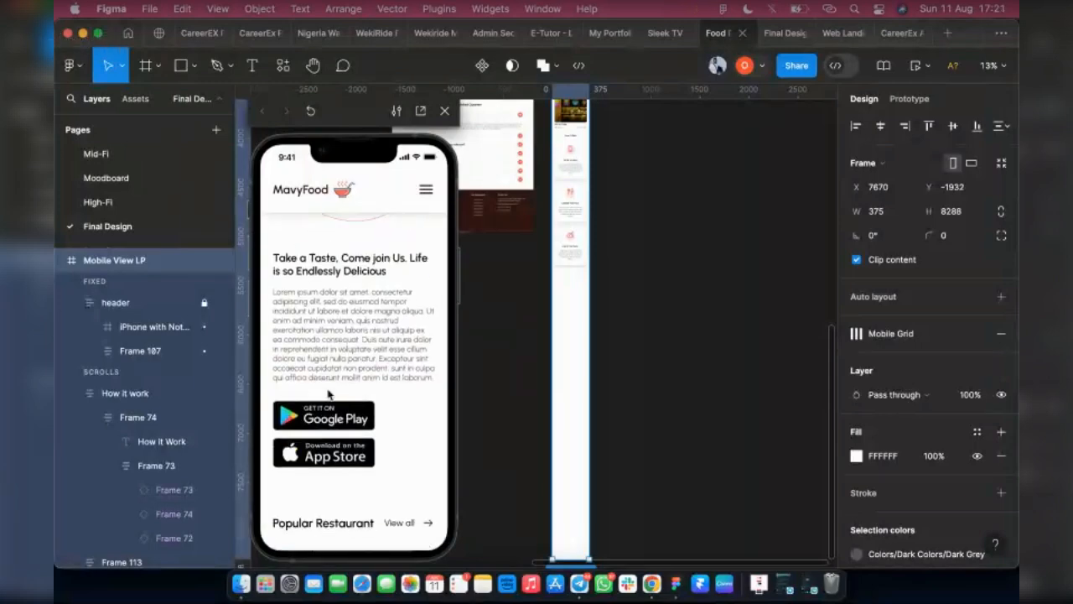
scroll(332, 390, down, 15)
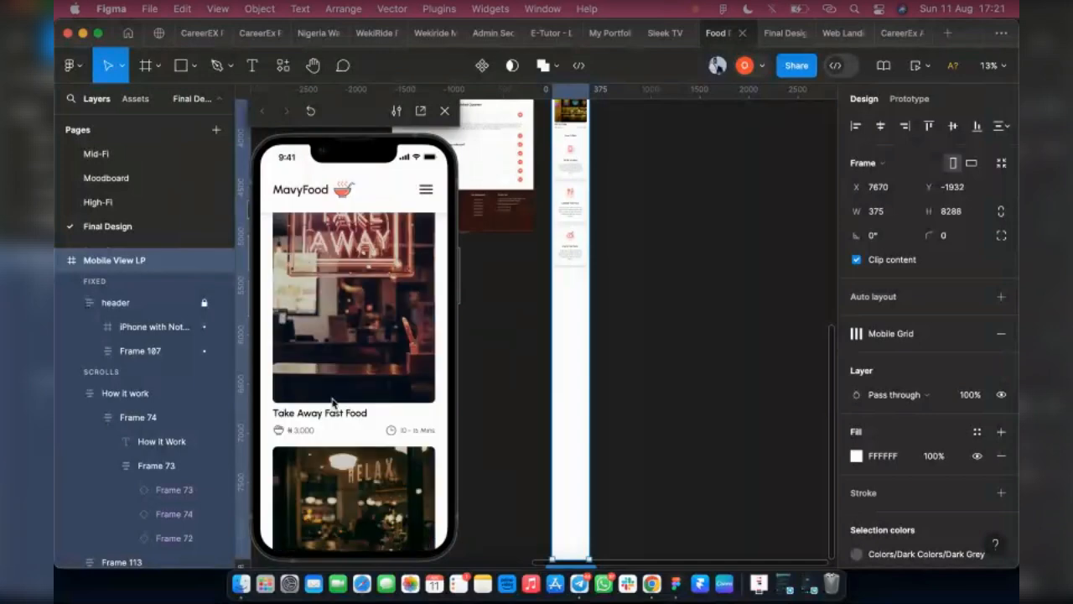
scroll(332, 406, down, 15)
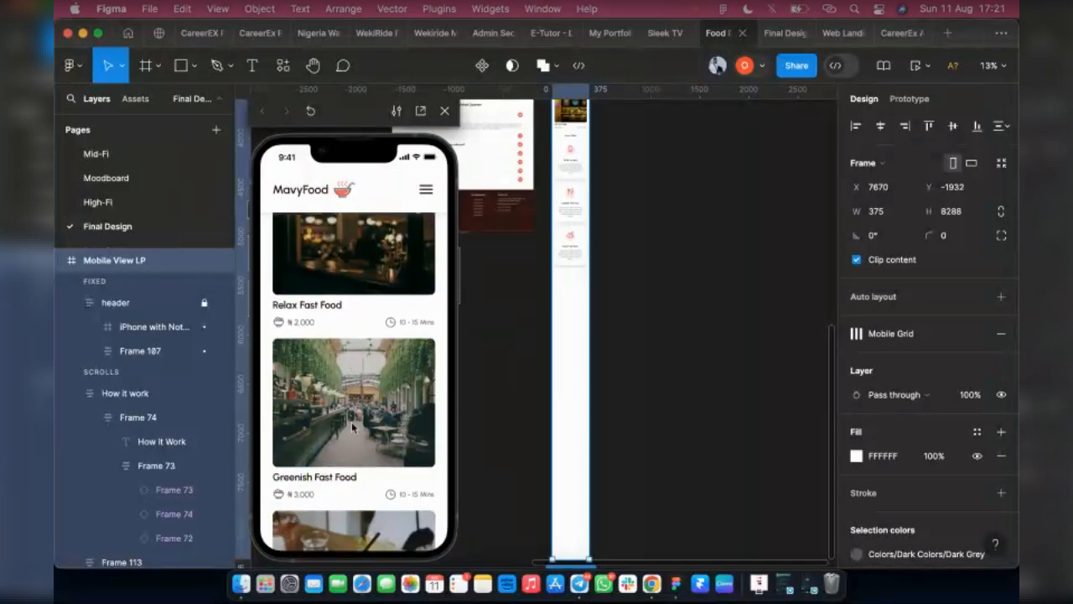
scroll(355, 425, down, 15)
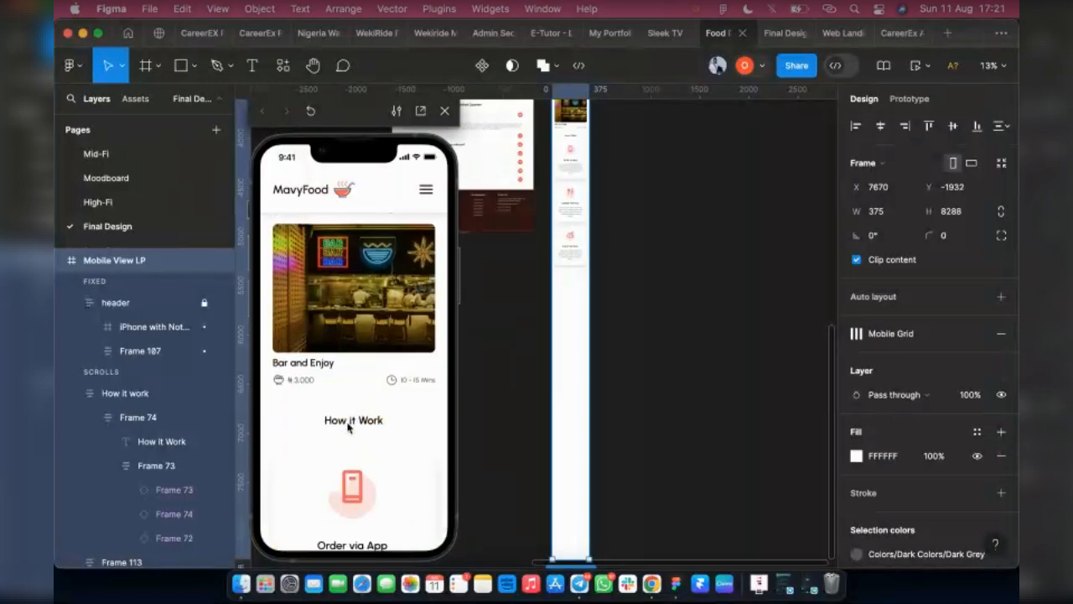
Step: Check the hover effect of the three How it work cards and the space below them, and close the preview
scroll(348, 429, down, 5)
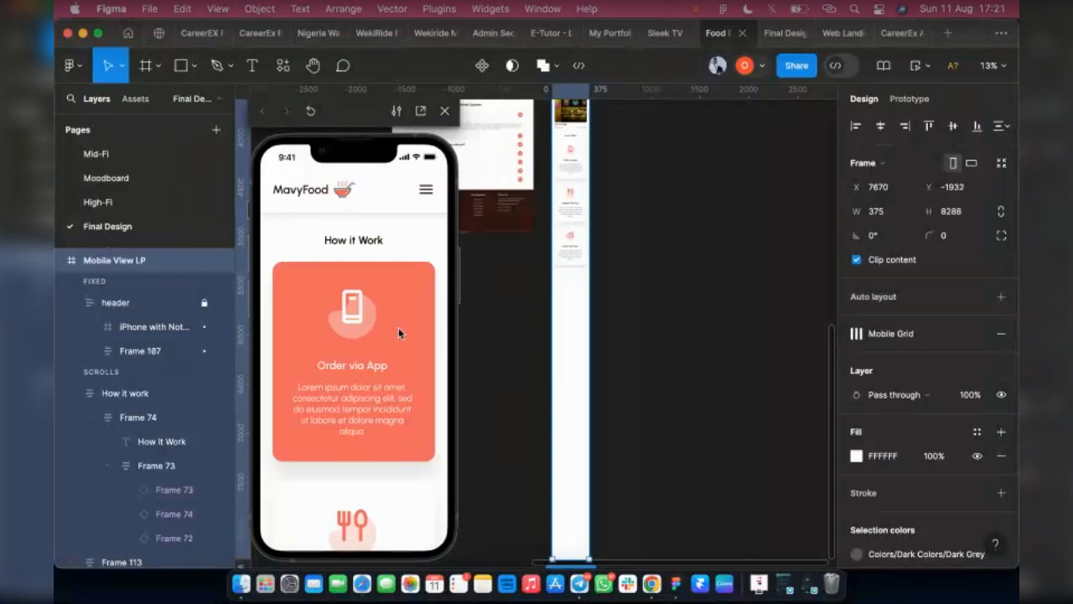
scroll(373, 402, down, 3)
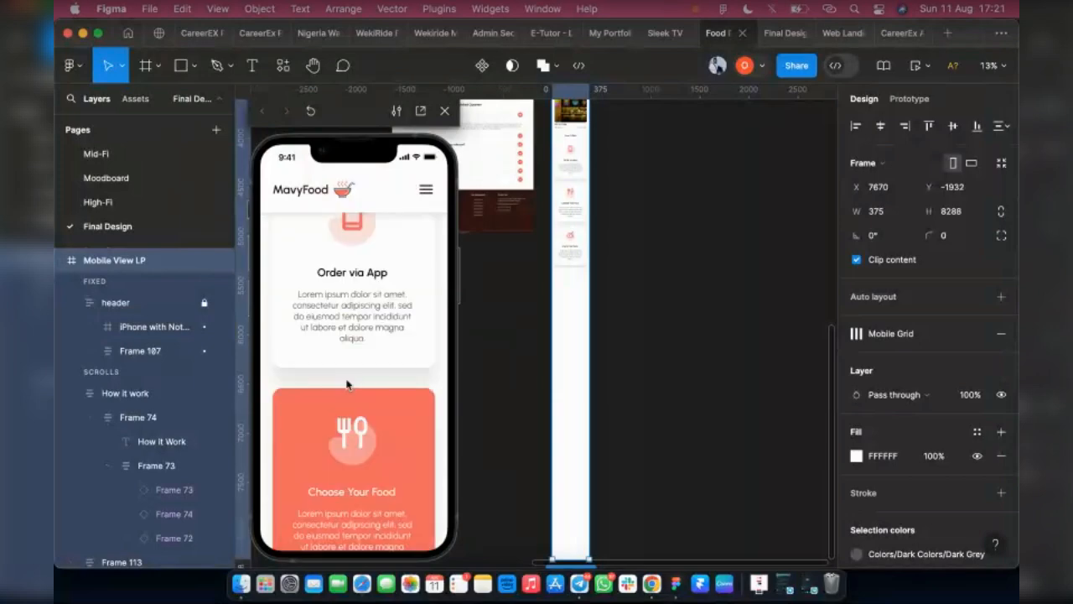
scroll(368, 452, down, 6)
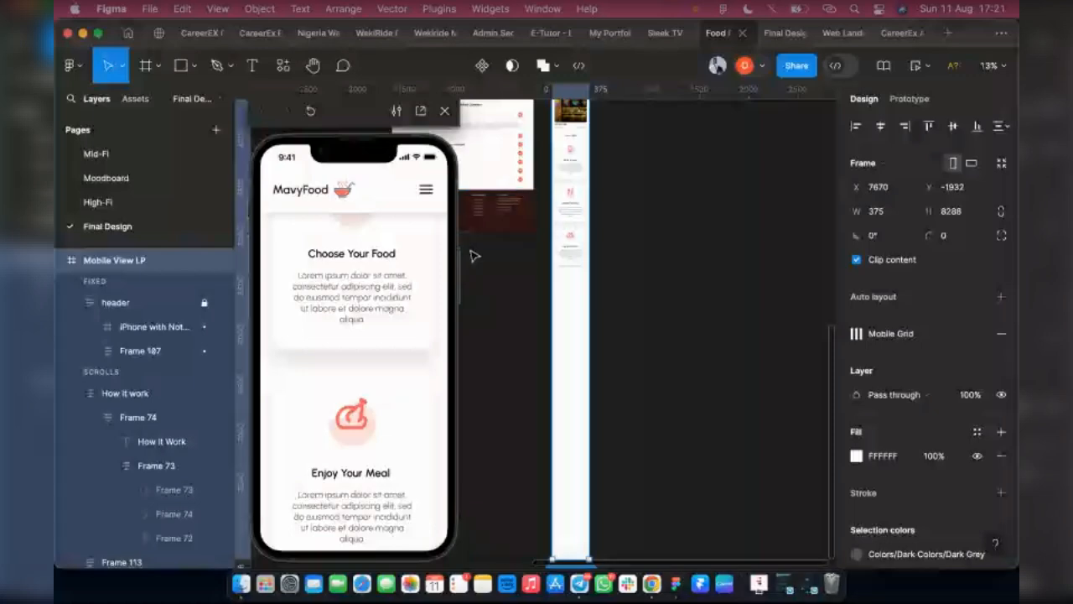
click(379, 326)
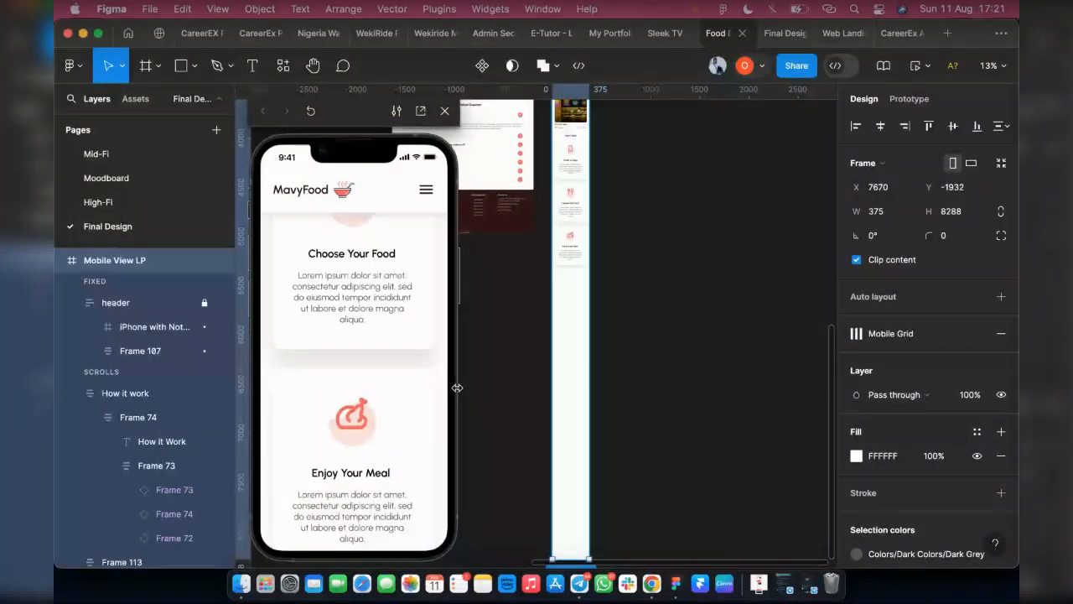
click(380, 269)
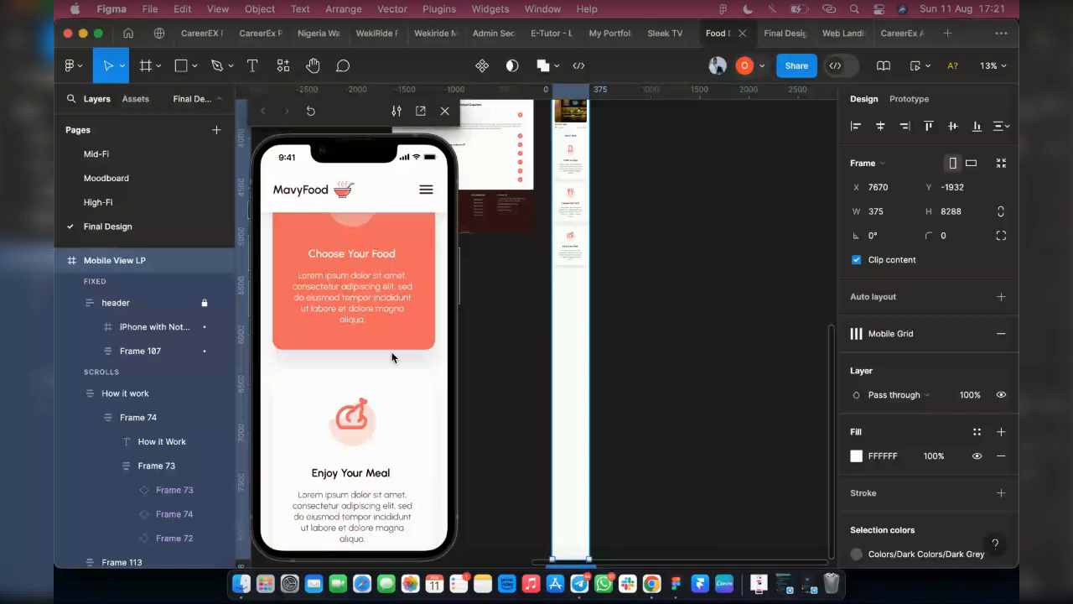
scroll(391, 351, down, 1)
scroll(295, 345, down, 2)
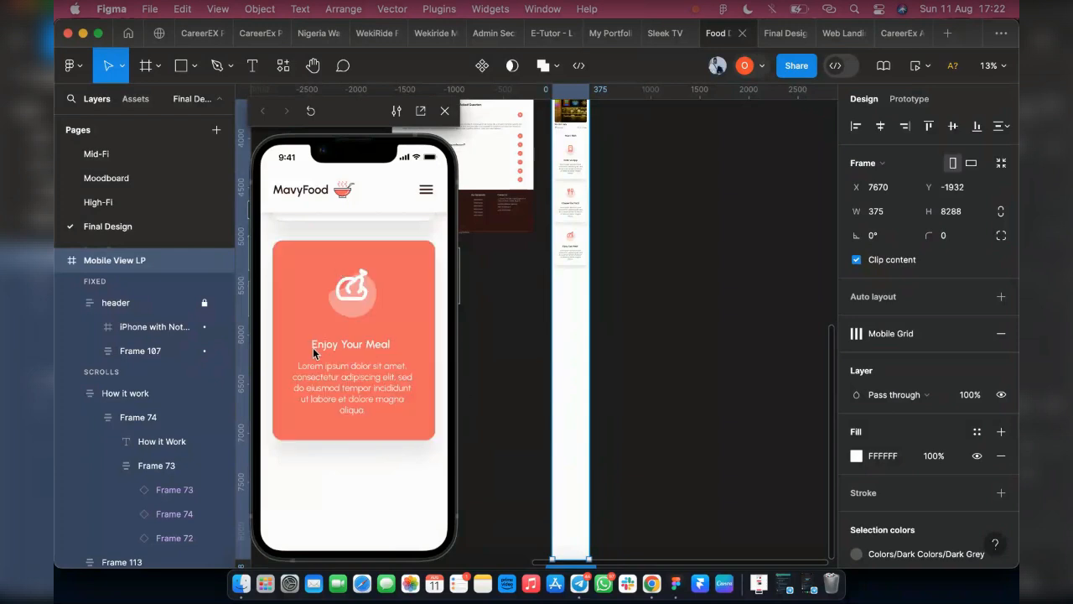
scroll(301, 343, up, 3)
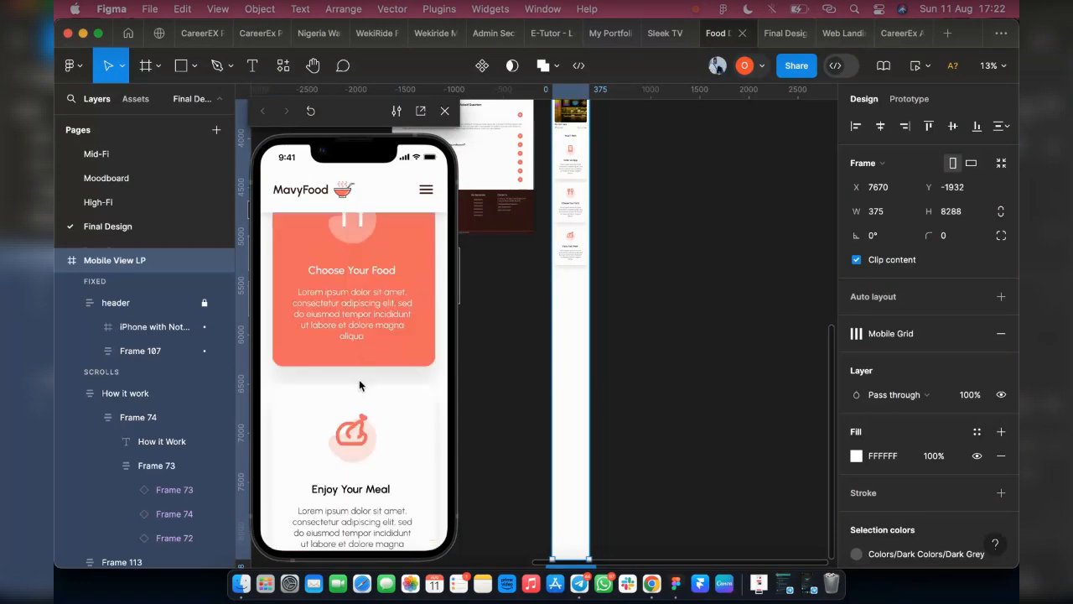
scroll(361, 386, down, 5)
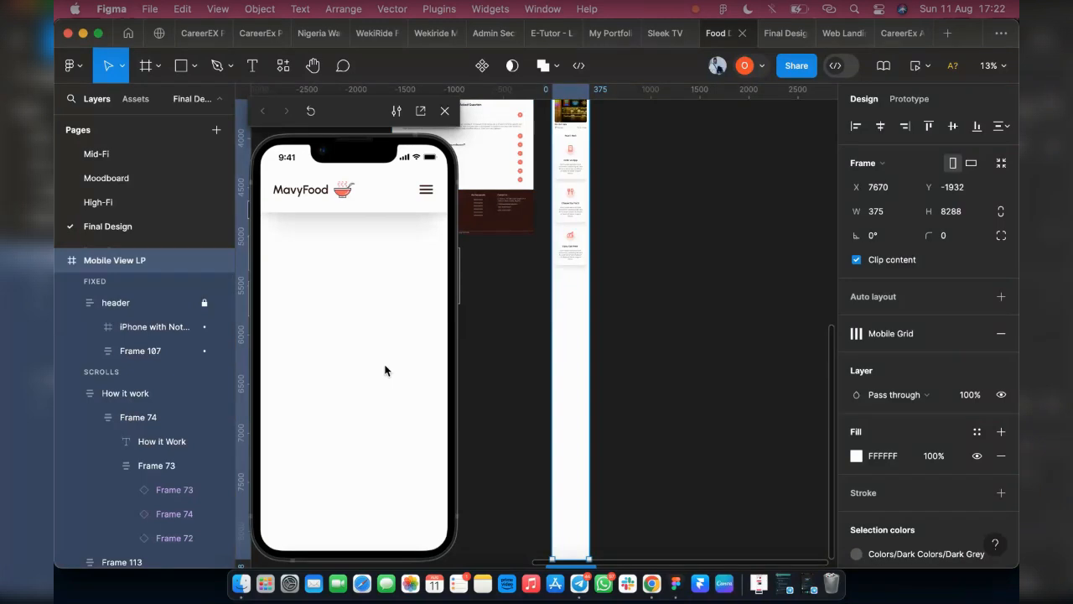
scroll(462, 277, up, 5)
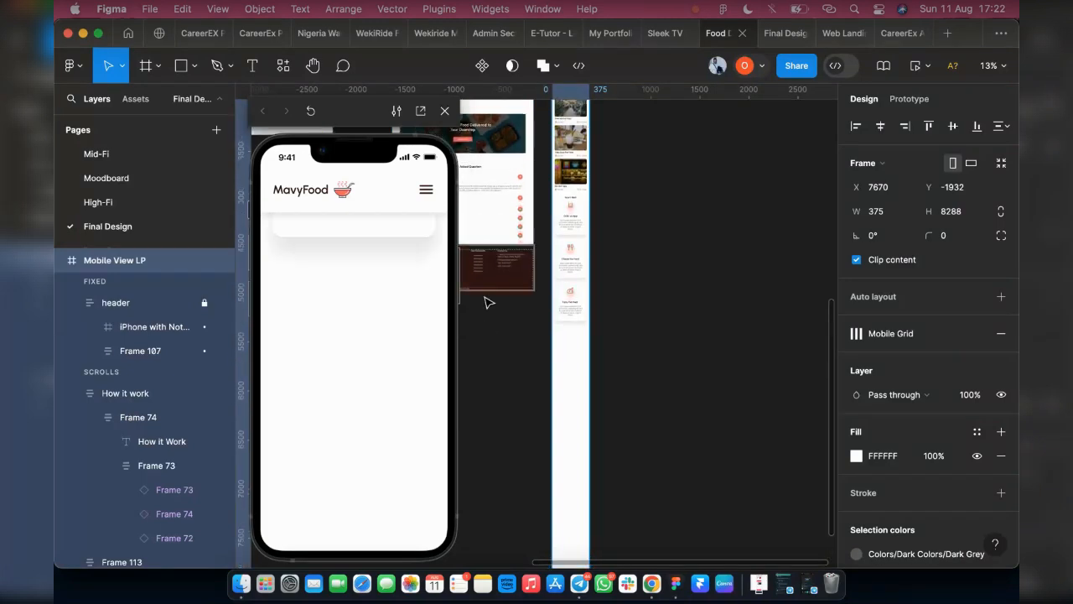
scroll(489, 302, up, 3)
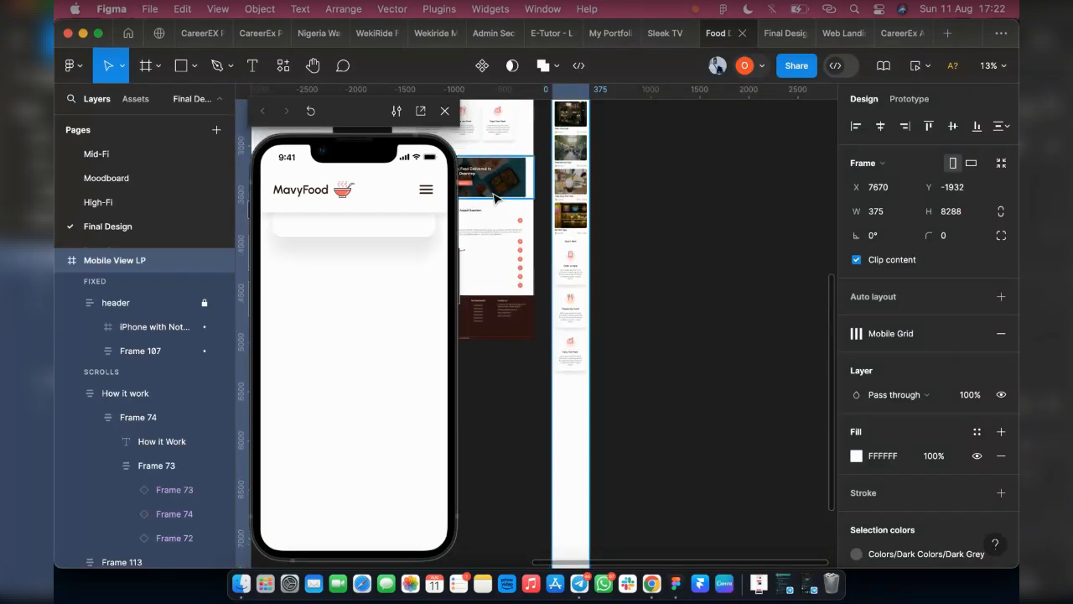
click(444, 111)
Step: Duplicate the BANER section of the desktop Landing Page and place the copy on the canvas beside the Mobile View LP frame
click(472, 183)
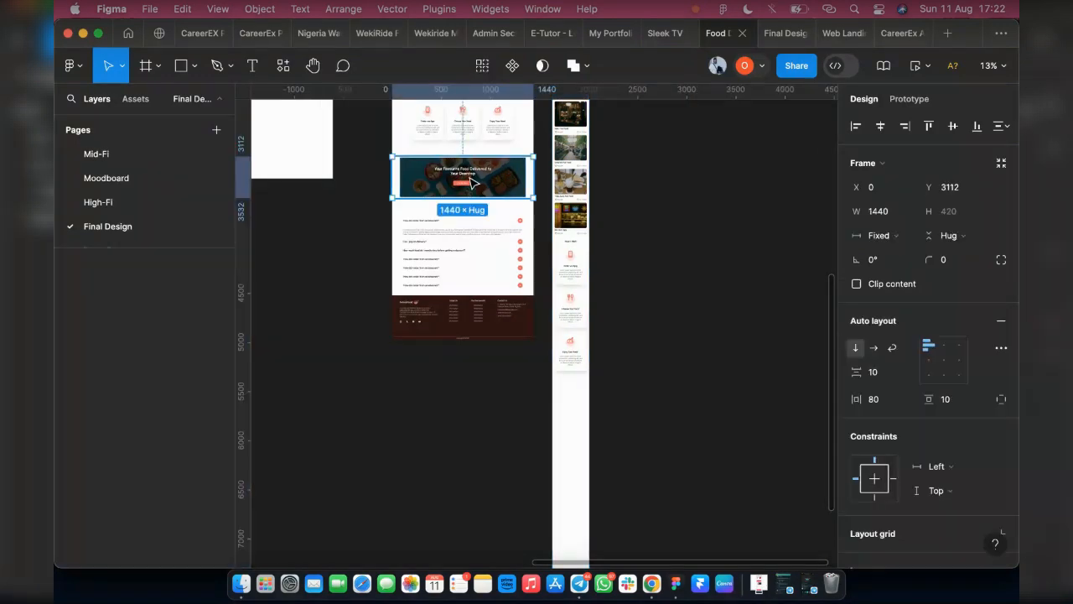
key(super+d)
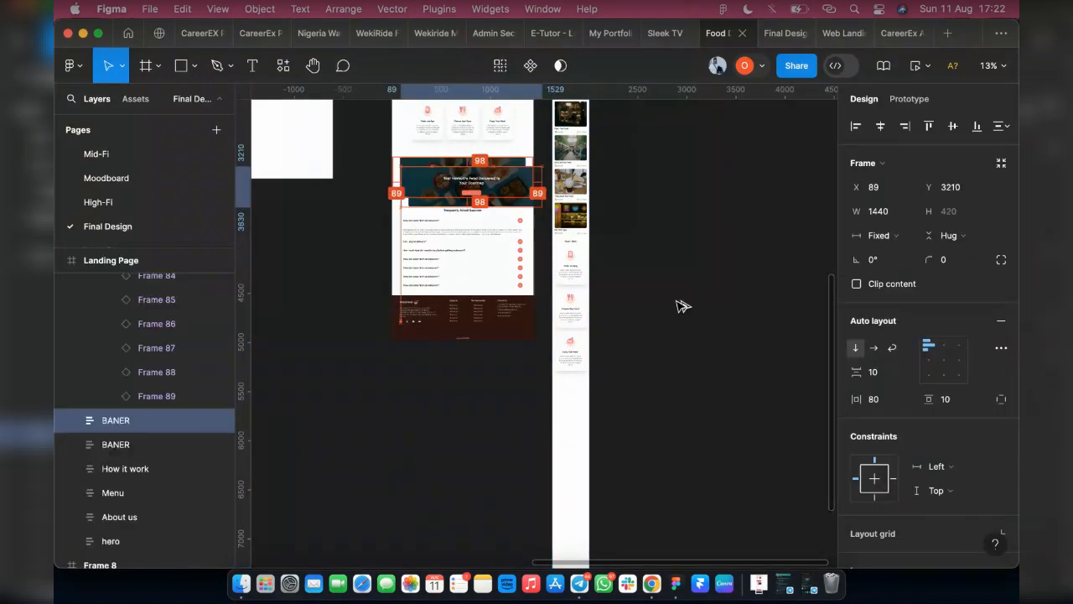
drag(684, 306, 683, 307)
Step: Examine the prototype's device settings and return to the design properties
click(909, 98)
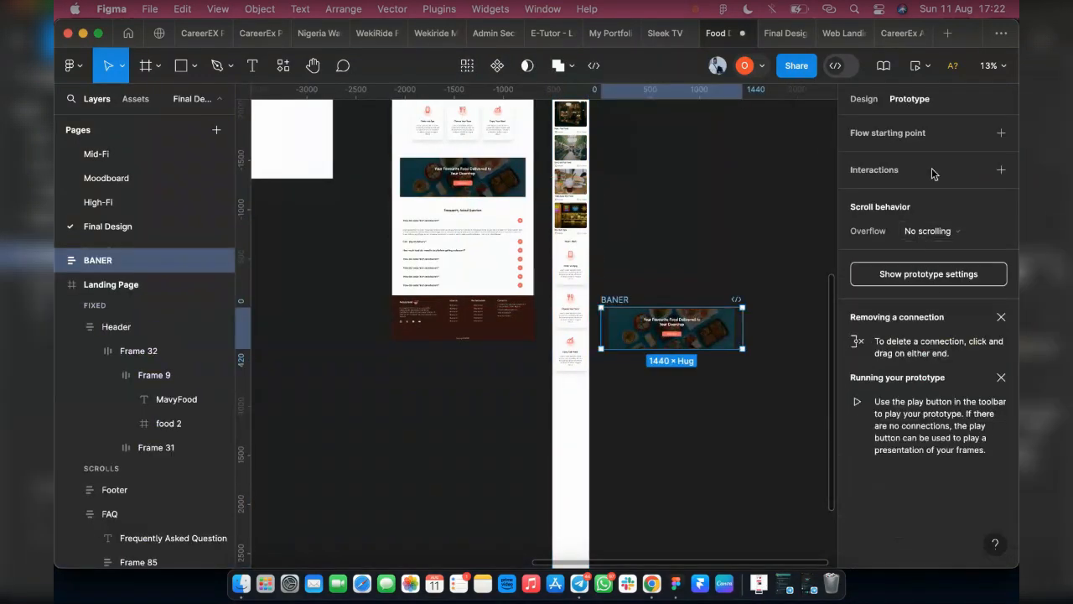
click(926, 276)
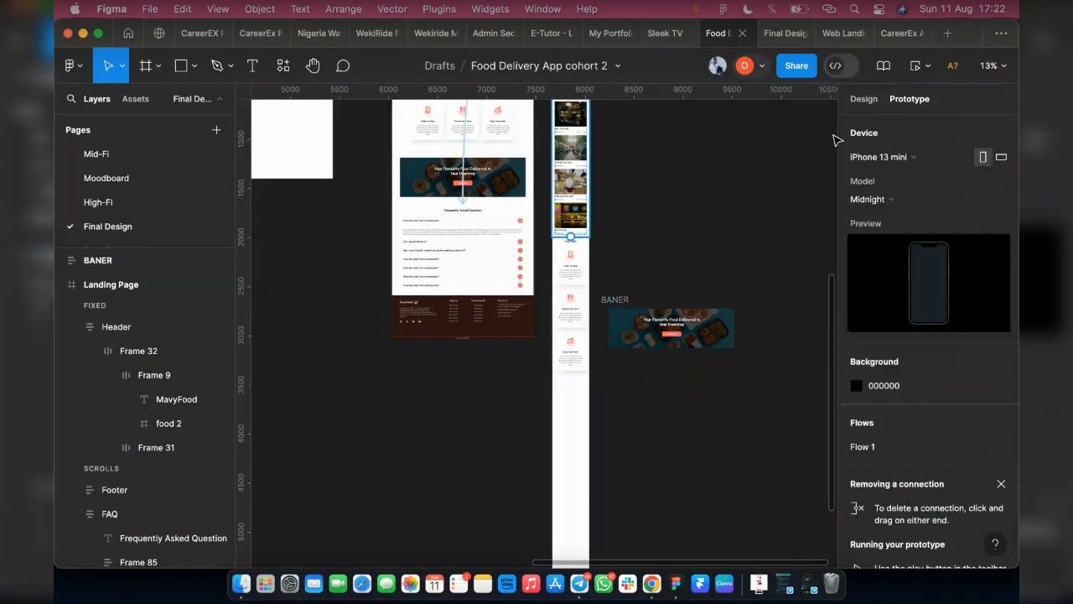
click(863, 98)
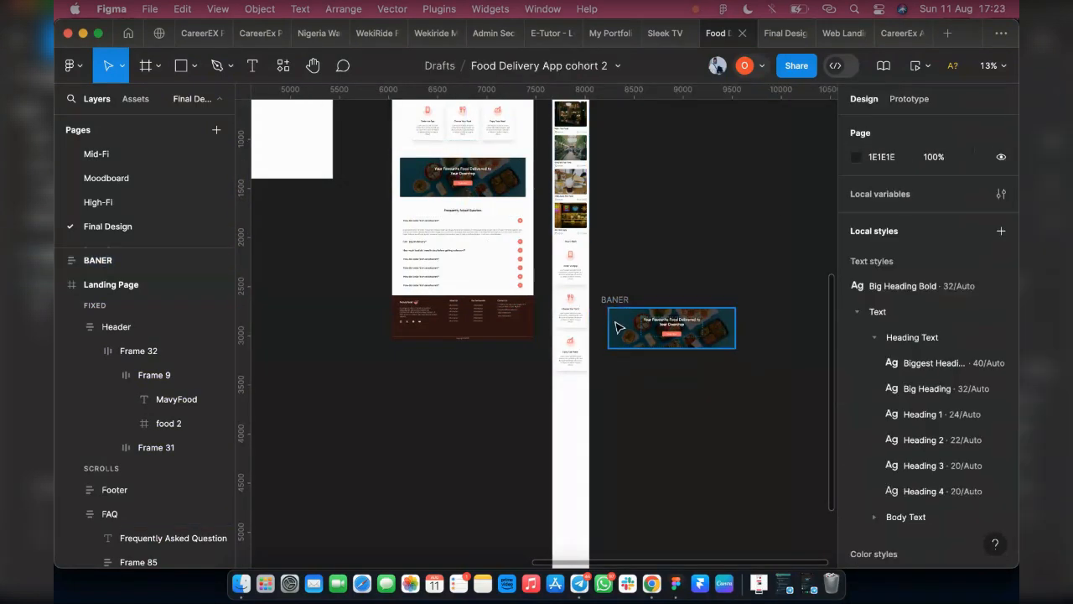
Step: Place the copied BANER section inside the Mobile View LP frame, beneath the How it work cards at X 0, Y 5370
click(618, 327)
scroll(618, 310, down, 2)
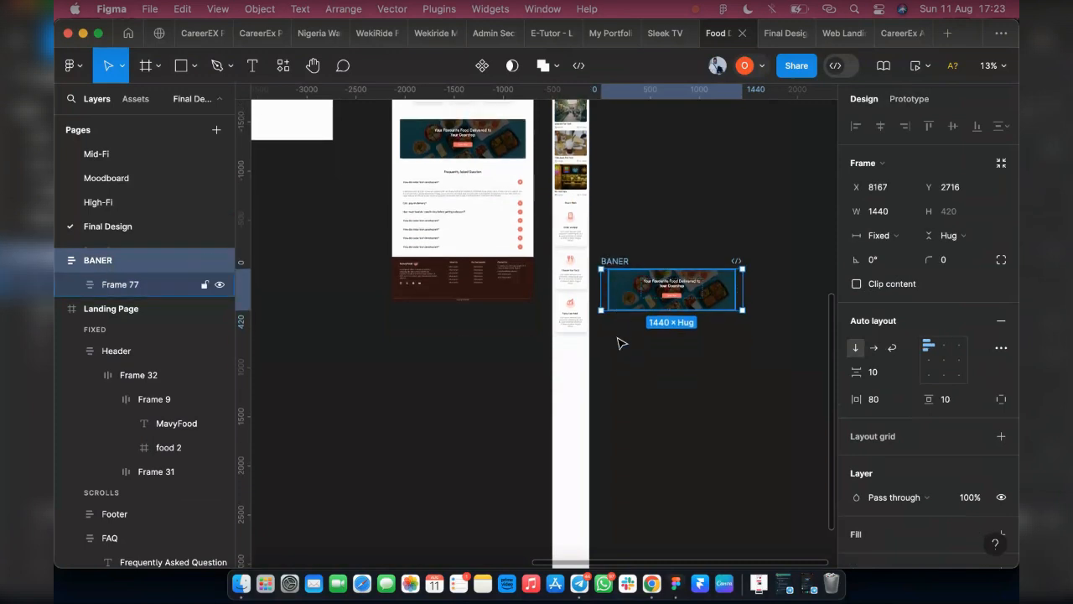
key(super+z)
key(super+shift+z)
drag(625, 301, 578, 372)
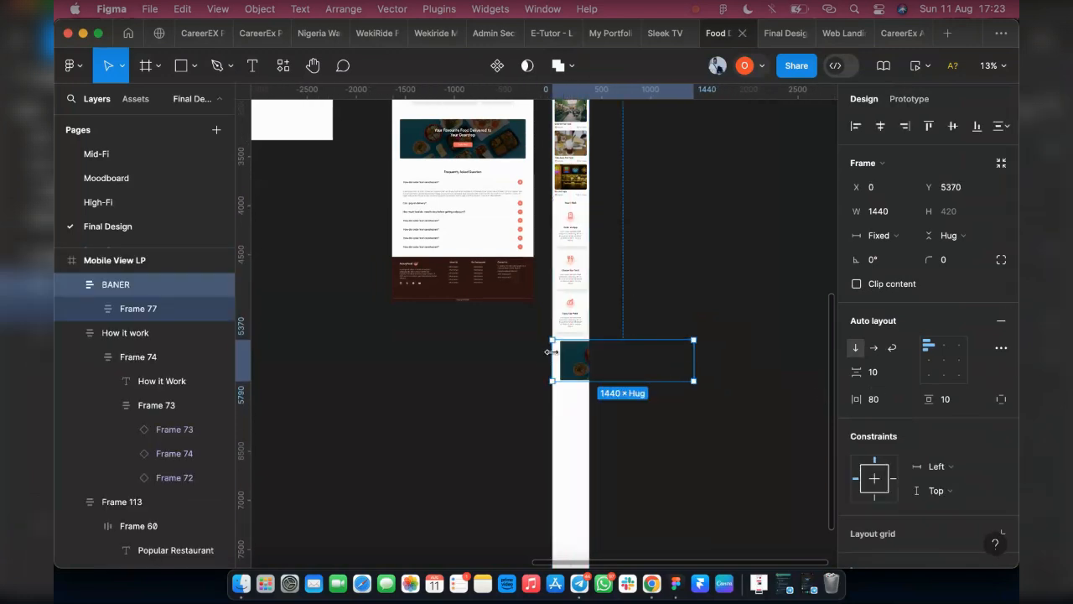
Step: Set the horizontal padding of the mobile BANER section to 25
click(882, 405)
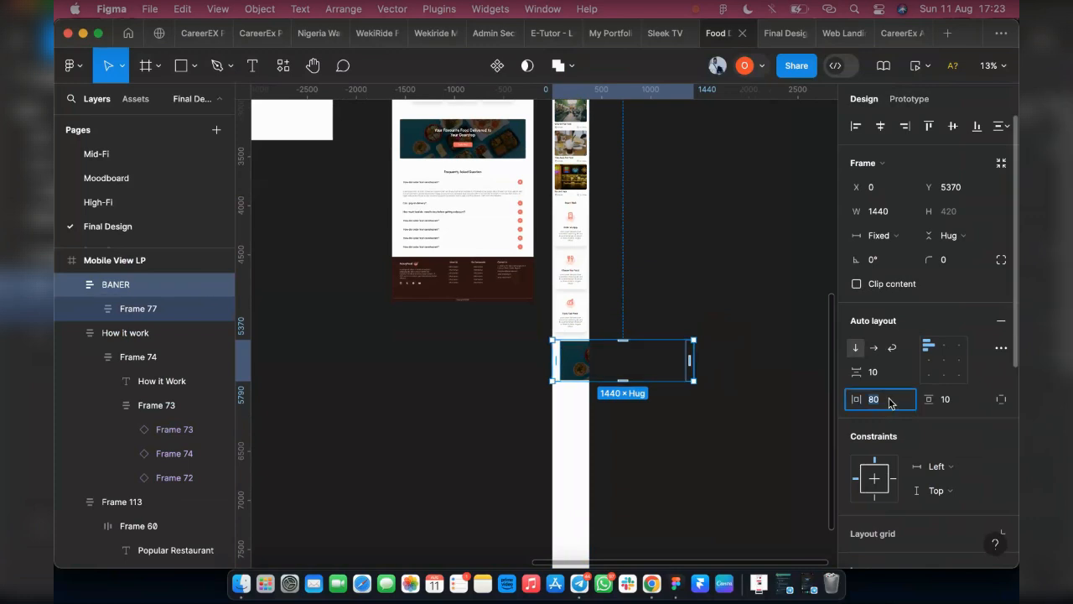
text(25)
key(Return)
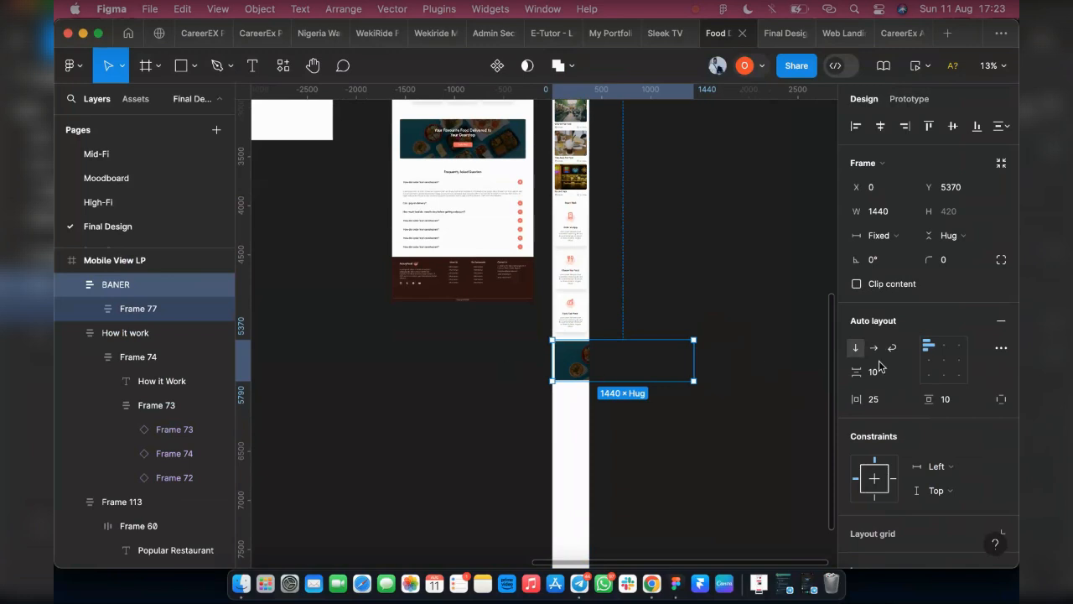
Step: Apply the Big Heading Bold text style to the "Your Favourite Food" heading in the mobile BANER section
click(89, 308)
click(107, 333)
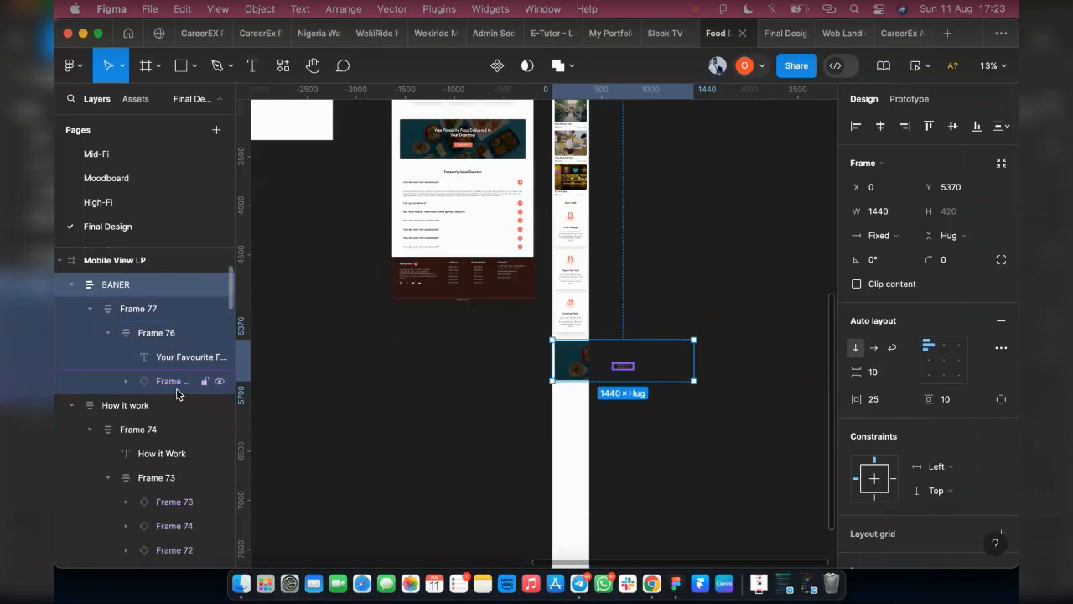
click(175, 357)
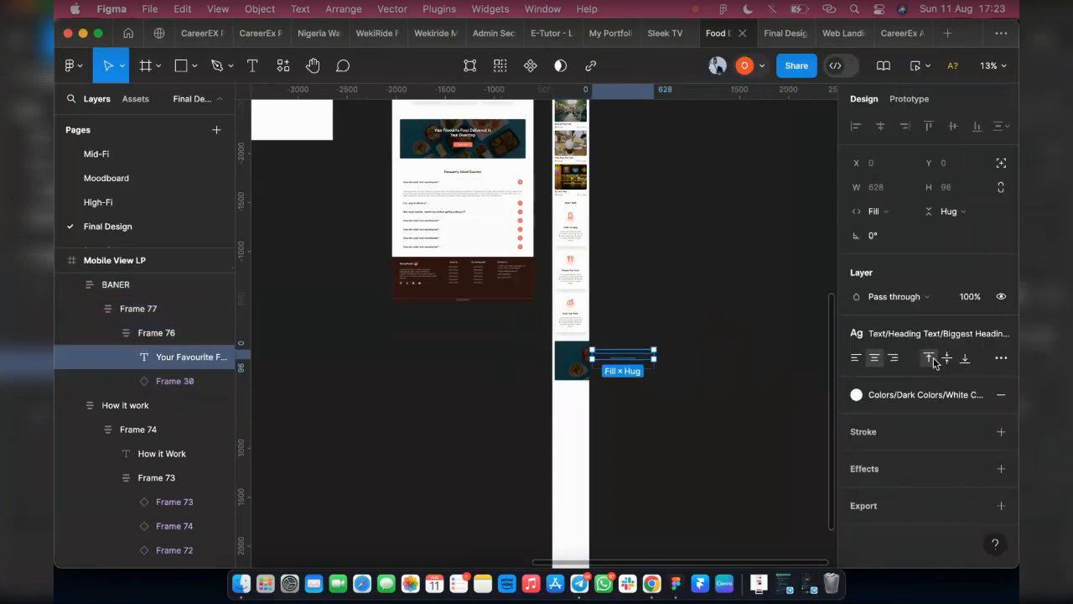
click(951, 335)
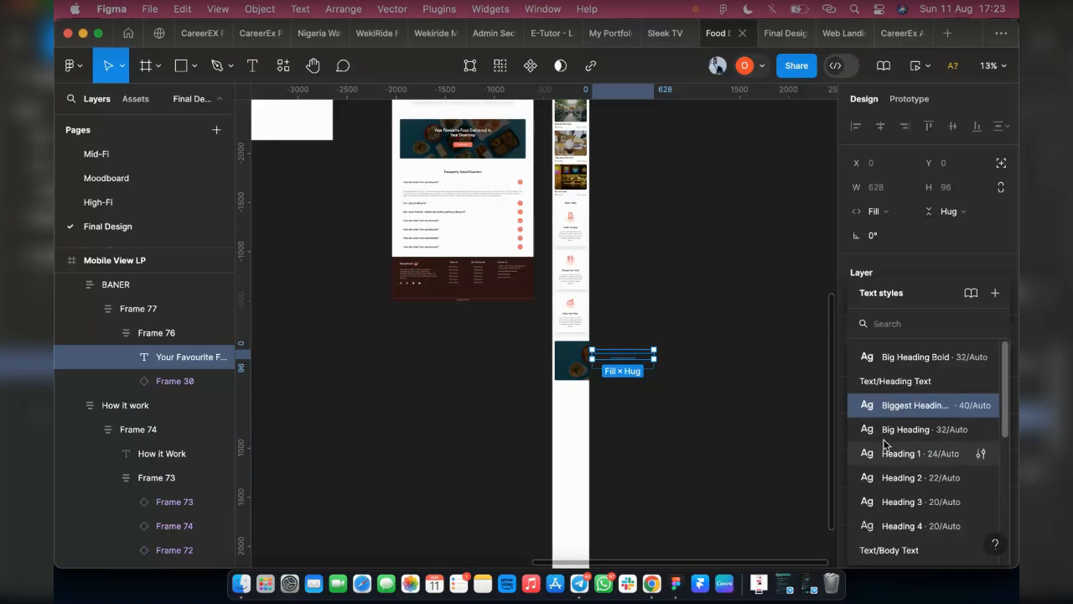
click(904, 357)
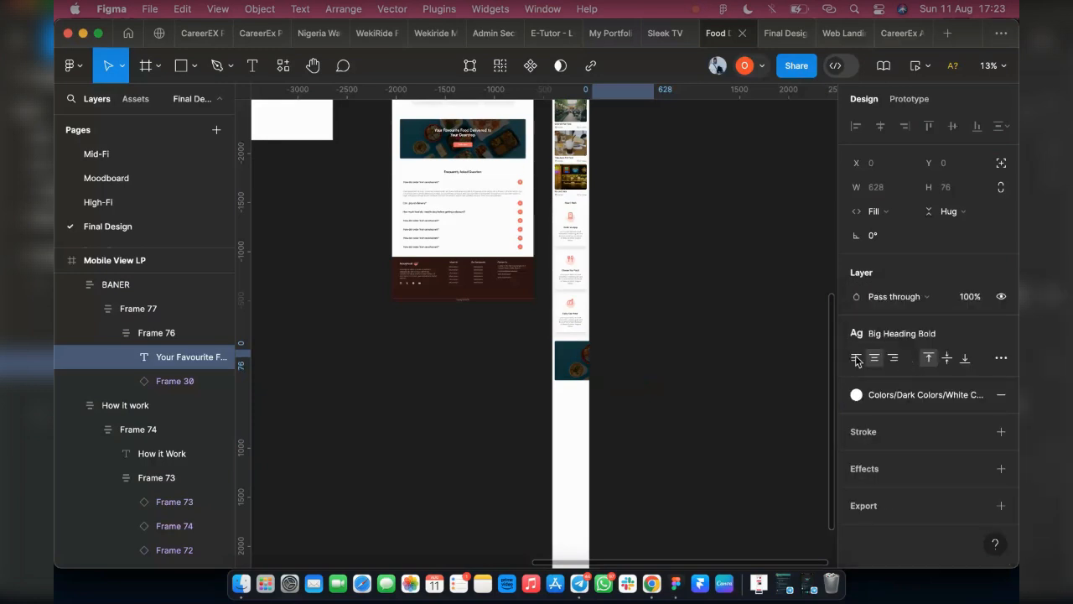
Step: Resize Frame 77, the mobile banner's image frame, to about 381 wide and 653 high
click(132, 380)
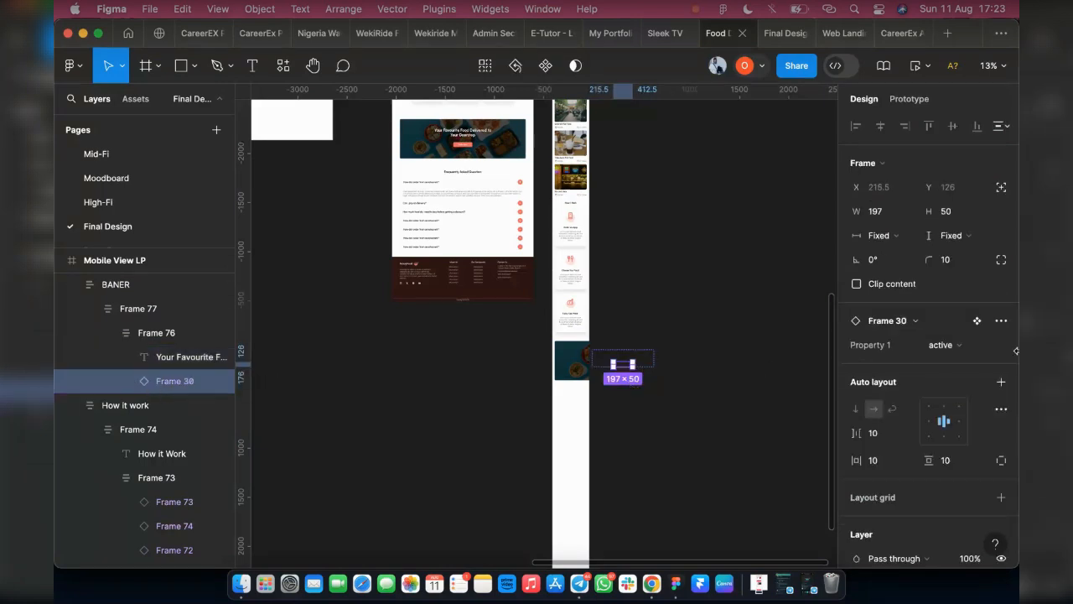
click(154, 335)
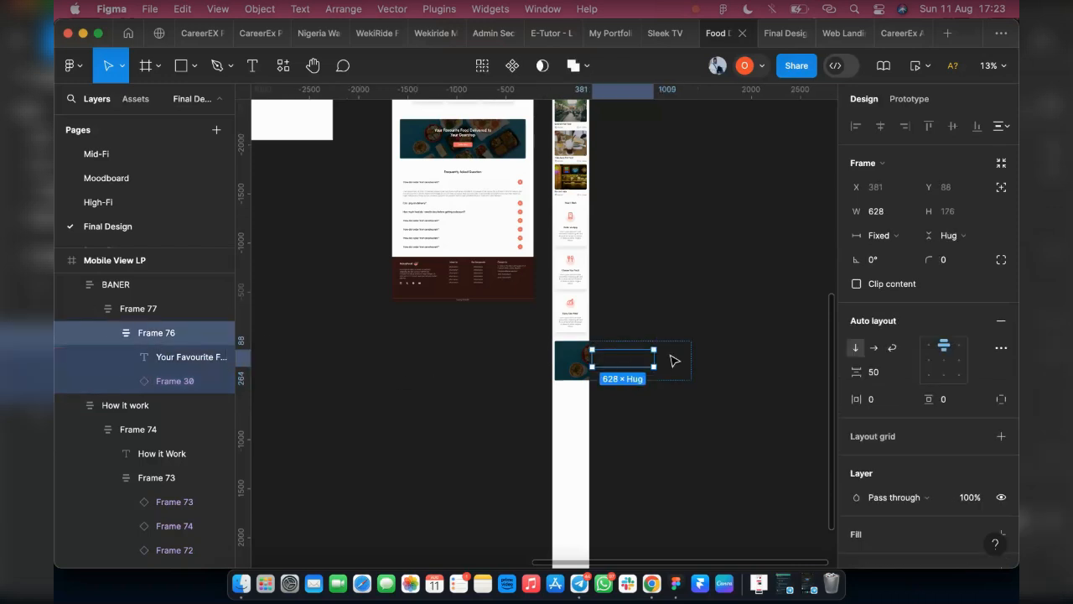
click(126, 312)
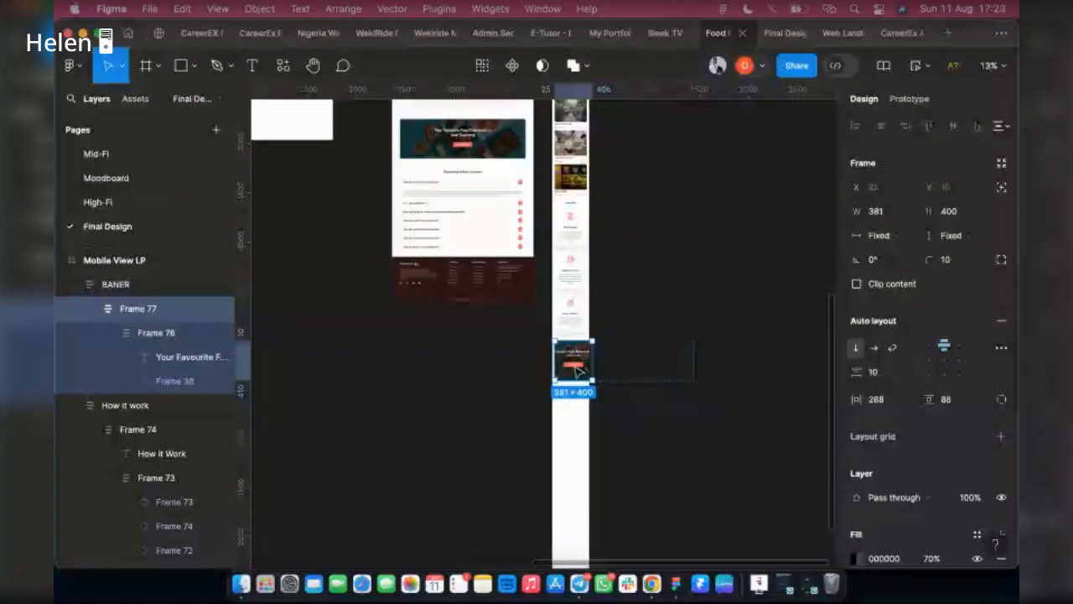
scroll(578, 375, up, 10)
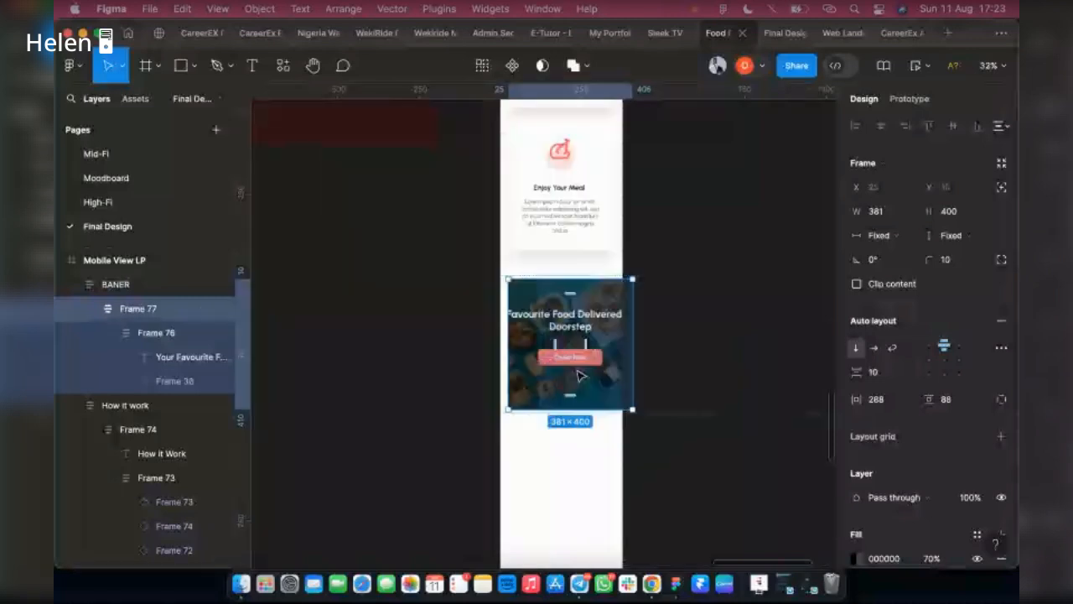
scroll(882, 375, down, 1)
scroll(882, 376, down, 1)
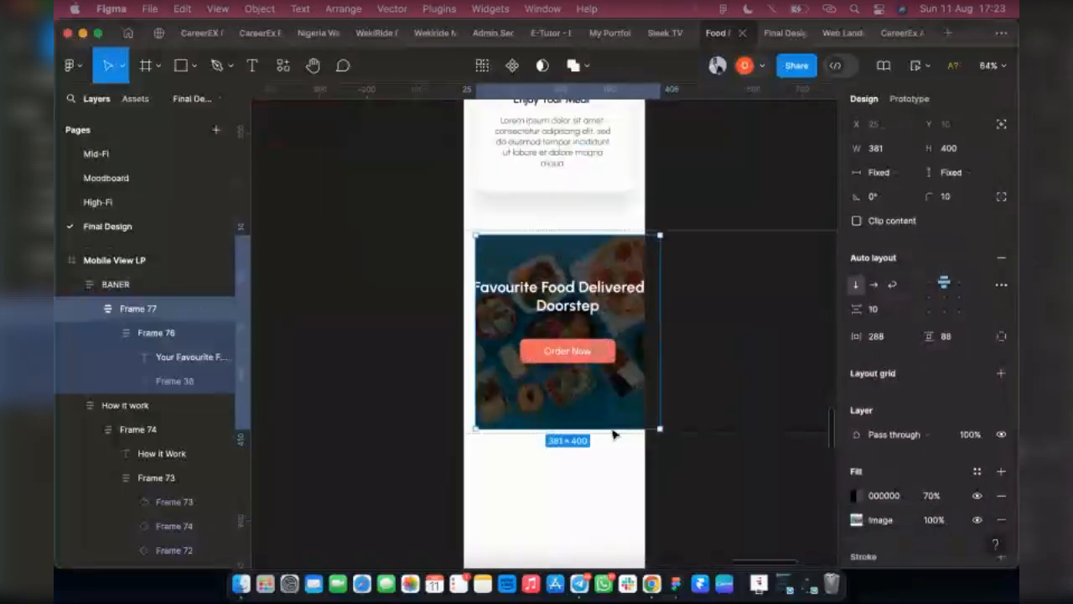
drag(561, 429, 540, 551)
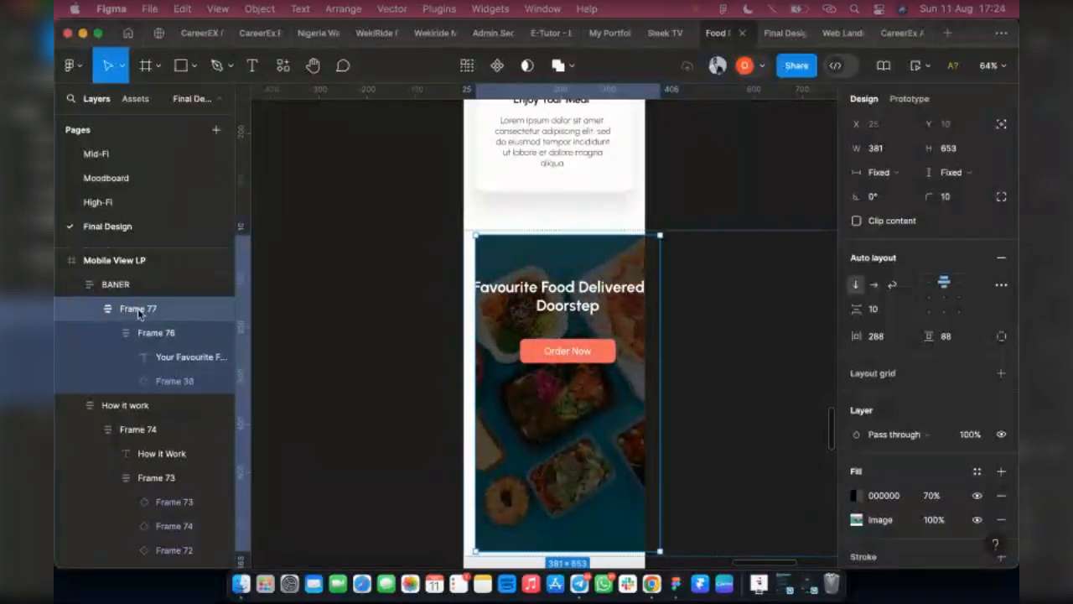
Step: Set the mobile BANER section's width to 375 and align its auto-layout content to top center
click(116, 284)
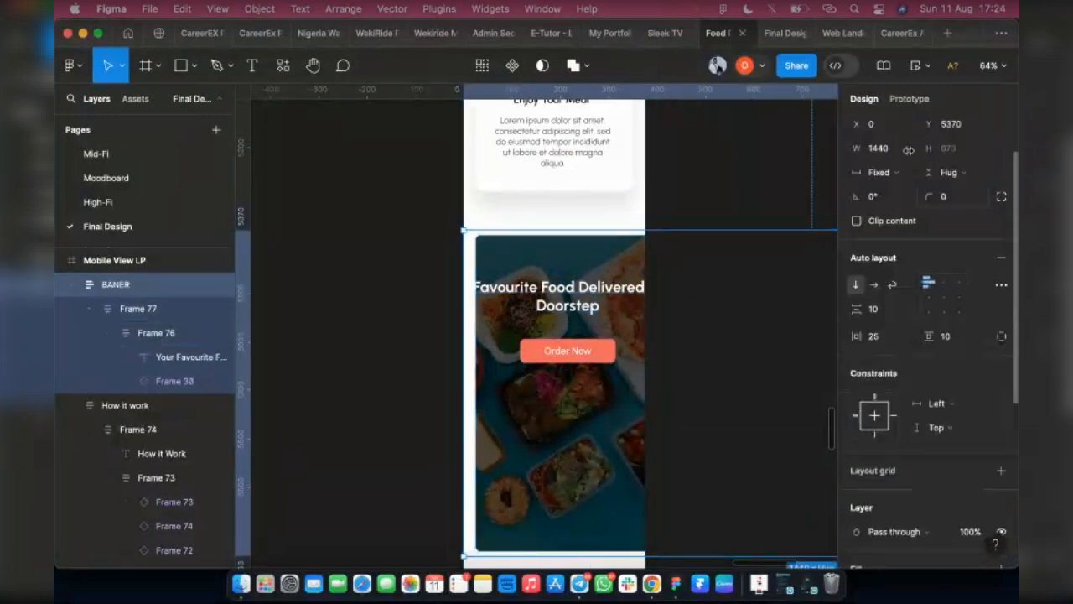
click(893, 149)
text(375)
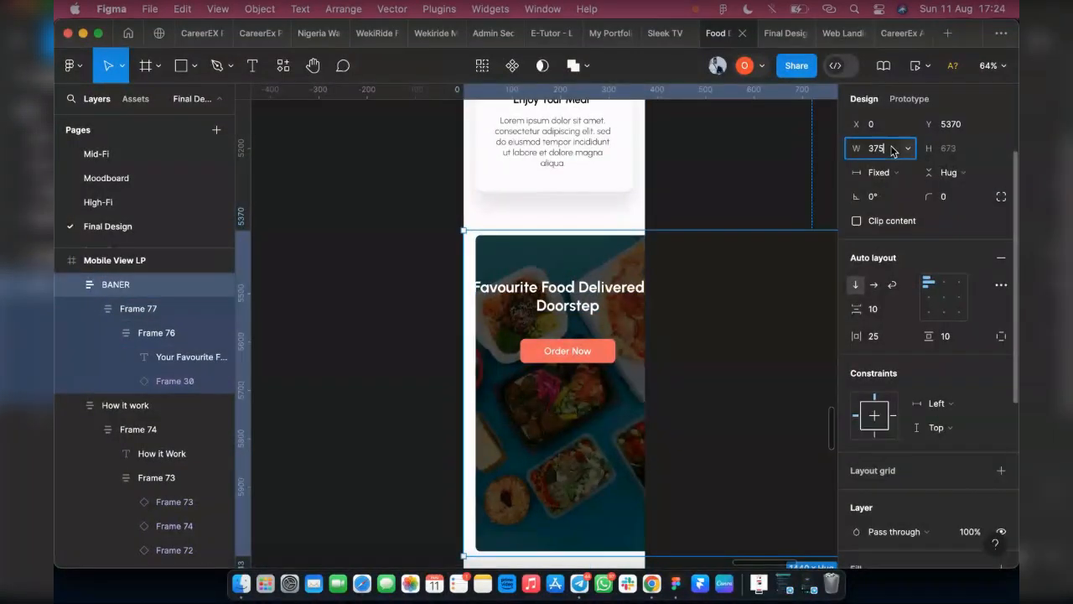
key(Return)
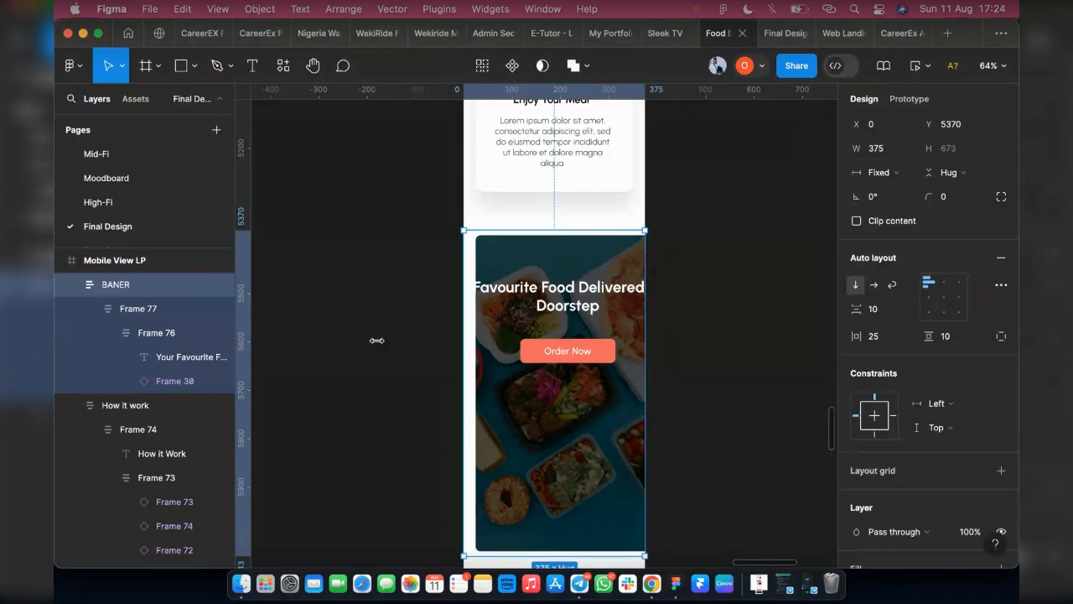
click(940, 287)
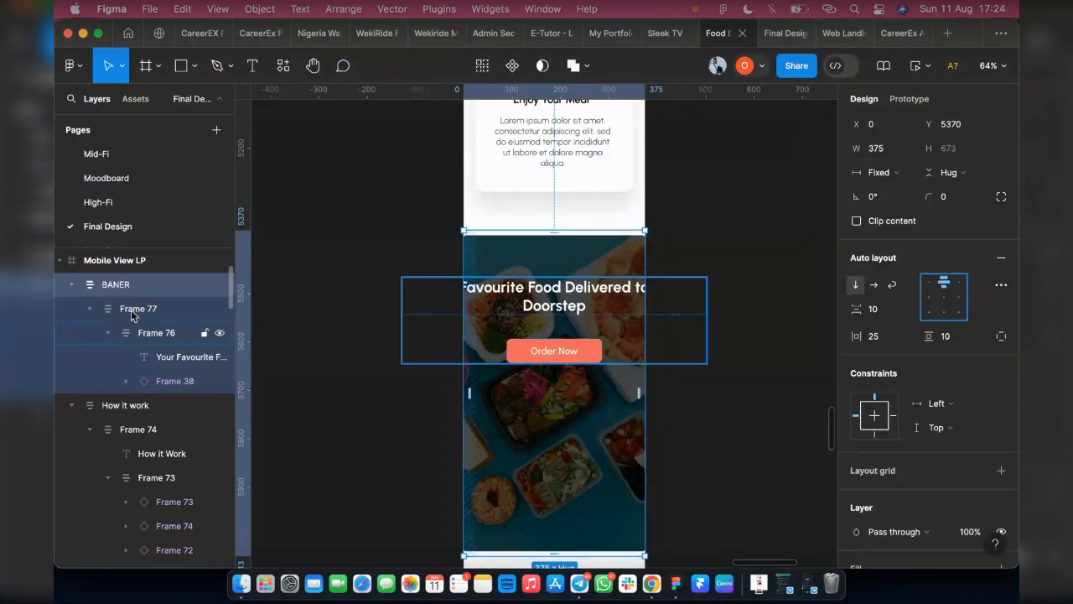
Step: Set the width of Frame 77, the image frame inside the mobile BANER section, to 325
click(528, 305)
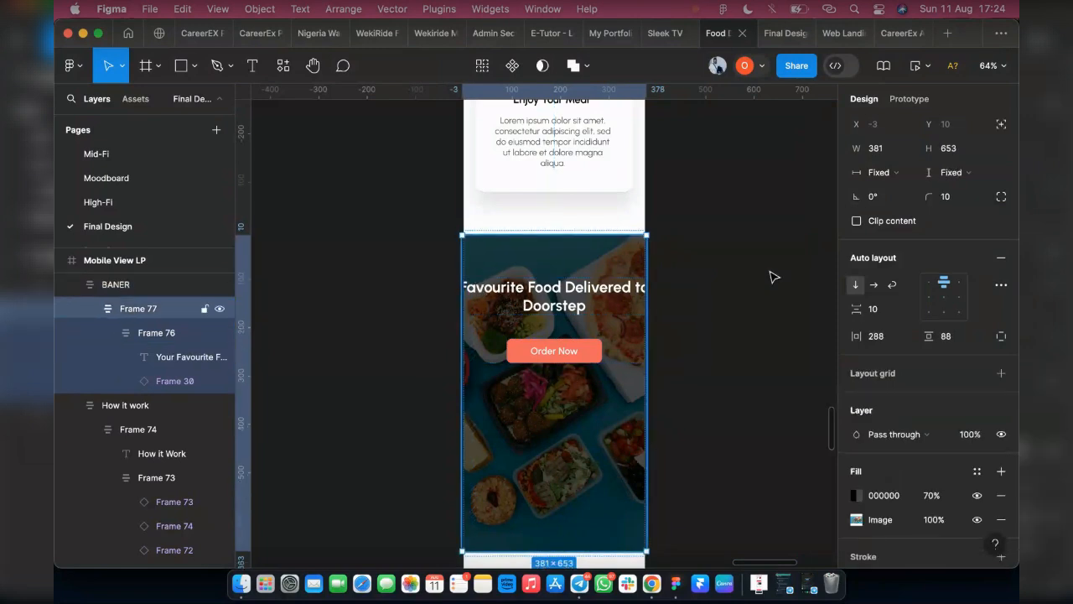
click(874, 151)
text(2)
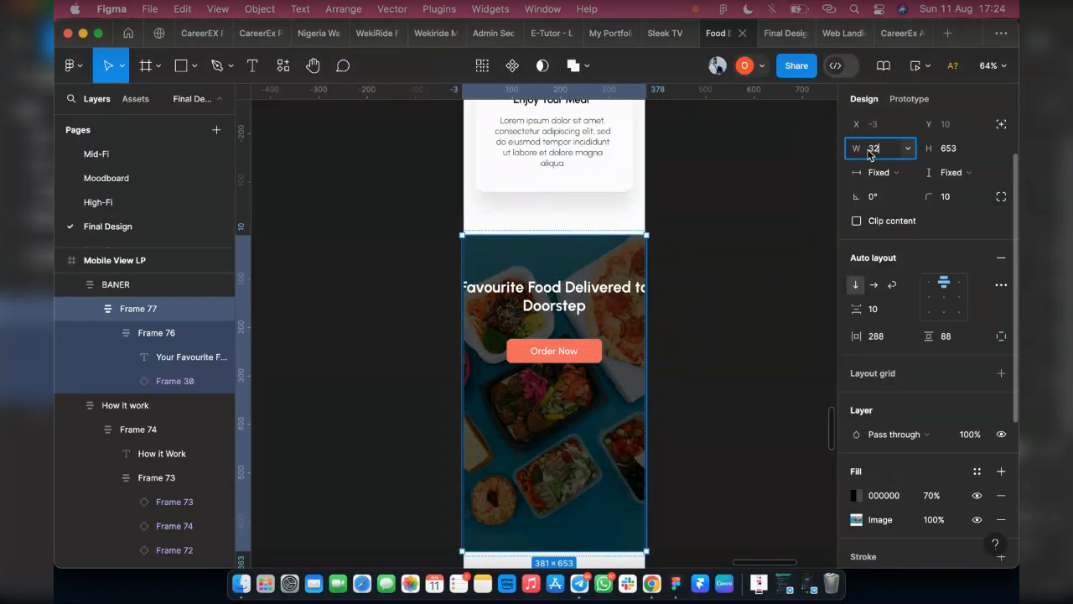
text(25)
key(Return)
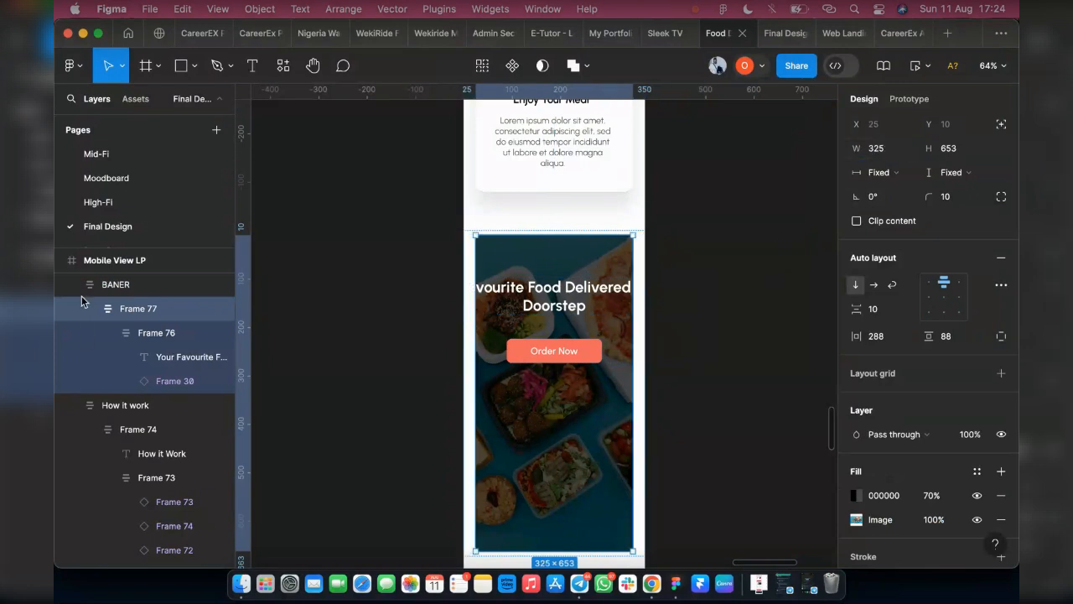
Step: Show the layout grids and narrow the mobile banner heading's text box to about 299 wide within the image
click(117, 260)
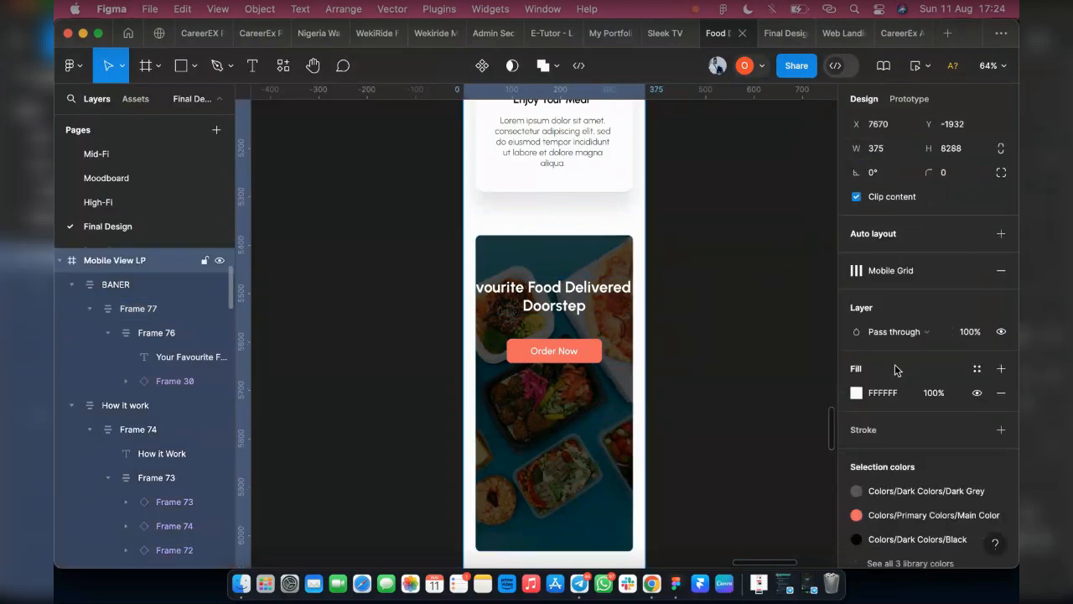
click(958, 270)
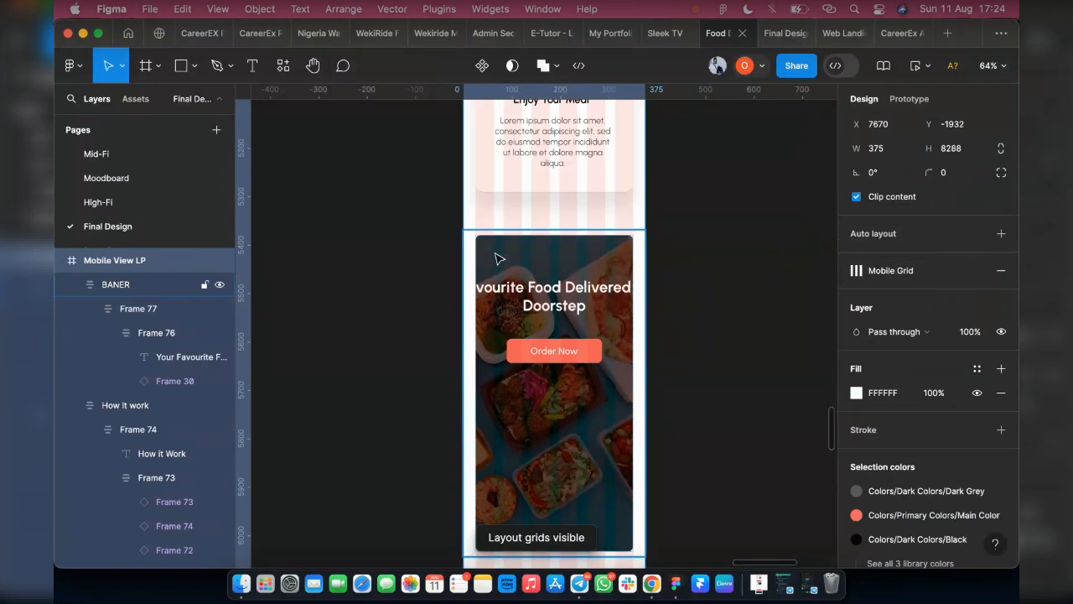
scroll(497, 258, up, 3)
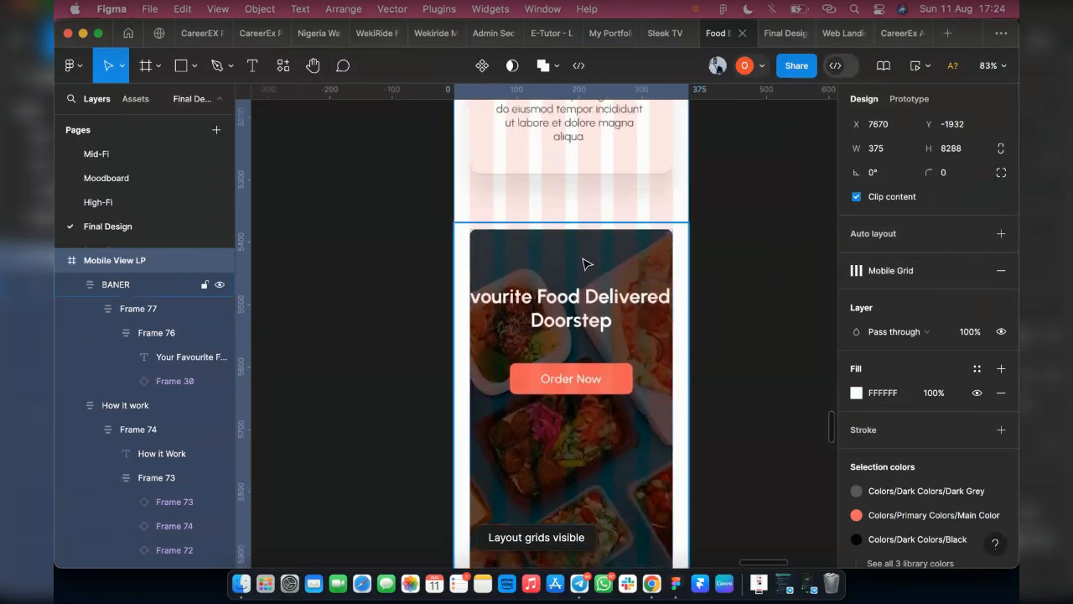
click(585, 301)
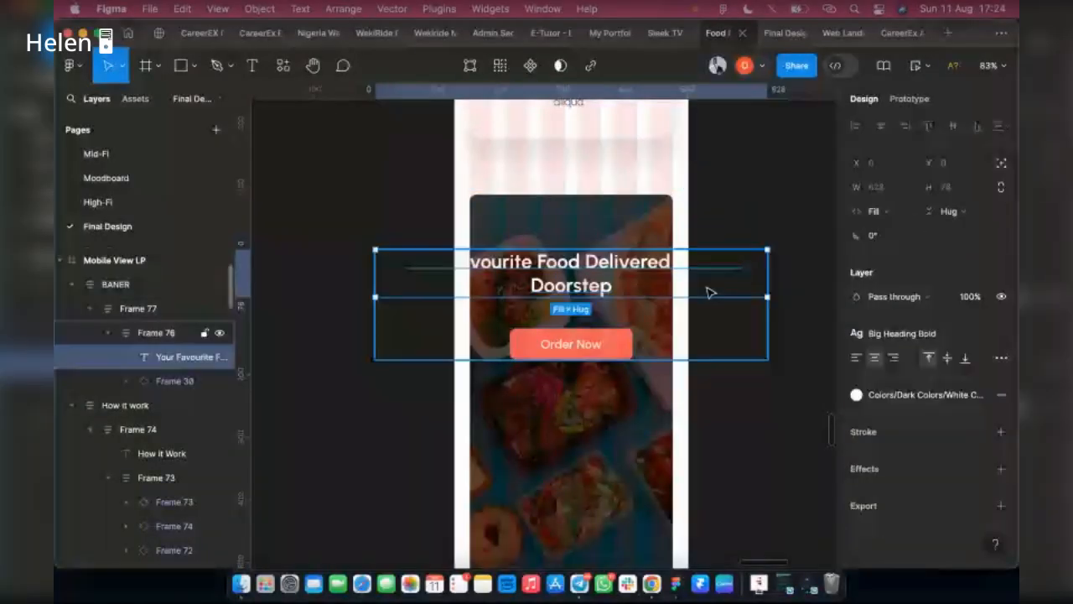
drag(767, 276, 665, 294)
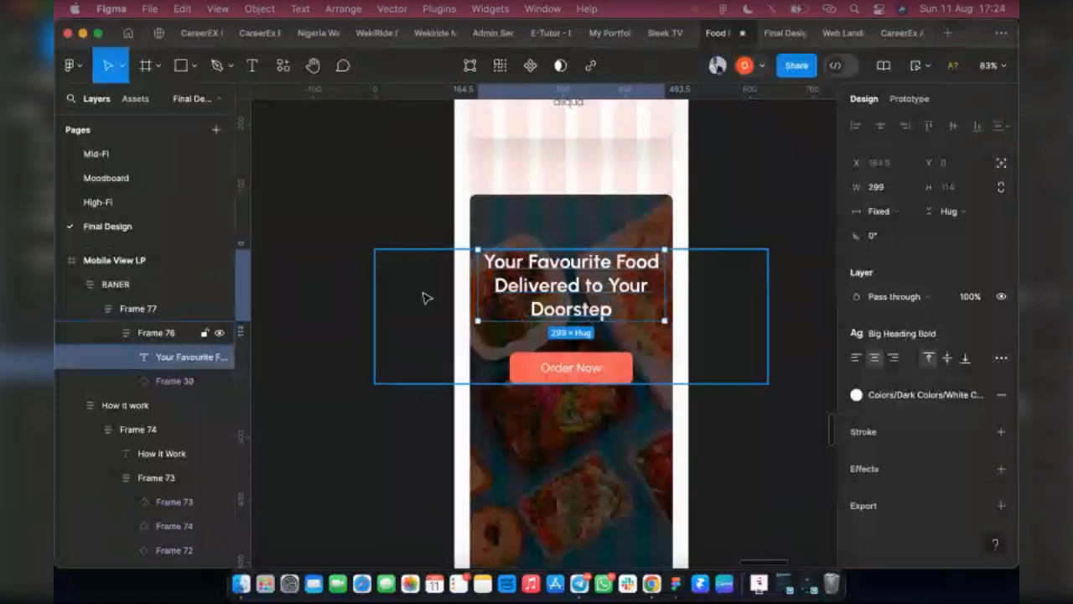
Step: Check which text styles the banner heading and the hero heading use on the desktop Landing Page
scroll(424, 297, down, 3)
scroll(450, 335, down, 10)
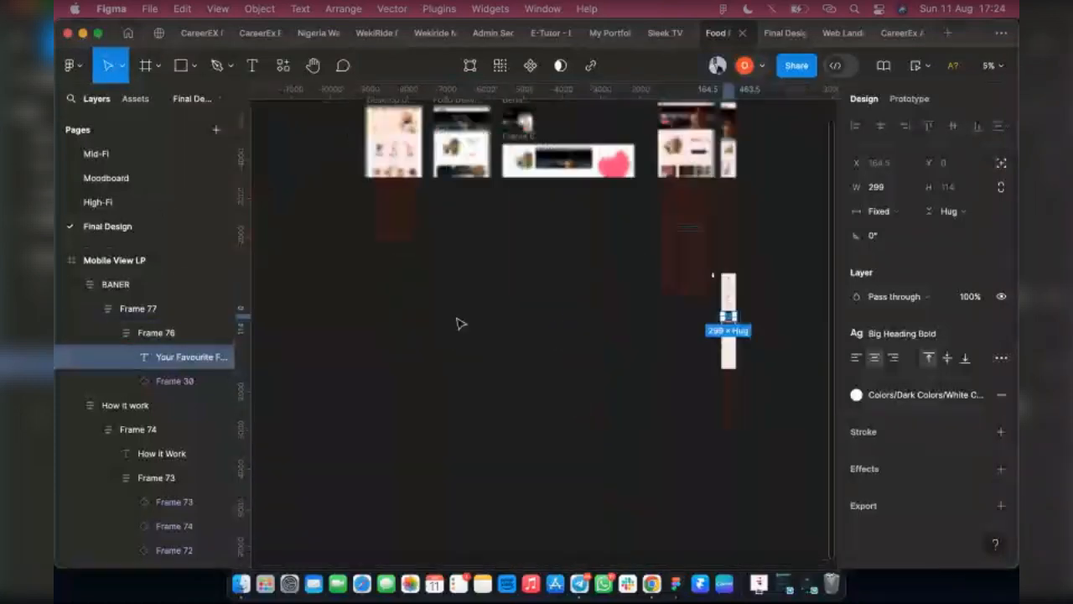
scroll(629, 231, up, 6)
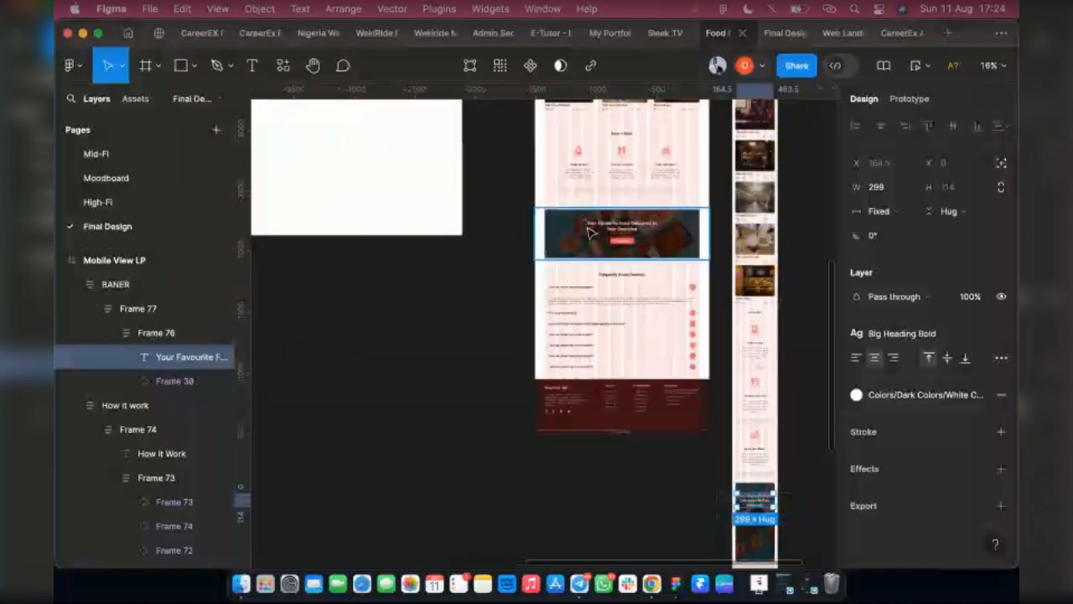
scroll(629, 231, up, 2)
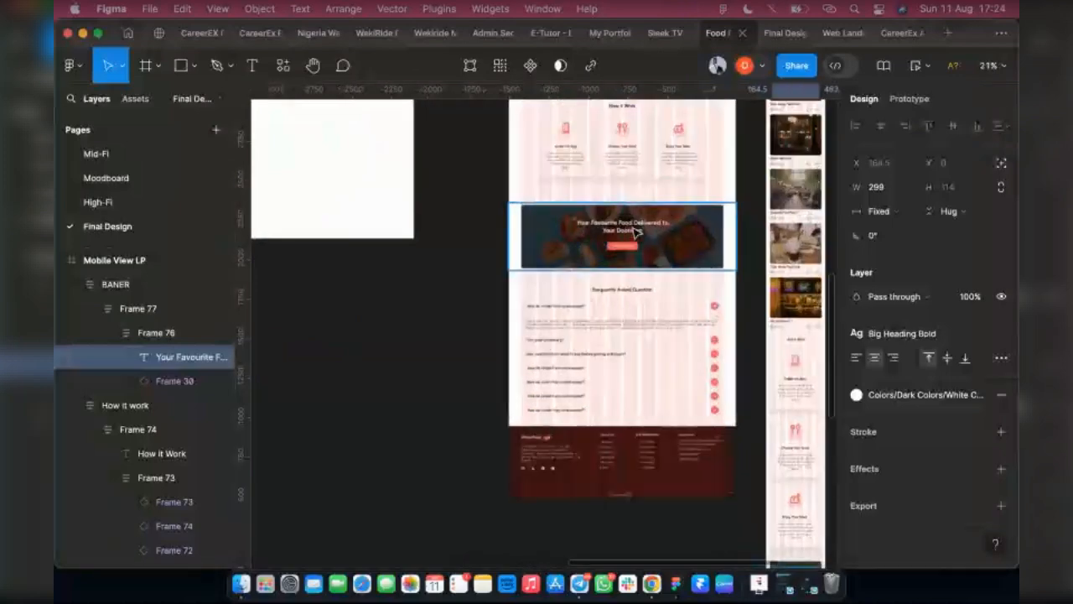
click(635, 233)
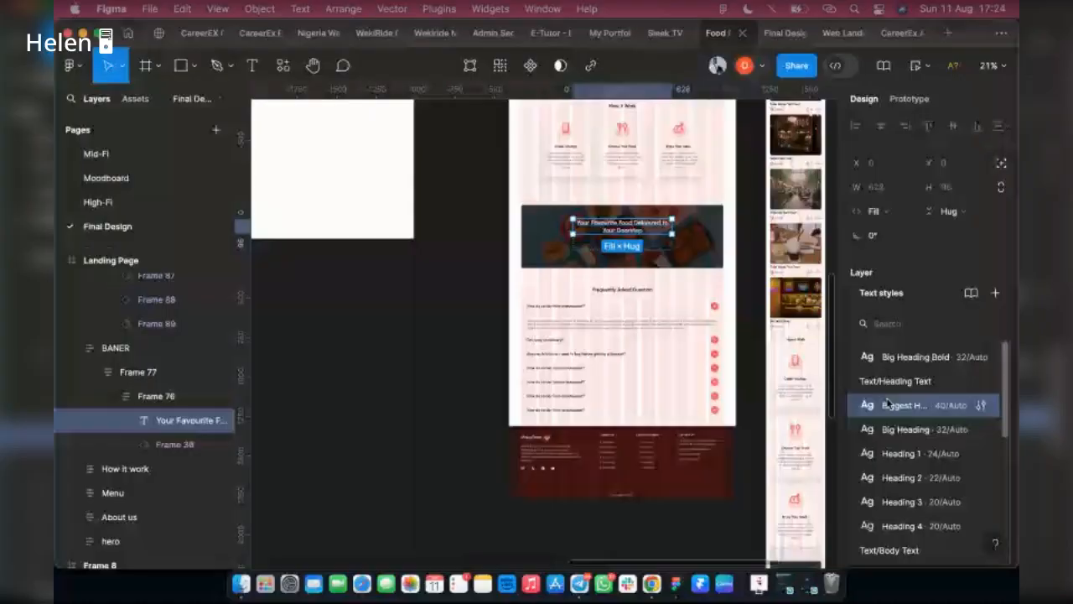
scroll(547, 329, up, 5)
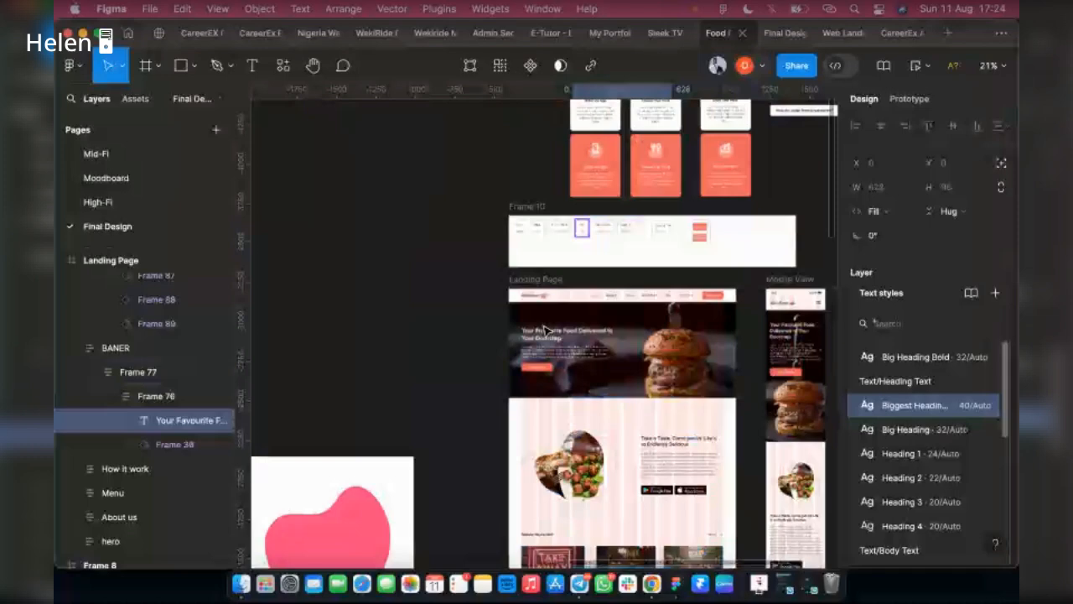
click(541, 331)
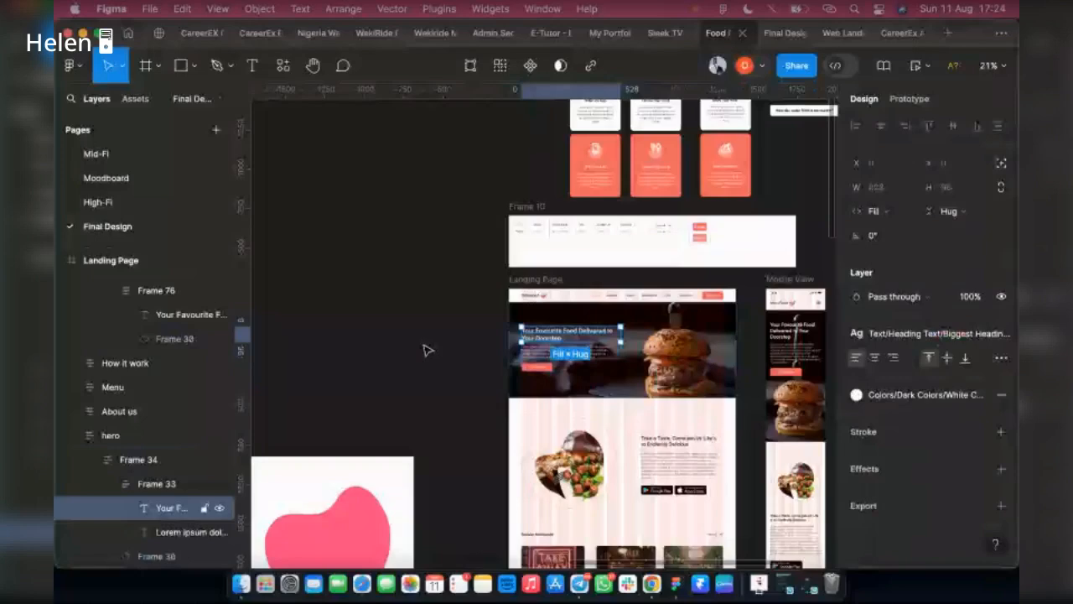
Step: Compare the text style of the mobile hero heading with that of the mobile banner heading
scroll(428, 369, right, 3)
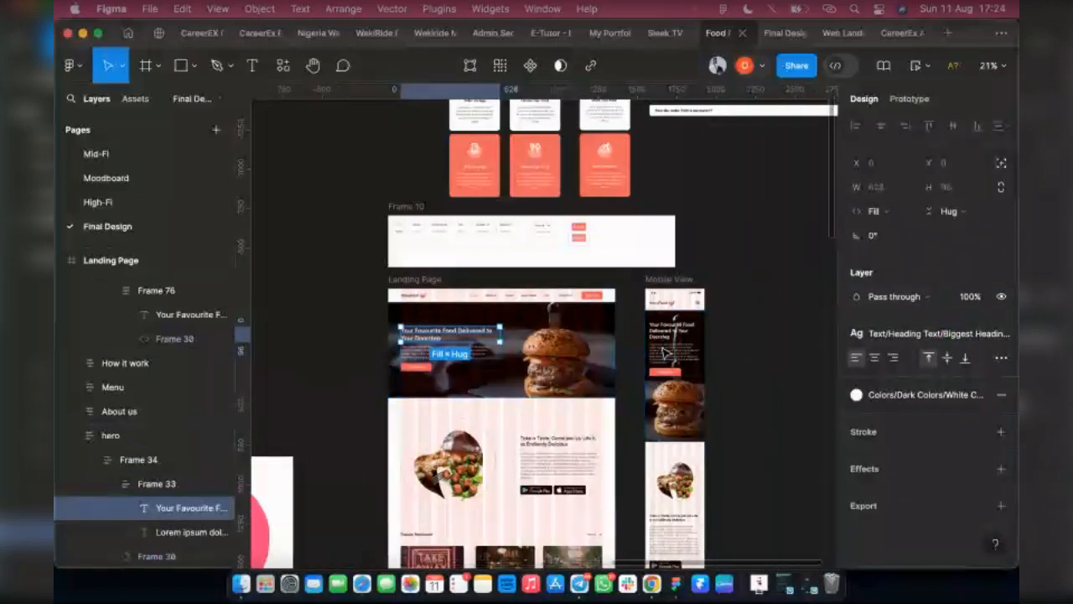
click(671, 333)
double_click(671, 332)
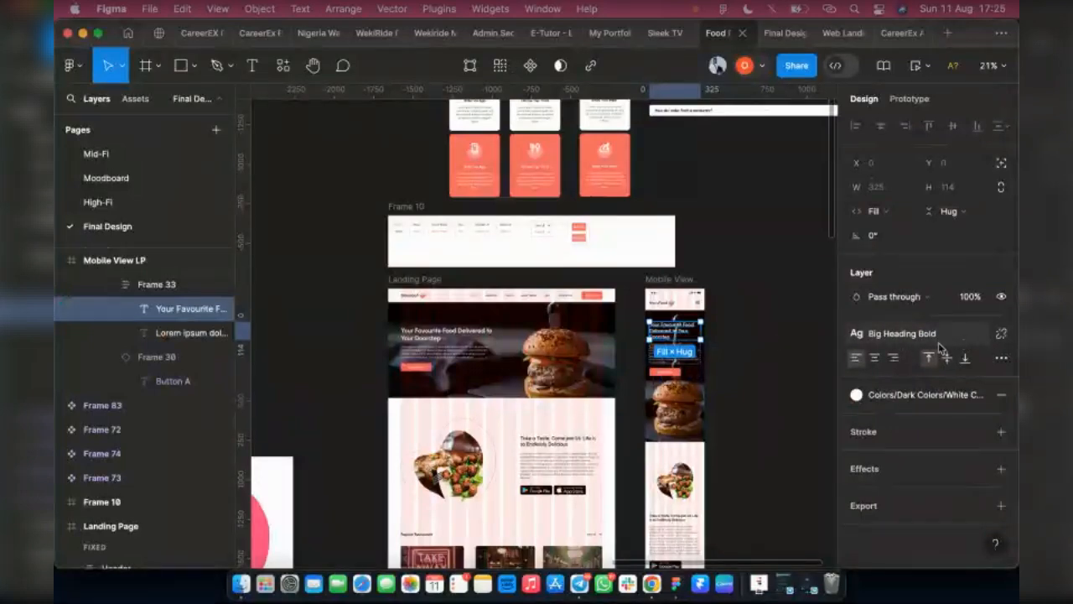
scroll(683, 349, down, 10)
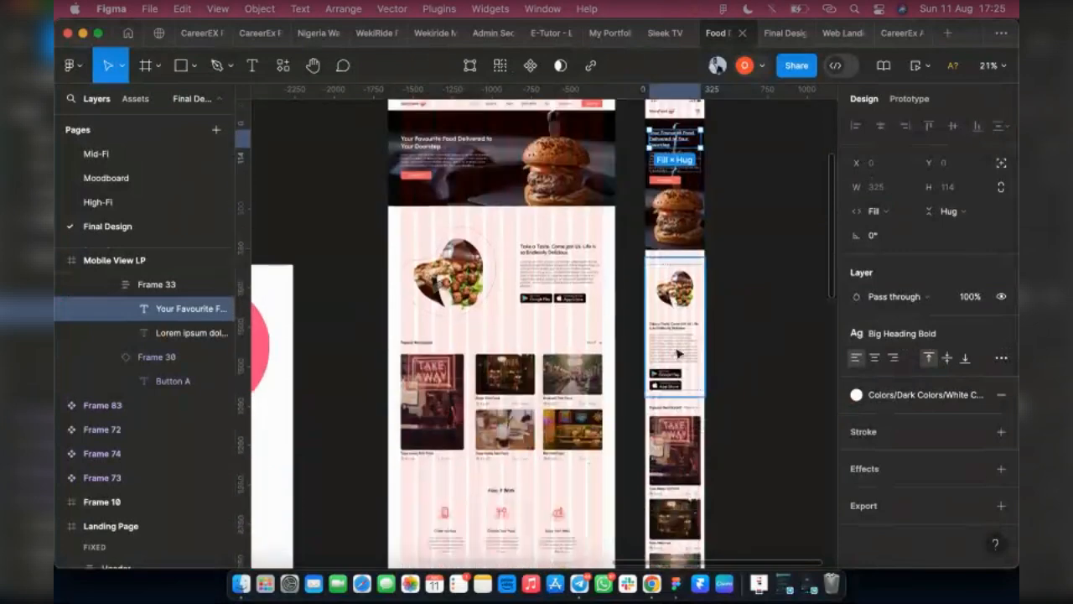
scroll(681, 350, down, 7)
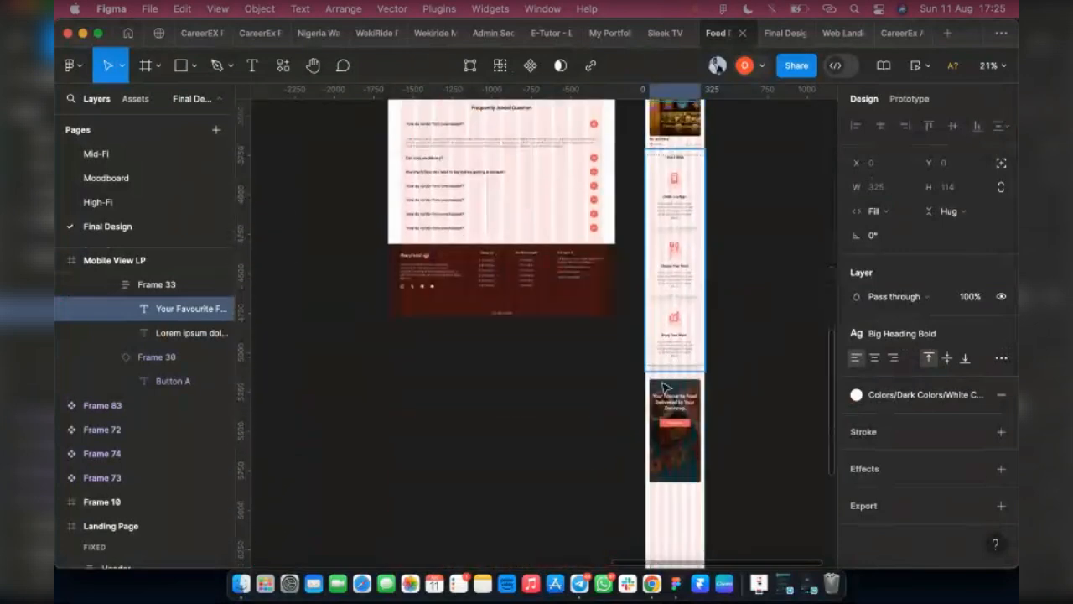
scroll(671, 369, down, 3)
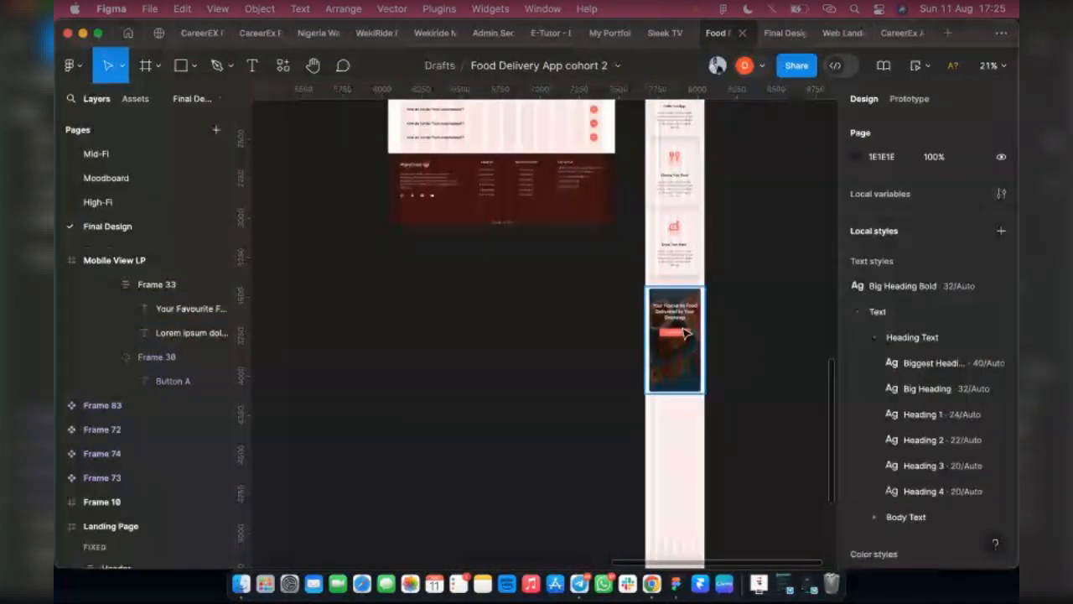
click(686, 319)
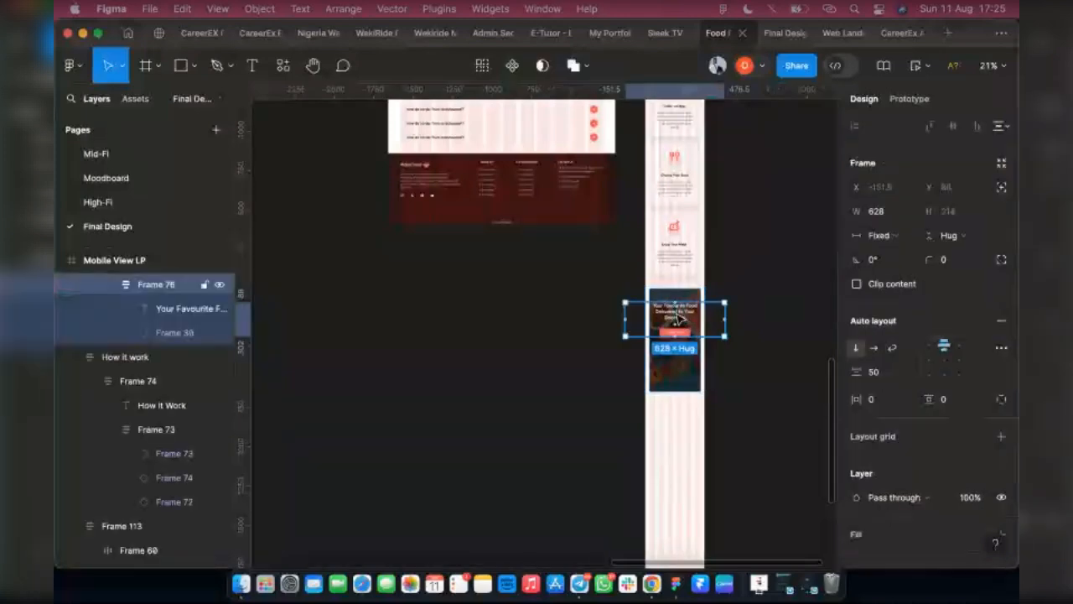
double_click(686, 319)
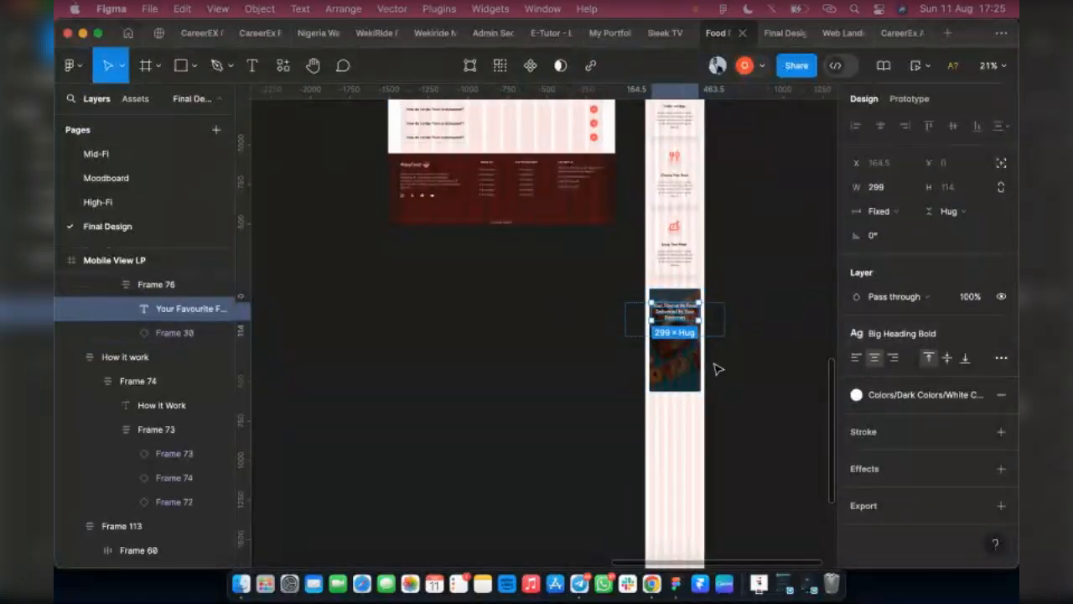
Step: Narrow Frame 76, the frame holding the mobile banner's heading and button, to about 283 wide so it fits inside the image
scroll(726, 314, up, 2)
scroll(725, 313, up, 2)
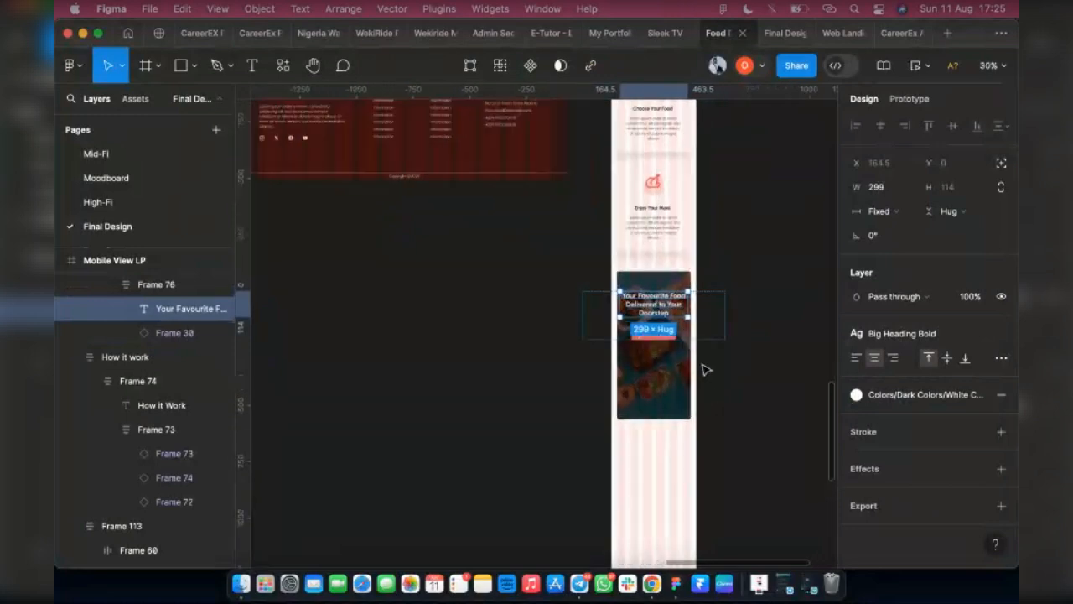
scroll(714, 360, up, 2)
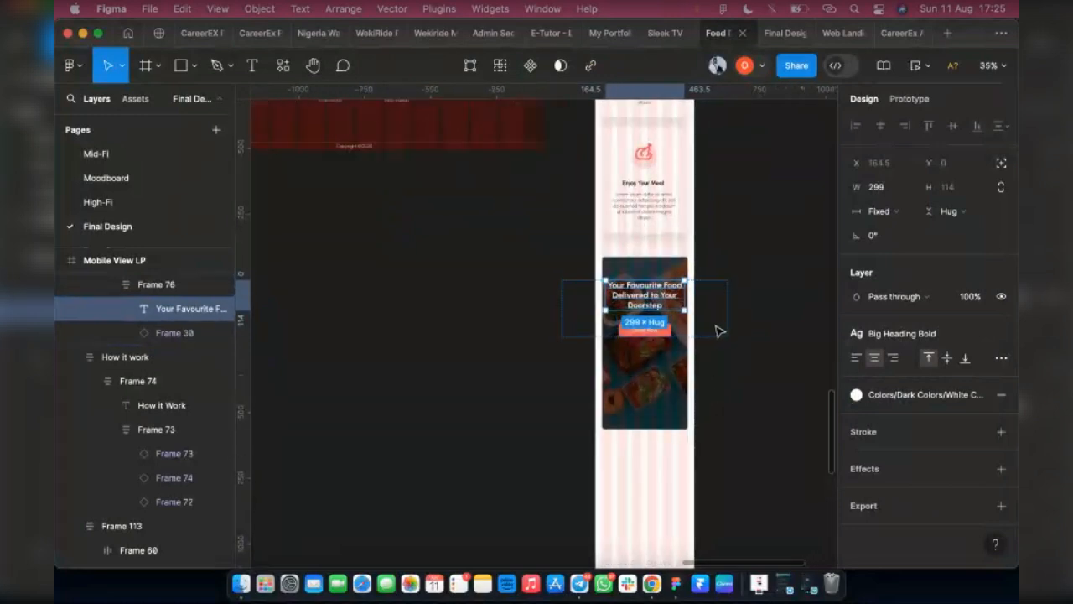
click(228, 285)
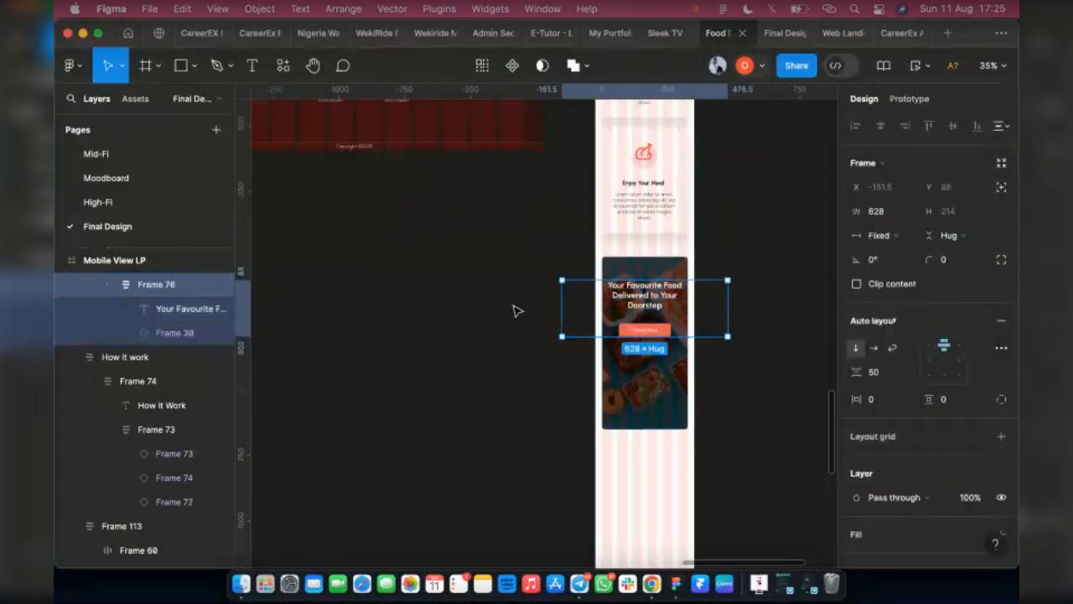
drag(556, 305, 607, 310)
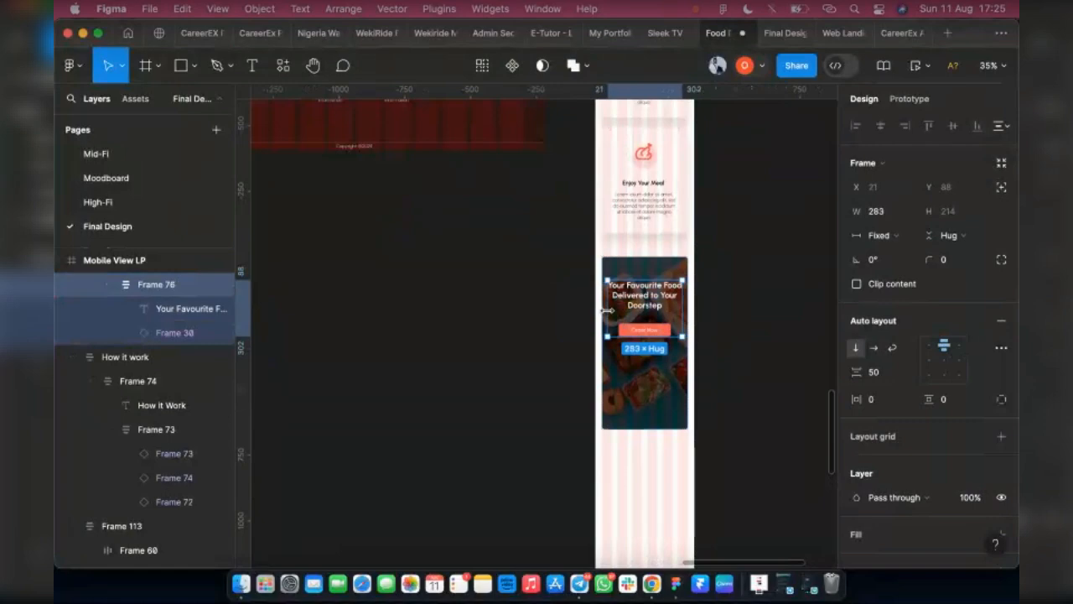
Step: Inspect the mobile hero's text-and-button frame as a reference for the banner's button
scroll(718, 405, up, 5)
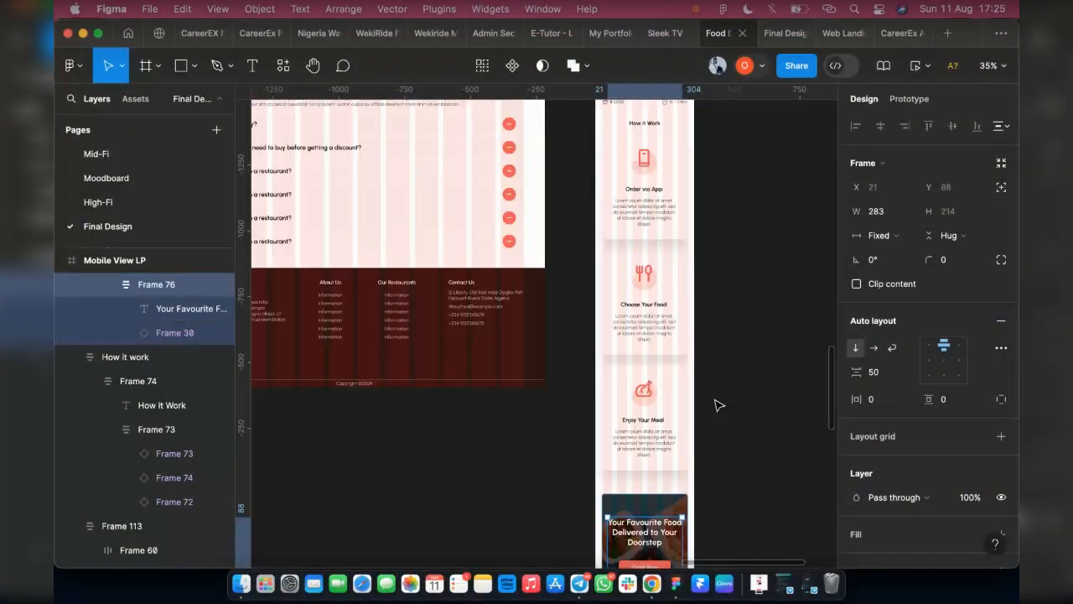
scroll(718, 405, up, 12)
scroll(717, 405, up, 9)
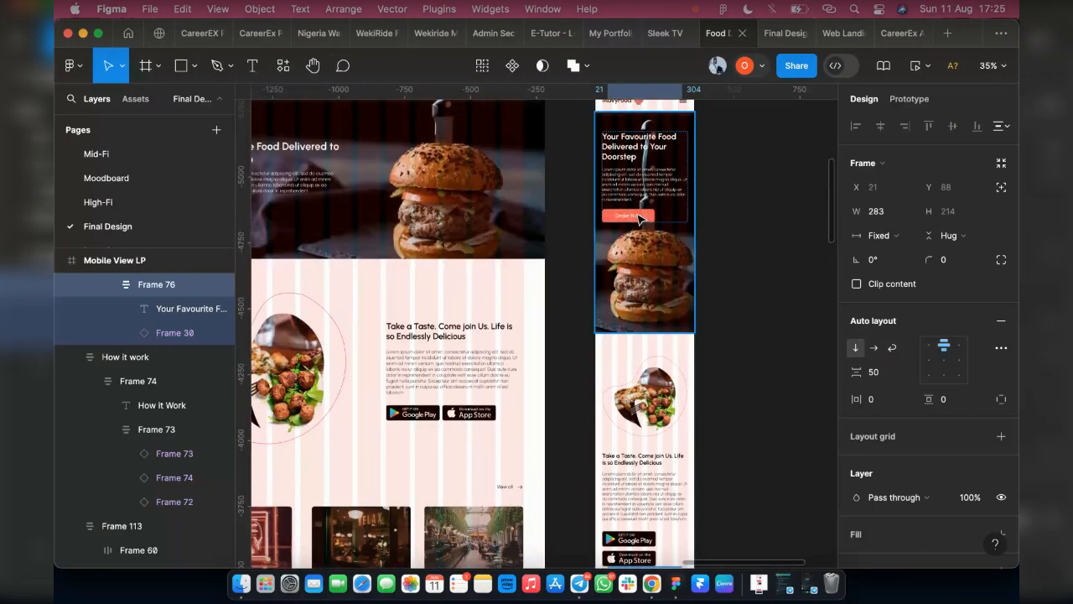
key(Escape)
click(638, 218)
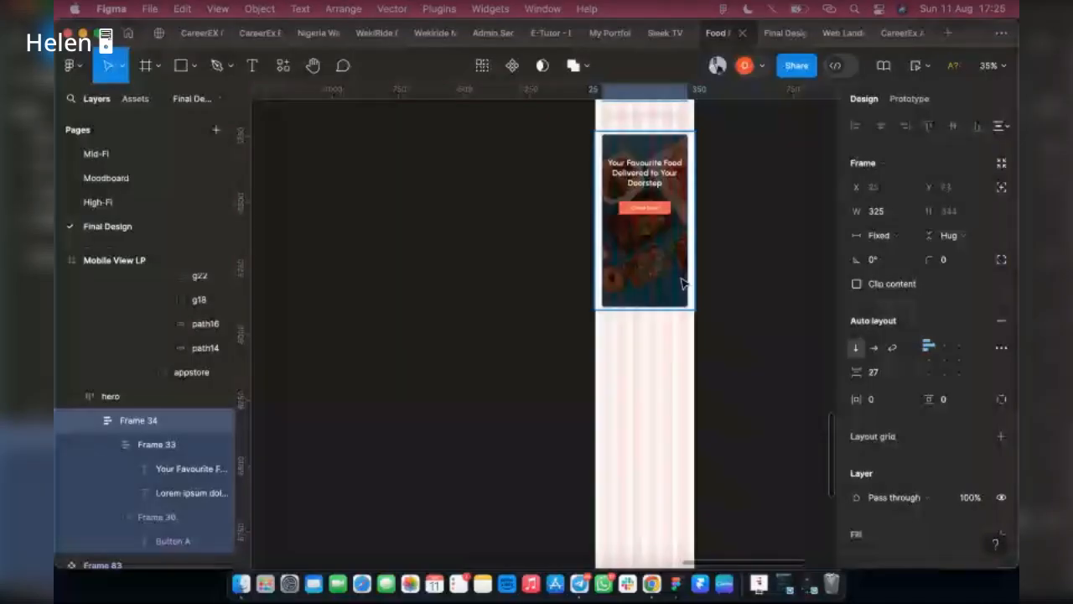
scroll(684, 284, up, 2)
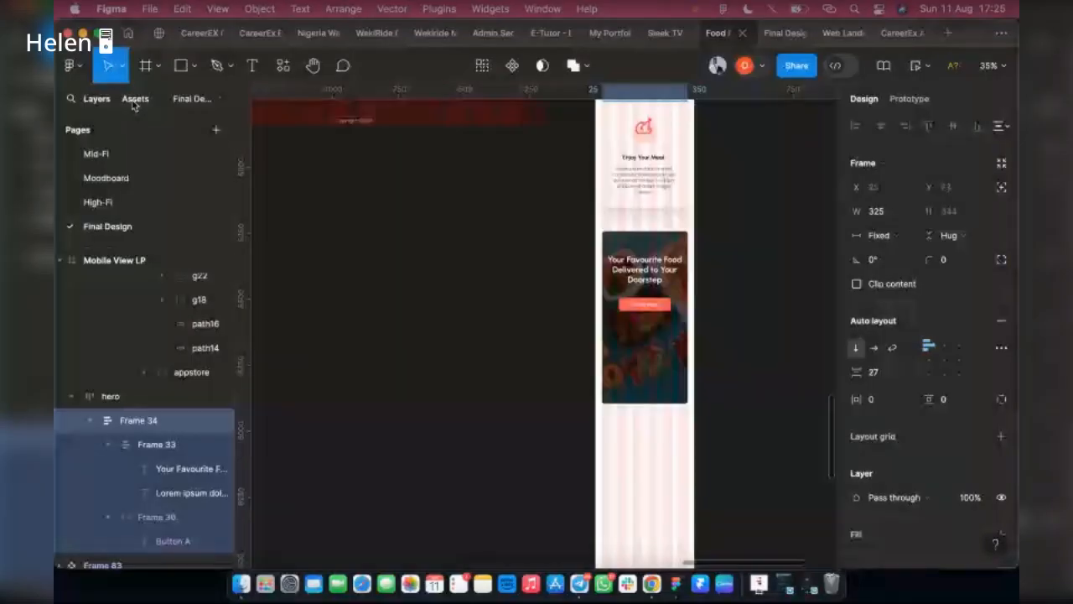
Step: Place an instance of the Button A component from the High-Fi / Style Guide local components on the canvas beside the mobile banner
click(134, 99)
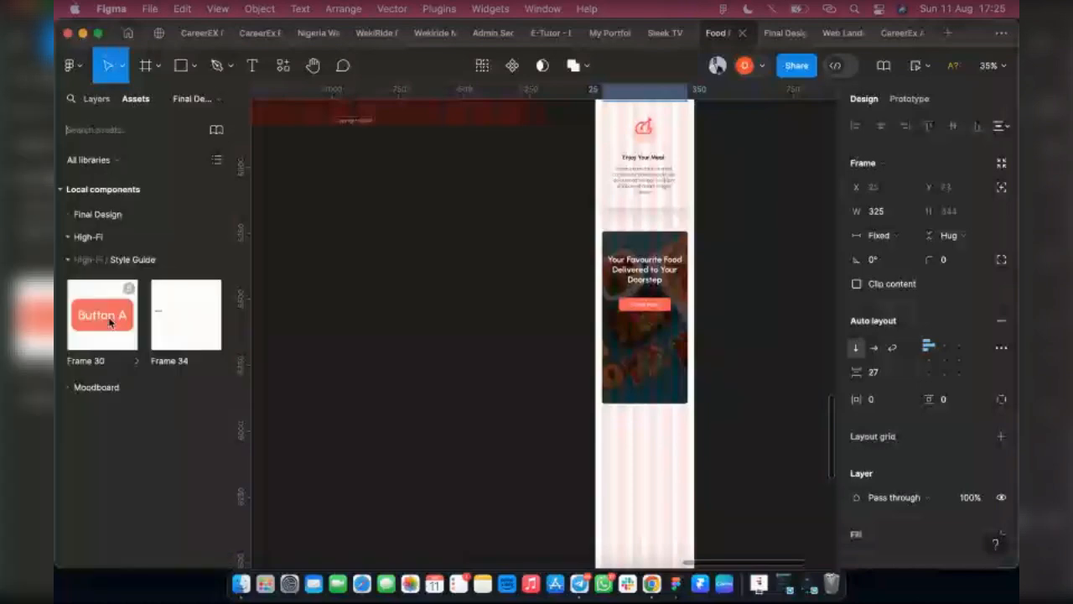
click(69, 260)
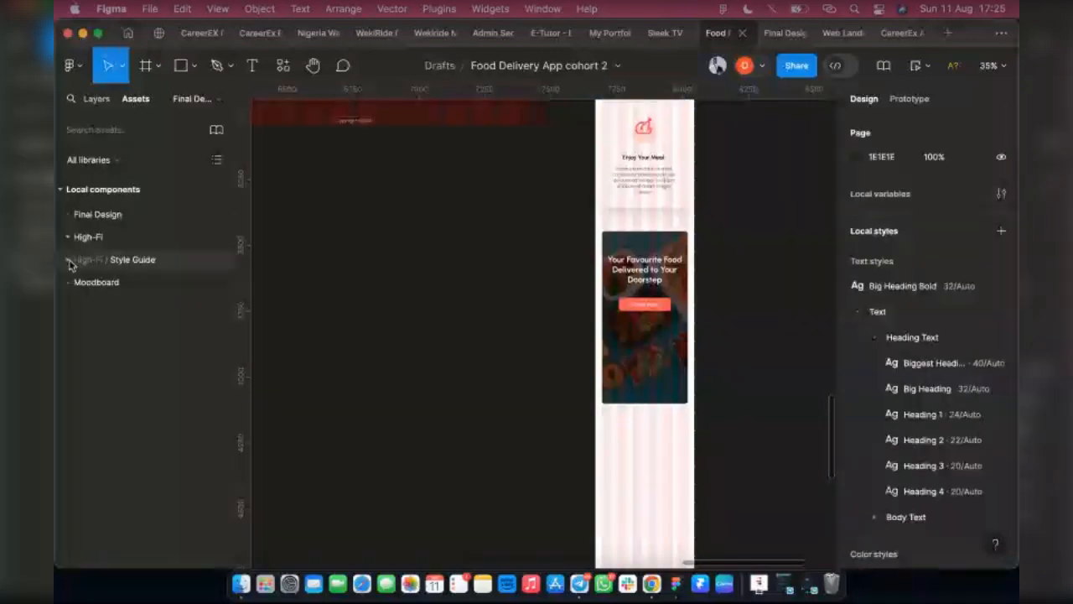
click(76, 189)
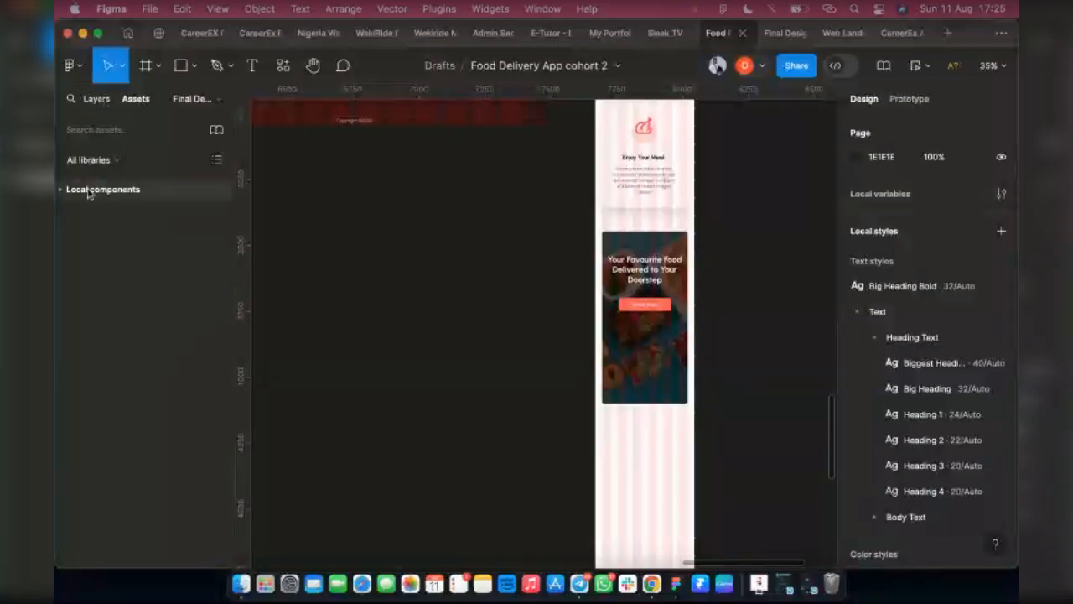
click(60, 192)
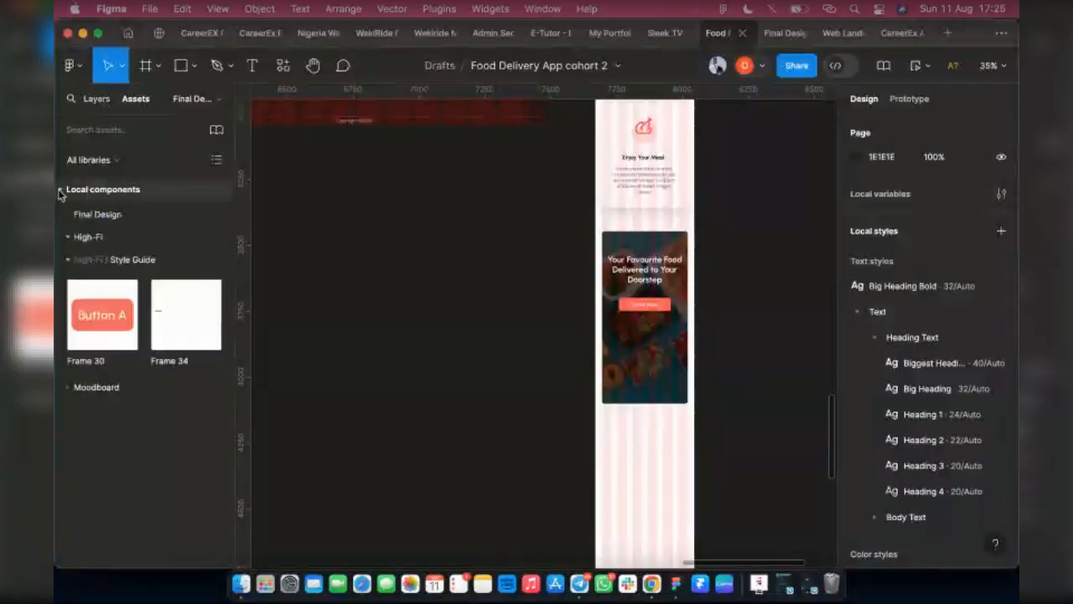
click(68, 261)
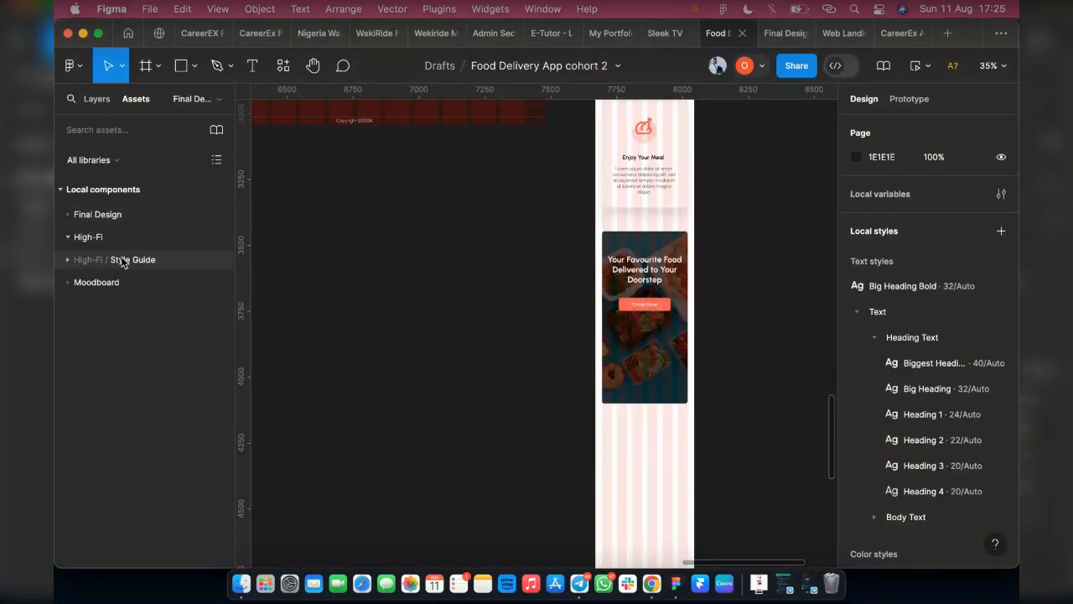
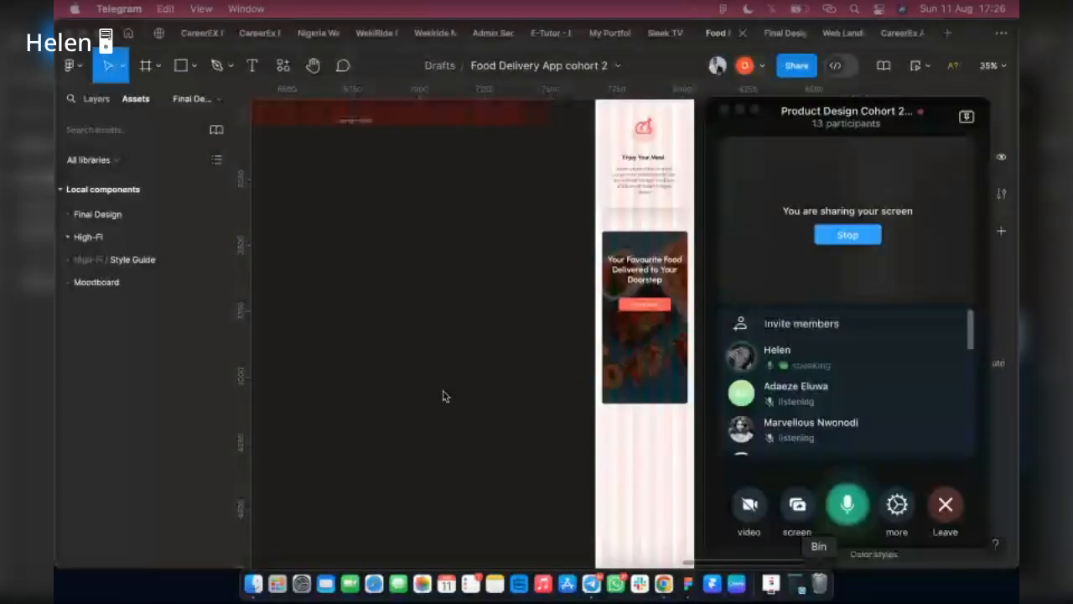
click(446, 397)
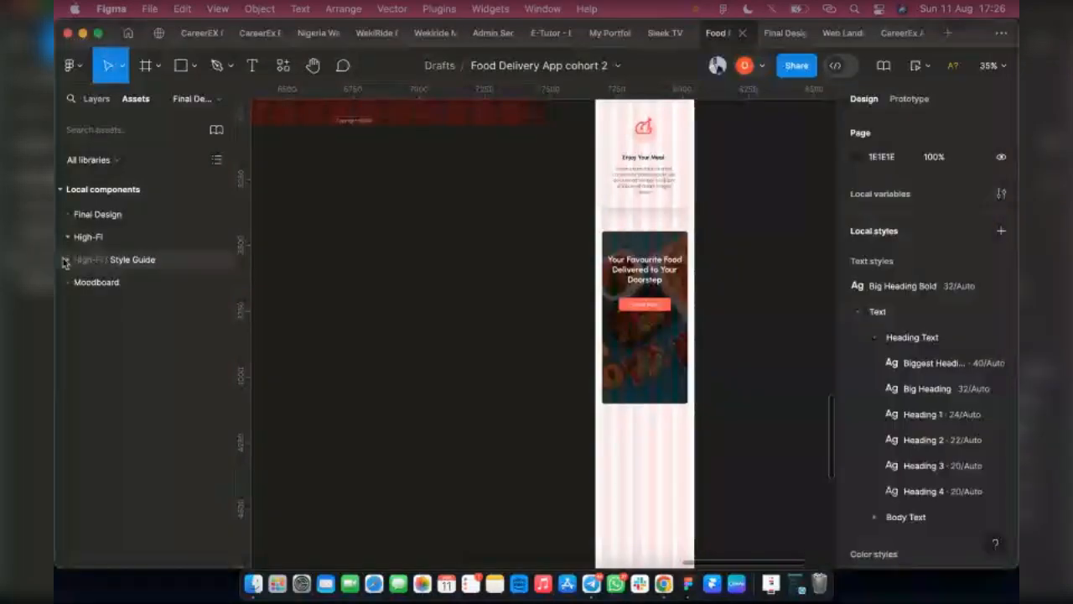
click(67, 260)
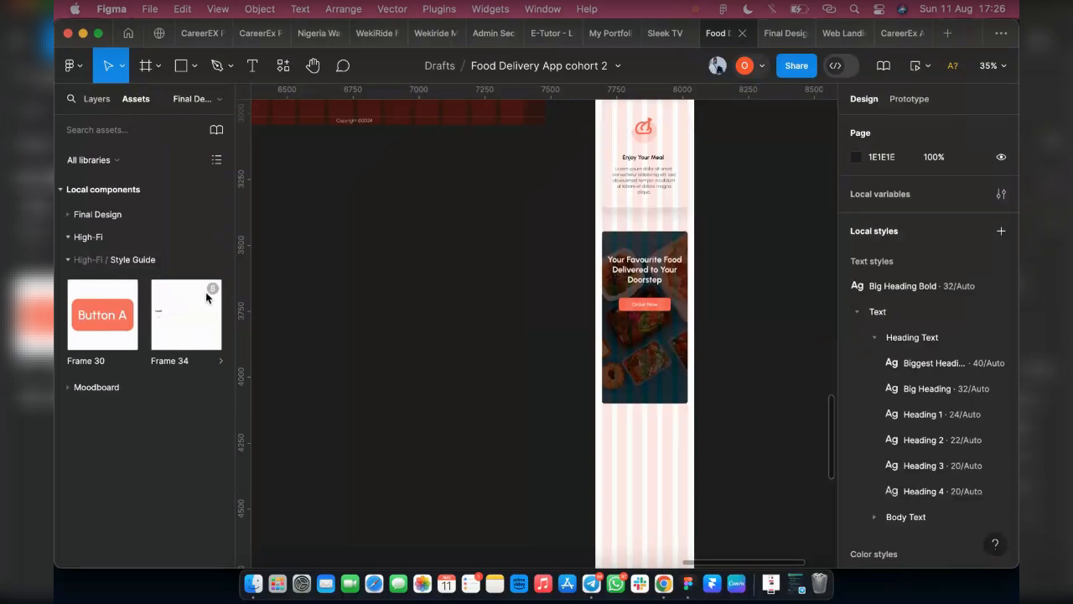
mouse_move(206, 293)
mouse_move(472, 359)
mouse_down()
mouse_move(460, 355)
mouse_move(512, 357)
mouse_move(473, 354)
mouse_up()
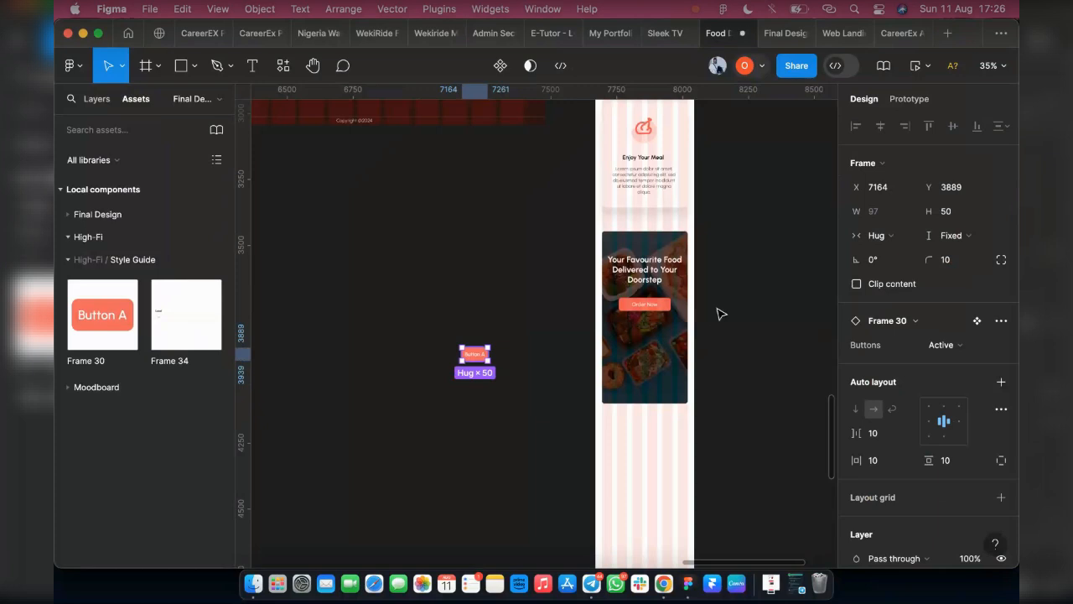
drag(473, 358, 721, 309)
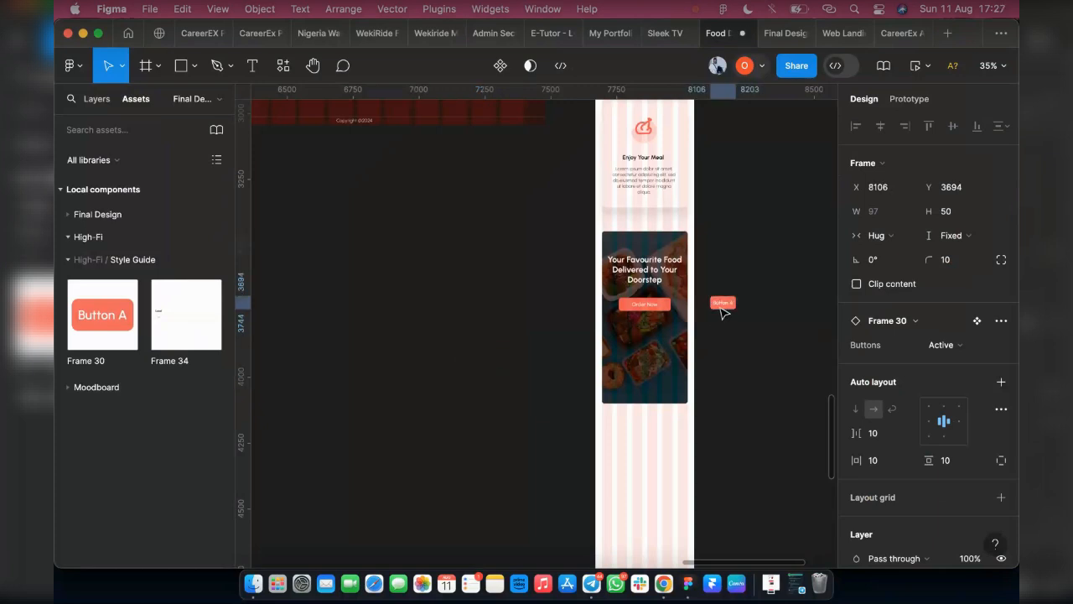
Step: Move the Button A instance into the mobile banner directly below the heading and delete the old Order Now button
scroll(574, 291, up, 1)
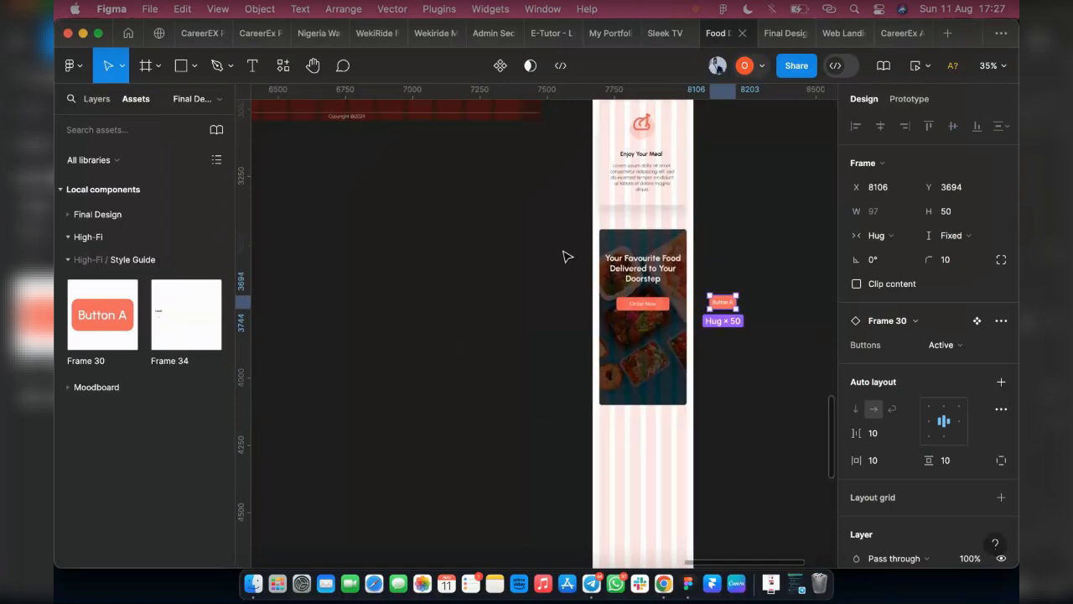
scroll(726, 302, up, 3)
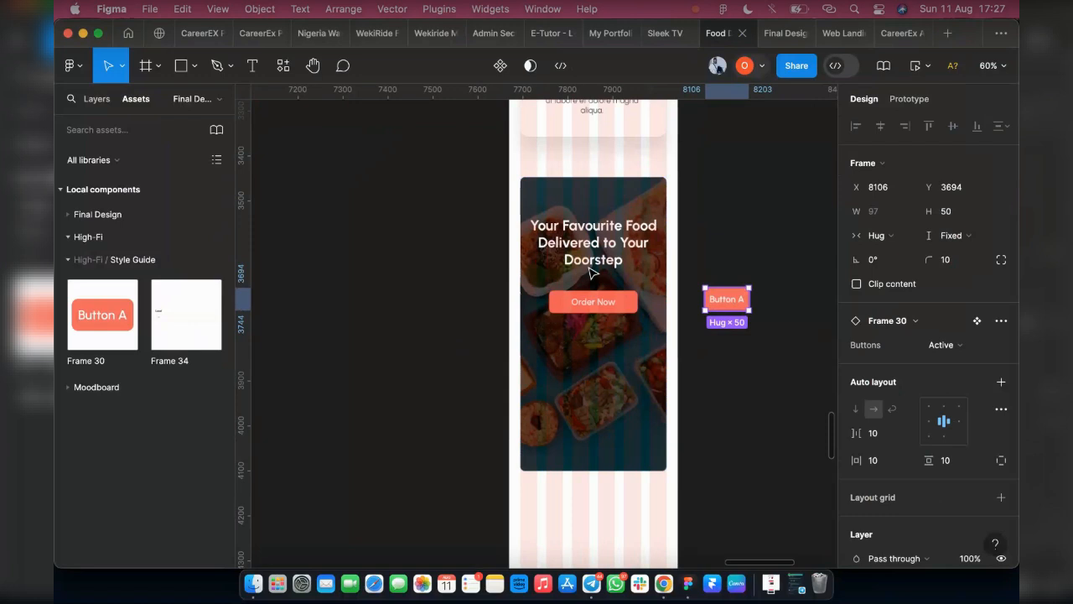
drag(590, 267, 623, 304)
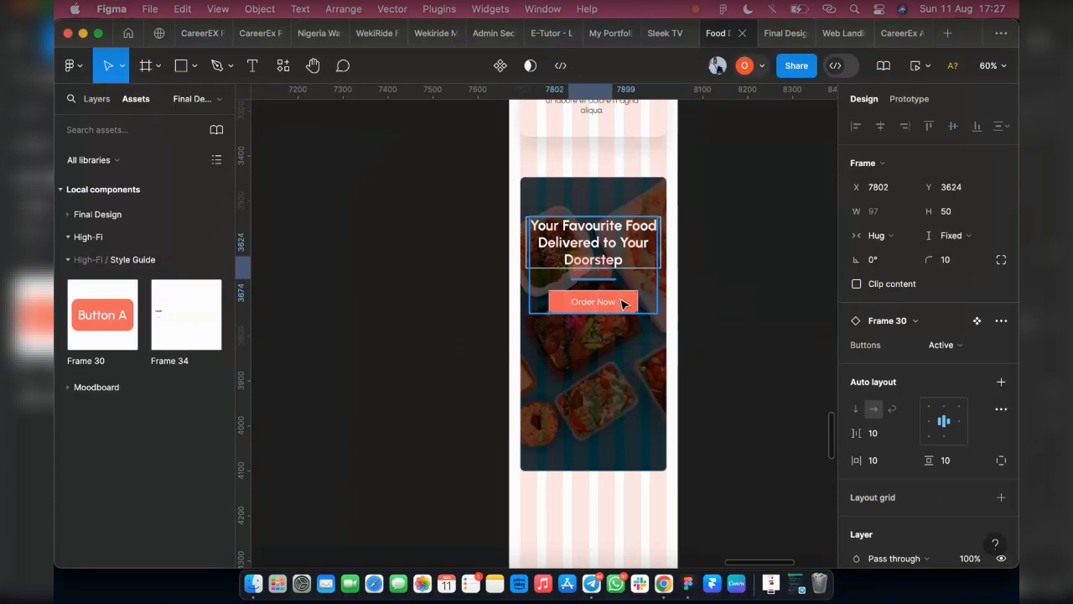
drag(599, 250, 601, 253)
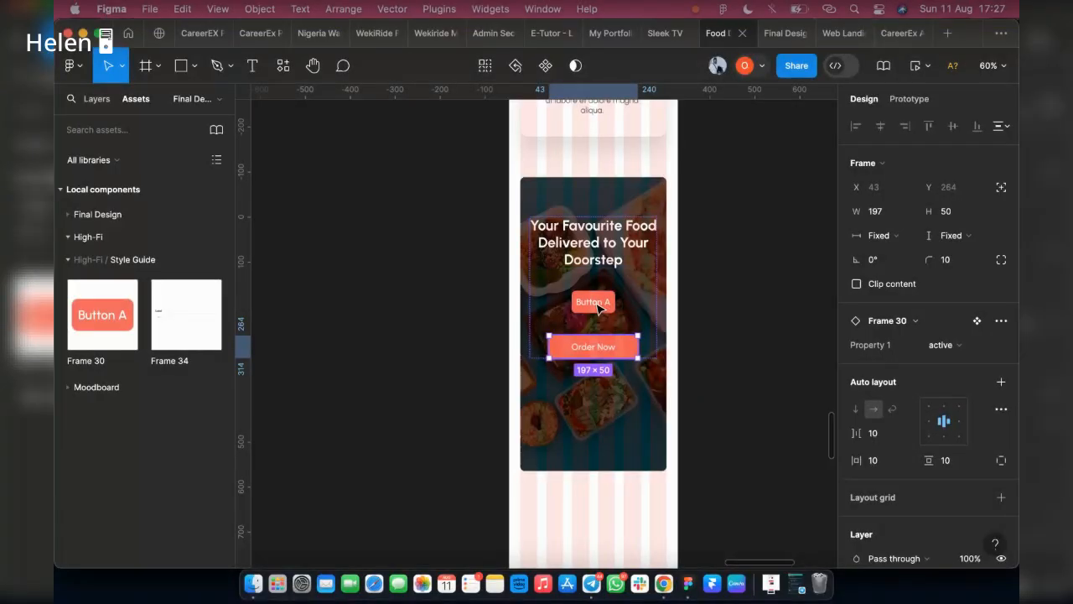
key(Delete)
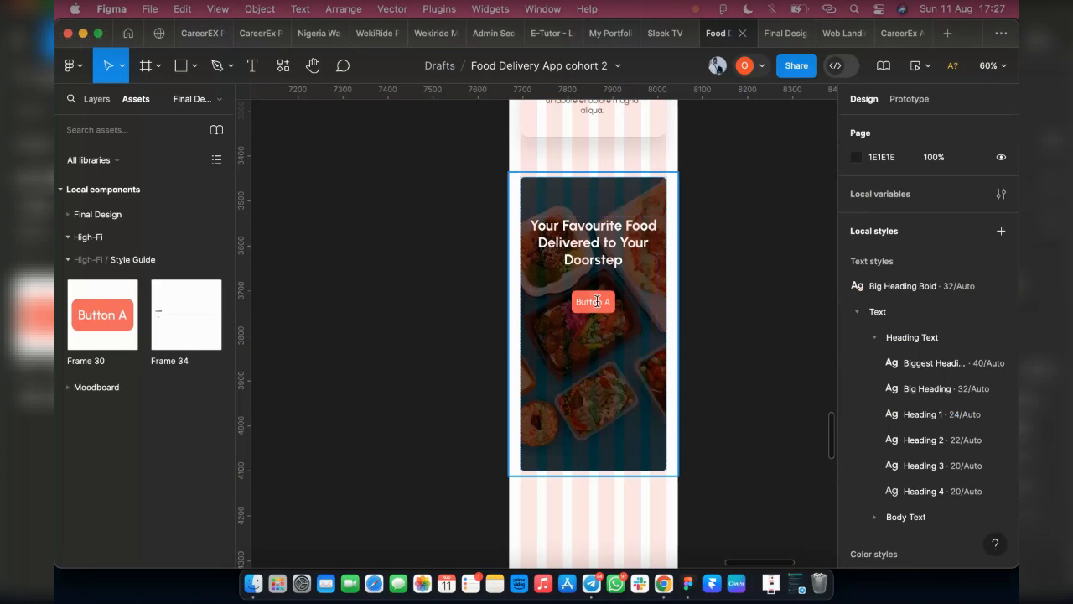
Step: Change the label of the new banner button to "Order Now"
double_click(596, 301)
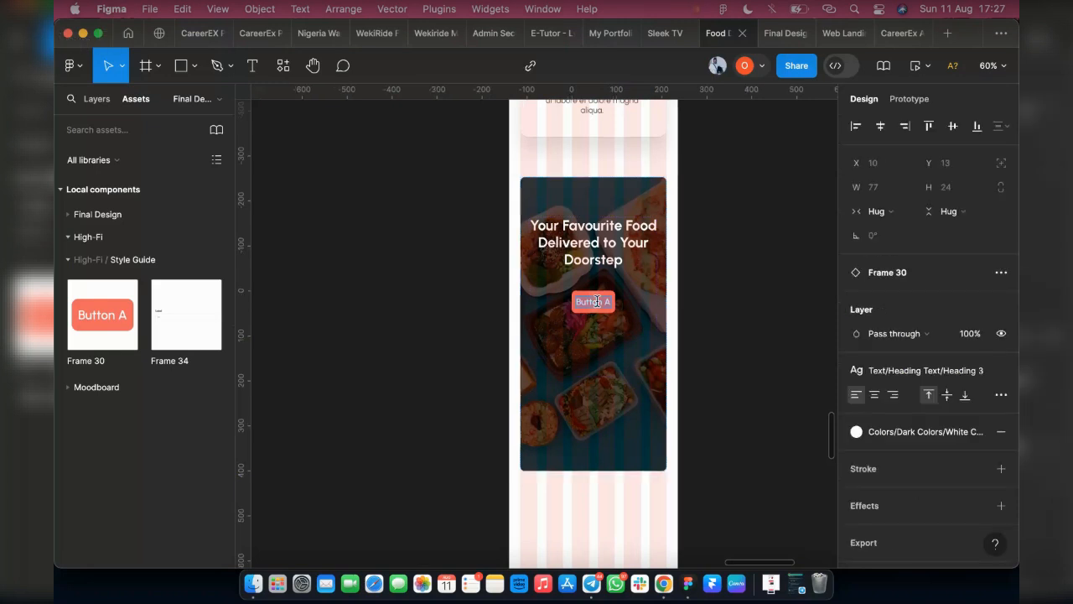
text(Order)
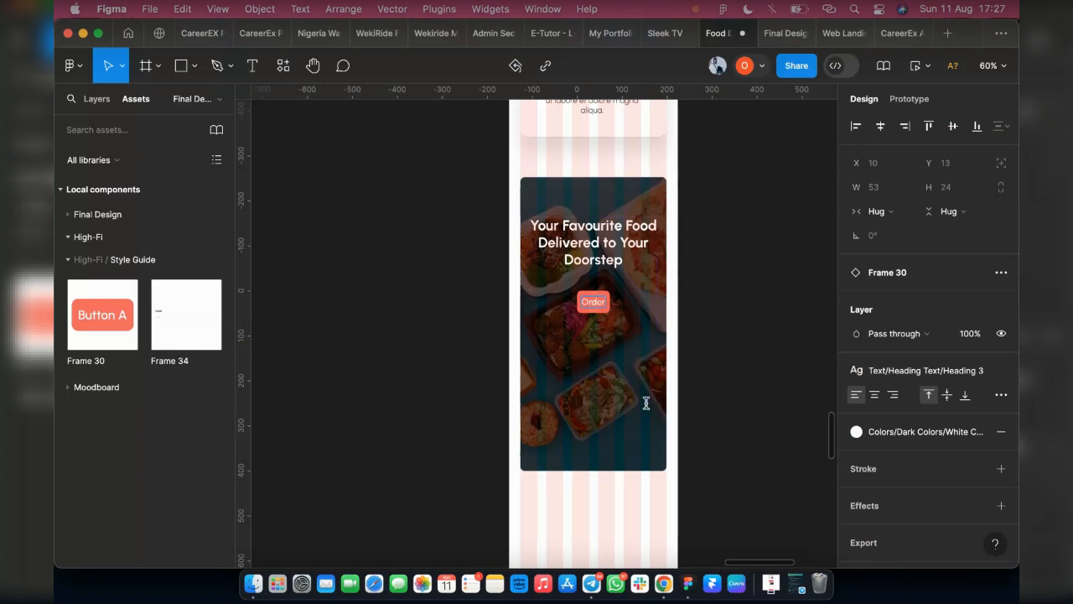
text( Now)
key(Escape)
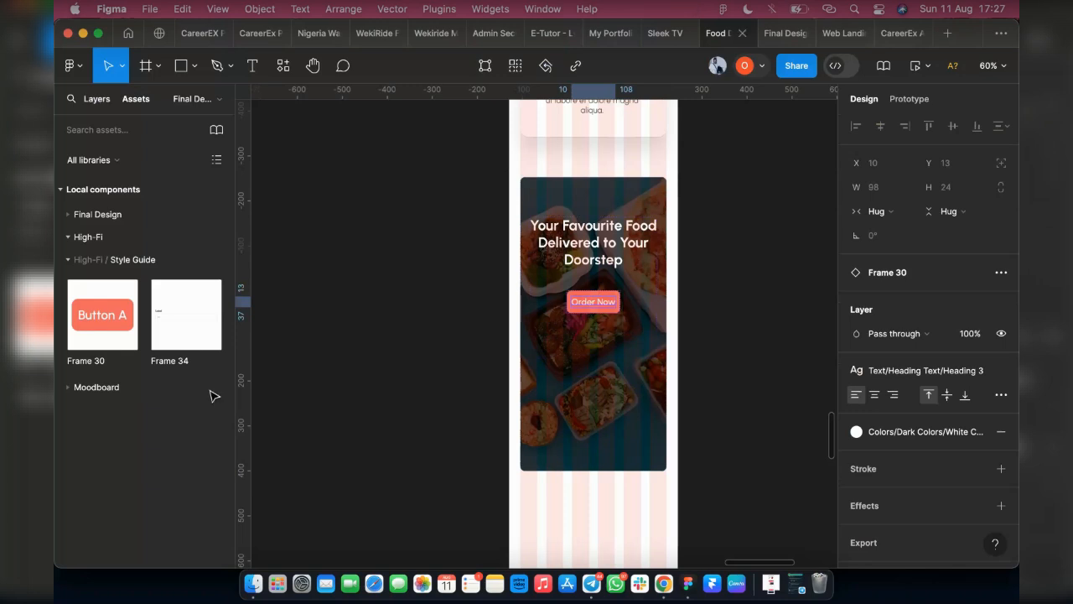
Step: Show the layers again and set the width of the mobile banner's Order Now button to 200
key(alt+1)
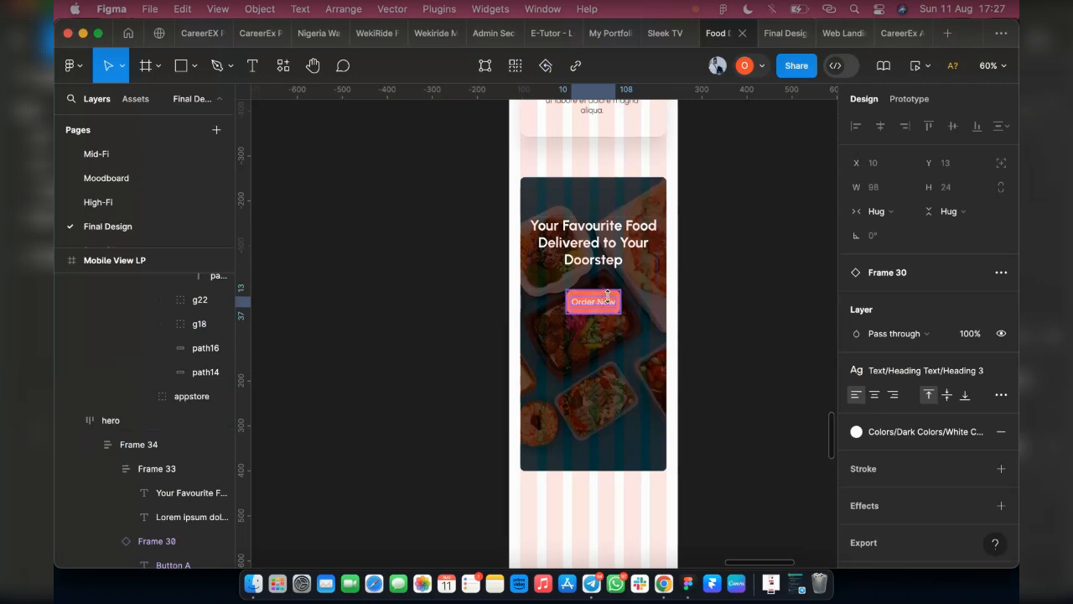
click(608, 295)
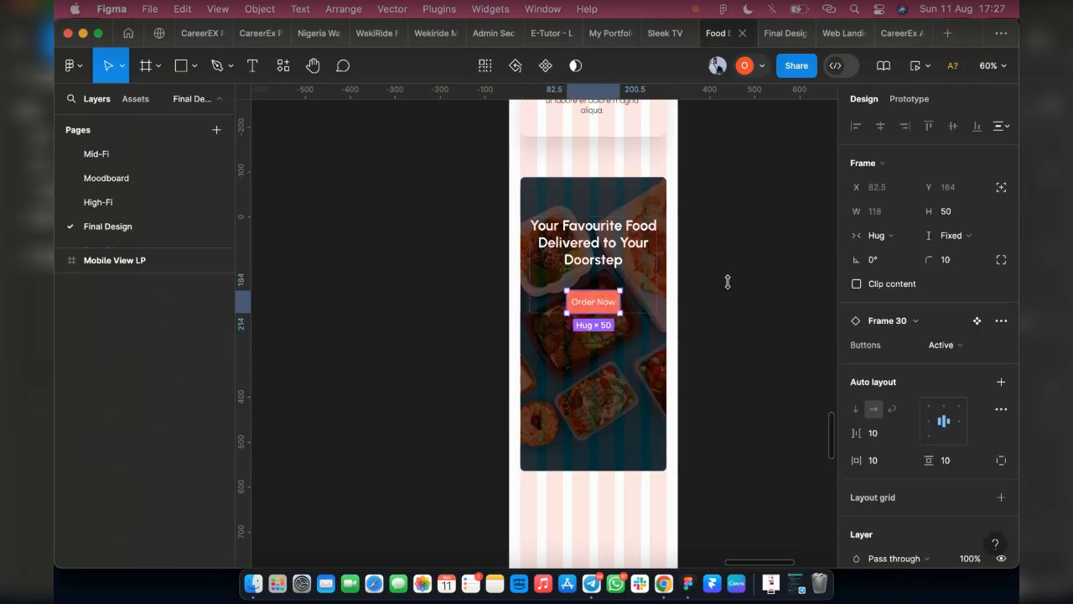
click(604, 292)
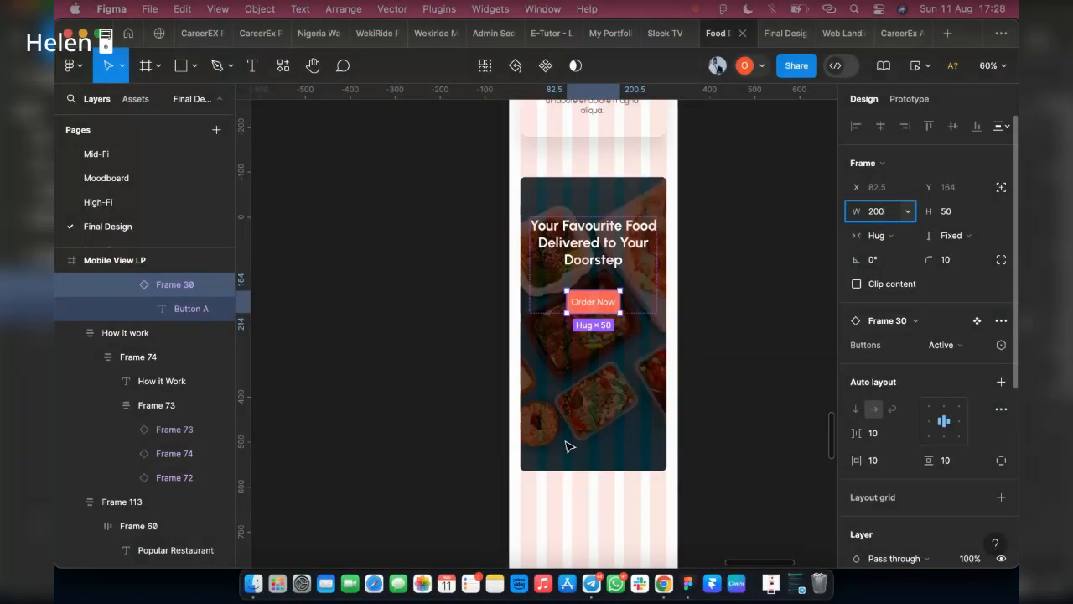
key(Return)
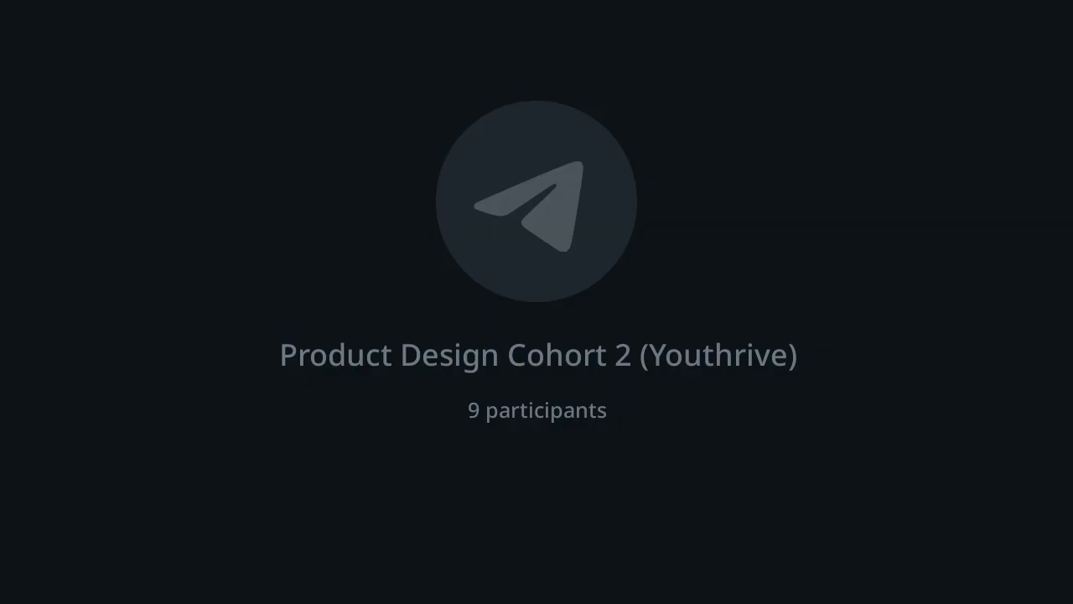
Step: Rename the mobile banner section's layer to "banner"
double_click(126, 291)
key(BackSpace)
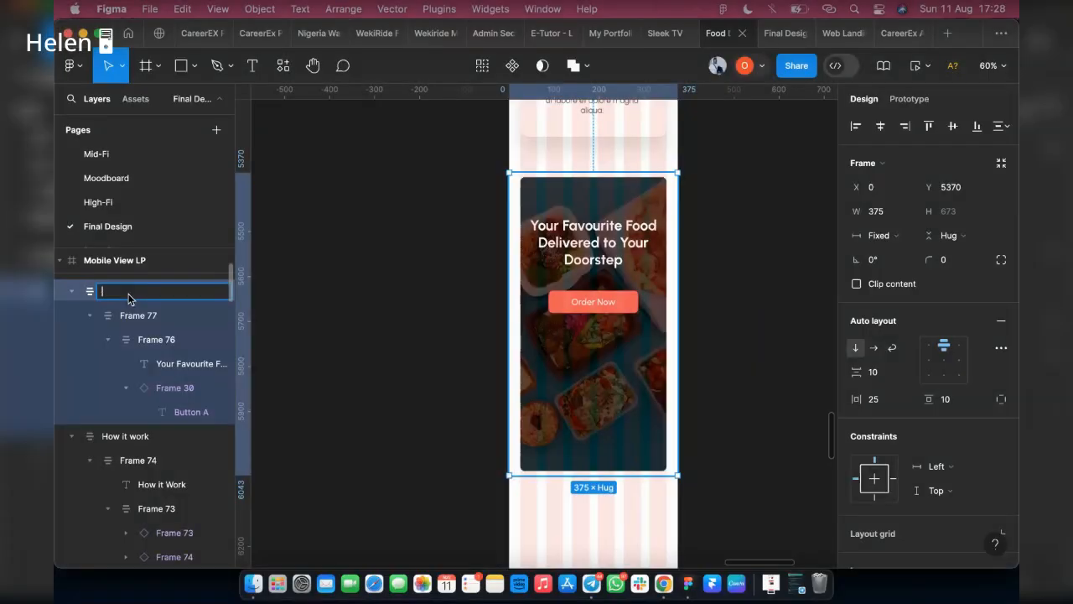
text(banner)
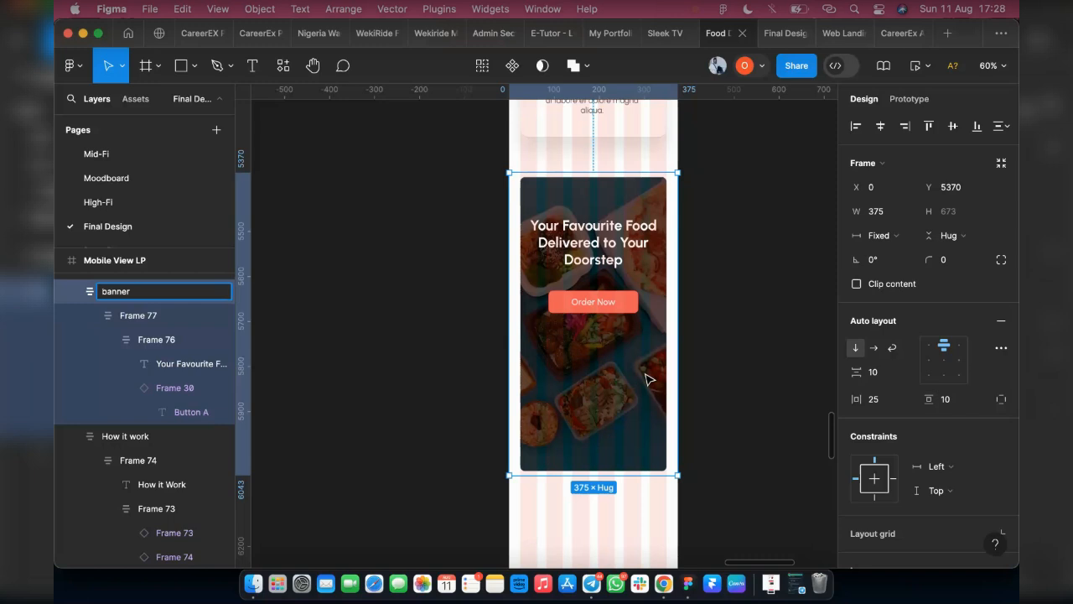
click(421, 379)
Step: Duplicate the desktop landing page's FAQ section and place the copy on the empty canvas beside the mobile frame
scroll(420, 379, down, 3)
scroll(338, 352, up, 5)
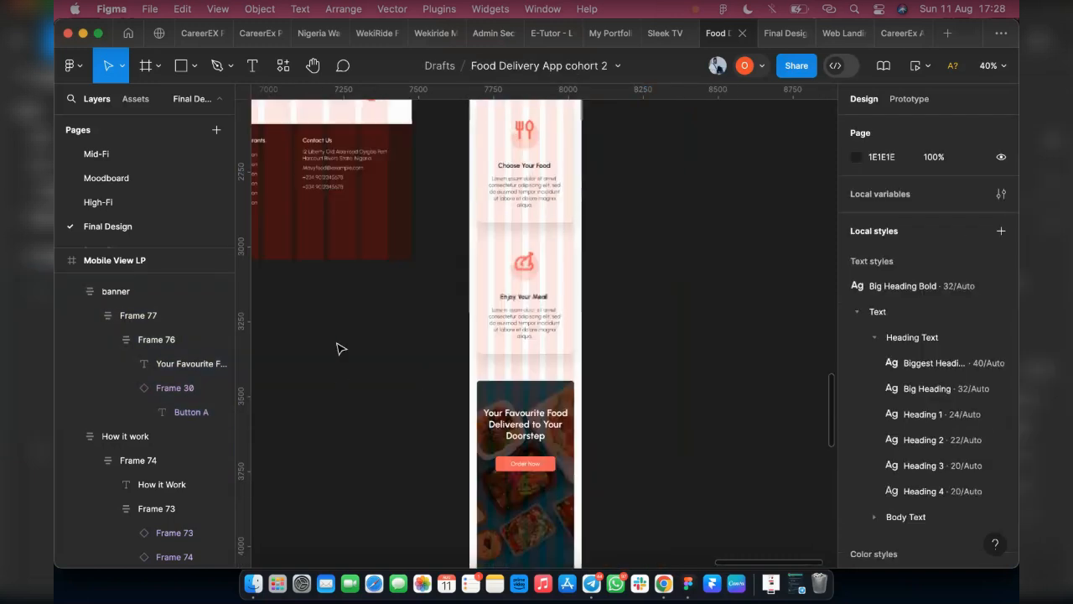
scroll(323, 188, up, 2)
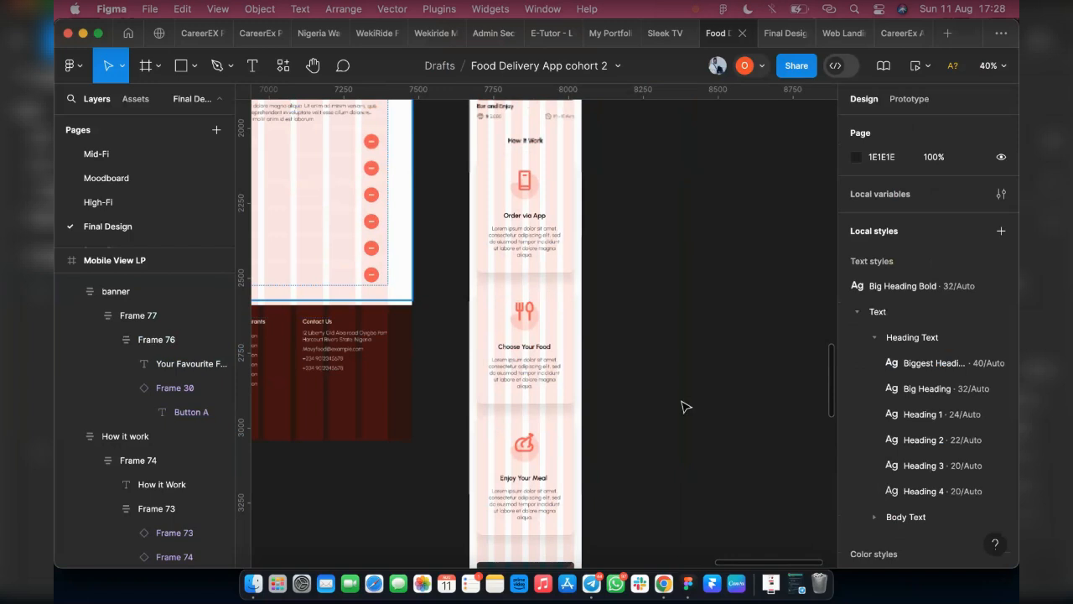
double_click(378, 280)
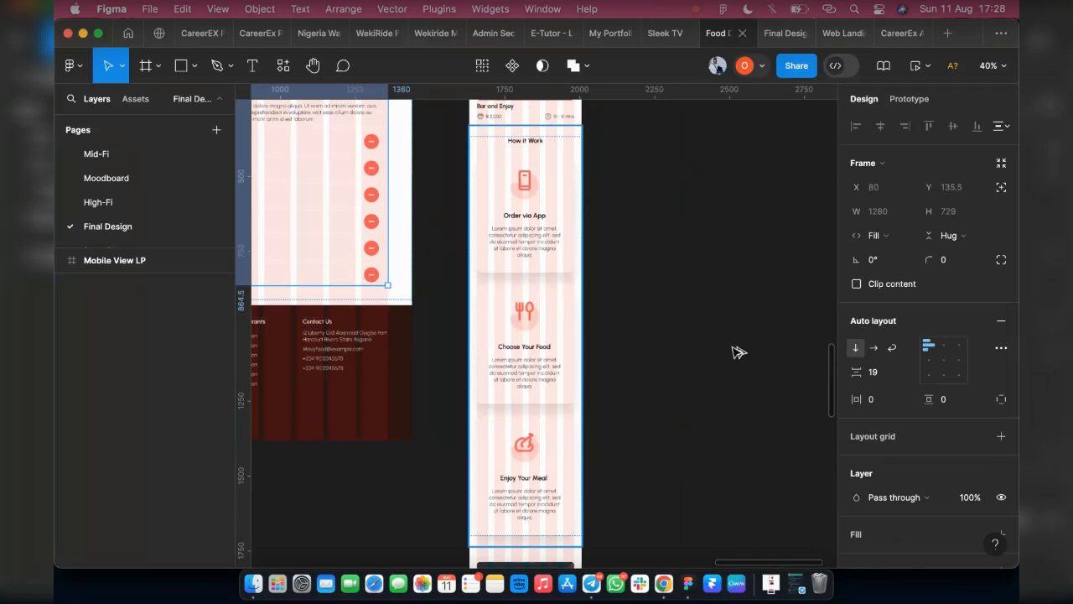
key(Escape)
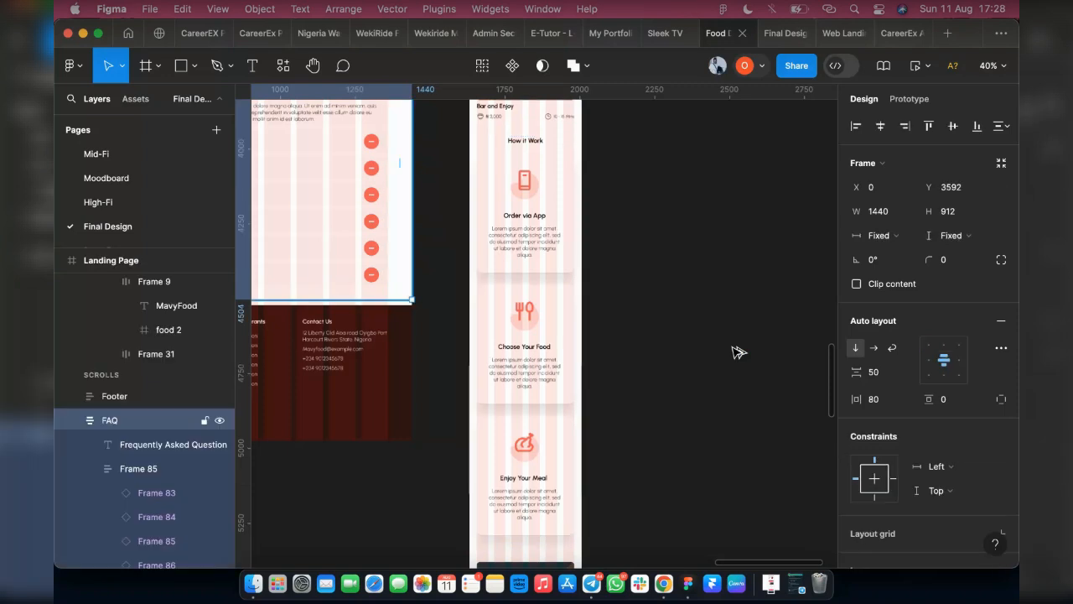
key(super+d)
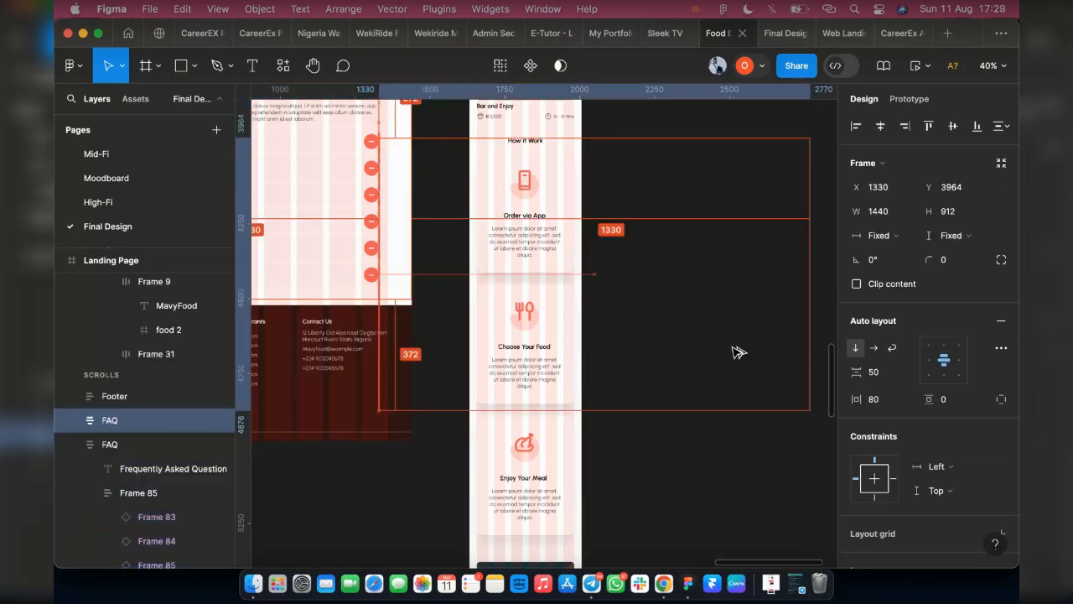
drag(738, 352, 737, 353)
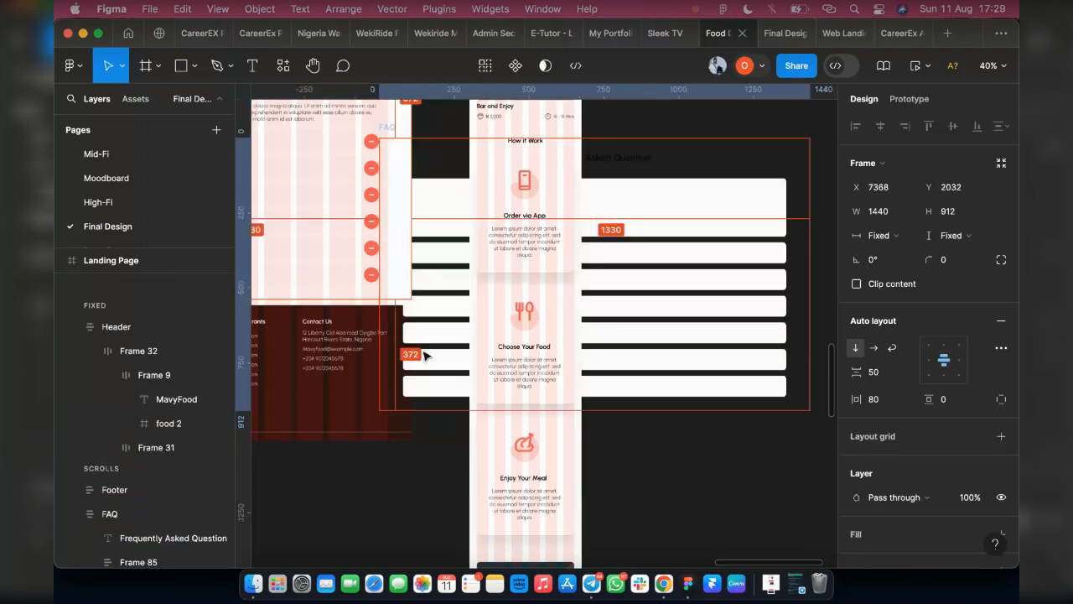
scroll(453, 356, right, 3)
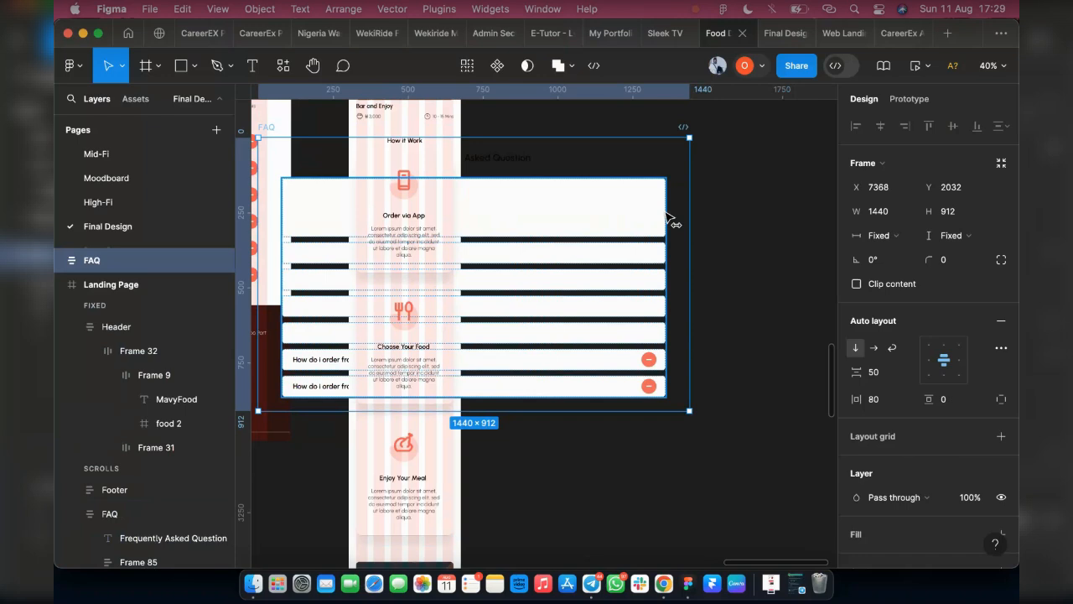
drag(668, 220, 731, 212)
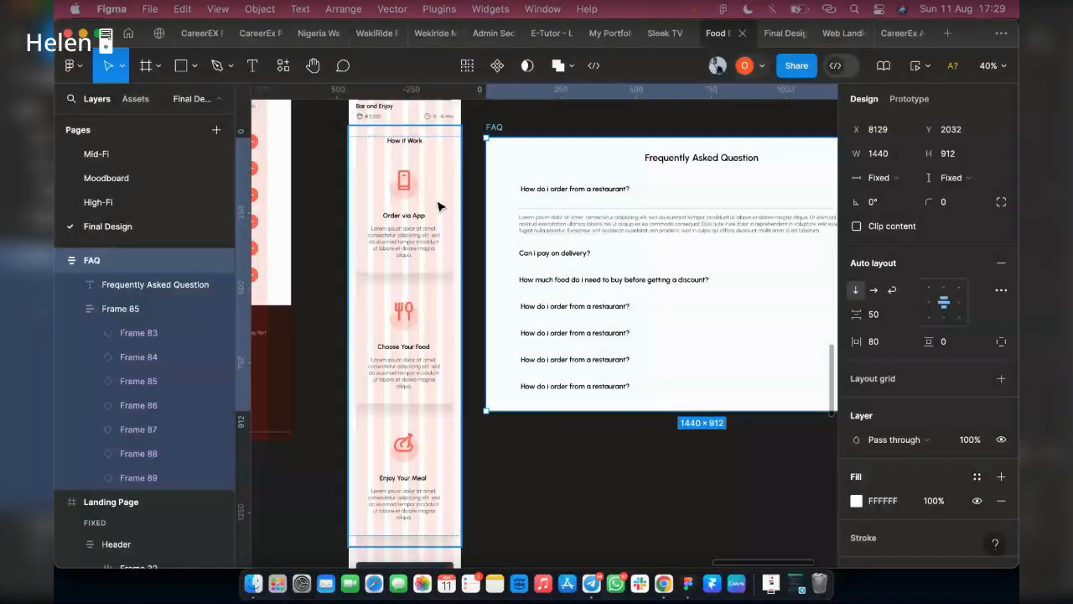
Step: Try to narrow all seven question cards in the copied FAQ section together to a width of about 406
scroll(439, 206, right, 3)
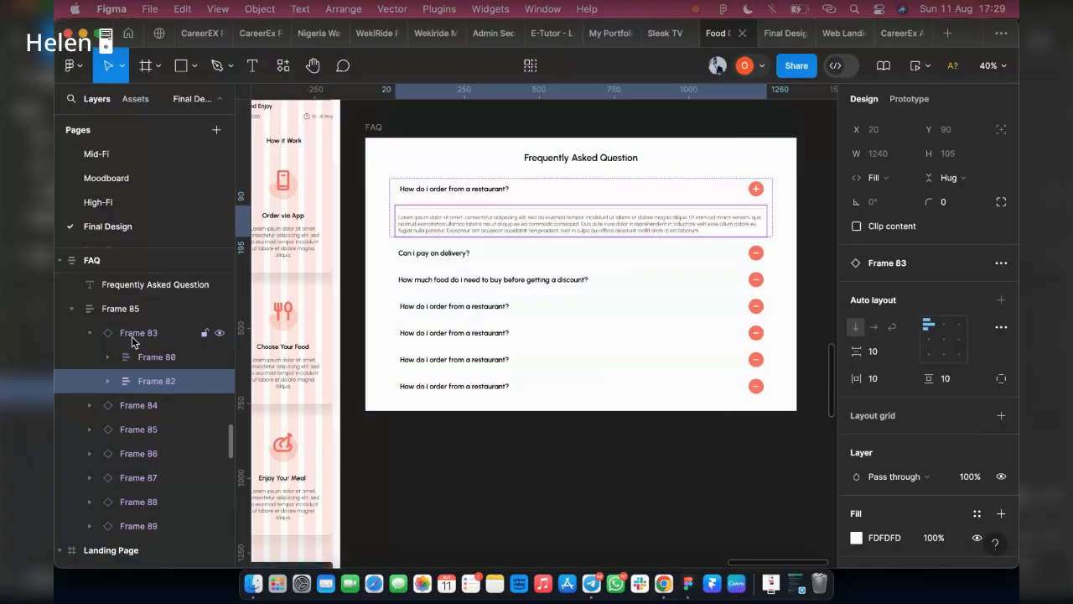
key(shift+Return)
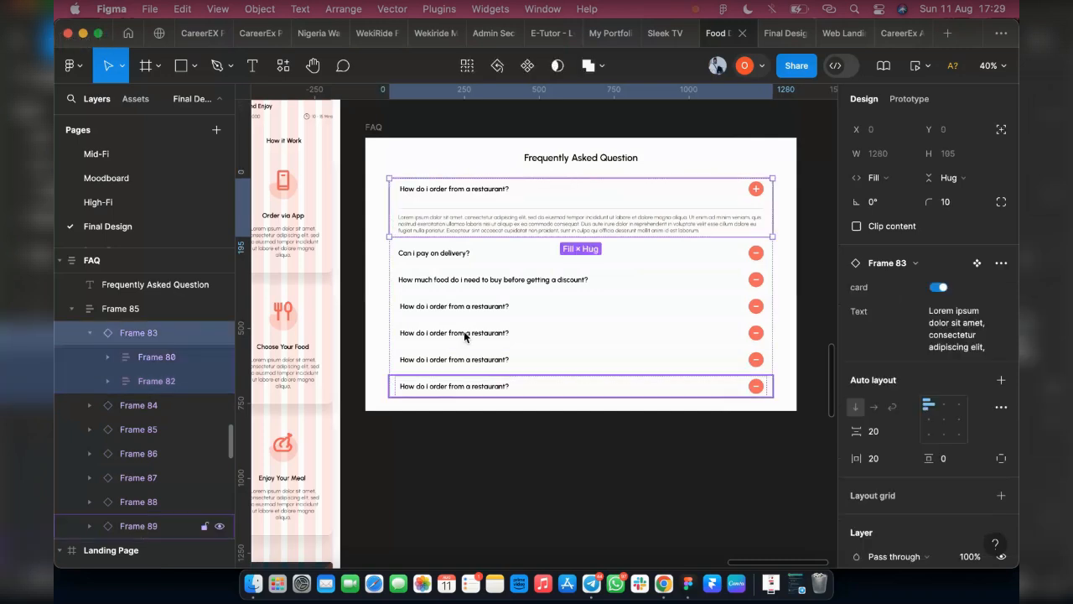
key(super+a)
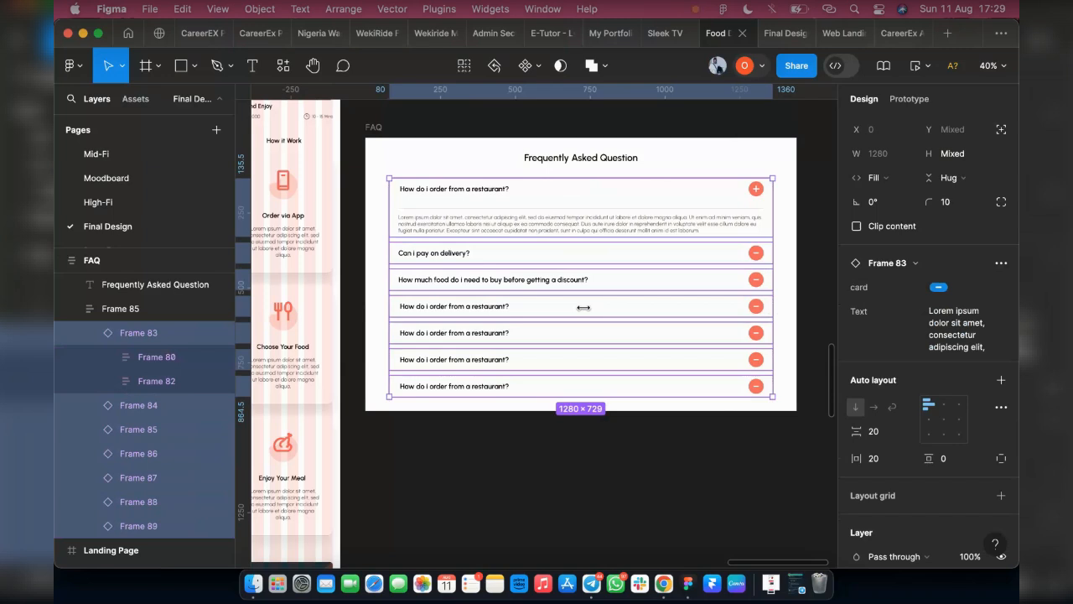
key(super+z)
drag(584, 308, 564, 308)
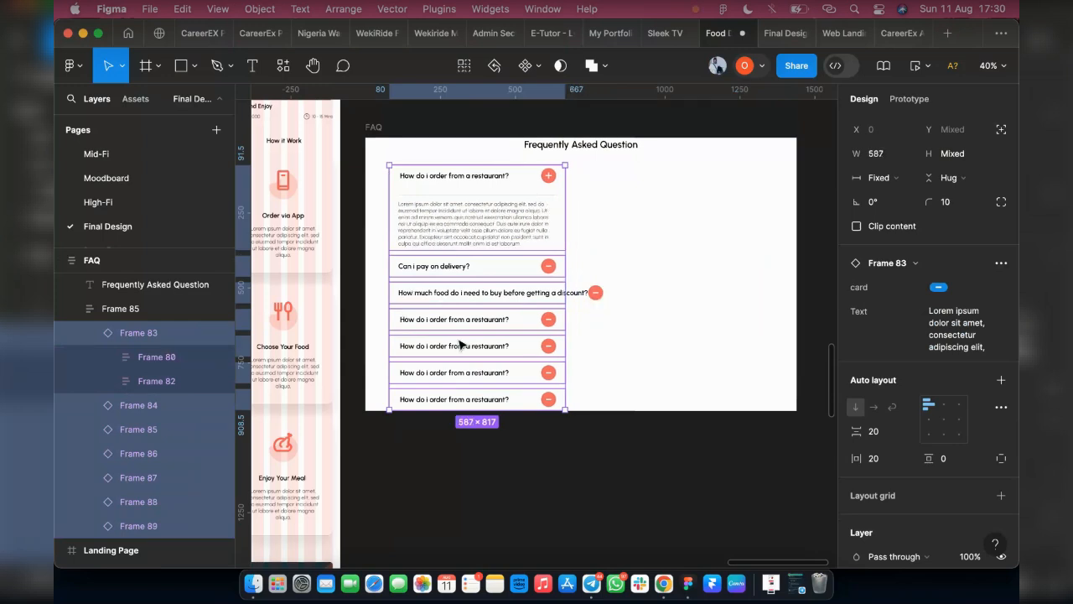
drag(565, 322, 561, 322)
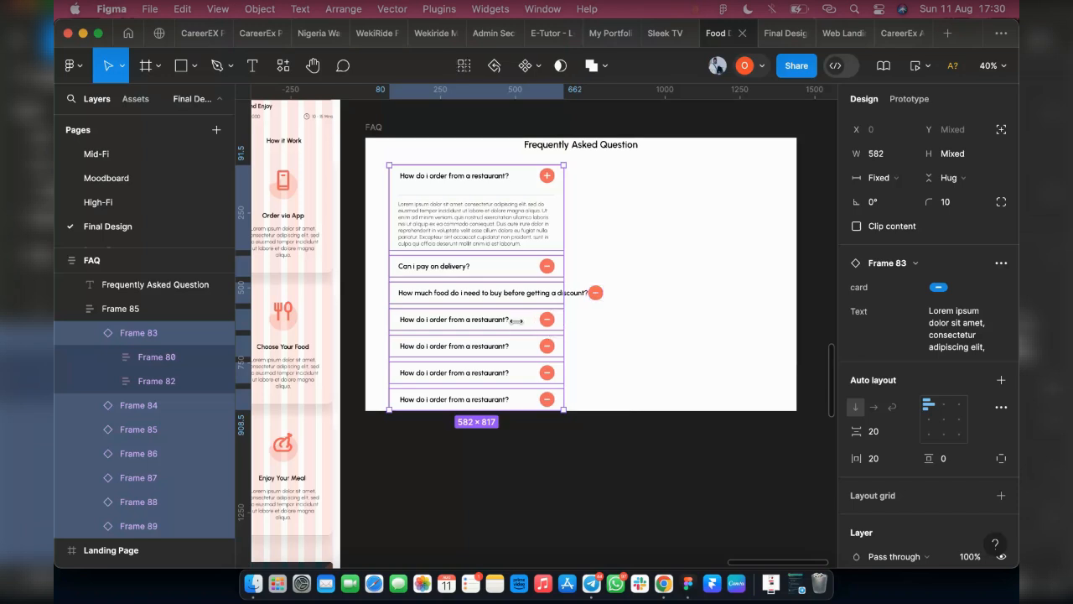
drag(516, 321, 511, 322)
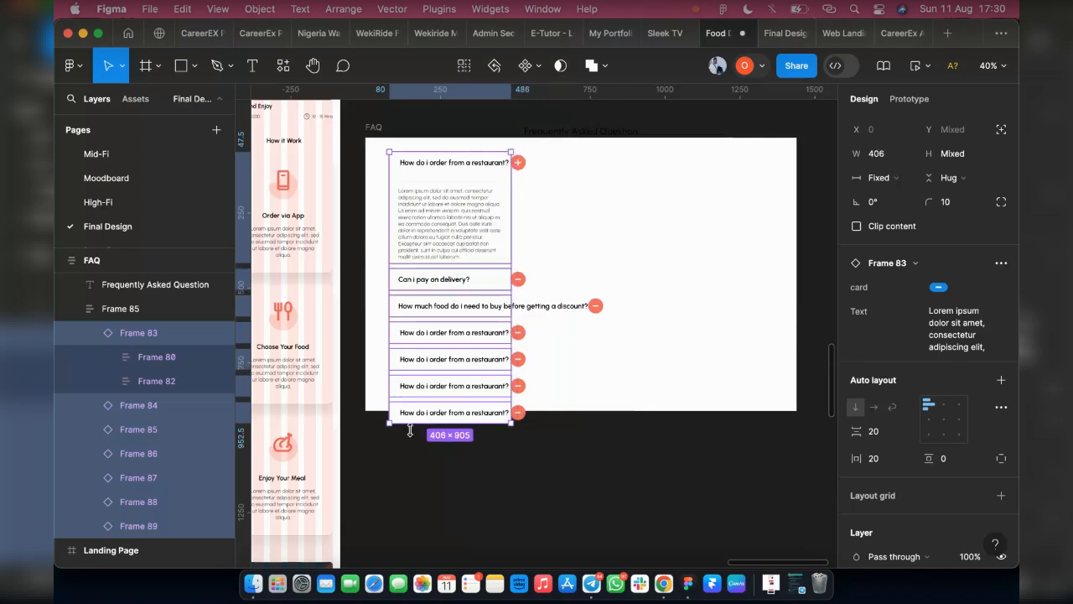
Step: Undo the width changes on the copied FAQ section's question cards
scroll(412, 433, up, 1)
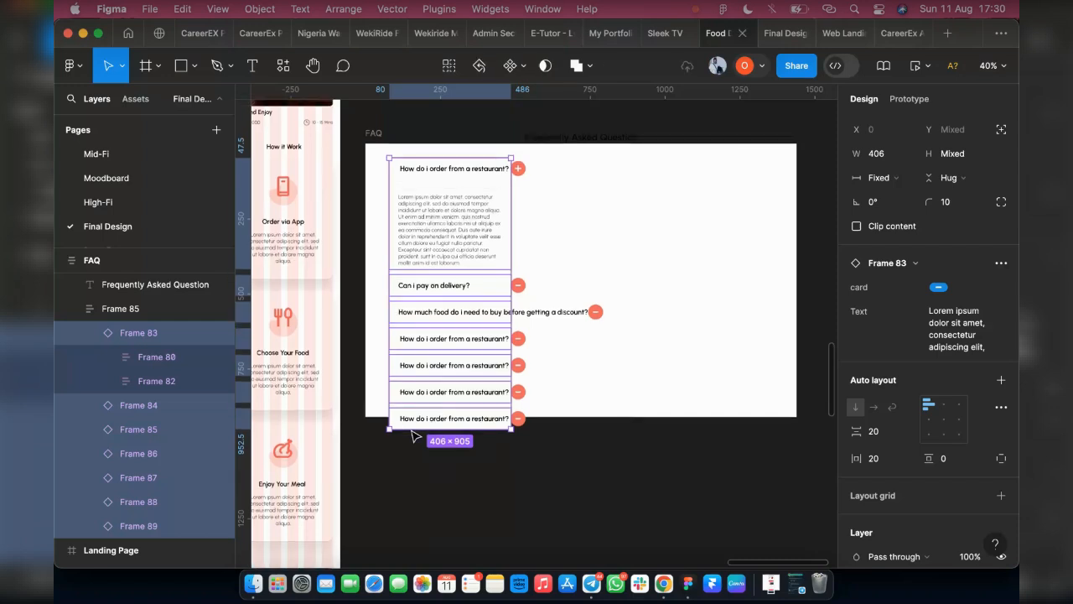
scroll(414, 435, up, 3)
key(super+z)
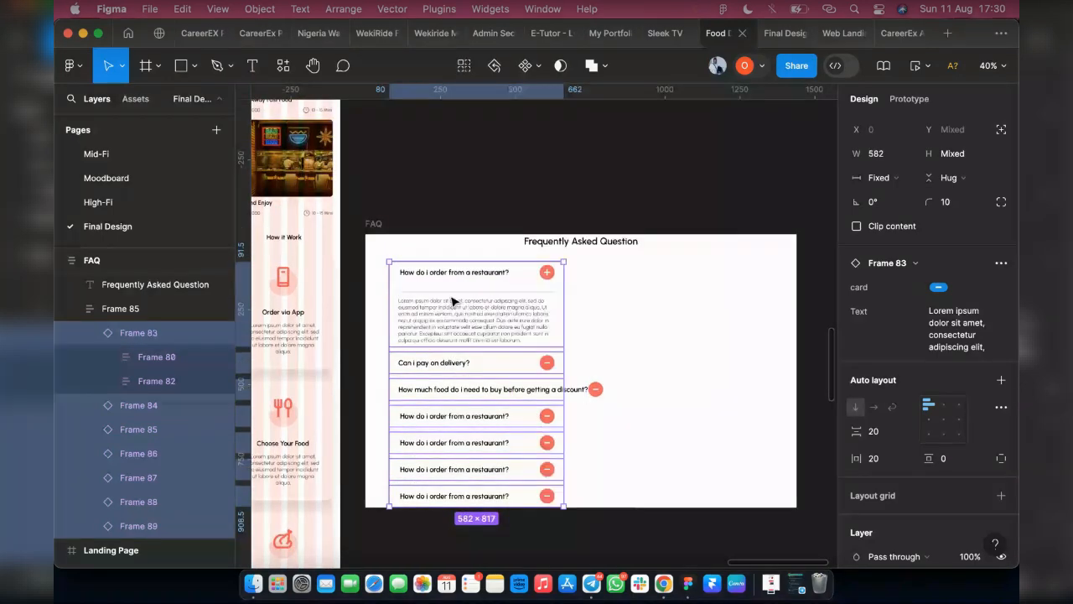
key(super+z)
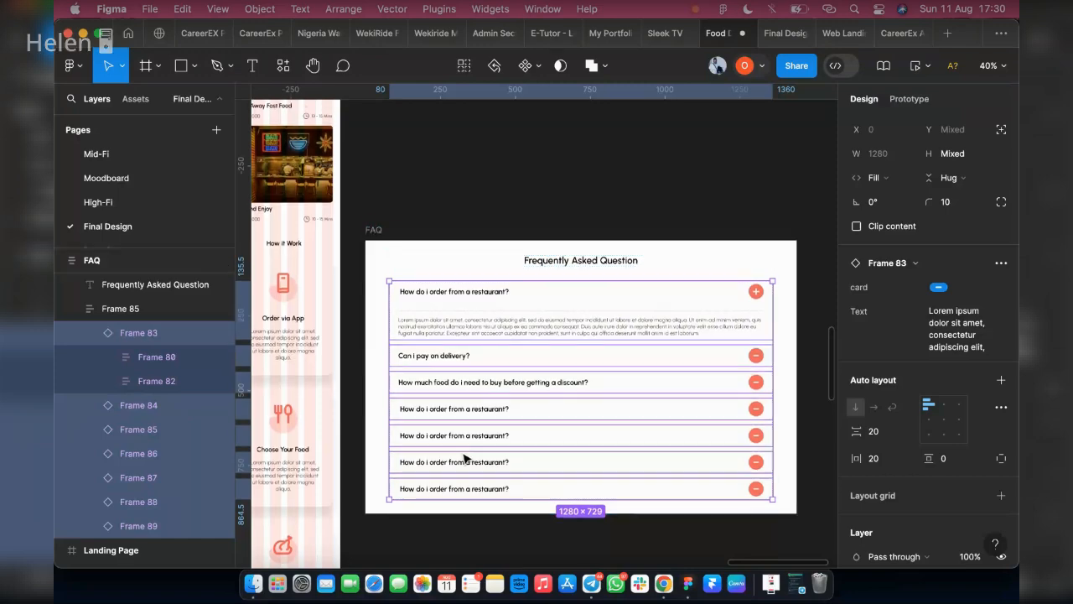
Step: In the main Frame 83 component, make the expanded card's question text fill its container horizontally and align it left
scroll(445, 455, up, 5)
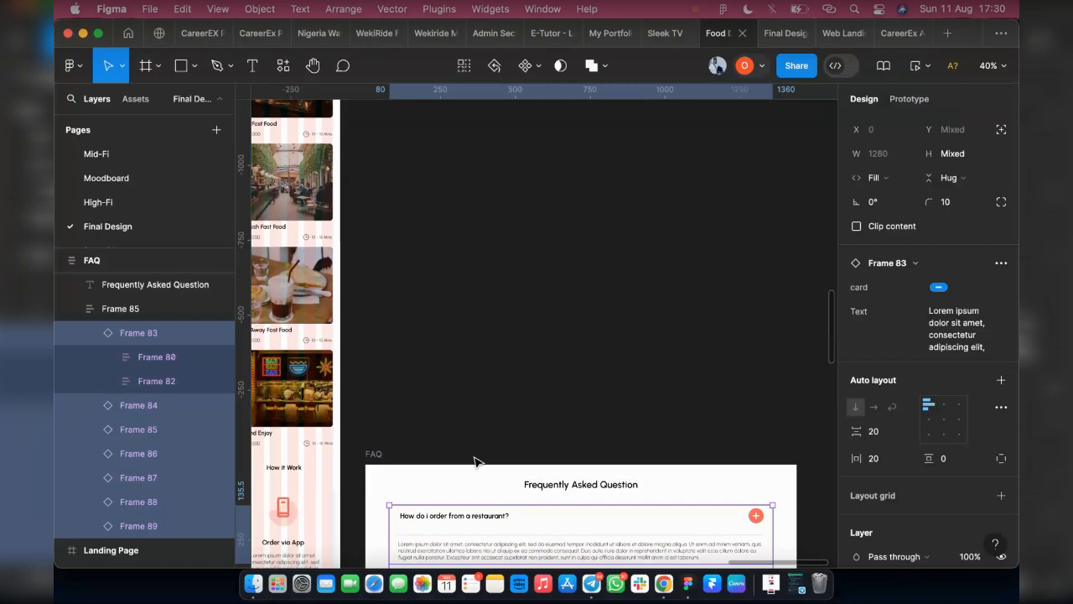
scroll(474, 461, up, 15)
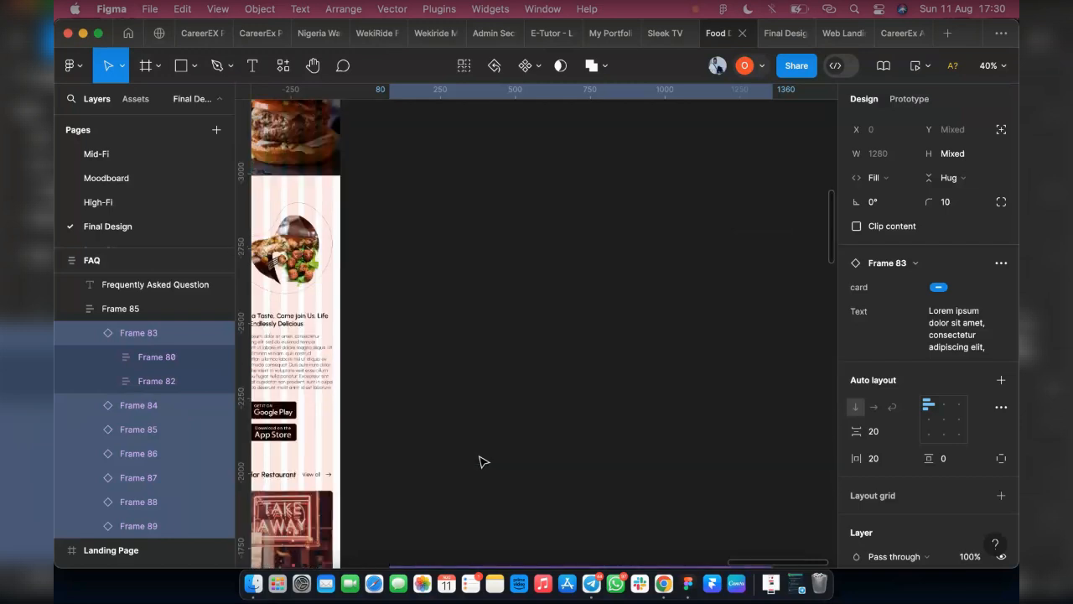
scroll(483, 461, up, 20)
scroll(436, 335, left, 2)
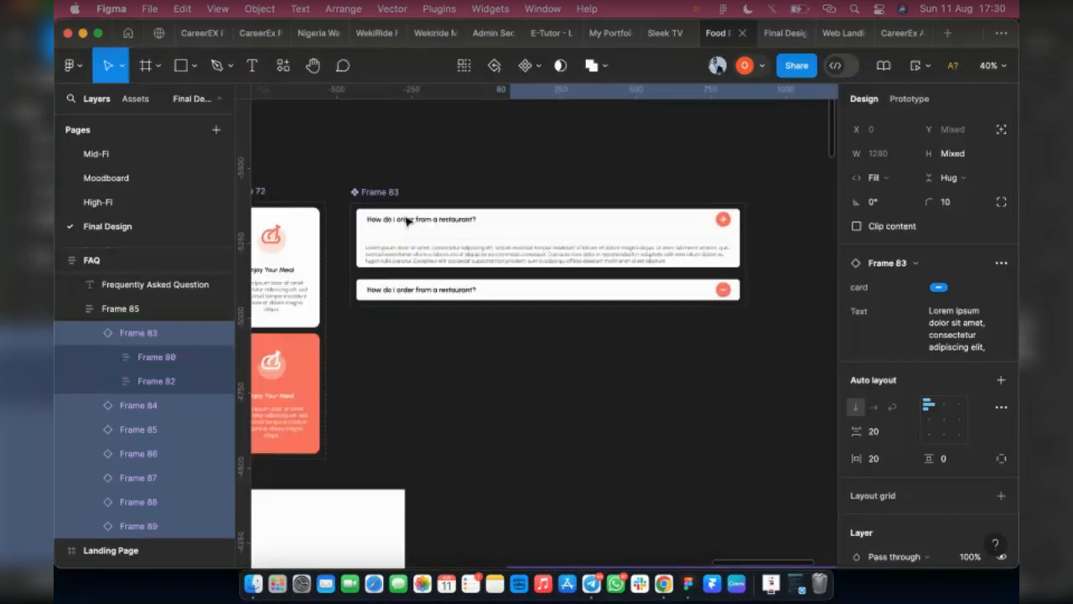
scroll(407, 220, up, 1)
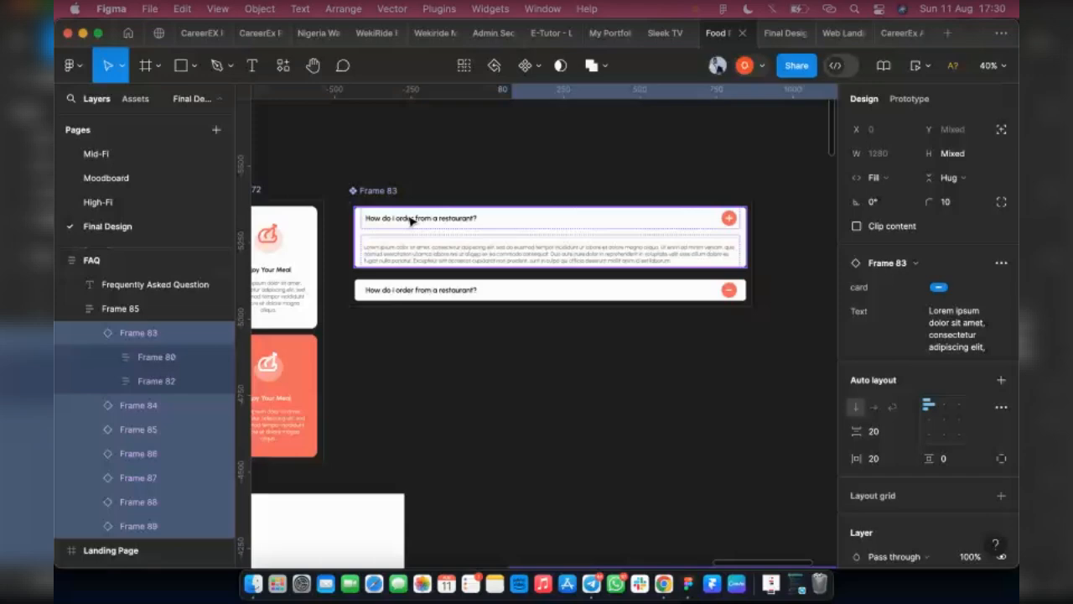
scroll(426, 266, up, 10)
click(414, 288)
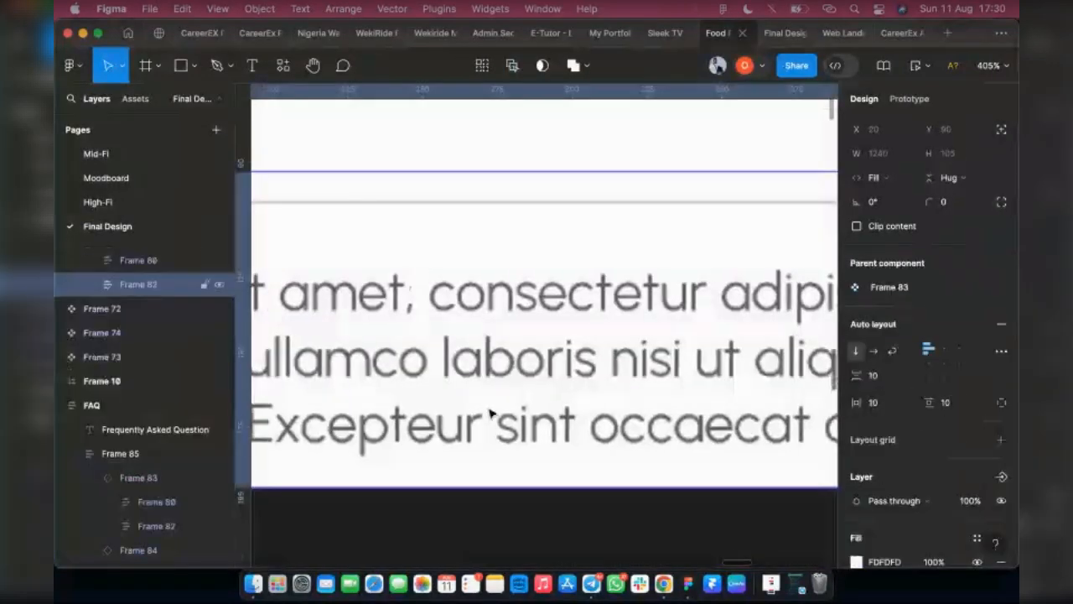
scroll(490, 413, down, 5)
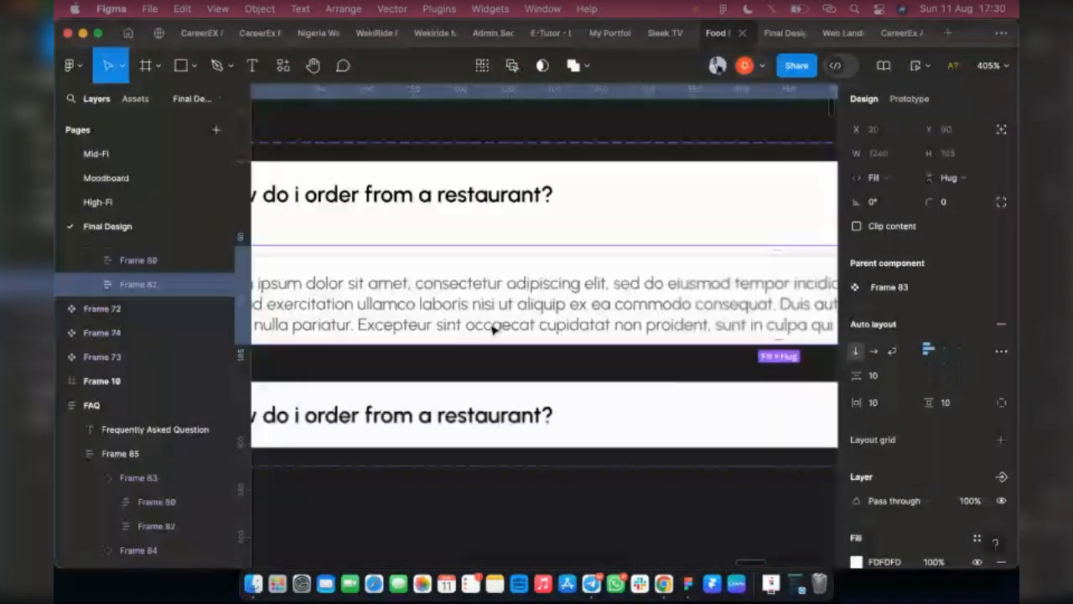
double_click(476, 198)
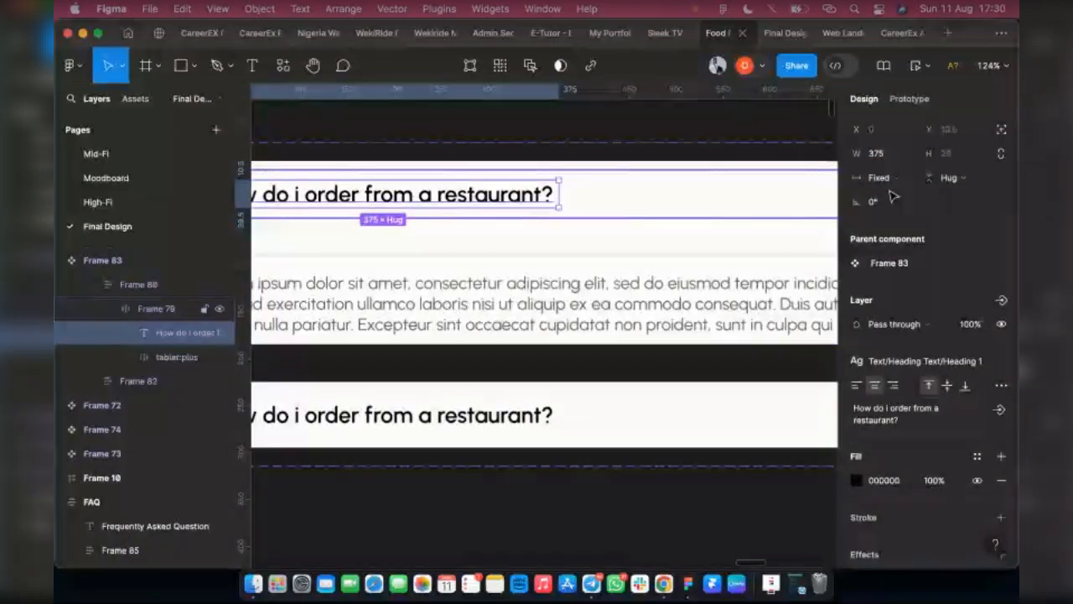
key(Return)
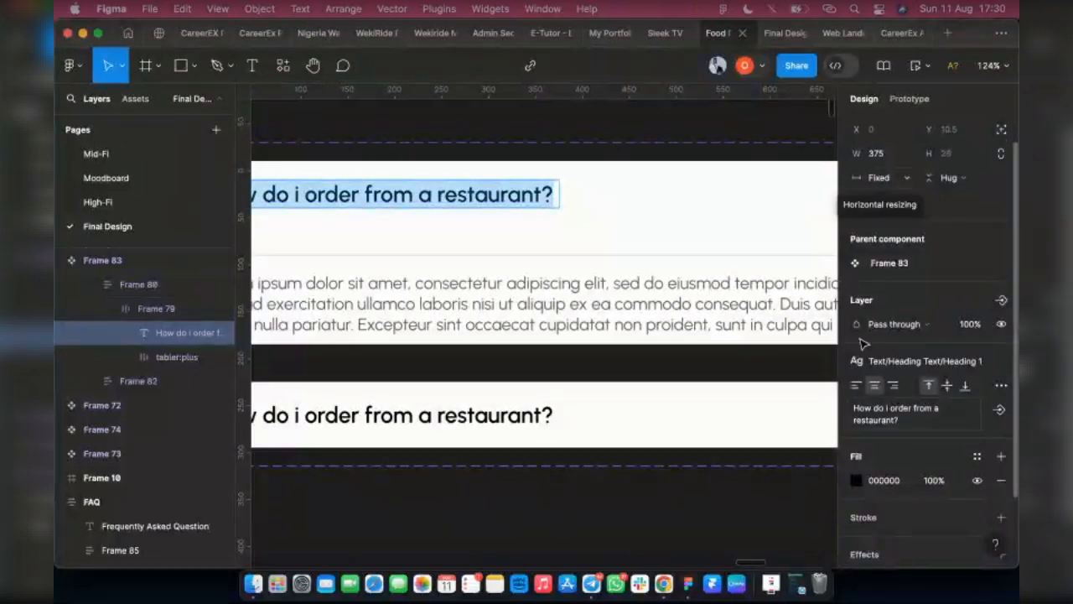
key(Escape)
key(Escape)
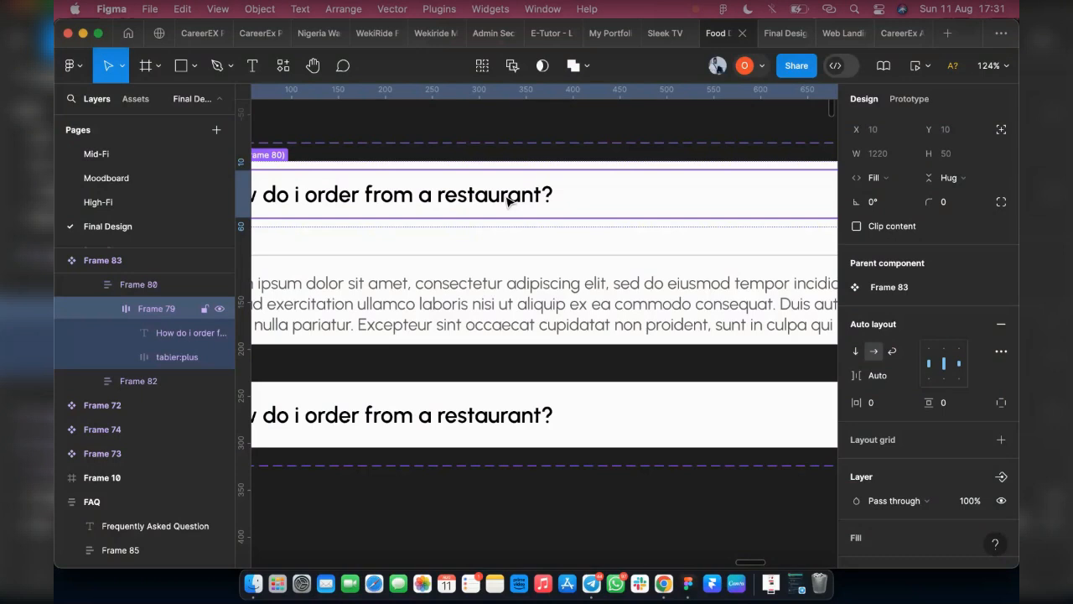
key(Return)
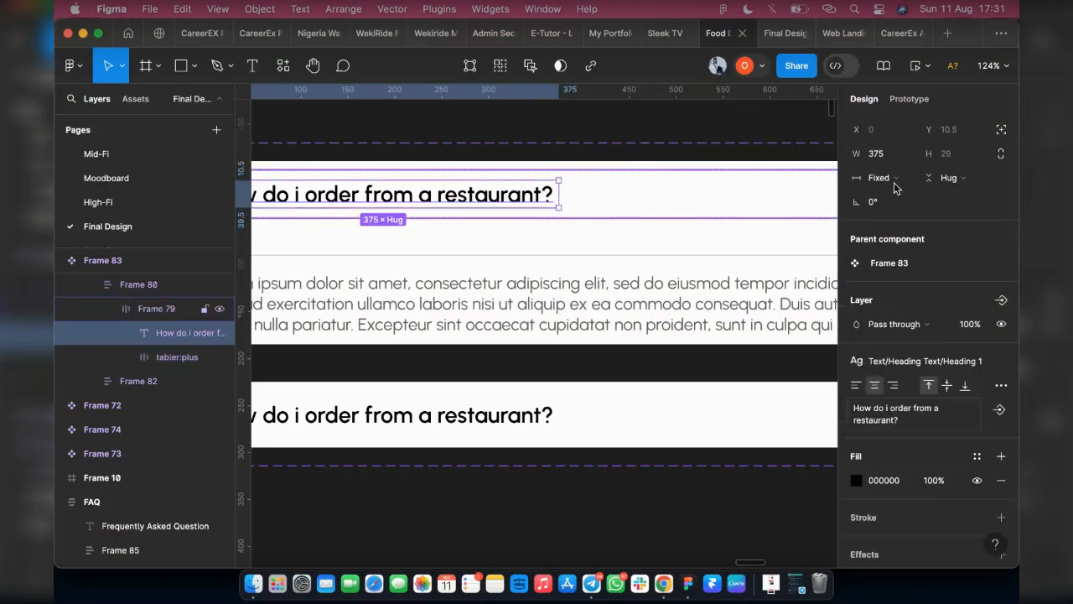
click(893, 181)
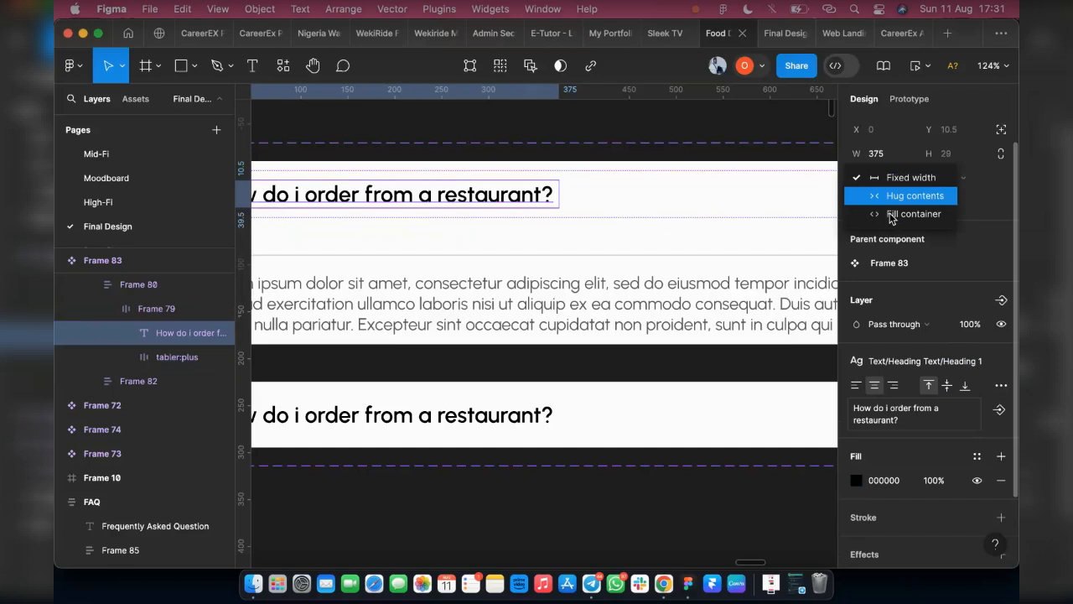
click(891, 216)
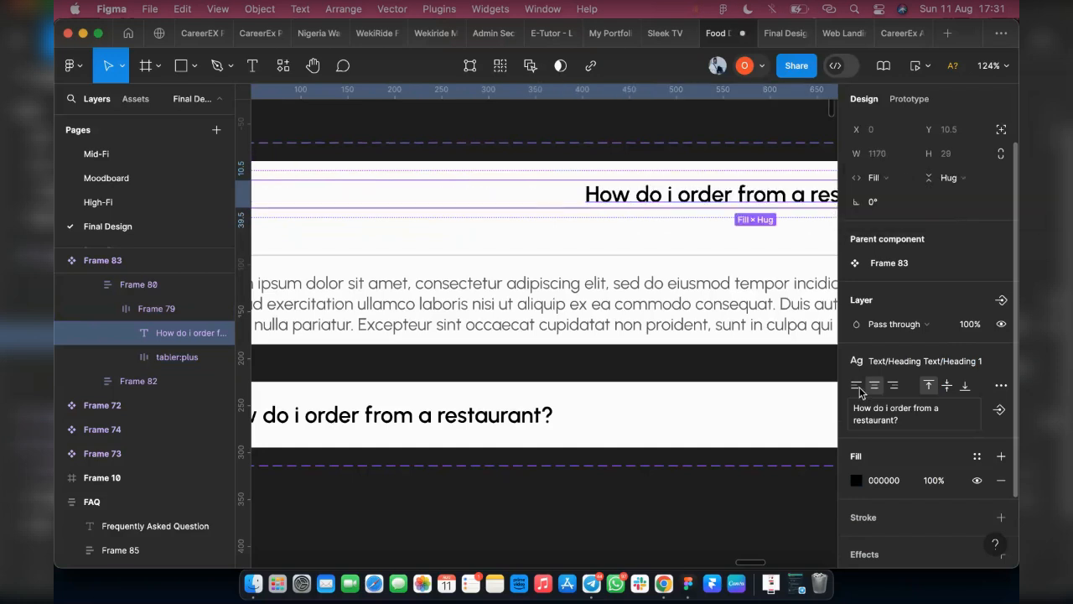
click(856, 389)
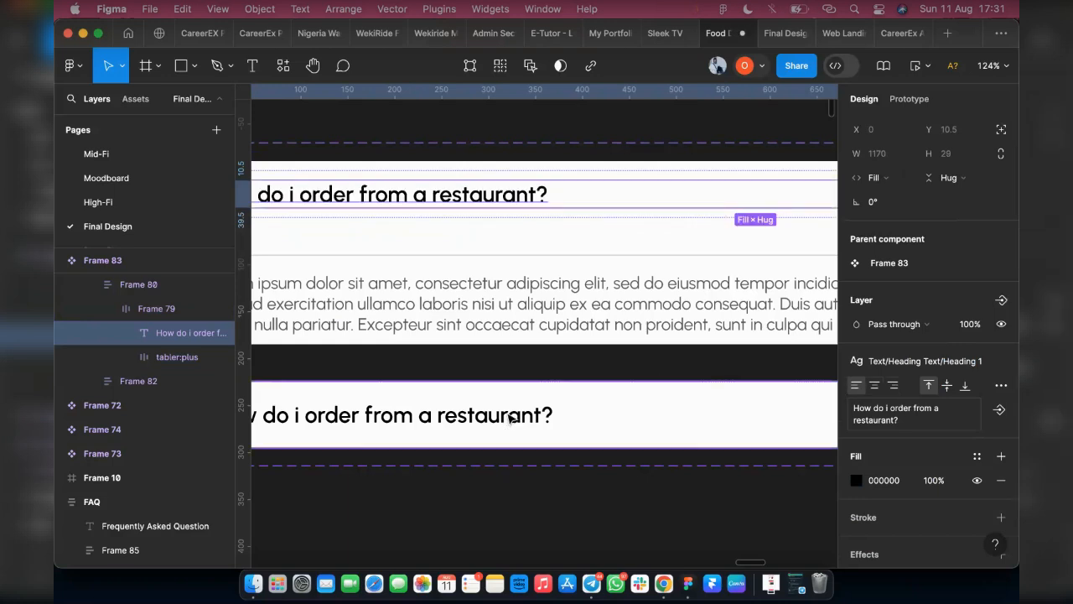
Step: Make the collapsed card variant's question text in Frame 83 fill its container horizontally and align it left
key(shift+Return)
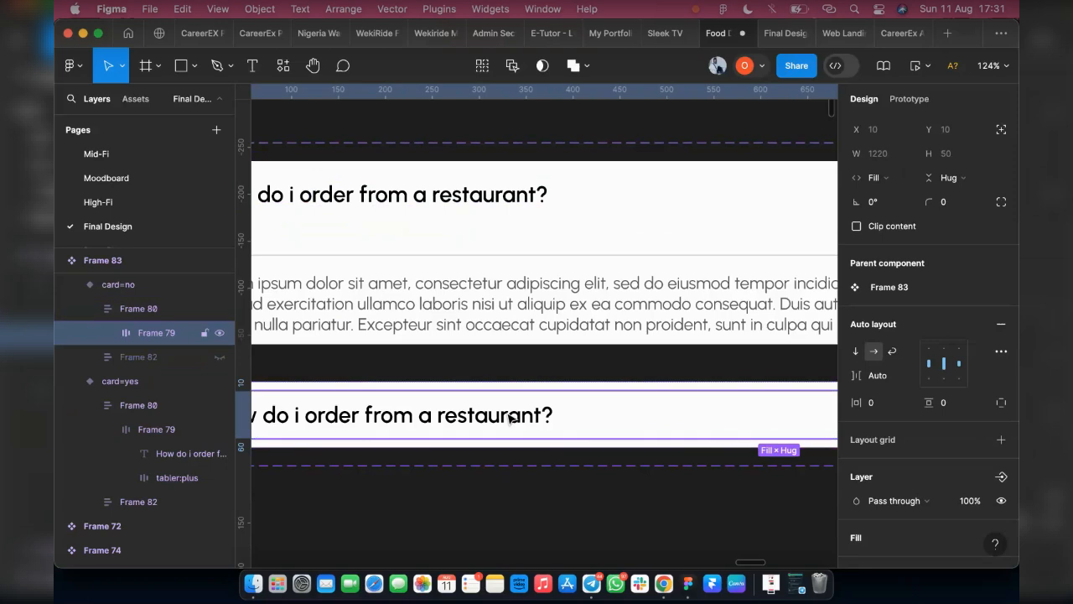
click(510, 419)
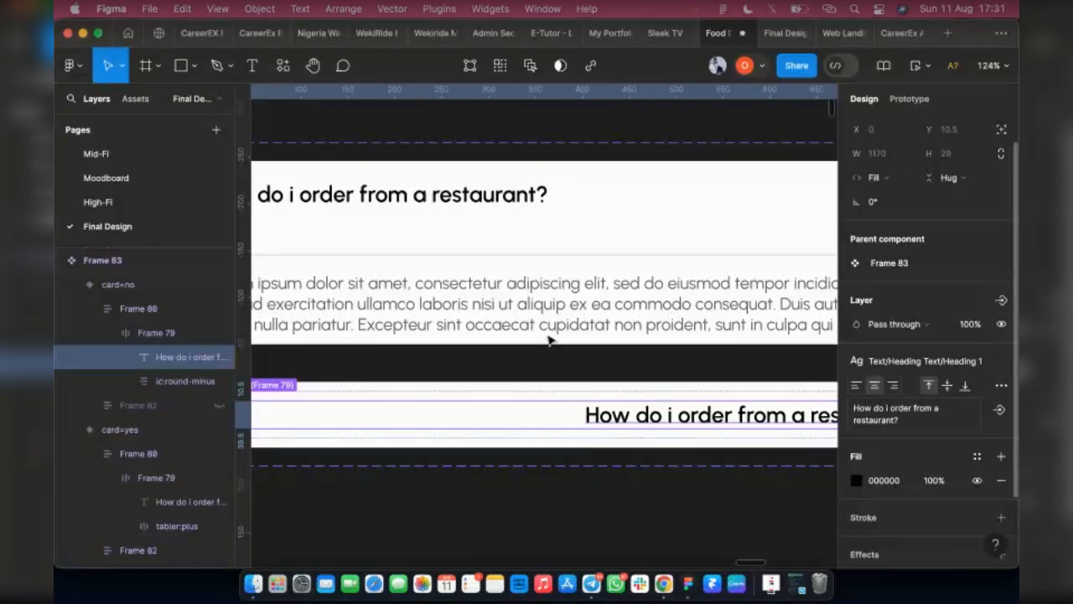
key(alt+super+l)
scroll(549, 339, down, 3)
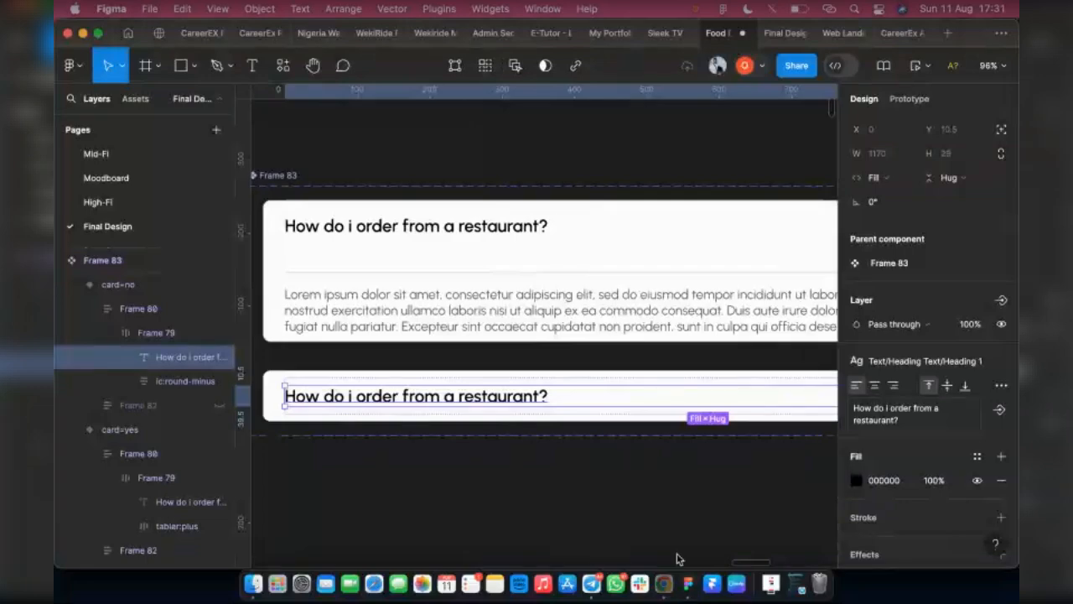
right_click(663, 582)
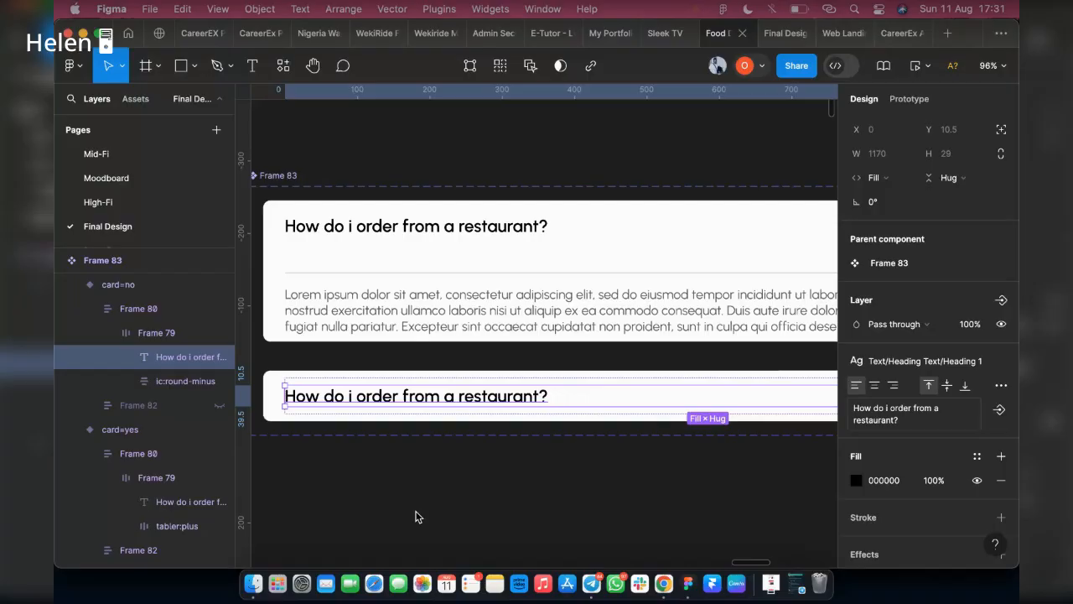
scroll(418, 516, down, 3)
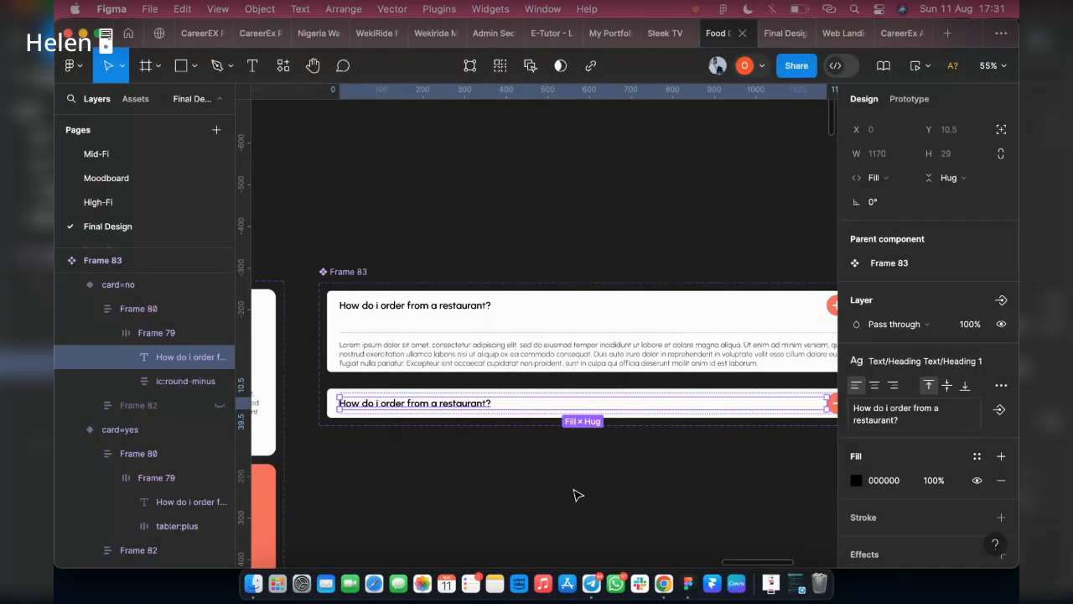
Step: Check how the question texts align across the cards in the copied FAQ section beside the mobile view
scroll(577, 495, down, 5)
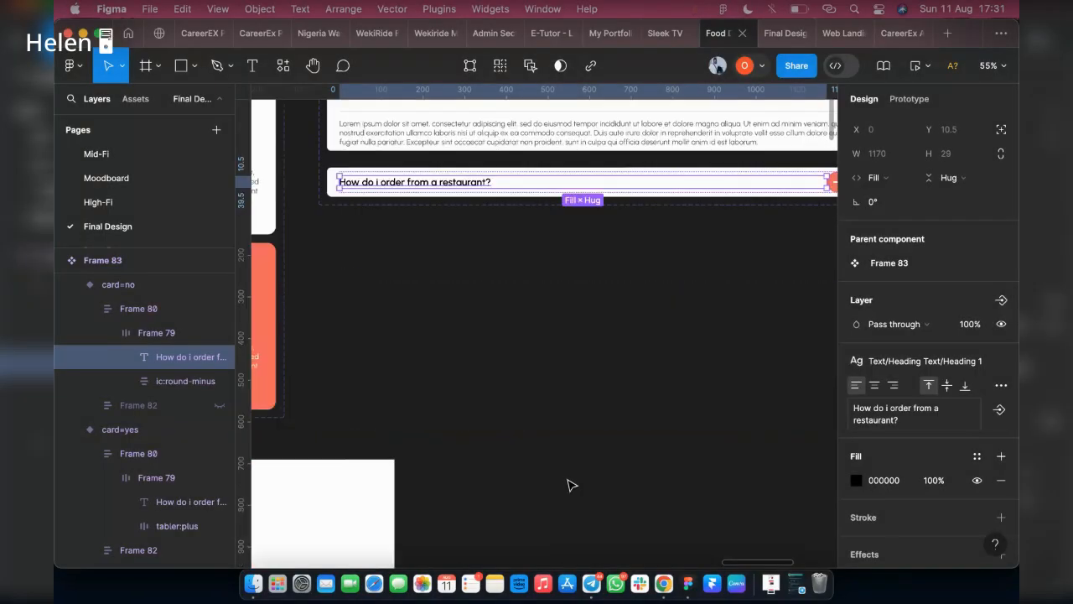
scroll(568, 484, down, 10)
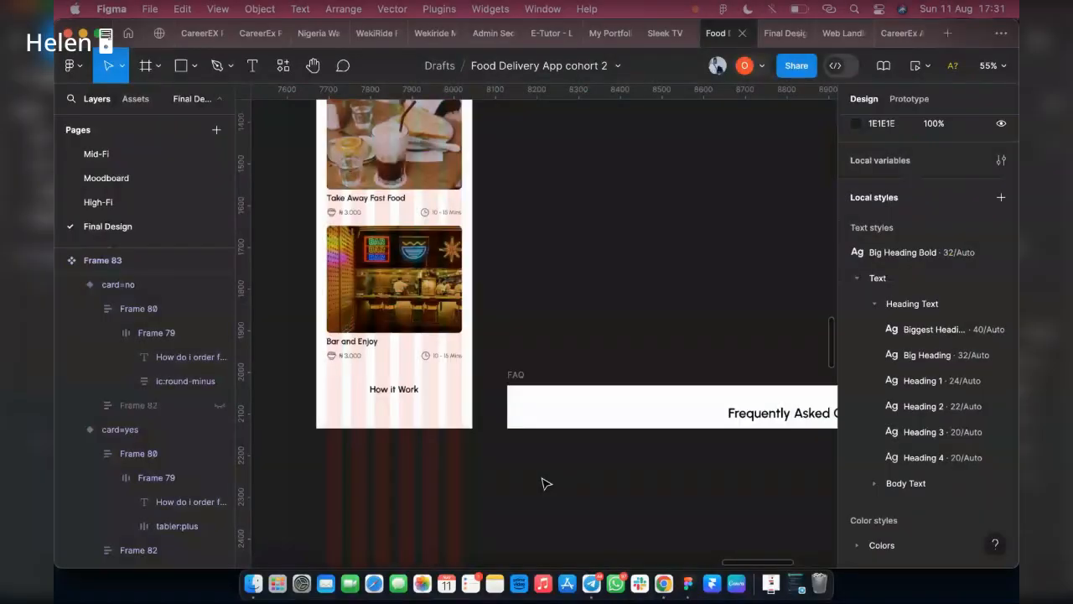
scroll(545, 484, down, 3)
scroll(546, 484, right, 2)
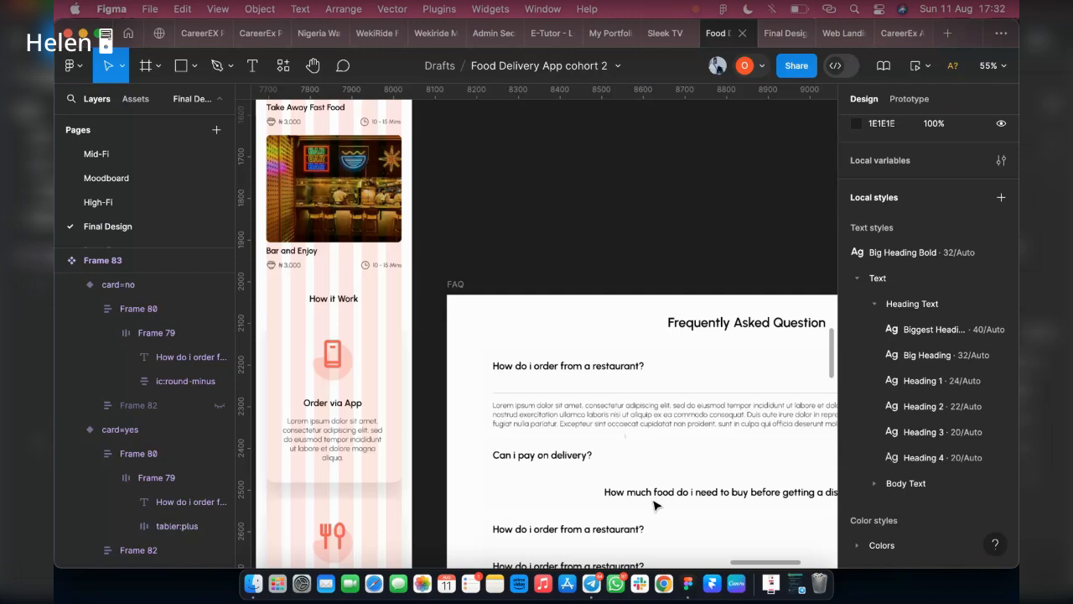
scroll(637, 502, right, 2)
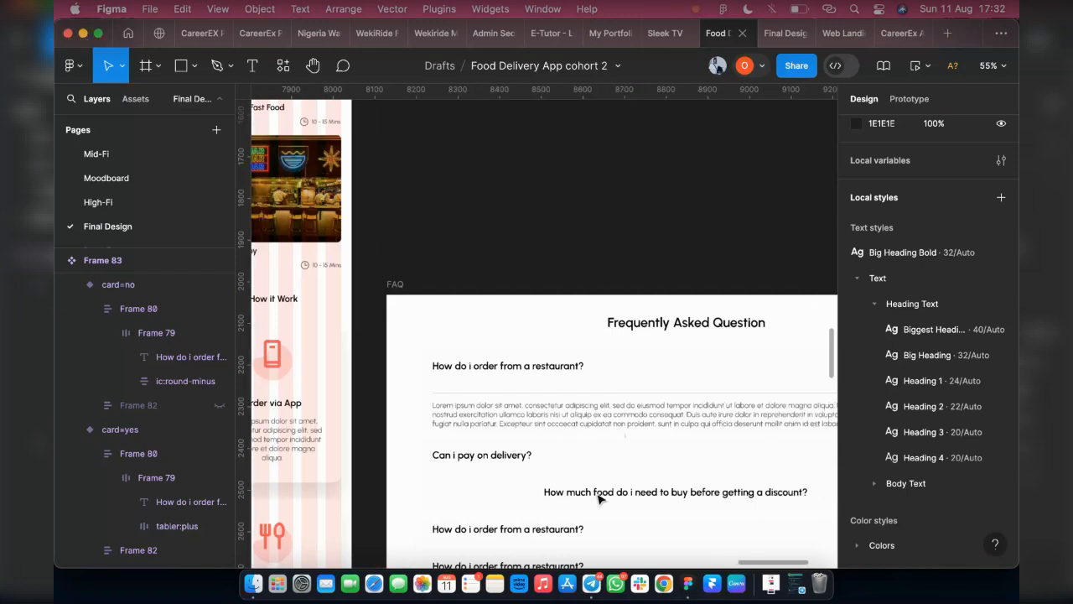
scroll(498, 474, down, 1)
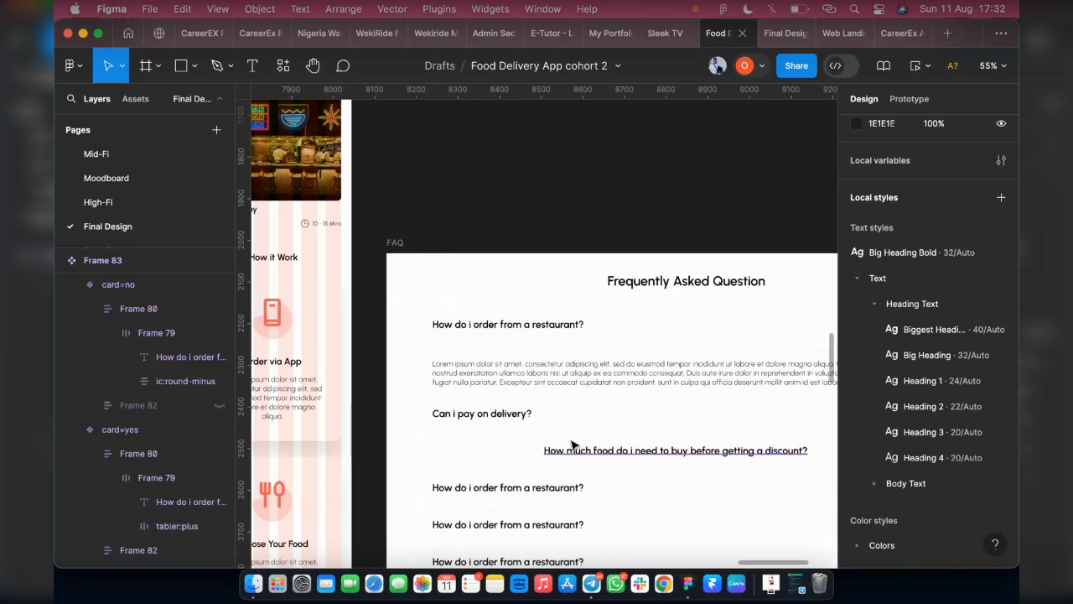
click(611, 519)
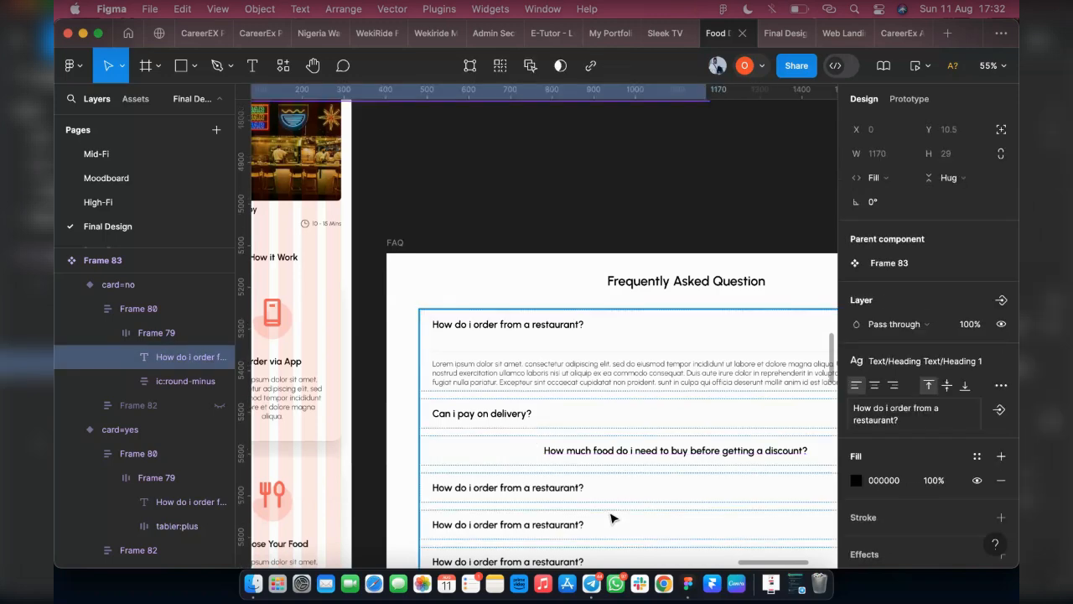
scroll(611, 519, up, 2)
scroll(599, 526, down, 1)
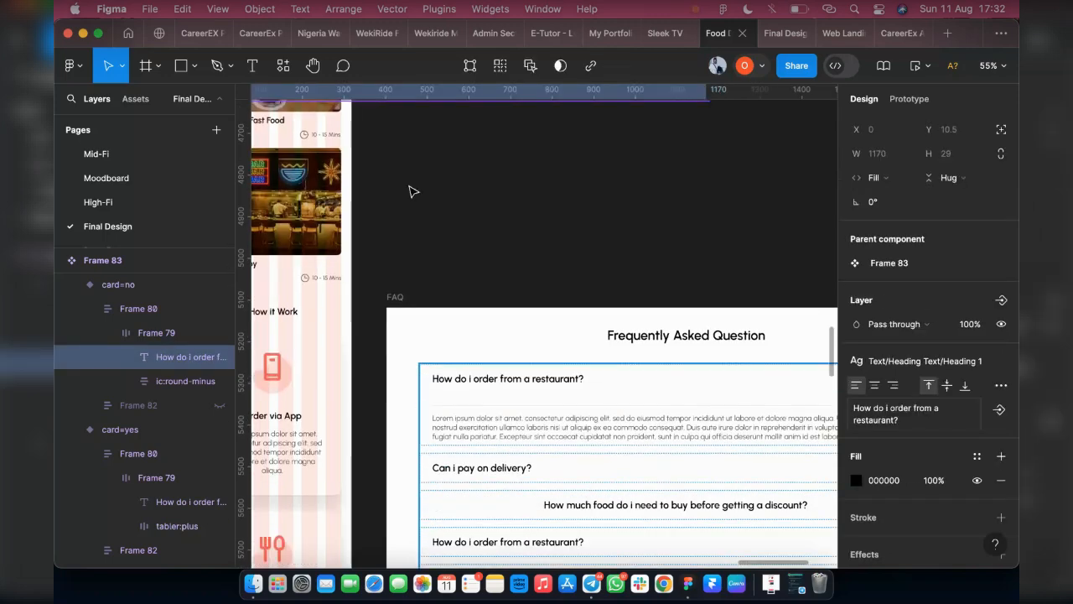
scroll(578, 377, down, 2)
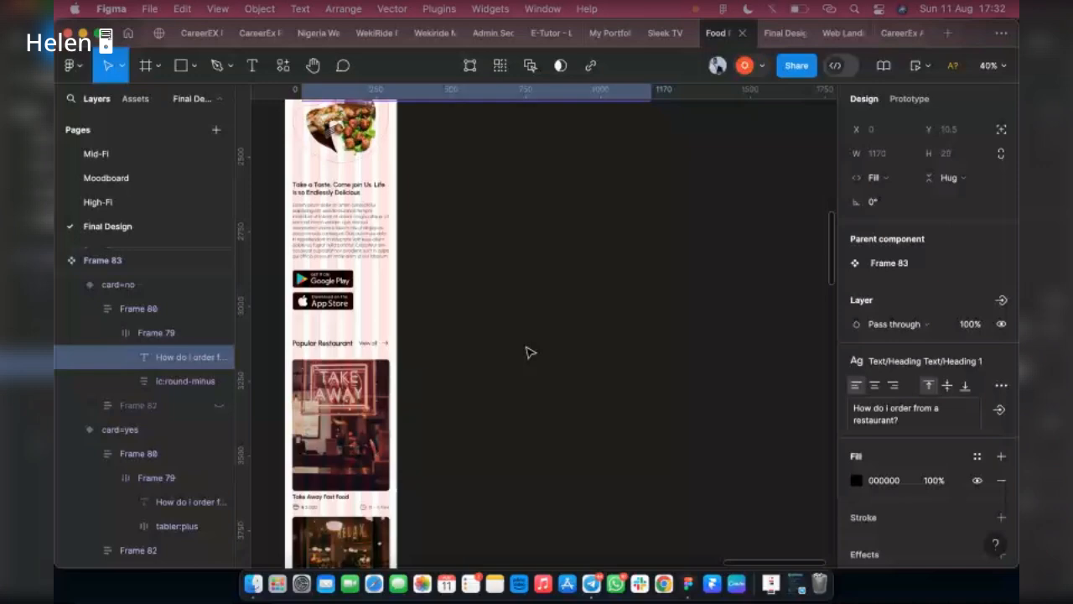
Step: Compare the question text in the main Frame 83 component with the cards in the copied FAQ section
scroll(530, 352, up, 10)
scroll(530, 352, up, 3)
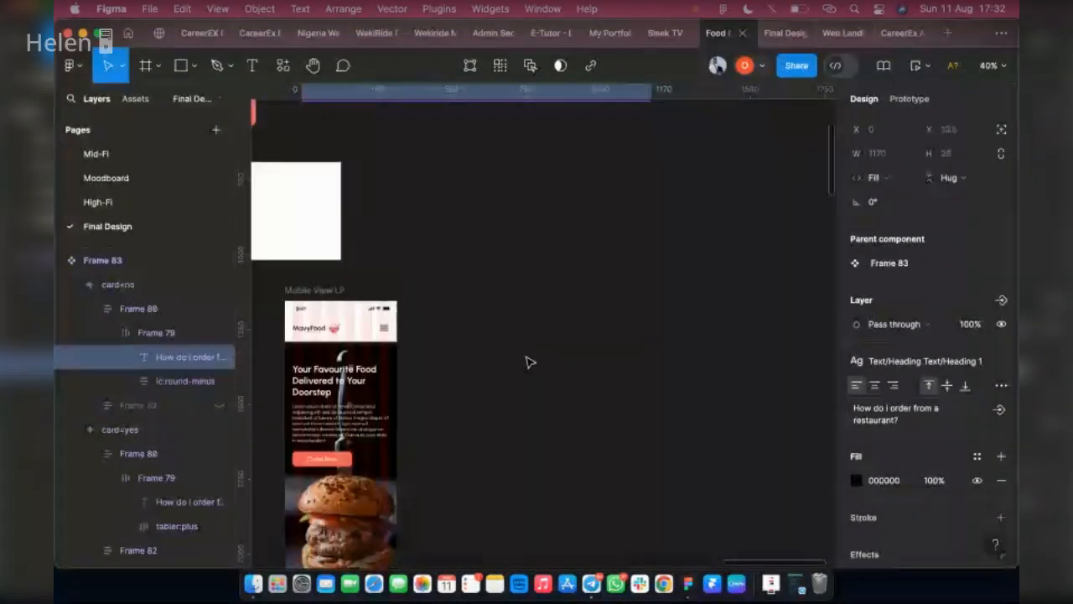
scroll(553, 377, up, 5)
scroll(352, 213, up, 5)
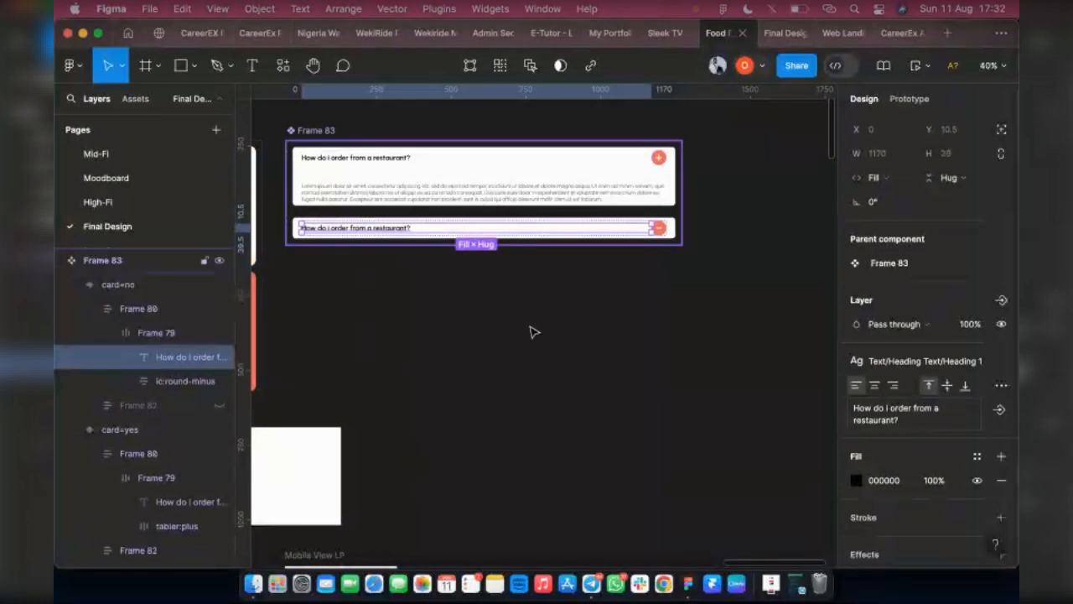
scroll(537, 331, down, 4)
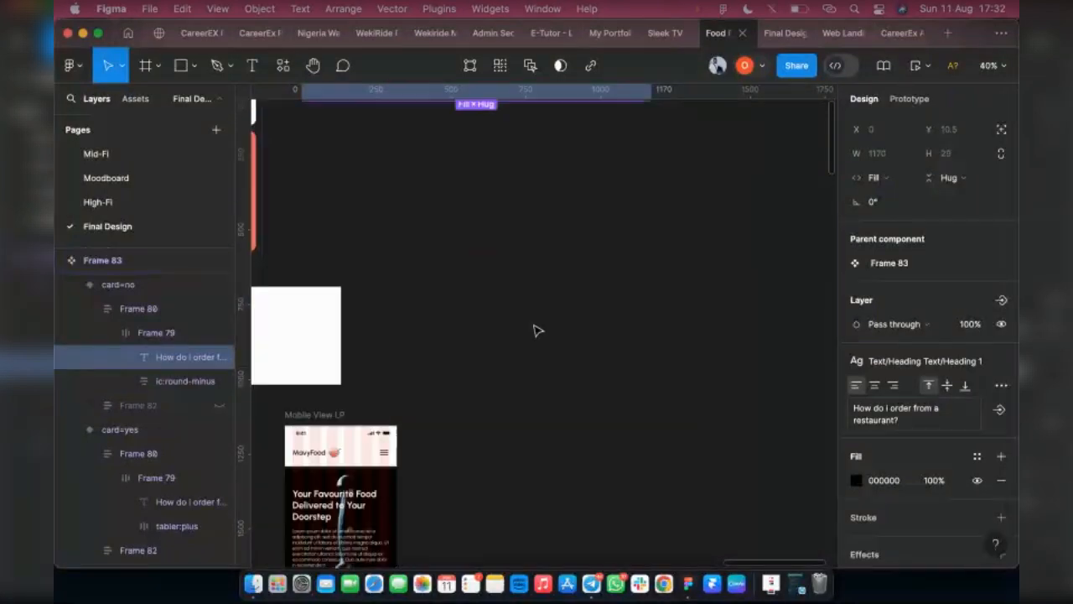
scroll(537, 331, down, 20)
scroll(538, 329, down, 2)
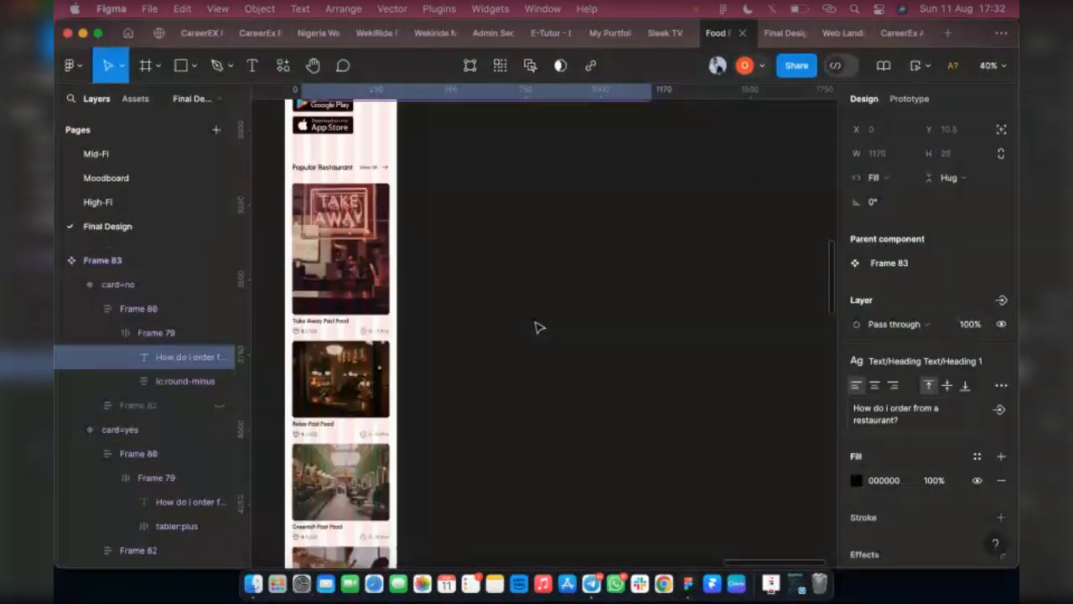
scroll(629, 439, down, 10)
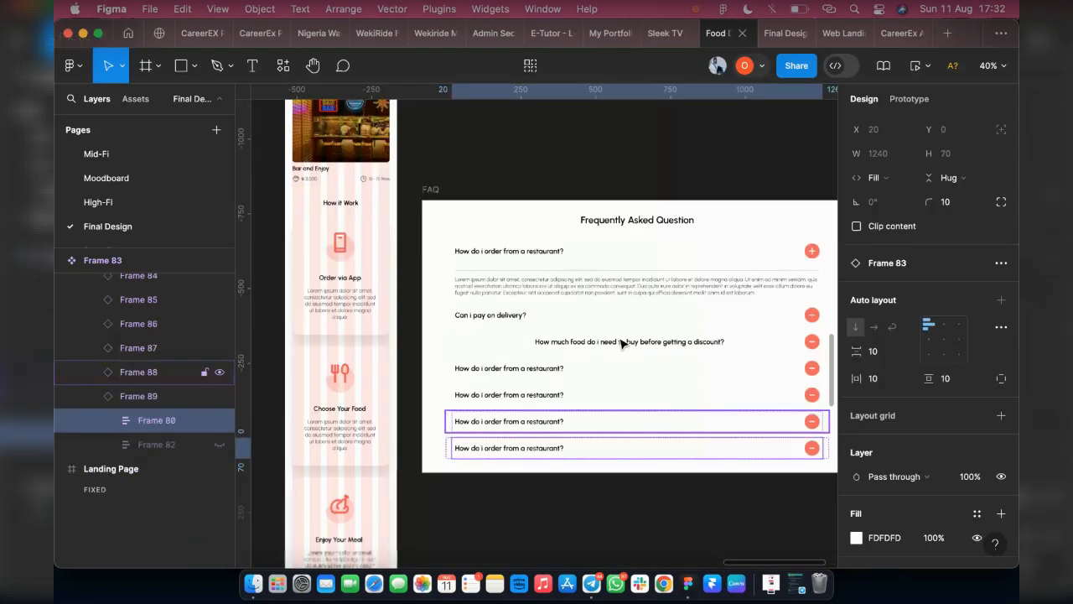
Step: Inspect the sizing and alignment settings of the question text in the copied FAQ's third card, about getting a discount
double_click(623, 421)
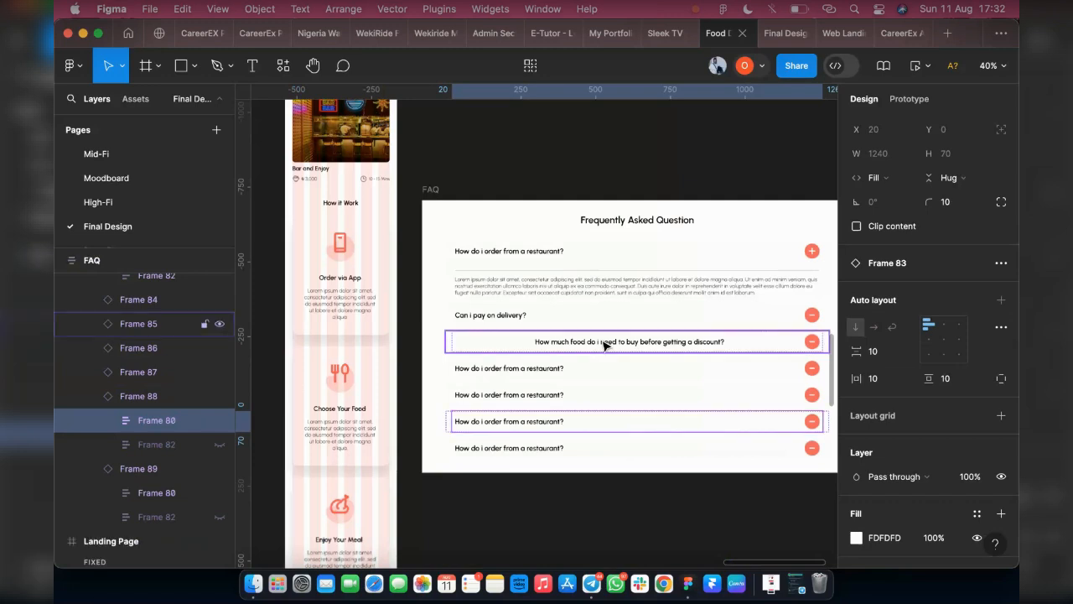
double_click(604, 342)
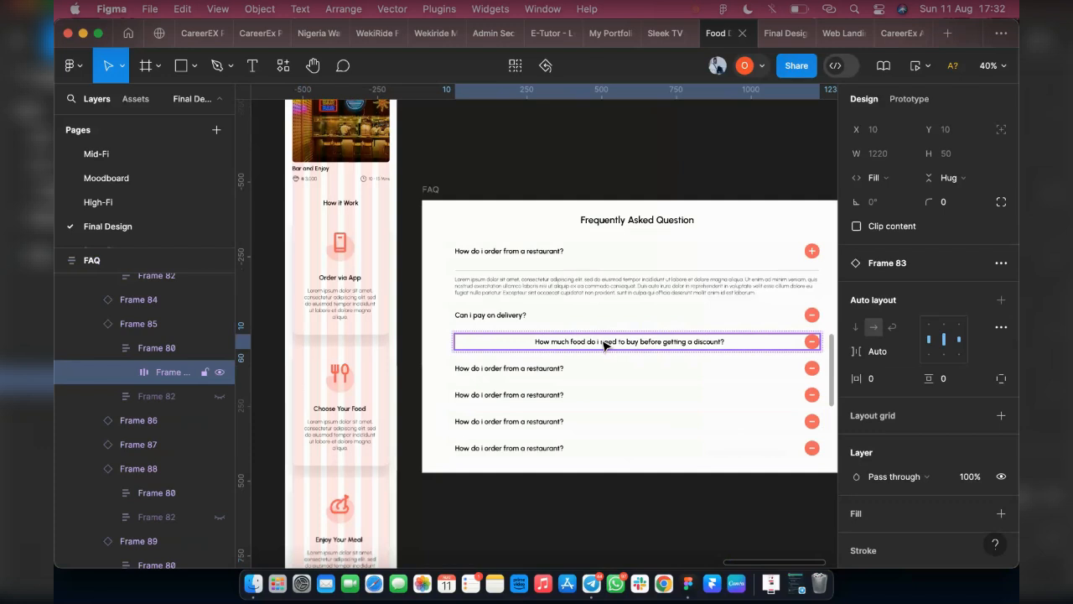
double_click(604, 342)
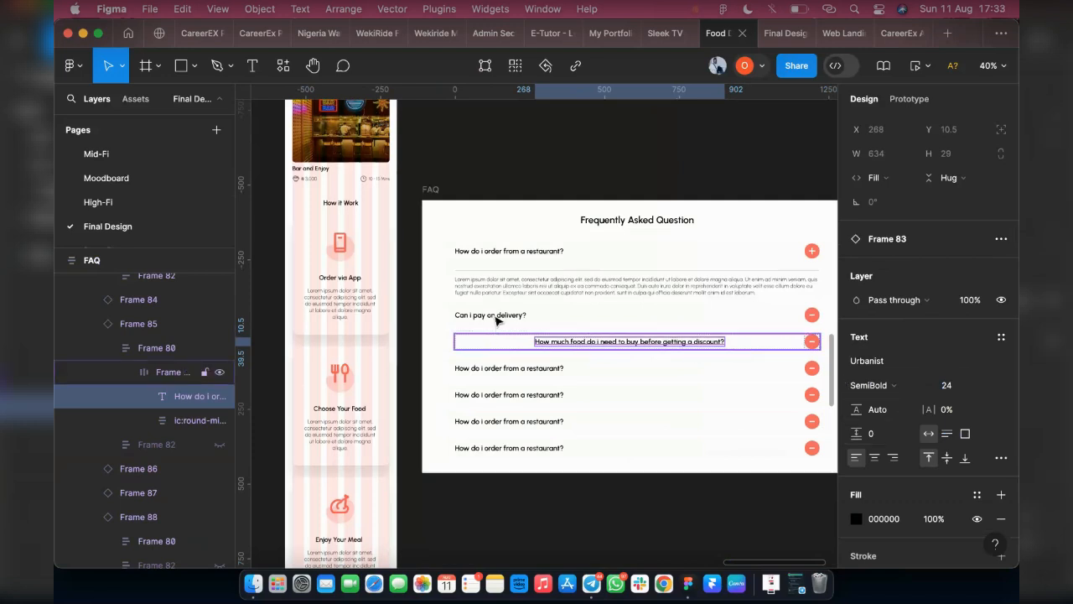
key(Escape)
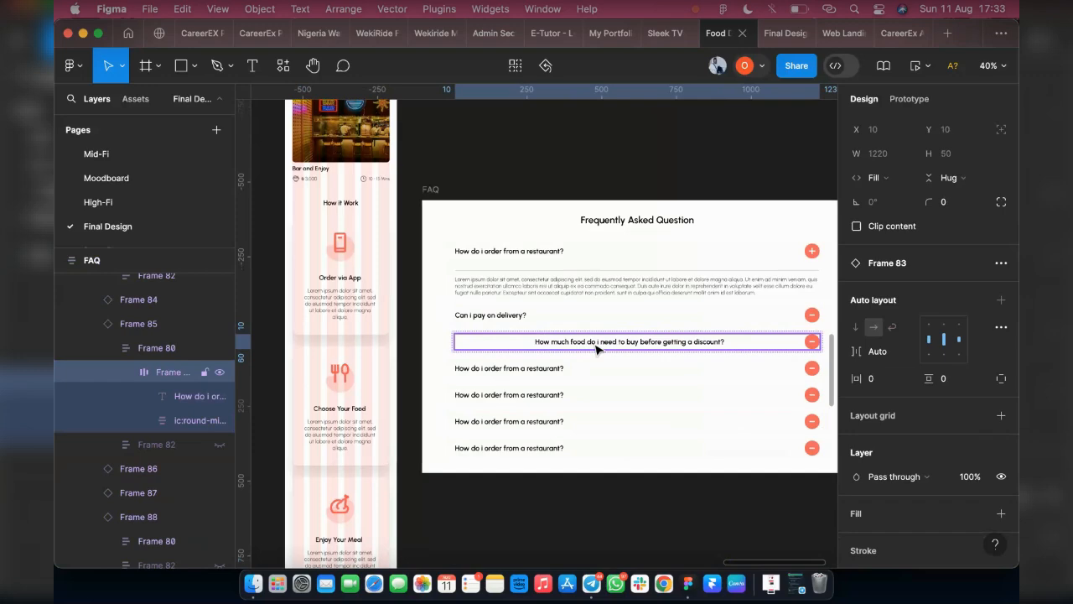
double_click(596, 347)
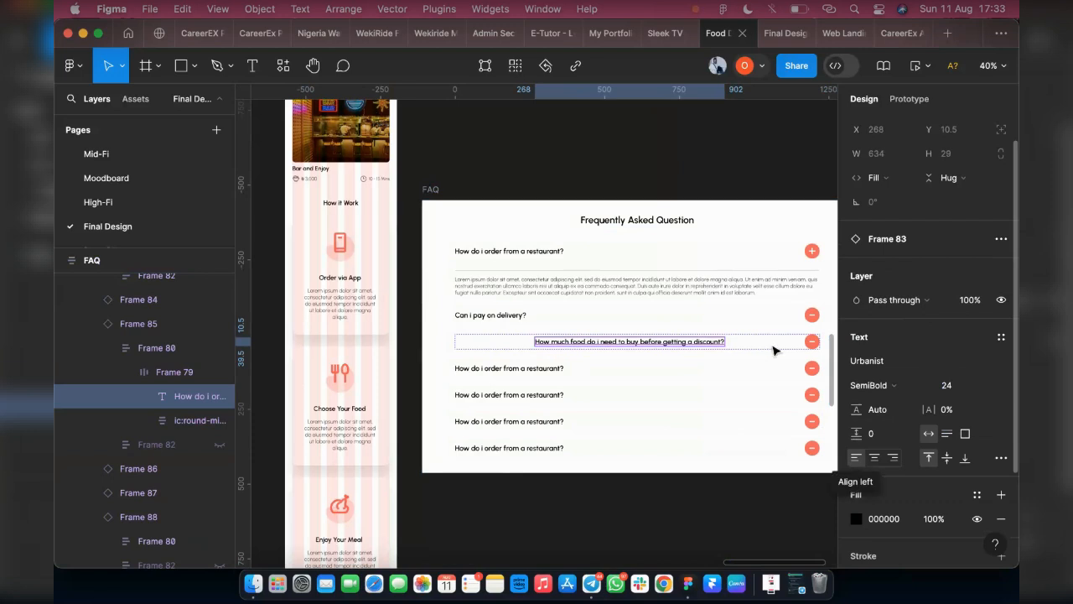
click(547, 318)
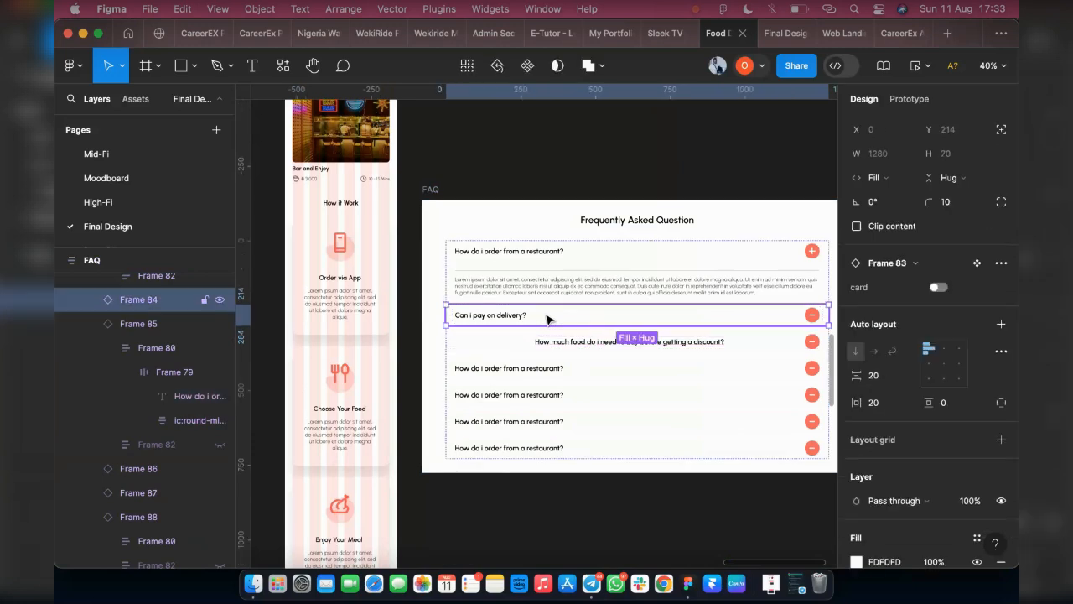
click(545, 313)
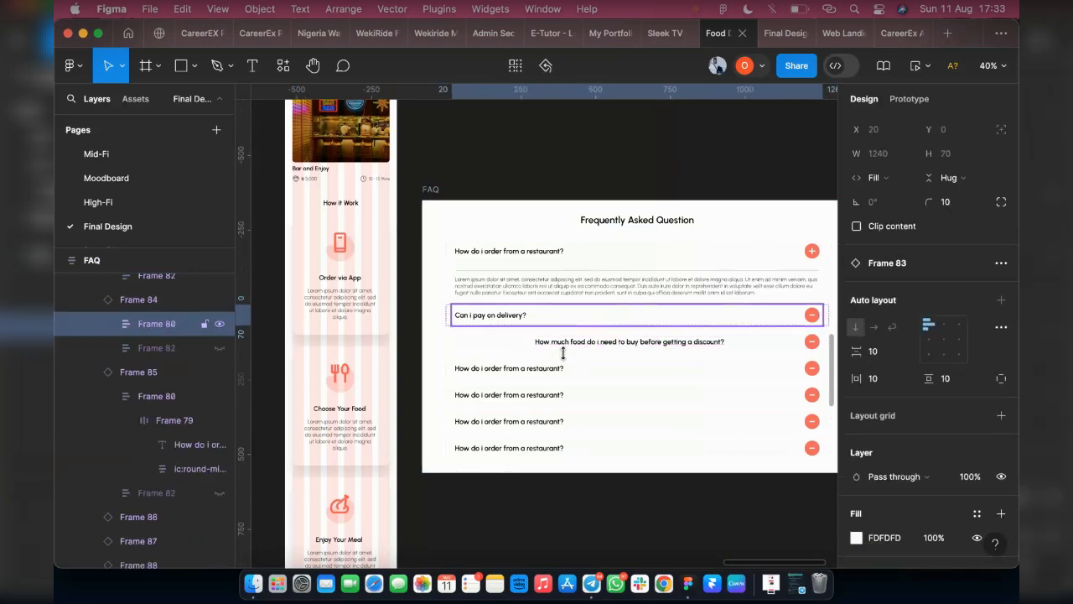
key(super+d)
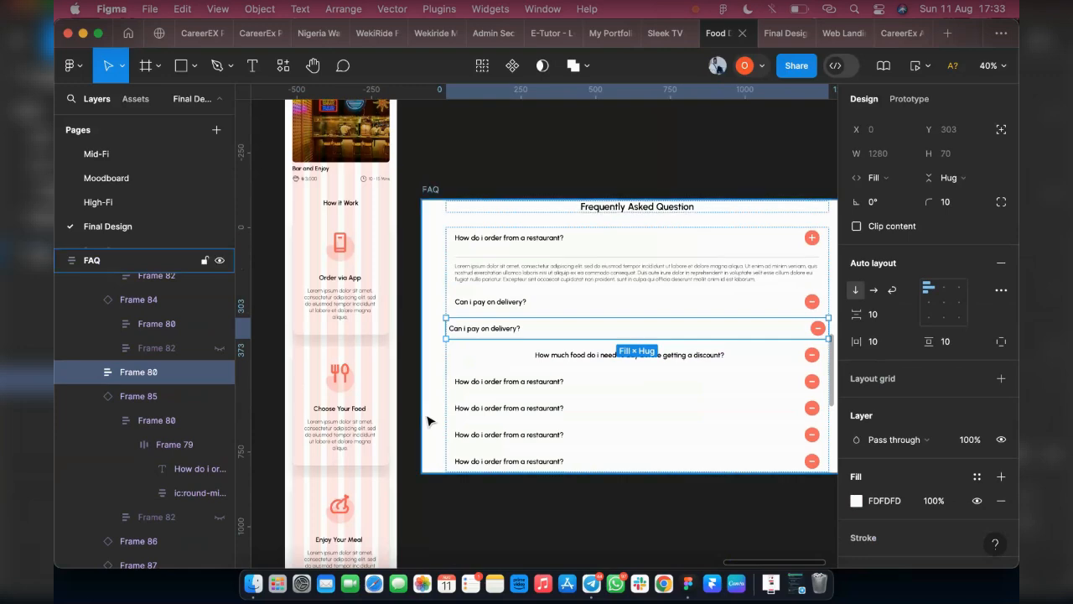
key(super+z)
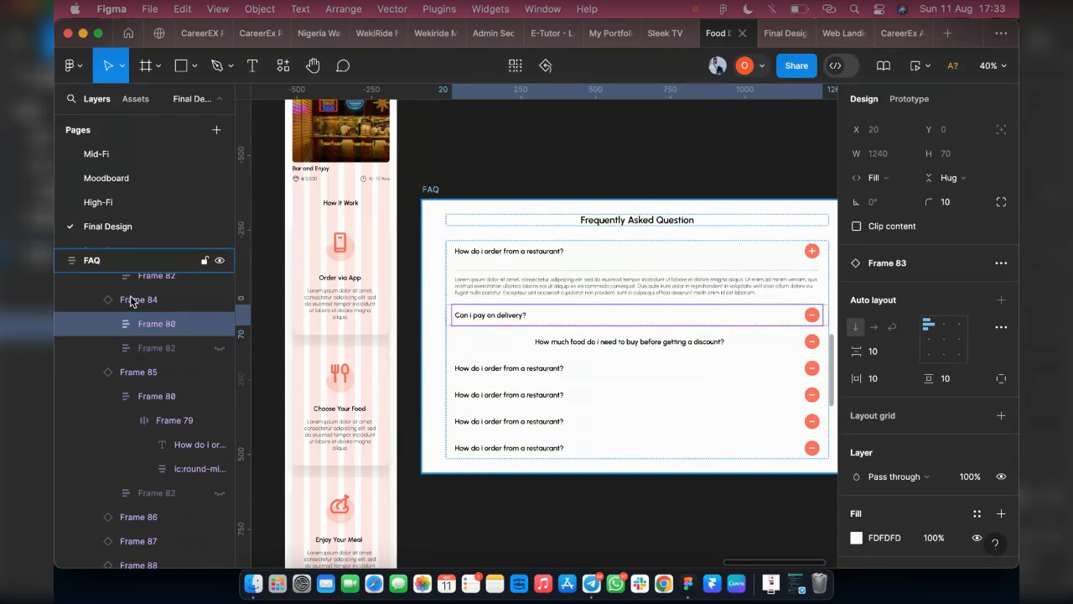
Step: Replace the centred third card with a copy of "Can i pay on delivery?" reading "How much food do i need to buy before getting a discount?"
click(136, 301)
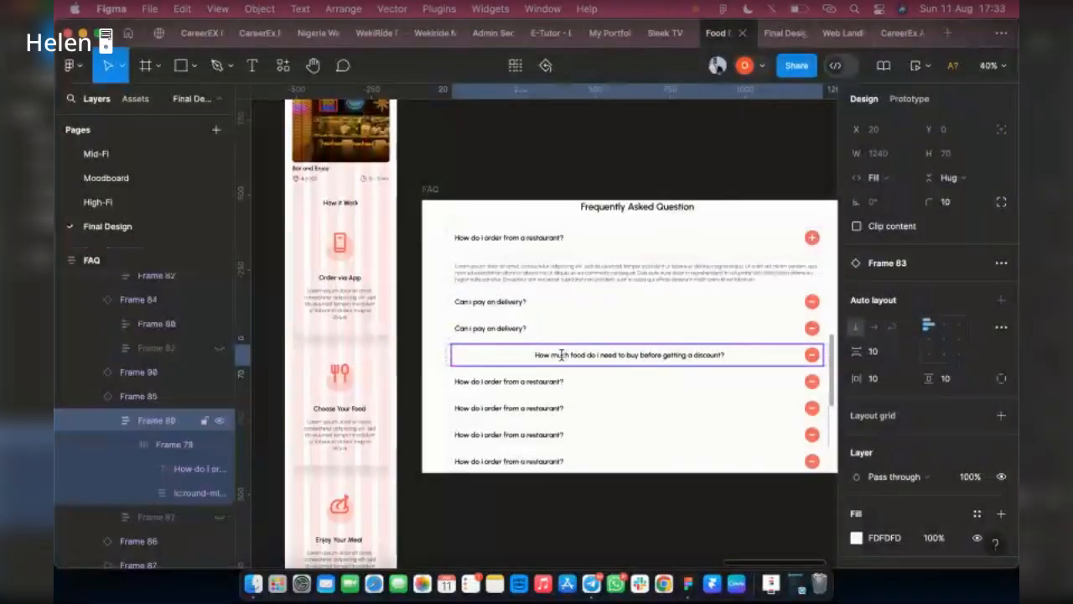
double_click(561, 354)
key(super+c)
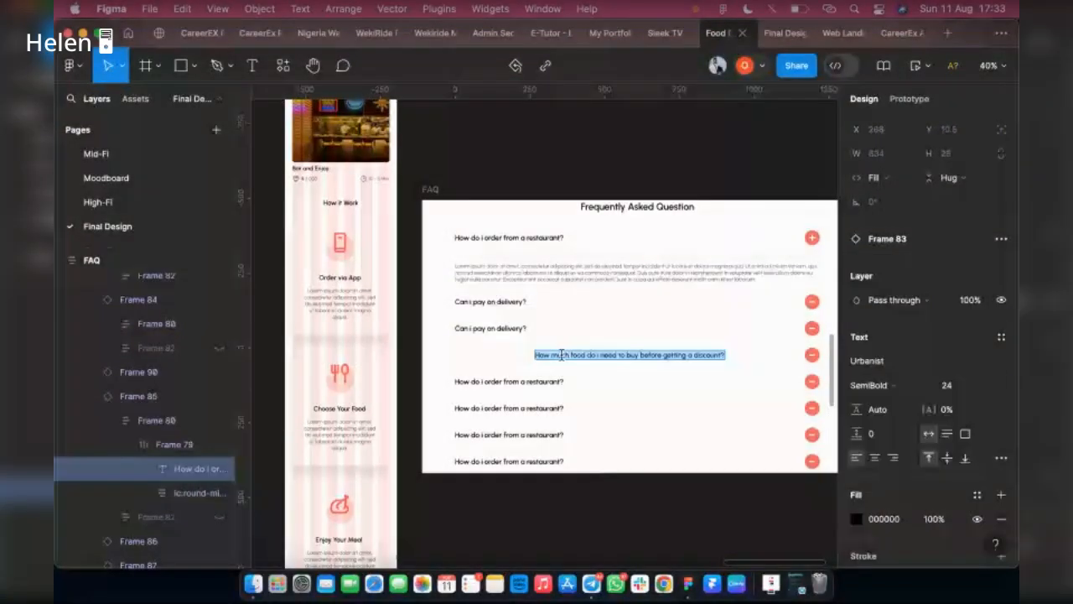
click(499, 329)
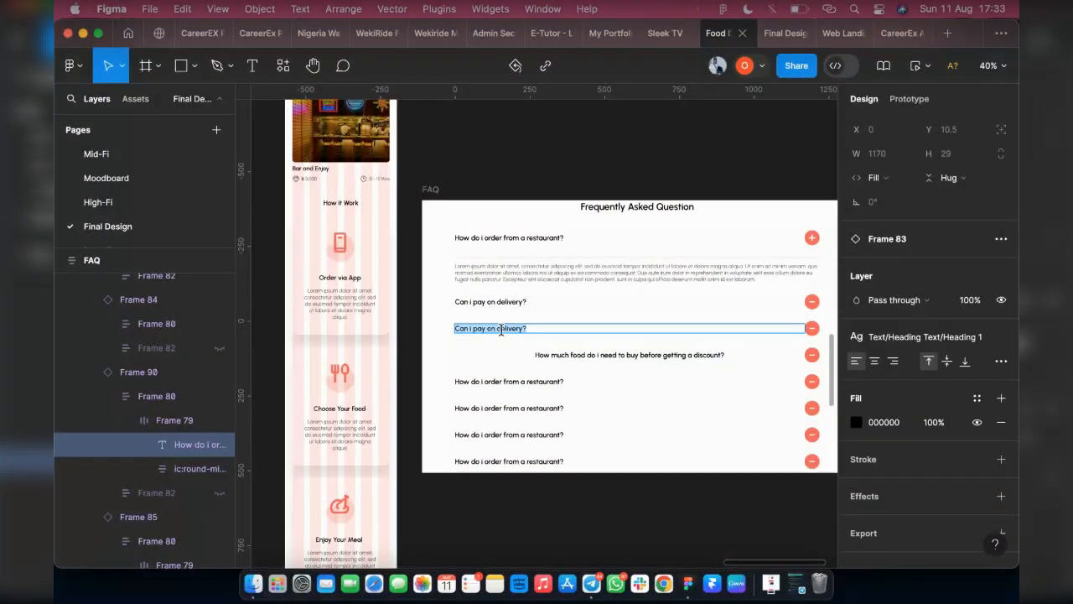
key(super+v)
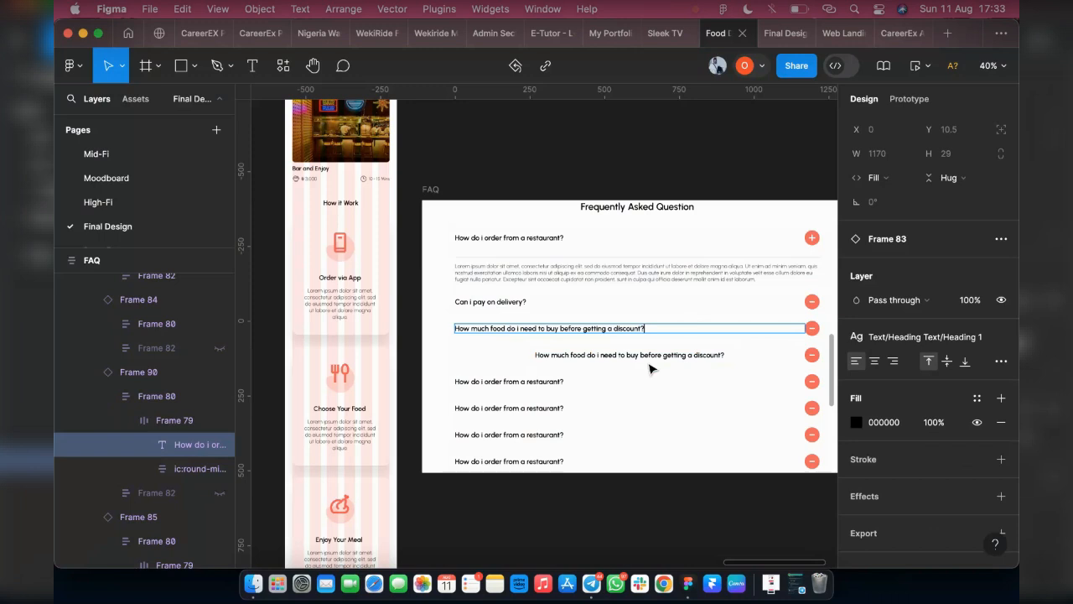
key(Escape)
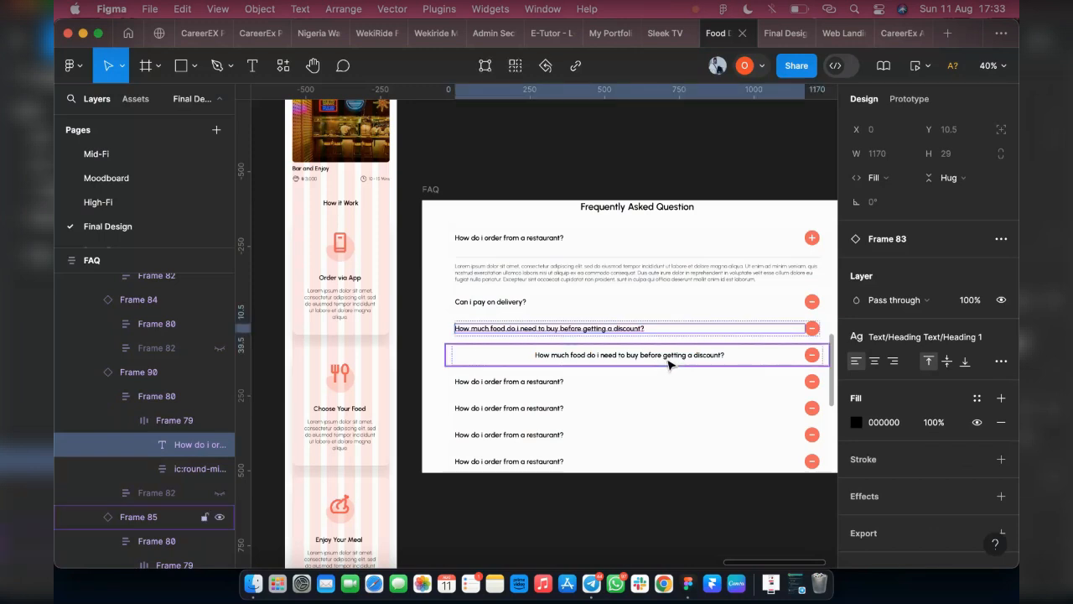
click(668, 363)
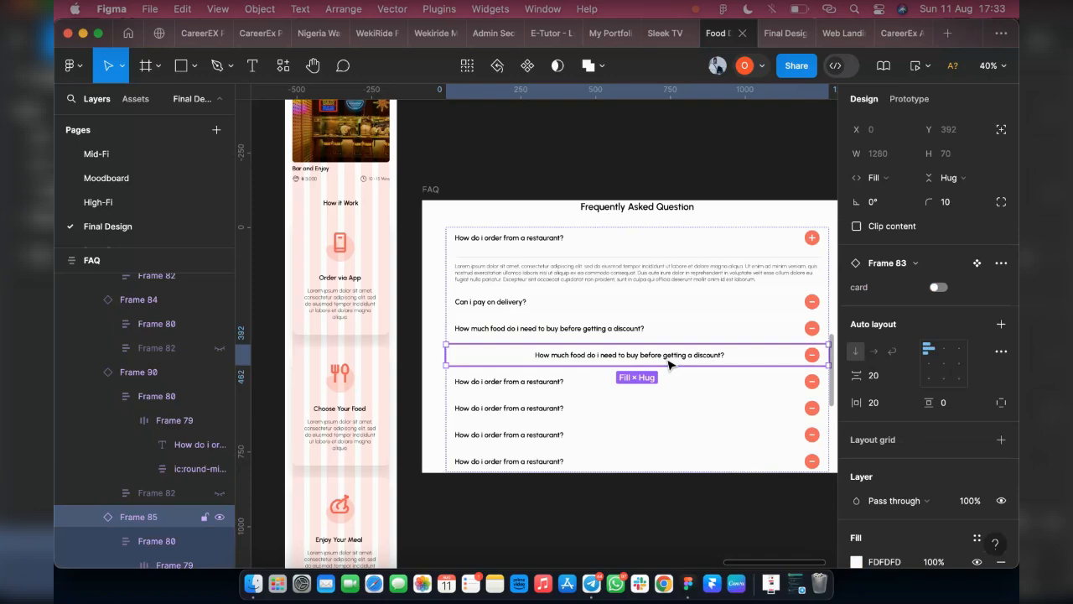
key(Delete)
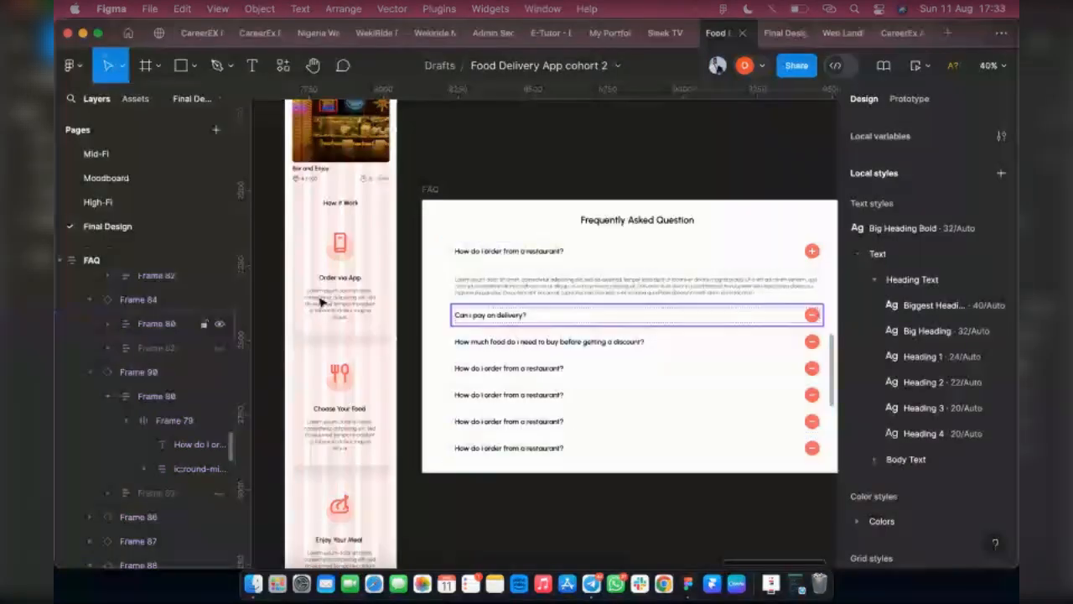
Step: Set the width of all seven question cards in the copied FAQ section to 325
click(517, 274)
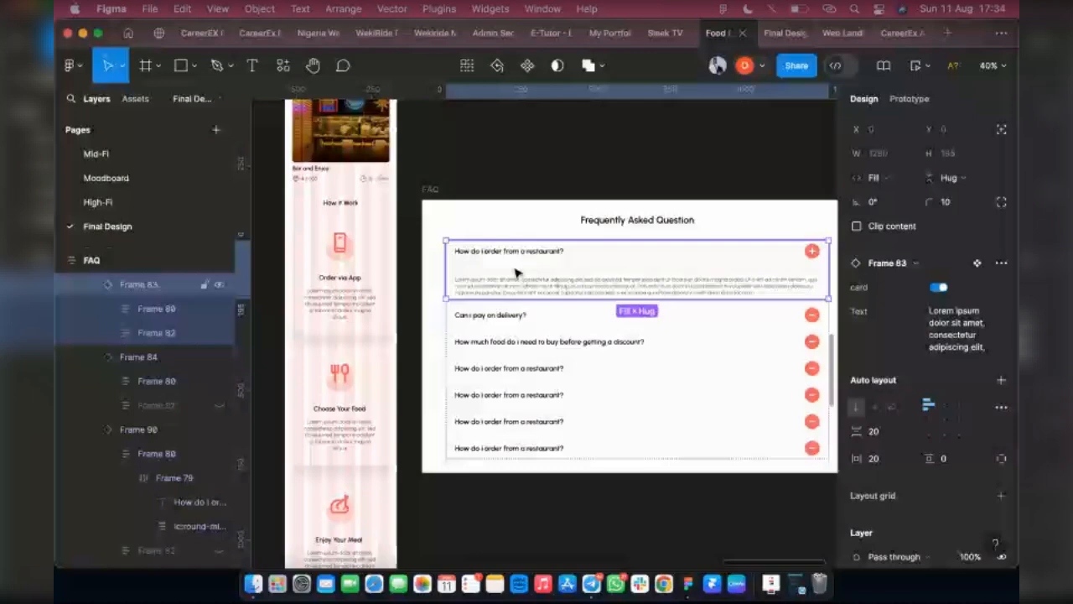
key(Escape)
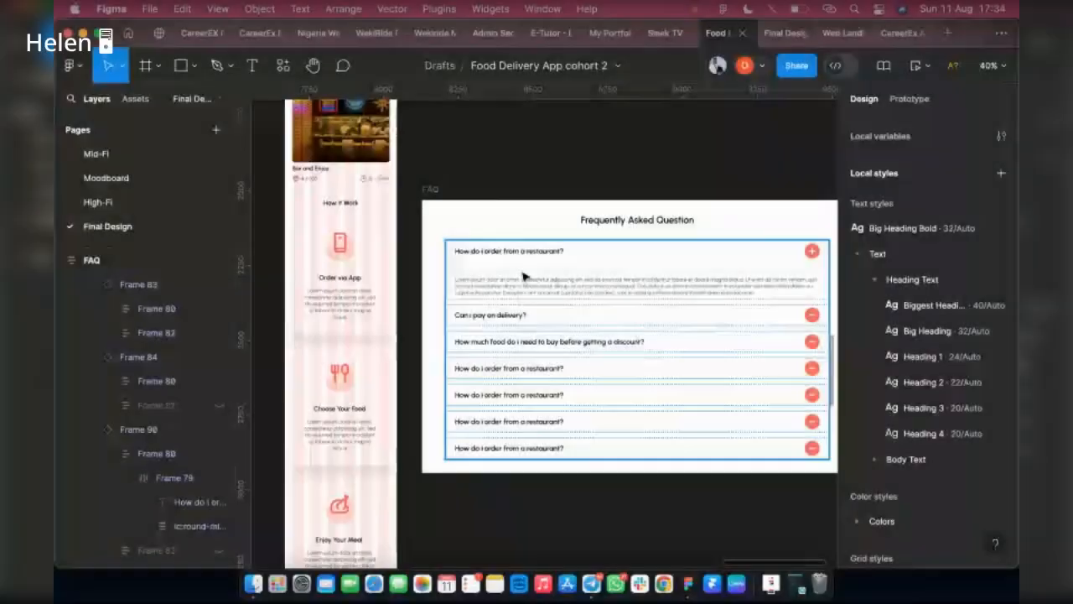
click(527, 281)
click(526, 281)
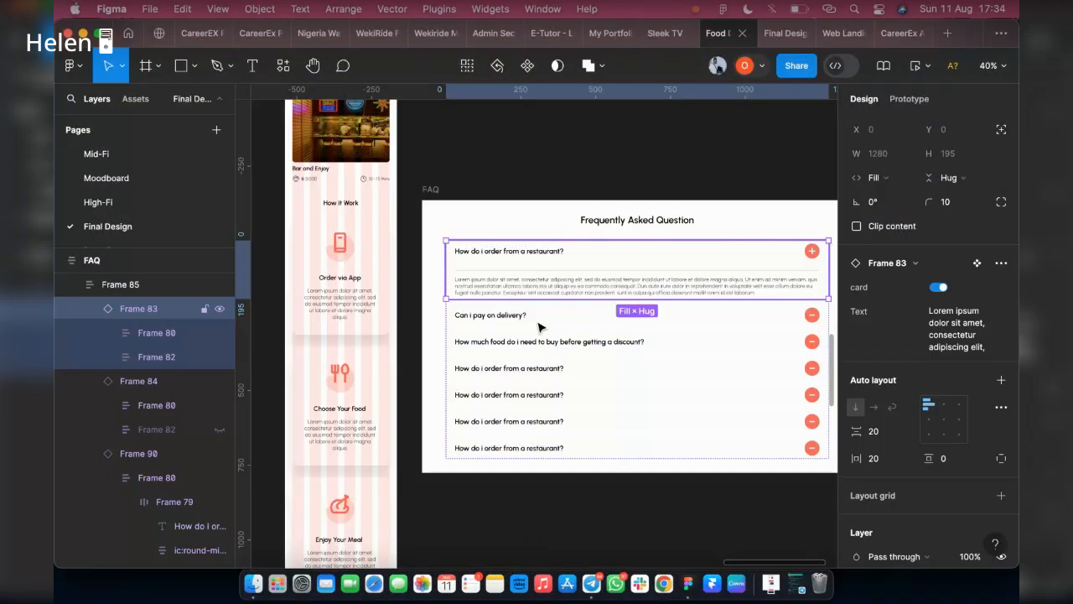
shift+click(566, 346)
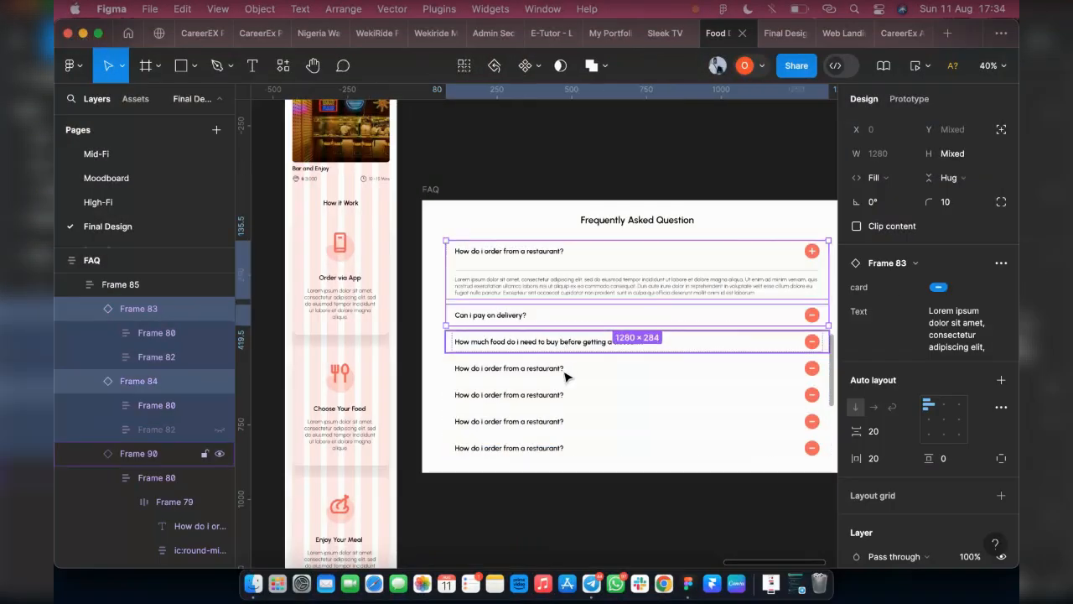
shift+click(566, 375)
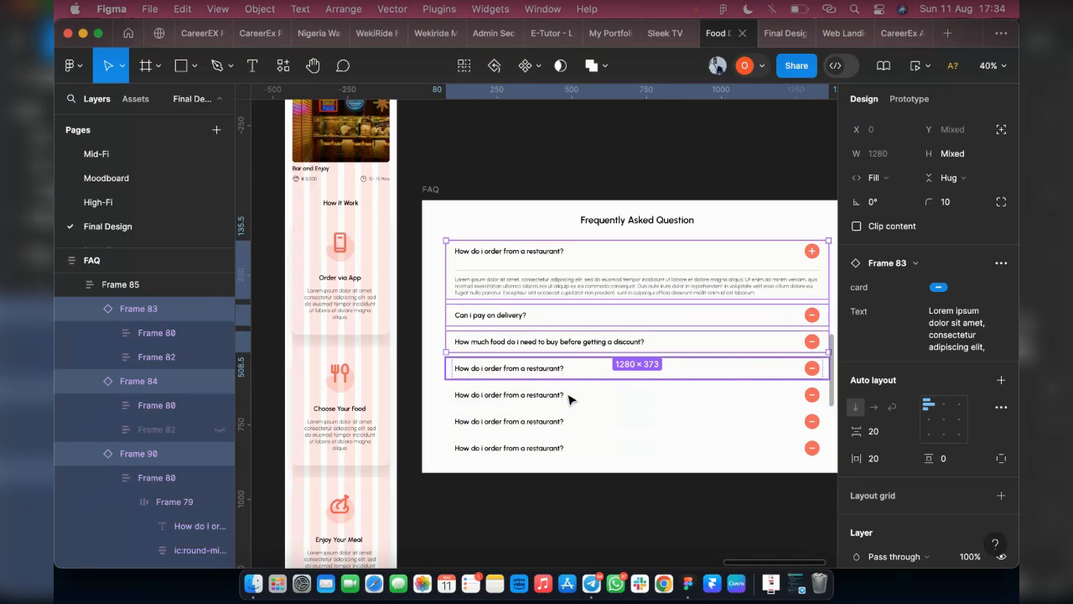
shift+click(568, 396)
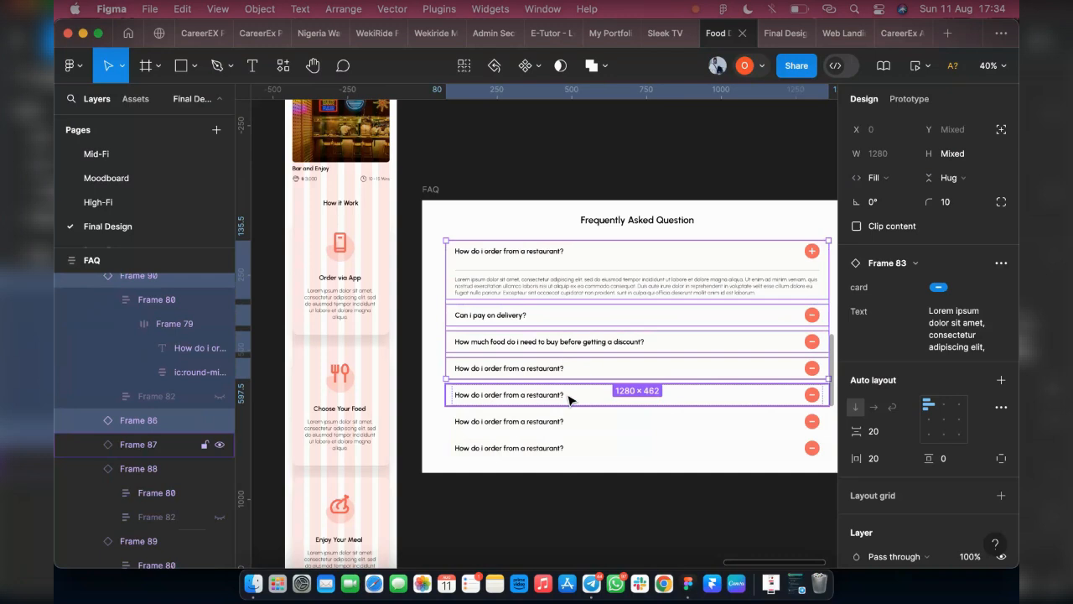
shift+click(569, 422)
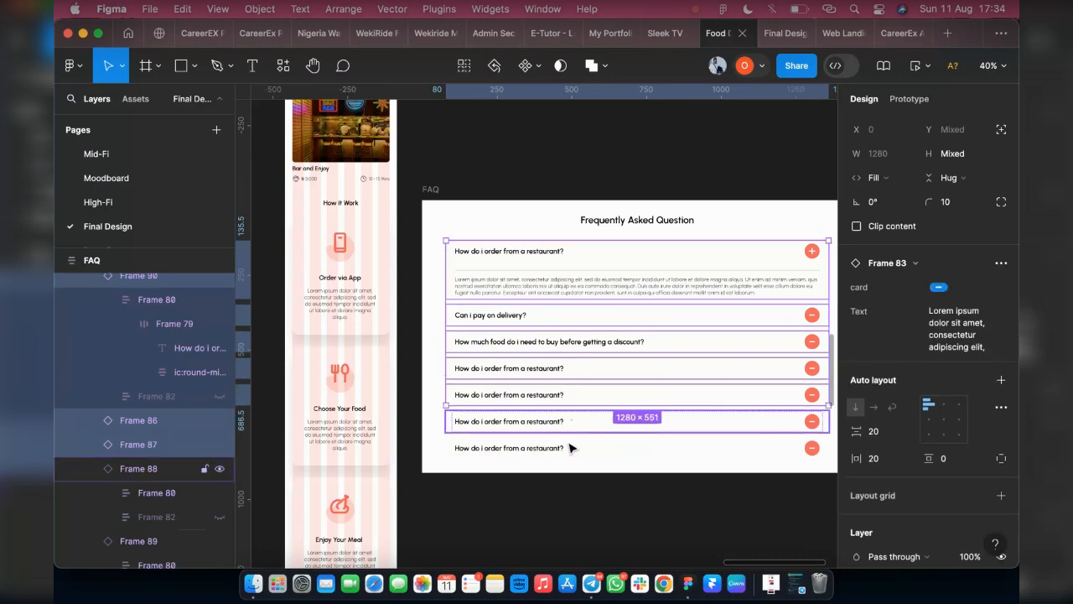
shift+click(570, 448)
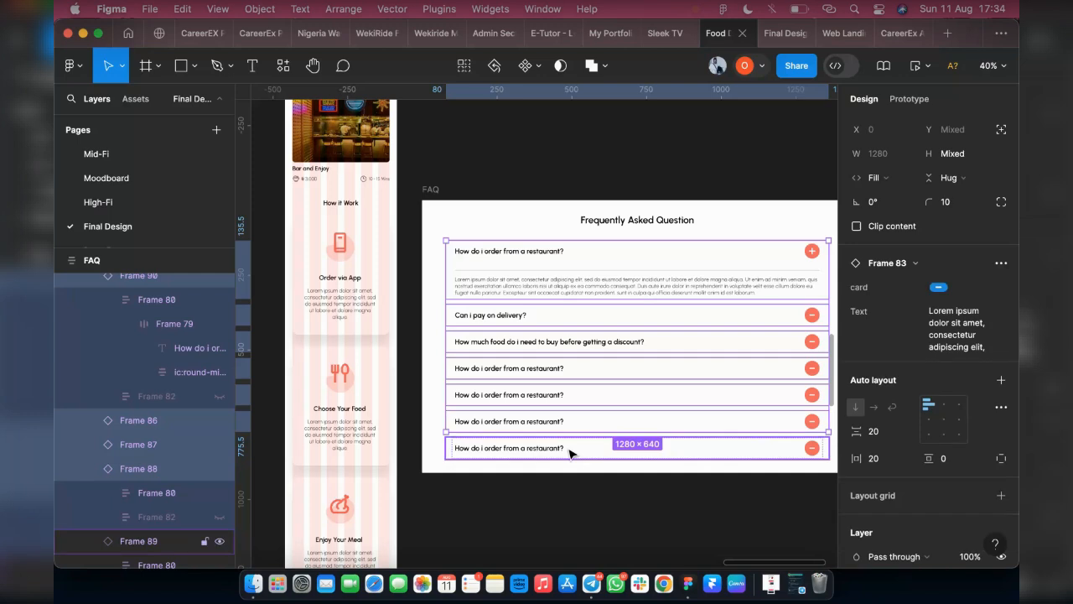
shift+click(537, 448)
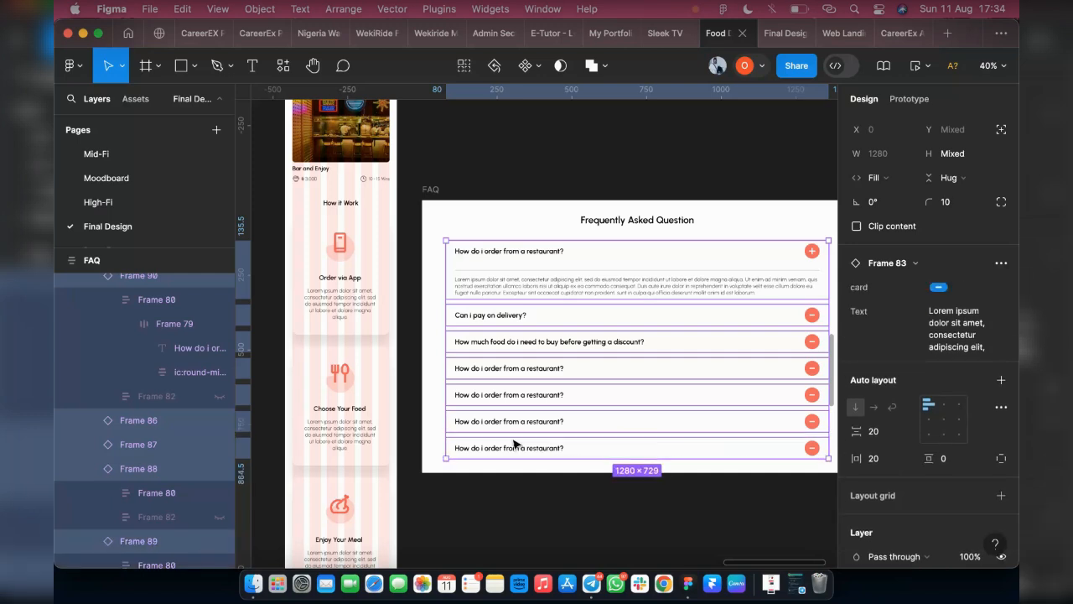
scroll(695, 341, right, 3)
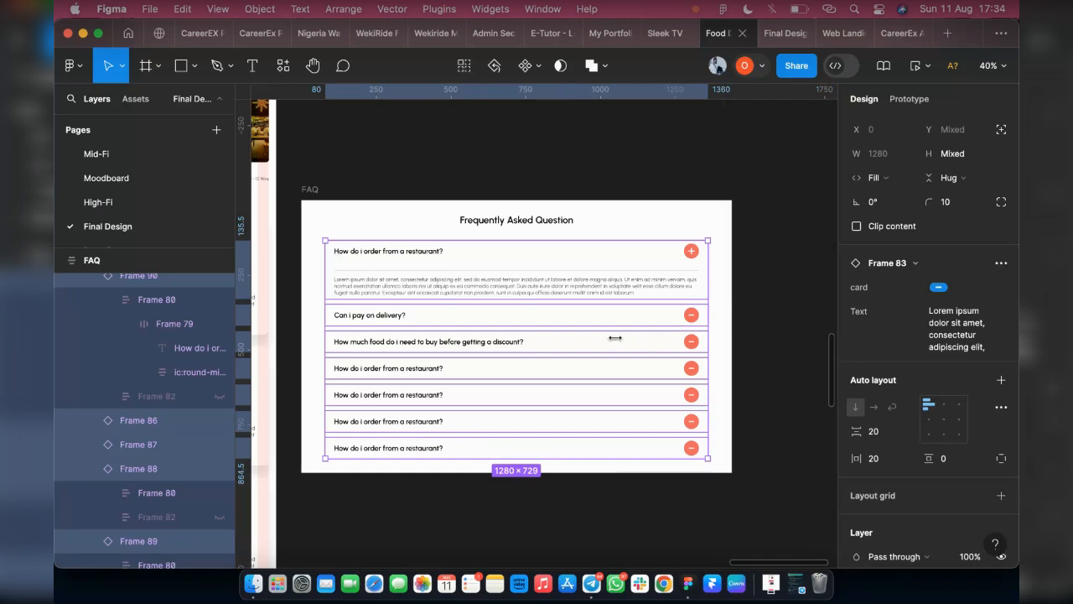
drag(610, 338, 419, 325)
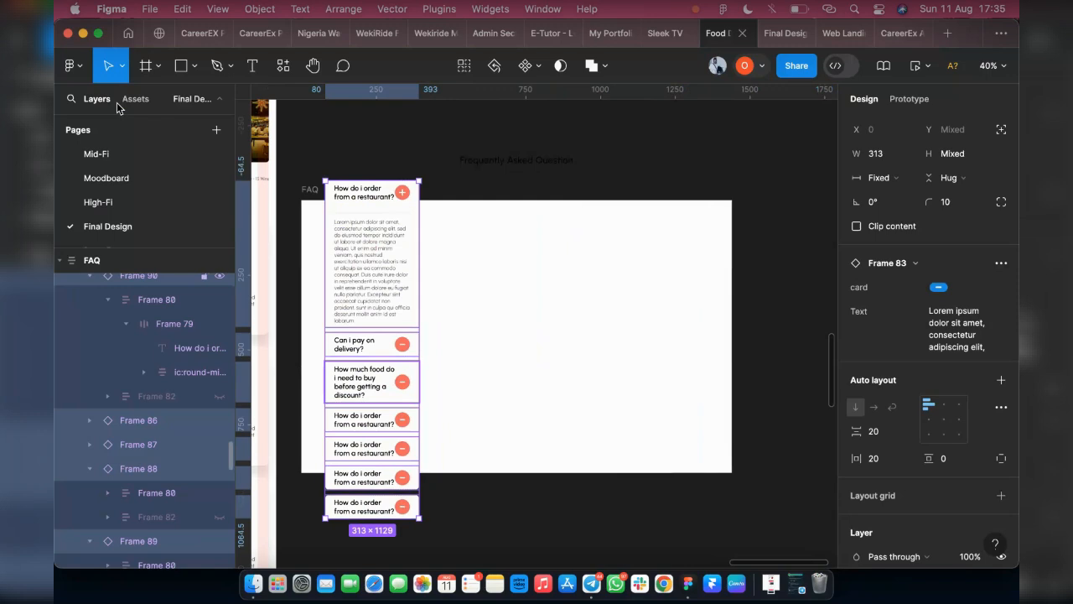
click(885, 159)
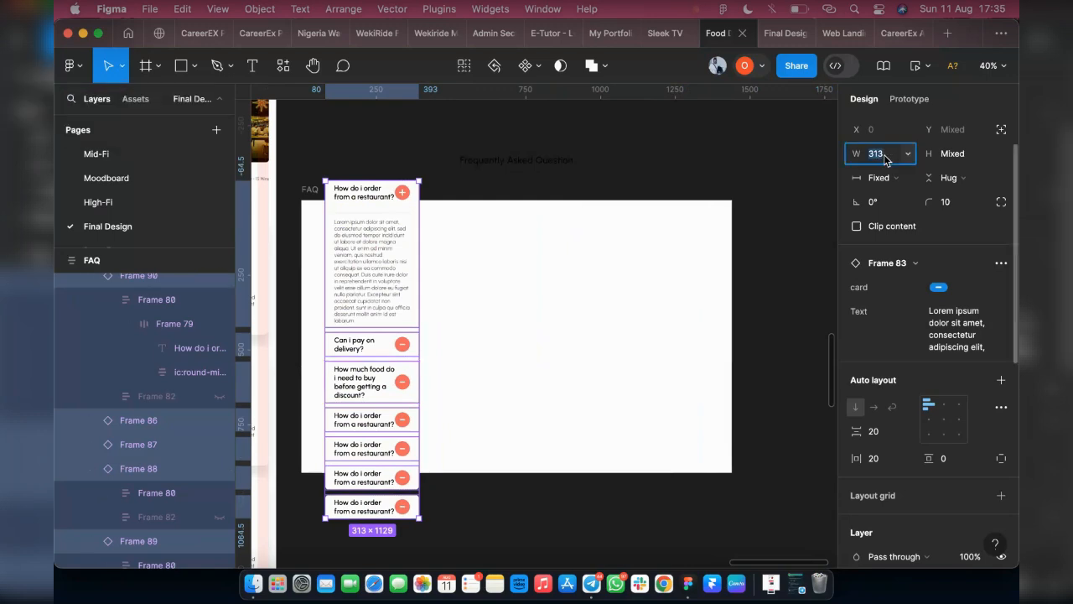
text(325)
key(Return)
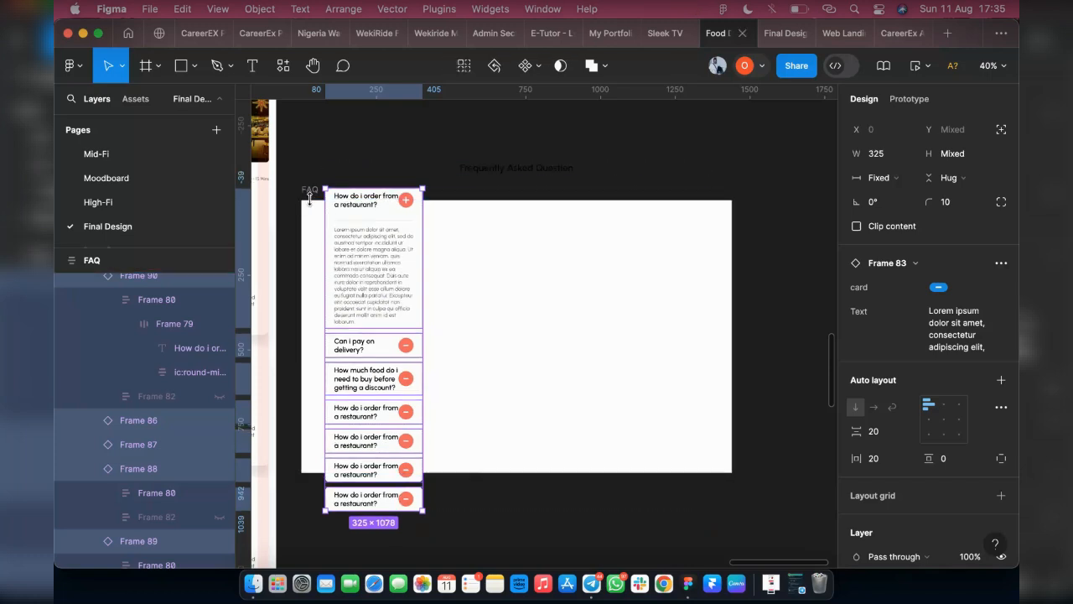
Step: Stretch the copied FAQ frame upward to a height of 1250 and set its card container, Frame 85, to a width of 325
click(308, 191)
drag(312, 172, 317, 97)
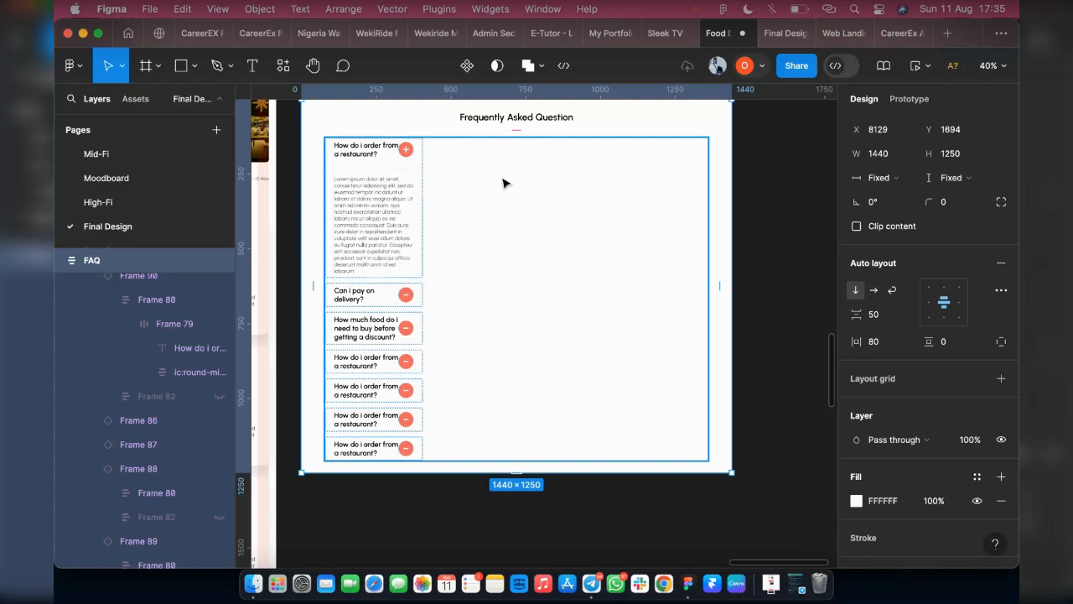
scroll(108, 307, up, 3)
click(95, 289)
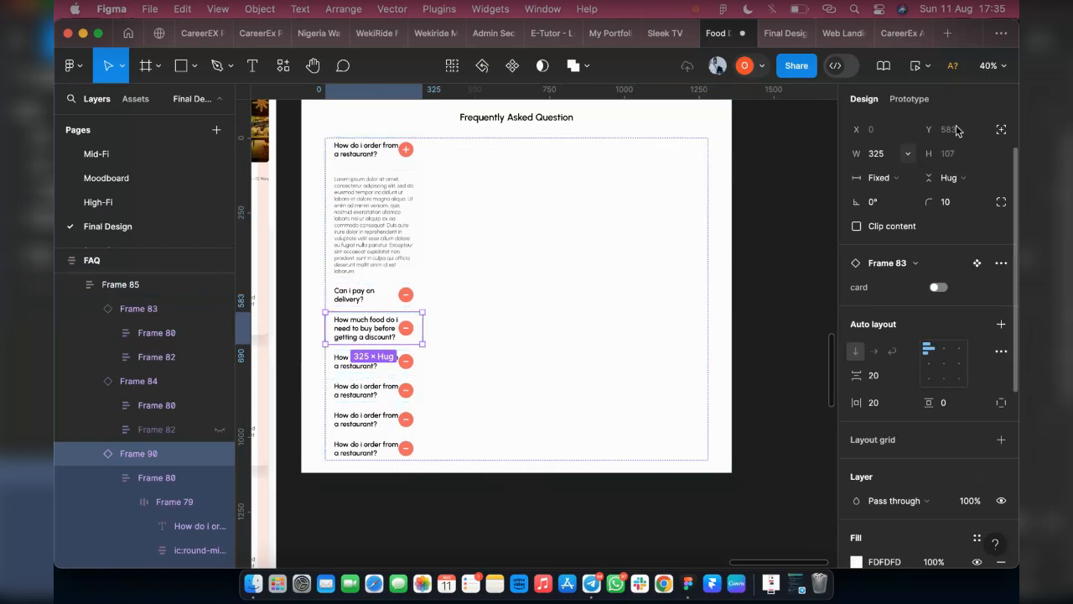
click(112, 287)
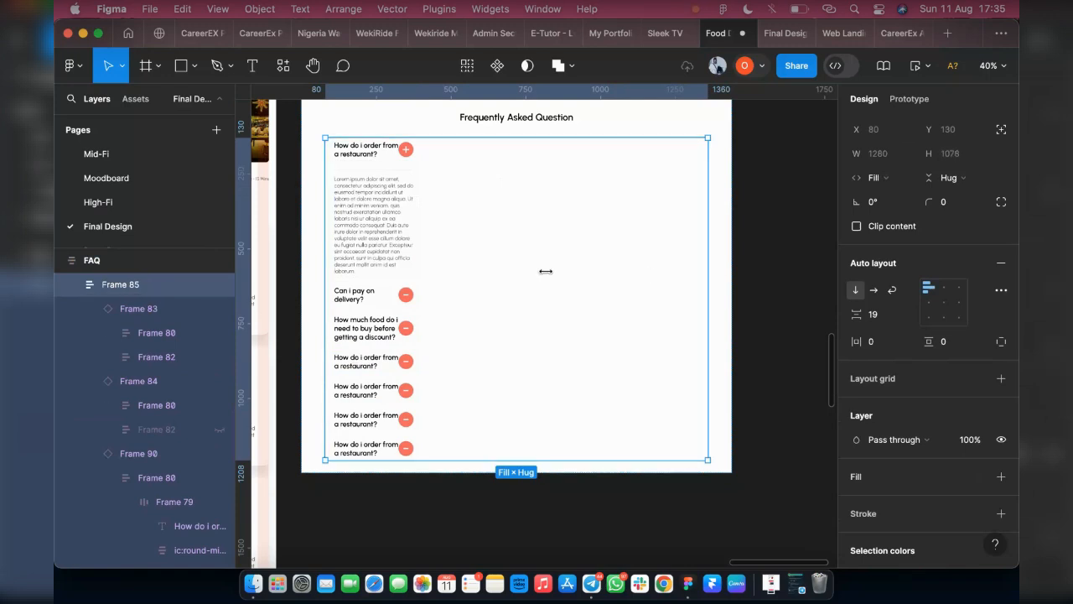
drag(546, 272, 570, 271)
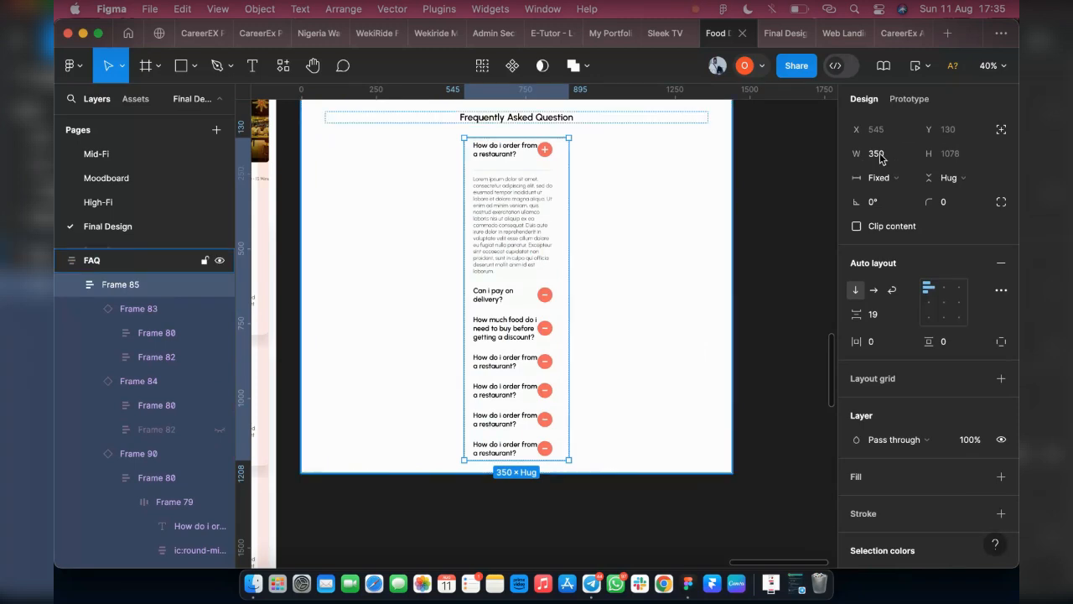
click(878, 155)
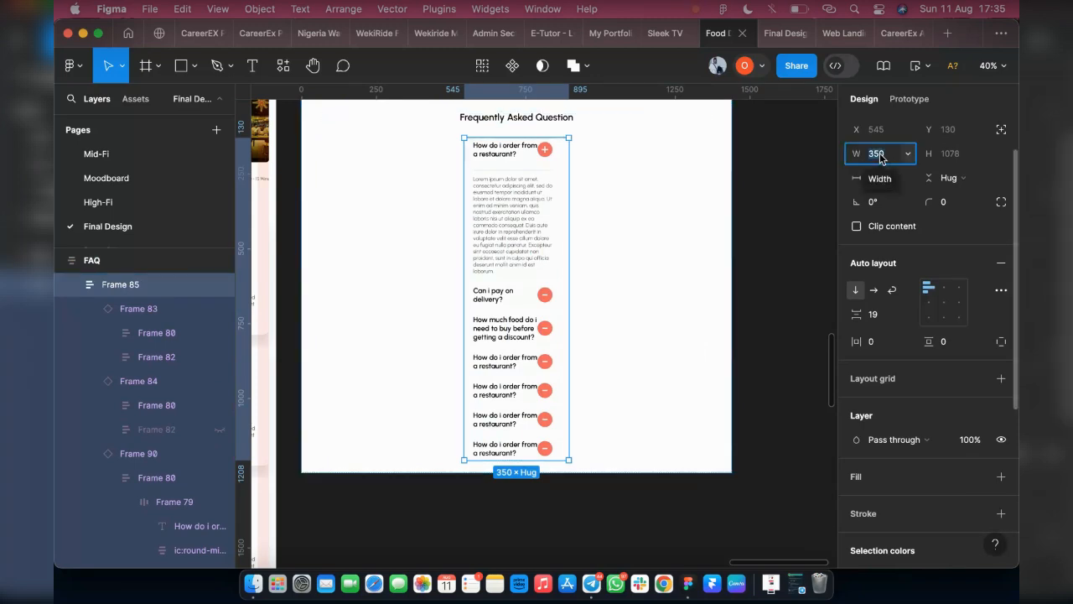
text(325)
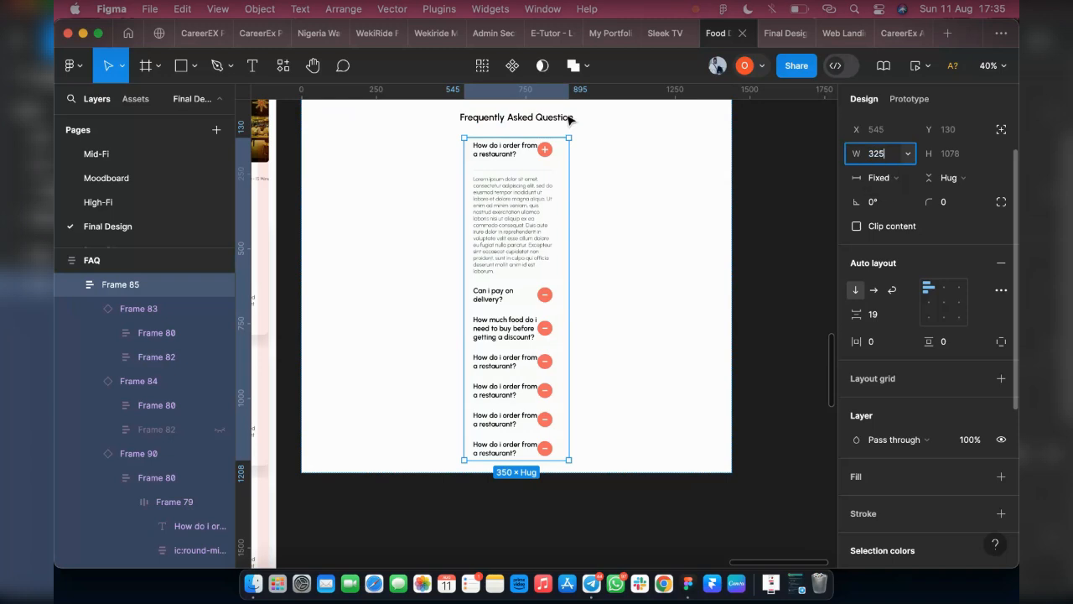
key(Return)
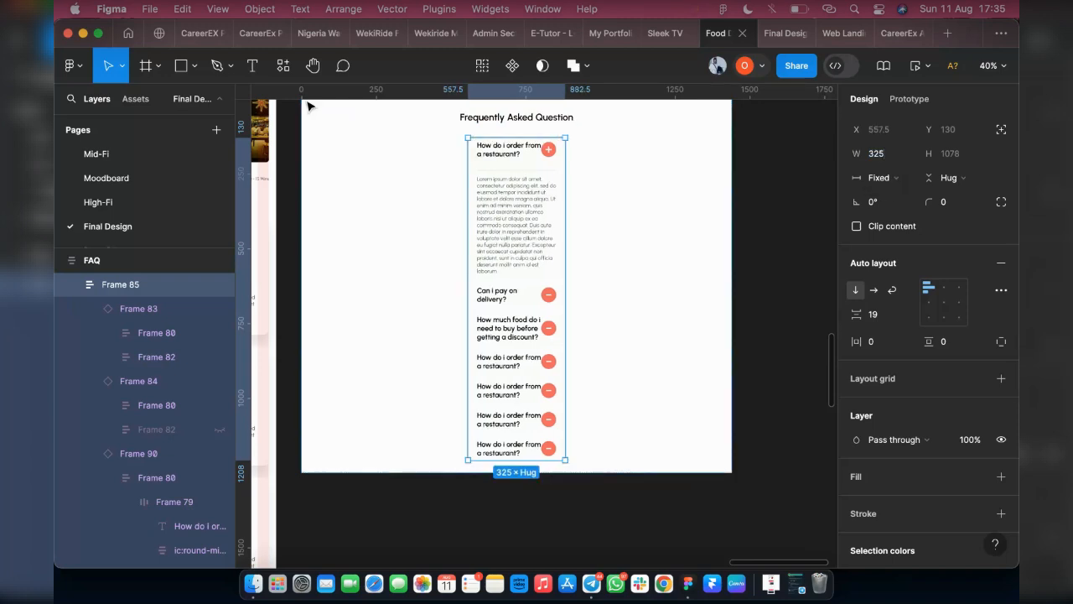
Step: Set the width of the copied FAQ frame to 375
scroll(311, 114, up, 1)
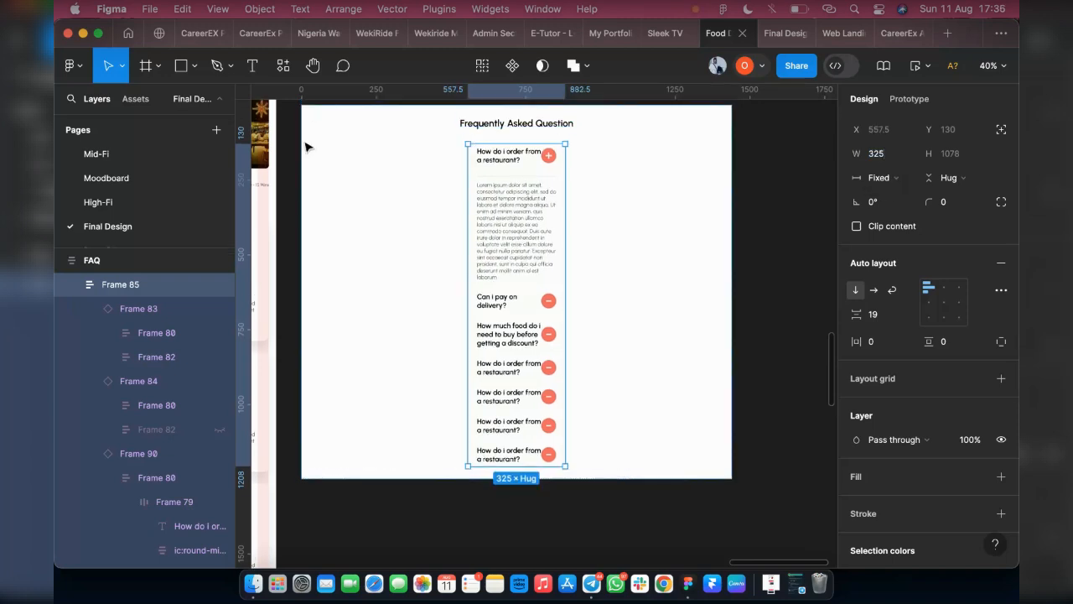
scroll(356, 109, up, 3)
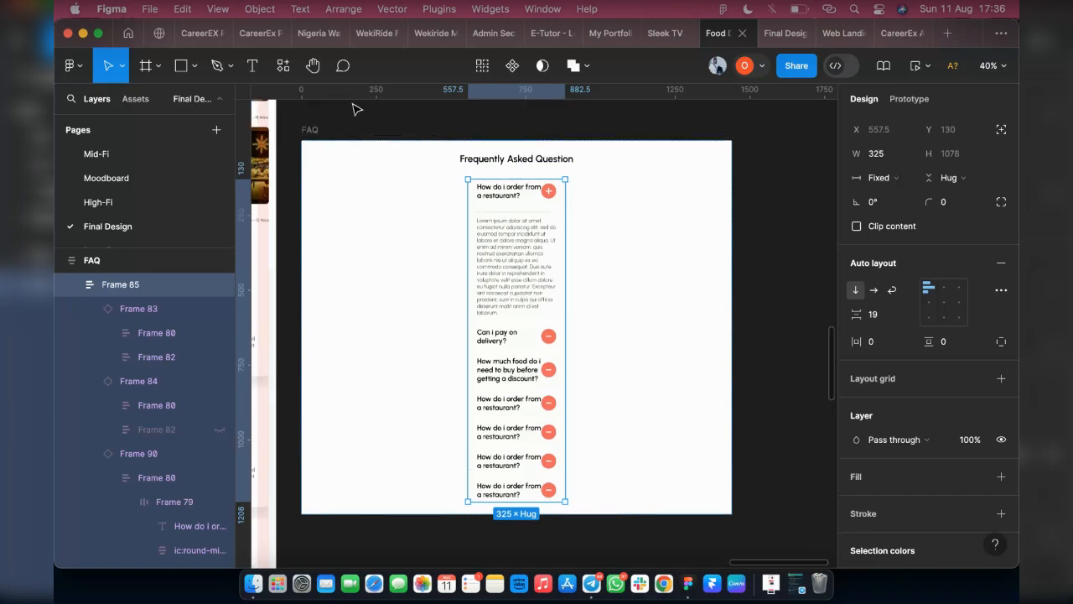
click(307, 130)
click(879, 154)
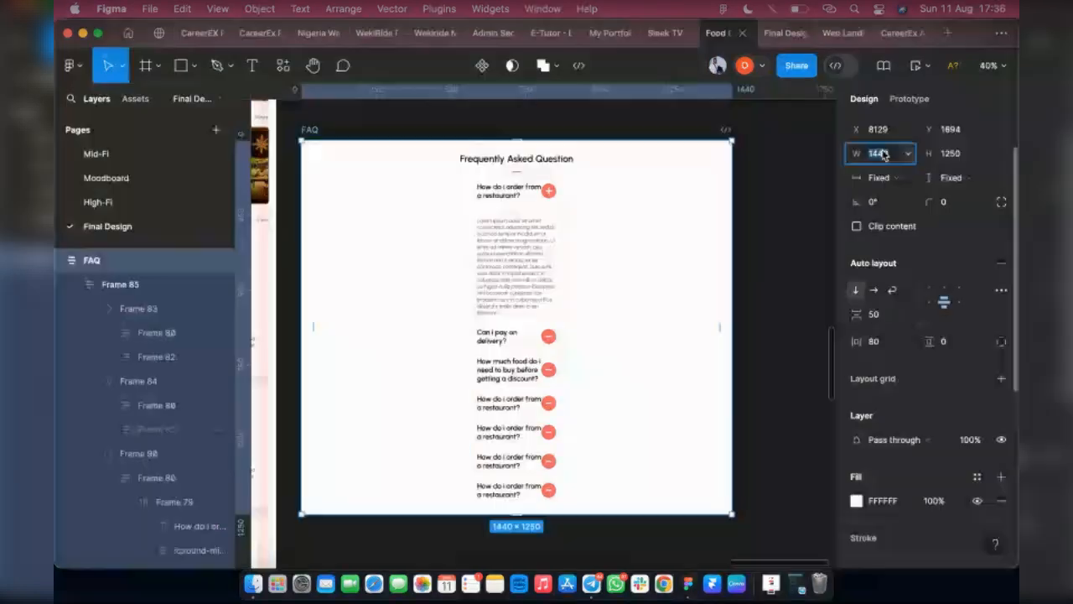
text(375)
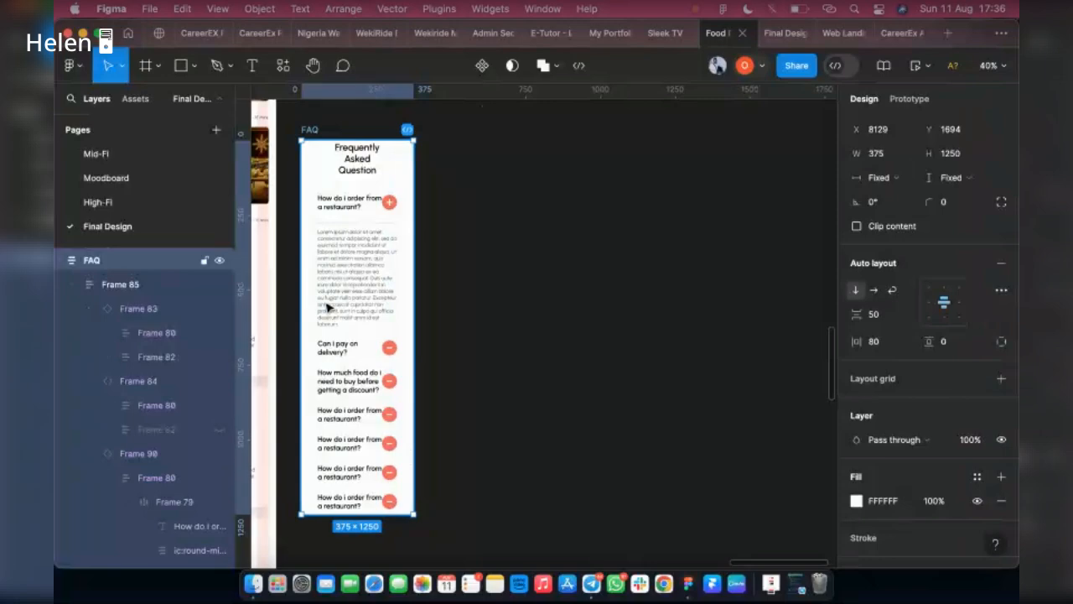
Step: Apply the Heading 1 text style to the "Frequently Asked Question" heading
double_click(356, 161)
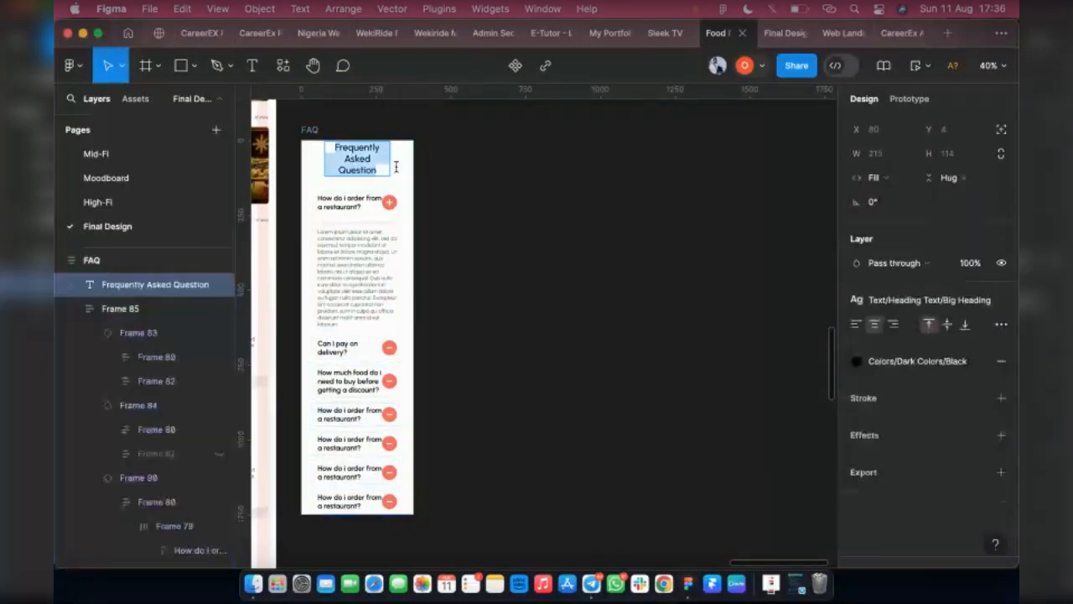
key(Escape)
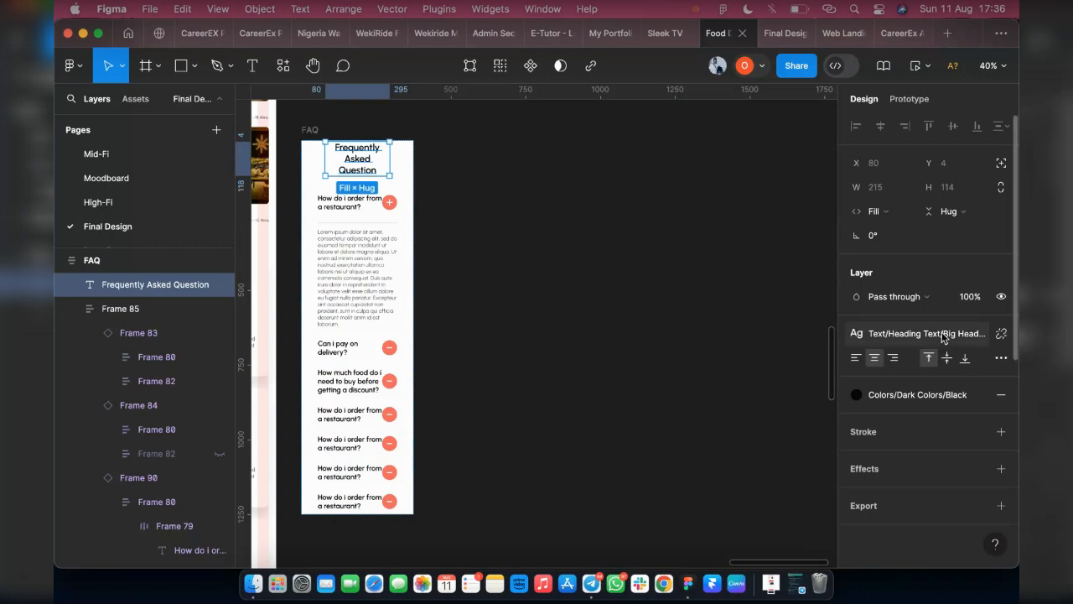
click(928, 464)
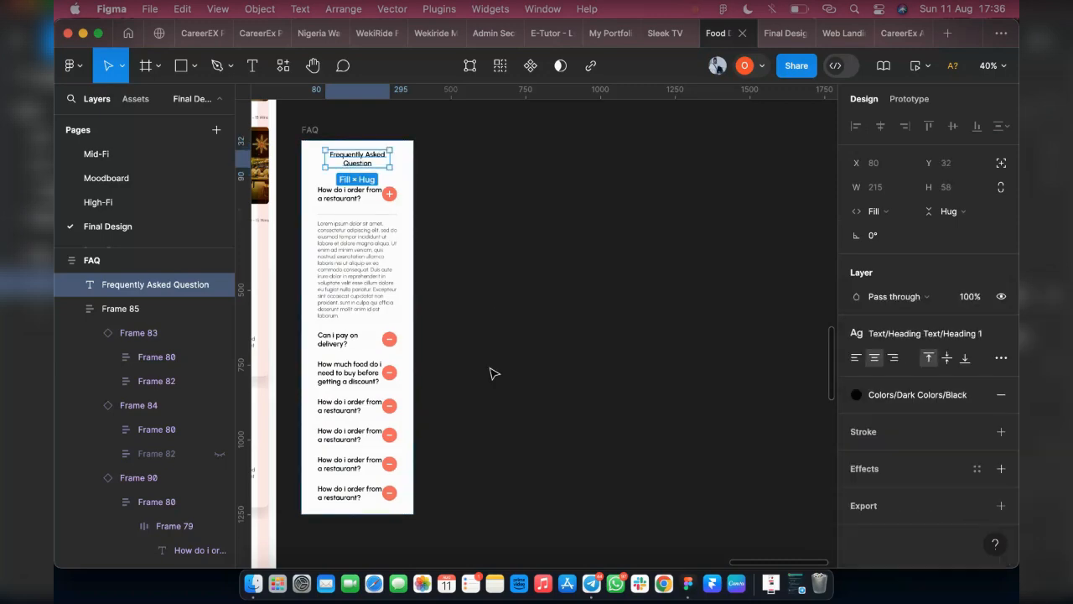
Step: Check the text style of the mobile view's "How it Work" heading and apply the same Heading 2 style to "Frequently Asked Question"
scroll(448, 333, up, 5)
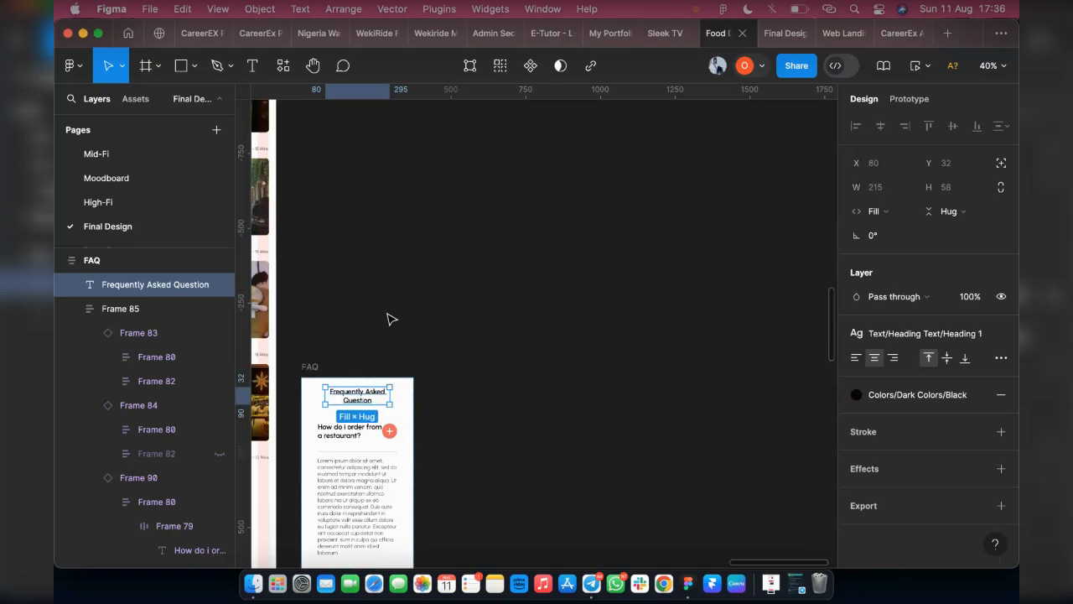
scroll(322, 411, left, 2)
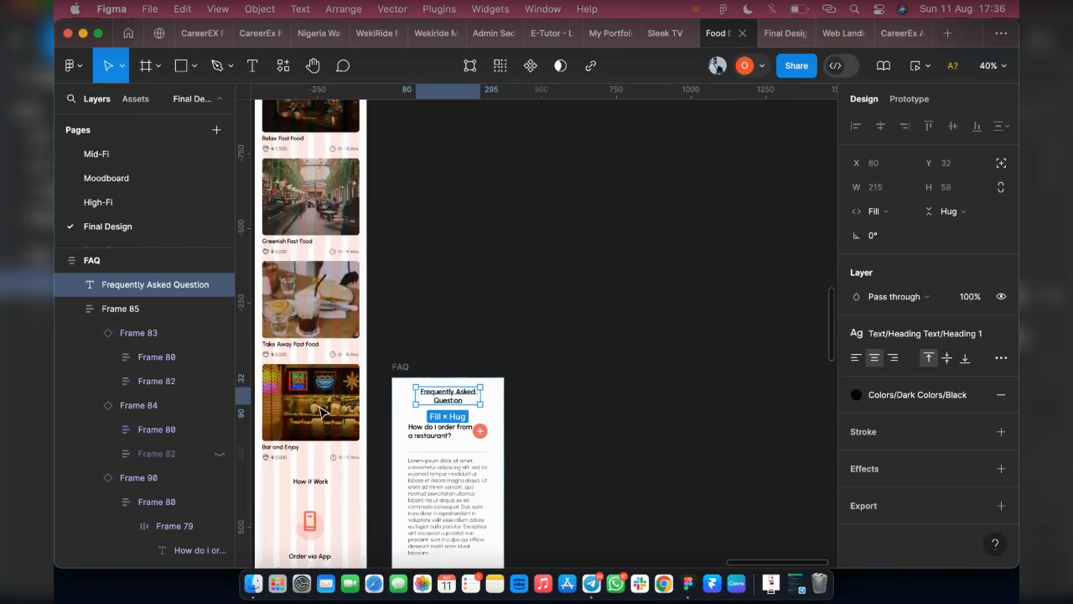
click(319, 483)
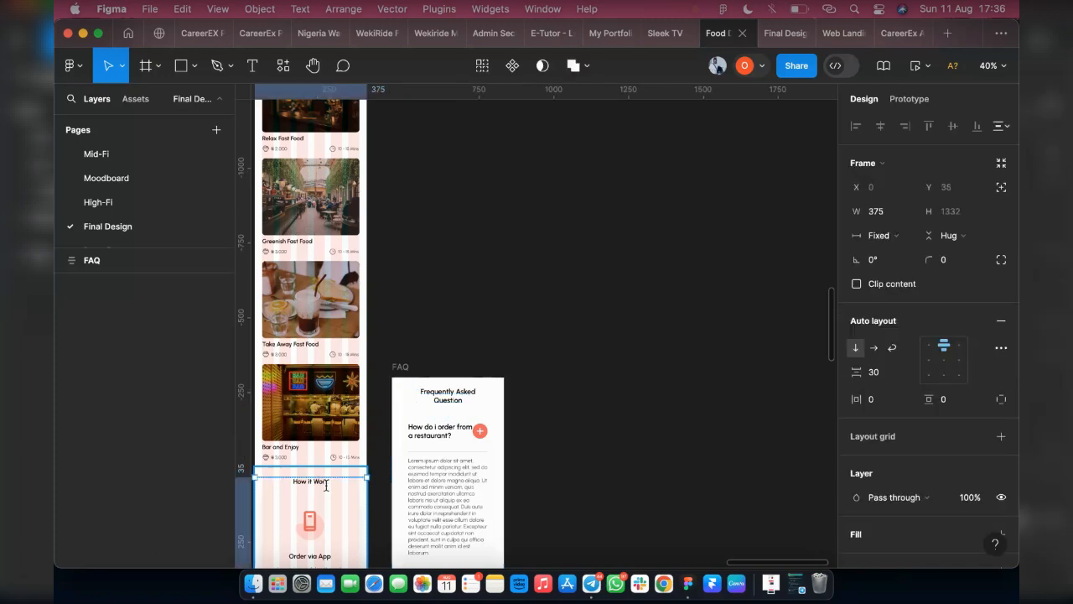
click(319, 481)
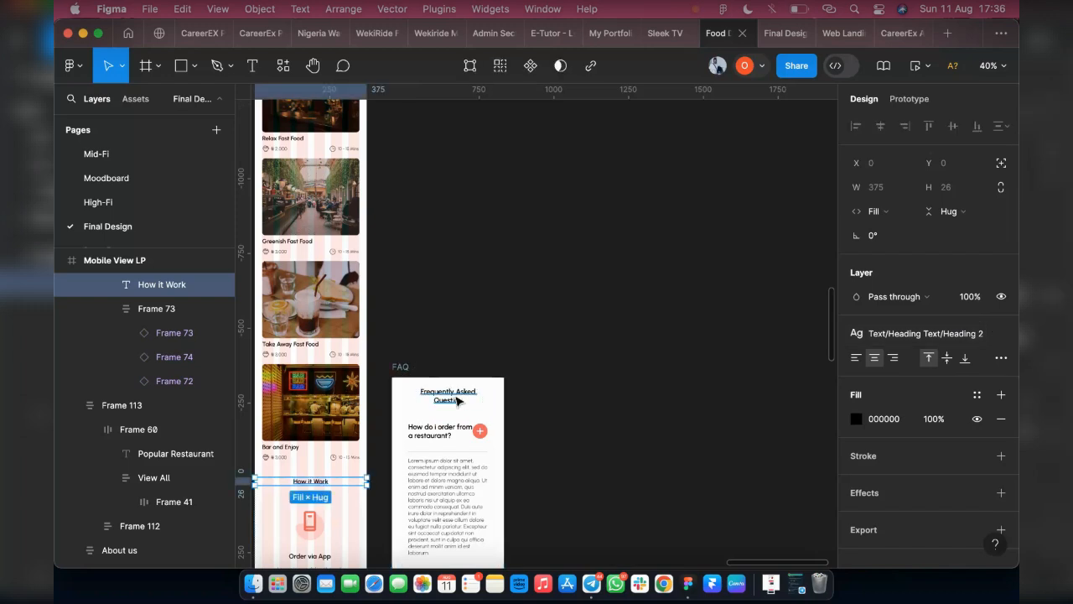
click(459, 402)
click(957, 338)
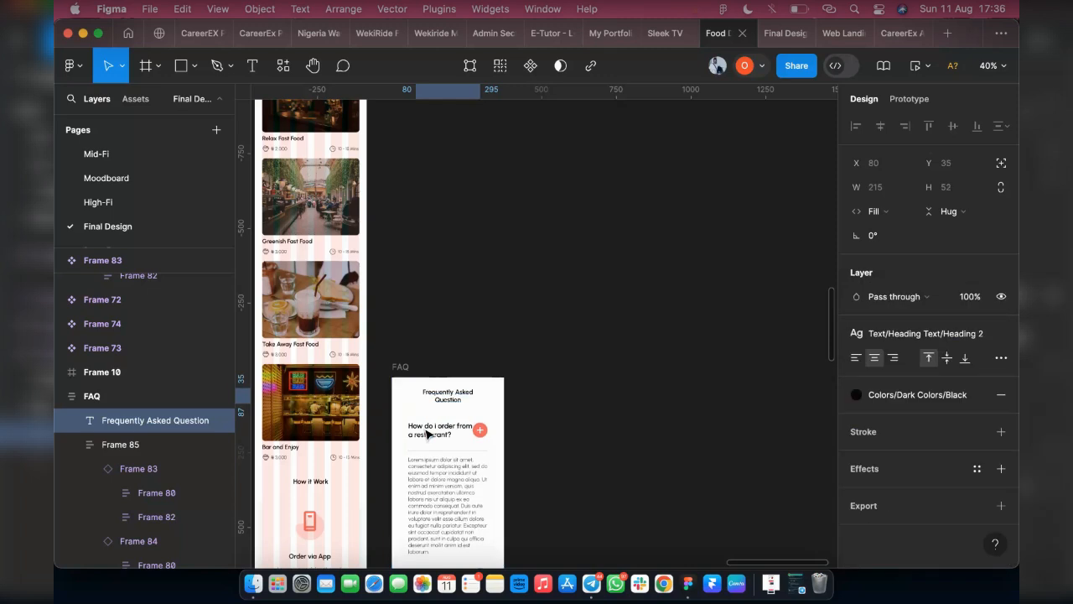
Step: Apply the Heading 3 text style to the first FAQ question, "How do i order from a restaurant?", in the expanded card
scroll(427, 434, down, 1)
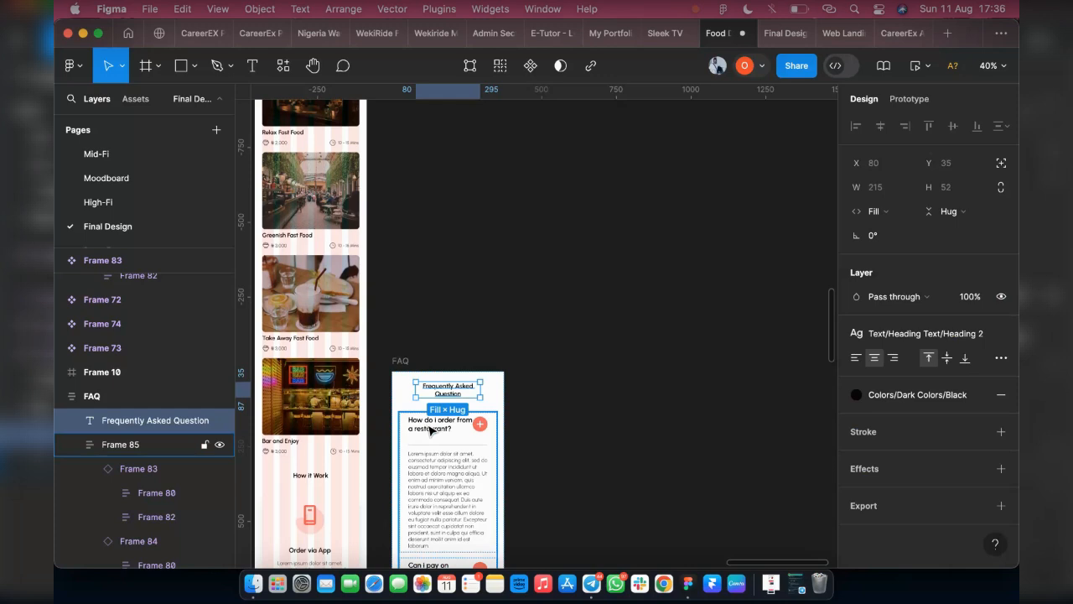
click(429, 429)
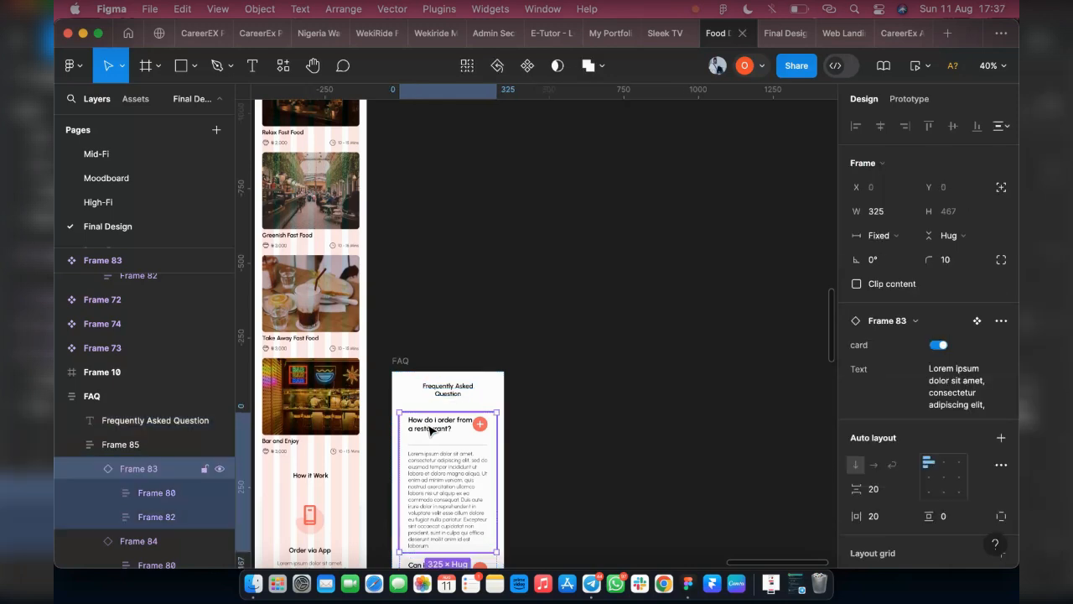
double_click(429, 429)
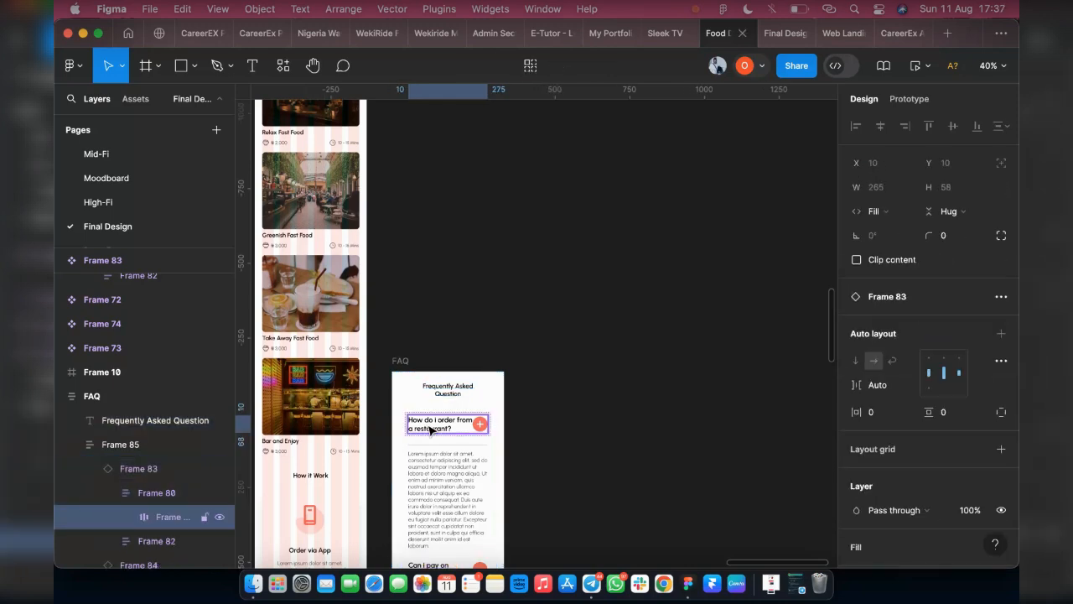
double_click(430, 429)
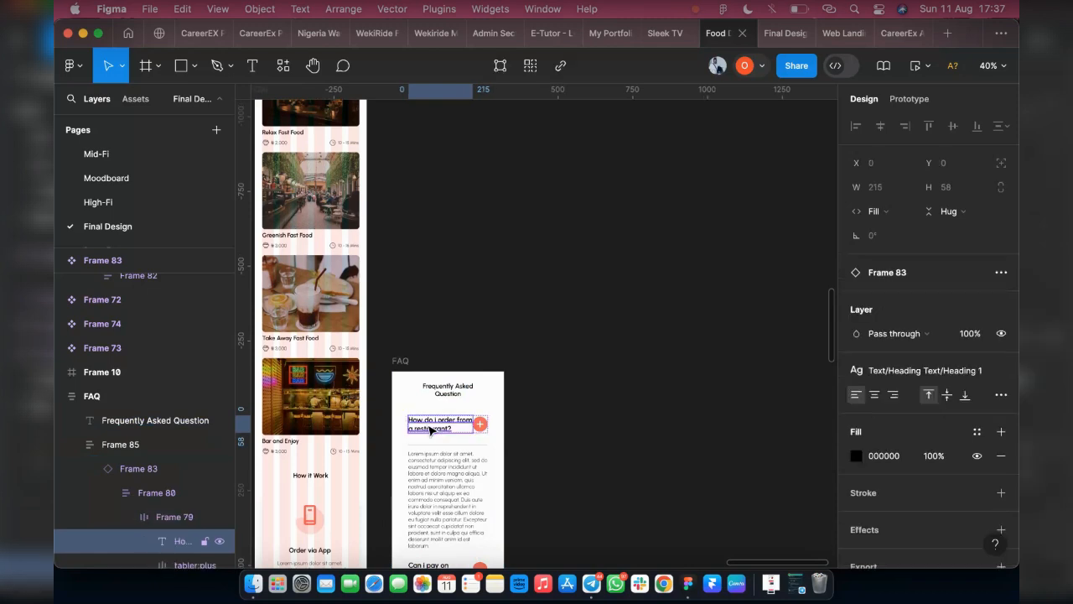
click(922, 372)
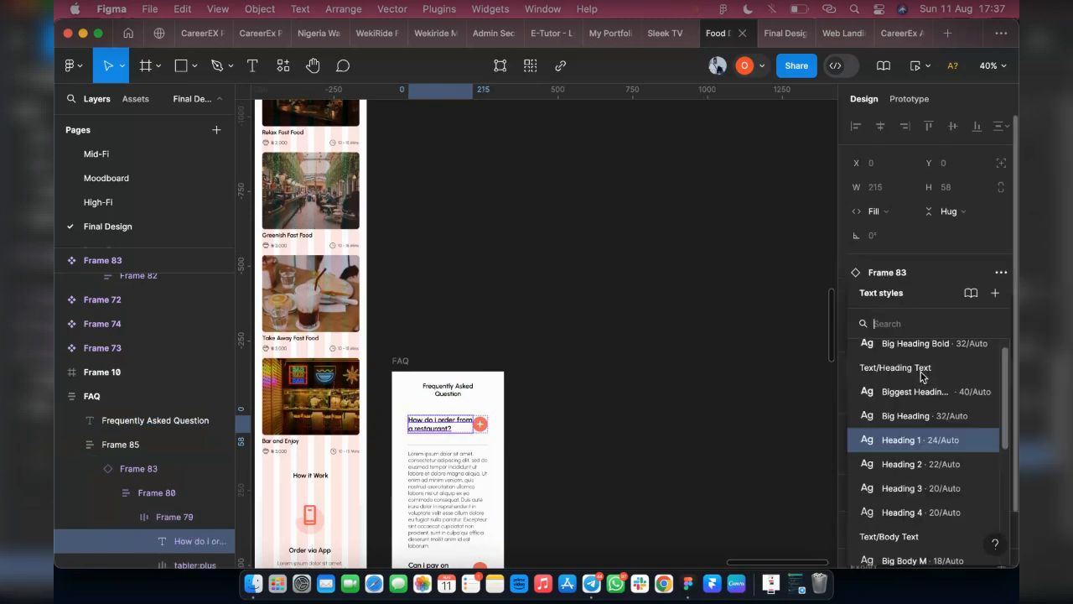
click(926, 491)
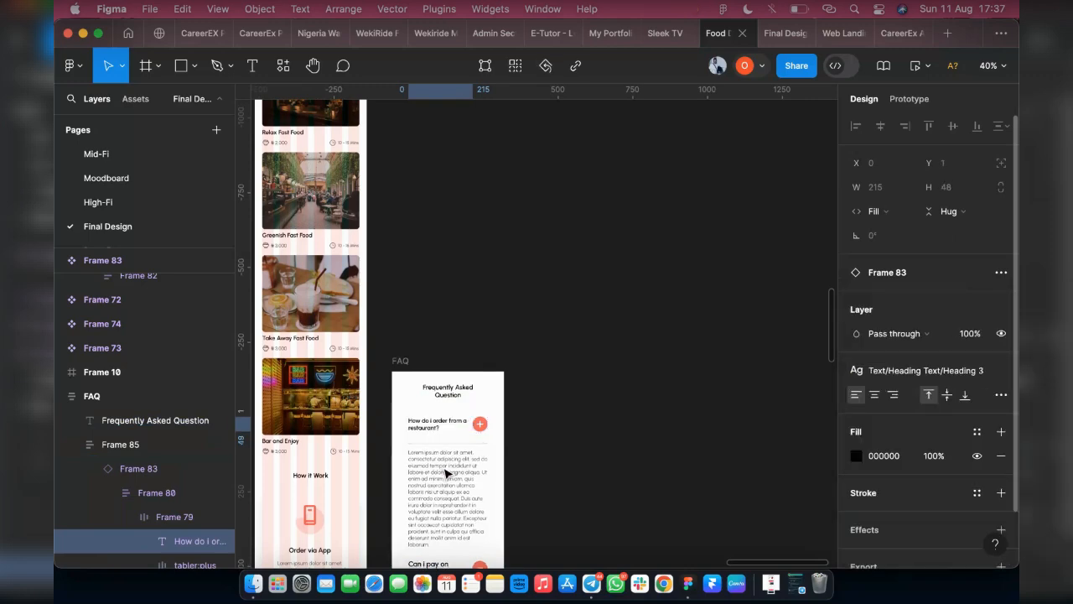
Step: Apply the Medium Body R text style to the lorem ipsum answer paragraph in the expanded FAQ card
scroll(447, 474, down, 3)
scroll(447, 446, down, 2)
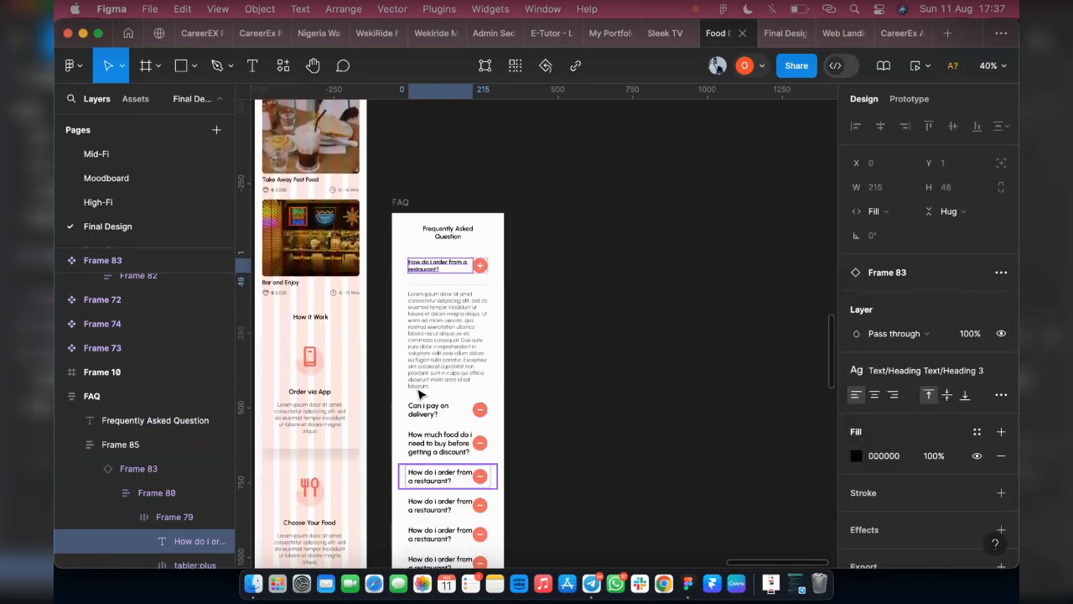
scroll(421, 394, down, 3)
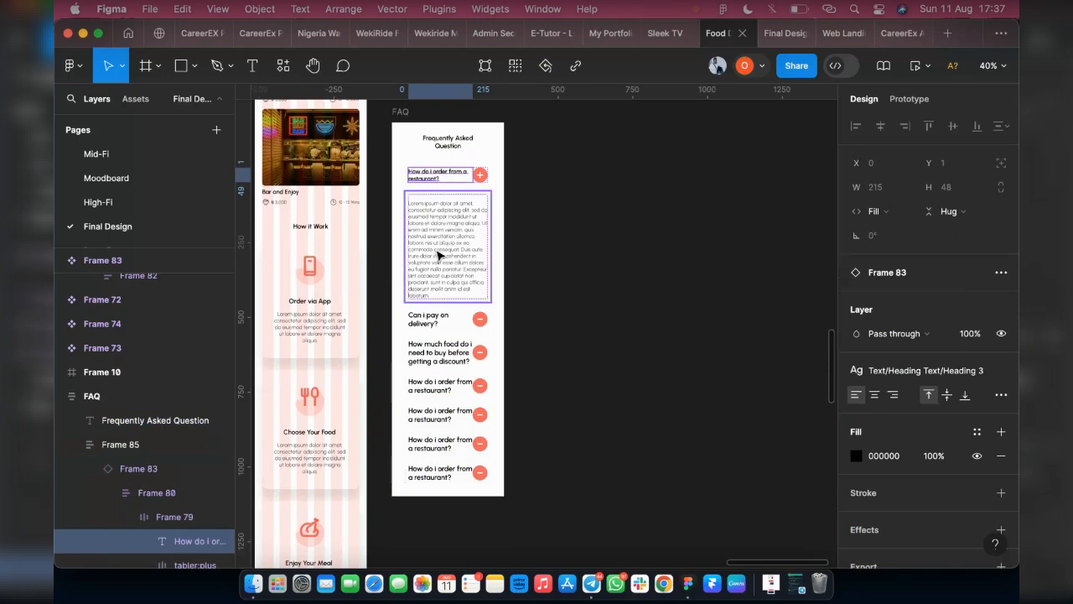
click(438, 255)
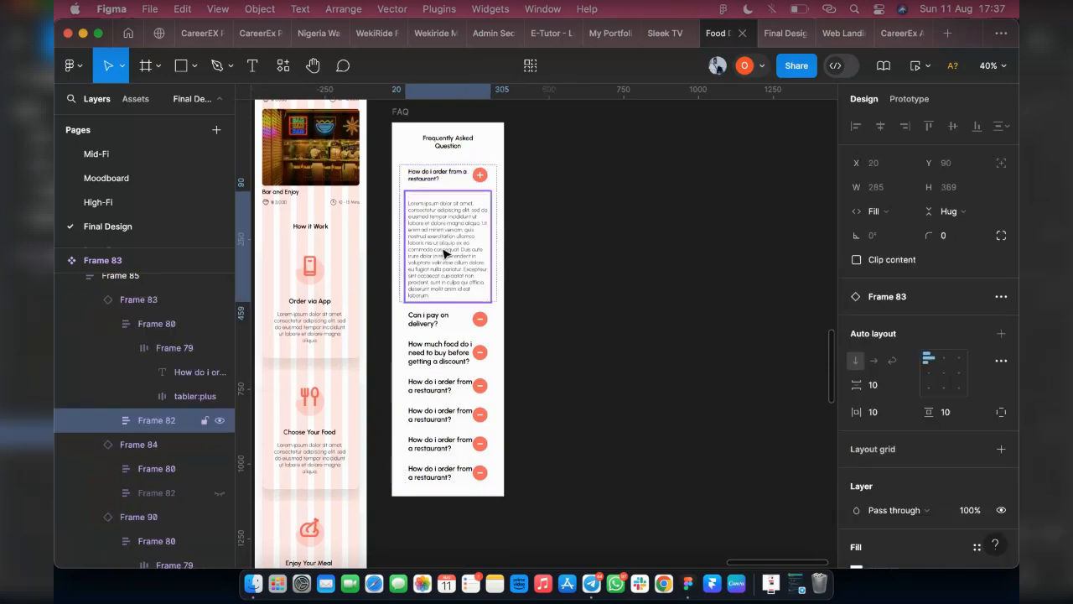
click(447, 253)
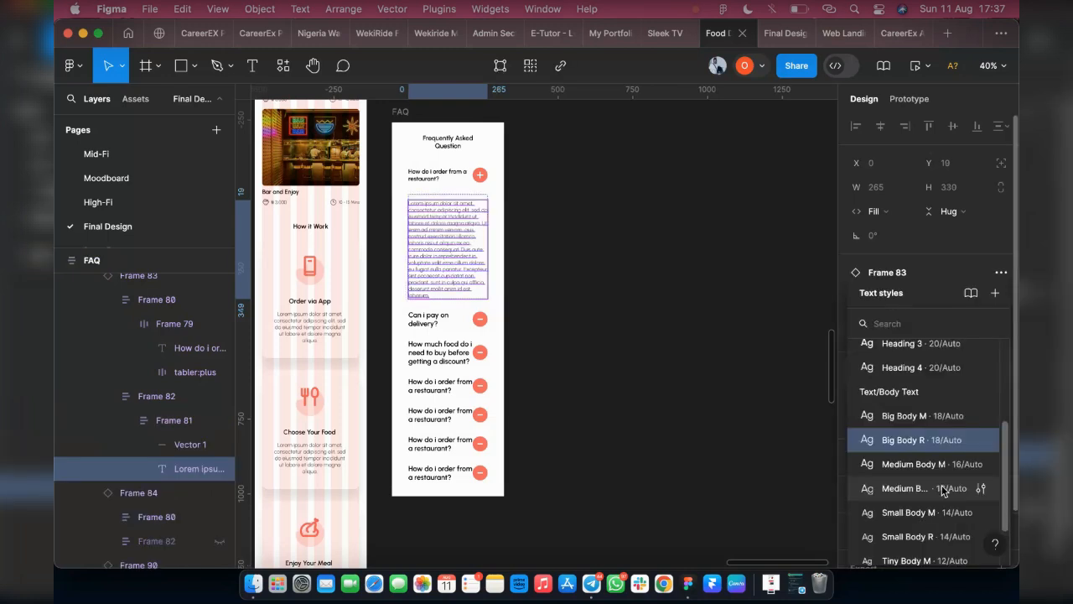
click(944, 489)
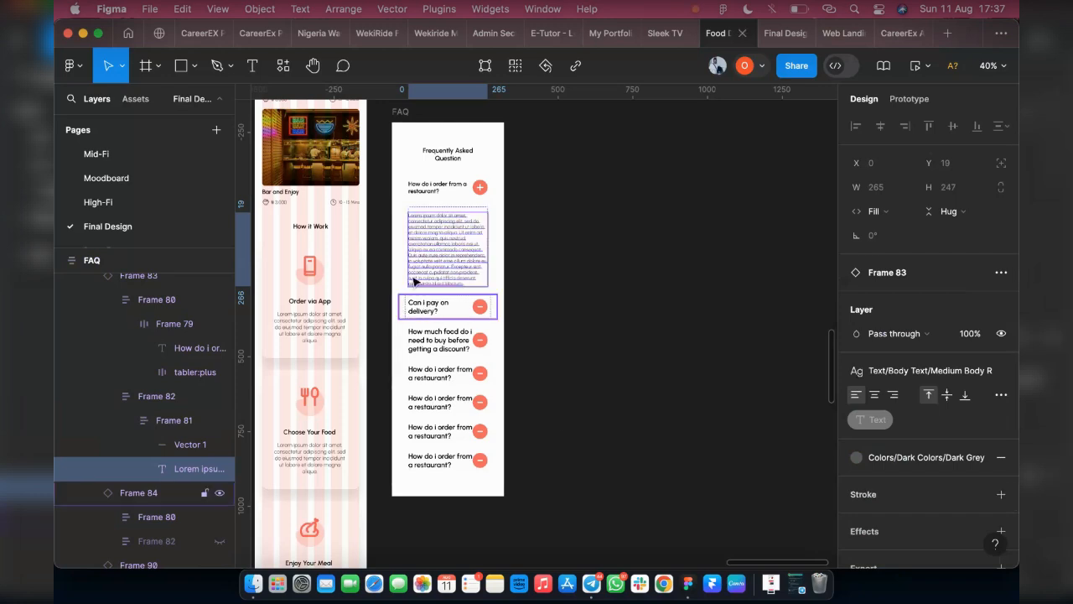
Step: Apply the Heading 3 text style to the questions of the first three collapsed FAQ cards together, starting with "Can i pay on delivery?"
click(426, 312)
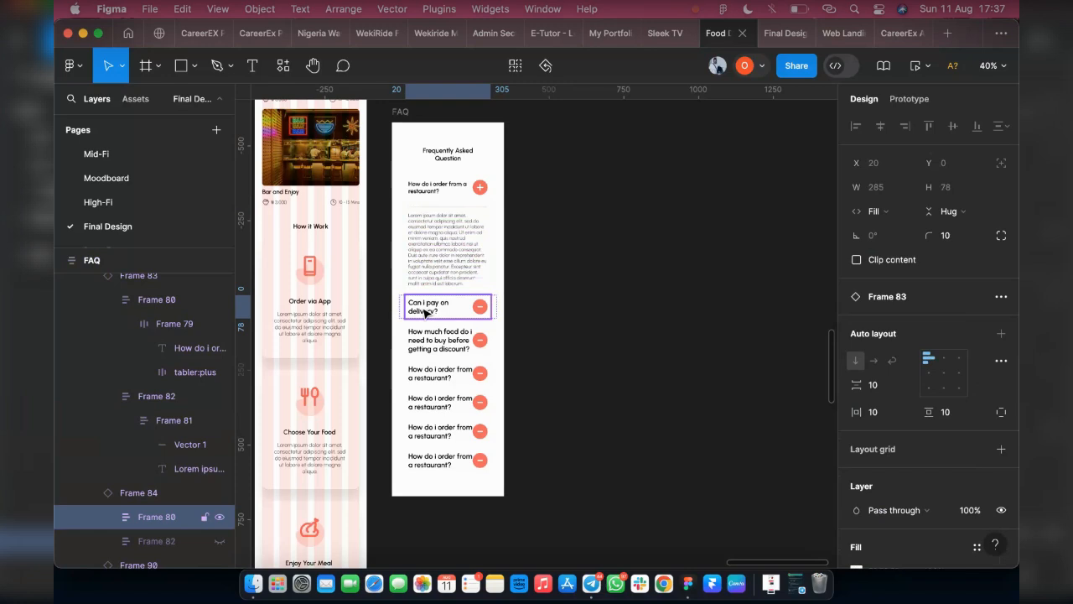
click(426, 312)
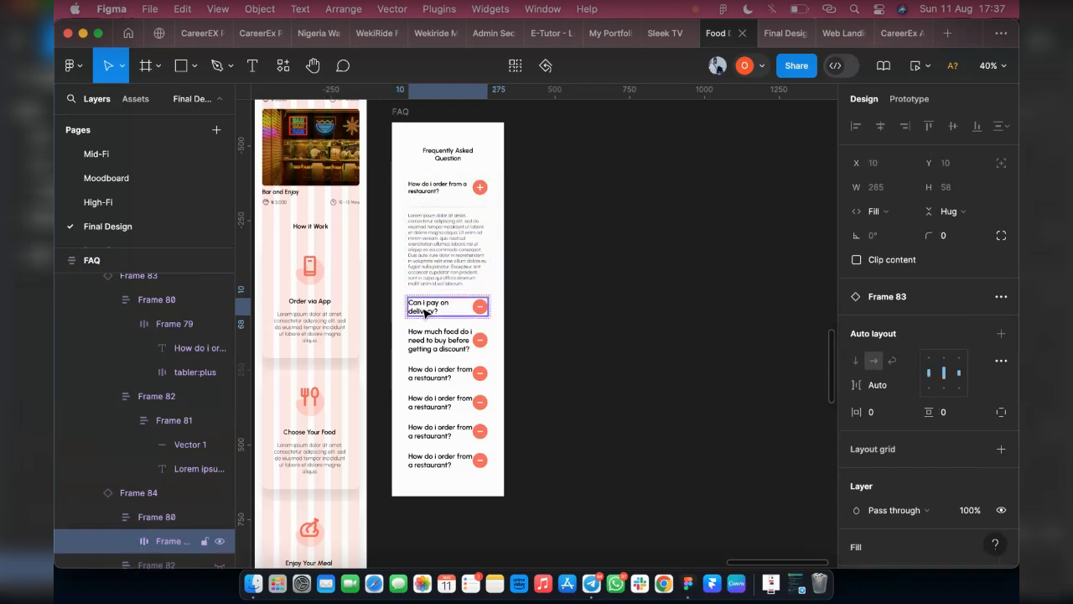
click(426, 312)
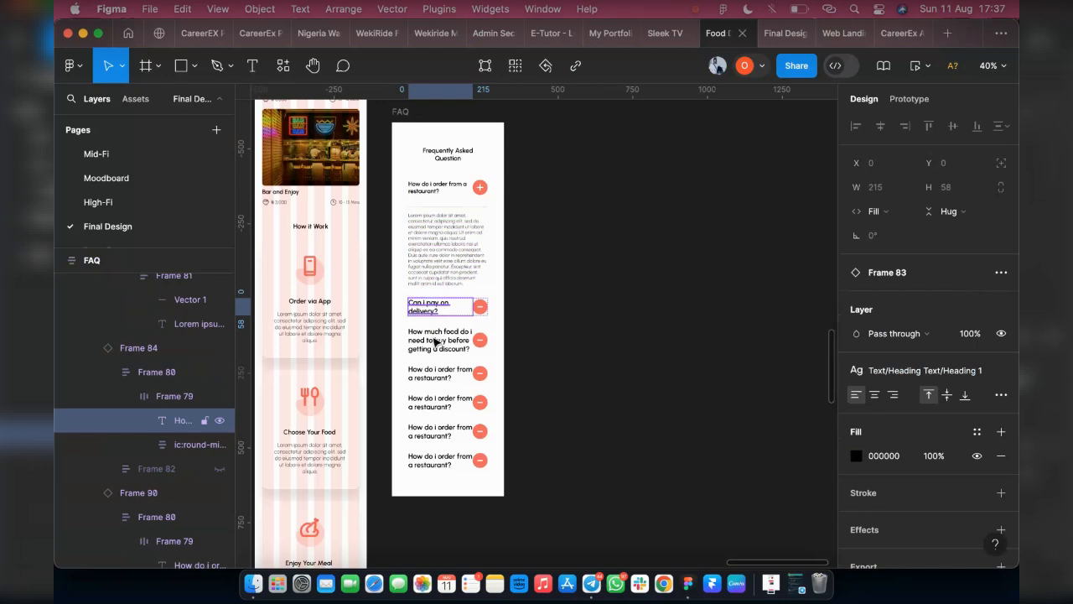
shift+click(435, 342)
shift+double_click(436, 342)
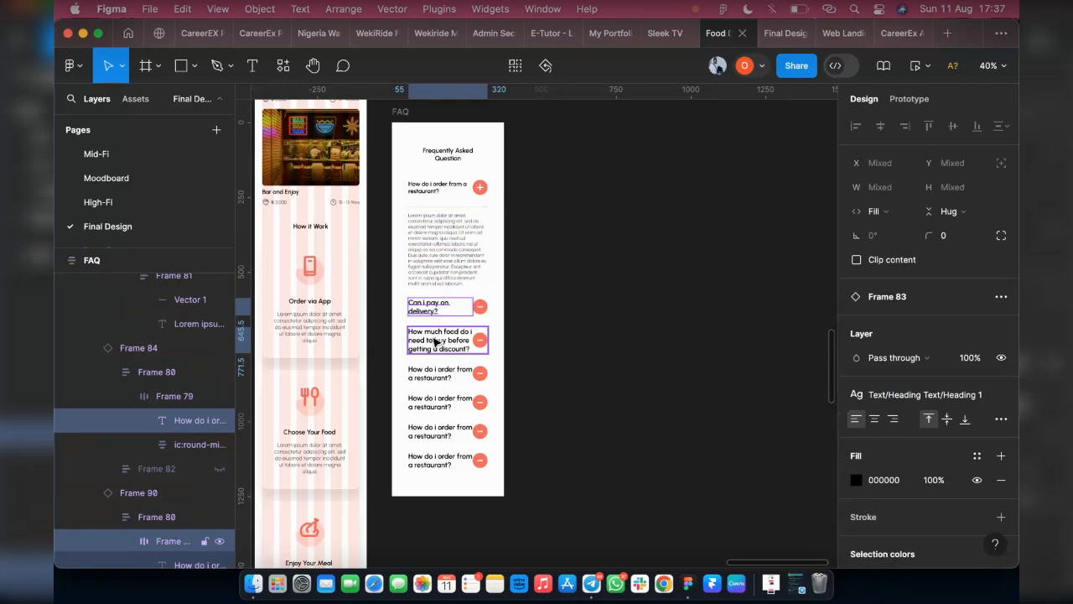
shift+click(435, 341)
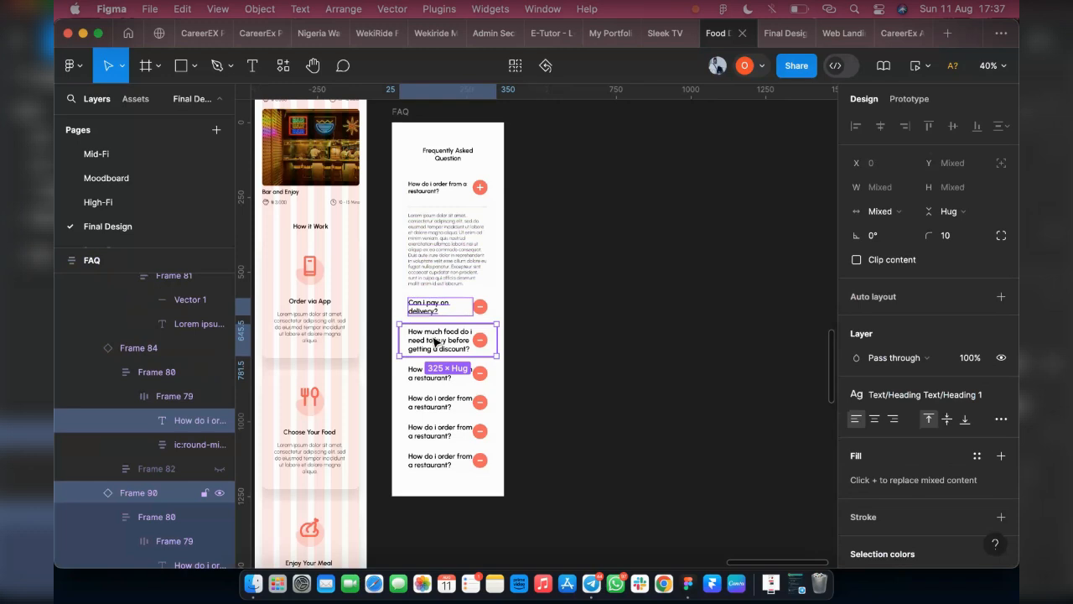
shift+double_click(435, 341)
shift+click(435, 342)
shift+double_click(435, 341)
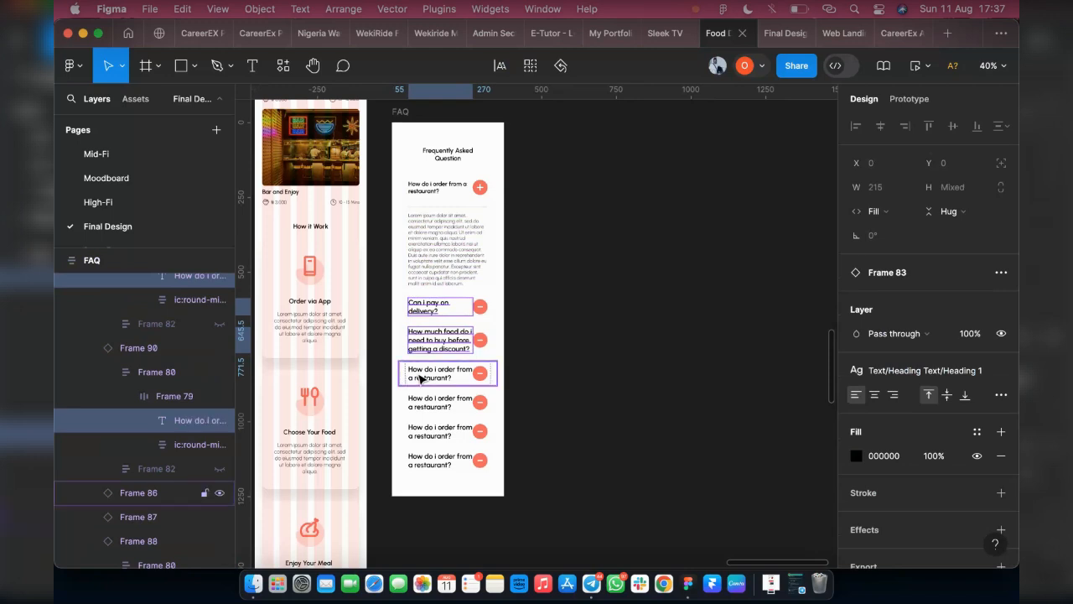
shift+click(421, 378)
shift+double_click(420, 378)
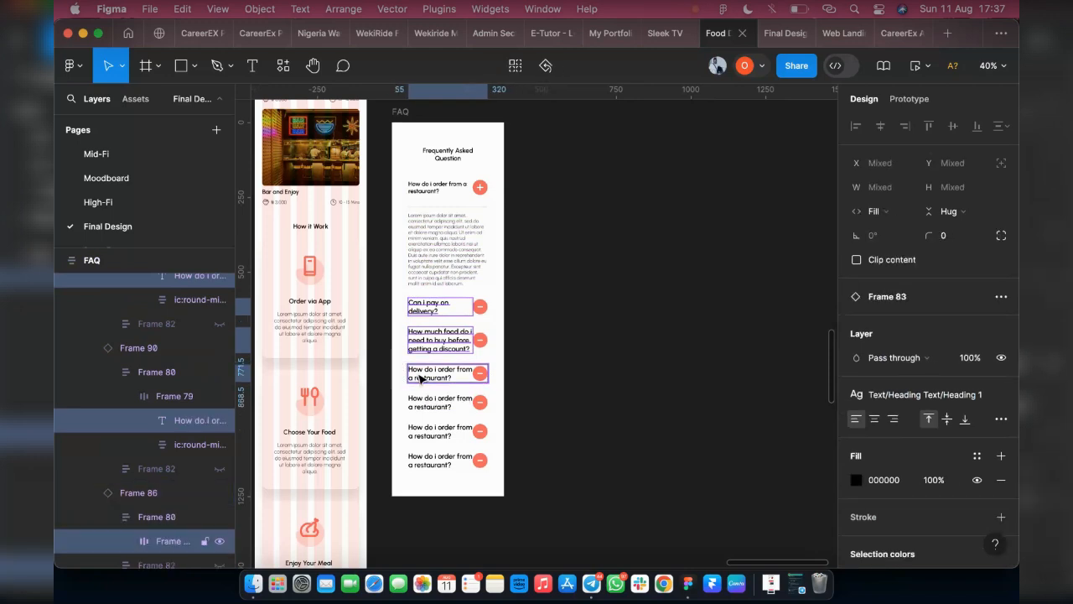
shift+click(420, 379)
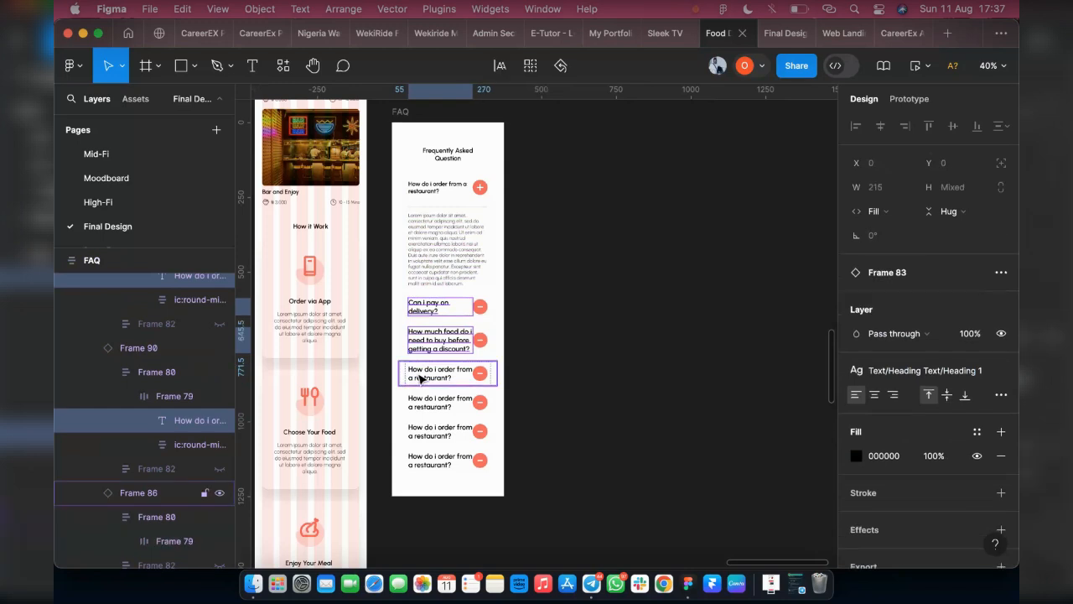
shift+click(420, 378)
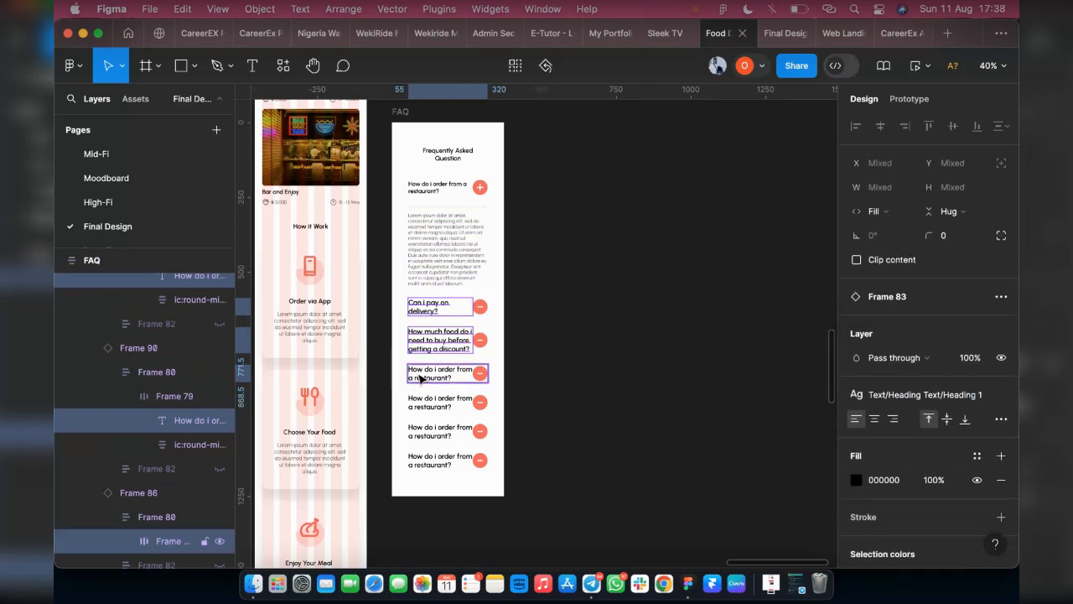
shift+click(421, 378)
shift+click(420, 378)
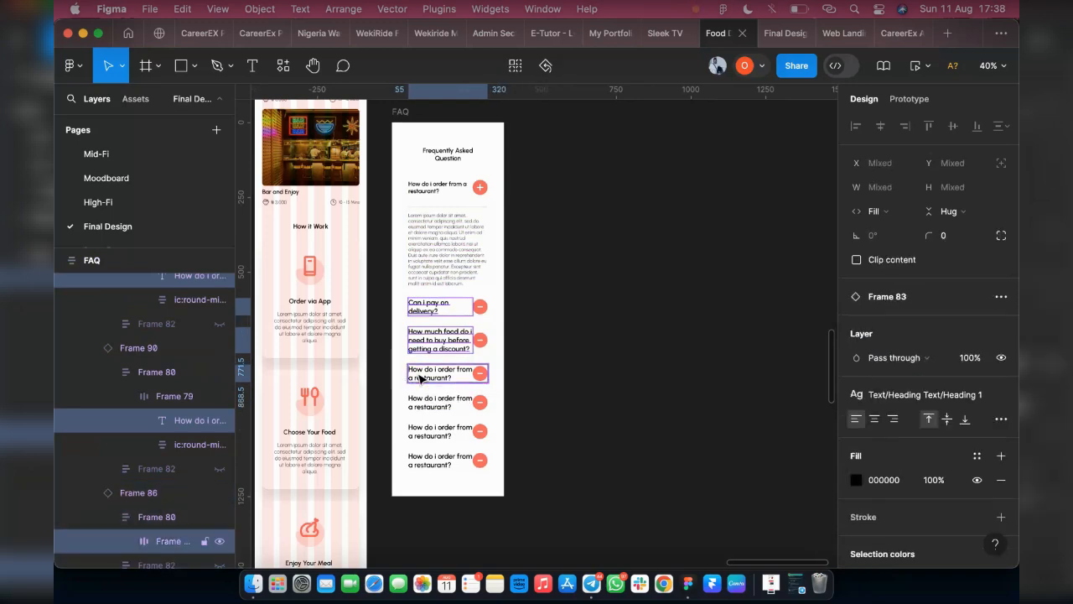
click(950, 400)
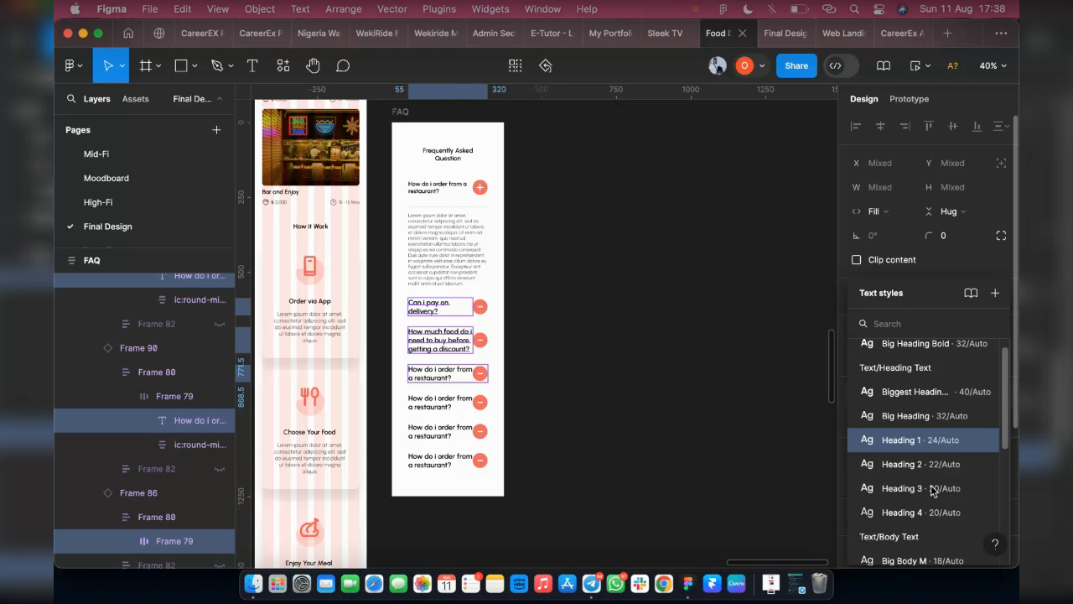
click(897, 490)
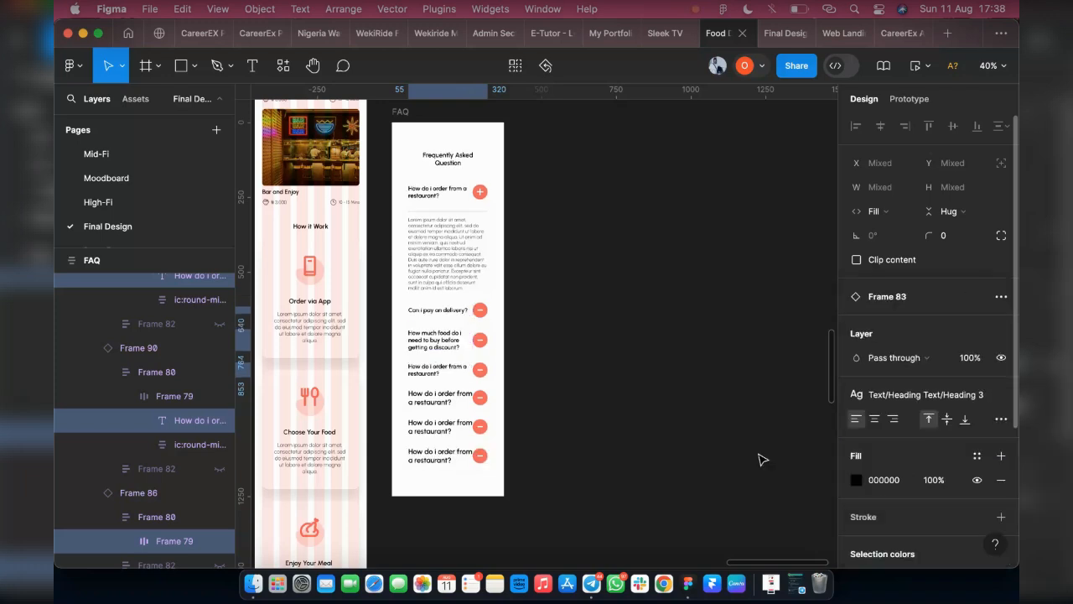
Step: Apply the Heading 3 text style to the questions of the last three collapsed FAQ cards
click(423, 403)
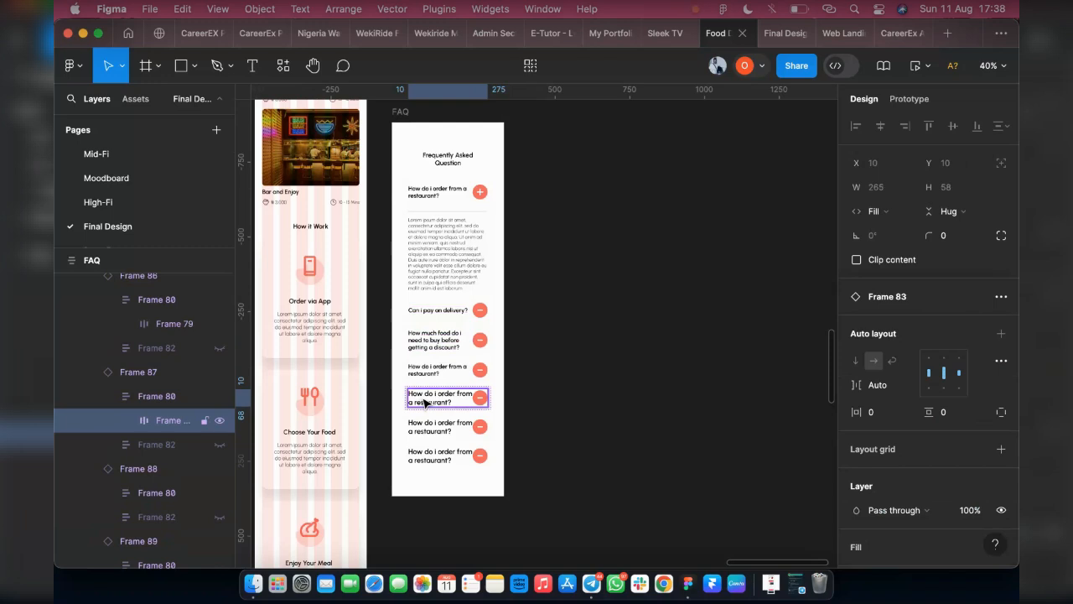
click(424, 403)
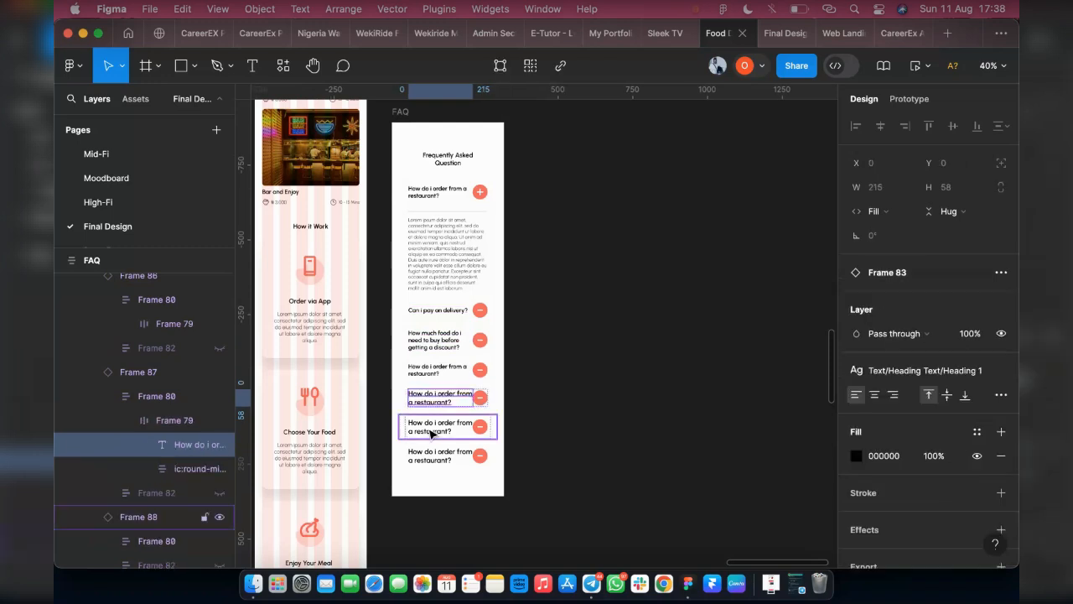
shift+click(430, 433)
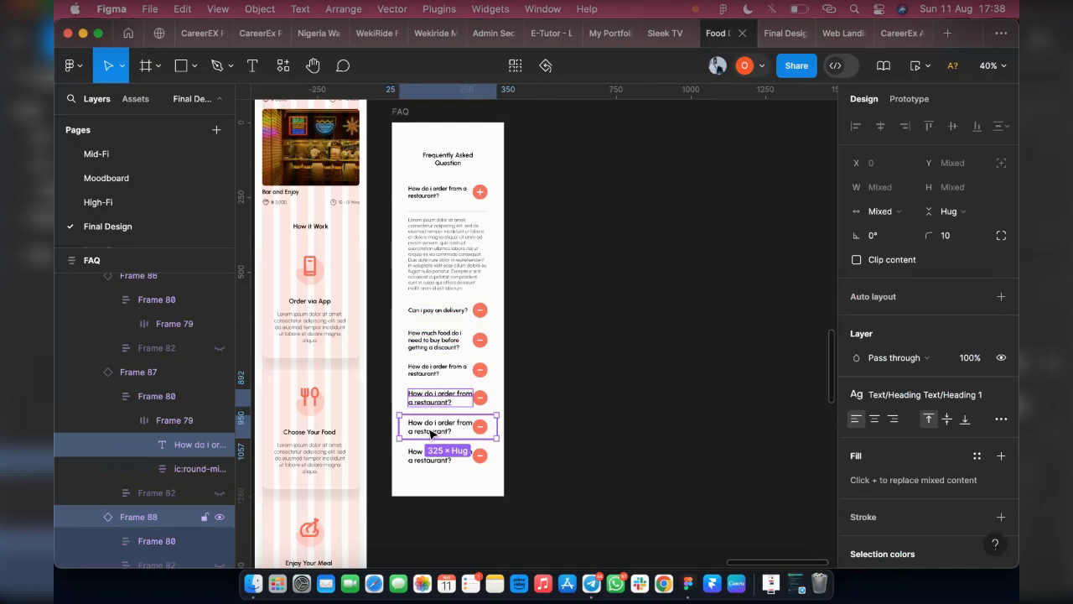
shift+double_click(433, 435)
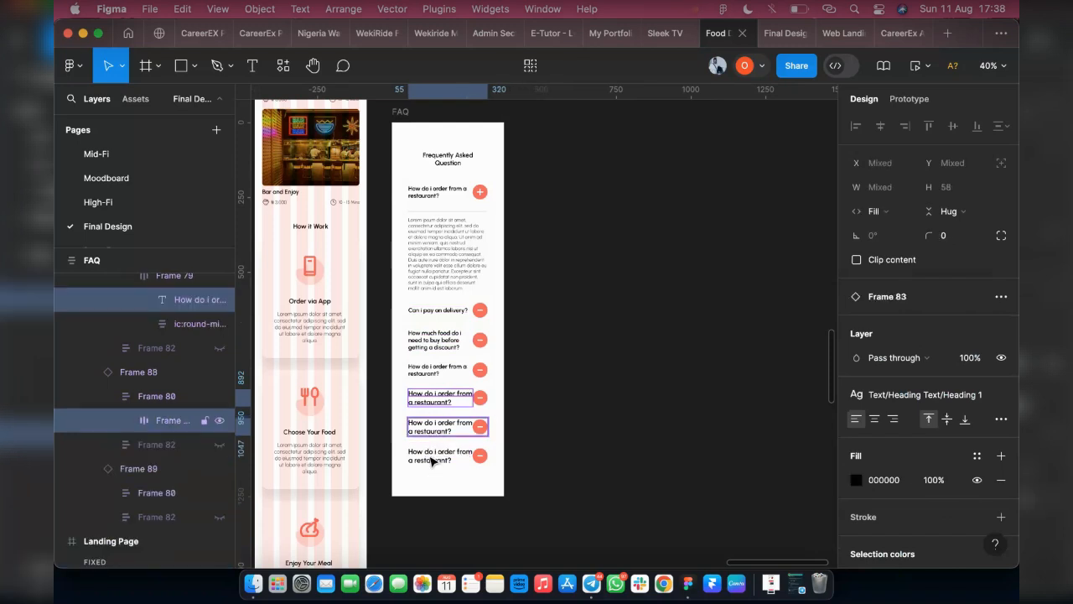
shift+click(433, 460)
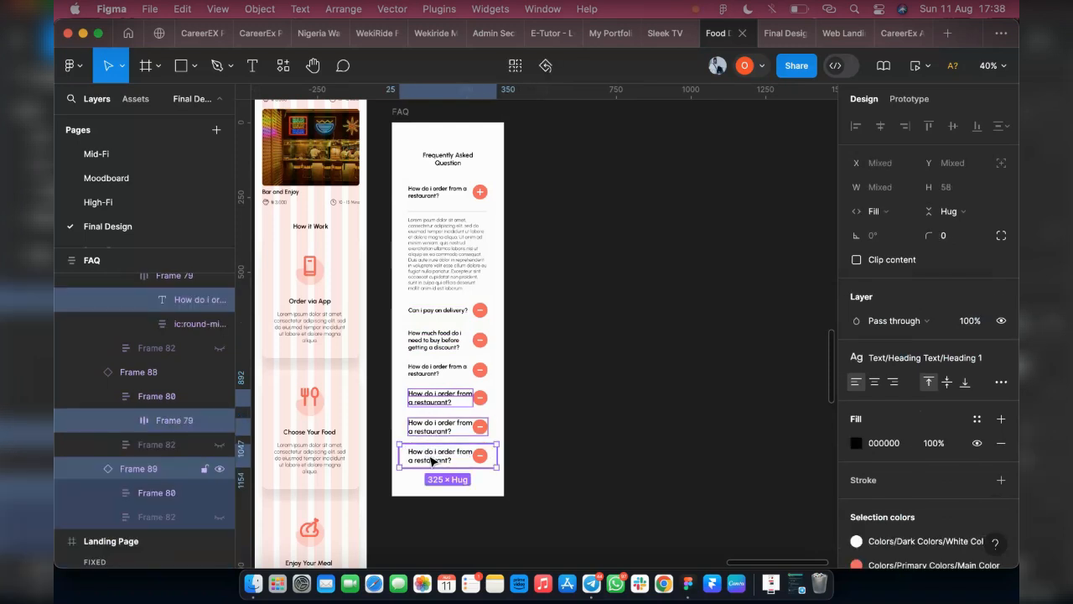
shift+double_click(433, 461)
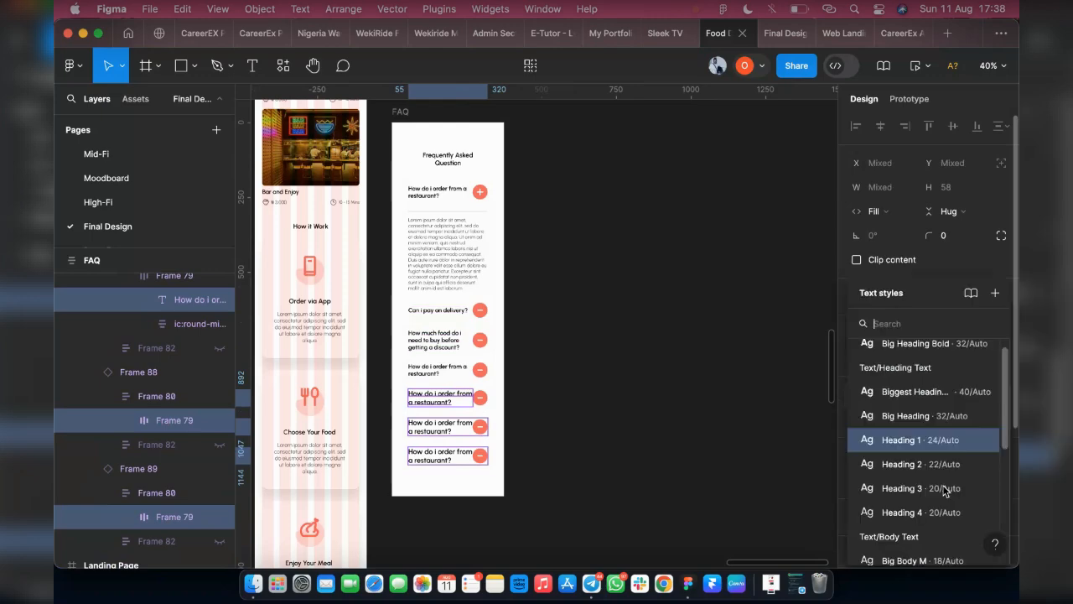
click(945, 489)
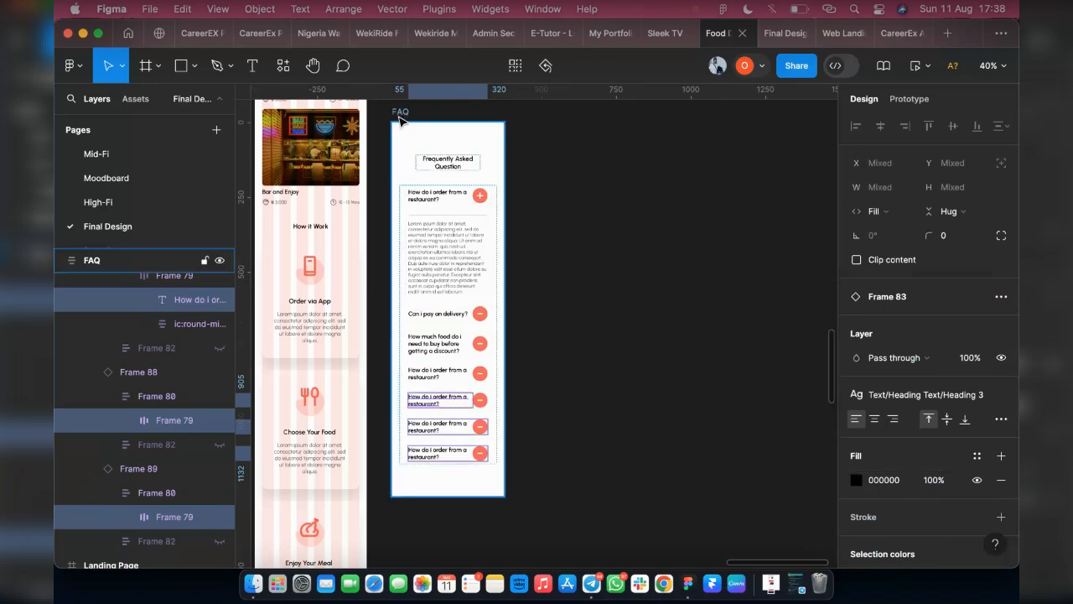
Step: Shorten the FAQ frame from its upper edge to a height of 1187 and set its horizontal auto-layout padding to 25
click(490, 149)
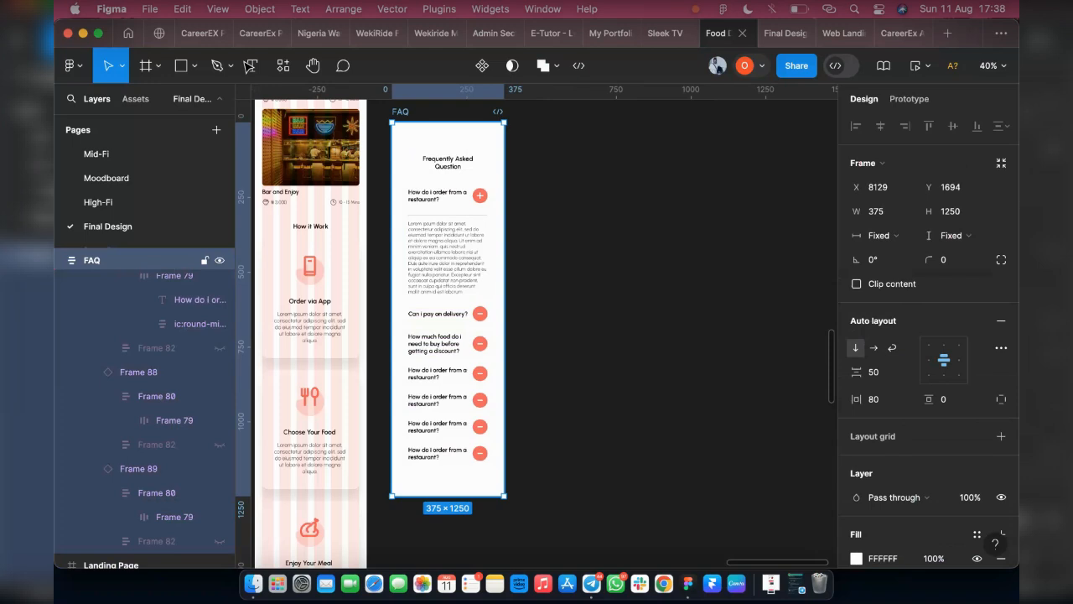
drag(434, 122, 435, 142)
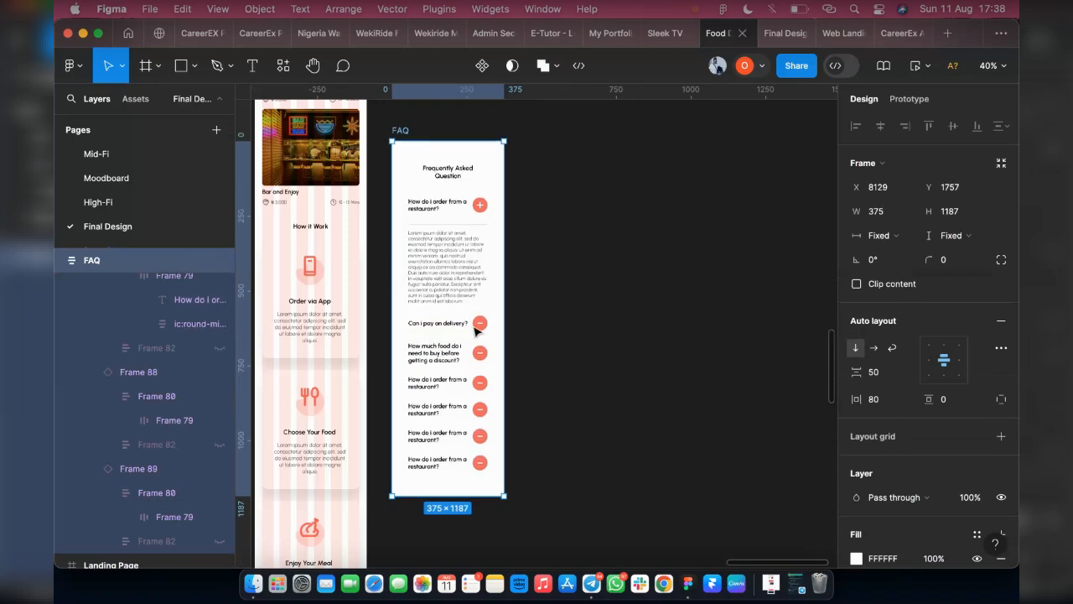
click(887, 401)
text(15)
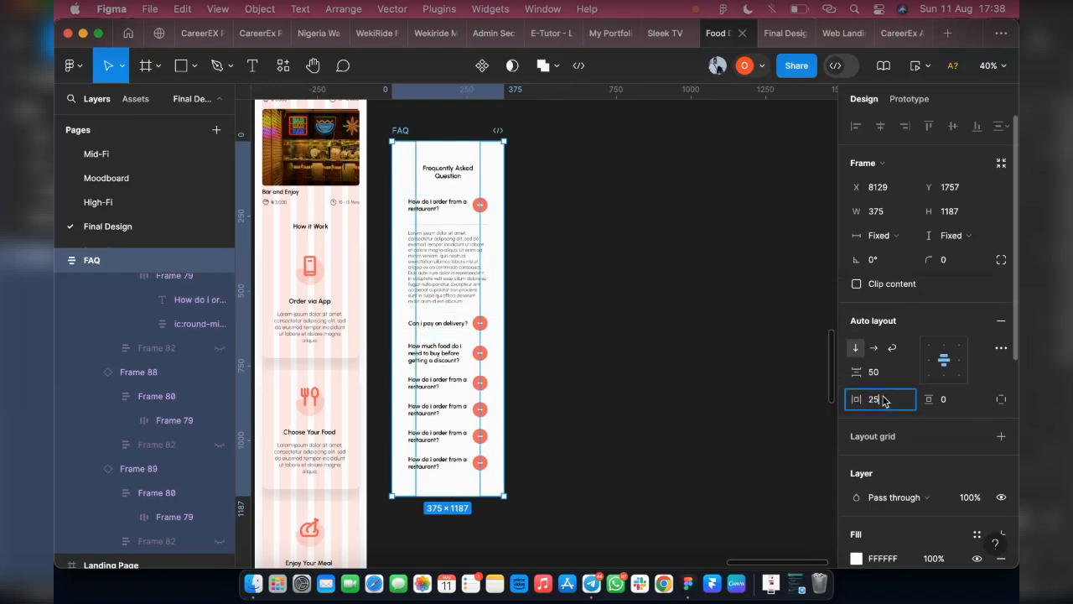
key(Return)
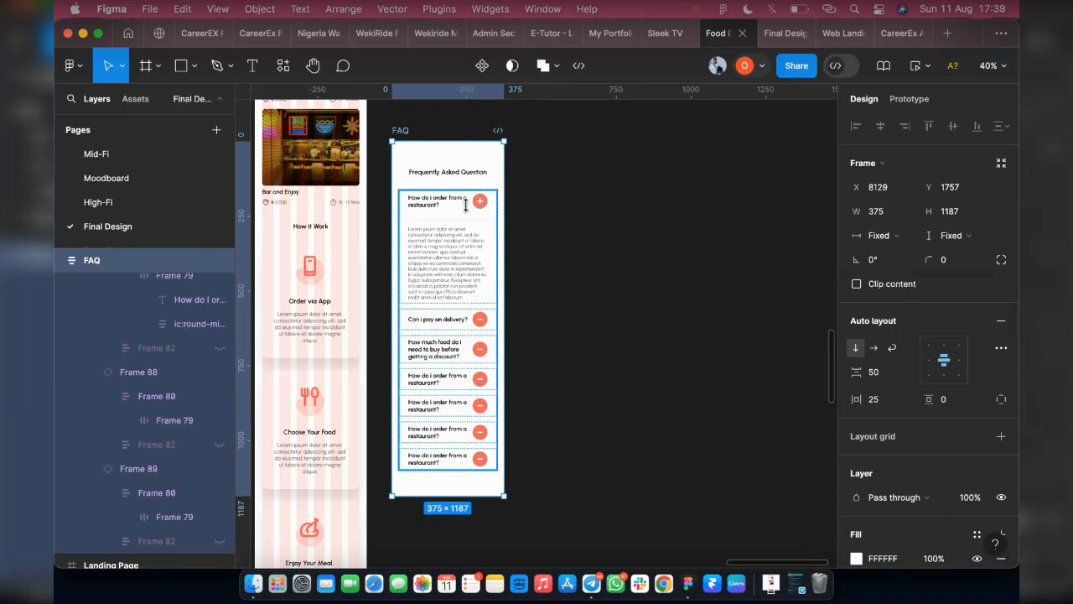
click(467, 319)
scroll(466, 320, down, 5)
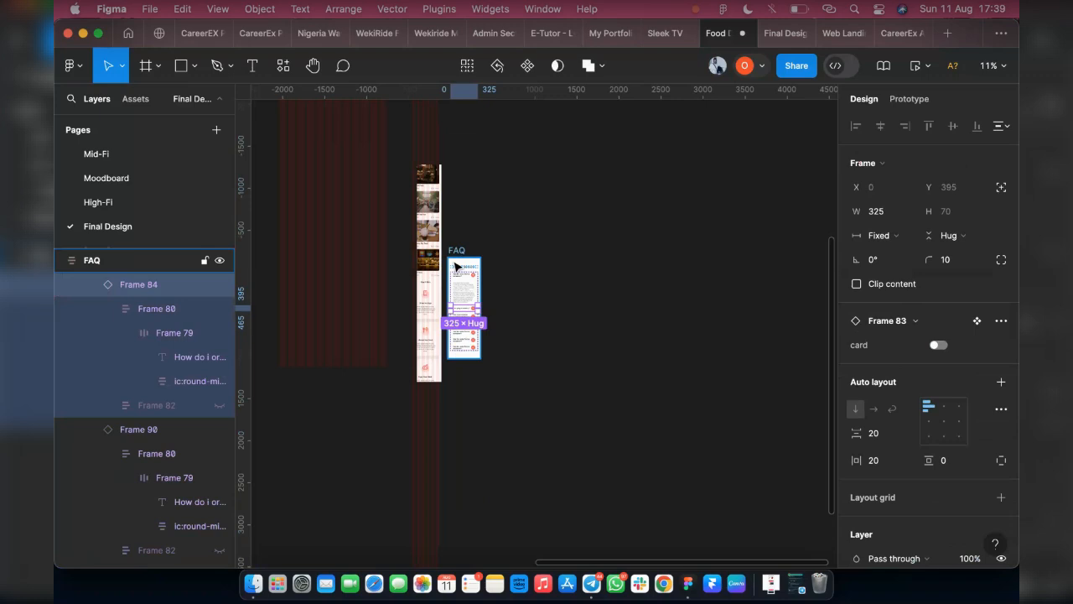
Step: Place the FAQ frame inside the Mobile View LP frame beneath the banner, at X 0 and Y 6086
click(454, 254)
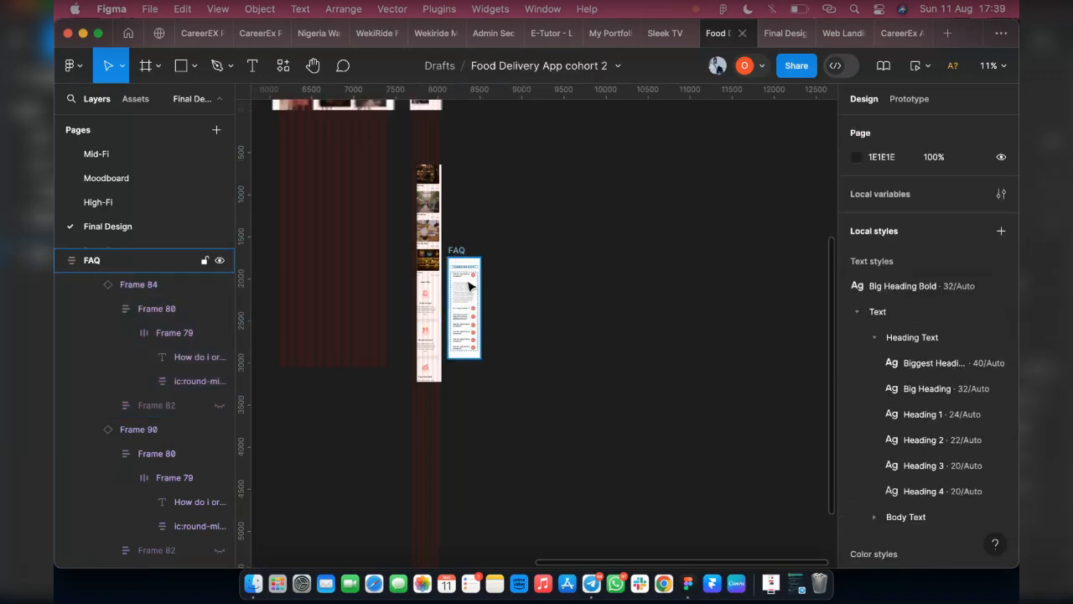
click(470, 287)
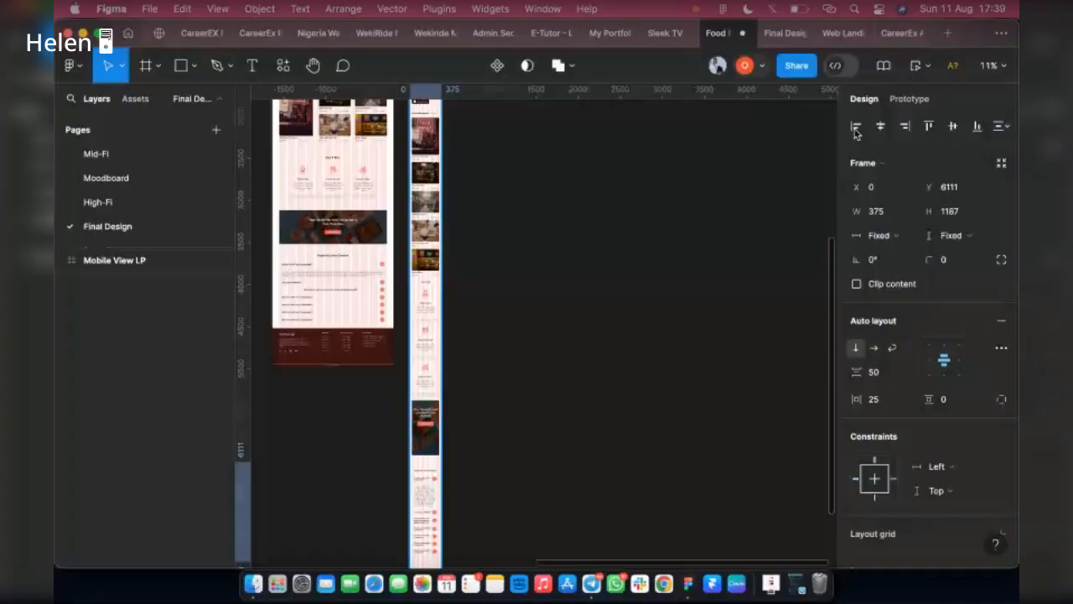
key(super+z)
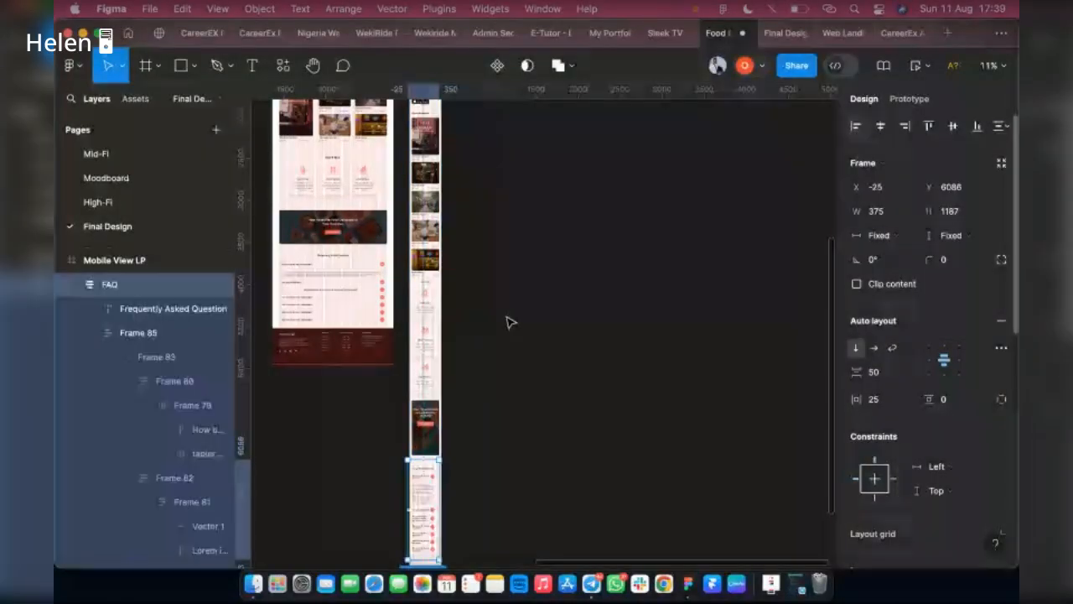
key(super+z)
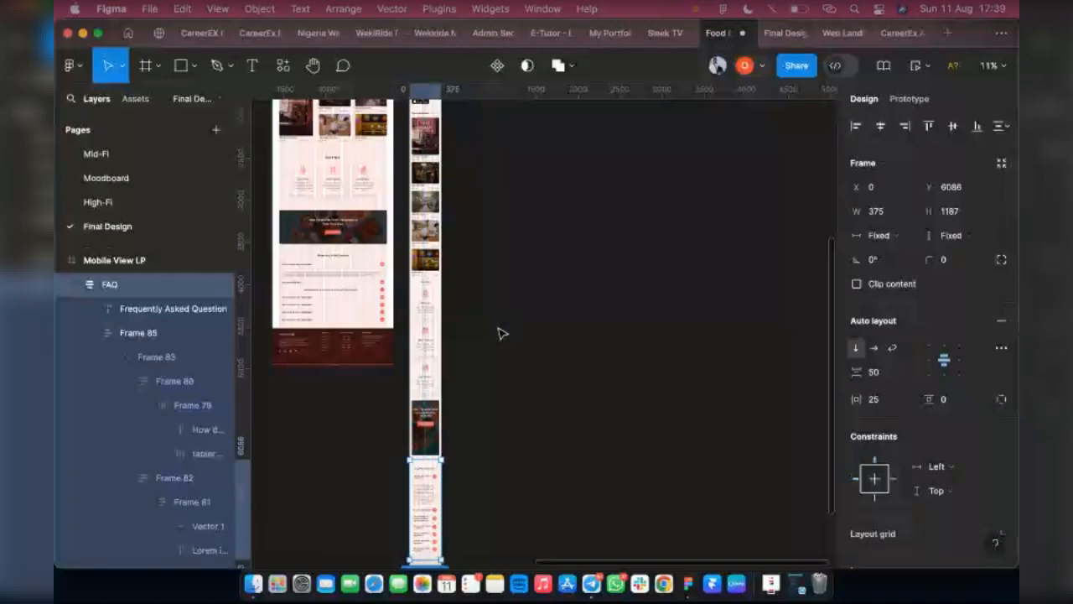
Step: Select all seven FAQ question cards in the mobile view and set their horizontal auto-layout padding to 0
scroll(436, 403, down, 2)
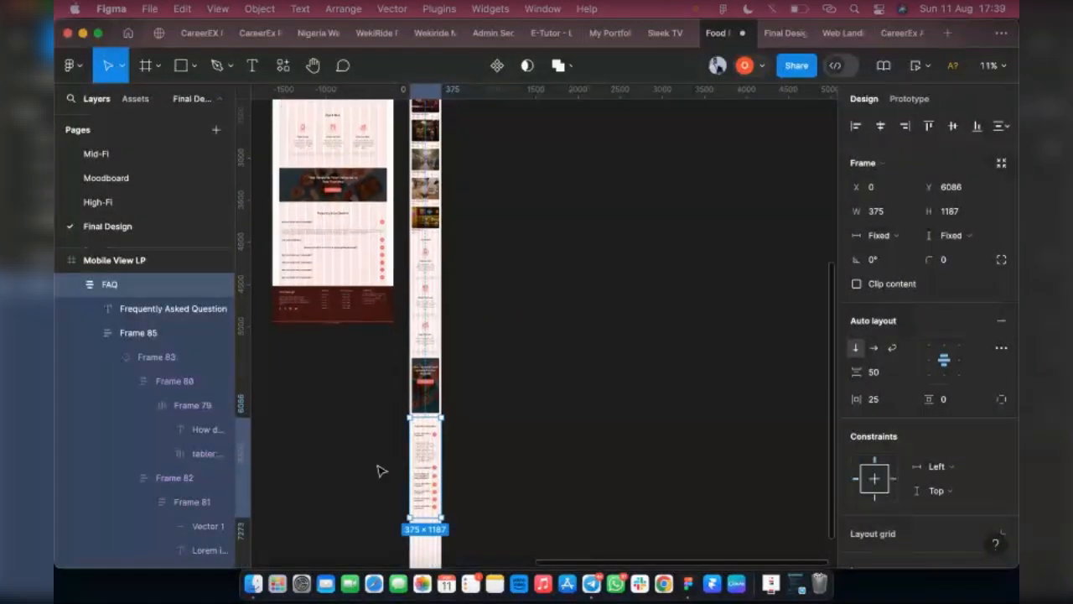
scroll(378, 466, up, 8)
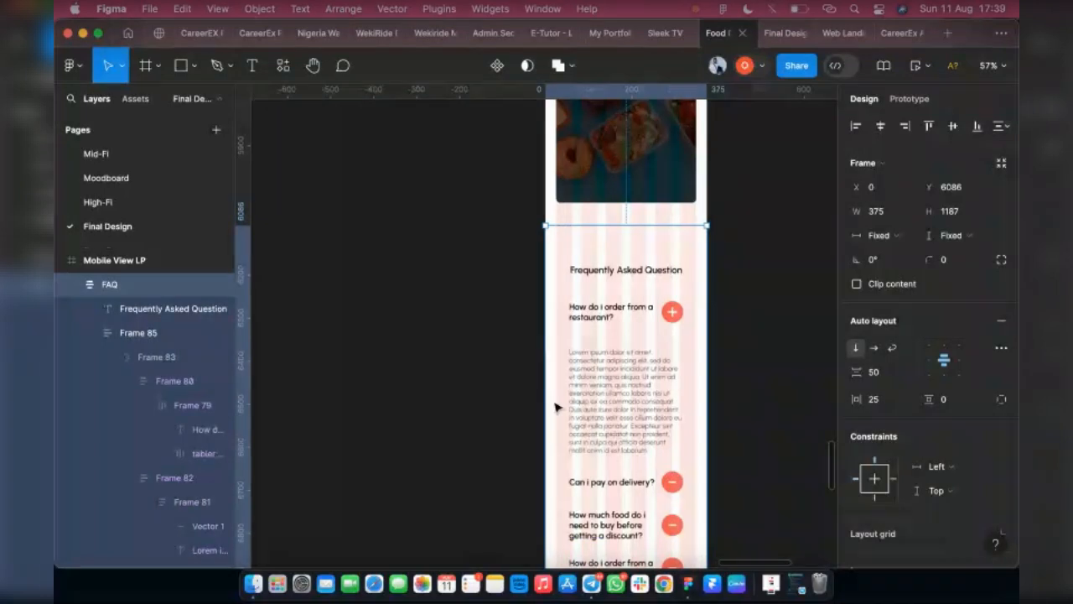
click(602, 404)
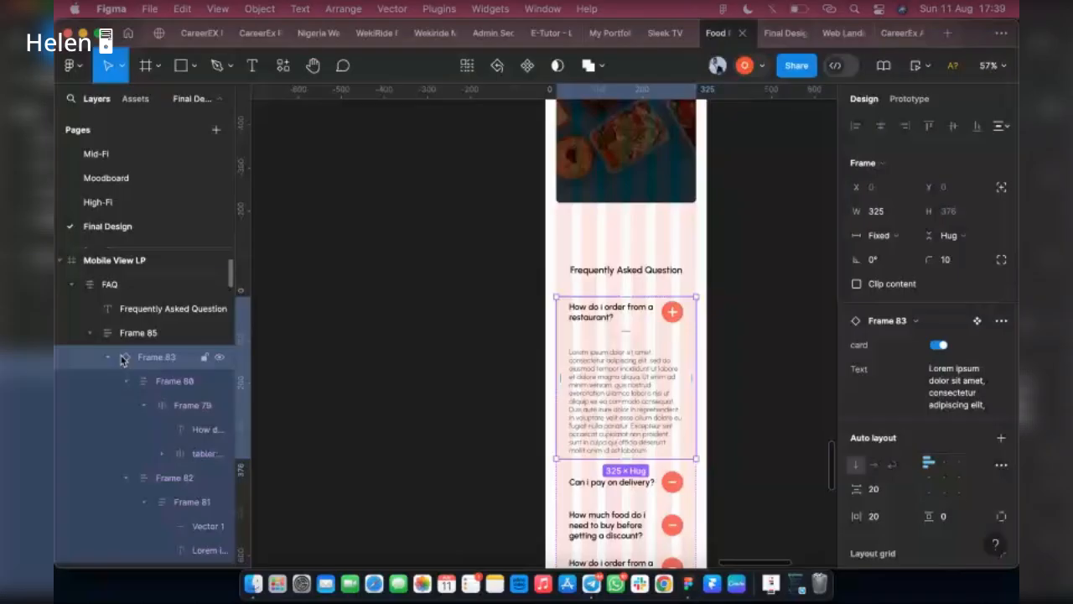
scroll(125, 377, down, 2)
scroll(126, 383, down, 3)
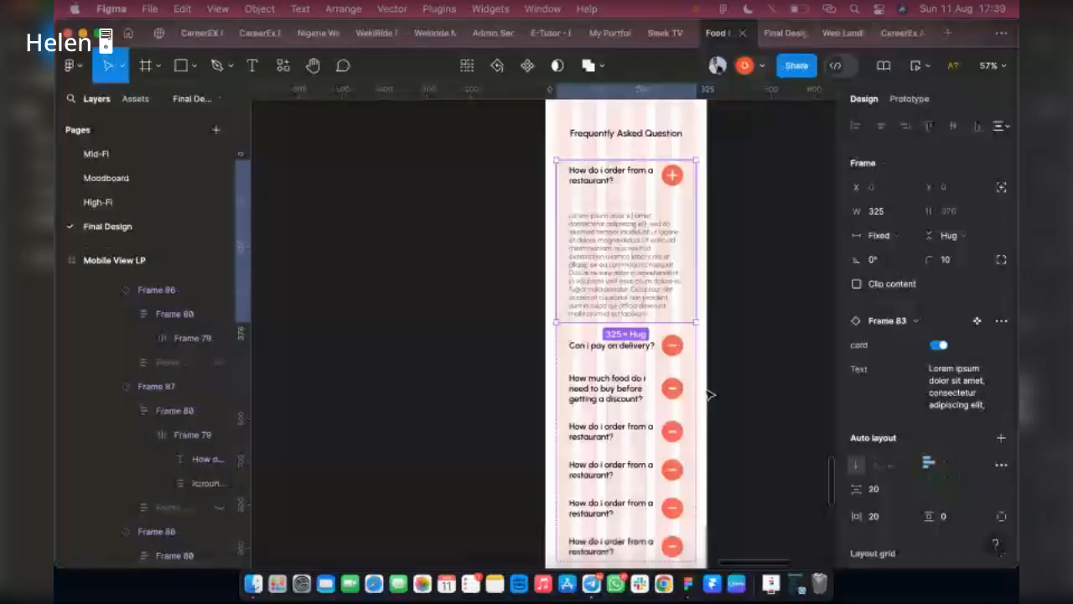
scroll(637, 497, down, 3)
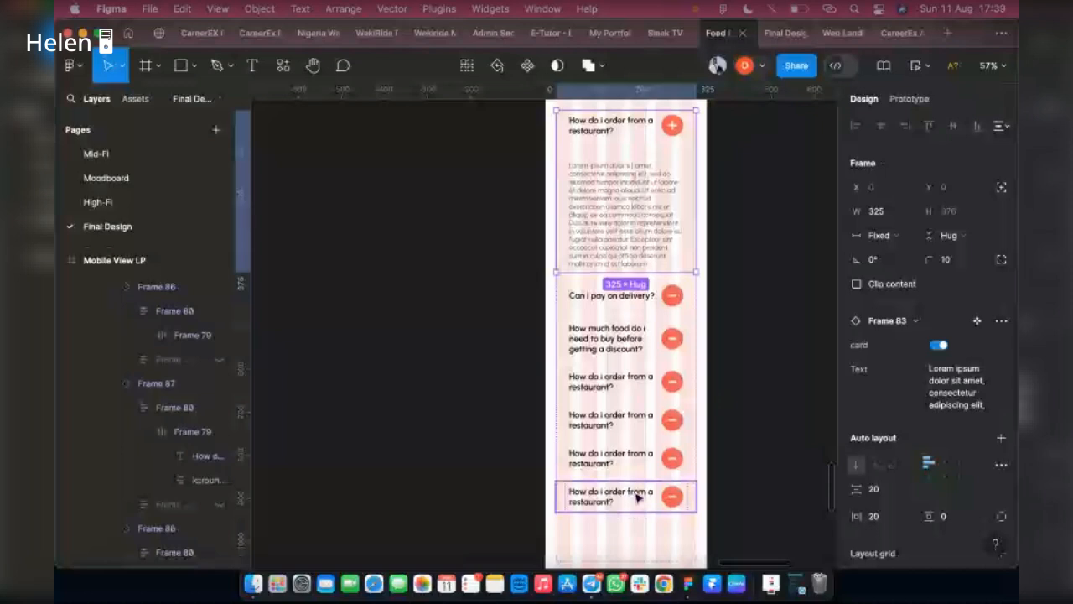
shift+click(637, 496)
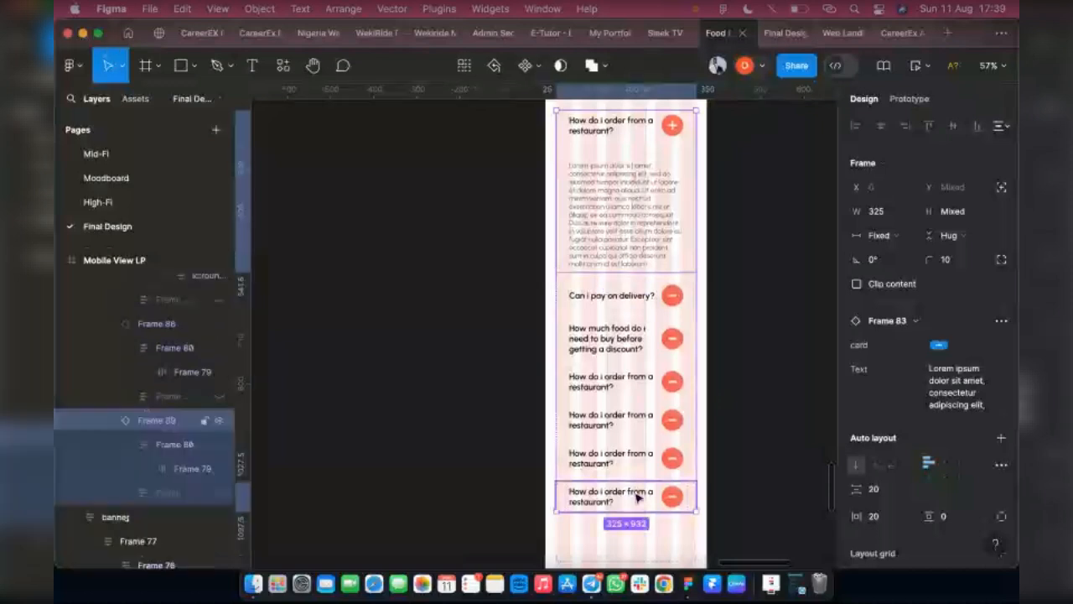
shift+click(612, 415)
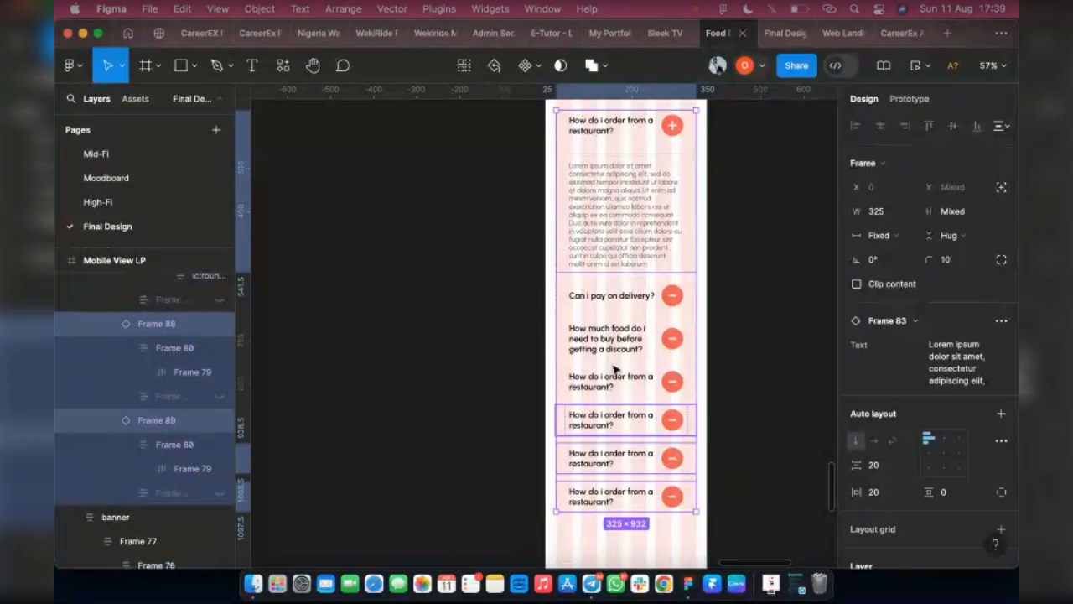
shift+click(615, 377)
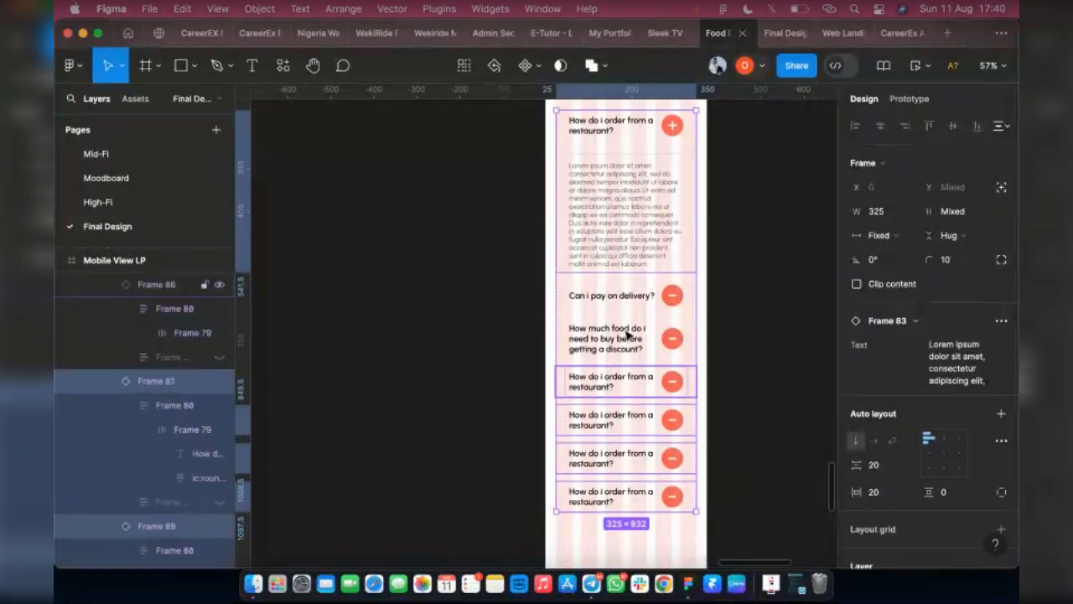
shift+click(627, 336)
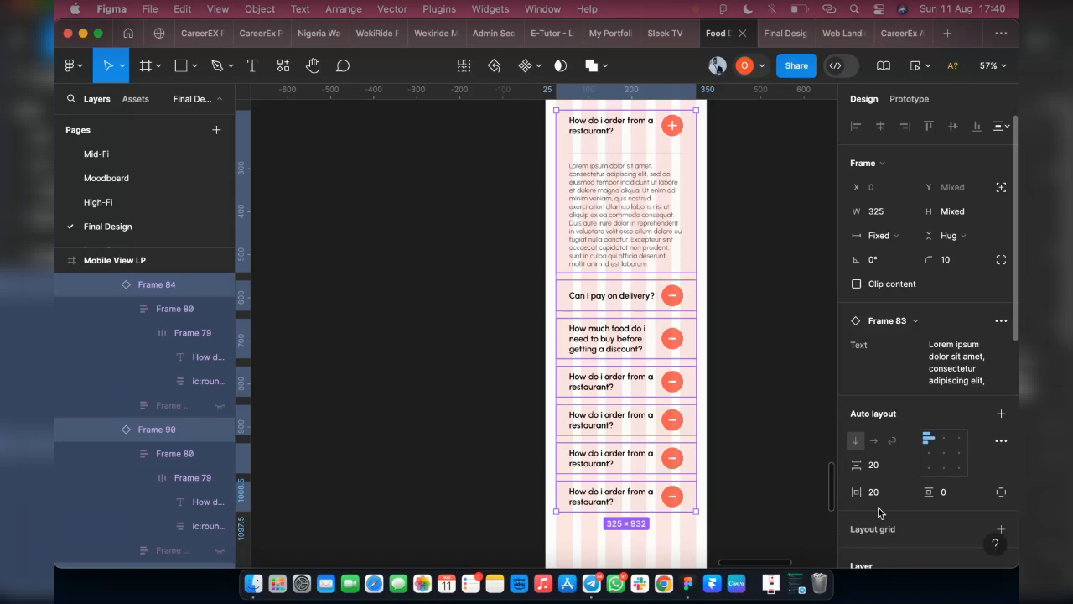
click(876, 517)
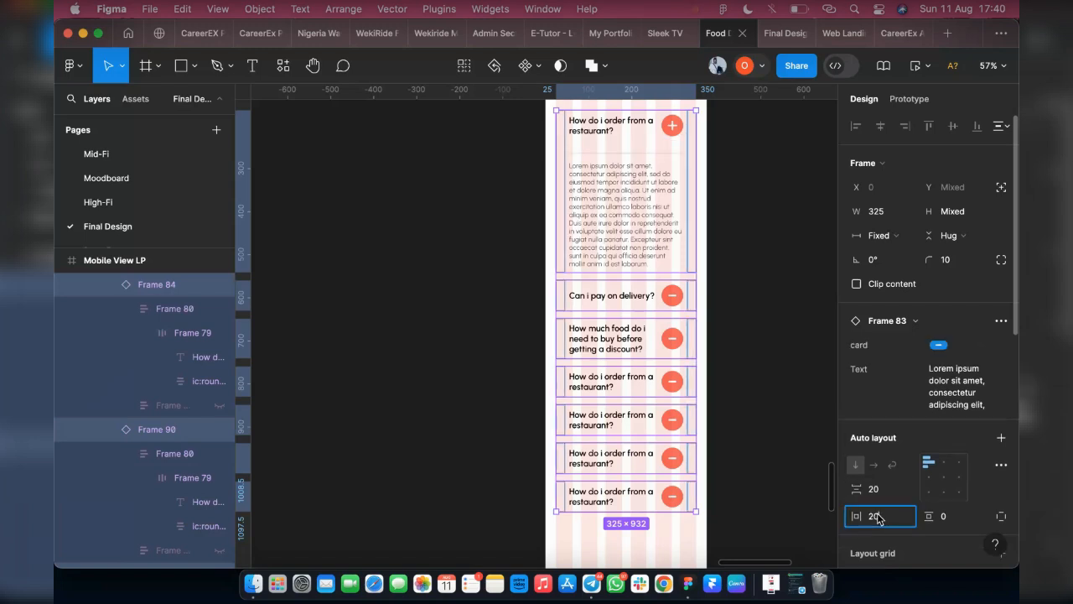
text(0)
key(Return)
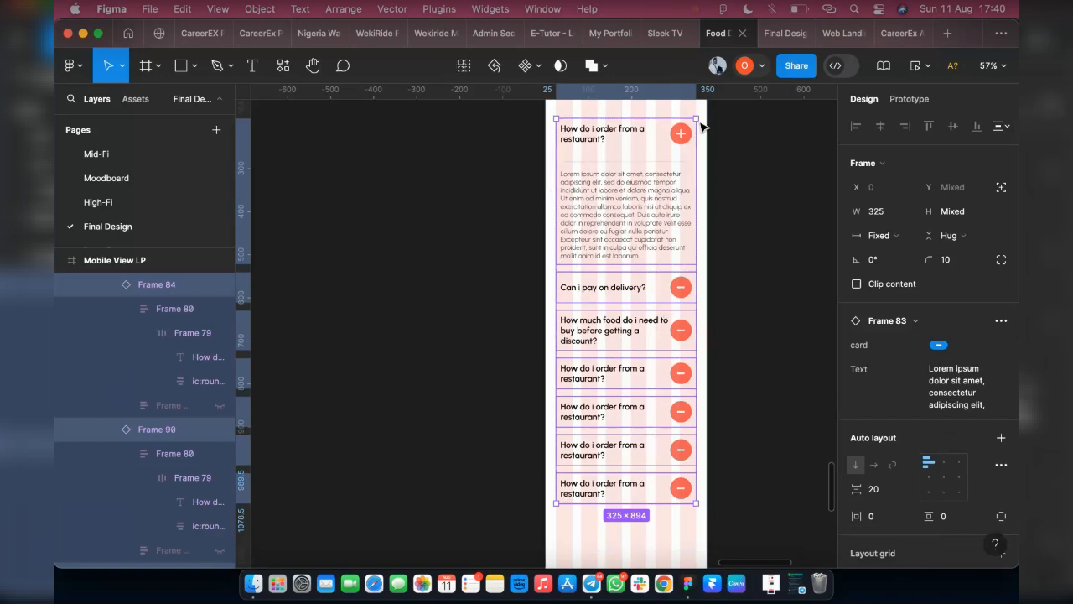
Step: Shorten the FAQ frame from its lower edge to a height of 1069, leaving nothing selected
scroll(701, 124, up, 2)
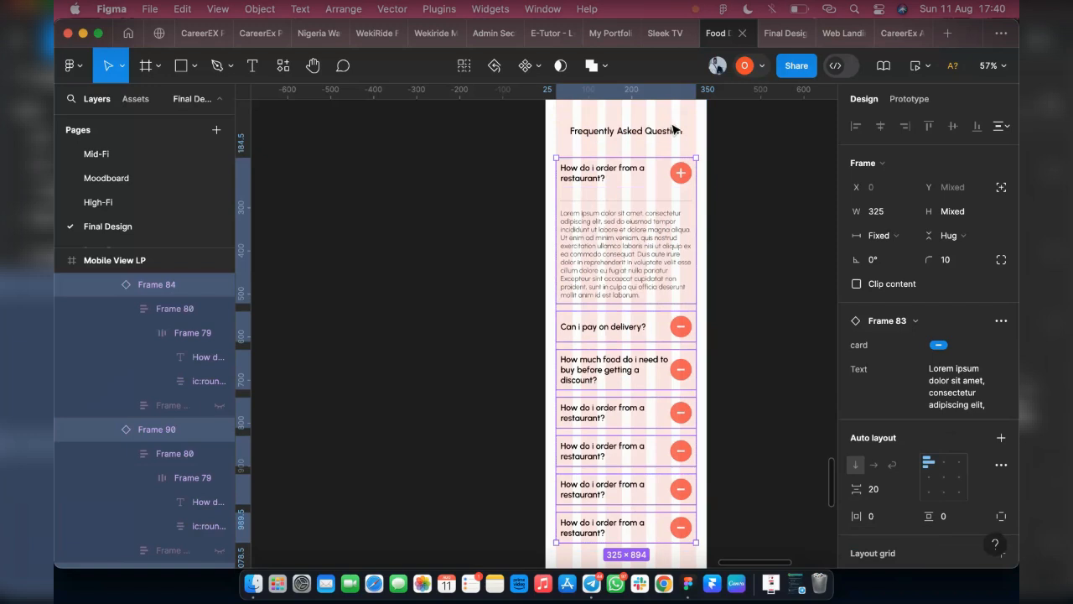
key(Escape)
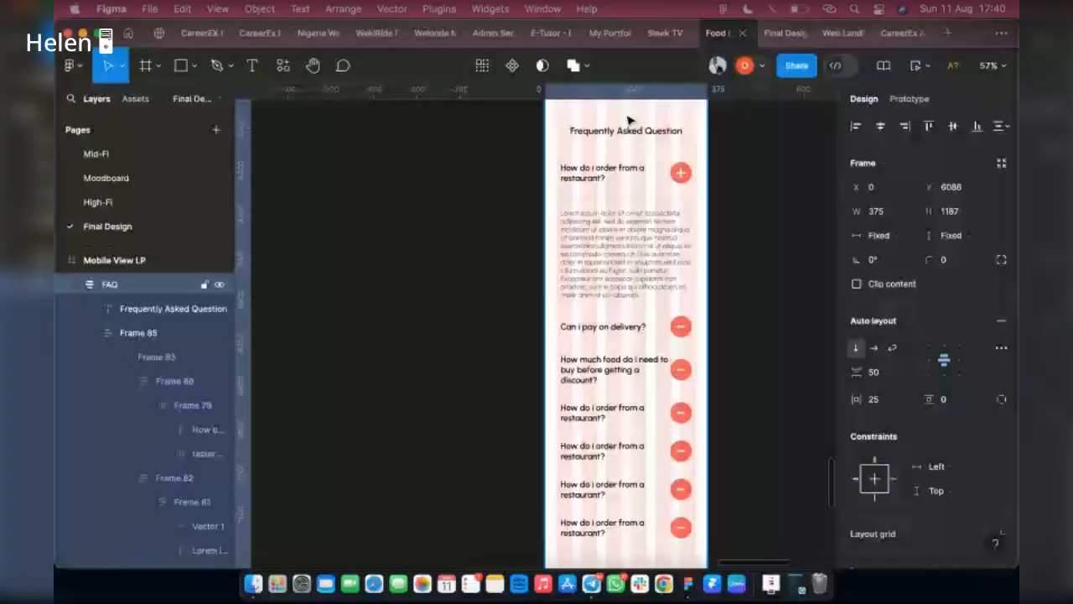
scroll(630, 121, up, 1)
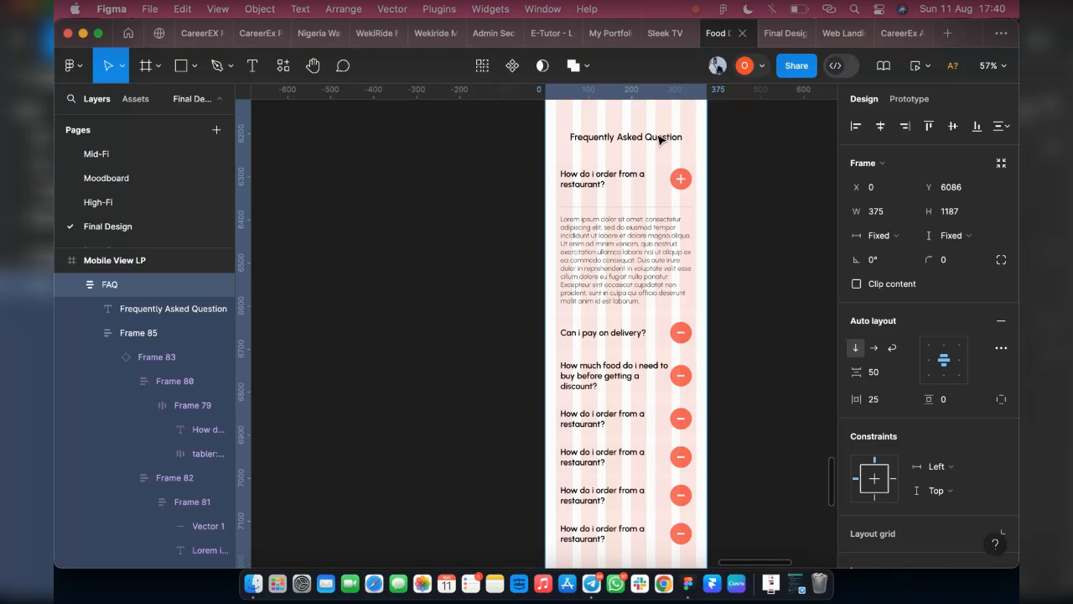
scroll(649, 269, down, 3)
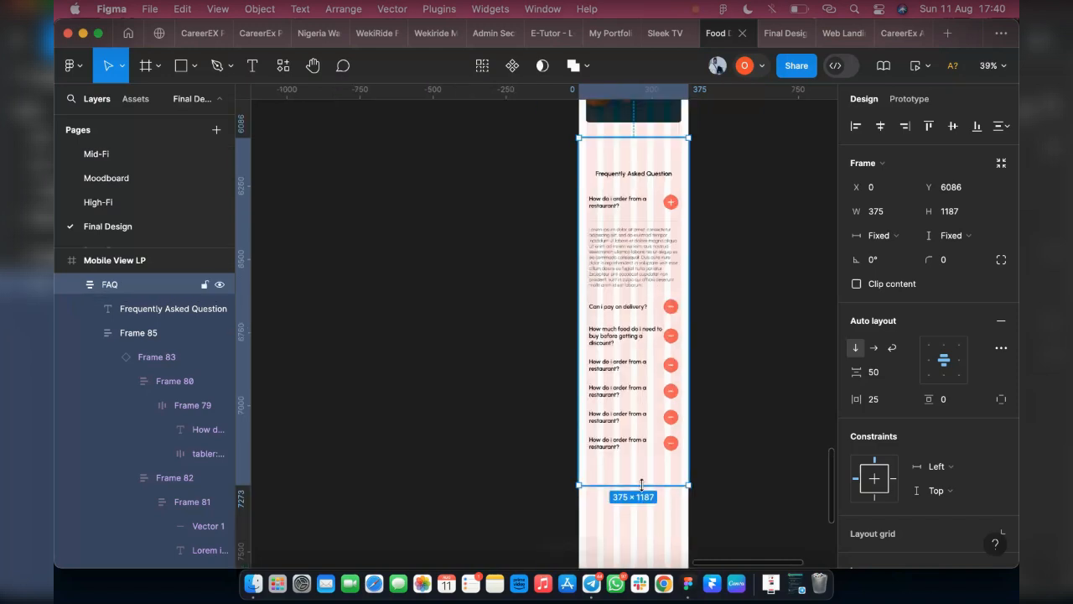
drag(640, 465, 640, 453)
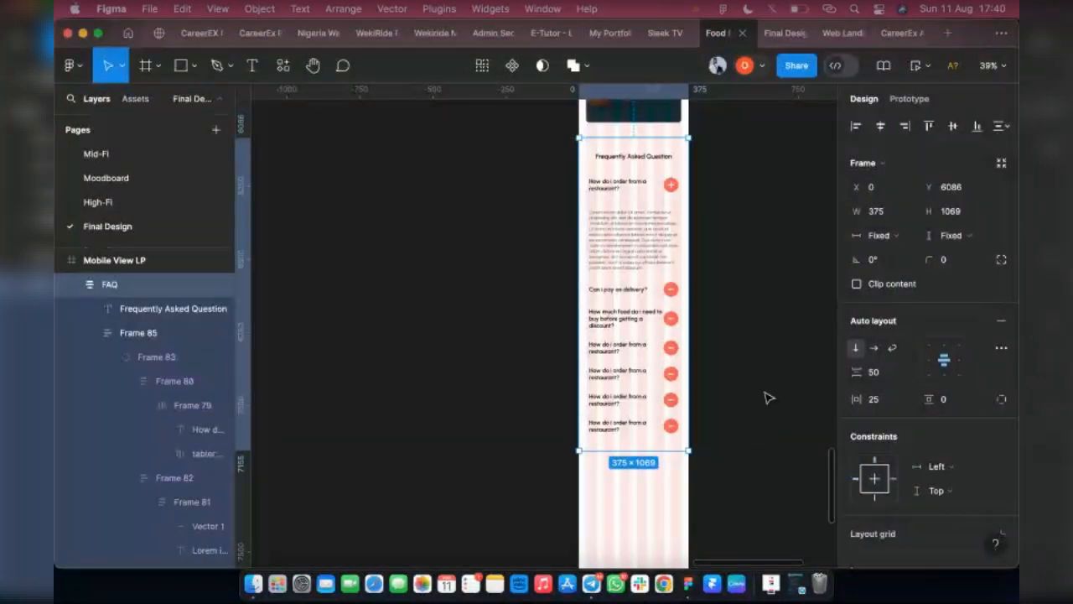
click(535, 339)
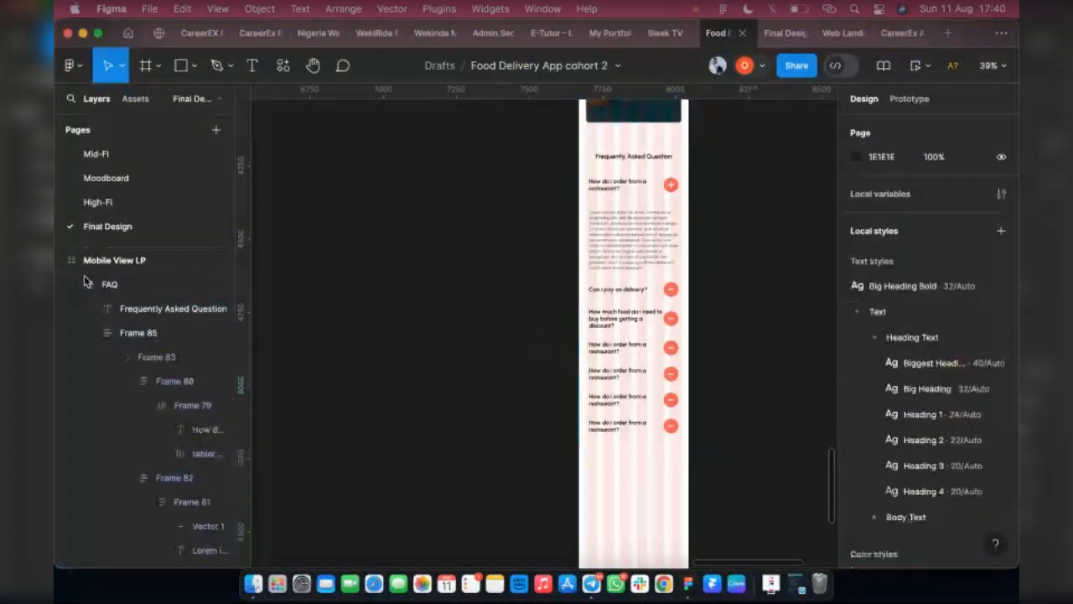
Step: Select the Mobile View LP frame and hide the layout grids on the canvas
scroll(683, 319, up, 1)
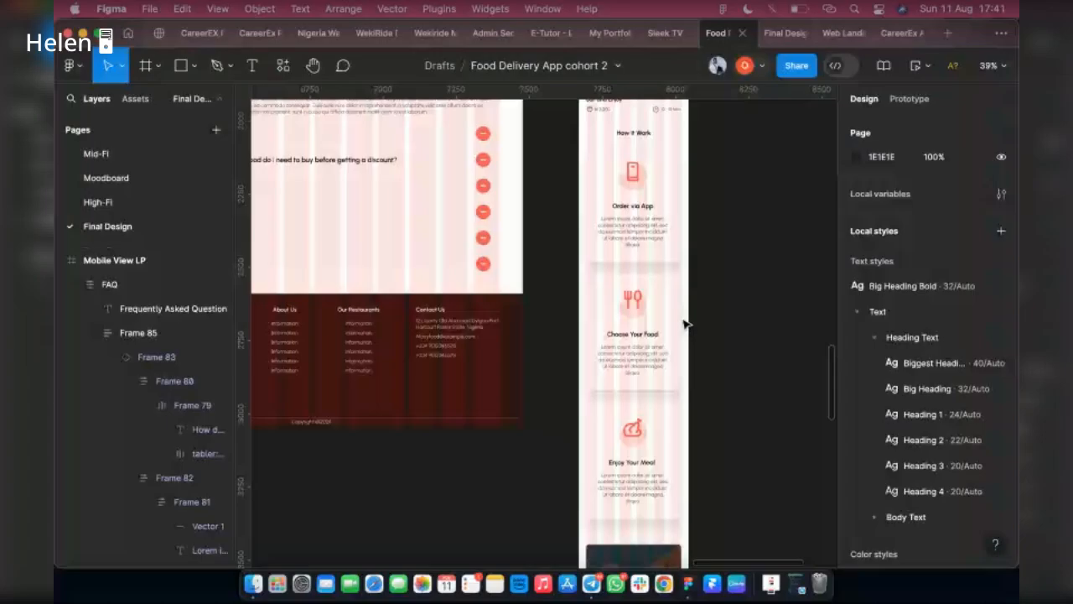
scroll(683, 324, up, 3)
scroll(682, 323, up, 10)
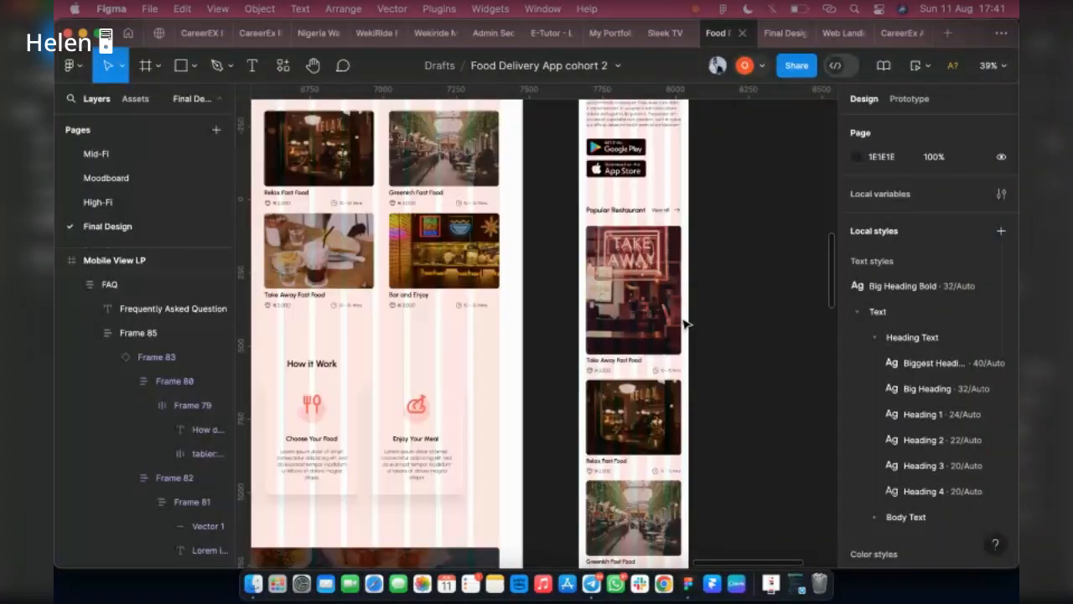
scroll(682, 324, up, 3)
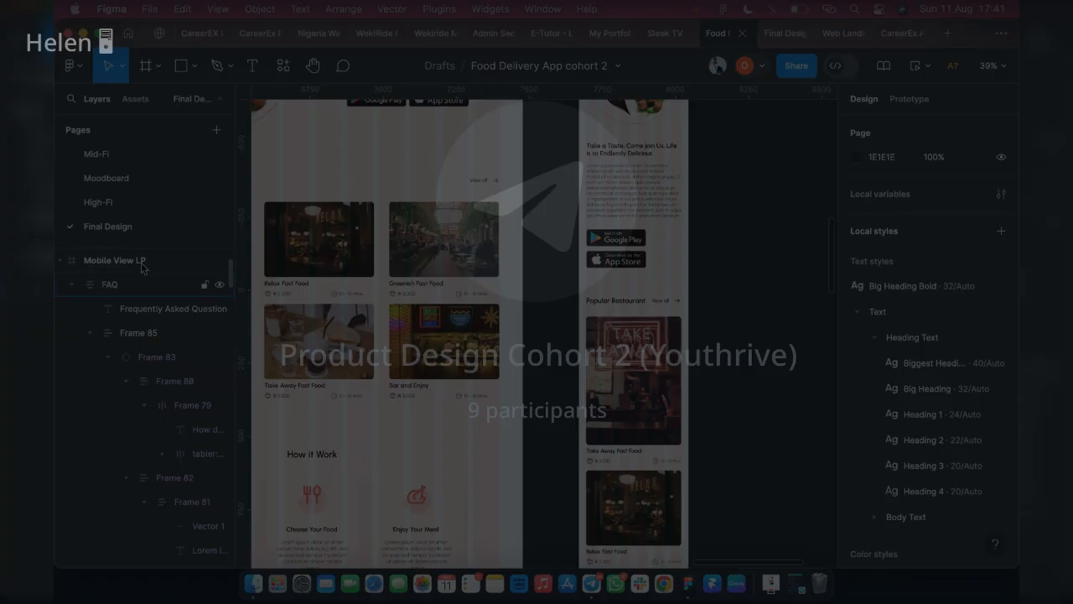
click(142, 268)
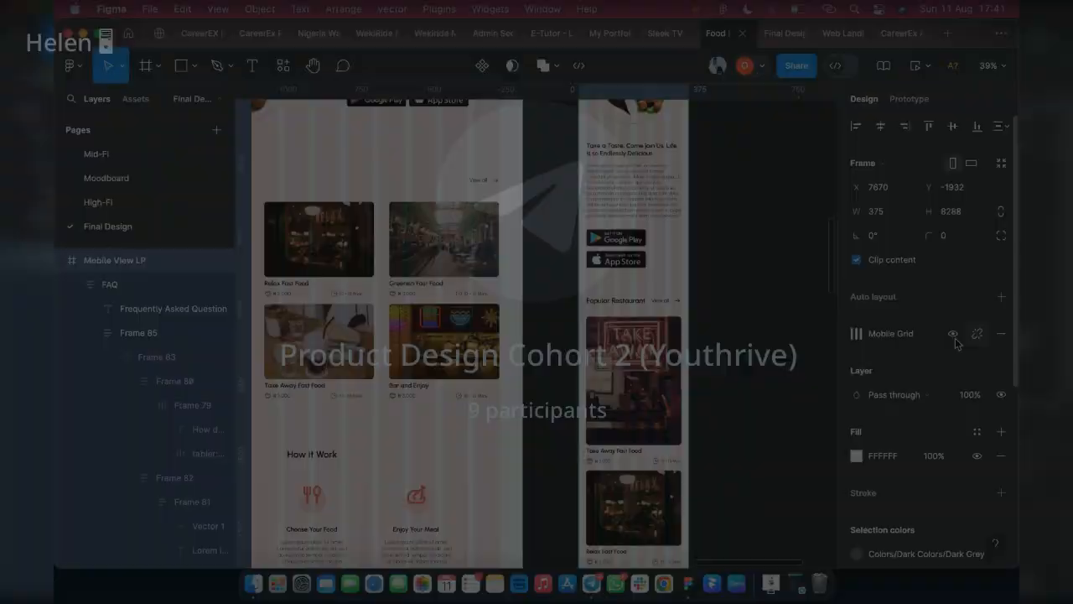
key(ctrl+g)
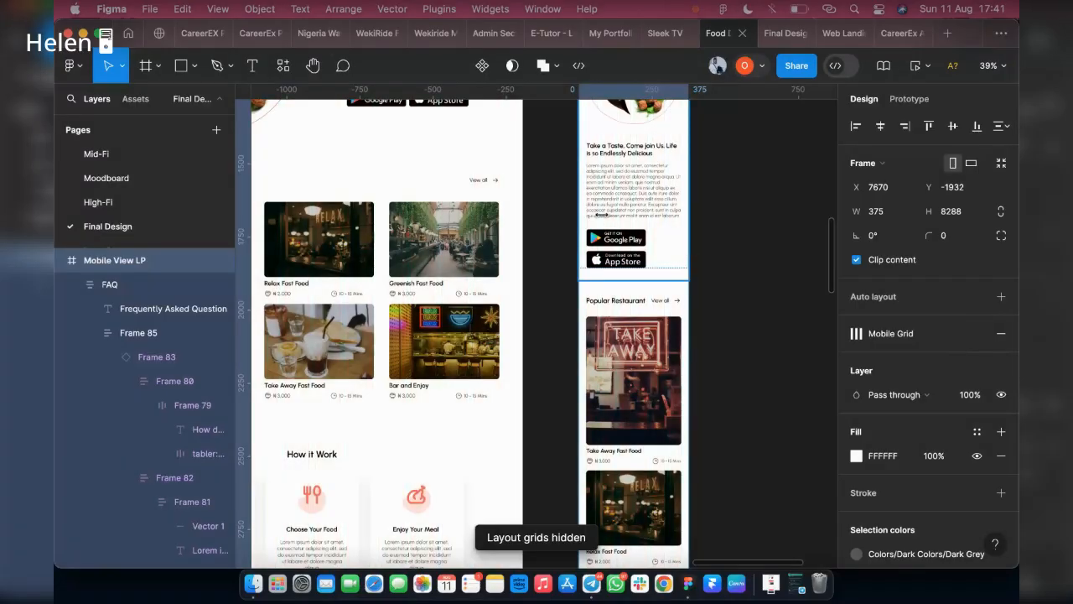
Step: Nudge the Popular Restaurant section down to Y 1948, widening the space beneath the About us section
scroll(601, 215, up, 4)
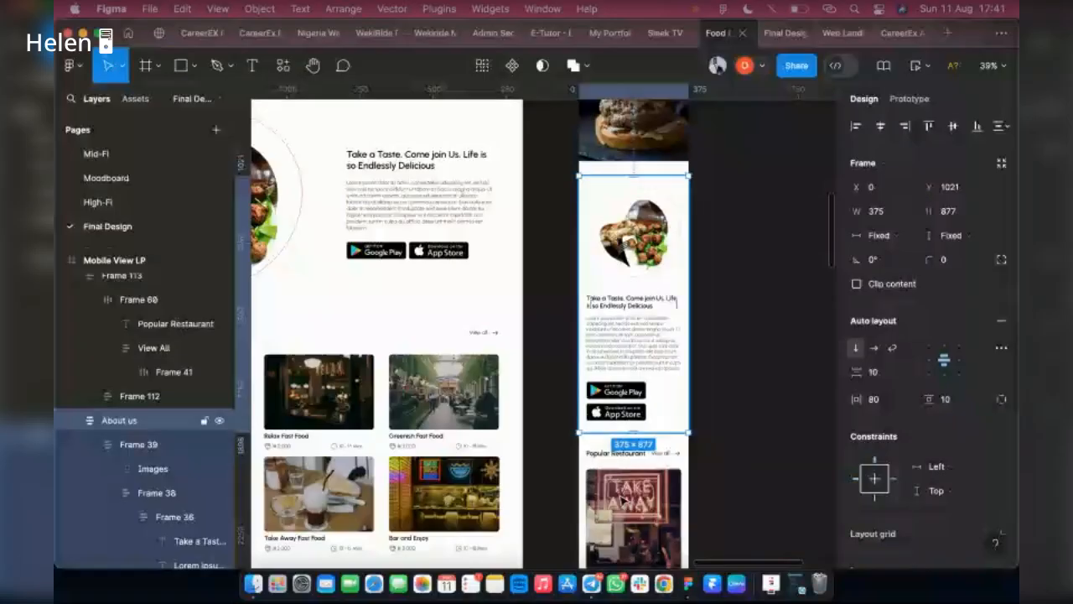
click(622, 500)
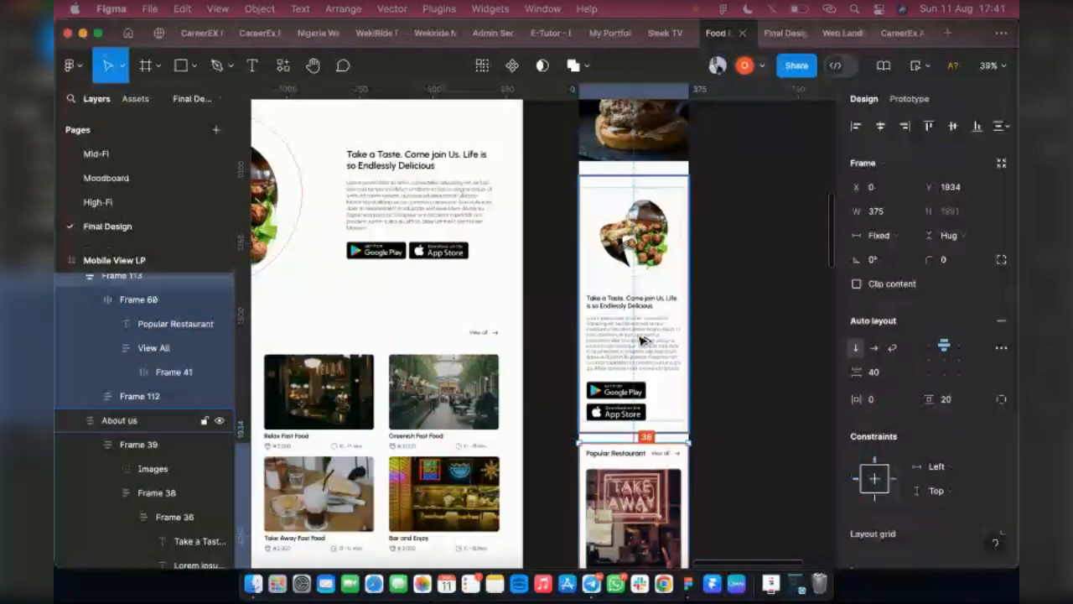
key(Down)
key(Down)
key(shift+Down)
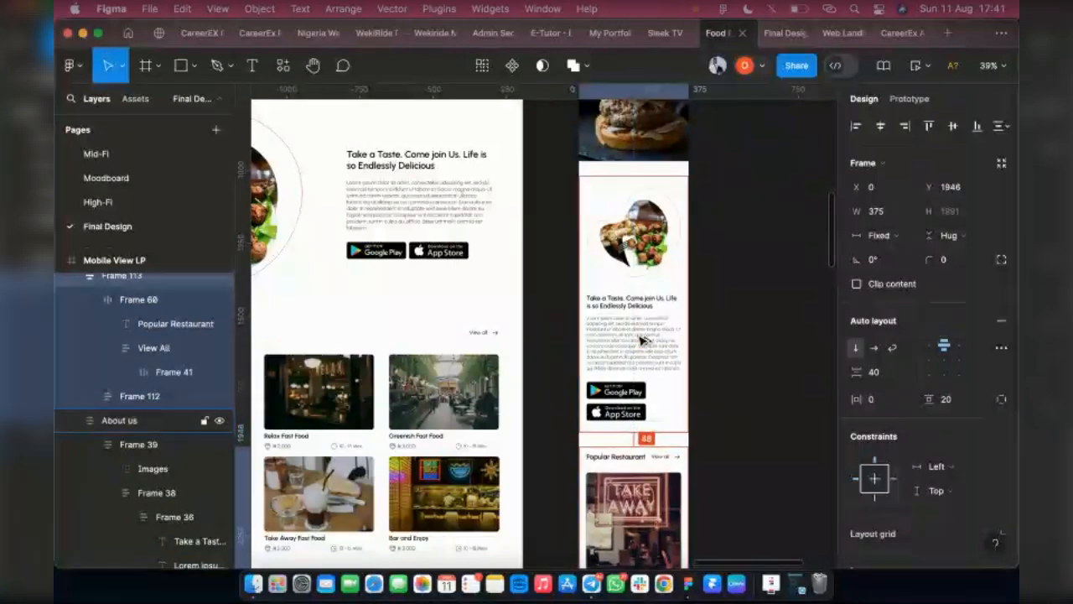
key(Down)
key(Down)
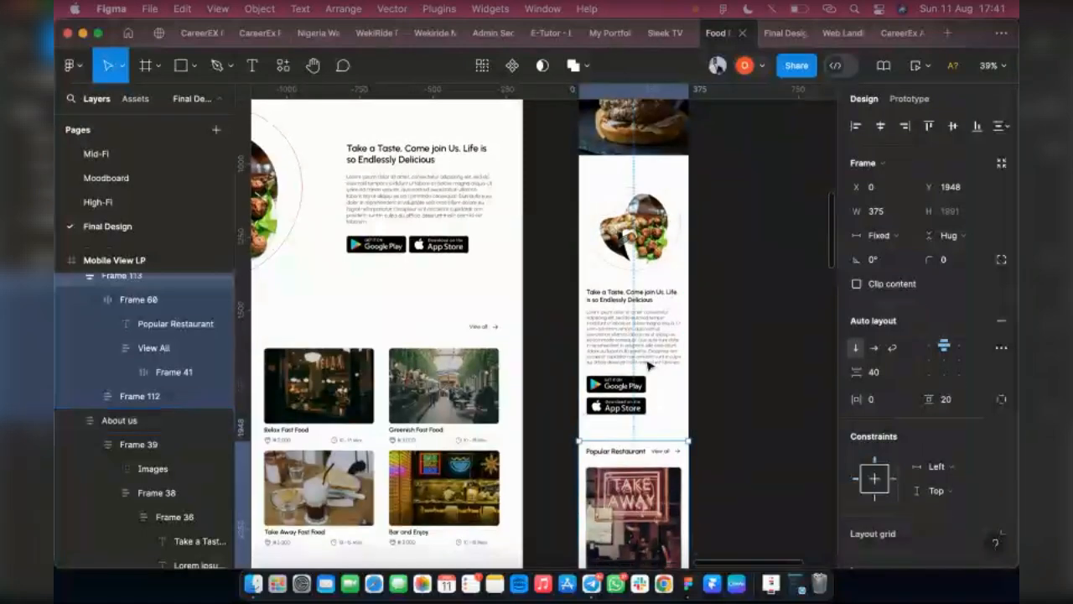
Step: Nudge the How it work section down to Y 4010, leaving a 71 gap below the Popular Restaurant section
scroll(641, 364, down, 5)
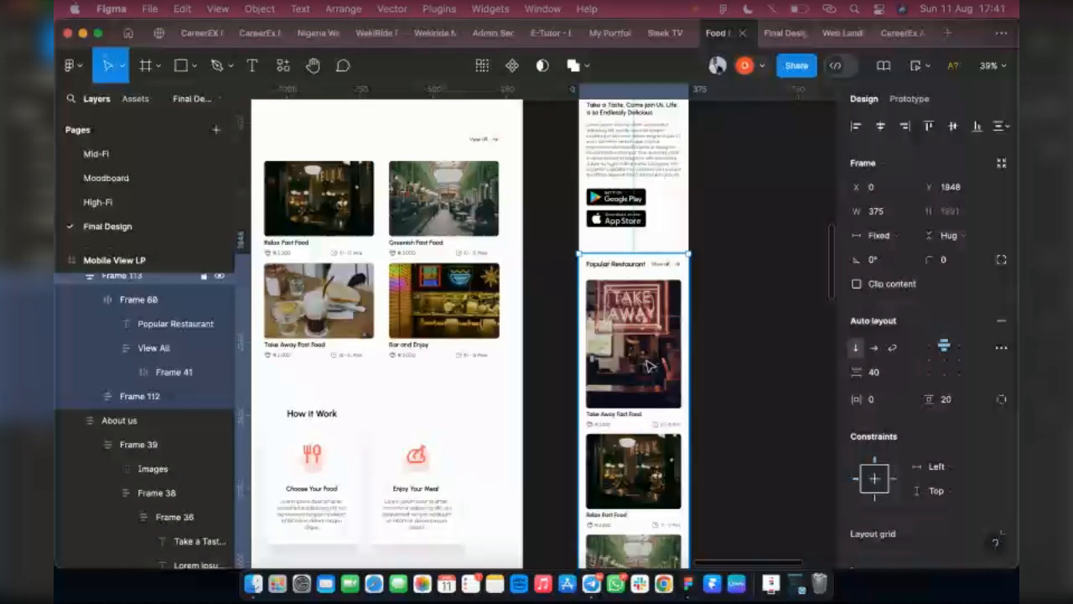
scroll(645, 365, down, 5)
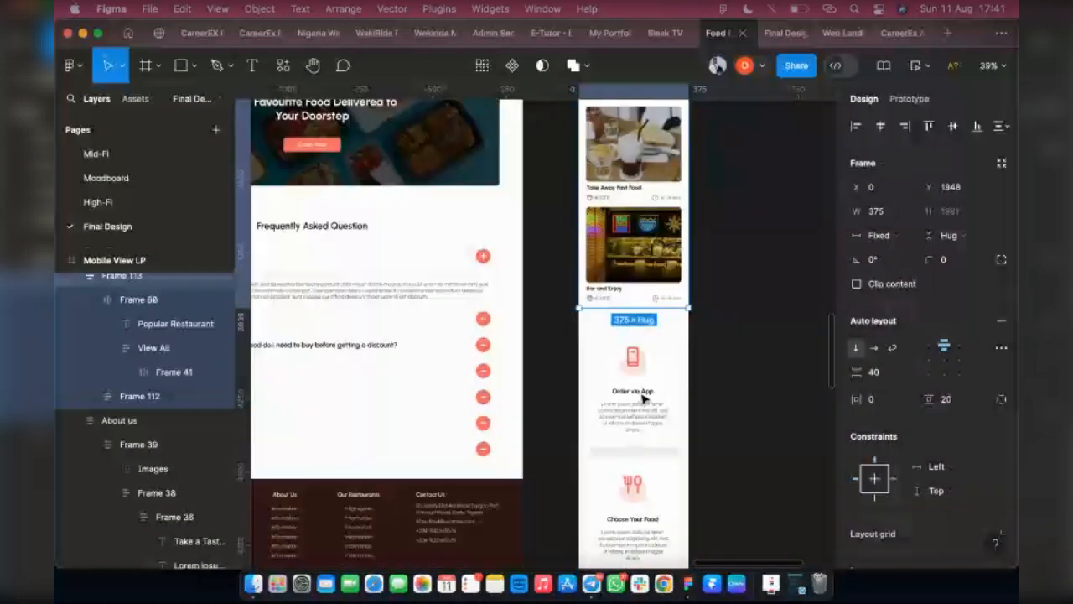
click(644, 398)
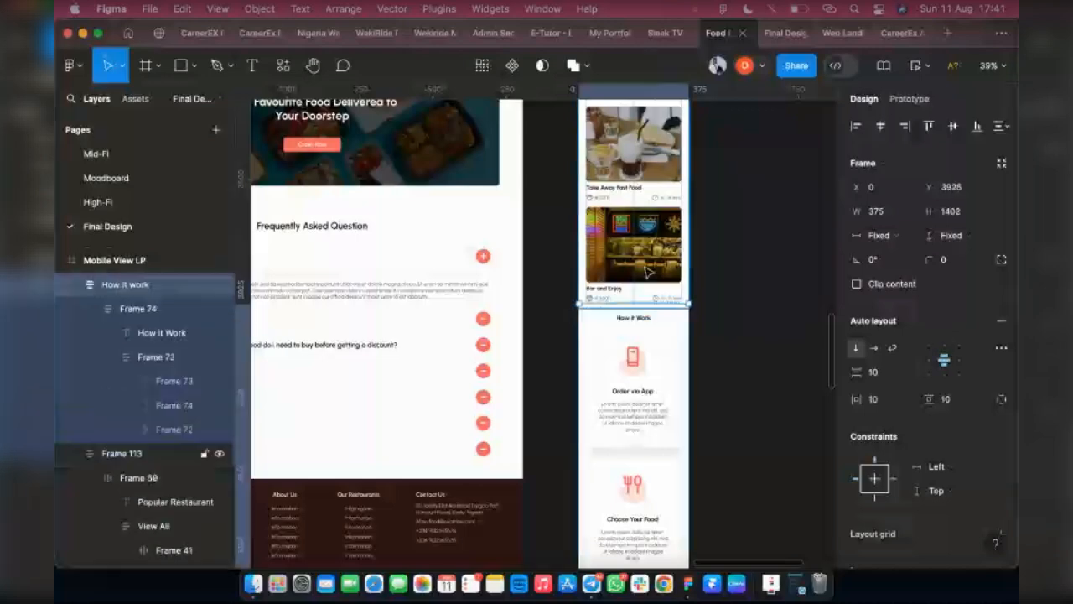
key(alt)
key(Down)
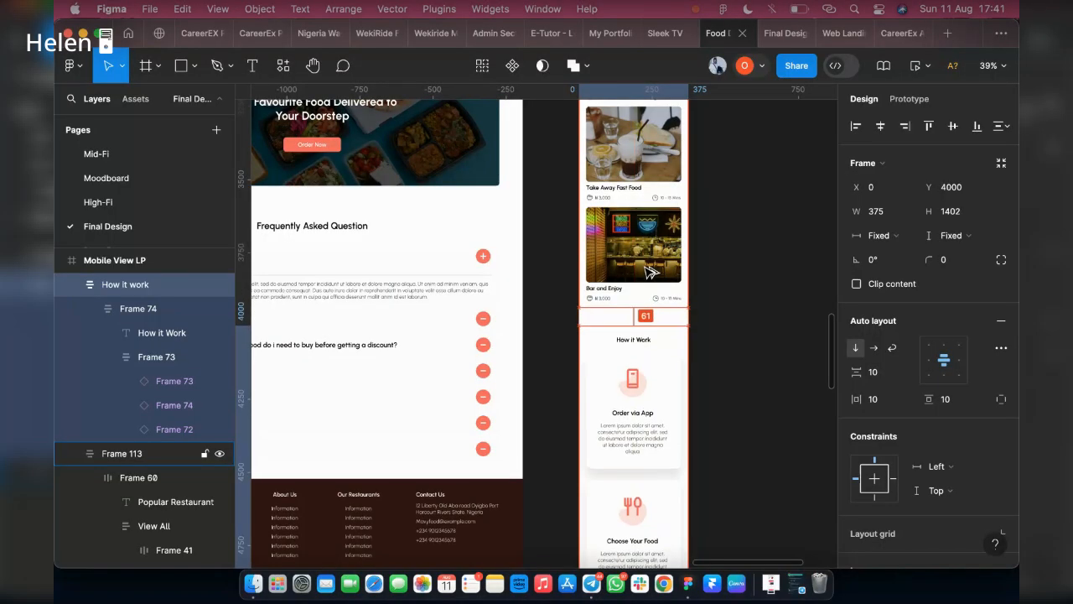
key(shift+Down)
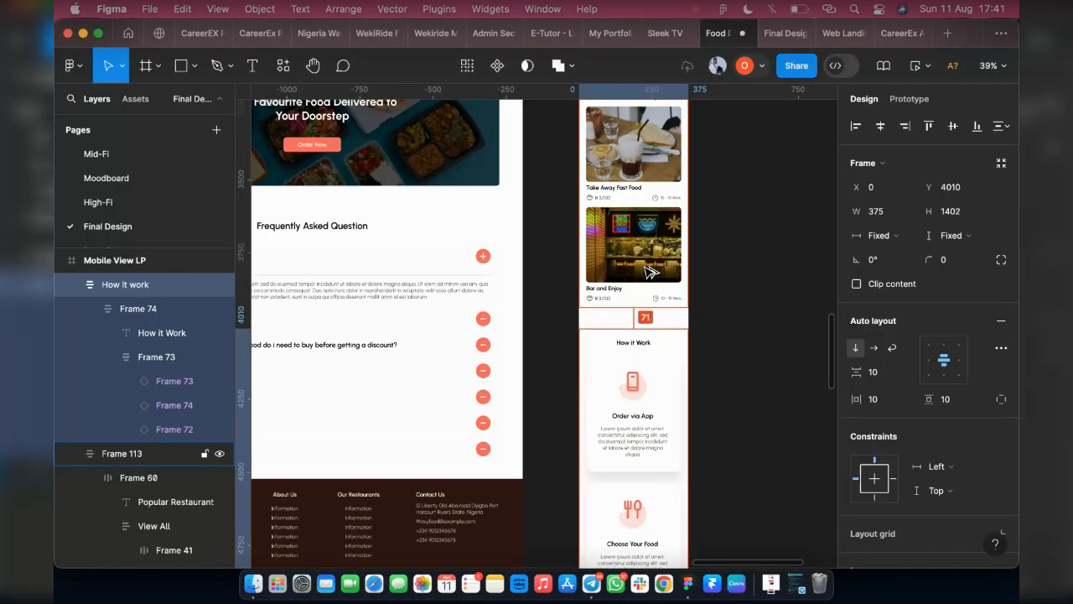
Step: Nudge the How it work section up to Y 3989, closer to the Popular Restaurant section
key(shift+Up)
key(shift+Up)
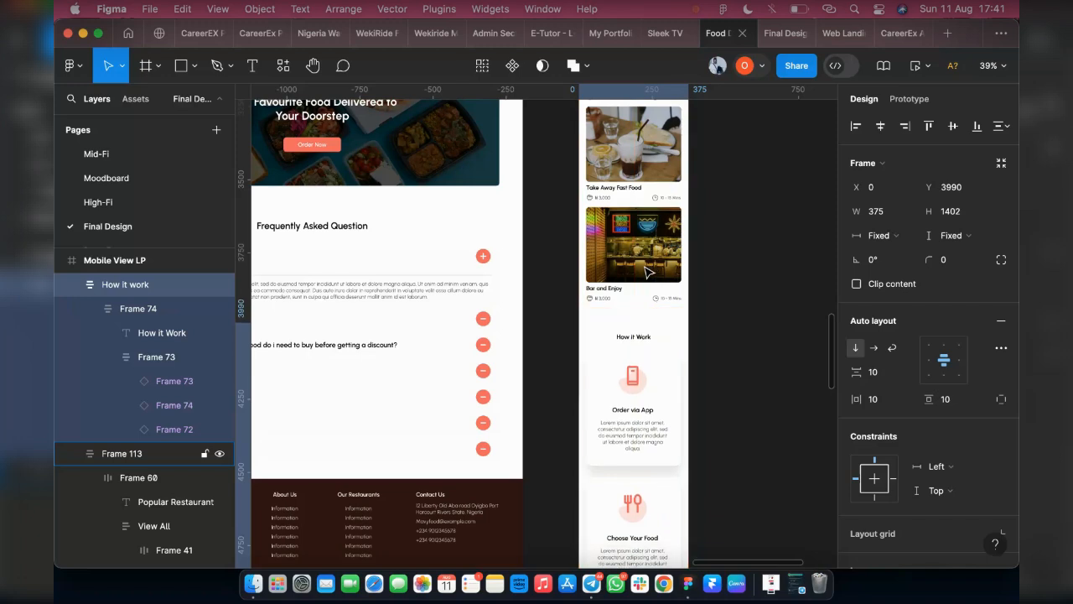
key(Up)
Step: Nudge the banner section down to Y 5441, opening space beneath the How it work section
scroll(636, 352, down, 1)
scroll(638, 377, down, 5)
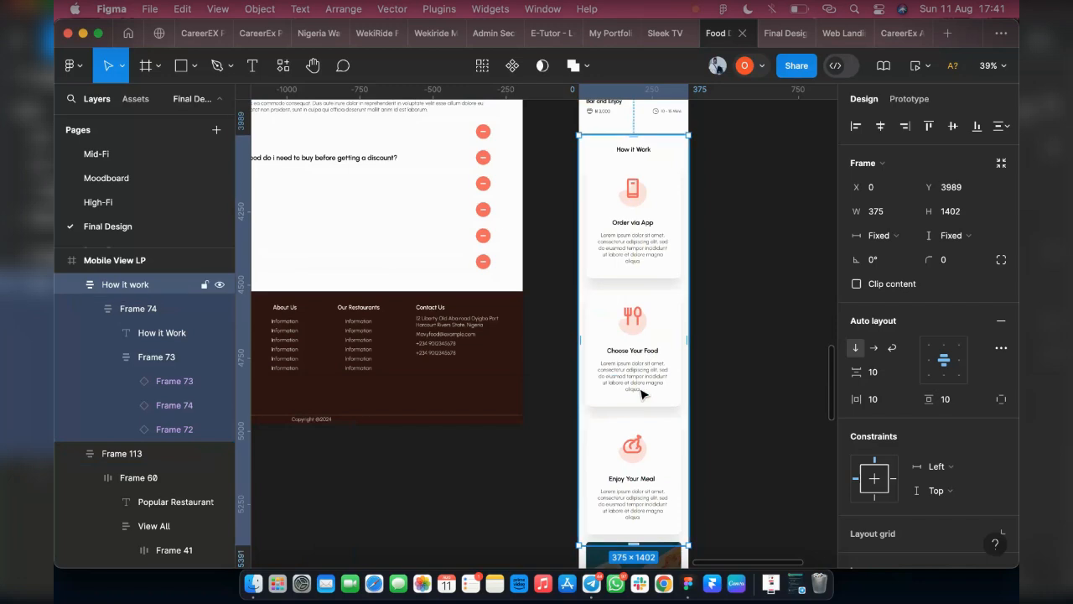
scroll(643, 394, down, 1)
scroll(644, 395, down, 3)
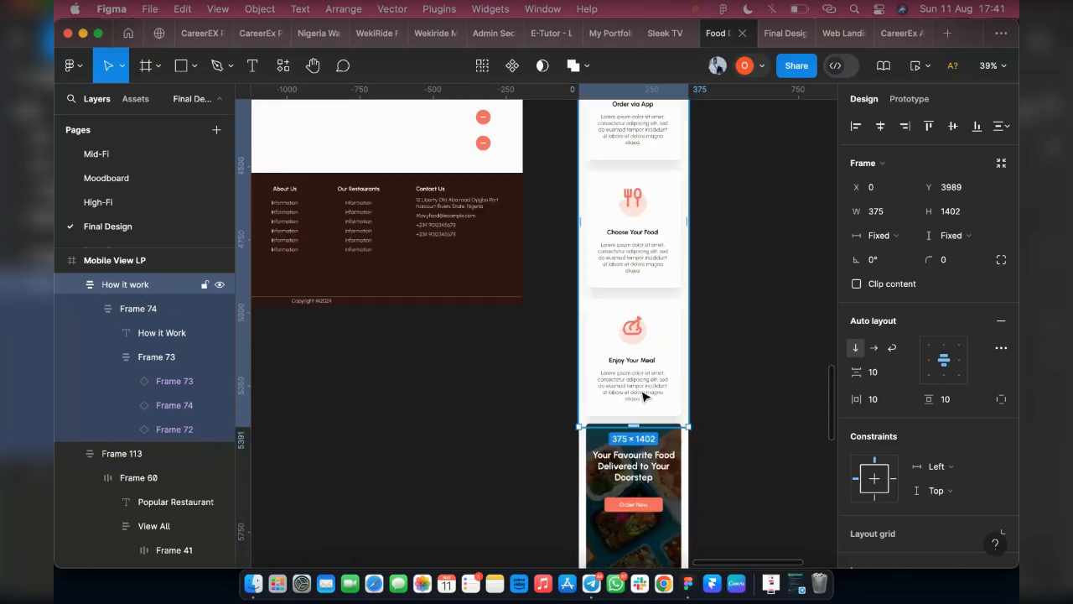
scroll(644, 395, down, 3)
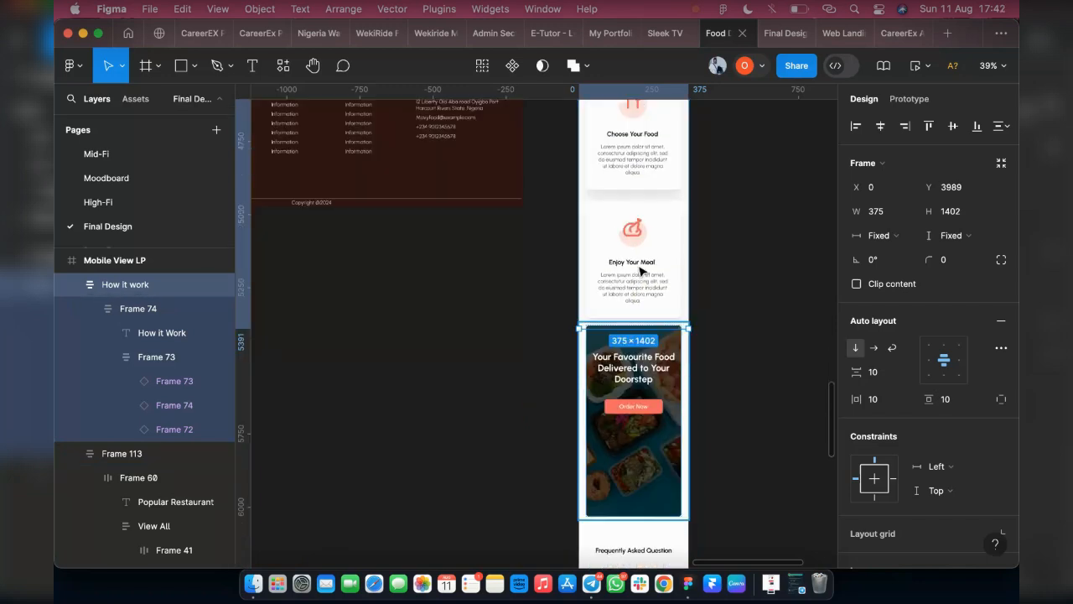
click(644, 394)
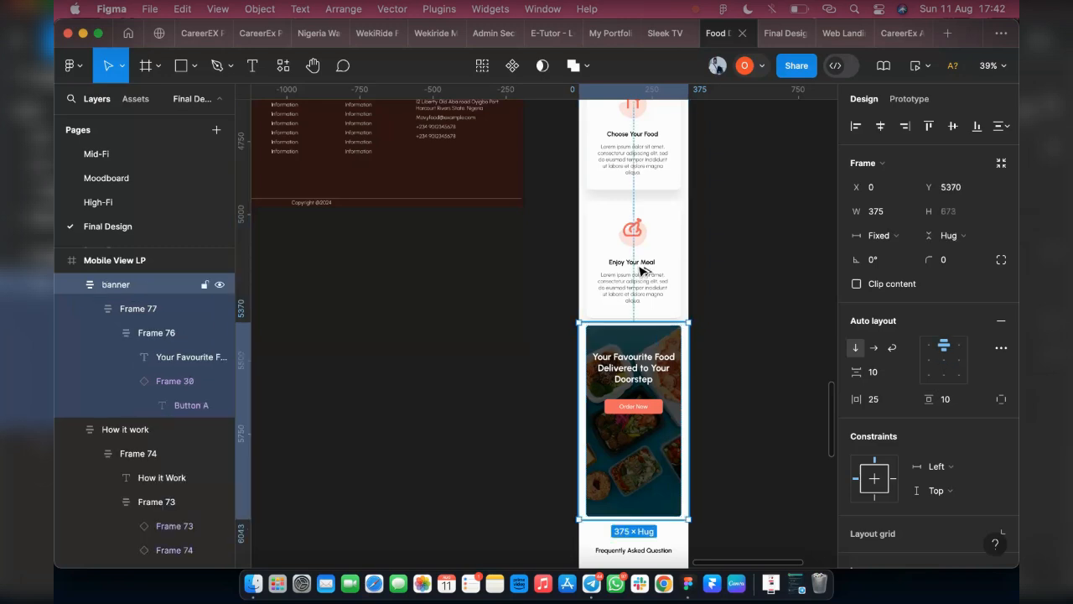
key(shift+Down)
key(shift+Down)
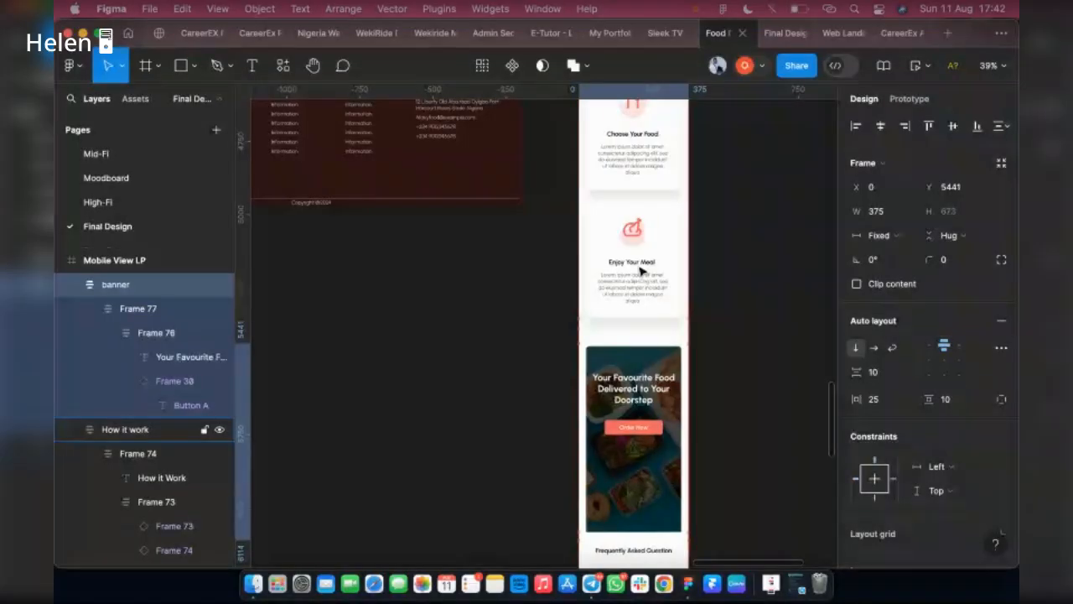
Step: Nudge the FAQ section down to Y 6164, leaving a 50 gap below the banner
scroll(641, 270, down, 5)
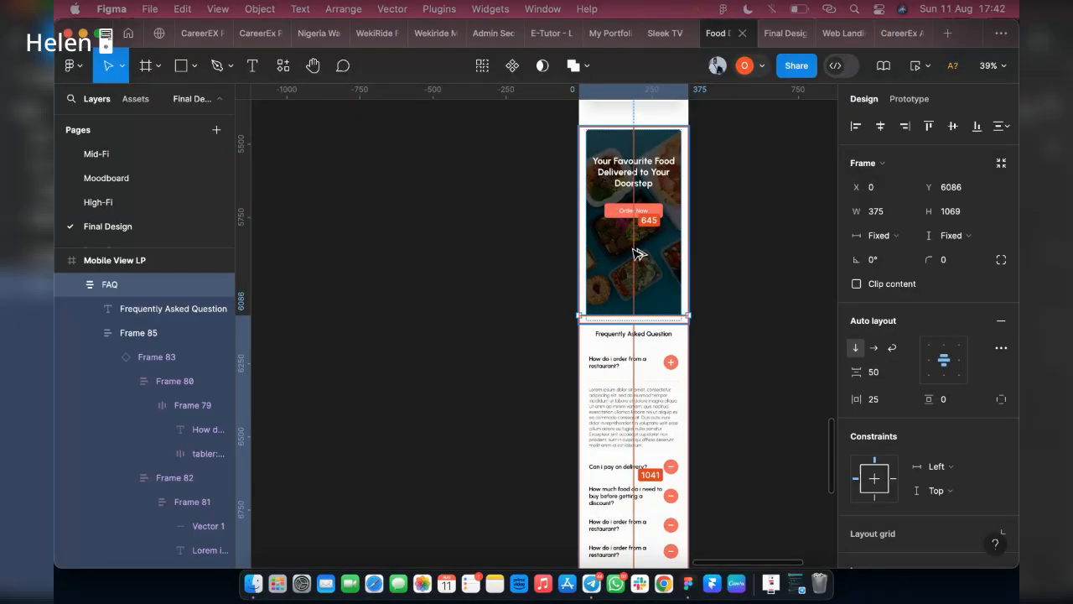
key(shift+Down)
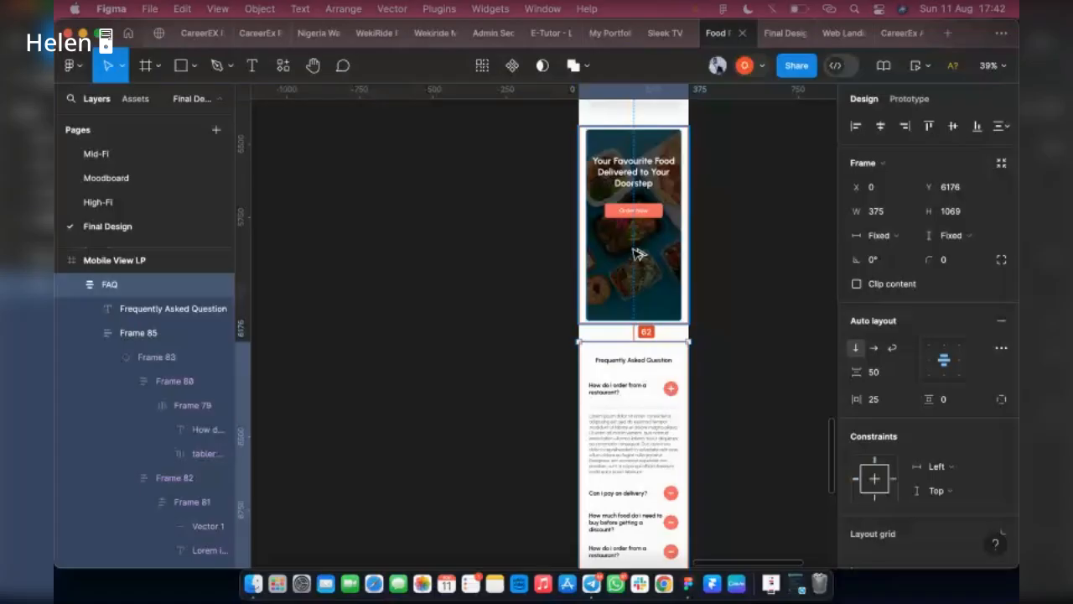
key(shift+Up)
key(Up)
key(Up)
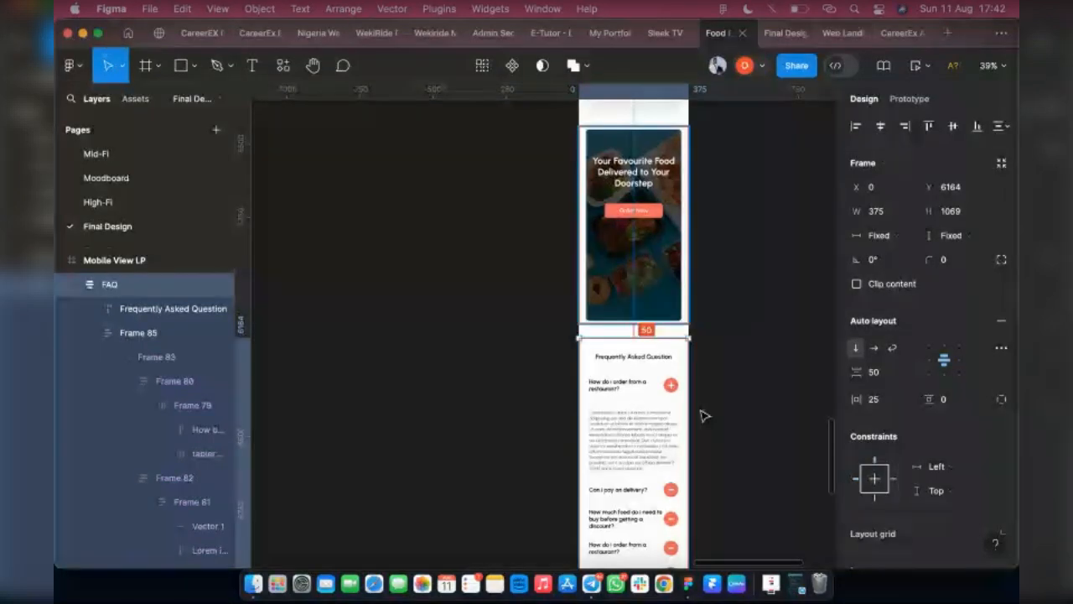
Step: Replace the unlinked 000000 color in the FAQ section with the library color Colors/Dark Colors/Black
scroll(928, 411, down, 3)
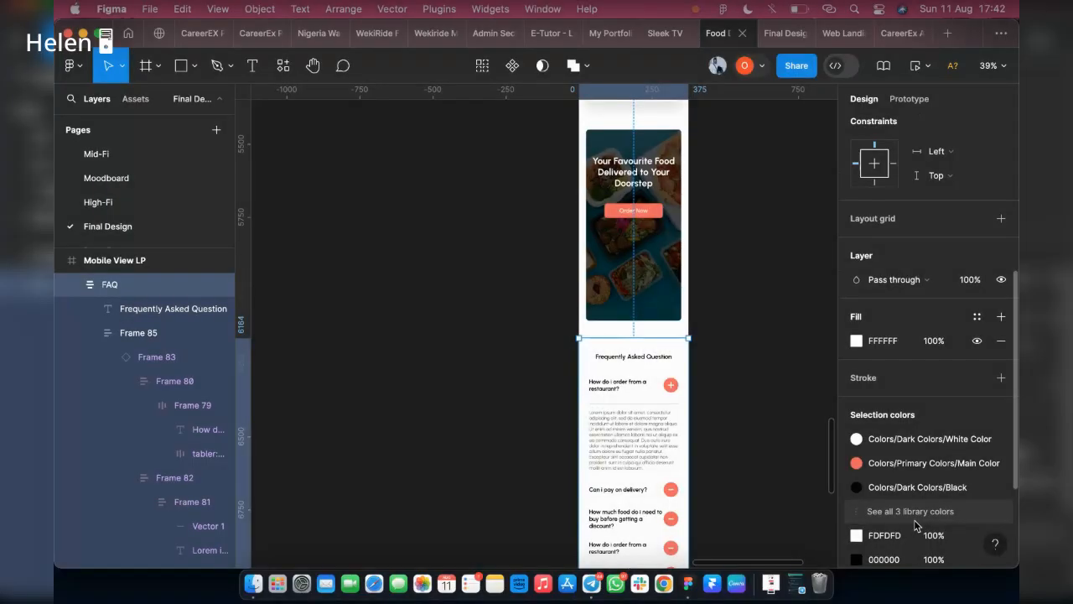
scroll(866, 451, down, 2)
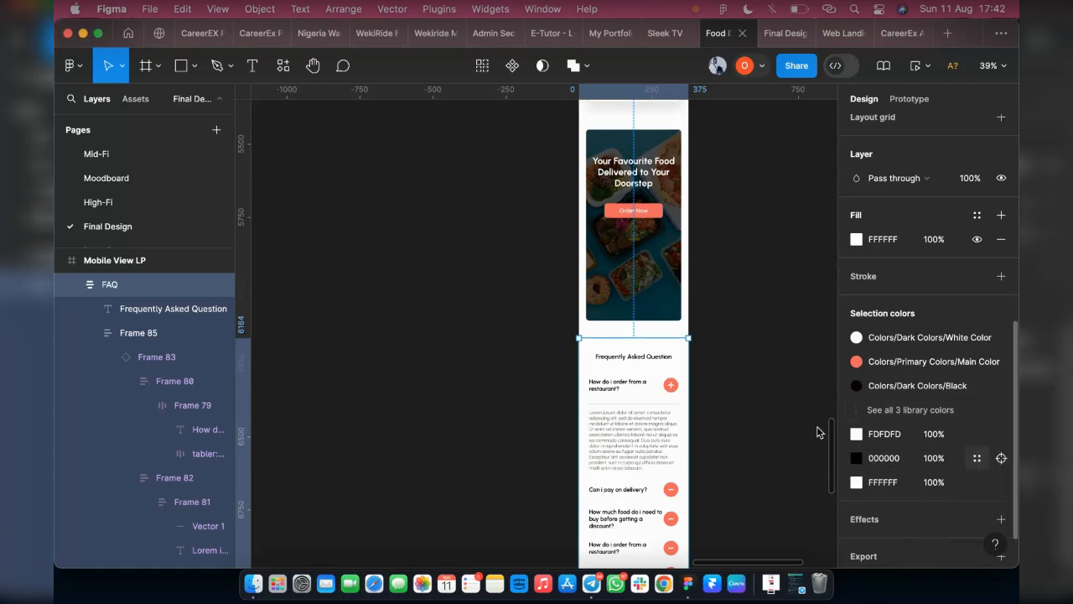
click(977, 457)
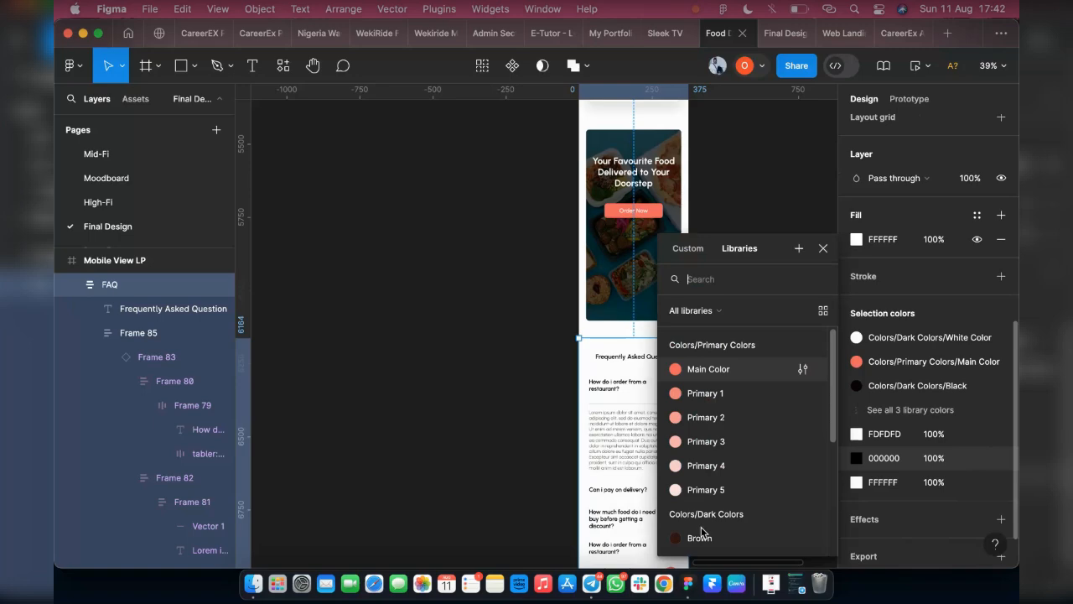
scroll(705, 503, down, 3)
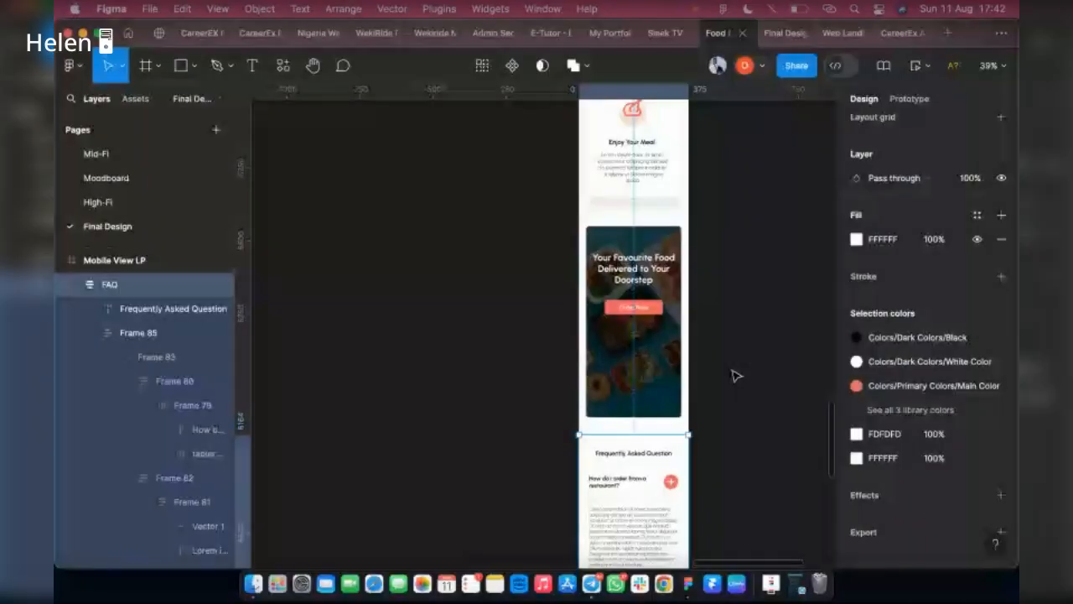
Step: Preview the Mobile View LP frame as a phone prototype and check it down to the Popular Restaurant section
scroll(514, 414, up, 2)
scroll(513, 413, down, 3)
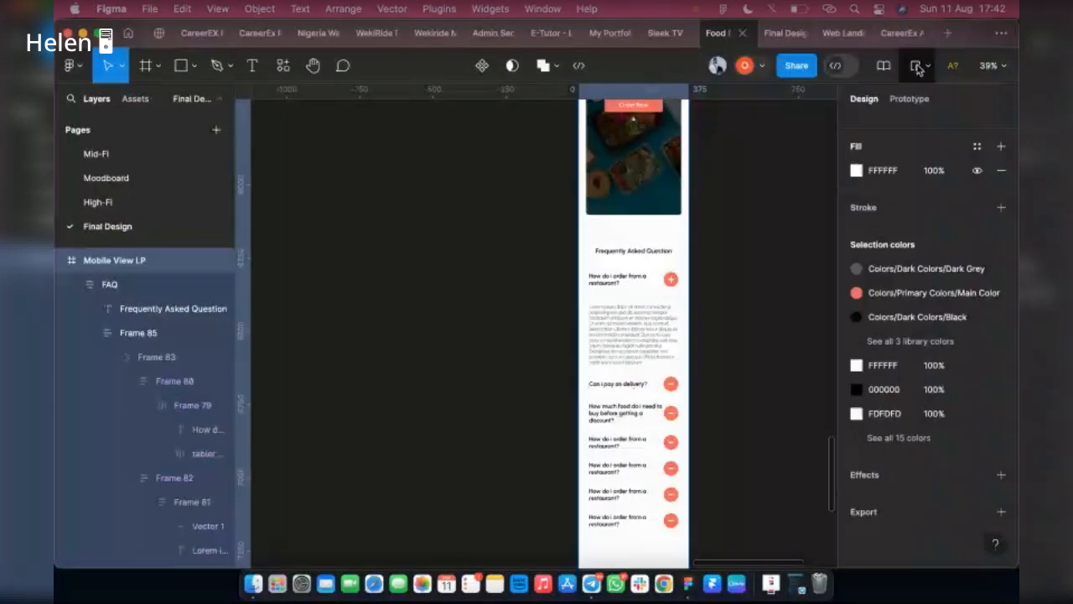
click(916, 67)
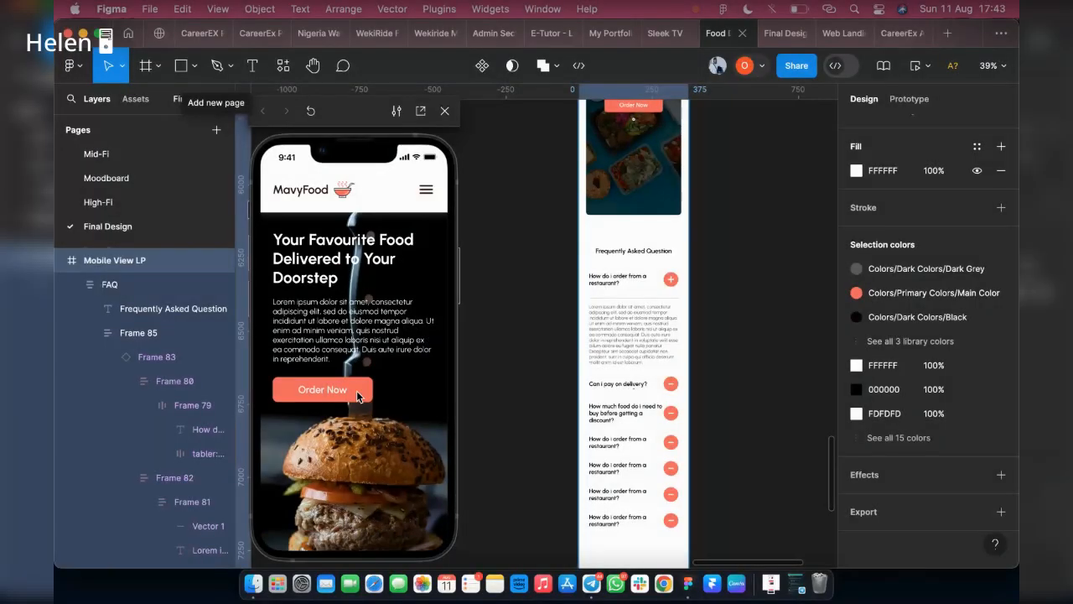
scroll(358, 396, down, 1)
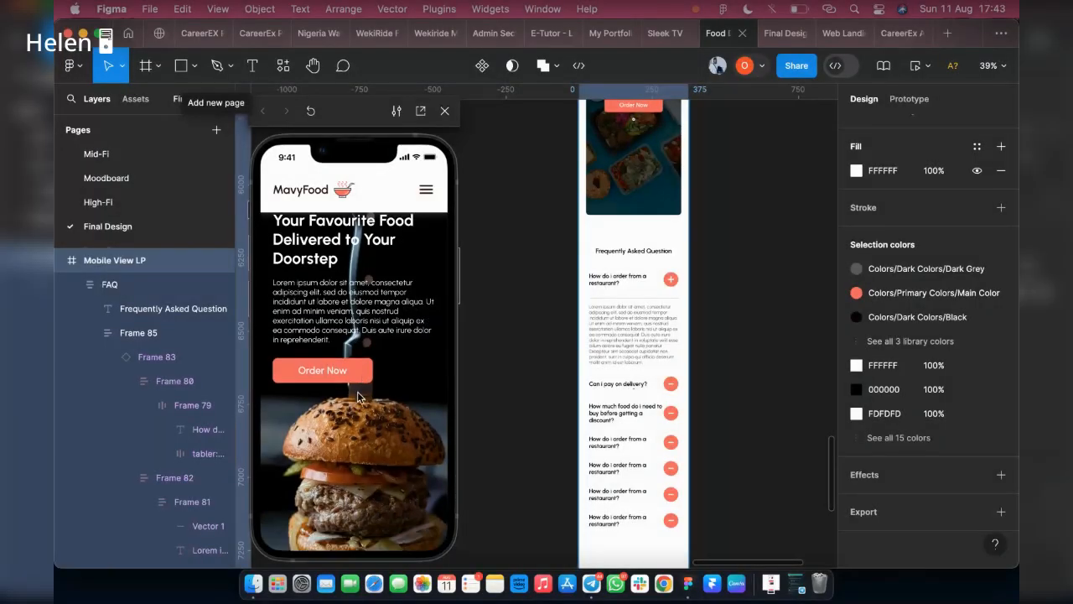
scroll(358, 396, down, 5)
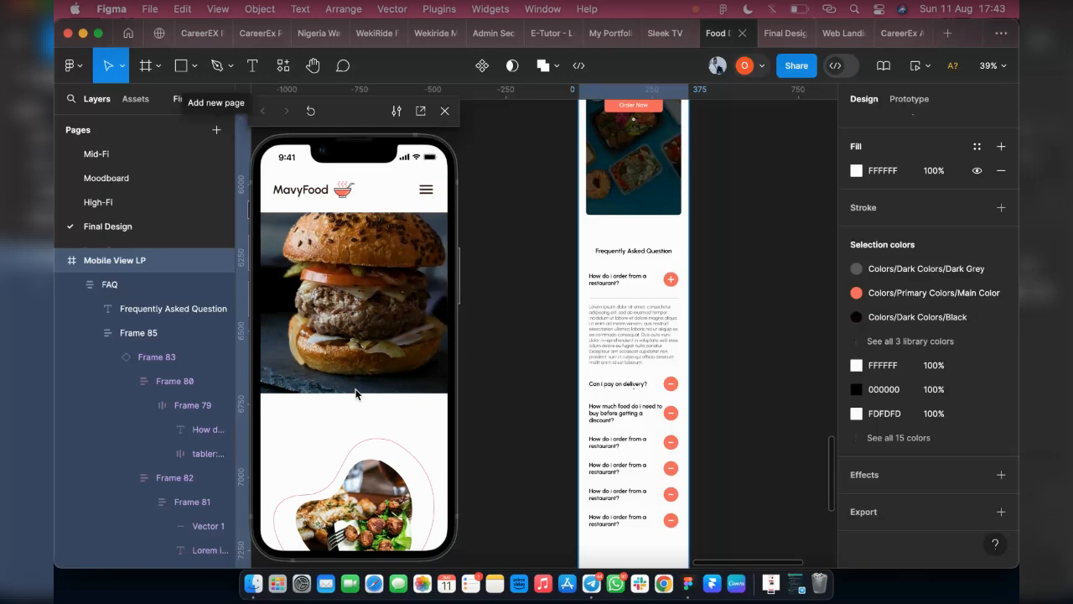
scroll(356, 394, down, 5)
scroll(356, 397, down, 1)
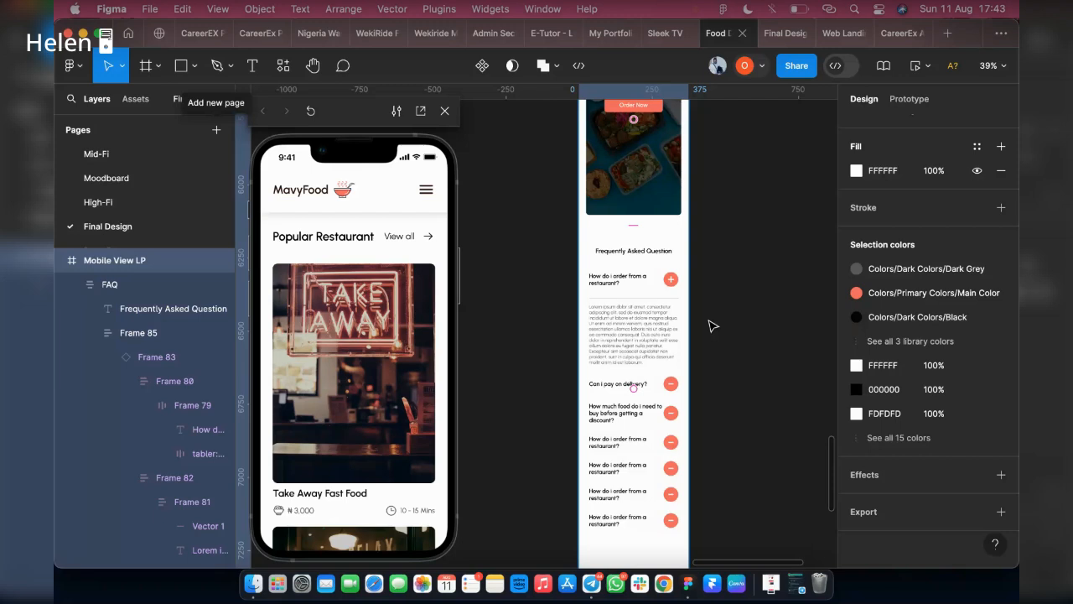
Step: Set the spacing between the View all text and its arrow in the Popular Restaurant heading to 5
scroll(705, 320, up, 3)
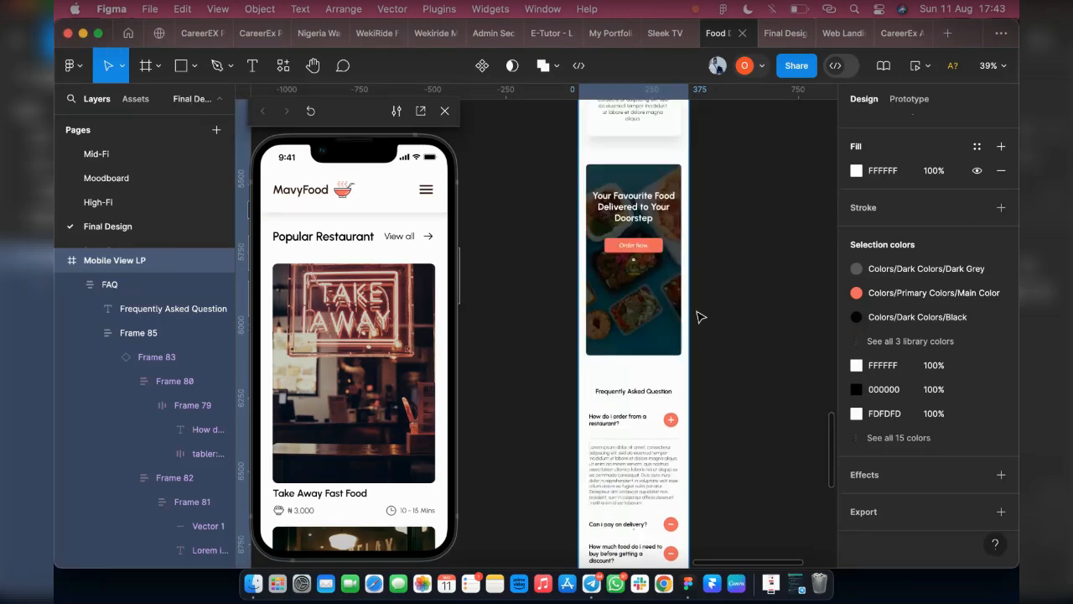
scroll(701, 317, up, 15)
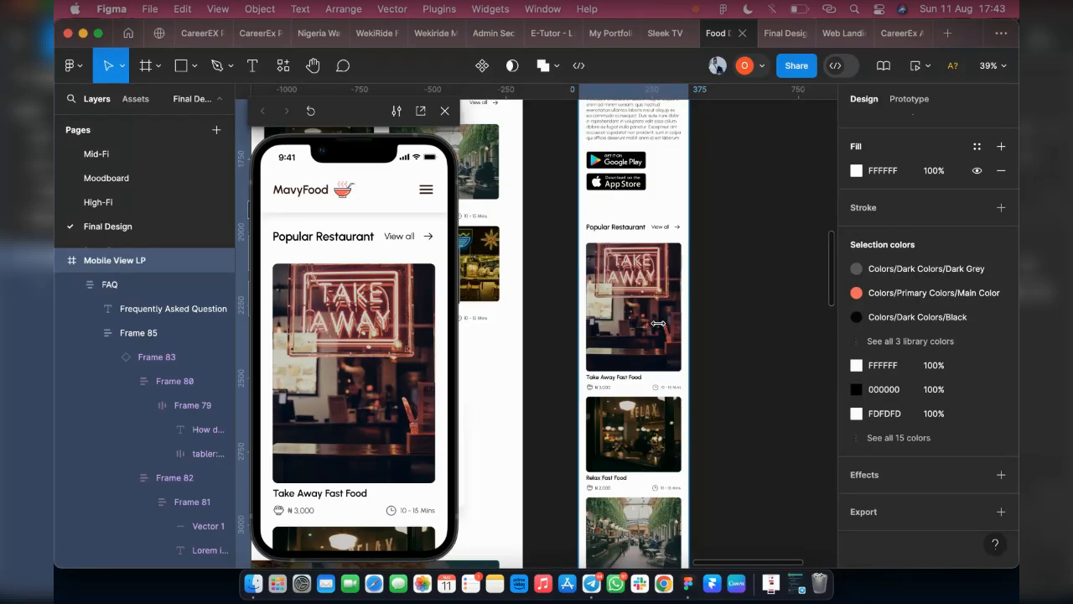
scroll(659, 323, up, 3)
click(664, 328)
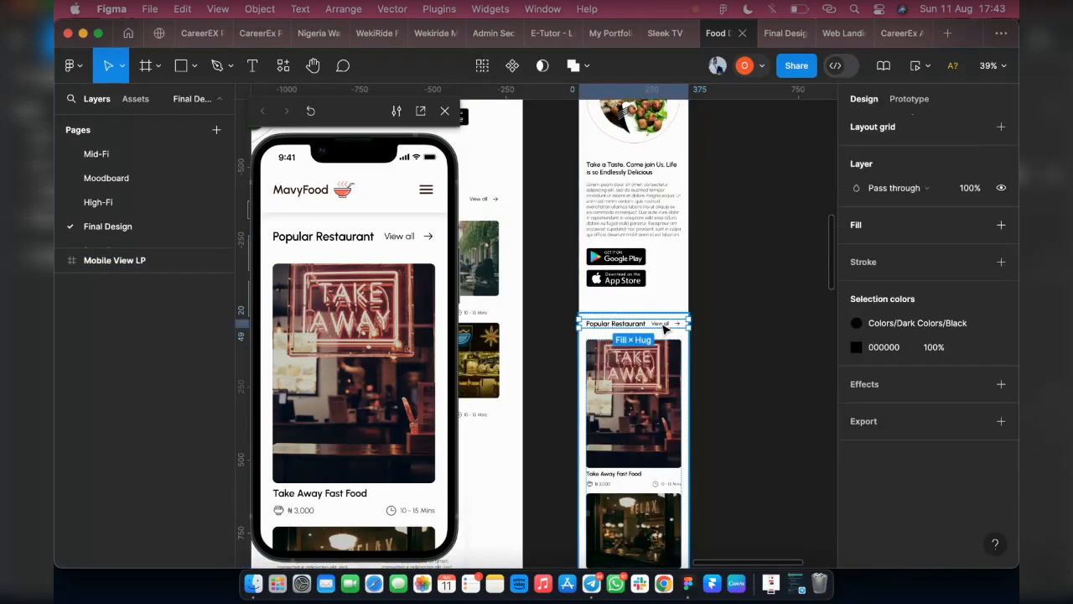
double_click(664, 325)
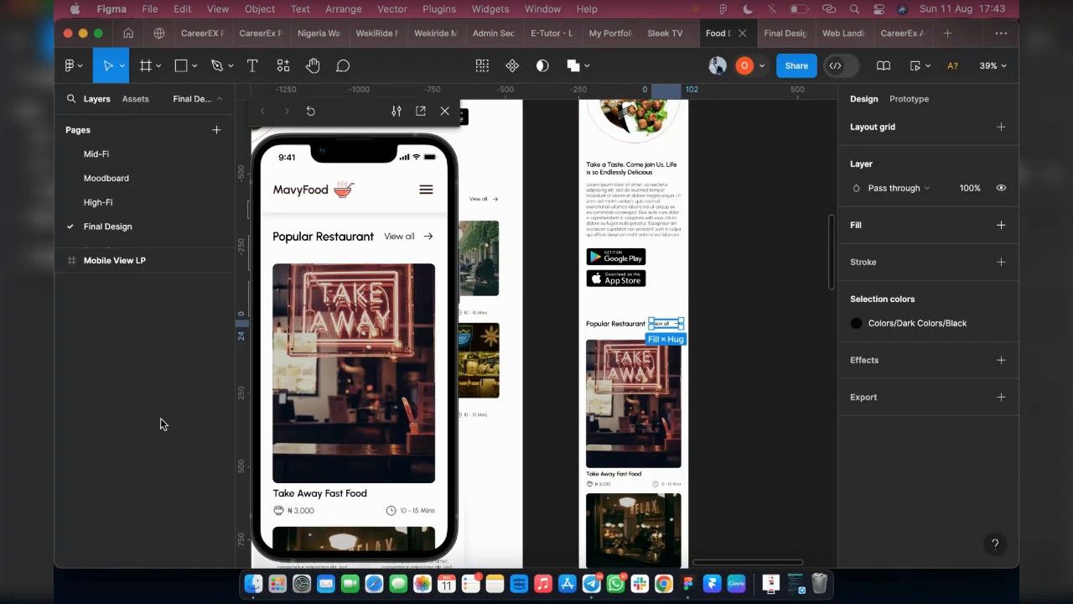
key(Return)
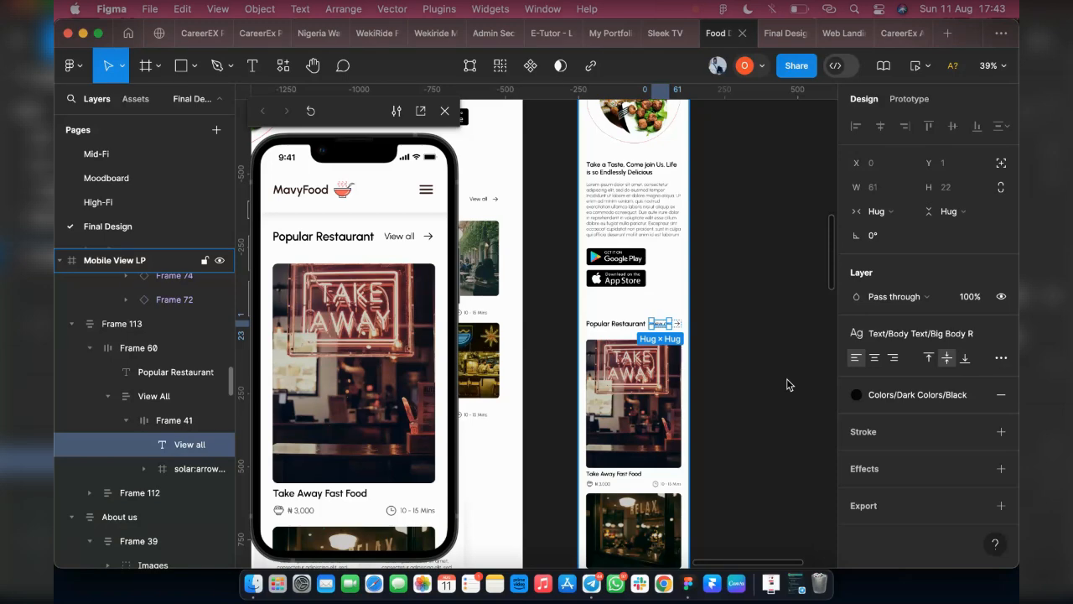
click(160, 424)
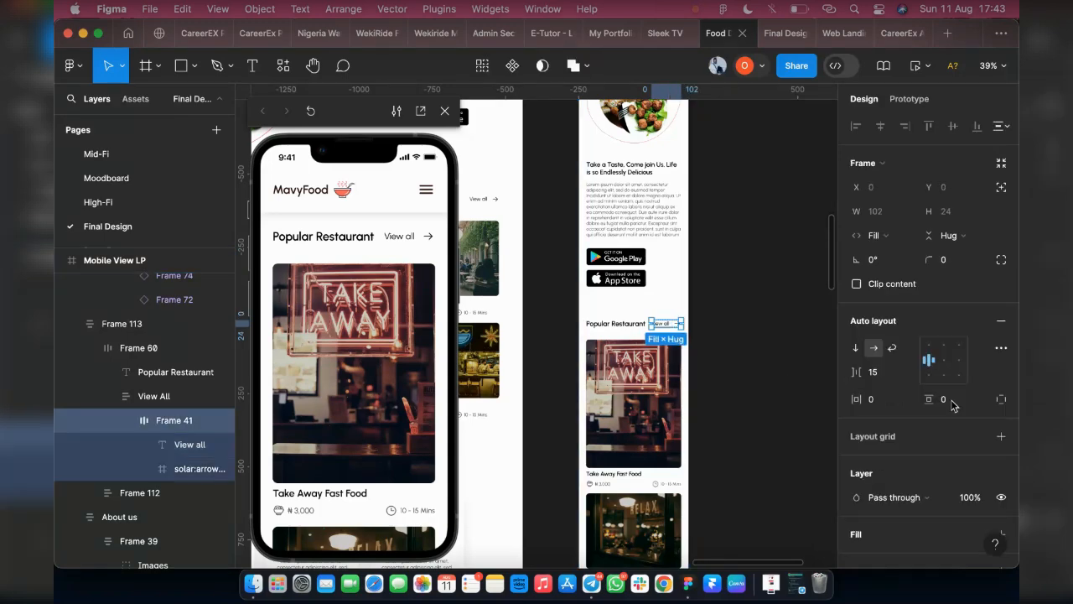
click(876, 372)
text(5)
key(Return)
Step: Adjust the View All wrapper's alignment and remove the wrapper so Frame 41 sits directly in the Popular Restaurant heading row
key(shift+Return)
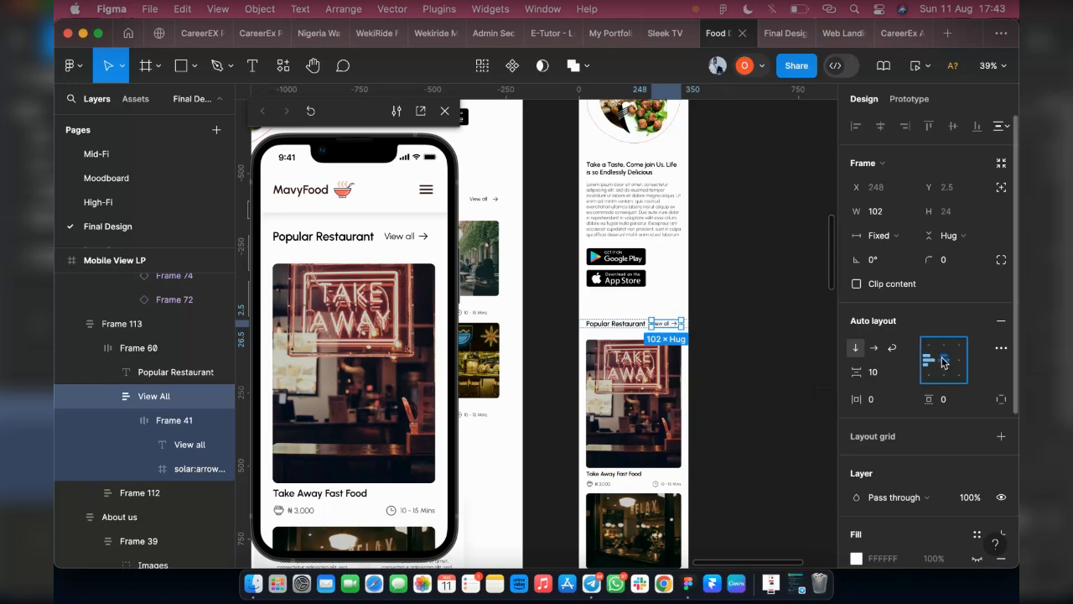
click(943, 362)
click(964, 363)
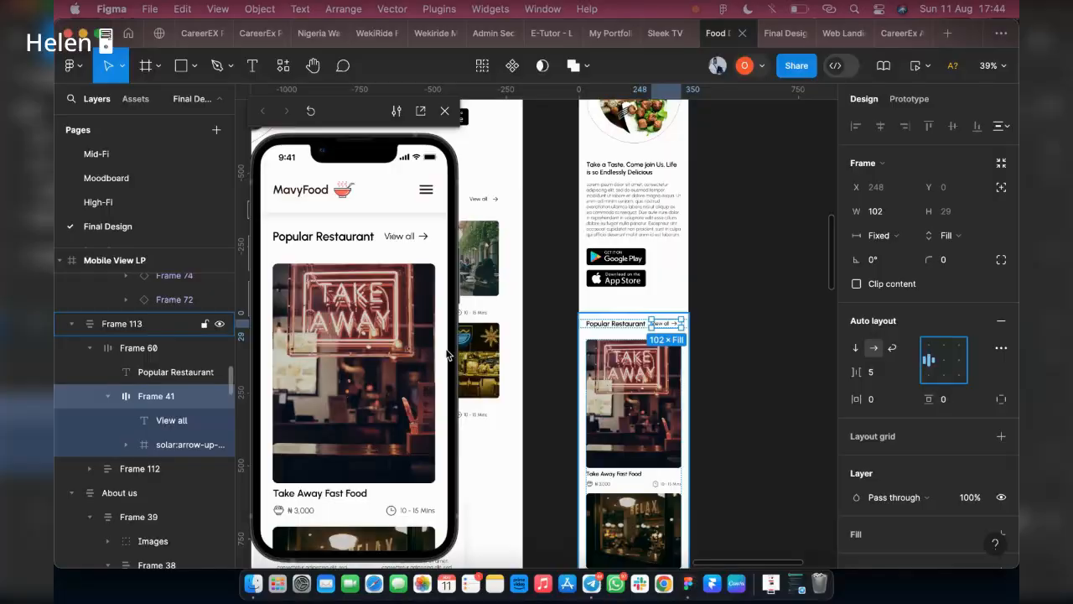
key(shift+Return)
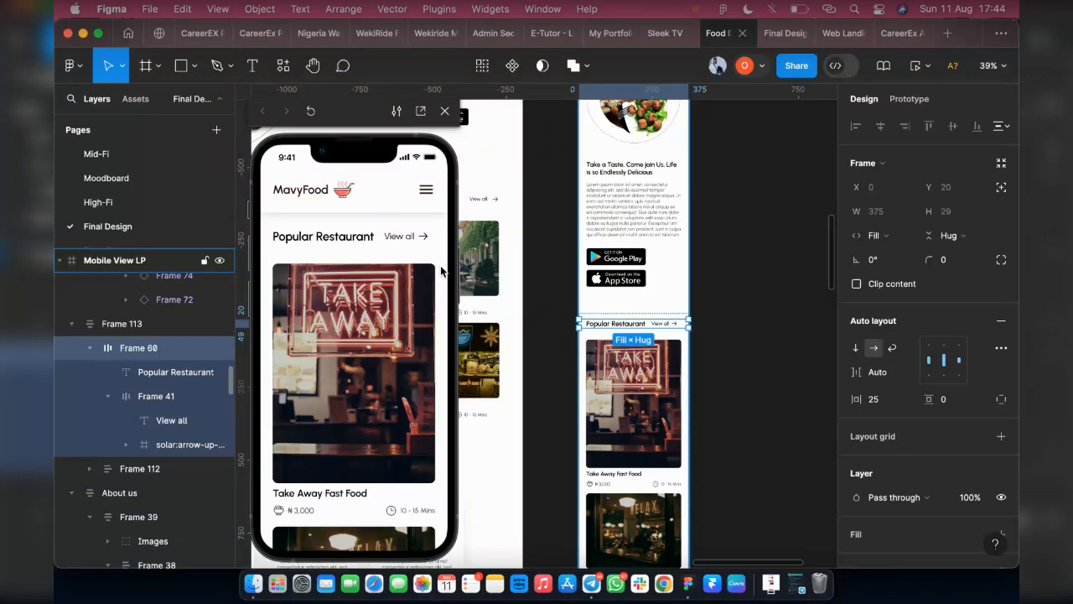
Step: Select the Mobile View LP frame and show the layout grids around the Popular Restaurant heading
click(635, 302)
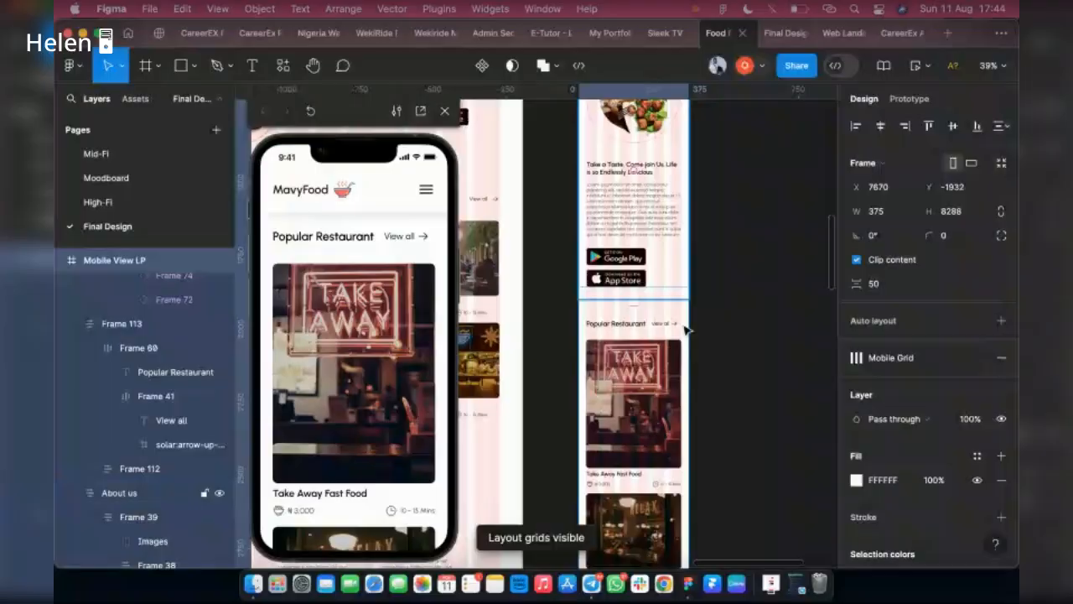
scroll(685, 329, up, 3)
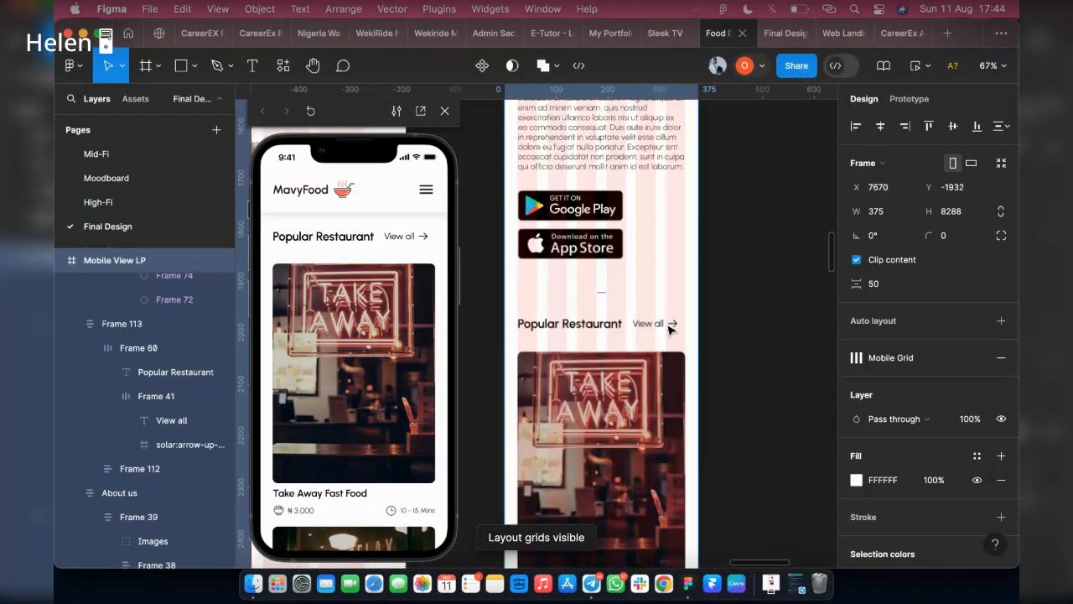
scroll(668, 329, up, 2)
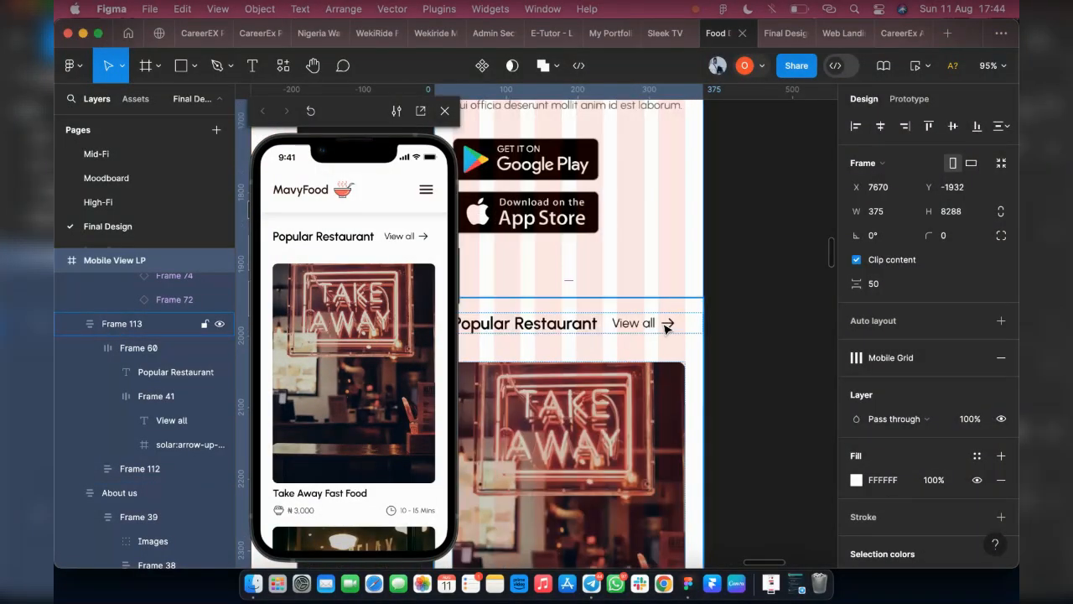
Step: Narrow the View all frame to a width of 90 so its arrow lines up with the layout grid's right edge
click(669, 328)
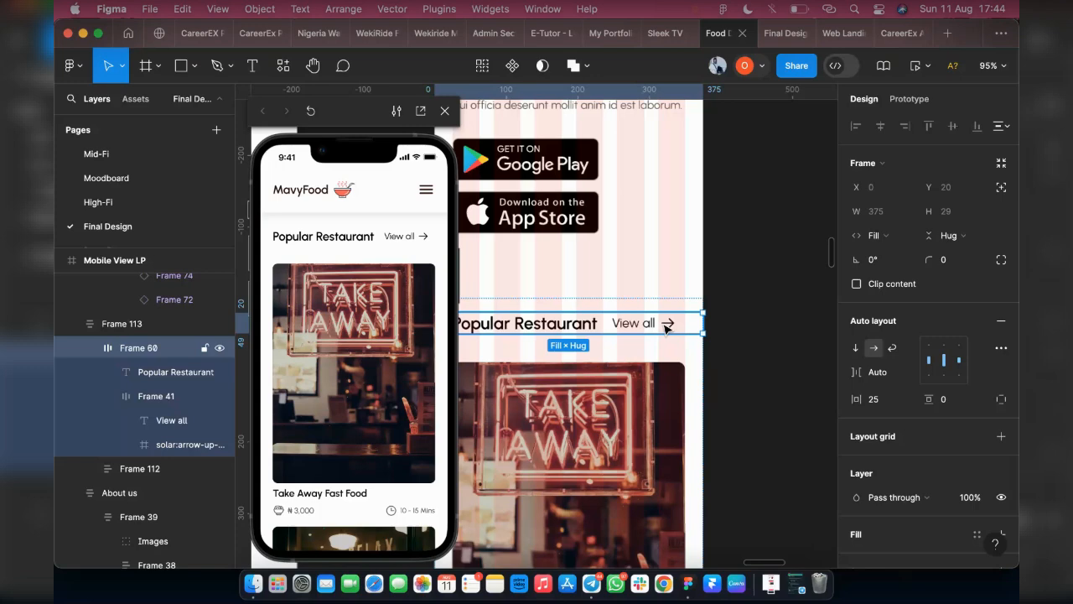
click(679, 328)
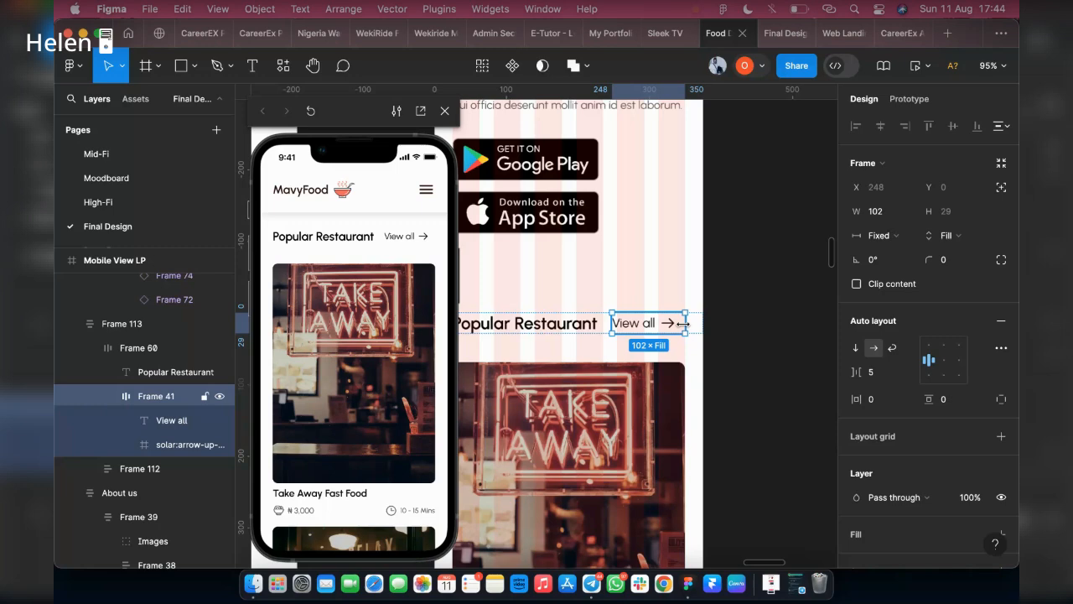
scroll(684, 326, up, 1)
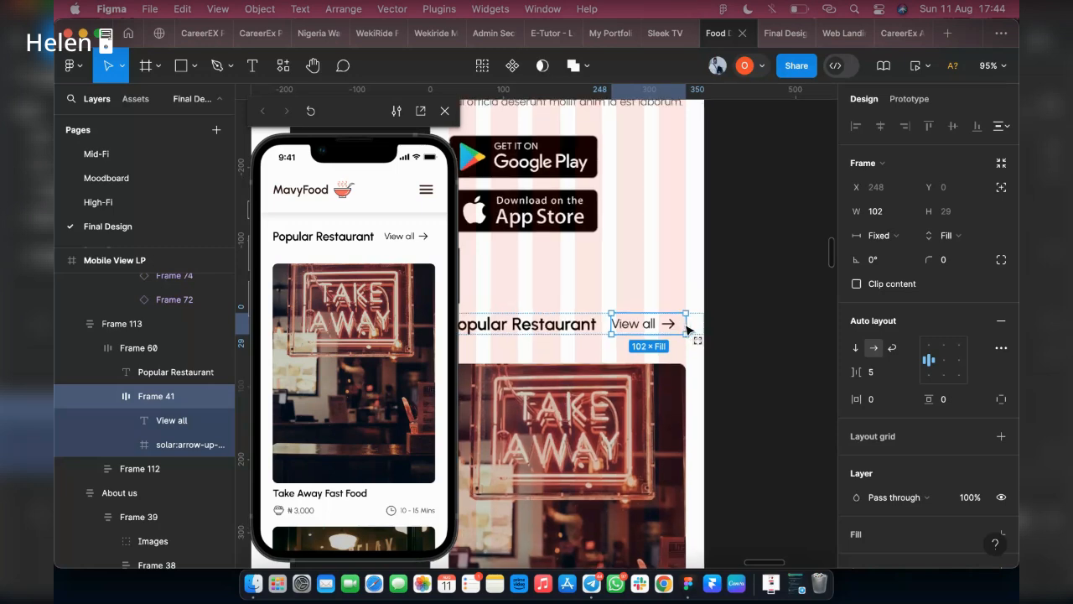
scroll(677, 325, up, 5)
drag(676, 326, 629, 328)
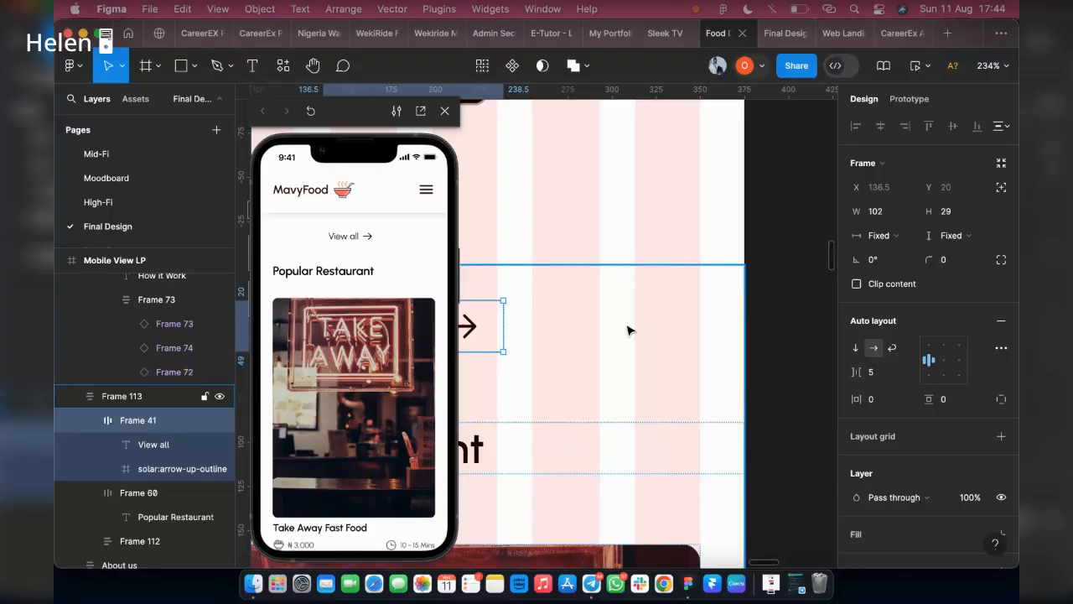
drag(478, 327, 696, 331)
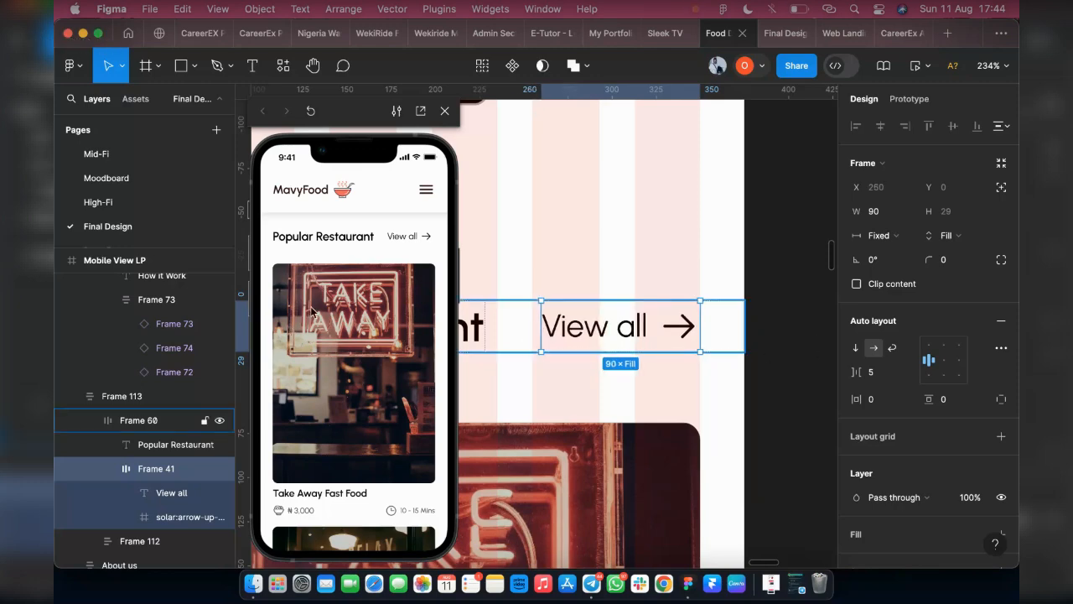
Step: Review the mobile prototype preview from the Popular Restaurant heading through How it Work to the food delivery banner
click(759, 298)
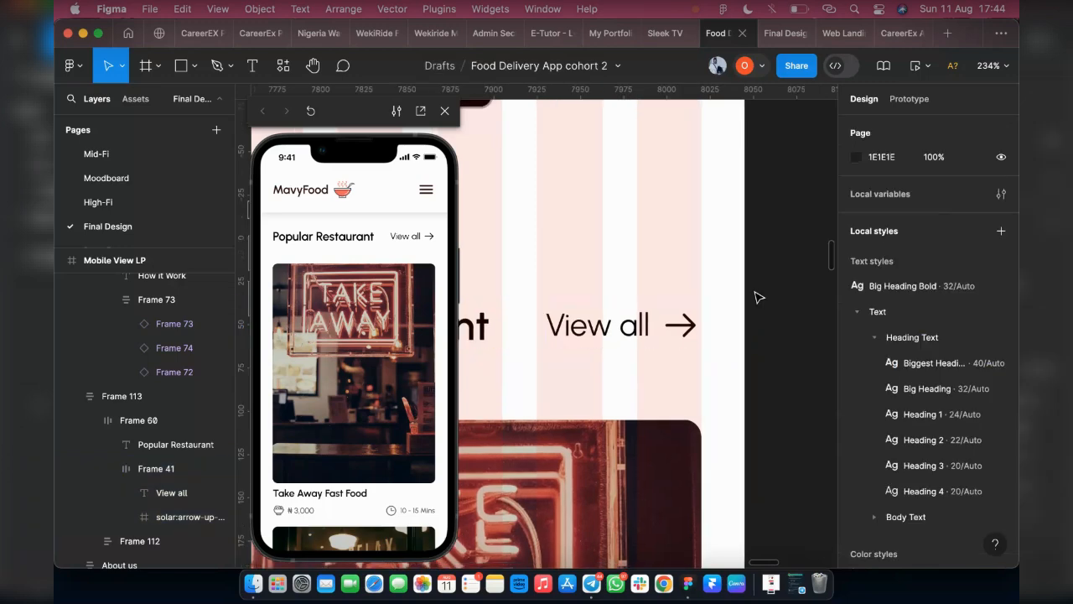
scroll(757, 301, down, 2)
scroll(758, 300, down, 1)
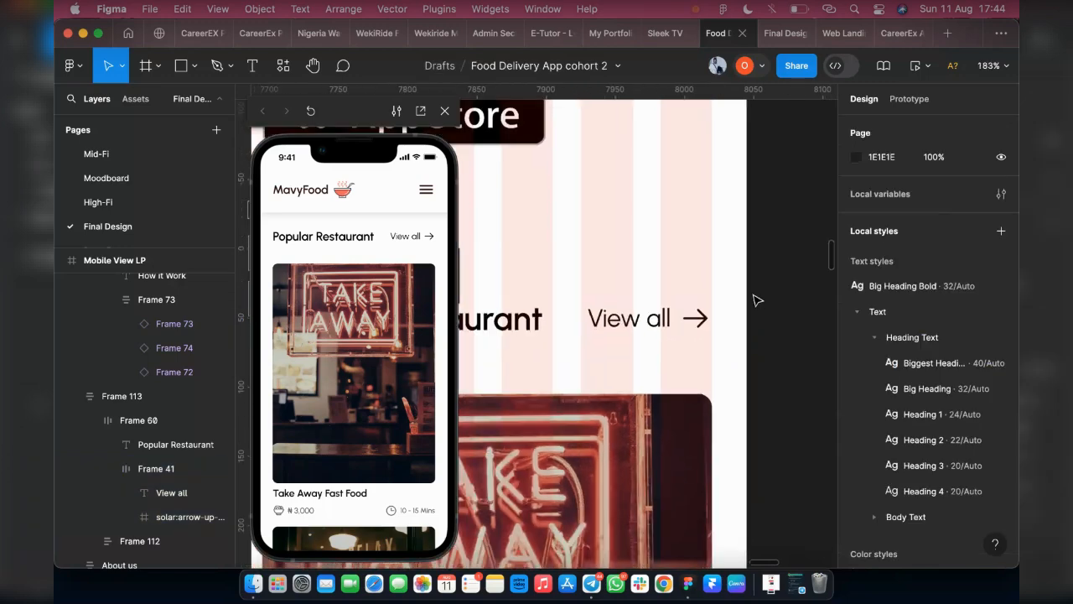
scroll(757, 300, down, 2)
scroll(757, 301, down, 2)
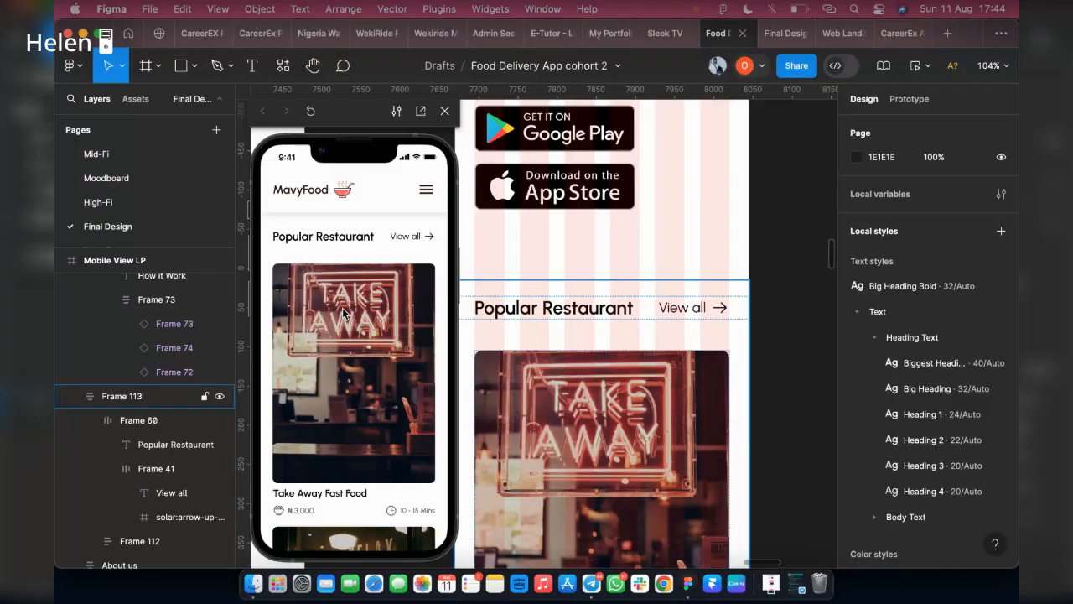
key(Escape)
scroll(342, 312, down, 8)
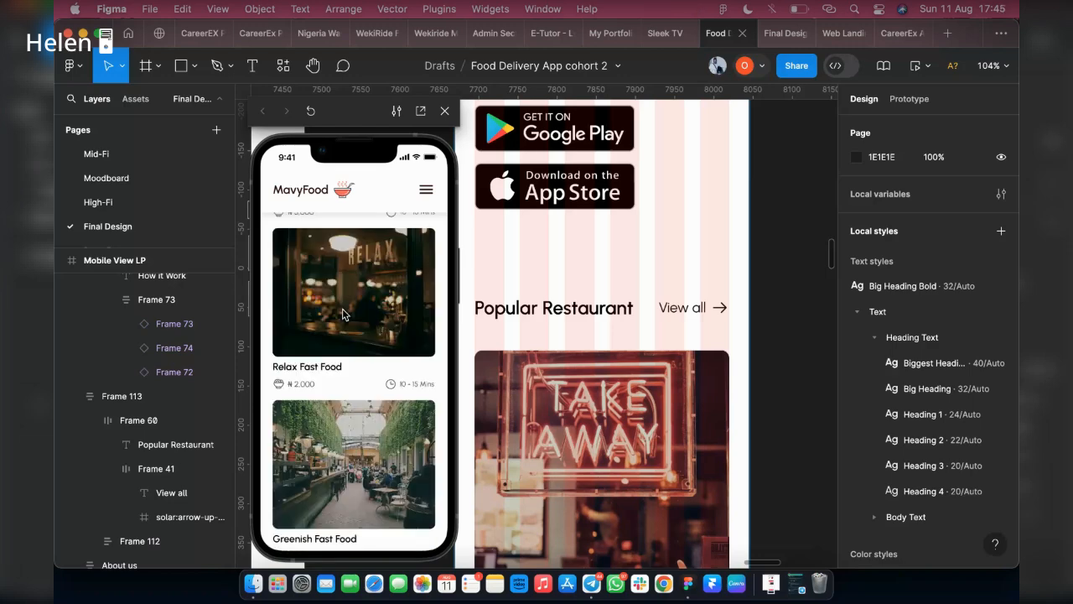
scroll(342, 315, down, 5)
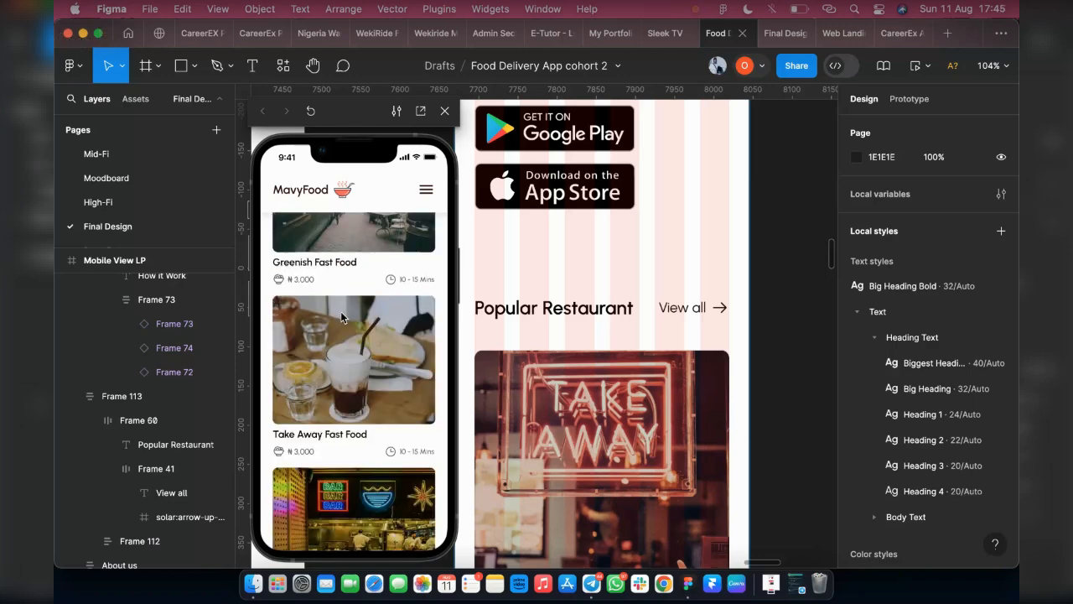
scroll(342, 316, down, 2)
scroll(340, 318, down, 5)
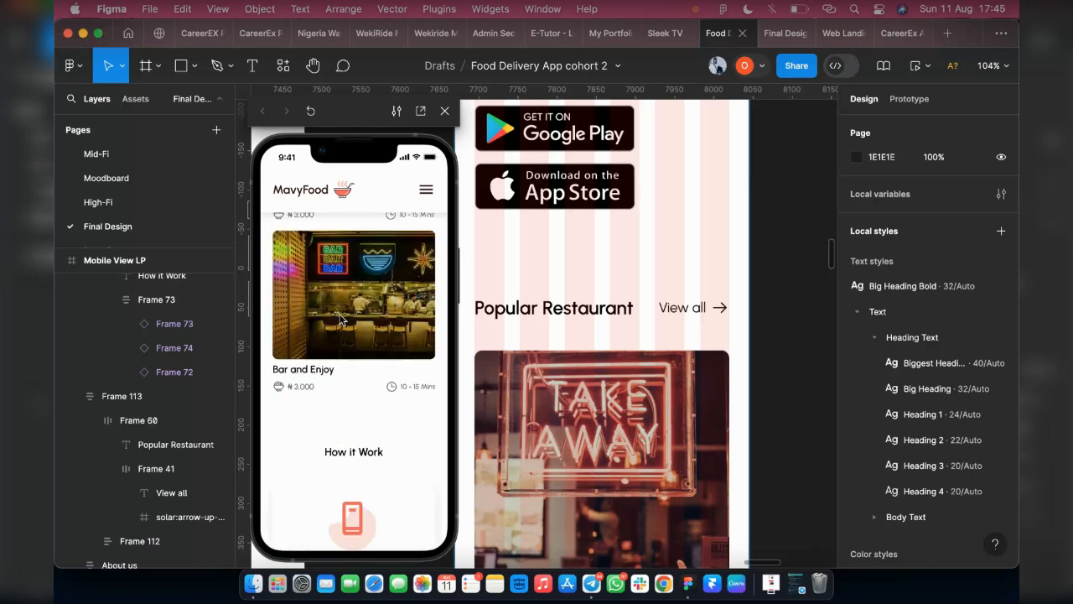
scroll(342, 331, down, 2)
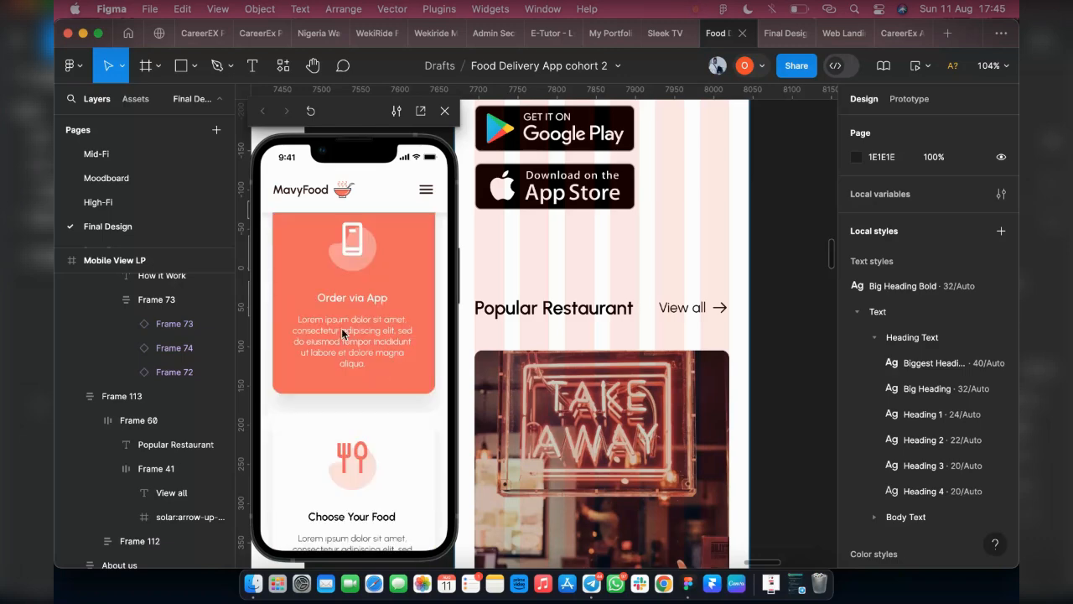
scroll(339, 332, down, 3)
scroll(337, 341, down, 3)
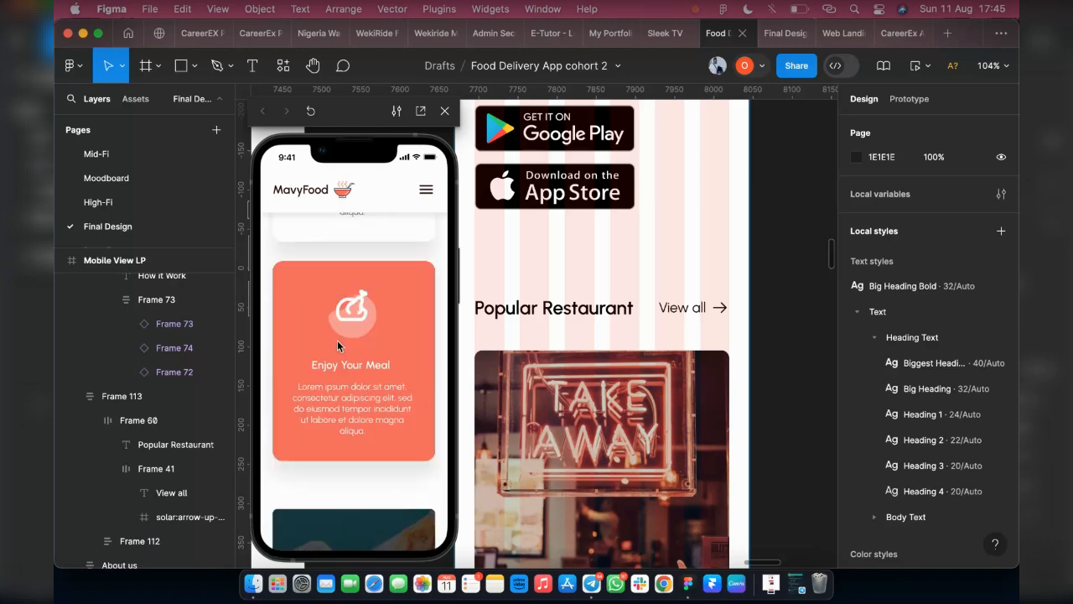
scroll(337, 340, down, 8)
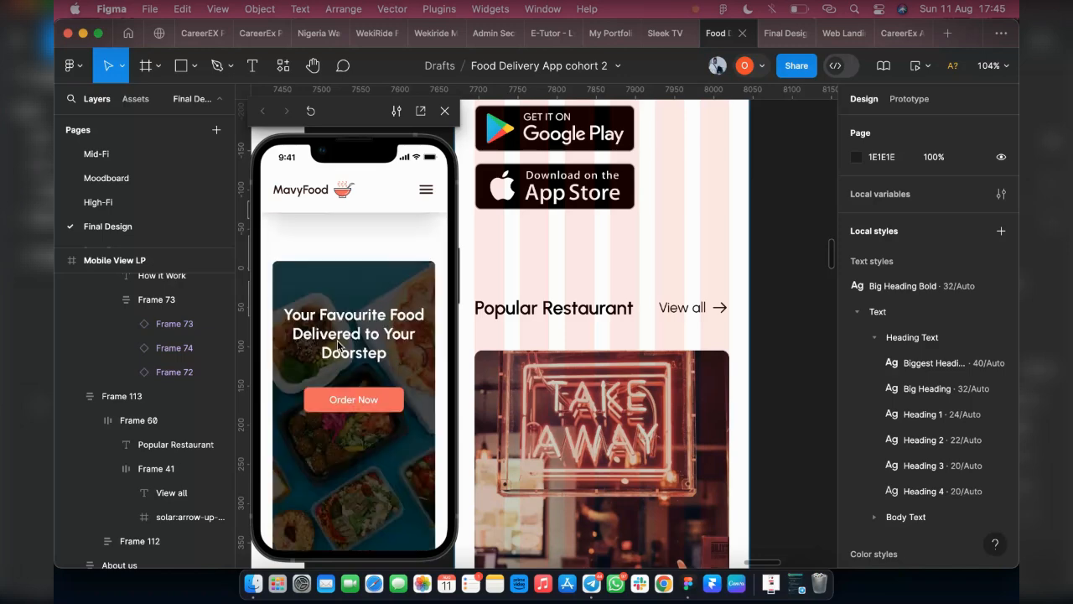
scroll(337, 342, down, 1)
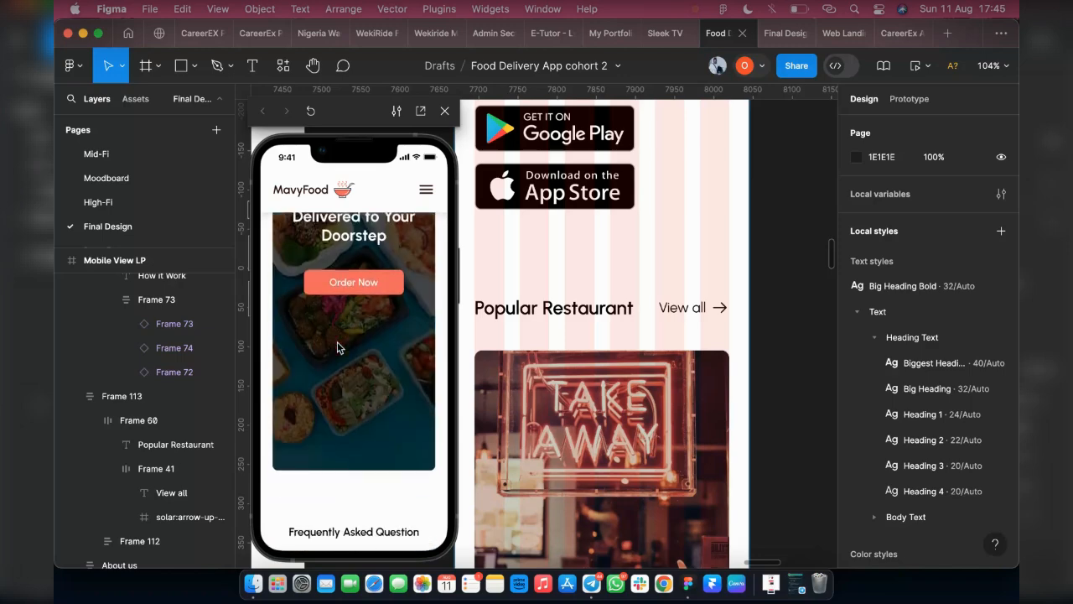
scroll(337, 347, up, 3)
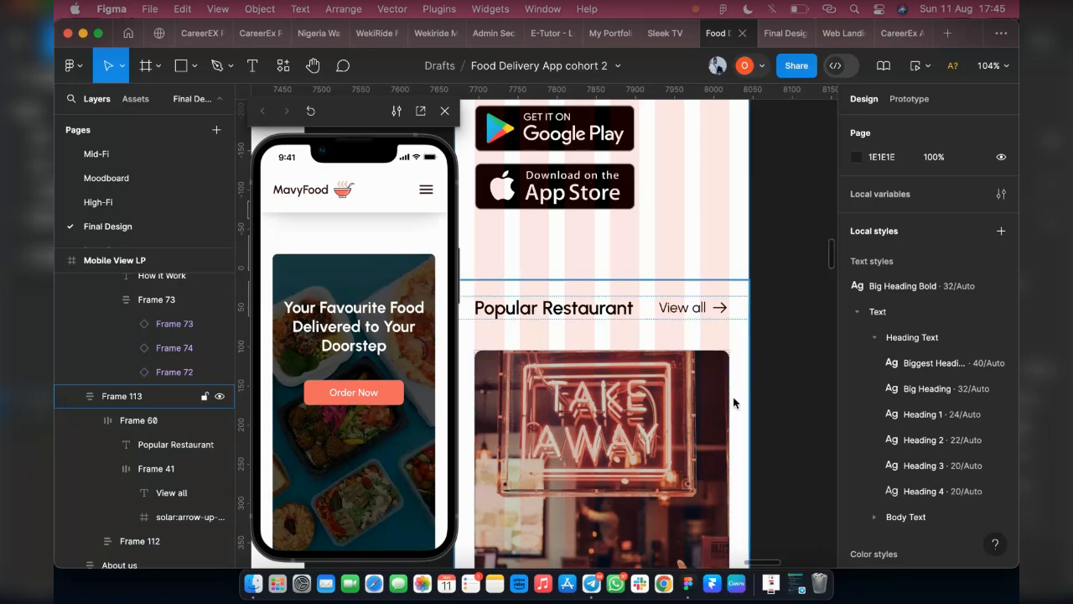
Step: Centre the heading and Order Now button vertically within the Your Favourite Food Delivered to Your Doorstep banner
scroll(769, 390, down, 1)
scroll(770, 404, down, 5)
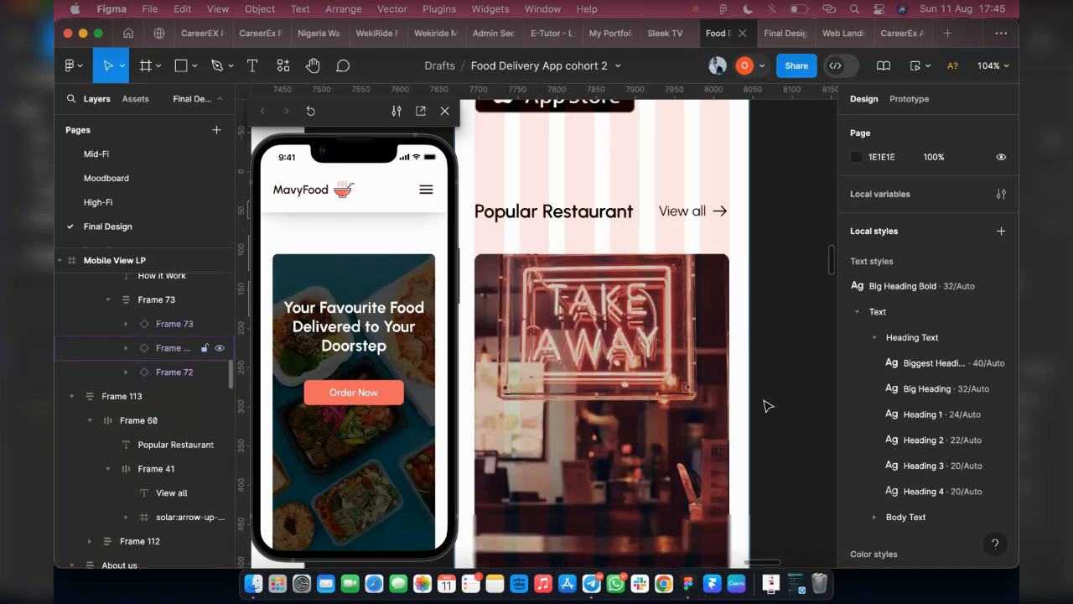
scroll(767, 403, down, 1)
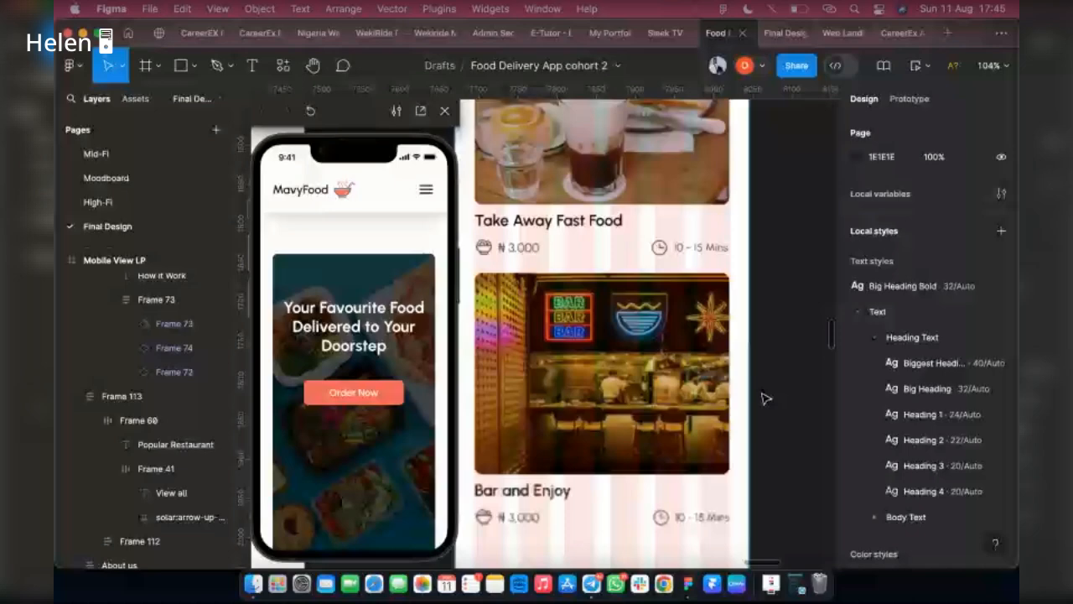
scroll(765, 399, down, 10)
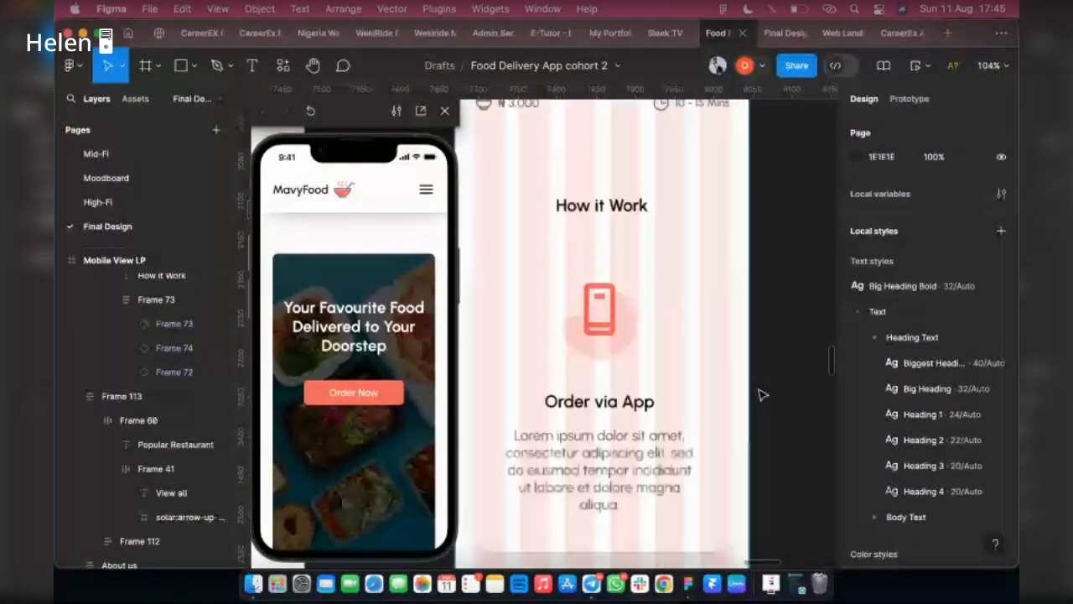
scroll(763, 394, down, 3)
scroll(763, 394, down, 10)
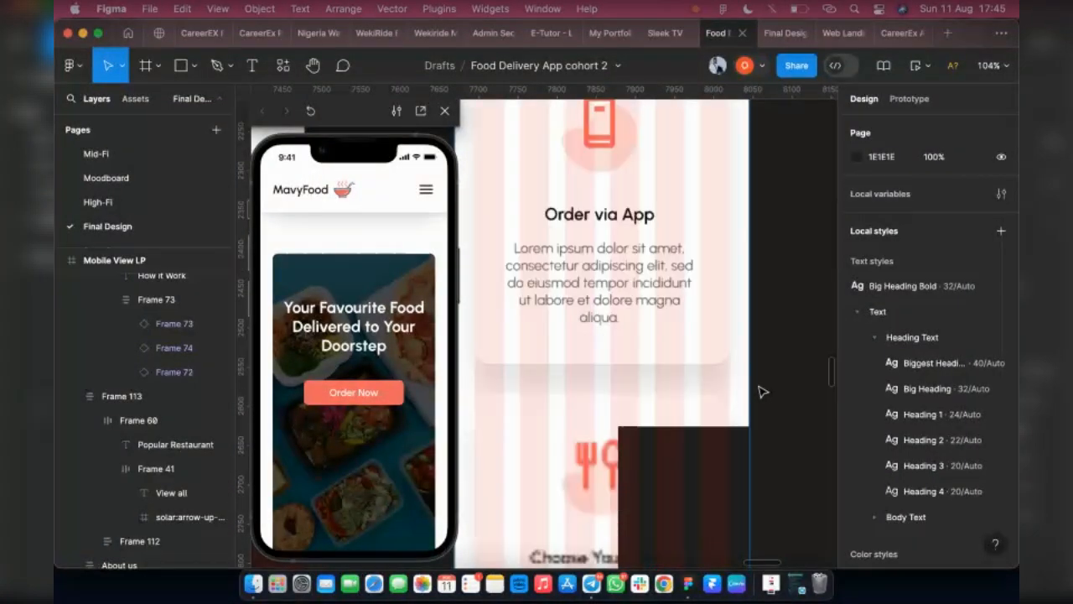
scroll(763, 389, down, 7)
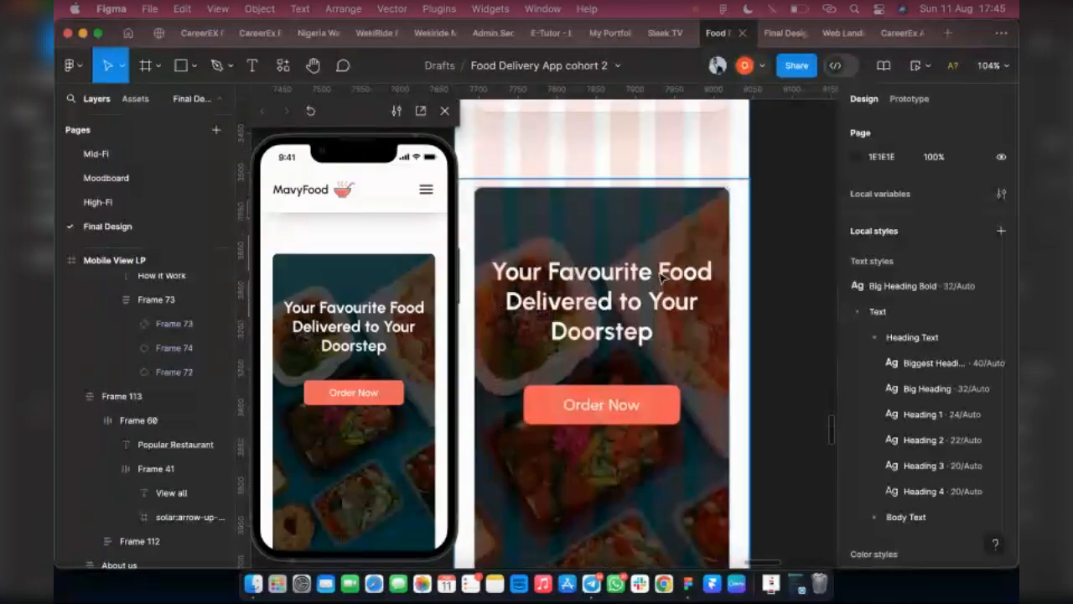
click(662, 277)
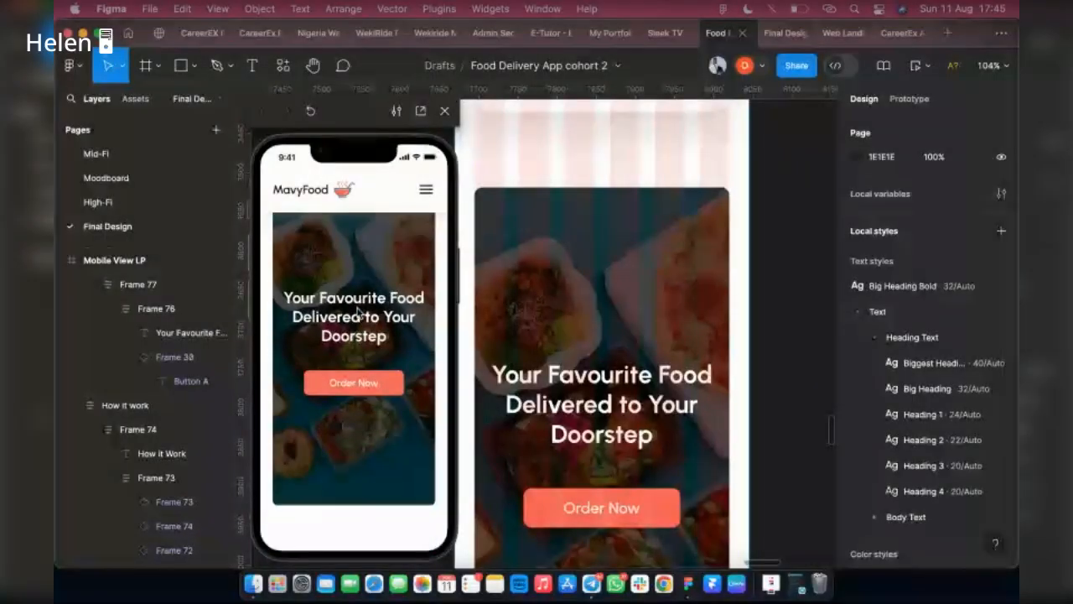
Step: Test the FAQ accordion in the prototype preview by toggling the answers to the restaurant ordering and pay on delivery questions
scroll(358, 313, down, 10)
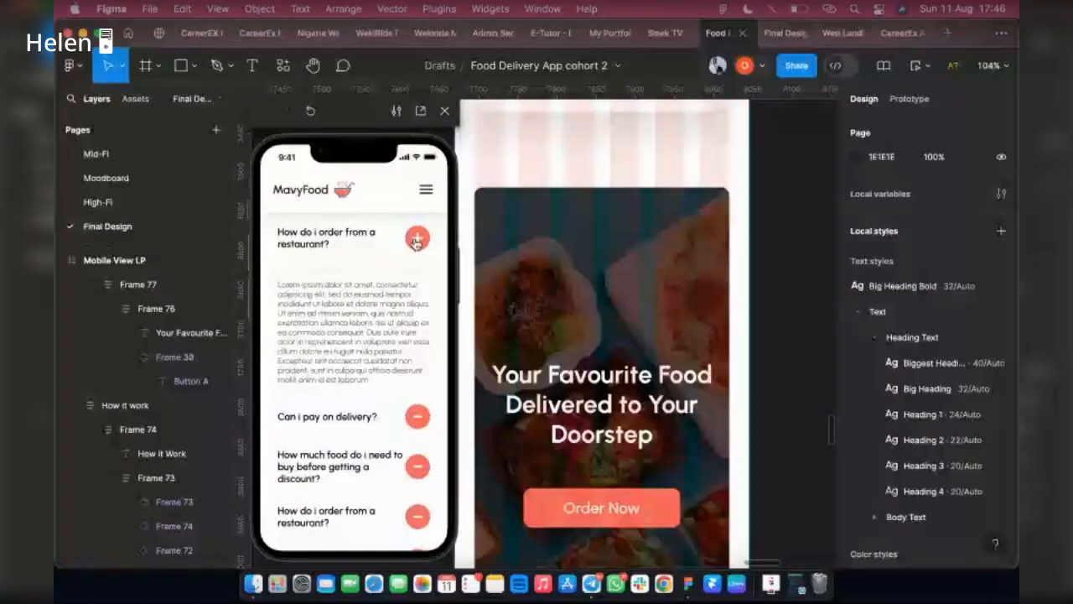
click(416, 241)
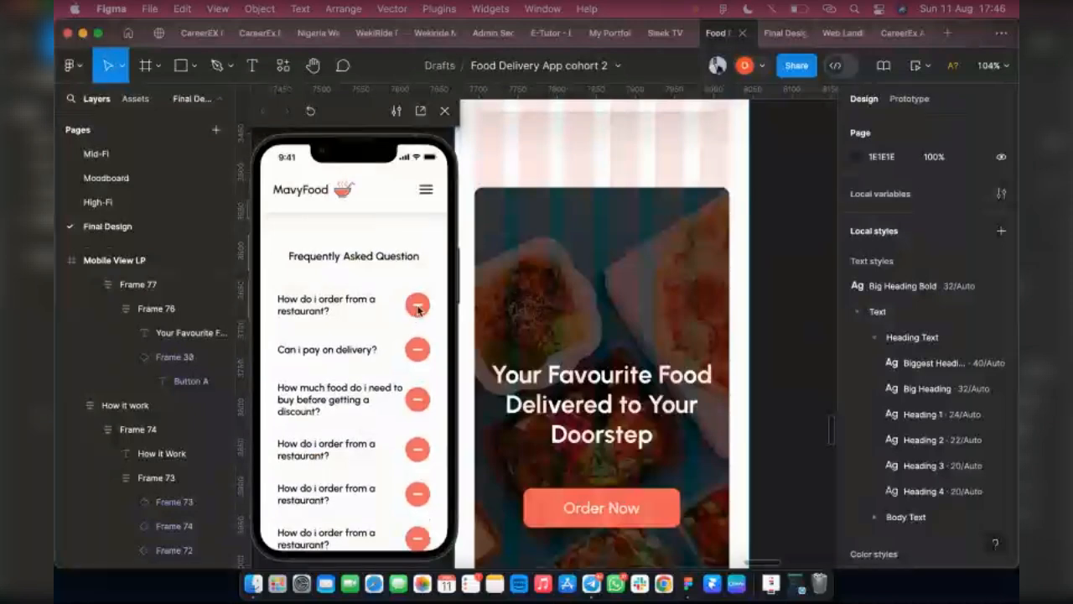
click(417, 307)
scroll(419, 379, down, 1)
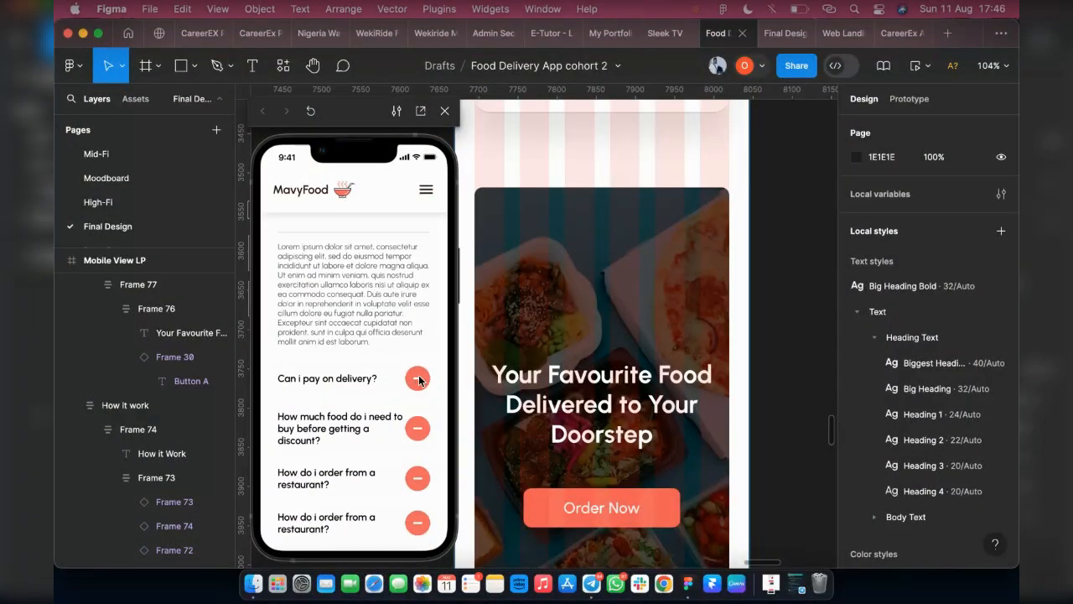
click(419, 380)
scroll(415, 339, down, 2)
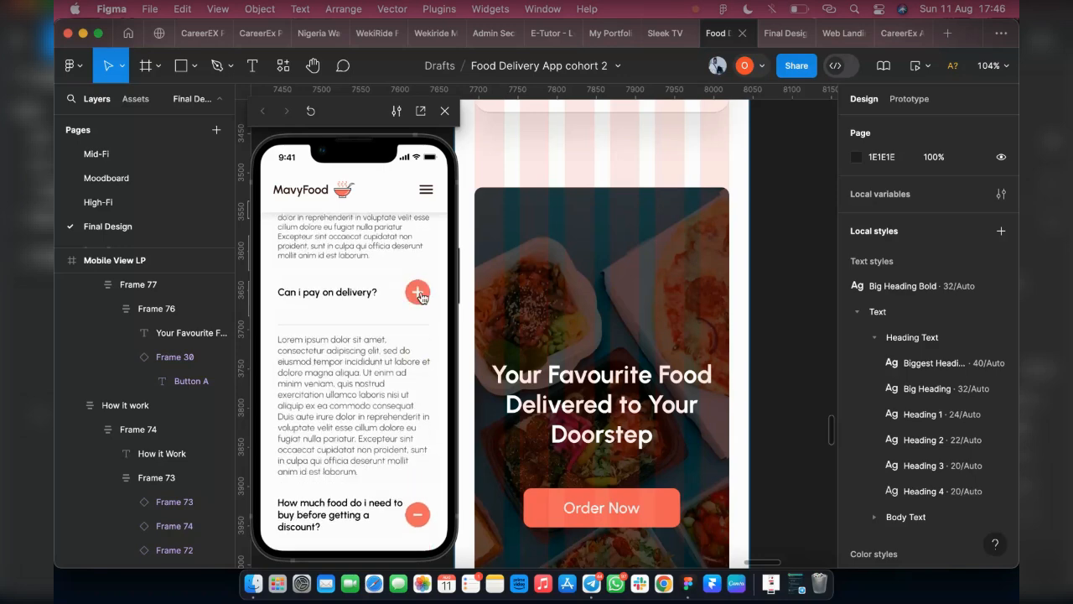
click(343, 339)
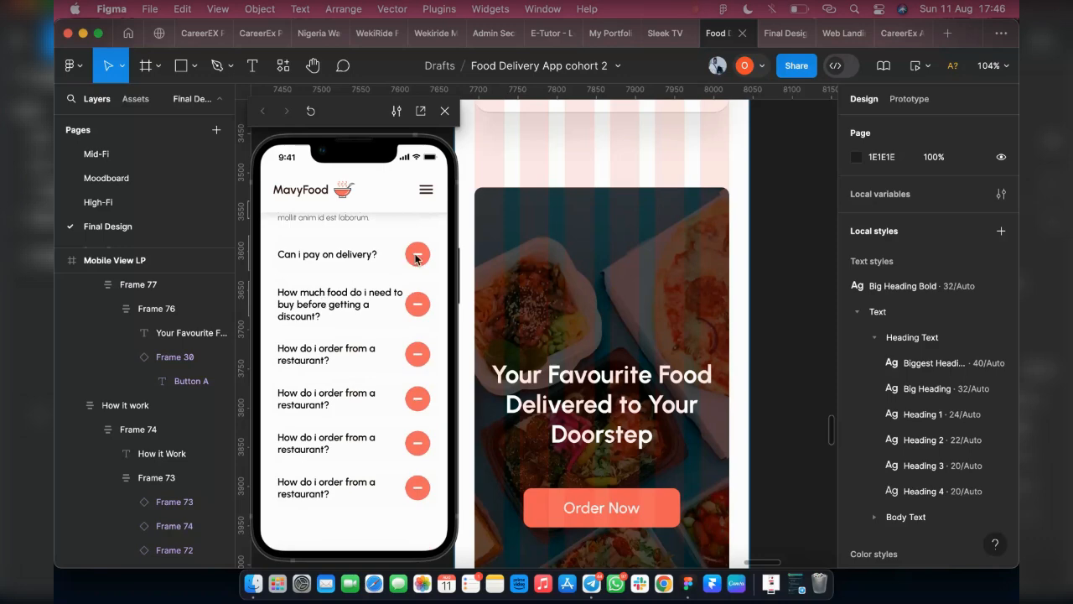
click(367, 292)
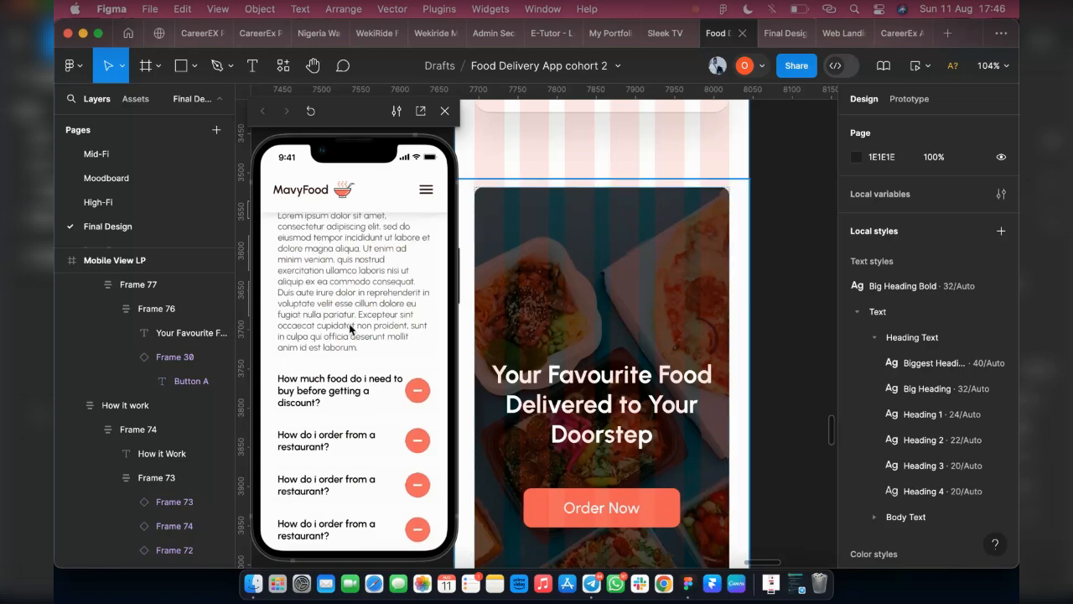
scroll(351, 329, up, 1)
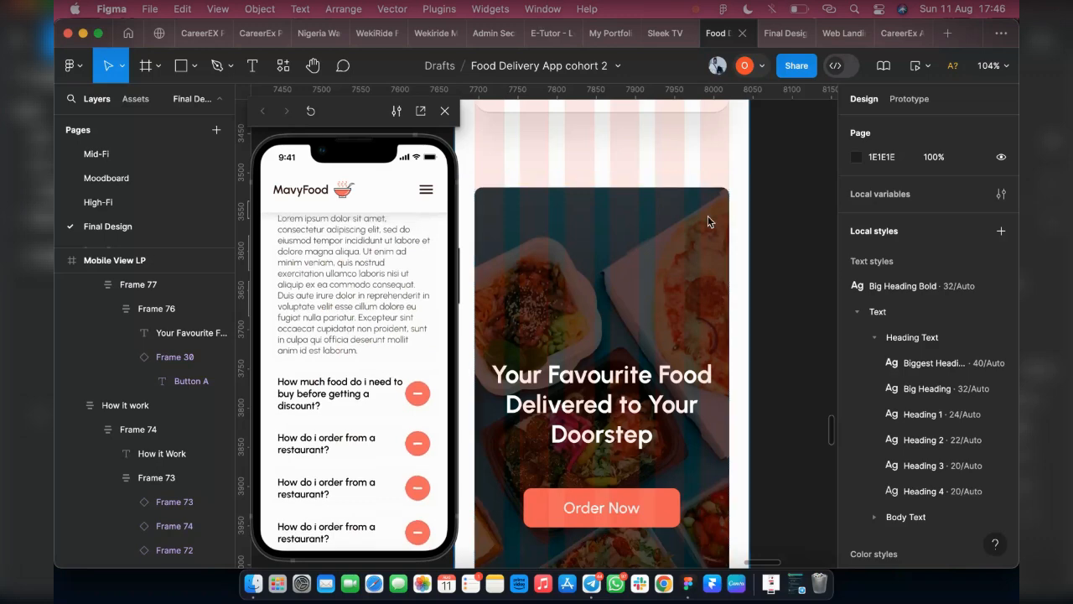
scroll(354, 335, up, 1)
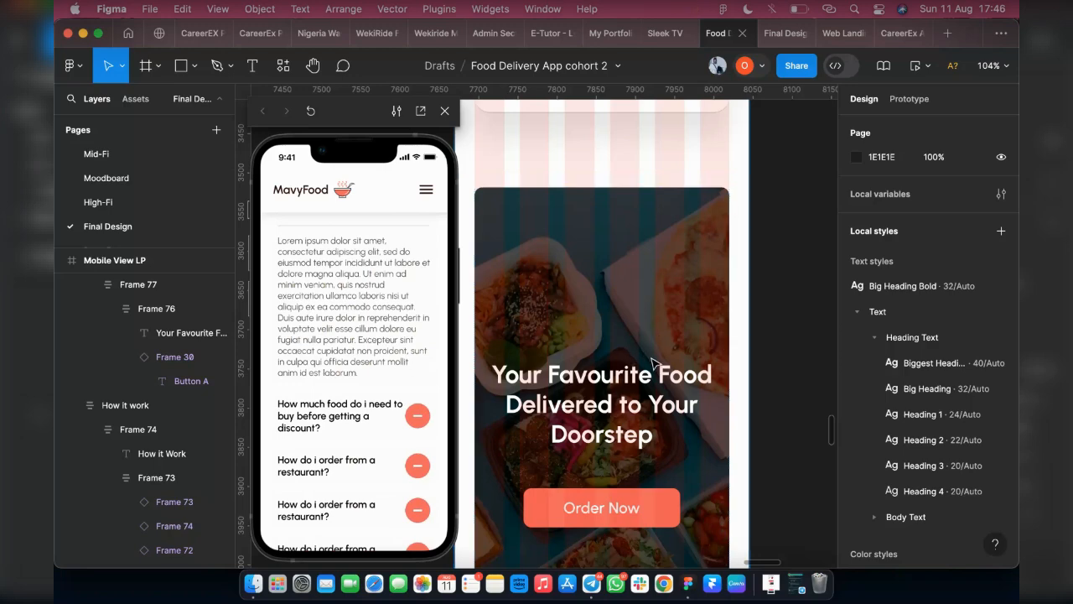
Step: Compare the Frequently Asked Question section on the canvas with the preview while testing the question about buying enough food for a discount
scroll(653, 362, down, 5)
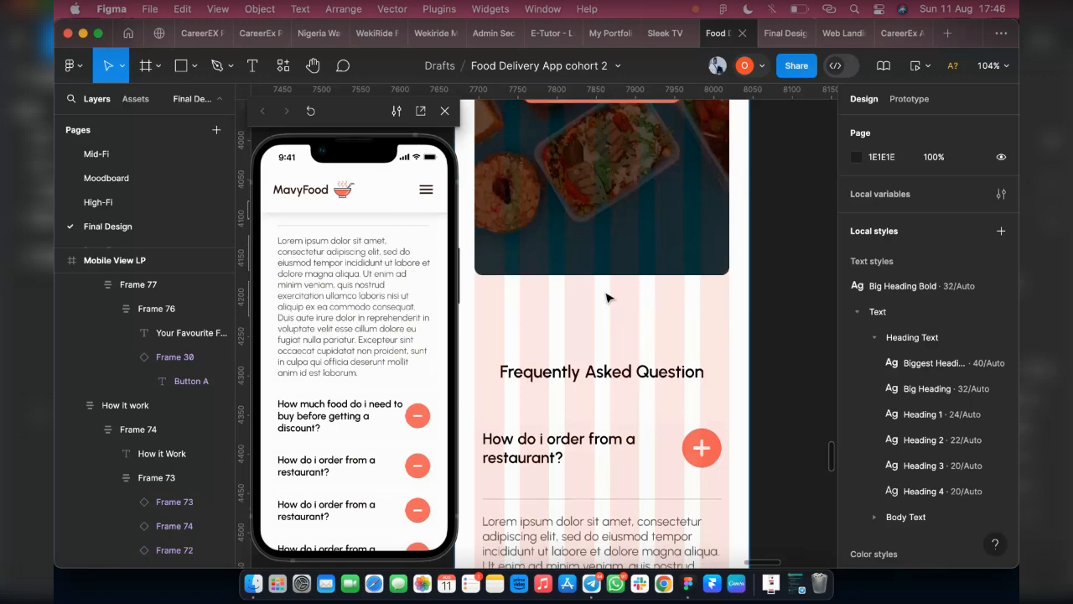
scroll(647, 382, down, 2)
scroll(646, 381, down, 2)
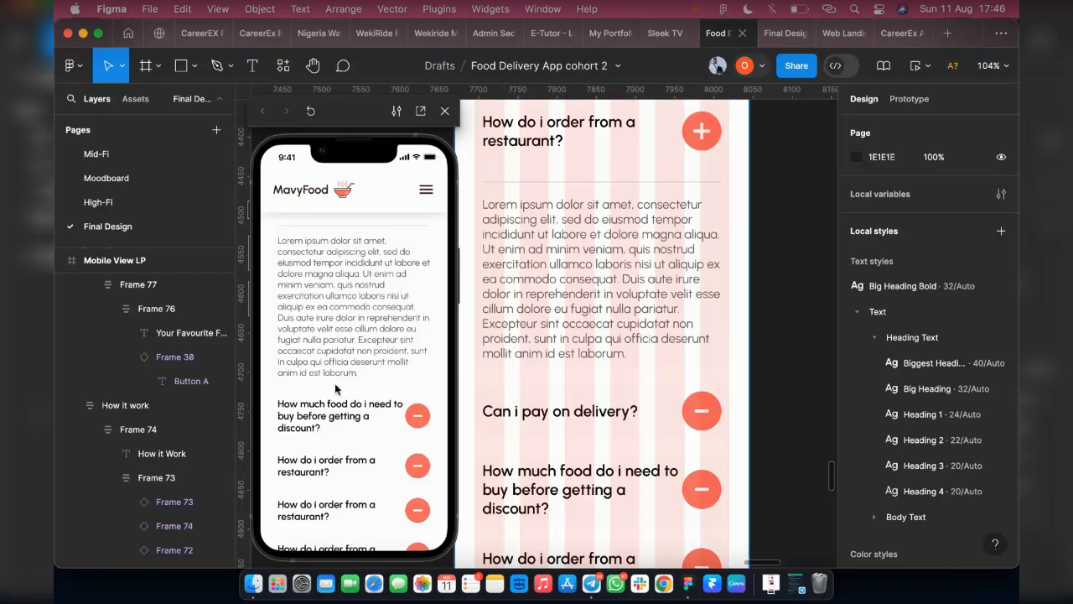
click(334, 457)
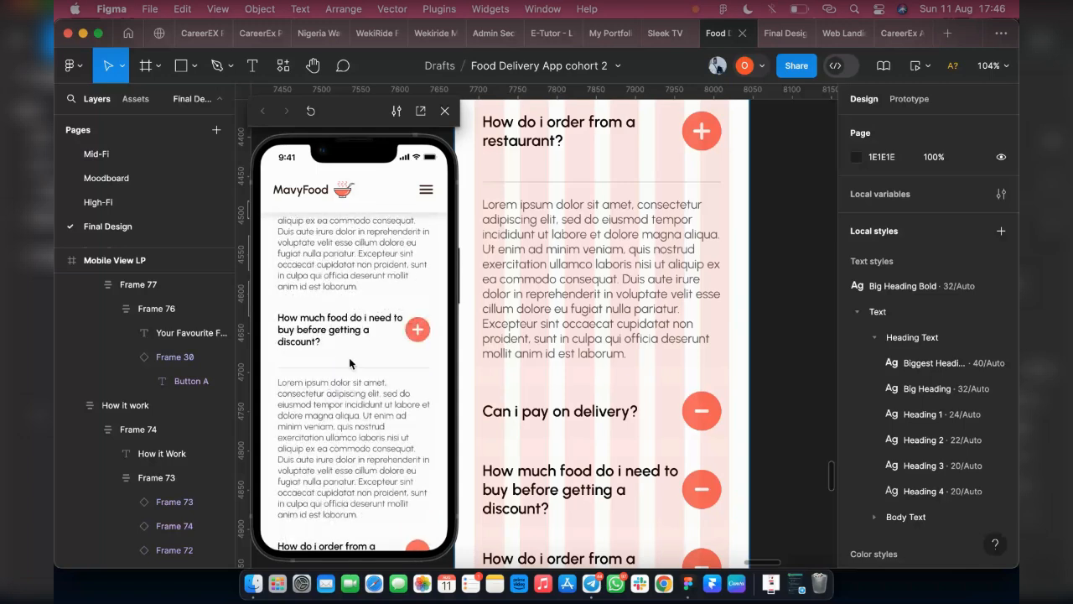
click(327, 419)
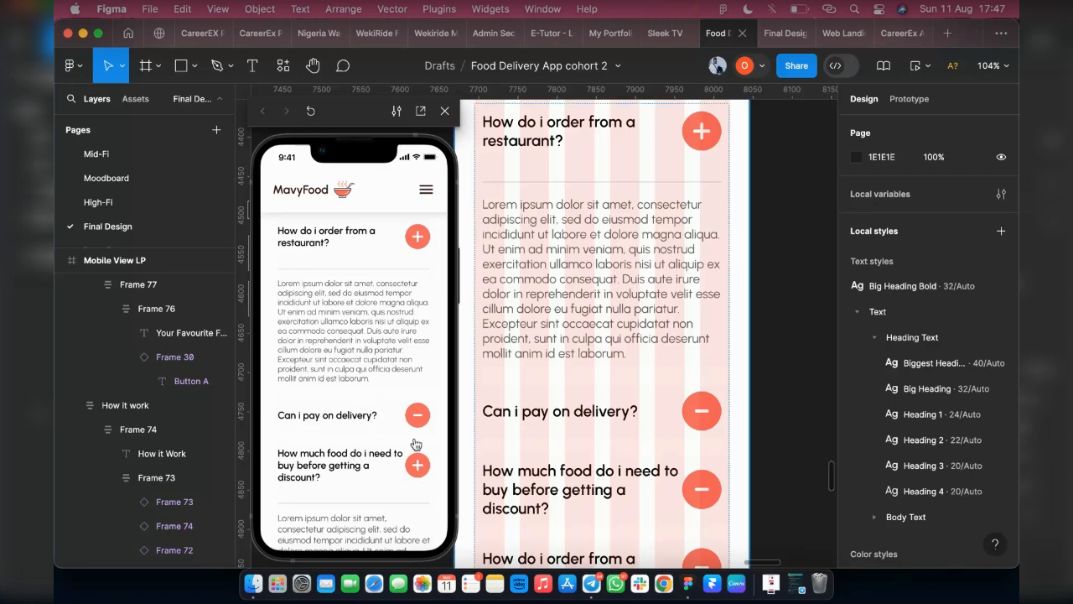
scroll(416, 443, down, 1)
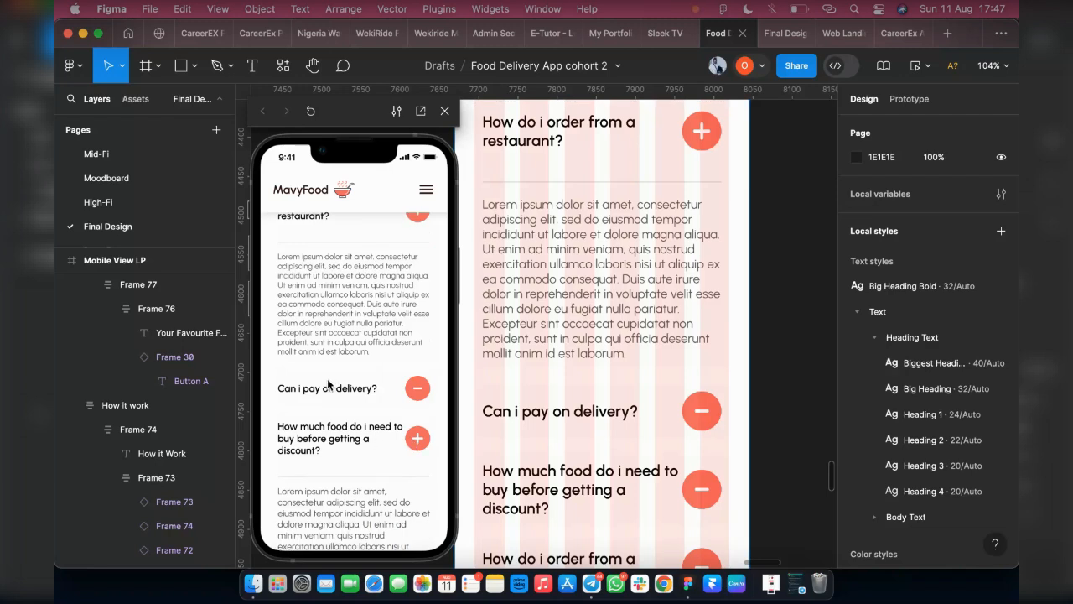
scroll(327, 385, up, 2)
scroll(328, 385, down, 8)
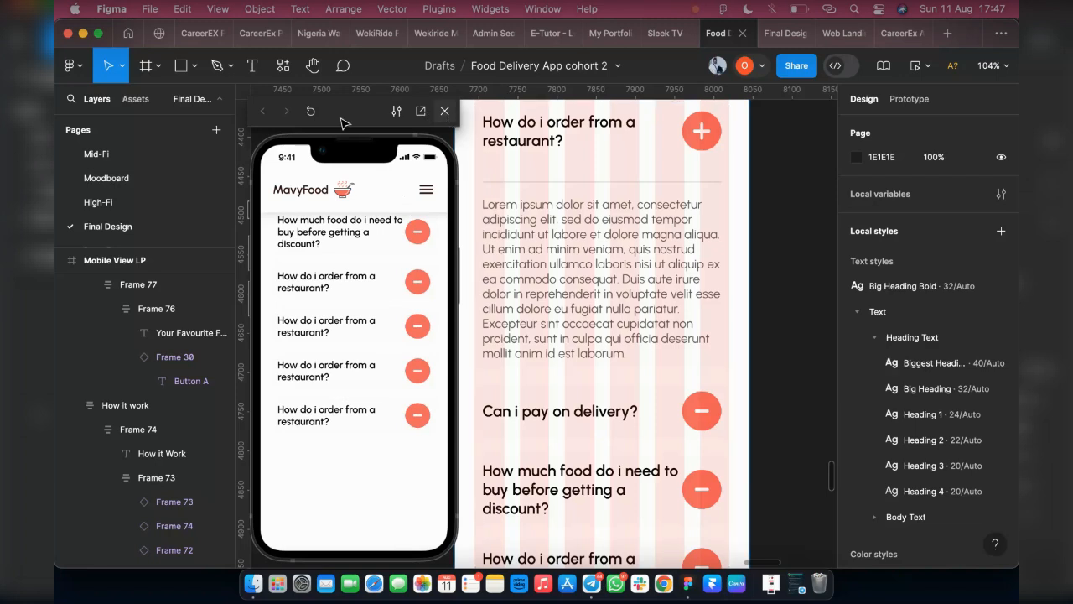
Step: Close the prototype preview and select the 375-wide frame that holds the Frequently Asked Question section
click(445, 111)
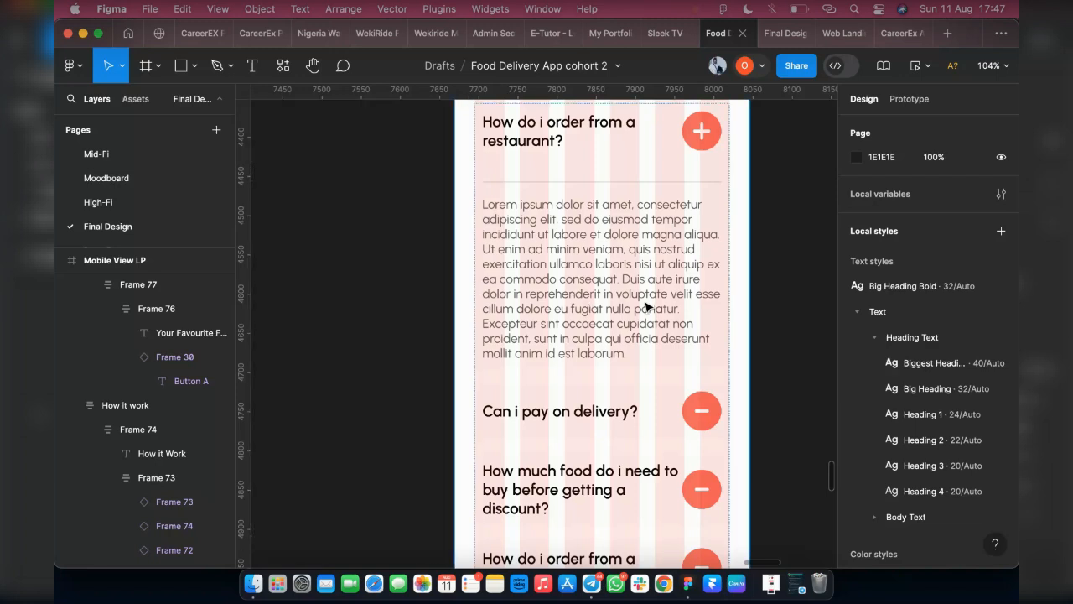
scroll(701, 482, down, 3)
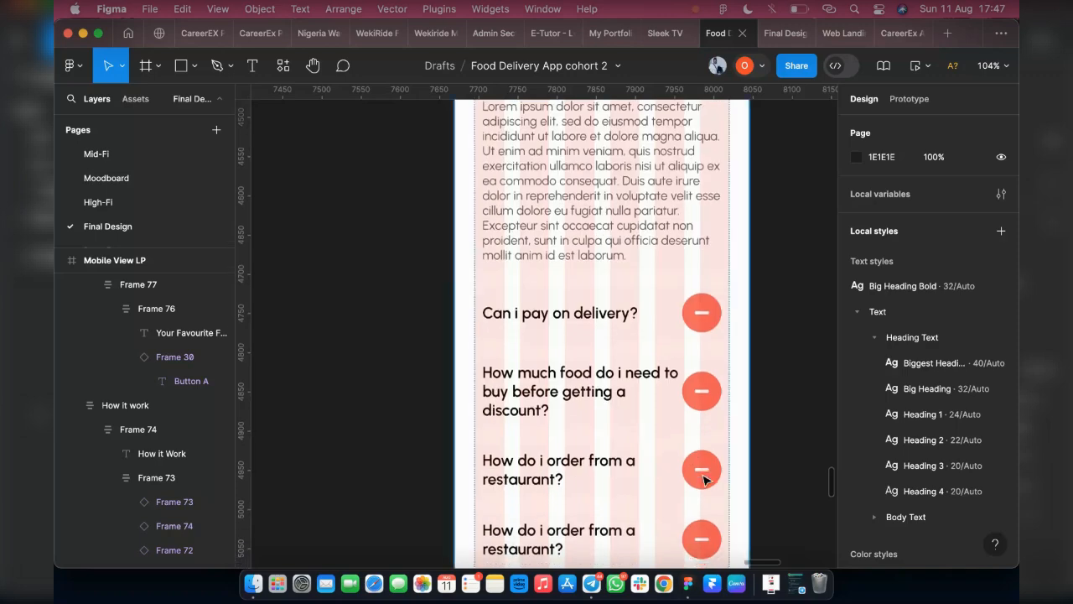
scroll(704, 480, down, 3)
scroll(704, 520, down, 3)
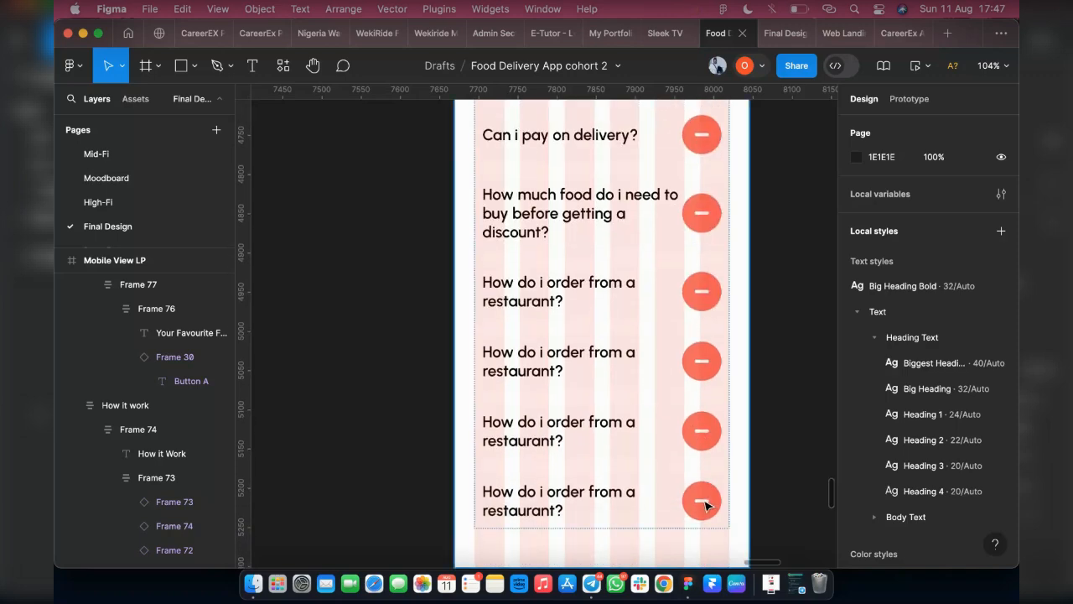
click(705, 504)
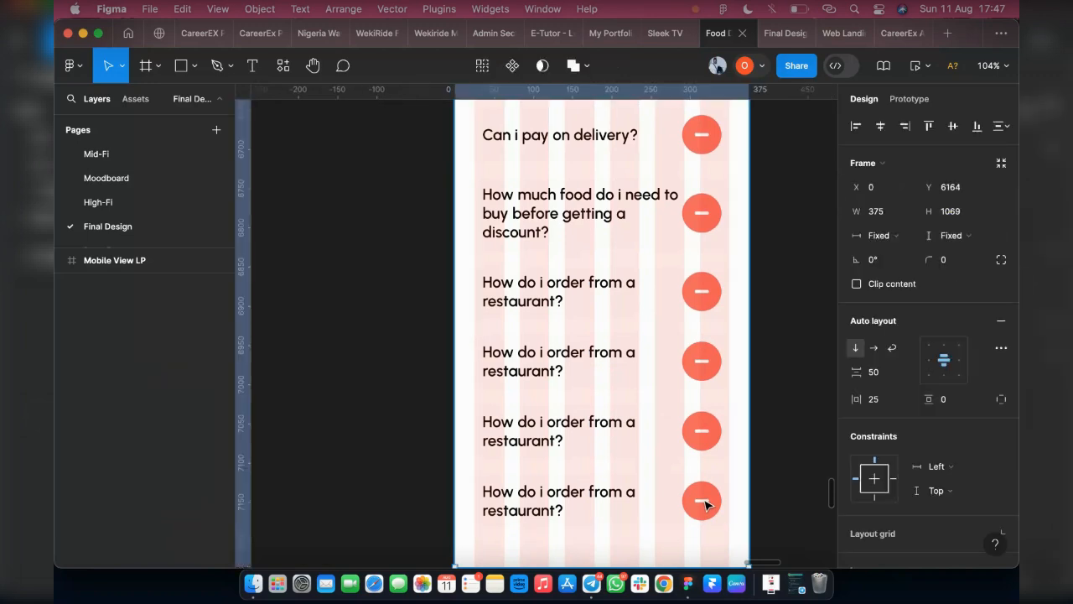
Step: Try to select the round minus button frame nested inside the second-to-last FAQ card
double_click(705, 504)
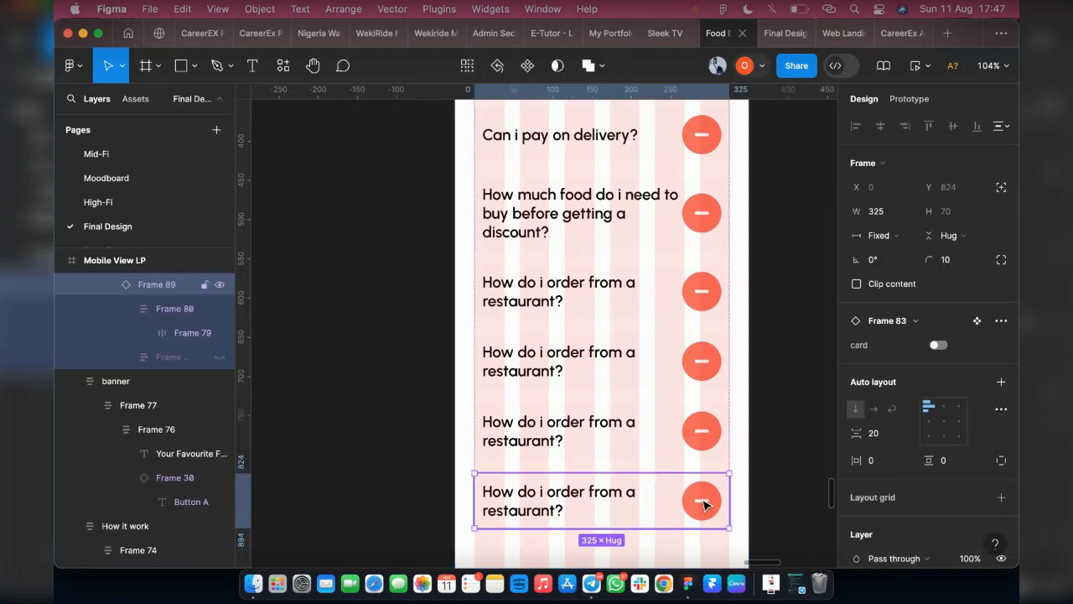
click(702, 433)
shift+click(702, 436)
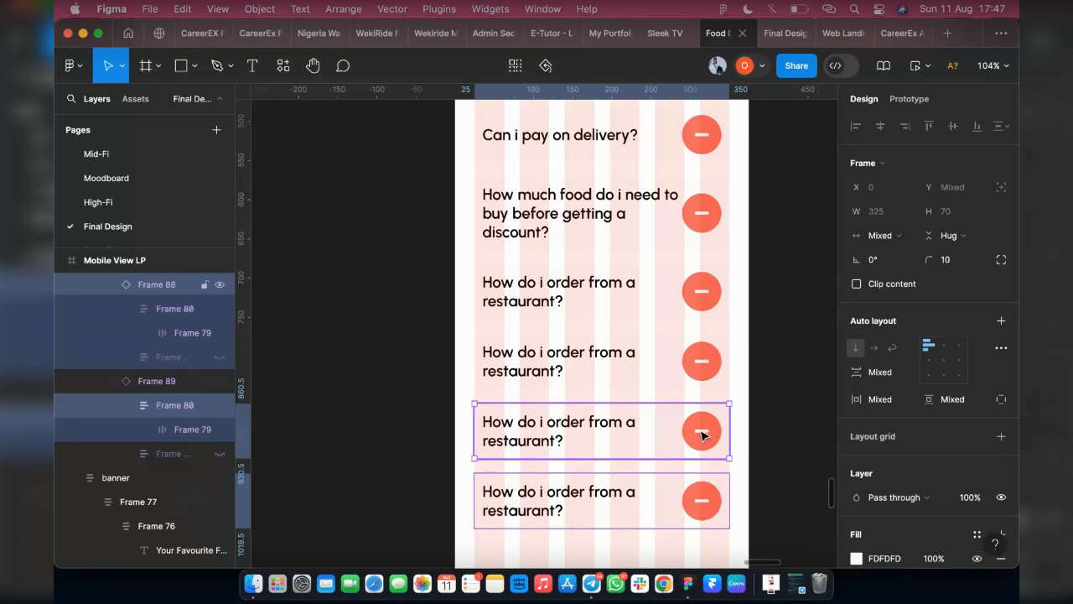
key(Return)
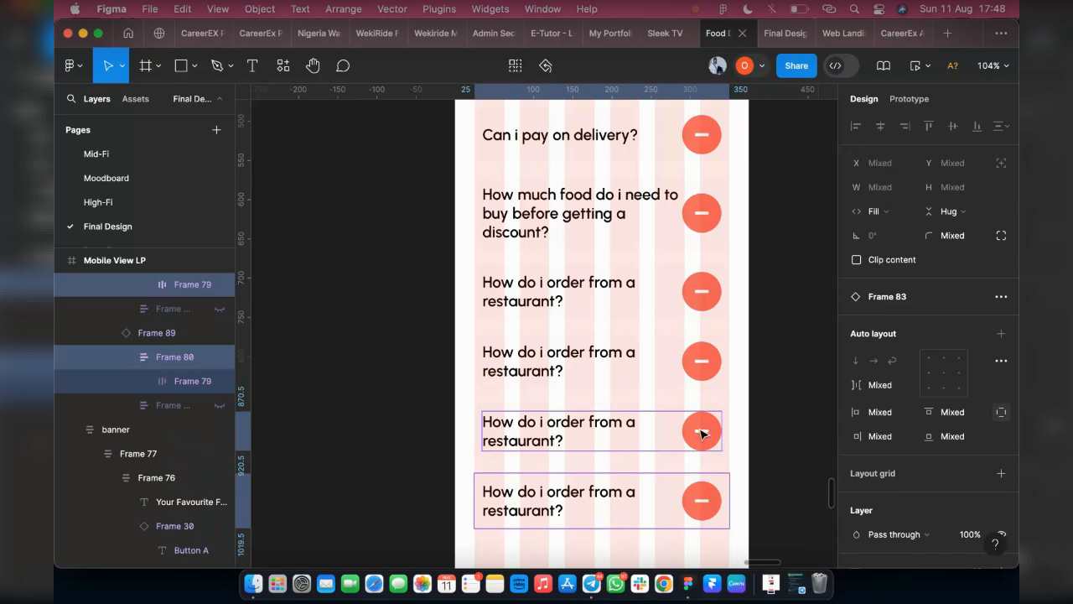
double_click(702, 433)
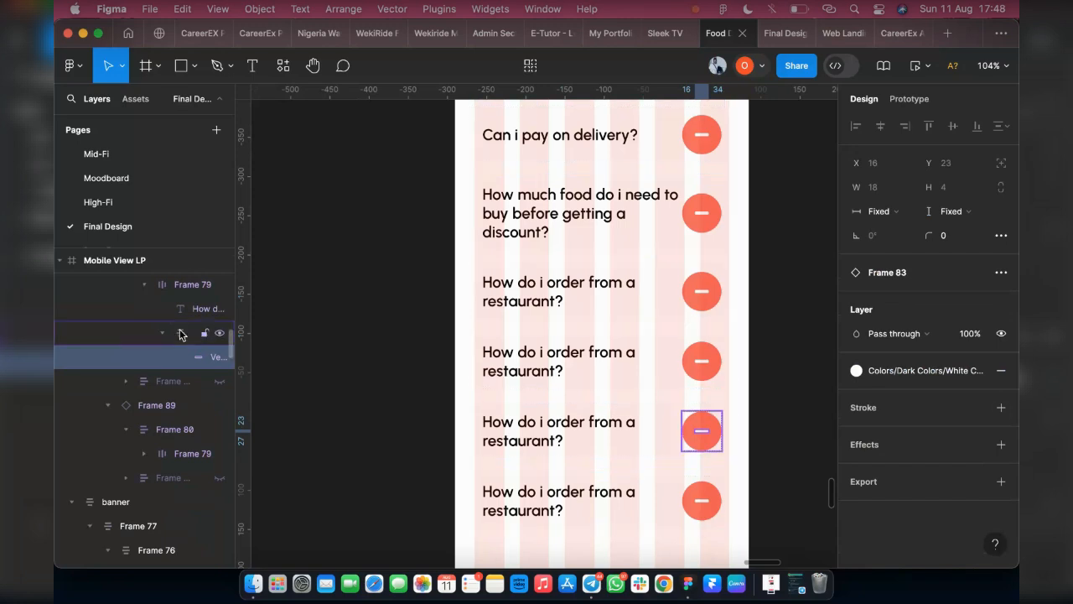
click(179, 335)
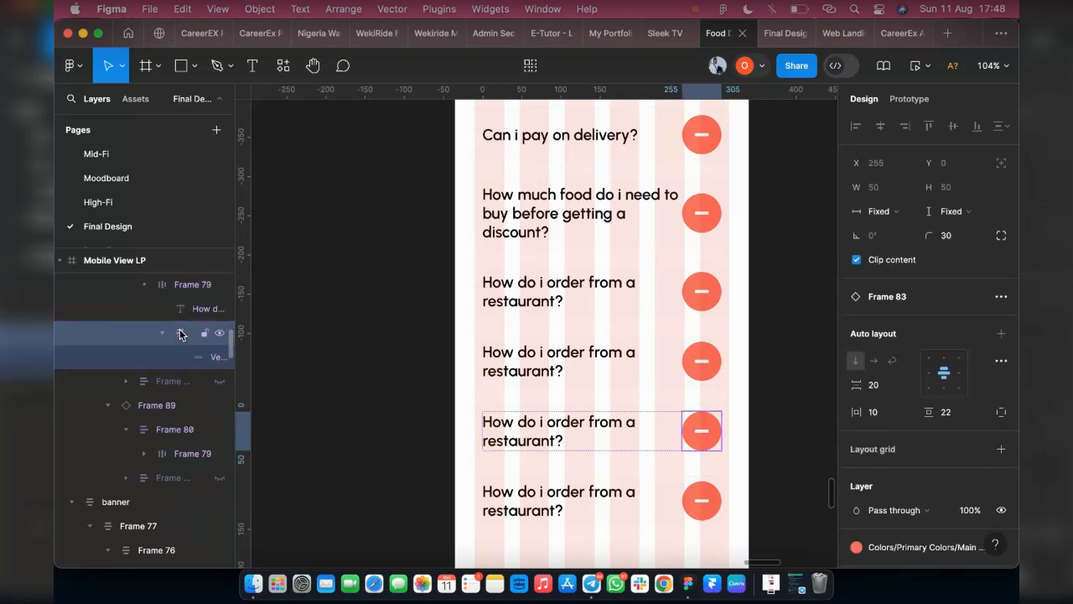
Step: Try to add the last FAQ card's nested round minus button to the selection
shift+click(703, 514)
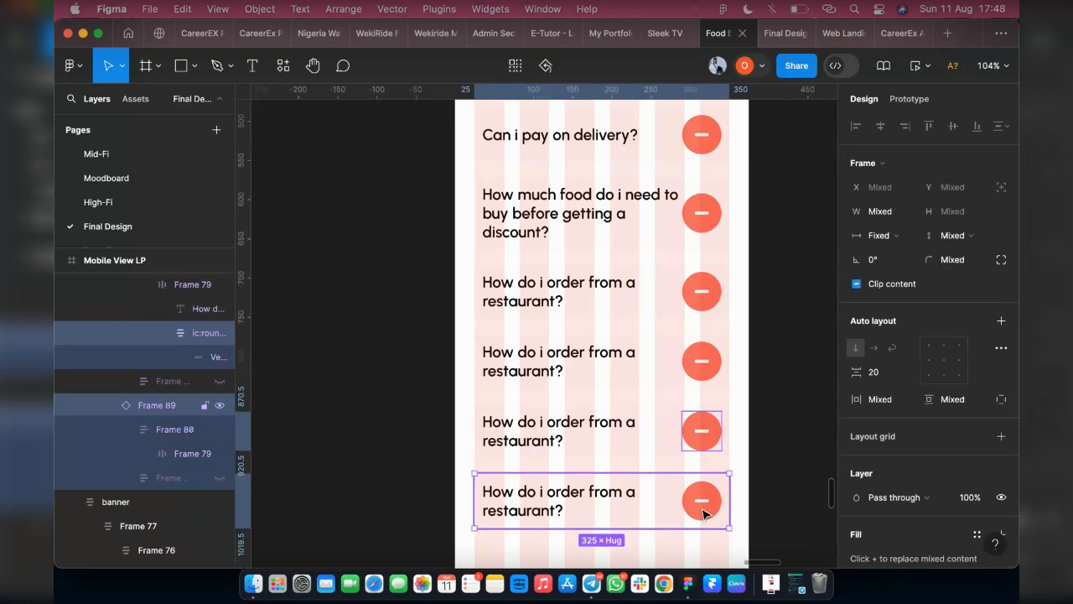
shift+double_click(703, 515)
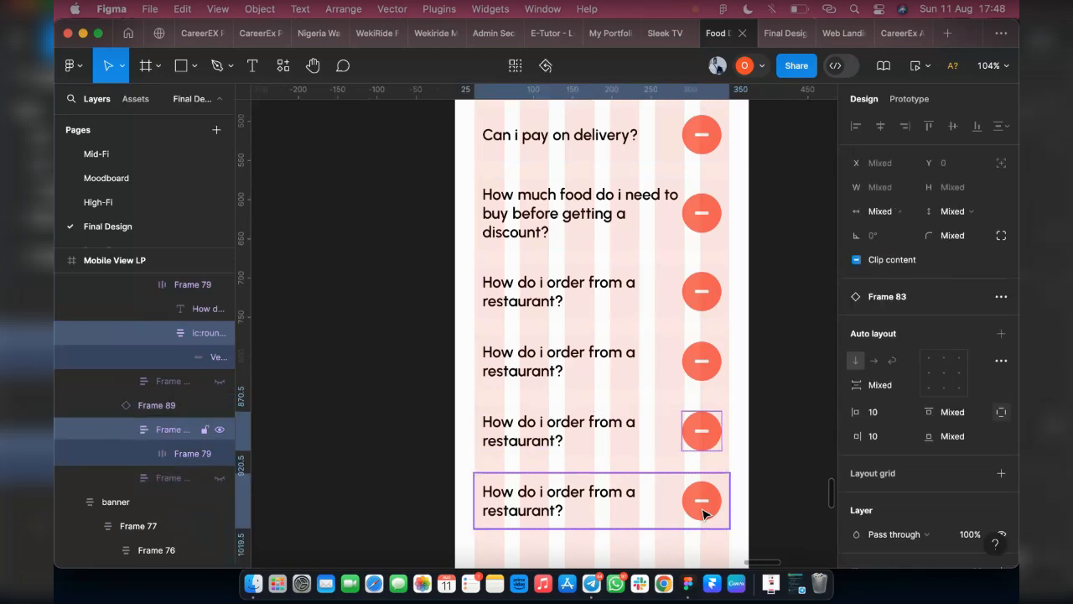
shift+click(703, 513)
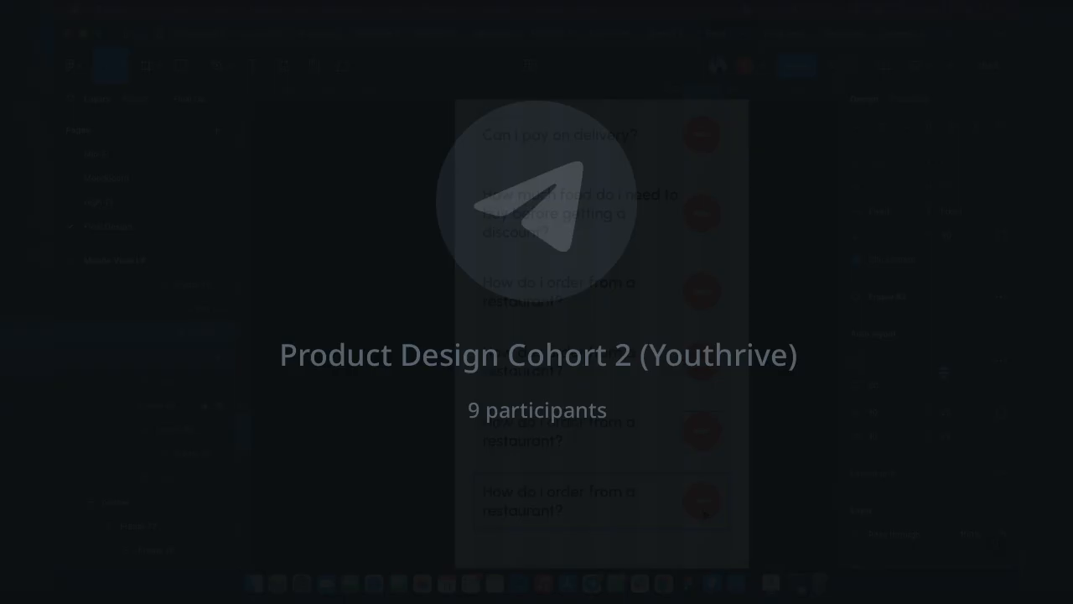
shift+click(702, 513)
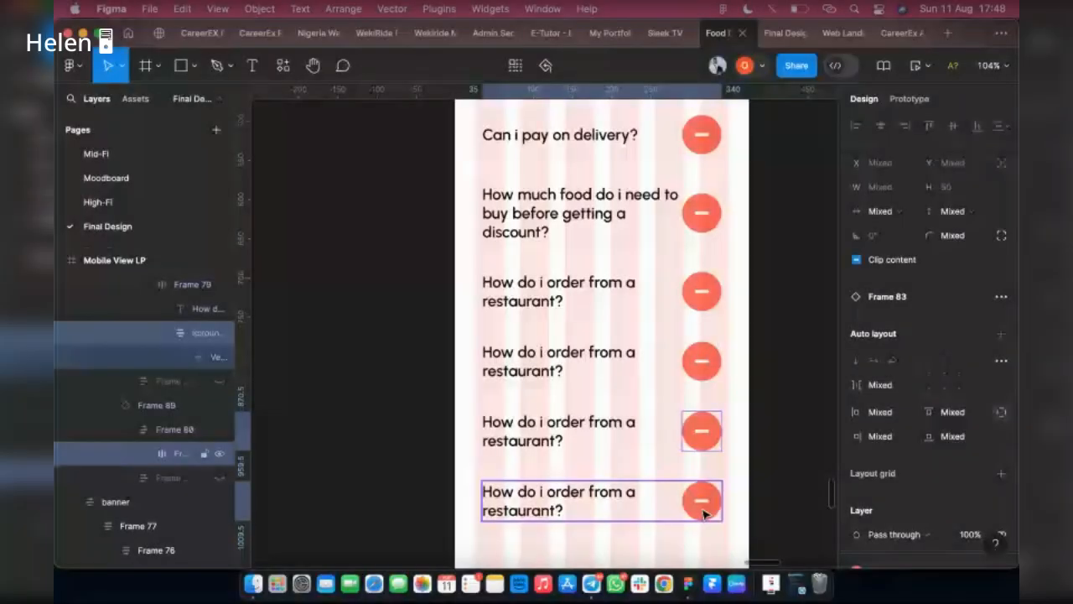
shift+click(703, 513)
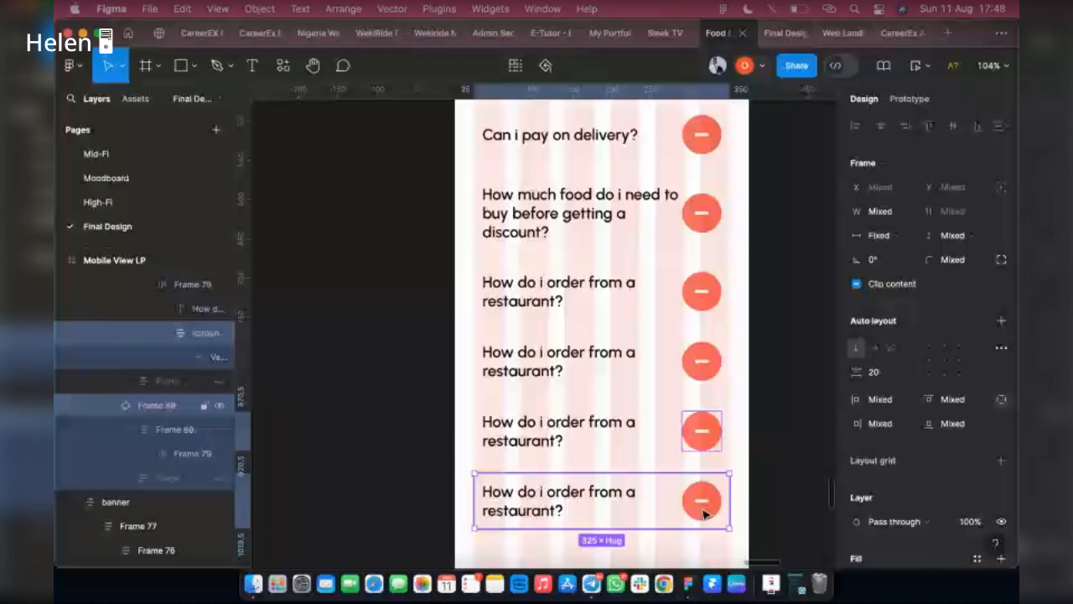
Step: Select the round minus button frames of the last two FAQ cards together
double_click(703, 513)
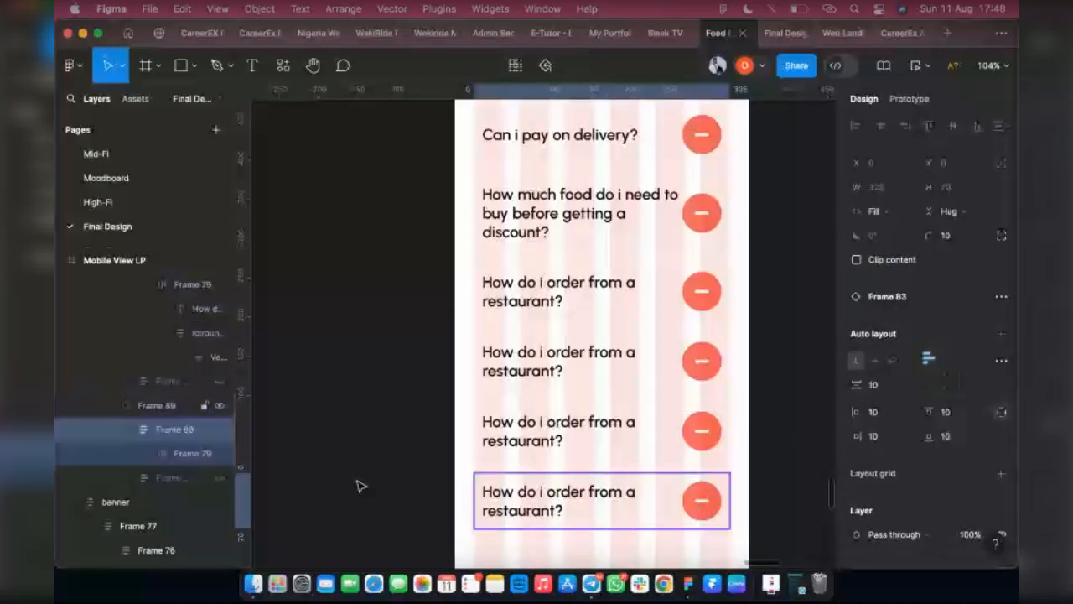
click(198, 498)
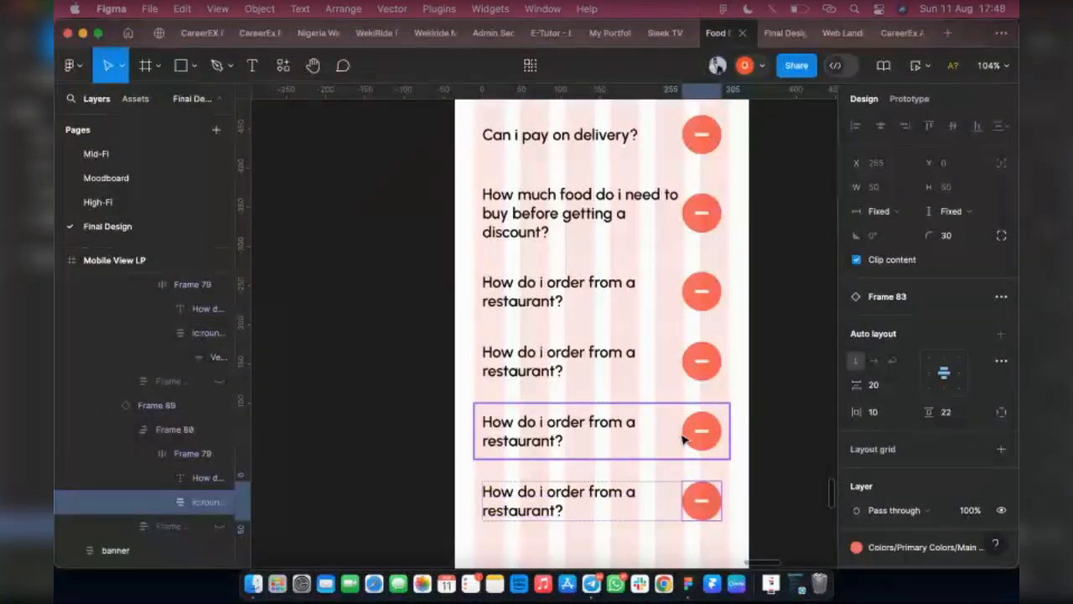
shift+click(684, 438)
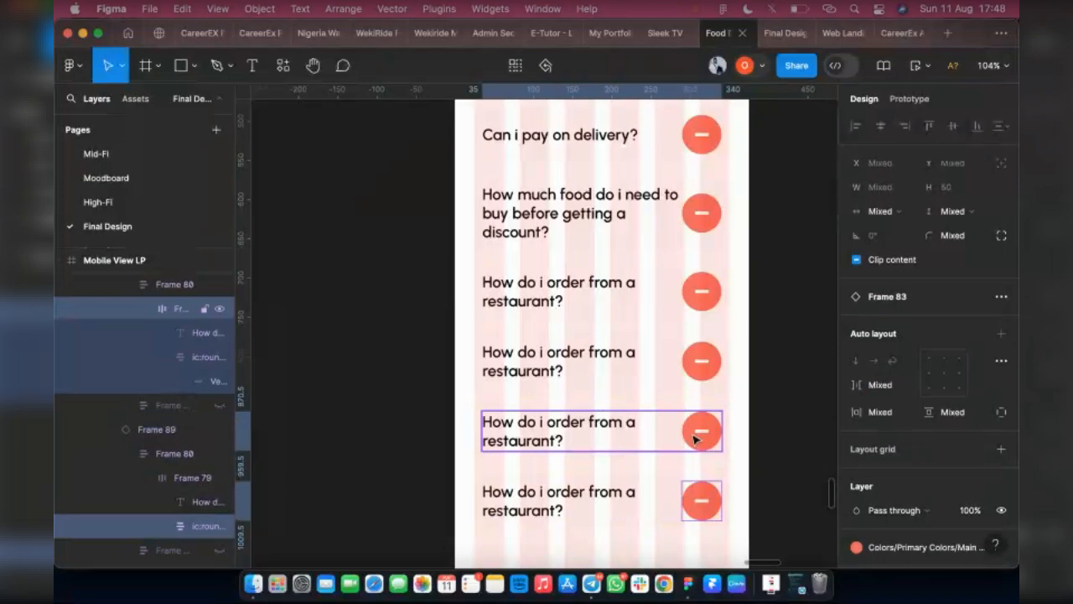
double_click(694, 436)
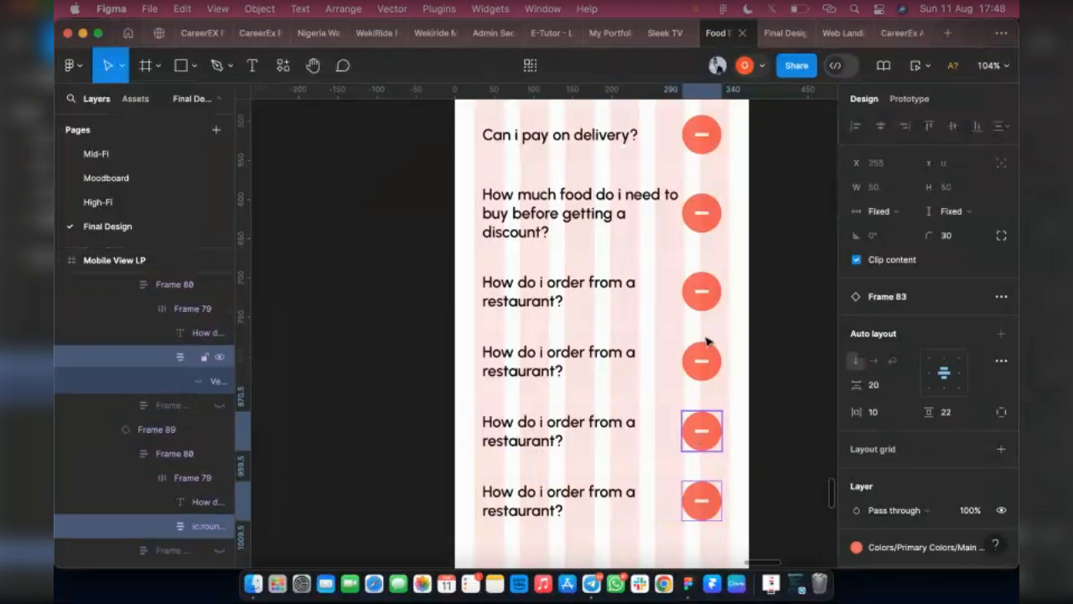
scroll(706, 342, up, 1)
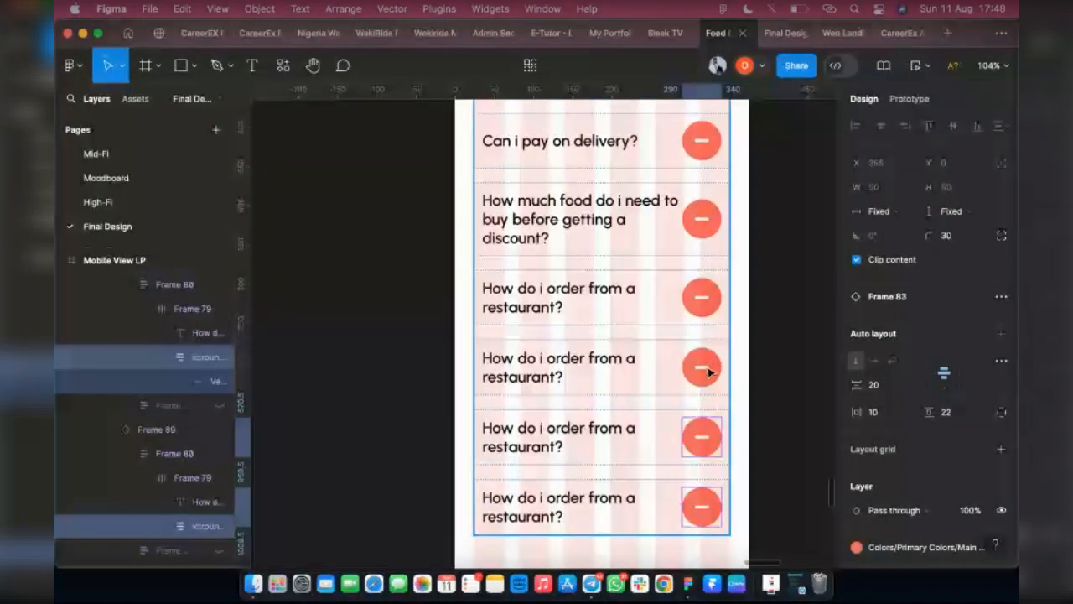
click(709, 372)
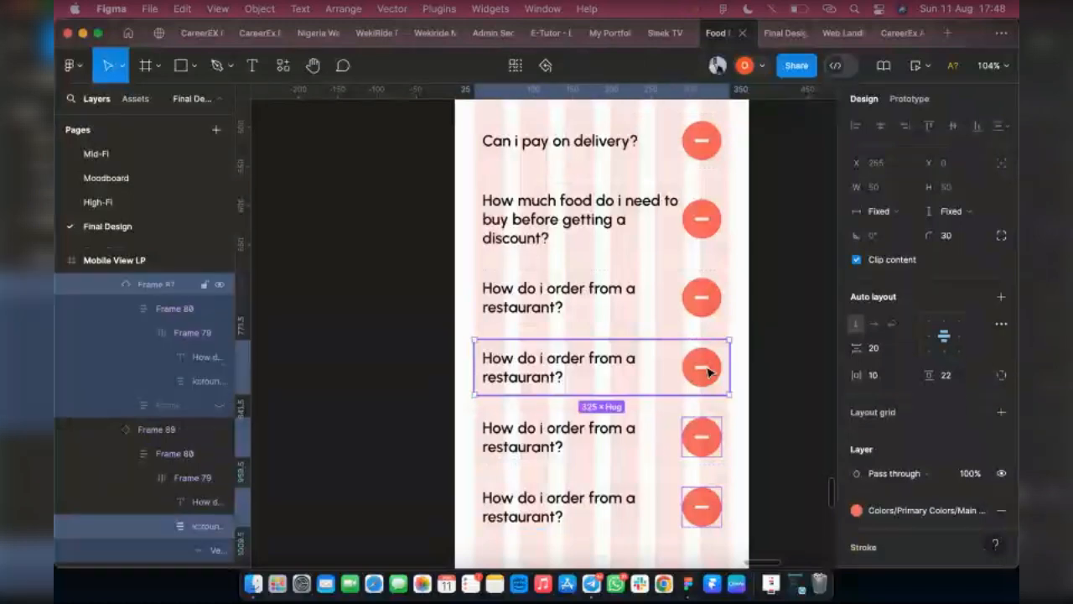
double_click(708, 371)
click(709, 371)
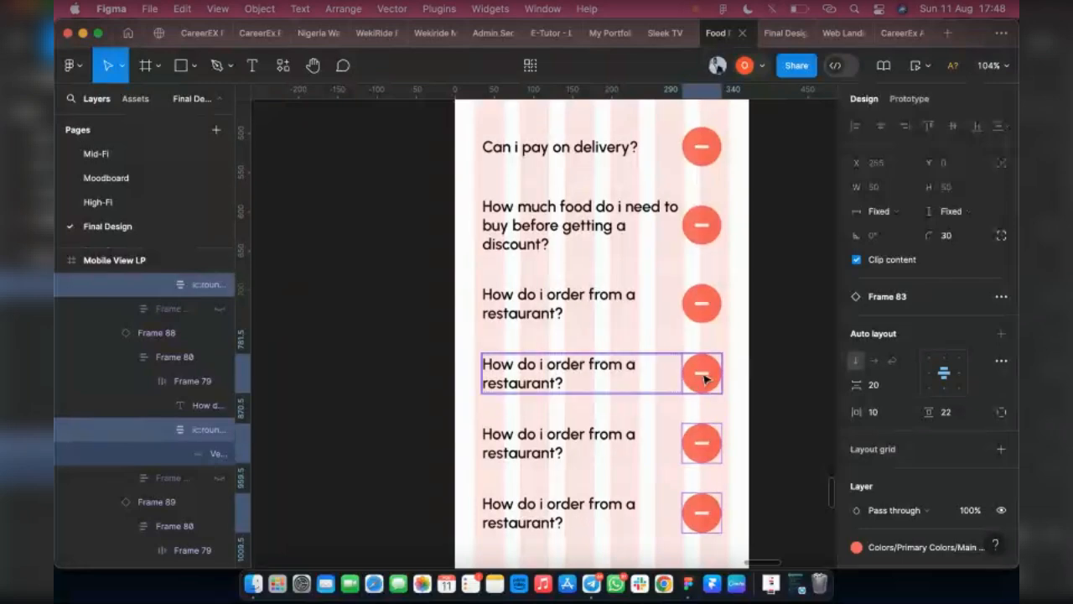
scroll(703, 402, up, 3)
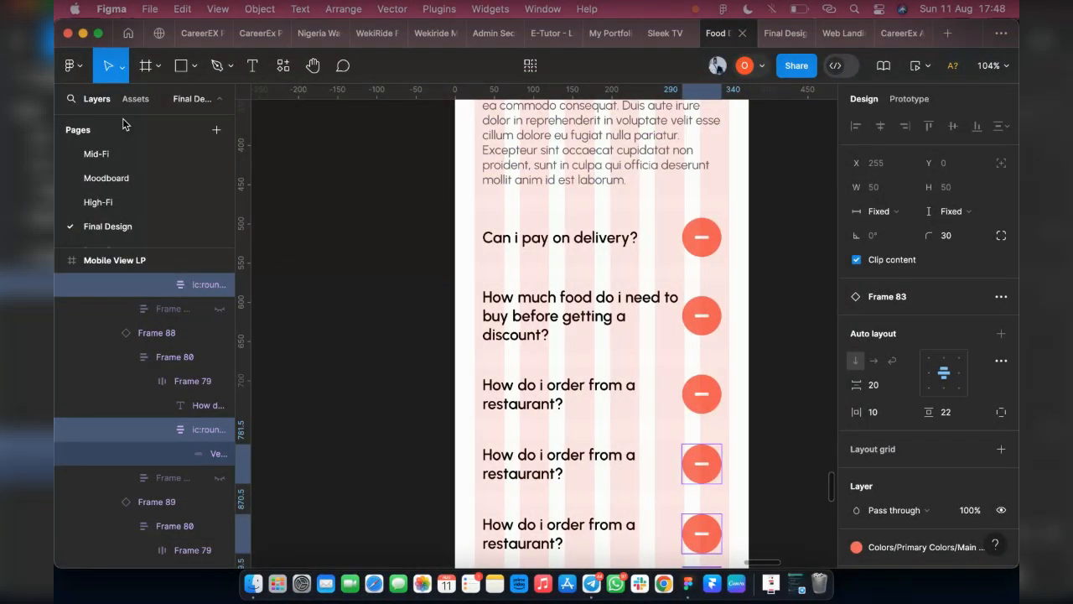
click(123, 67)
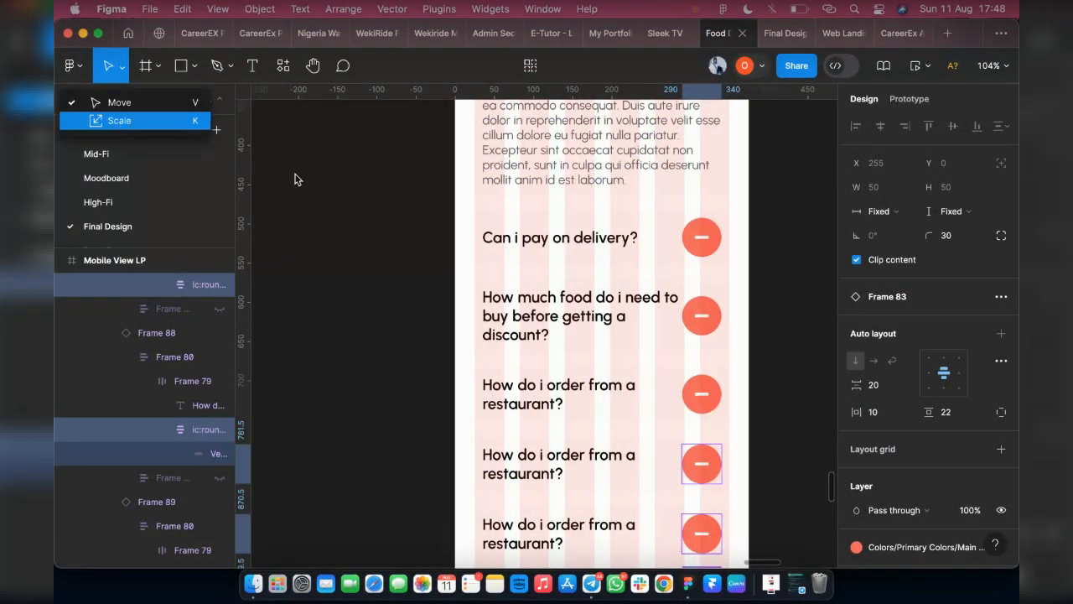
key(k)
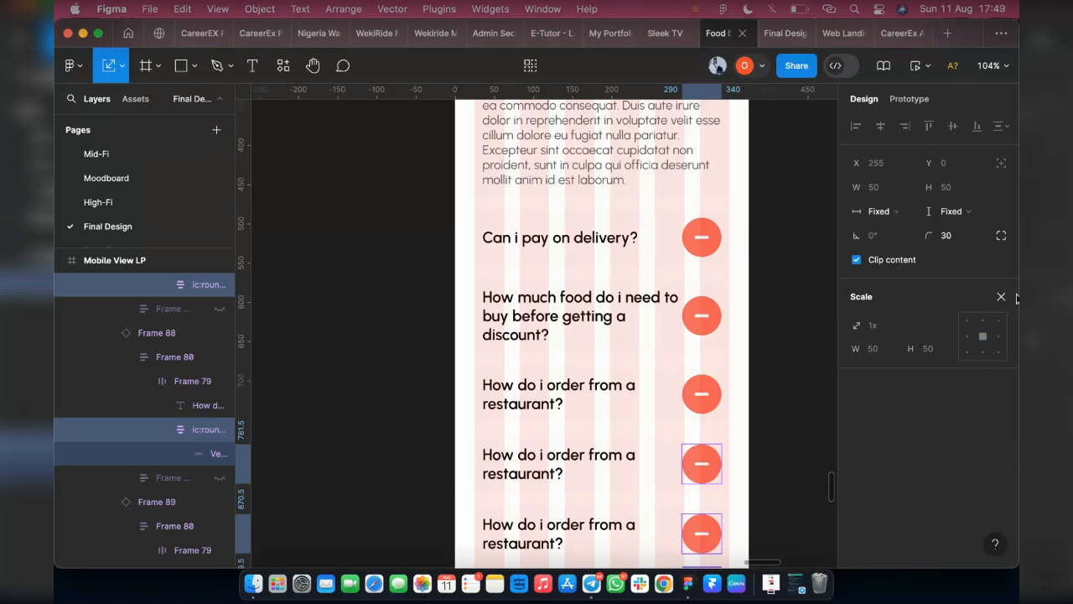
key(v)
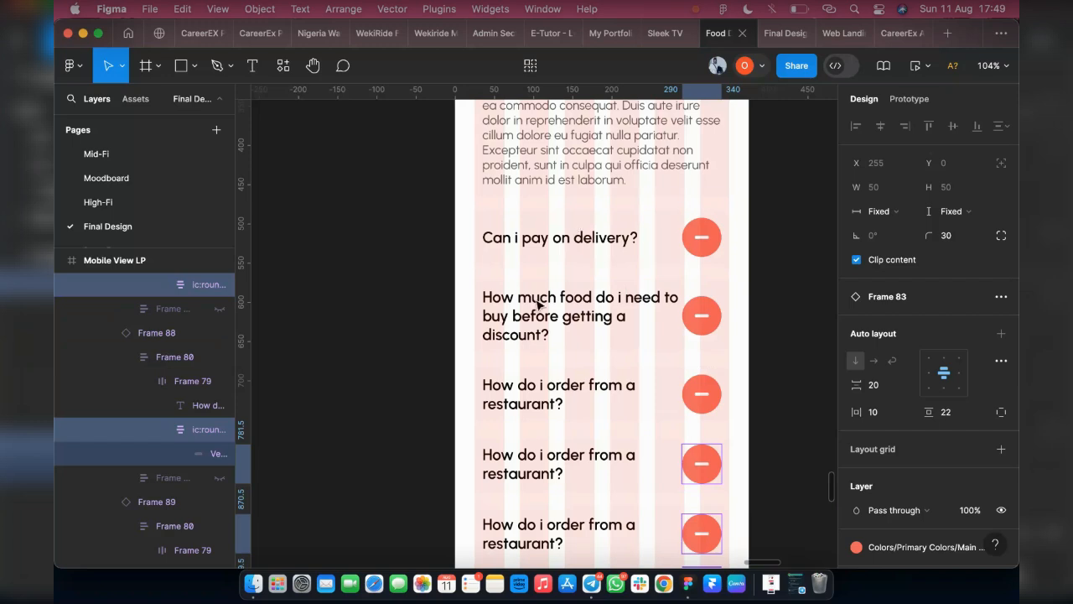
Step: Apply the Medium Body R text style to the "How much food do i need to buy..." FAQ answer, turning its card on and back off
click(662, 327)
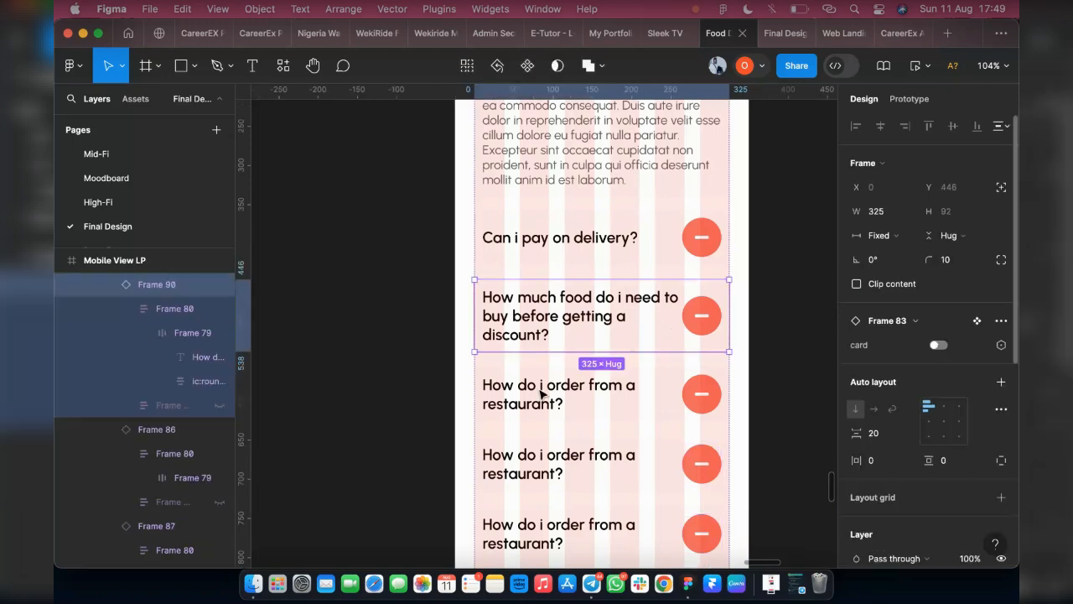
scroll(542, 390, down, 4)
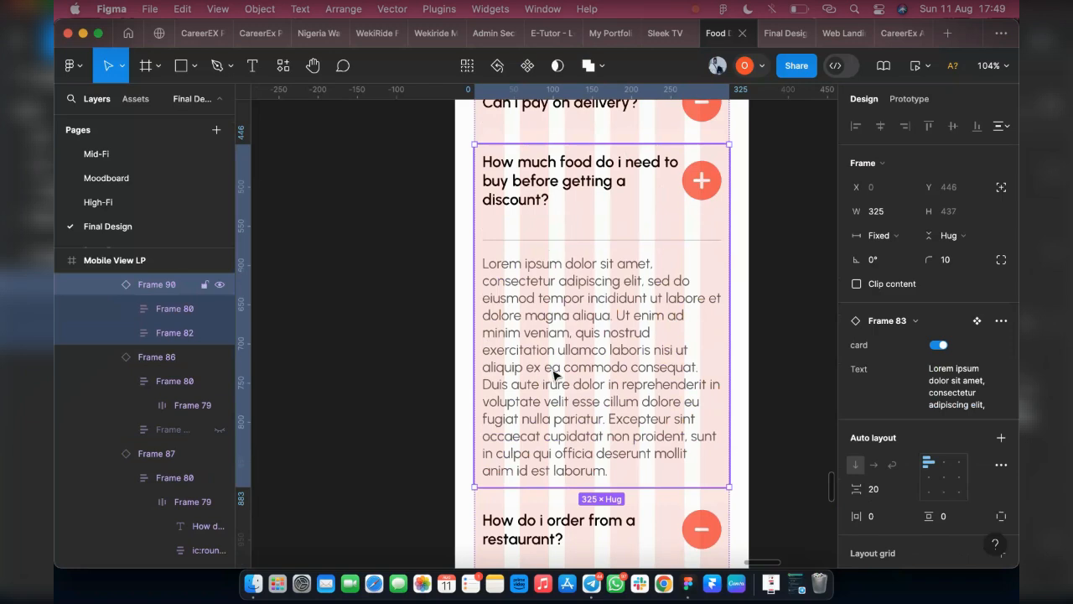
click(554, 375)
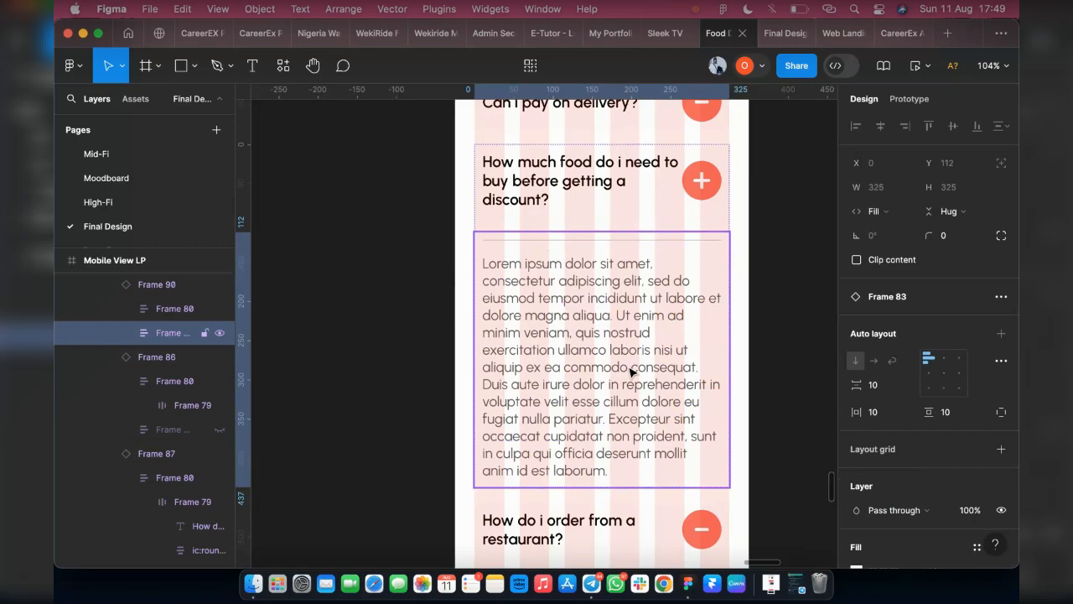
click(567, 368)
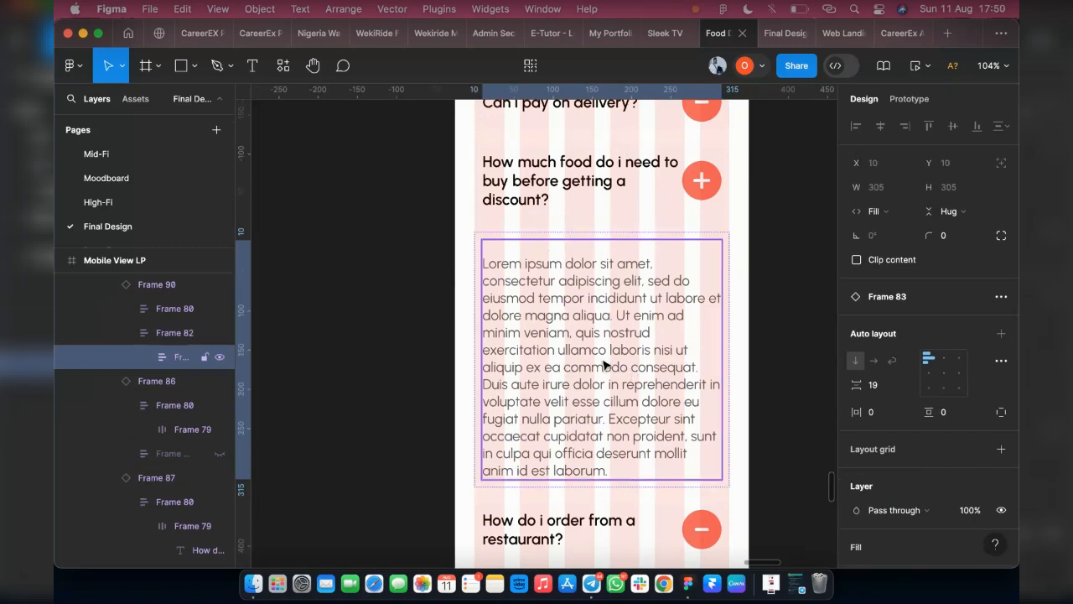
double_click(604, 366)
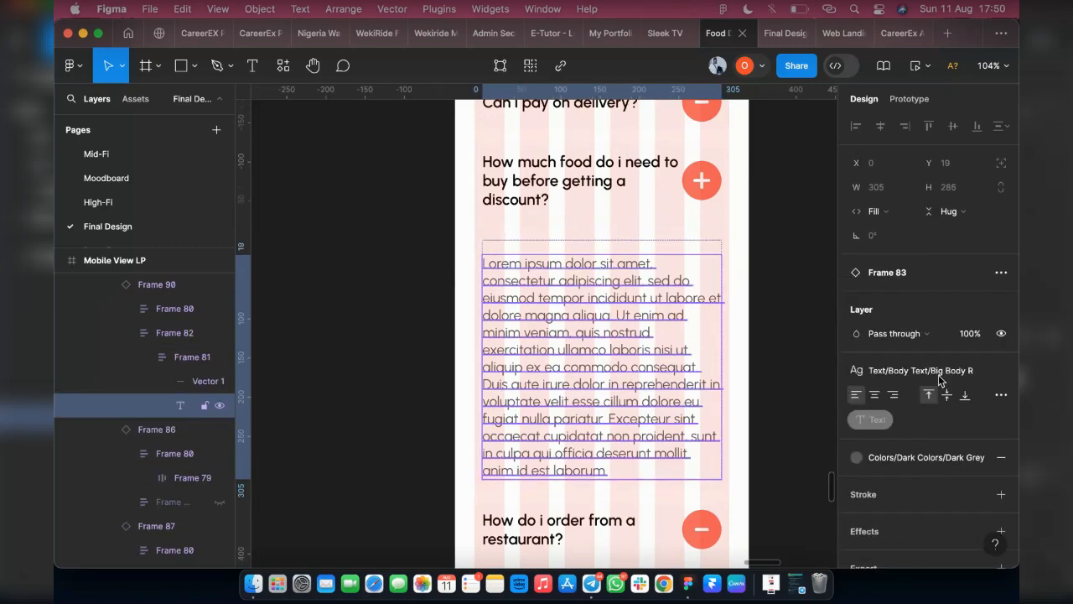
click(921, 369)
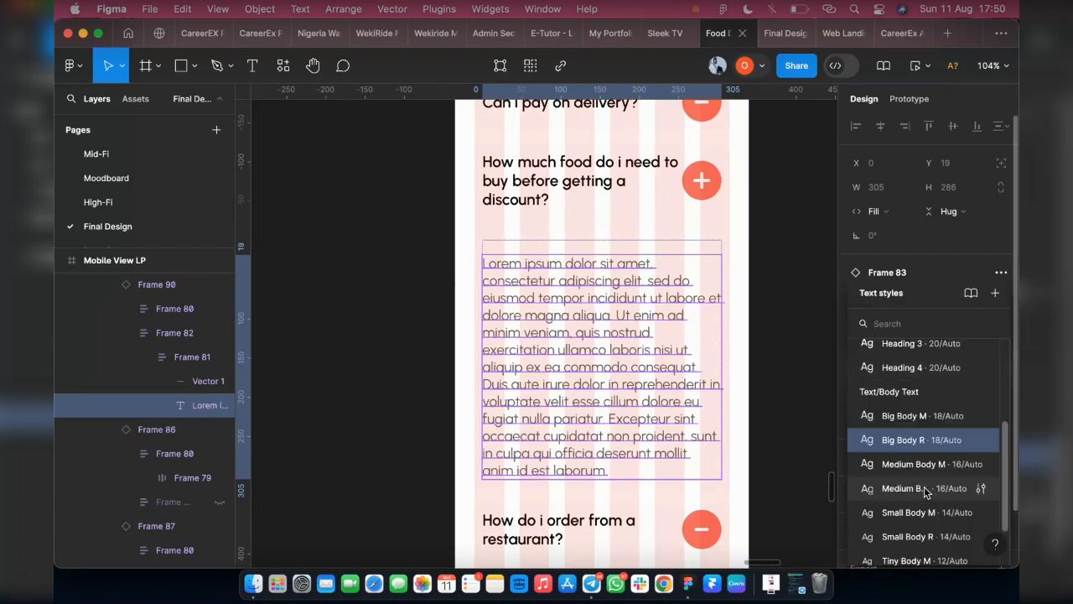
click(925, 490)
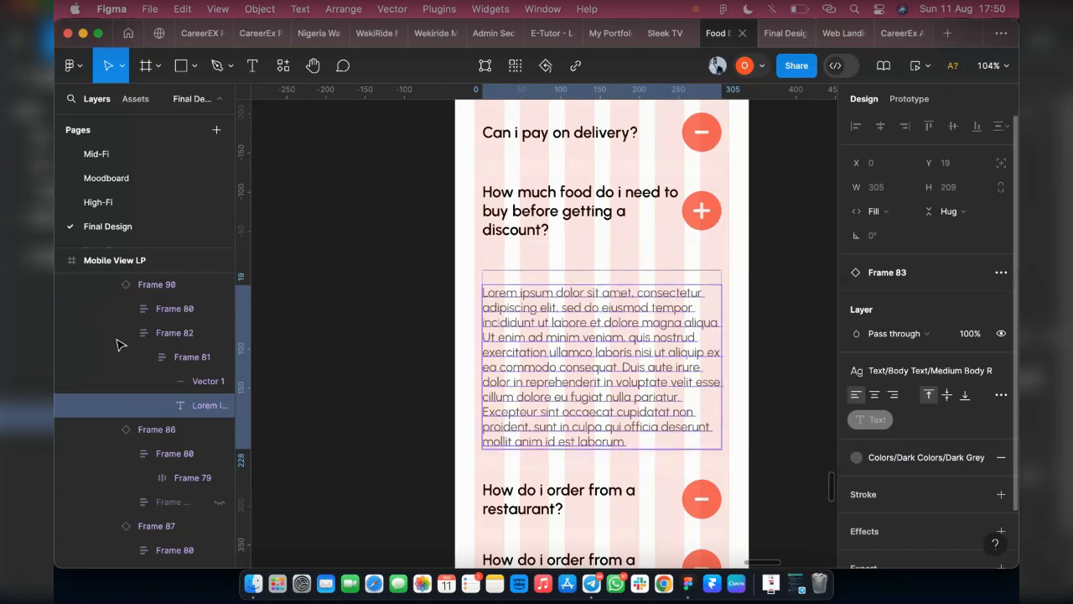
click(143, 293)
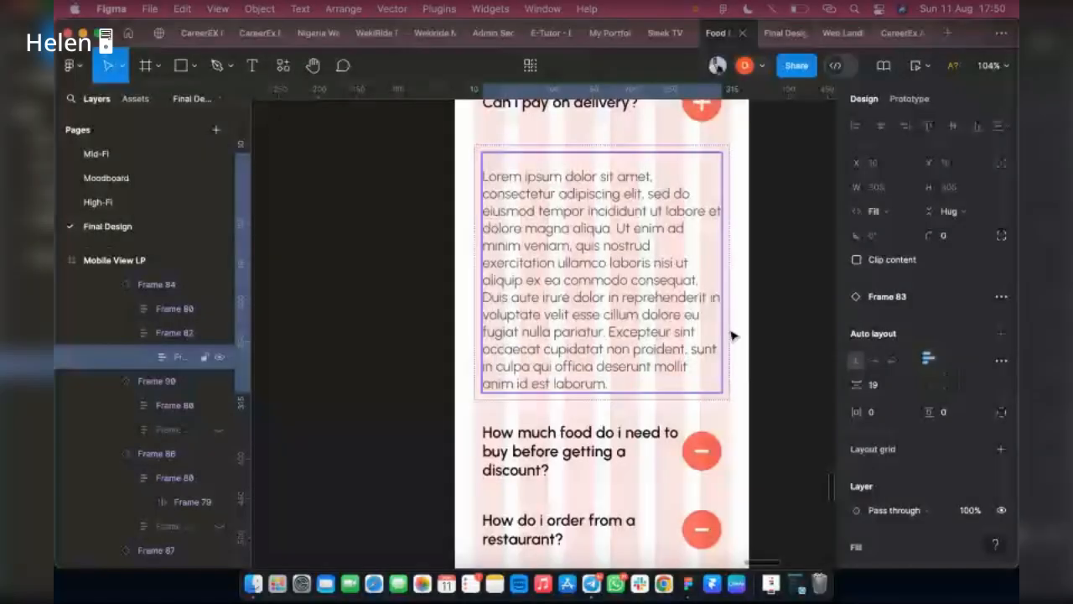
Step: Apply the Medium Body R text style to the expanded "Can i pay on delivery?" answer and turn its card off
key(Return)
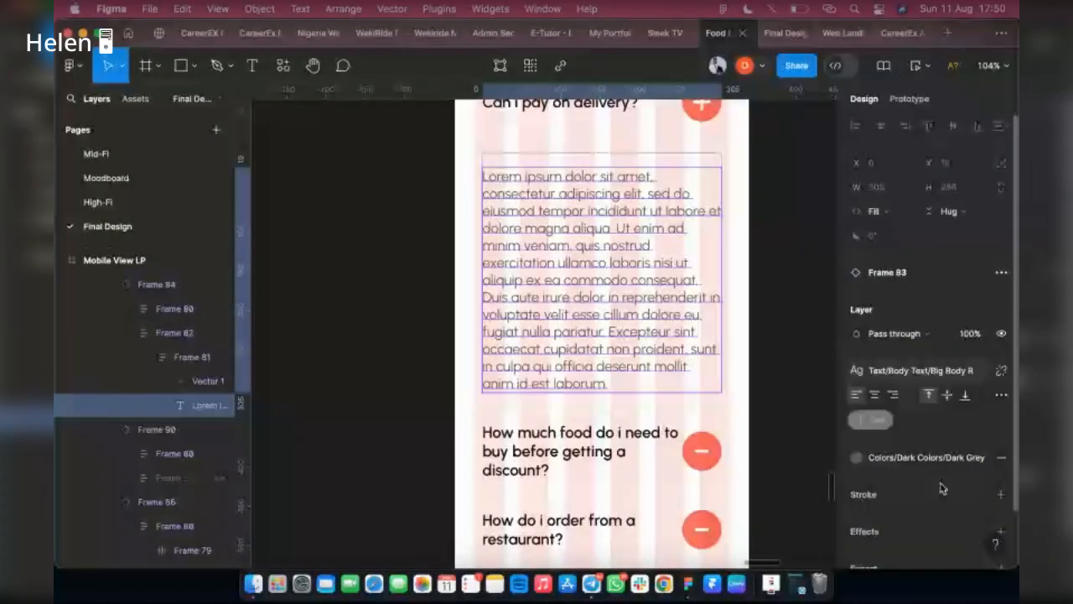
click(920, 370)
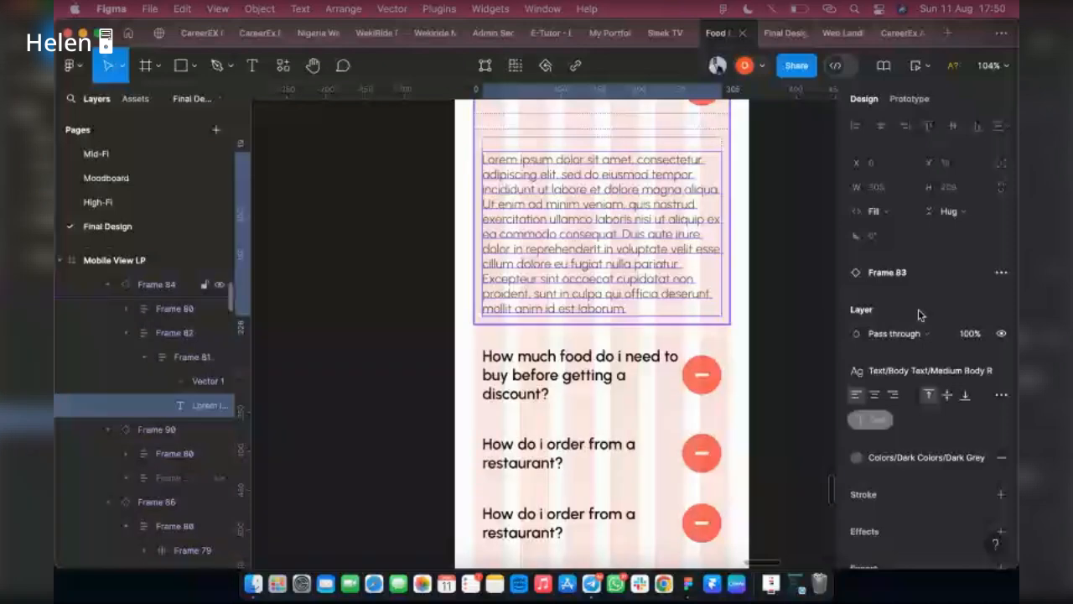
click(889, 272)
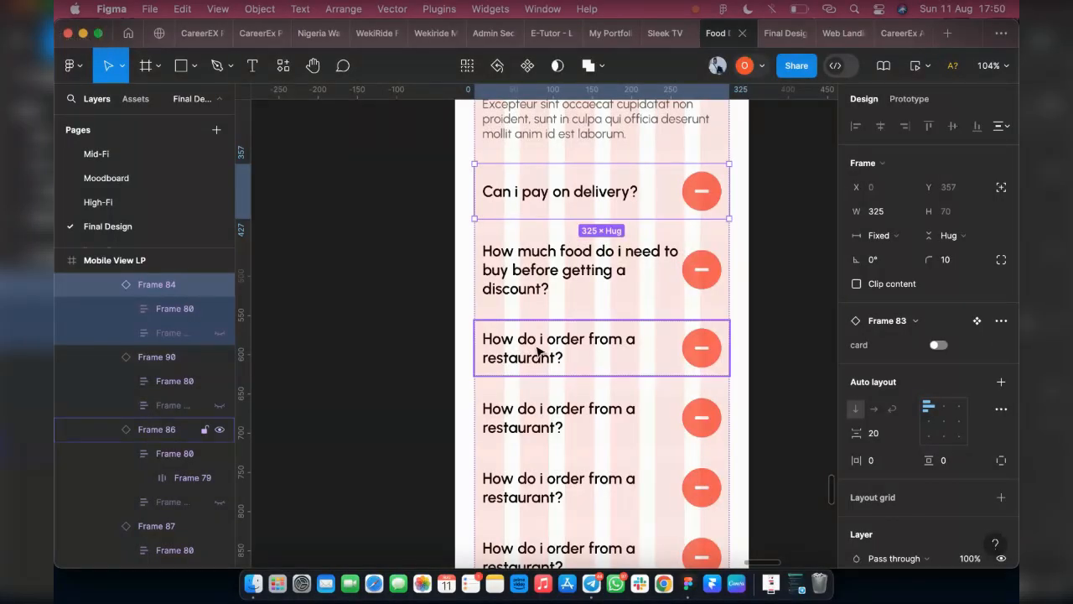
Step: Turn on the card property for each of the four "How do i order from a restaurant?" FAQ rows
click(538, 352)
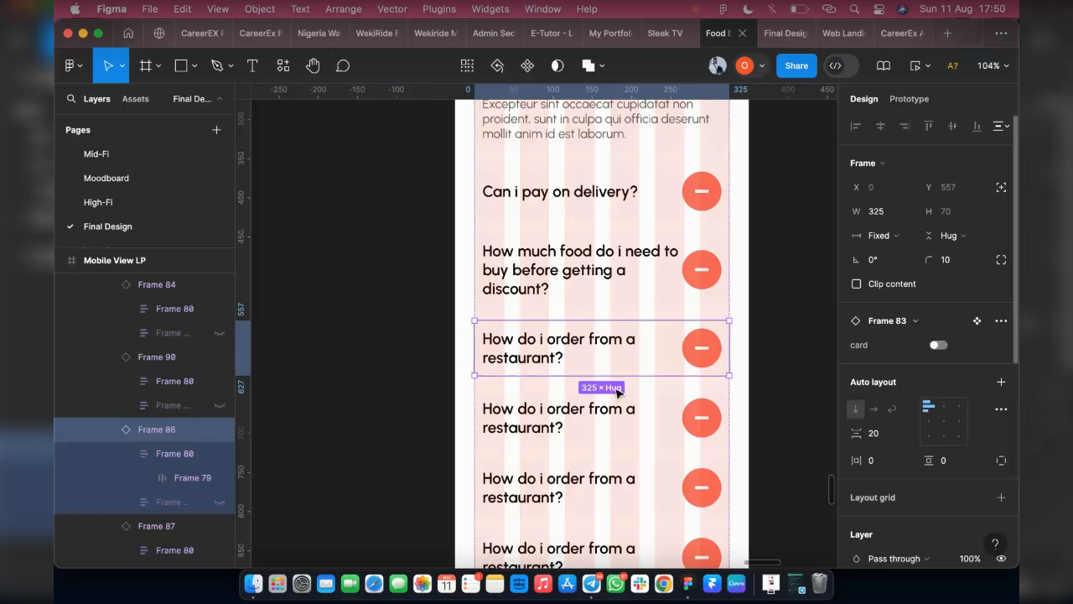
scroll(620, 394, down, 2)
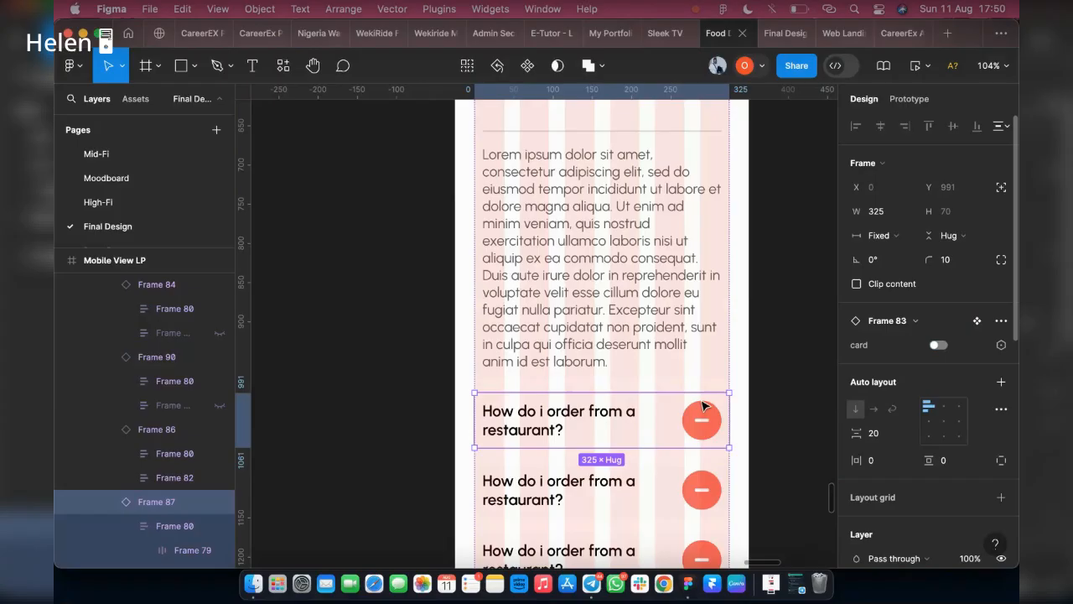
scroll(700, 410, down, 1)
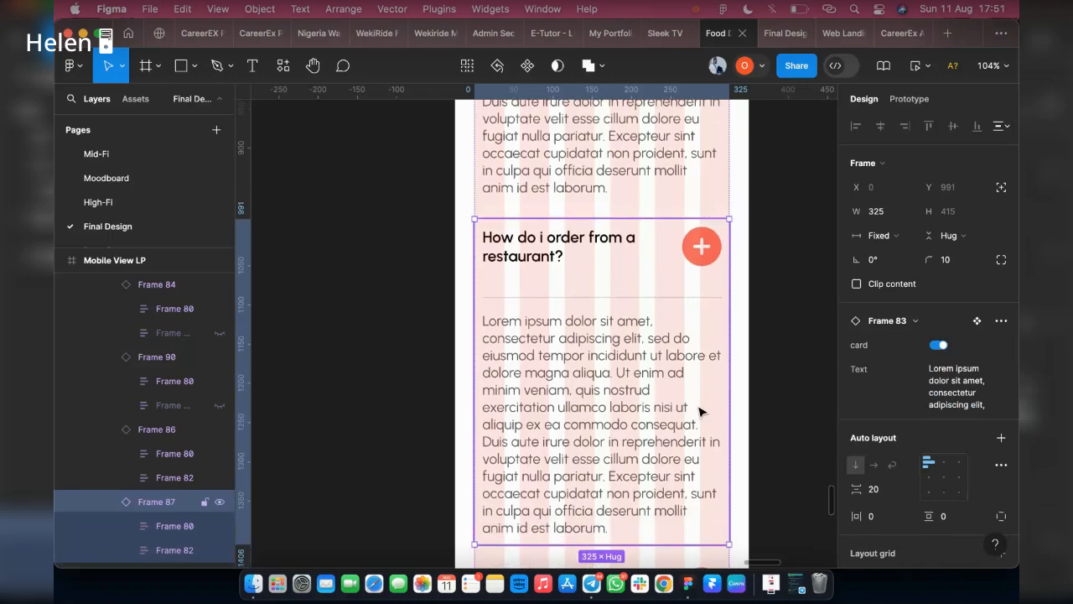
scroll(701, 410, down, 3)
scroll(660, 424, down, 4)
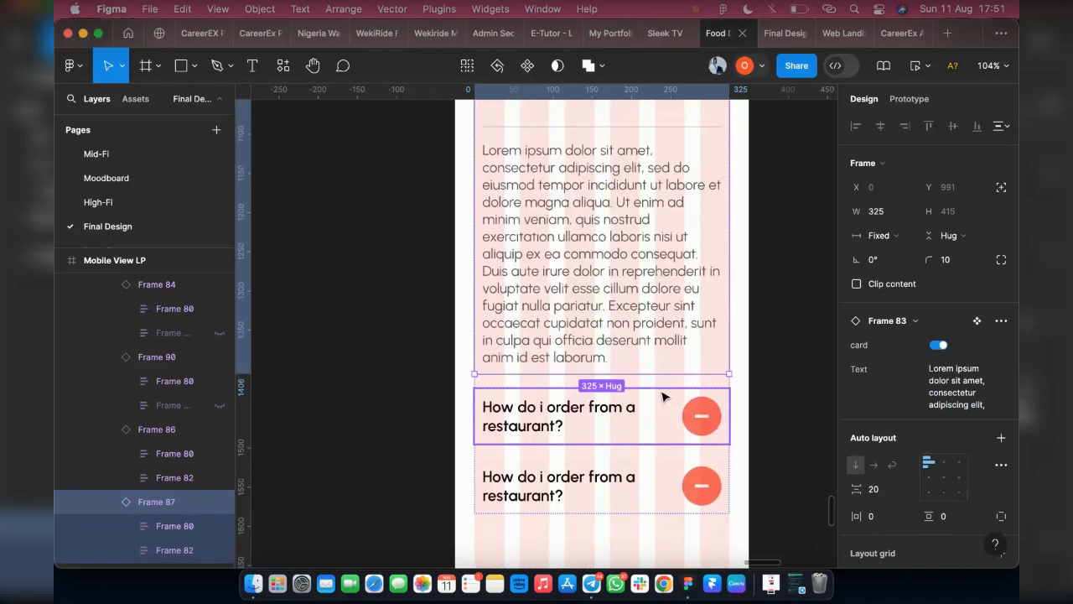
click(938, 345)
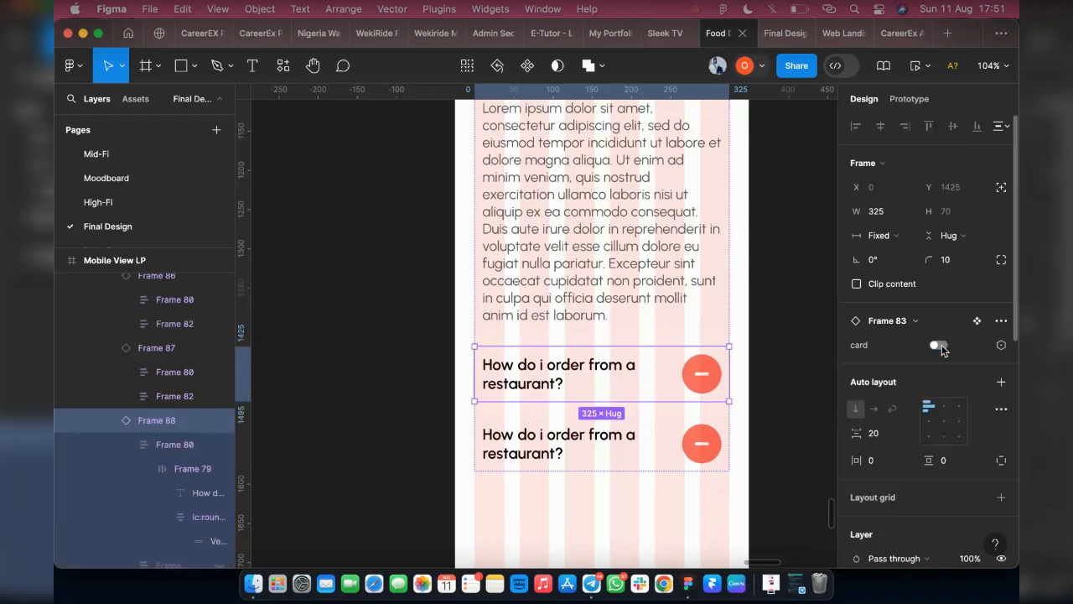
scroll(789, 371, down, 4)
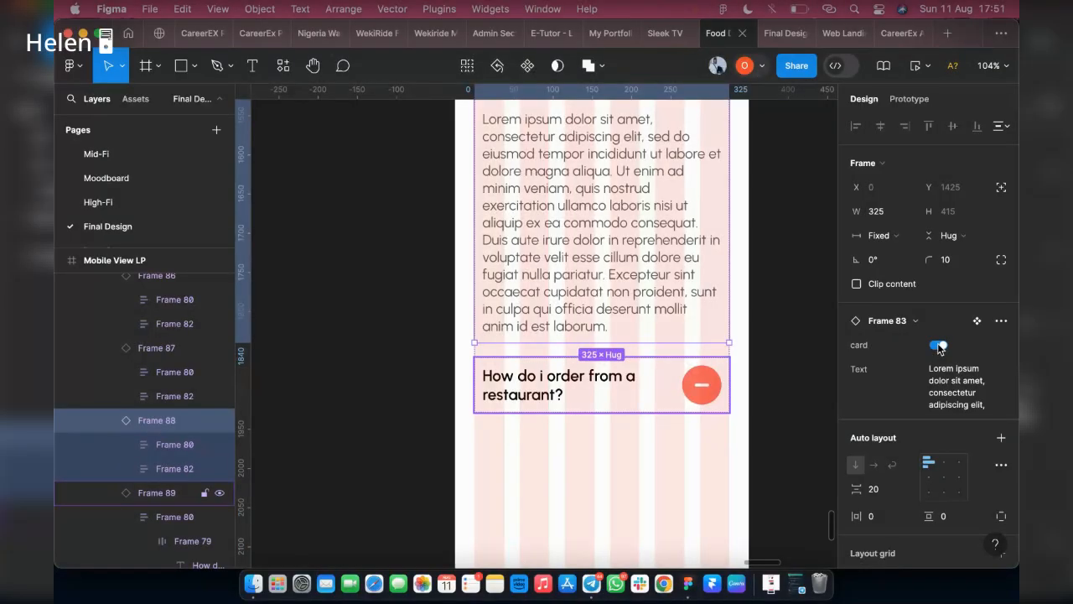
click(624, 397)
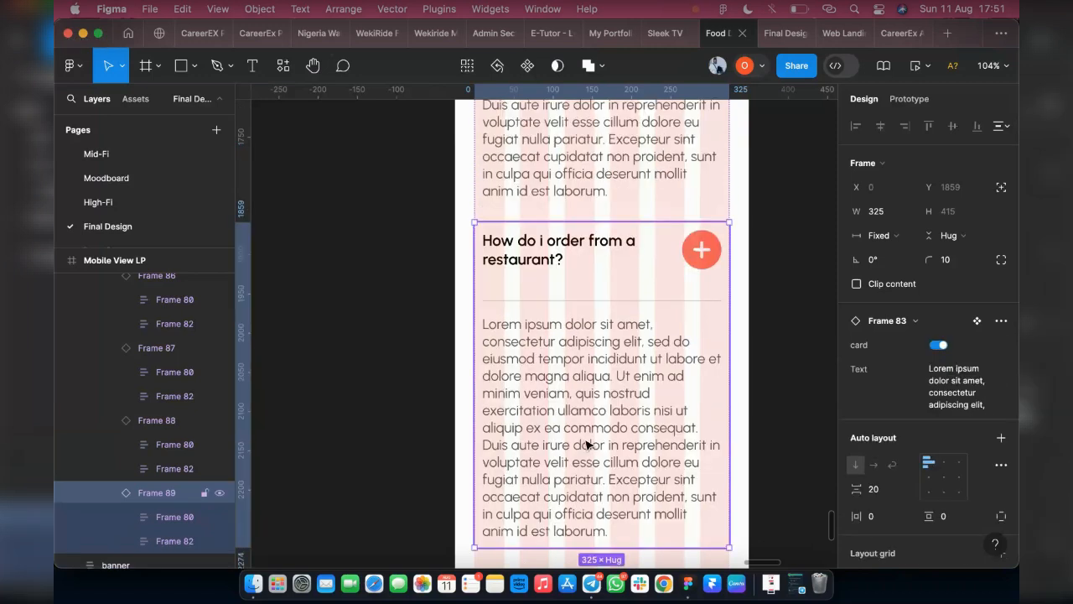
Step: Select the lorem ipsum answer texts of the last two expanded FAQ cards together
double_click(587, 444)
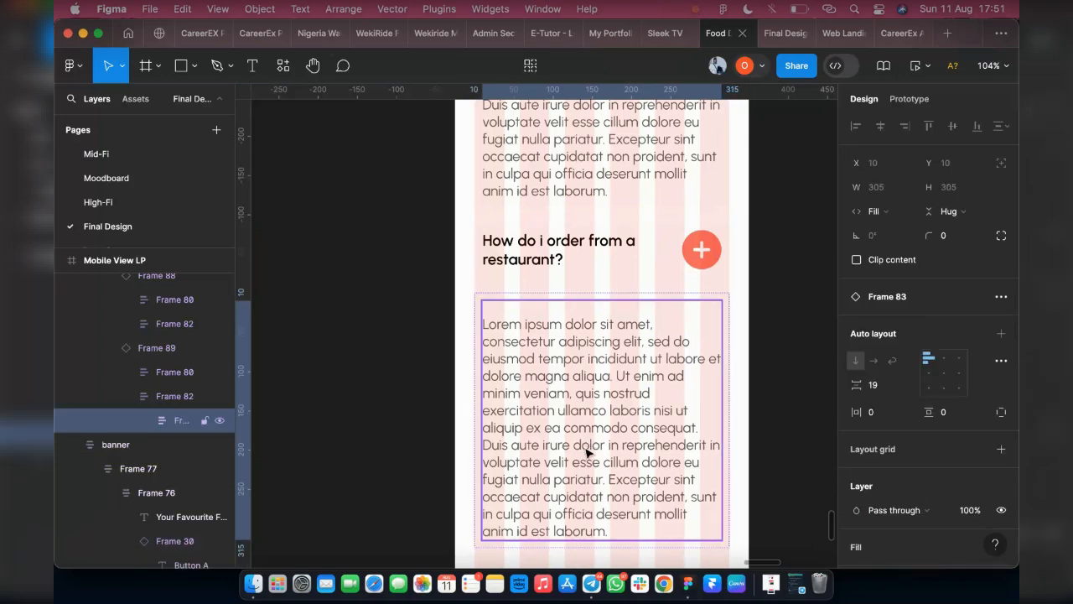
double_click(586, 451)
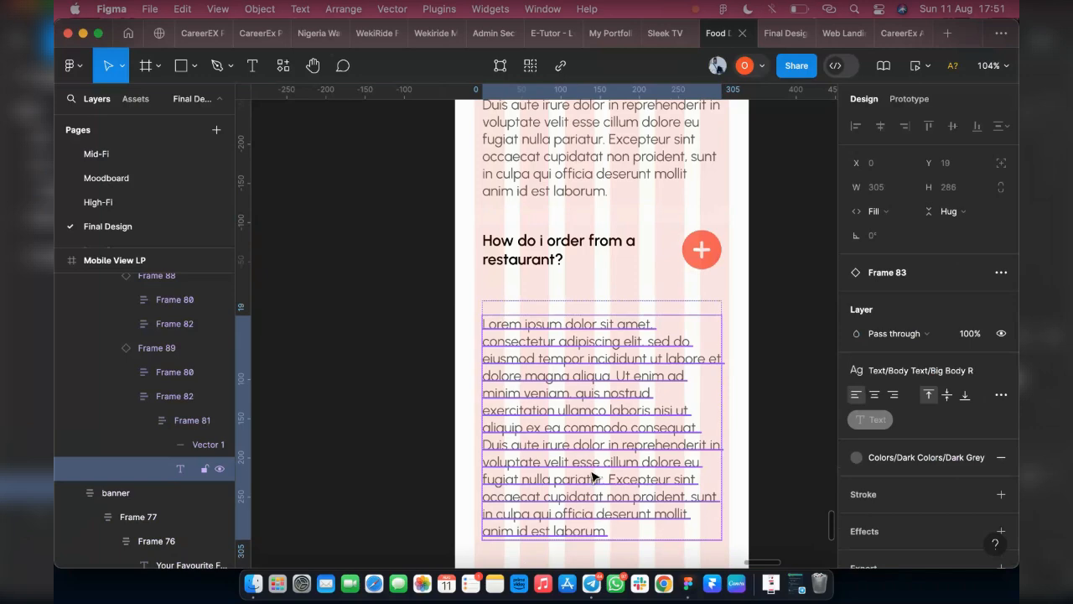
scroll(592, 476, up, 5)
scroll(592, 404, up, 2)
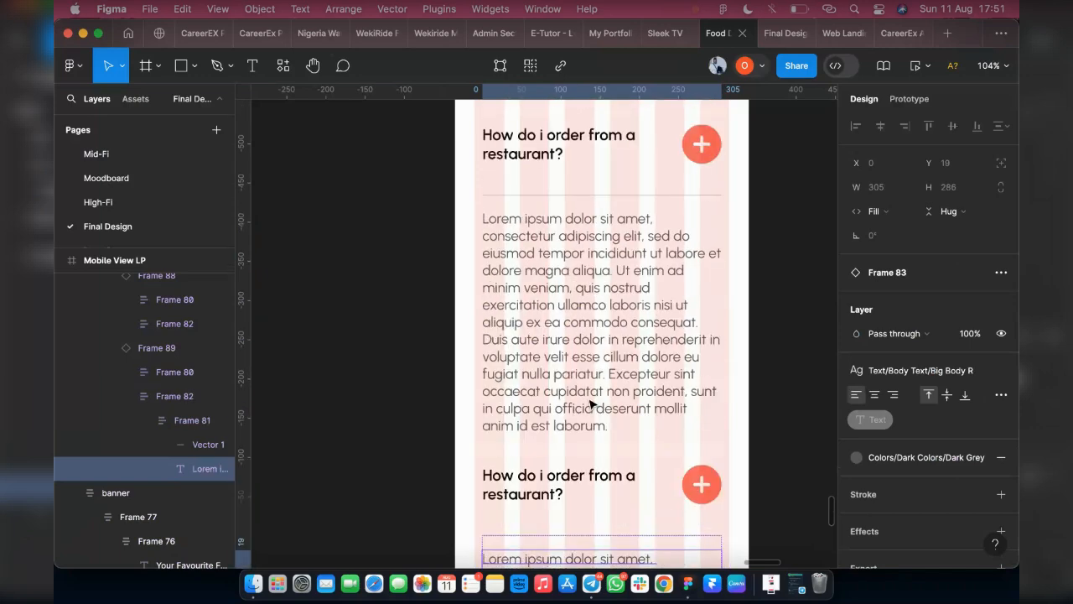
scroll(591, 404, up, 3)
scroll(563, 419, up, 2)
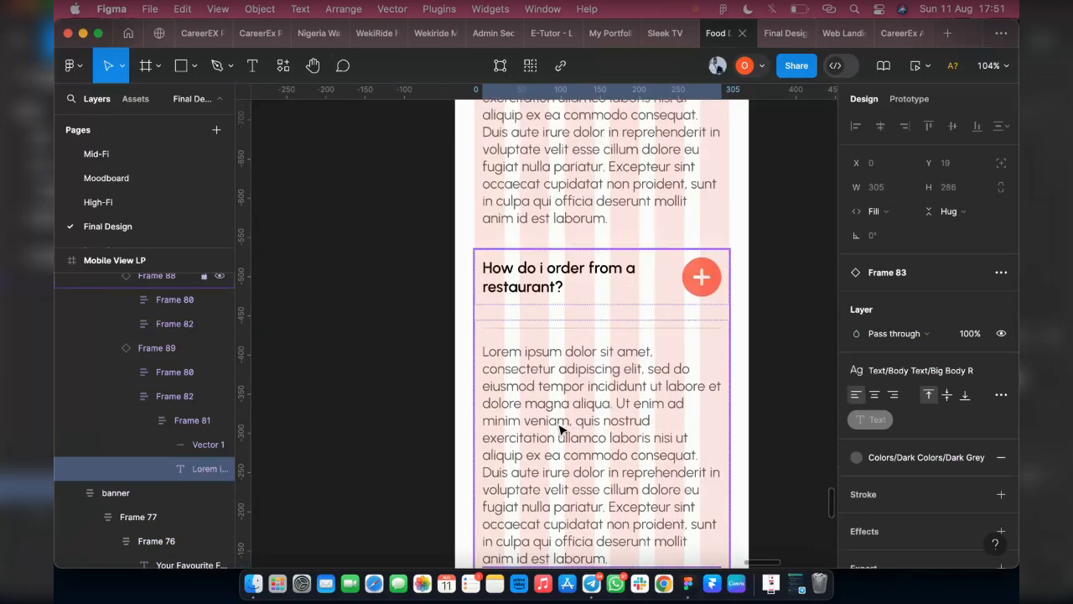
shift+click(560, 429)
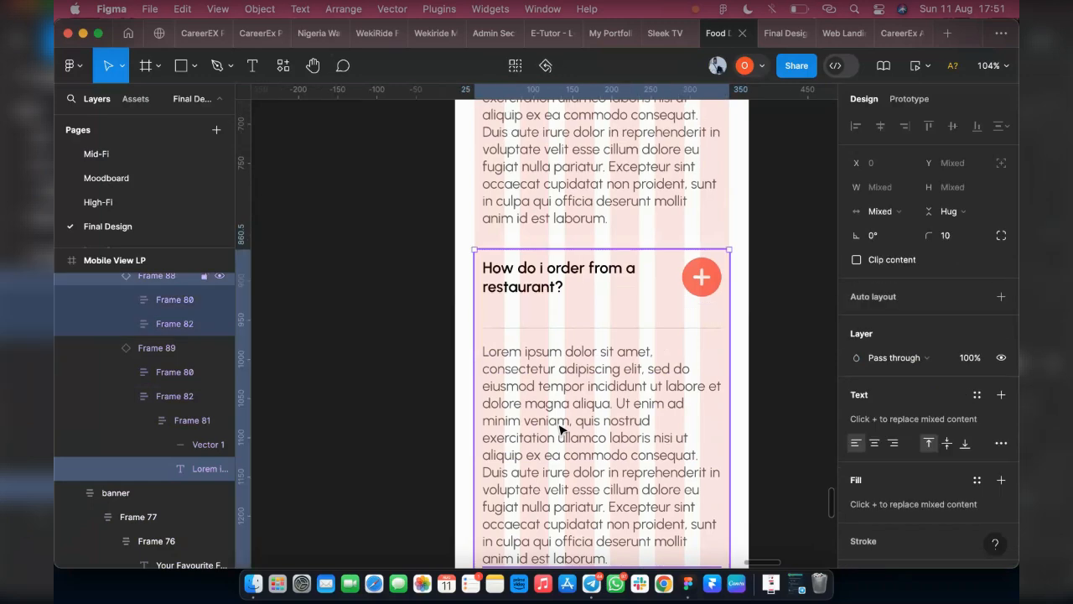
click(562, 429)
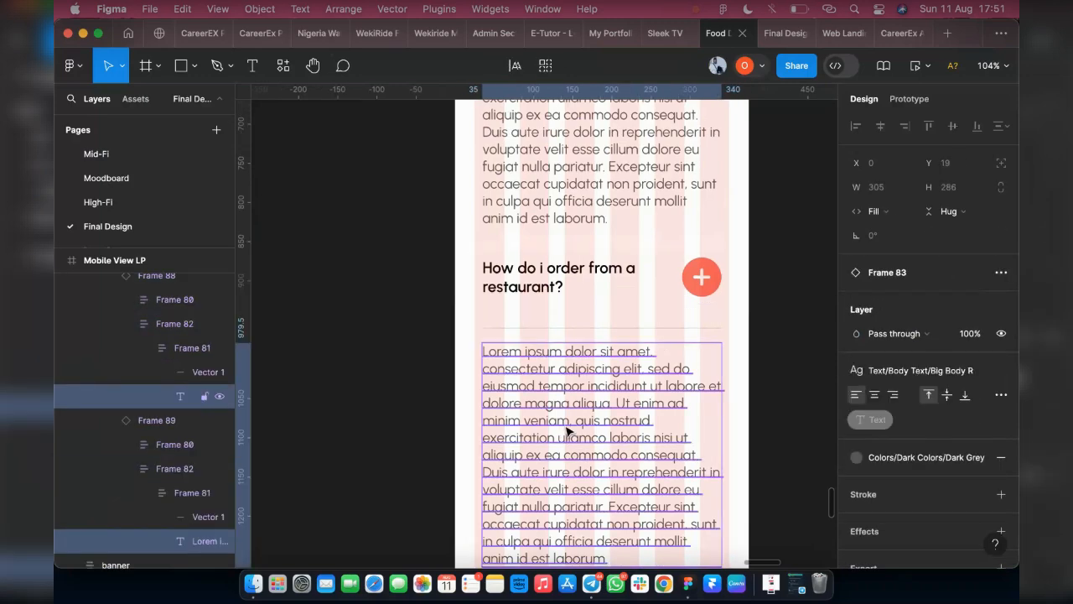
Step: Add the lorem ipsum answer of the second of the four lower "How do i order from a restaurant?" cards to the selection
scroll(567, 432, up, 4)
scroll(568, 422, up, 4)
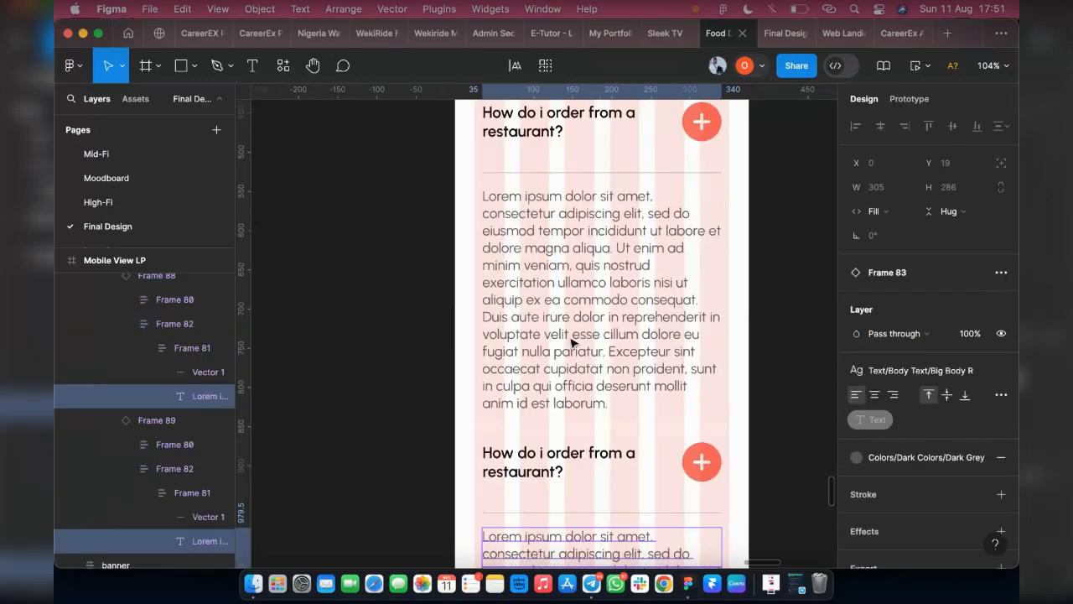
scroll(573, 342, up, 2)
click(573, 342)
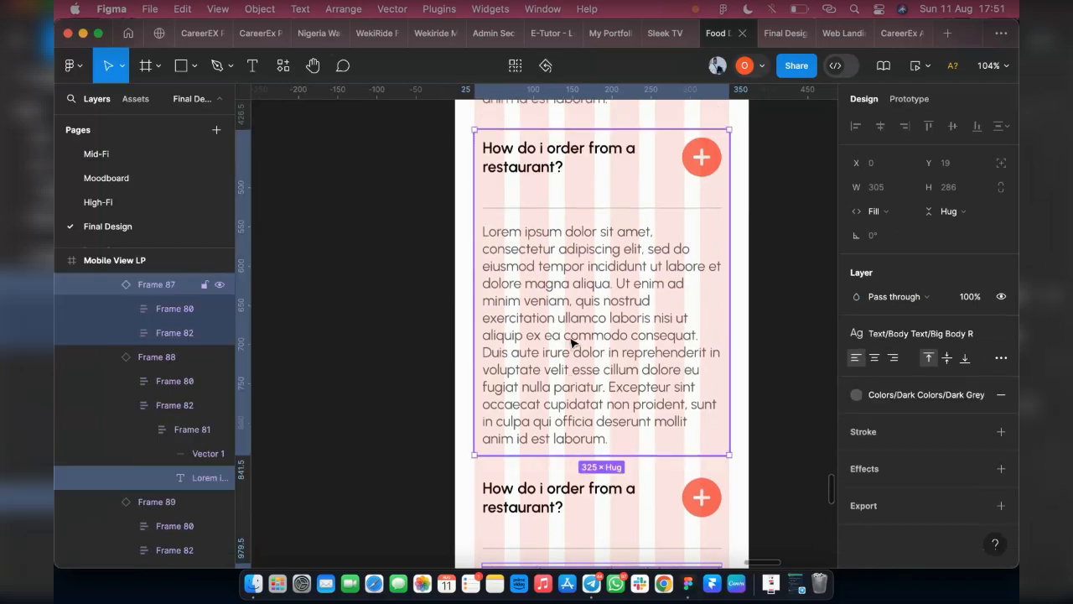
double_click(573, 342)
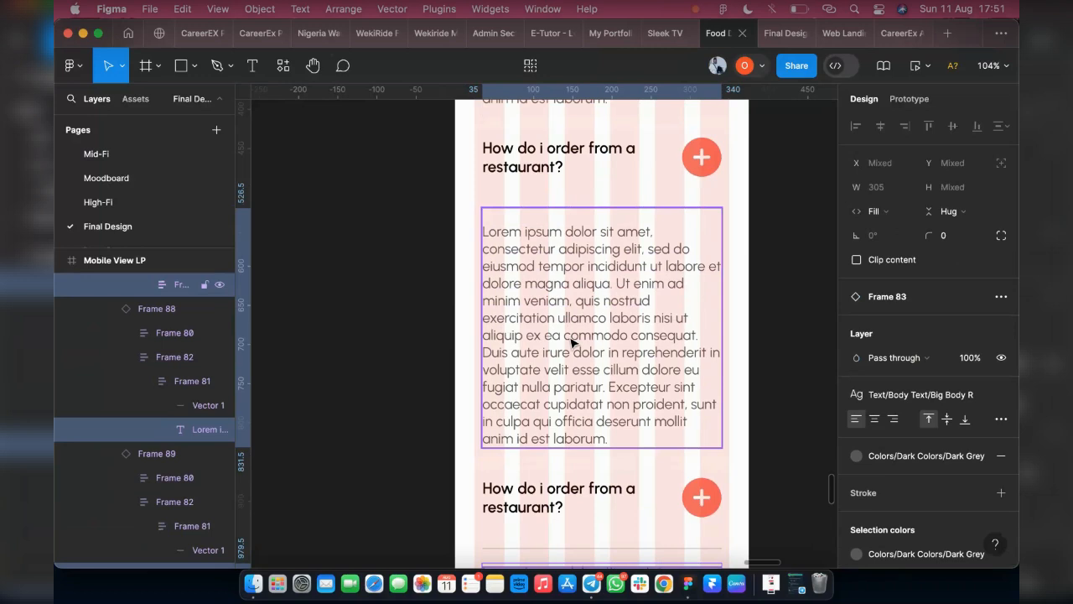
shift+click(573, 343)
shift+click(573, 342)
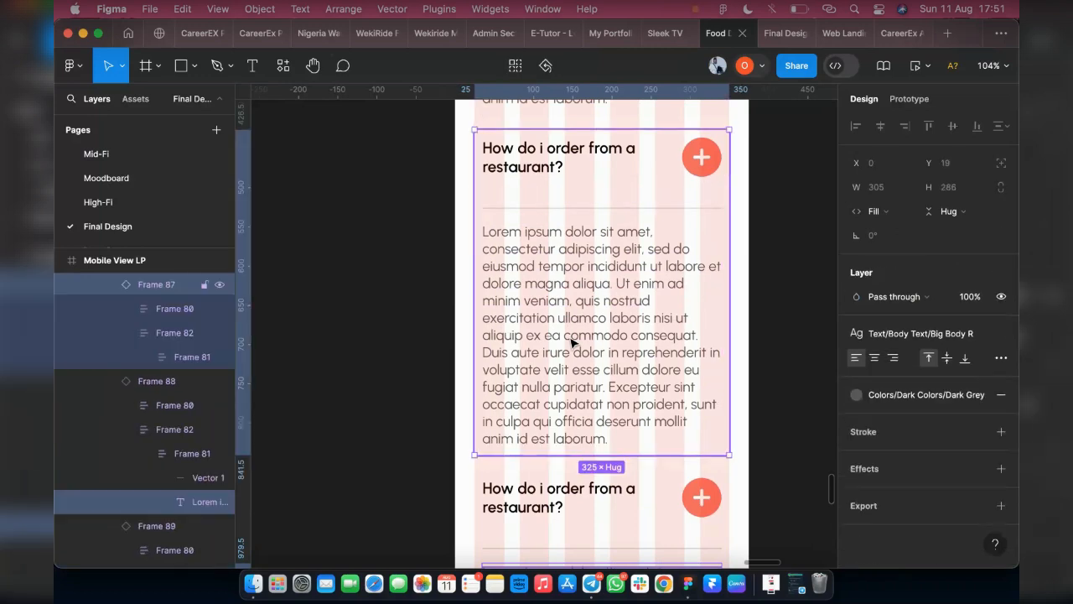
shift+click(573, 342)
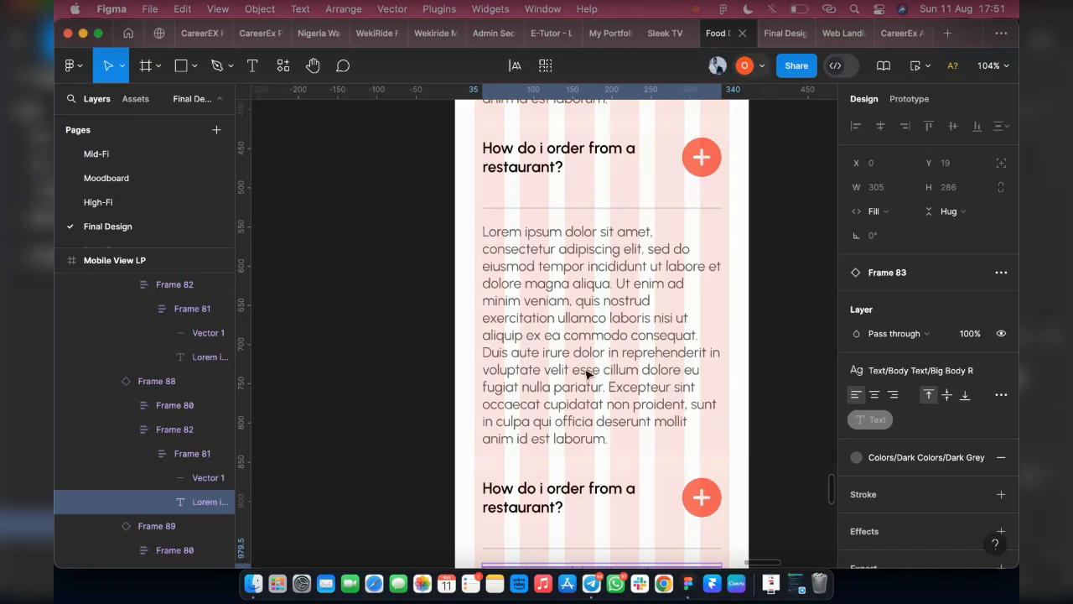
key(Escape)
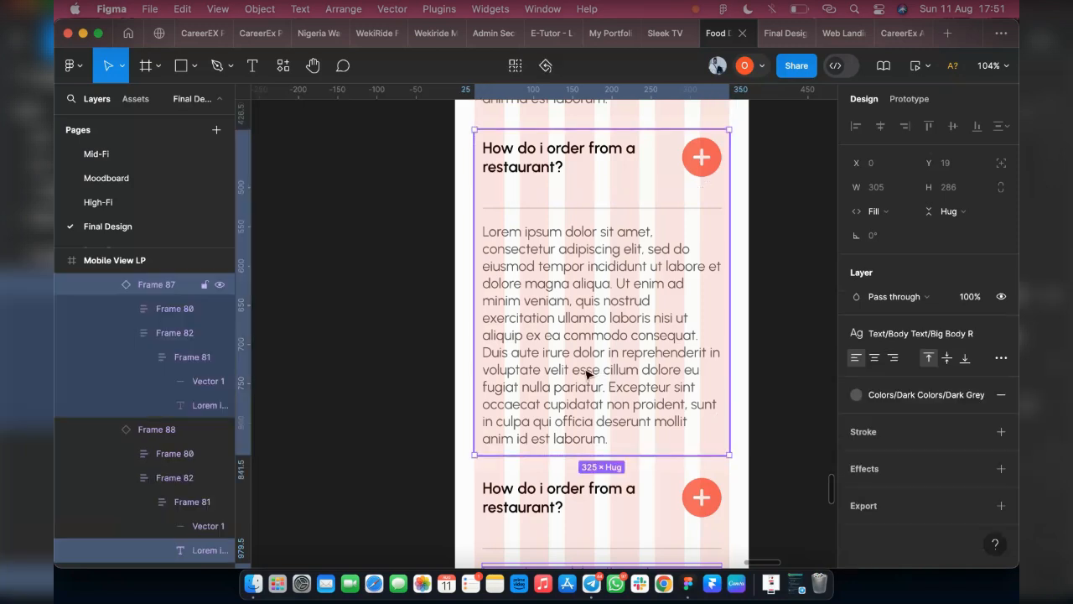
click(587, 373)
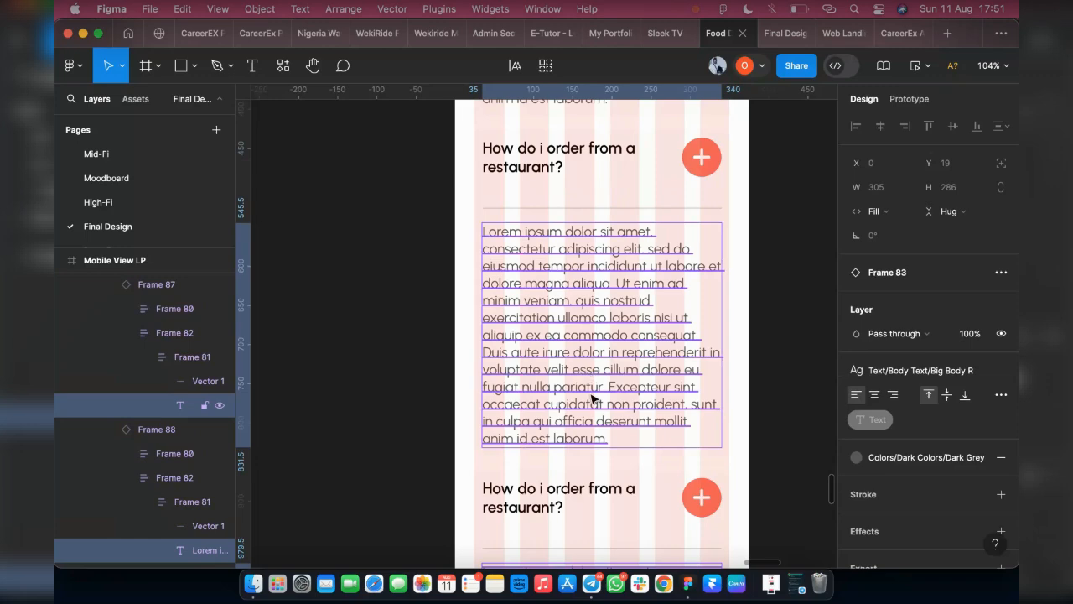
Step: Add the first of the four lower cards' answer to the selection and apply the Medium Body R text style to all selected answers
scroll(592, 398, down, 3)
scroll(592, 398, up, 2)
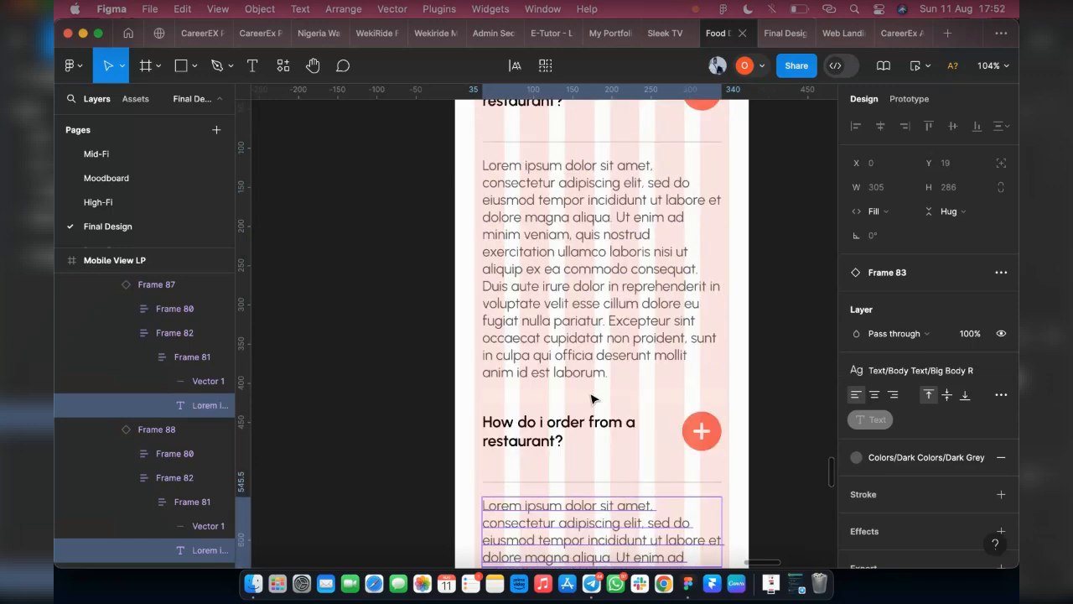
scroll(592, 399, up, 2)
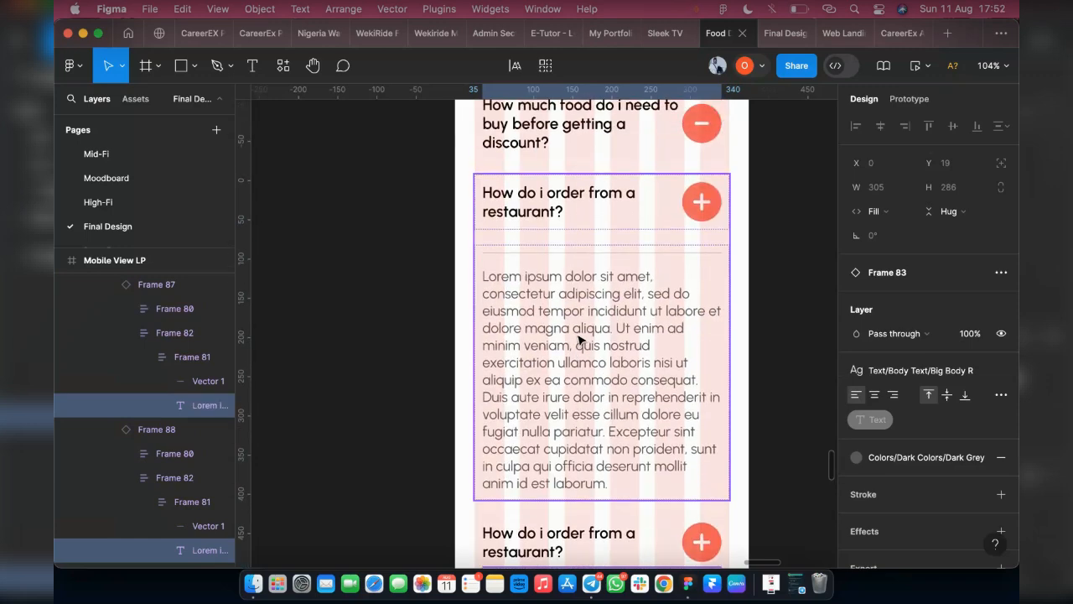
key(shift+a)
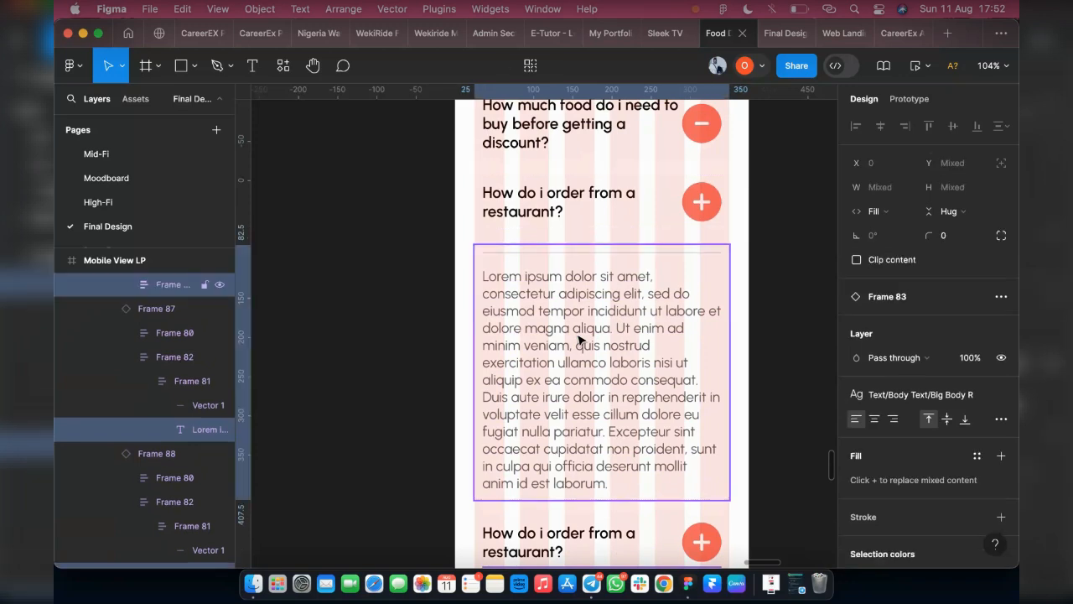
key(super+z)
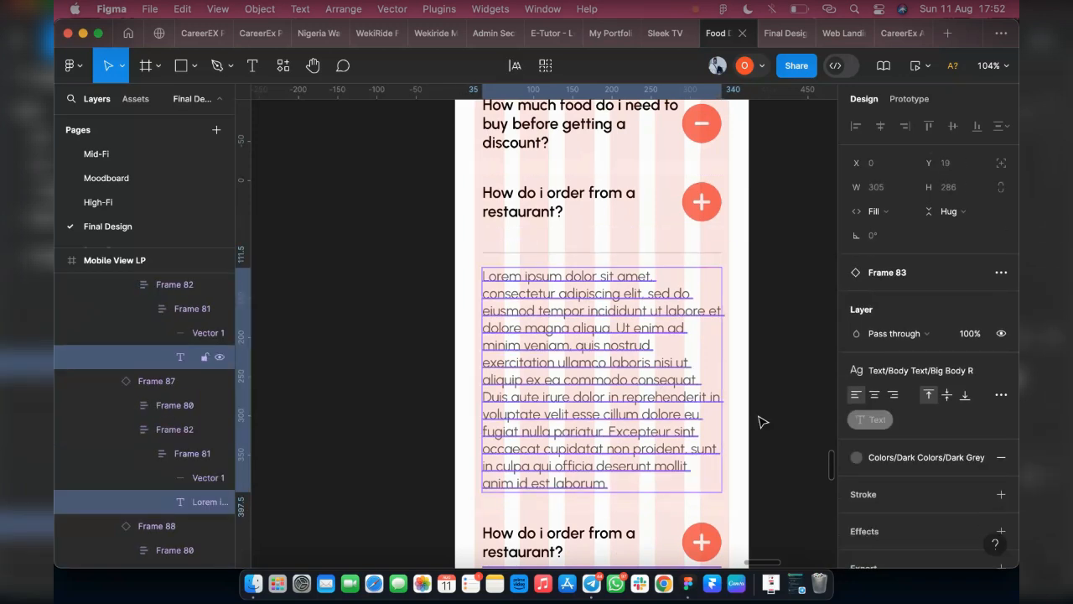
scroll(764, 421, up, 2)
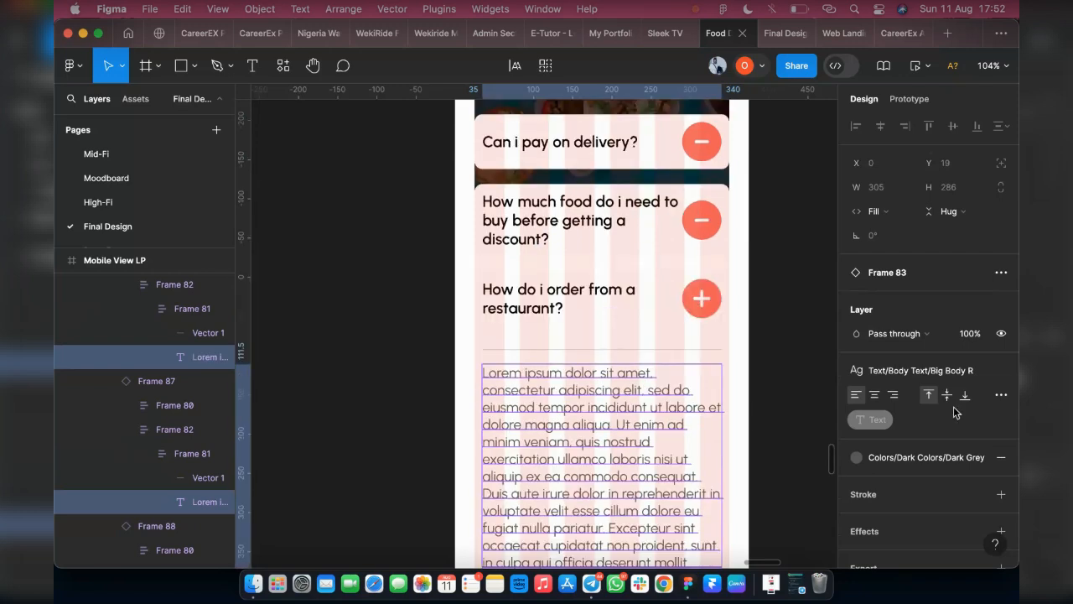
click(921, 371)
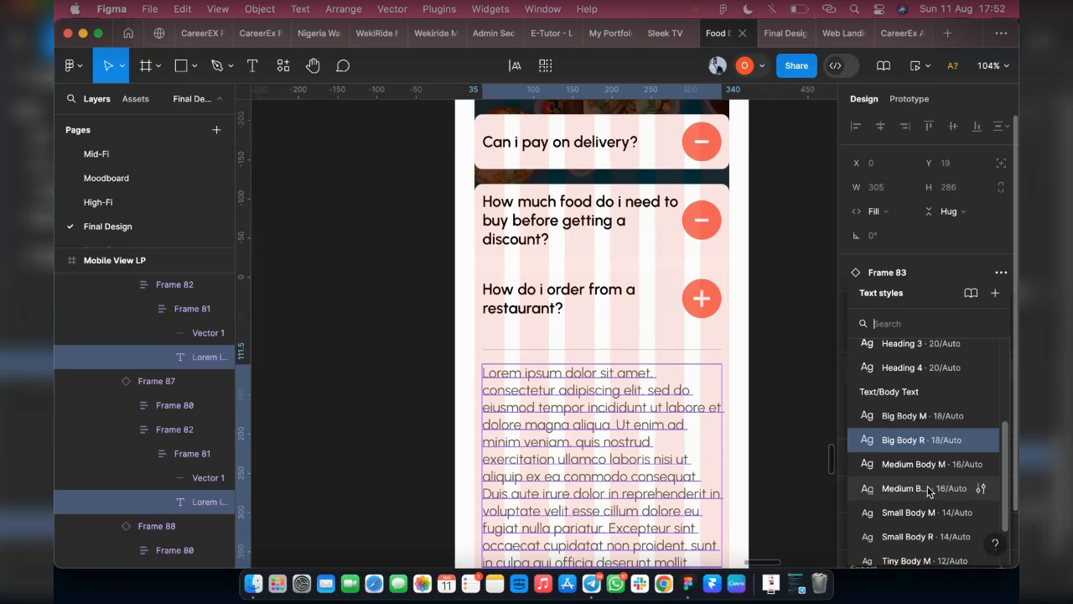
click(929, 489)
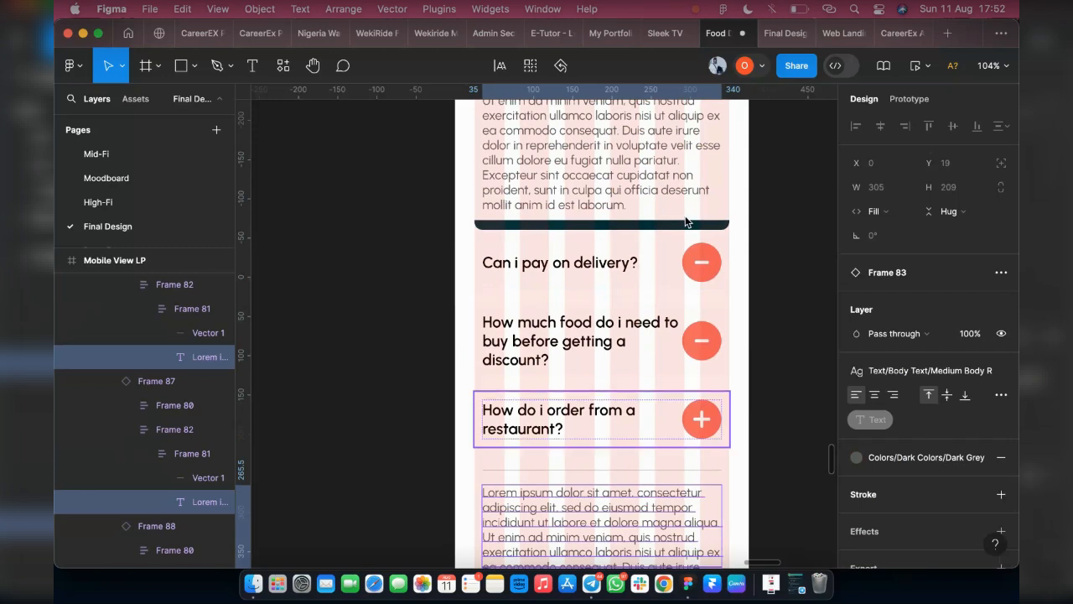
Step: Turn off the card property for the second and third of the four lower "How do i order from a restaurant?" rows
click(152, 387)
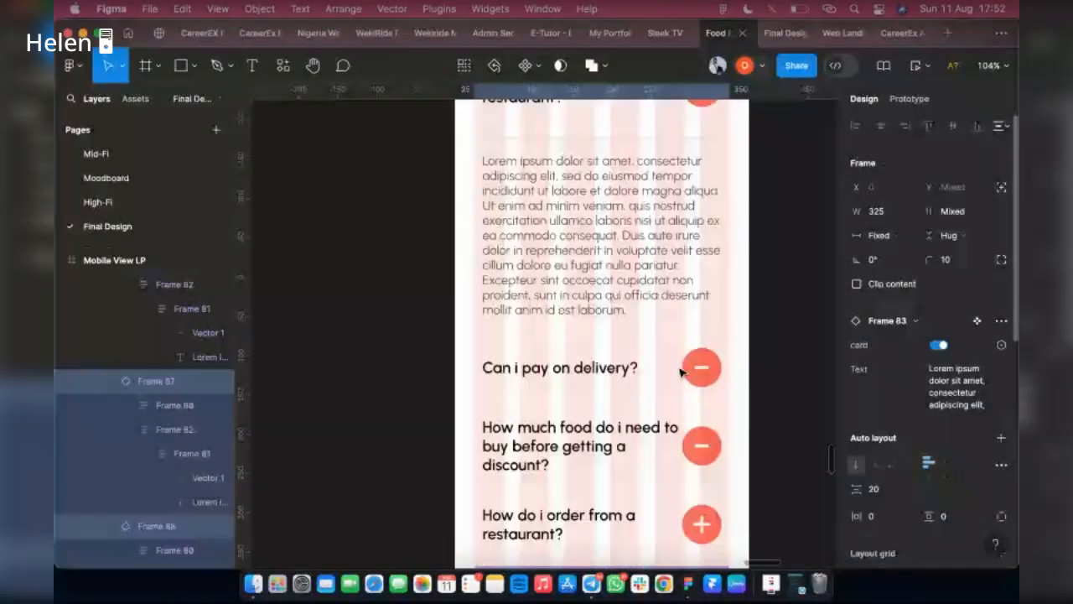
scroll(681, 371, down, 4)
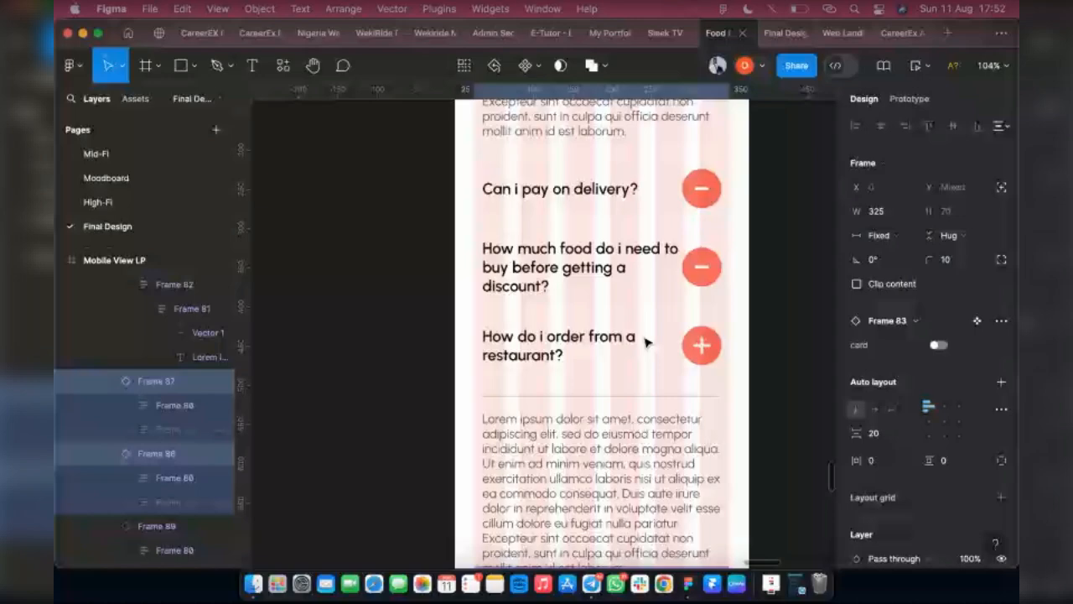
scroll(592, 293, down, 1)
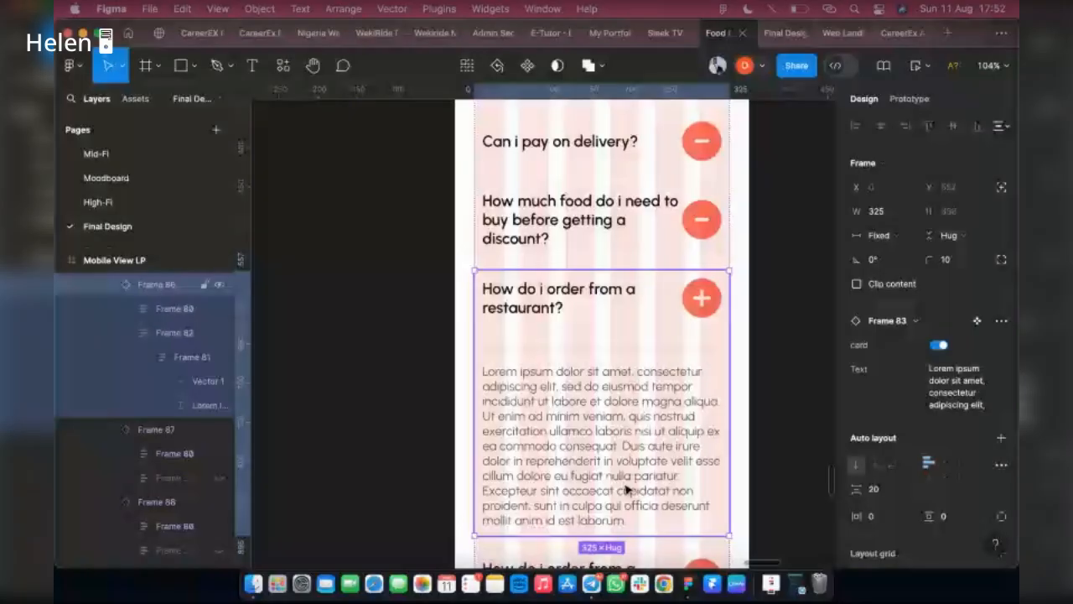
scroll(626, 490, down, 1)
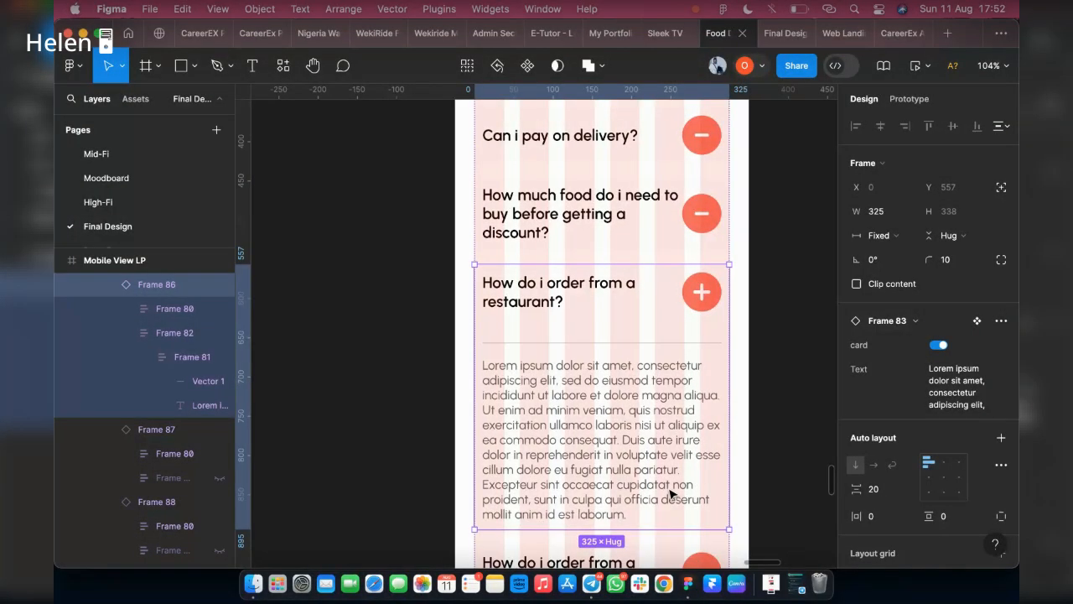
Step: Turn off the card property for the last "How do i order from a restaurant?" row of the FAQ list
scroll(671, 493, down, 5)
scroll(683, 499, down, 1)
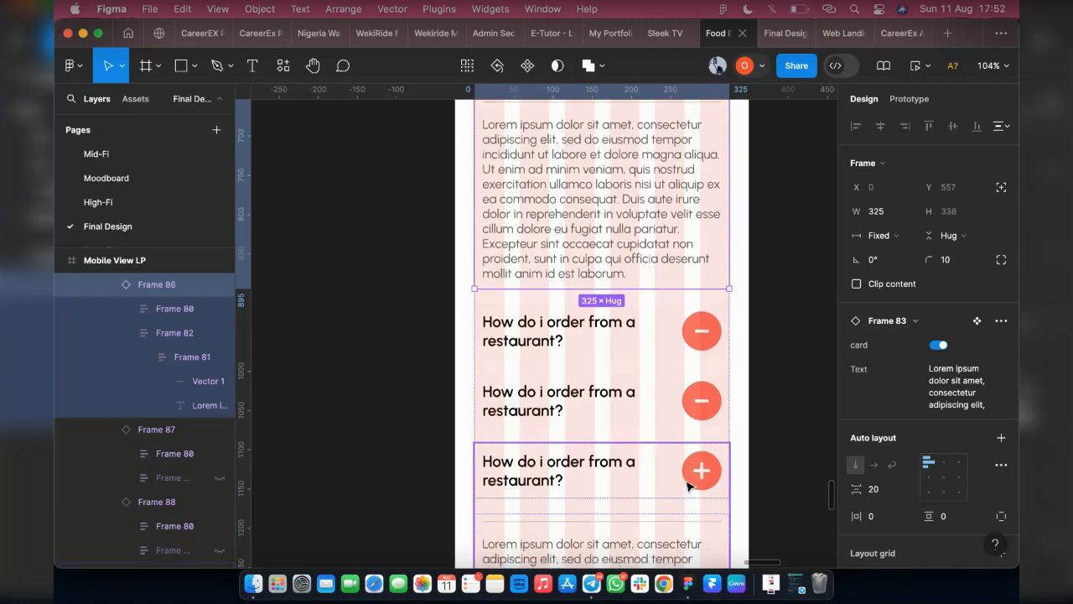
scroll(749, 356, down, 3)
click(742, 344)
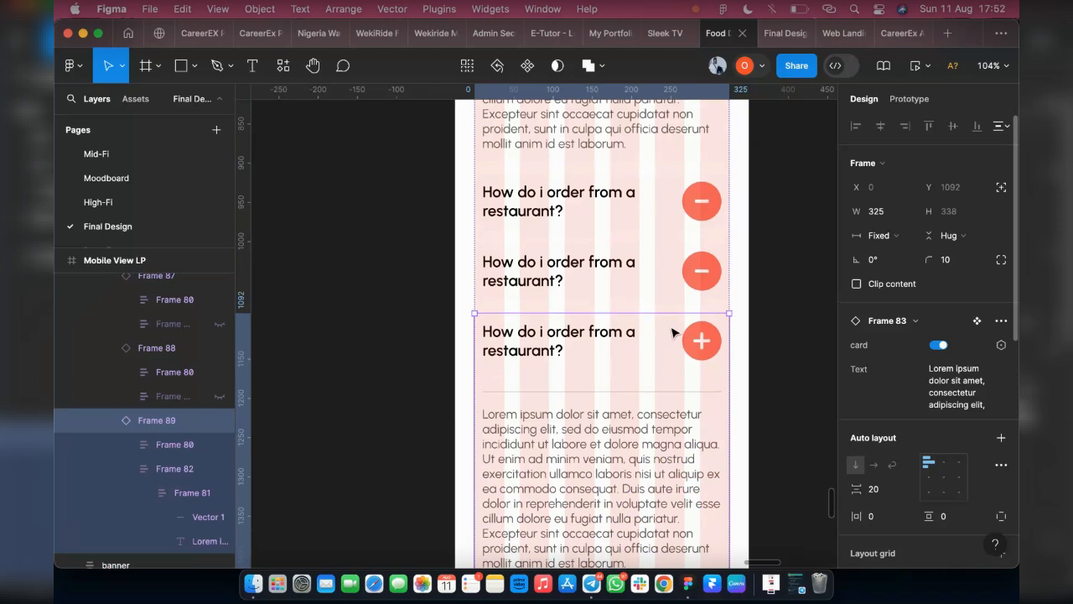
scroll(611, 240, up, 3)
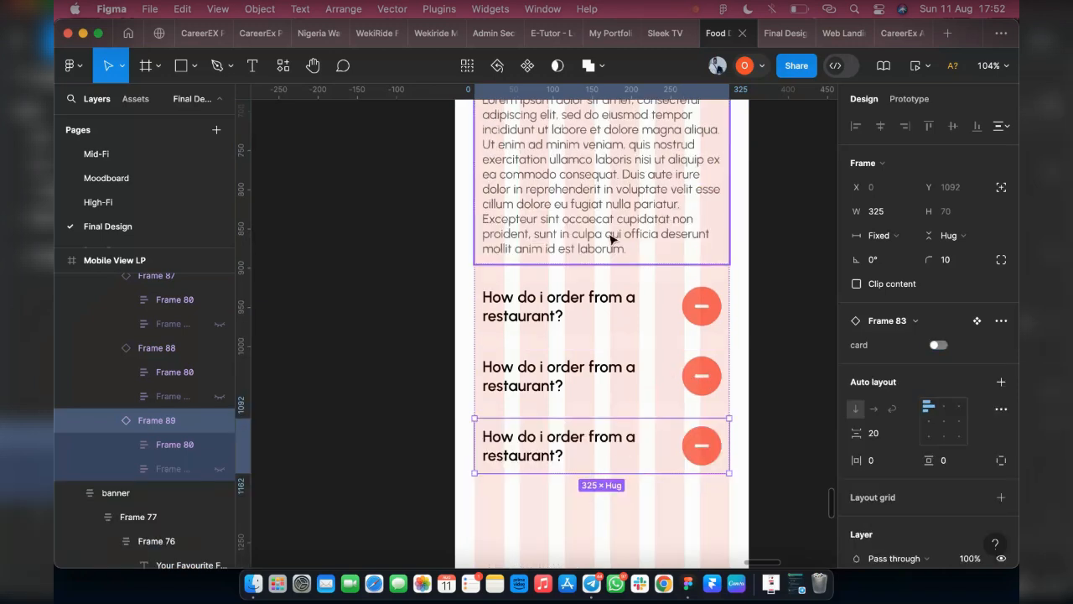
Step: Turn off the card property for the expanded FAQ row directly below "How much food do i need to buy before getting a discount?"
double_click(611, 240)
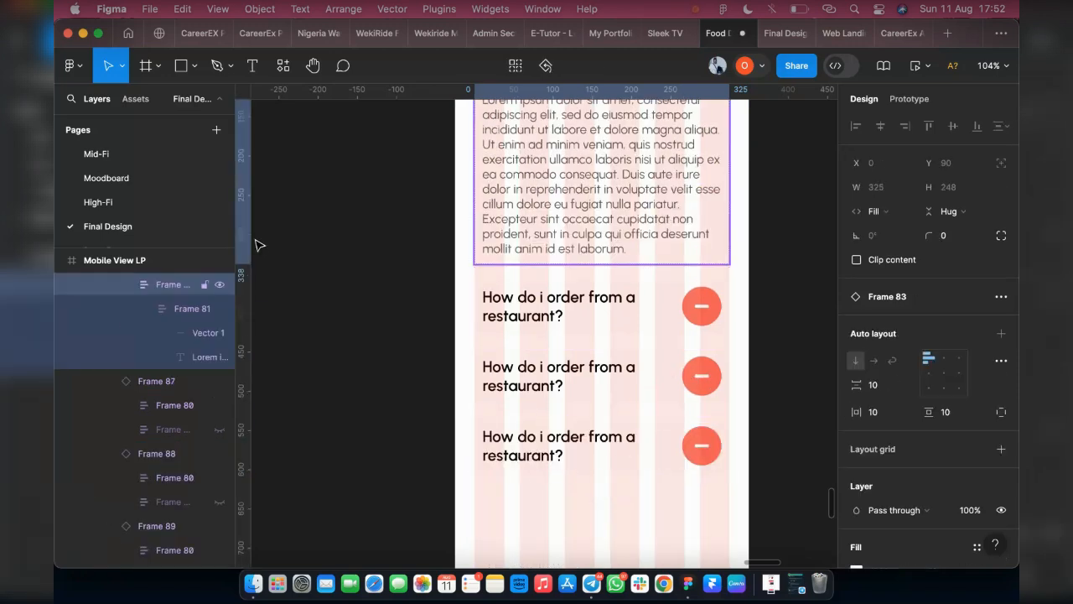
scroll(201, 333, up, 1)
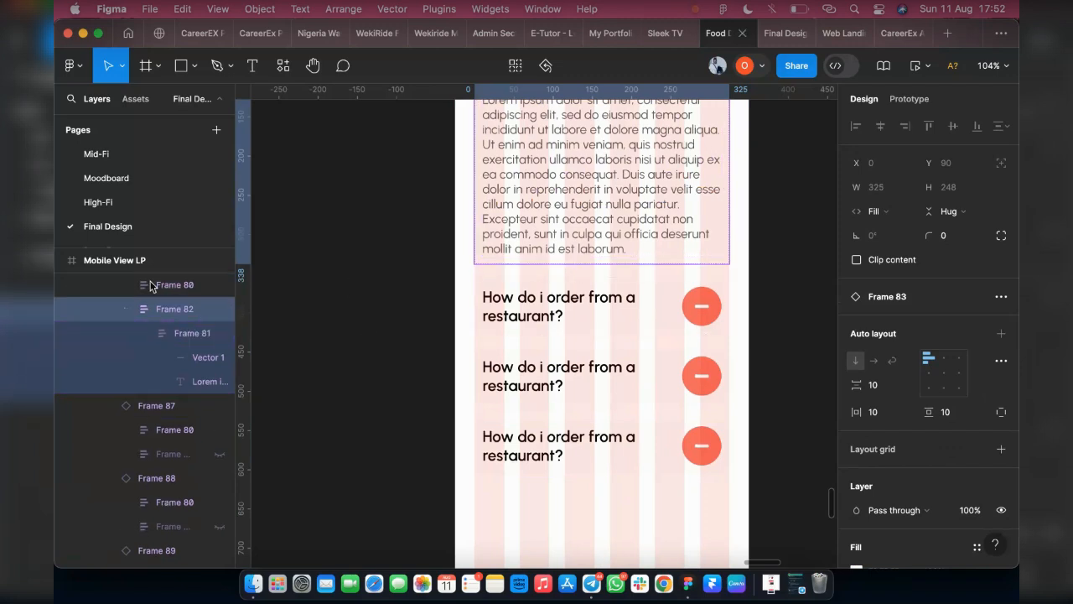
click(379, 277)
scroll(379, 277, up, 1)
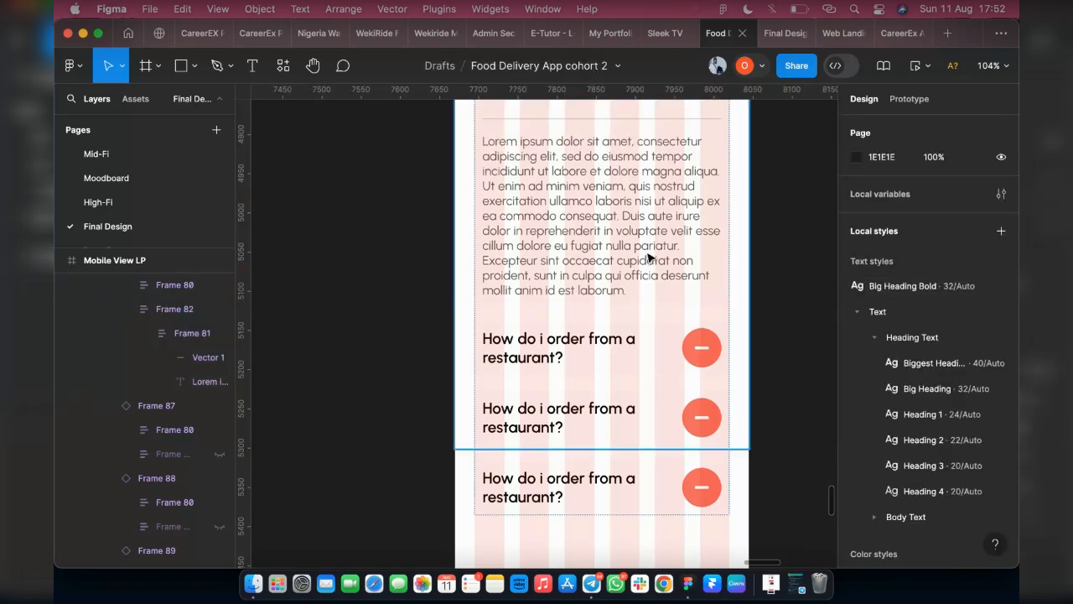
click(648, 258)
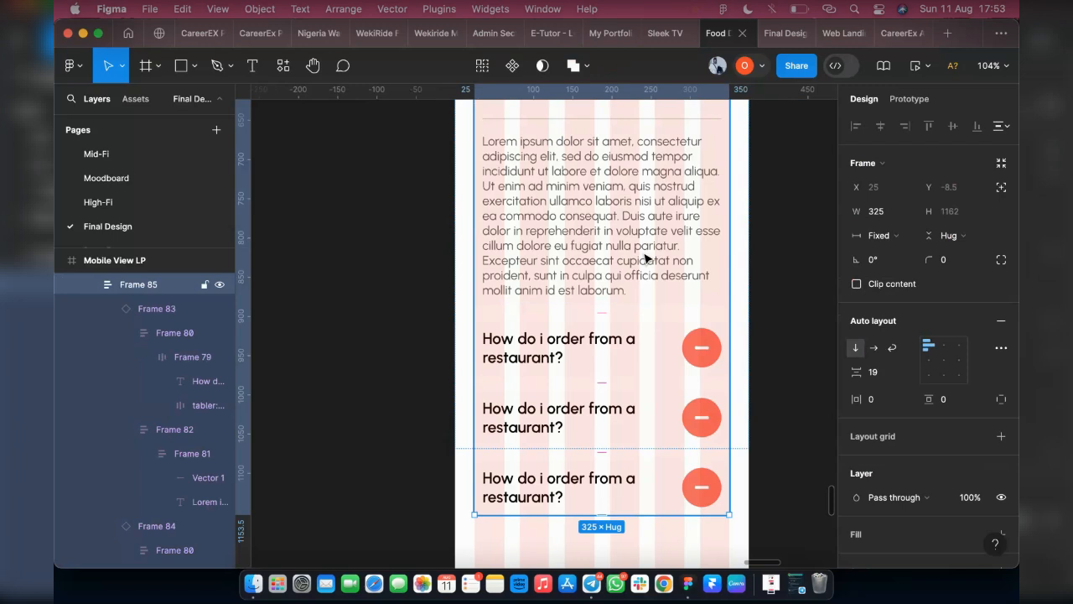
click(646, 258)
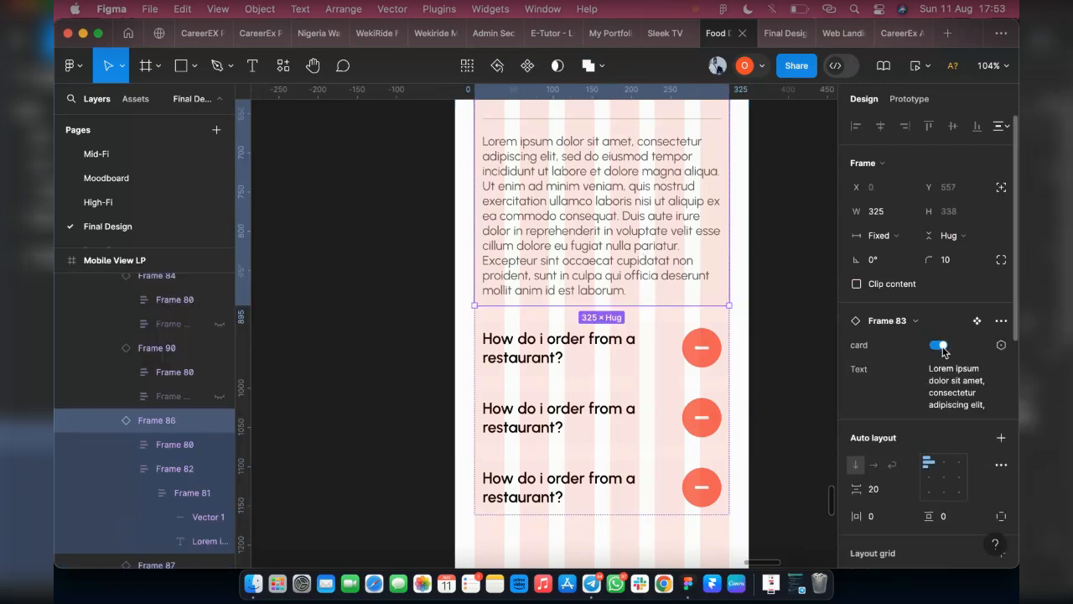
click(939, 344)
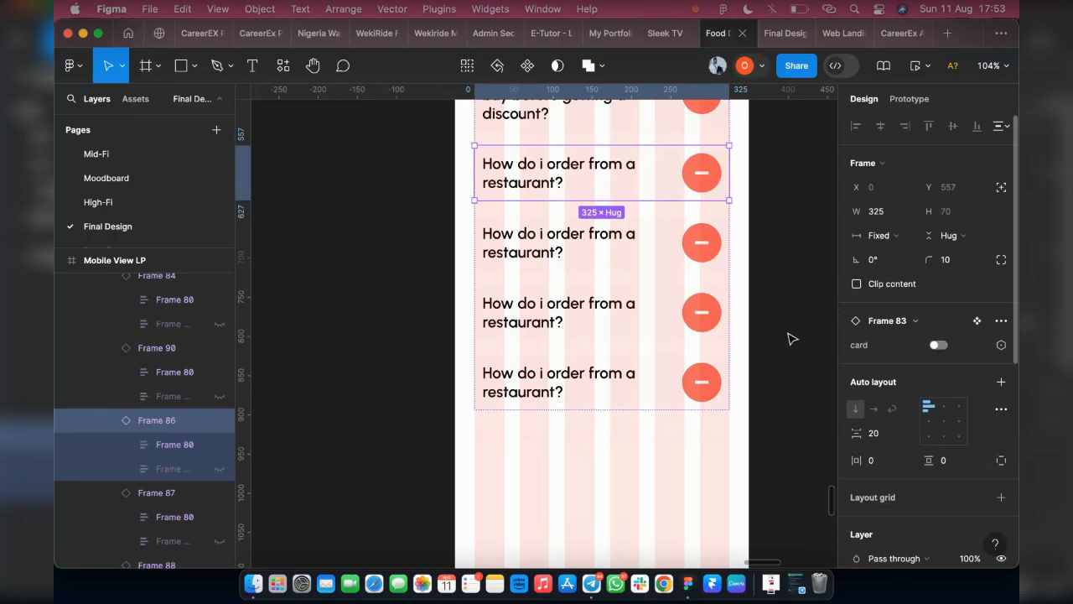
Step: Go to the main component of the expanded FAQ card directly under the "Frequently Asked Question" heading
scroll(791, 338, up, 2)
scroll(792, 337, up, 2)
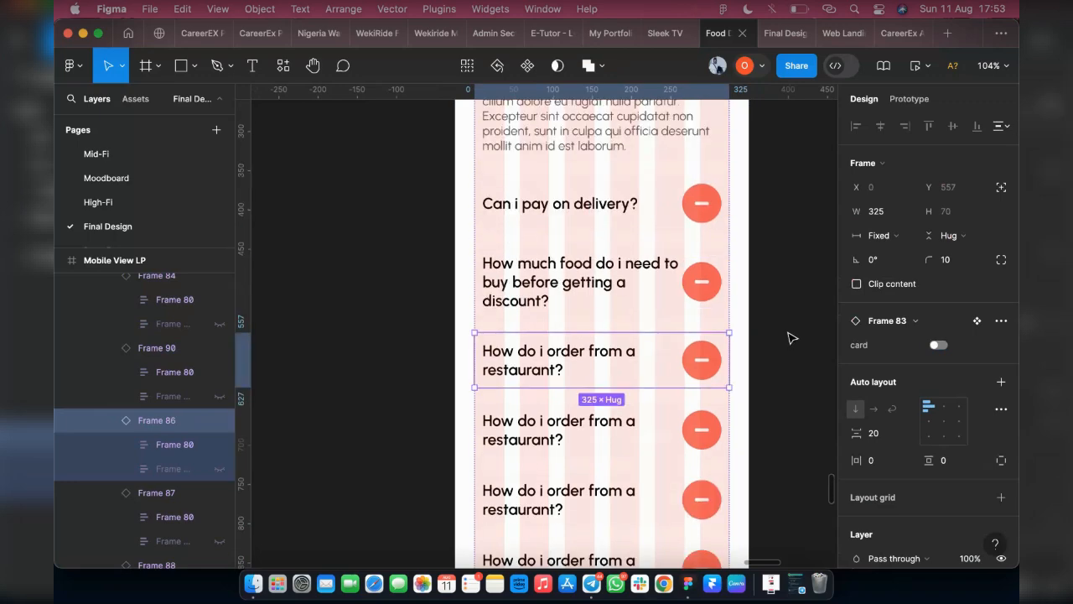
scroll(791, 338, up, 2)
scroll(788, 338, up, 3)
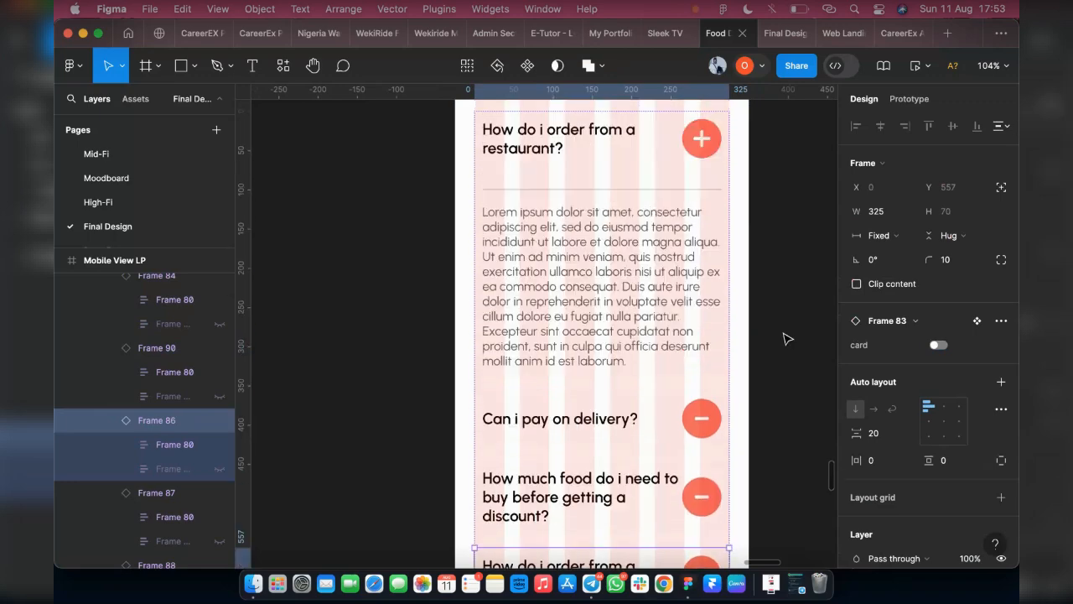
scroll(698, 268, up, 2)
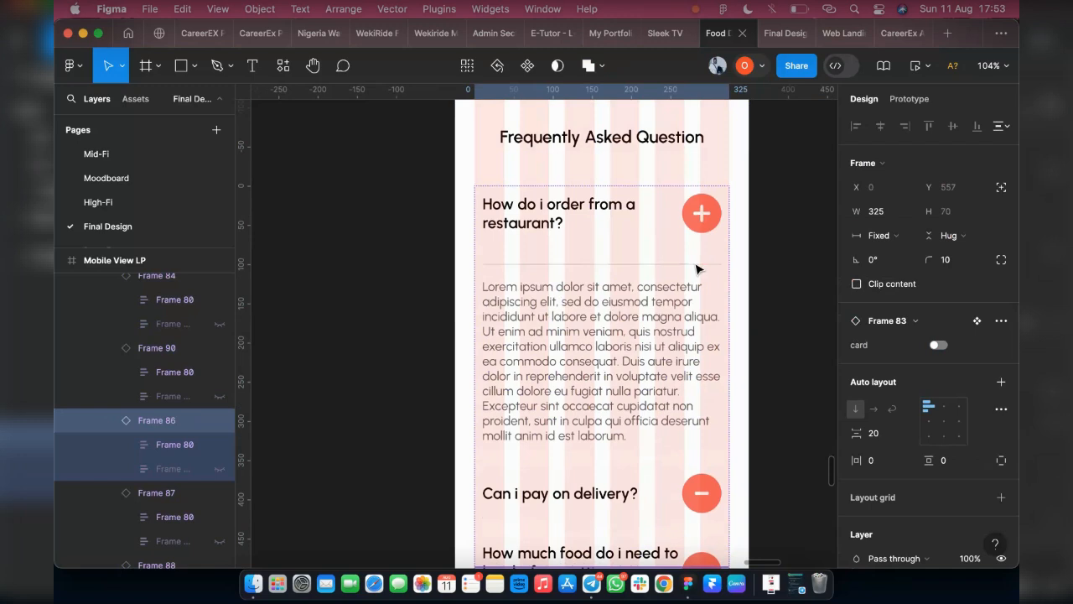
scroll(696, 268, up, 1)
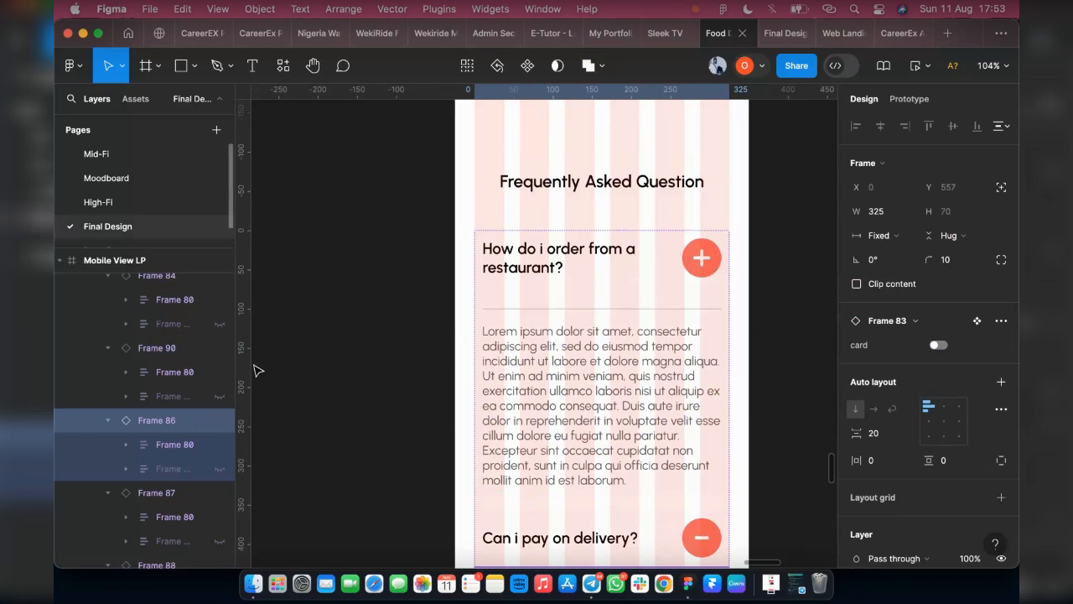
click(585, 313)
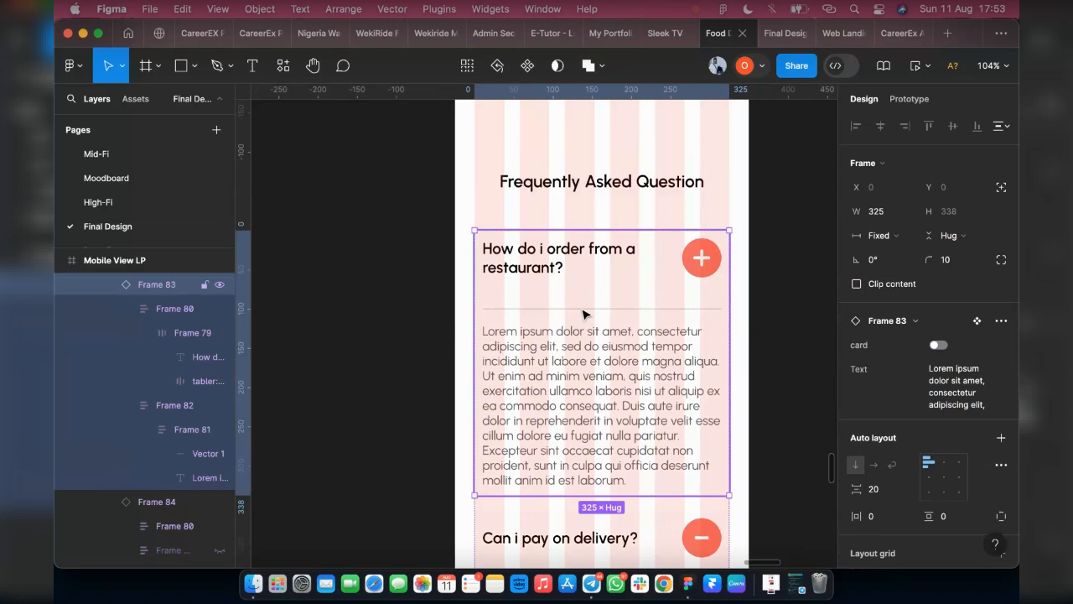
right_click(585, 314)
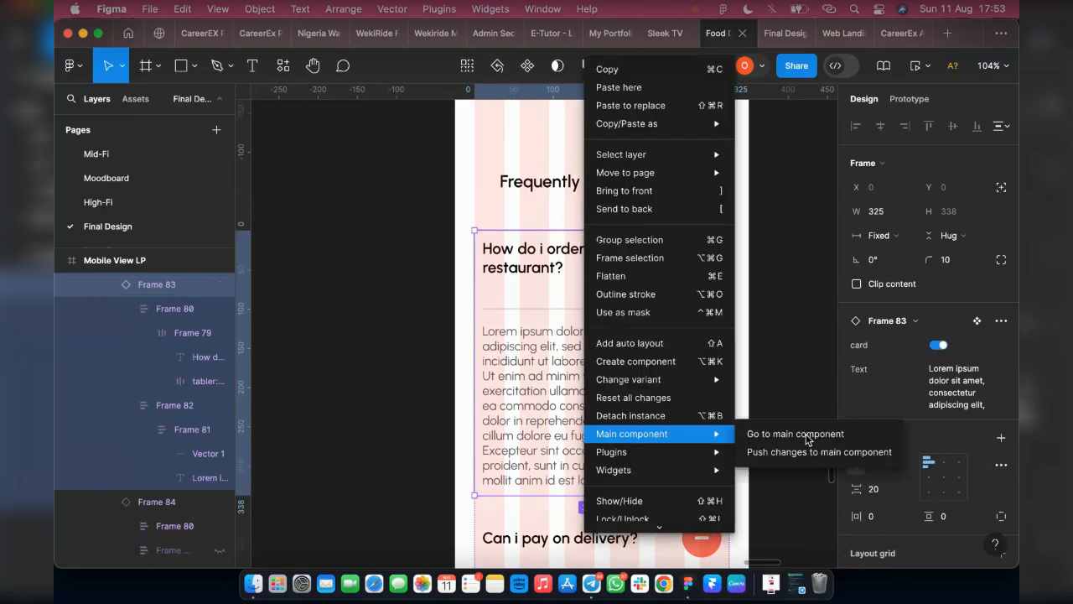
mouse_move(671, 434)
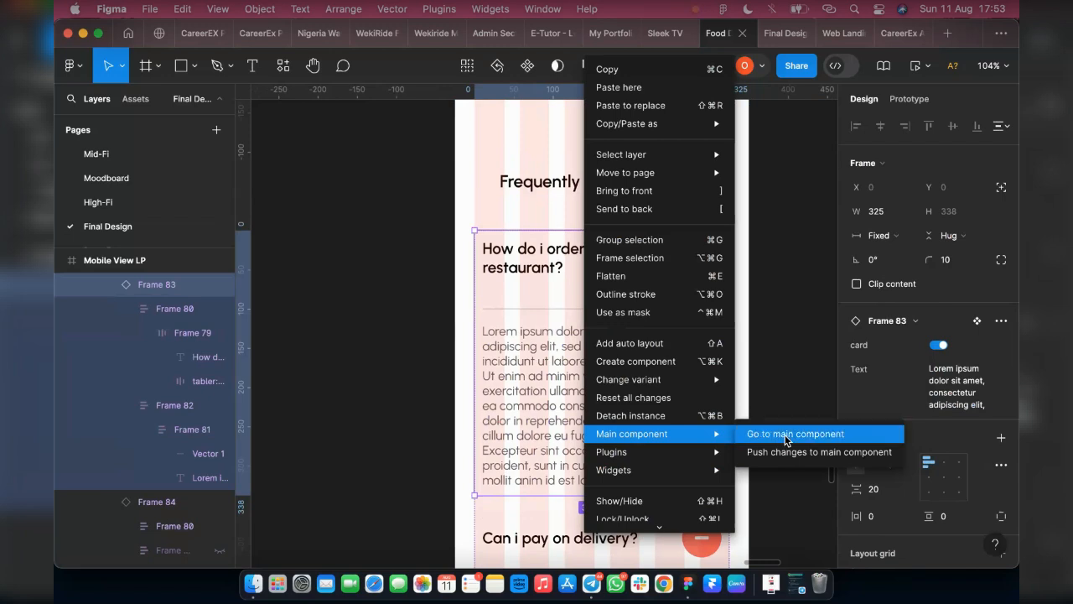
click(786, 441)
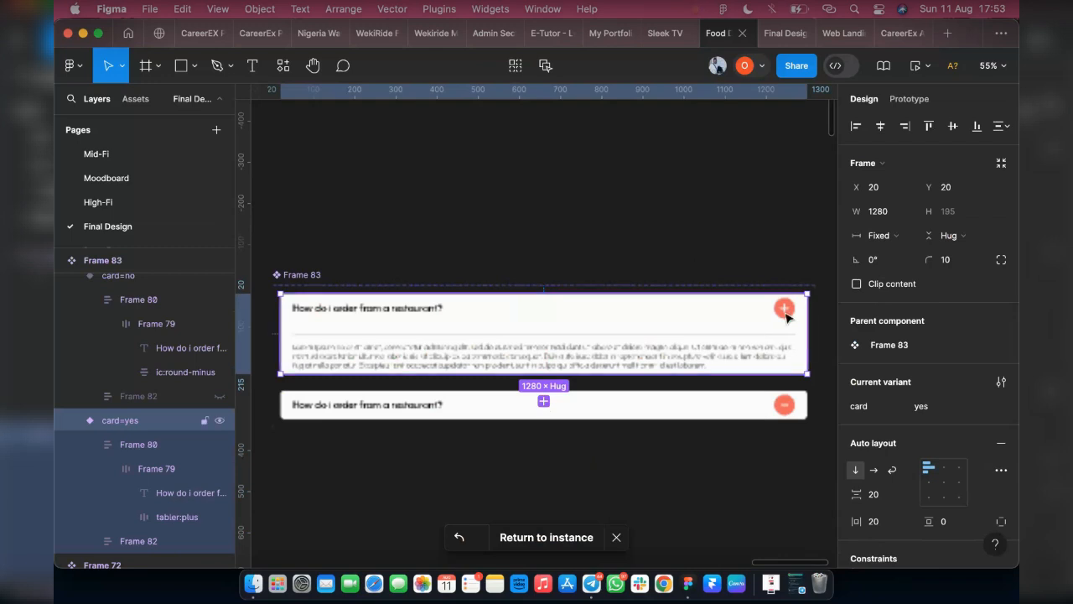
Step: Resize the plus and minus icon frames in both FAQ card variants to 40 × 40
click(788, 317)
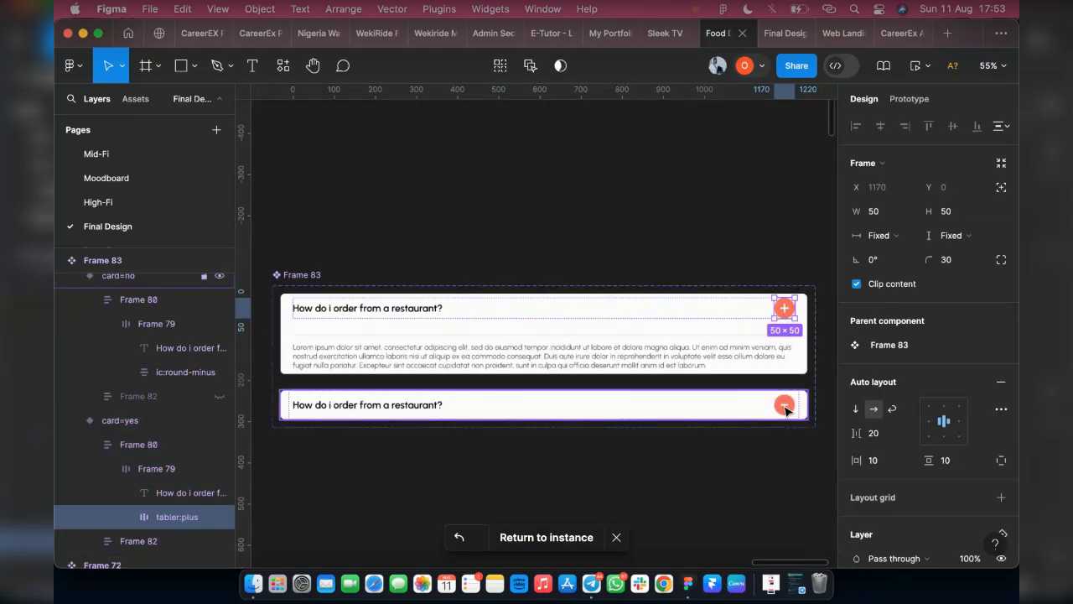
shift+click(786, 410)
shift+click(785, 409)
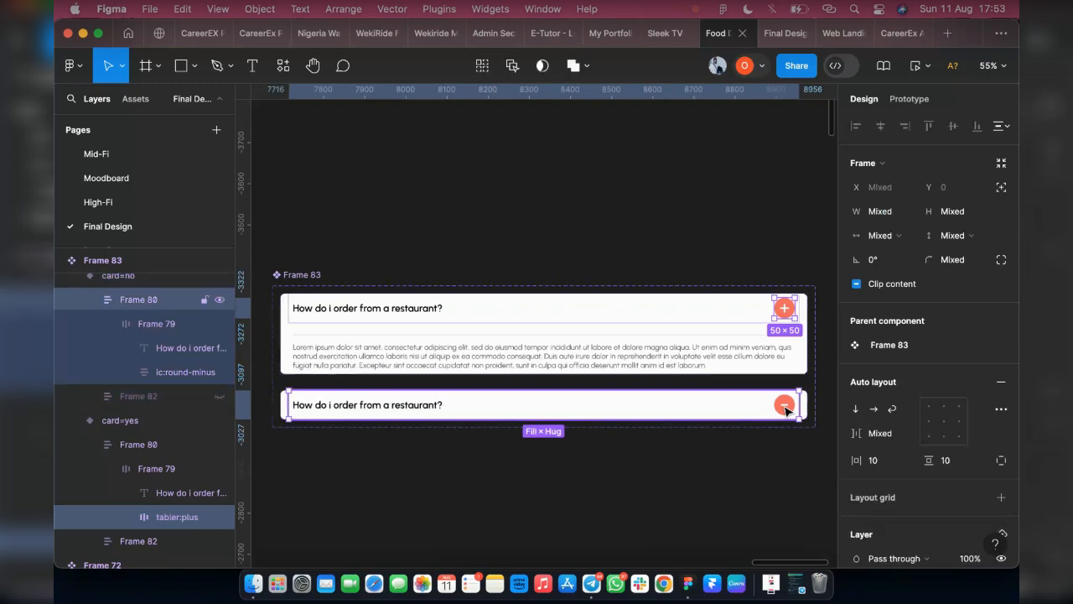
shift+click(785, 409)
shift+click(786, 409)
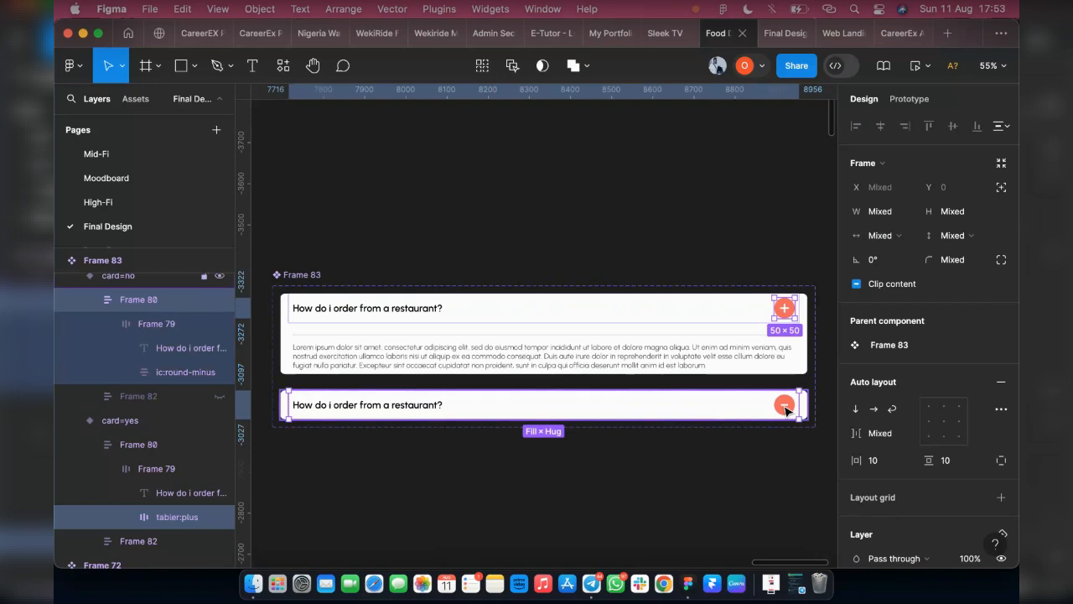
shift+click(786, 409)
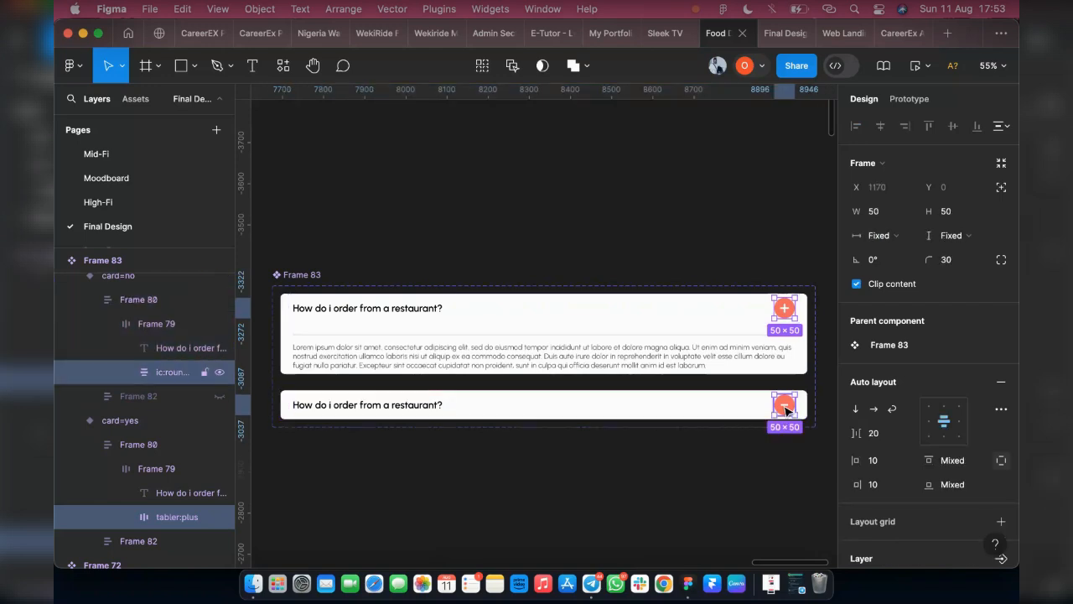
click(877, 218)
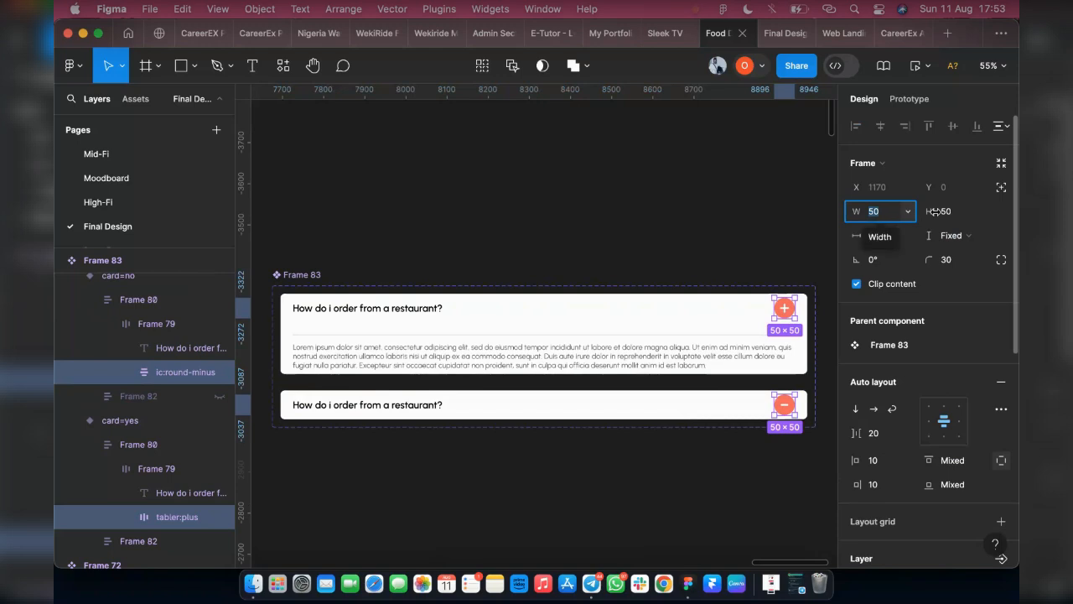
text(40)
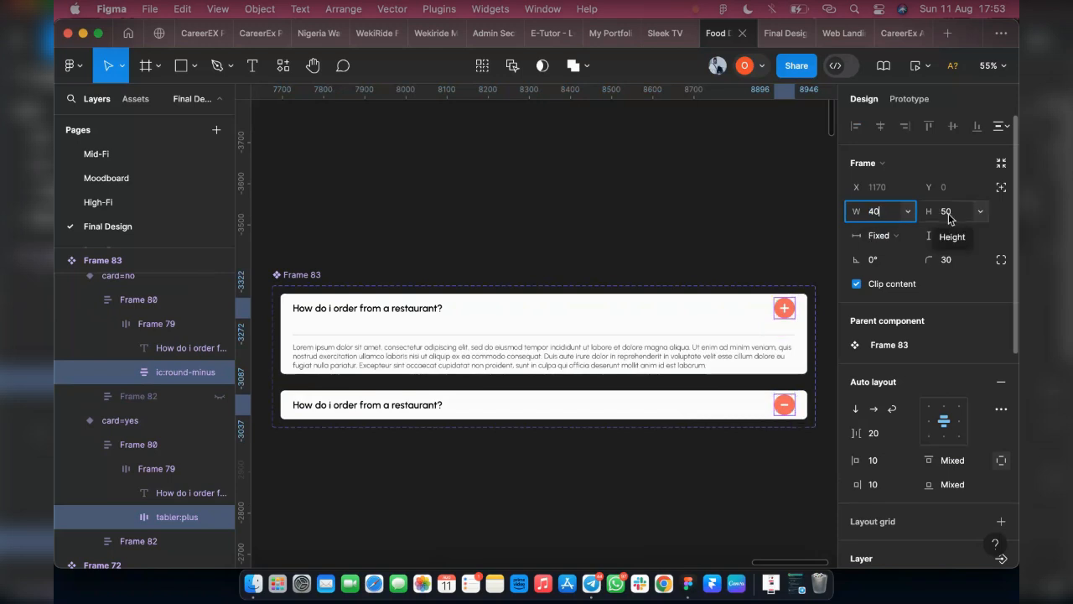
click(948, 215)
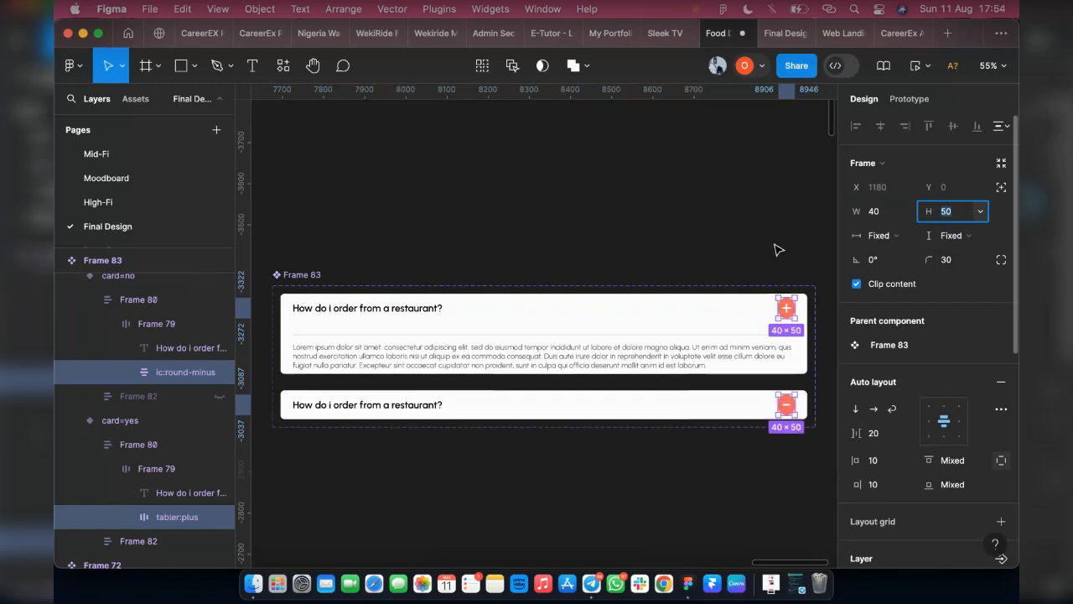
text(40)
key(Return)
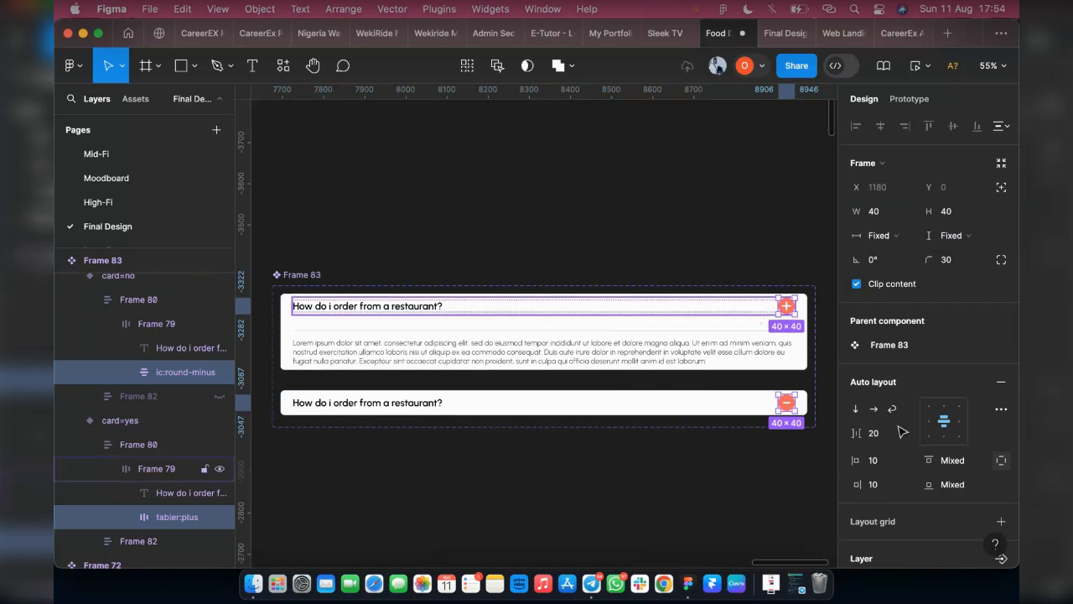
click(530, 474)
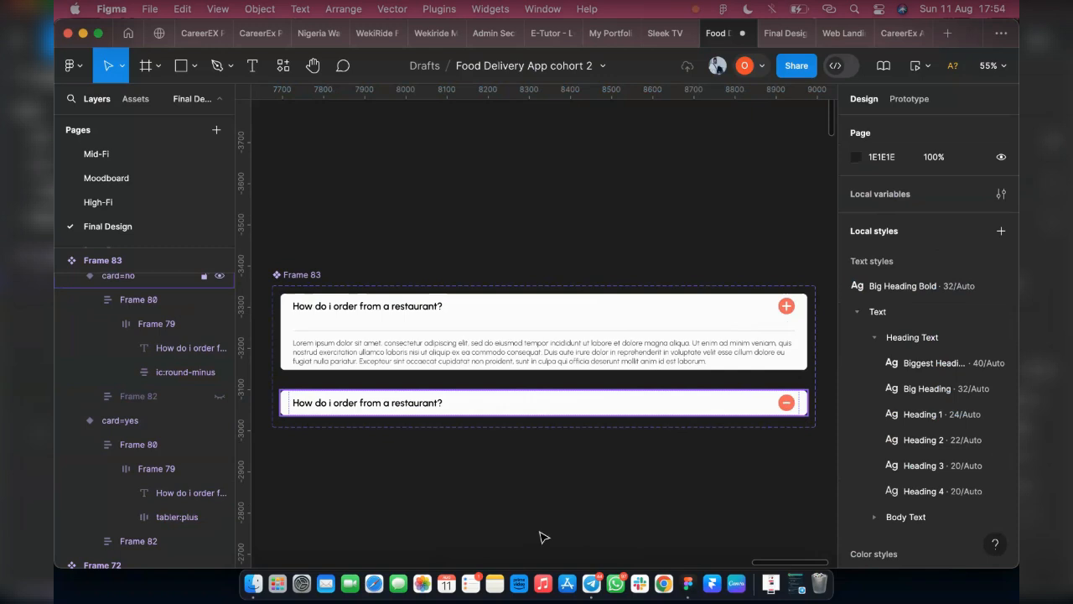
Step: Check the icon frames in both FAQ card variants and return to the component instance on the mobile landing page
click(541, 407)
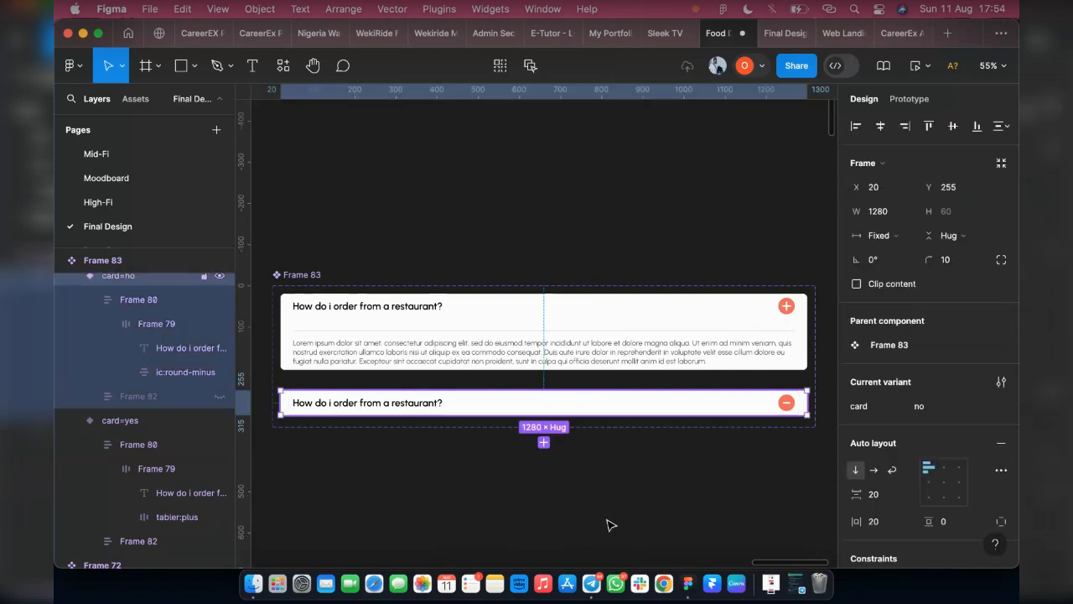
double_click(779, 406)
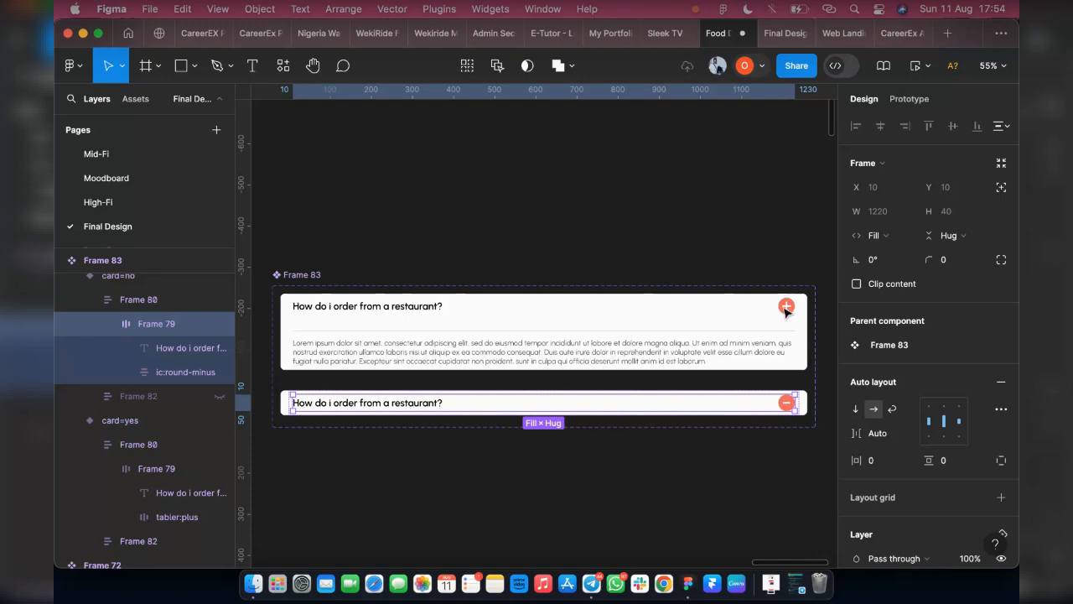
key(super+z)
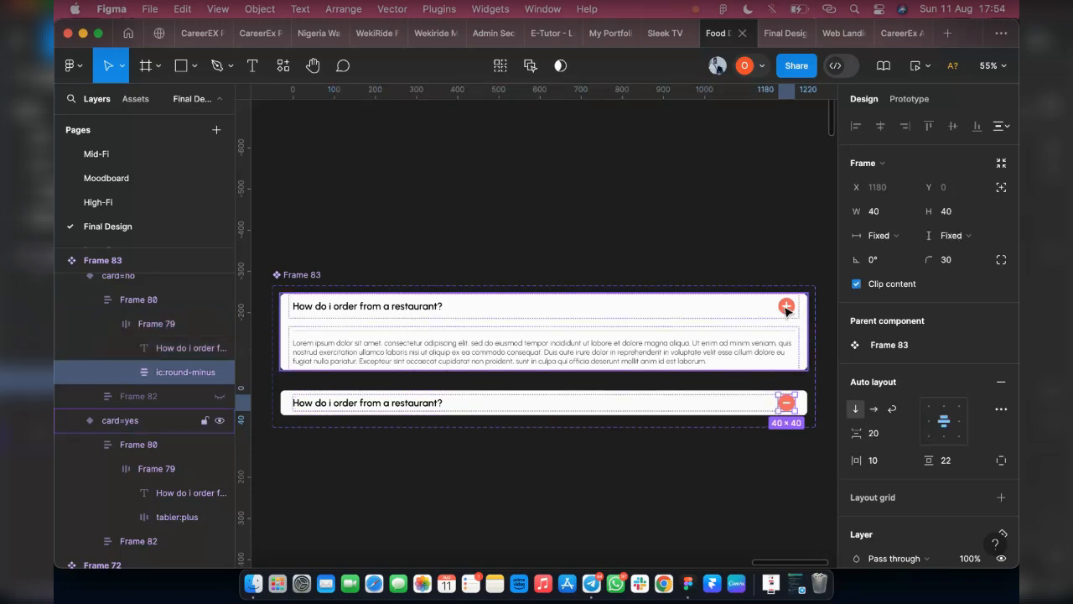
click(785, 308)
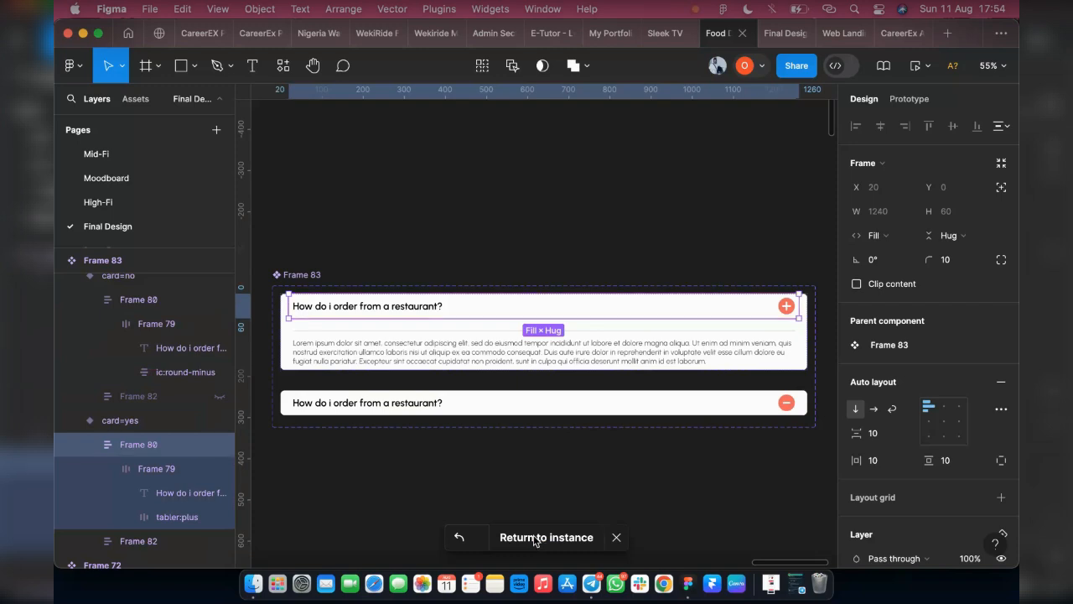
click(535, 537)
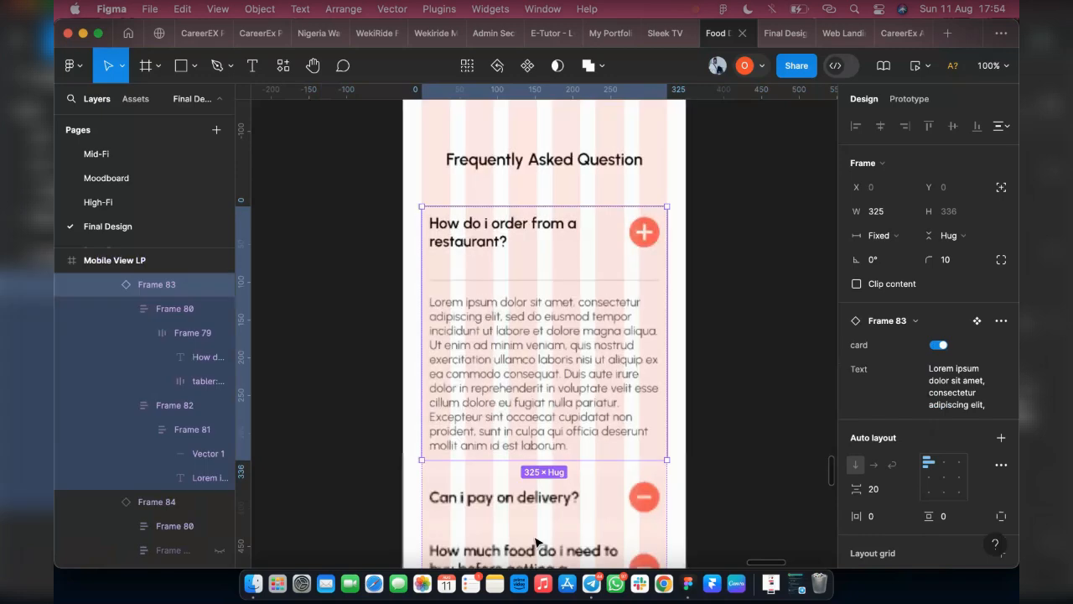
Step: Preview the Mobile View LP frame as a prototype, look through it down to the FAQ section, and close the preview
click(95, 265)
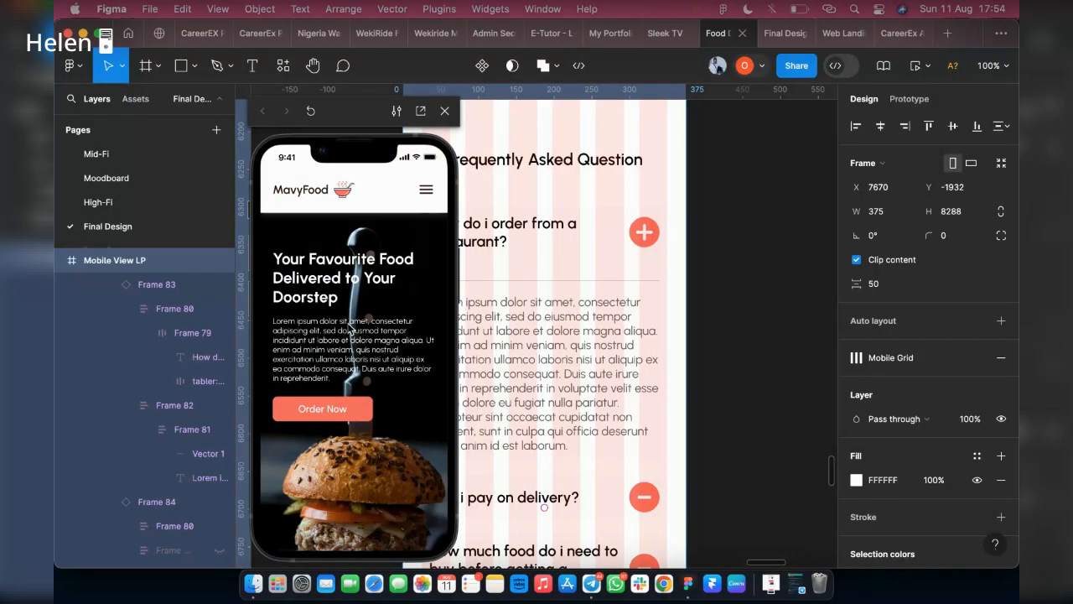
scroll(362, 342, down, 3)
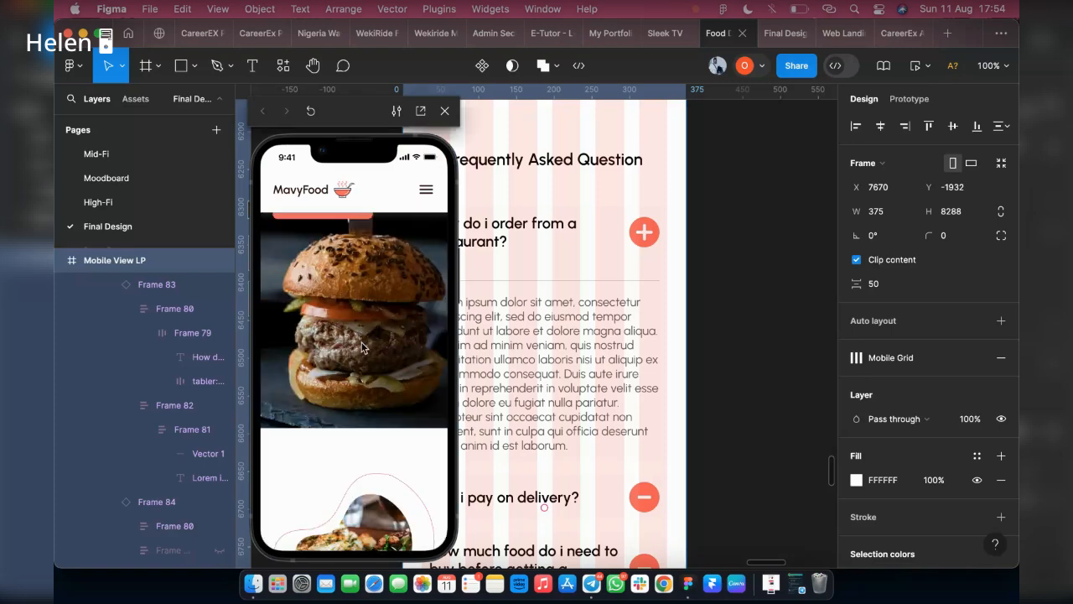
scroll(364, 344, down, 3)
scroll(369, 351, down, 5)
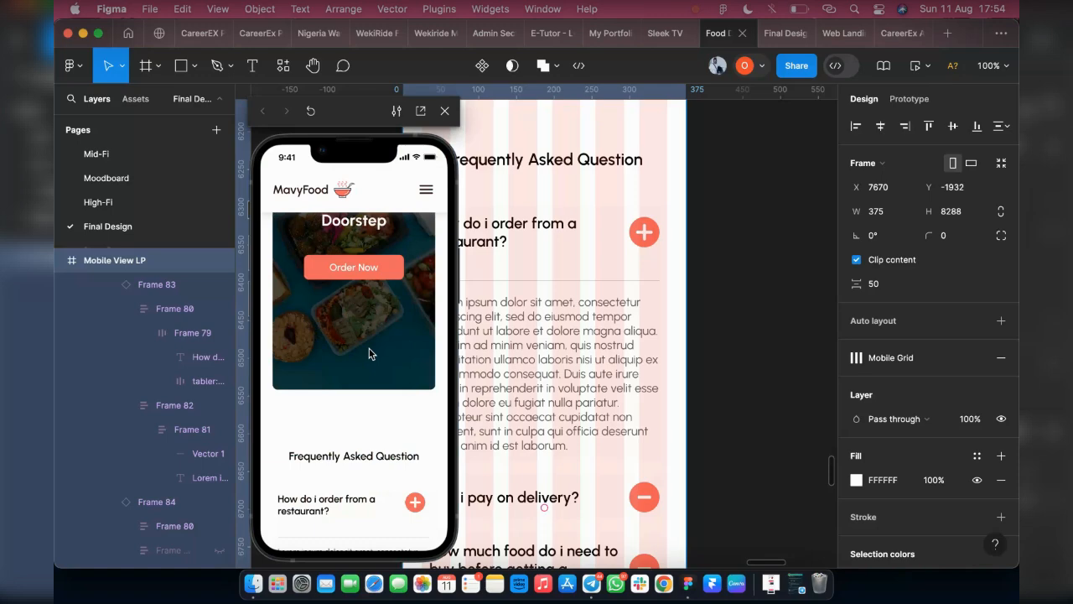
scroll(369, 353, down, 4)
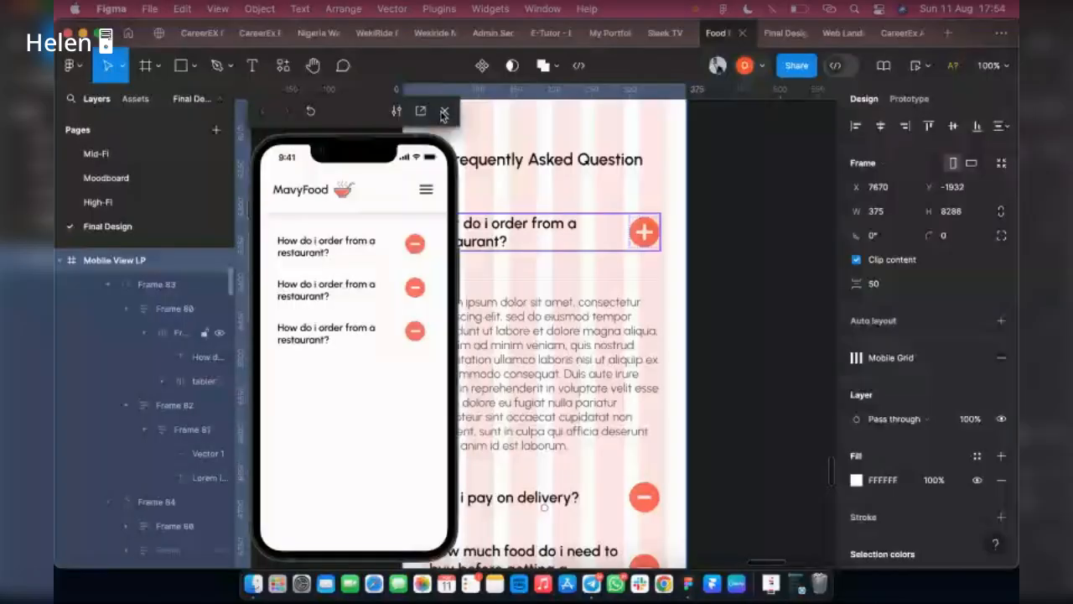
click(445, 110)
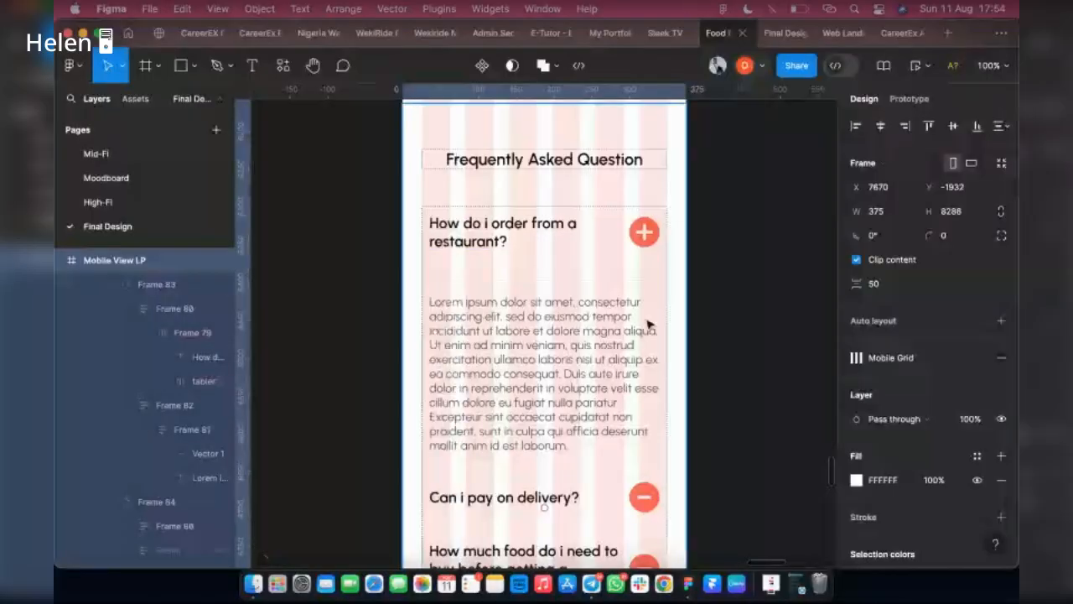
Step: Duplicate the desktop landing page's footer and place the copy on the empty canvas just below the original
scroll(640, 343, down, 3)
scroll(376, 362, down, 3)
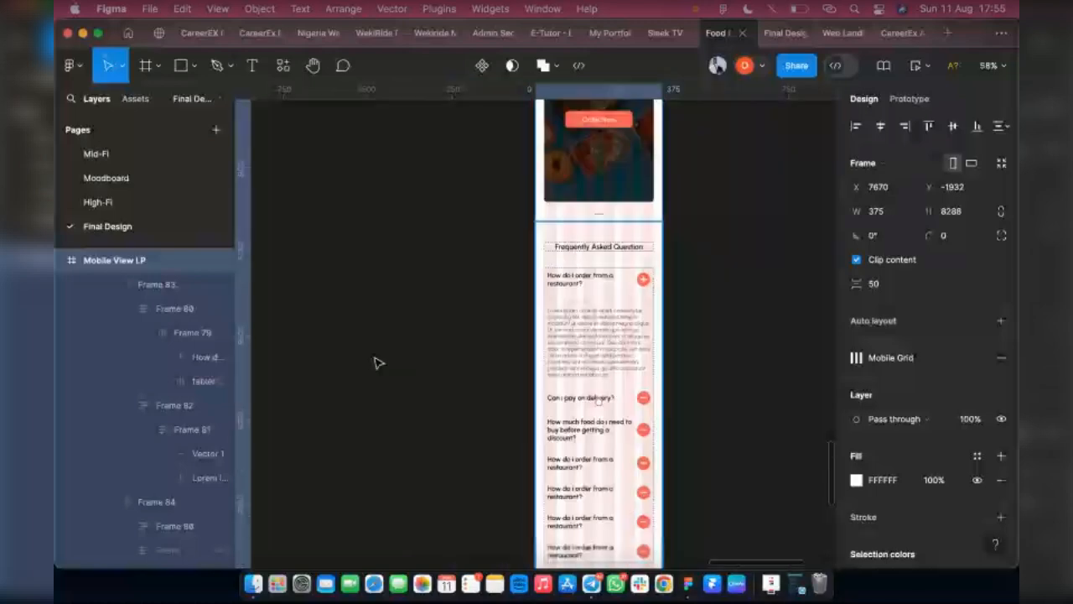
scroll(376, 362, up, 3)
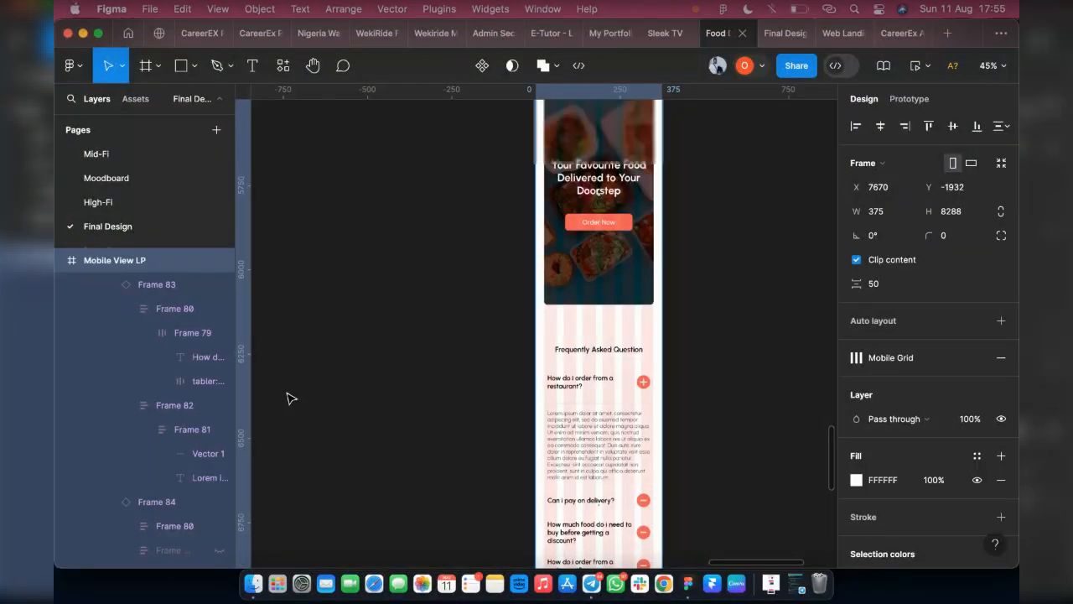
scroll(291, 398, up, 2)
scroll(291, 398, left, 2)
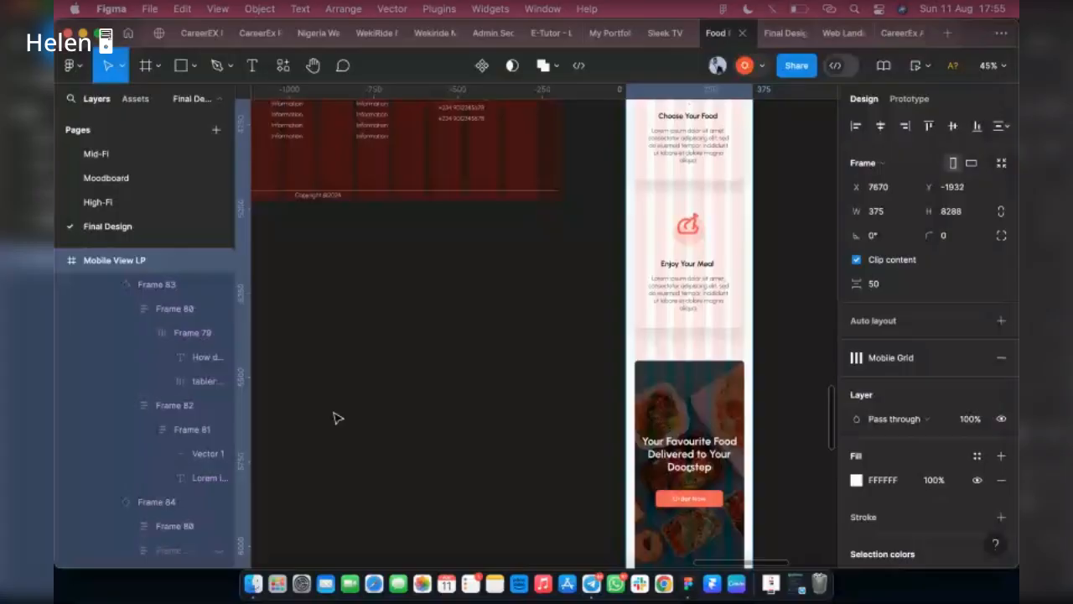
scroll(480, 259, up, 2)
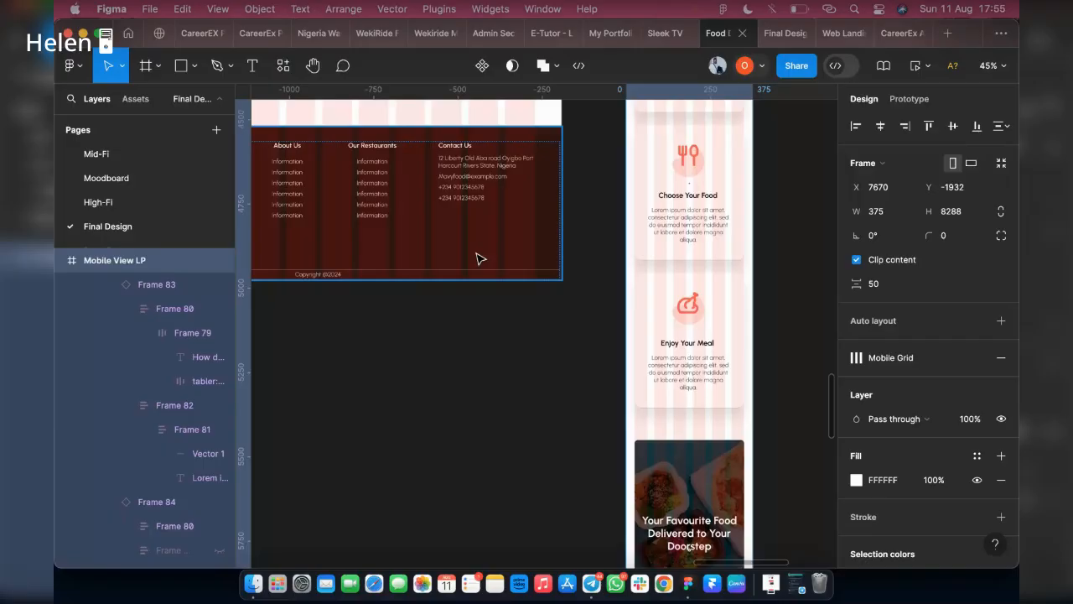
click(479, 257)
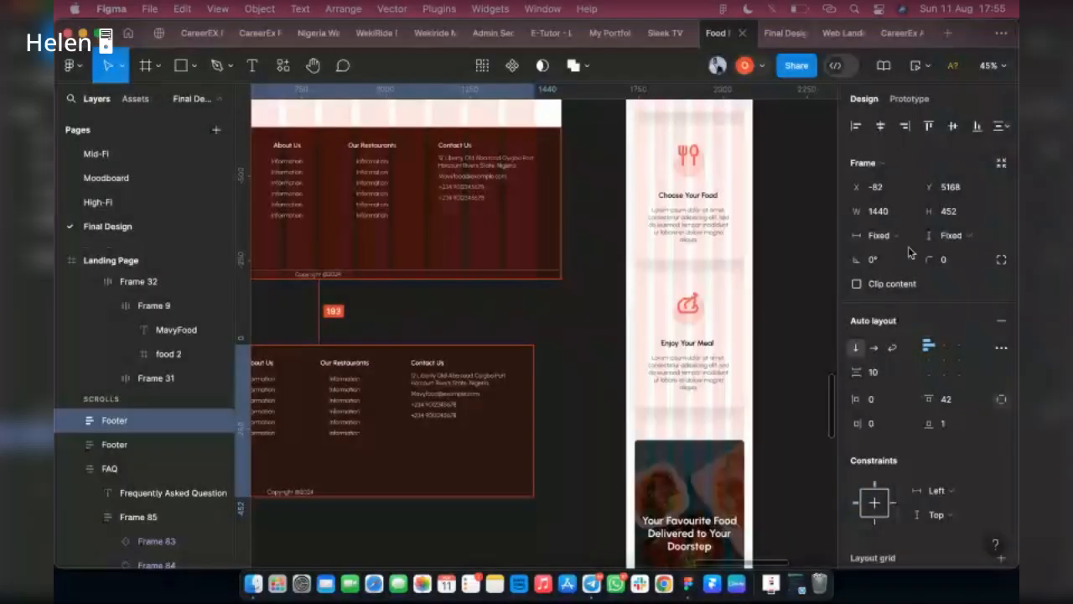
click(910, 99)
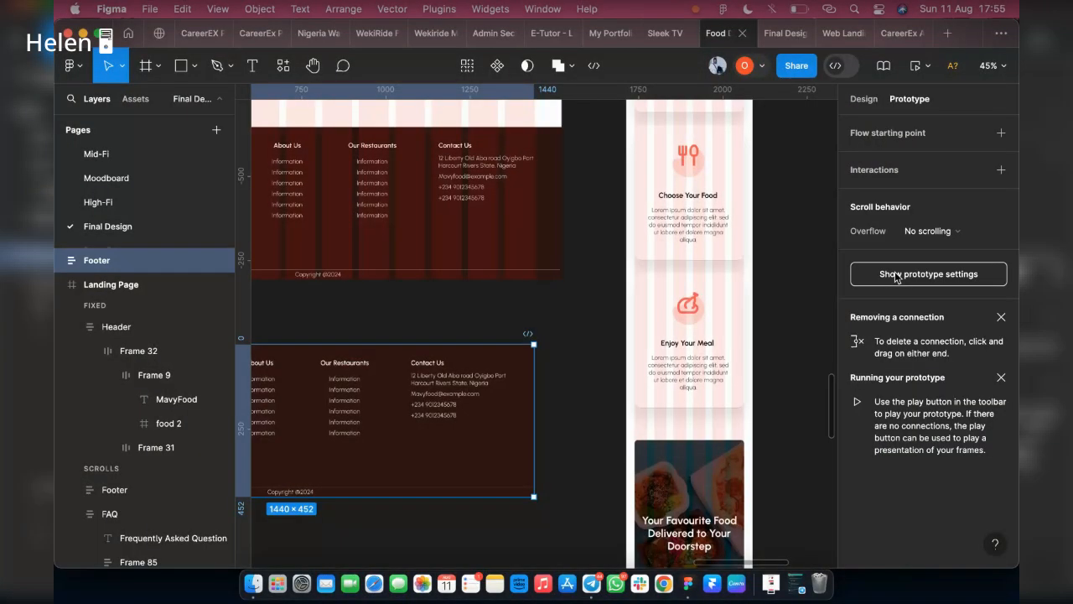
click(897, 275)
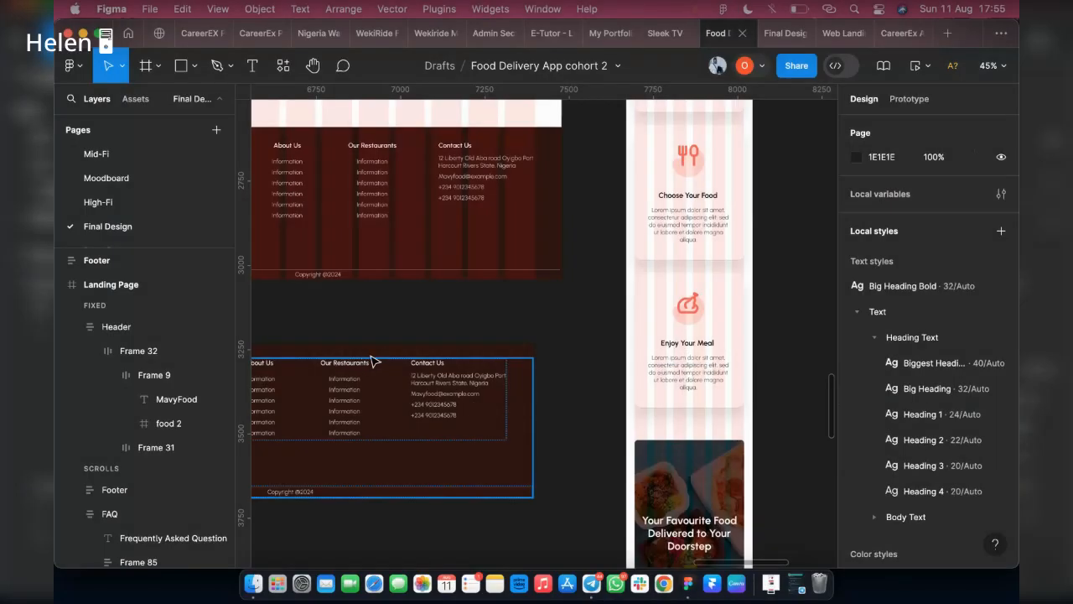
Step: Stretch the footer copy downward to a height of about 1091 px, keeping its width
scroll(373, 360, left, 3)
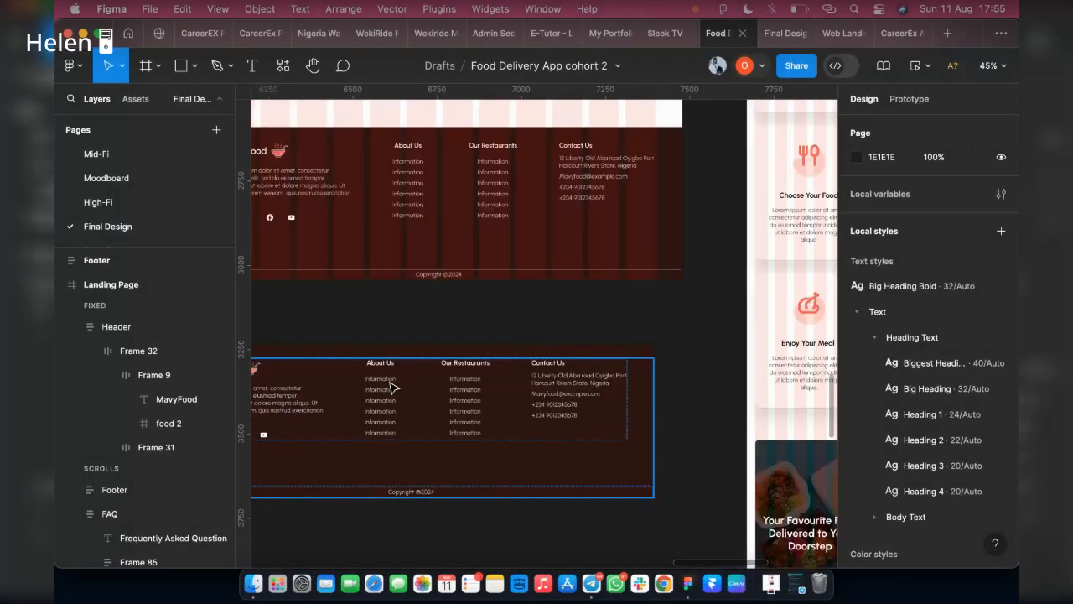
click(450, 365)
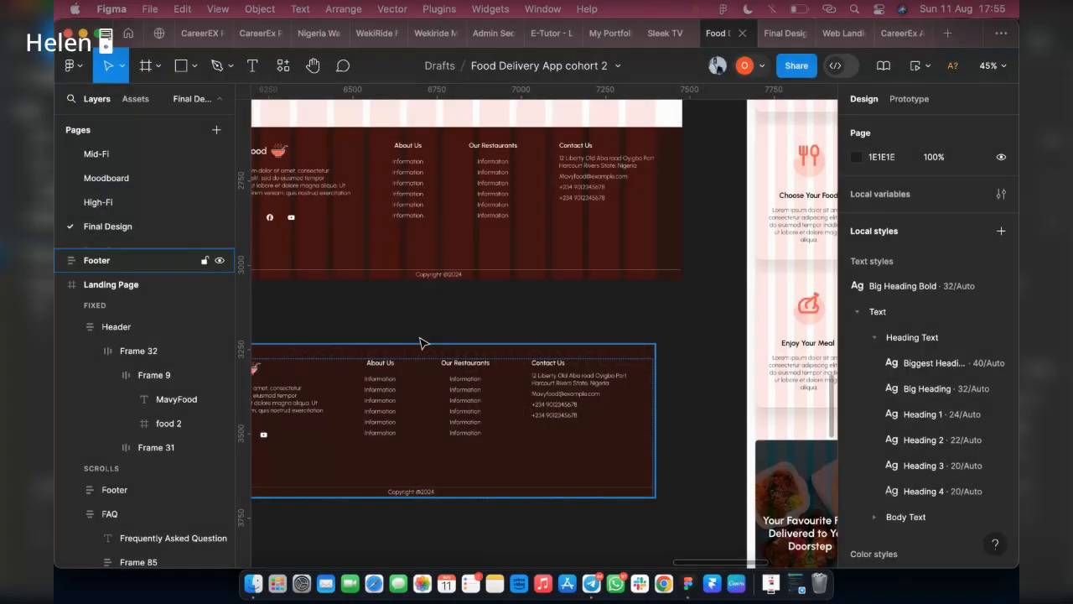
scroll(421, 343, left, 5)
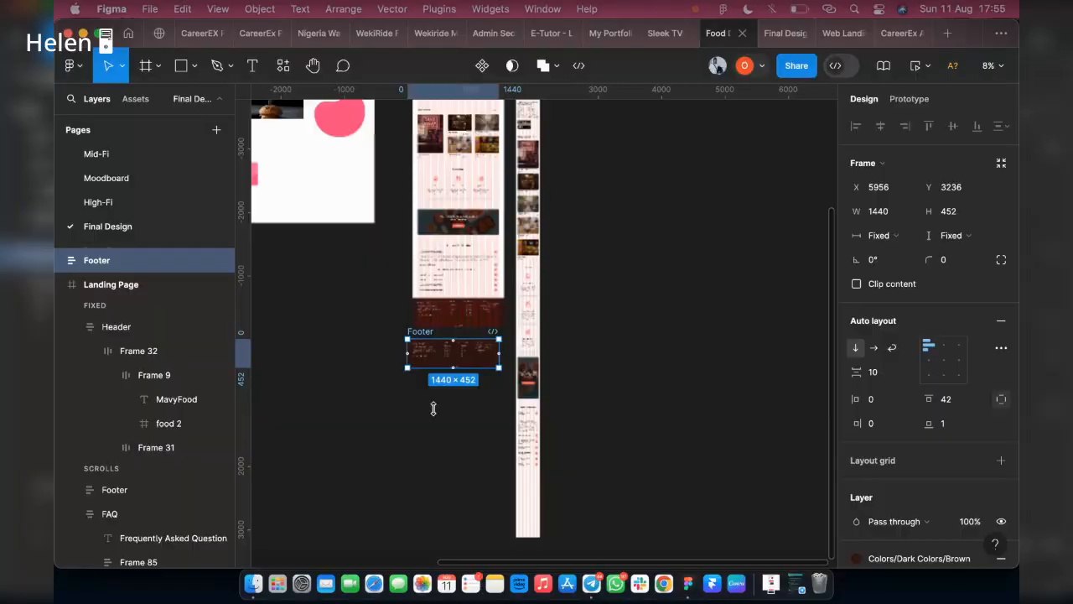
drag(433, 408, 434, 408)
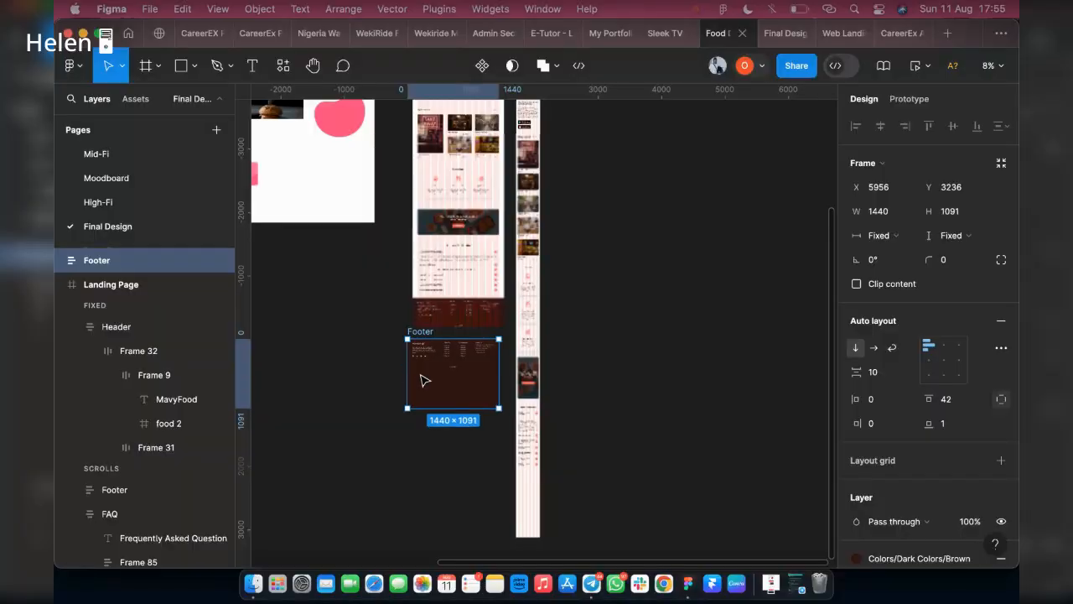
Step: In the footer copy, stack the three link and contact columns vertically and place the brand block above them using vertical auto layout
scroll(423, 381, up, 2)
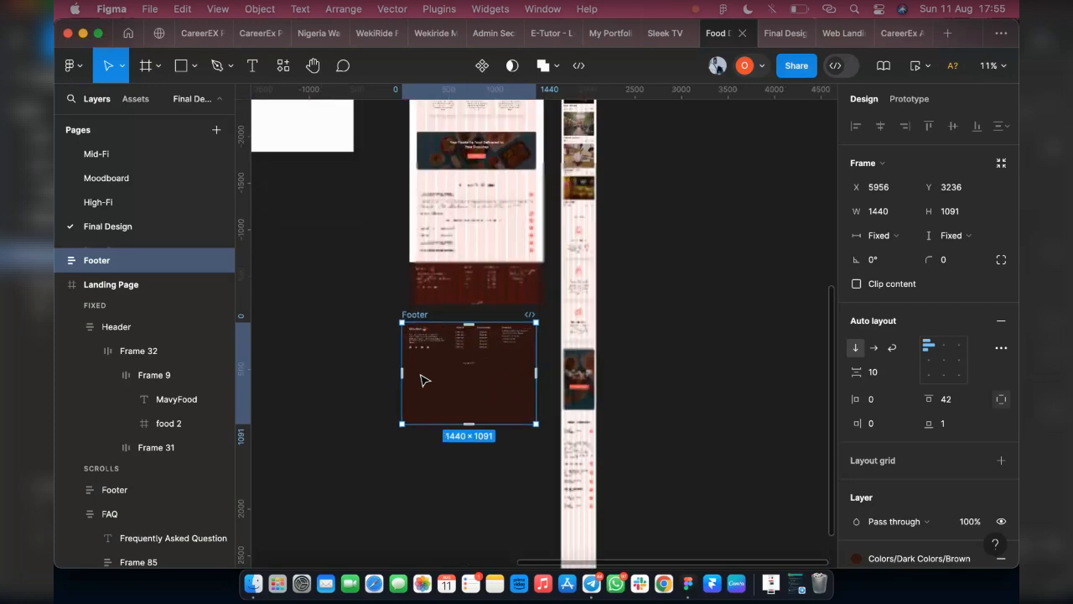
scroll(514, 332, up, 1)
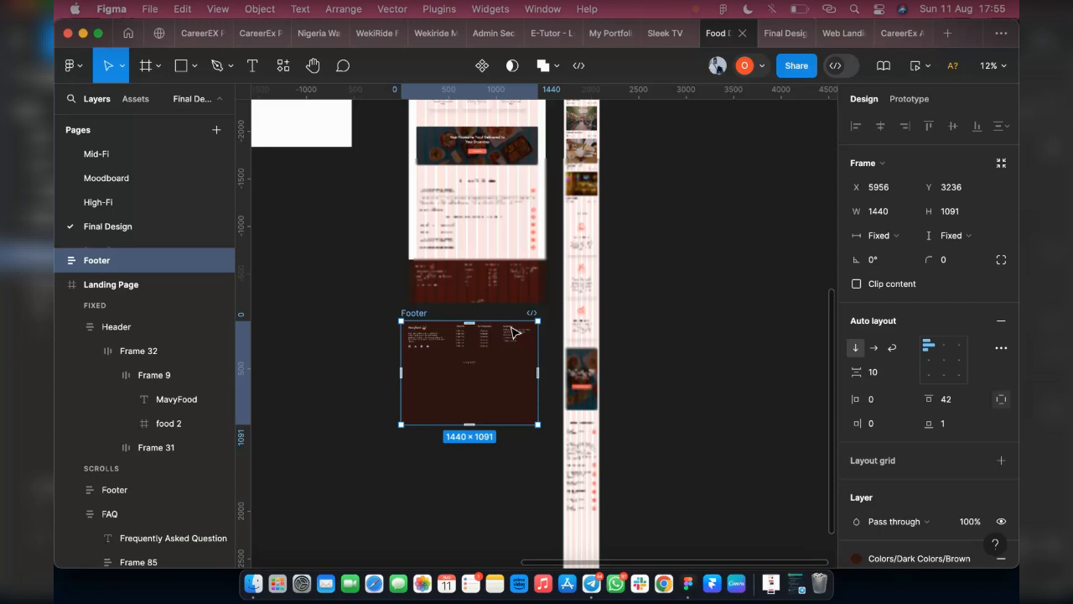
scroll(514, 332, up, 3)
super+click(506, 328)
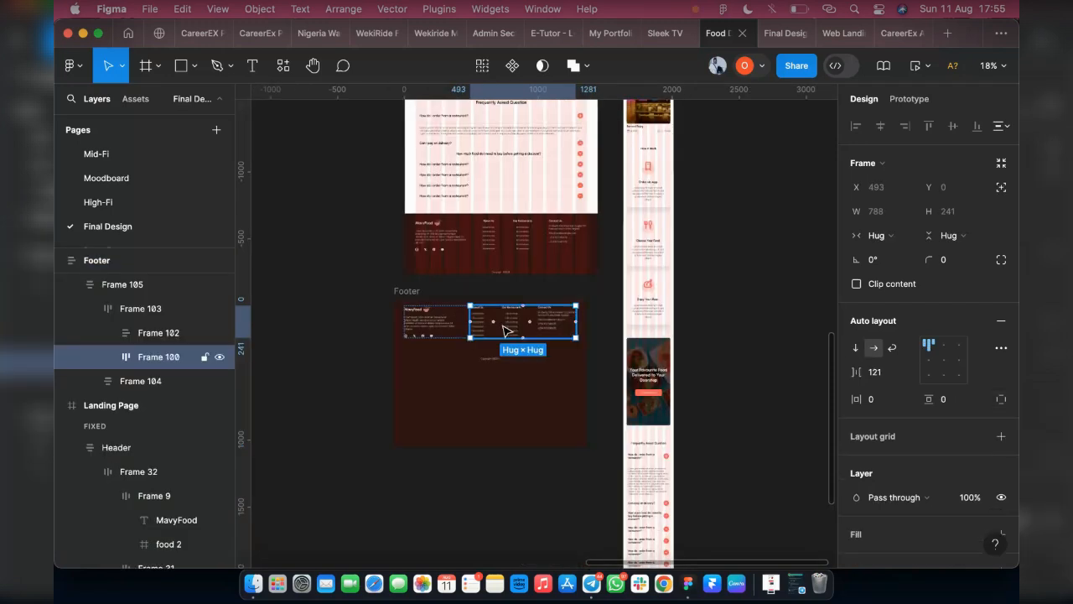
scroll(505, 330, up, 1)
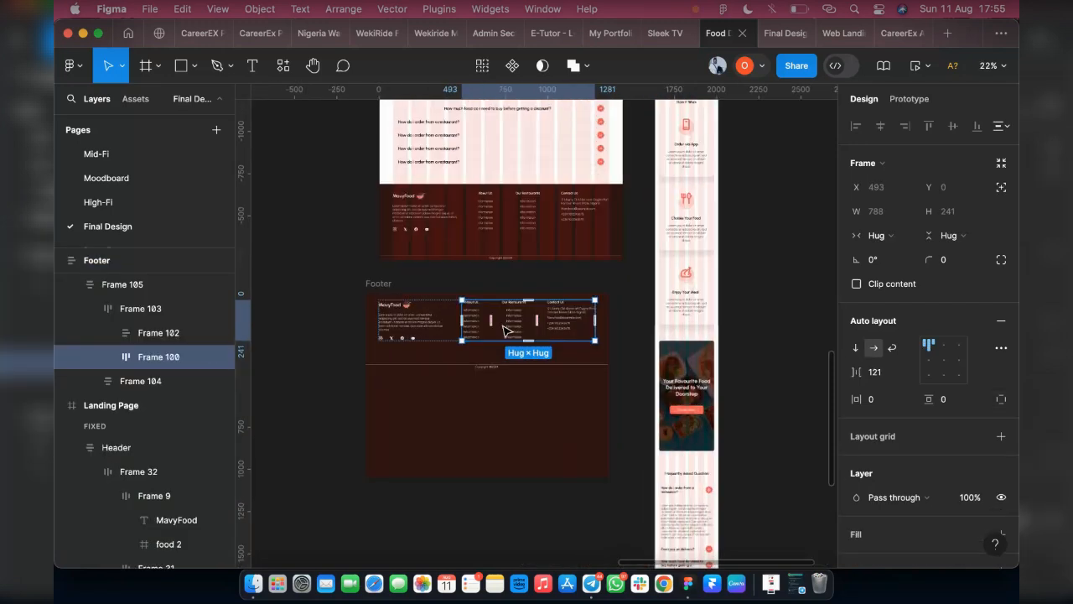
scroll(506, 329, up, 1)
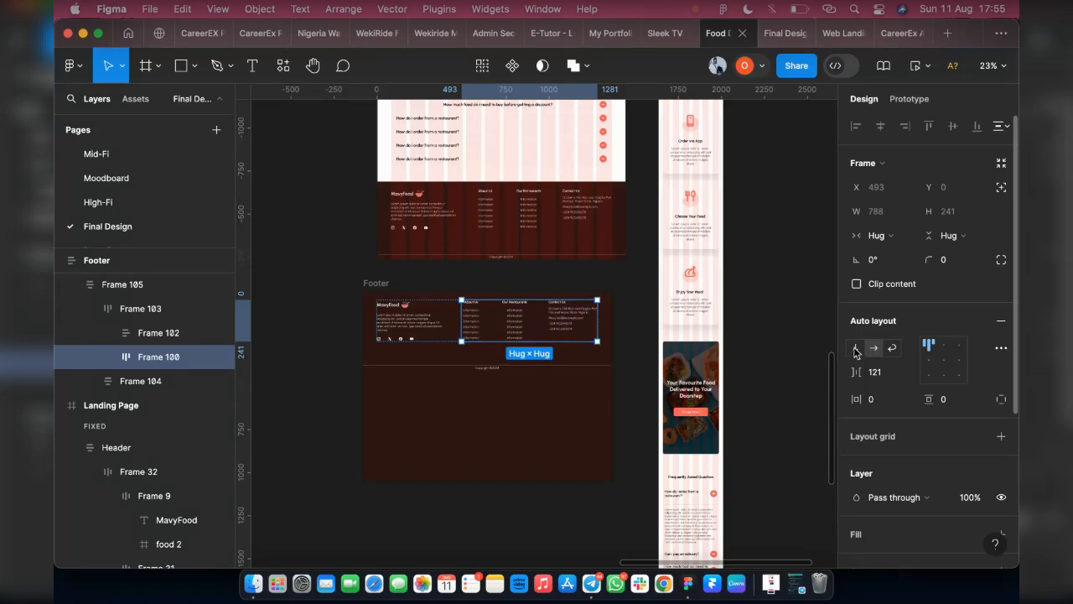
click(856, 348)
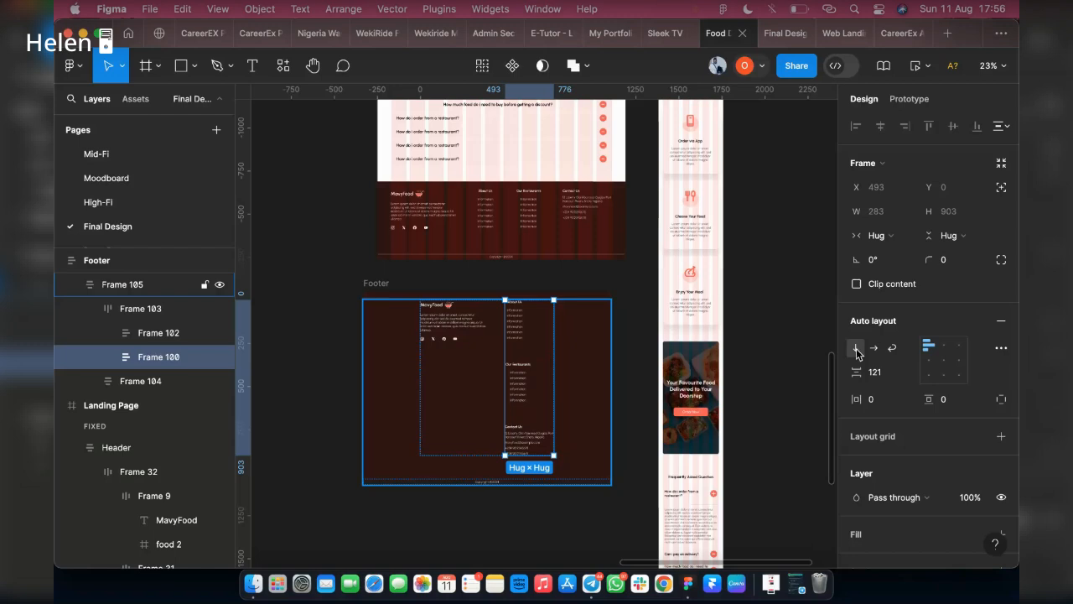
click(480, 401)
key(shift+v)
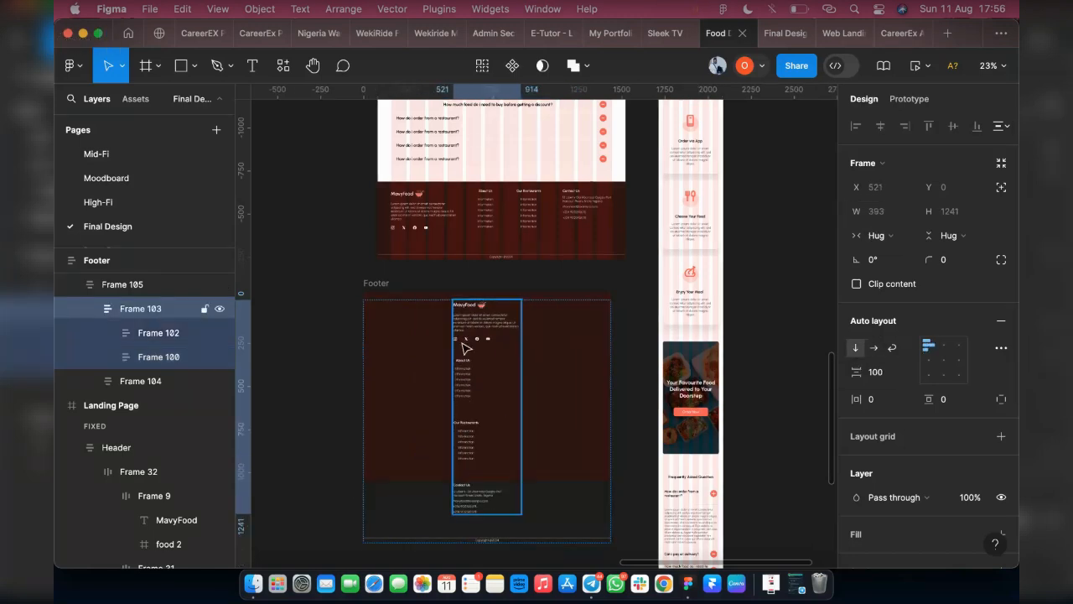
Step: Apply the Medium Body R text style to the description paragraph under the logo in the footer copy
scroll(466, 349, up, 5)
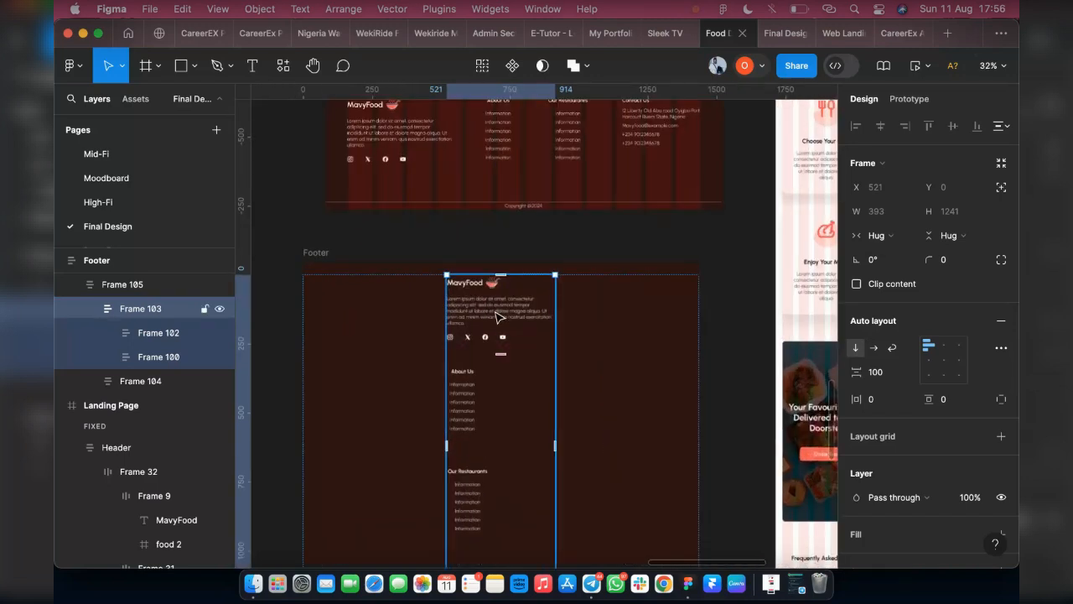
click(497, 316)
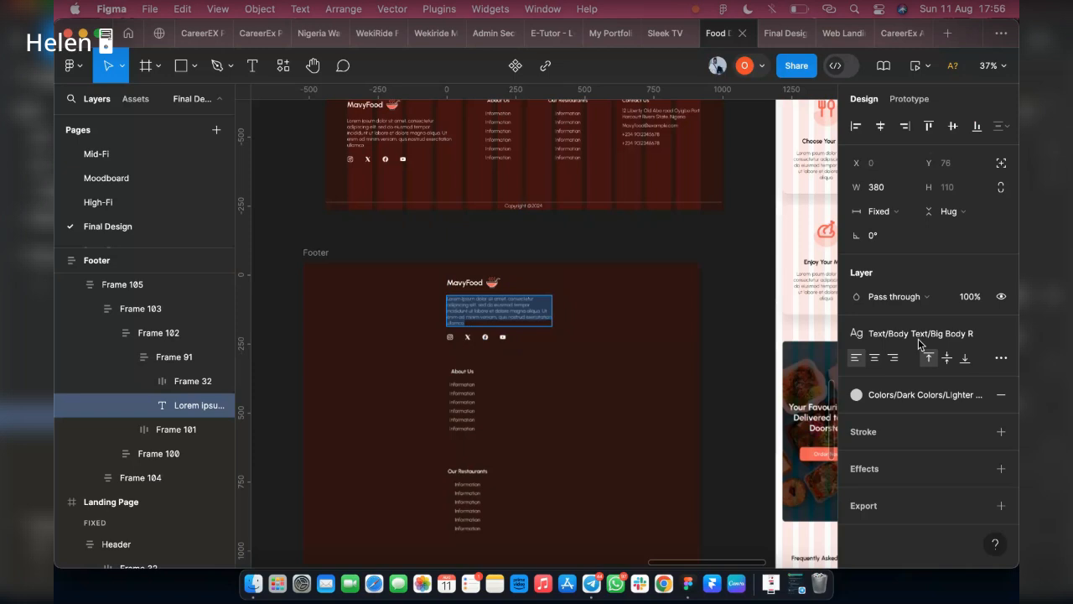
click(920, 335)
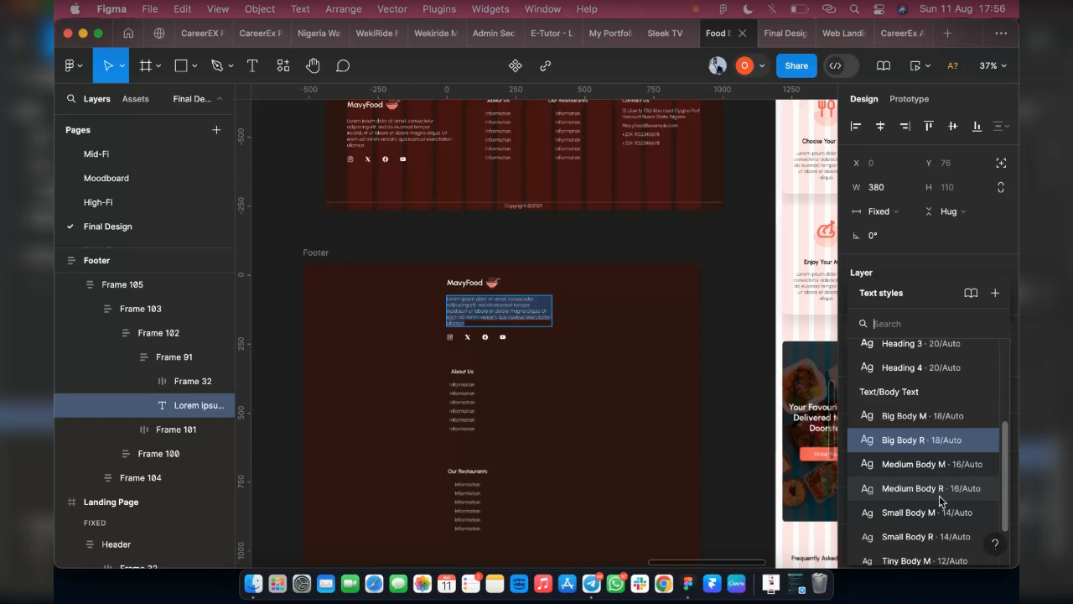
key(Escape)
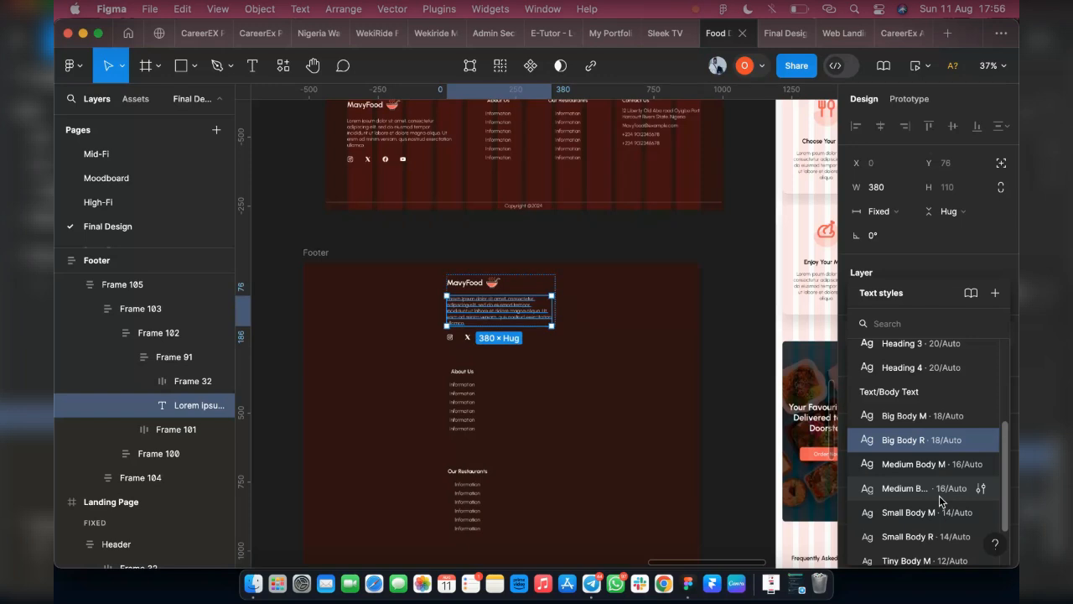
click(940, 493)
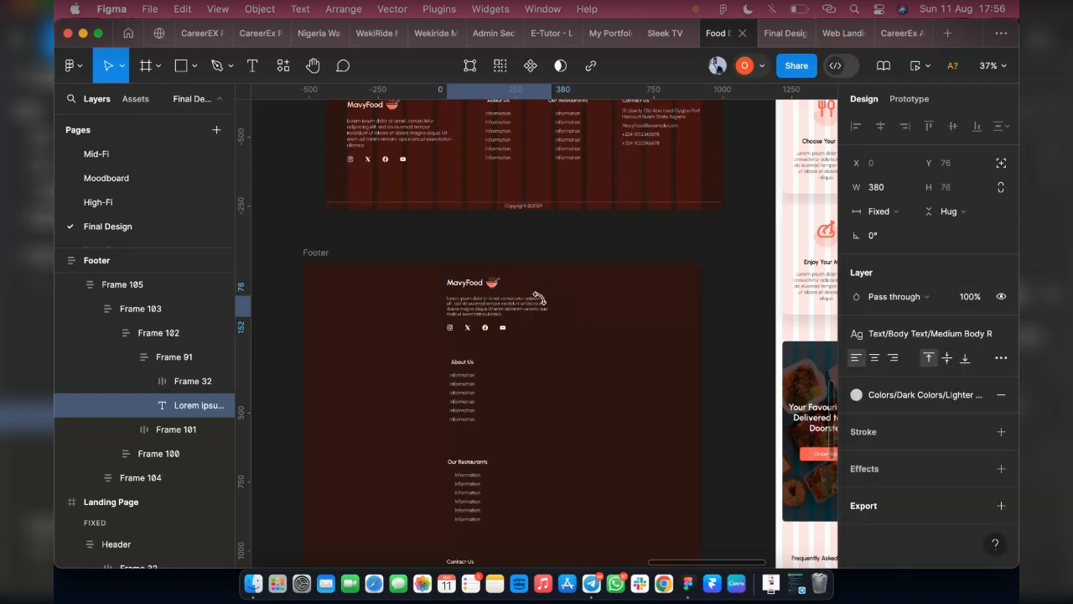
Step: Narrow the footer's description text box to about 257 px so its lines wrap within a mobile width
drag(553, 306, 519, 305)
key(super+shift+Left)
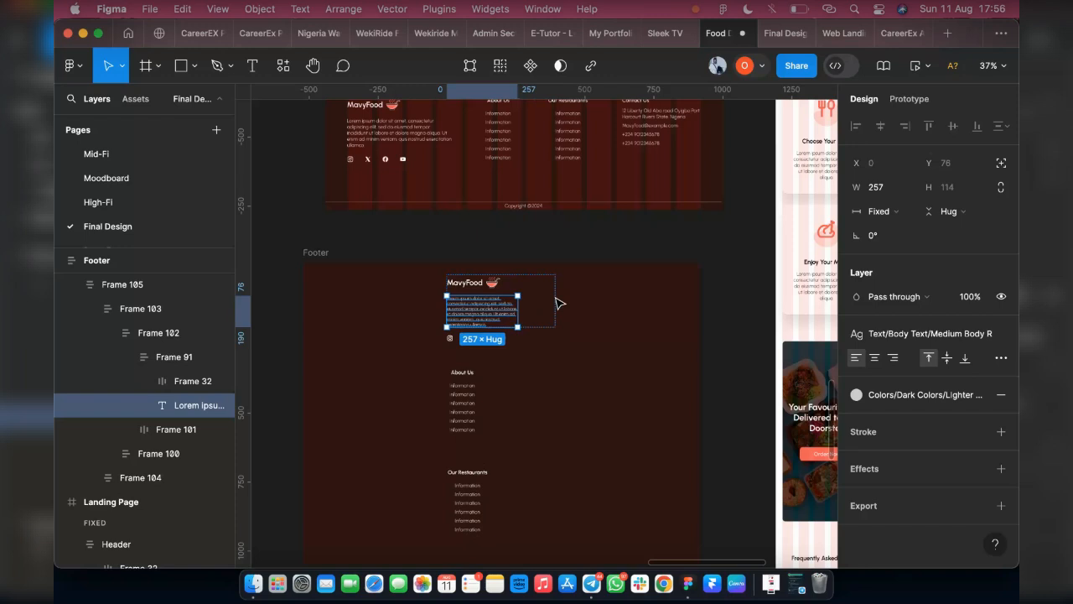
key(super+Left)
key(super+Left)
key(super+Left)
Step: Narrow the frame around the logo and description to about 274 px, and reduce the width of the brand block enclosing it
click(561, 307)
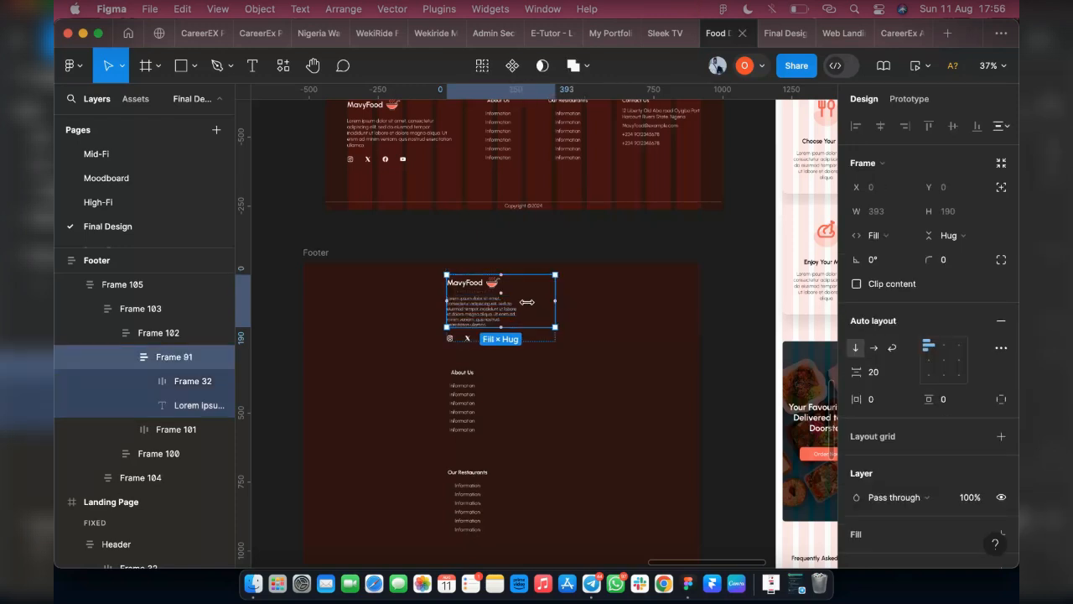
drag(530, 302, 517, 302)
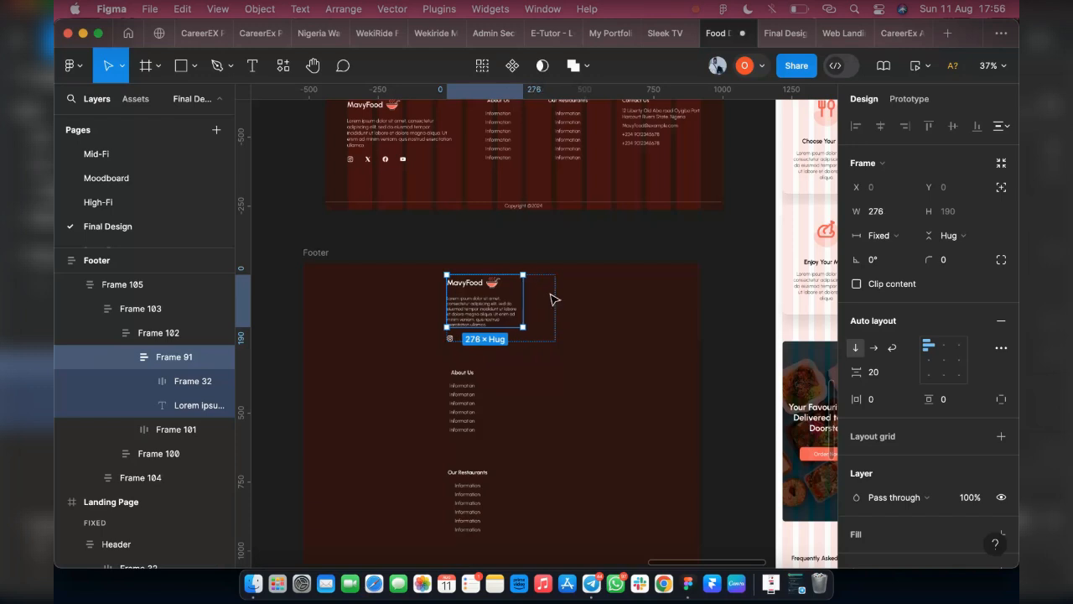
key(super+Left)
key(super+Left)
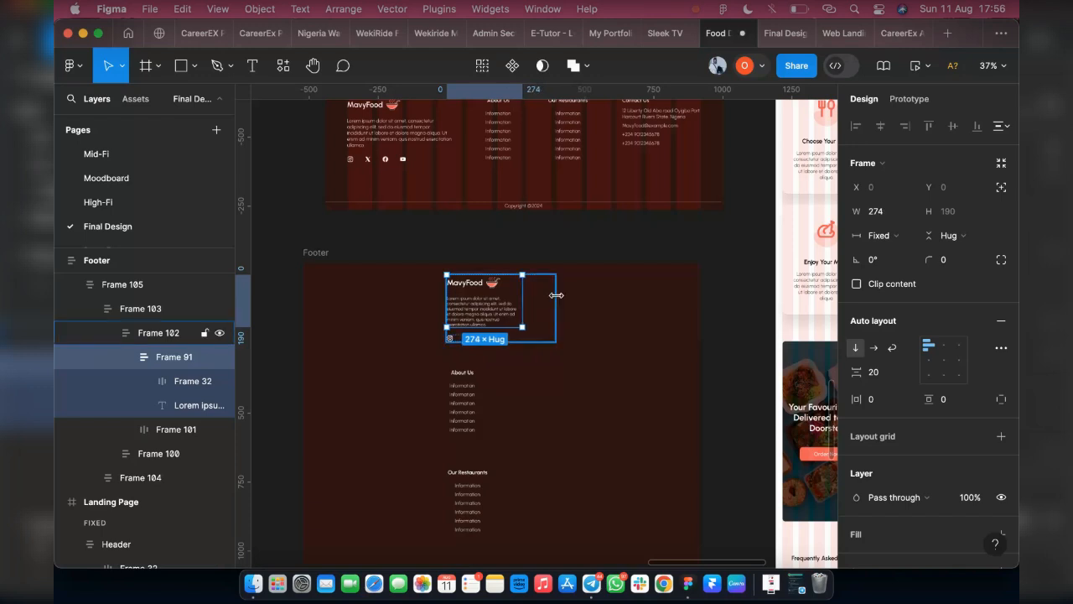
click(543, 296)
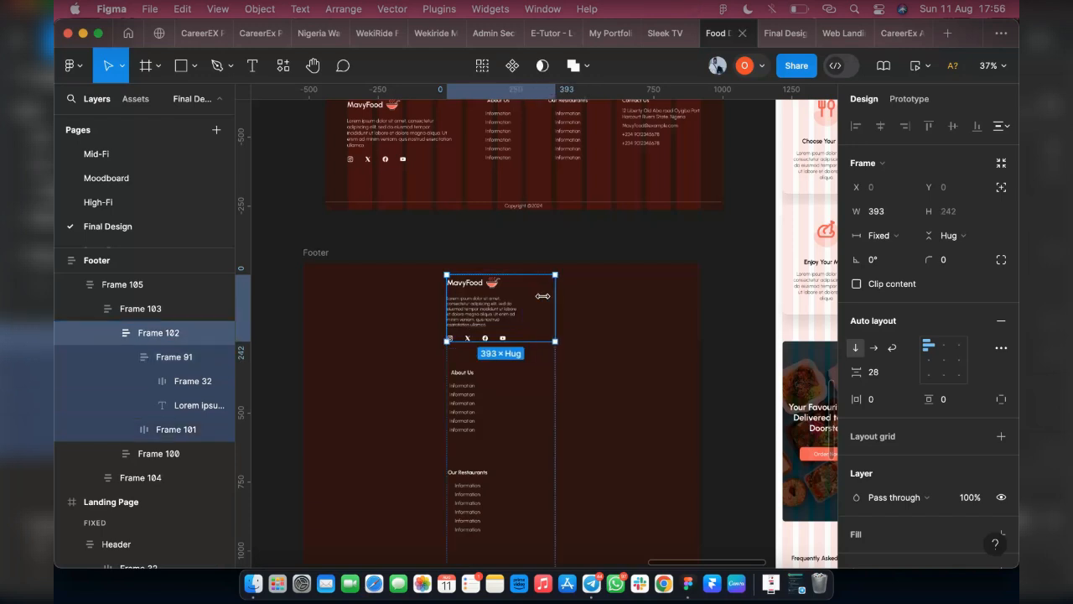
drag(555, 296, 541, 296)
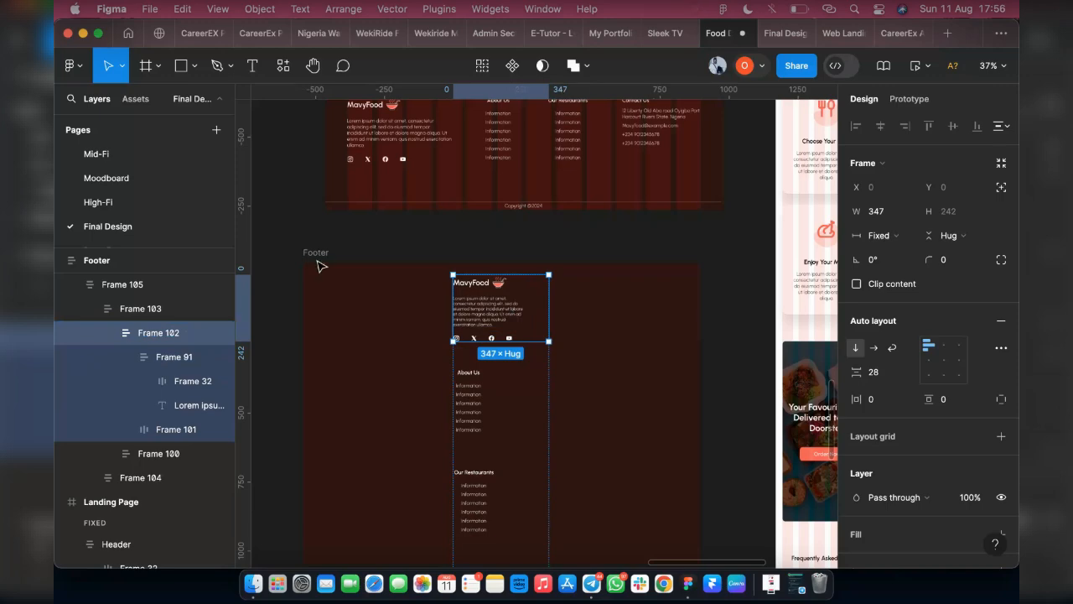
key(super+z)
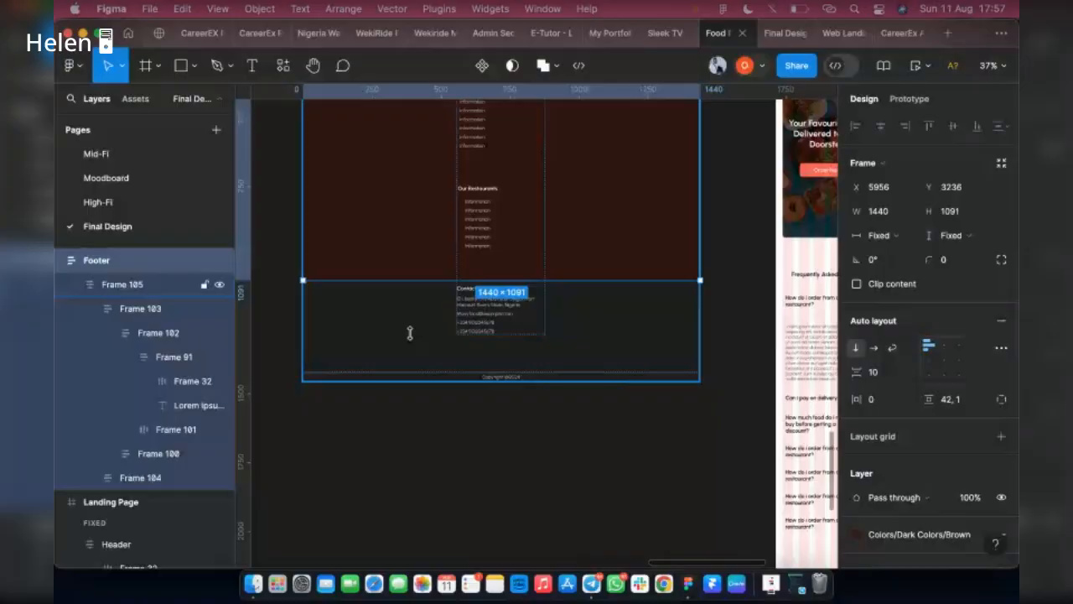
Step: Stretch the footer copy to about 1456 px high to hold all its content, and set its width to 375
drag(410, 333, 410, 384)
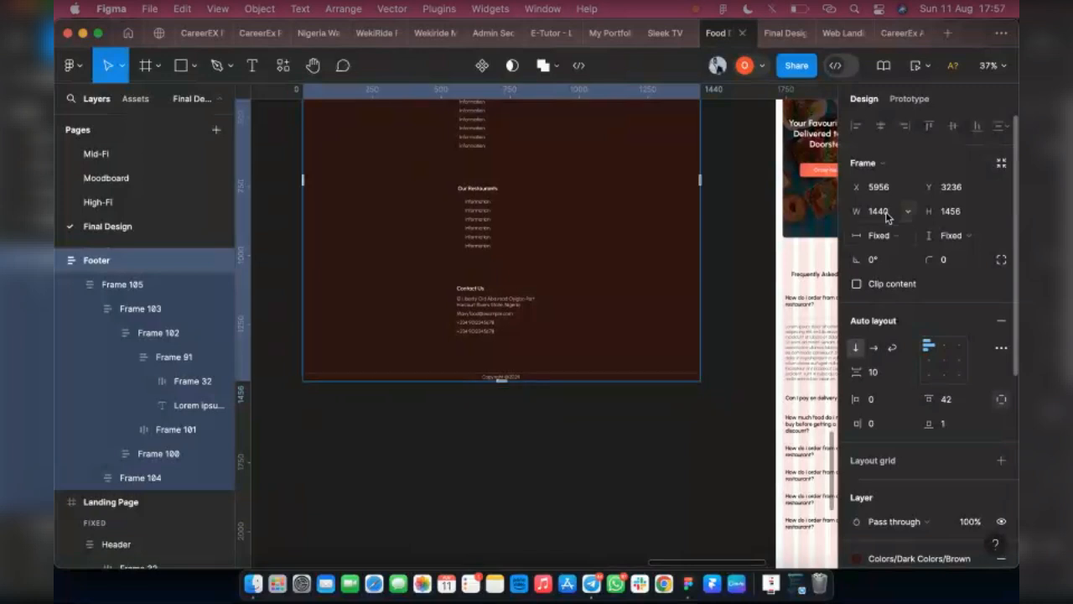
click(887, 215)
text(375)
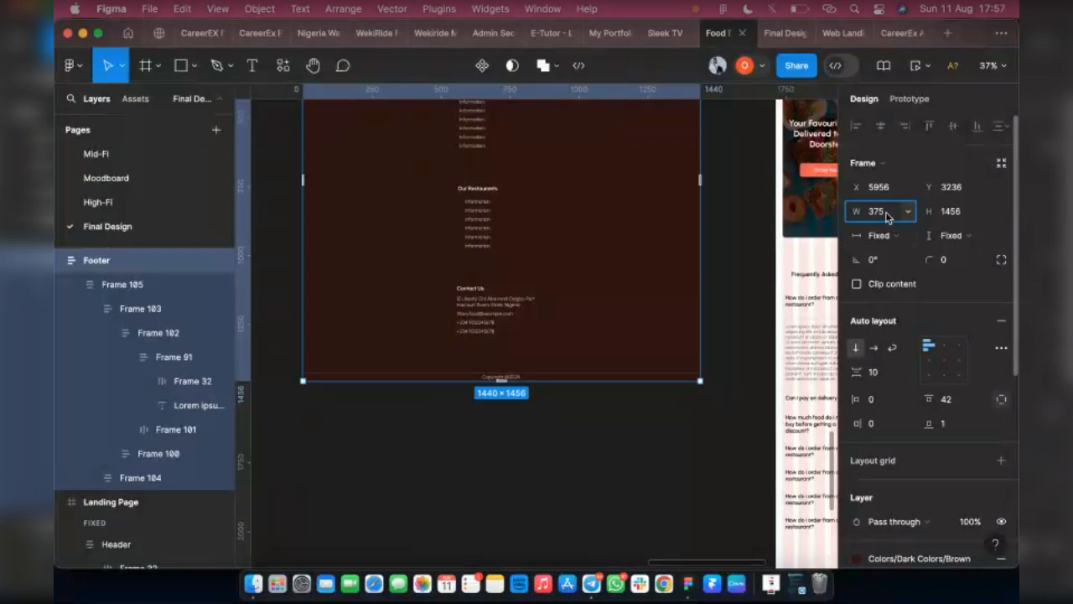
key(Return)
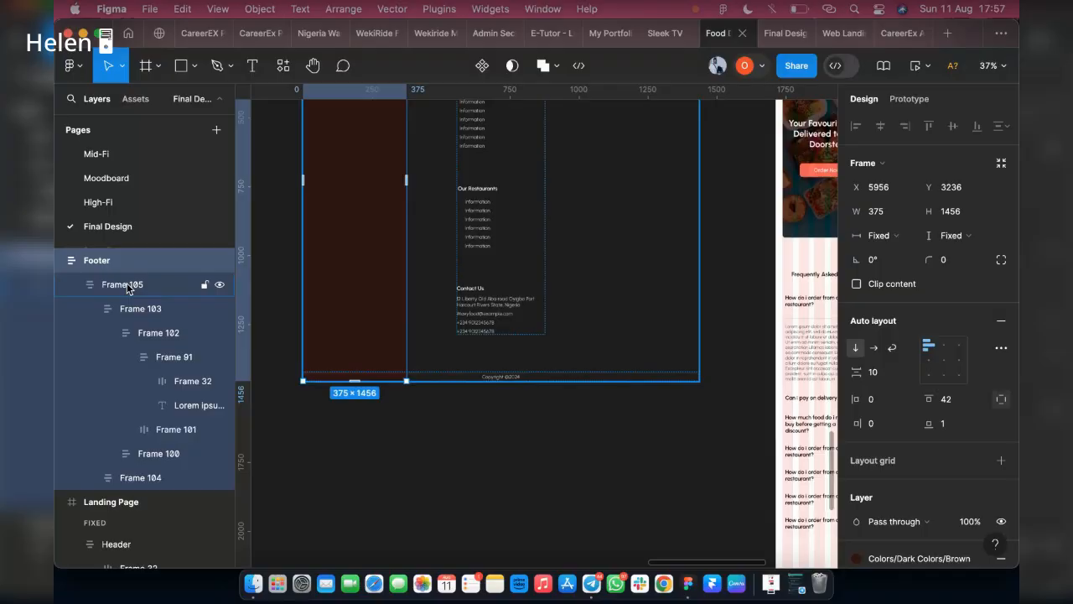
Step: Set the footer's inner content frame (Frame 105) to 375 wide and make the divider line above the copyright text fill its container
click(127, 287)
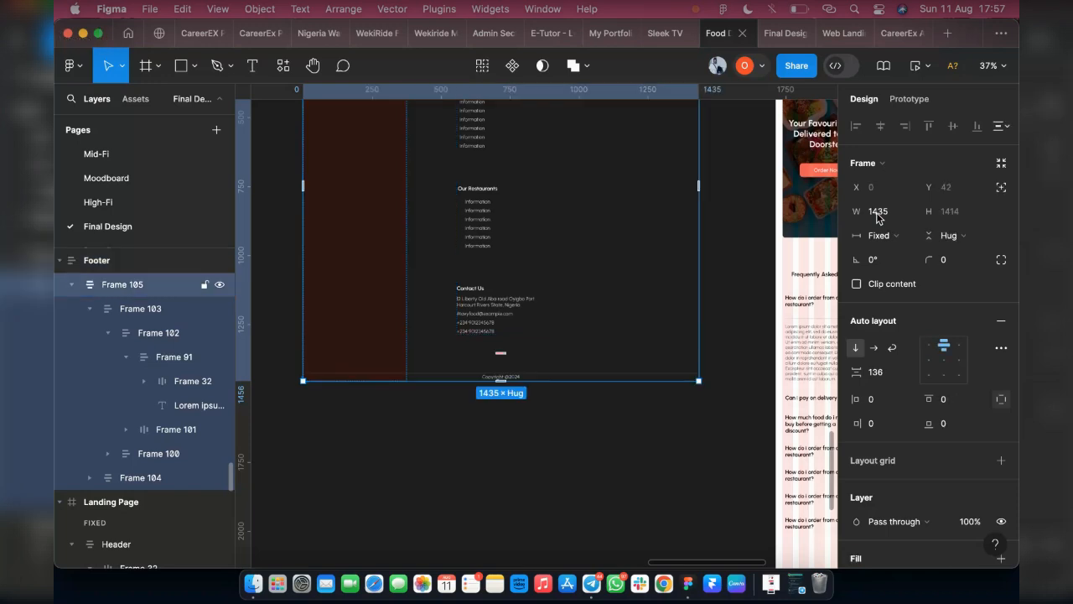
click(878, 212)
text(37)
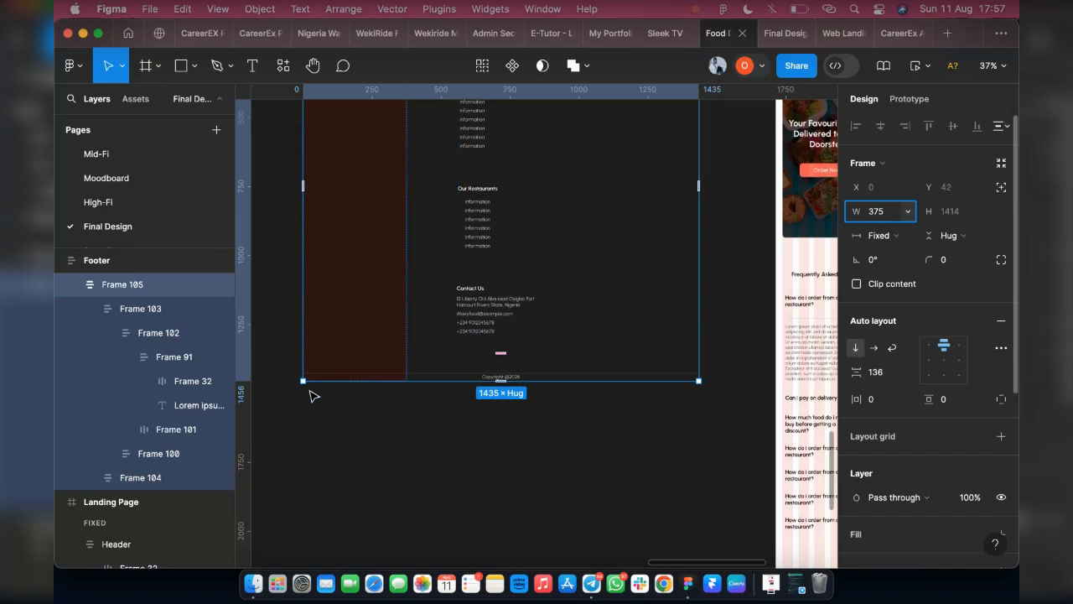
key(Return)
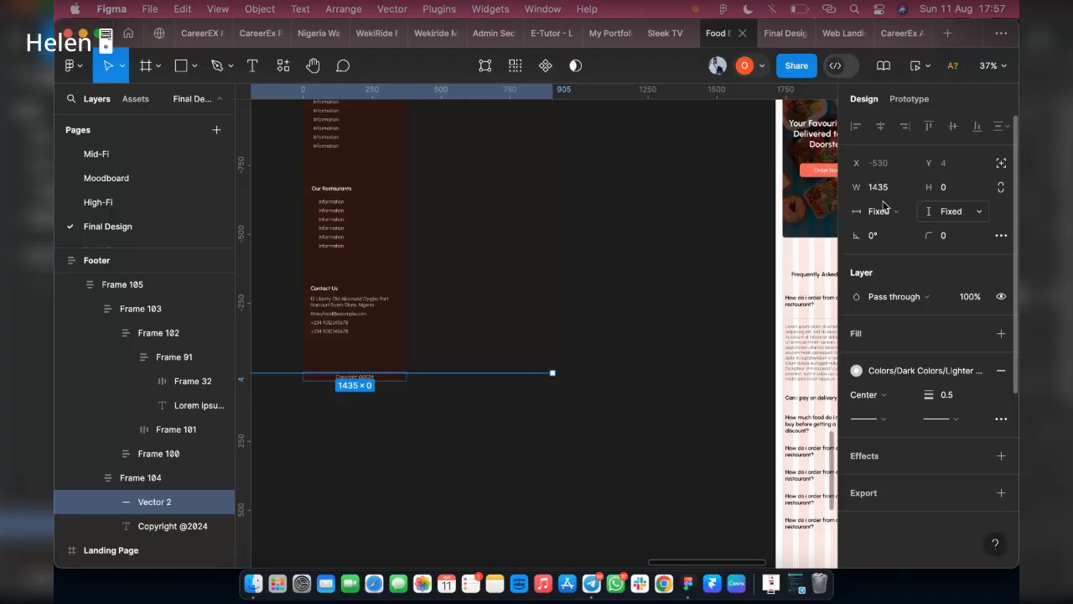
click(880, 211)
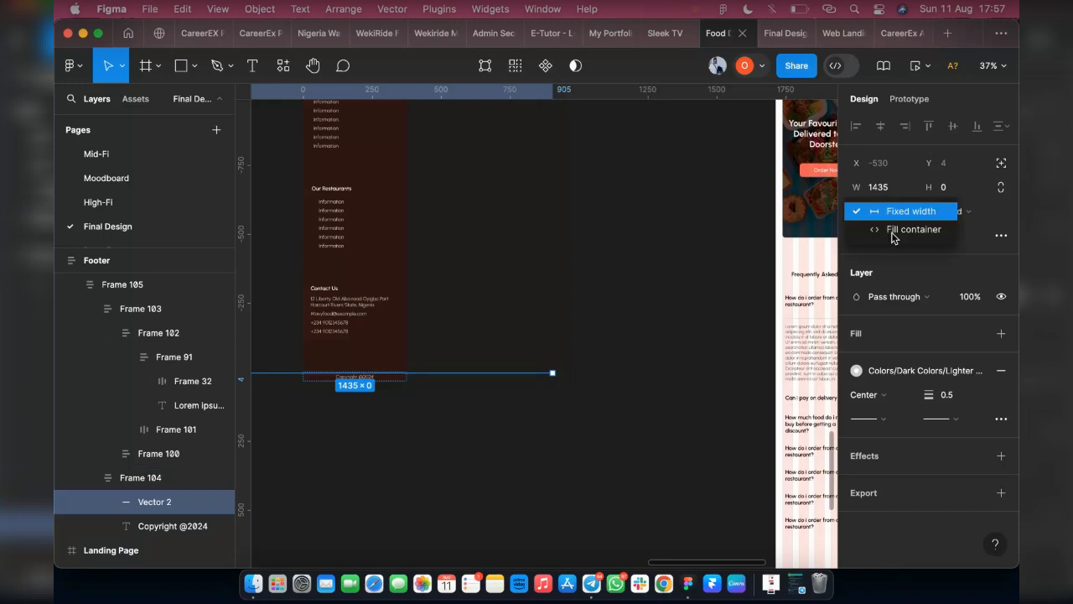
click(893, 238)
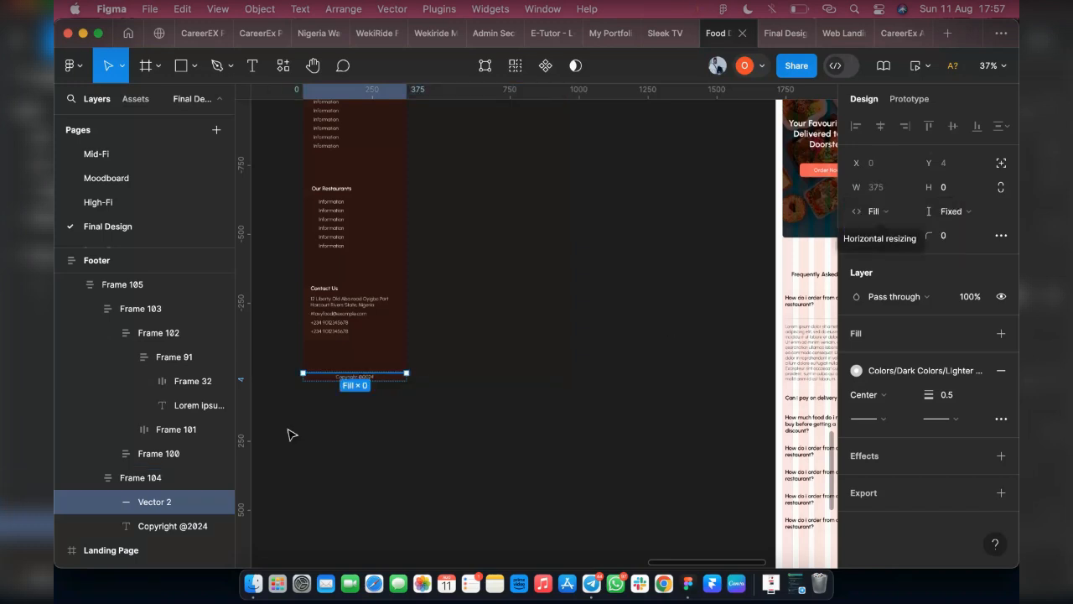
Step: Move the resized footer copy across the canvas to sit beside the FAQ section of the mobile landing page
scroll(447, 439, up, 2)
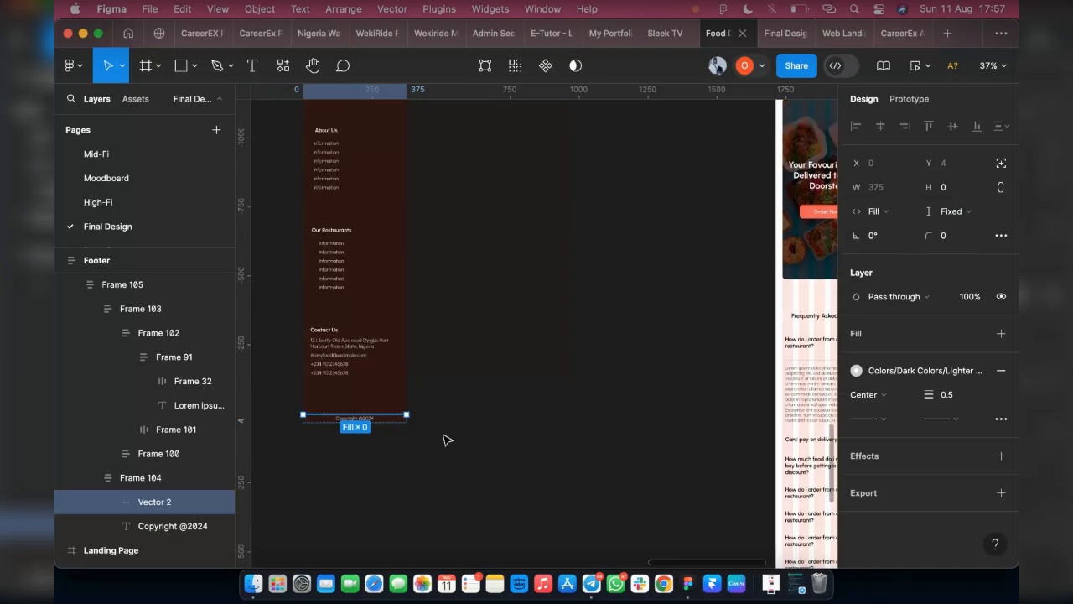
scroll(447, 440, up, 5)
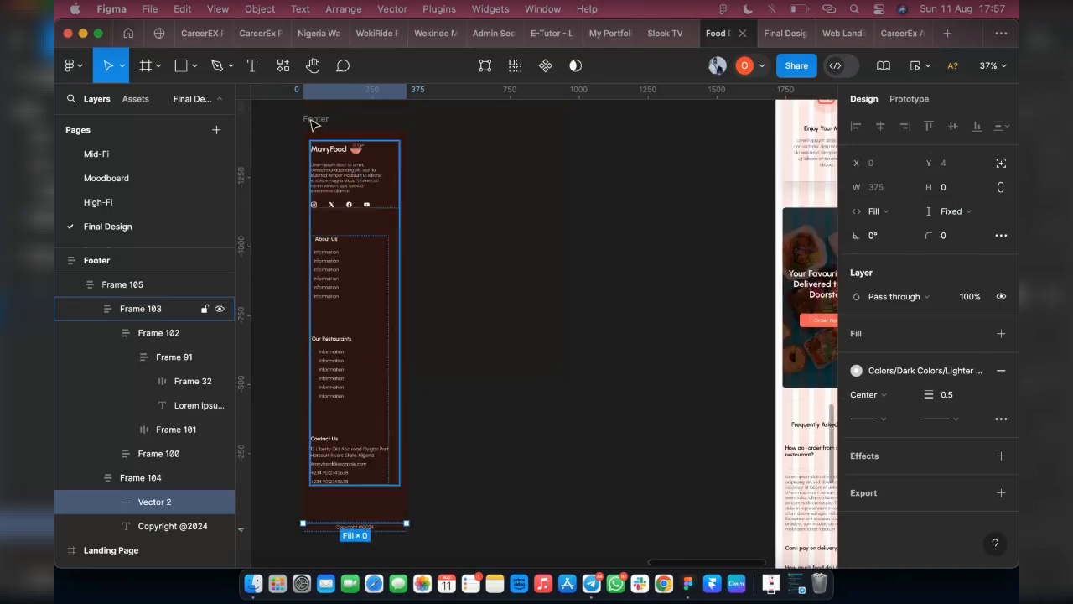
click(343, 243)
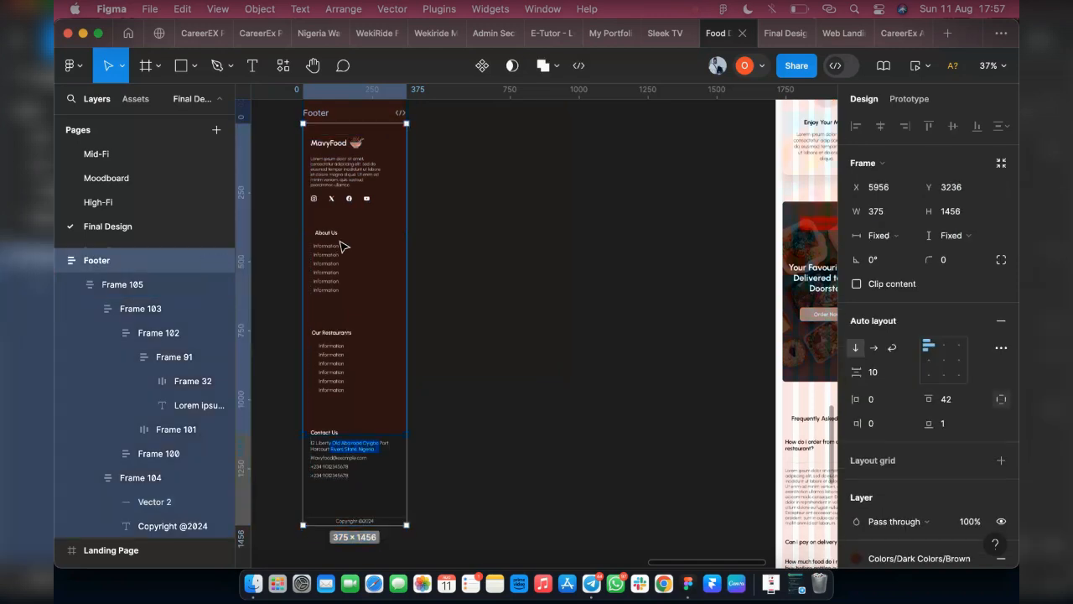
scroll(741, 409, down, 4)
scroll(359, 246, down, 2)
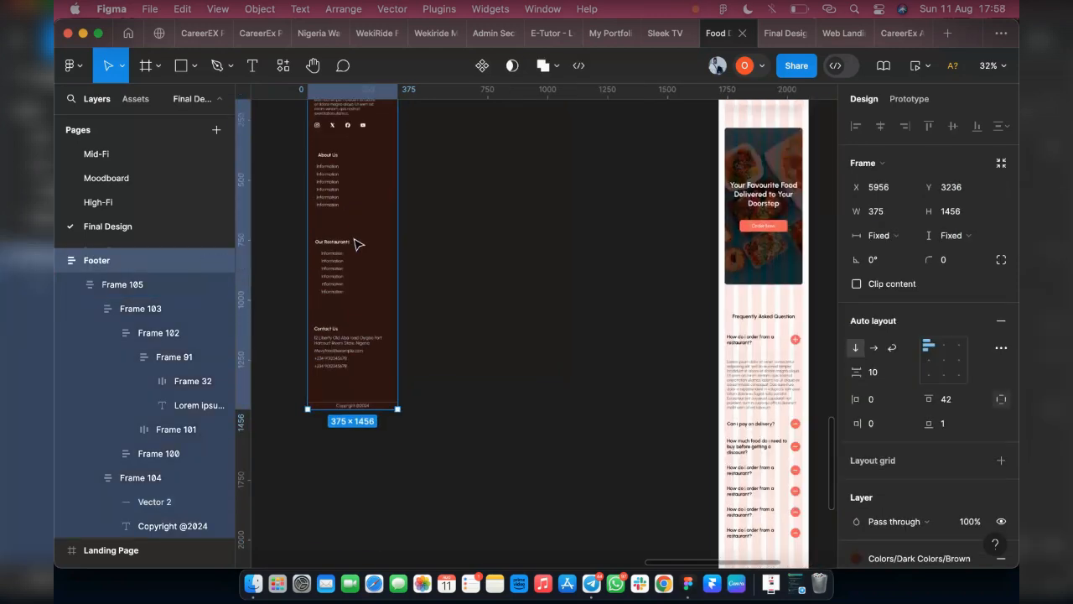
drag(386, 259, 657, 542)
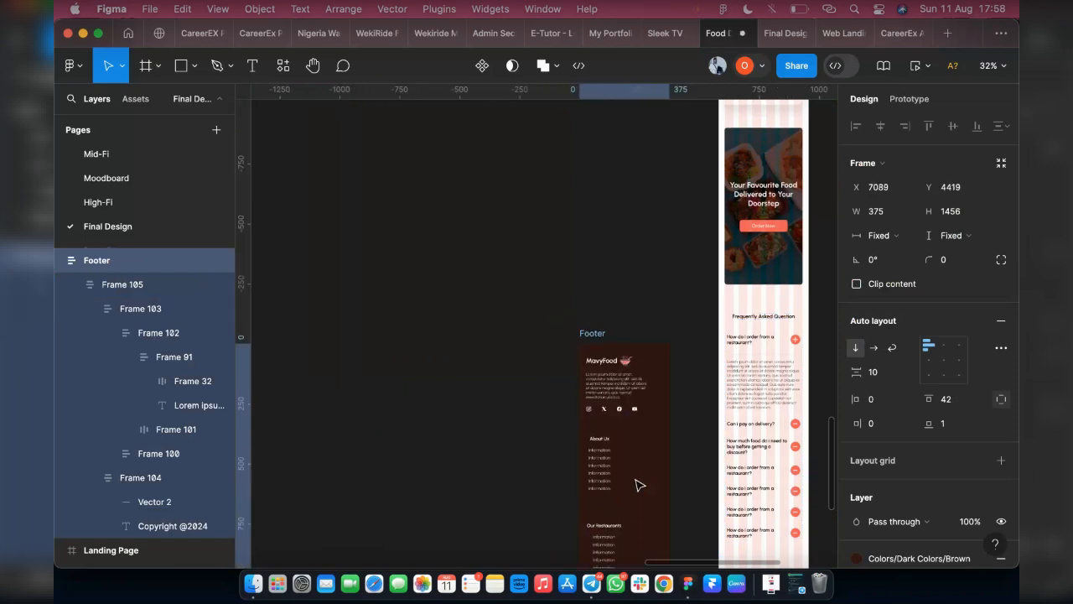
scroll(598, 442, down, 3)
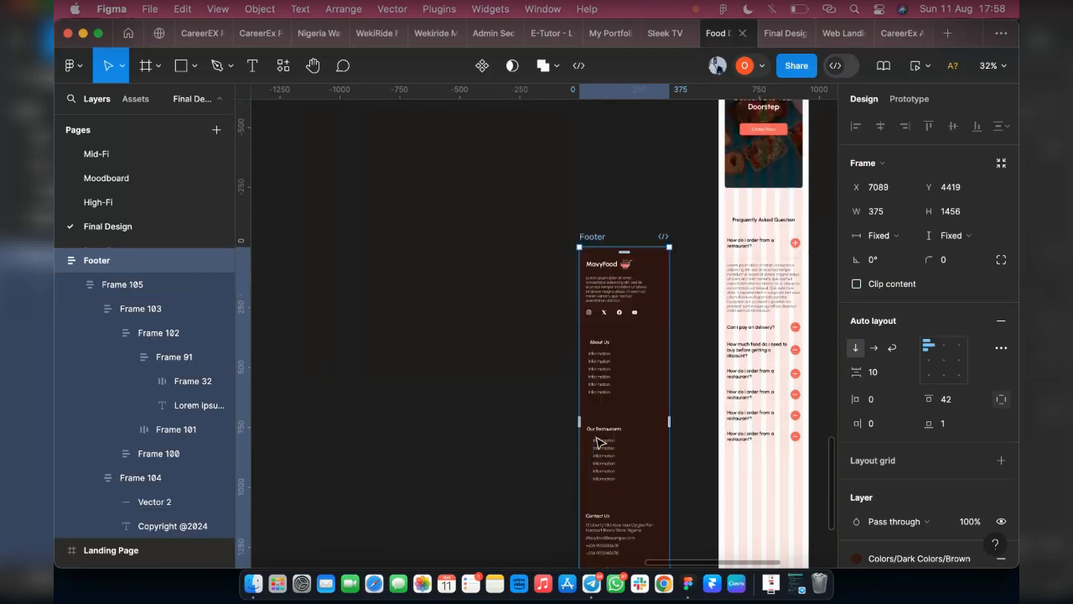
scroll(598, 442, down, 3)
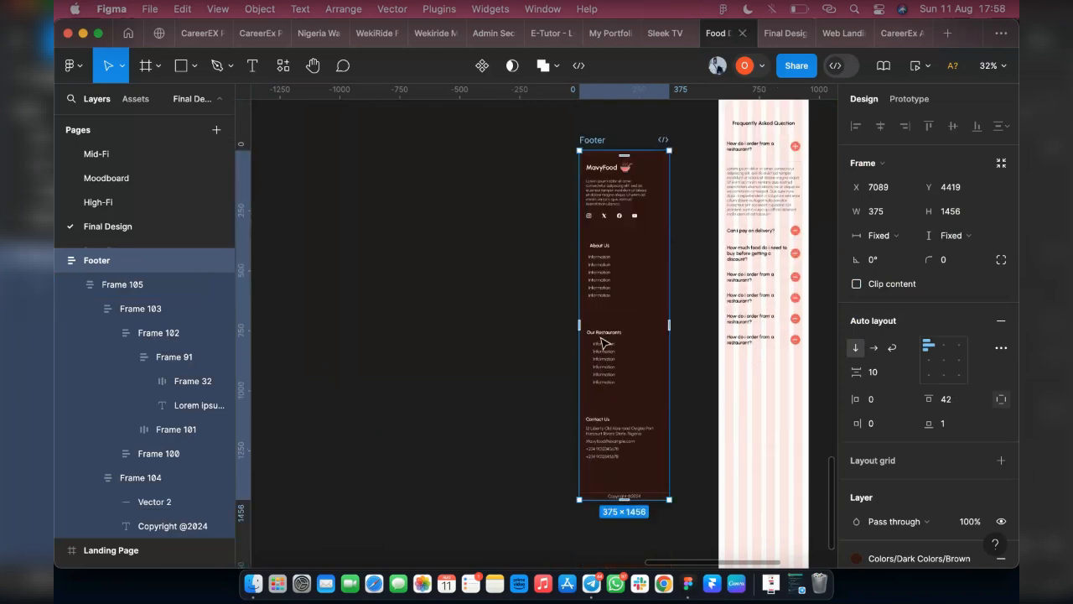
scroll(763, 427, down, 3)
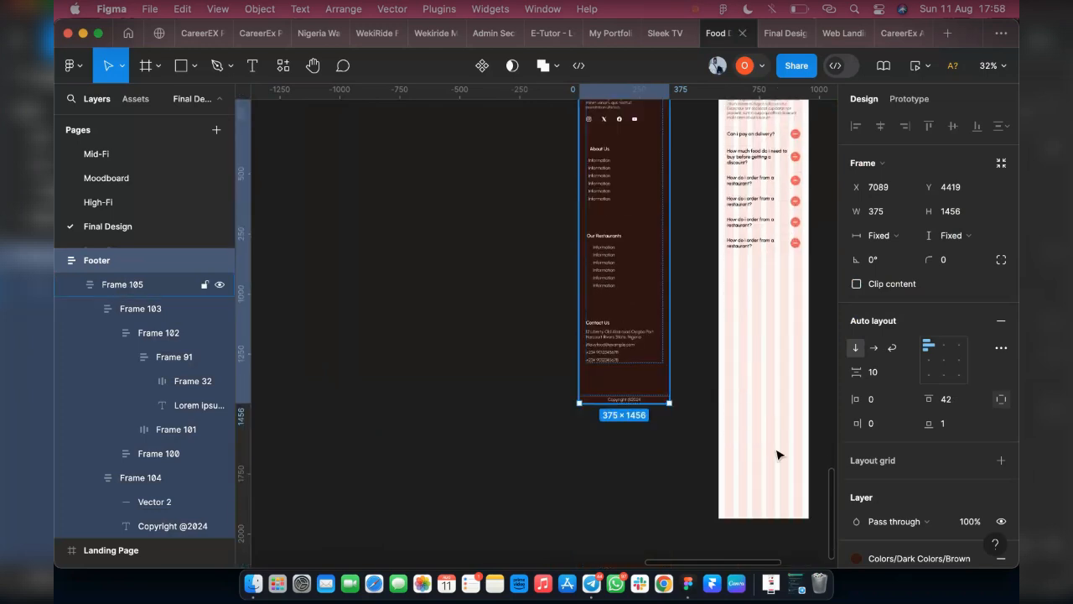
Step: Try to position the footer copy over the lower end of the mobile landing page, and undo the misplaced moves
key(super+z)
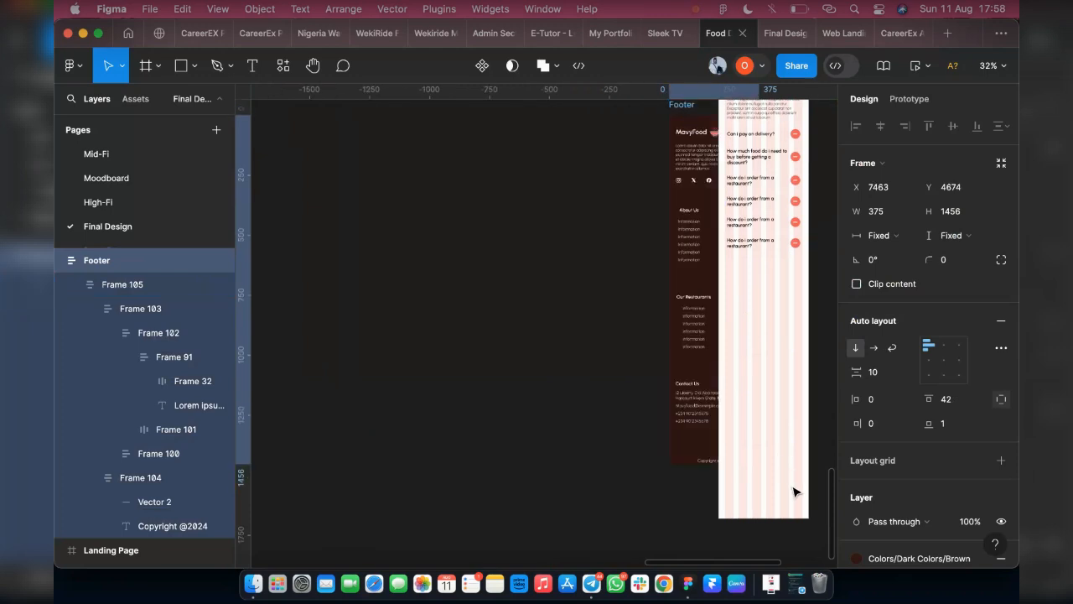
key(super+z)
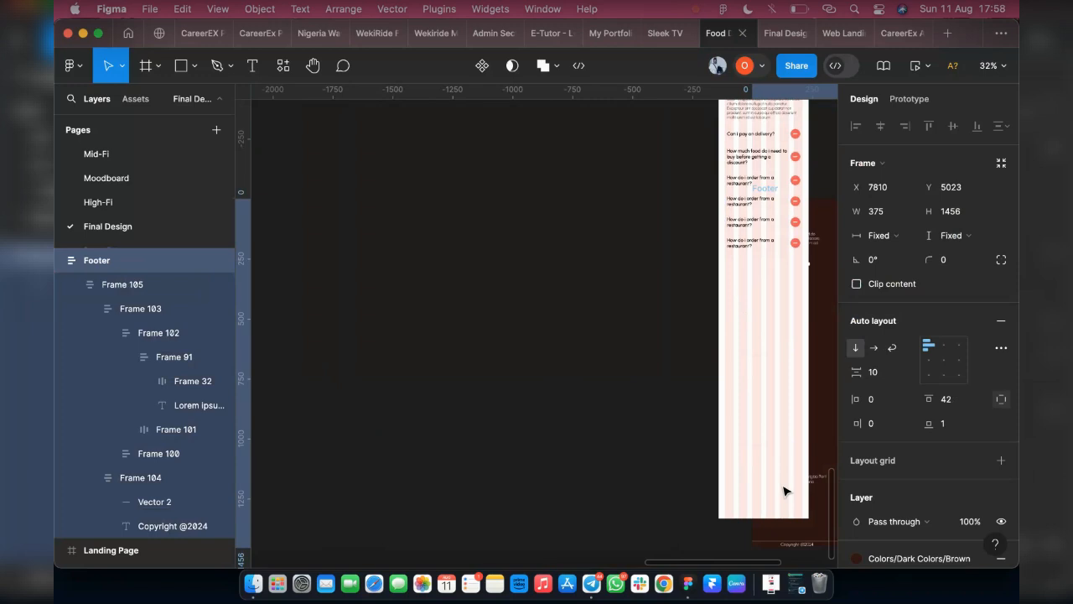
key(super+z)
key(super+z)
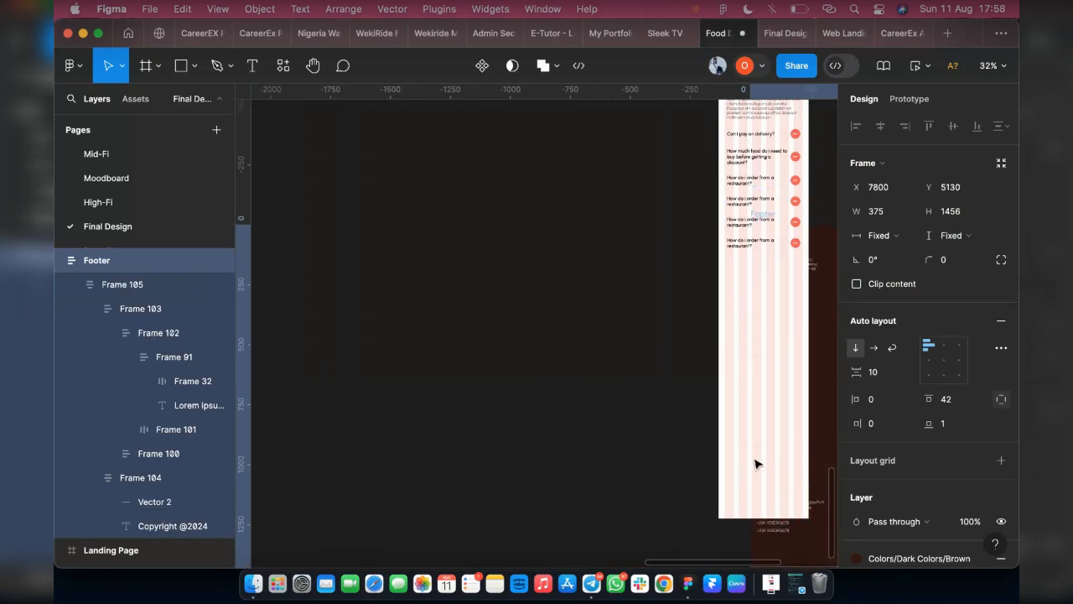
key(super+z)
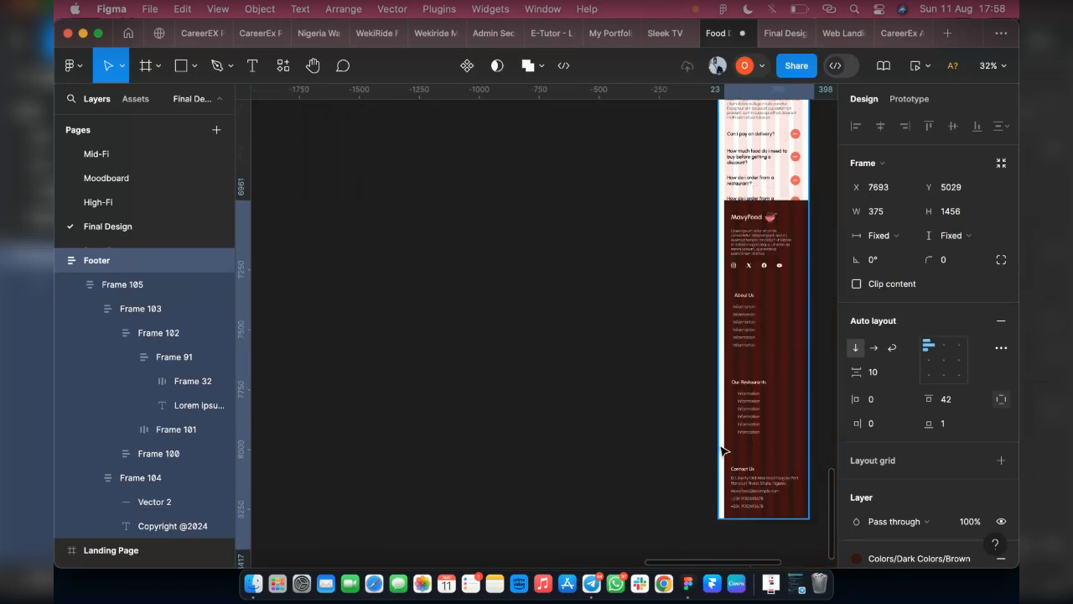
key(super+z)
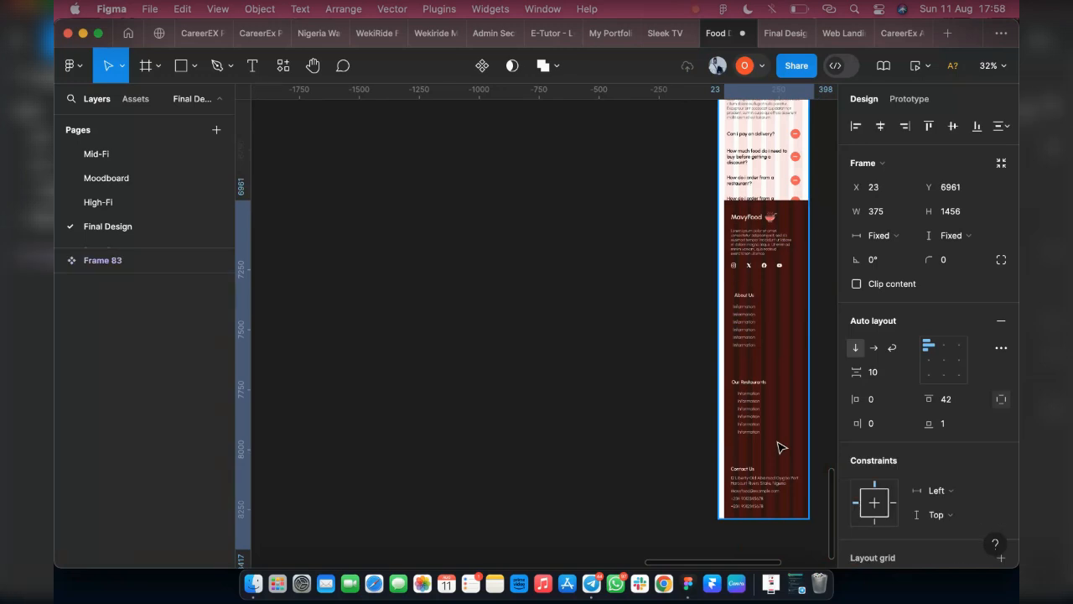
key(super+z)
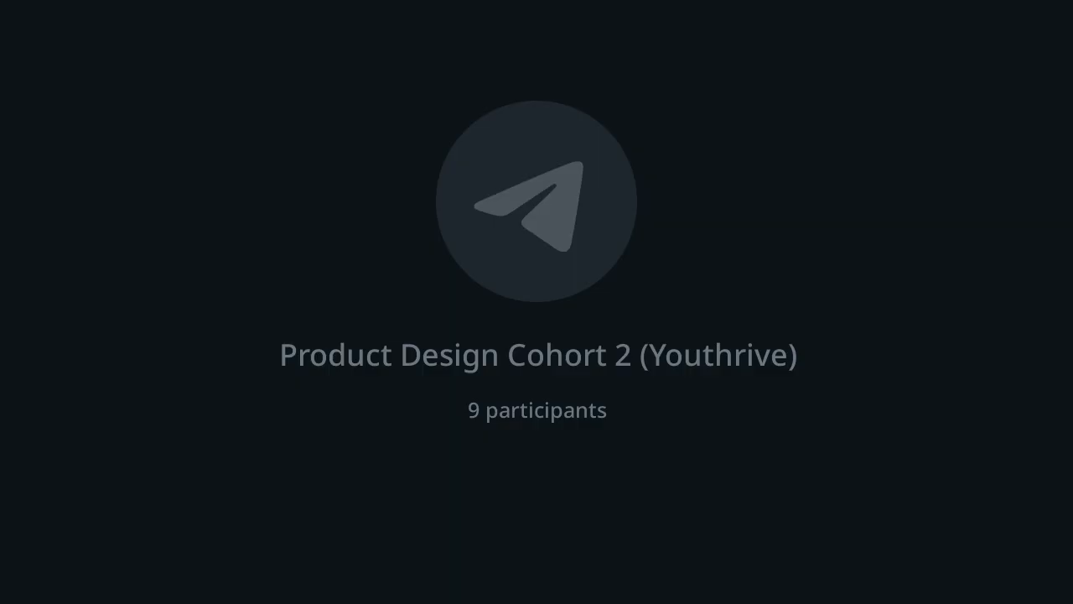
key(super+z)
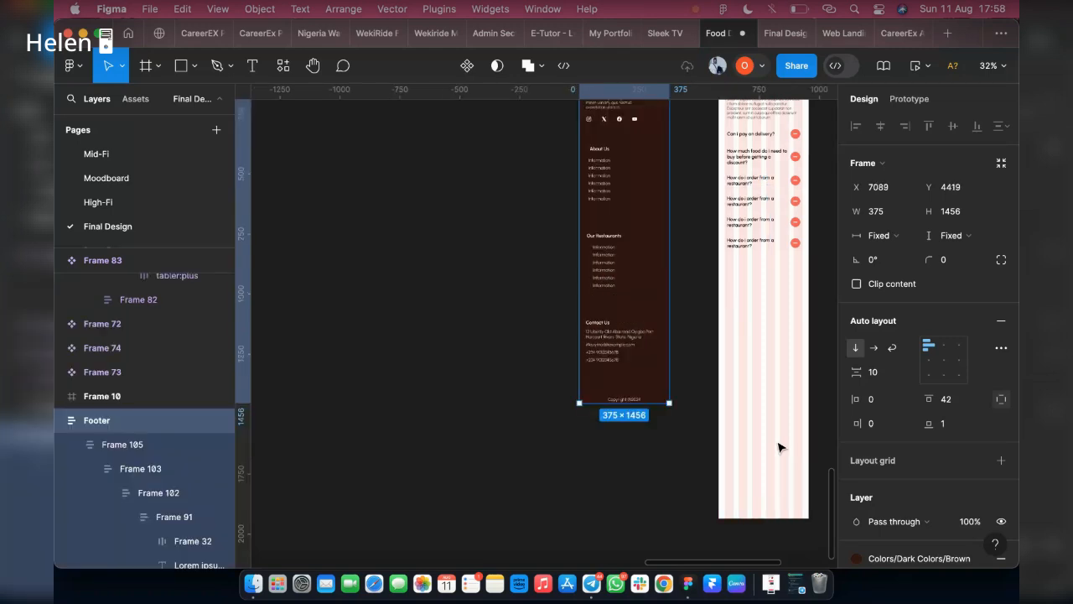
key(super+z)
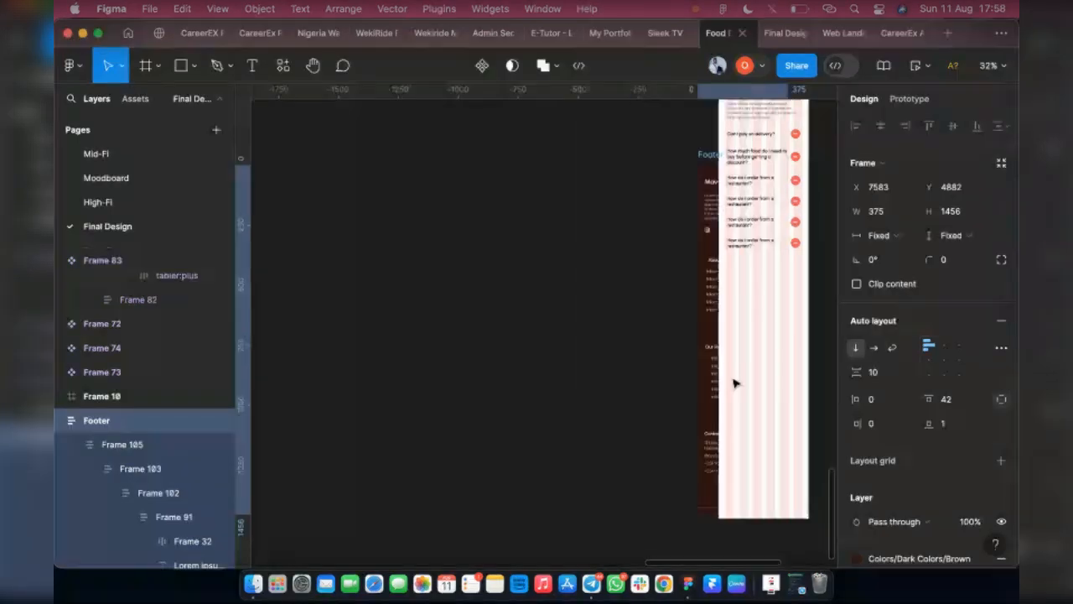
Step: Place the footer inside the Mobile View LP frame, aligned to the frame's bottom edge and centred horizontally
drag(735, 383, 736, 384)
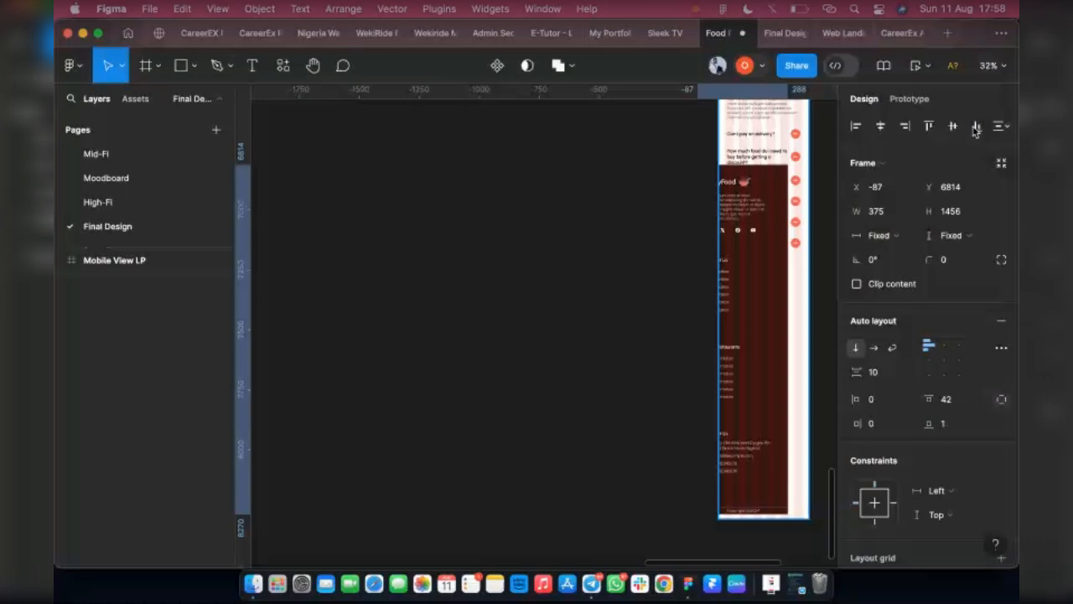
click(976, 127)
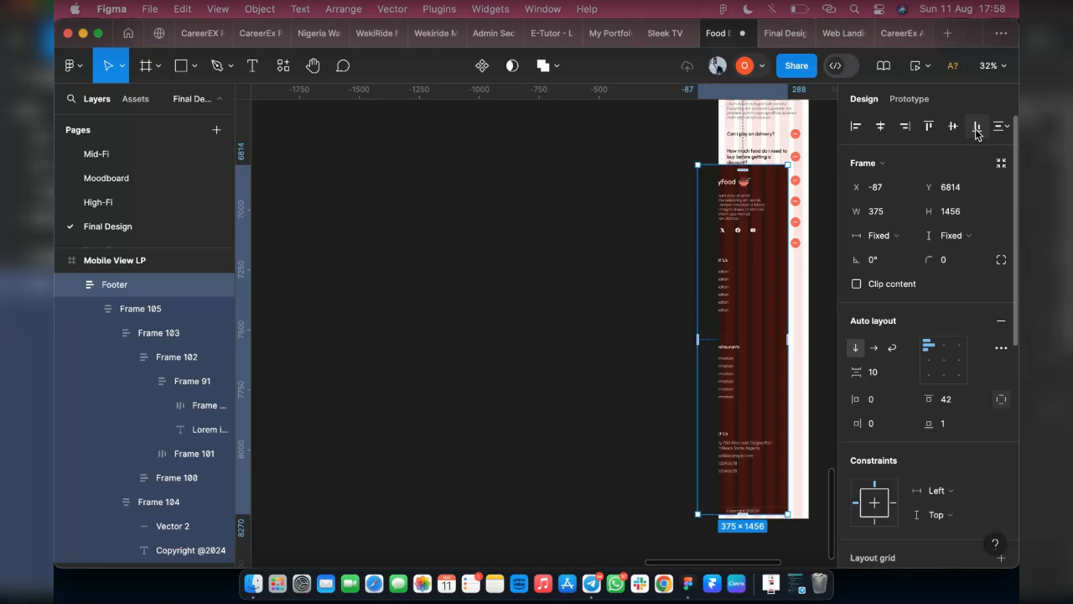
click(977, 127)
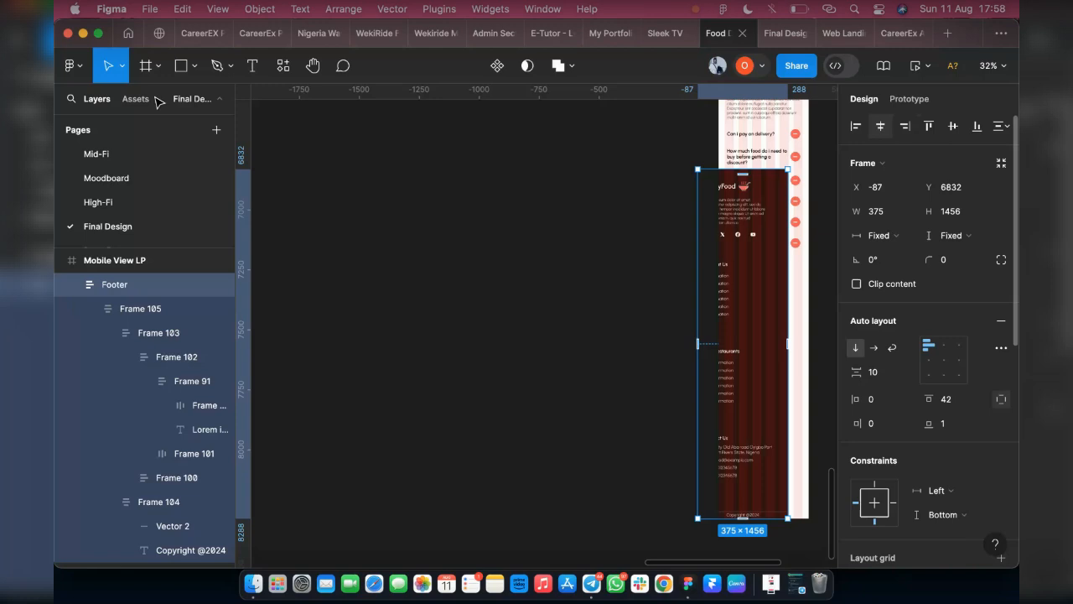
key(alt+h)
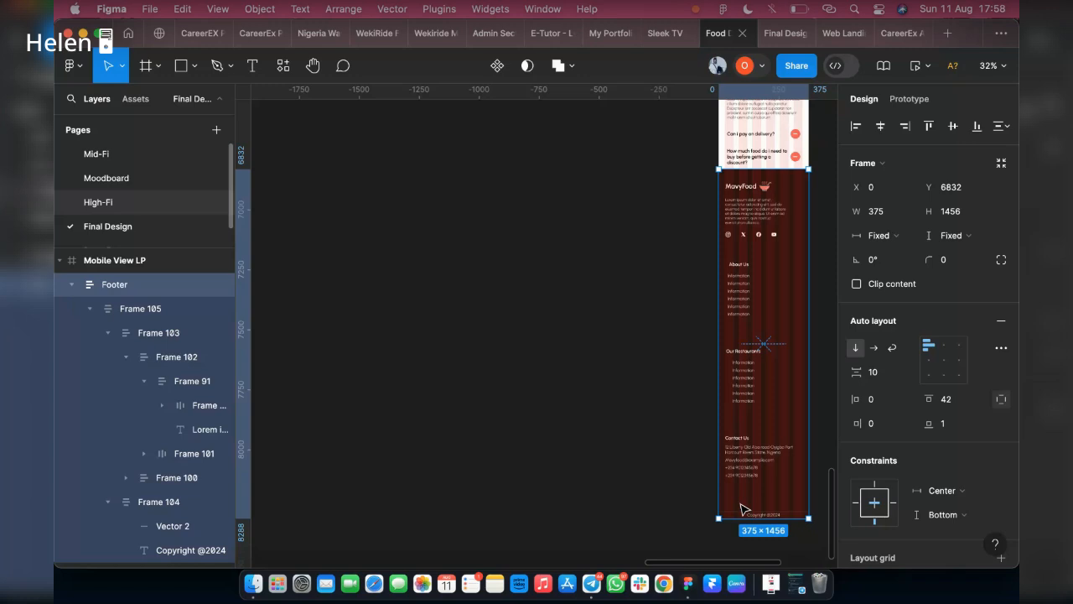
Step: Extend the Mobile View LP frame to about 8685 px high so the footer clears the last FAQ question
key(shift+Return)
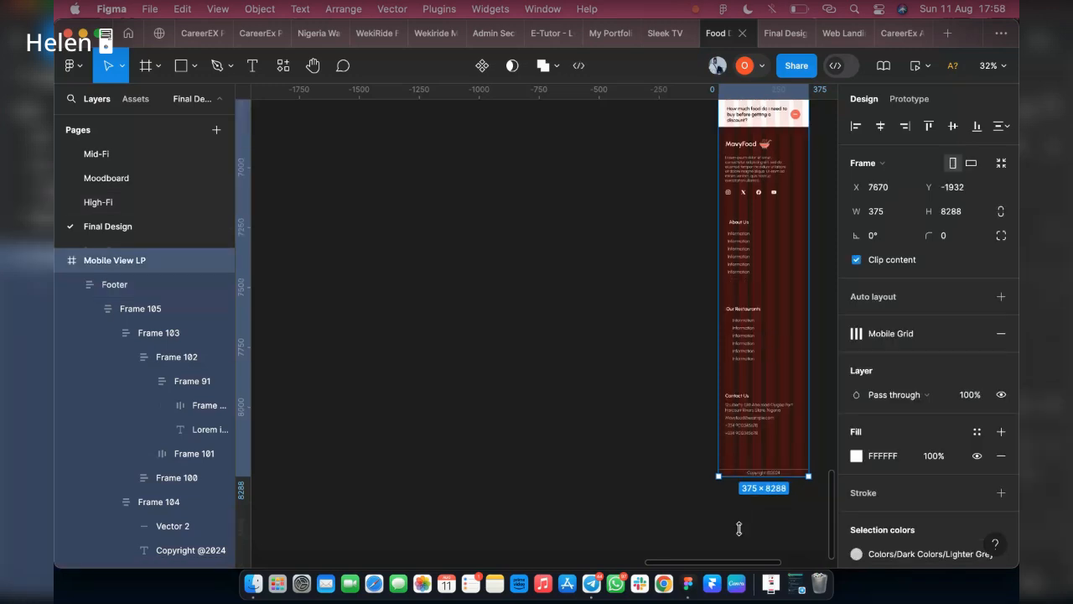
drag(739, 528, 781, 404)
scroll(780, 403, down, 1)
scroll(780, 408, down, 5)
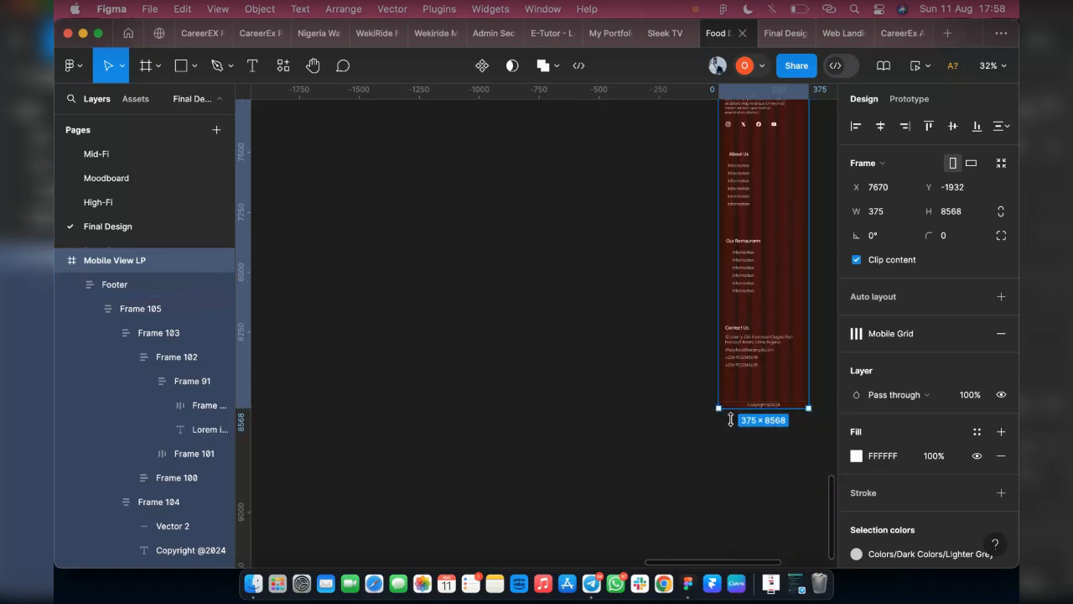
drag(731, 419, 730, 431)
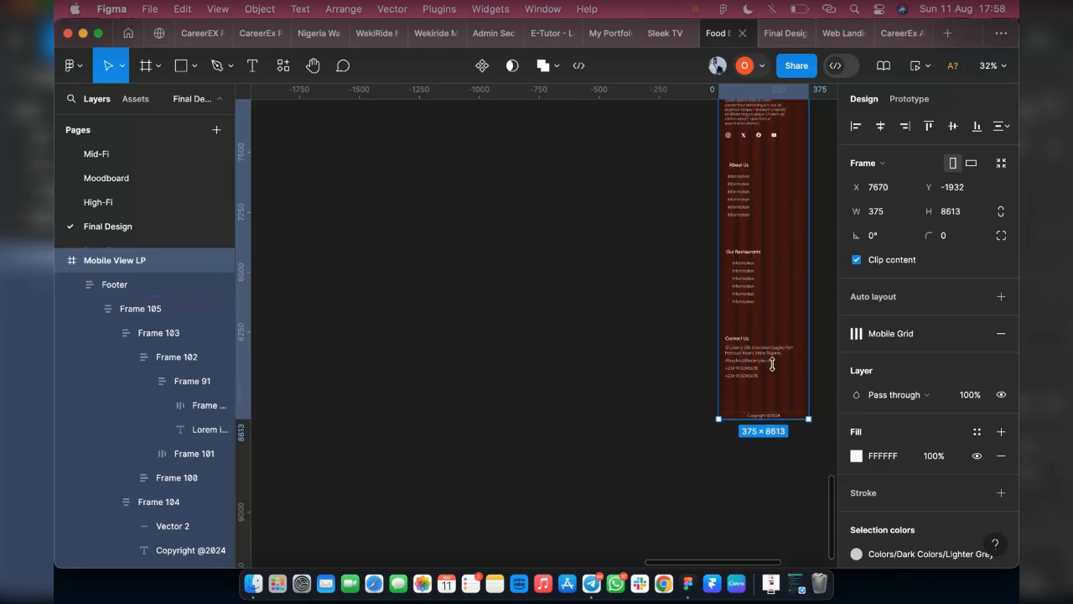
scroll(774, 350, up, 5)
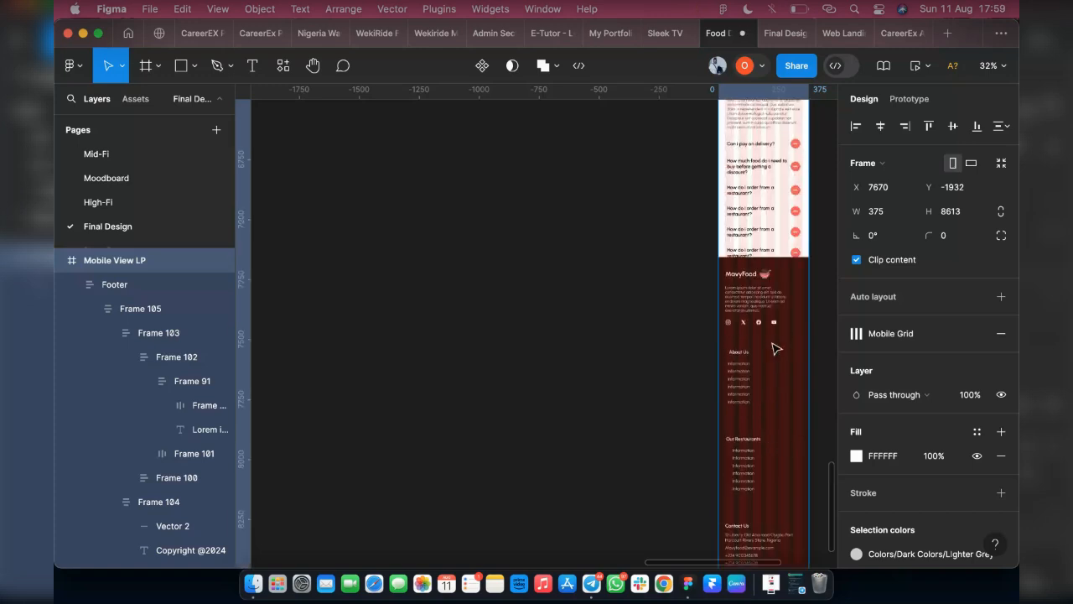
scroll(742, 371, up, 2)
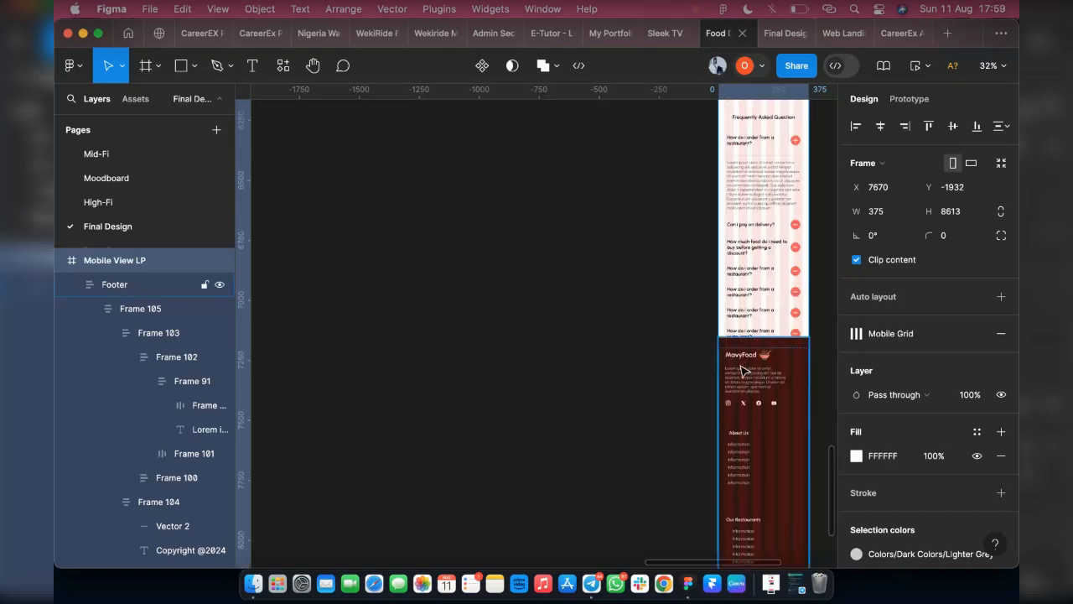
scroll(742, 371, down, 2)
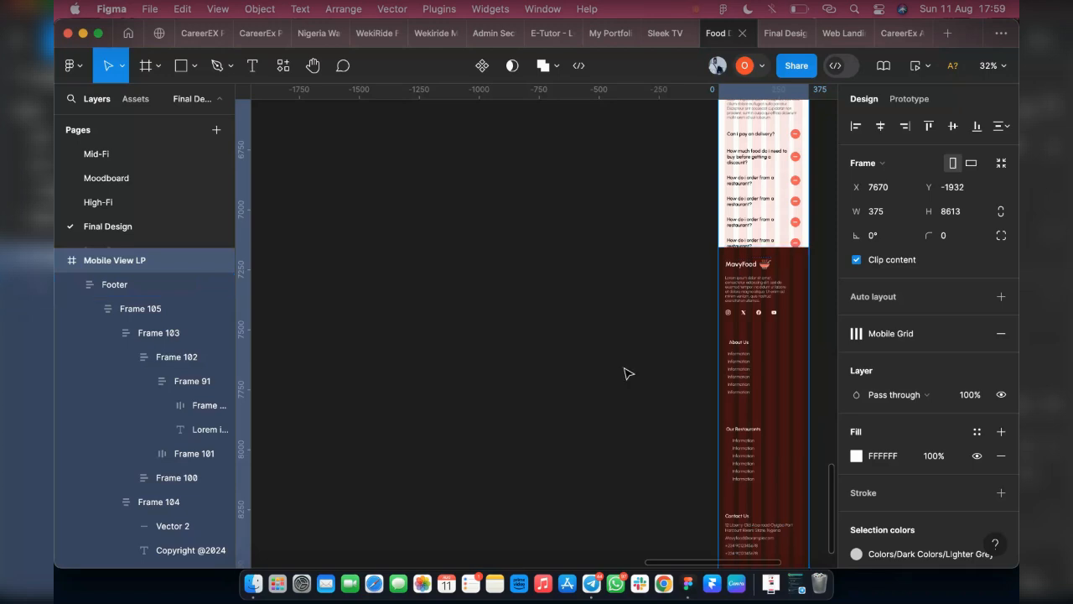
scroll(690, 379, down, 1)
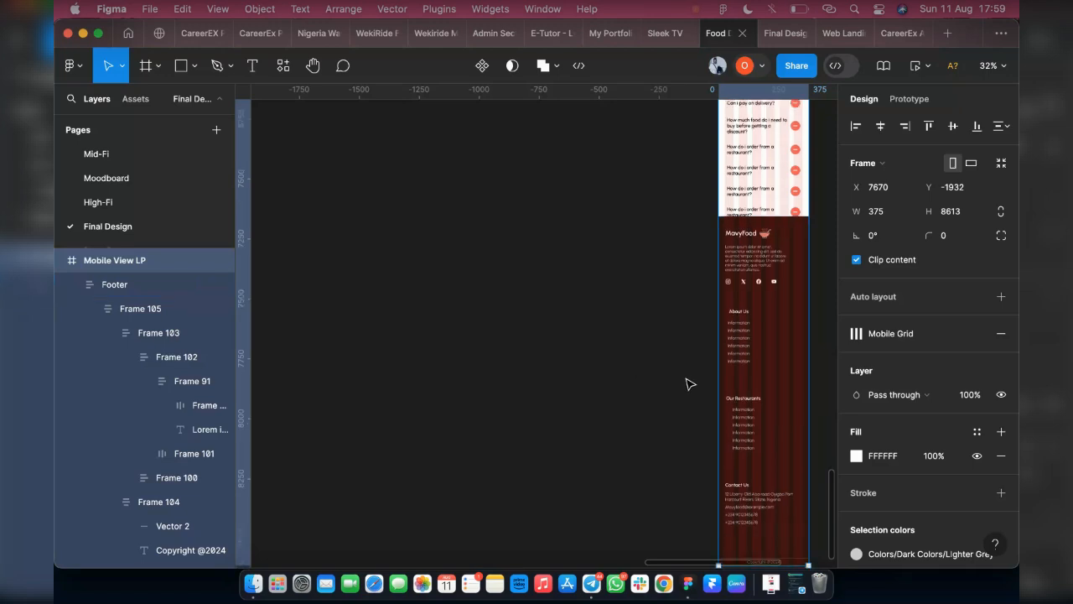
scroll(690, 384, down, 2)
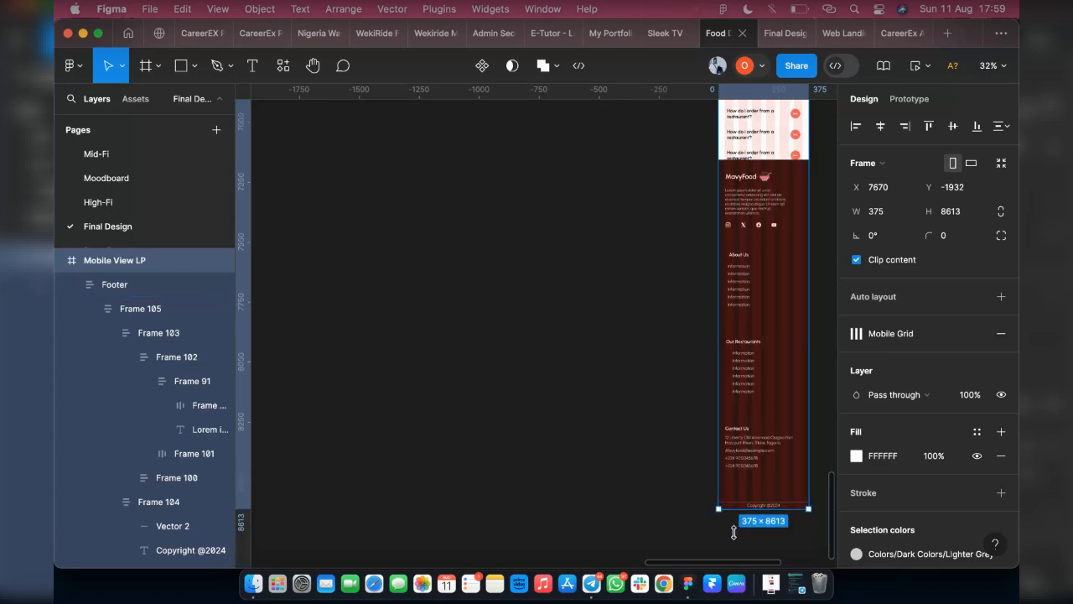
drag(733, 532, 735, 529)
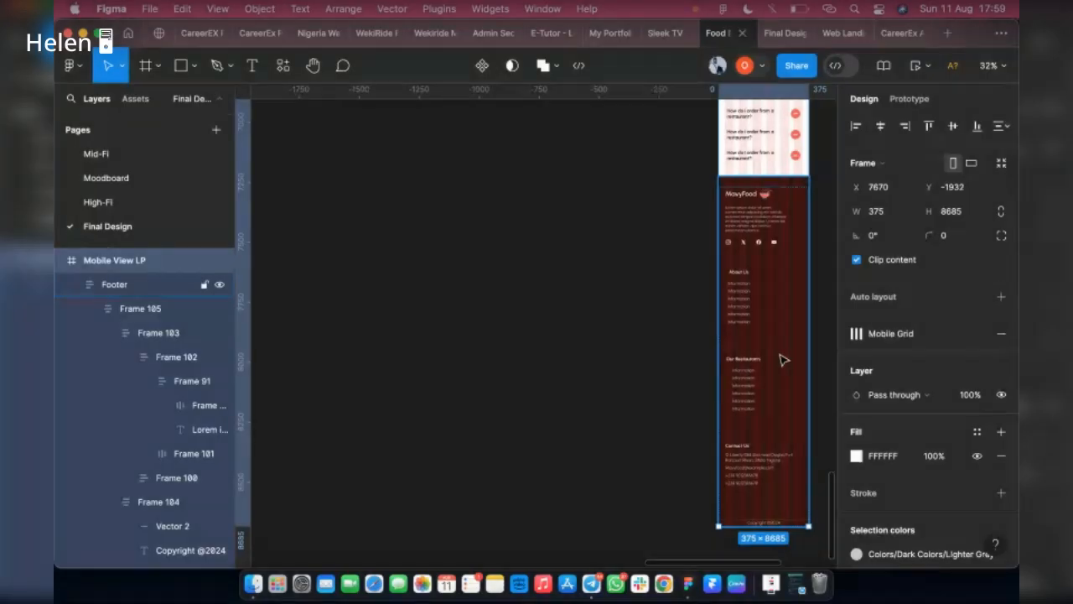
Step: Group the footer's About Us and Our Restaurants columns in an auto layout frame that sets them side by side
scroll(648, 281, up, 2)
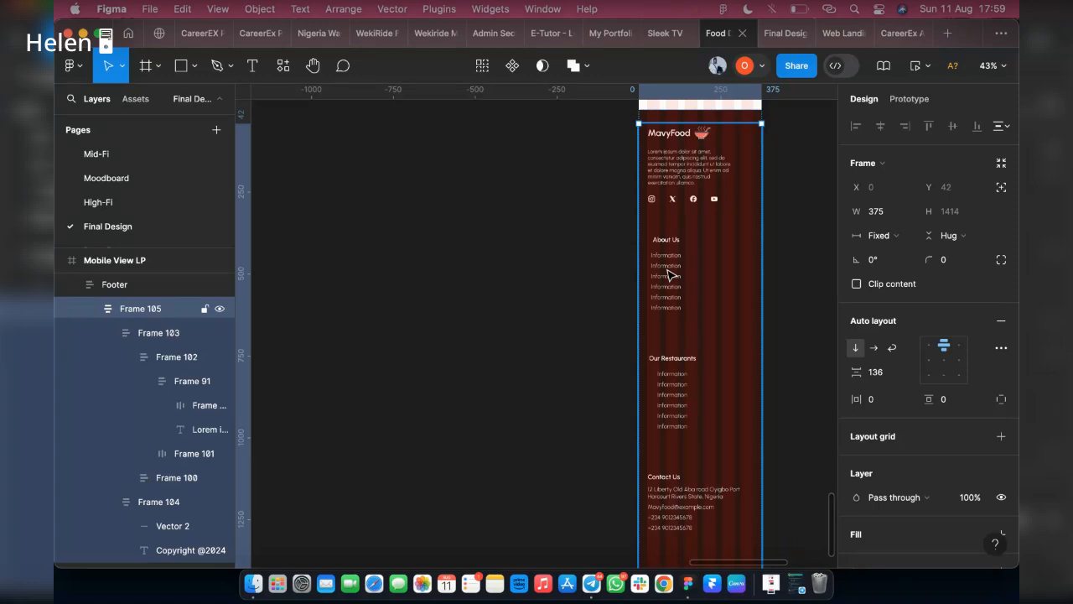
click(668, 274)
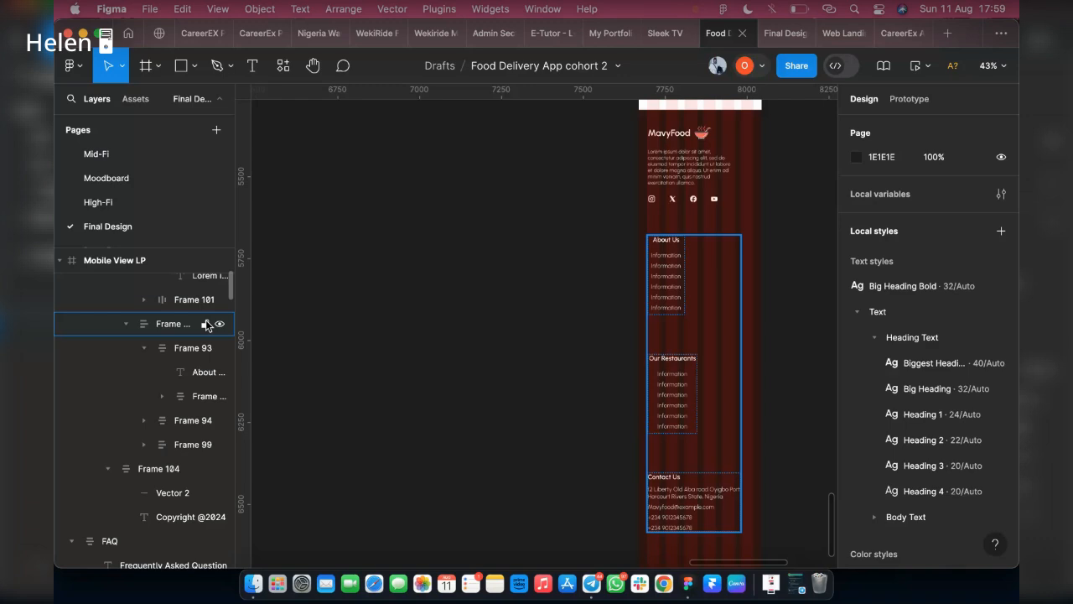
click(205, 324)
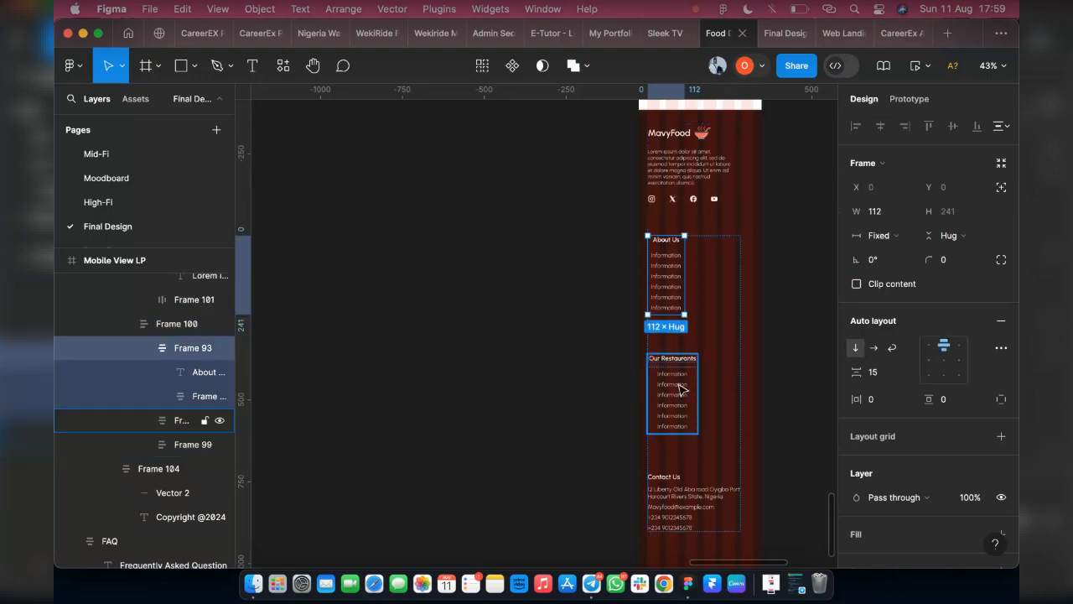
shift+click(679, 387)
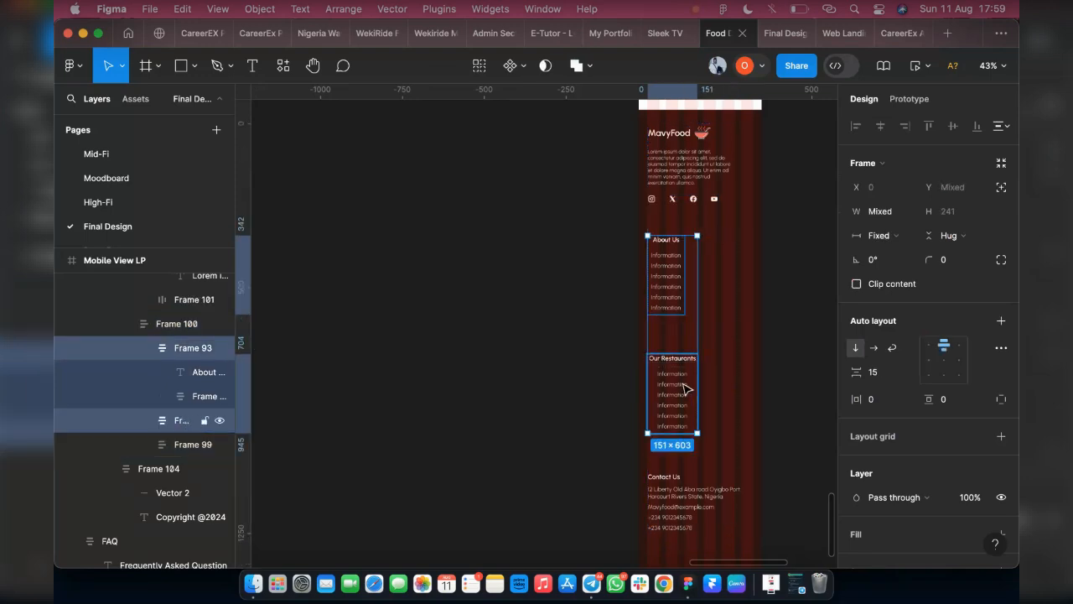
key(shift+a)
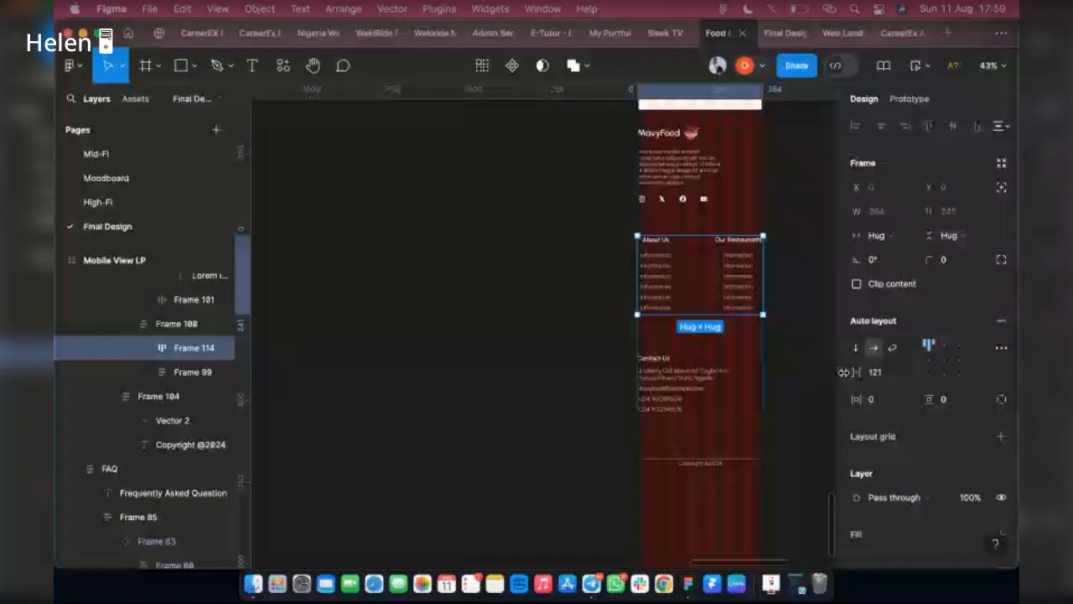
Step: Set the horizontal gap between the About Us and Our Restaurants columns to 50
click(844, 372)
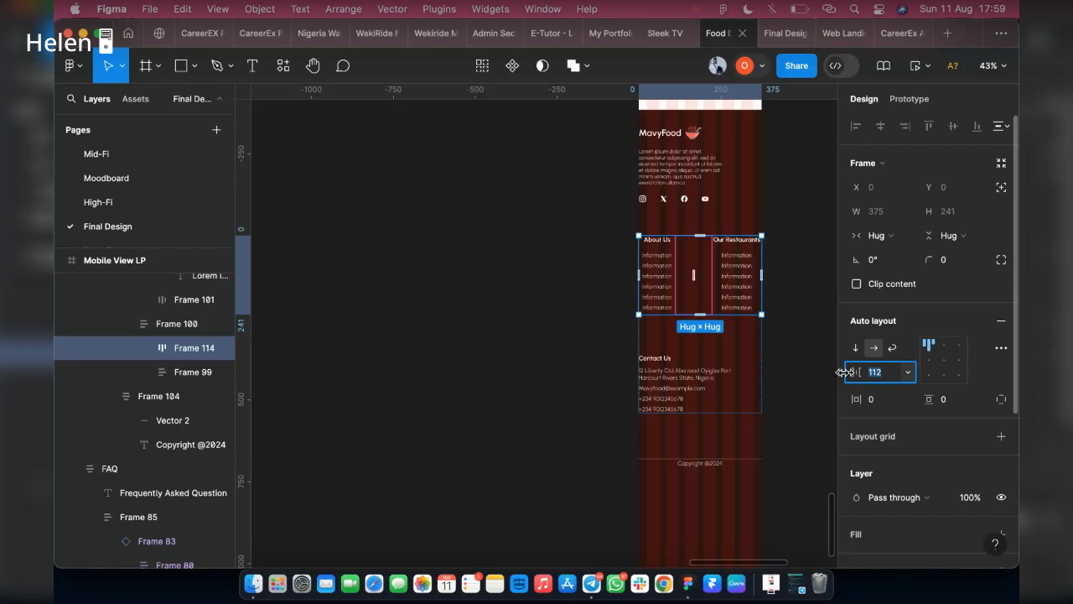
drag(855, 371, 819, 370)
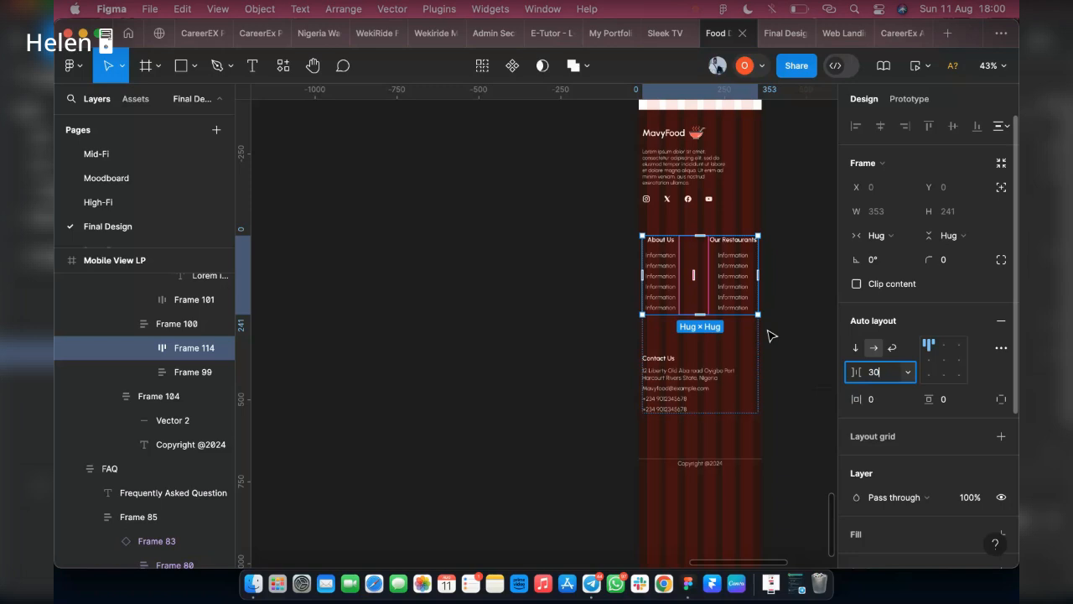
key(Return)
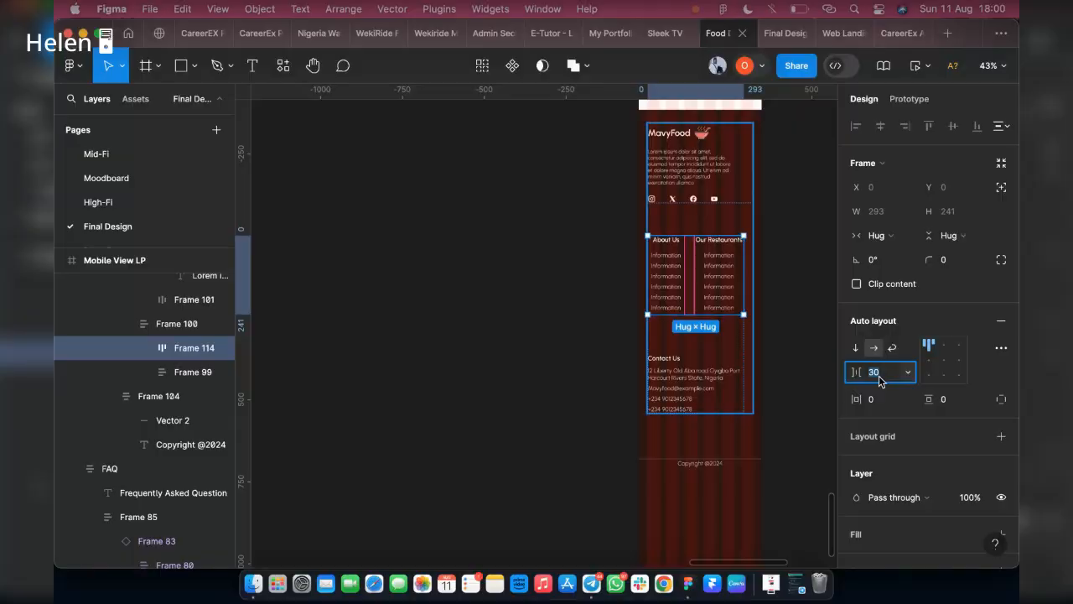
text(50)
key(Return)
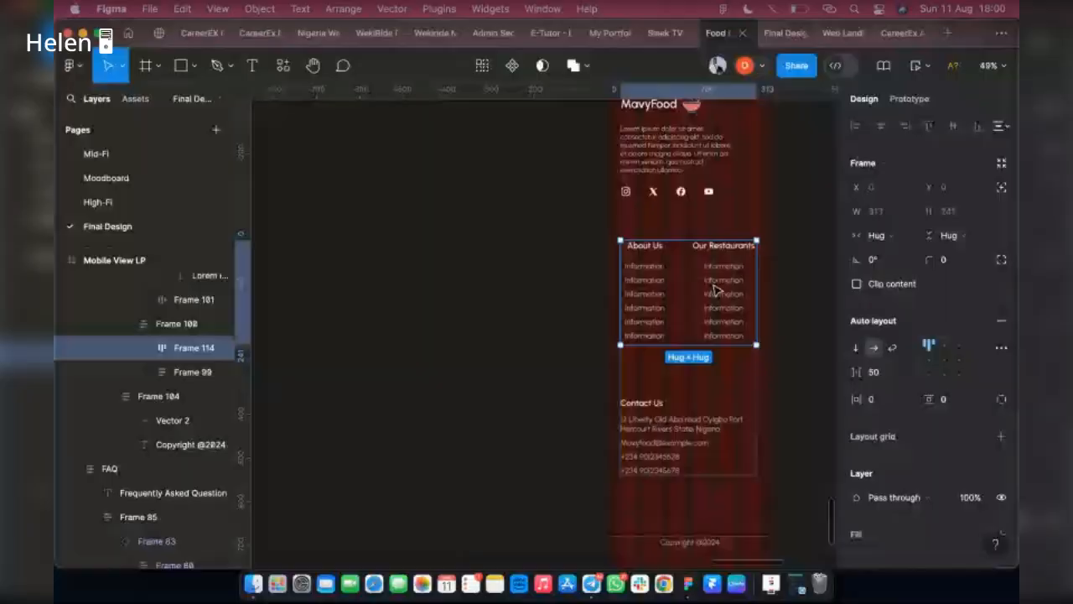
Step: Left-align the list of links and the heading text in the footer's About Us column
scroll(717, 290, up, 4)
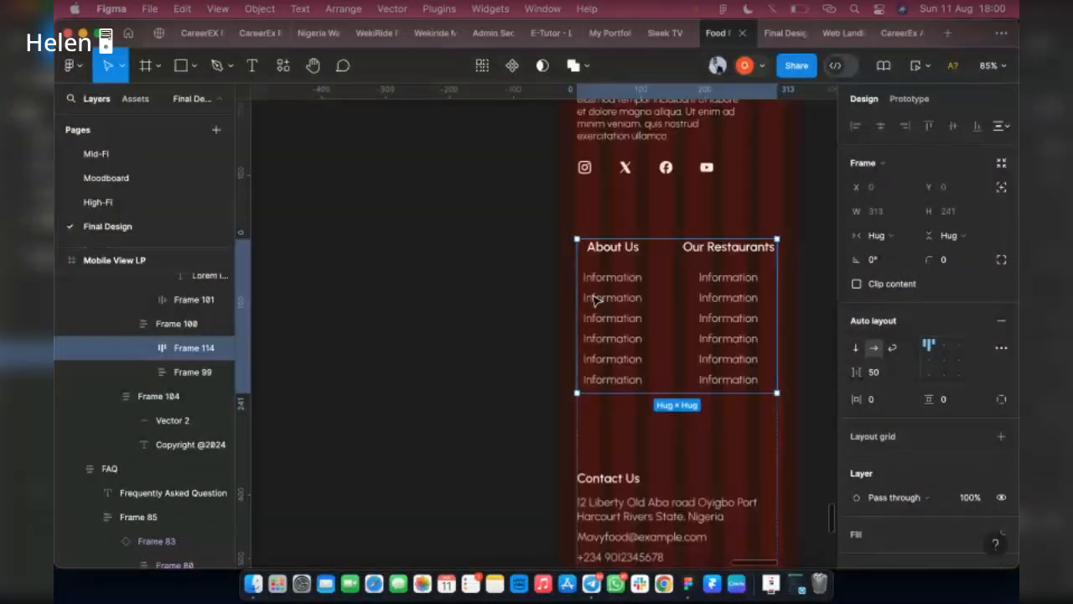
double_click(596, 300)
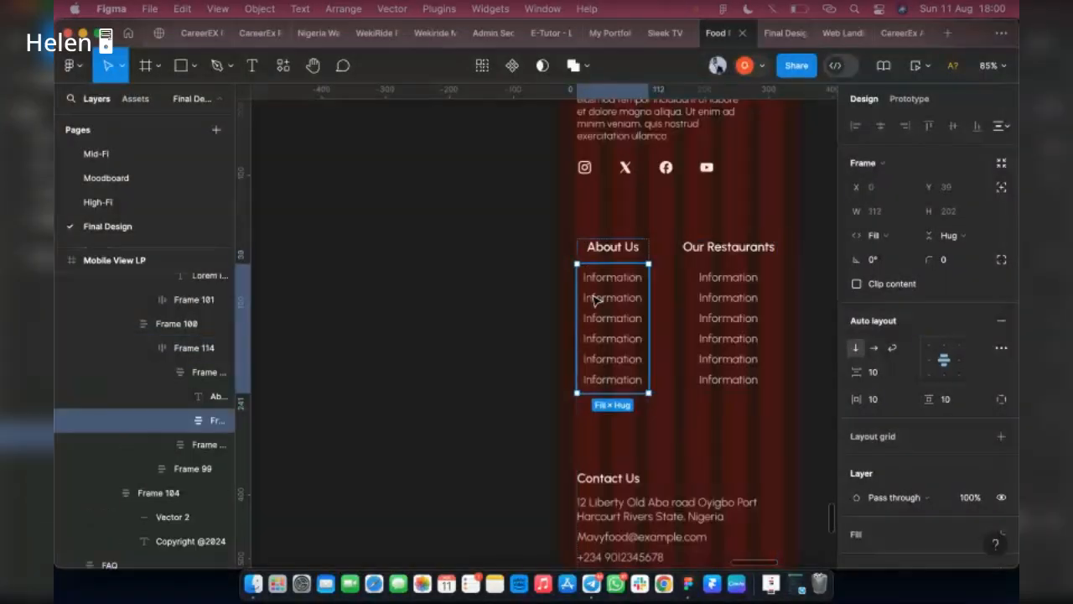
click(926, 365)
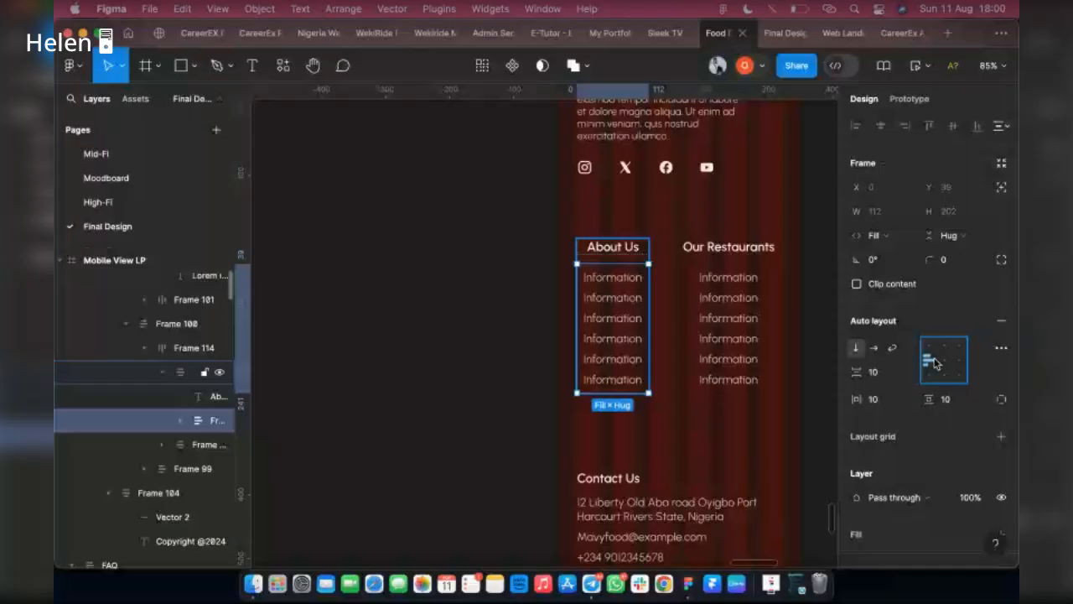
click(195, 372)
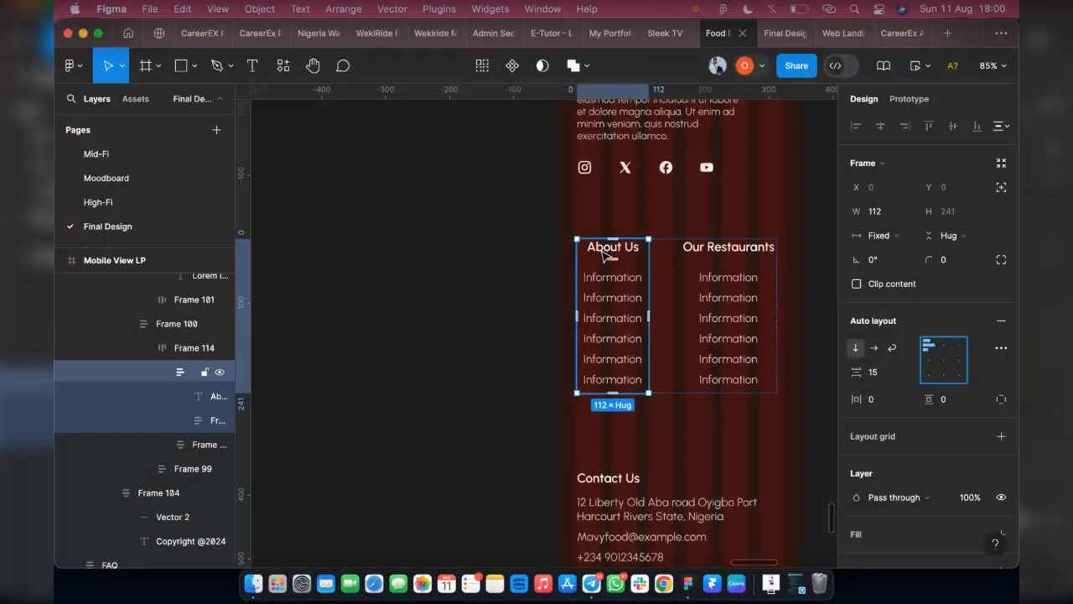
key(Return)
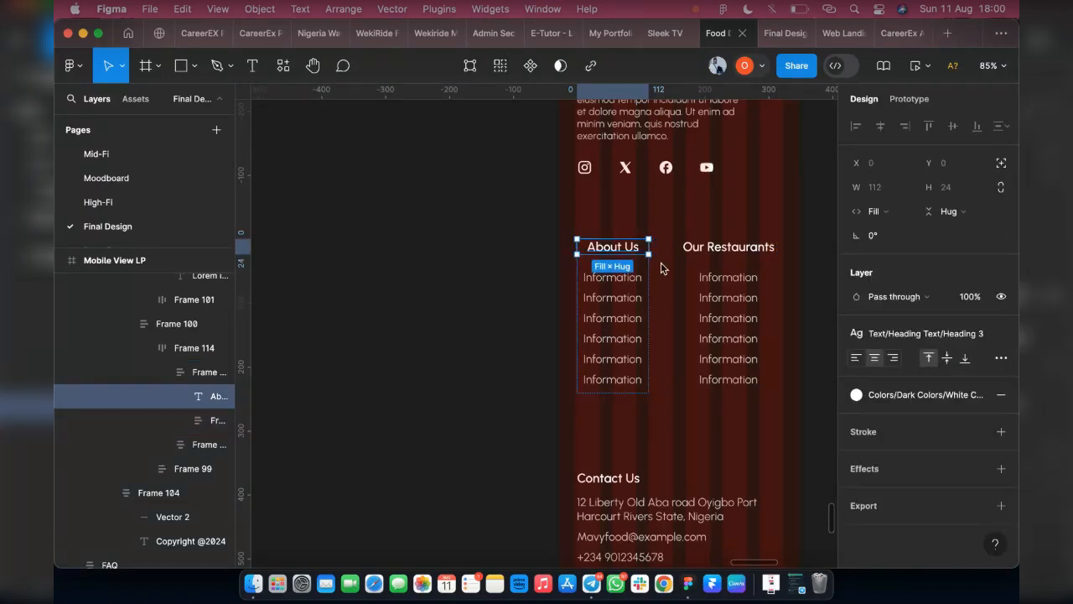
Step: Set the horizontal padding of the About Us link list to 0
click(610, 289)
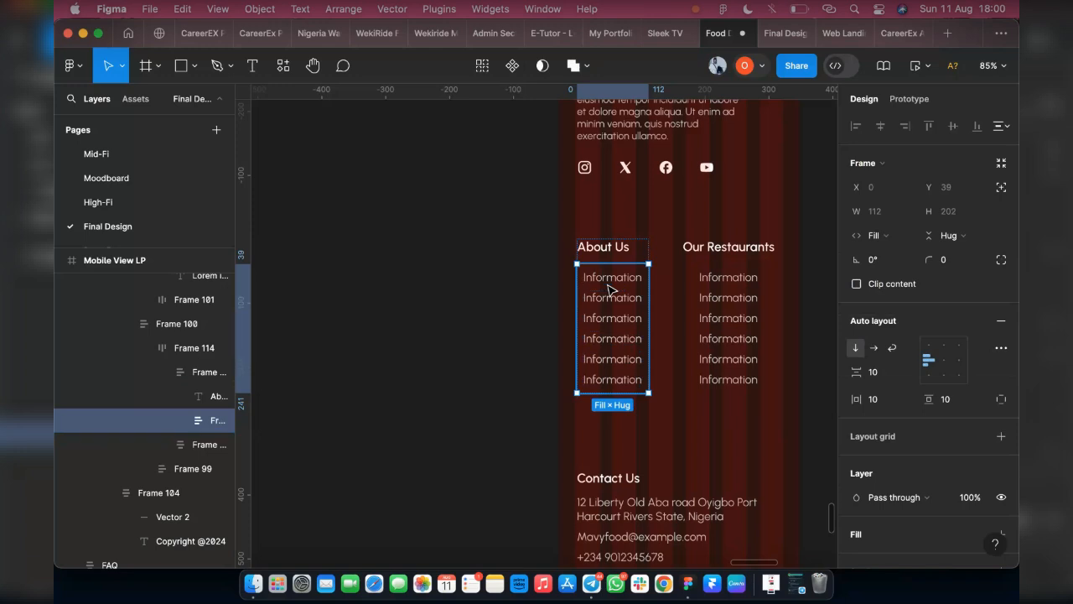
click(608, 287)
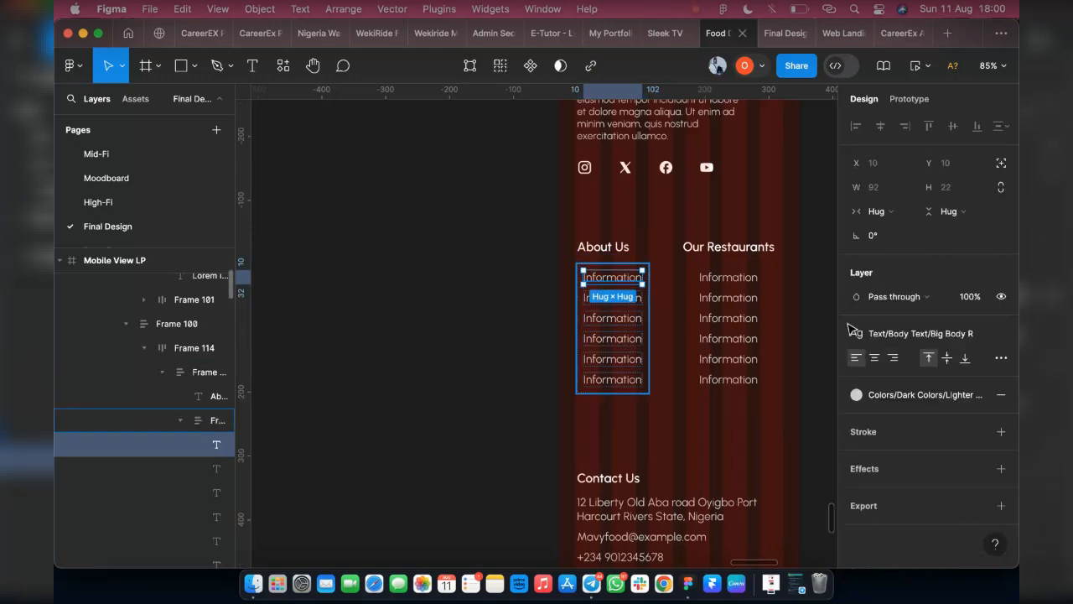
key(Escape)
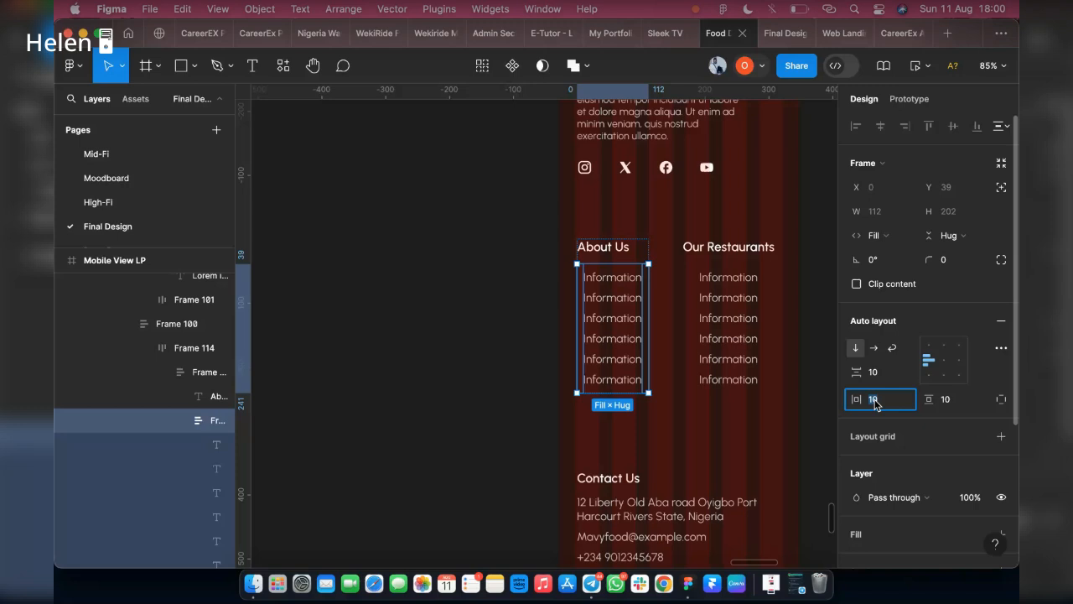
text(0)
key(Return)
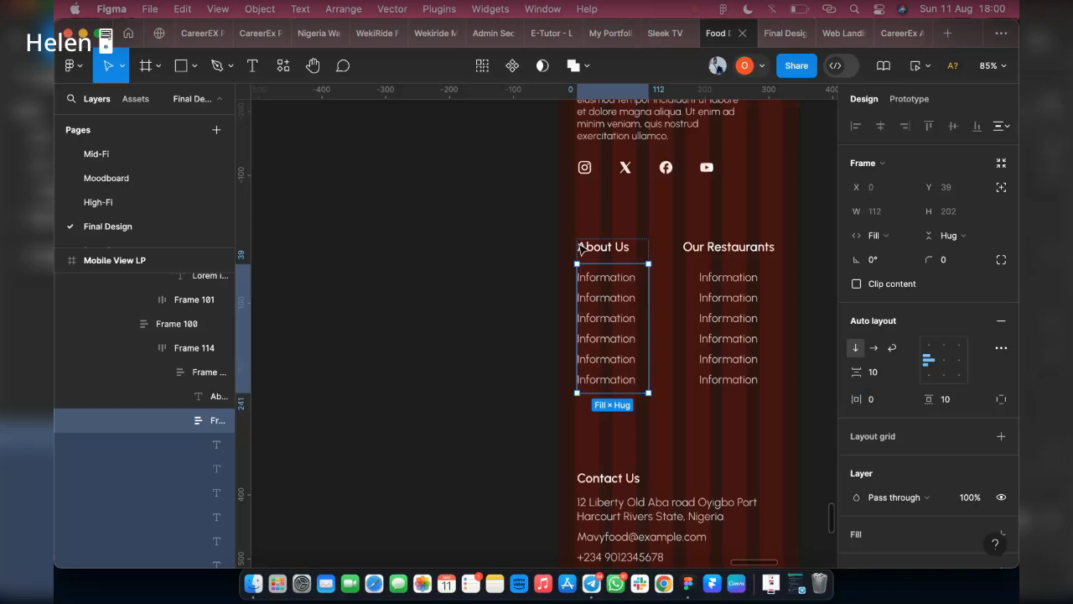
Step: Set the horizontal padding of the Our Restaurants link list to 0
click(733, 293)
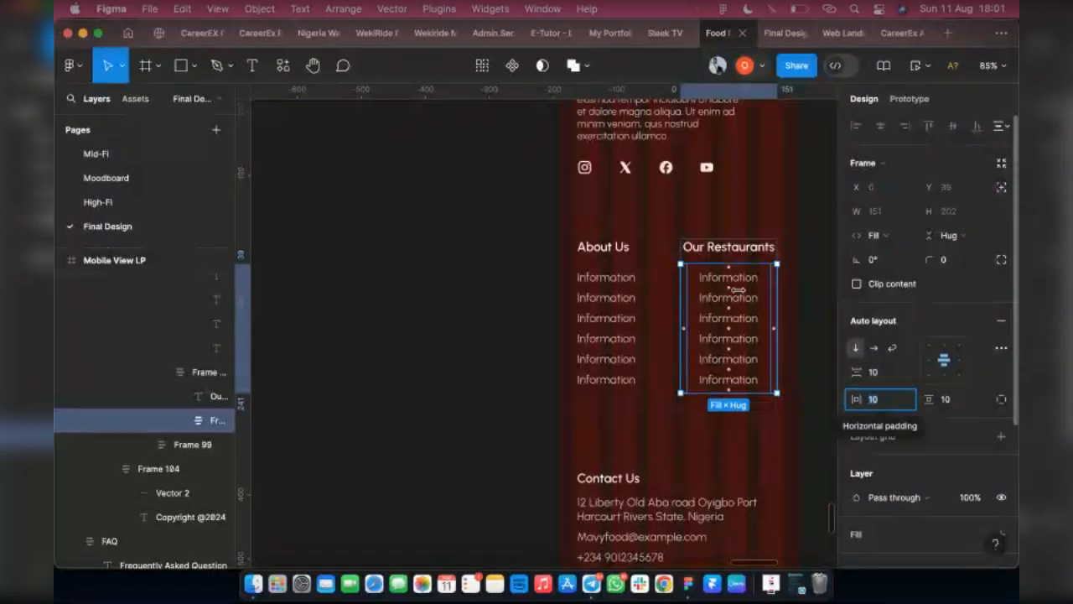
text(0)
key(Return)
Step: Narrow the Our Restaurants link list to 144 and its heading to 146, and left-align both
scroll(733, 287, up, 1)
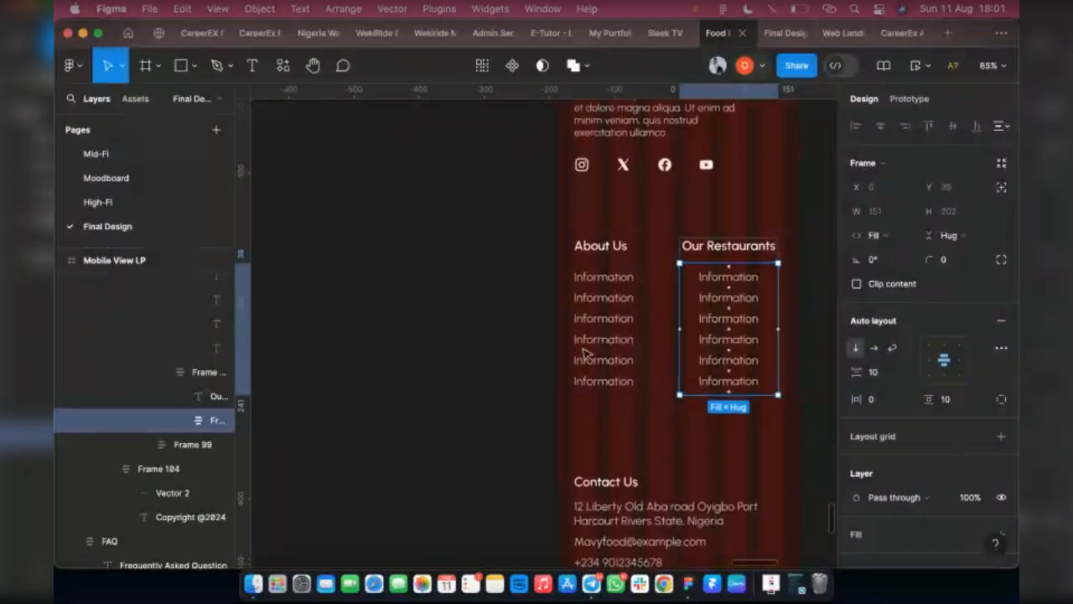
scroll(750, 283, up, 3)
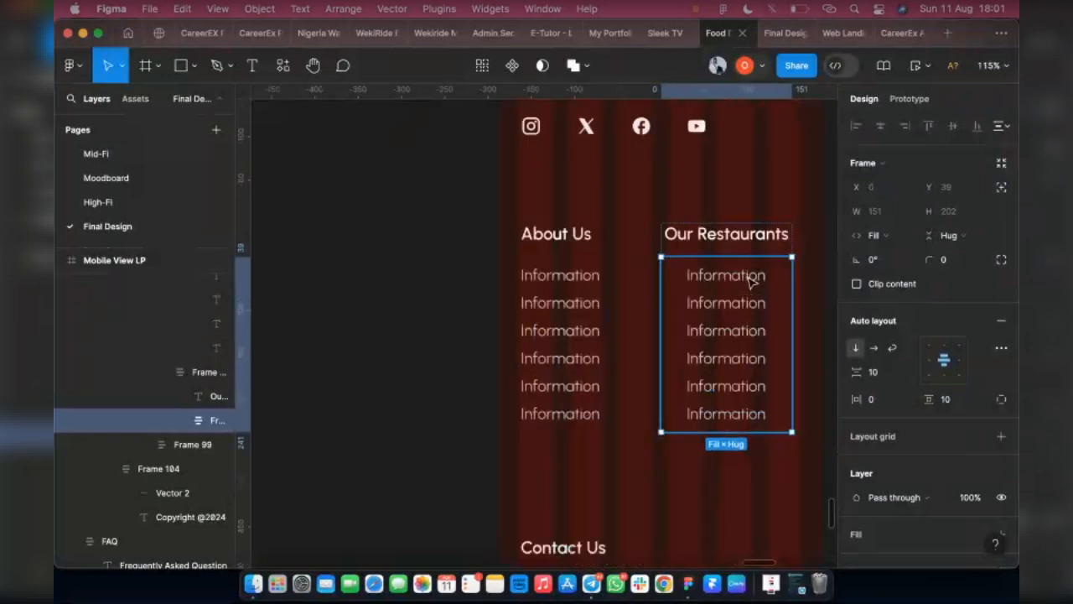
click(751, 282)
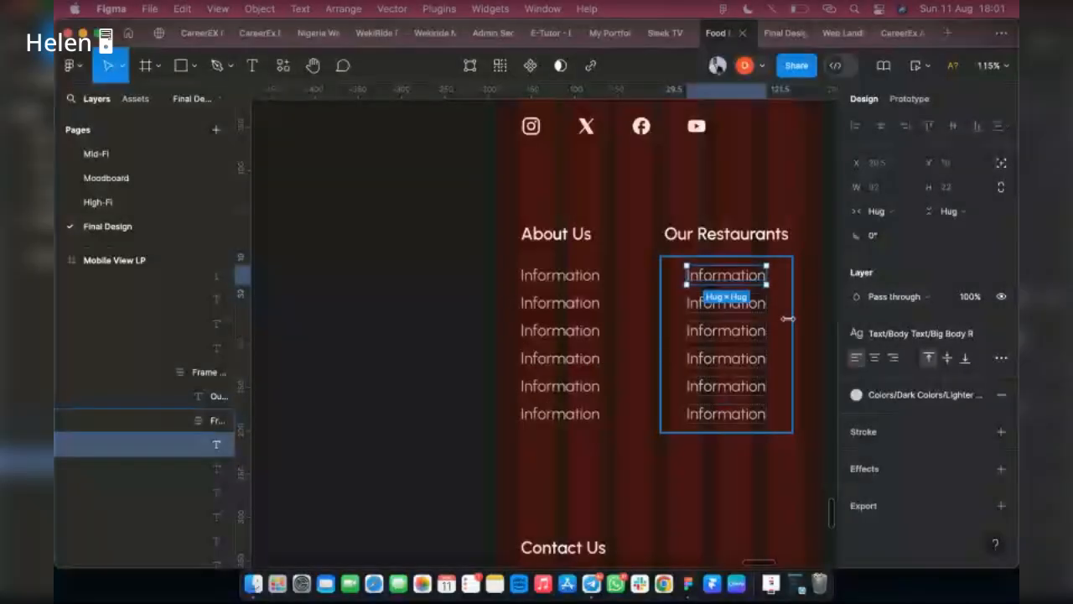
click(788, 318)
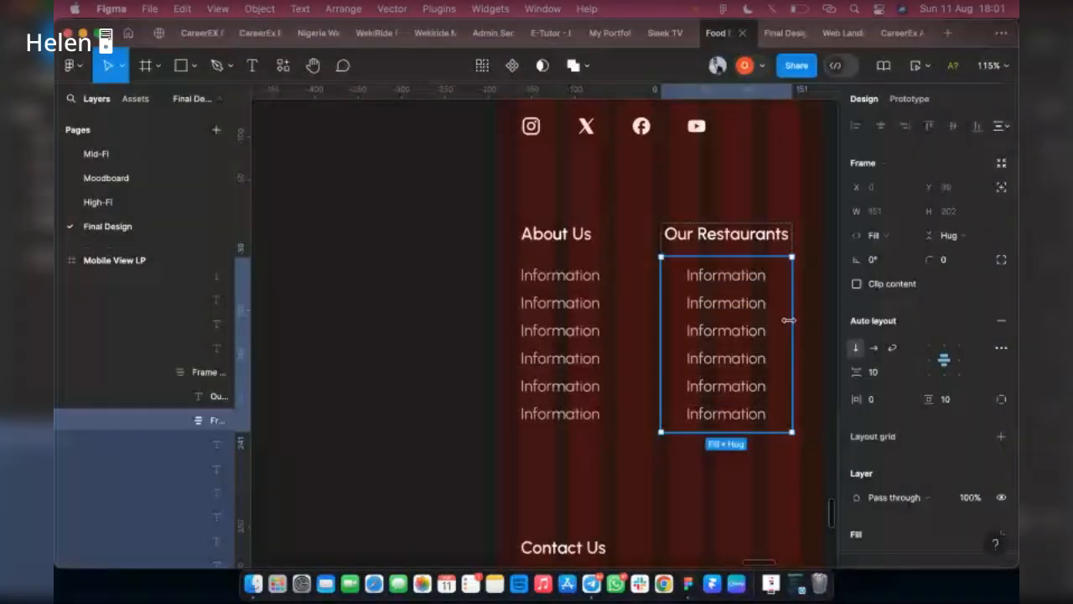
drag(788, 319, 784, 320)
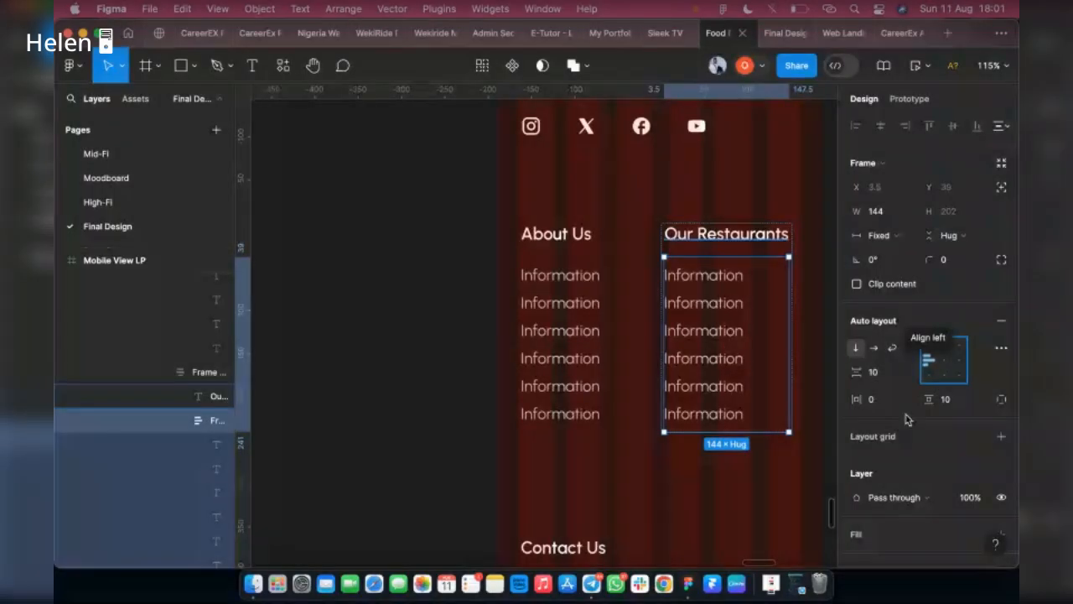
click(726, 234)
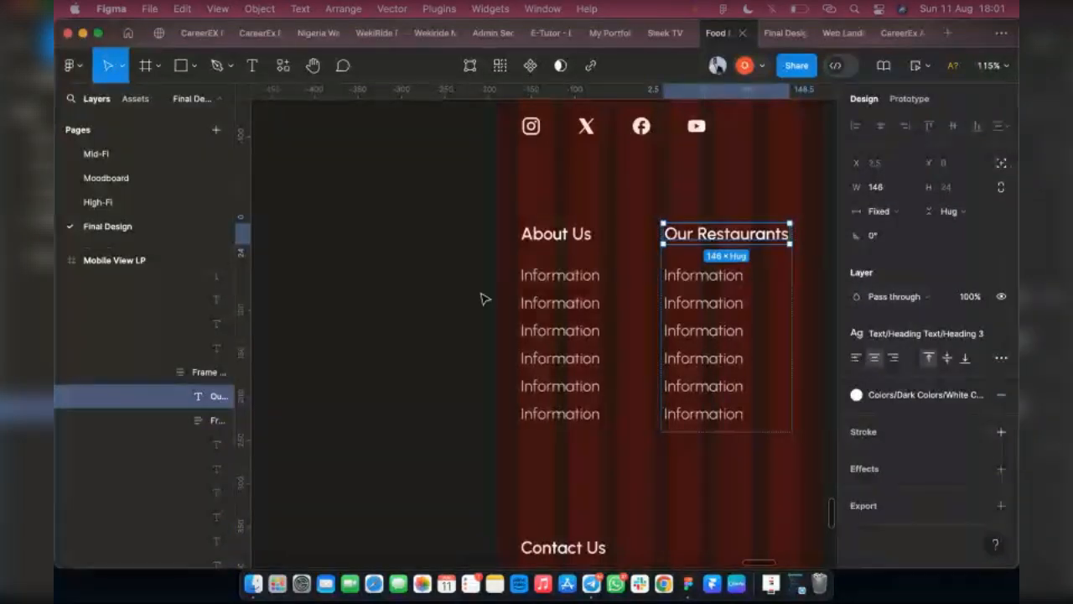
key(super+z)
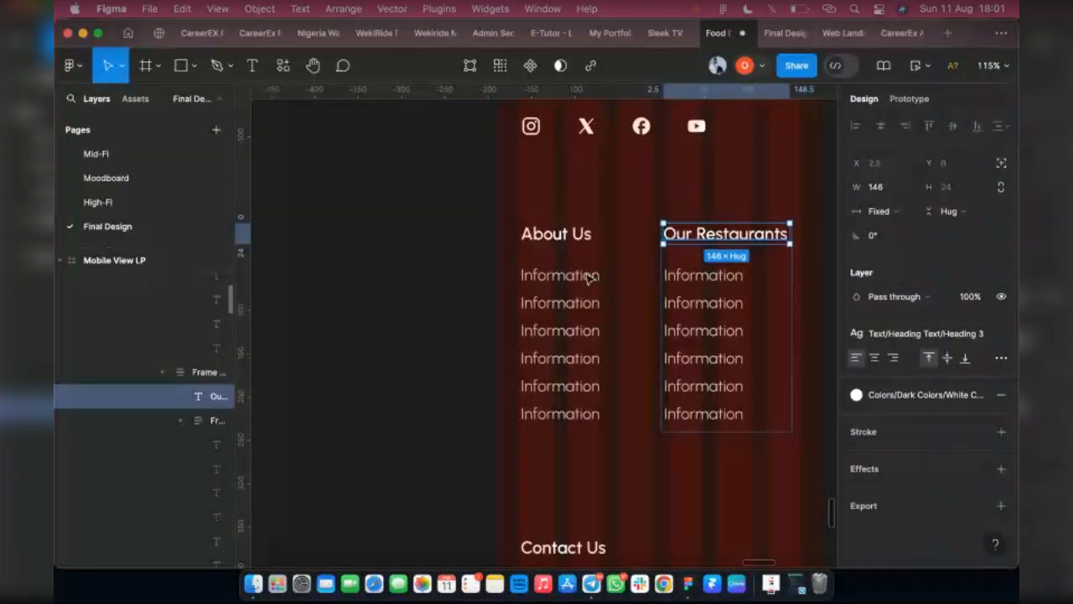
key(Escape)
Step: Widen the footer's logo-and-description frame to 320 and make the Lorem ipsum text fill its width
scroll(621, 199, down, 6)
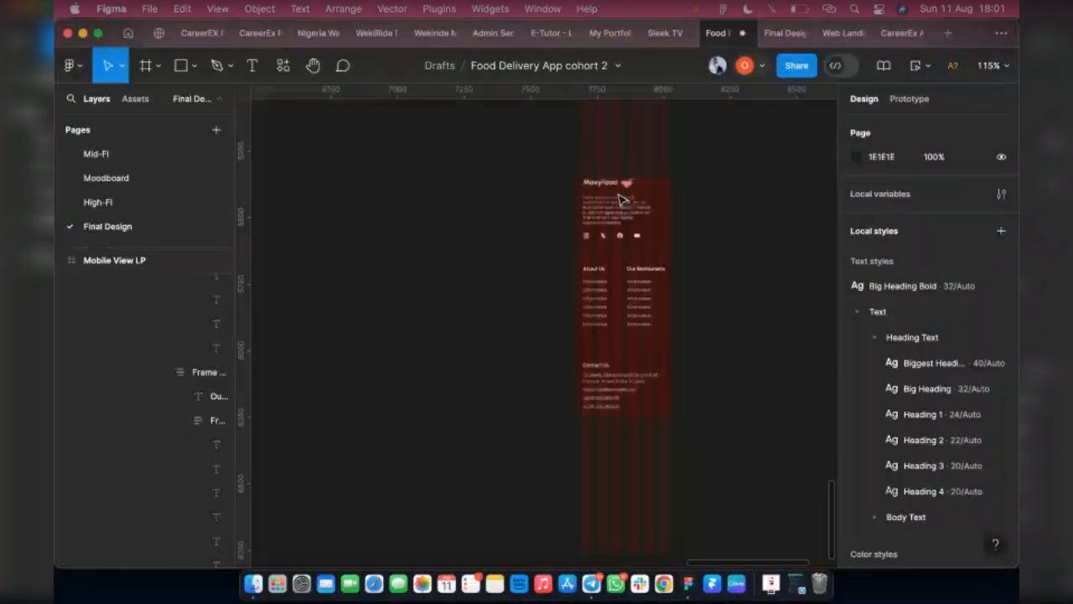
scroll(604, 218, up, 2)
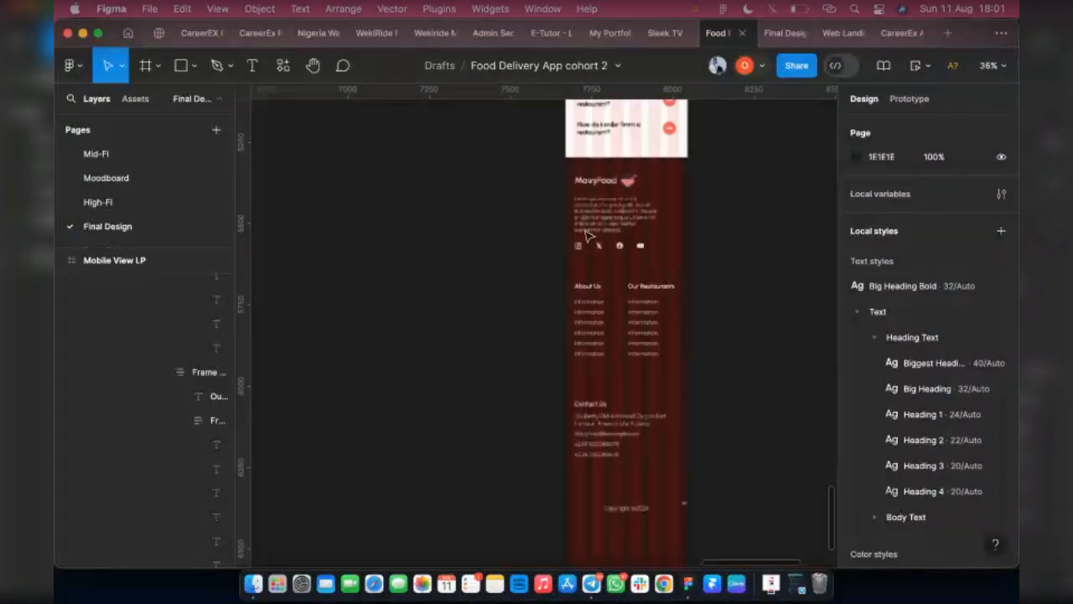
scroll(587, 235, up, 2)
scroll(629, 218, up, 2)
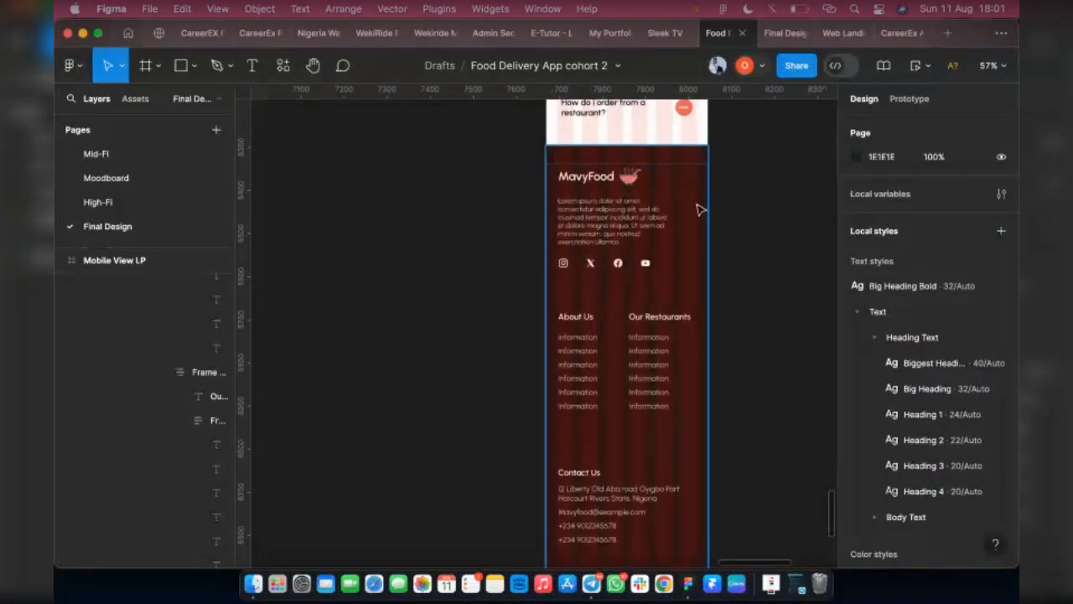
click(693, 206)
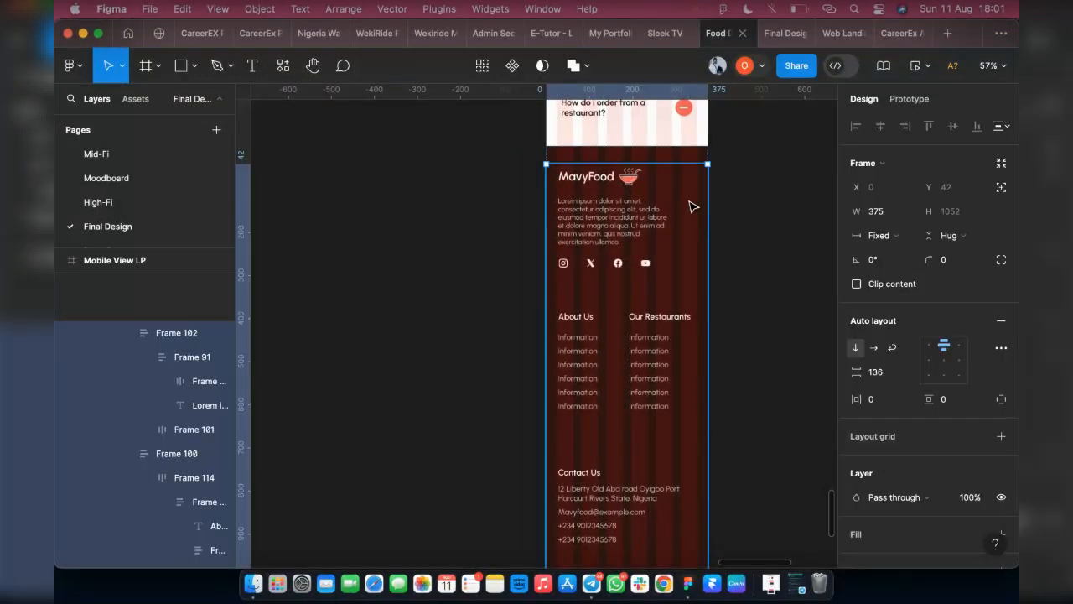
double_click(604, 225)
scroll(604, 225, up, 5)
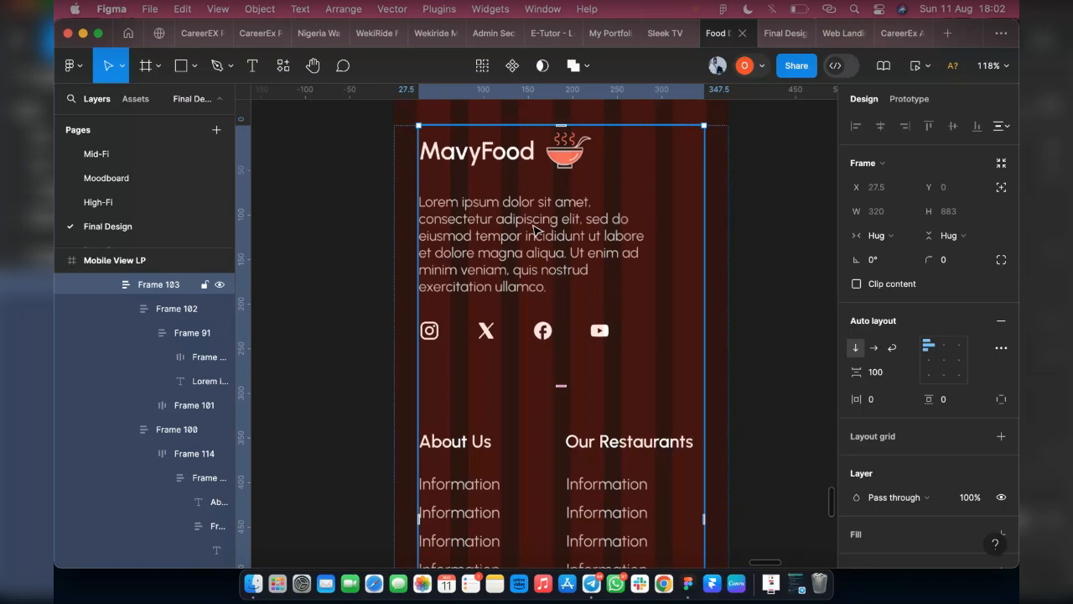
double_click(537, 230)
double_click(536, 231)
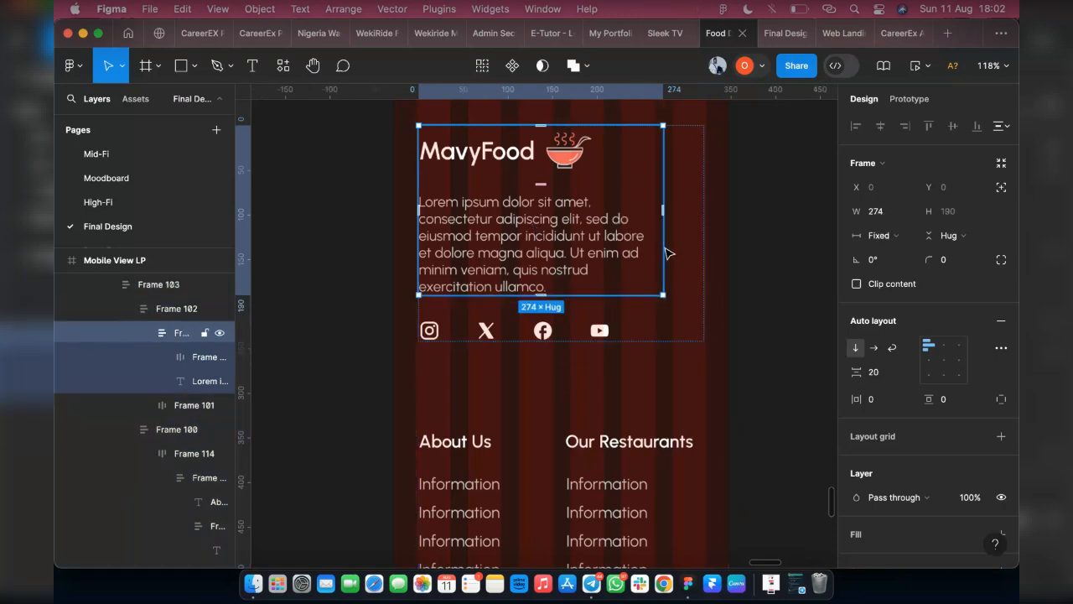
double_click(666, 251)
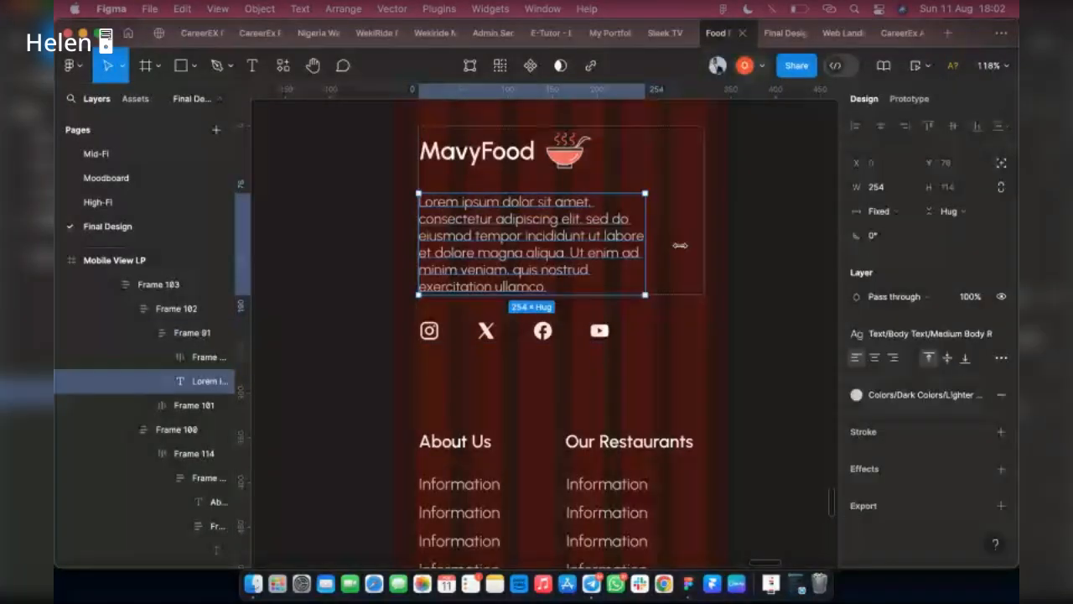
drag(680, 245, 697, 245)
drag(697, 246, 702, 171)
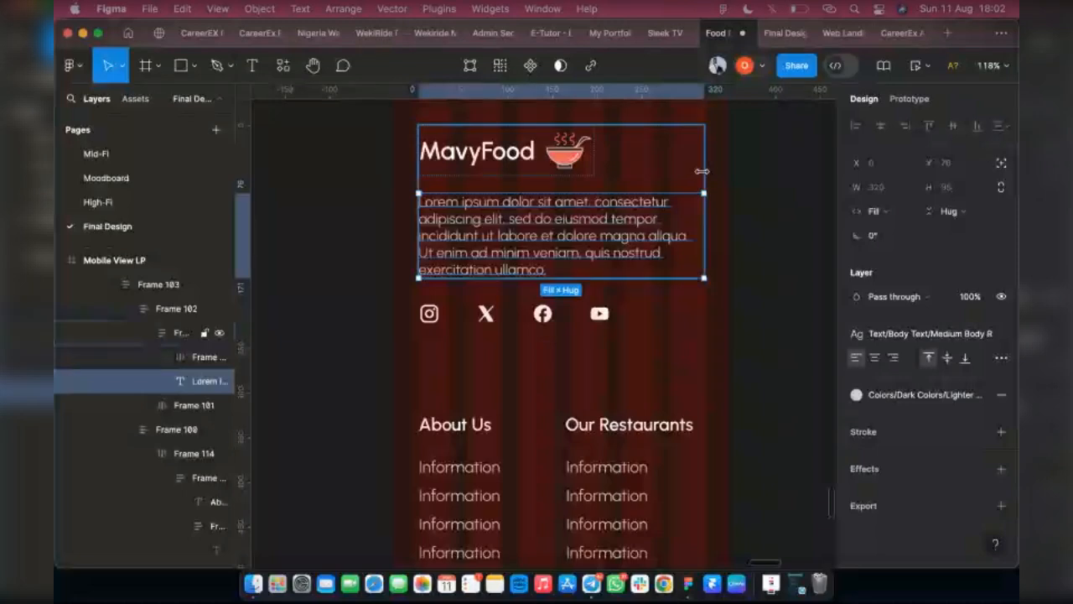
Step: Set the width of the footer frame holding the logo, description and social icons to 325
click(701, 171)
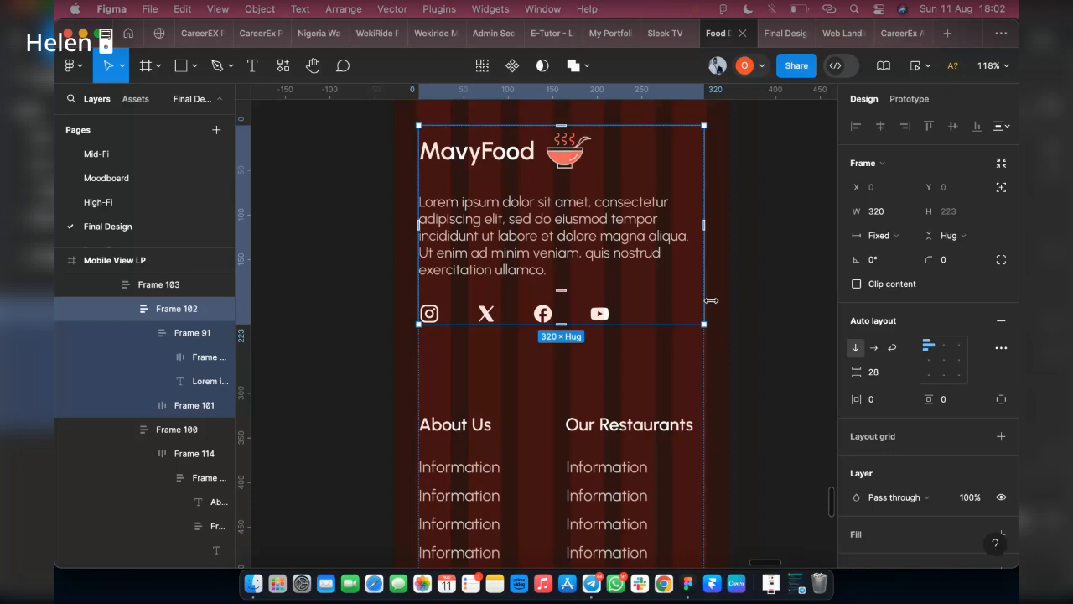
drag(711, 300, 715, 300)
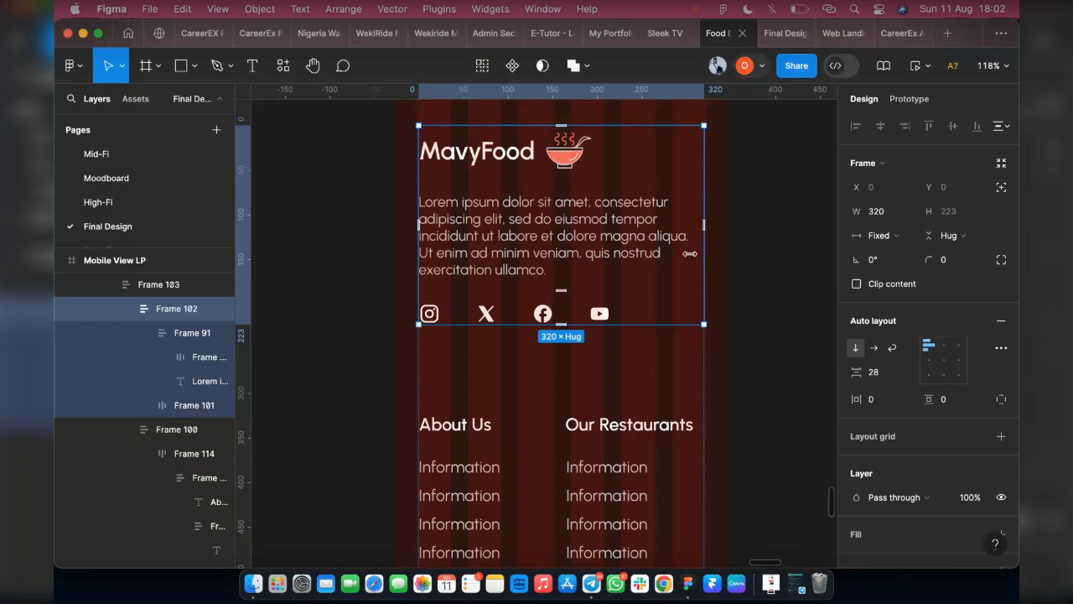
click(878, 217)
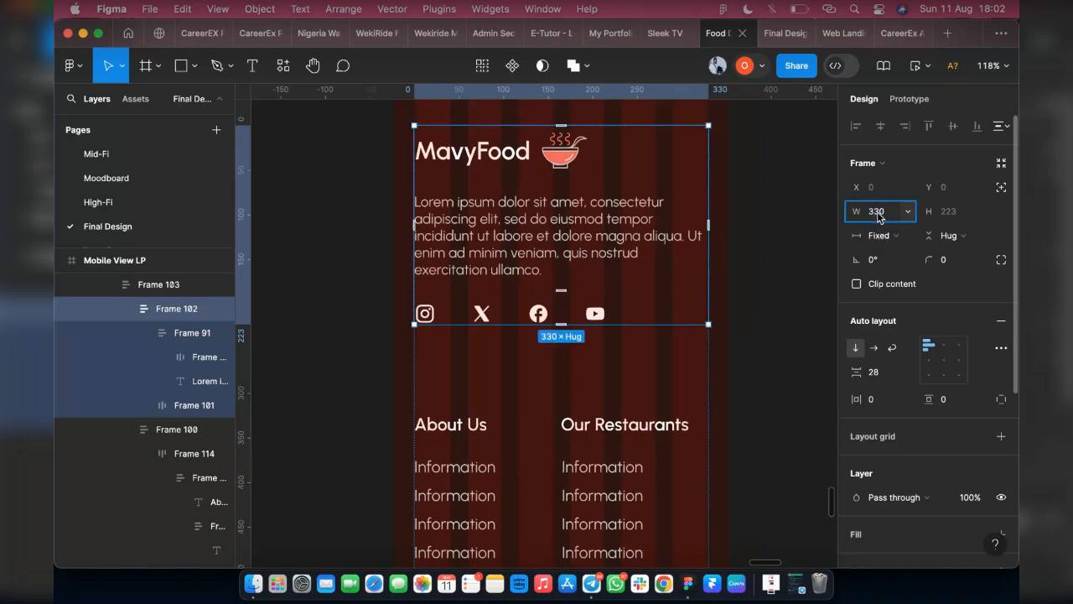
text(325)
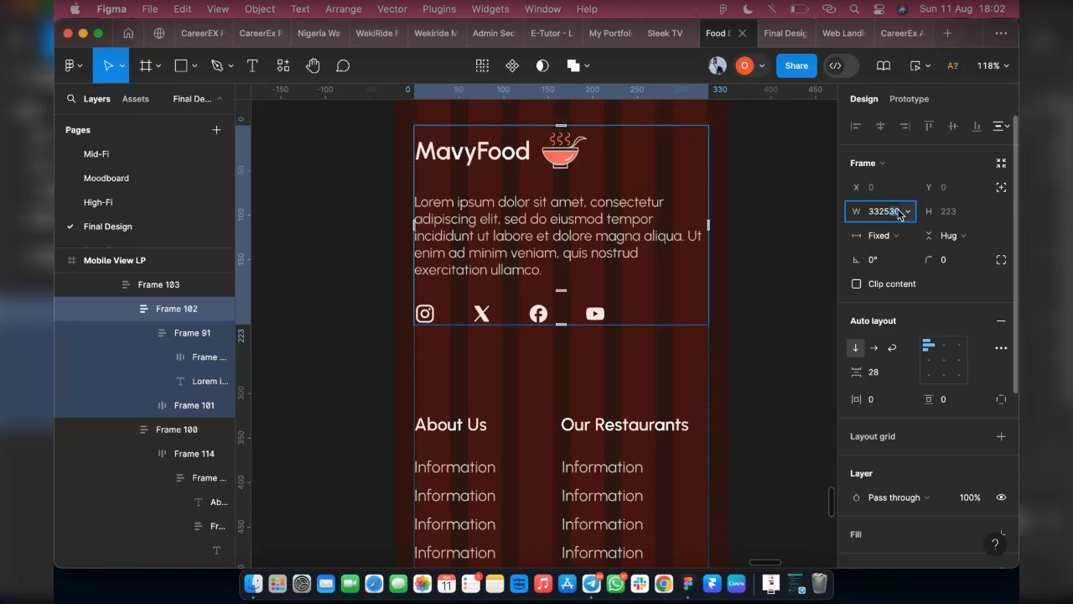
key(BackSpace)
key(BackSpace)
key(BackSpace)
key(BackSpace)
key(BackSpace)
text(25)
key(Return)
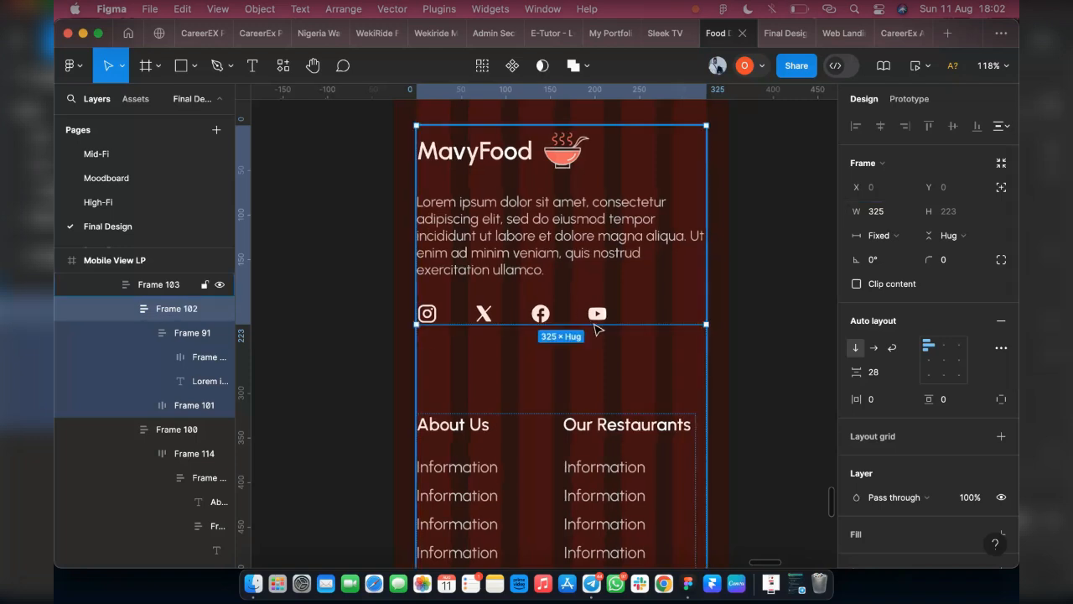
Step: Widen the footer frame holding the link columns and Contact Us details to 325
scroll(594, 315, down, 5)
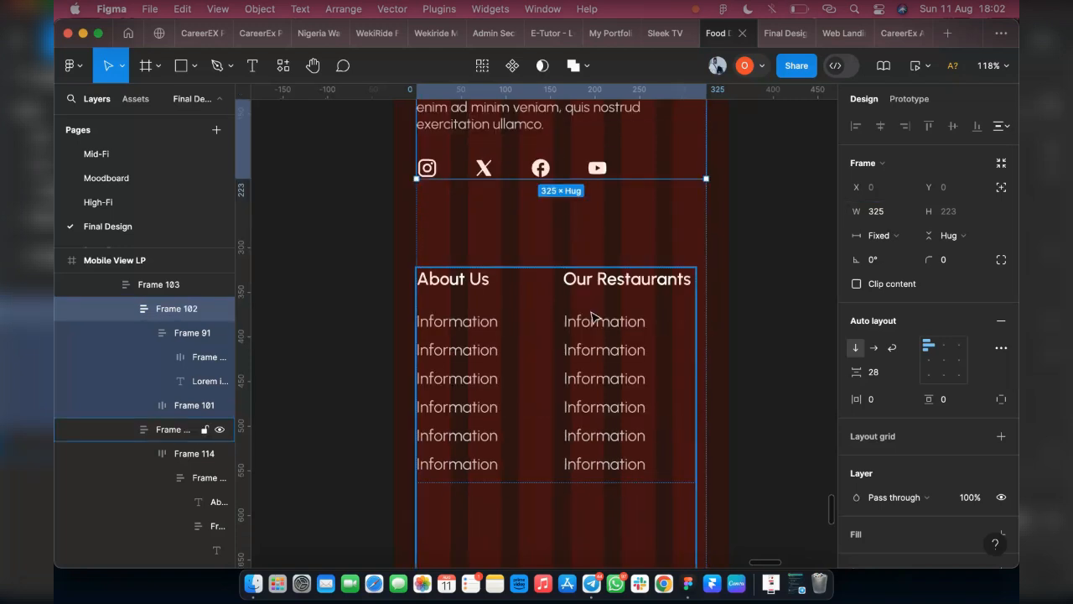
scroll(584, 406, down, 5)
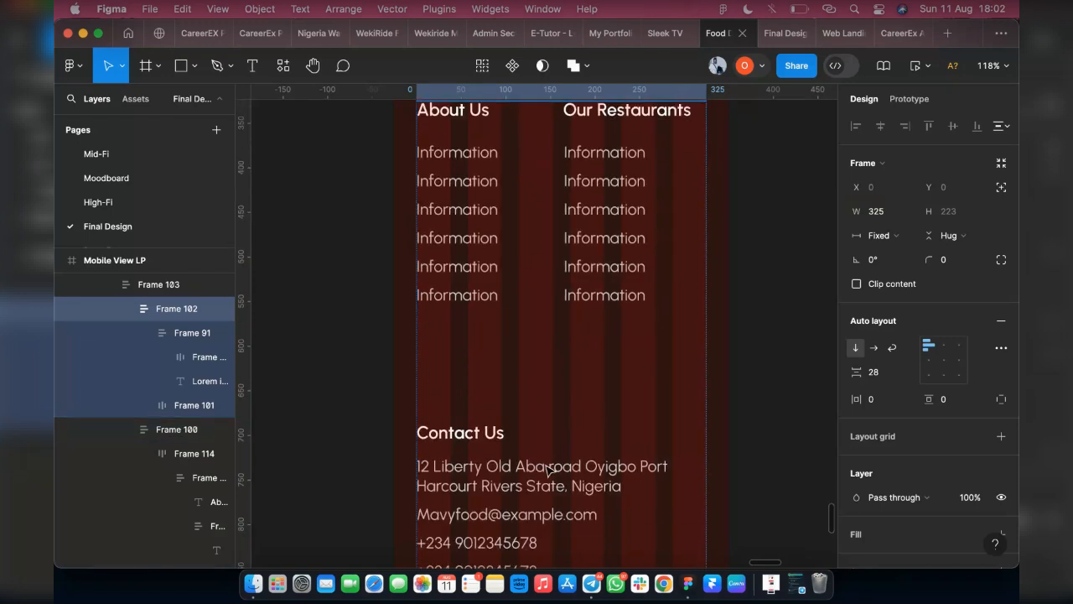
scroll(547, 469, down, 1)
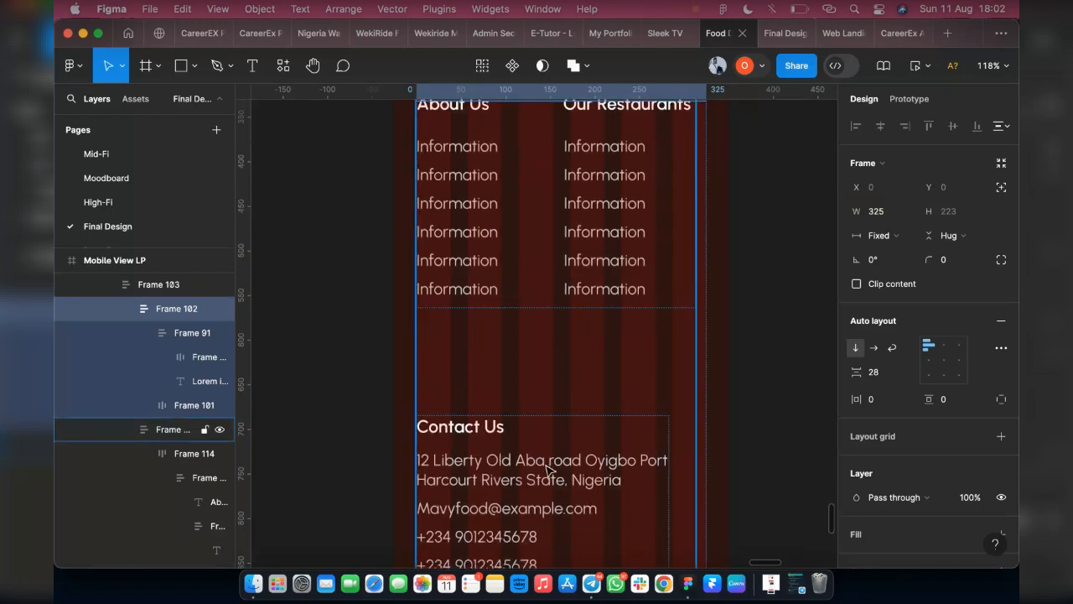
click(656, 441)
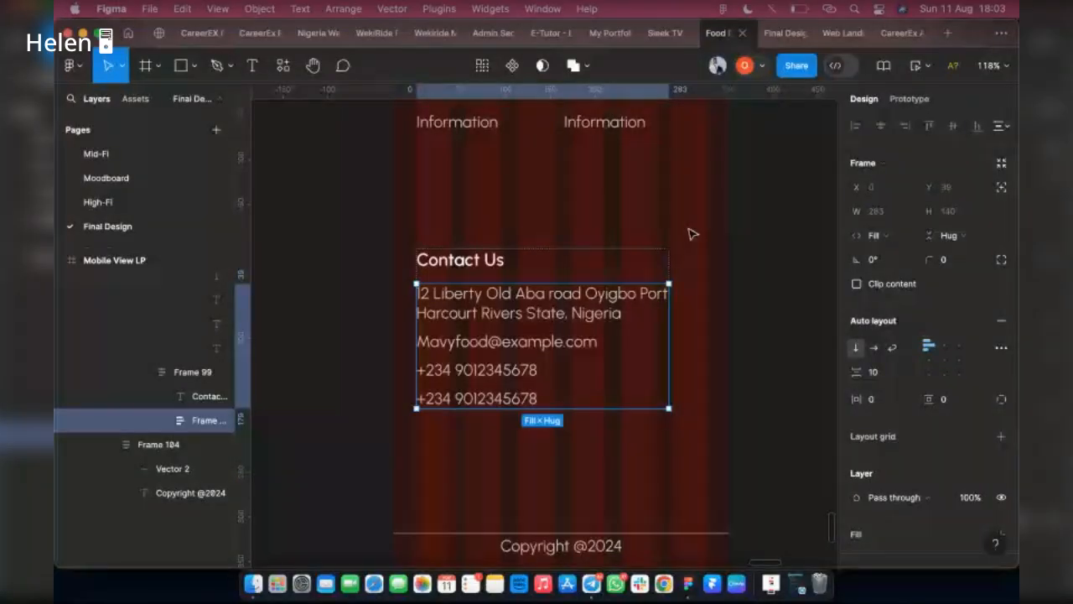
scroll(691, 234, down, 1)
click(700, 273)
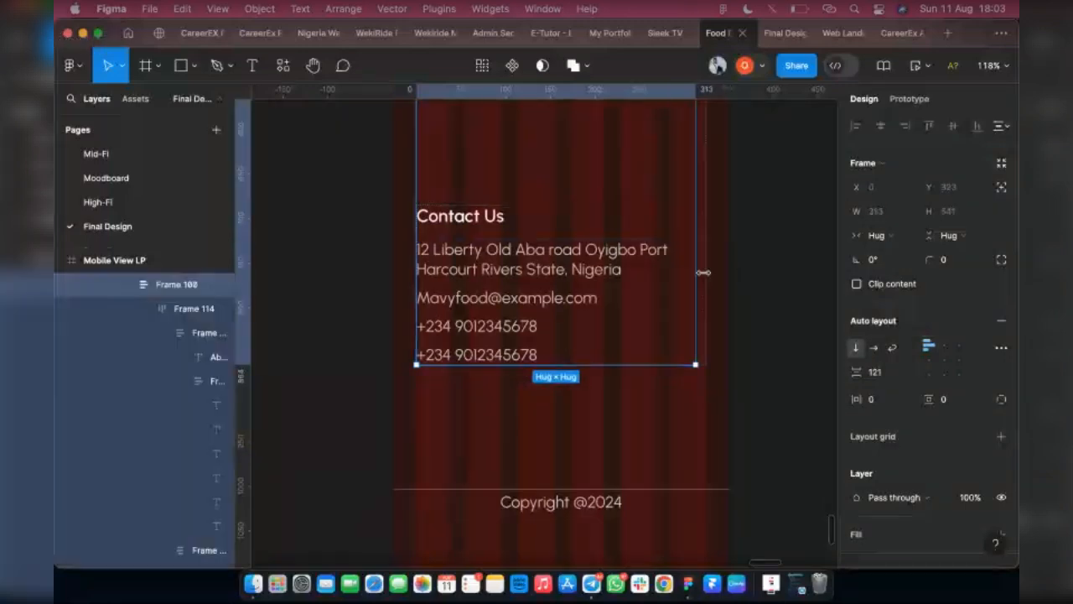
drag(708, 272, 718, 272)
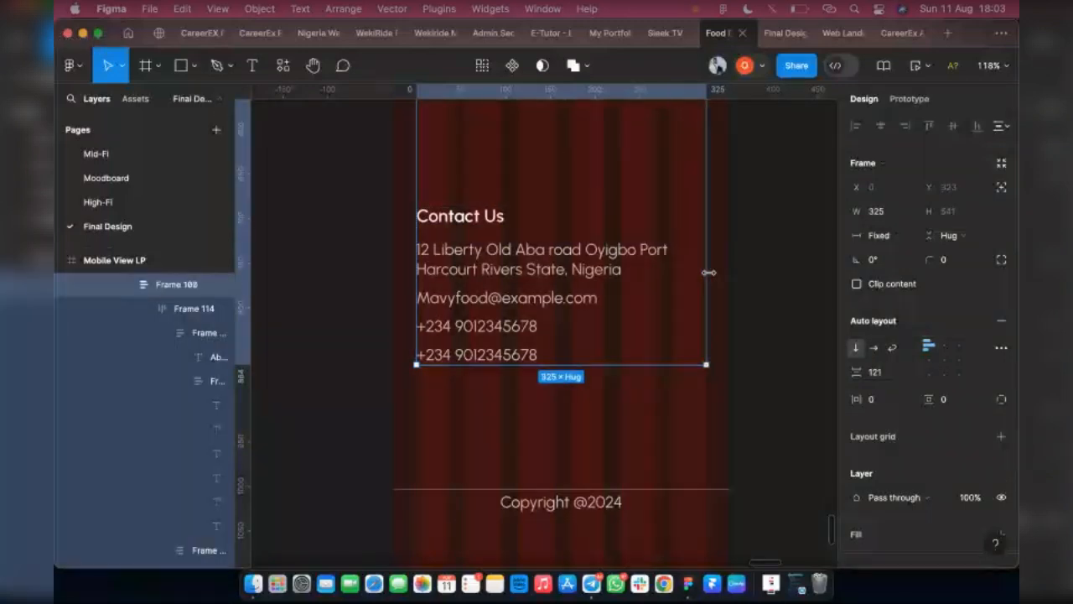
Step: Set the vertical gap between the link columns and the Contact Us block to 50
click(890, 380)
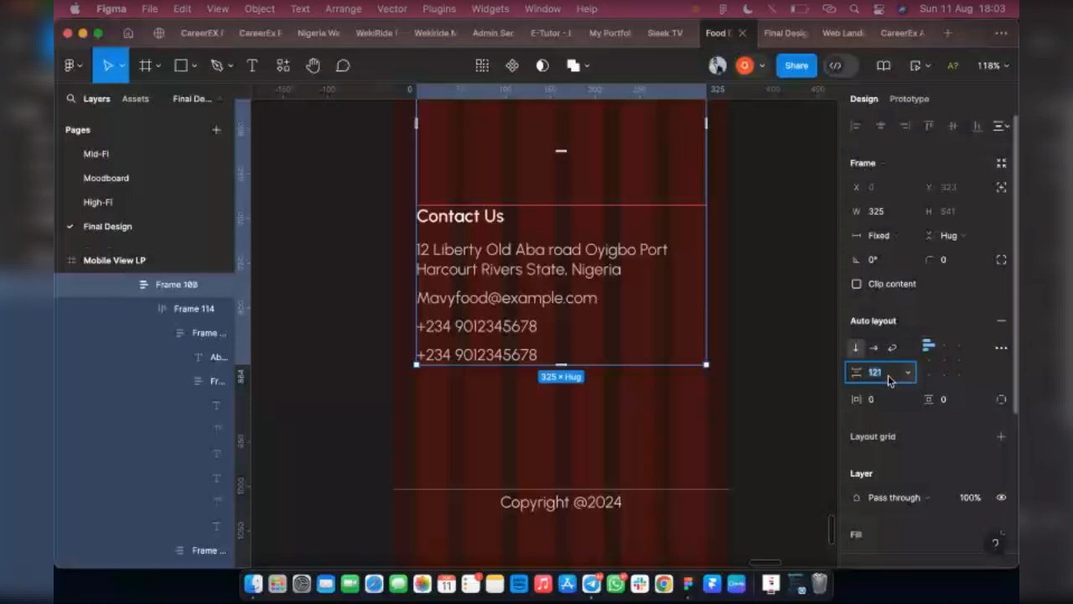
text(50)
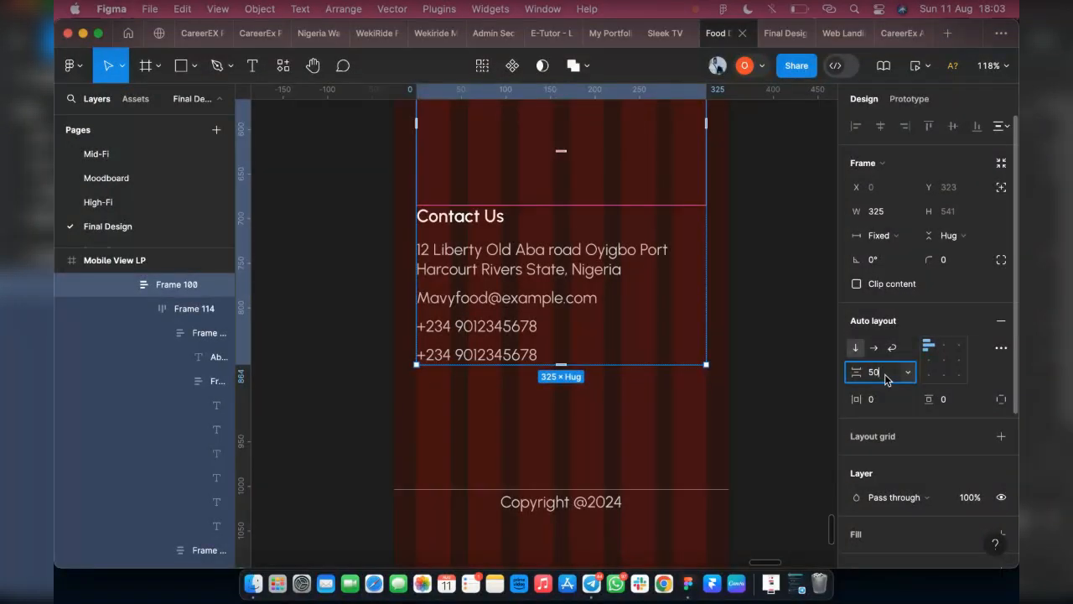
key(Return)
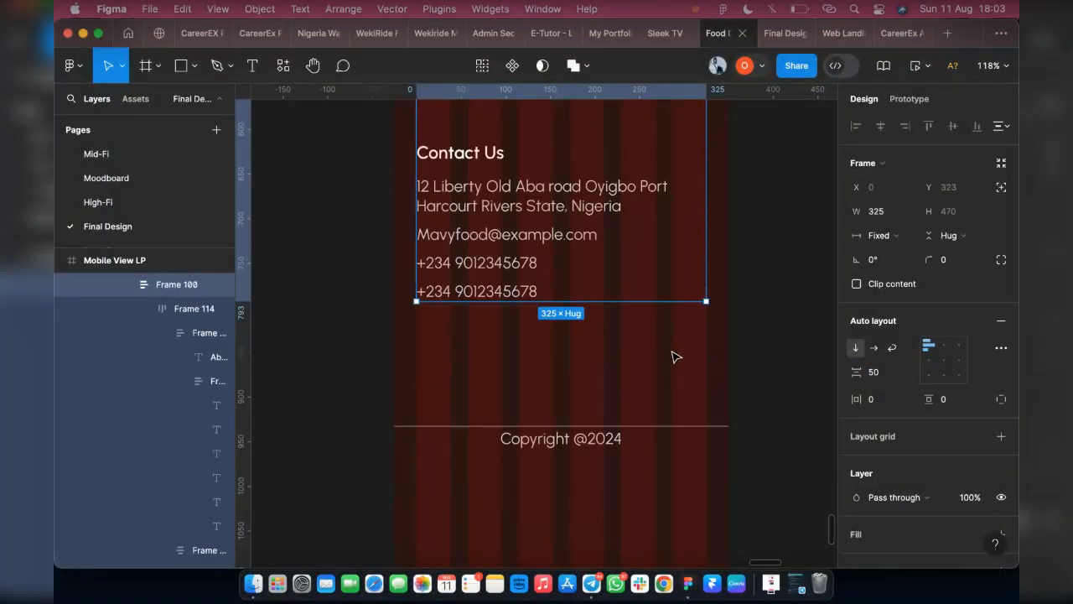
scroll(566, 260, up, 2)
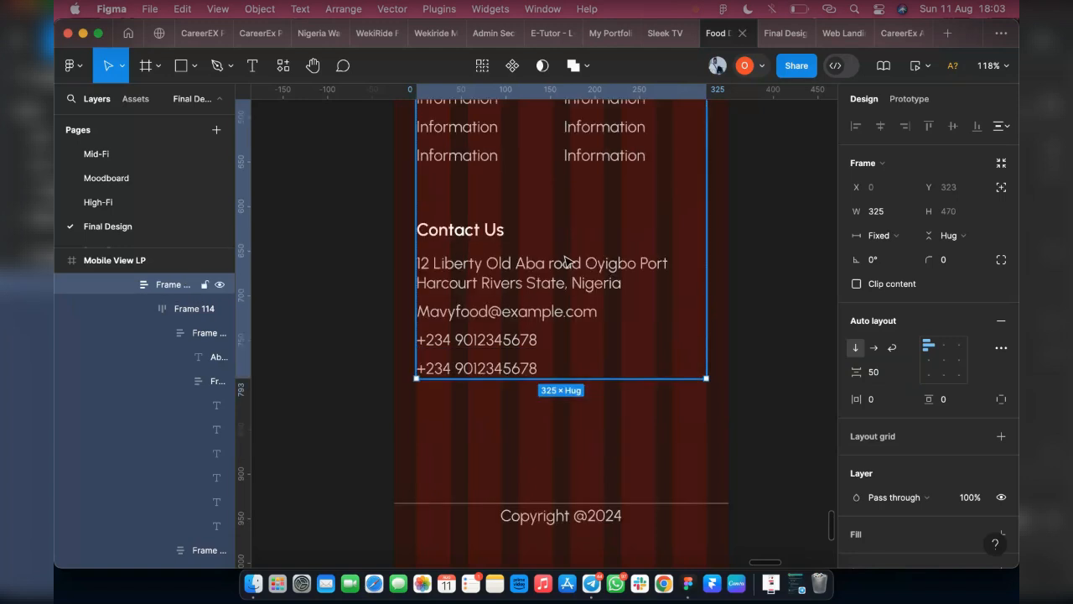
scroll(565, 261, up, 2)
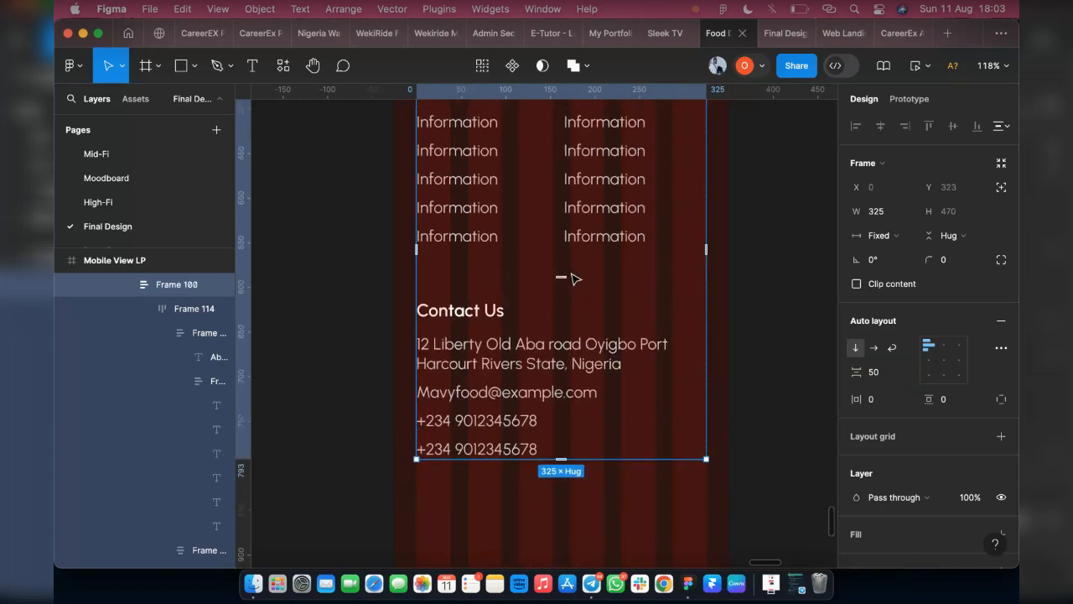
scroll(572, 278, up, 1)
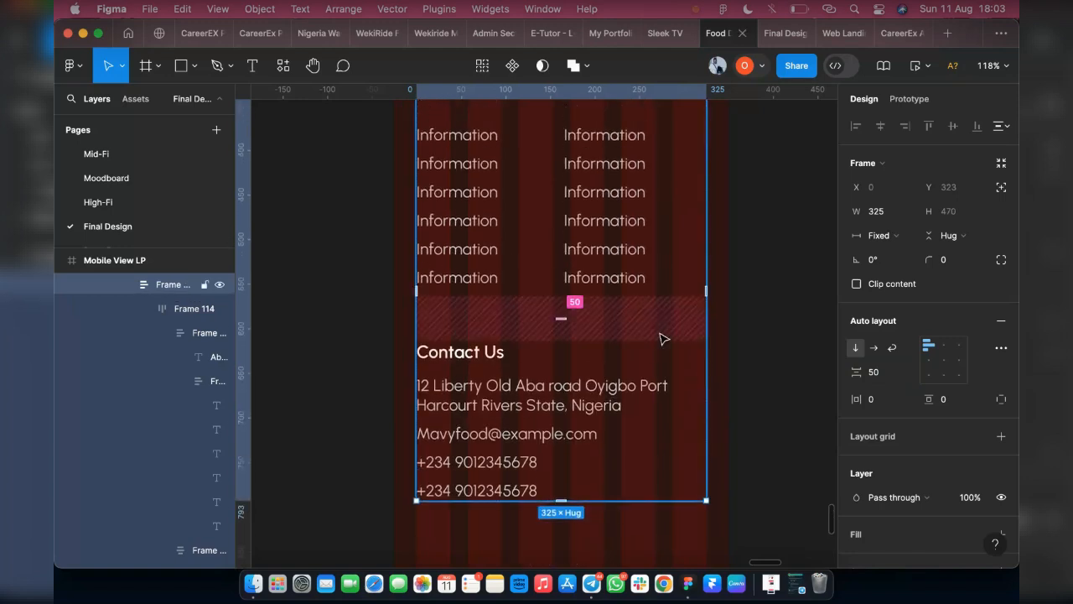
Step: Set the vertical gap between the footer's content and its copyright row to 50
scroll(660, 338, down, 2)
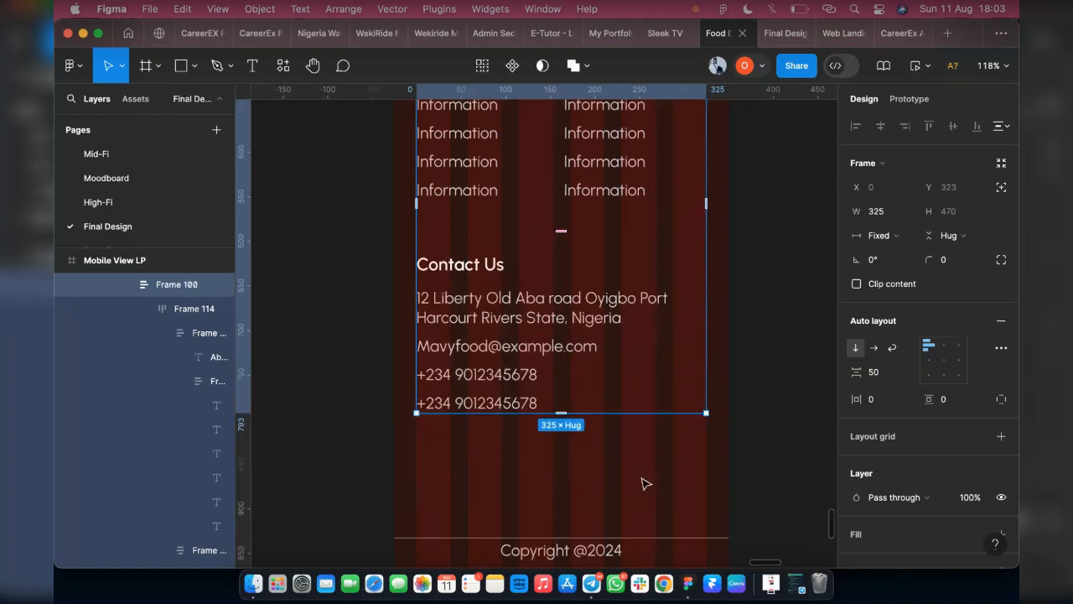
click(539, 501)
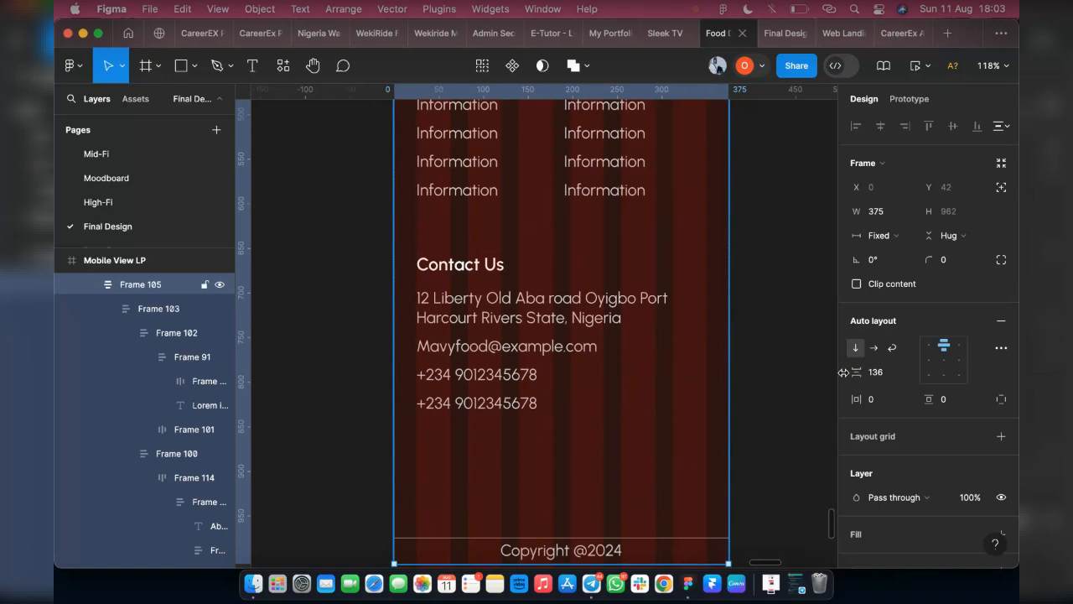
drag(845, 372, 860, 372)
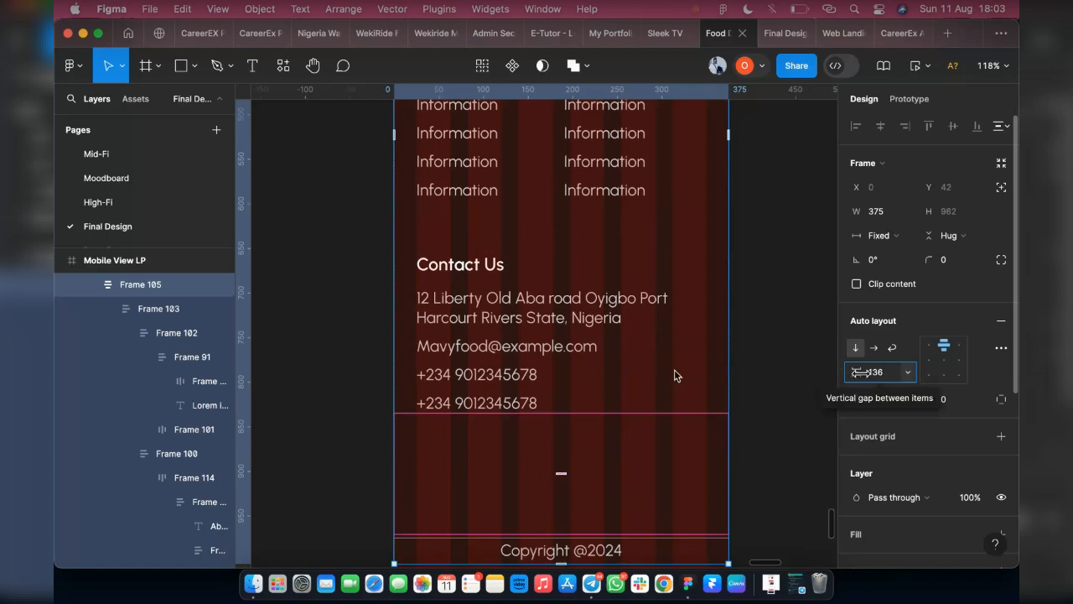
drag(806, 372, 885, 374)
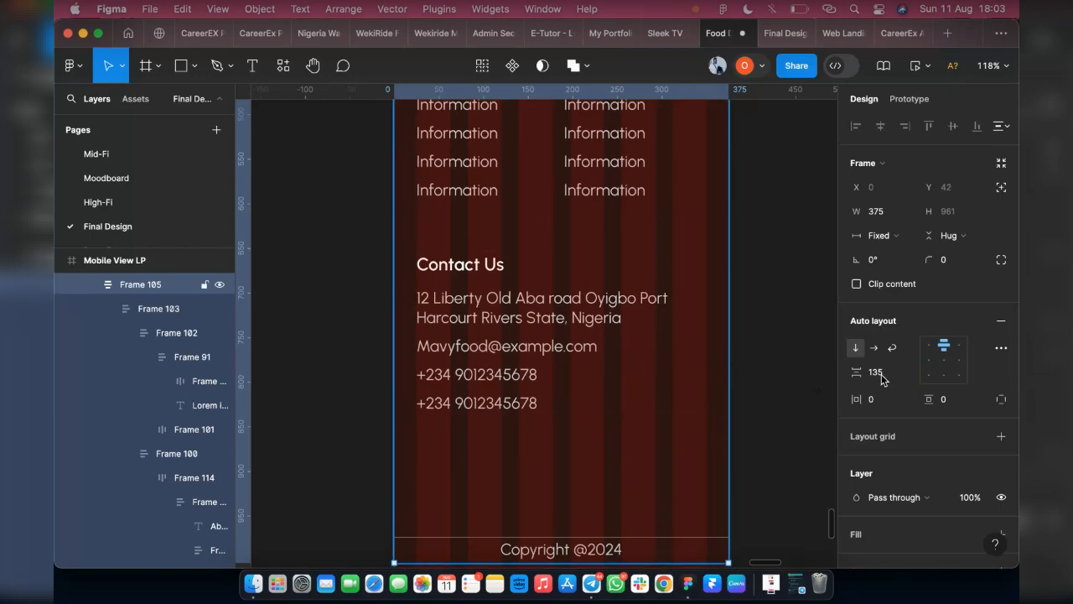
click(880, 374)
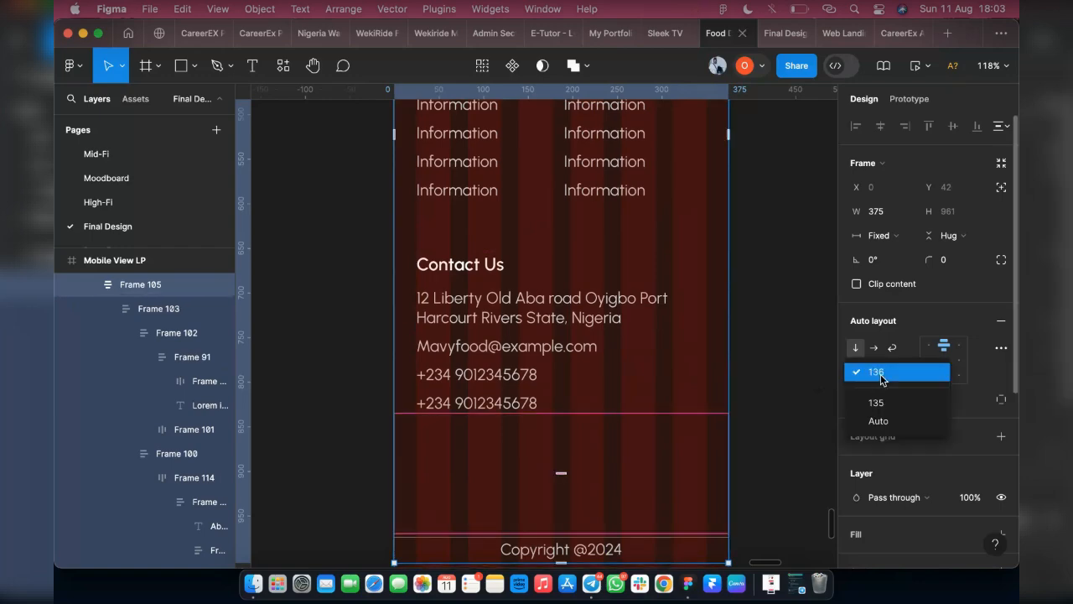
click(880, 377)
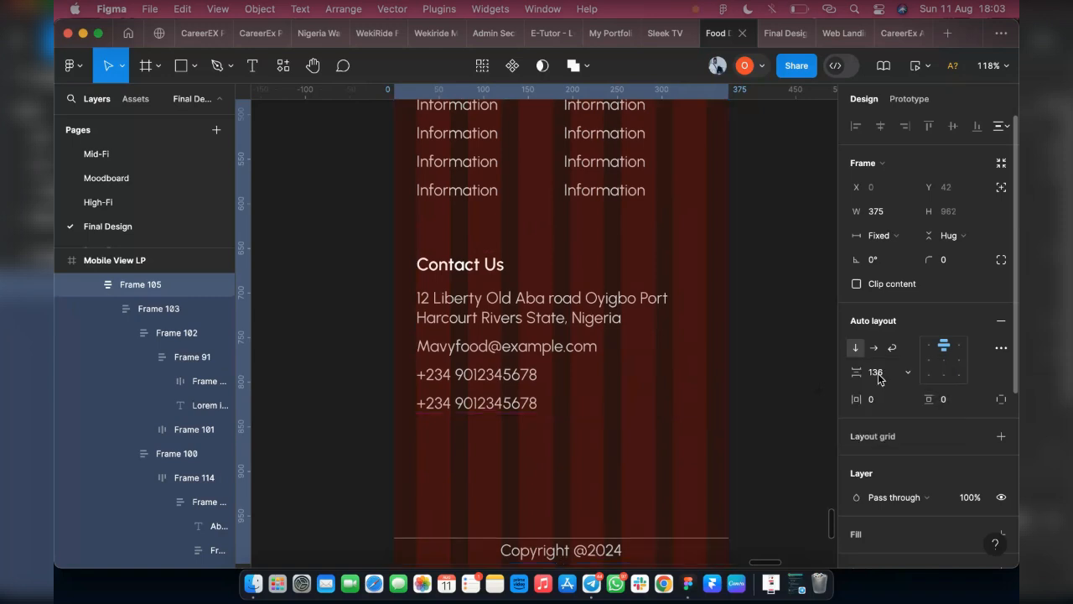
click(881, 379)
text(50)
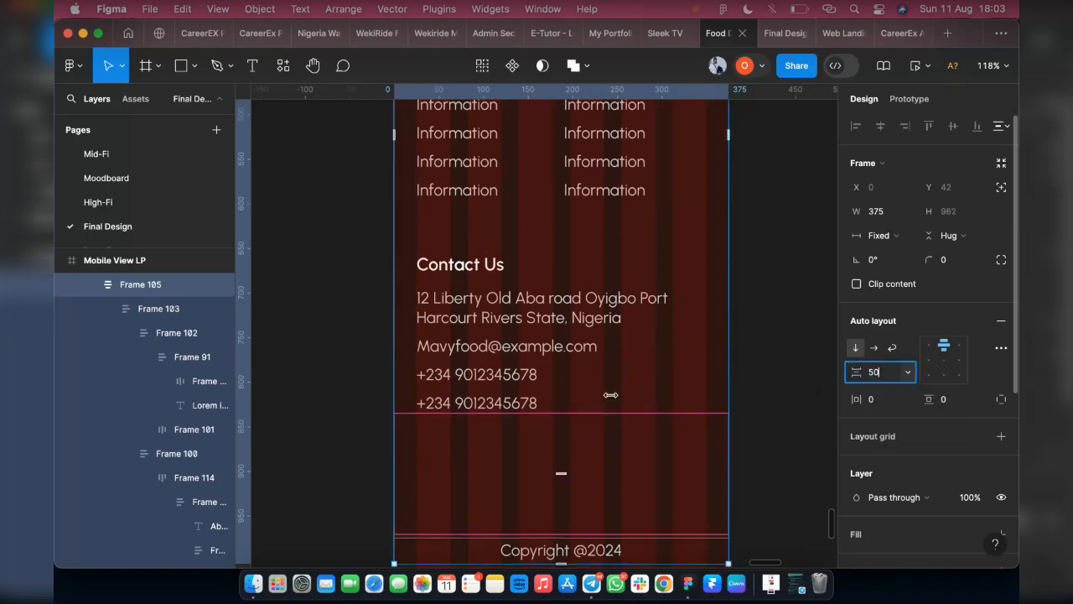
key(Return)
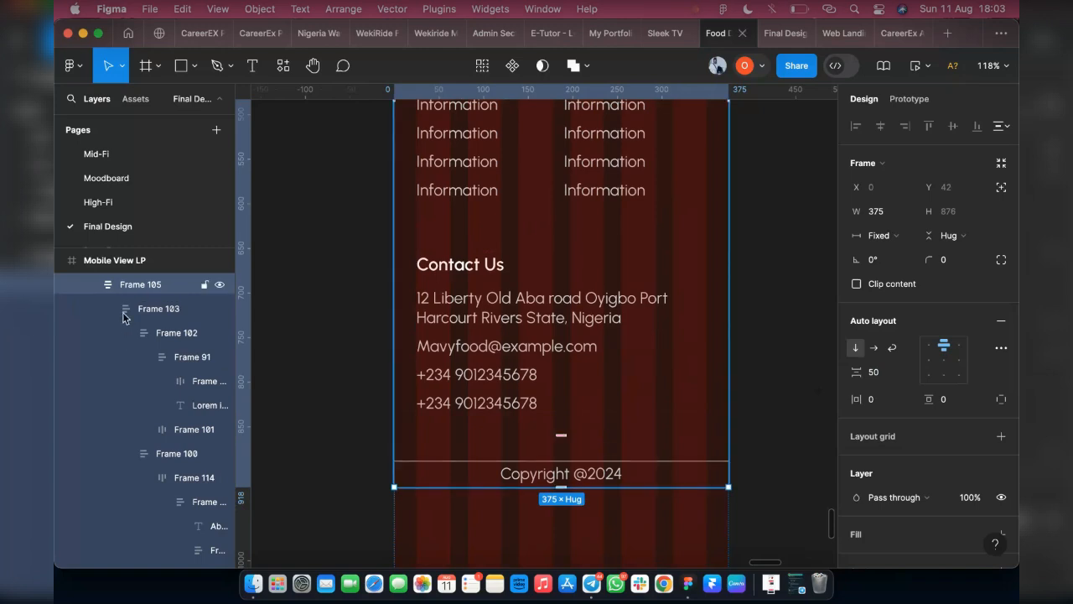
Step: Shorten the Footer frame to a height of 918 so it ends just below the copyright line
scroll(215, 287, up, 1)
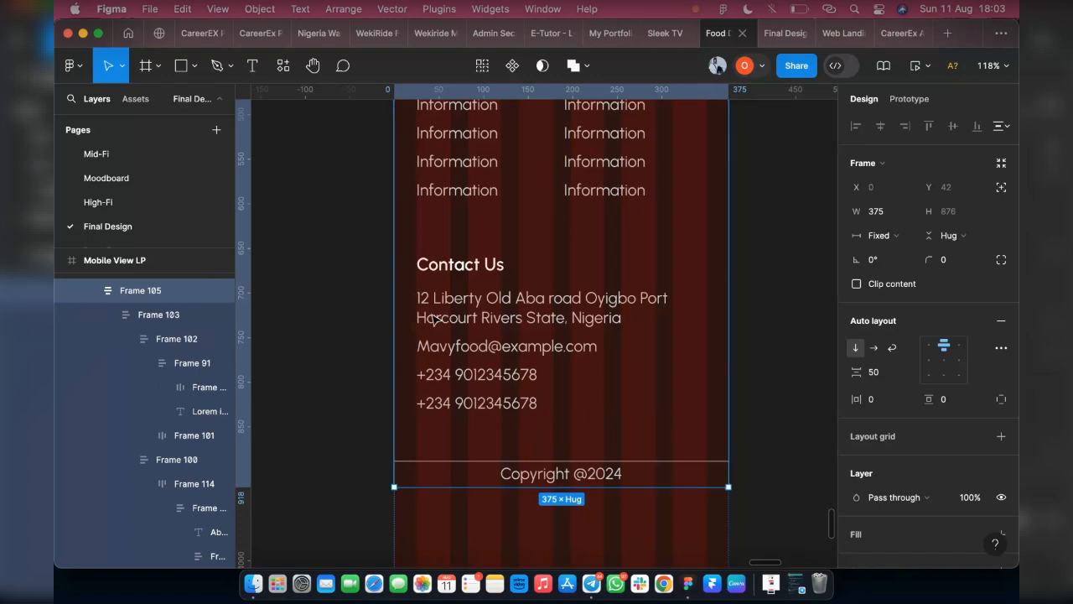
scroll(435, 318, down, 5)
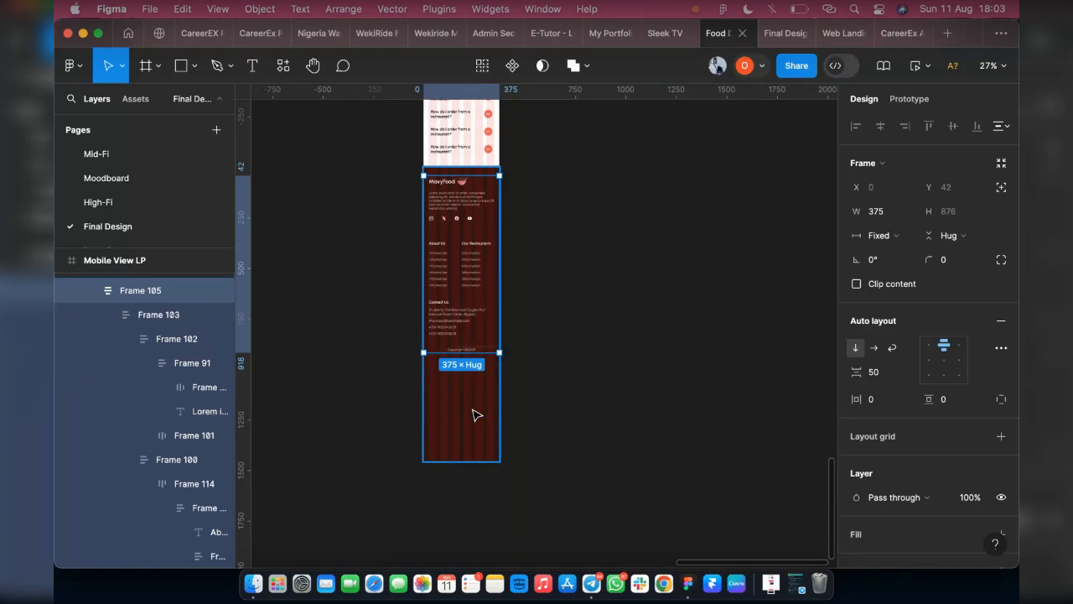
click(476, 415)
click(441, 462)
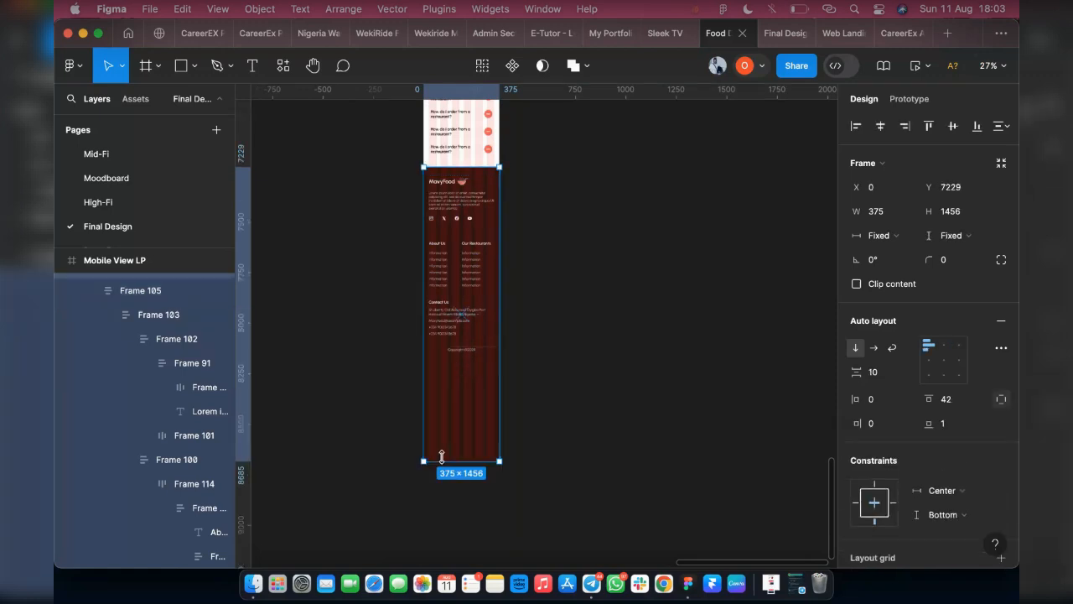
drag(449, 407, 448, 350)
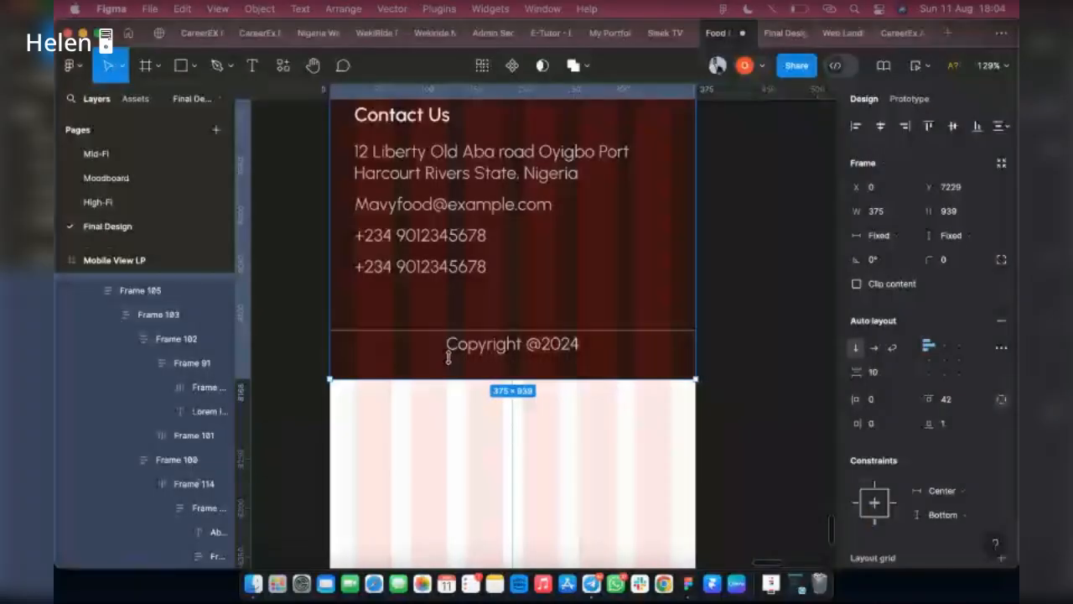
drag(448, 379, 449, 359)
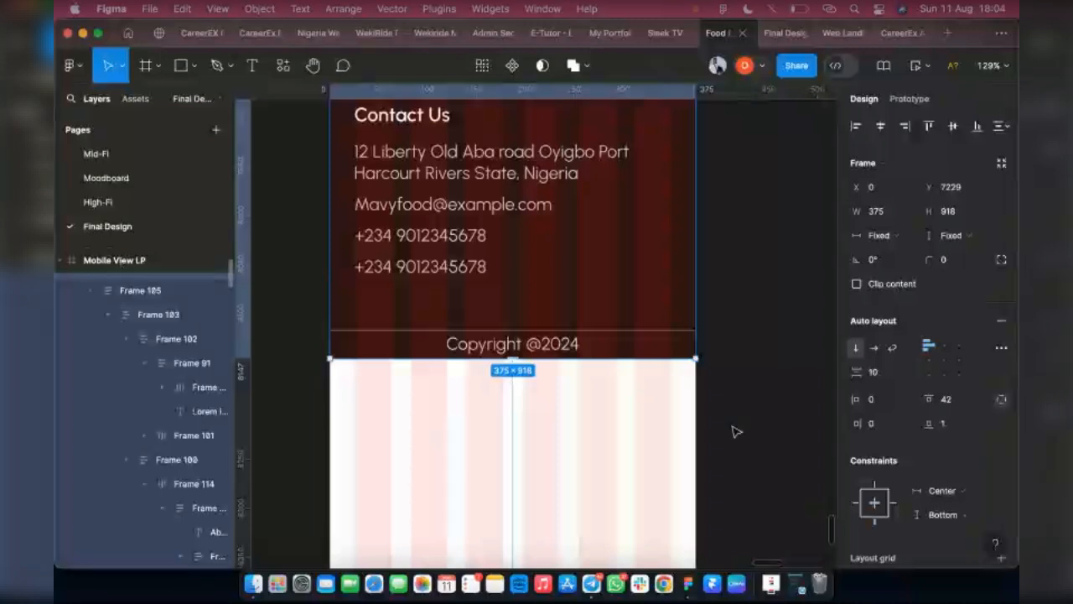
key(Escape)
Step: Shorten the FAQ section from its bottom edge so it ends closer beneath the last question
scroll(734, 431, up, 5)
scroll(734, 431, up, 5)
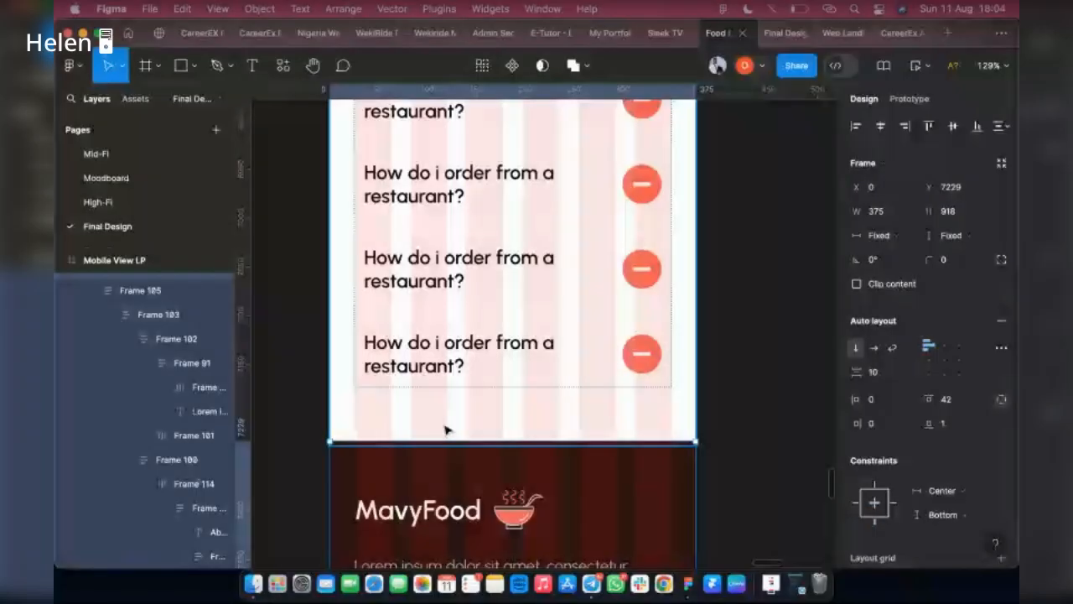
click(463, 434)
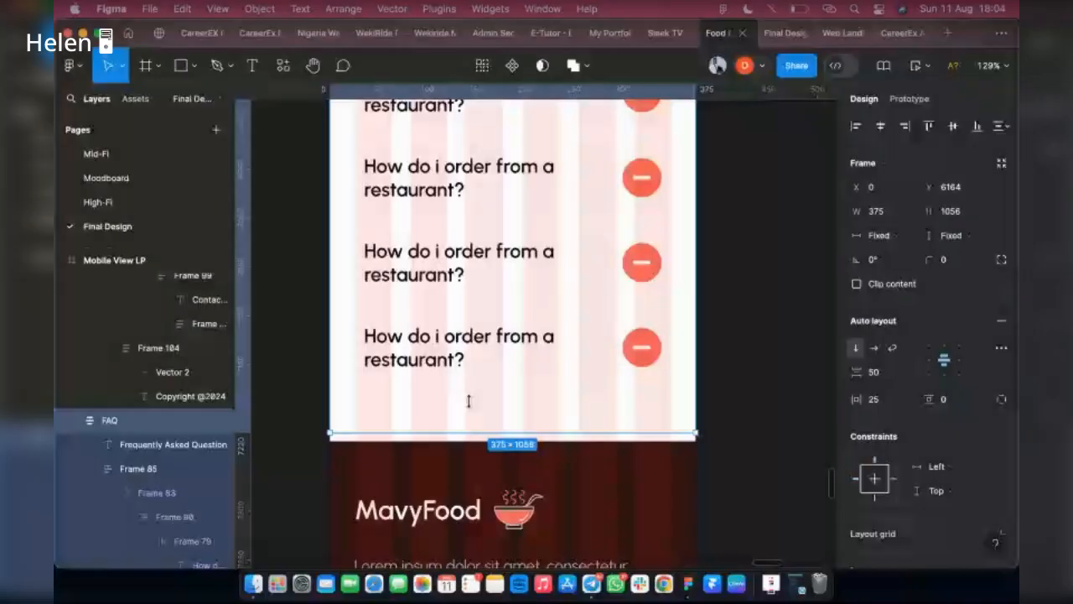
drag(469, 395, 435, 475)
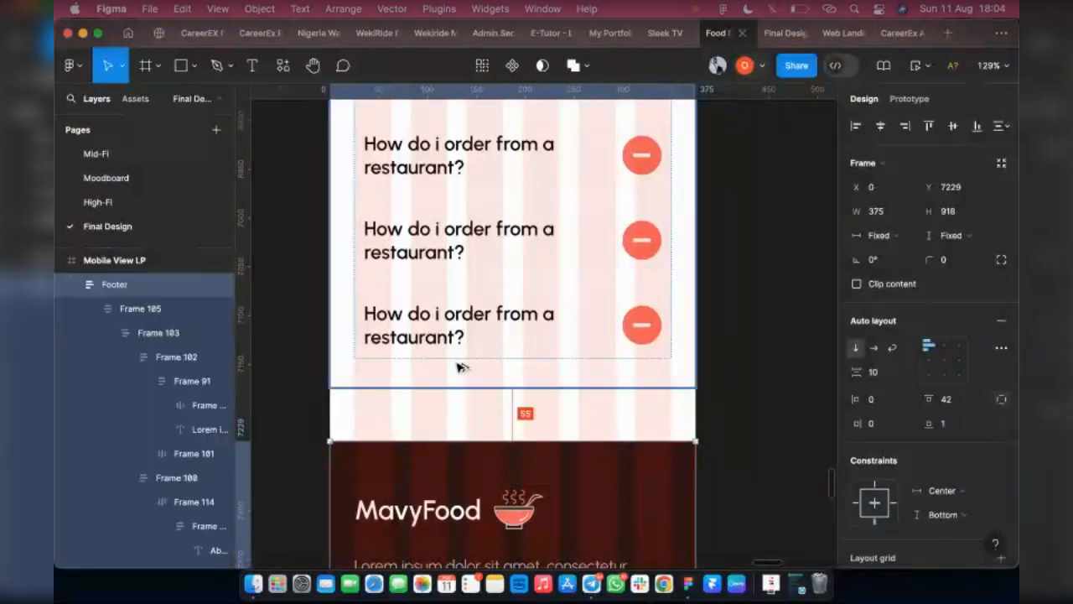
Step: Nudge the Footer up to Y 7224, leaving a 50 gap below the FAQ section
key(Up)
key(Up)
key(Up)
key(Up)
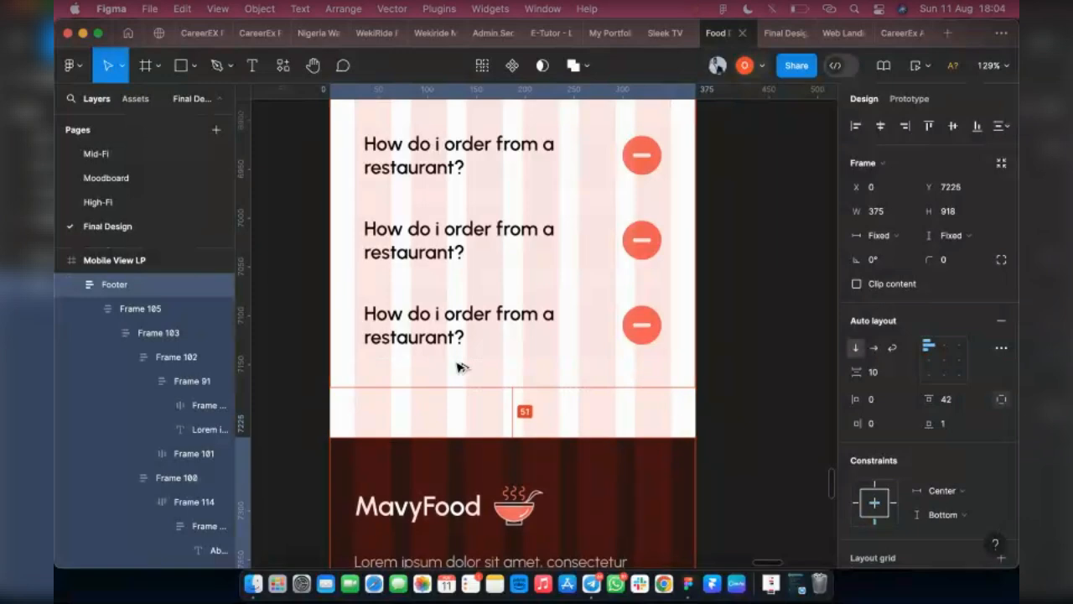
key(Up)
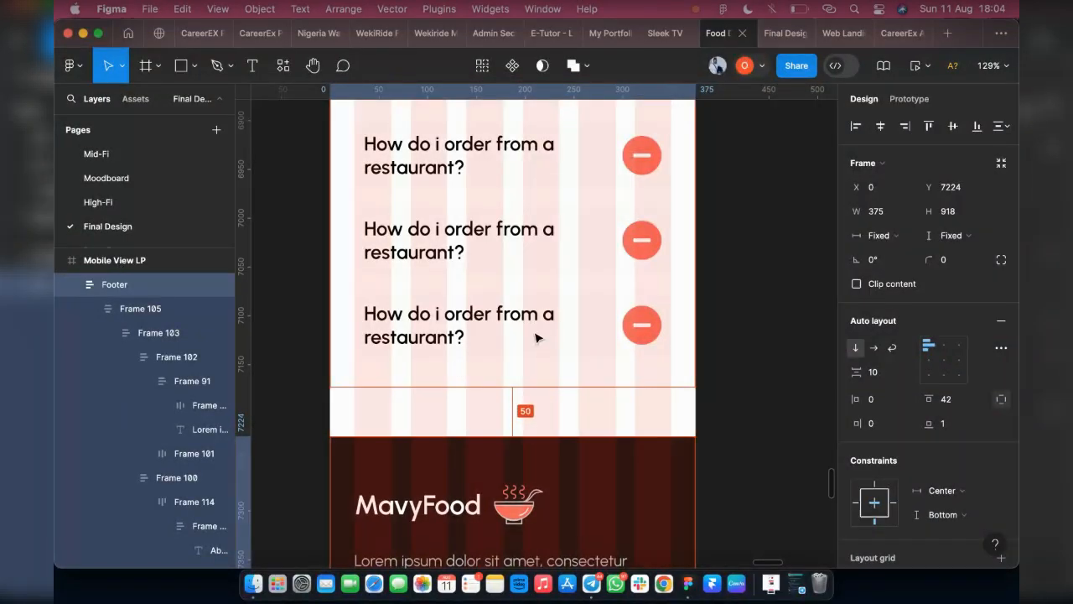
Step: Shorten the Mobile View LP frame from its bottom edge to a height of 8442
click(551, 358)
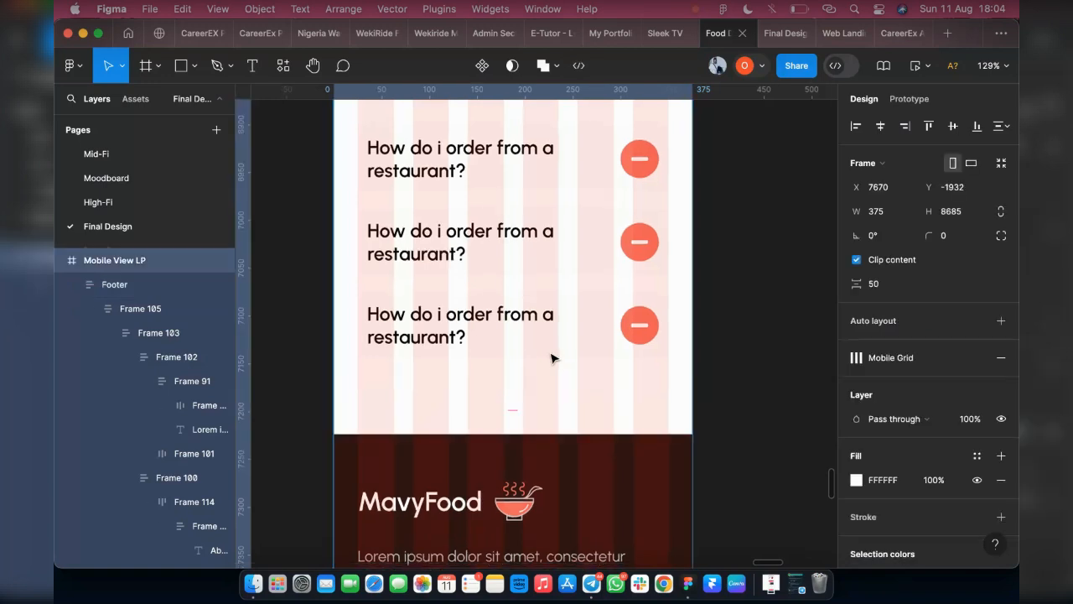
scroll(527, 366, down, 10)
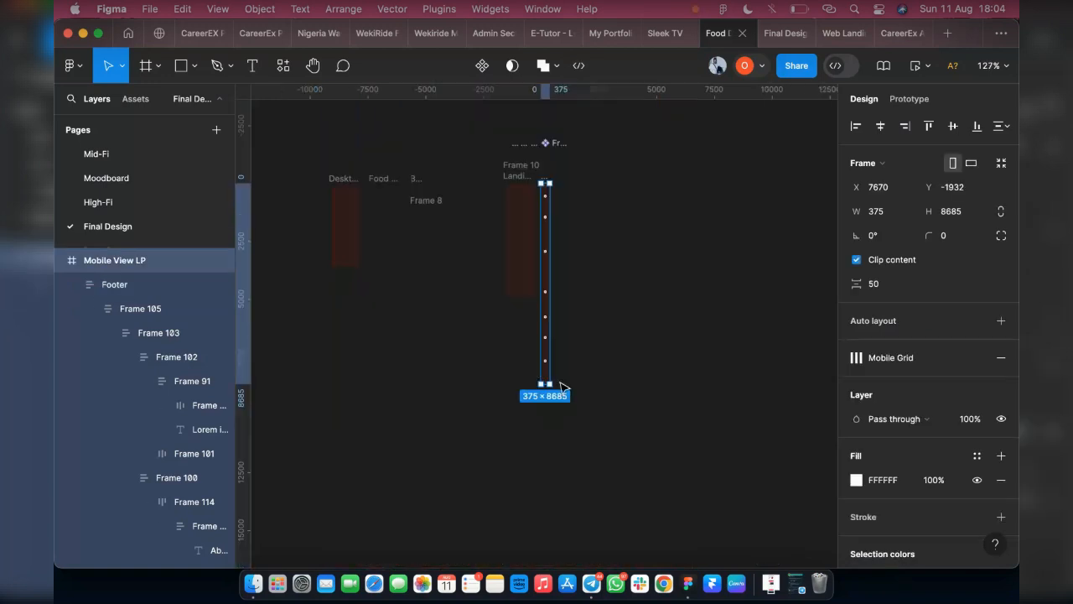
scroll(549, 384, up, 2)
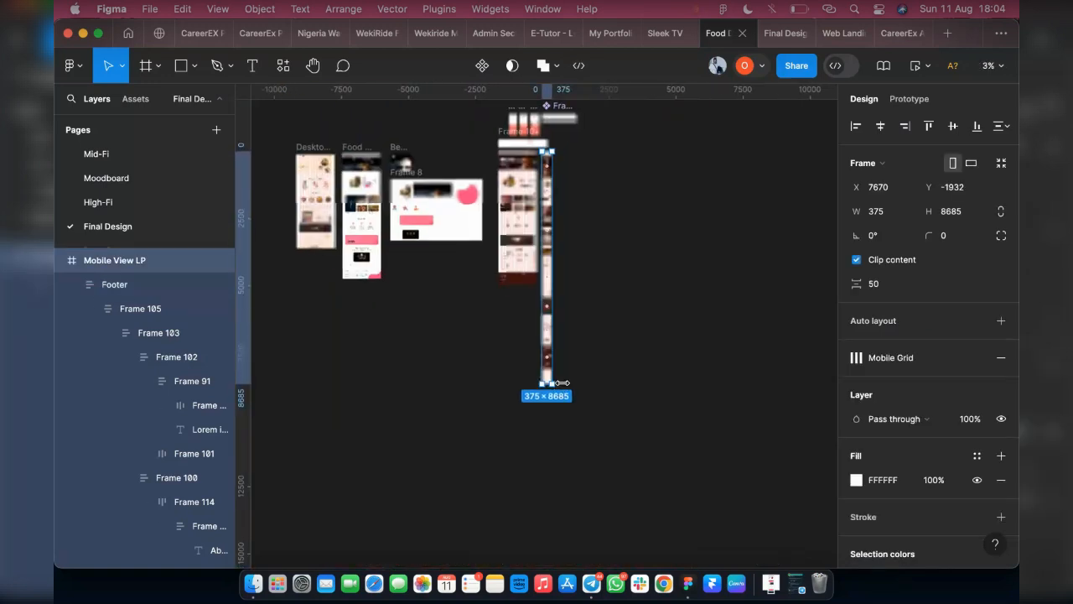
scroll(547, 385, up, 3)
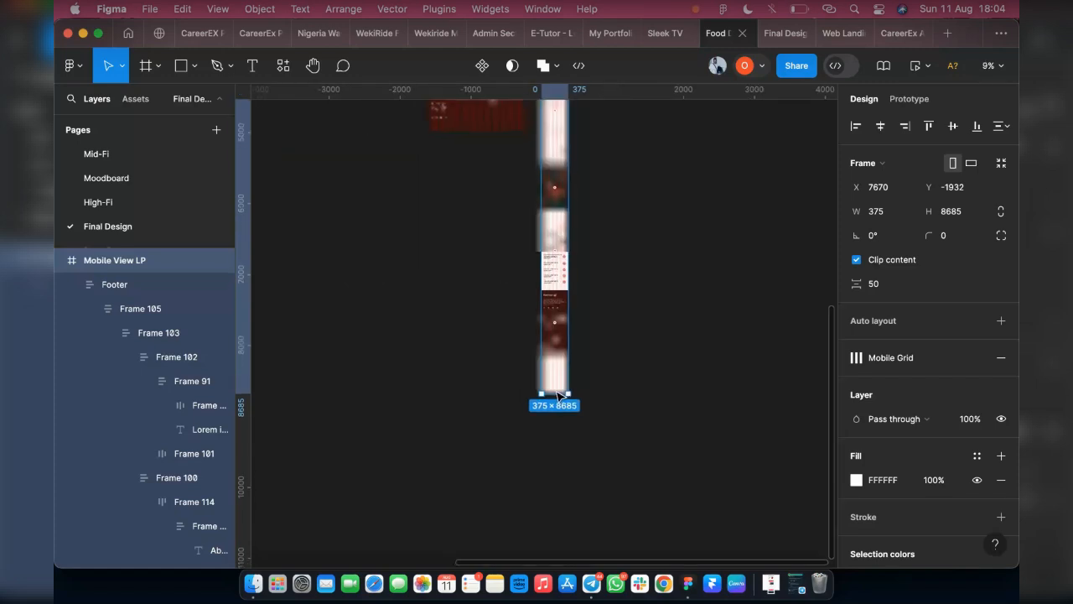
scroll(560, 395, up, 3)
scroll(558, 392, up, 3)
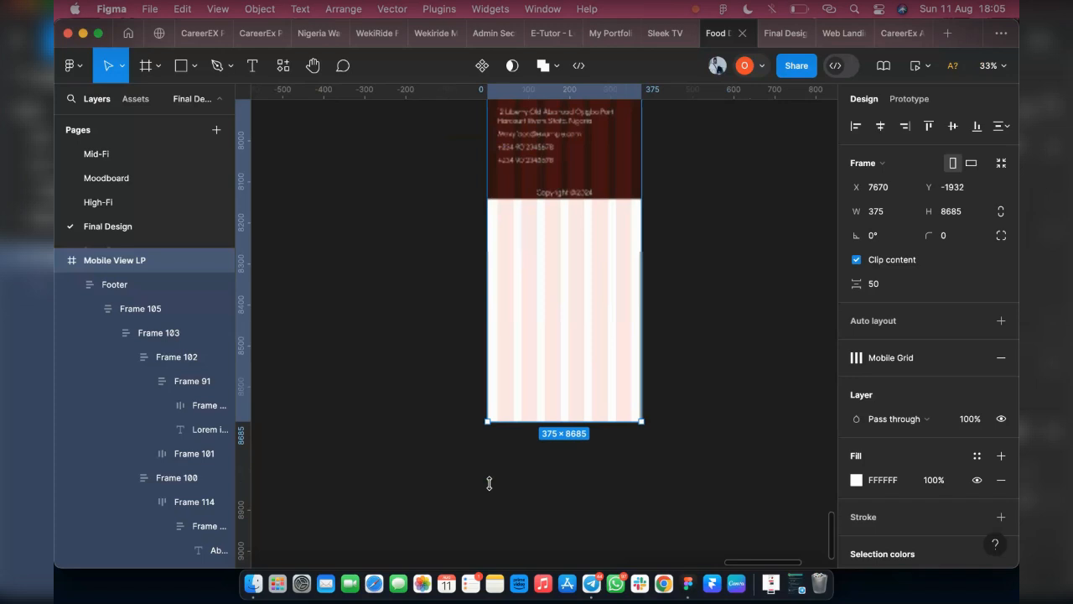
scroll(520, 407, up, 10)
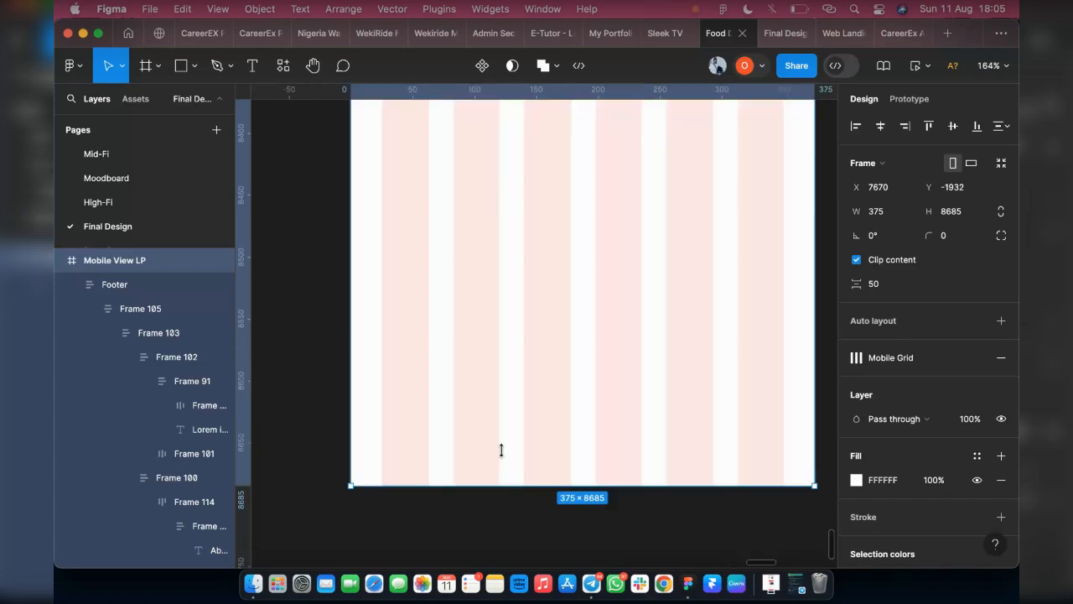
drag(501, 485, 520, 185)
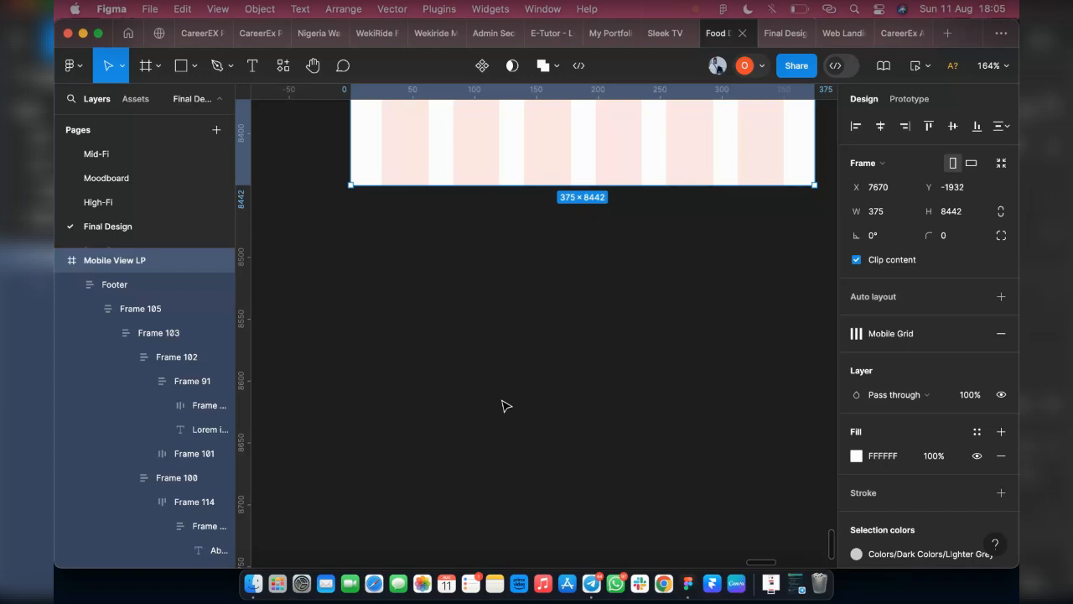
Step: Shorten the Mobile View LP frame further to a height of 8222 and align the Footer with its bottom edge at Y 7304
scroll(506, 406, up, 3)
scroll(428, 525, up, 5)
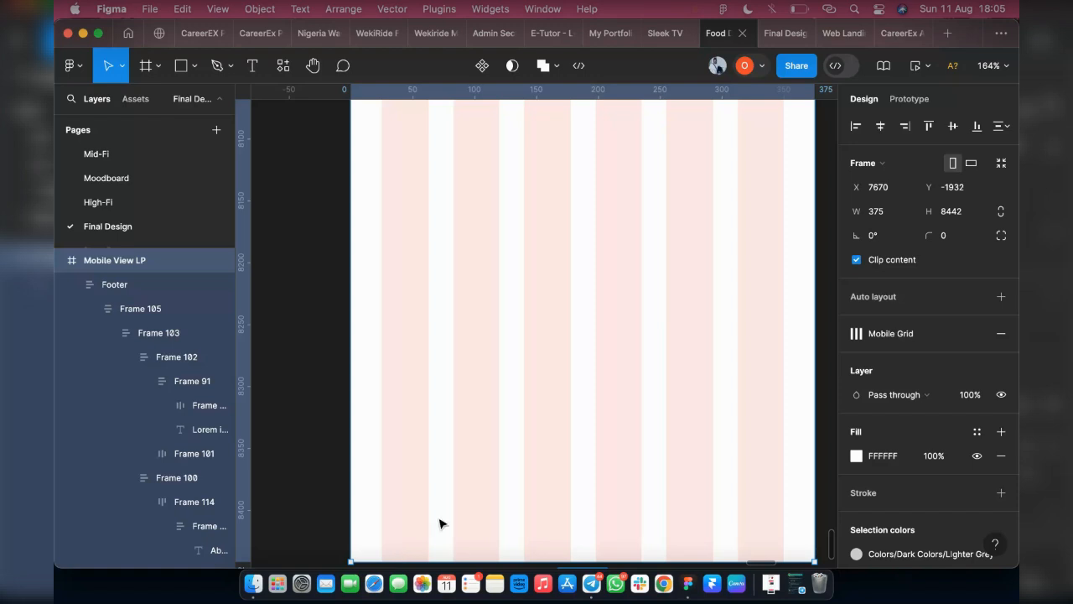
scroll(429, 522, down, 10)
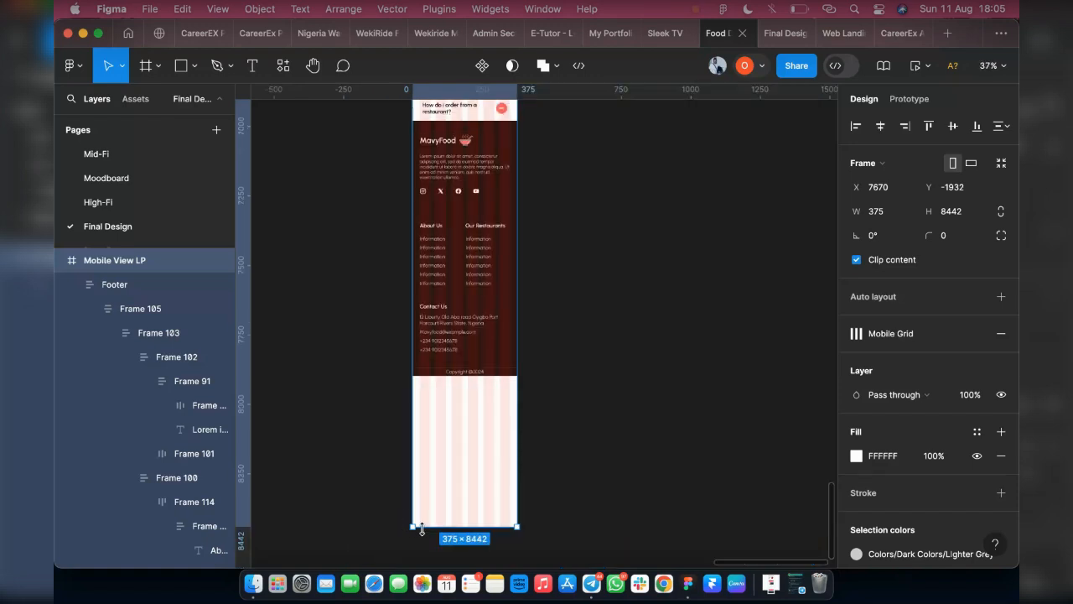
drag(430, 466, 452, 391)
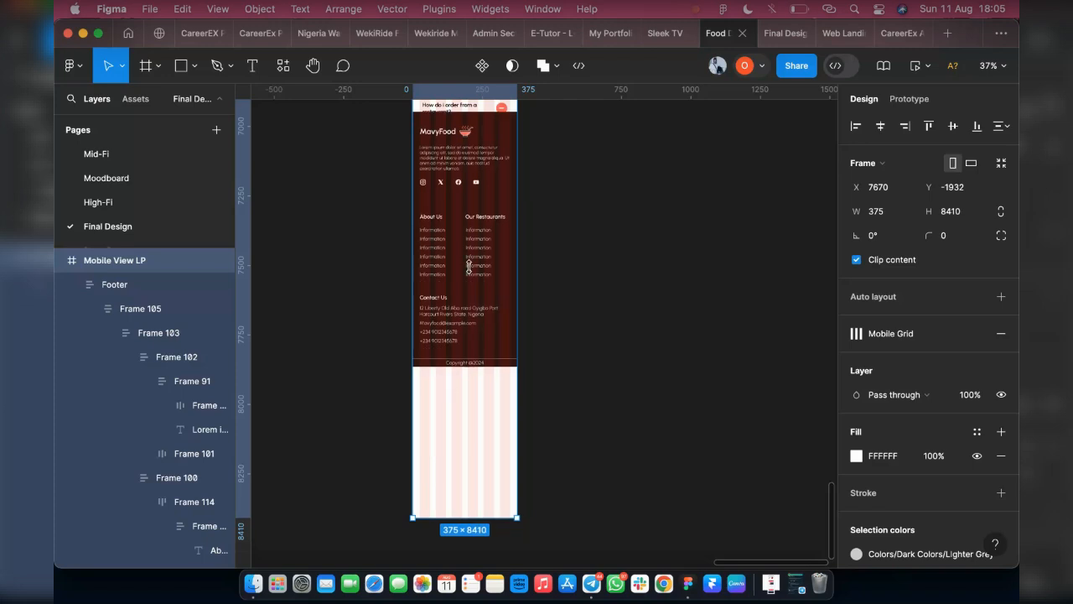
drag(469, 267, 475, 272)
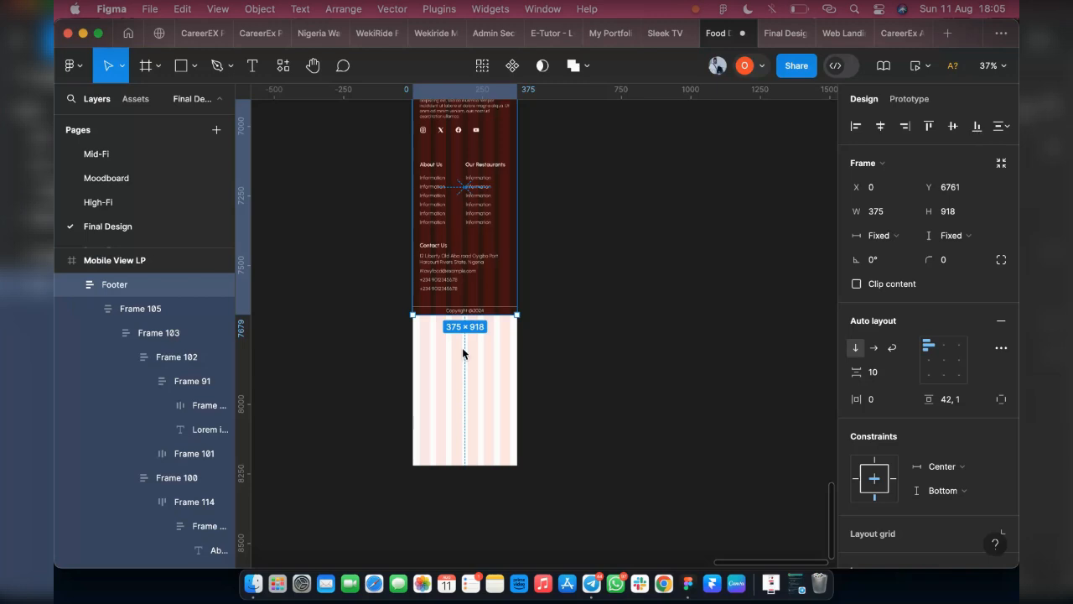
drag(468, 239, 451, 175)
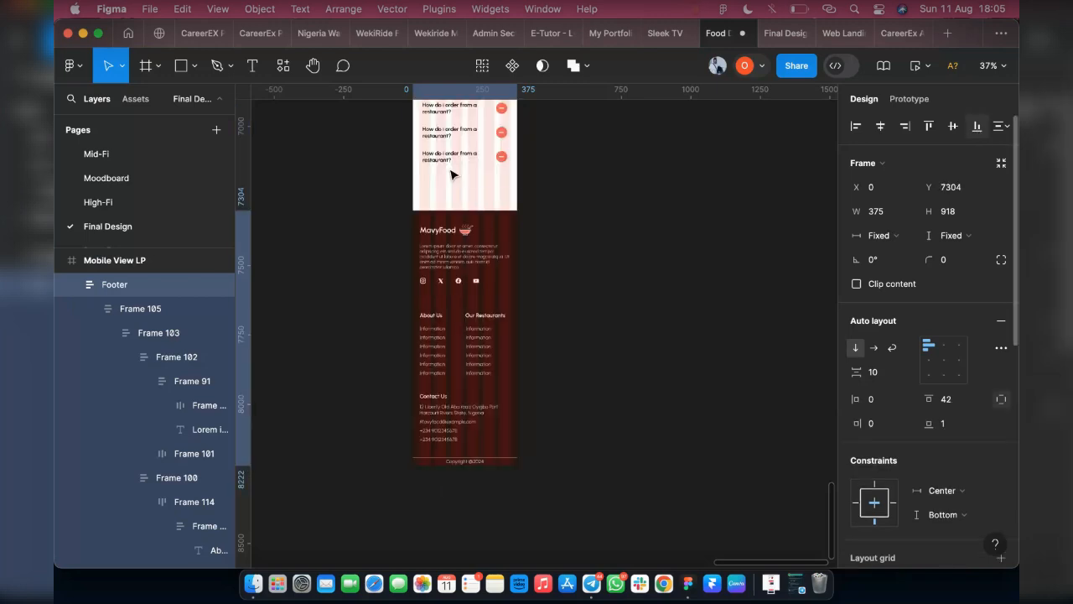
Step: Try reducing the Footer's height by 80 to 838, and undo the change
key(alt)
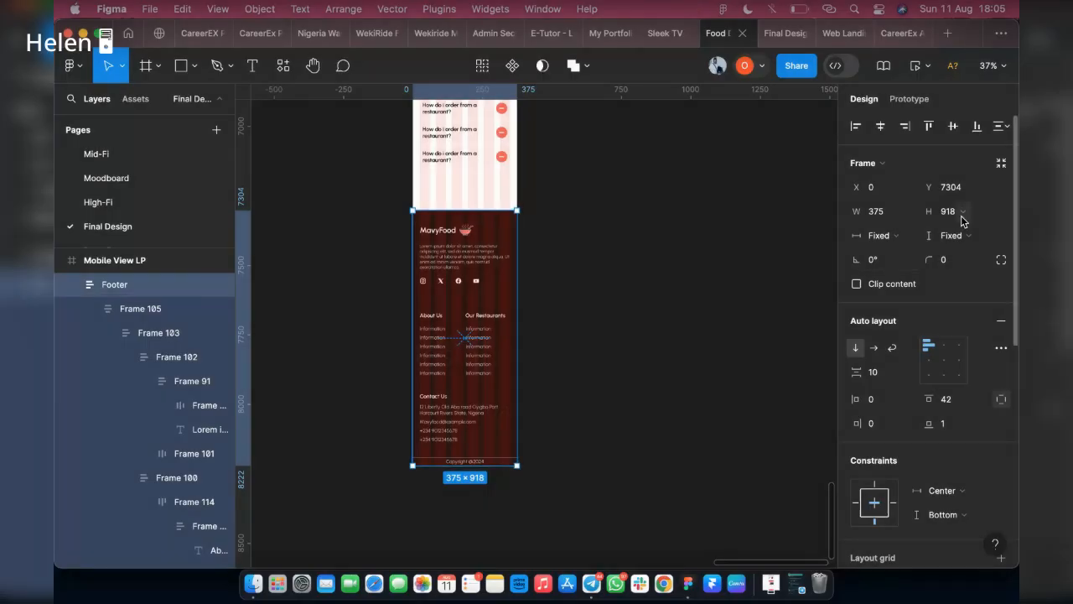
click(960, 215)
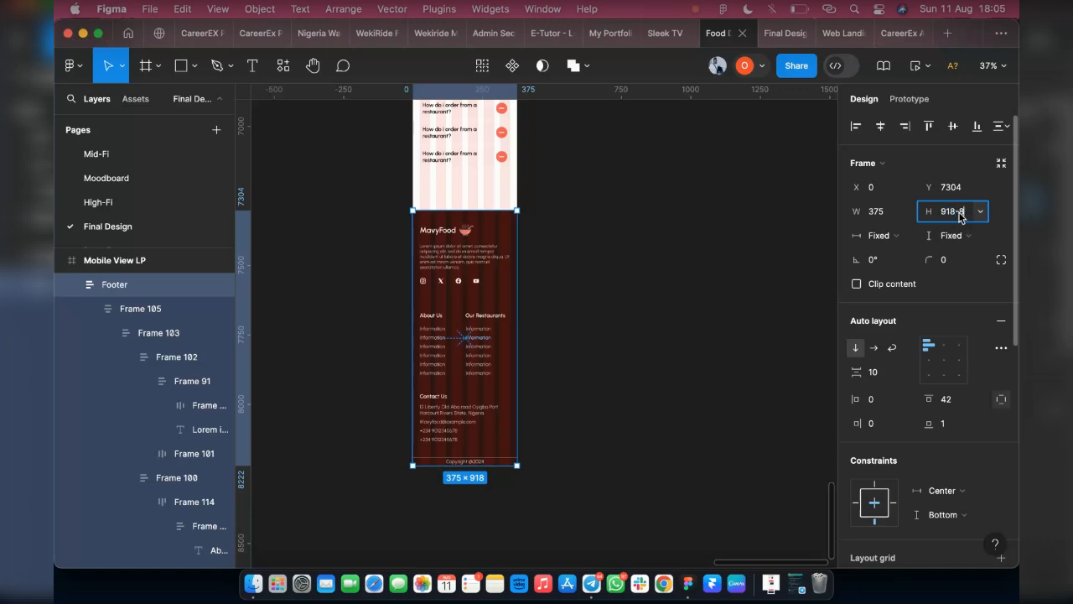
text(80)
key(Return)
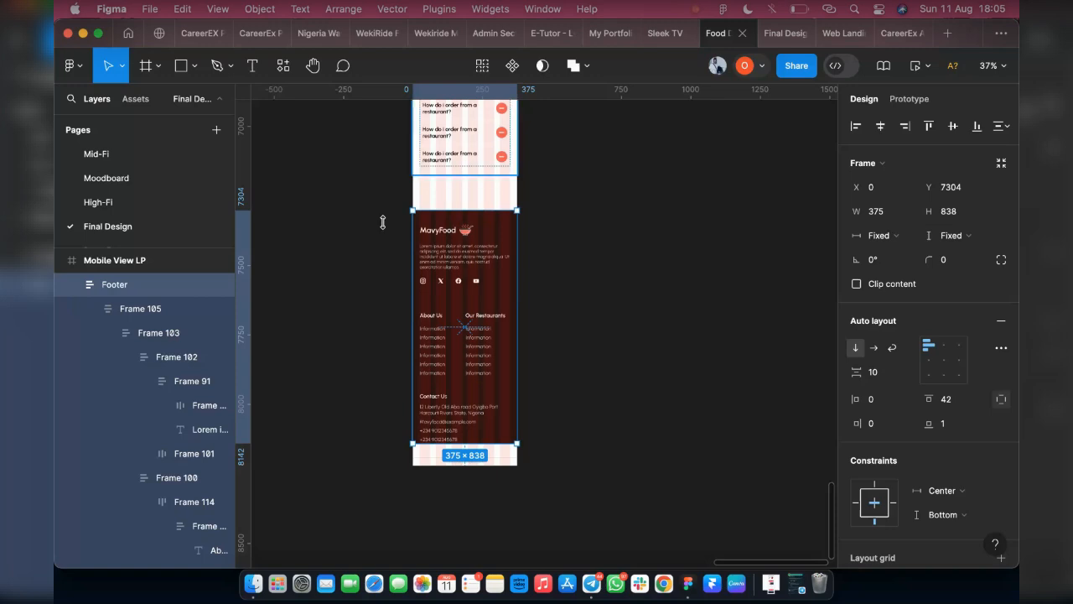
key(super+z)
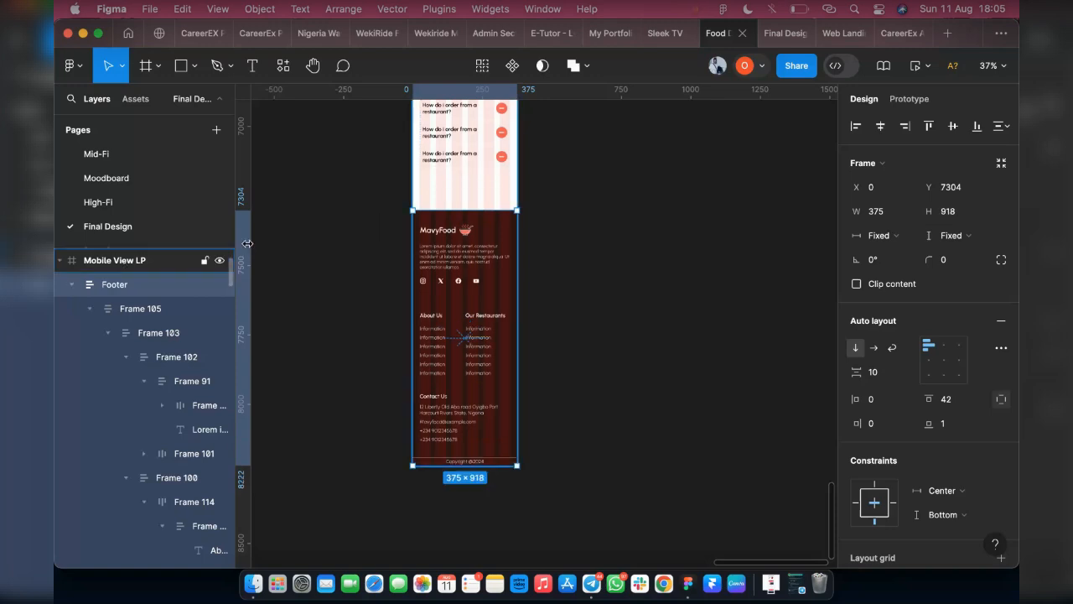
Step: Reduce the Mobile View LP frame's height by 80 to 8142 and measure the gap between the FAQ section and the Footer
key(Escape)
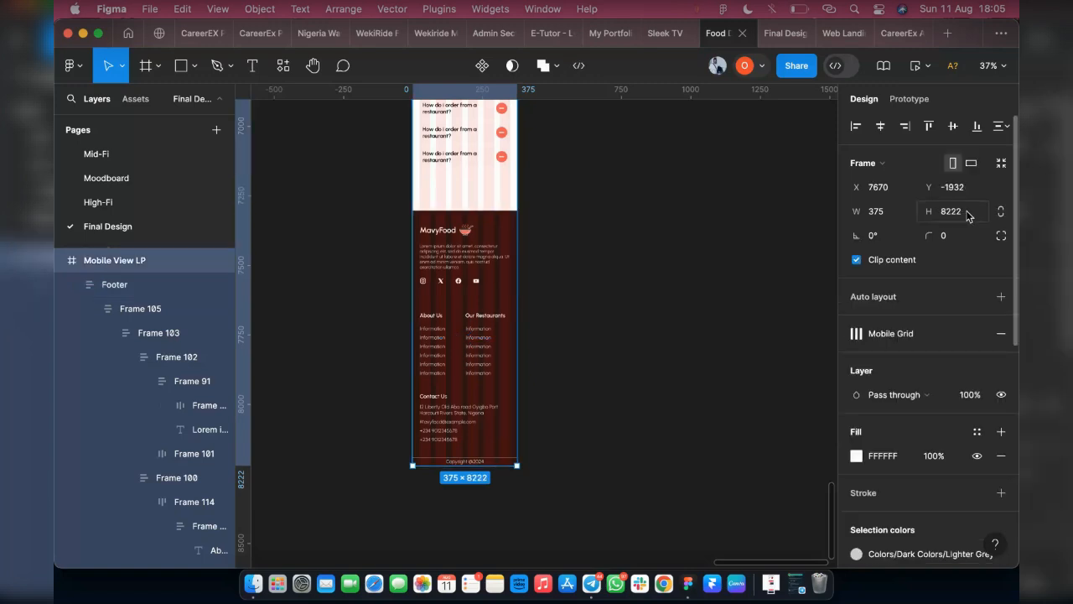
click(967, 216)
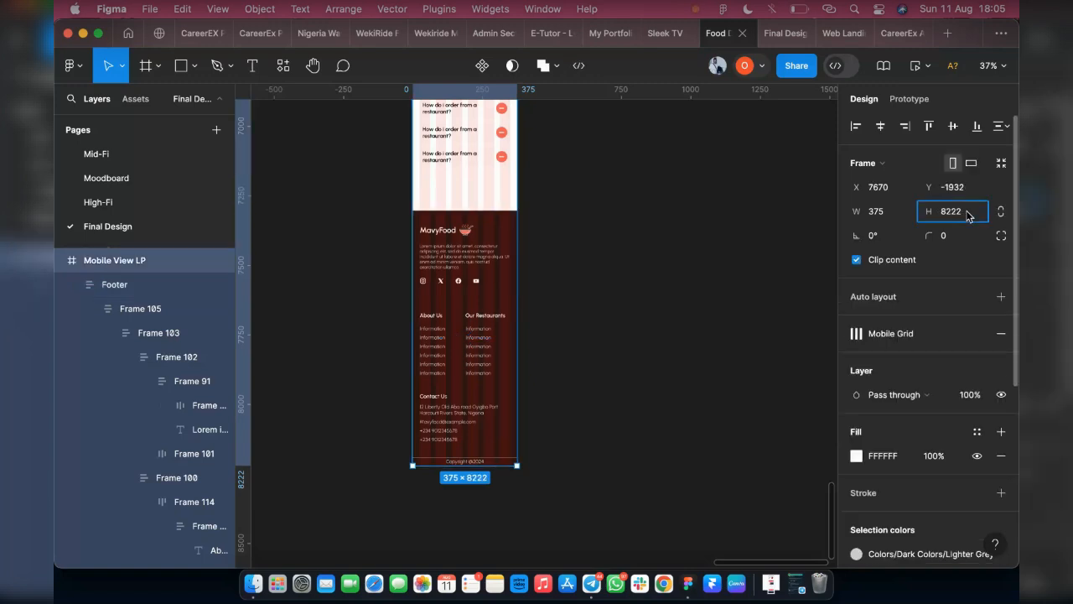
text(-80)
key(Return)
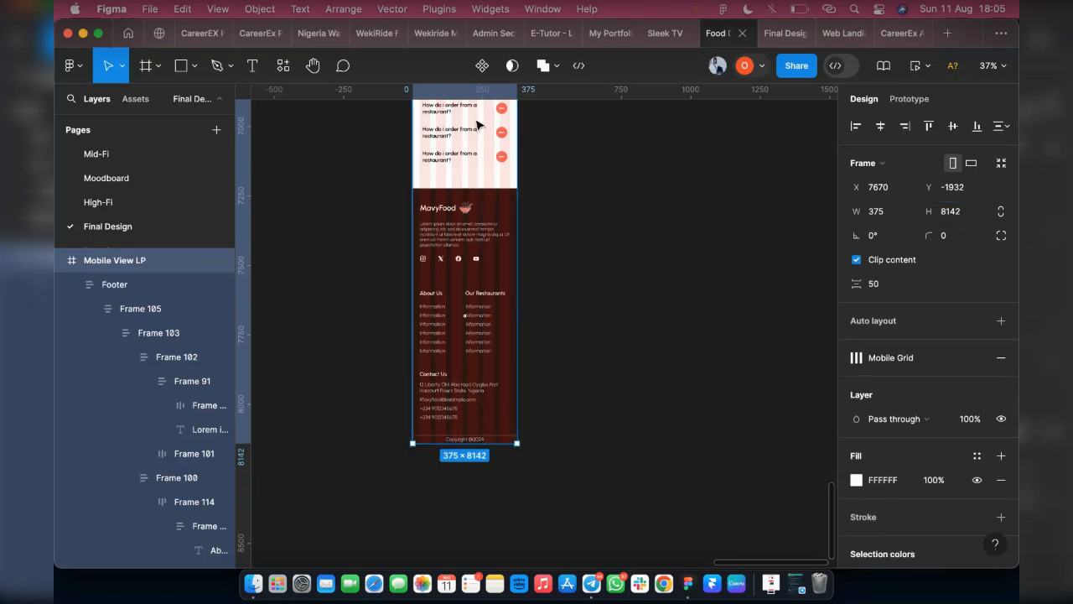
click(473, 161)
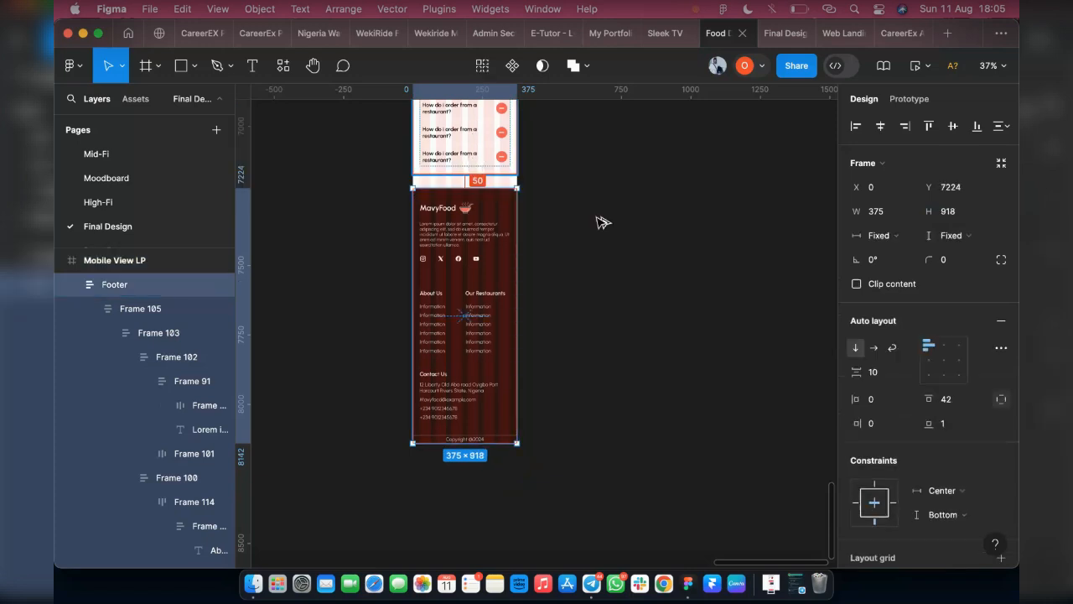
Step: Hide the layout grids and open an inline phone preview of the Mobile View LP frame
scroll(555, 328, up, 5)
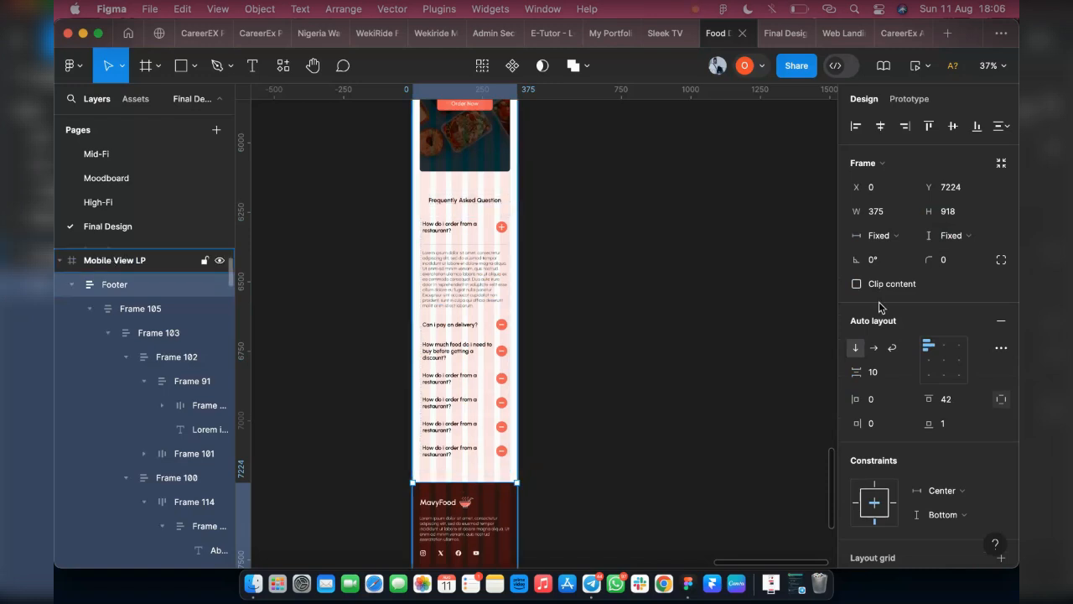
key(Escape)
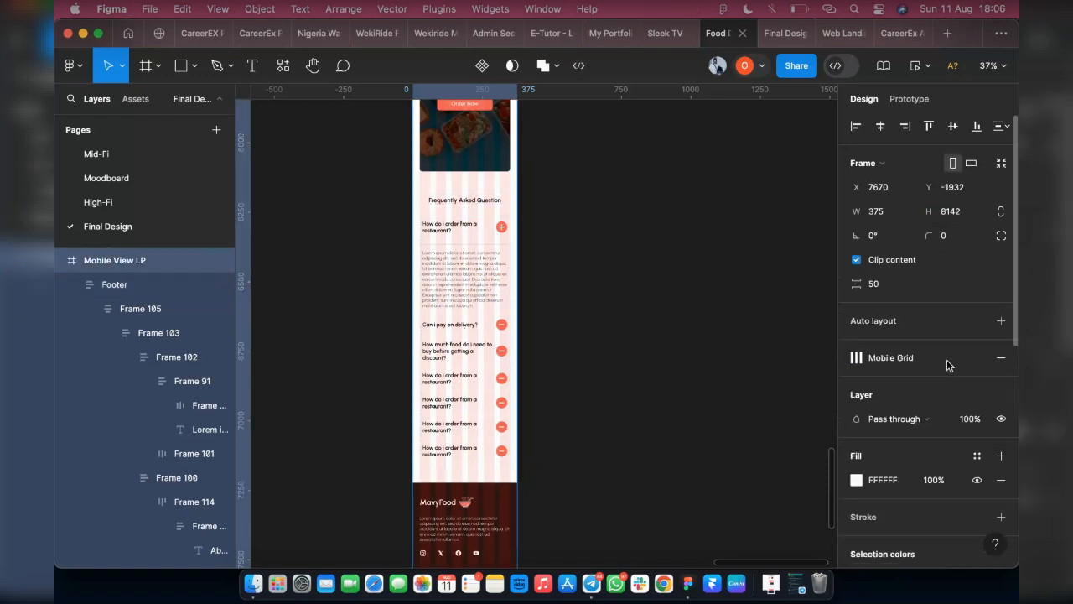
key(ctrl+g)
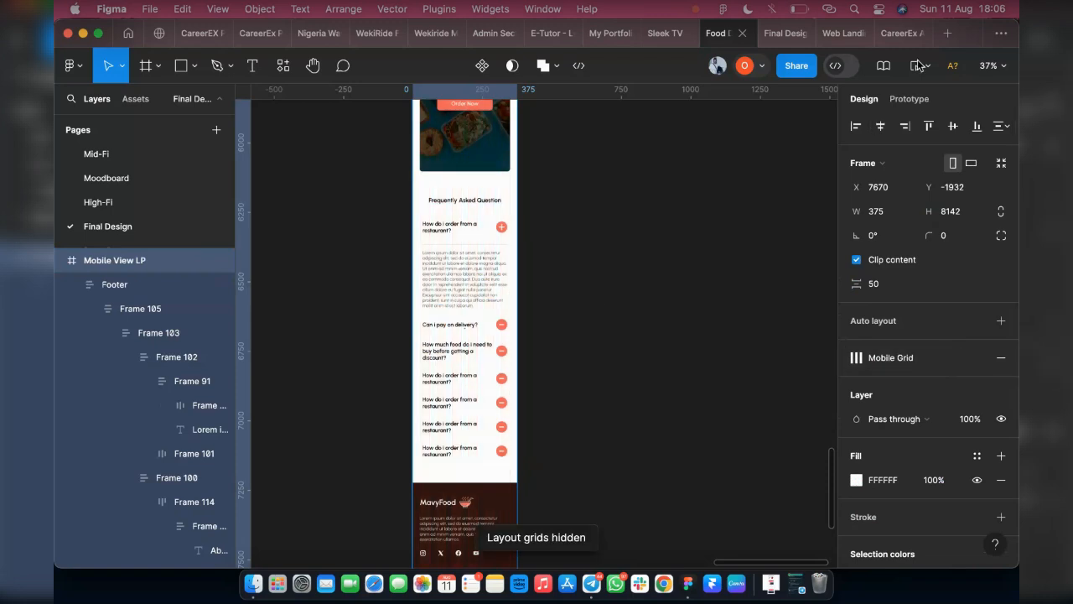
key(shift+space)
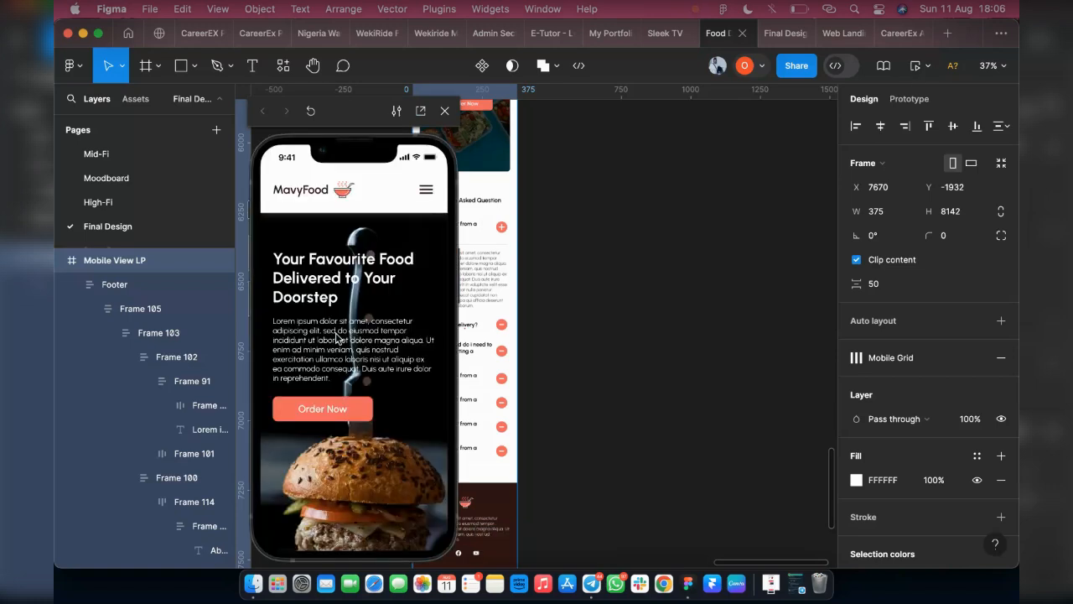
Step: Examine the landing page preview from the hero through the restaurant cards and FAQ to the footer, checking how the sections scroll
scroll(336, 338, down, 3)
scroll(336, 338, down, 5)
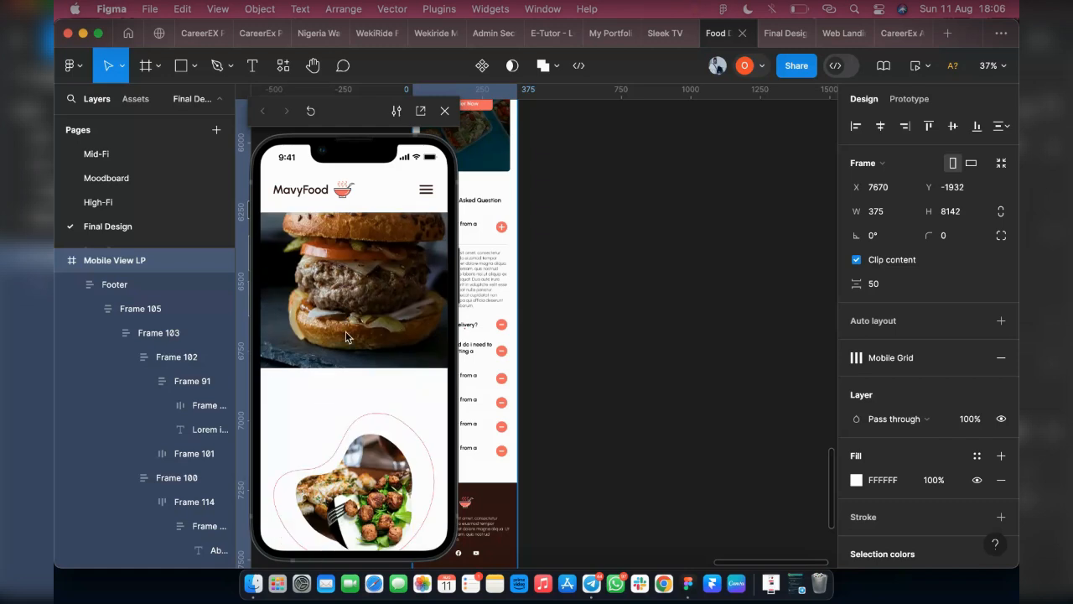
scroll(352, 336, down, 10)
scroll(352, 333, down, 10)
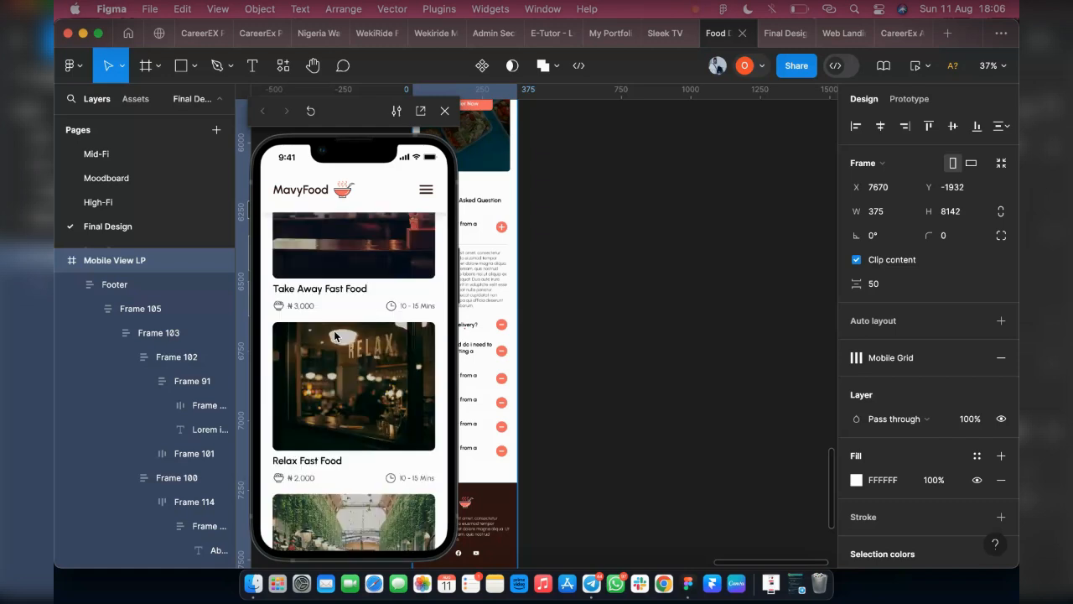
scroll(335, 337, down, 3)
scroll(361, 367, down, 1)
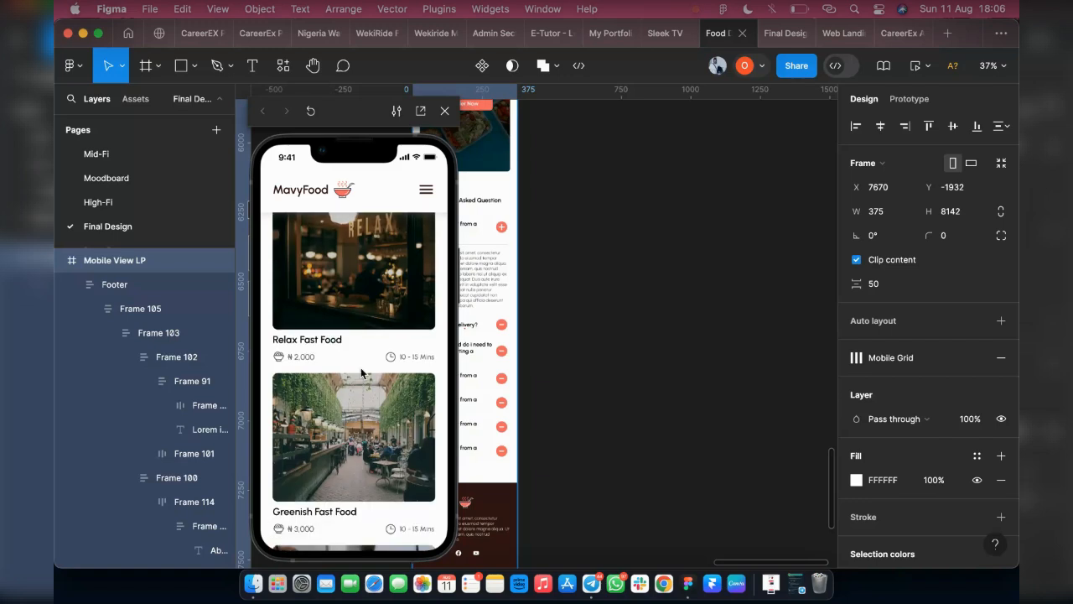
scroll(359, 378, down, 5)
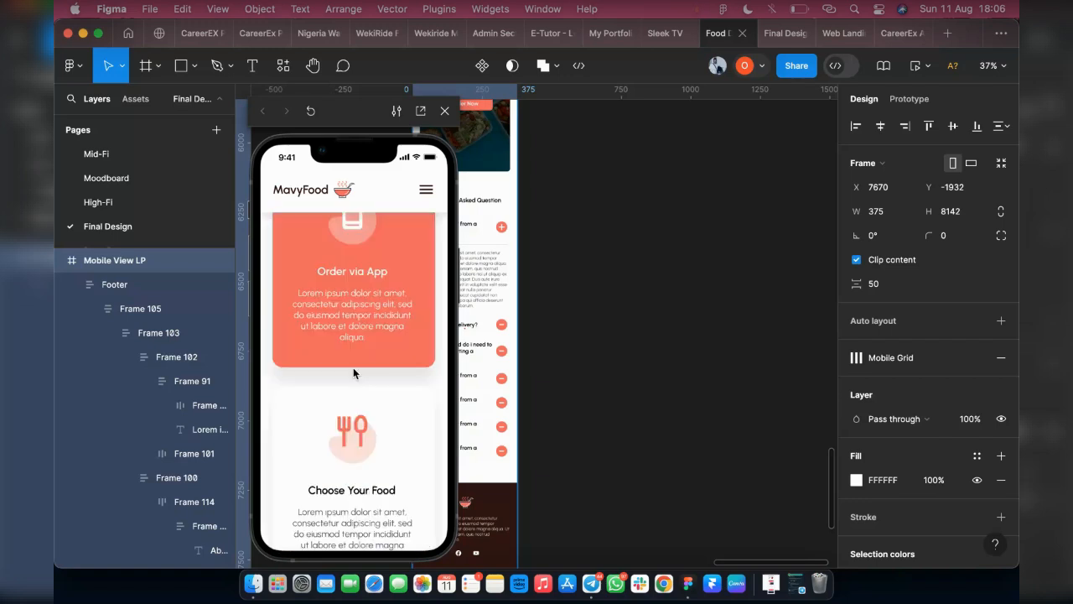
scroll(353, 373, down, 5)
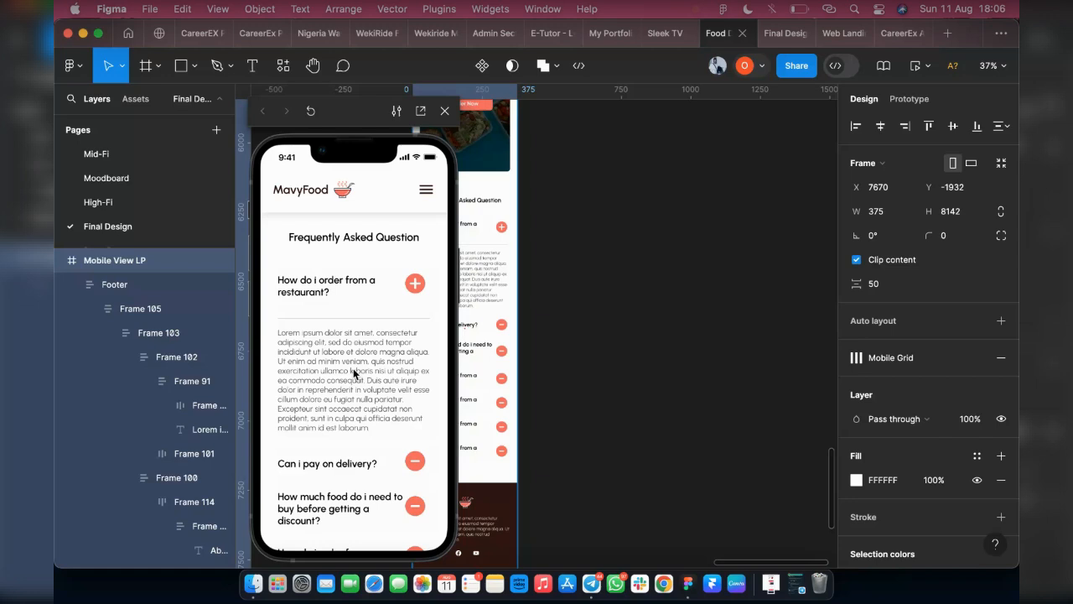
scroll(353, 368, down, 5)
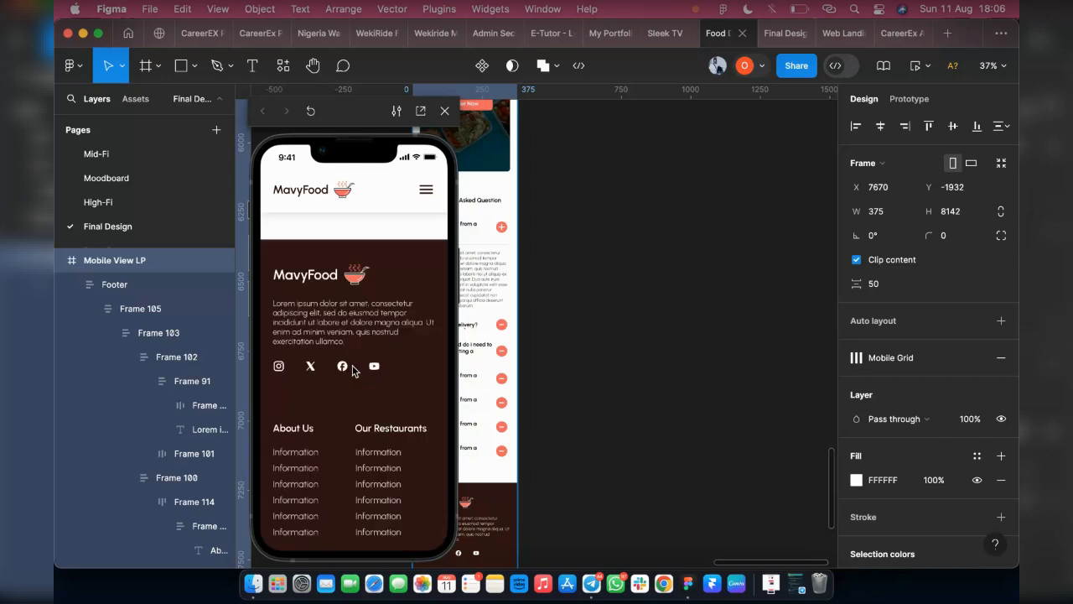
scroll(353, 370, down, 3)
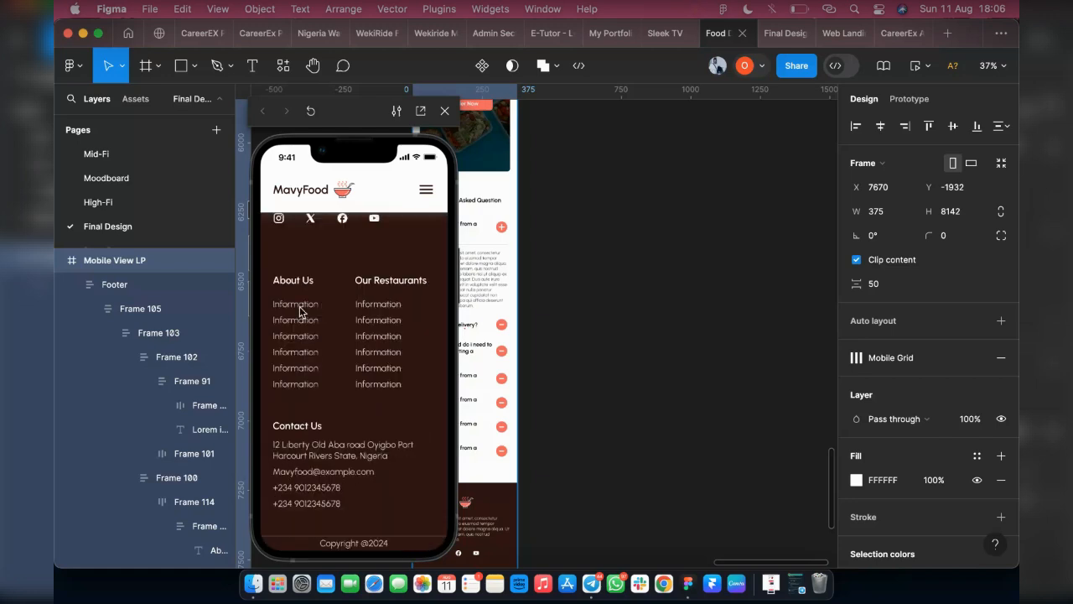
scroll(319, 323, up, 2)
scroll(328, 377, down, 1)
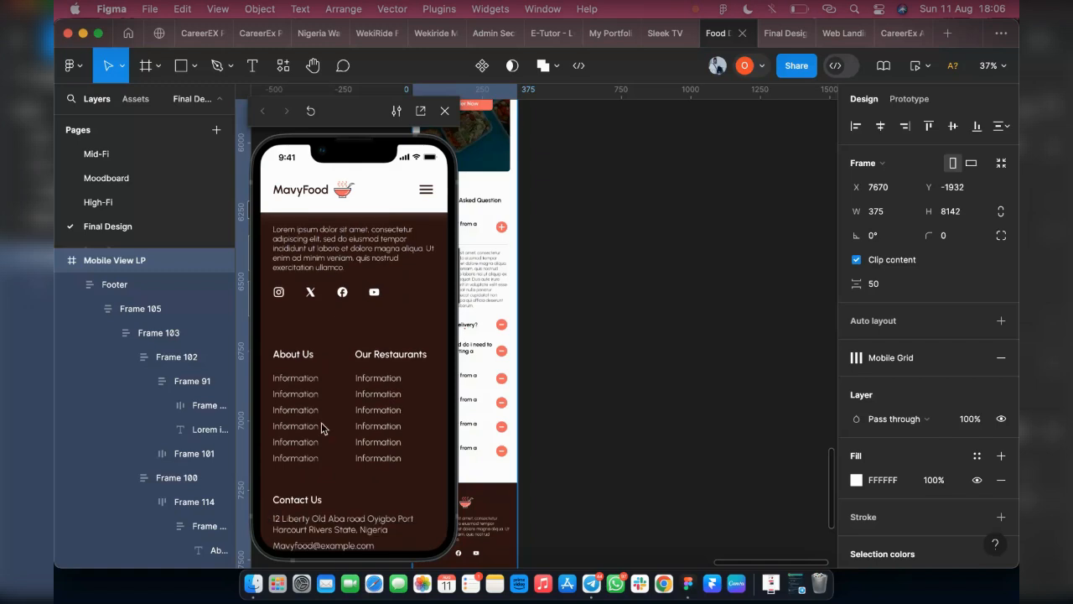
scroll(325, 424, down, 3)
scroll(355, 277, up, 8)
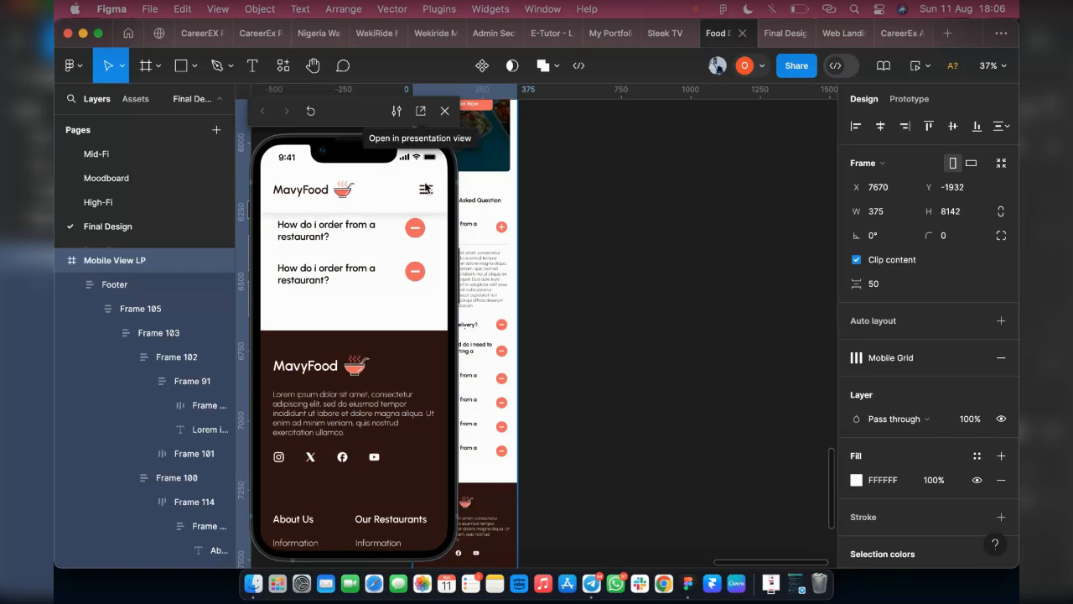
scroll(386, 244, up, 3)
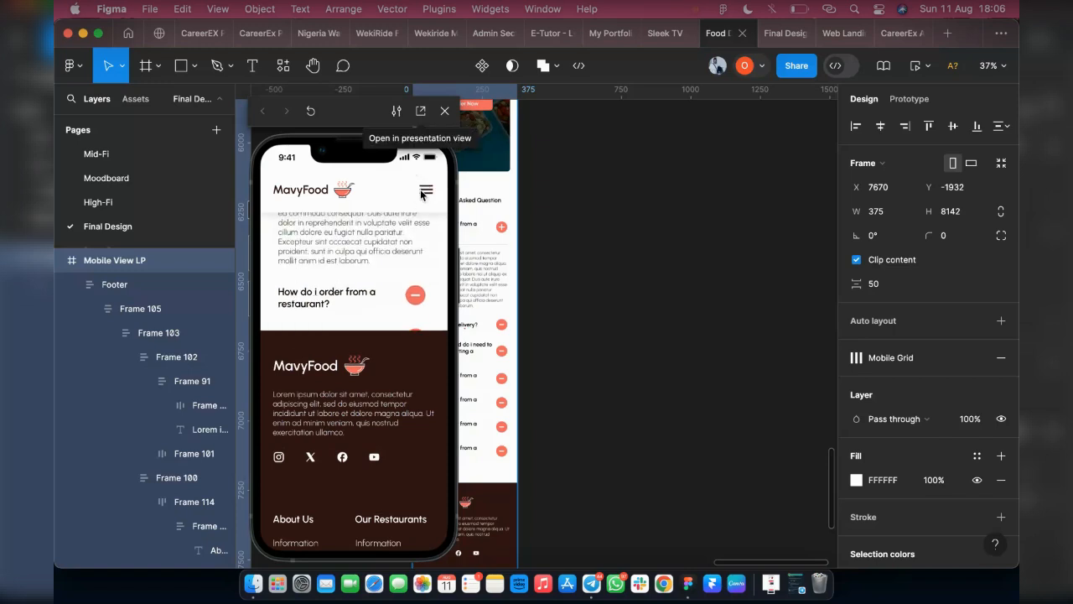
scroll(419, 250, up, 1)
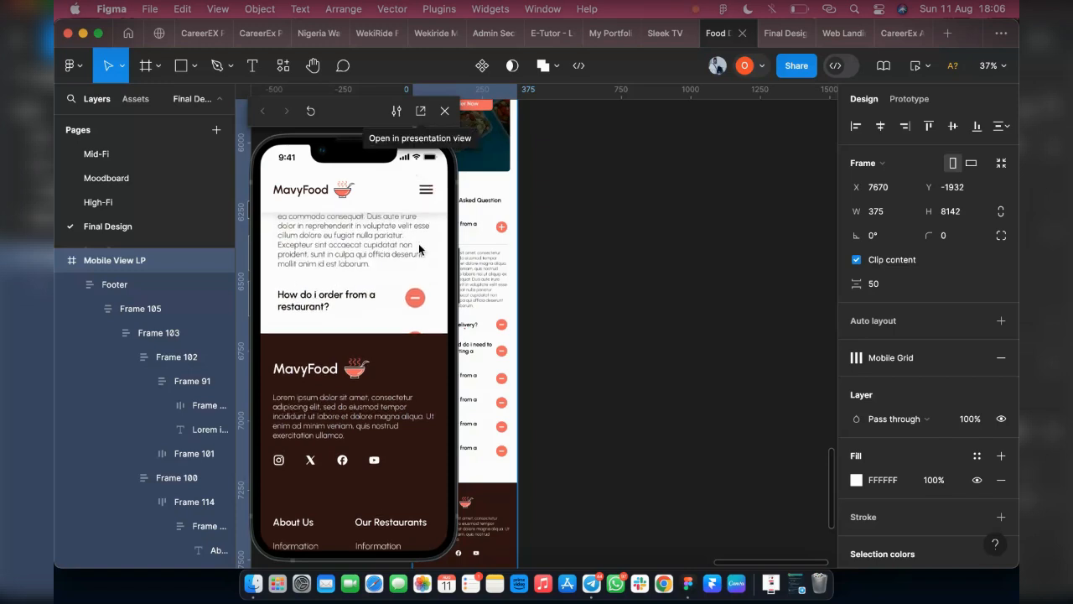
Step: Close the phone preview and duplicate the Mobile View LP frame beside the original
scroll(420, 236, up, 3)
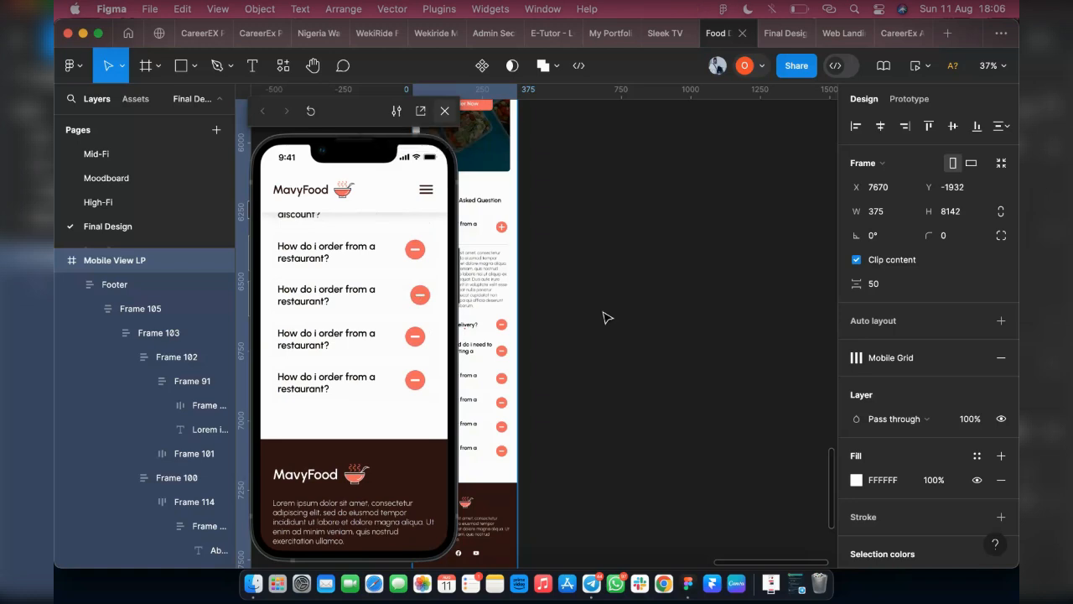
key(Escape)
scroll(591, 302, up, 10)
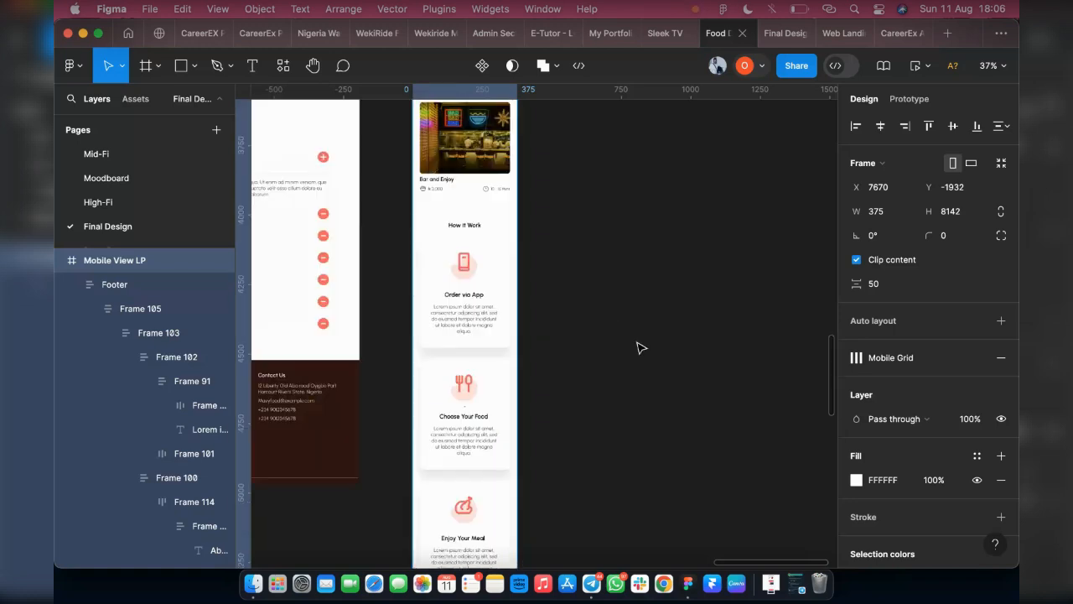
key(super+d)
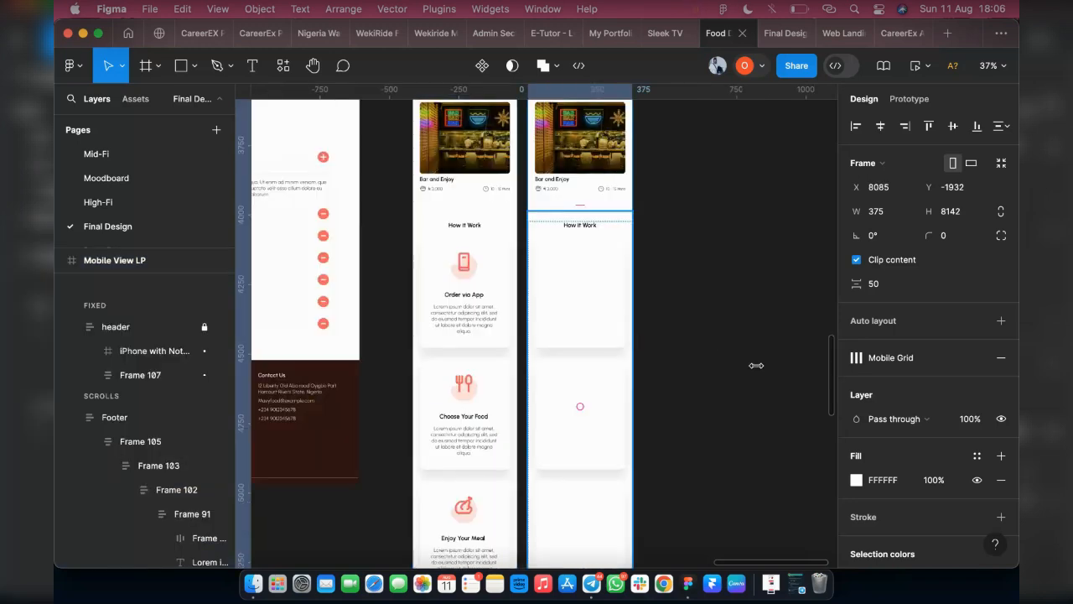
scroll(675, 250, up, 10)
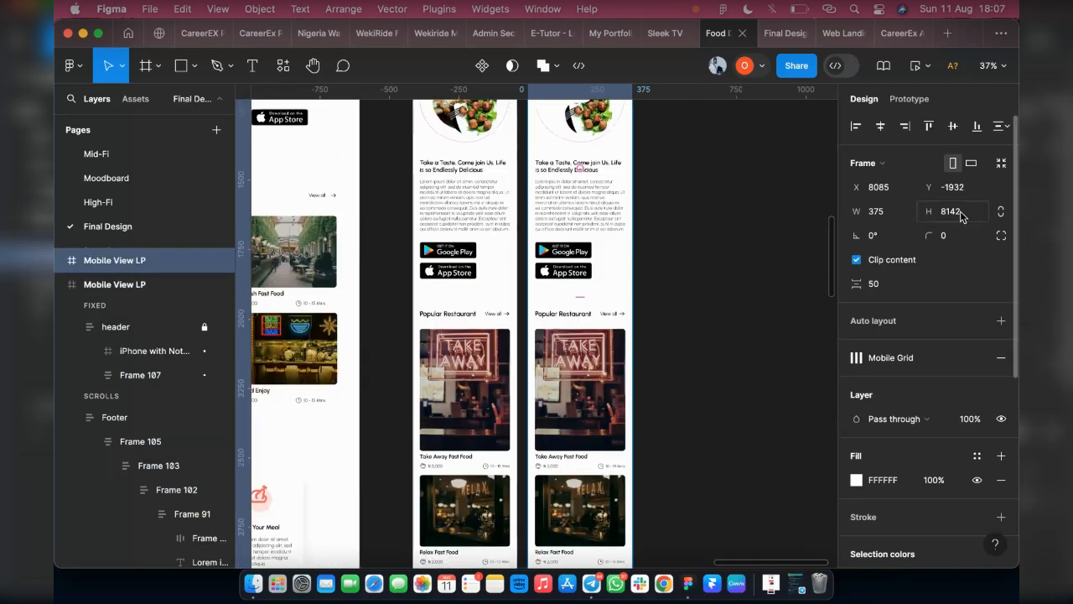
Step: Set the duplicated Mobile View LP frame's height to 812
click(960, 211)
text(8)
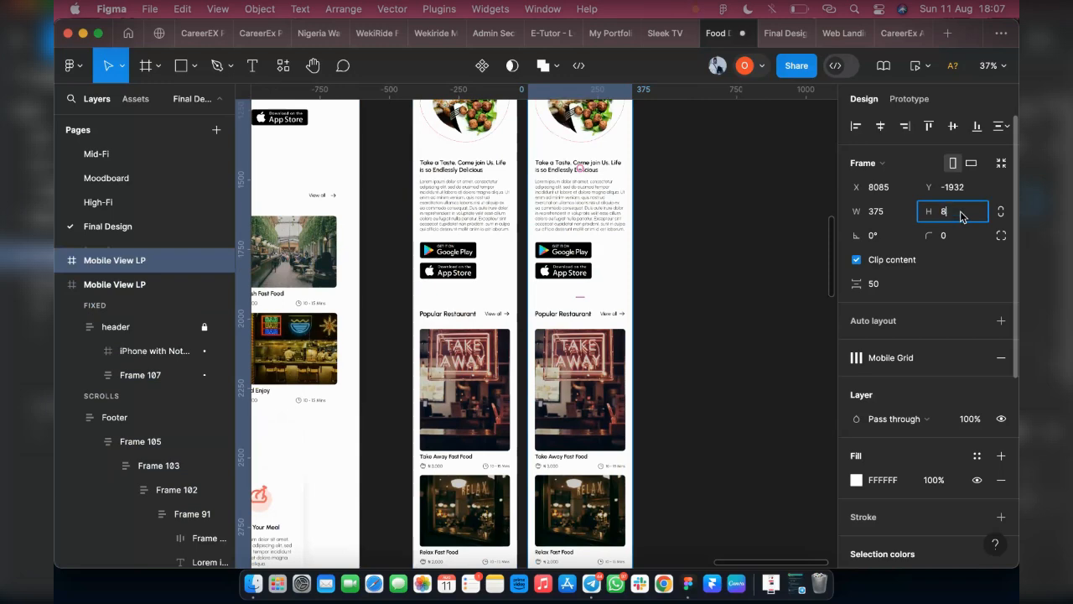
text(12)
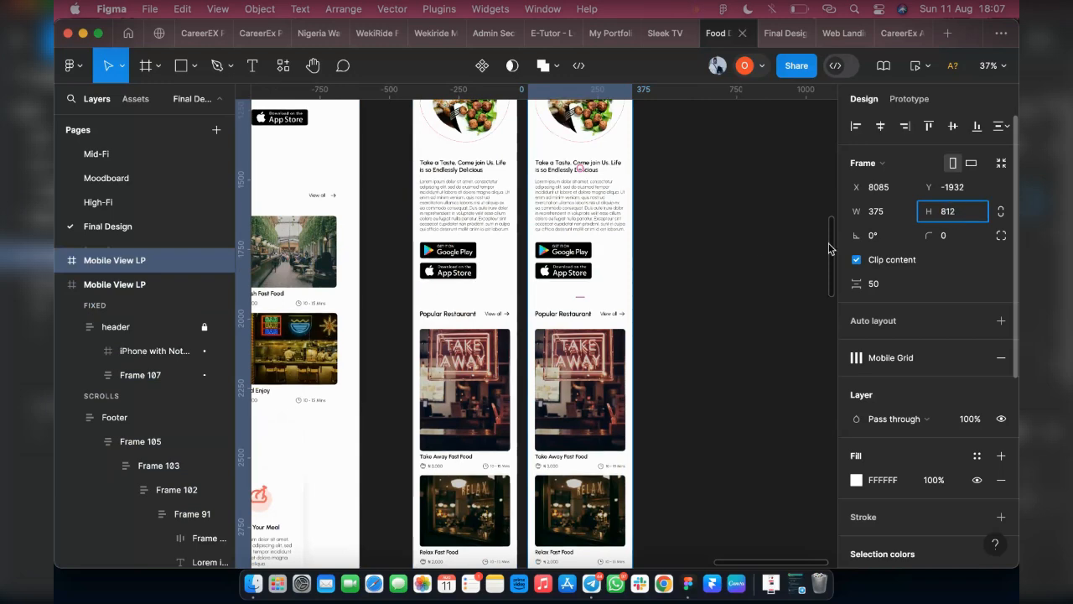
key(Return)
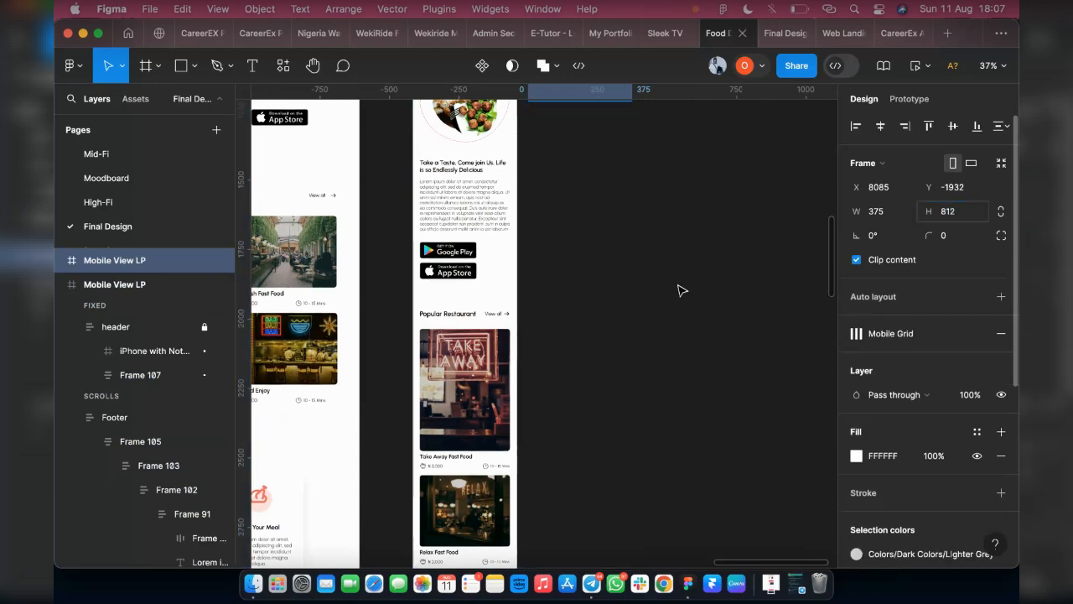
scroll(682, 290, up, 8)
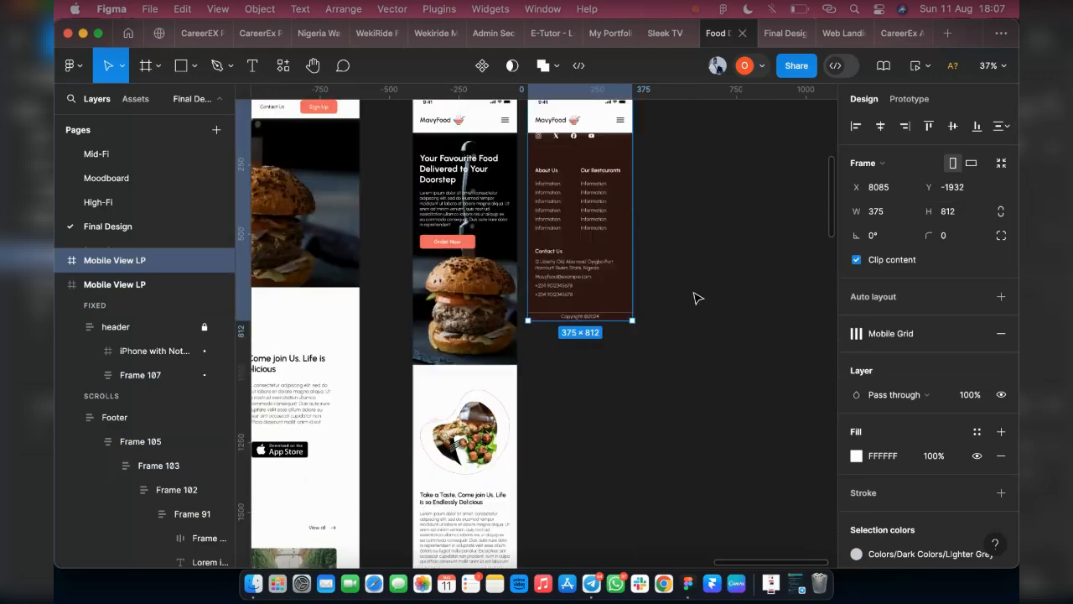
Step: Delete the Footer from the duplicated Mobile View LP frame
scroll(575, 287, up, 2)
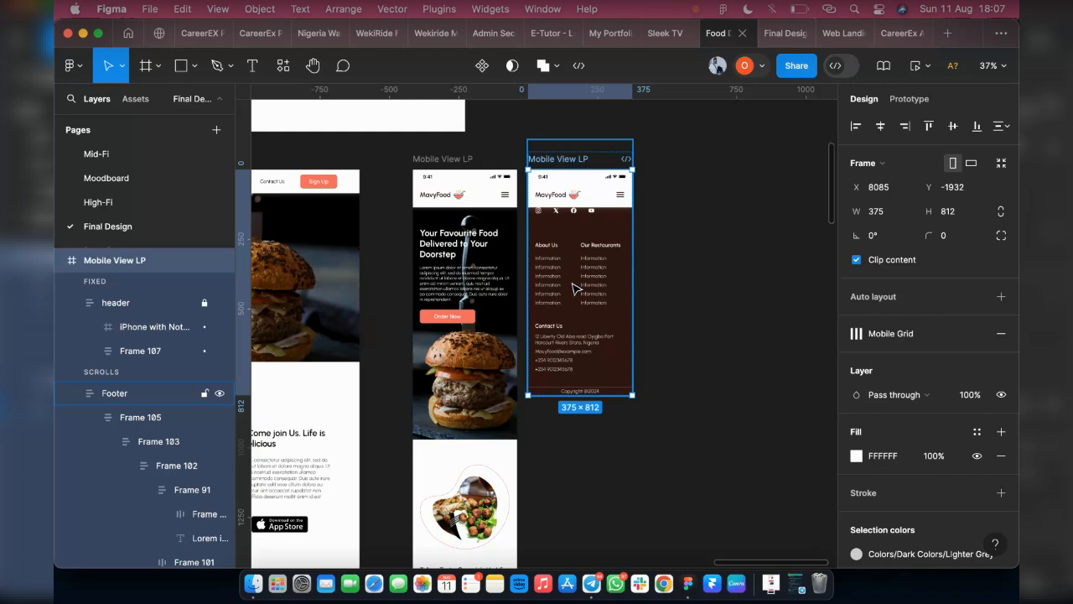
click(575, 288)
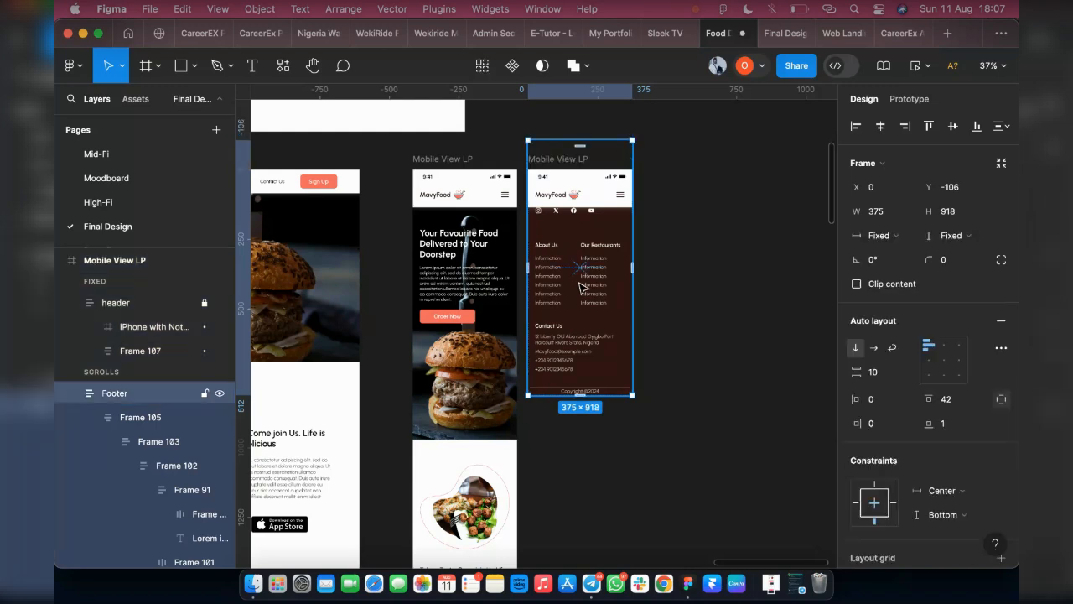
click(707, 343)
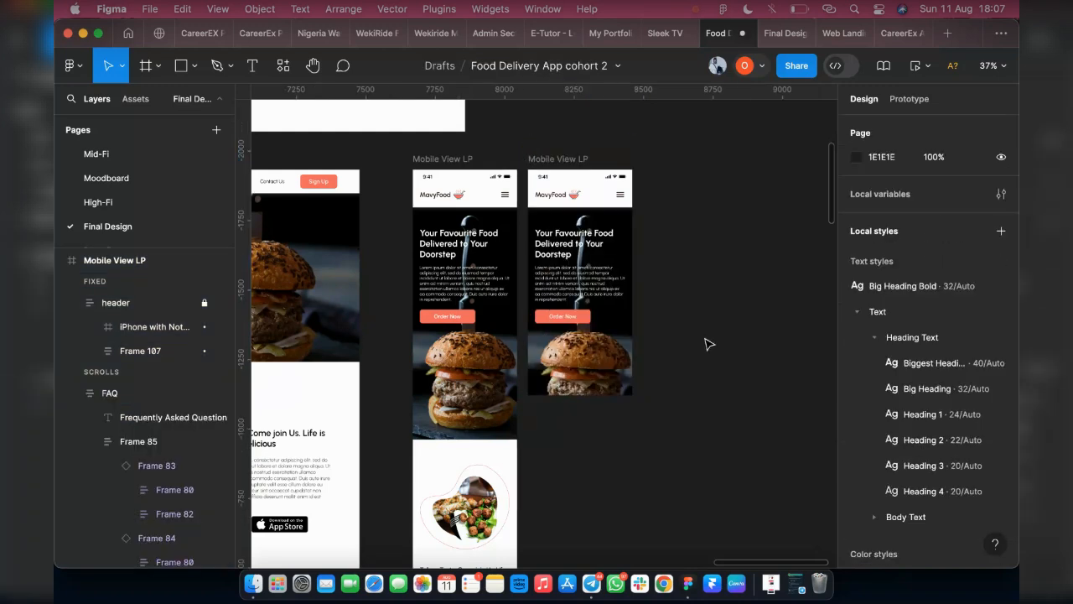
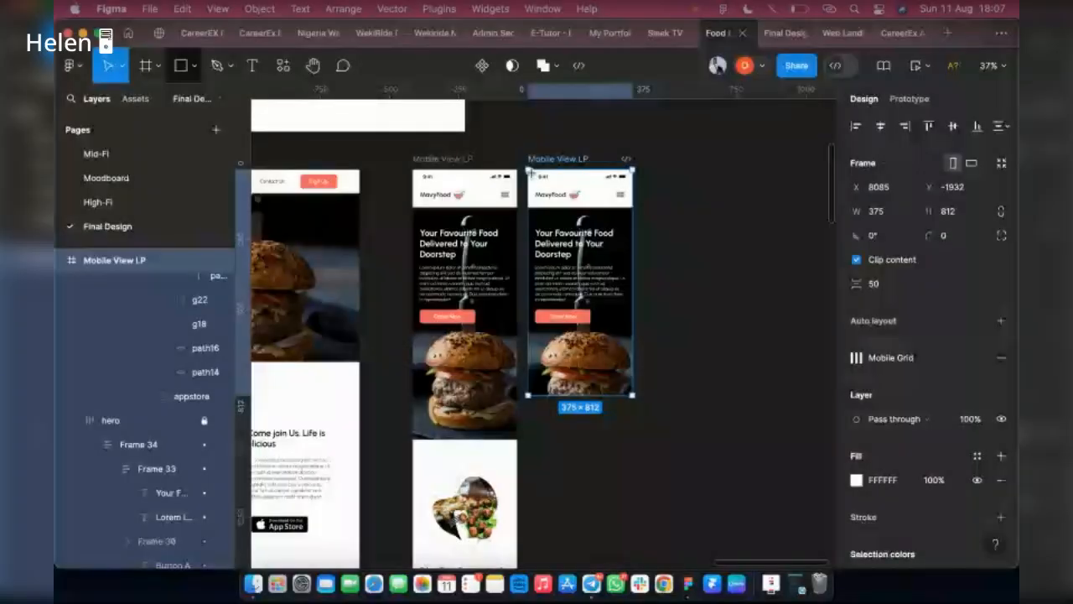
Step: Draw a rectangle from the duplicated frame's origin and size it to 375 by 812, covering the whole screen
key(r)
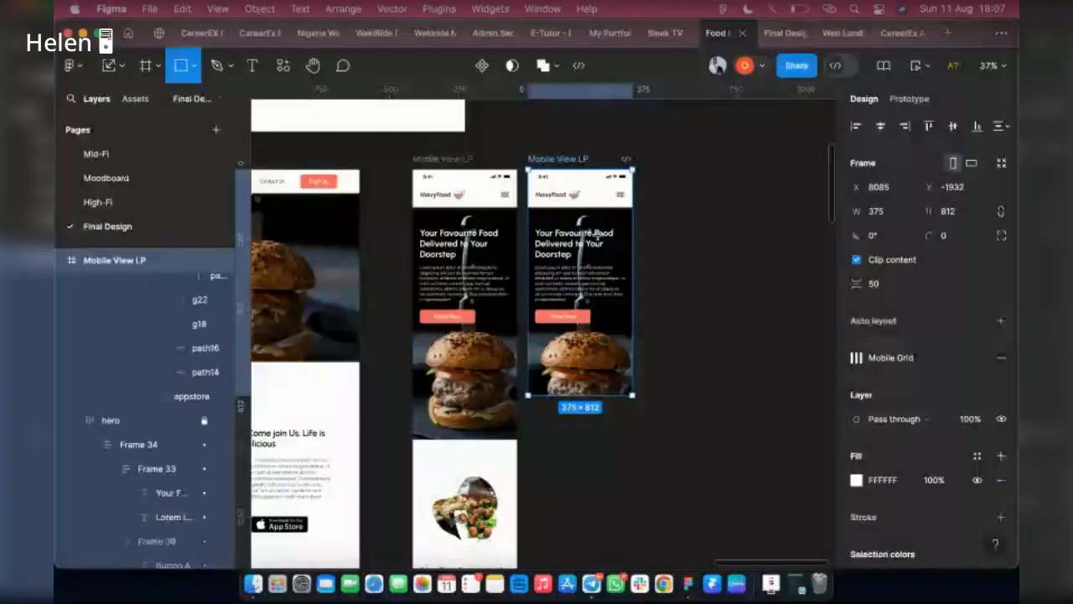
drag(528, 170, 632, 295)
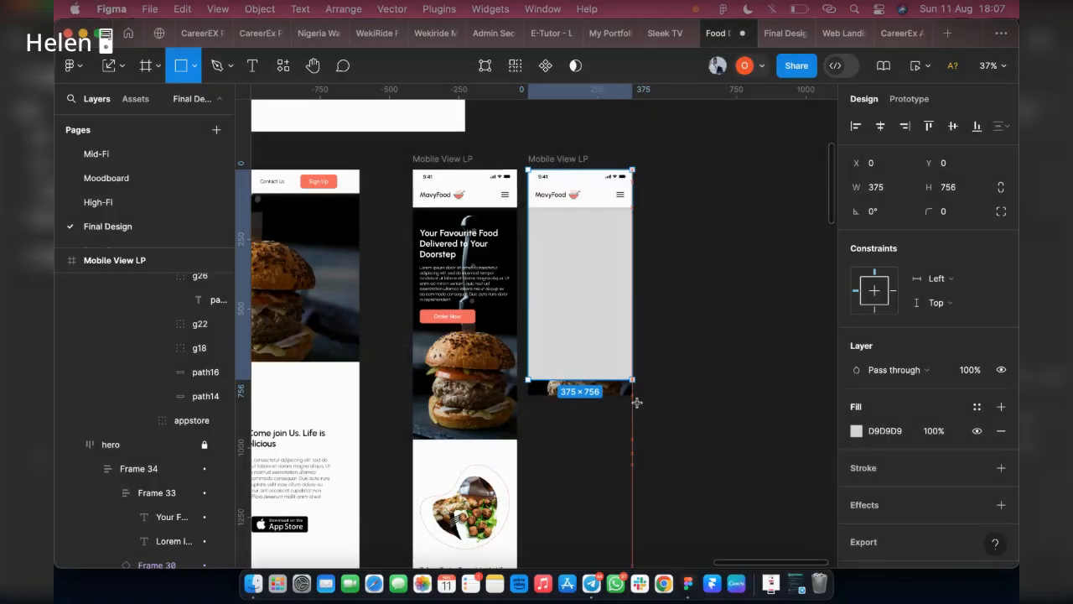
drag(632, 384, 638, 401)
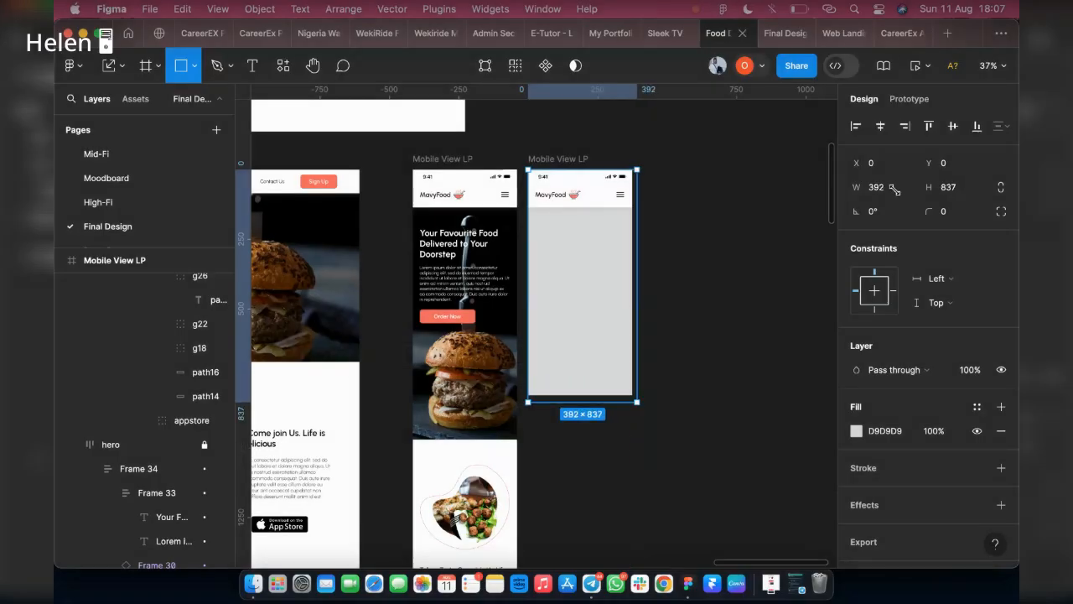
click(891, 191)
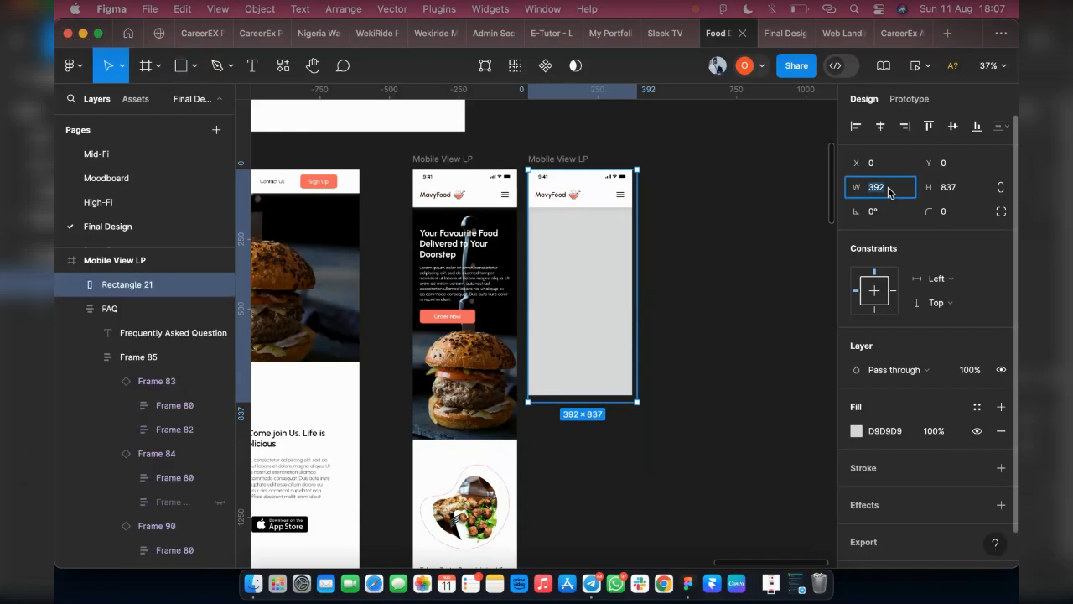
text(375)
click(948, 192)
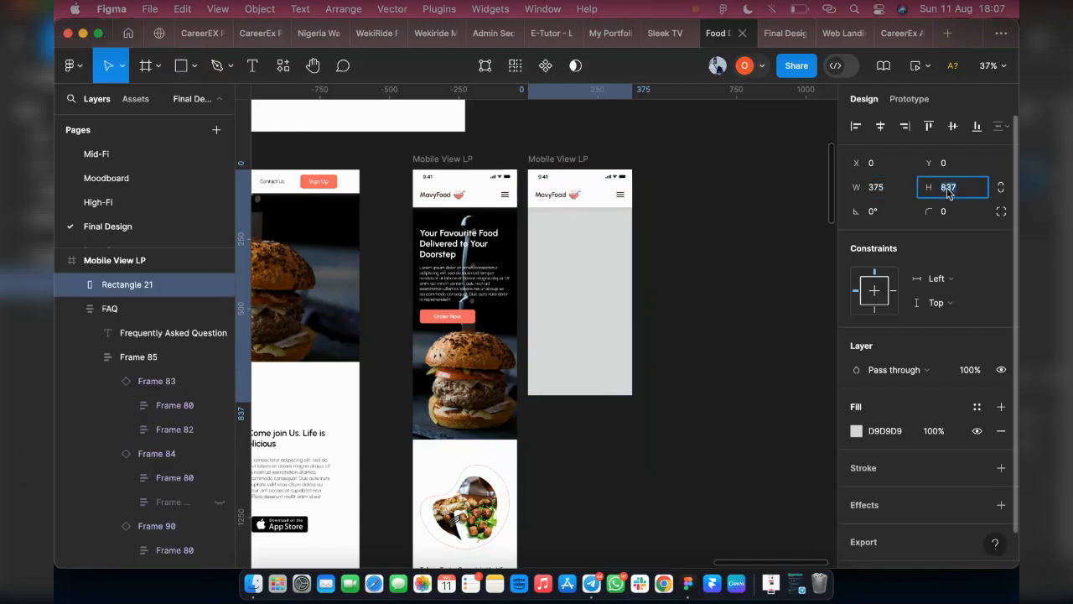
text(812)
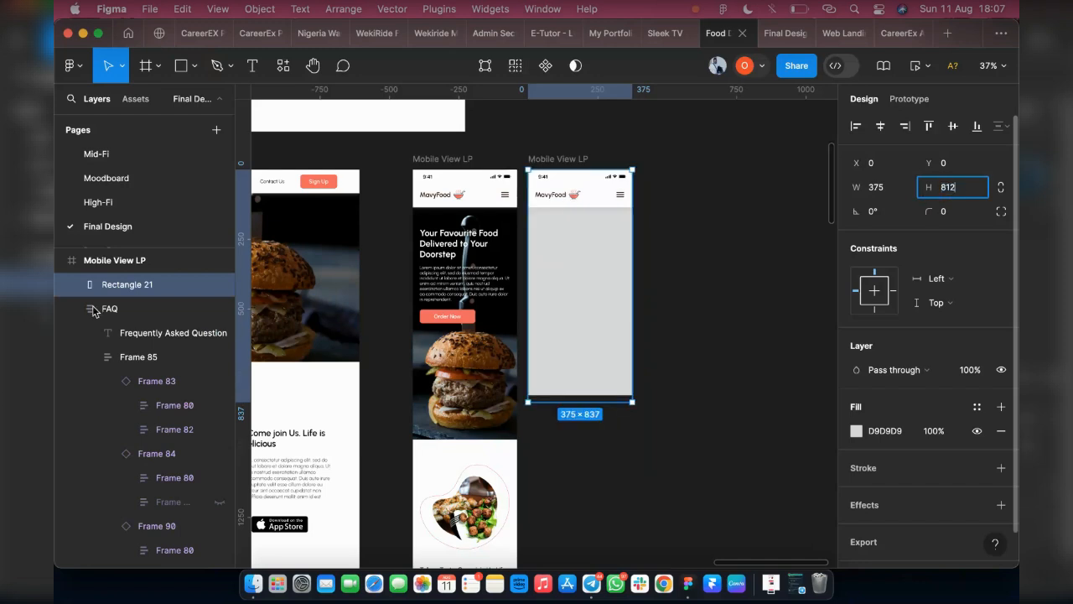
key(Return)
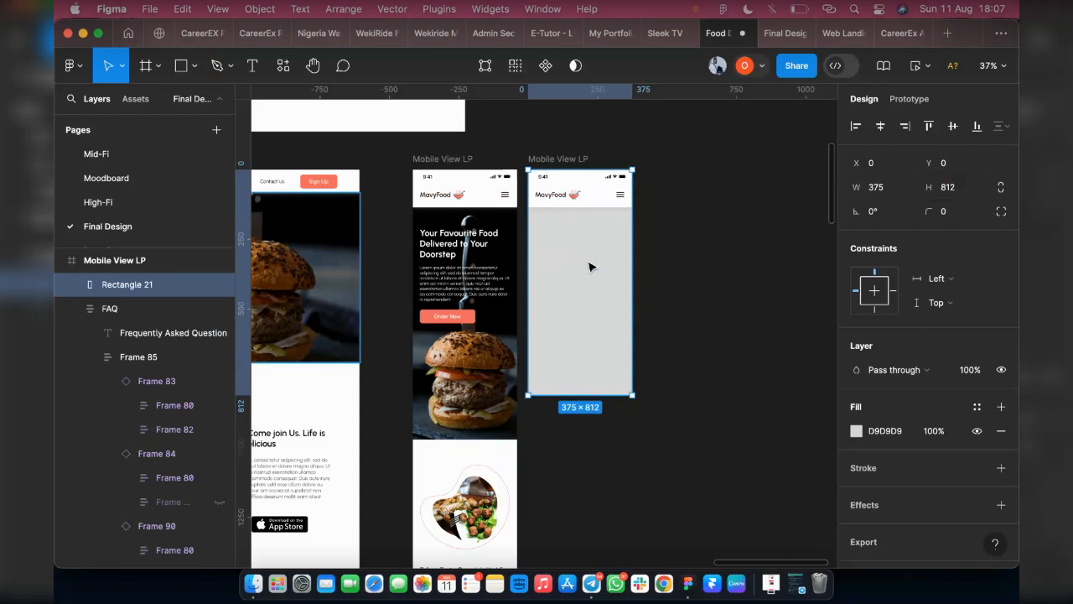
Step: Collapse the FAQ, banner, How it work, Frame 113 and About us layers of the duplicated frame
scroll(589, 266, up, 2)
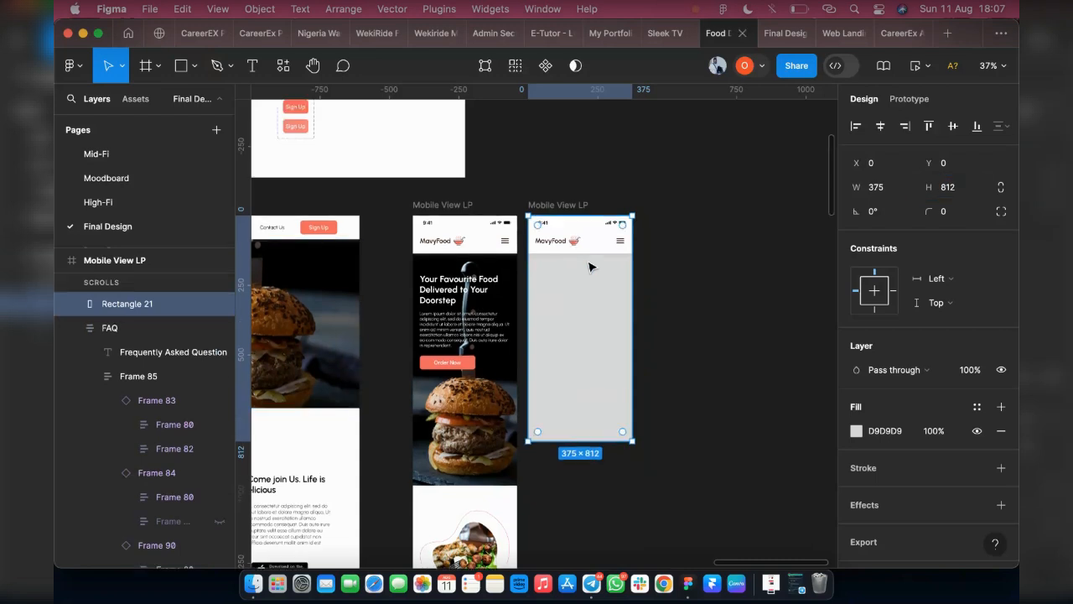
click(72, 328)
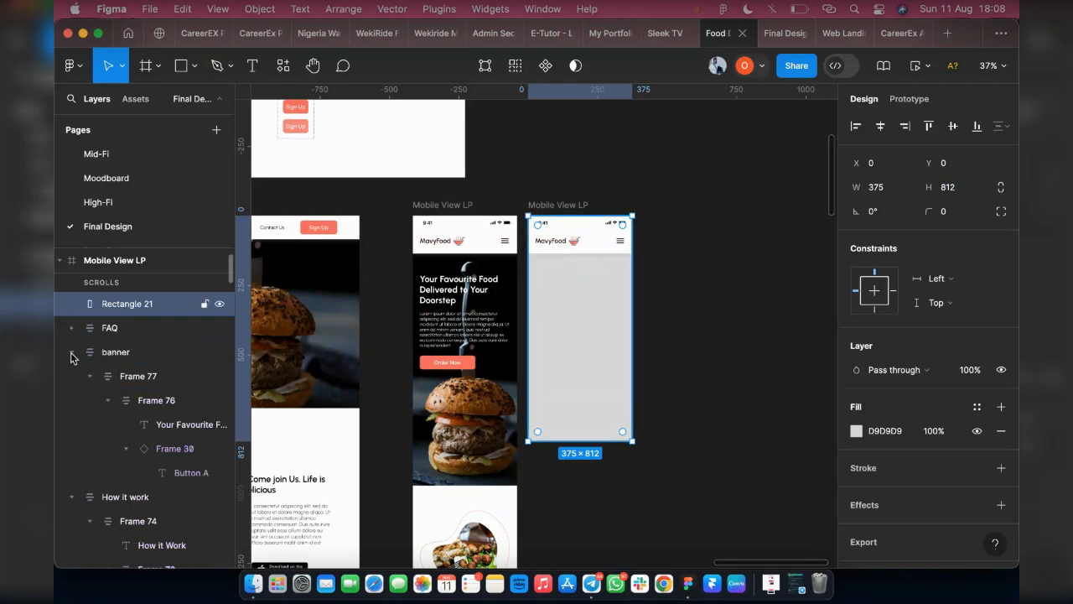
click(72, 357)
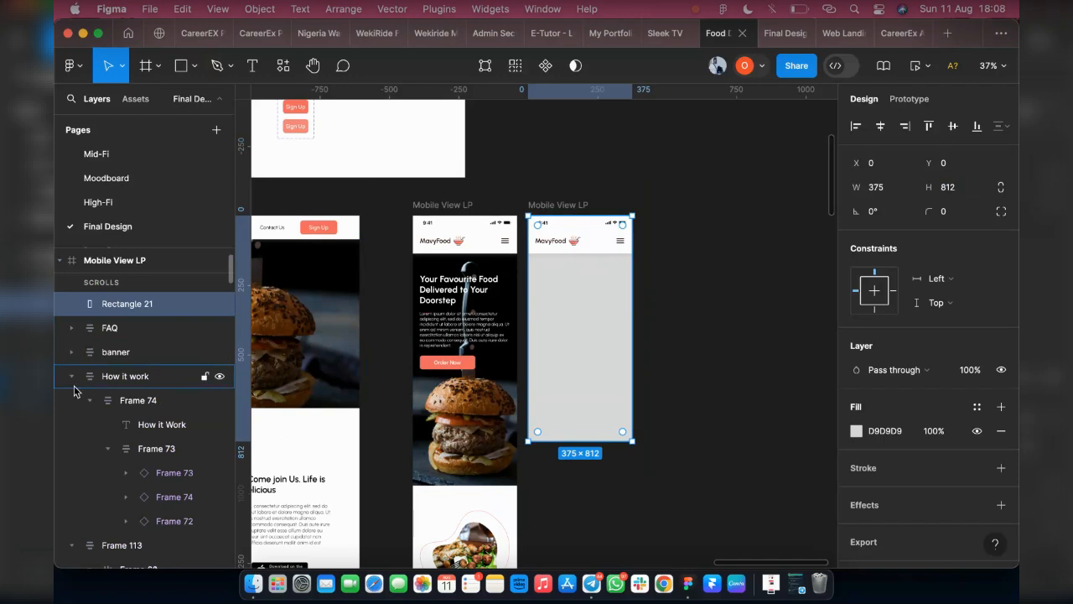
click(71, 376)
click(72, 401)
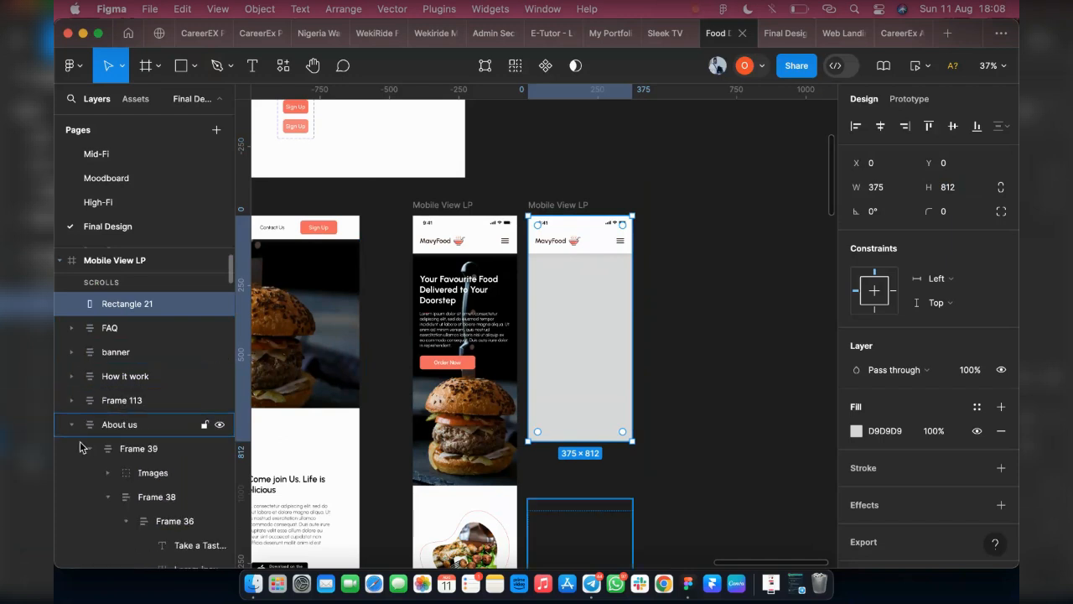
click(75, 425)
Step: Wrap the sections from FAQ through About us in one auto layout frame and lock it
click(73, 426)
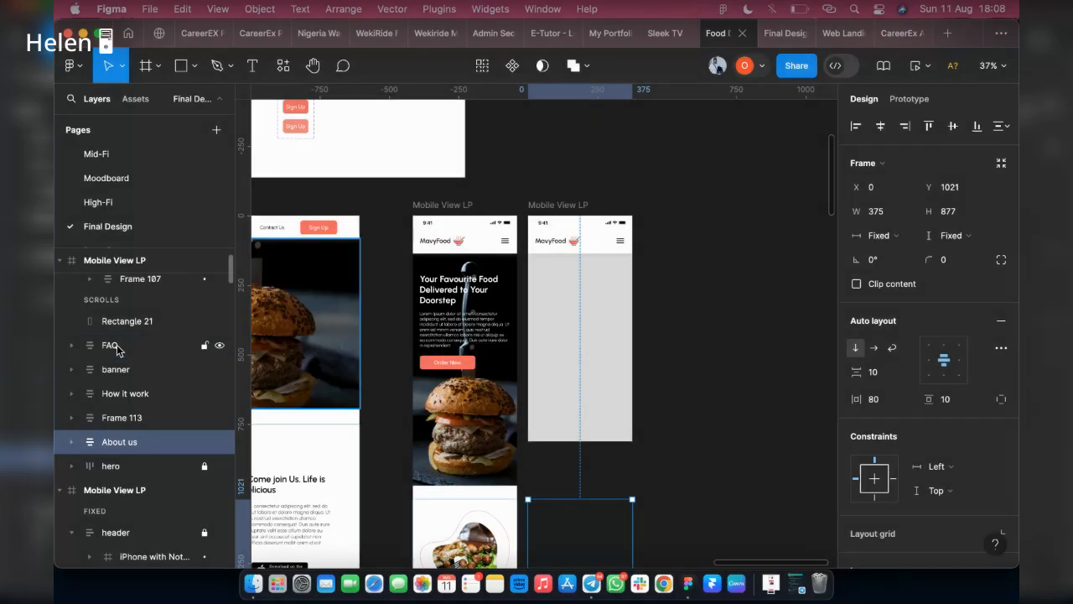
shift+click(117, 349)
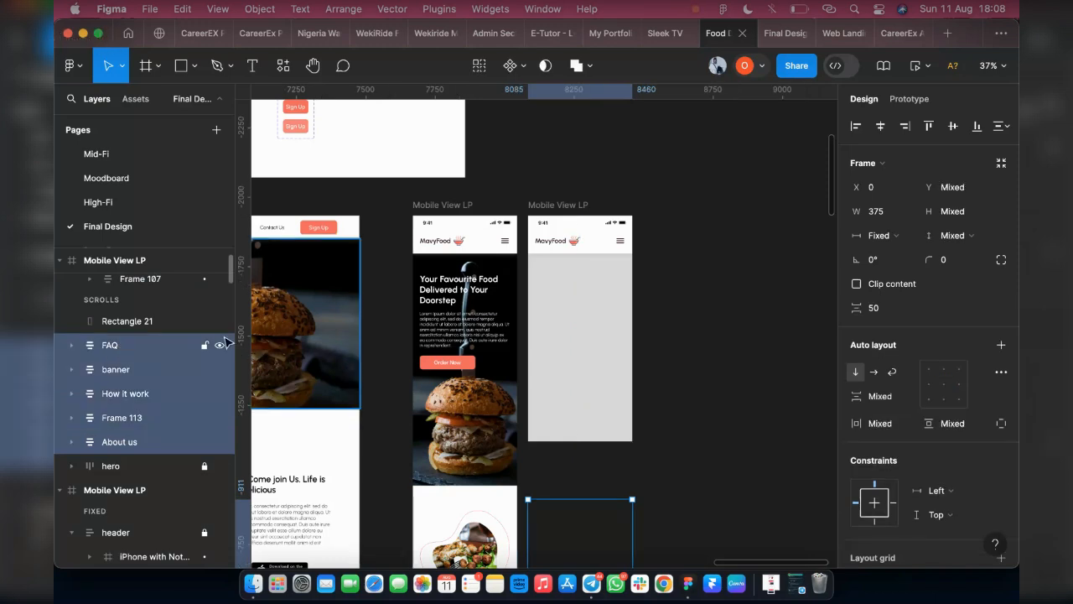
key(shift+a)
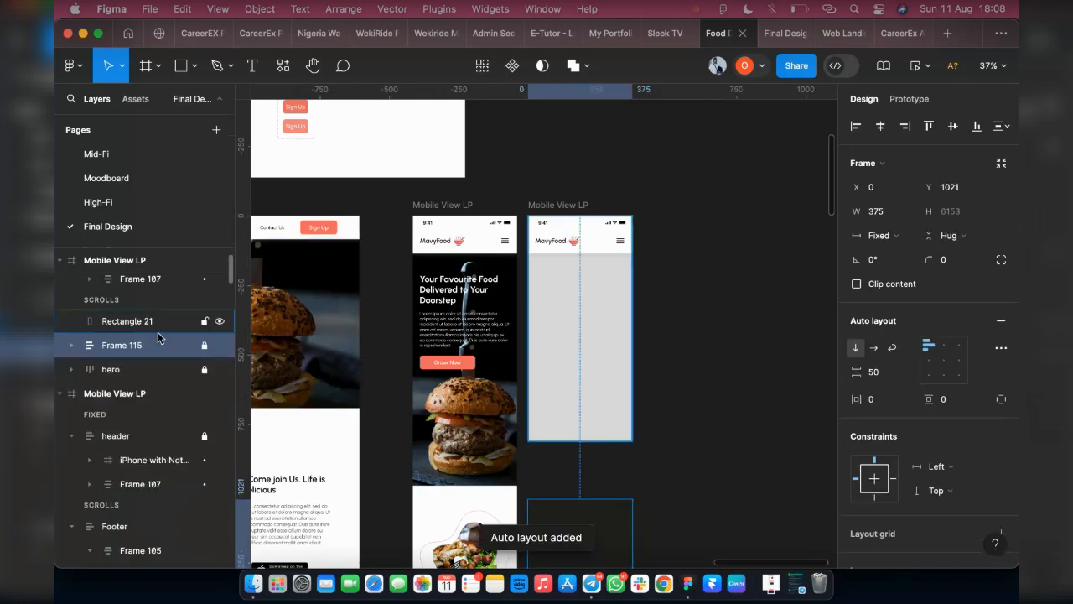
Step: Unlock and unfix the duplicated frame's header, and bring the full-screen rectangle in front of it
scroll(125, 306, up, 1)
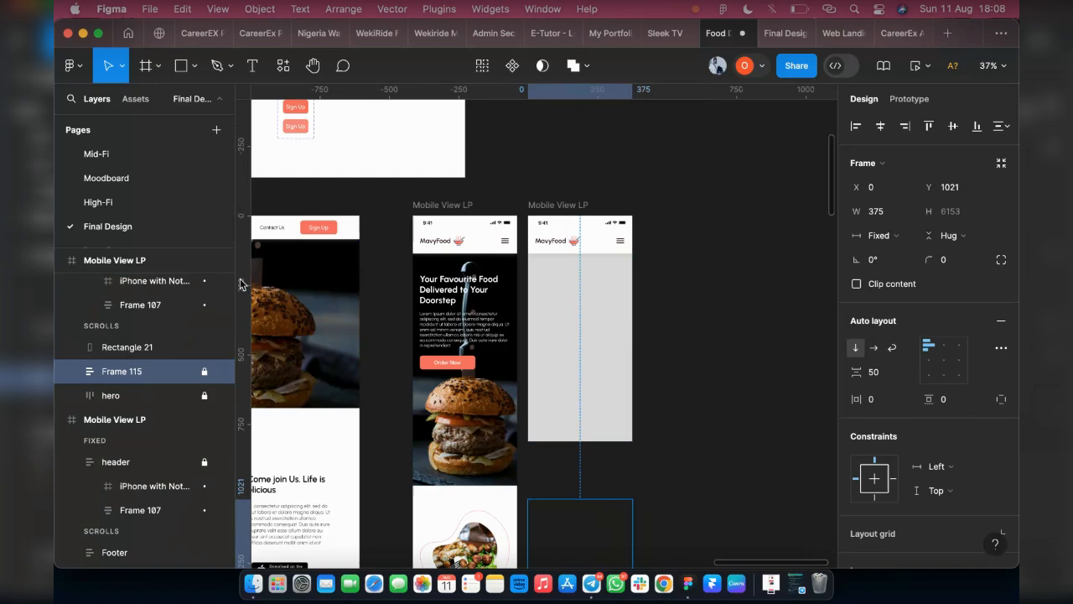
scroll(163, 296, up, 1)
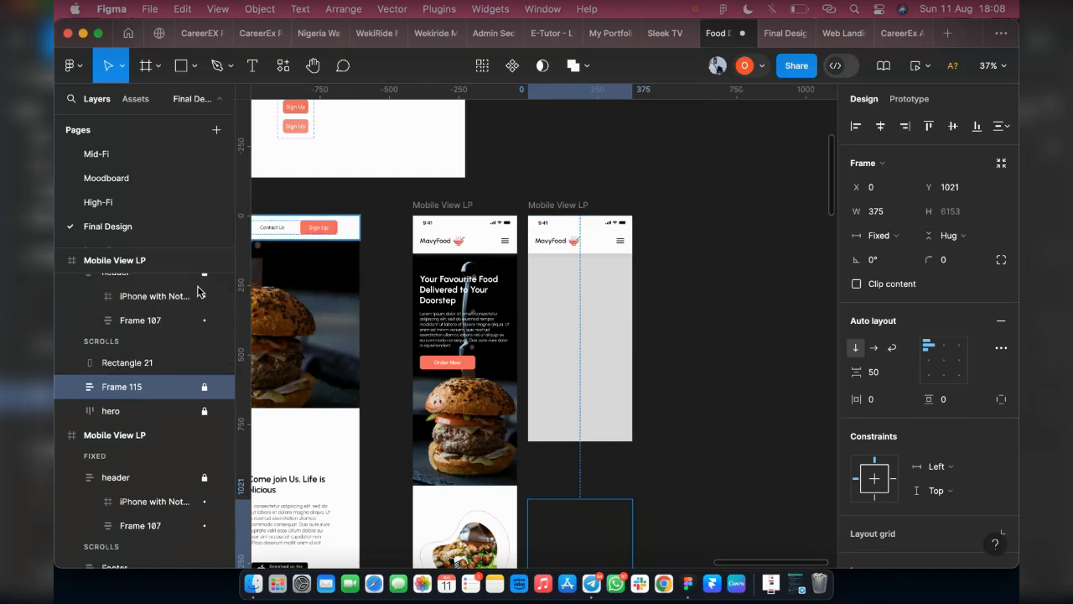
scroll(202, 289, up, 1)
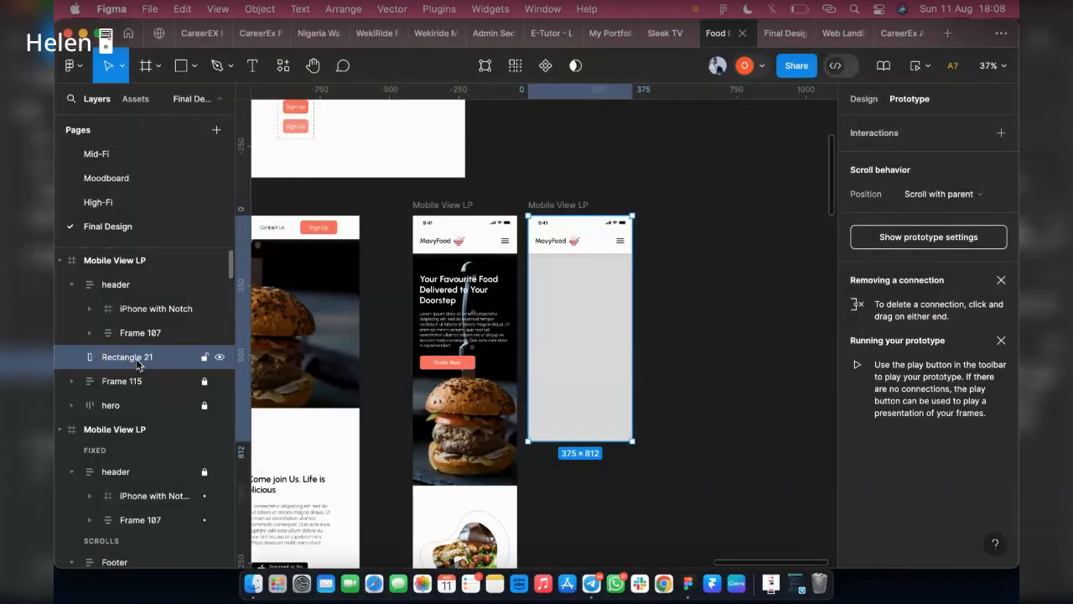
key(super+])
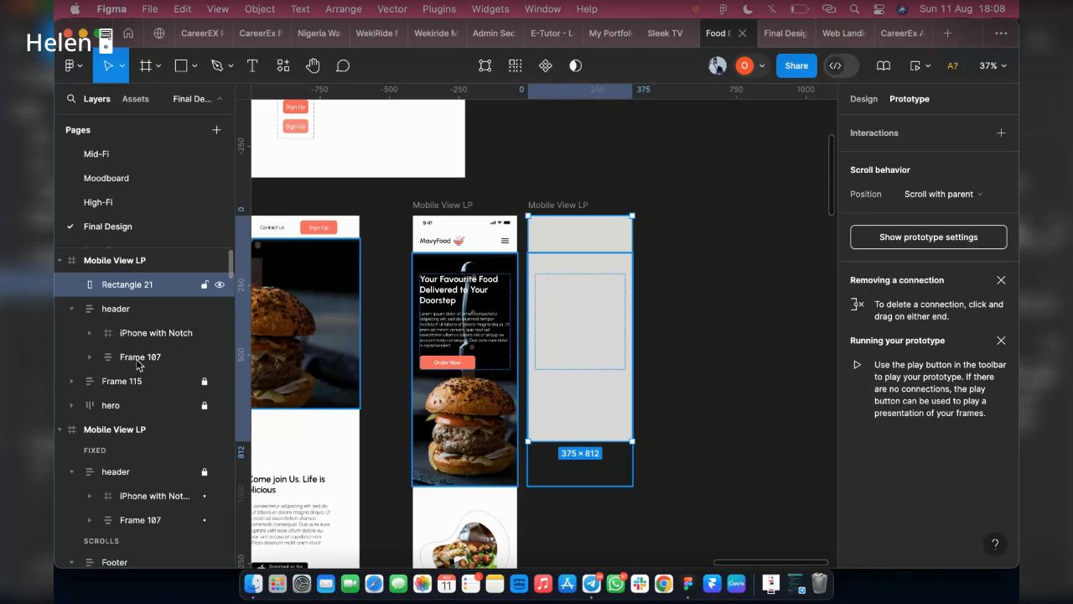
Step: Set the full-screen rectangle's fill to 121212 at 59% opacity
click(859, 101)
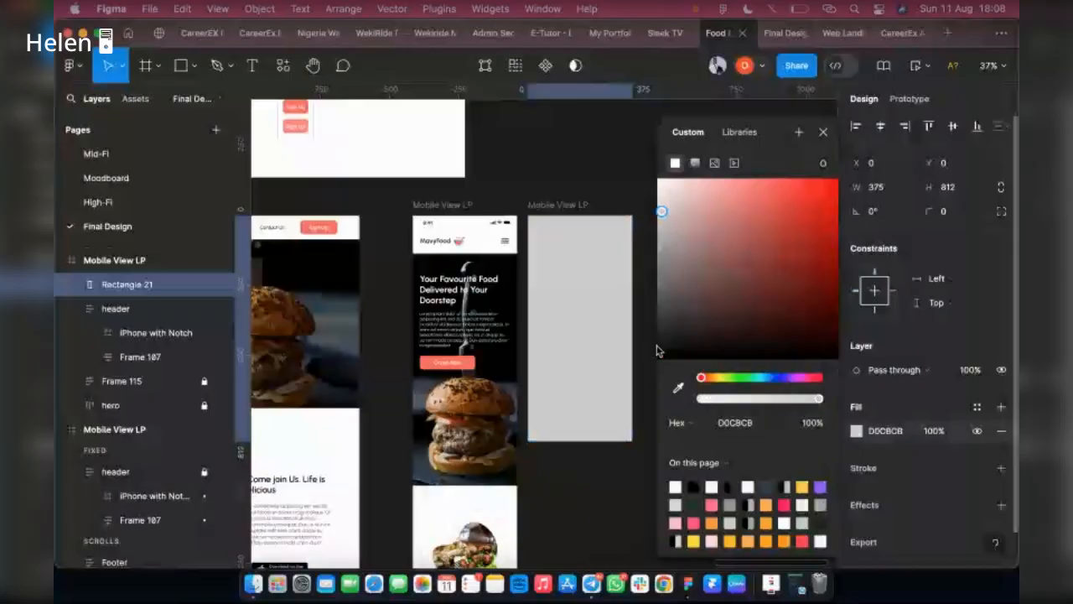
click(683, 276)
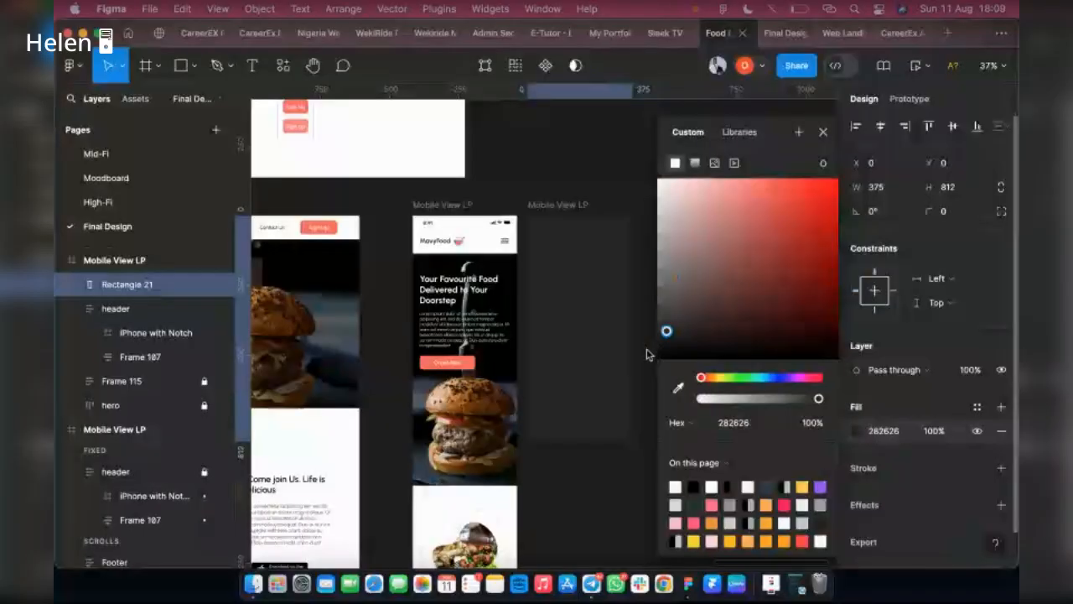
drag(648, 355, 648, 353)
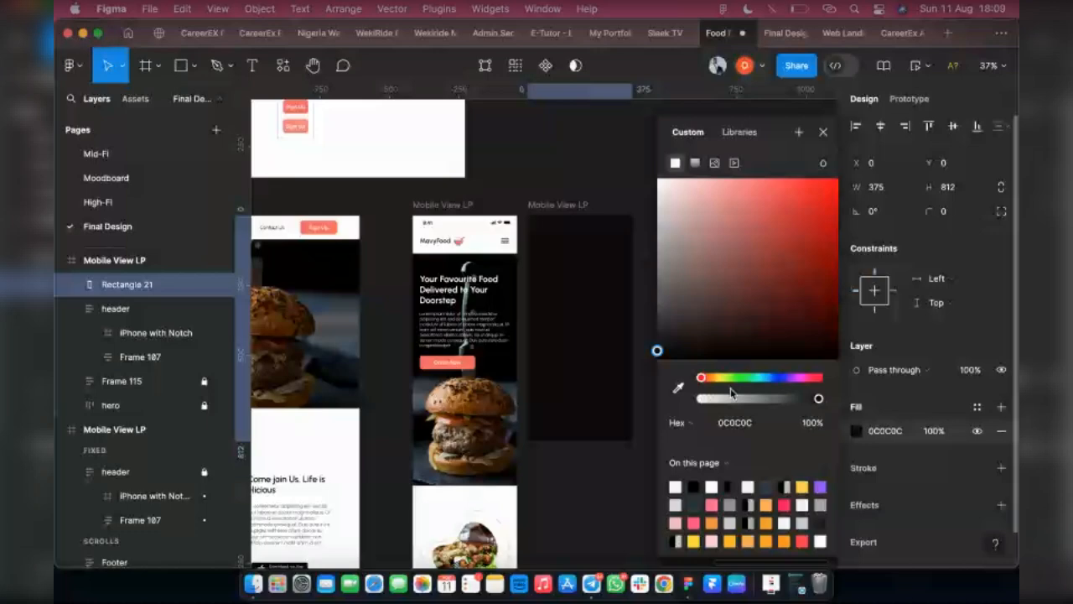
click(772, 400)
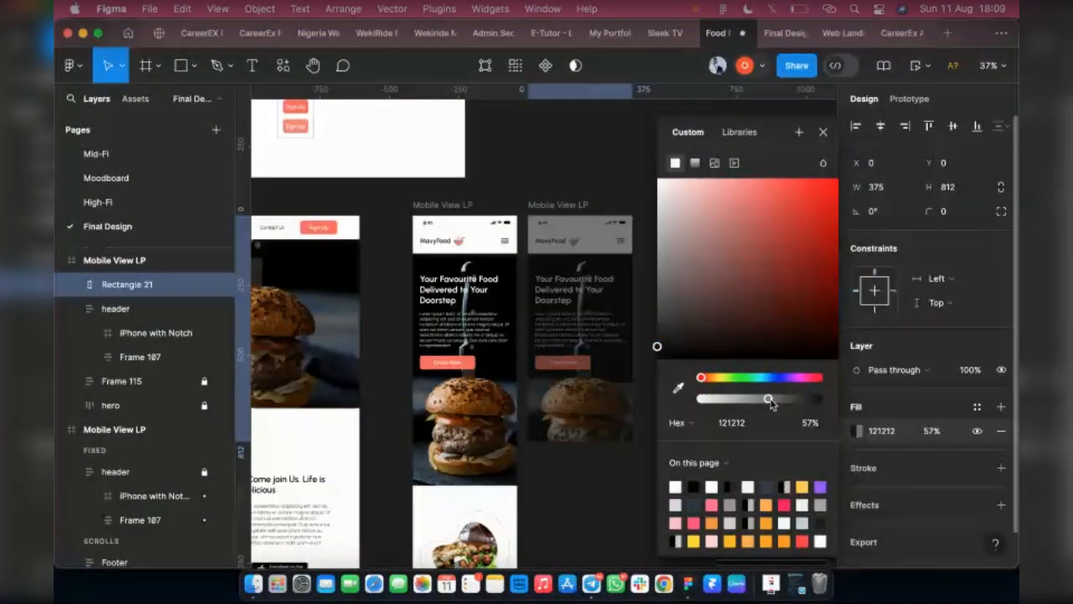
click(771, 400)
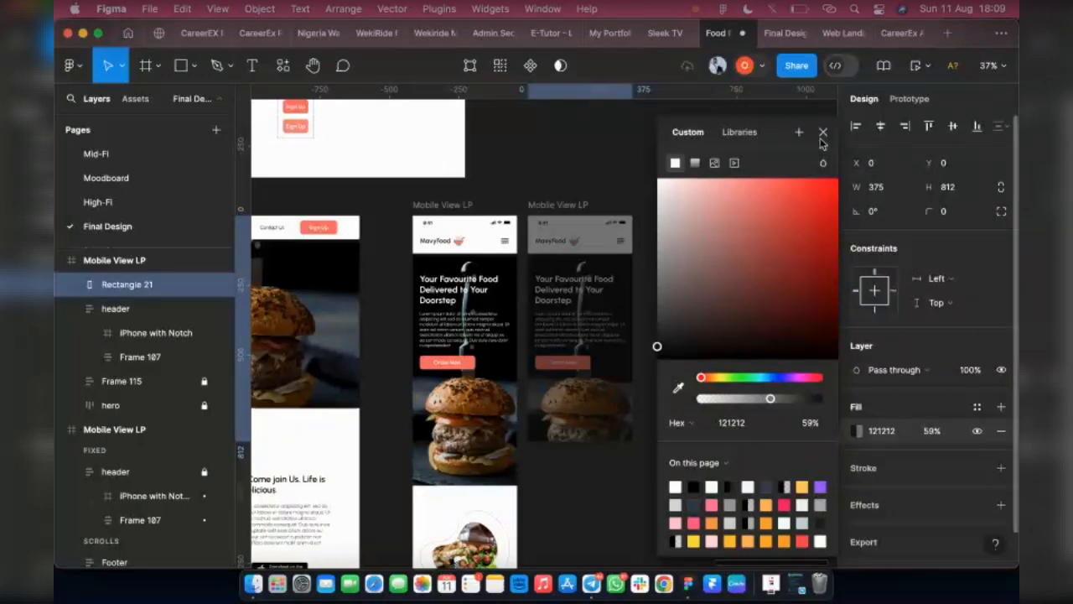
Step: Copy the frame holding the navigation links and Sign Up button from the desktop header to empty canvas above the mobile screens
click(823, 134)
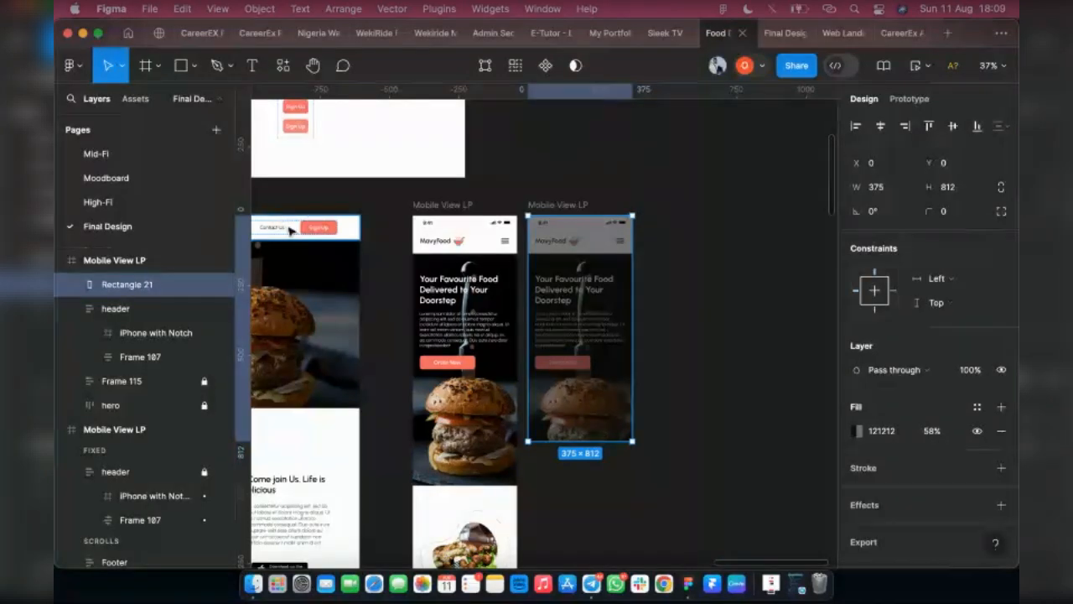
click(290, 231)
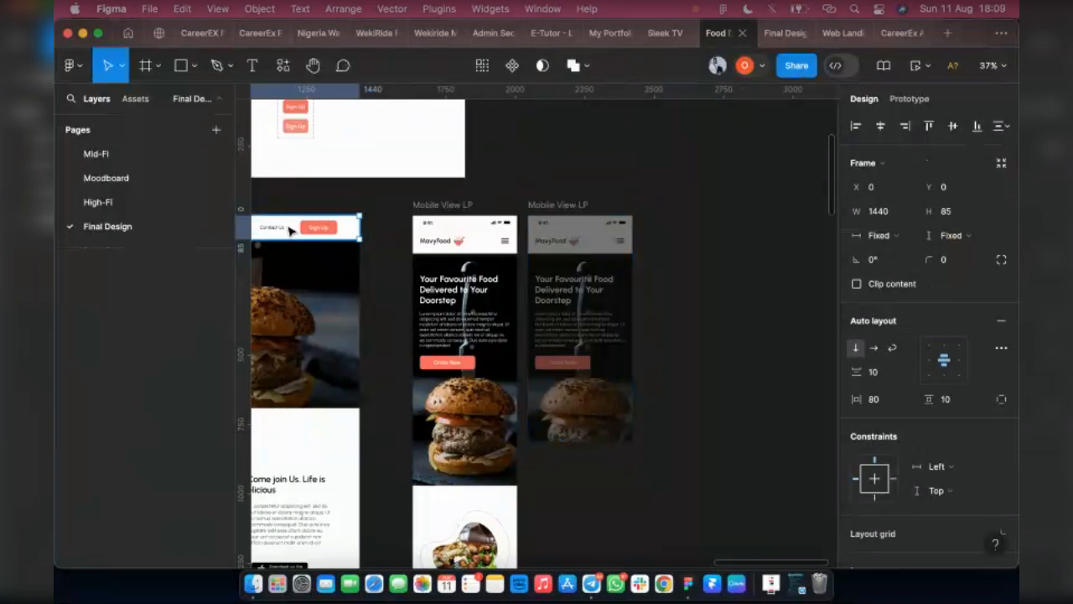
double_click(290, 230)
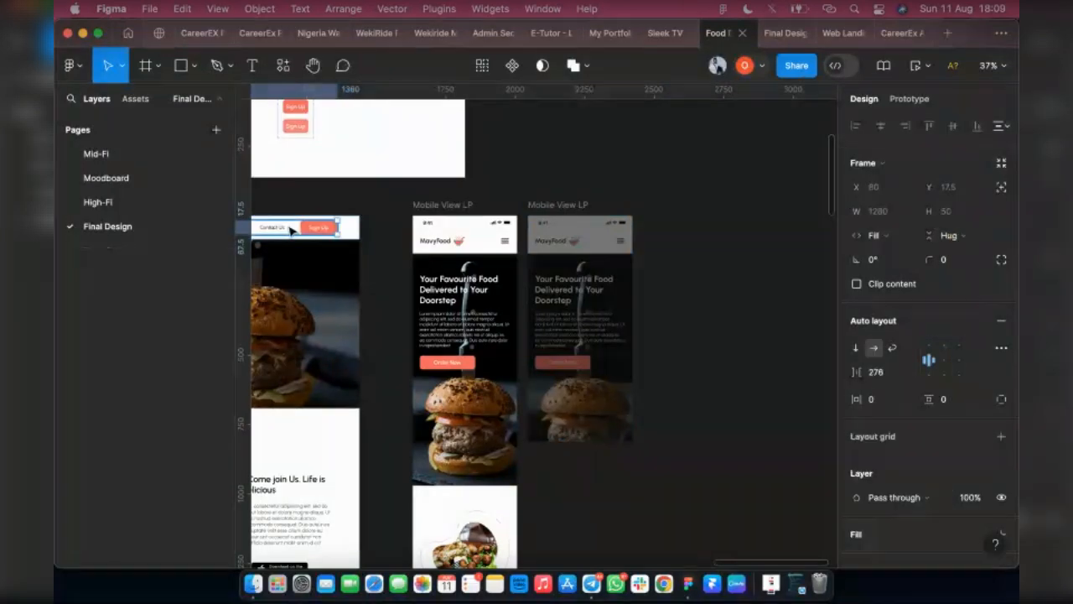
double_click(290, 231)
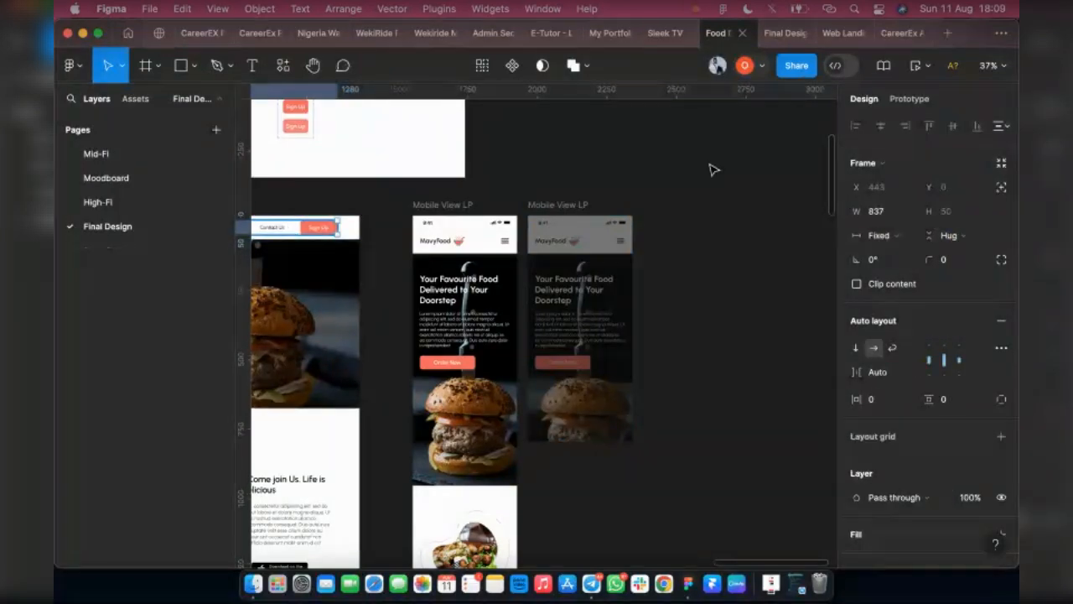
drag(290, 230, 717, 169)
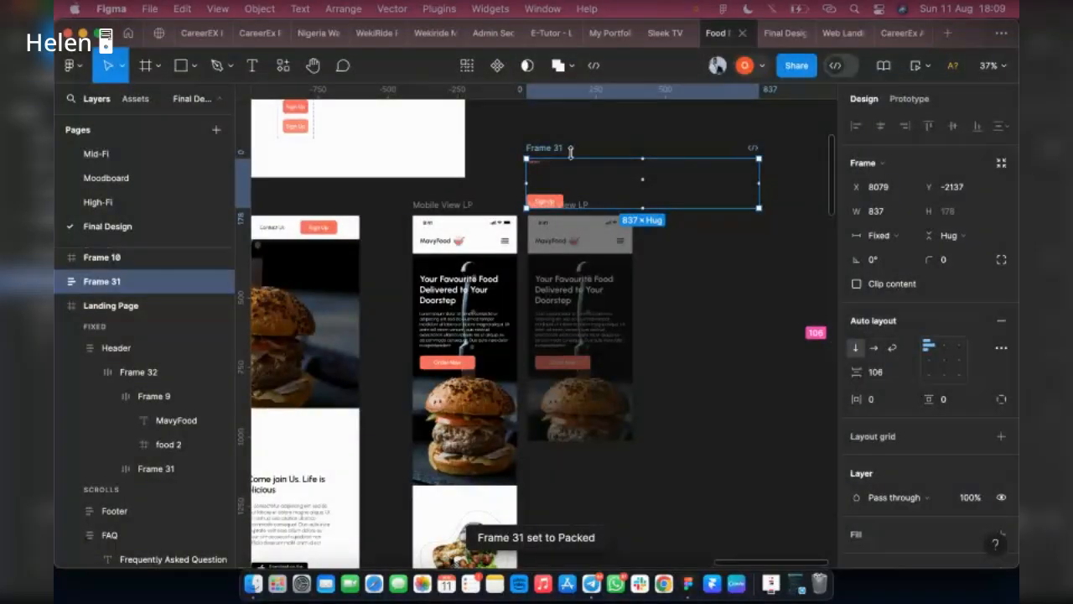
Step: Stack the nested navigation links vertically in the copied frame and set the frame's width to 325
scroll(571, 175, up, 3)
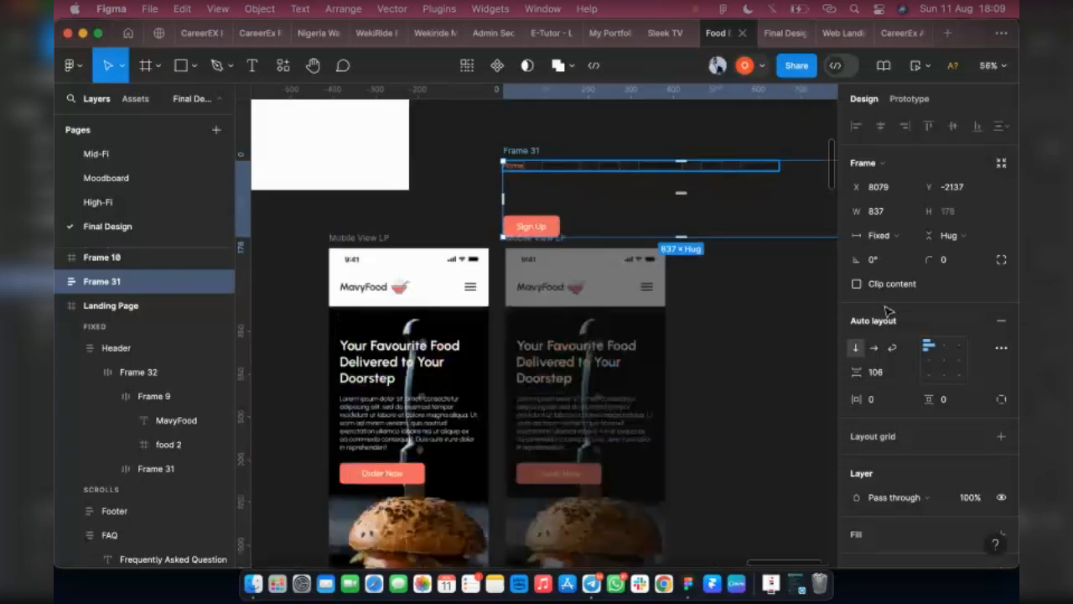
key(Return)
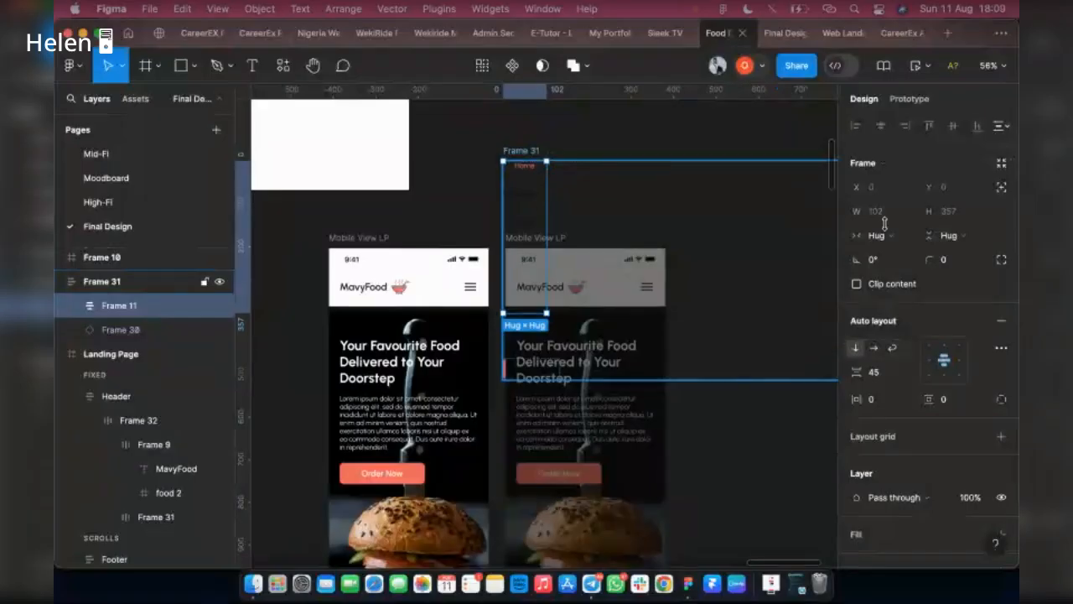
key(Escape)
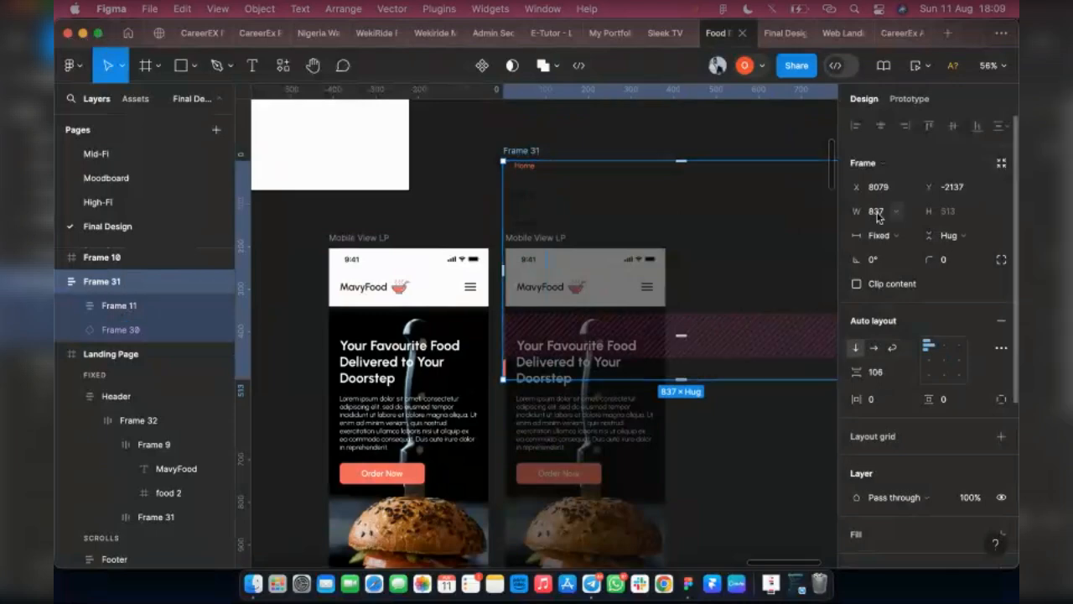
click(877, 215)
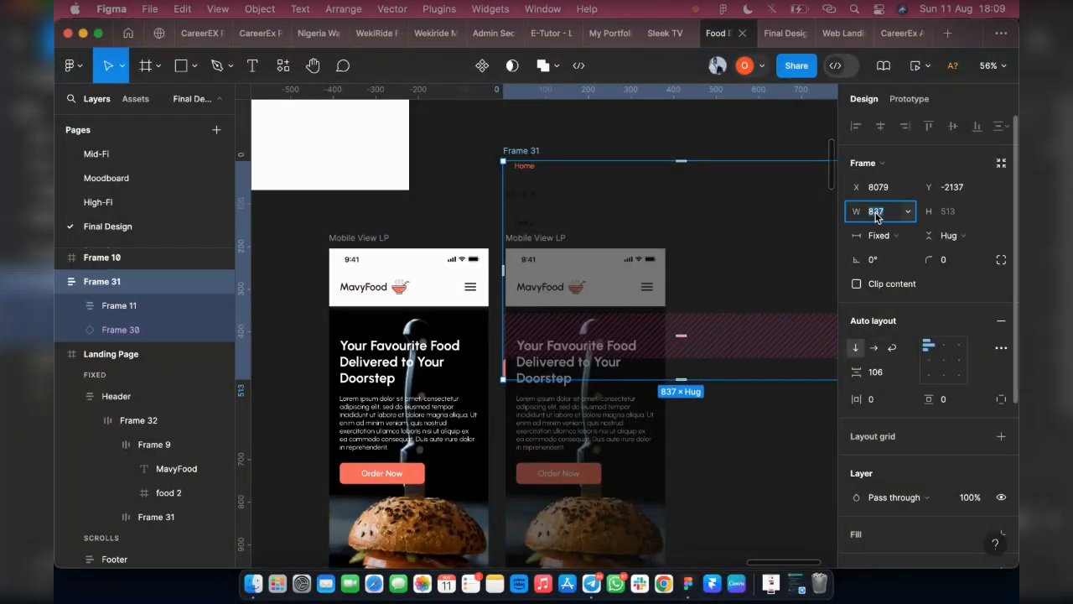
text(325)
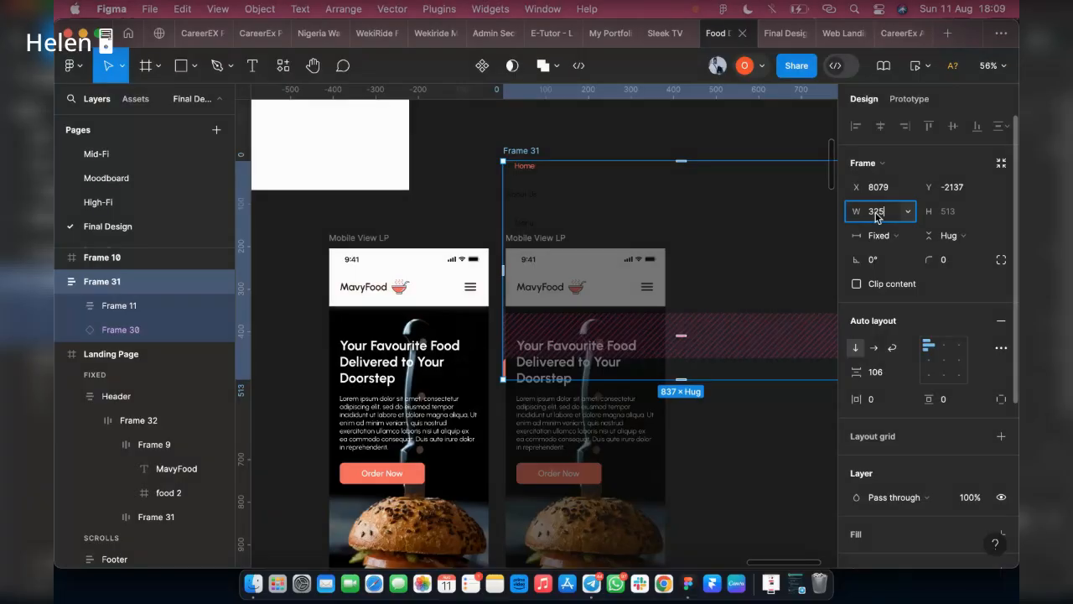
key(Return)
Step: Add an FFFFFF fill to the copied navigation frame and move it to the free space beside the darkened mobile screen
click(520, 155)
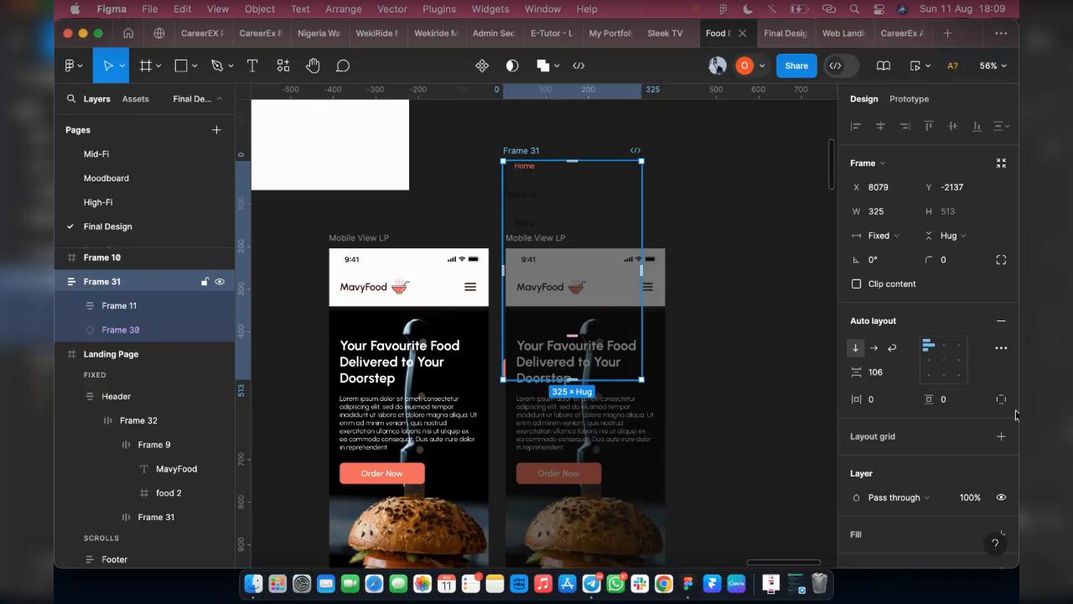
scroll(990, 509, down, 1)
click(1000, 511)
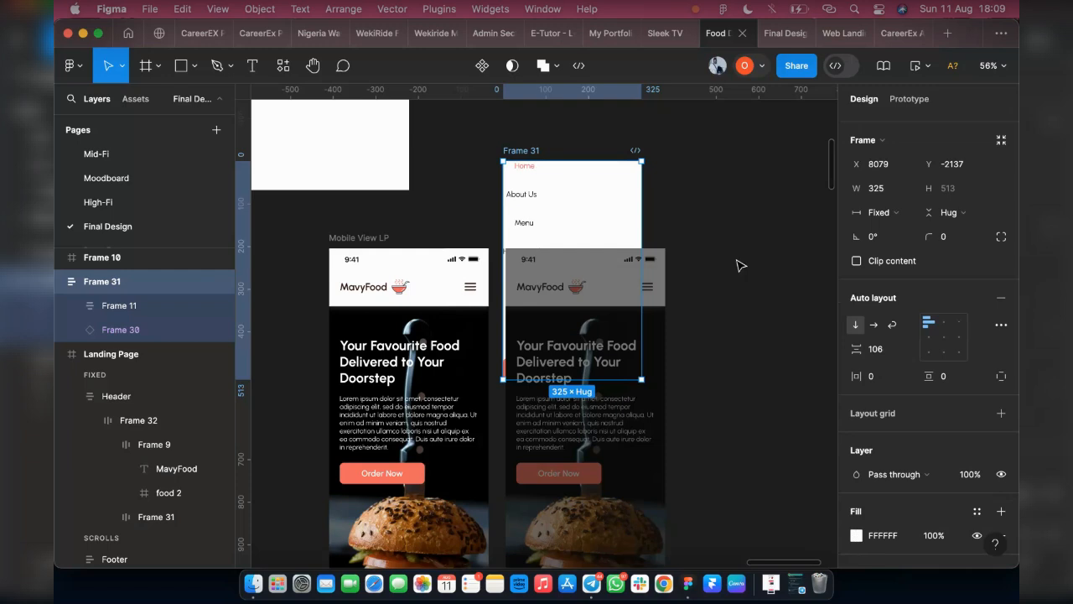
drag(639, 281, 770, 337)
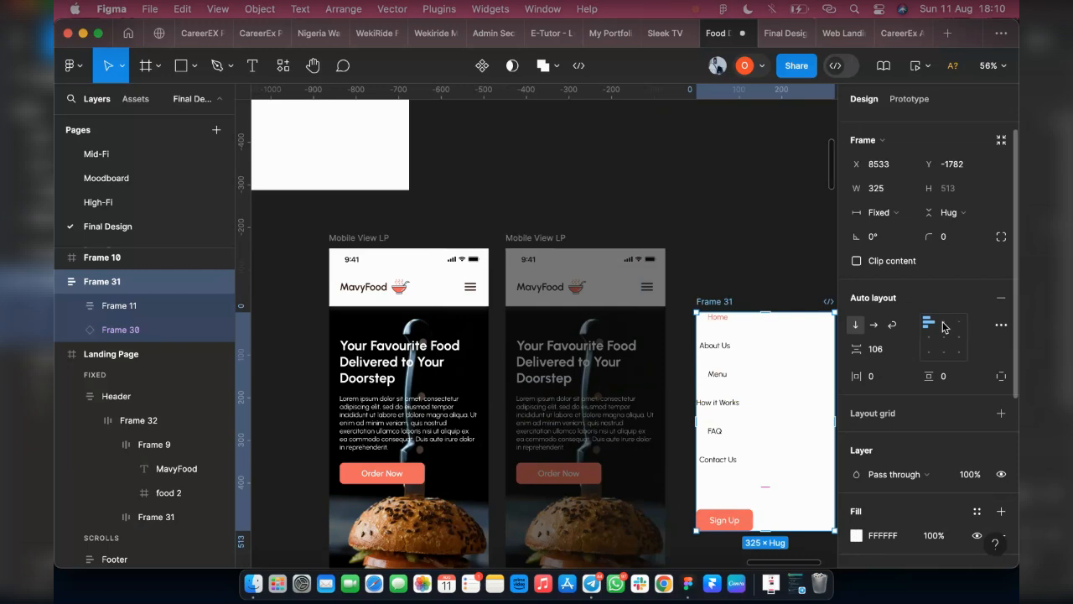
Step: Centre the navigation frame's contents and set its vertical padding to 30
click(943, 336)
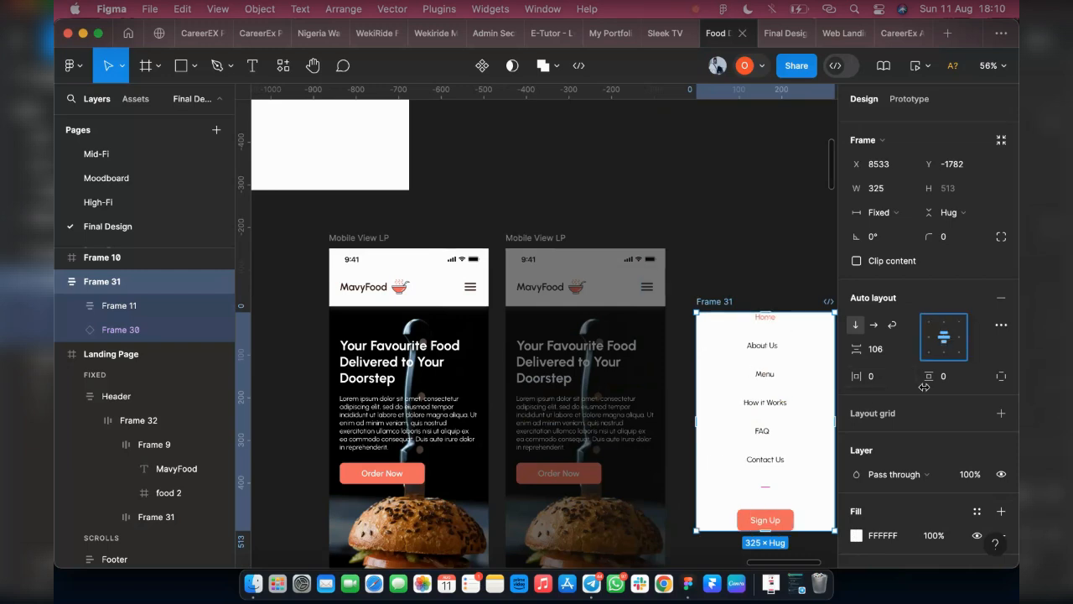
click(924, 386)
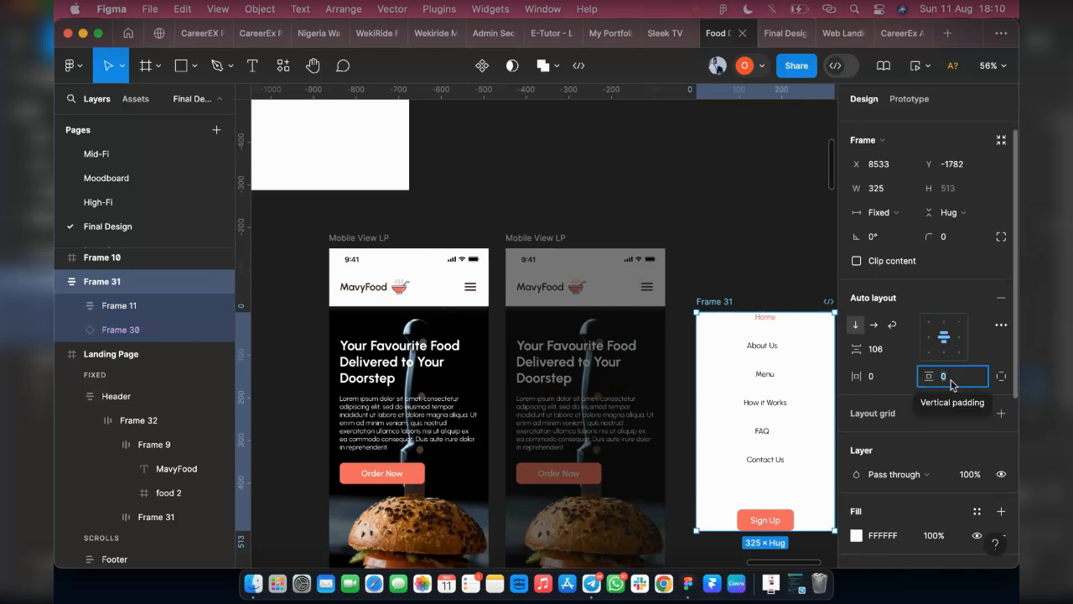
text(30)
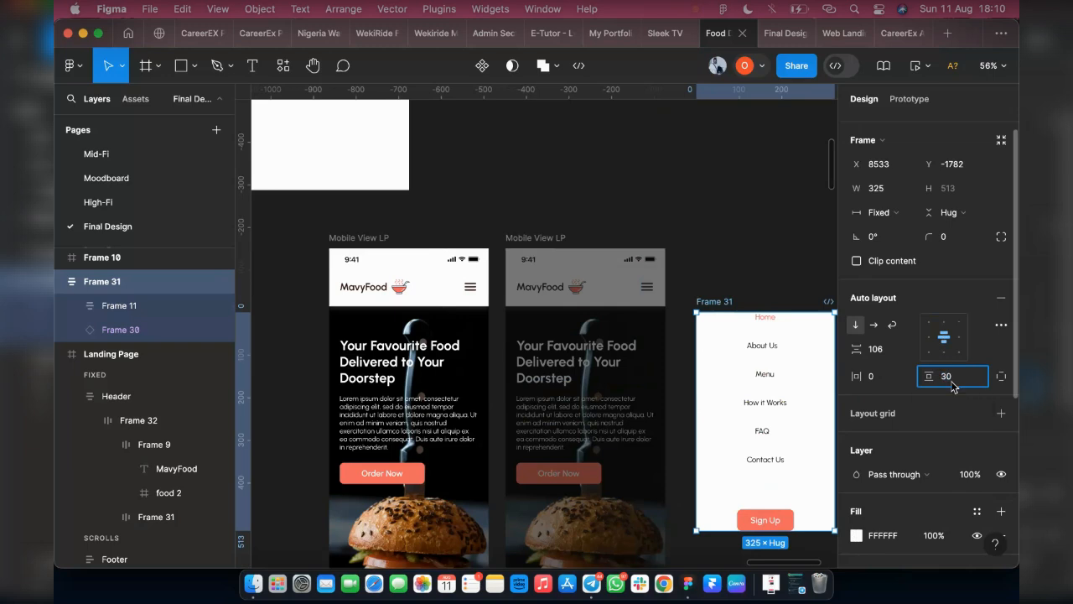
key(Return)
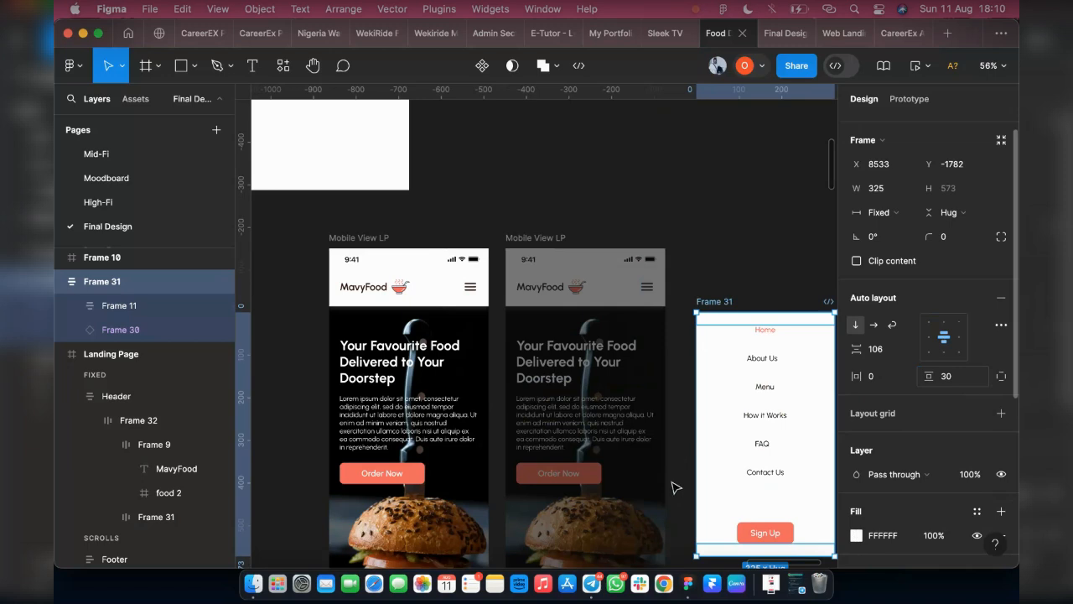
Step: Replace the navigation frame's Sign Up button with a copy of the 200 by 50 Order Now button from the mobile hero
scroll(676, 487, right, 2)
scroll(675, 487, down, 1)
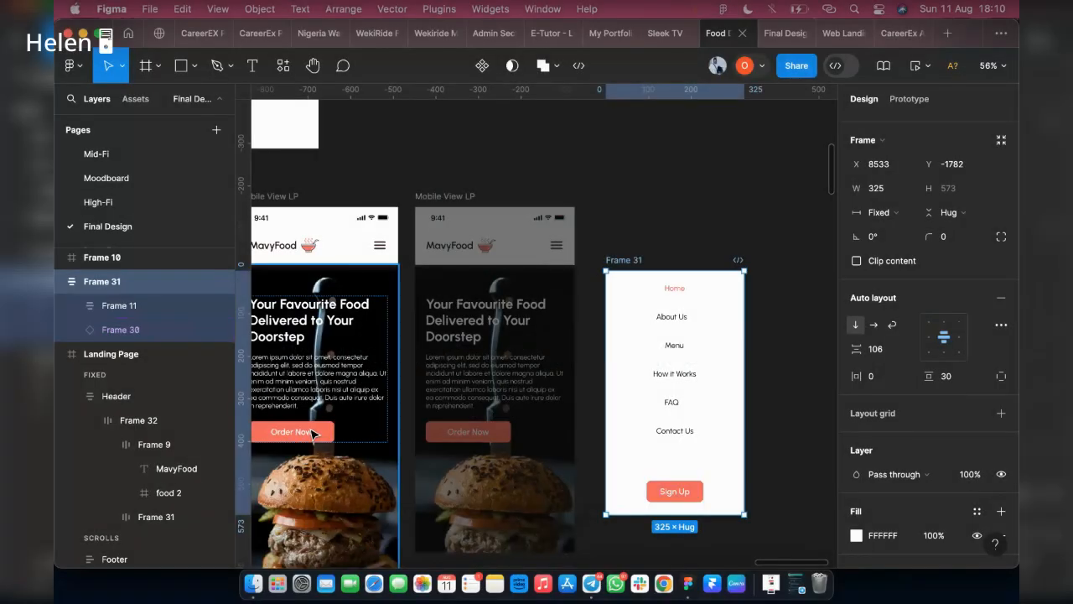
click(313, 433)
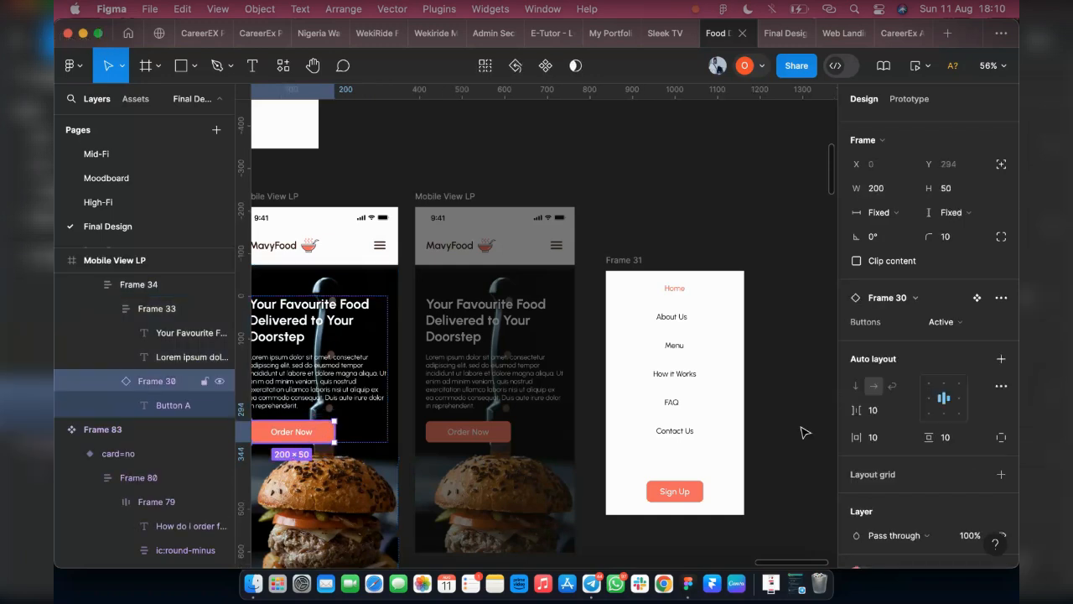
click(695, 435)
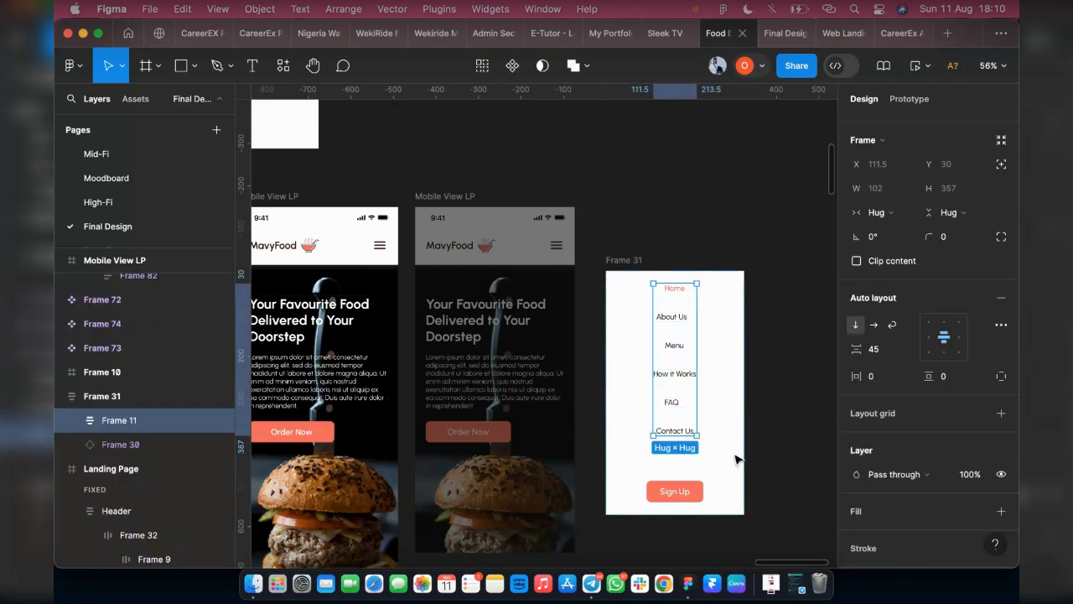
click(622, 262)
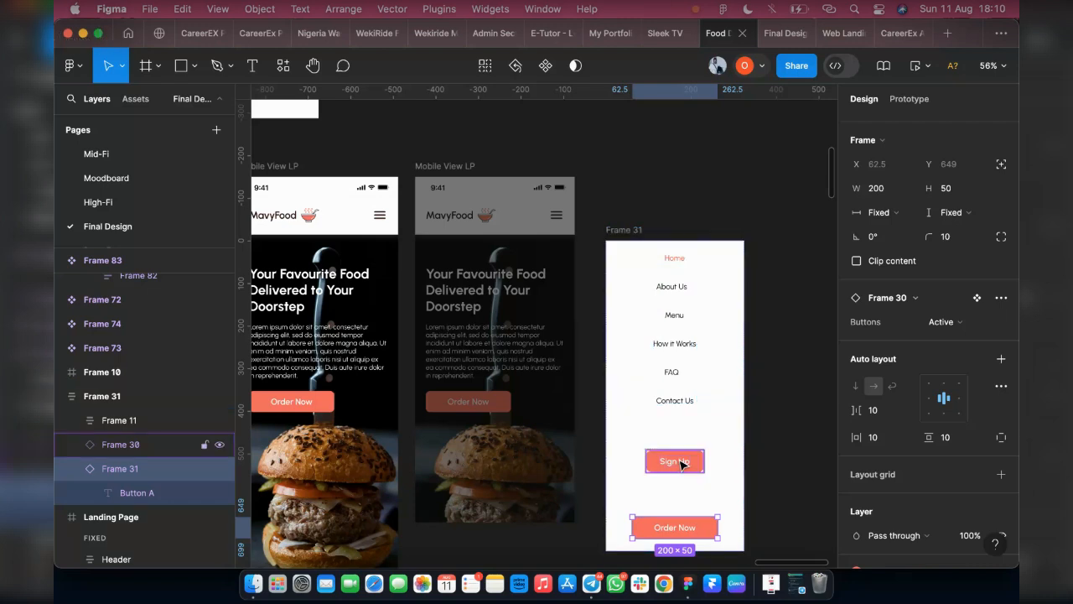
click(682, 464)
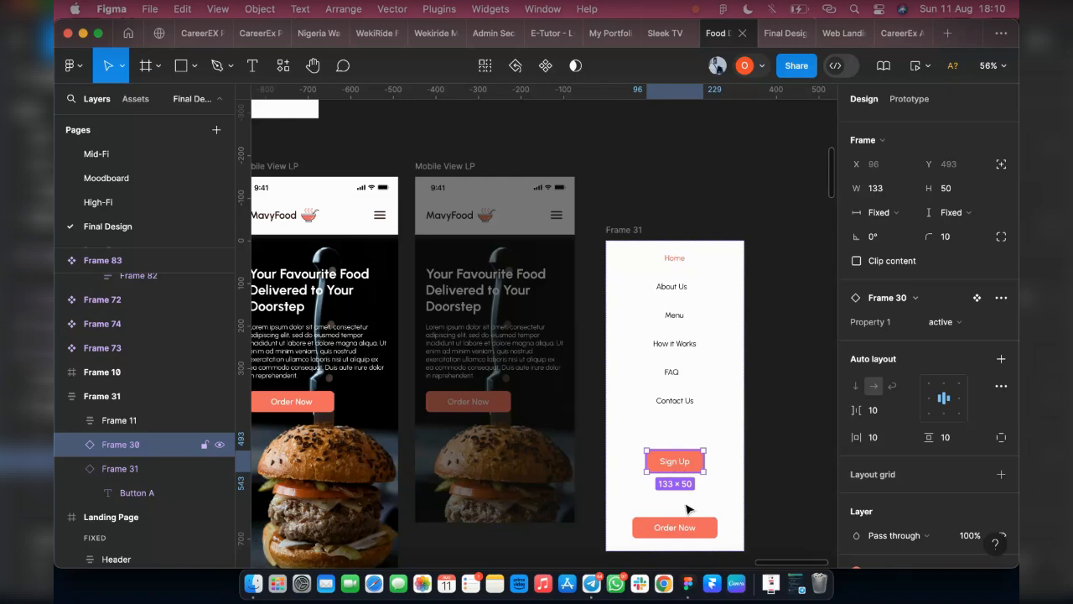
key(Delete)
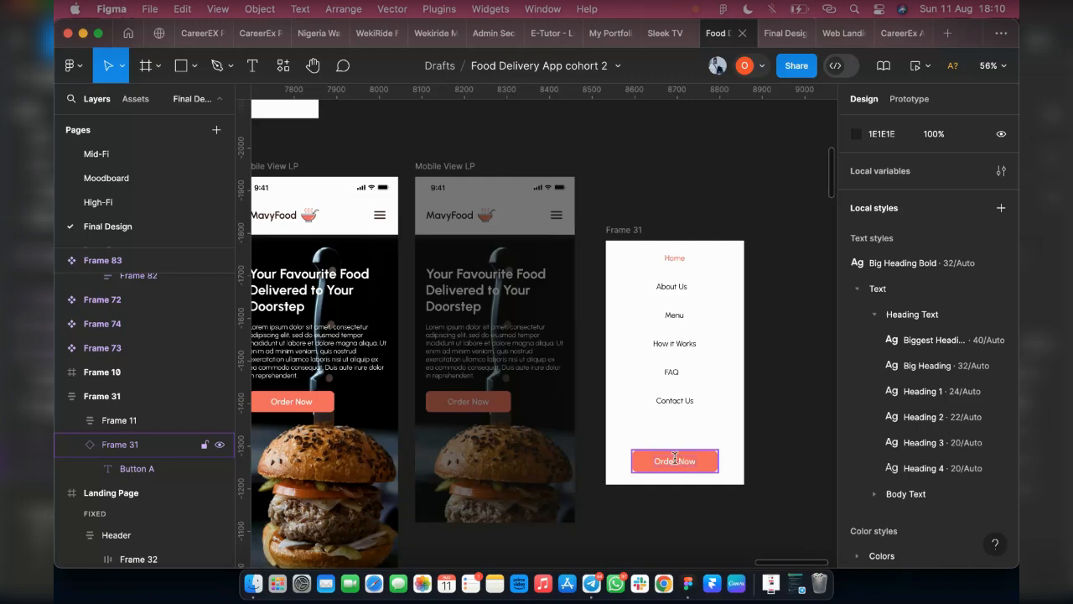
Step: Change the copied button's label to "Sign Up"
double_click(675, 460)
double_click(675, 460)
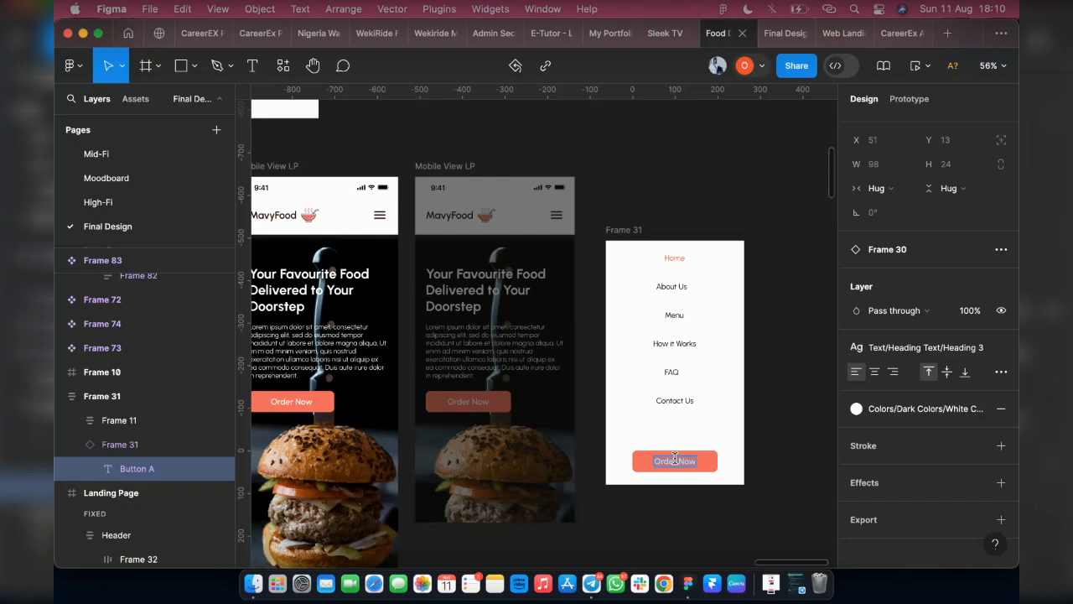
key(BackSpace)
text(Sign Up)
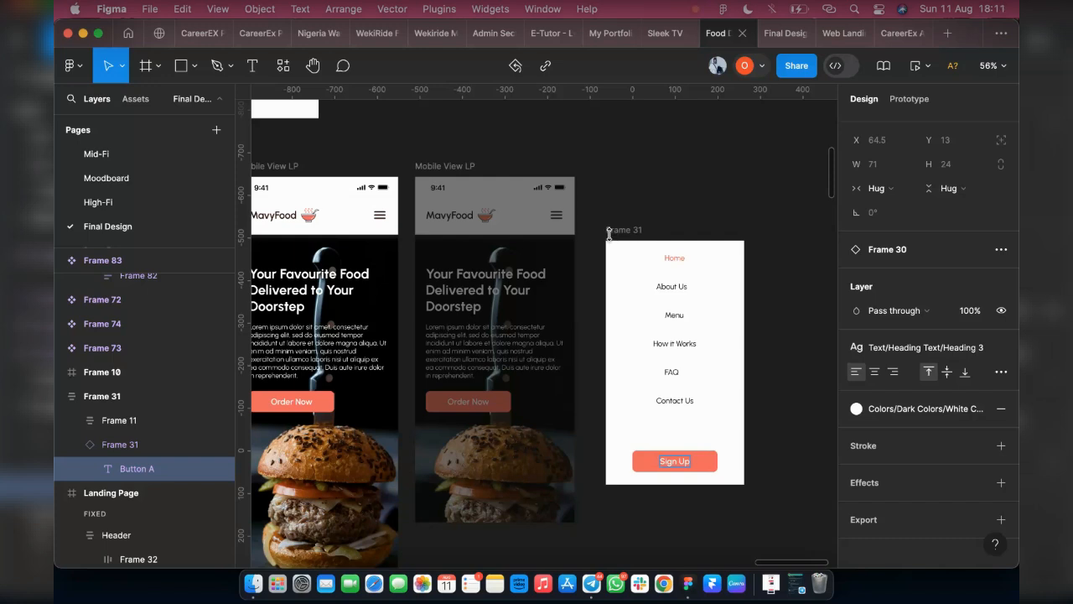
key(Escape)
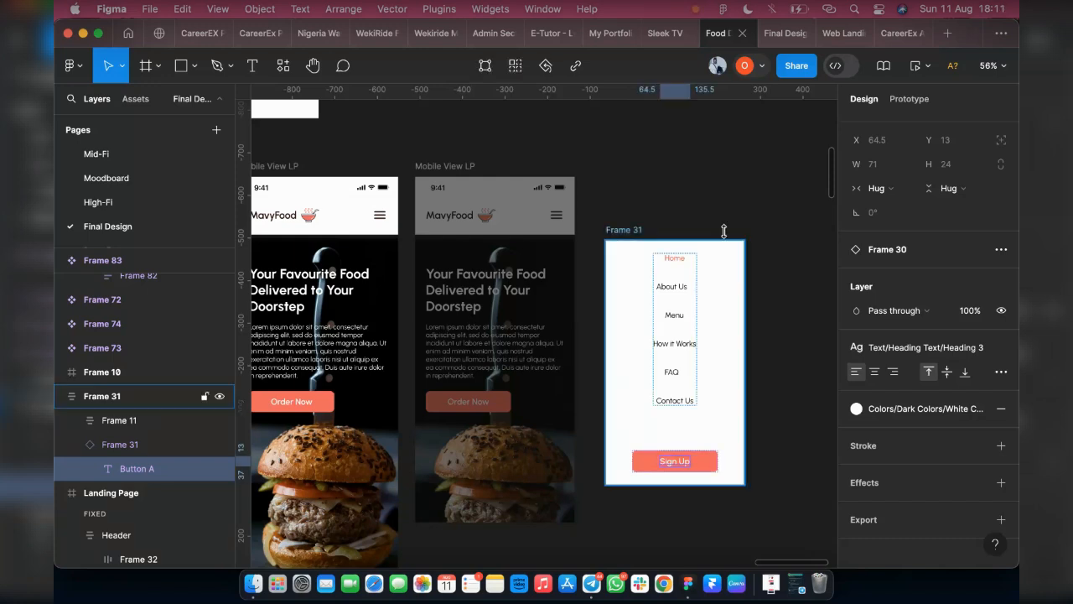
Step: Rename the outer navigation frame as Menu
click(106, 404)
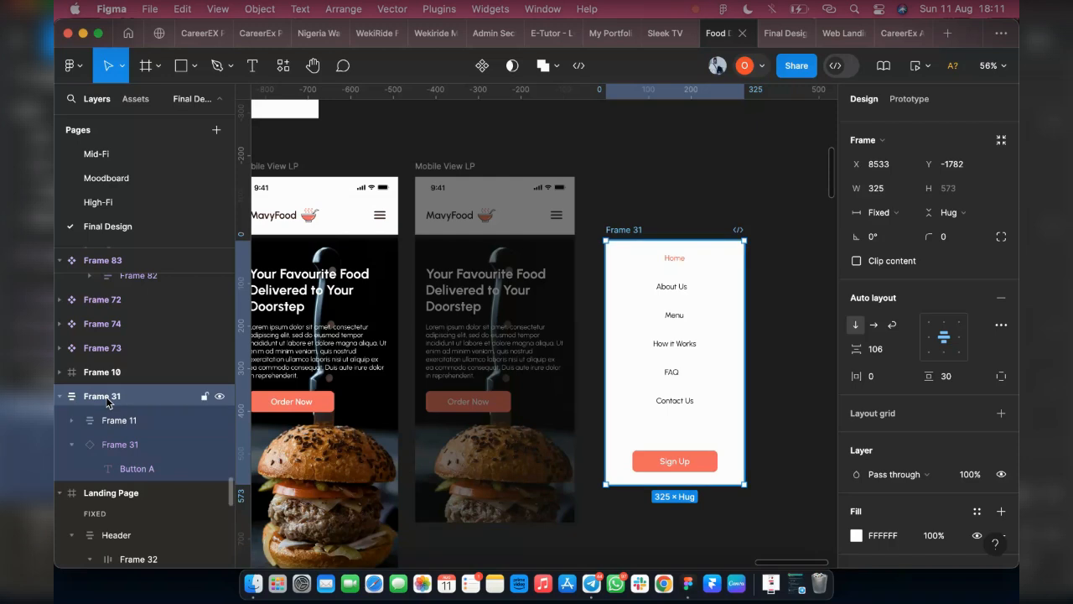
double_click(101, 396)
text(Menu)
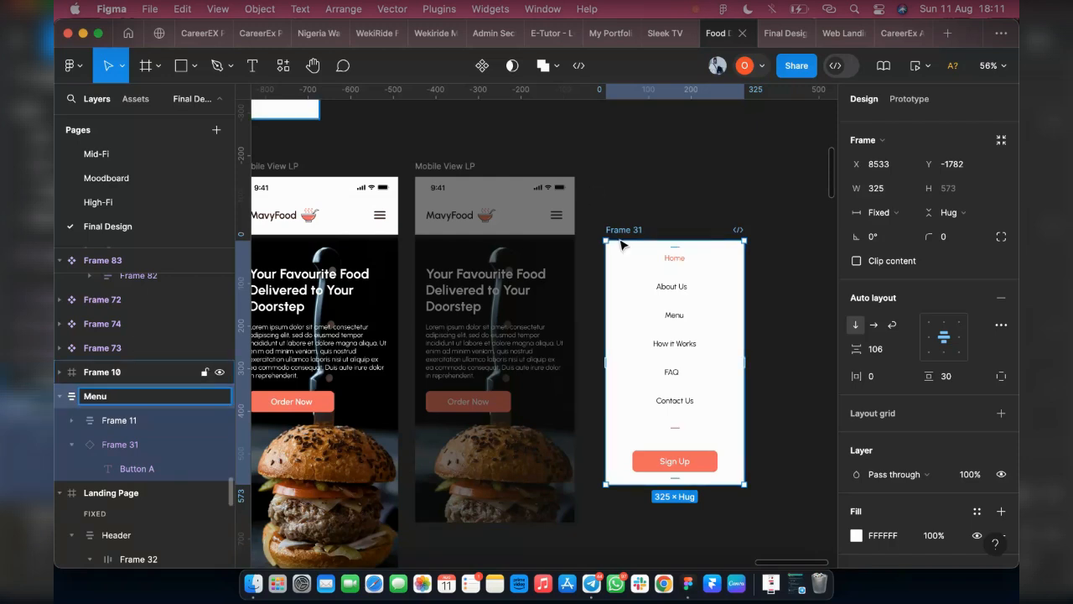
Step: Place the Menu frame inside the darkened mobile screen, aligned to the screen's right and top edges
drag(621, 244, 531, 228)
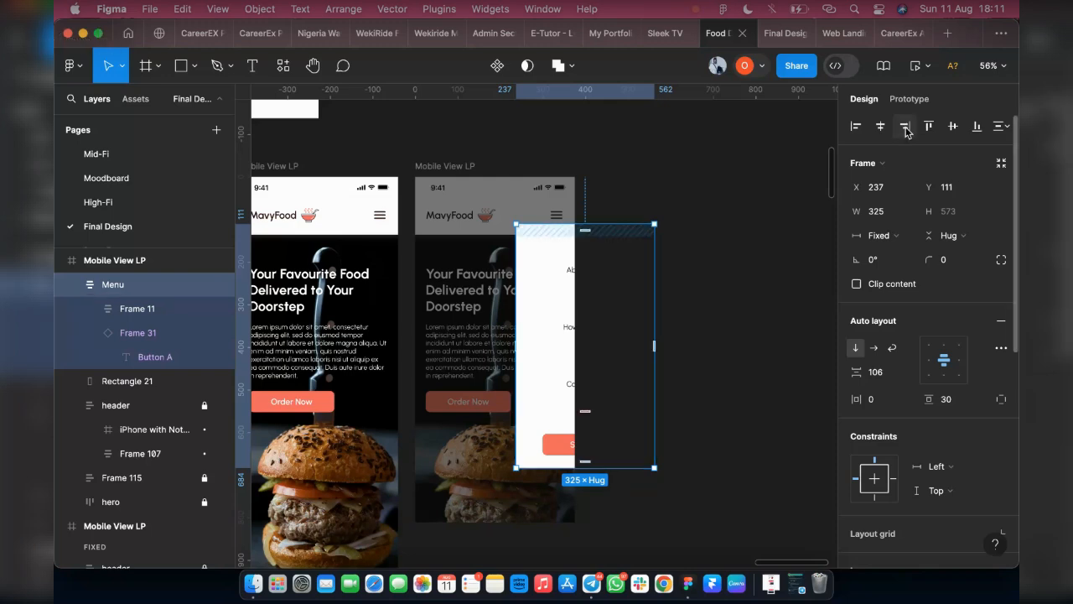
click(906, 128)
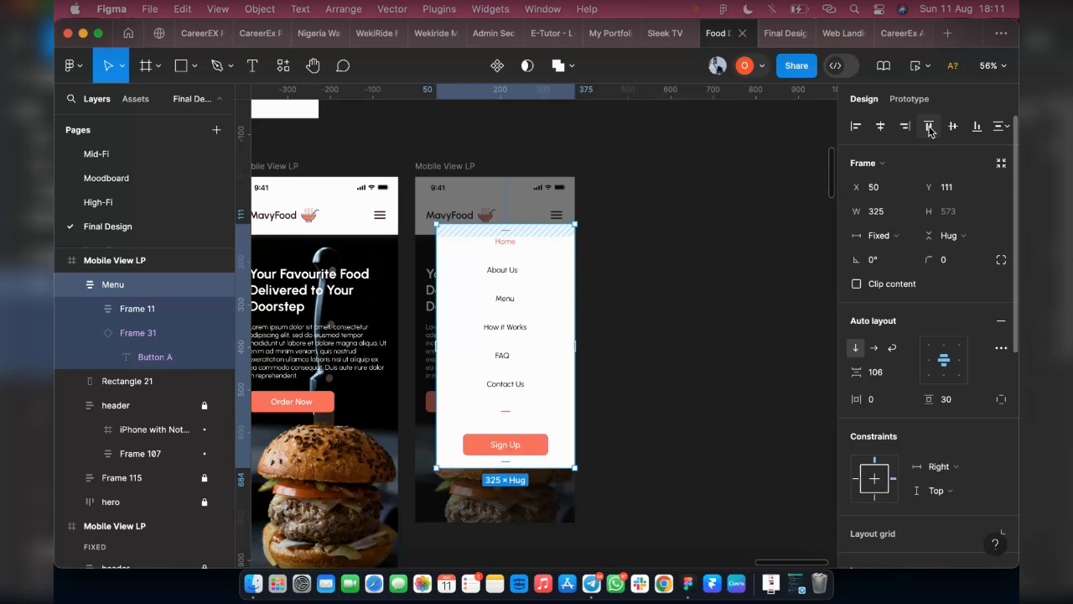
click(929, 128)
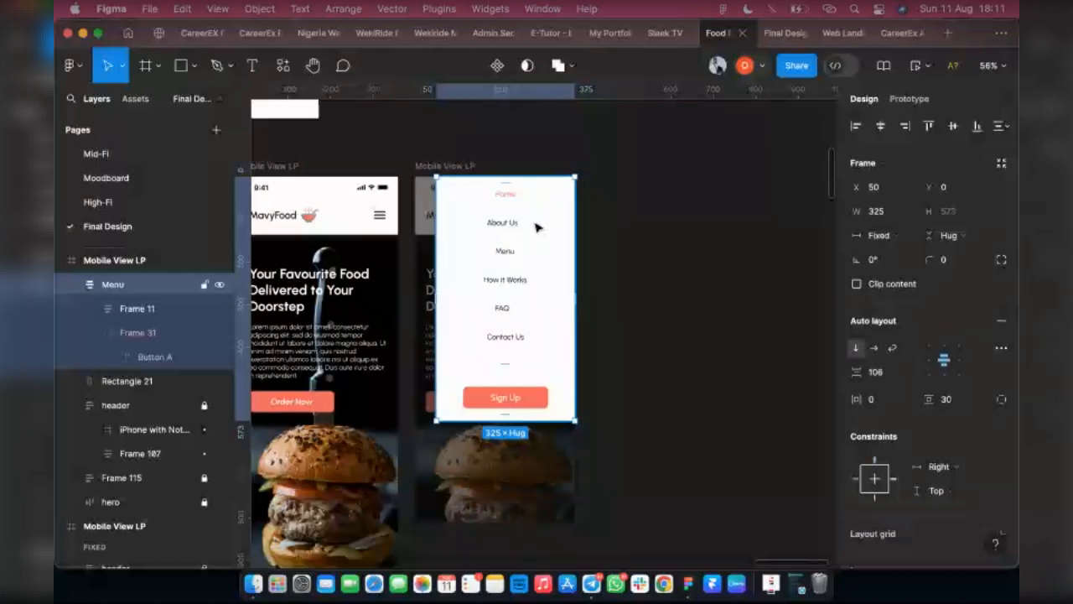
Step: Remove the tap scroll interactions from the Home, About Us and Menu links in the mobile navigation menu
scroll(292, 168, up, 1)
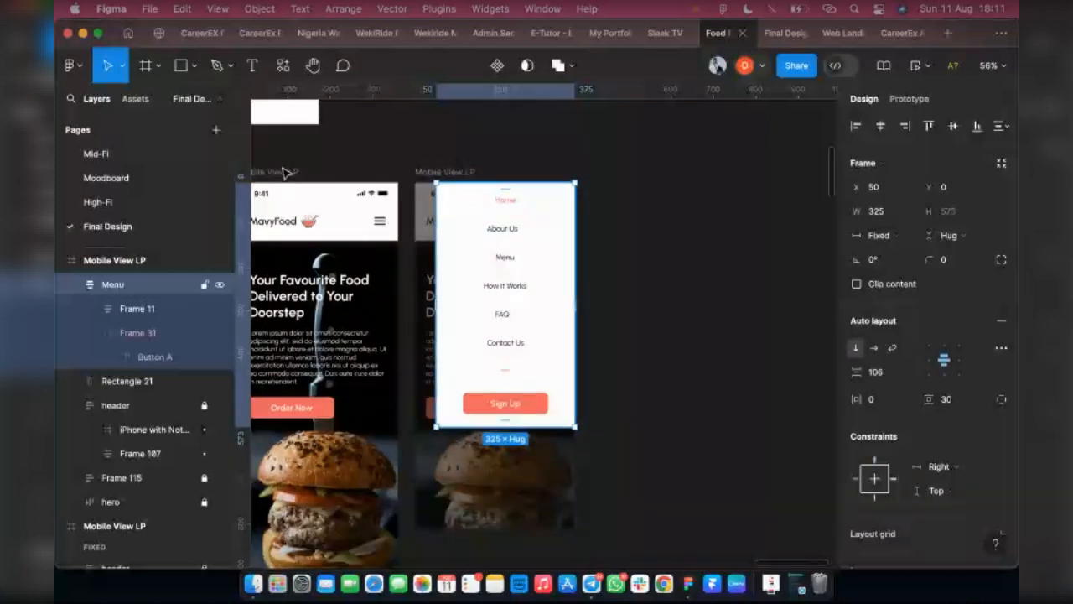
scroll(336, 175, left, 3)
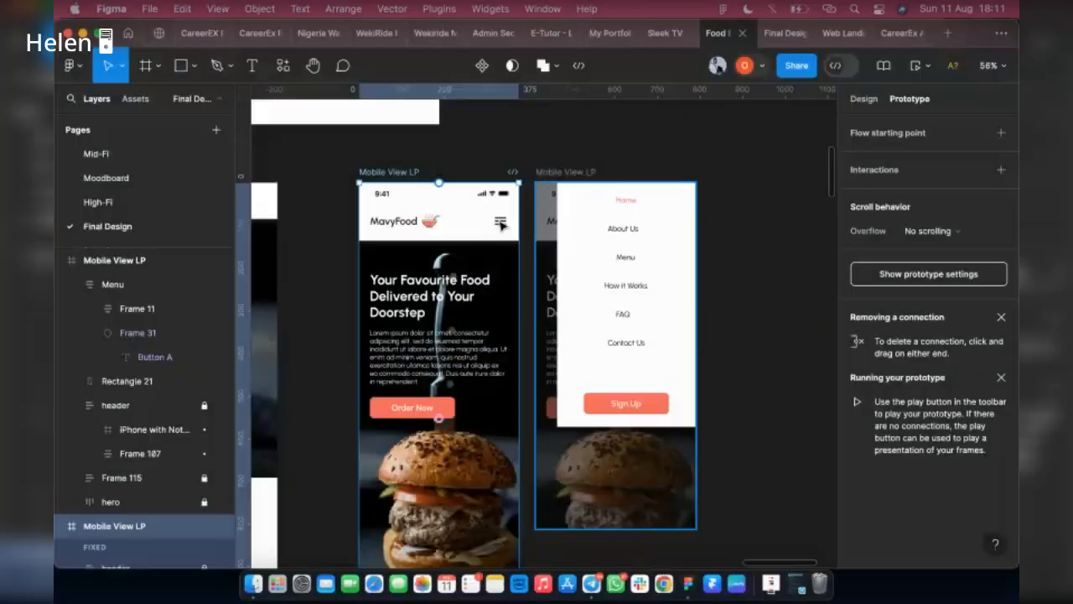
key(Escape)
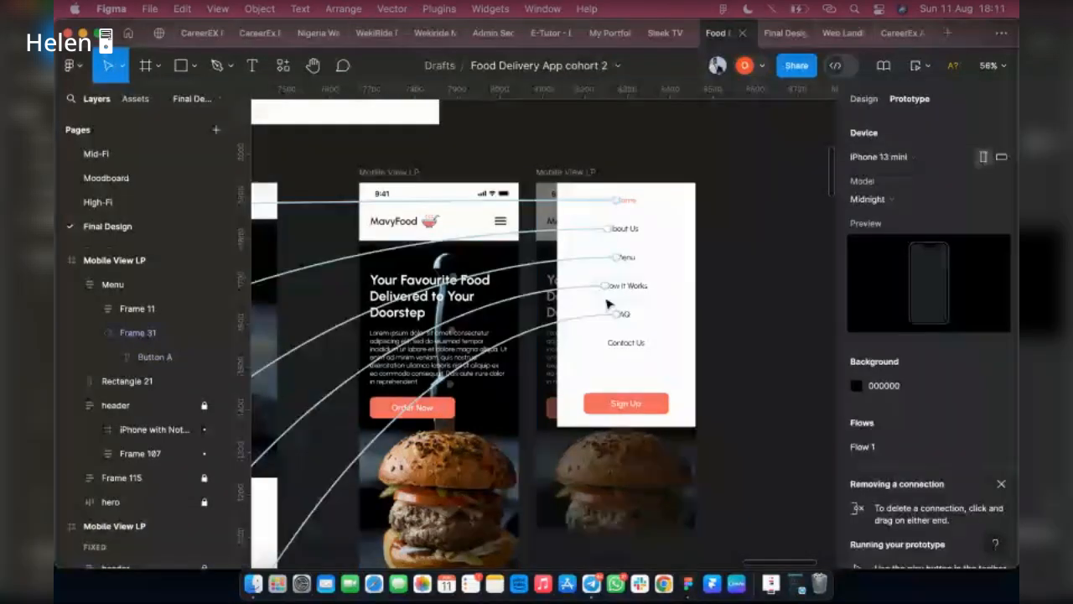
click(542, 202)
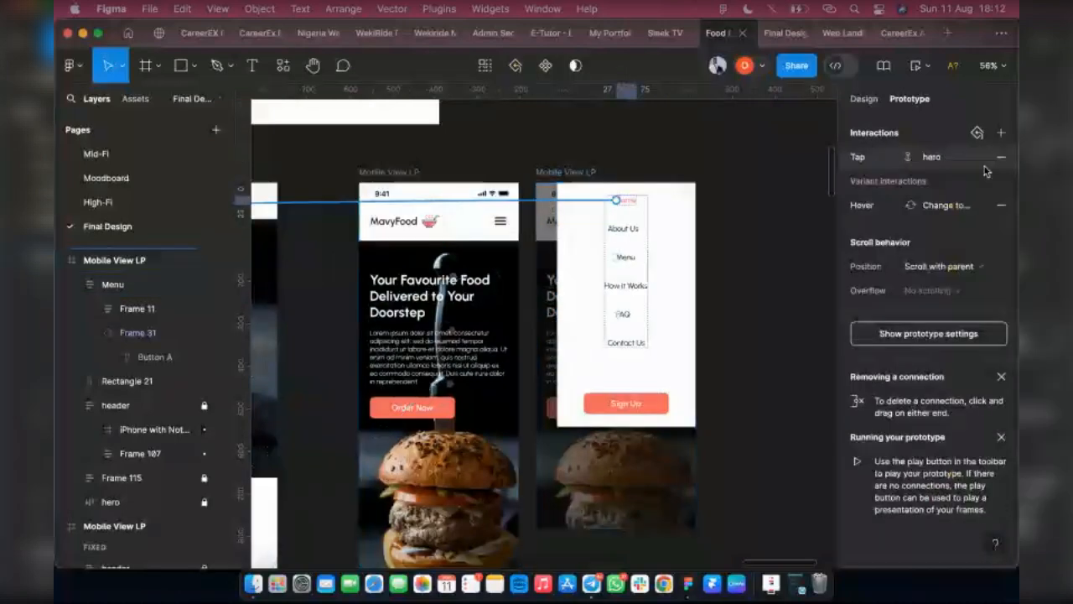
click(539, 201)
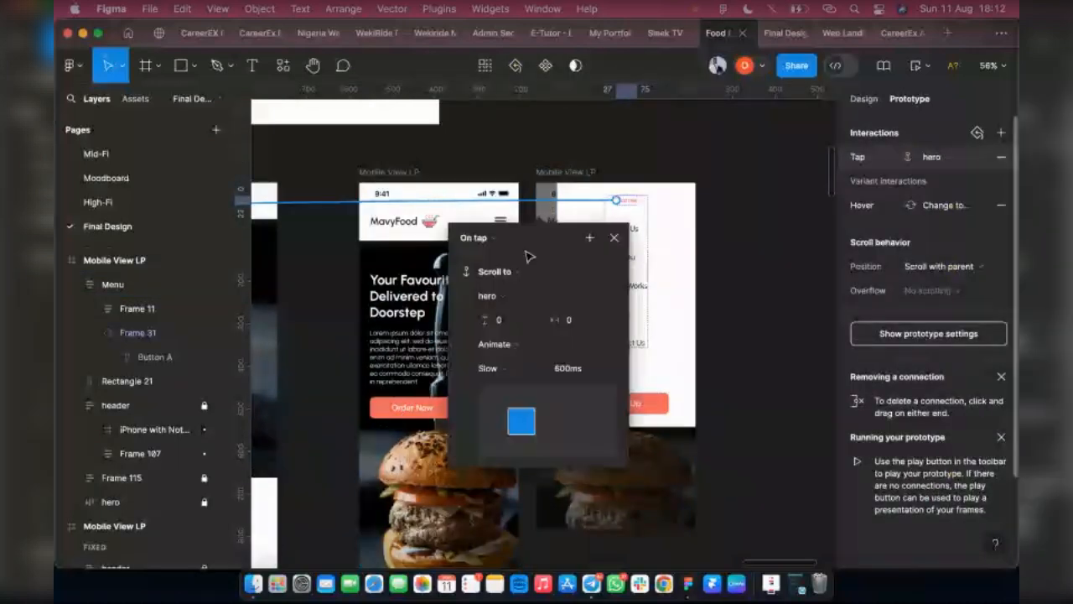
key(BackSpace)
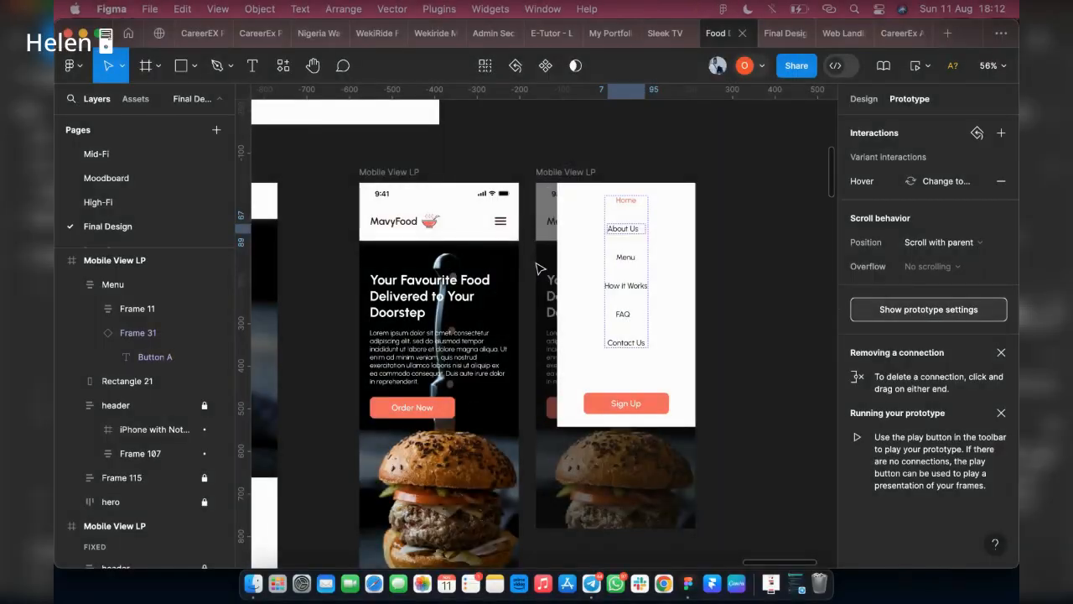
click(535, 264)
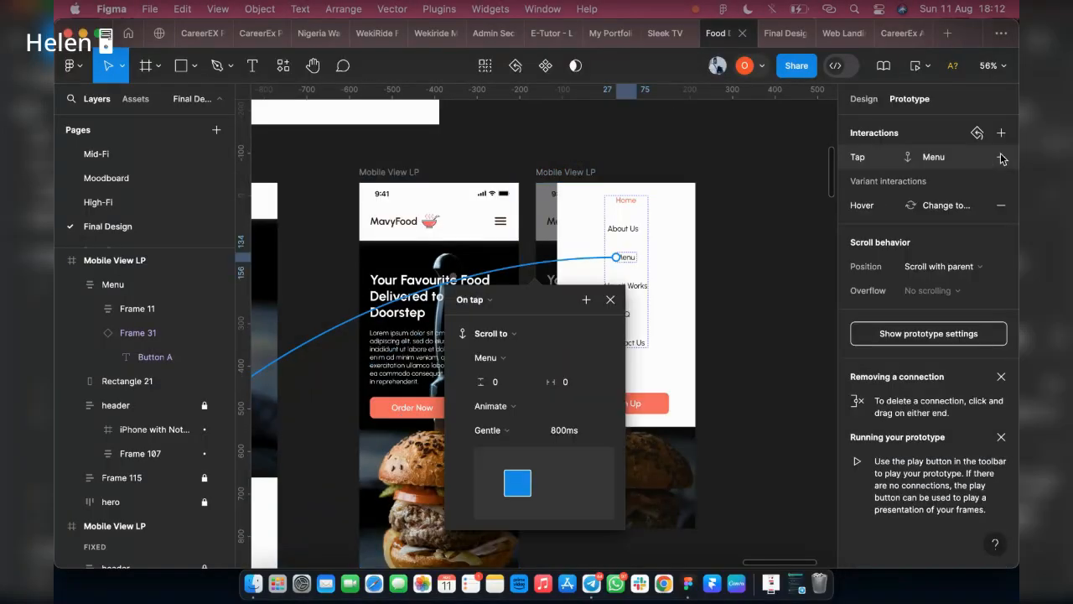
click(1001, 157)
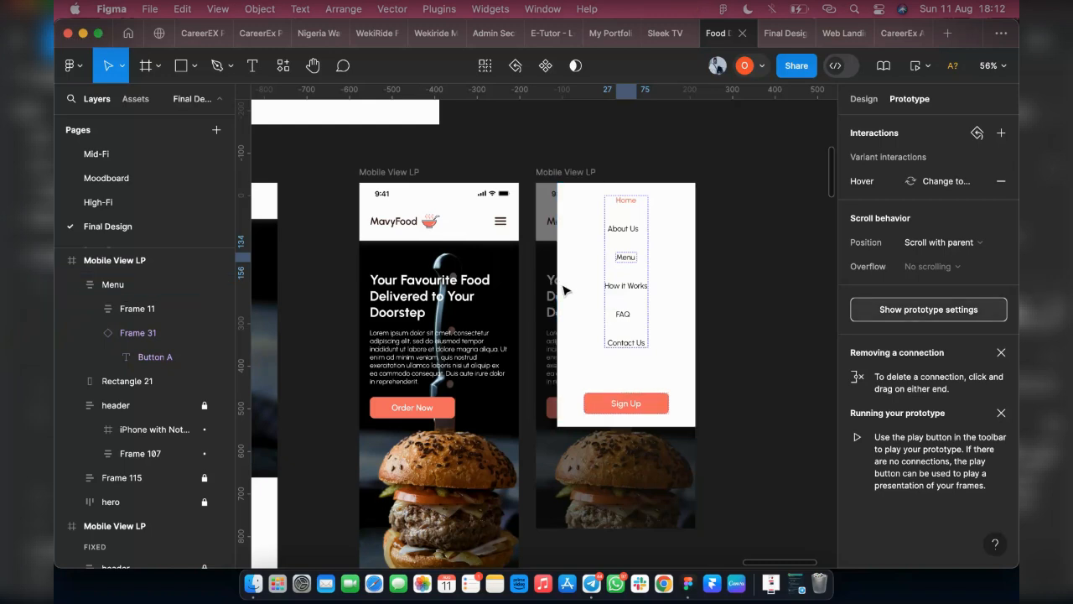
Step: Remove the tap scroll and hover interactions from the How it Works link in the mobile navigation menu
key(Escape)
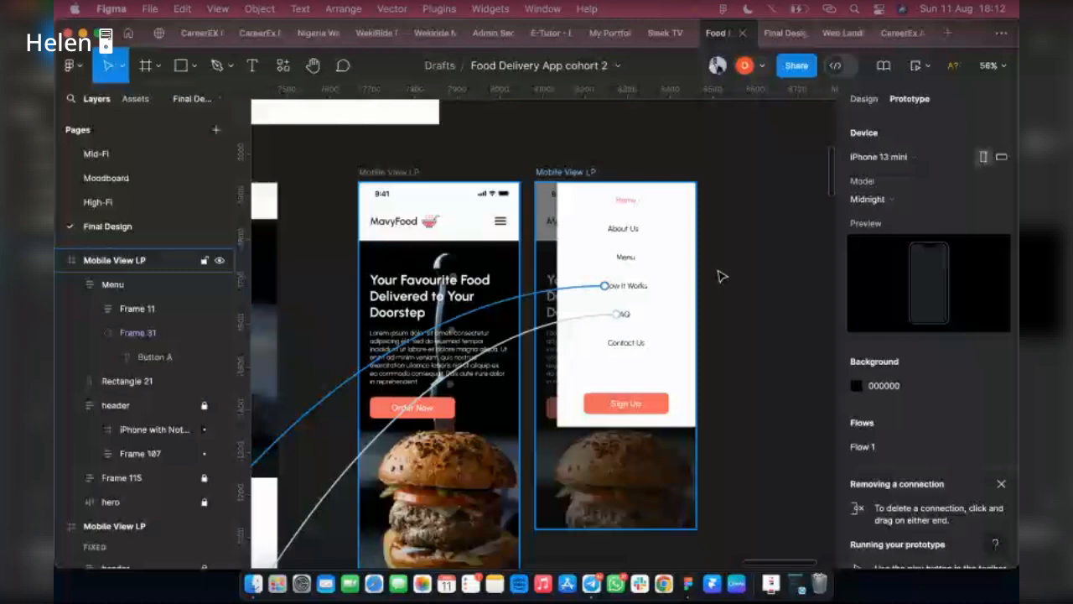
click(619, 286)
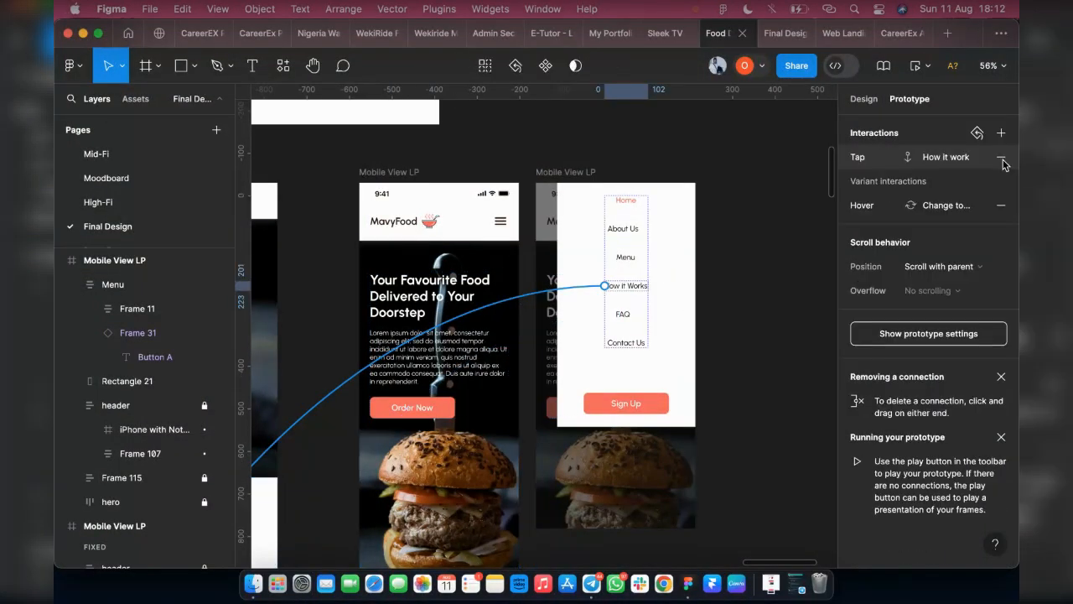
click(1004, 163)
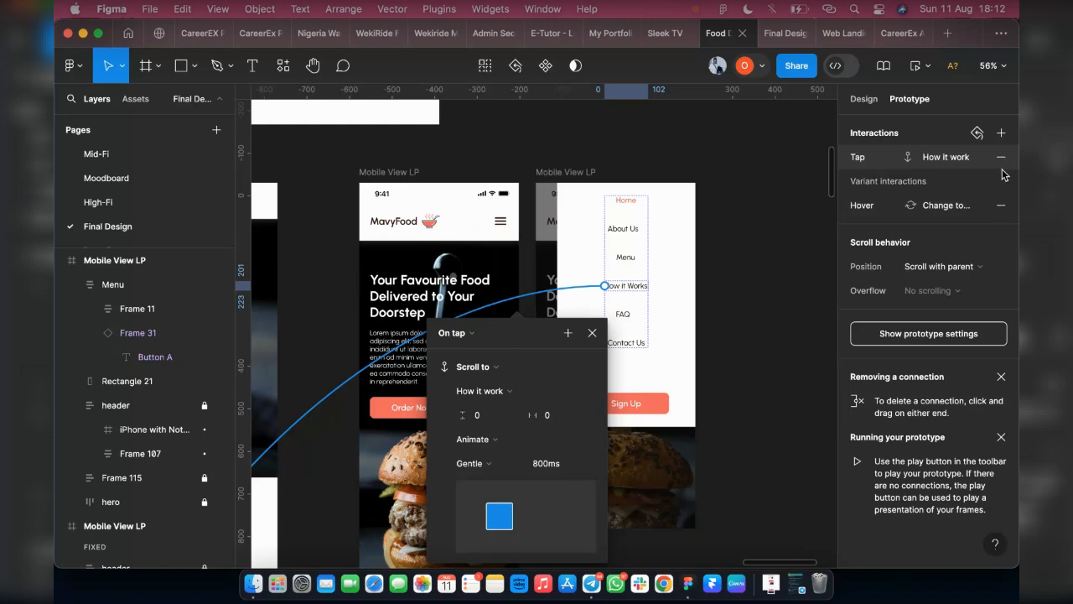
click(1001, 158)
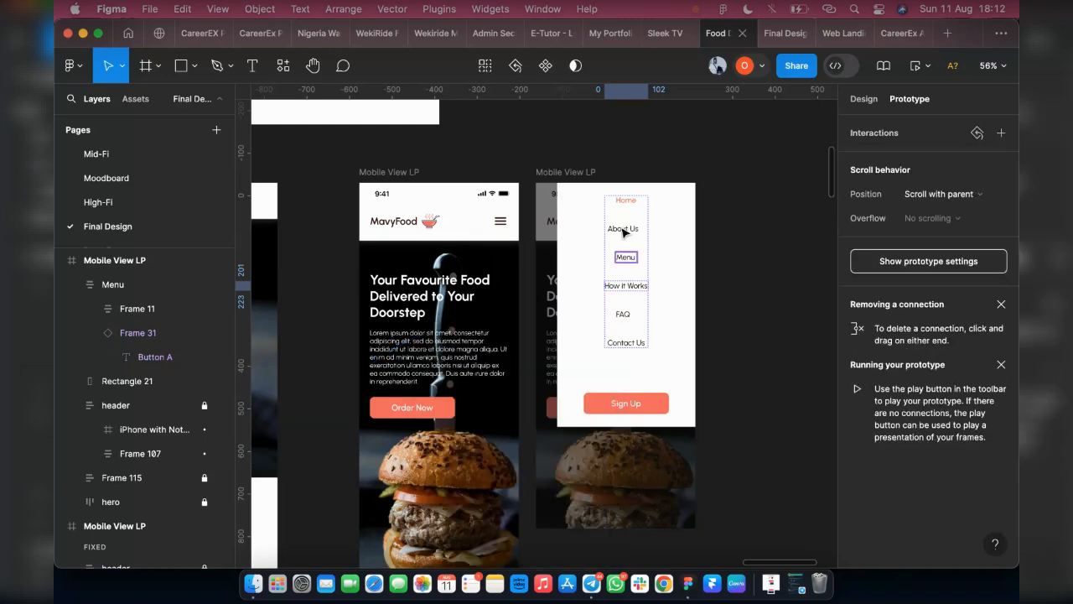
Step: Clear the remaining interactions from the Home, About Us, FAQ and Contact Us links in the mobile navigation menu
click(624, 206)
click(624, 201)
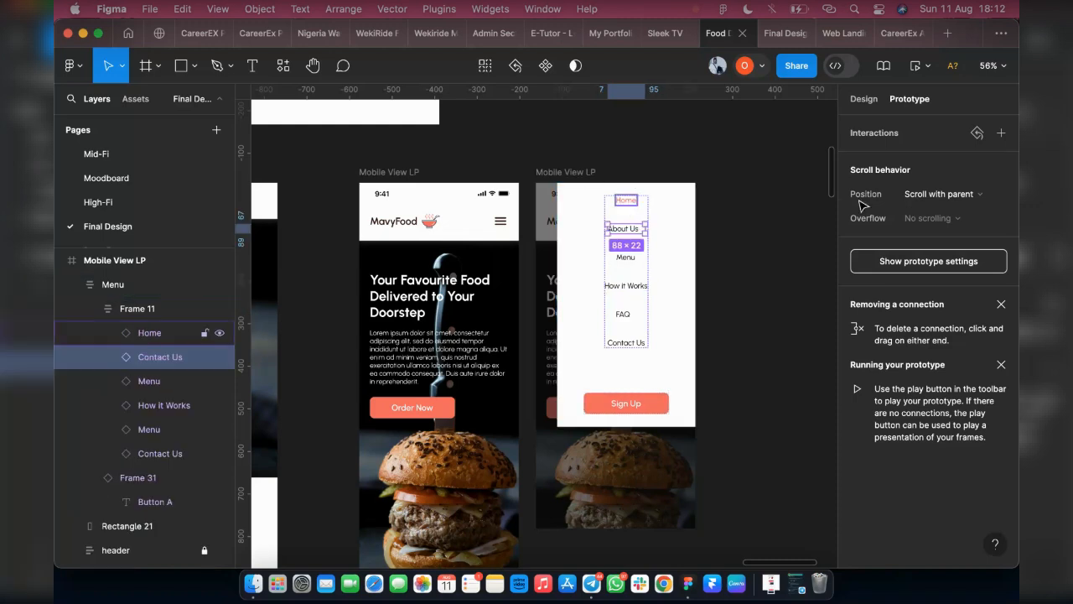
click(630, 286)
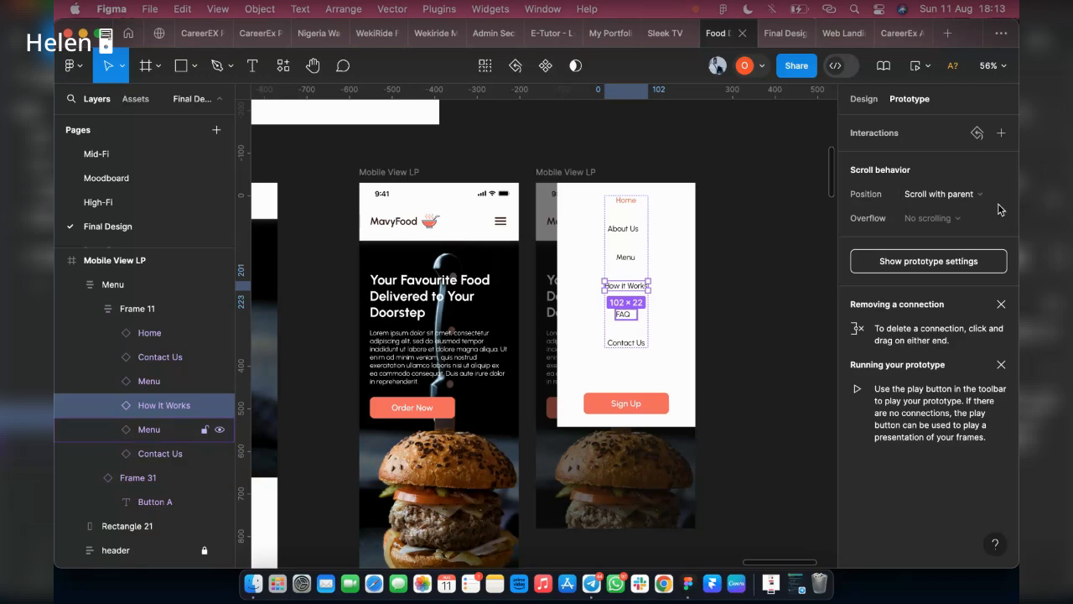
key(Tab)
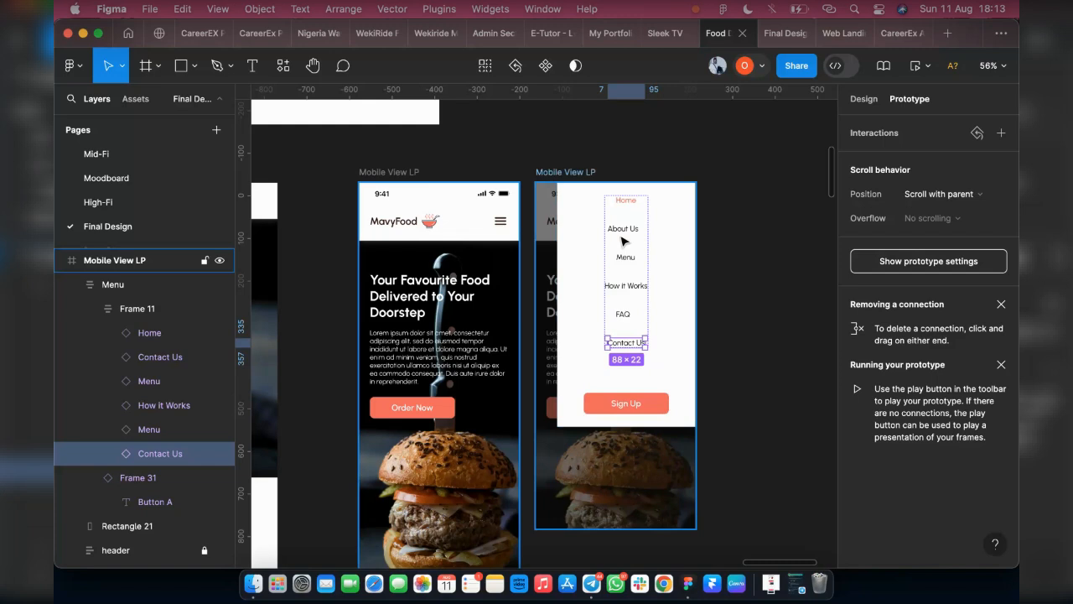
click(631, 207)
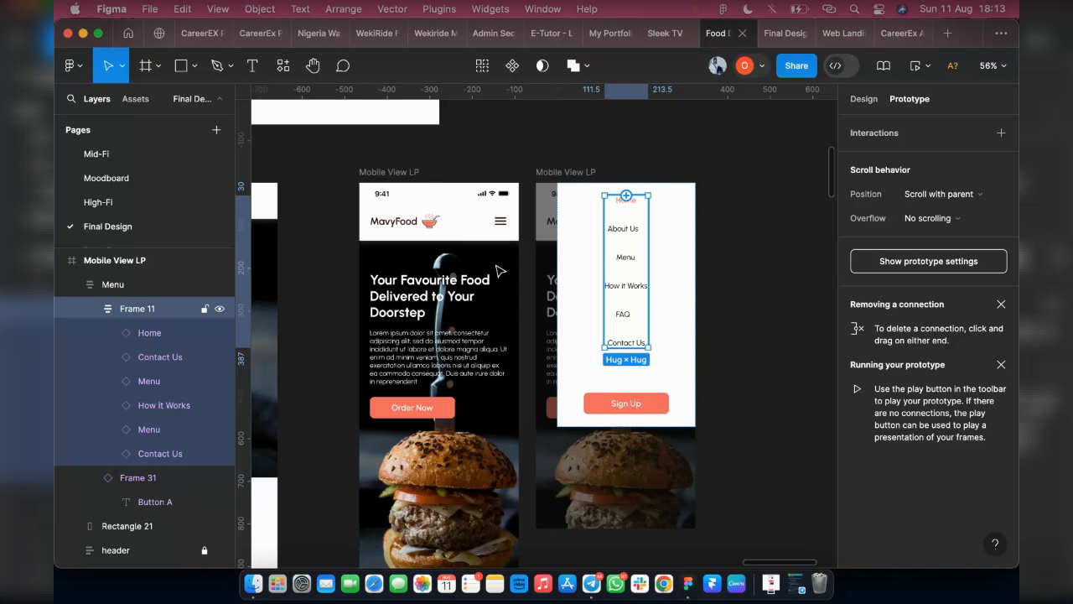
Step: Check each navigation link for leftover interactions and remove the hover interaction from the Menu link
scroll(500, 270, up, 1)
scroll(617, 202, up, 3)
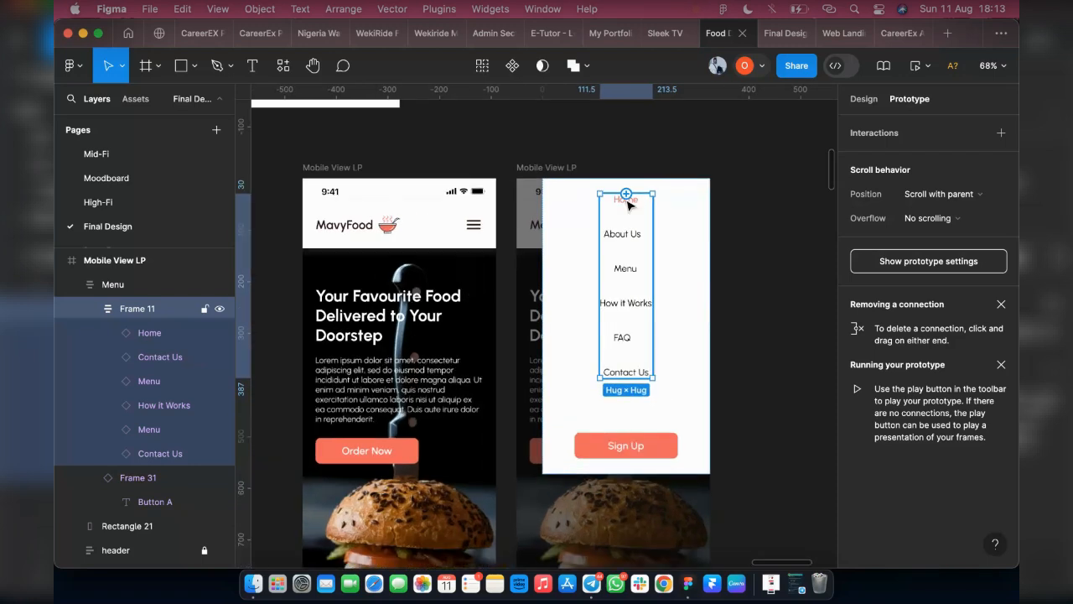
click(151, 333)
click(113, 335)
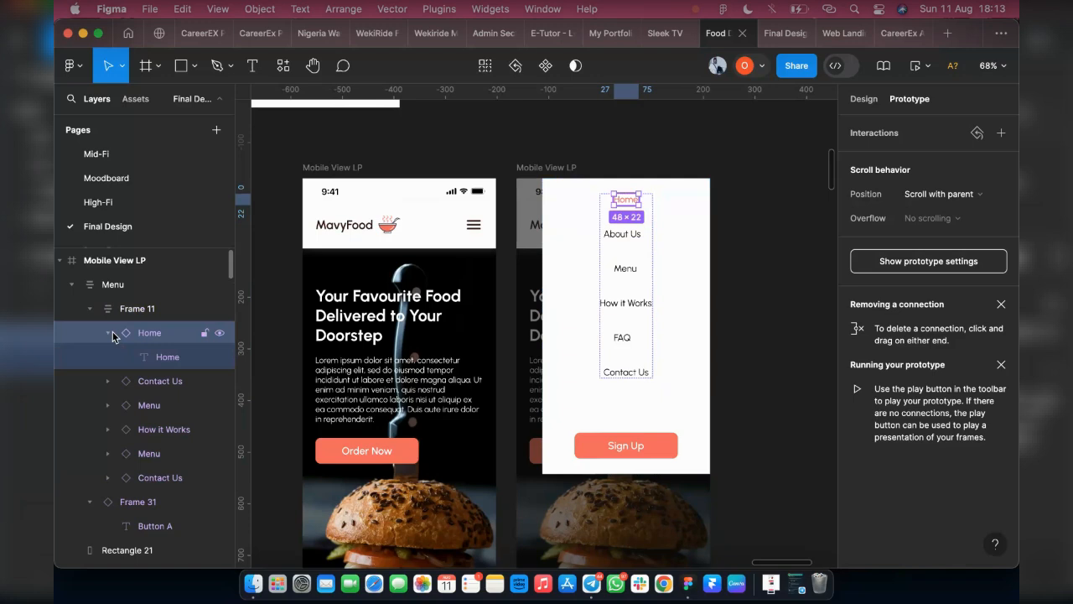
click(112, 335)
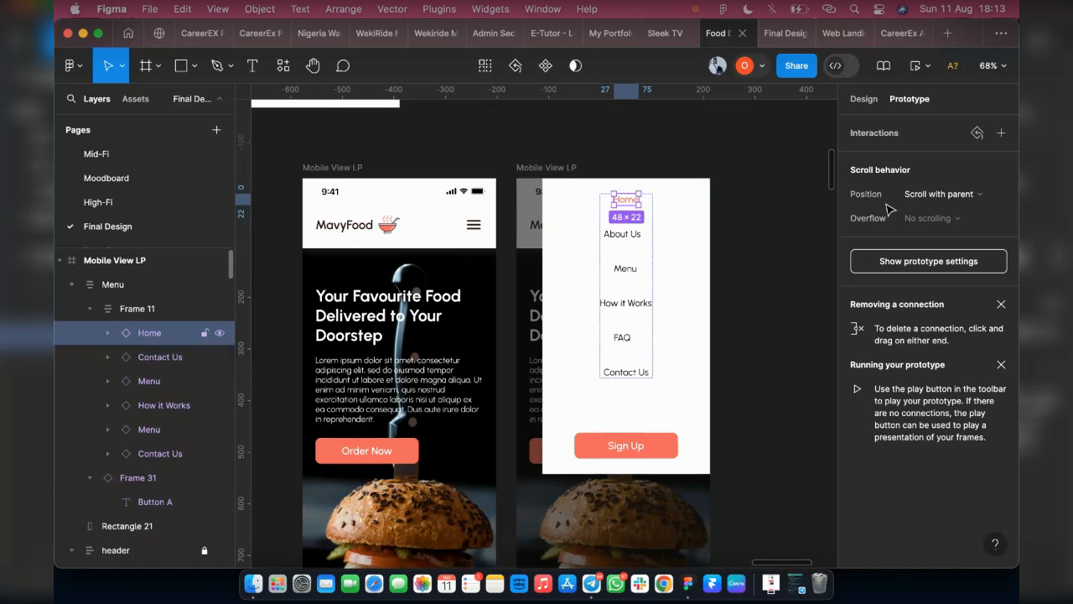
click(154, 363)
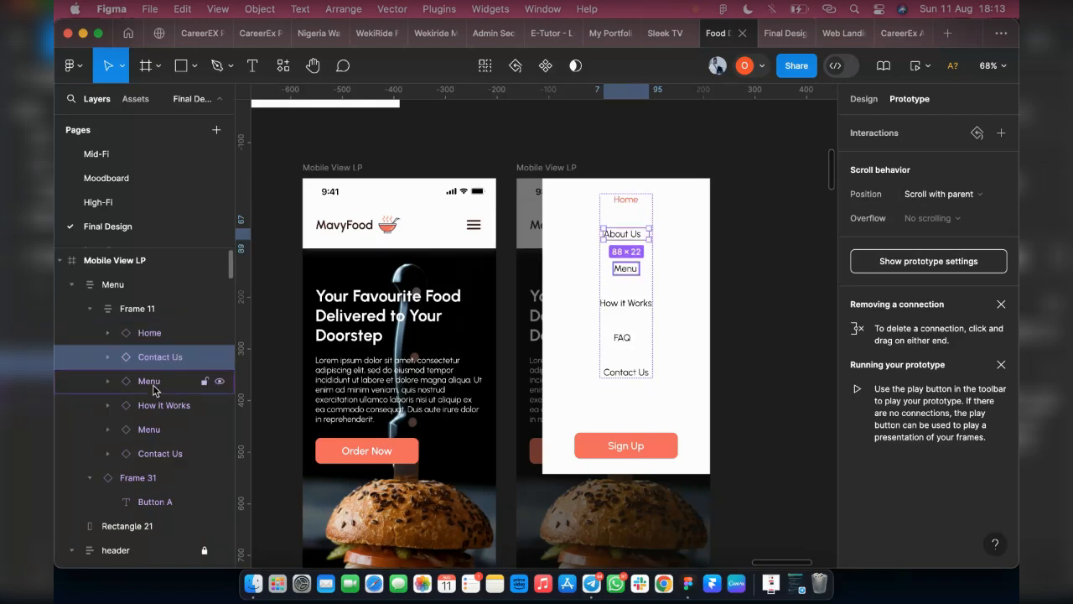
click(154, 384)
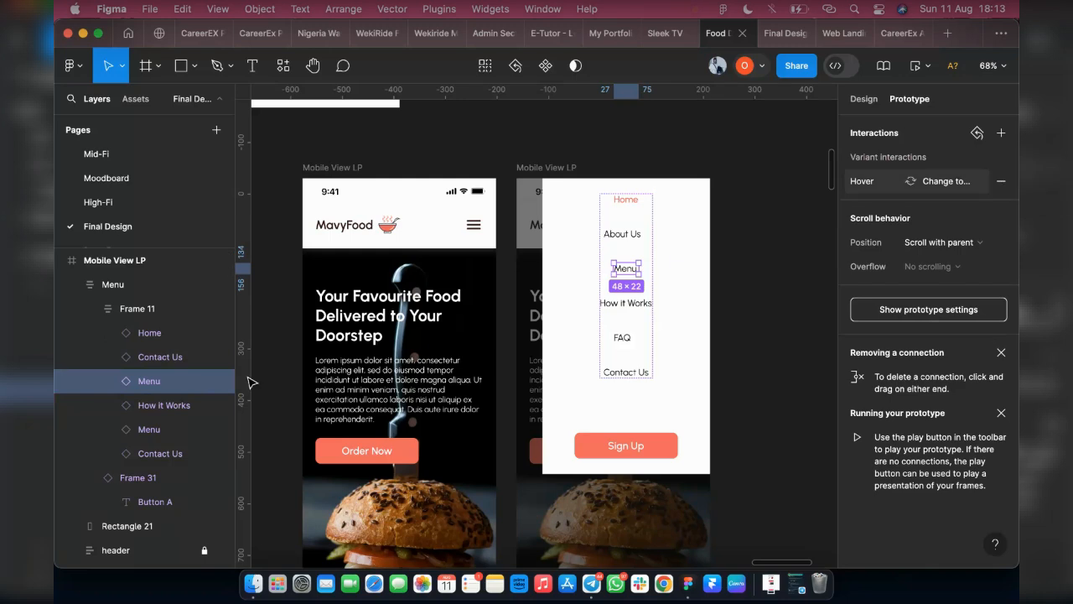
click(1002, 181)
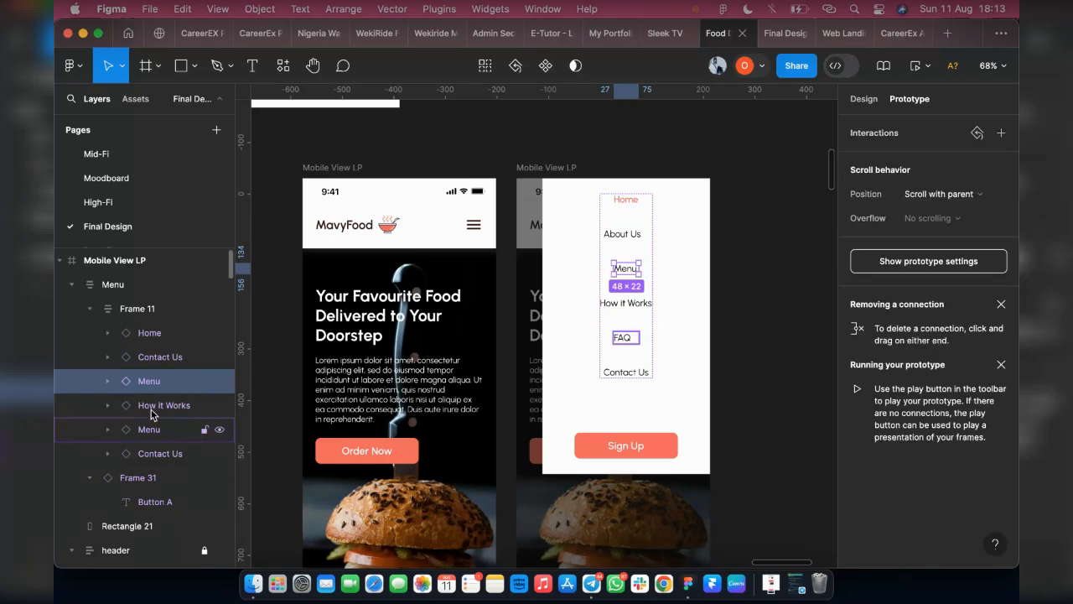
click(153, 409)
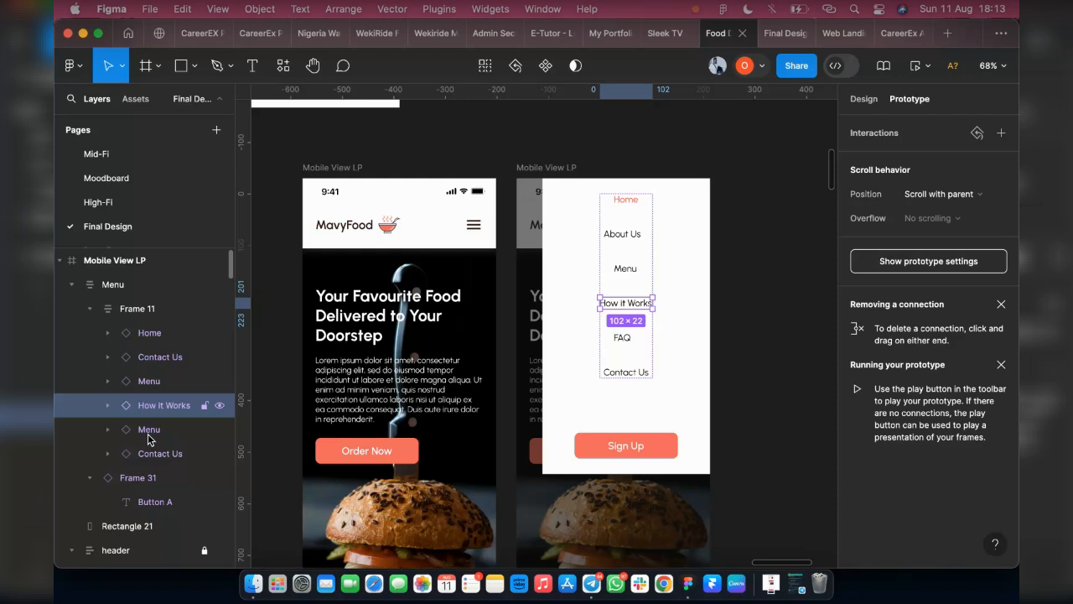
click(149, 434)
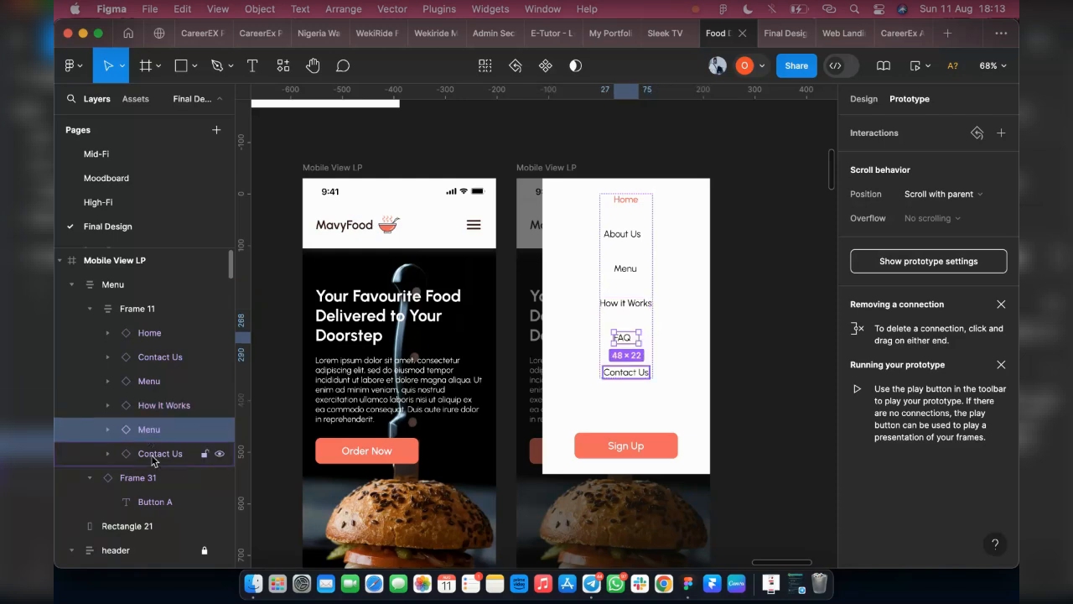
click(153, 457)
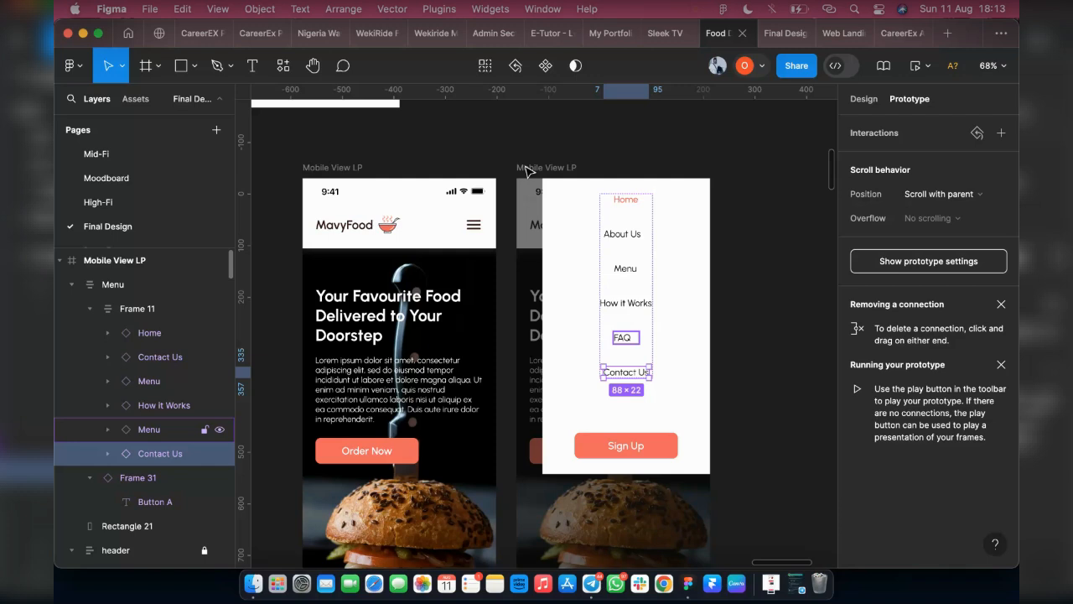
key(Escape)
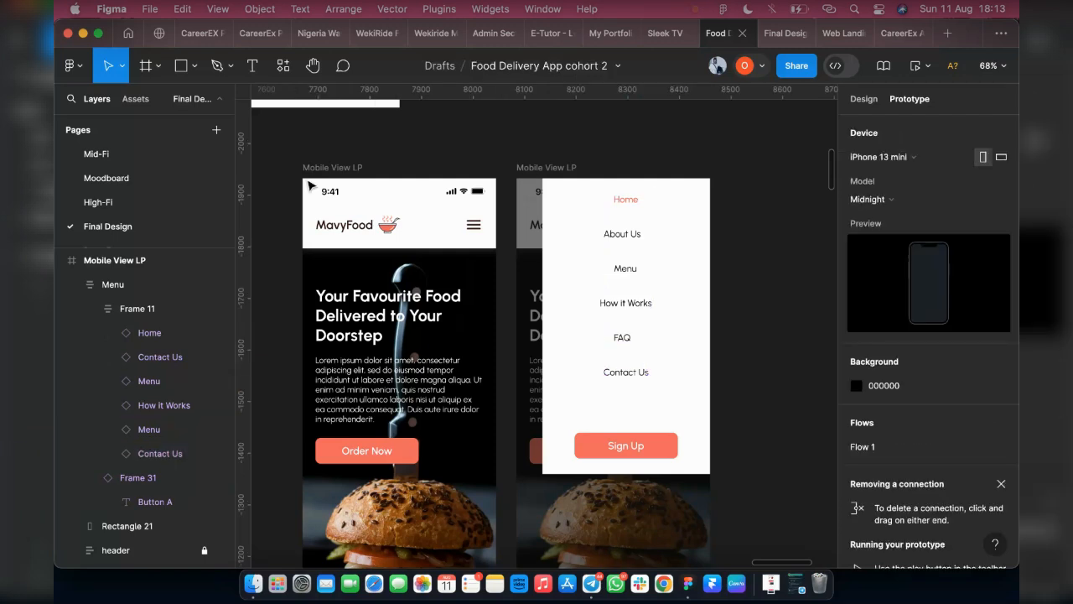
Step: Unlock the header layer of the original mobile screen so its hamburger icon can be selected
scroll(600, 186, down, 5)
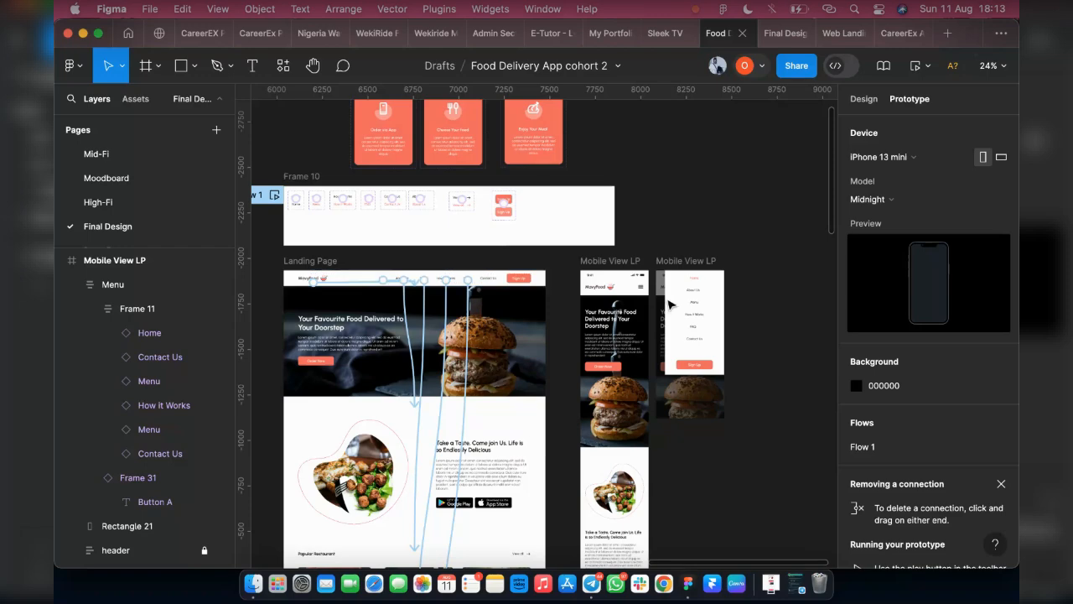
scroll(670, 305, up, 3)
scroll(580, 275, up, 2)
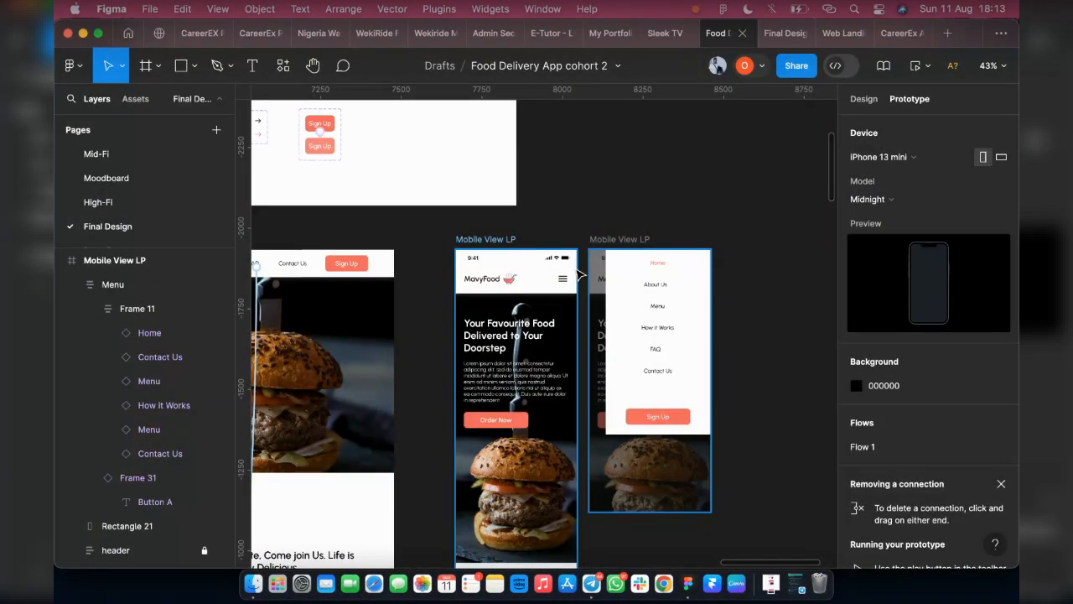
click(571, 272)
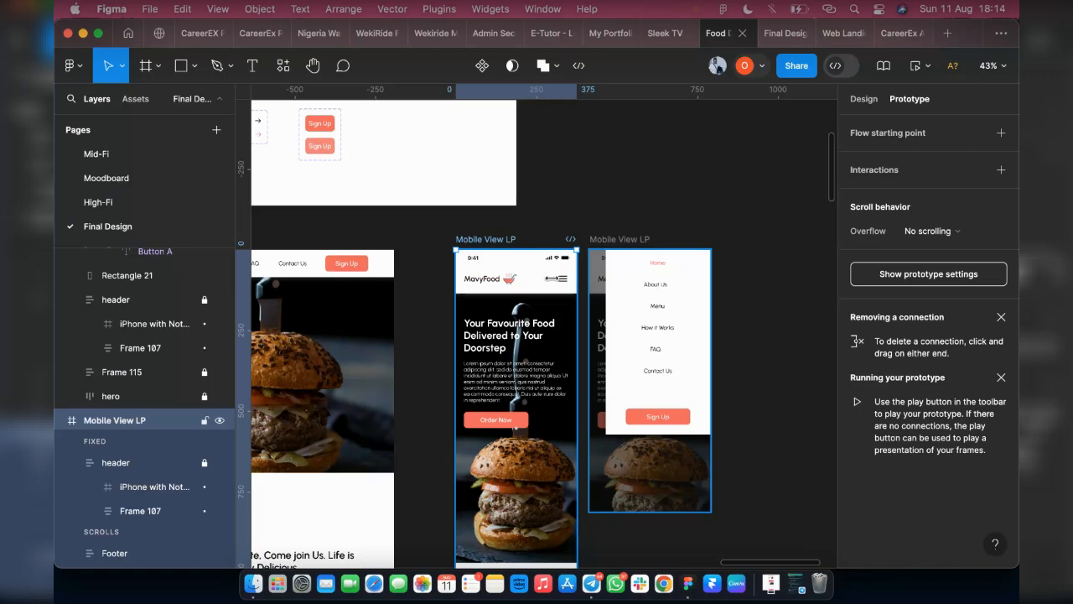
scroll(555, 278, up, 2)
key(Escape)
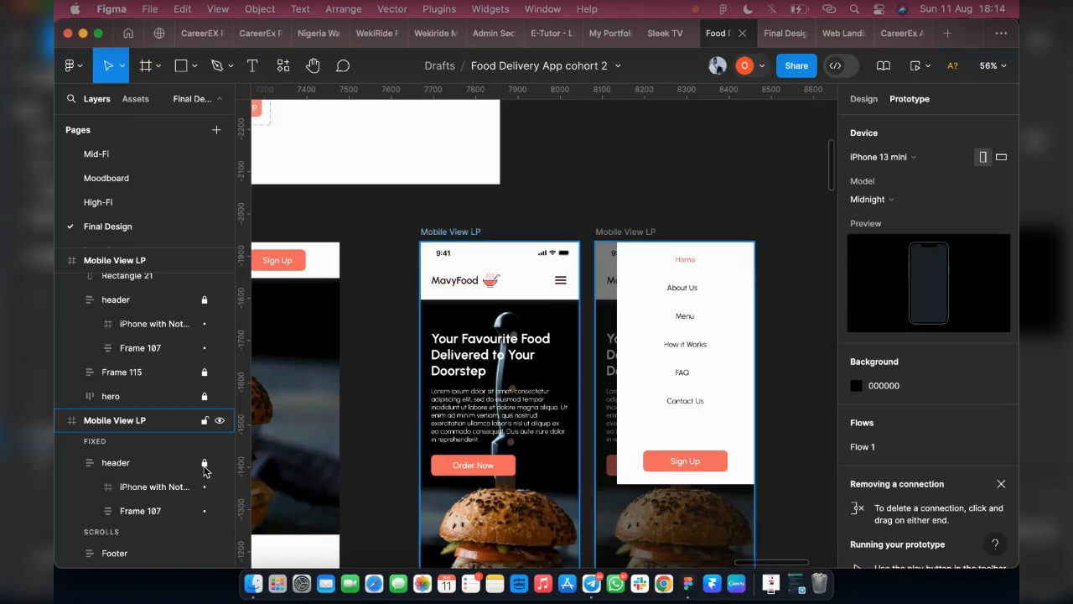
click(168, 420)
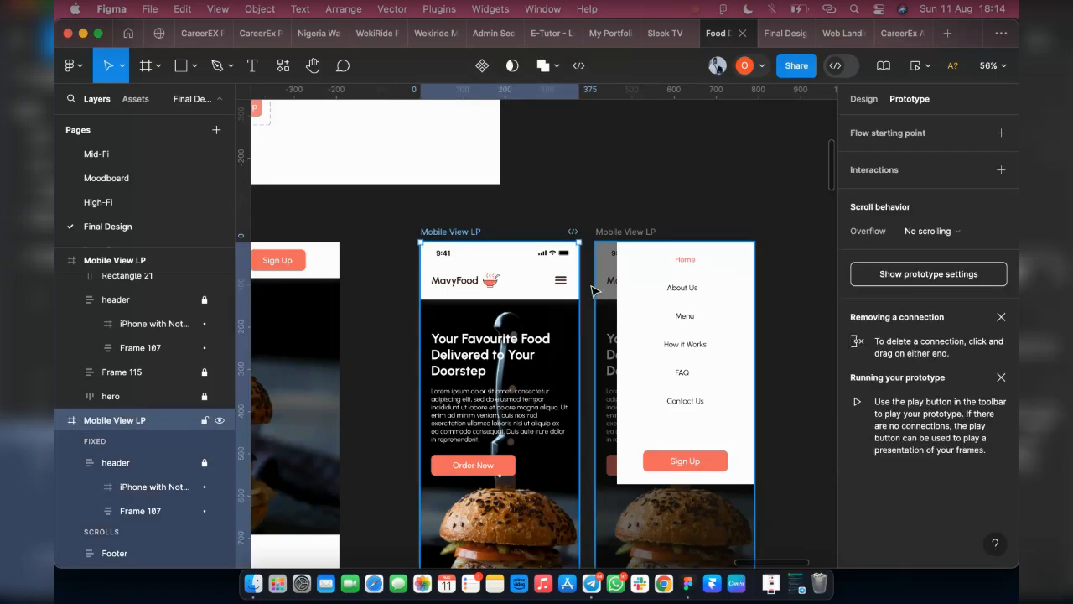
click(205, 465)
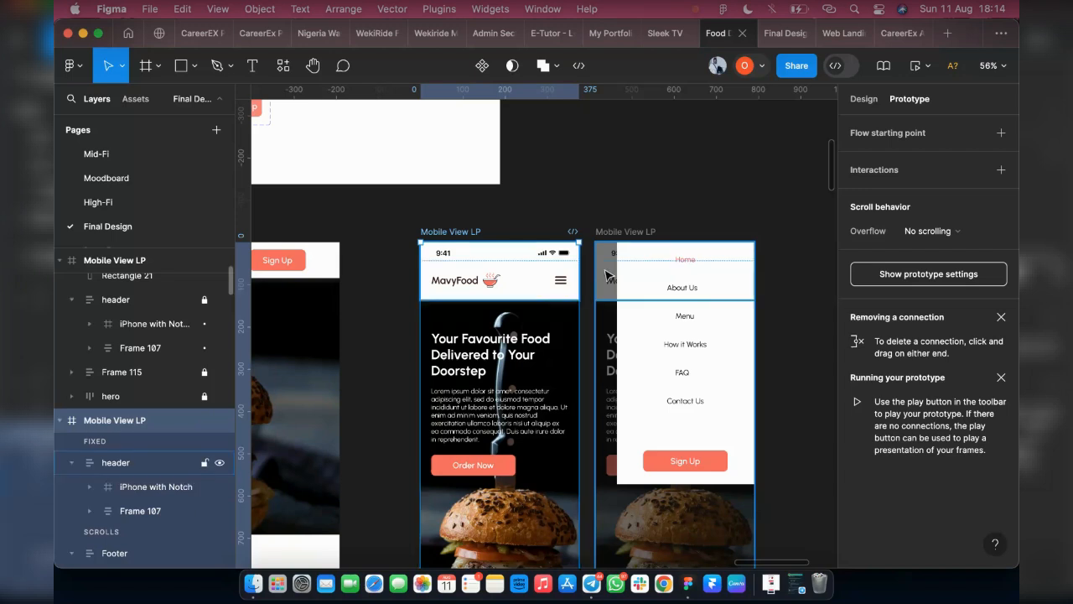
Step: Connect the header's hamburger icon to the mobile screen with the open menu, using an on-tap Navigate to interaction
double_click(560, 285)
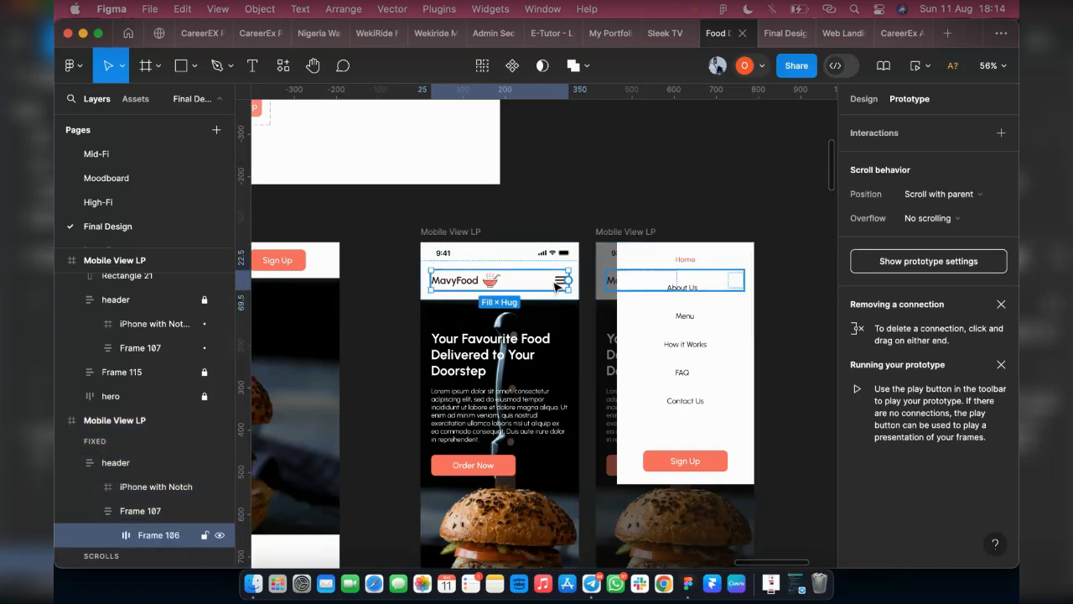
double_click(555, 287)
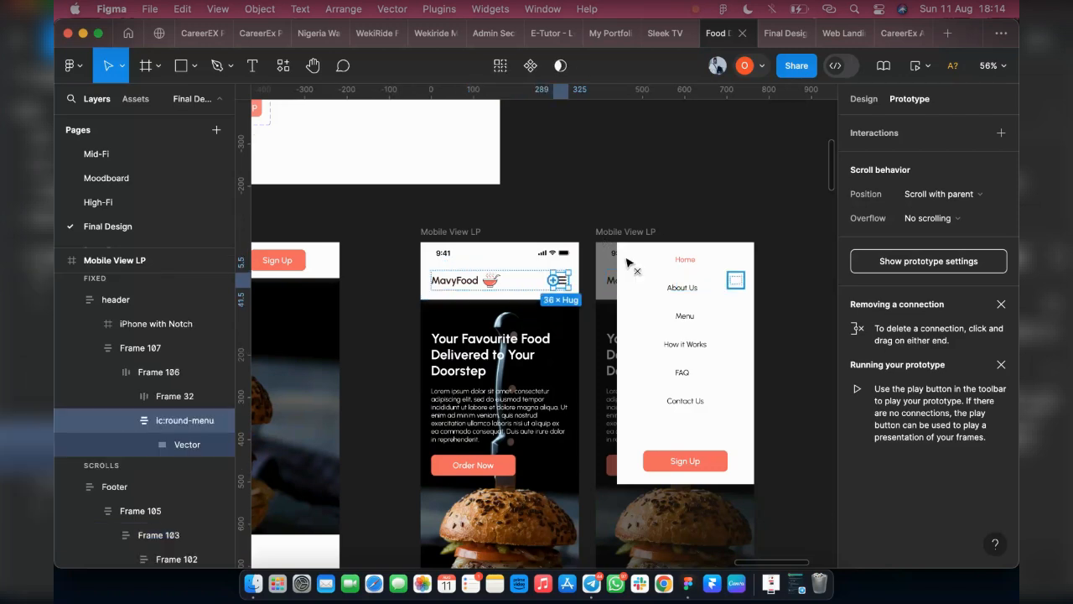
drag(554, 280, 627, 263)
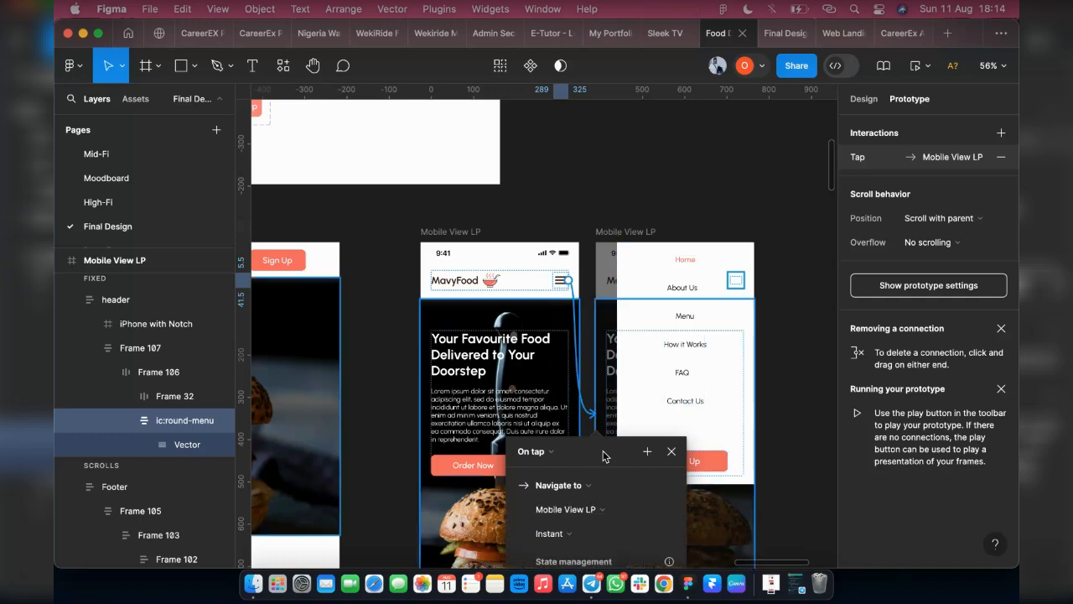
scroll(604, 457, down, 5)
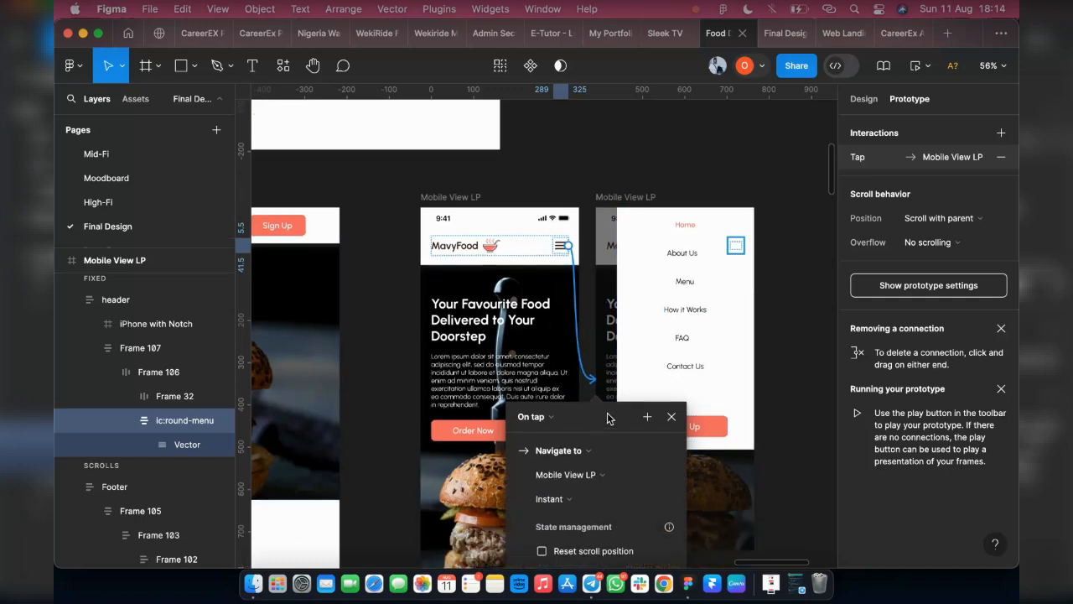
click(579, 418)
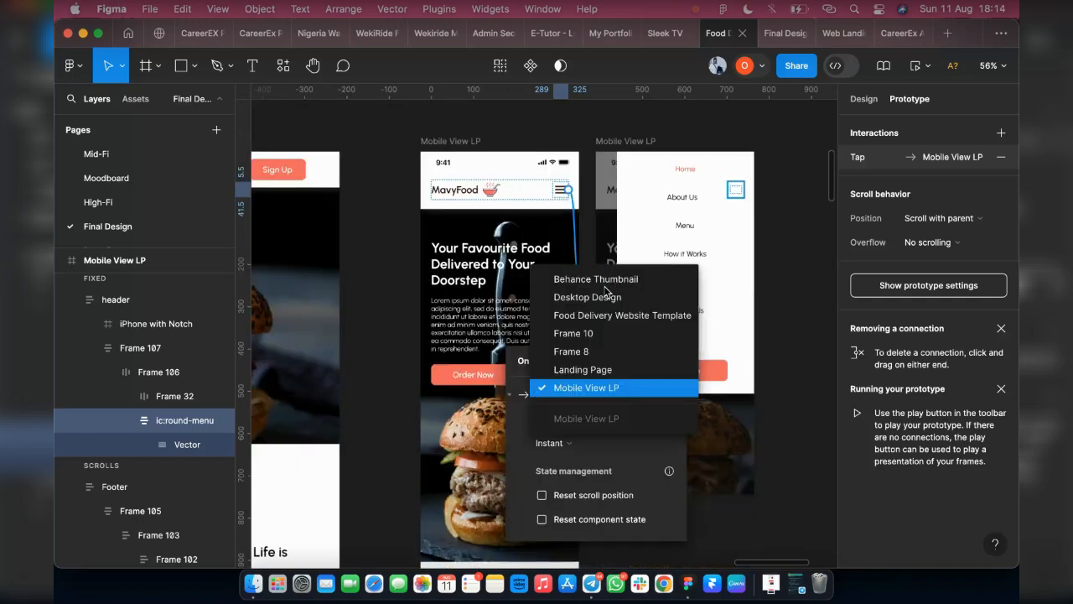
key(Return)
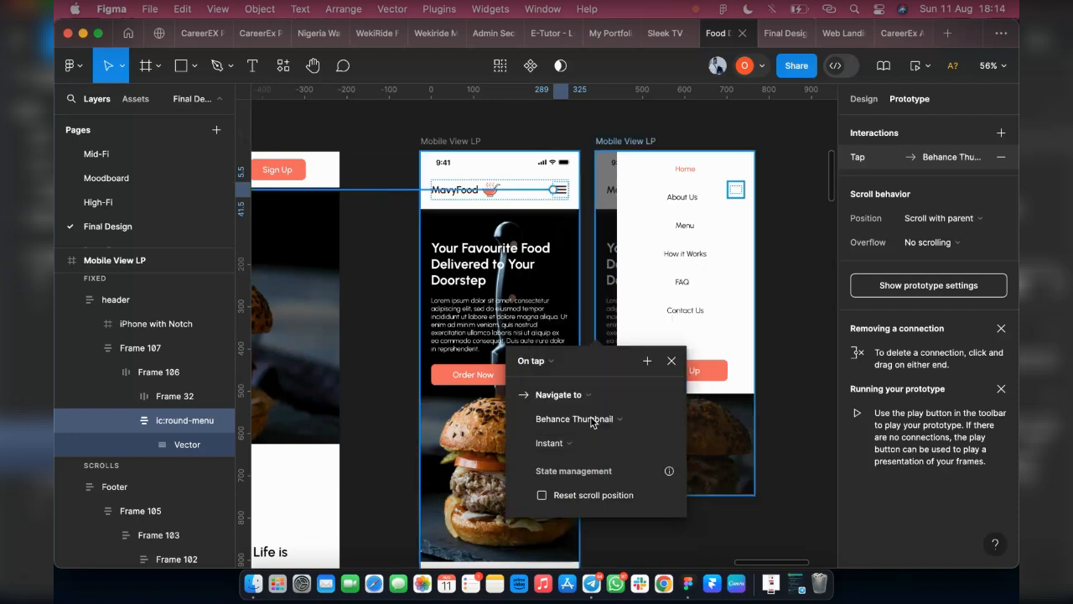
click(596, 421)
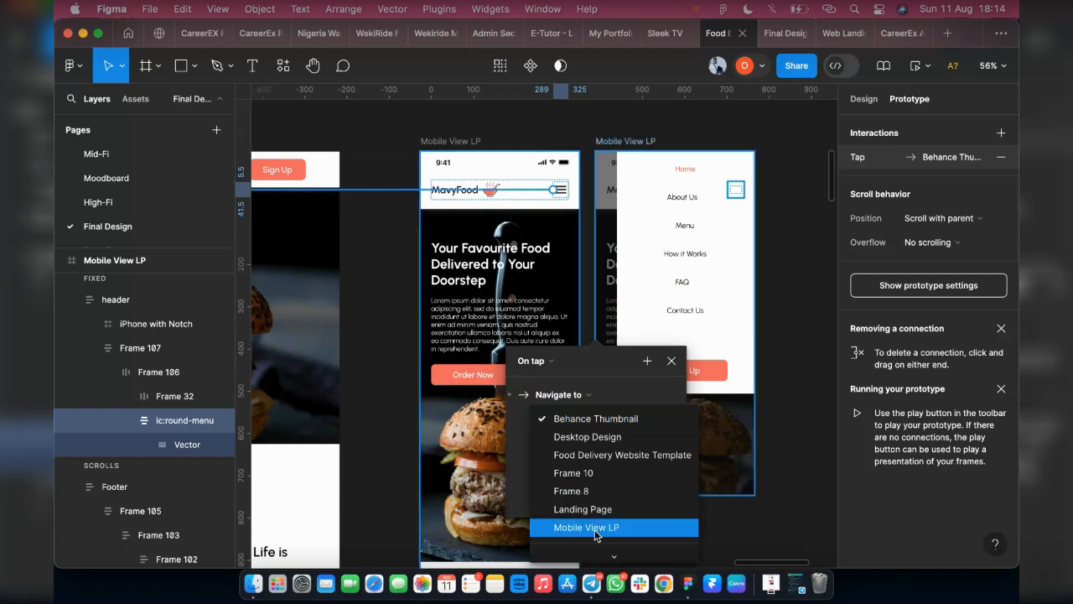
click(594, 528)
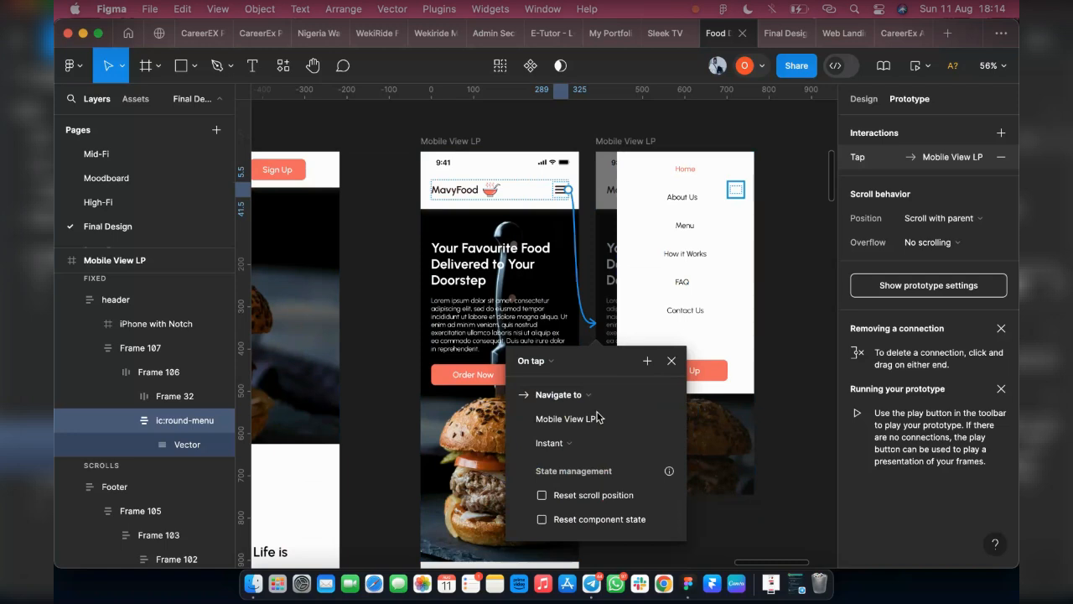
Step: Set the animation of the hamburger icon's on-tap interaction to Slide in
scroll(561, 405, down, 2)
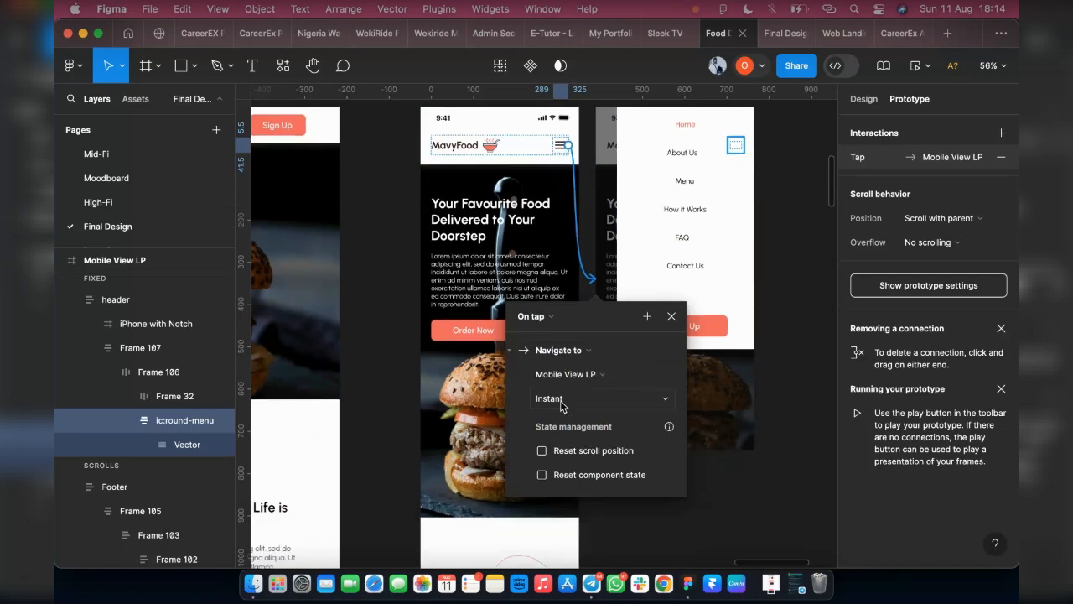
click(561, 404)
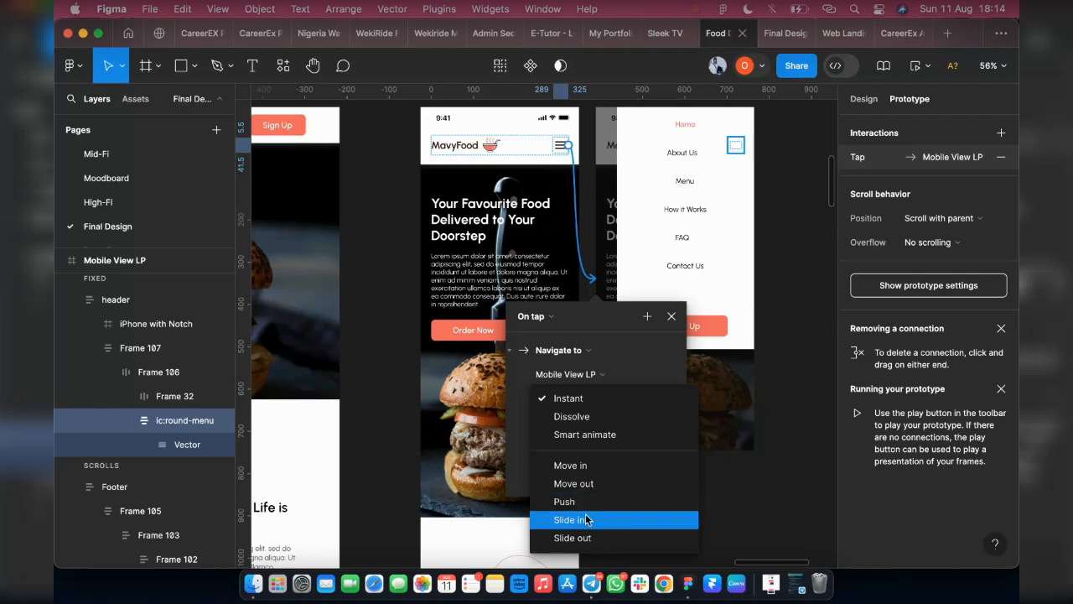
click(586, 520)
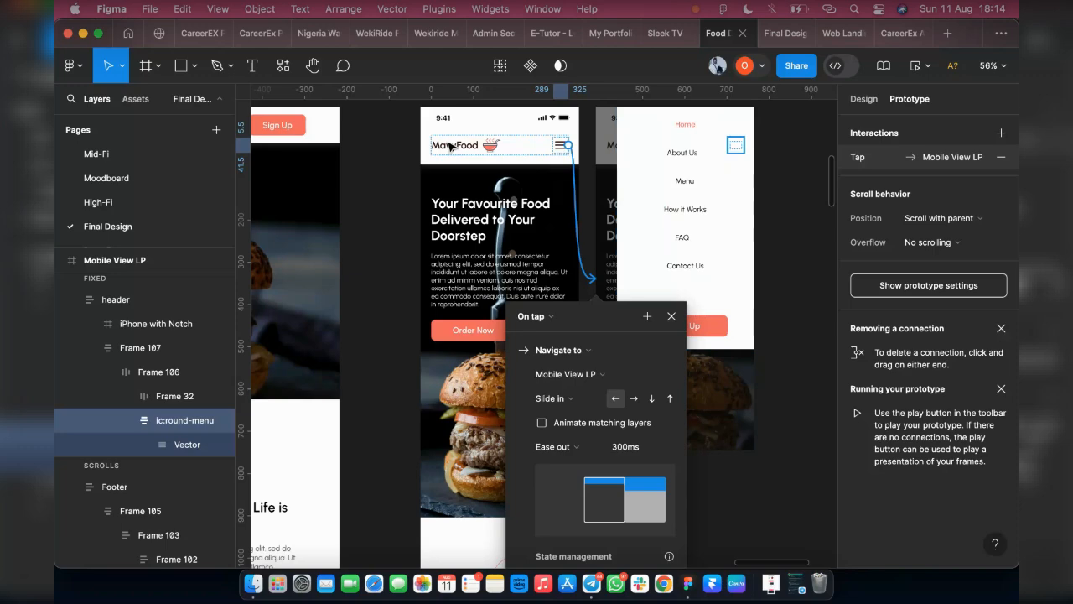
Step: Preview the original mobile screen as a prototype and tap its hamburger icon to test the slide-in menu
scroll(436, 147, up, 3)
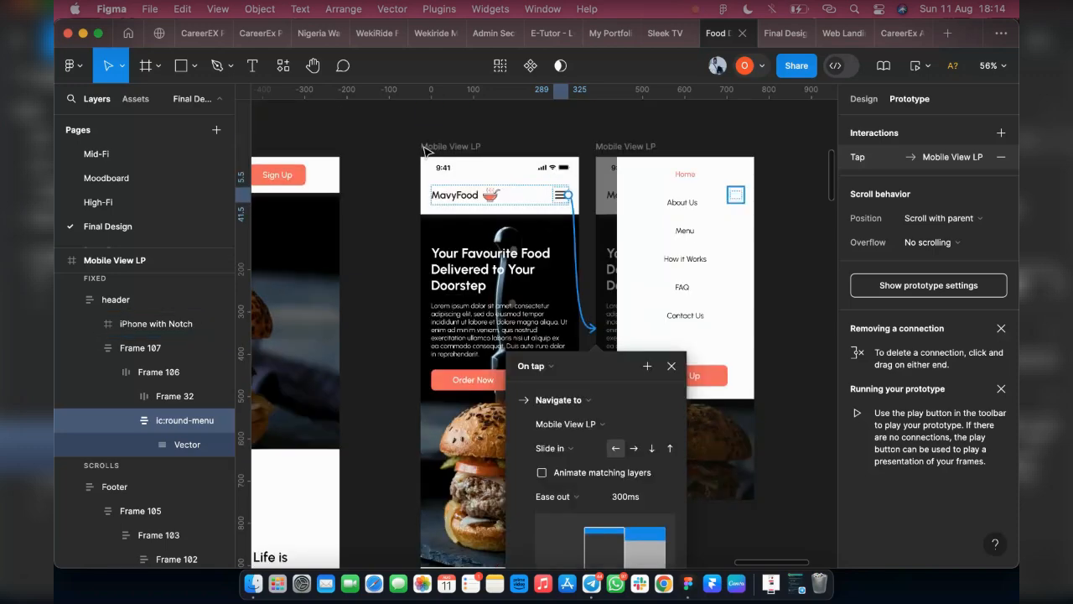
click(429, 147)
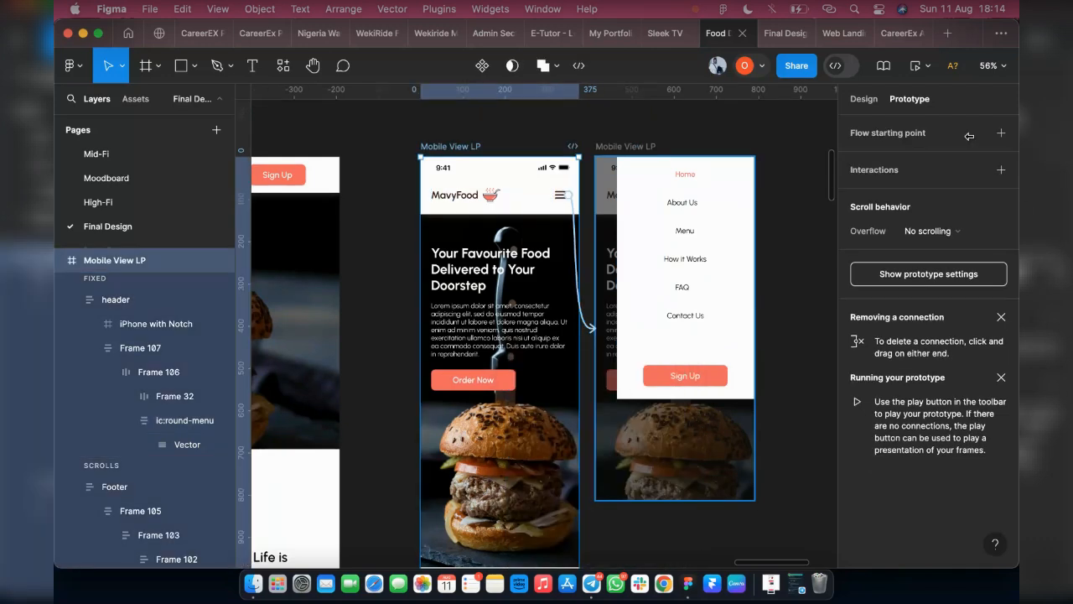
click(912, 69)
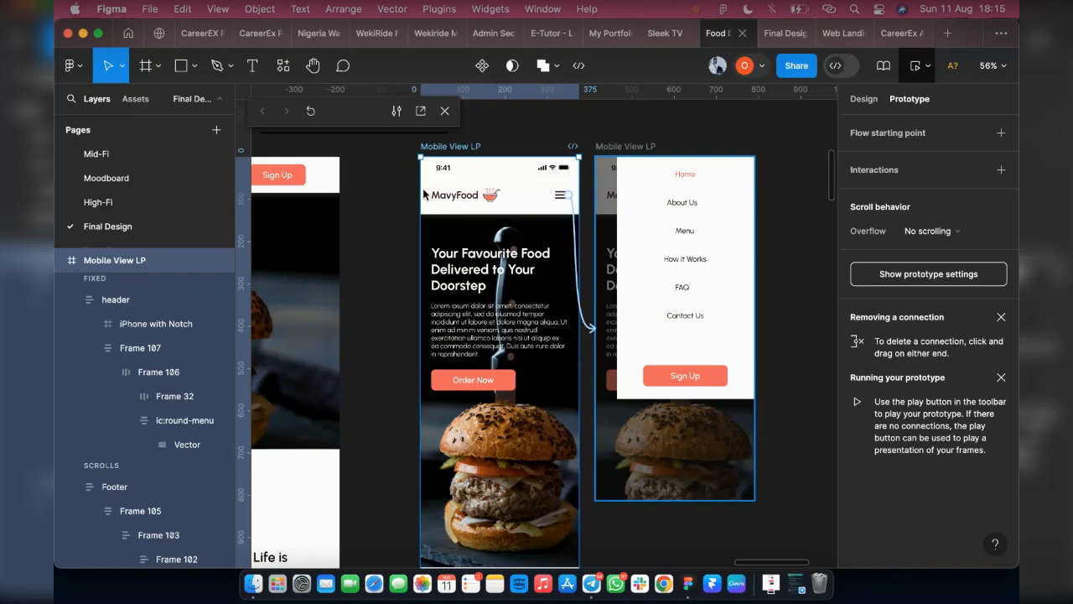
click(424, 194)
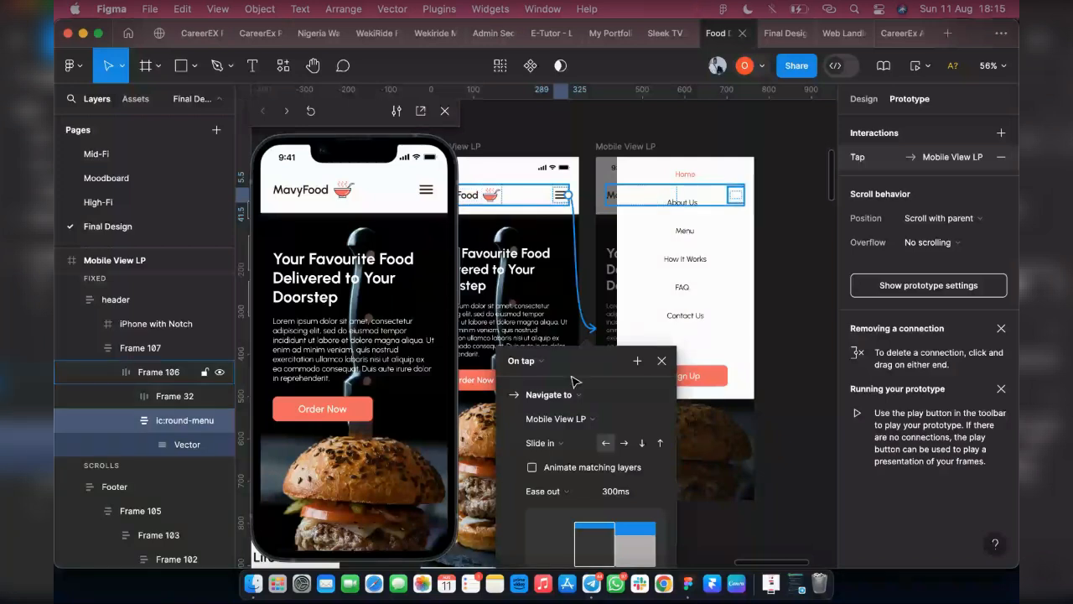
Step: Change the hamburger interaction's animation to Smart animate with Ease in easing
click(549, 443)
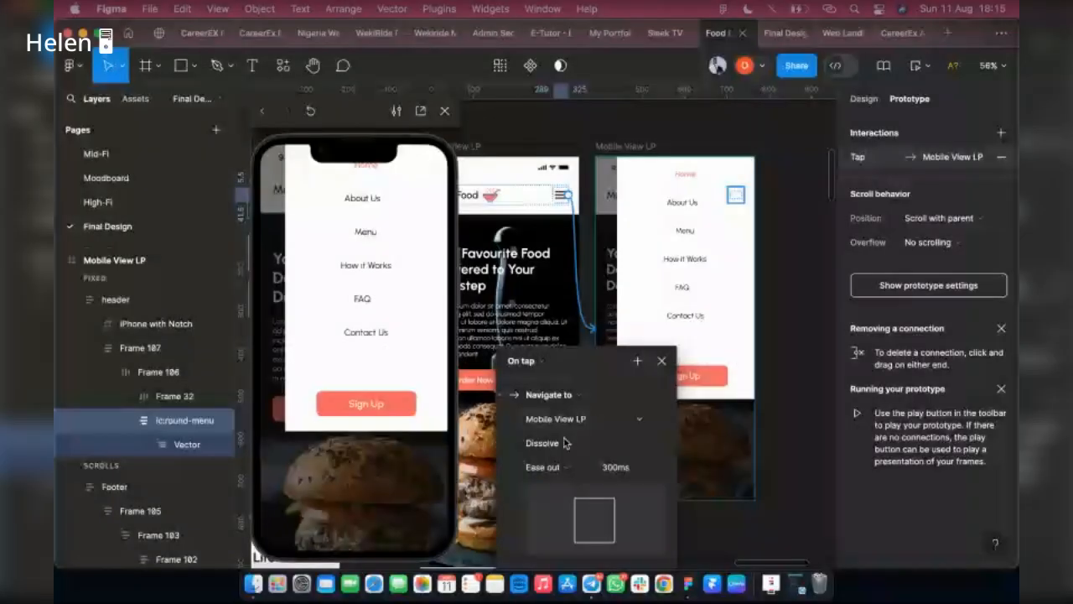
click(564, 443)
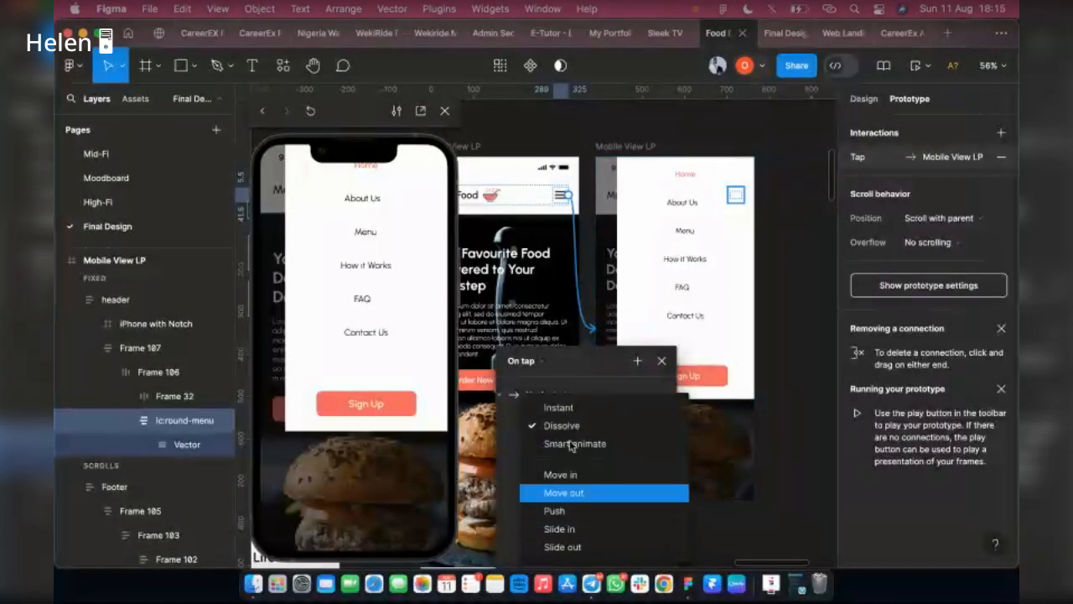
click(571, 445)
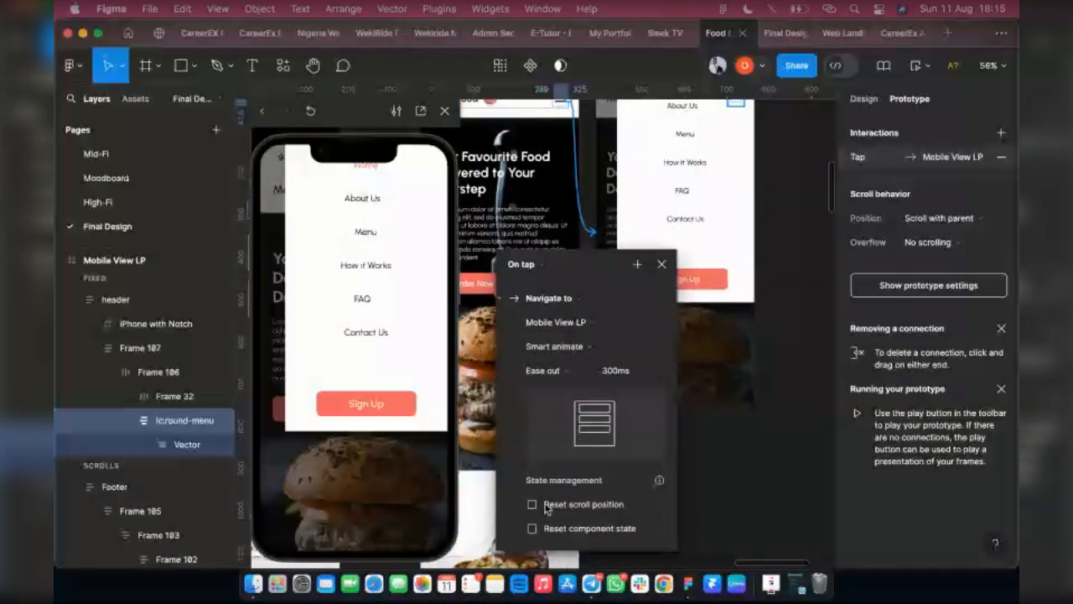
scroll(560, 335, down, 5)
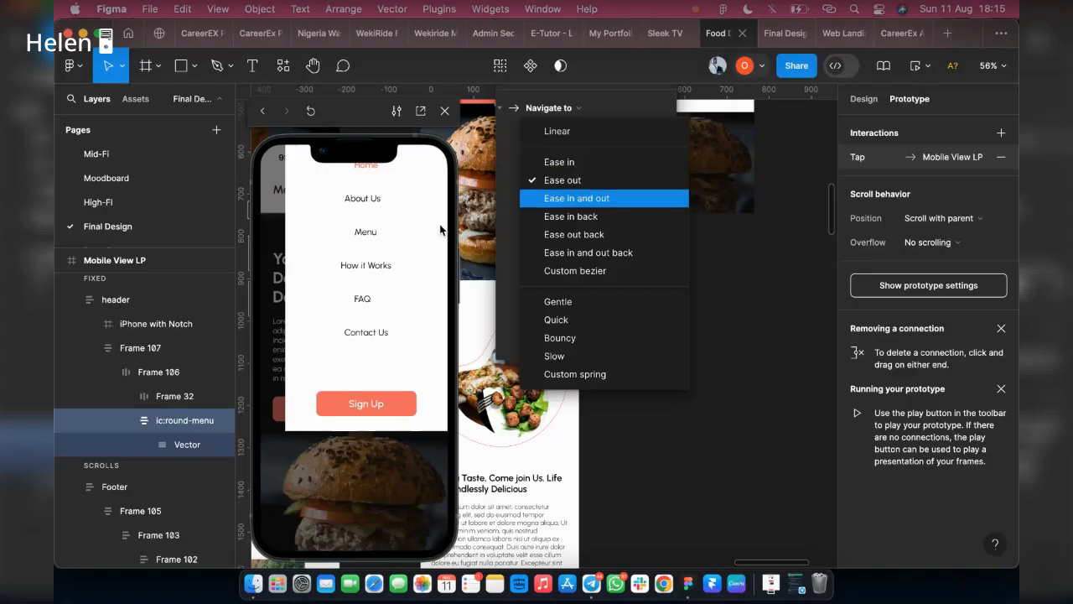
click(559, 162)
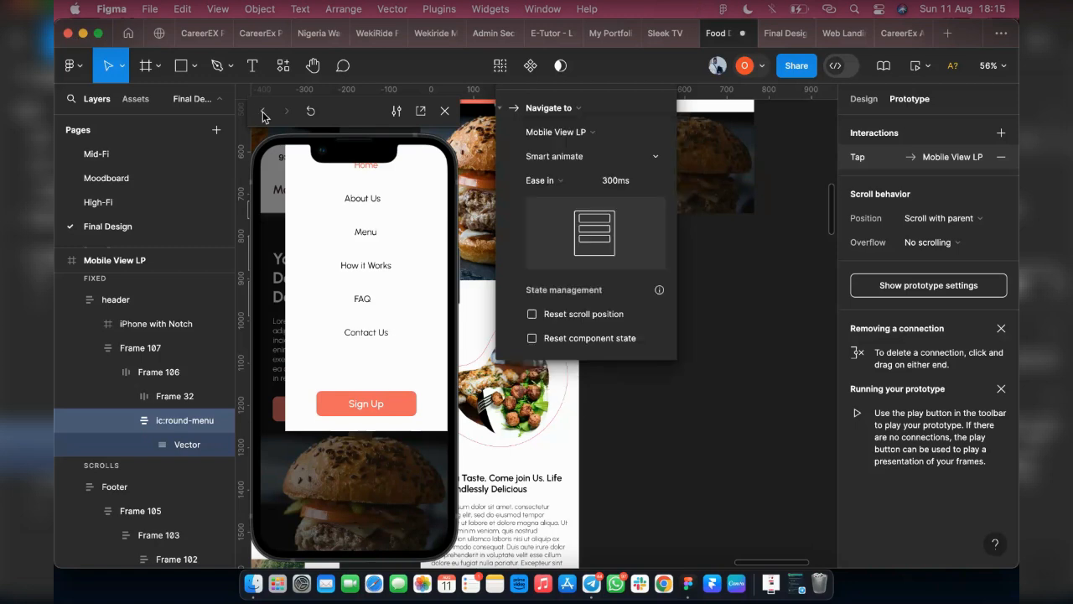
Step: Test the smart-animated menu in the preview from the original mobile screen, then close the interaction settings
click(424, 195)
click(425, 193)
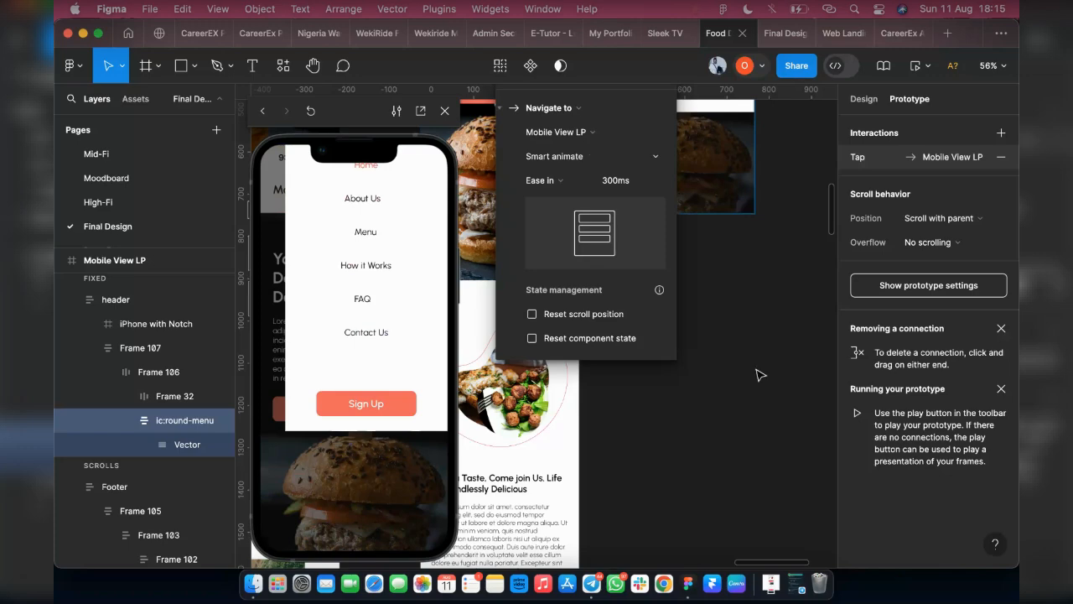
click(714, 306)
scroll(372, 173, up, 5)
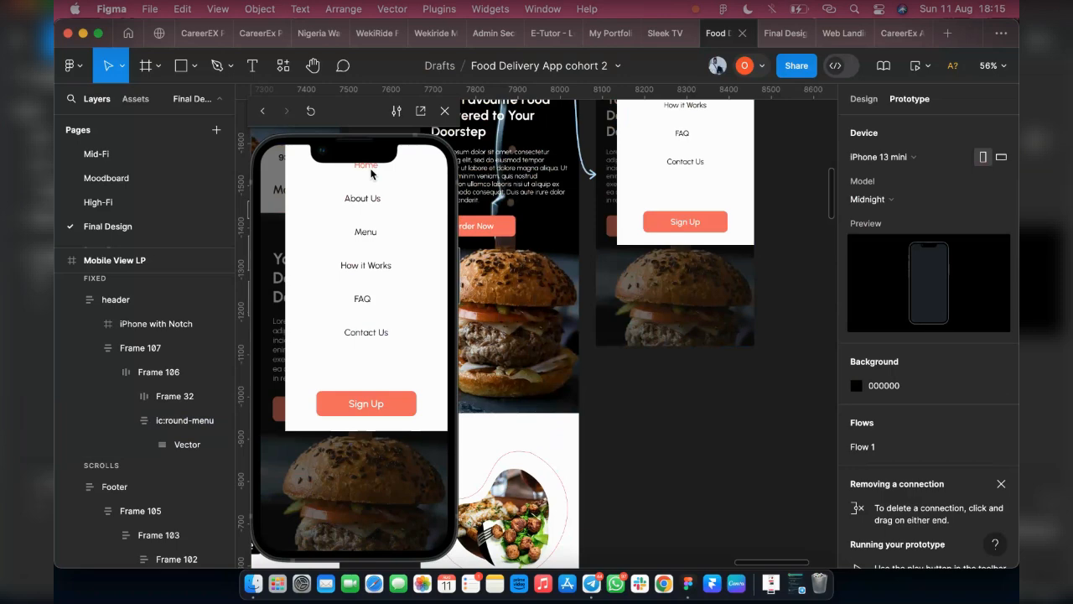
scroll(371, 173, up, 1)
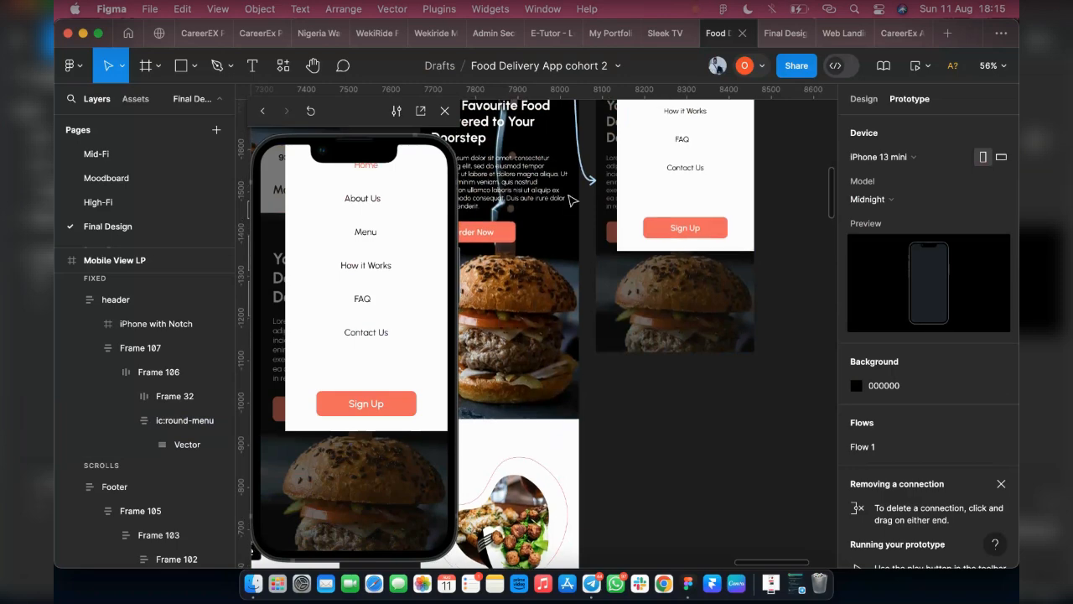
scroll(710, 244, up, 5)
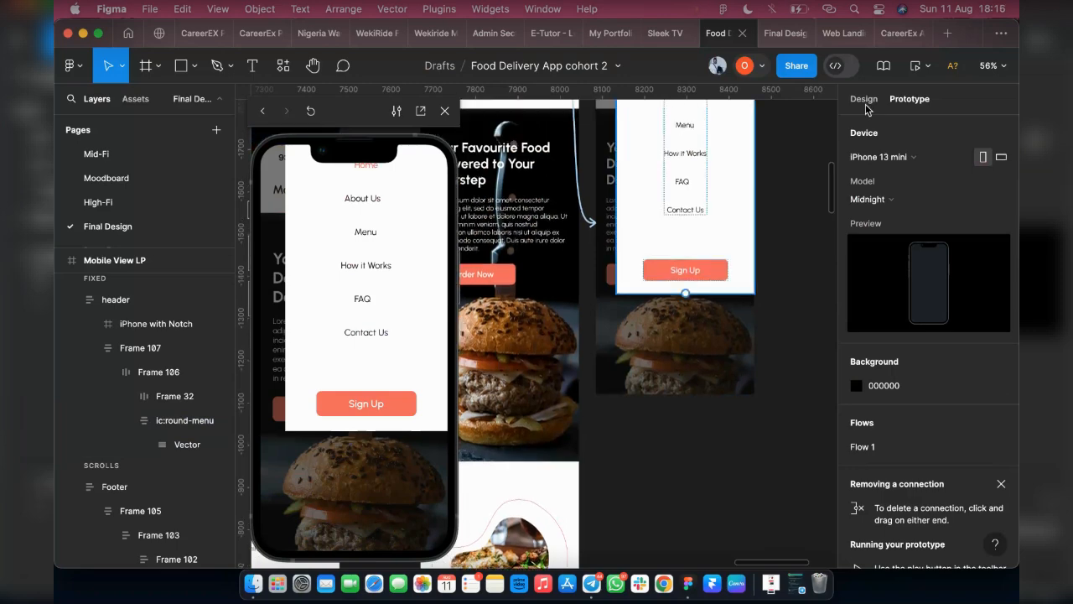
Step: Move the open menu frame down to X 63, Y 39 and set its vertical padding to 30
click(733, 206)
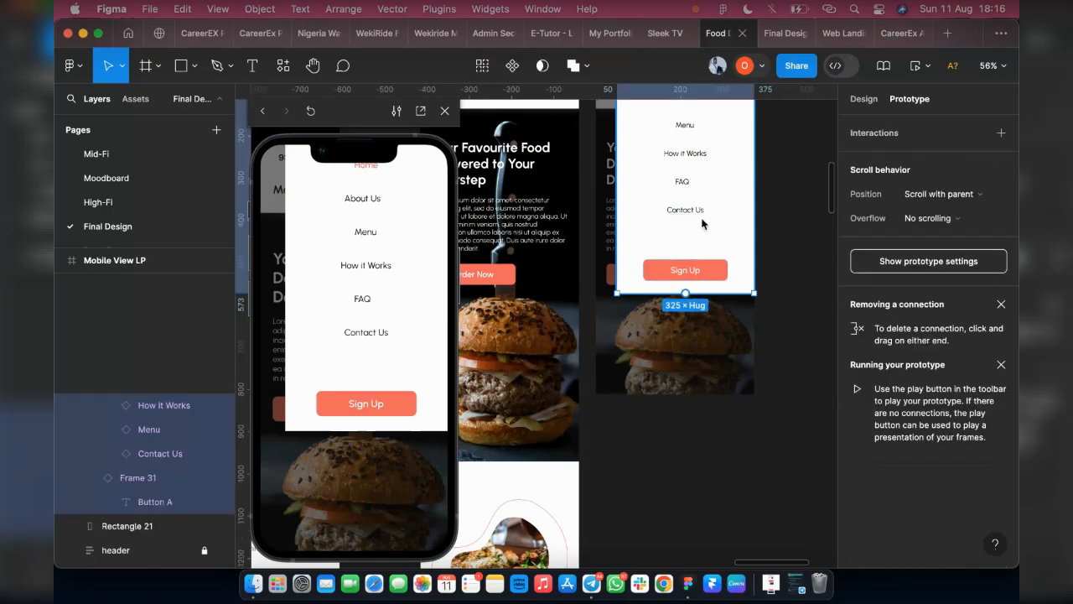
key(shift+e)
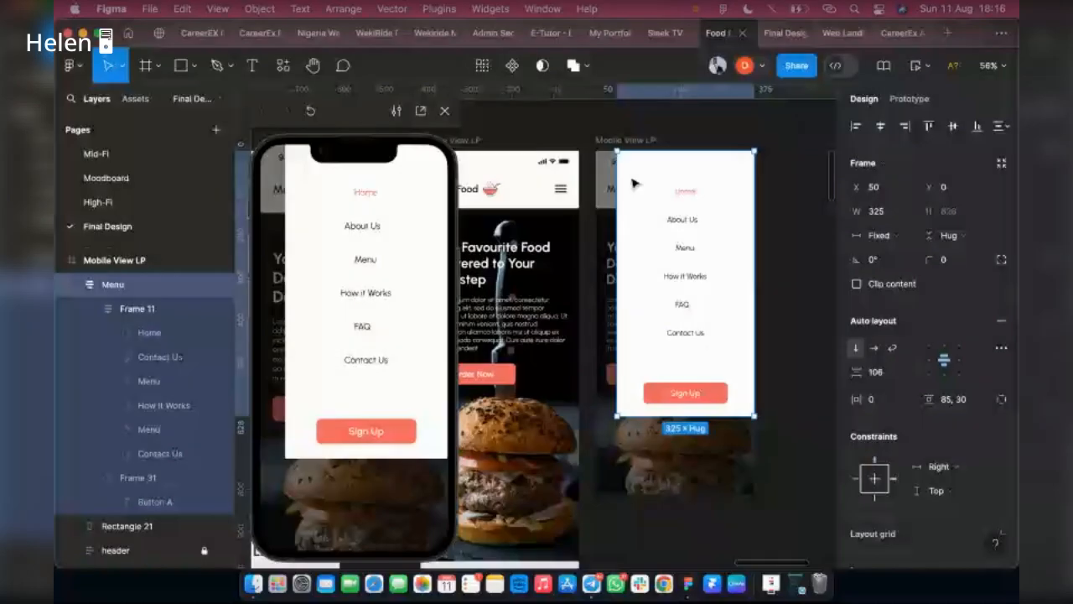
drag(635, 186, 639, 191)
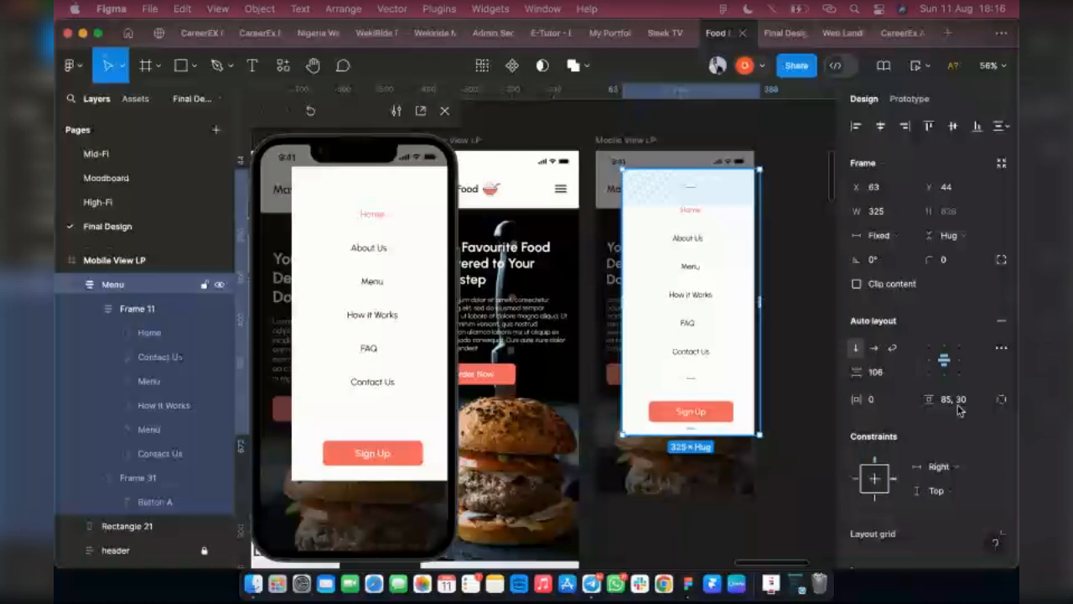
click(958, 401)
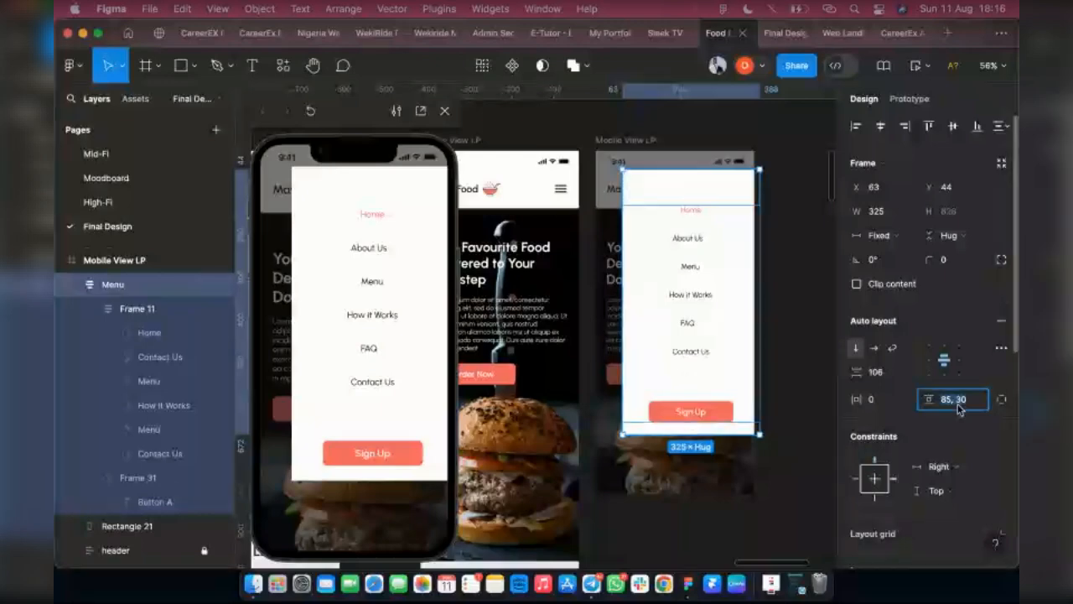
text(30)
key(Return)
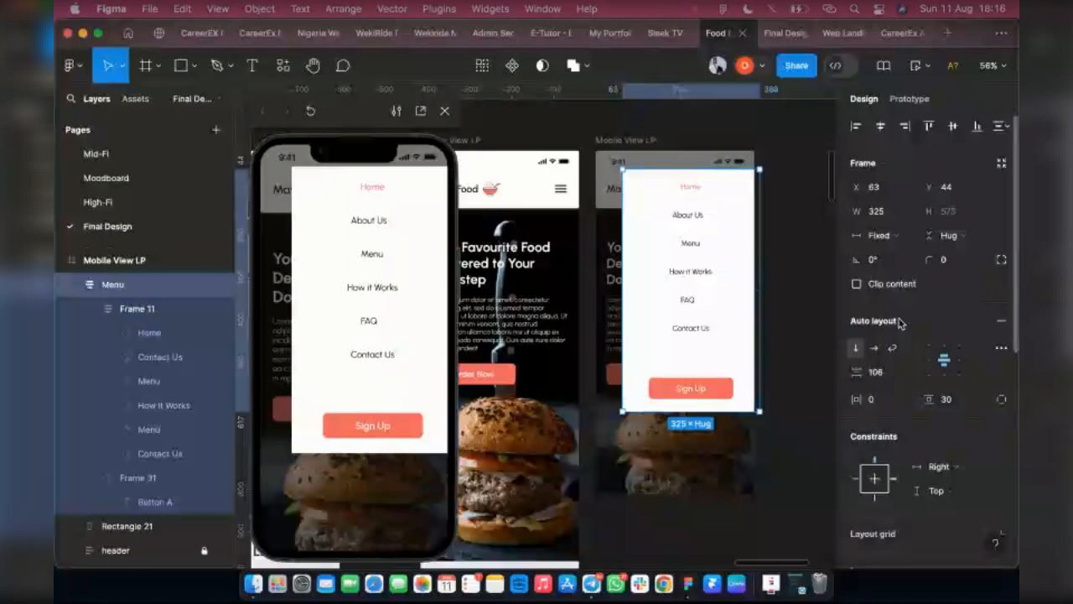
key(Up)
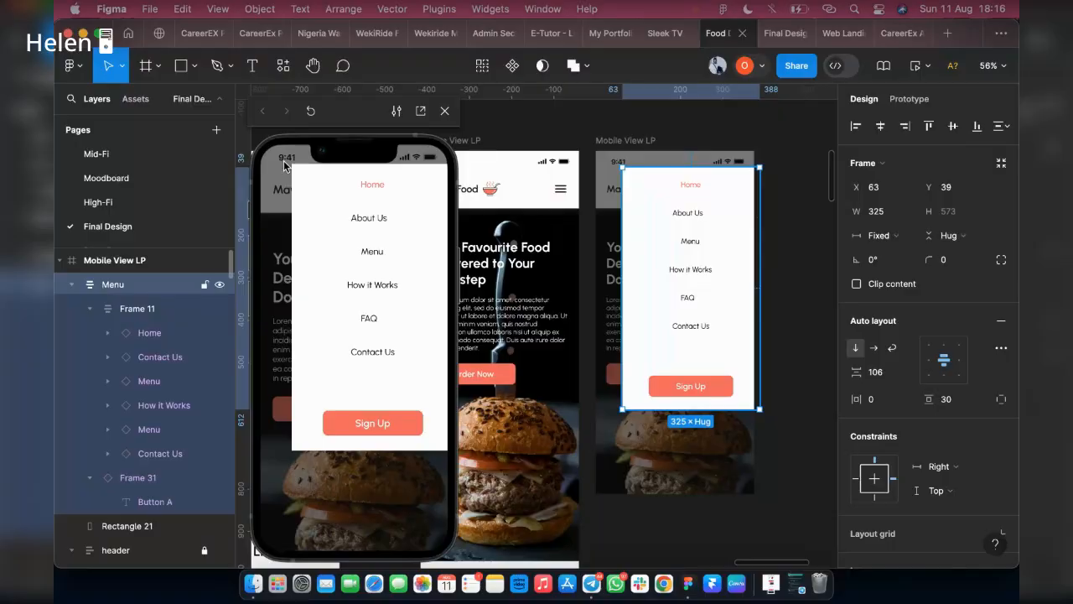
Step: Unlock and ungroup the menu screen's header, and bring its iPhone with Notch status bar above the Menu layer
click(71, 284)
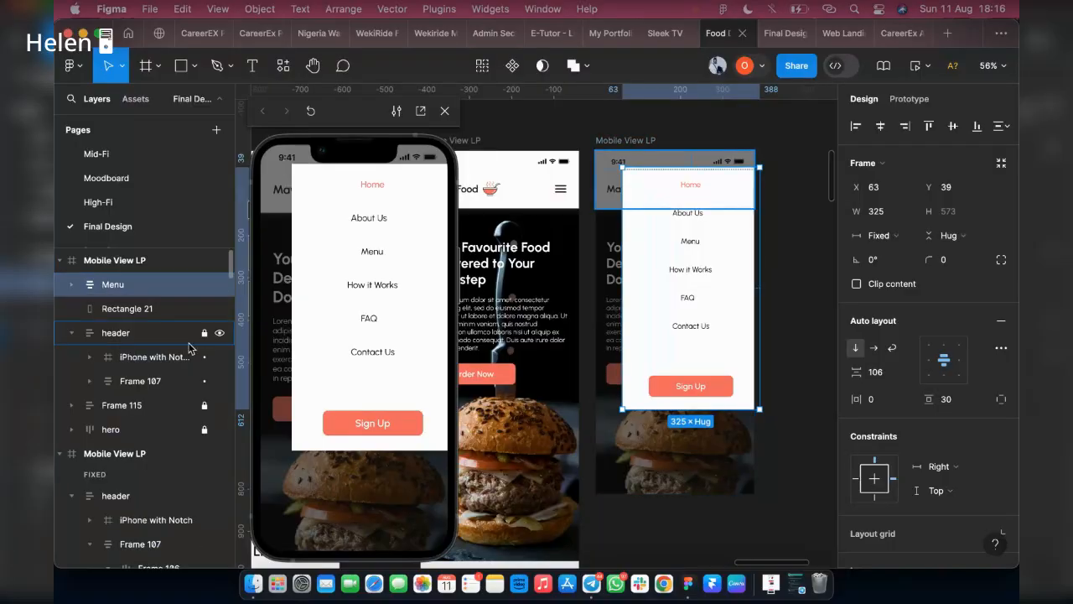
click(204, 333)
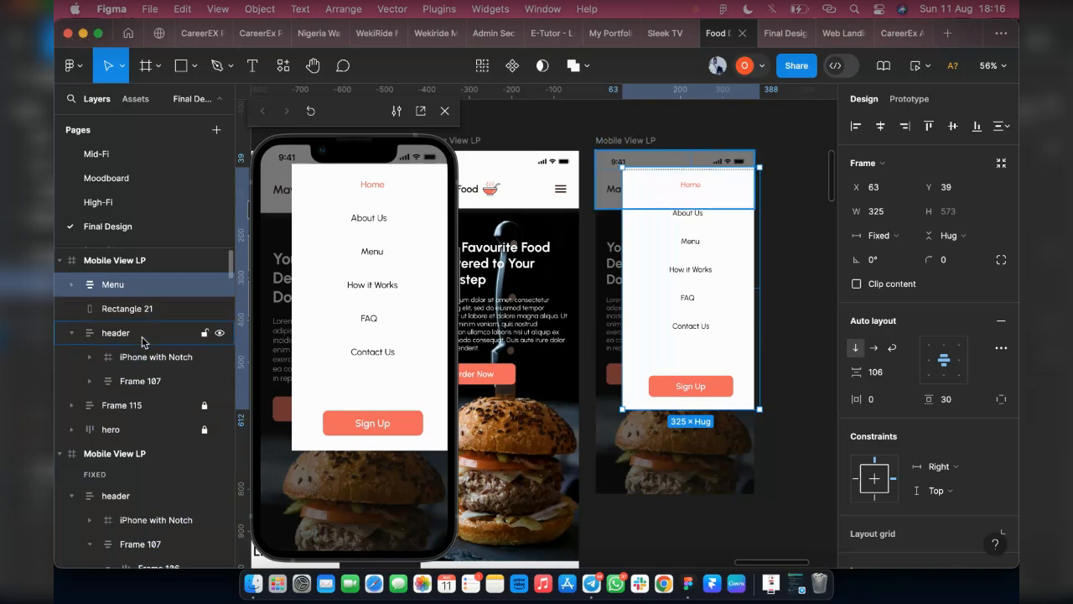
click(142, 333)
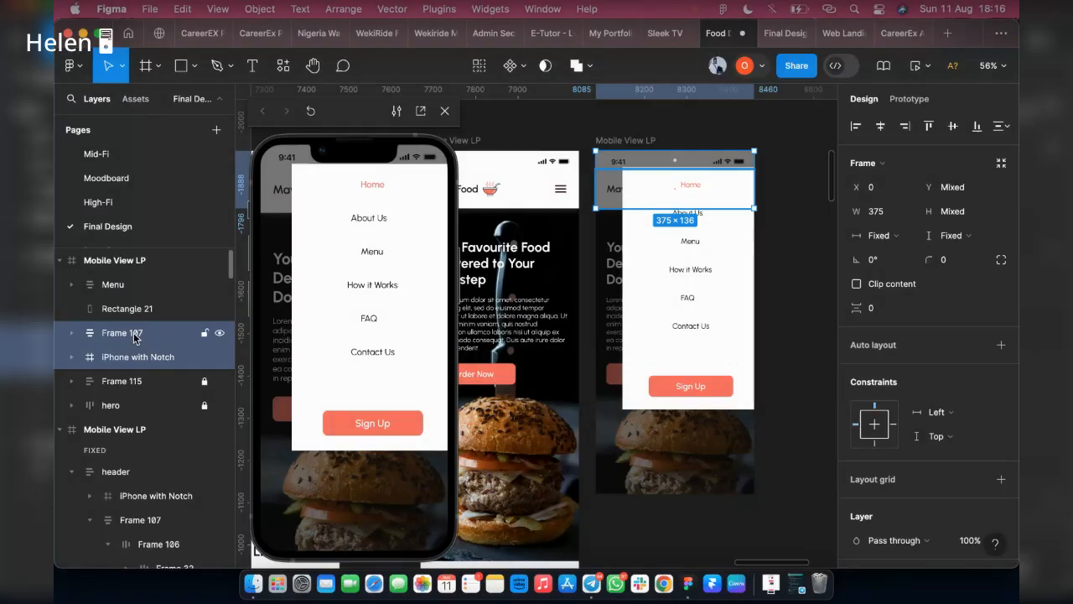
click(134, 335)
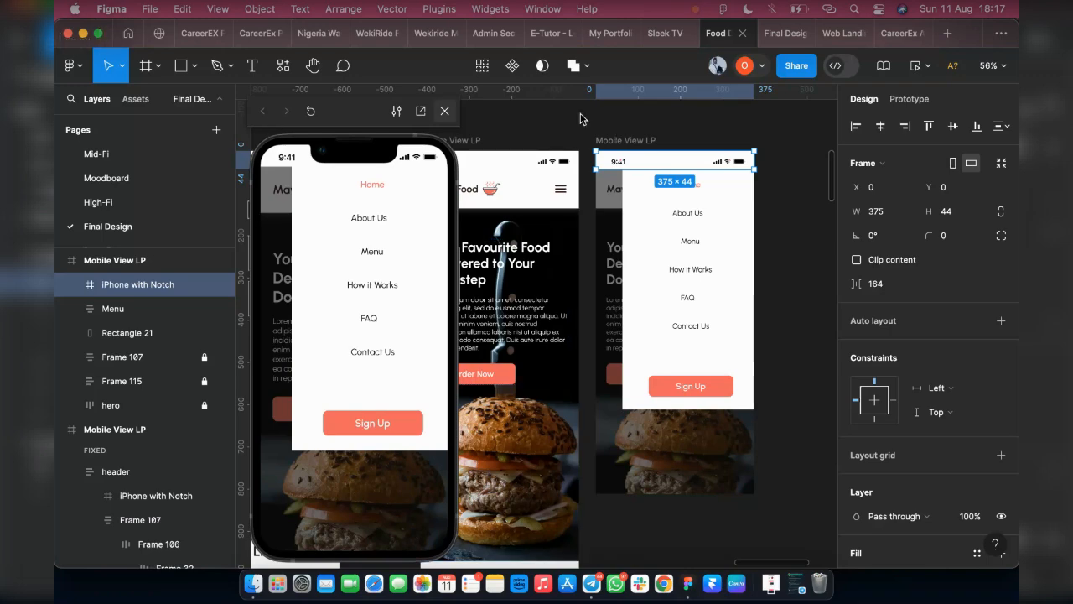
Step: Close the prototype preview and switch to the Telegram group video chat
click(444, 111)
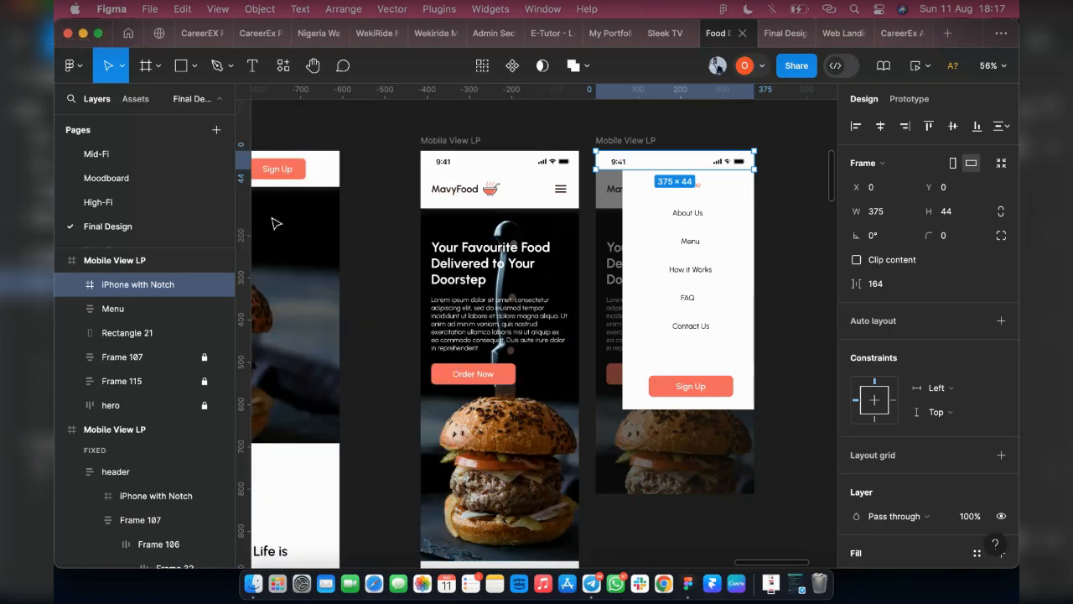
click(797, 583)
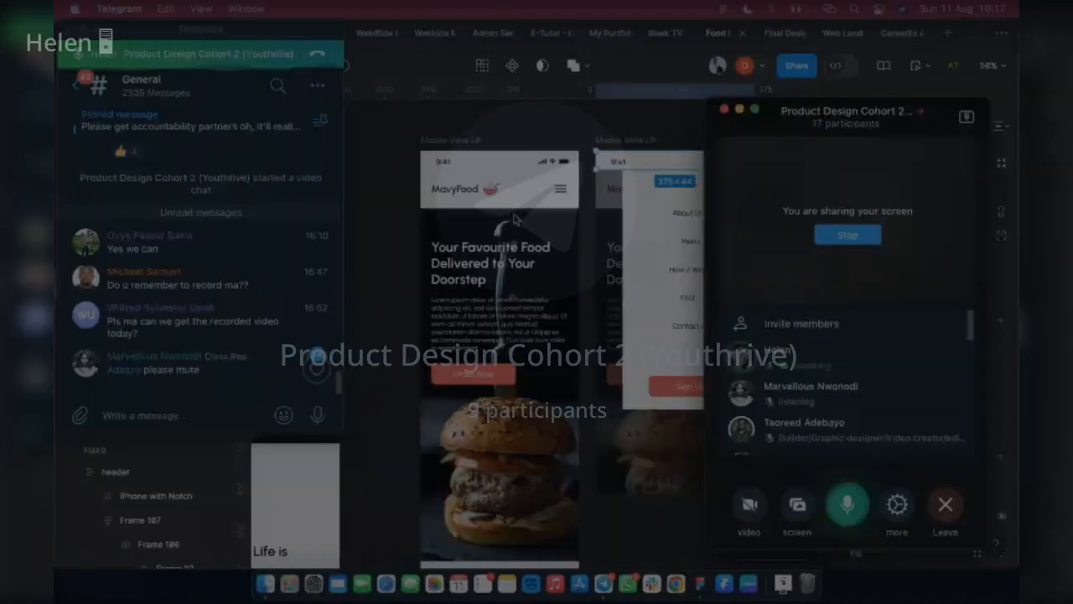